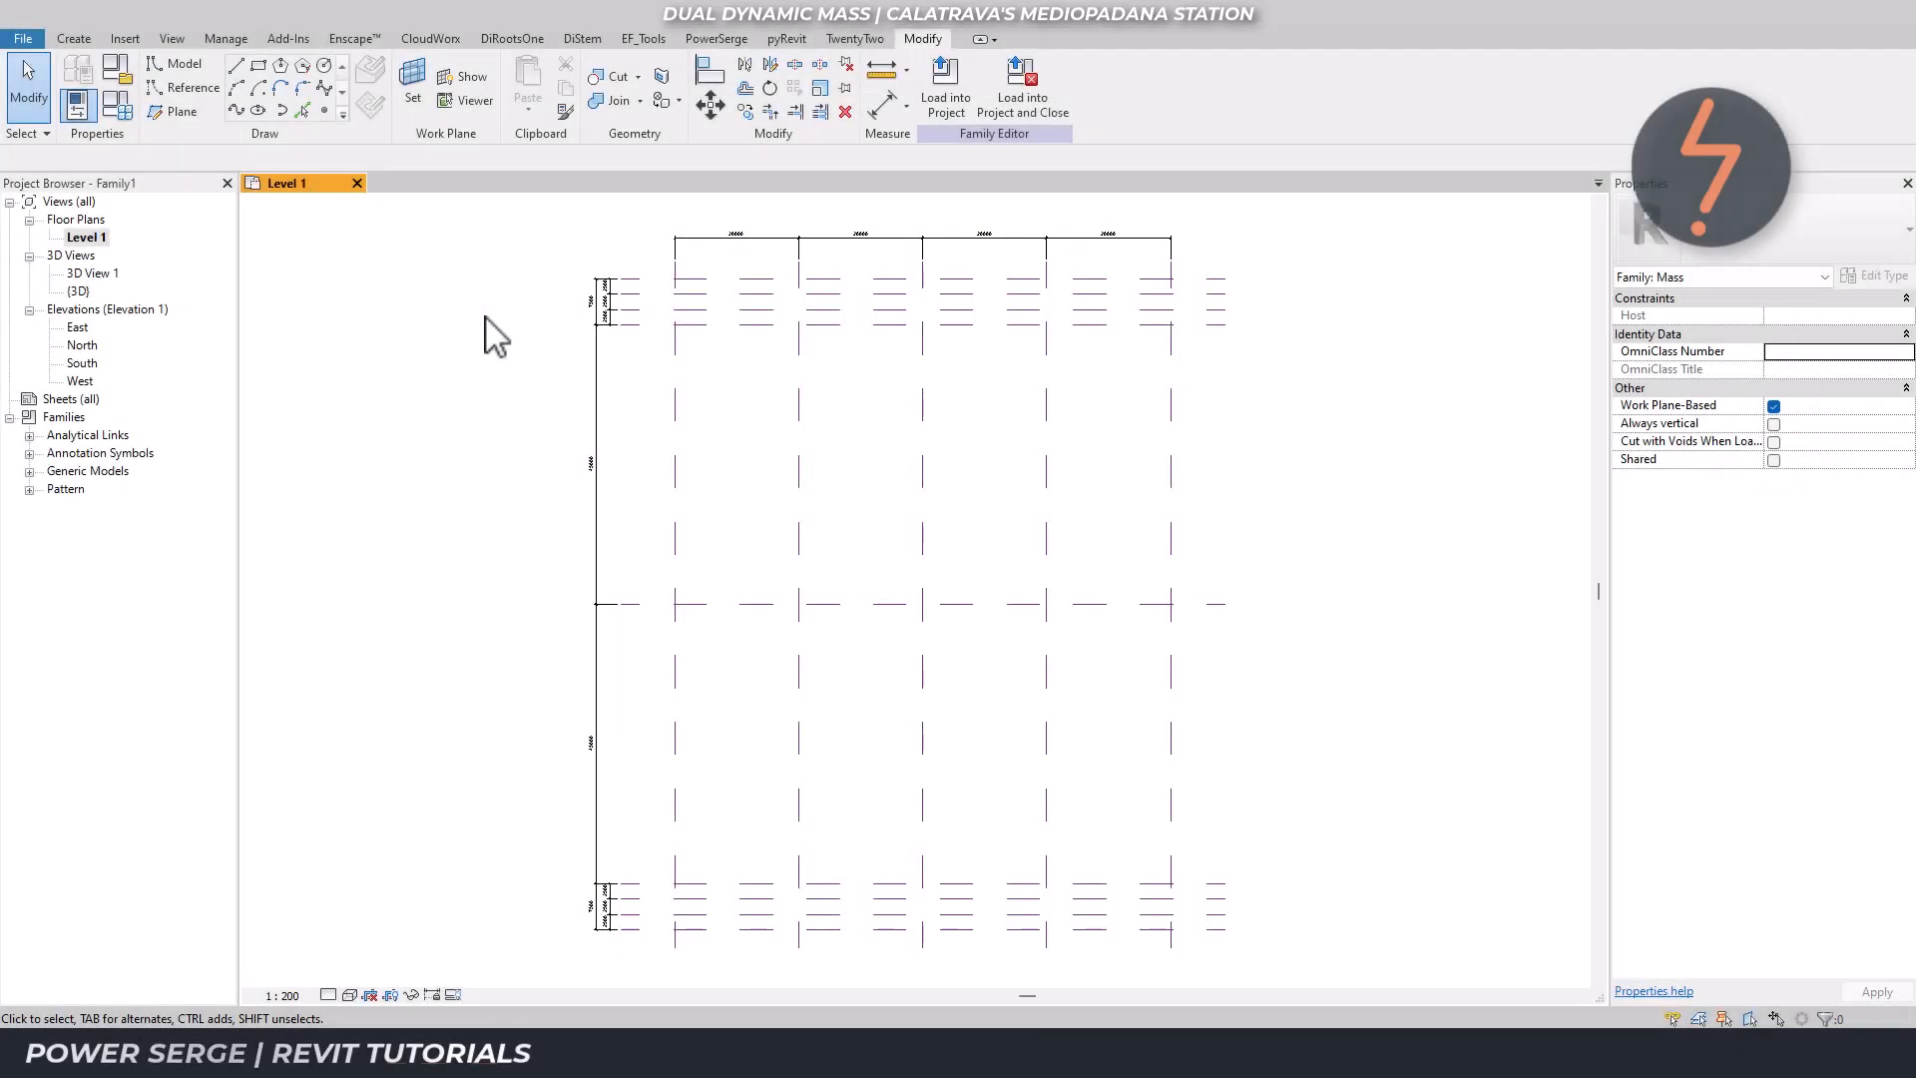
Check the dimensioned spacing of the reference grid and the names of its five vertical reference planes.
right_click(486, 319)
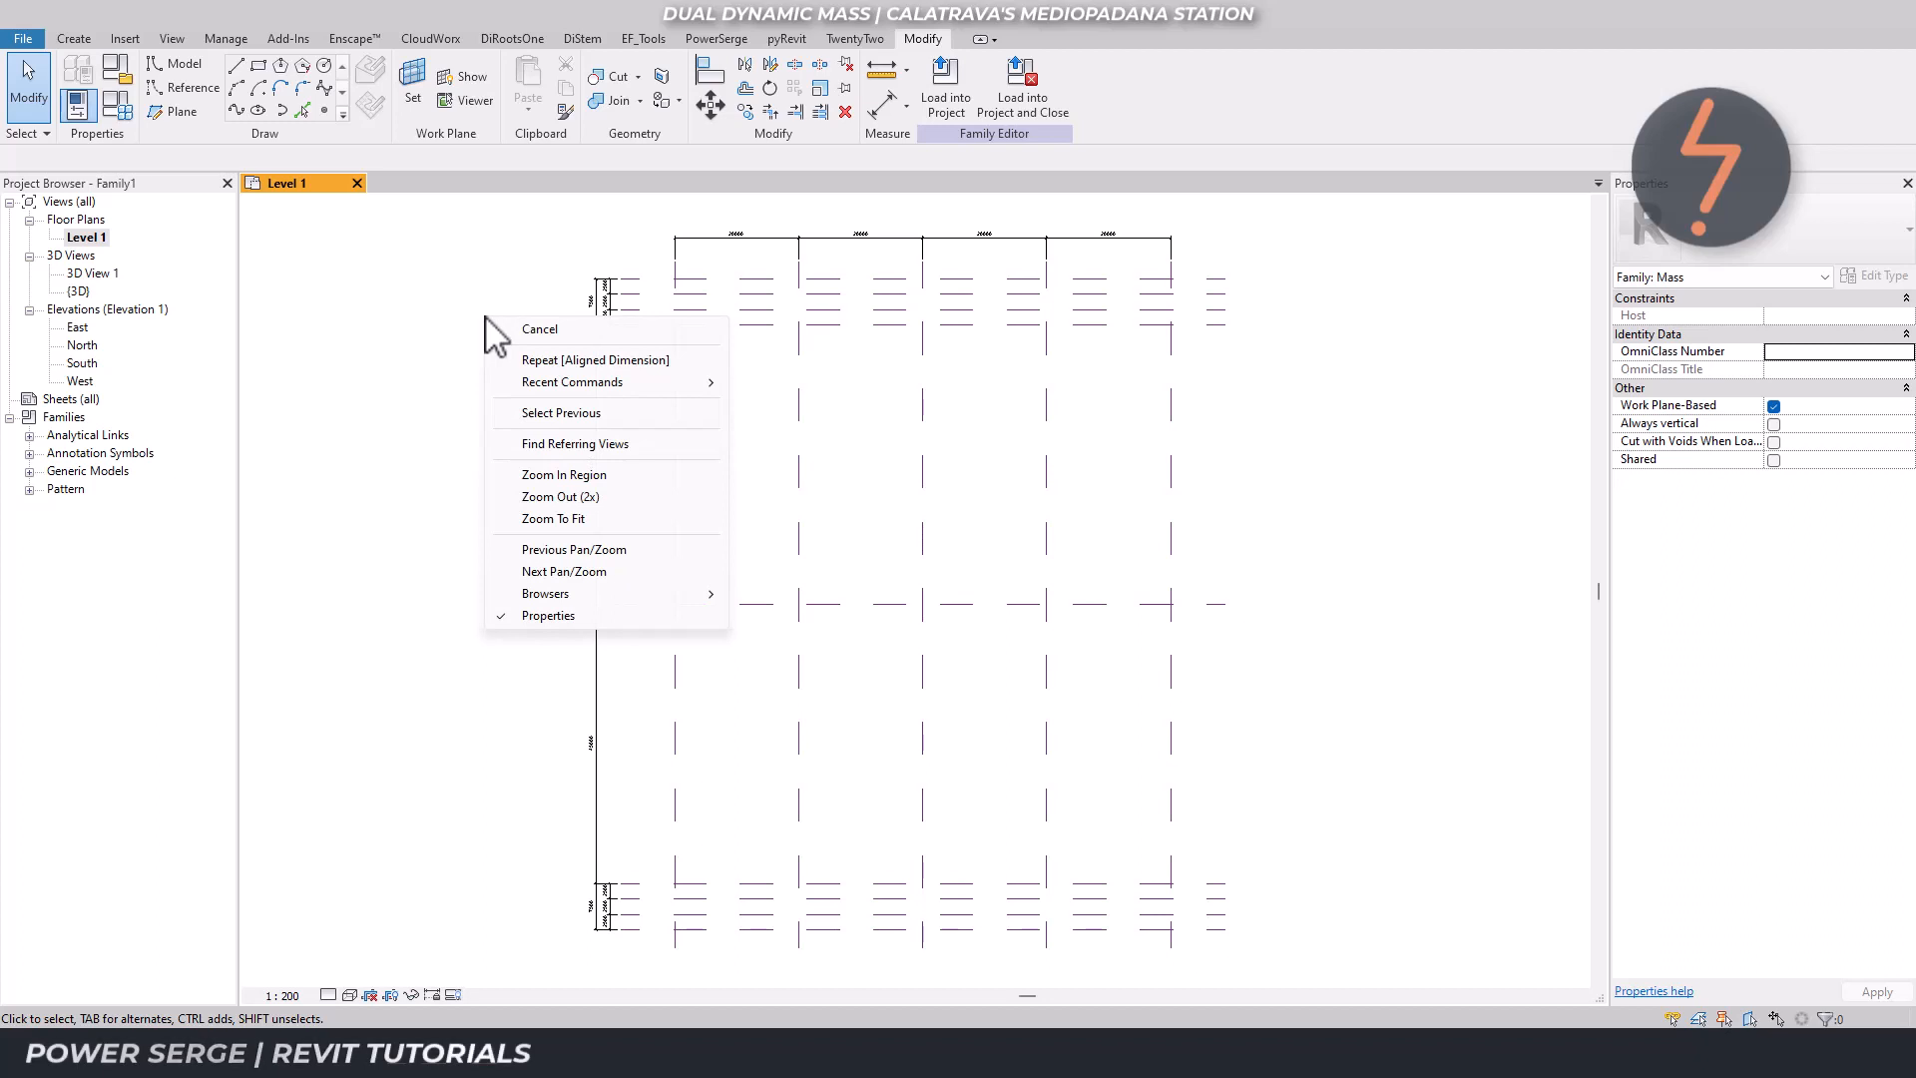
left_click(599, 571)
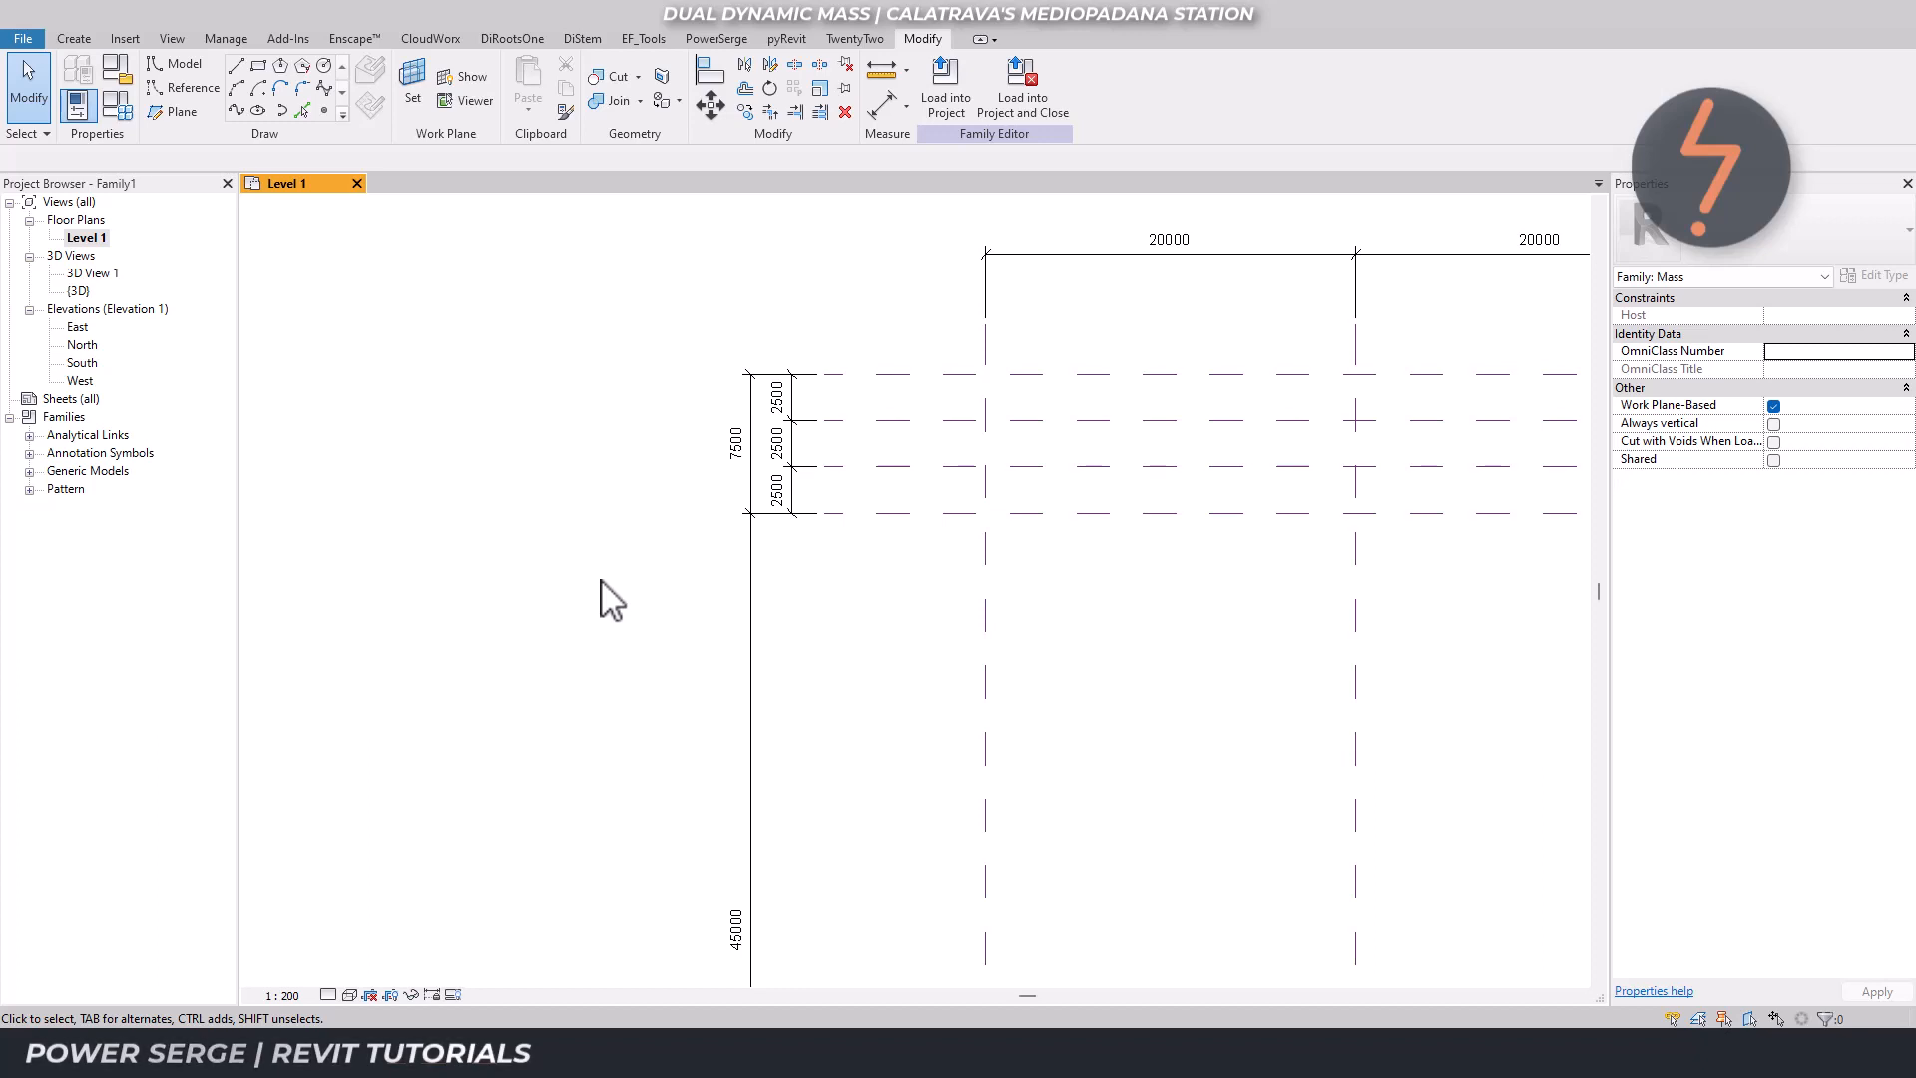
right_click(690, 606)
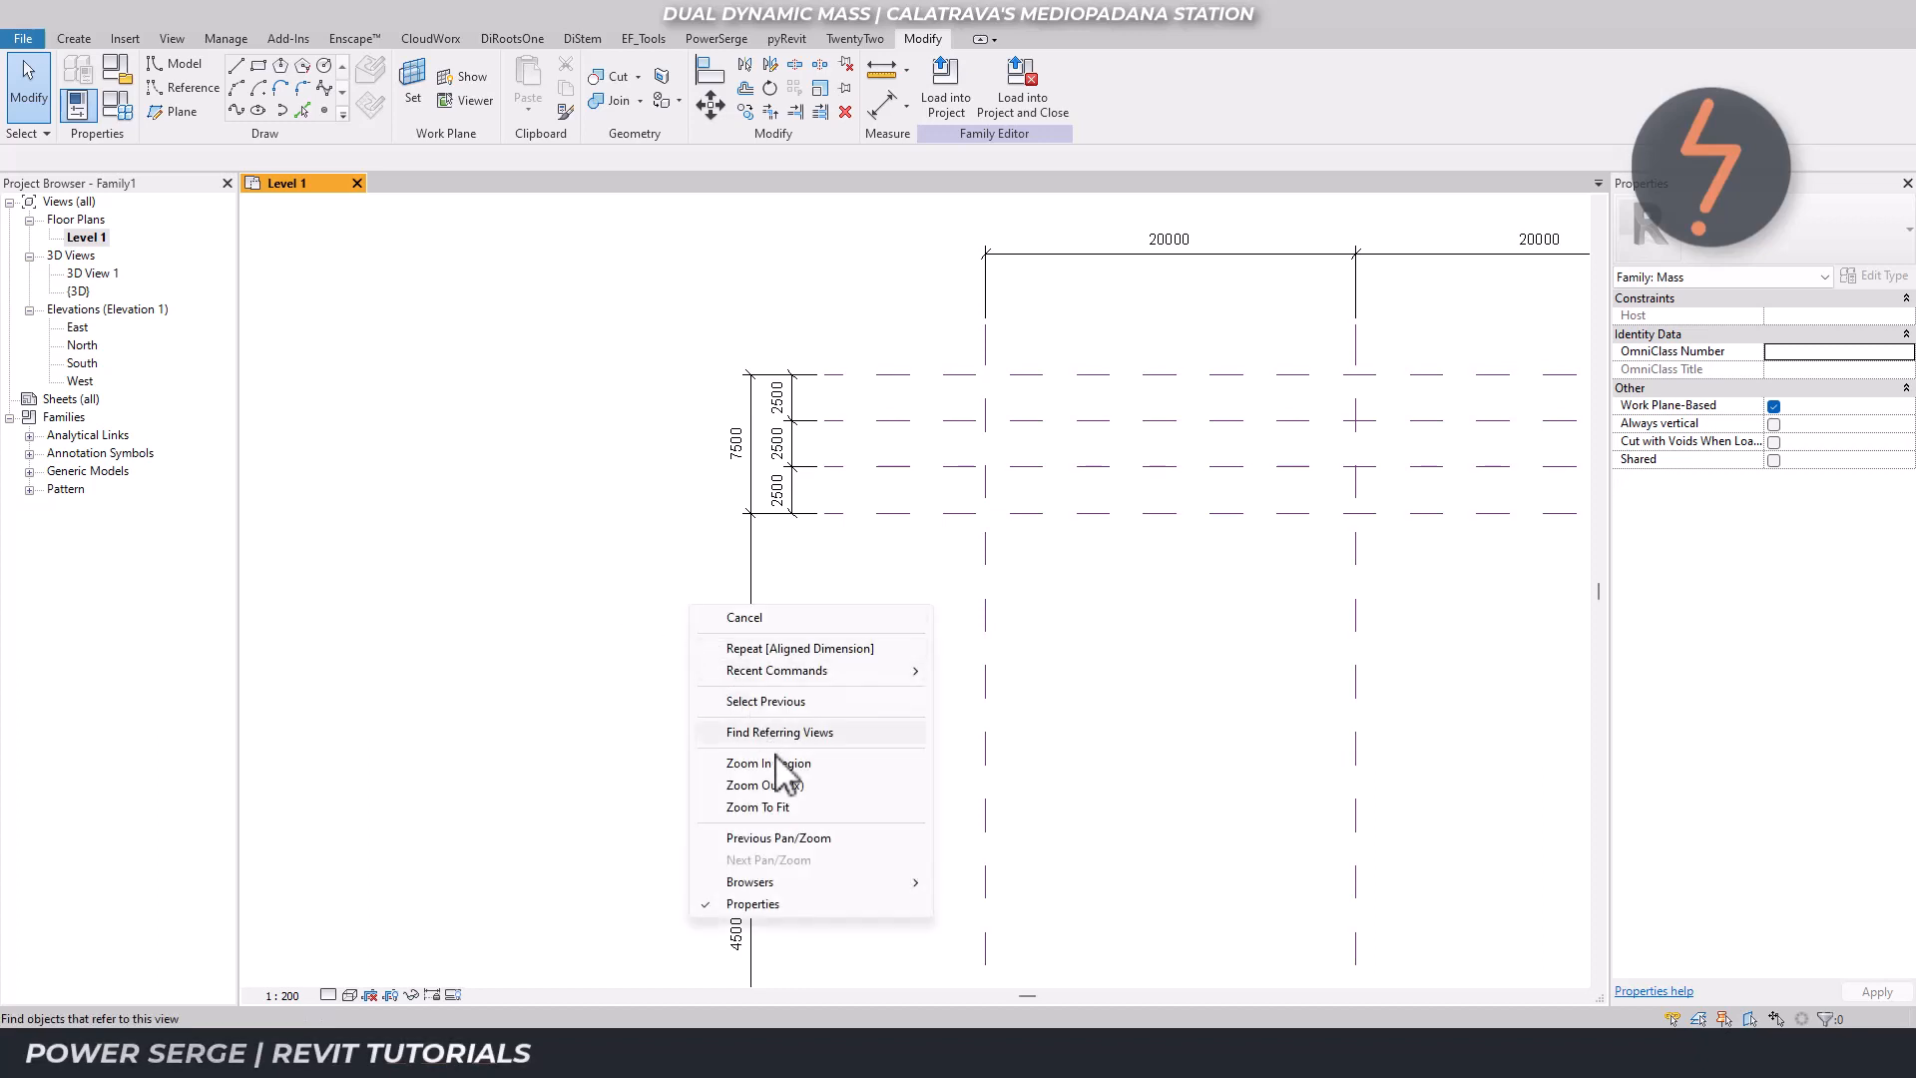
left_click(823, 844)
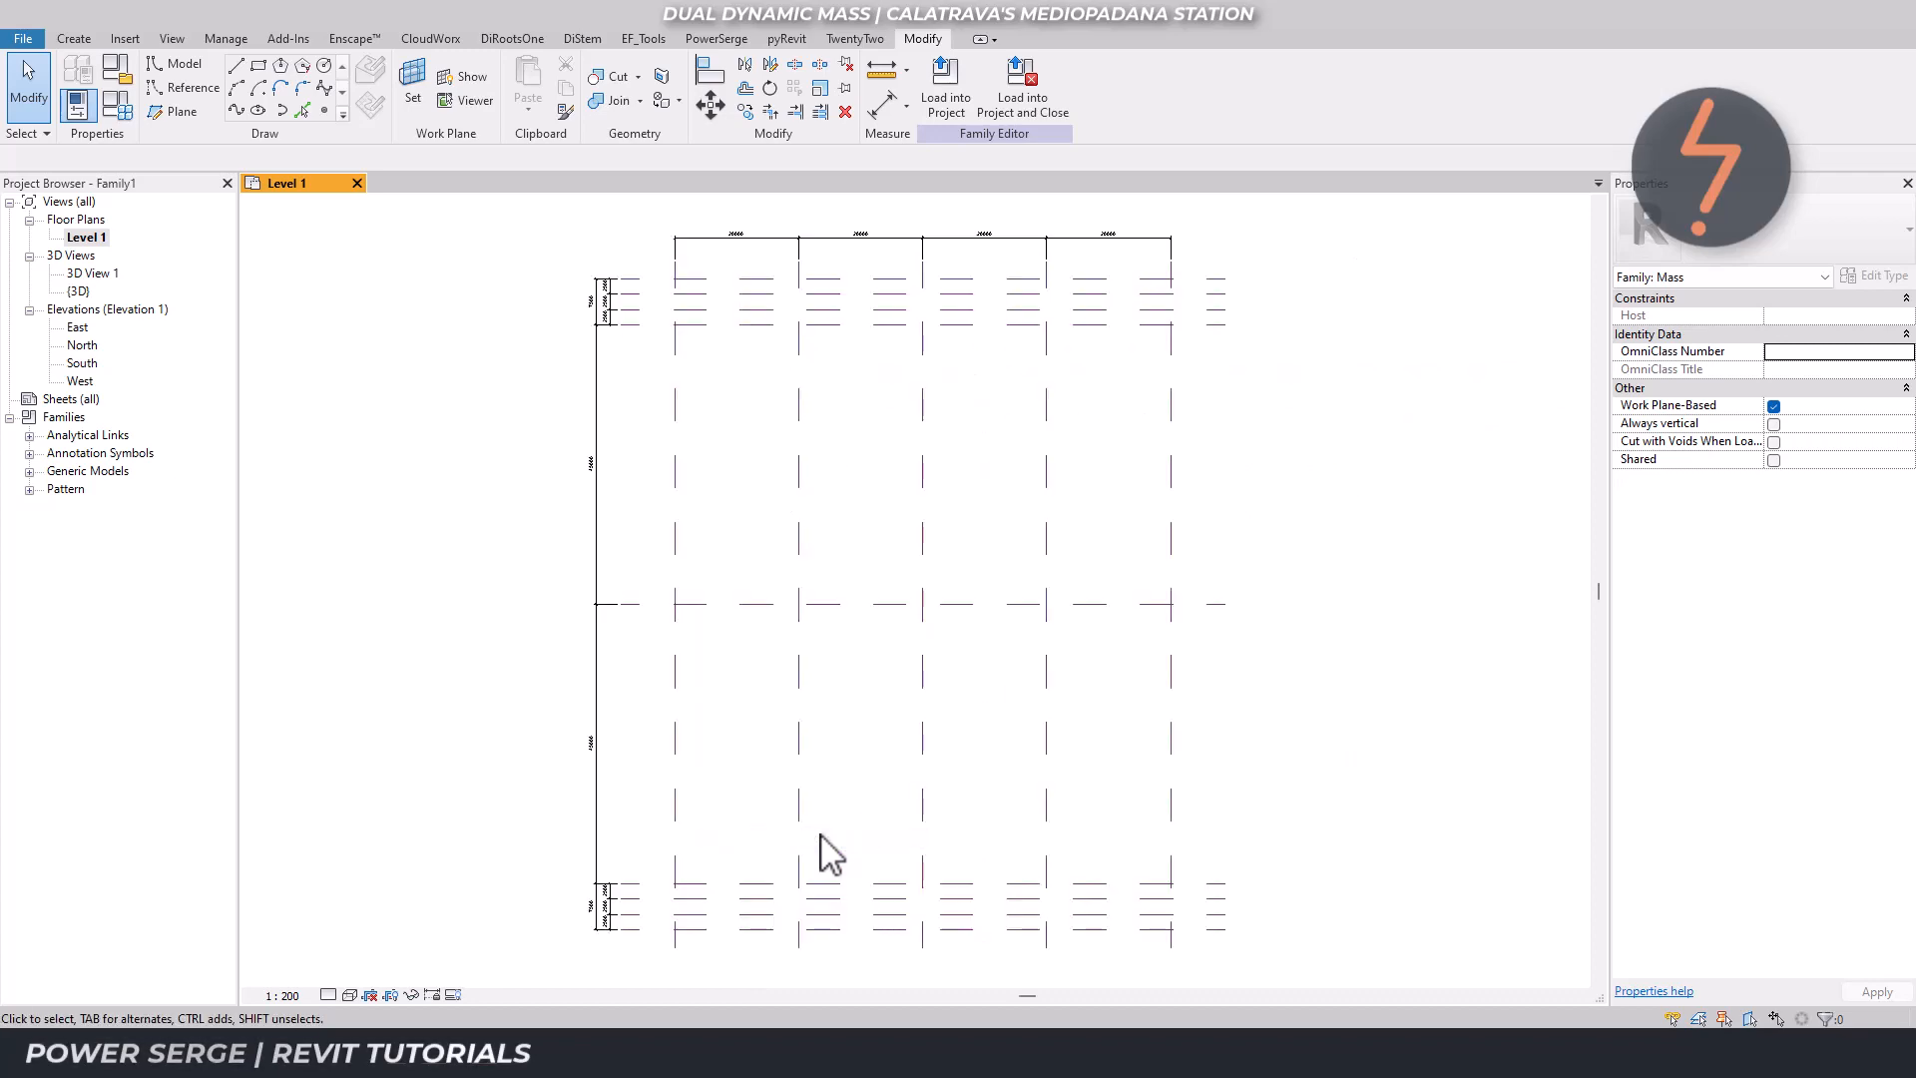
left_click(679, 465)
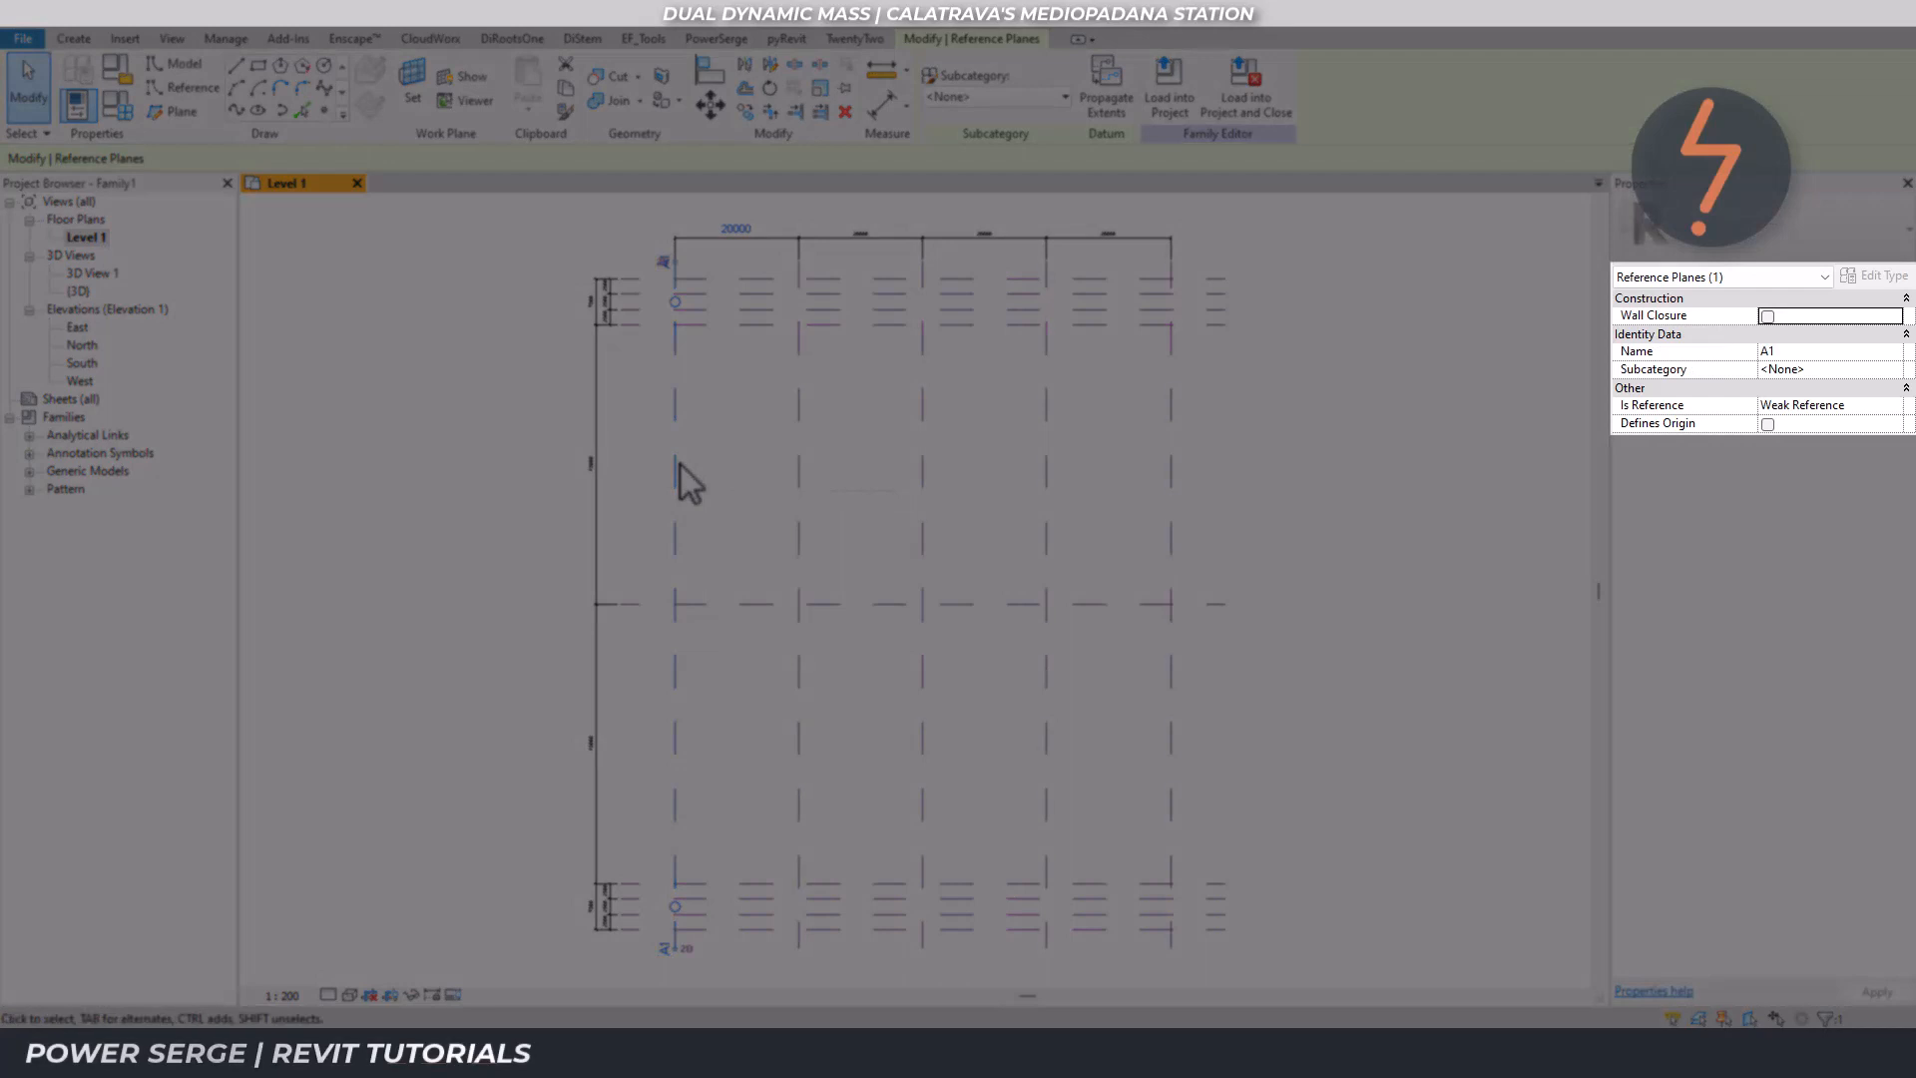
left_click(800, 497)
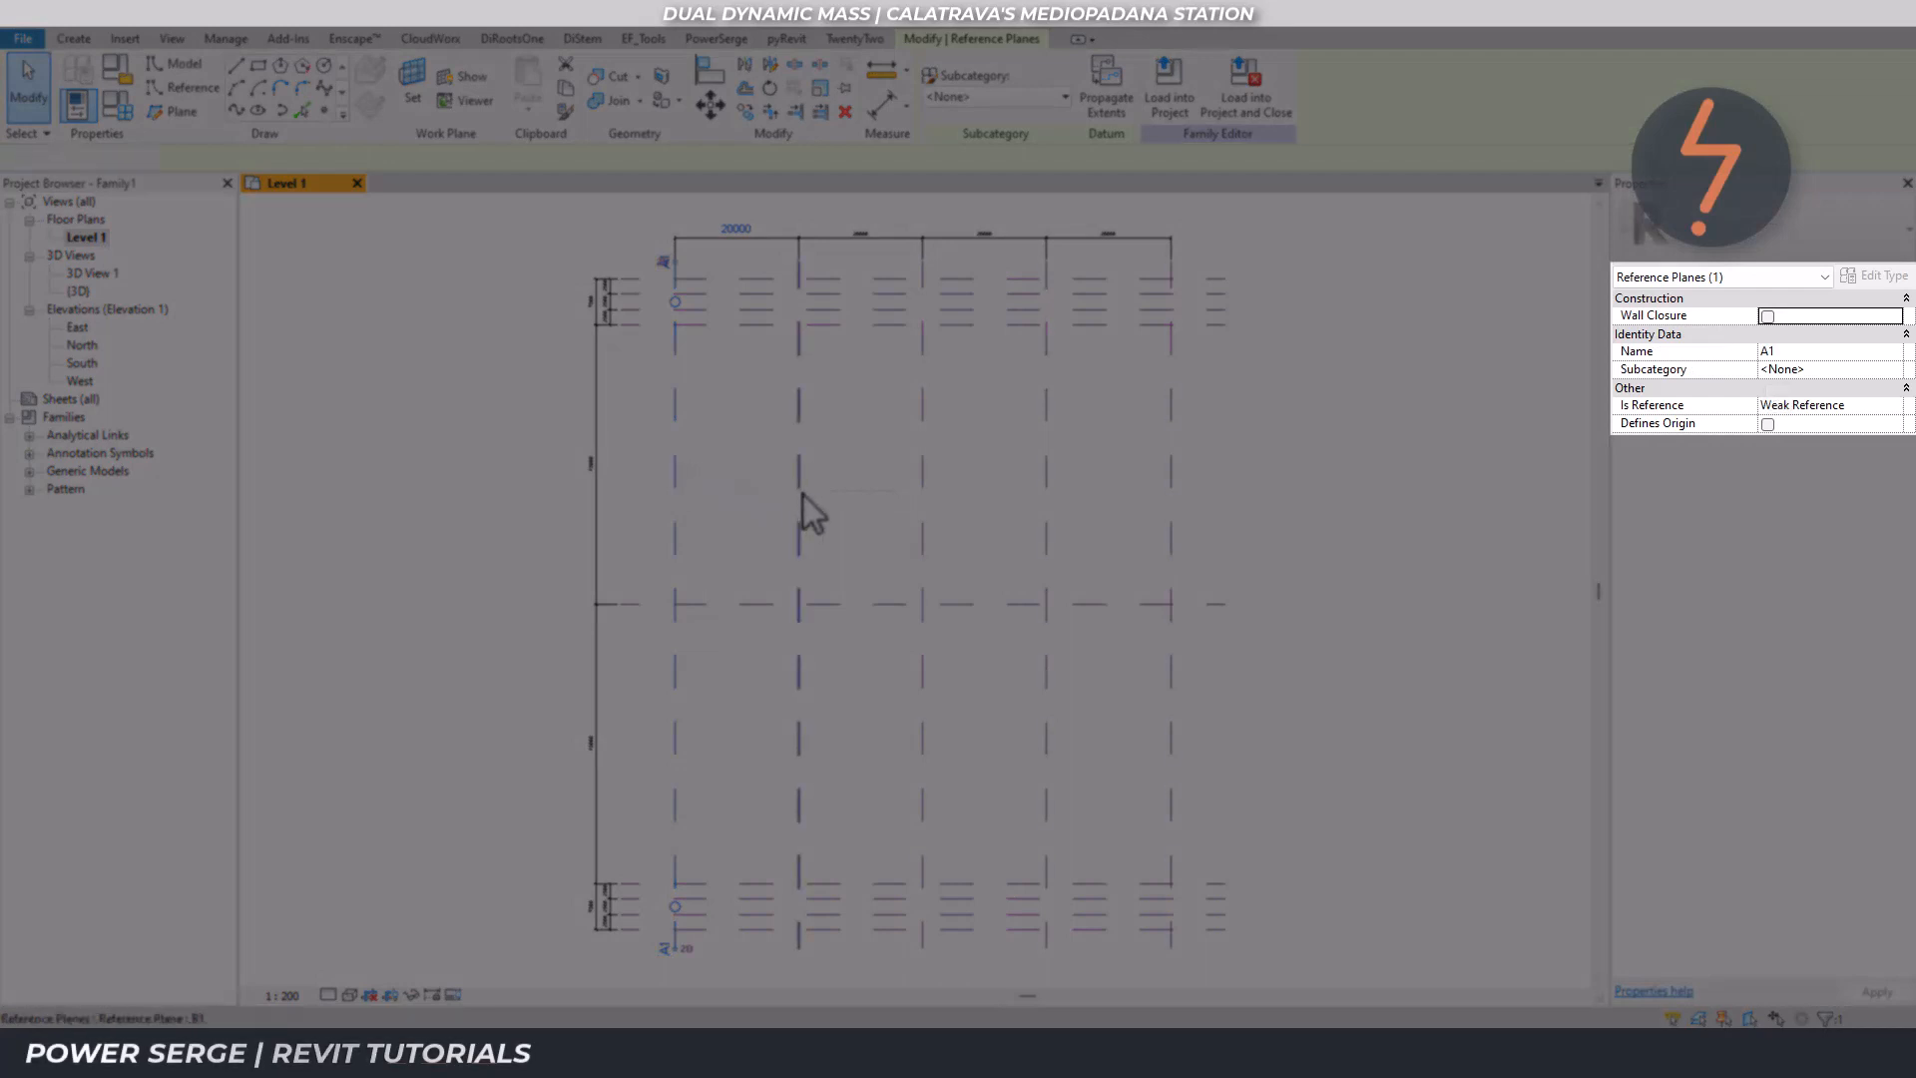
left_click(924, 491)
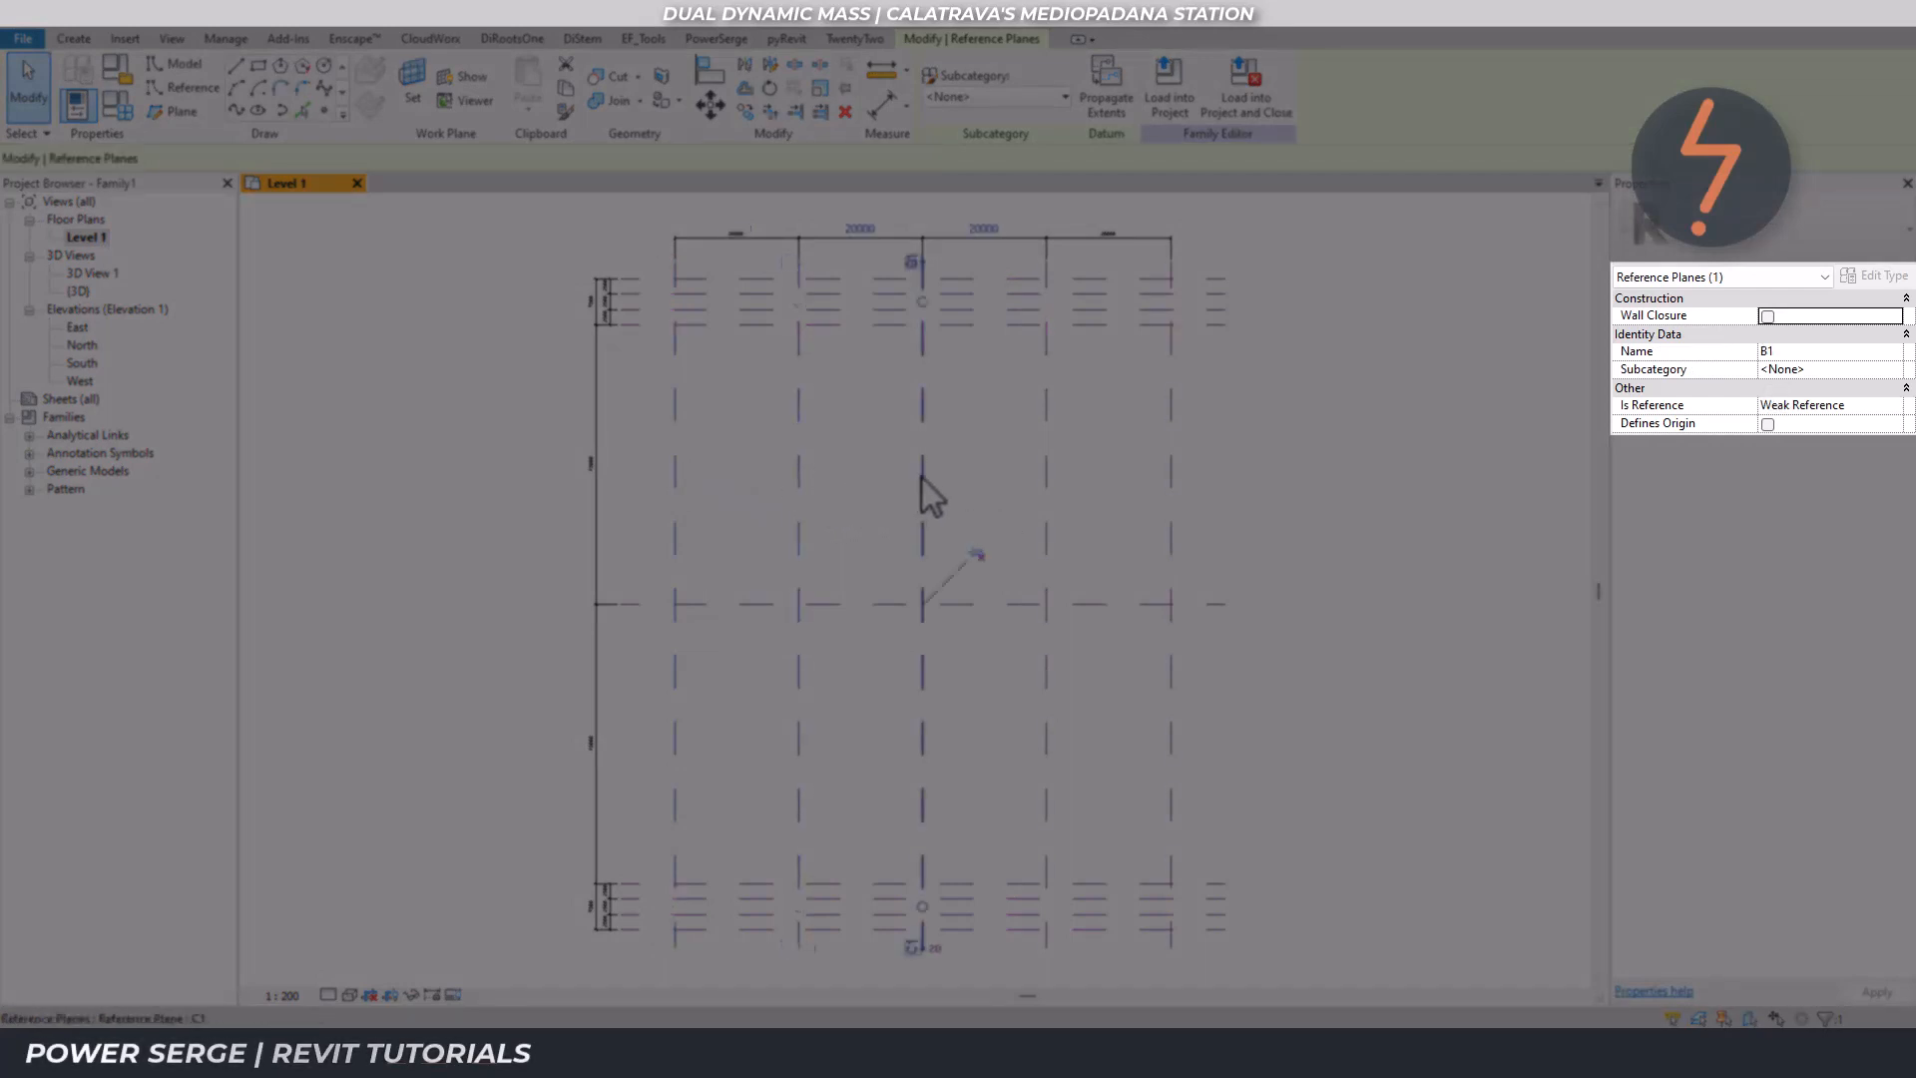
left_click(1048, 485)
left_click(1172, 479)
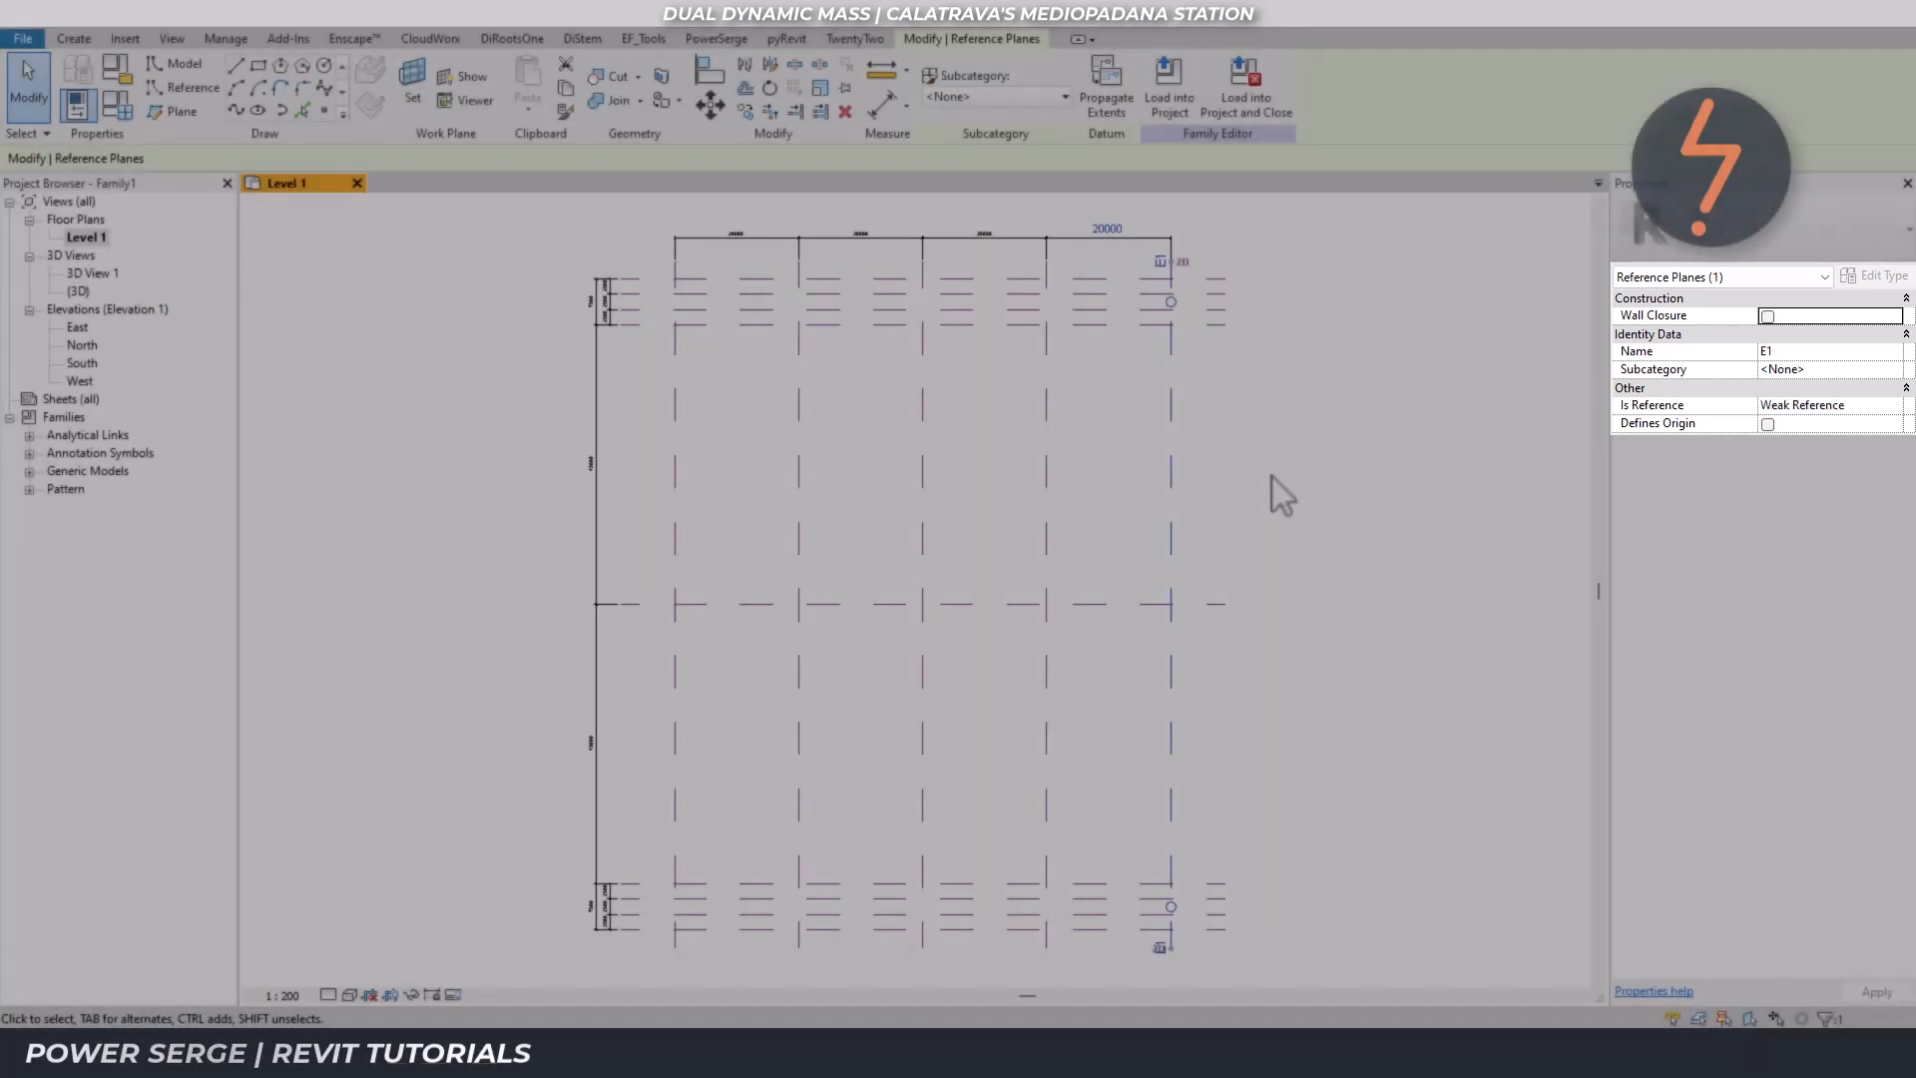
key("Escape")
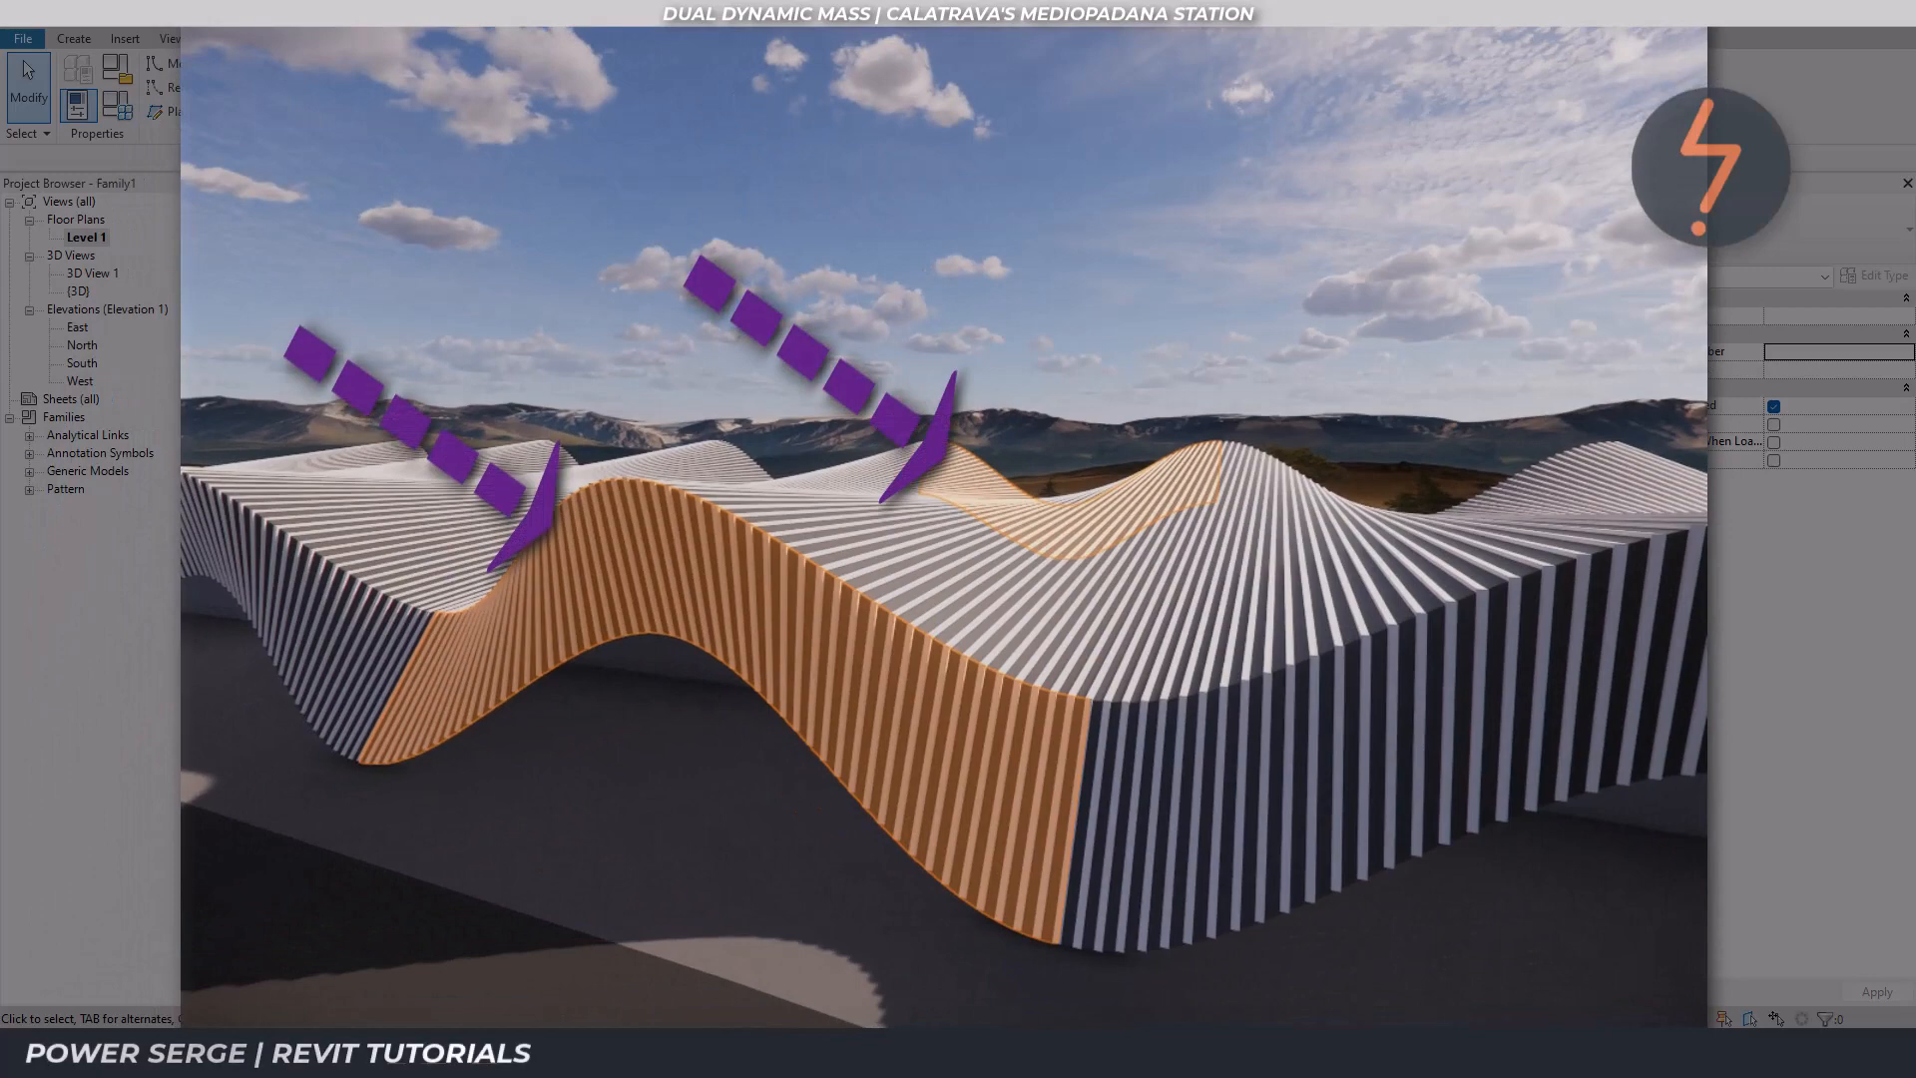
Draw a horizontal section across the grid just below the upper reference plane group, extending its far clip about 15760 mm past that group.
left_click(174, 39)
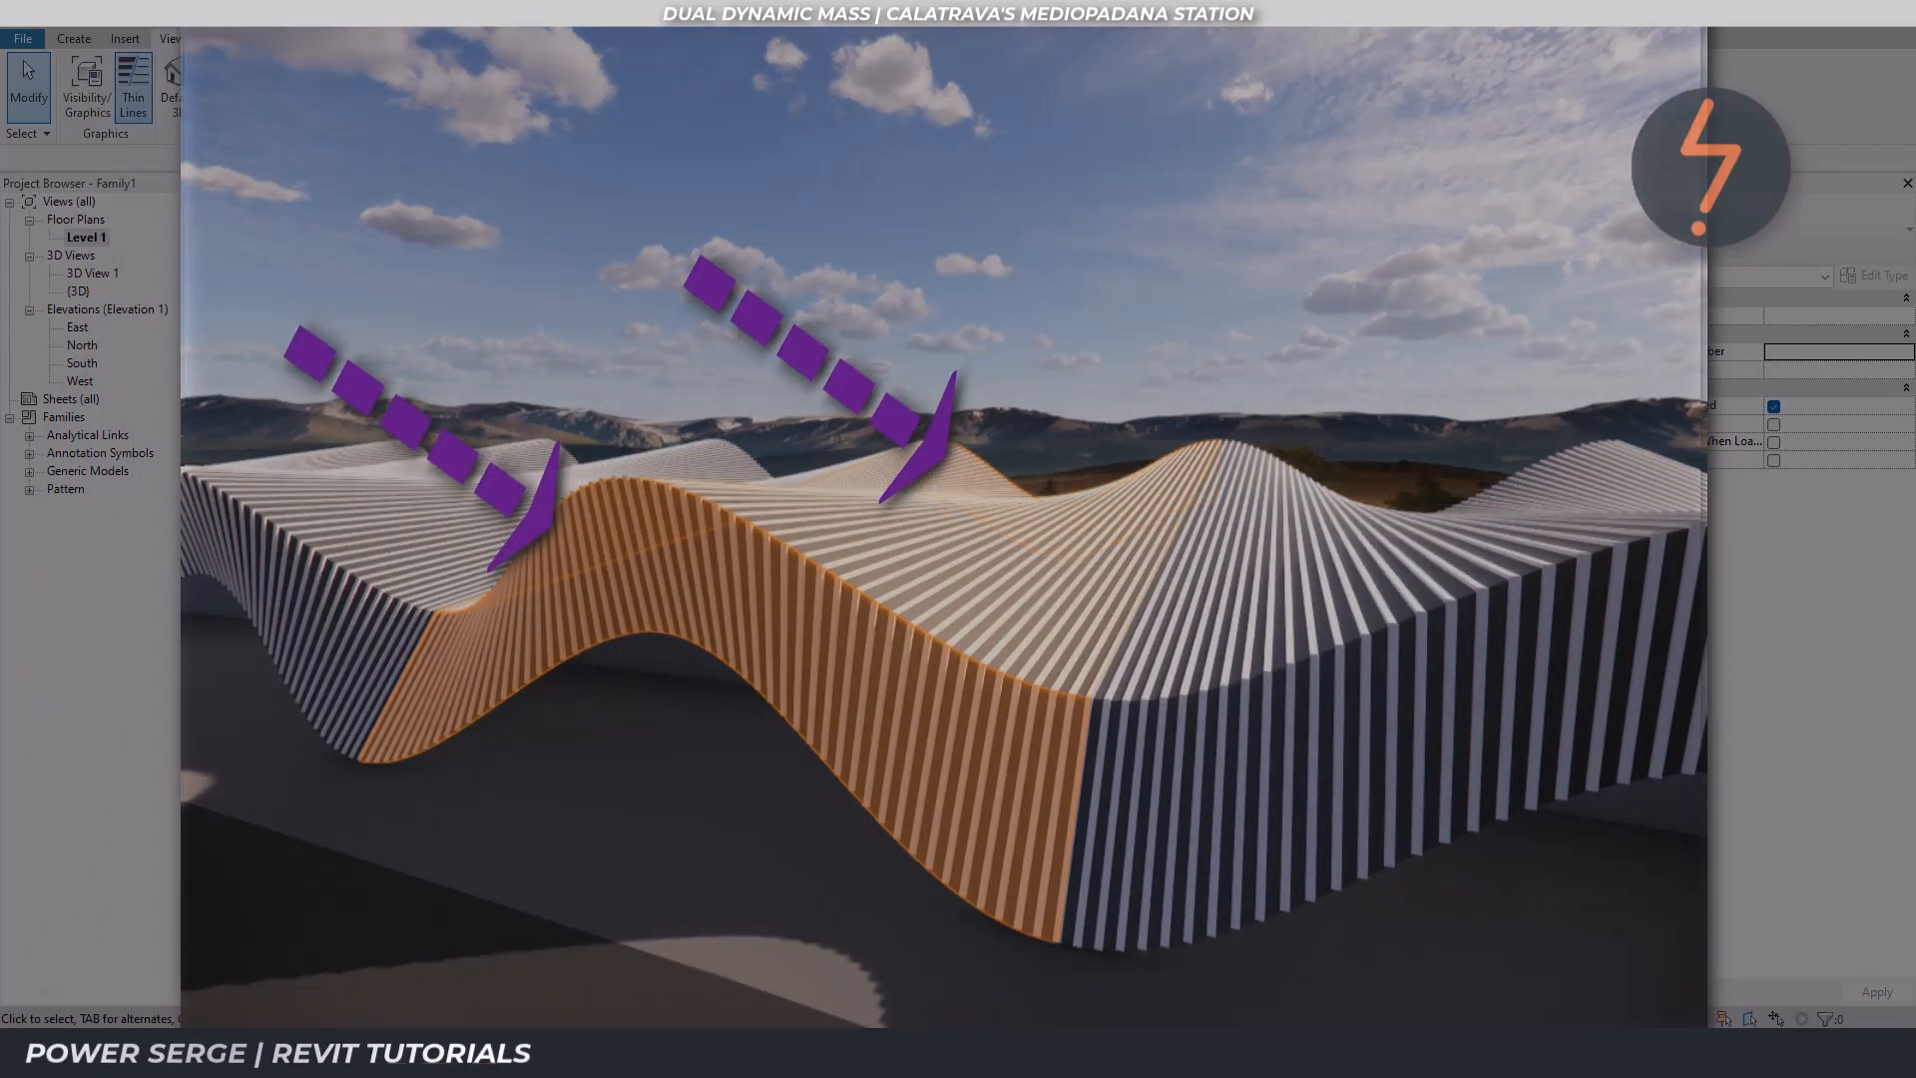
left_click(262, 84)
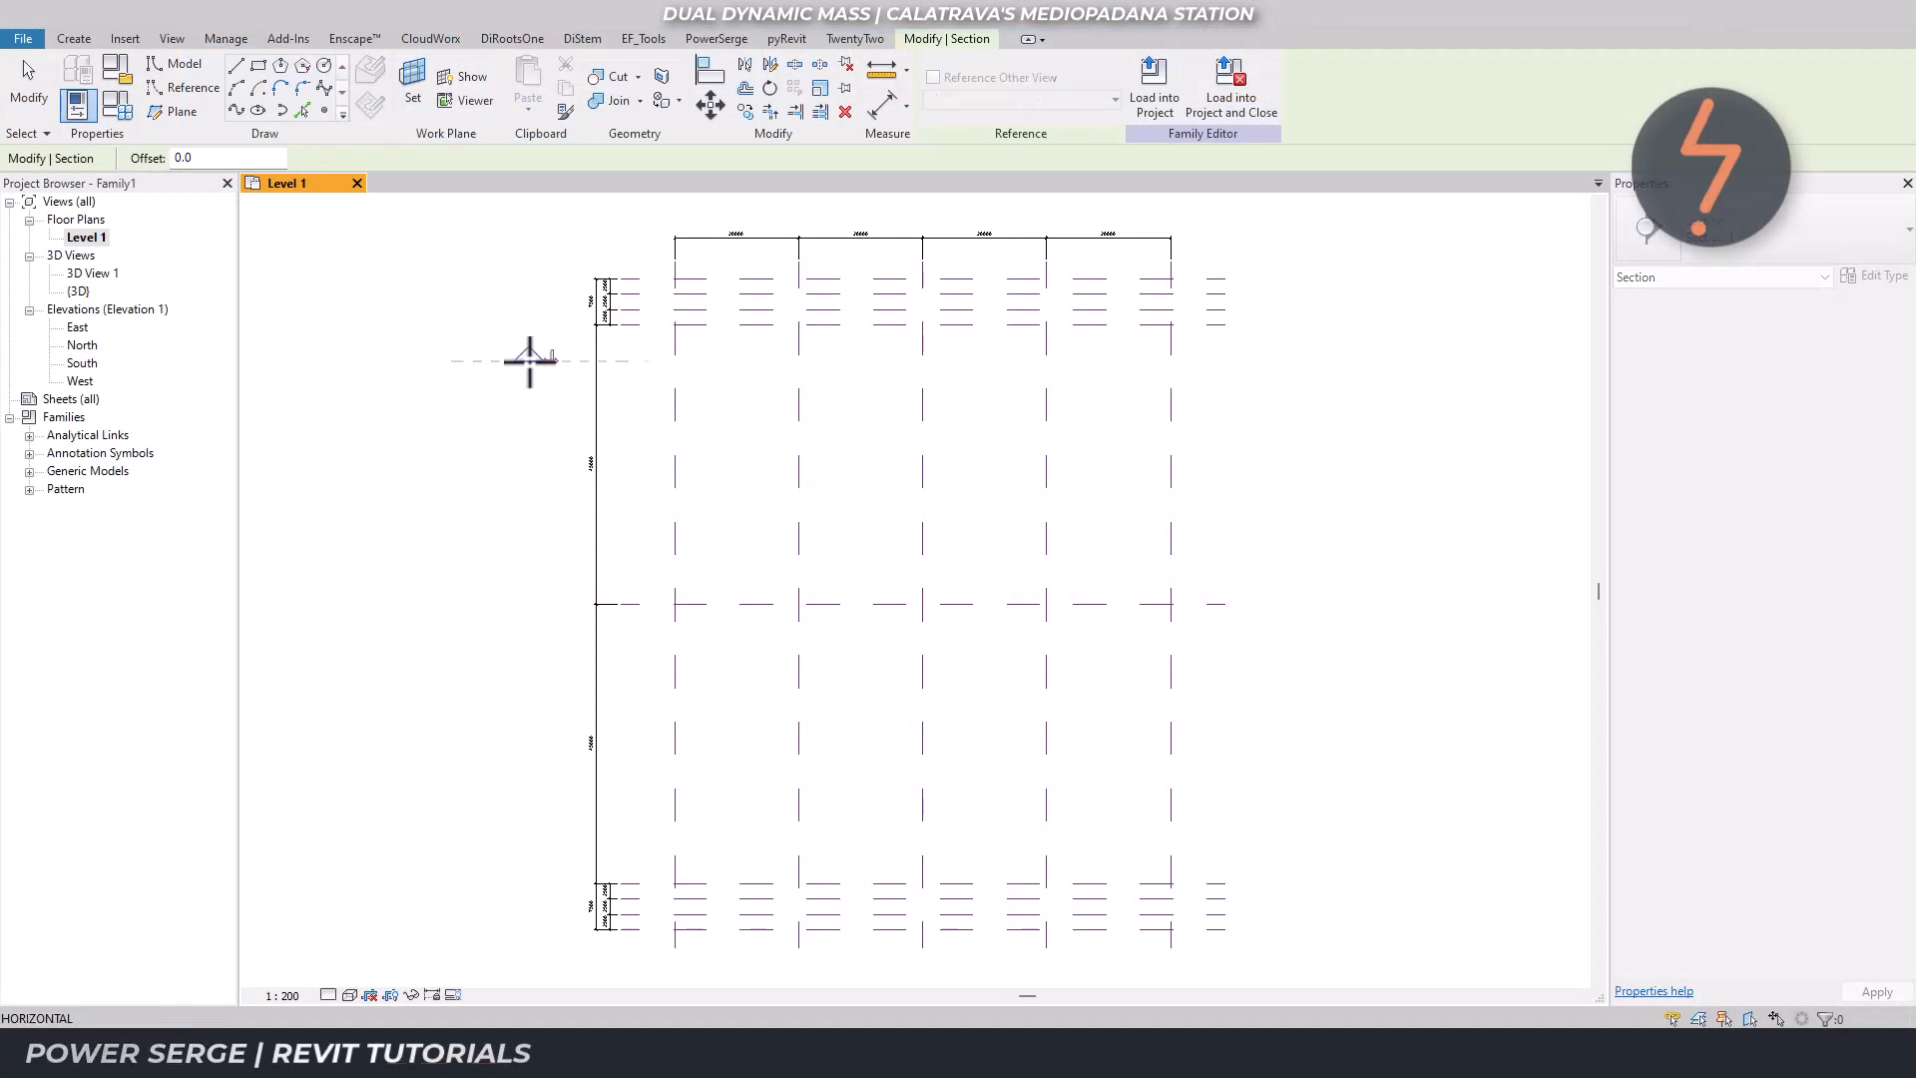
left_click(528, 361)
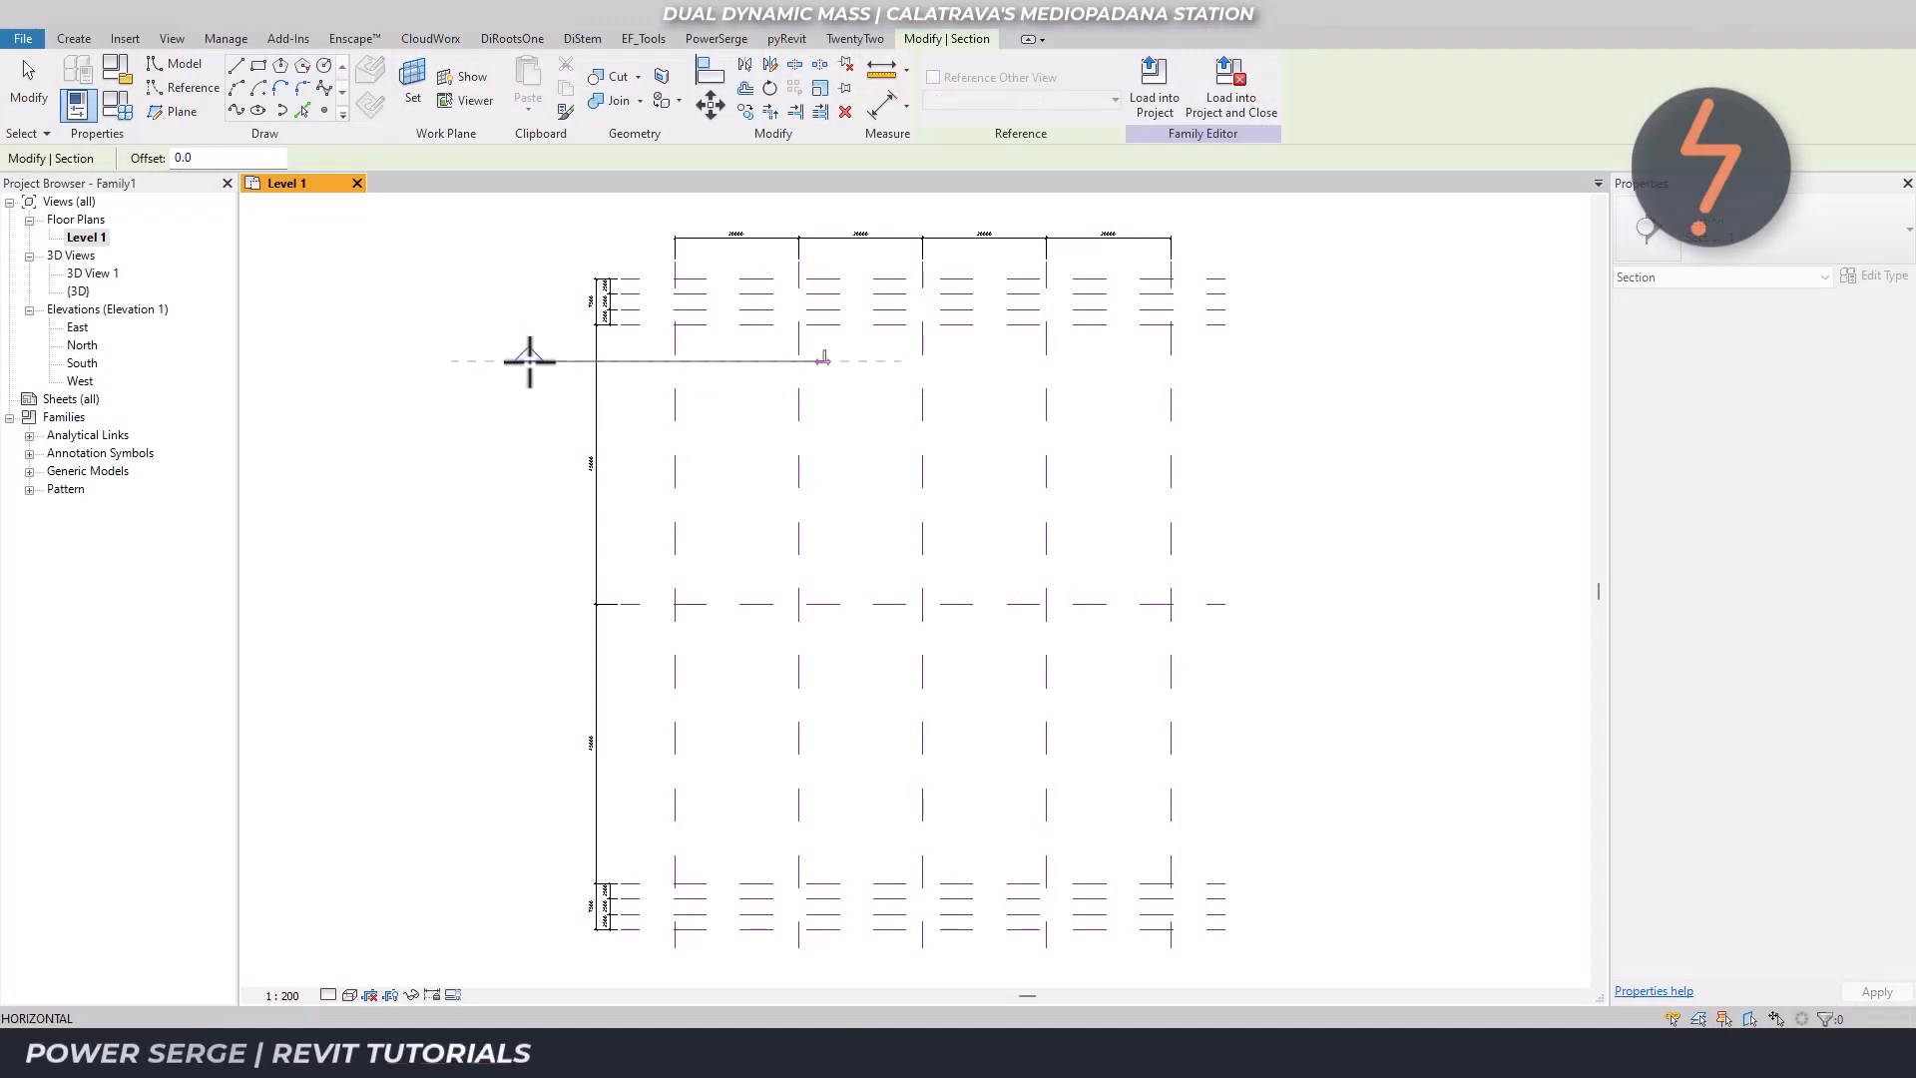
left_click(1258, 361)
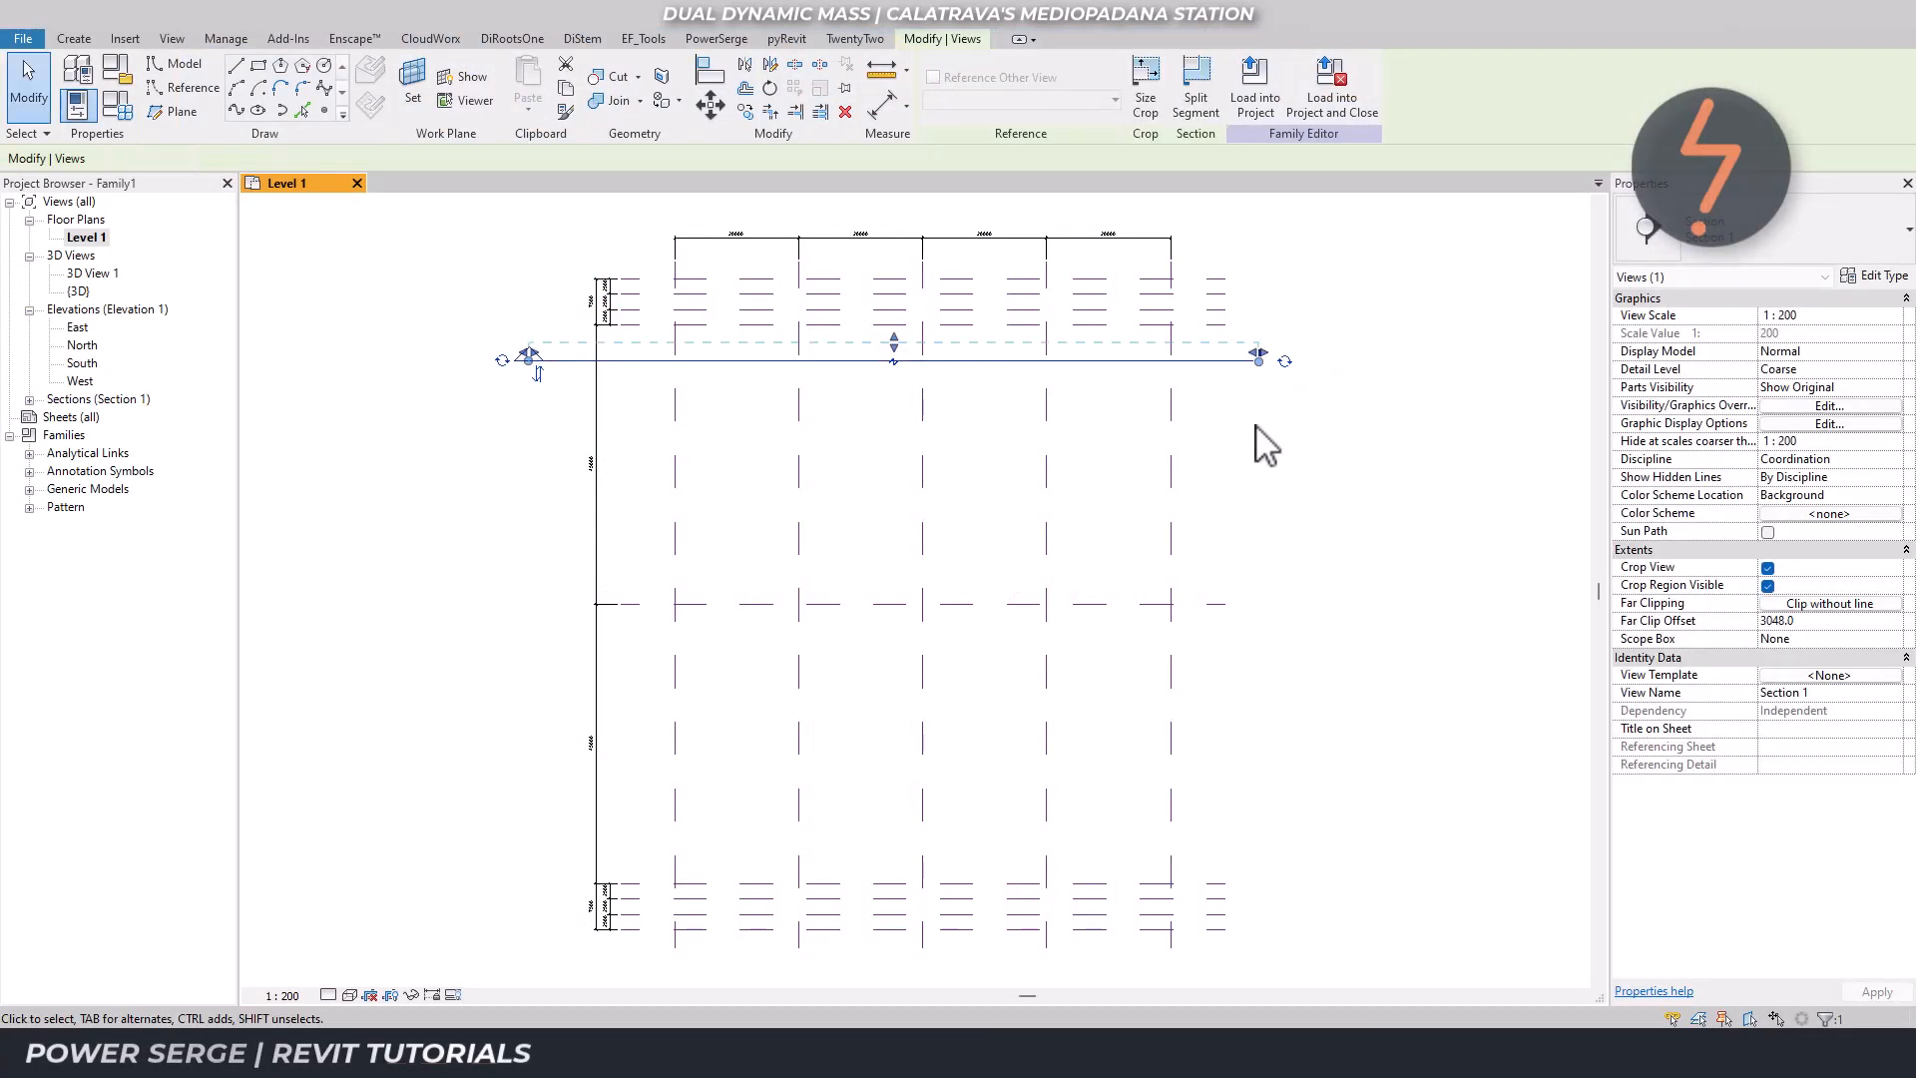
left_click_drag(894, 344, 911, 290)
left_click(1256, 437)
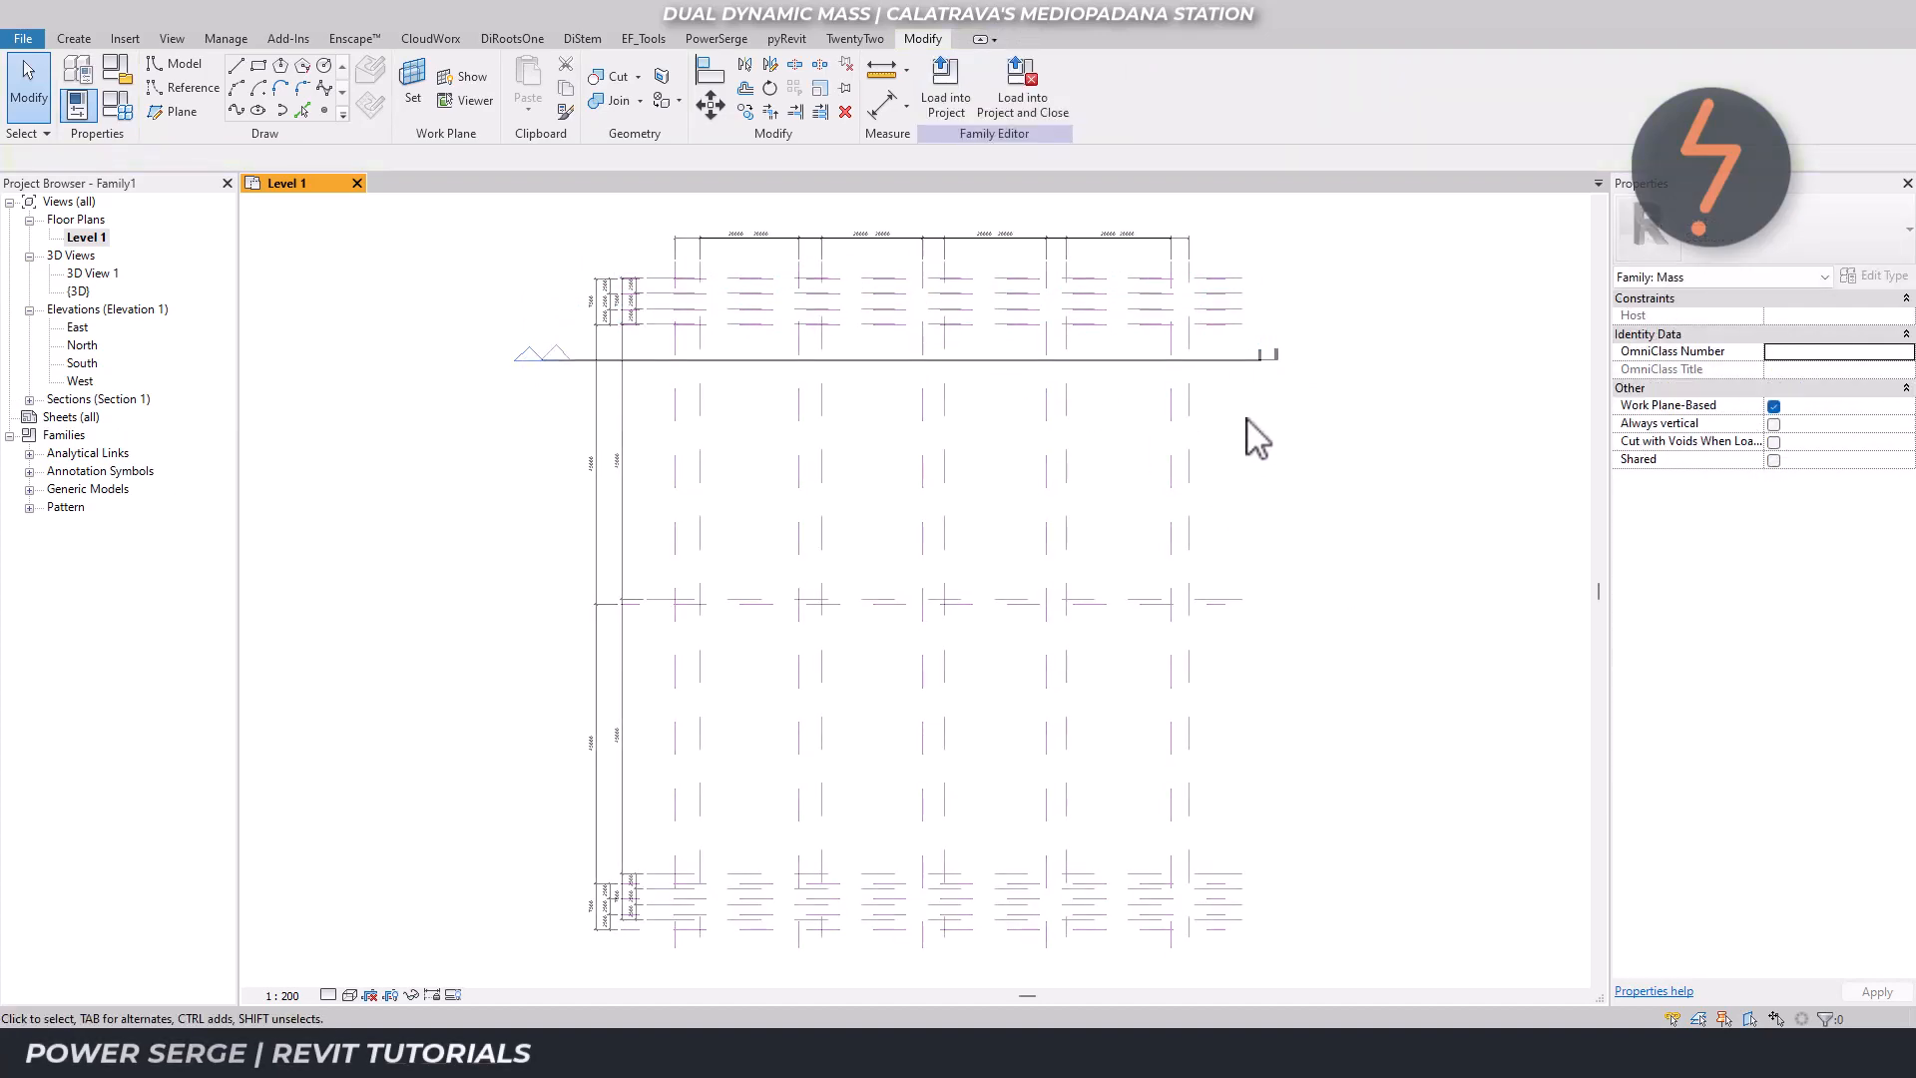
Copy the section line straight down to the lower reference plane group and shift the copy slightly below the lowest plane.
left_click(1255, 365)
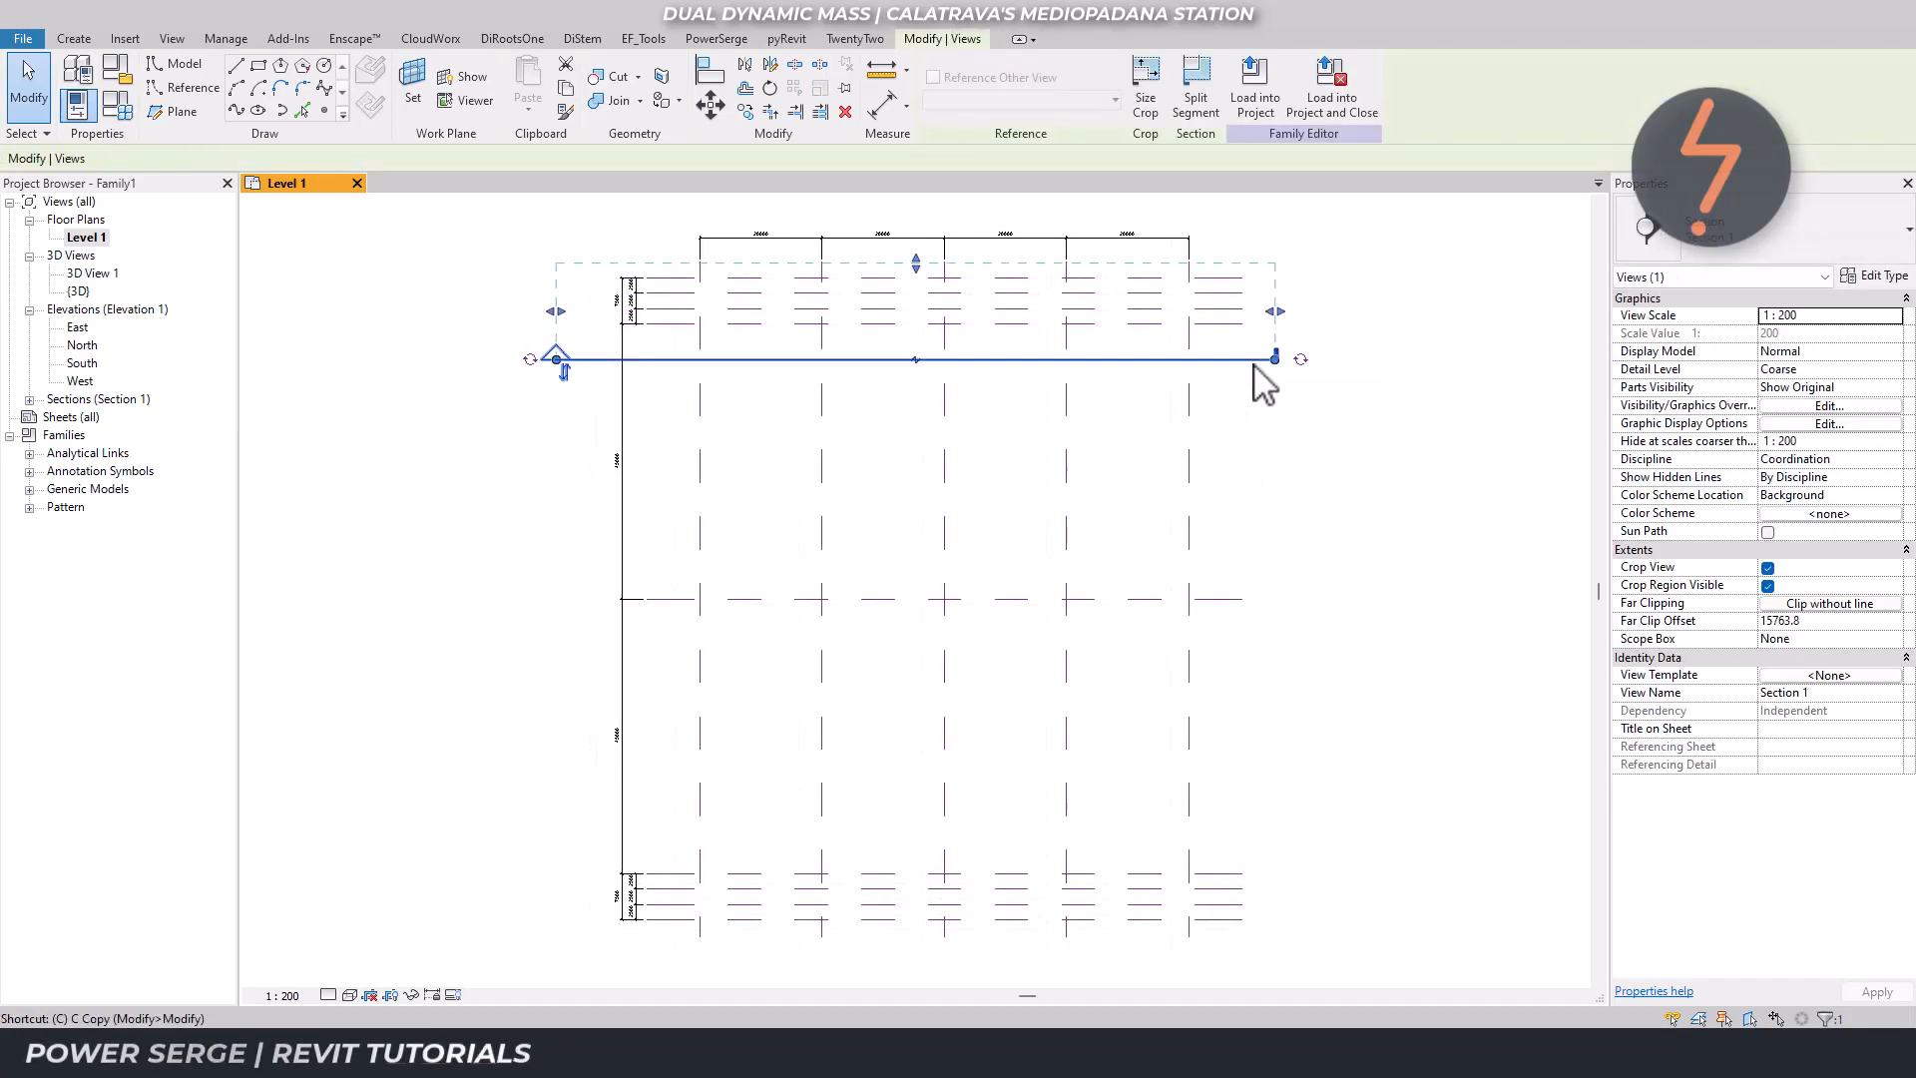
key("c")
left_click(1253, 361)
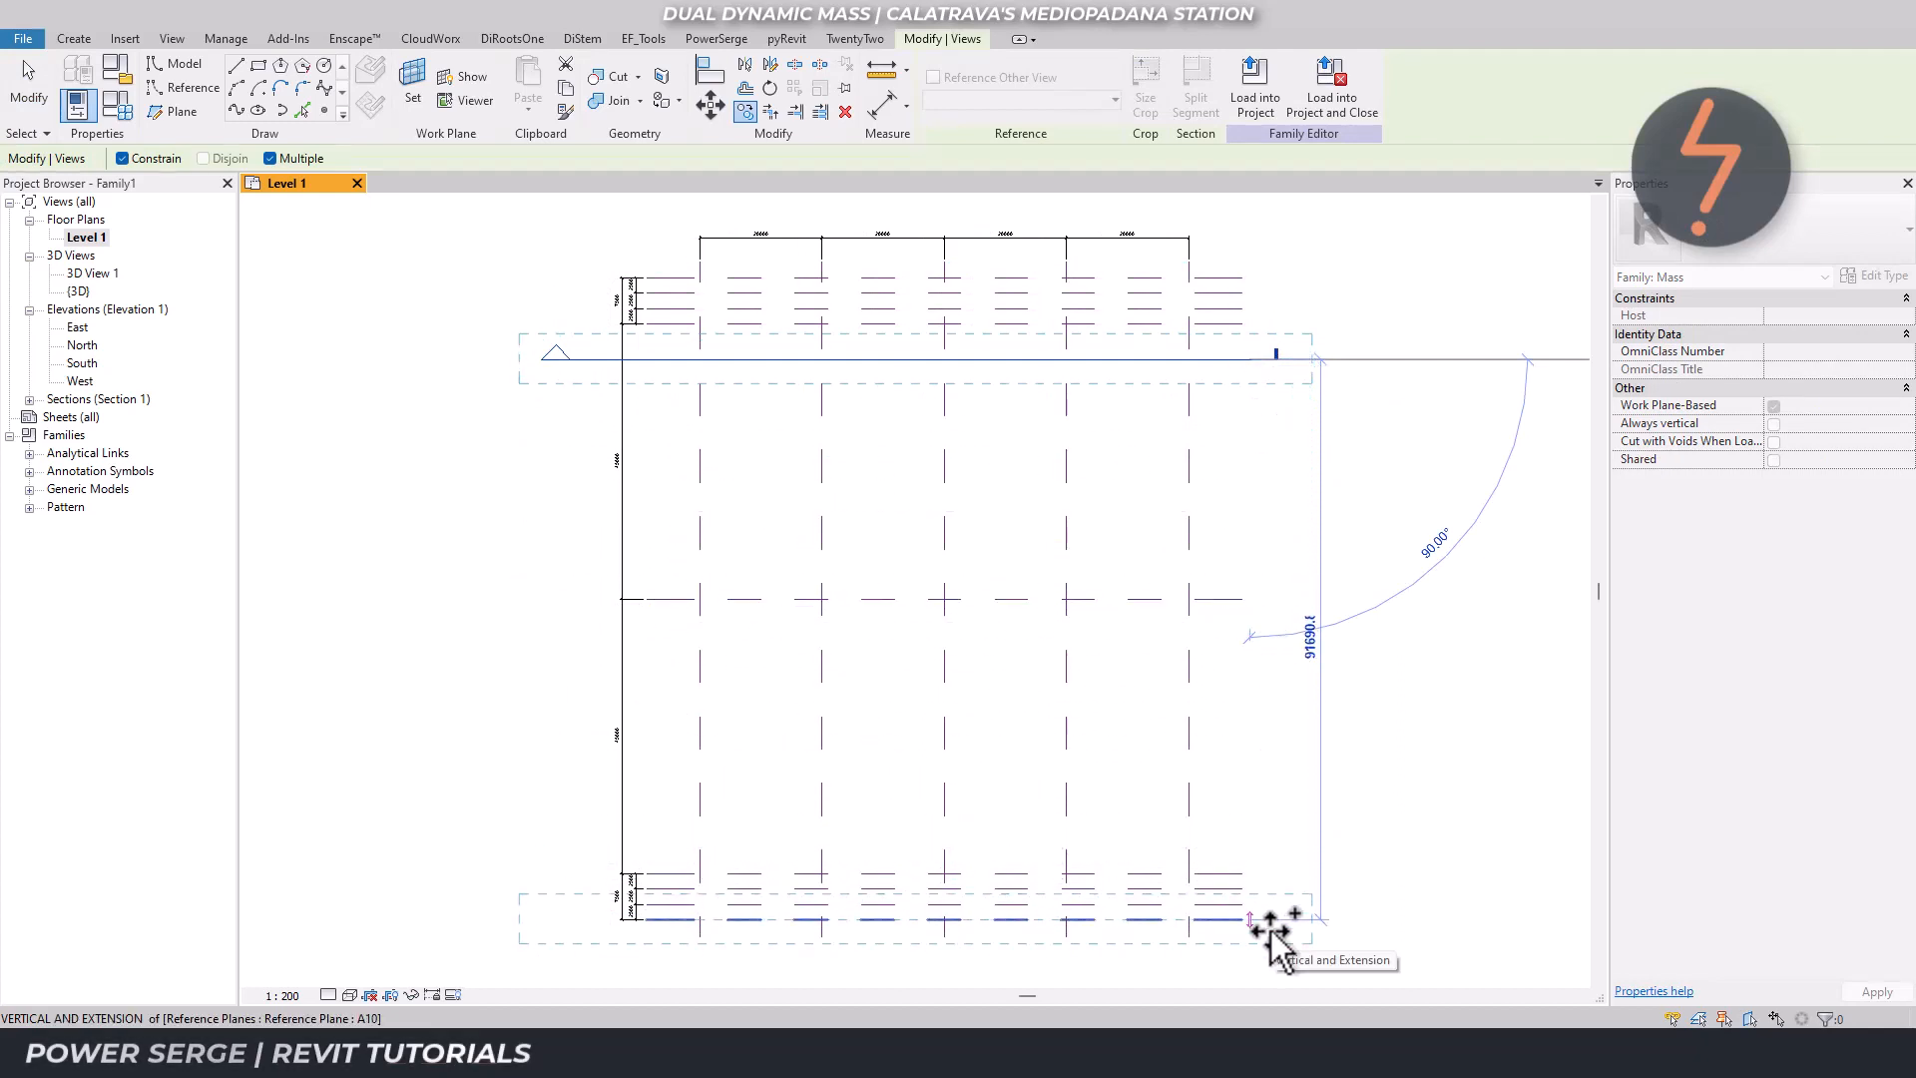
left_click(1273, 936)
key("Escape")
key("Escape")
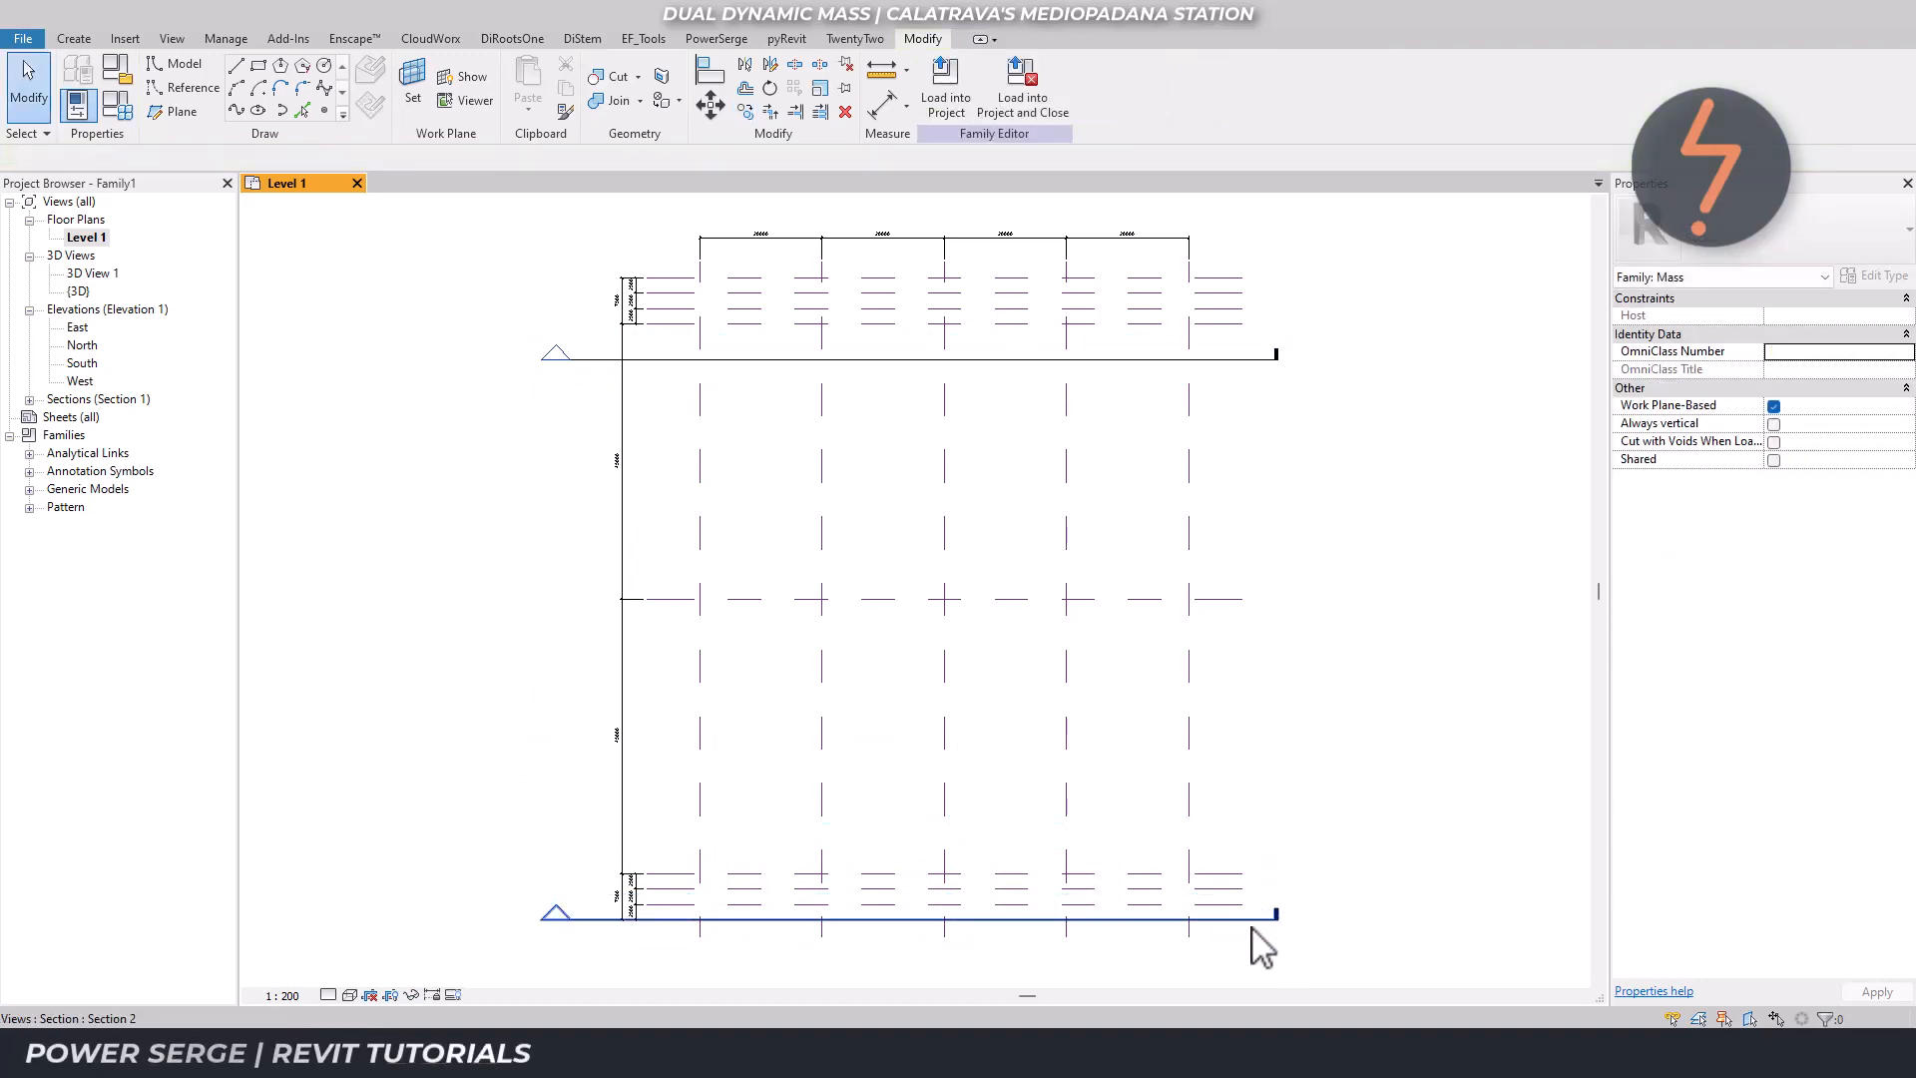
left_click(1253, 928)
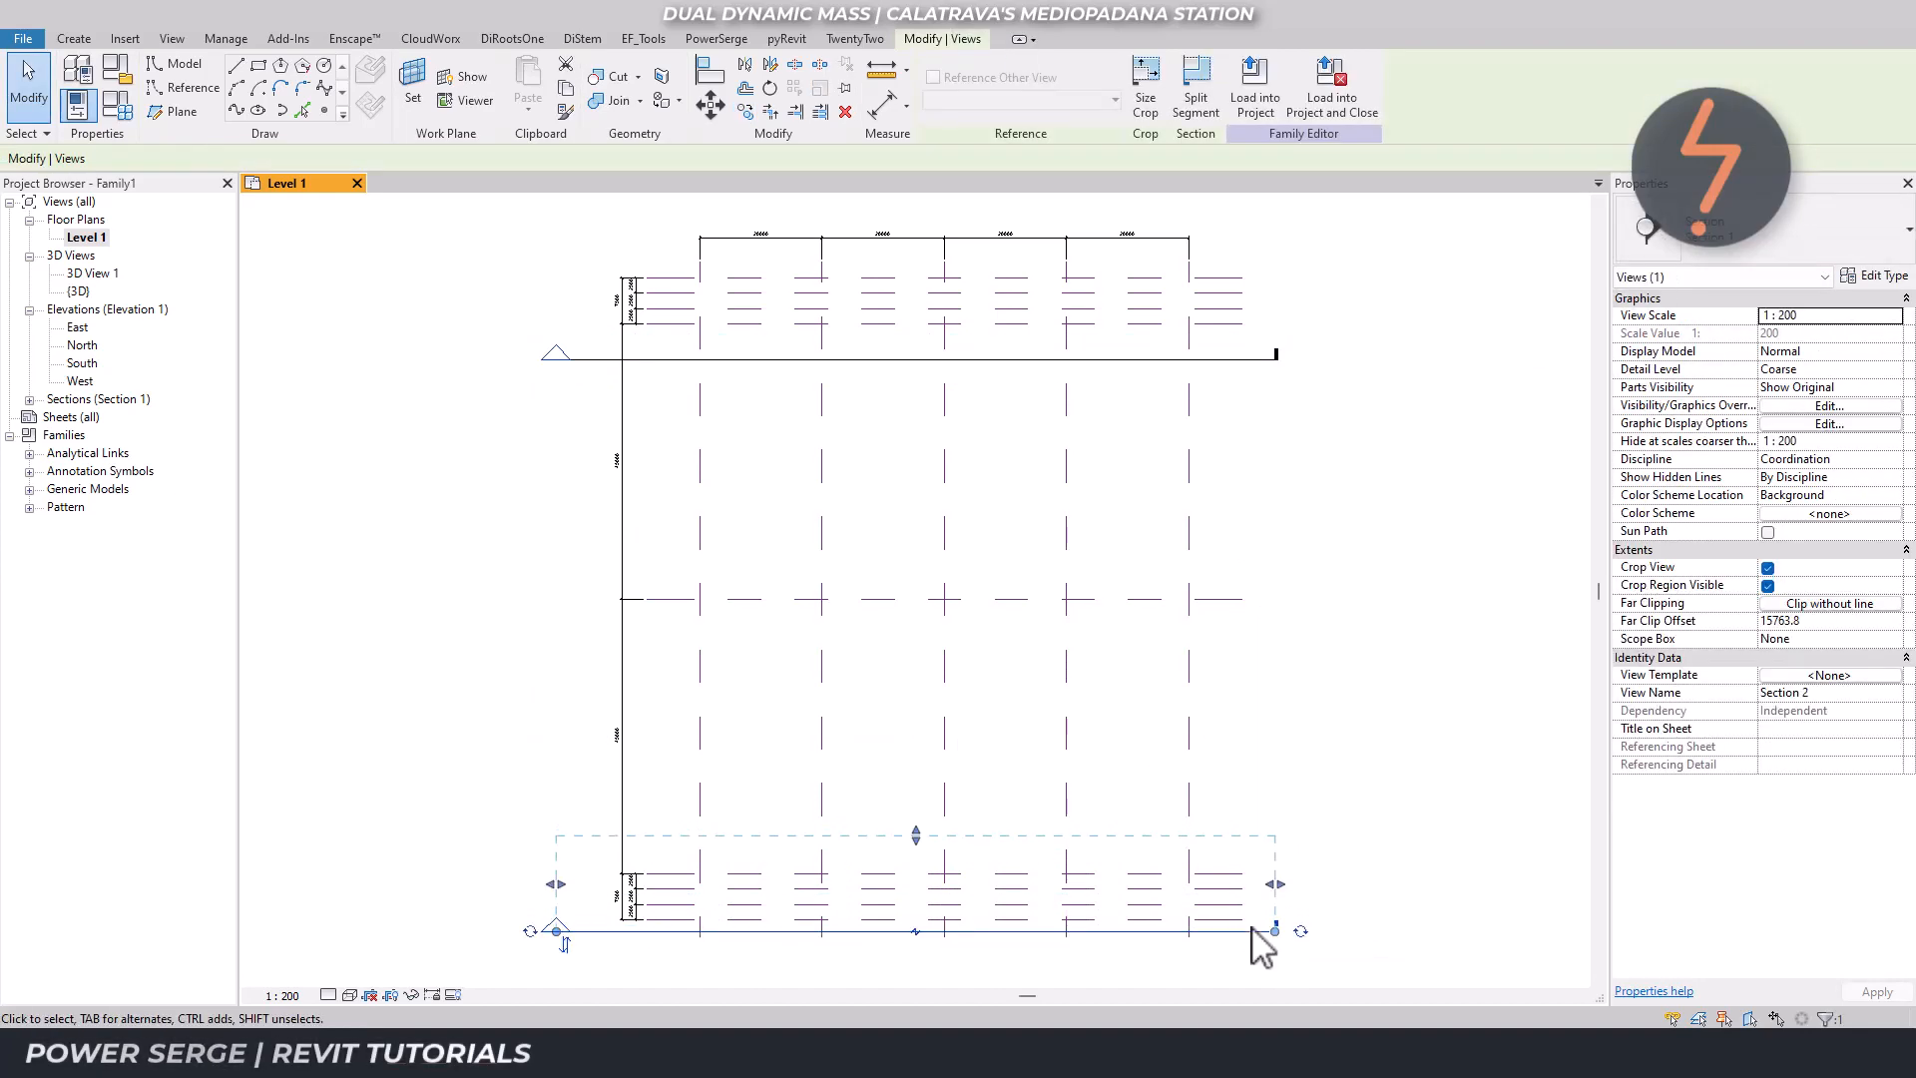
key("Escape")
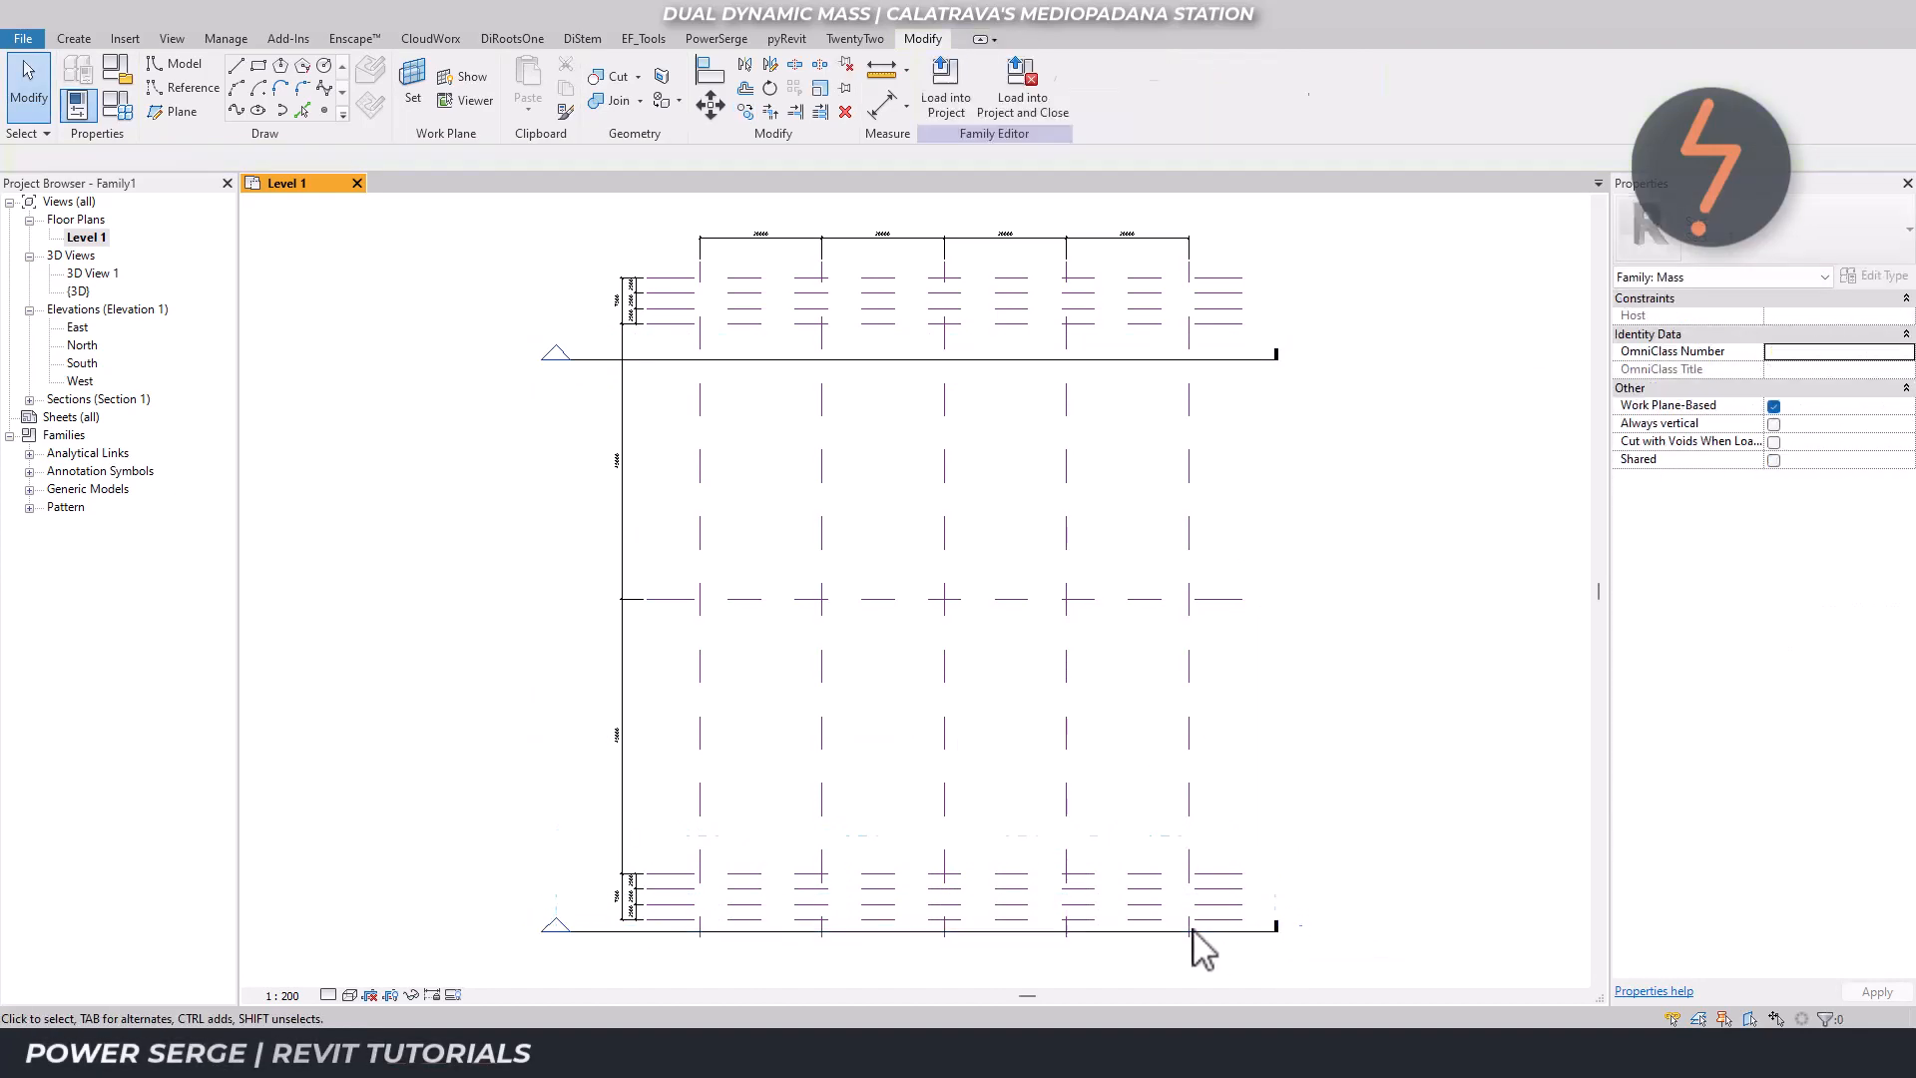
left_click(594, 936)
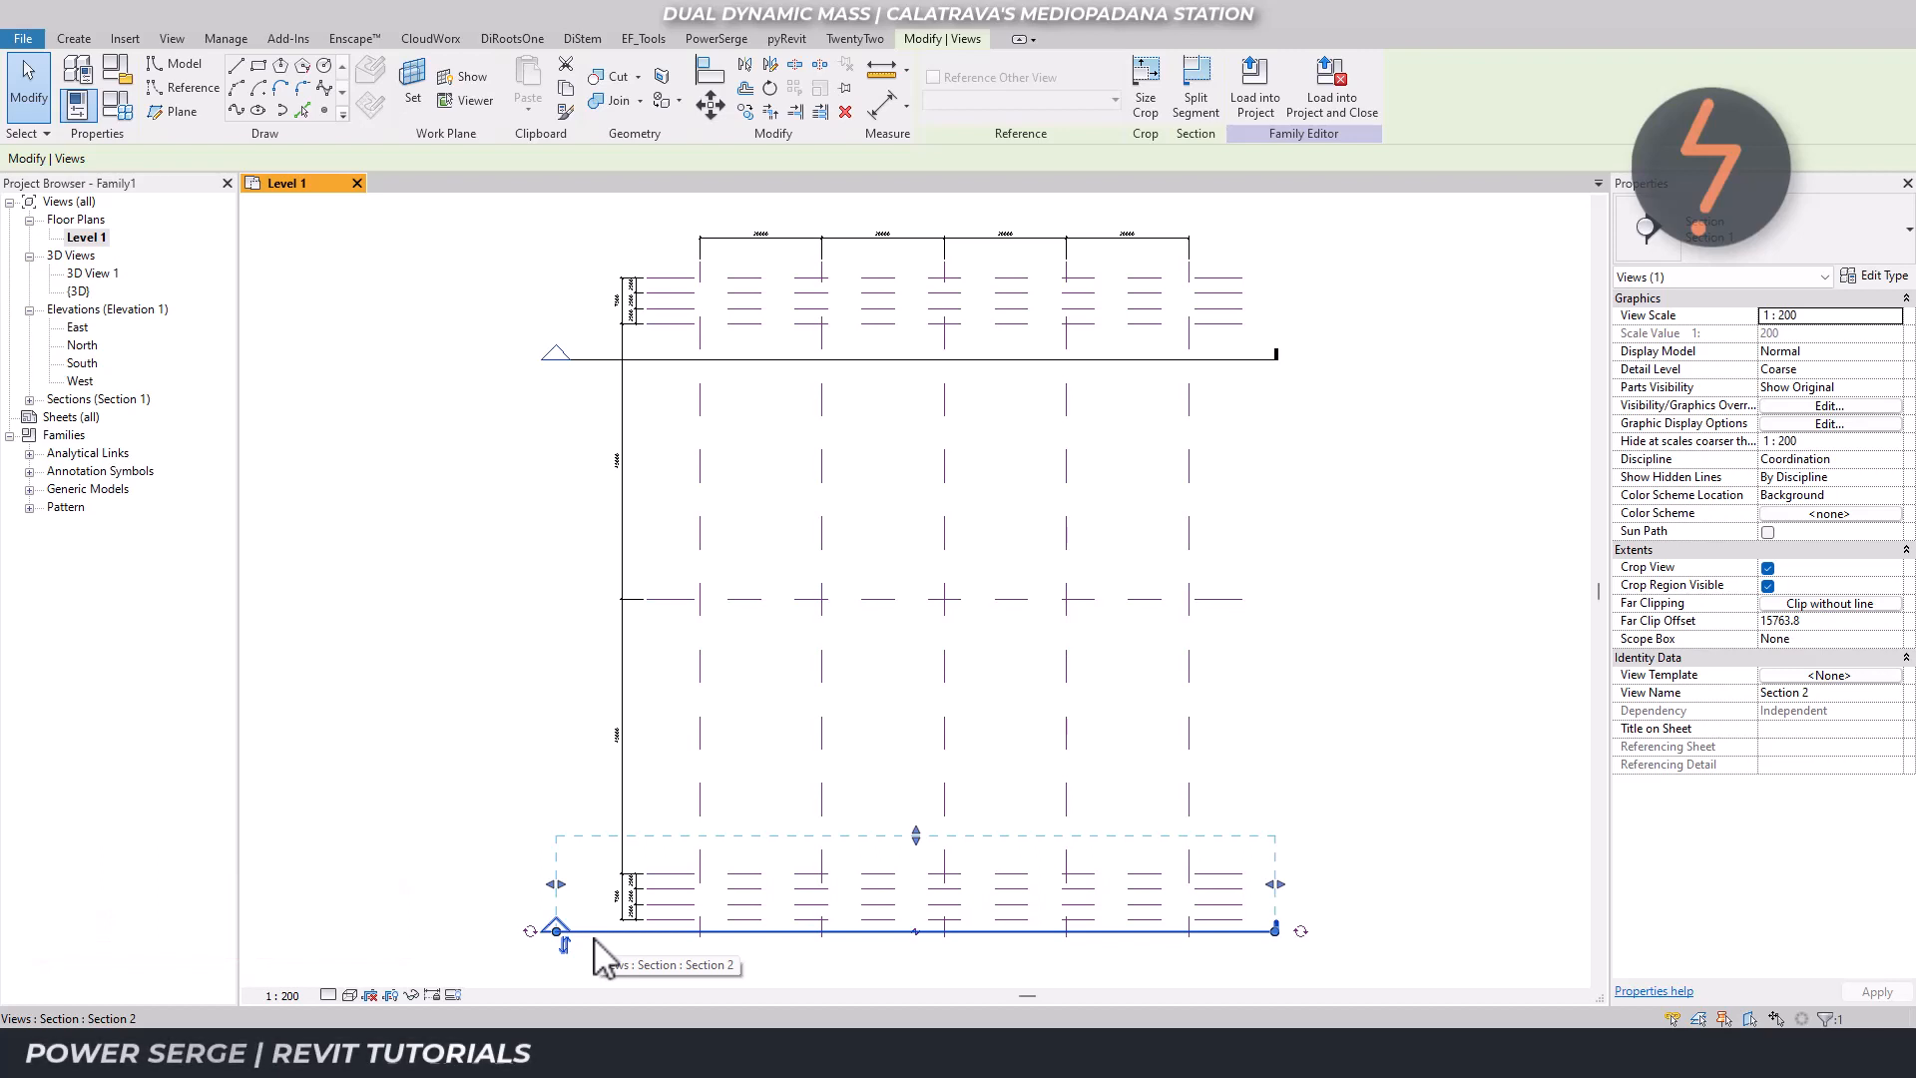
key("Escape")
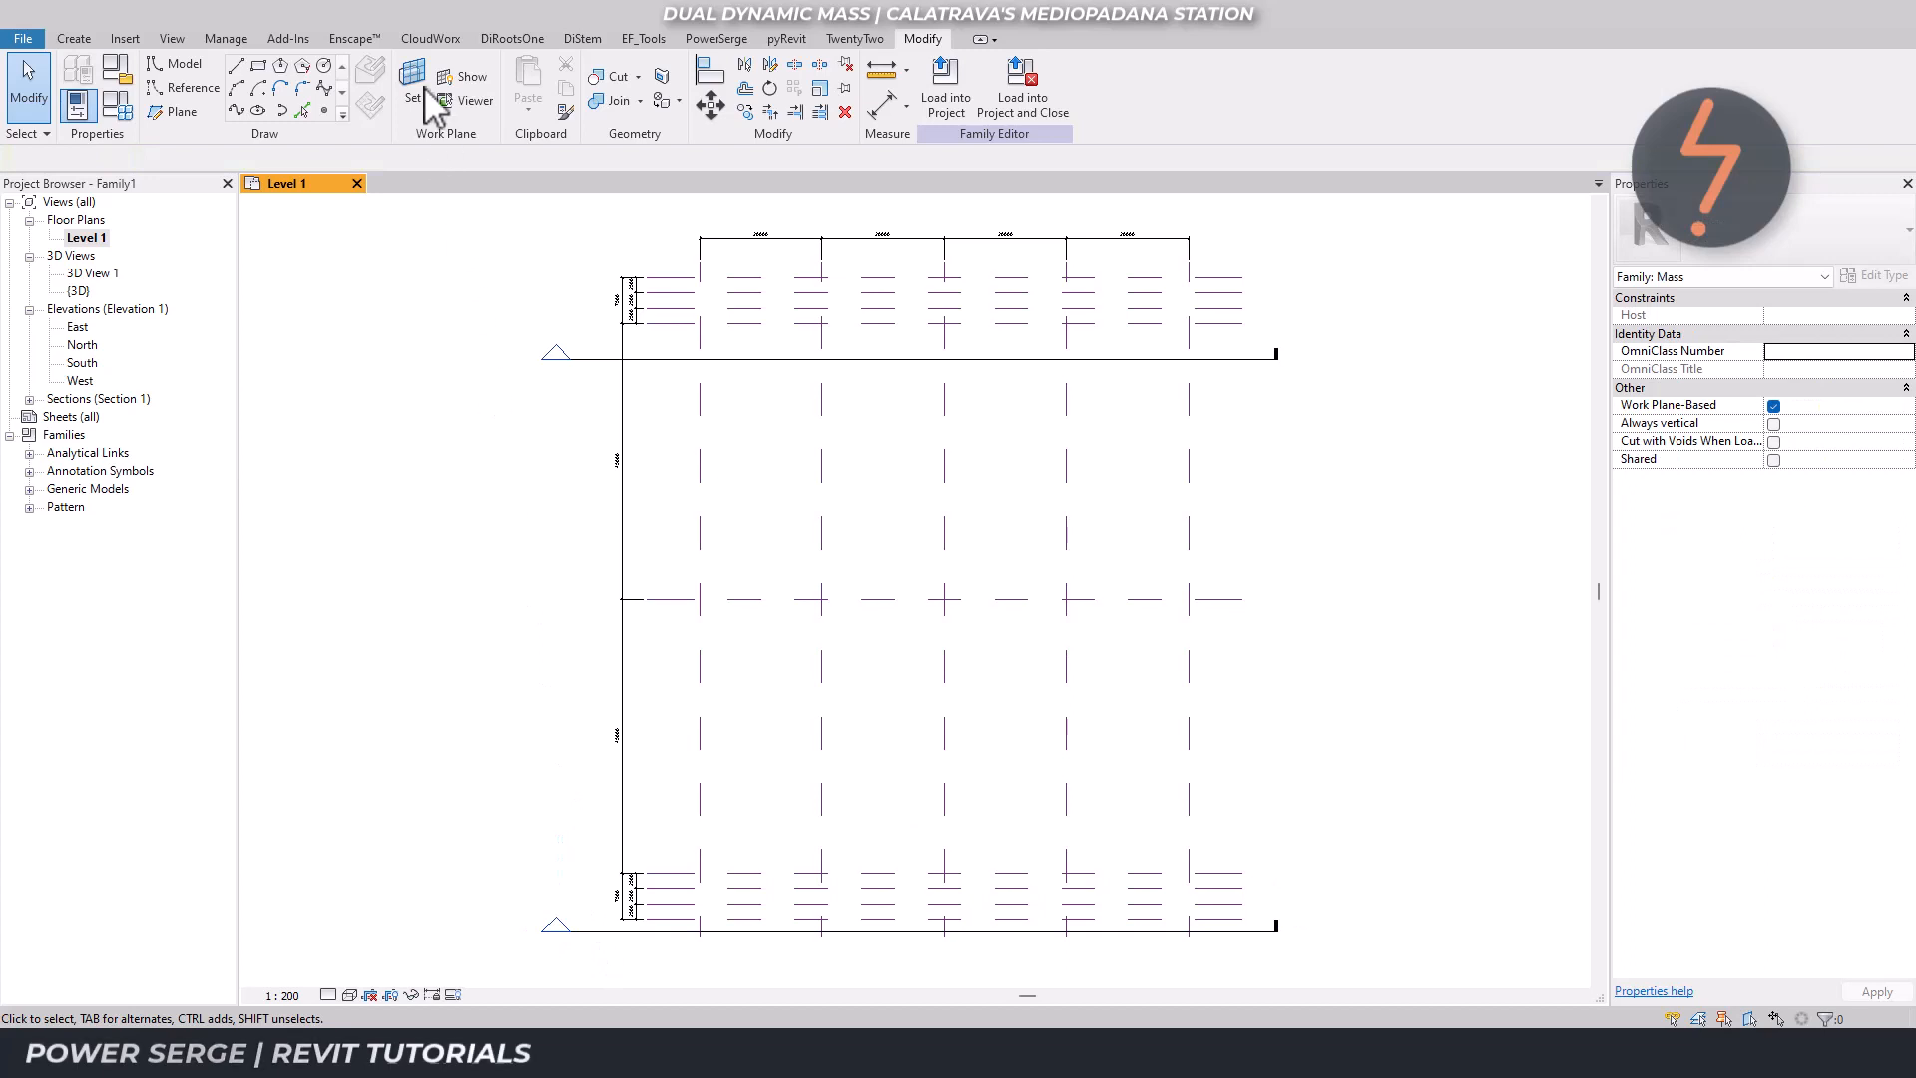
Set the work plane by picking the uppermost reference plane of the lower group, and open the Section 2 view.
left_click(427, 90)
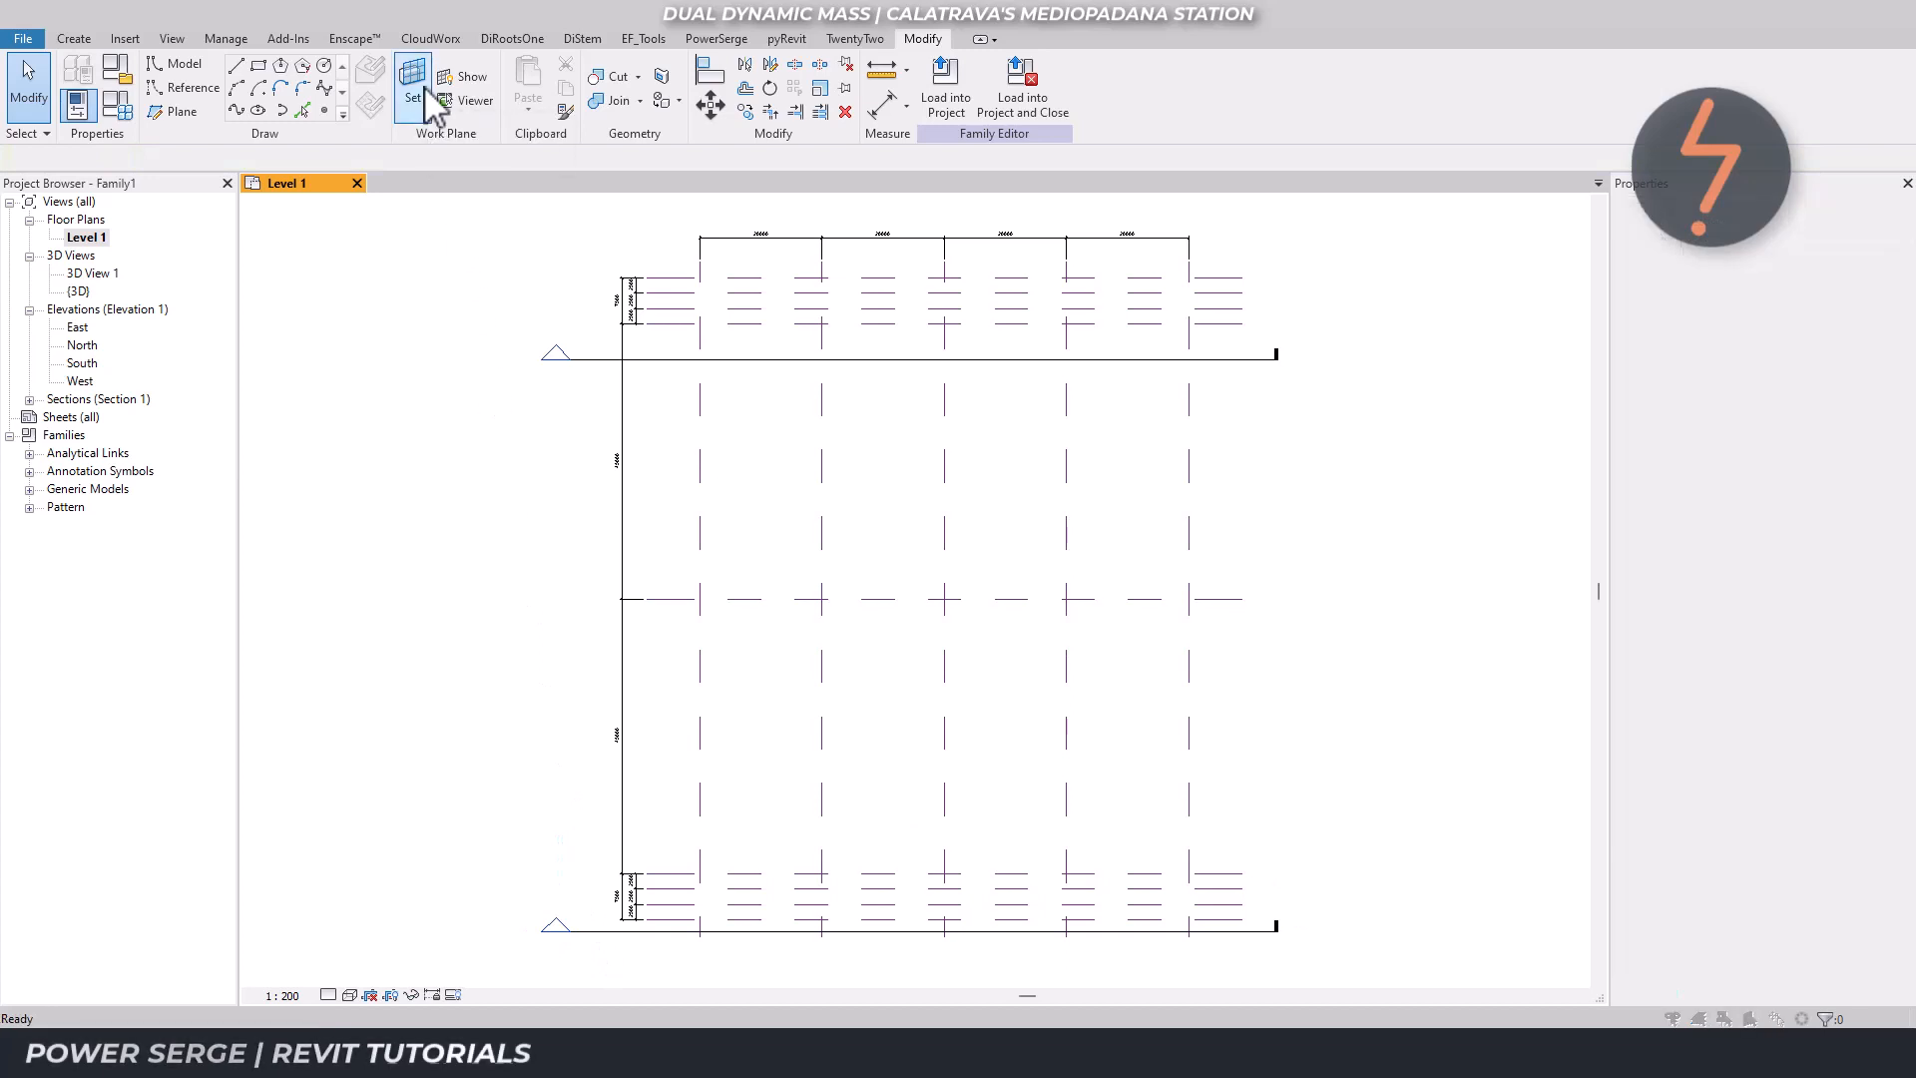
left_click(826, 550)
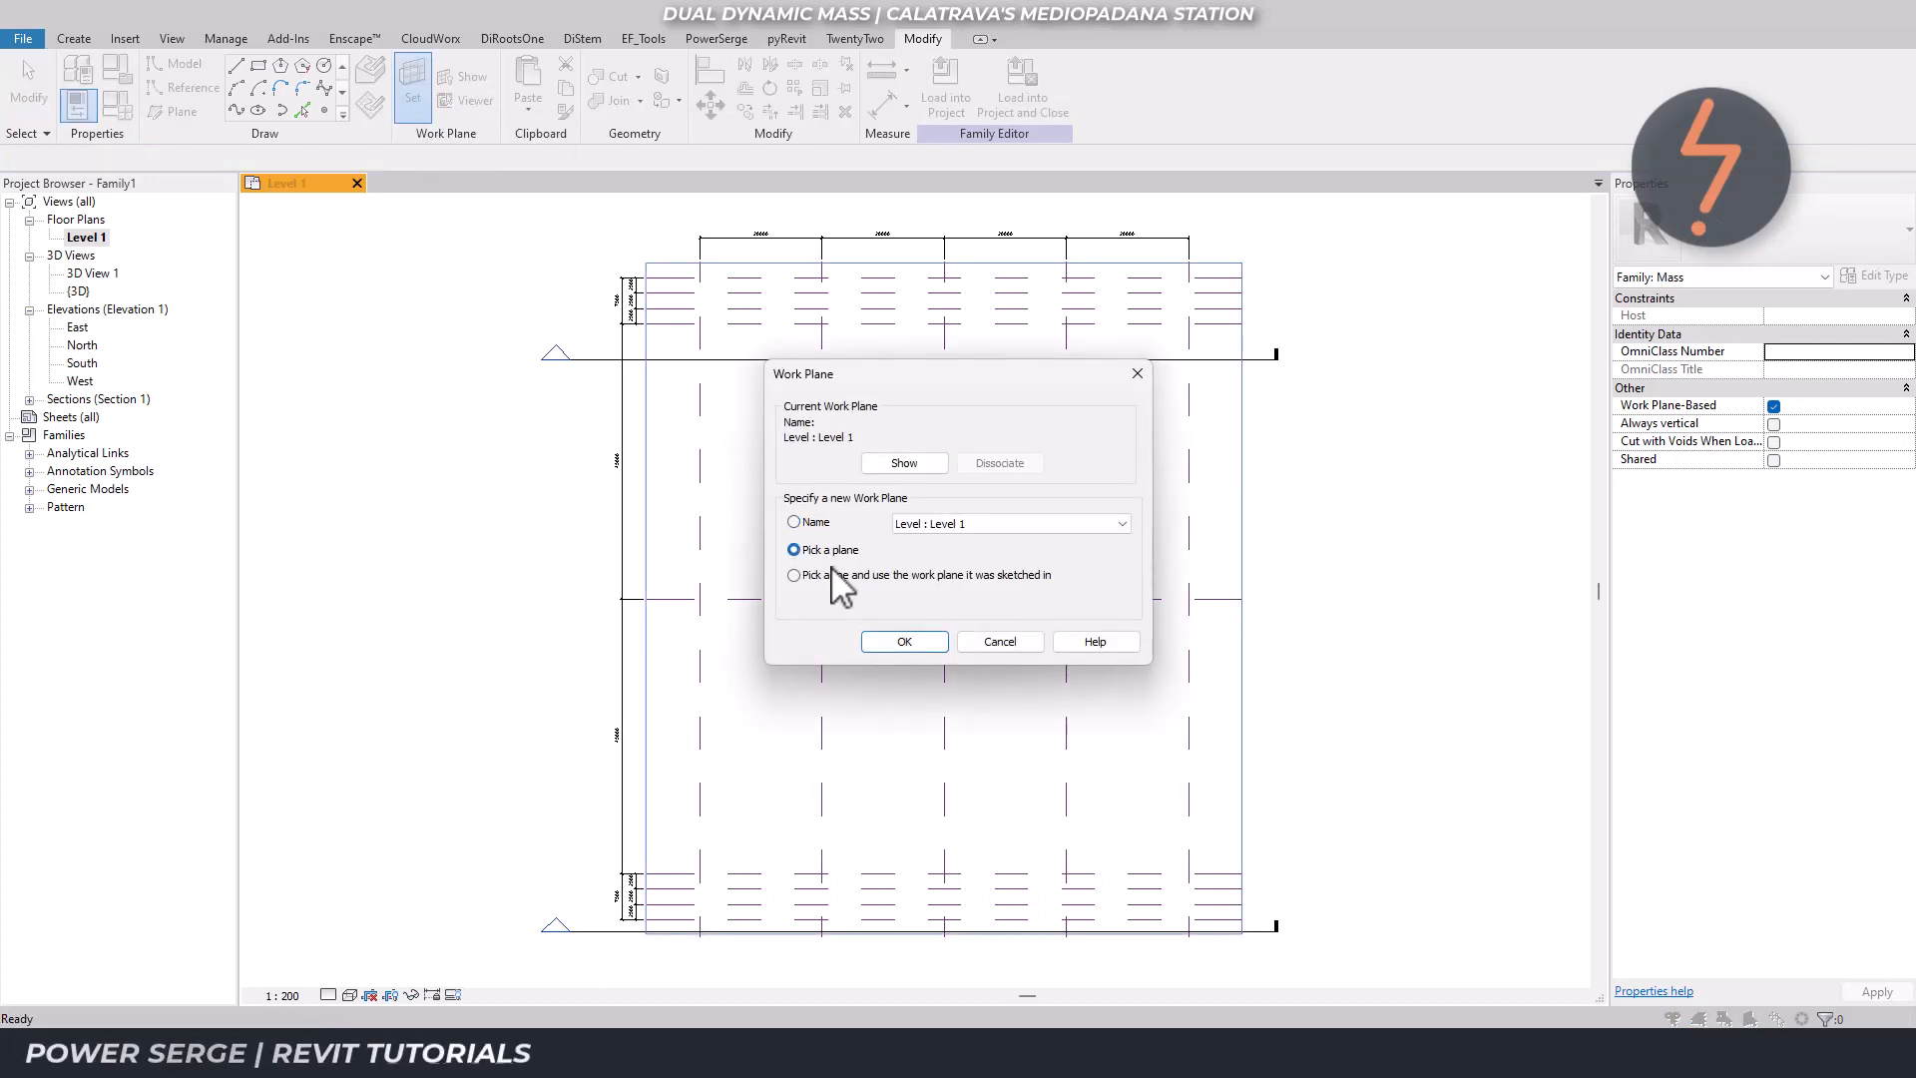
left_click(895, 641)
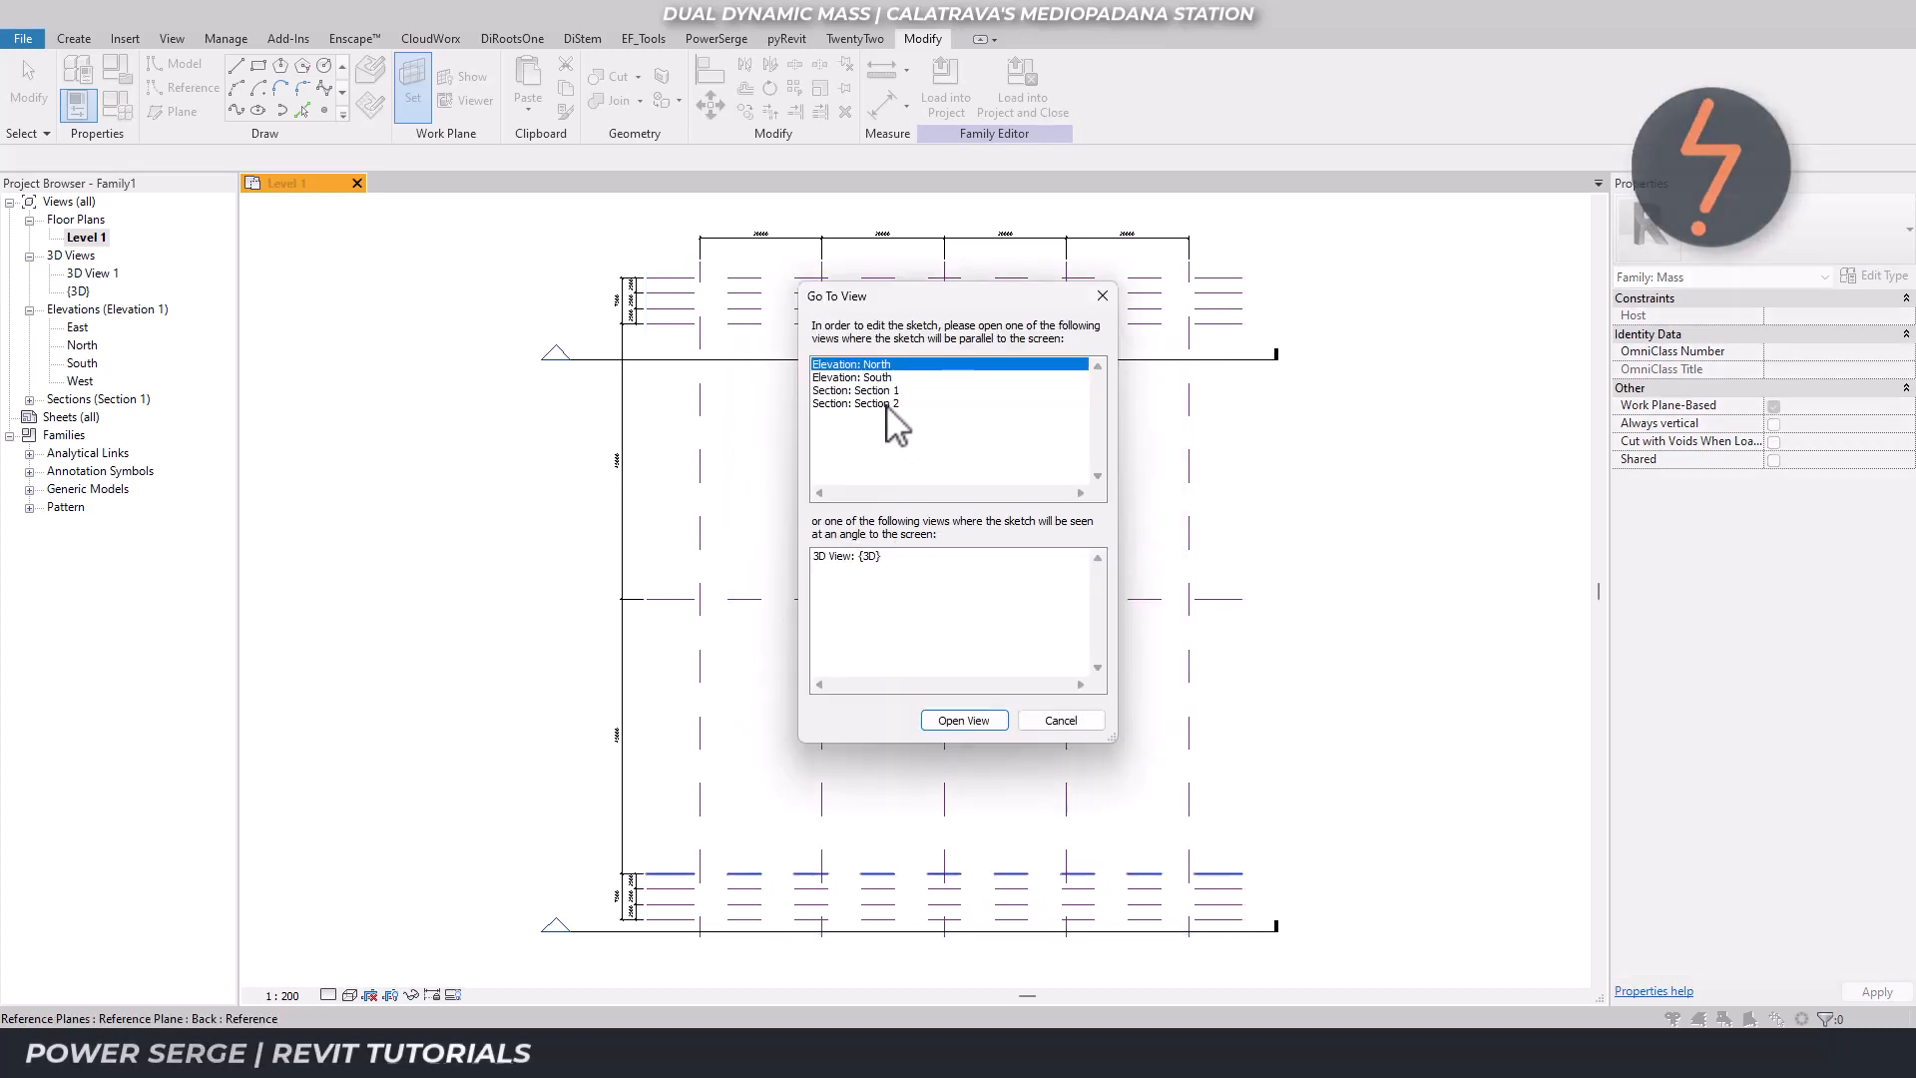
left_click(897, 452)
left_click(950, 723)
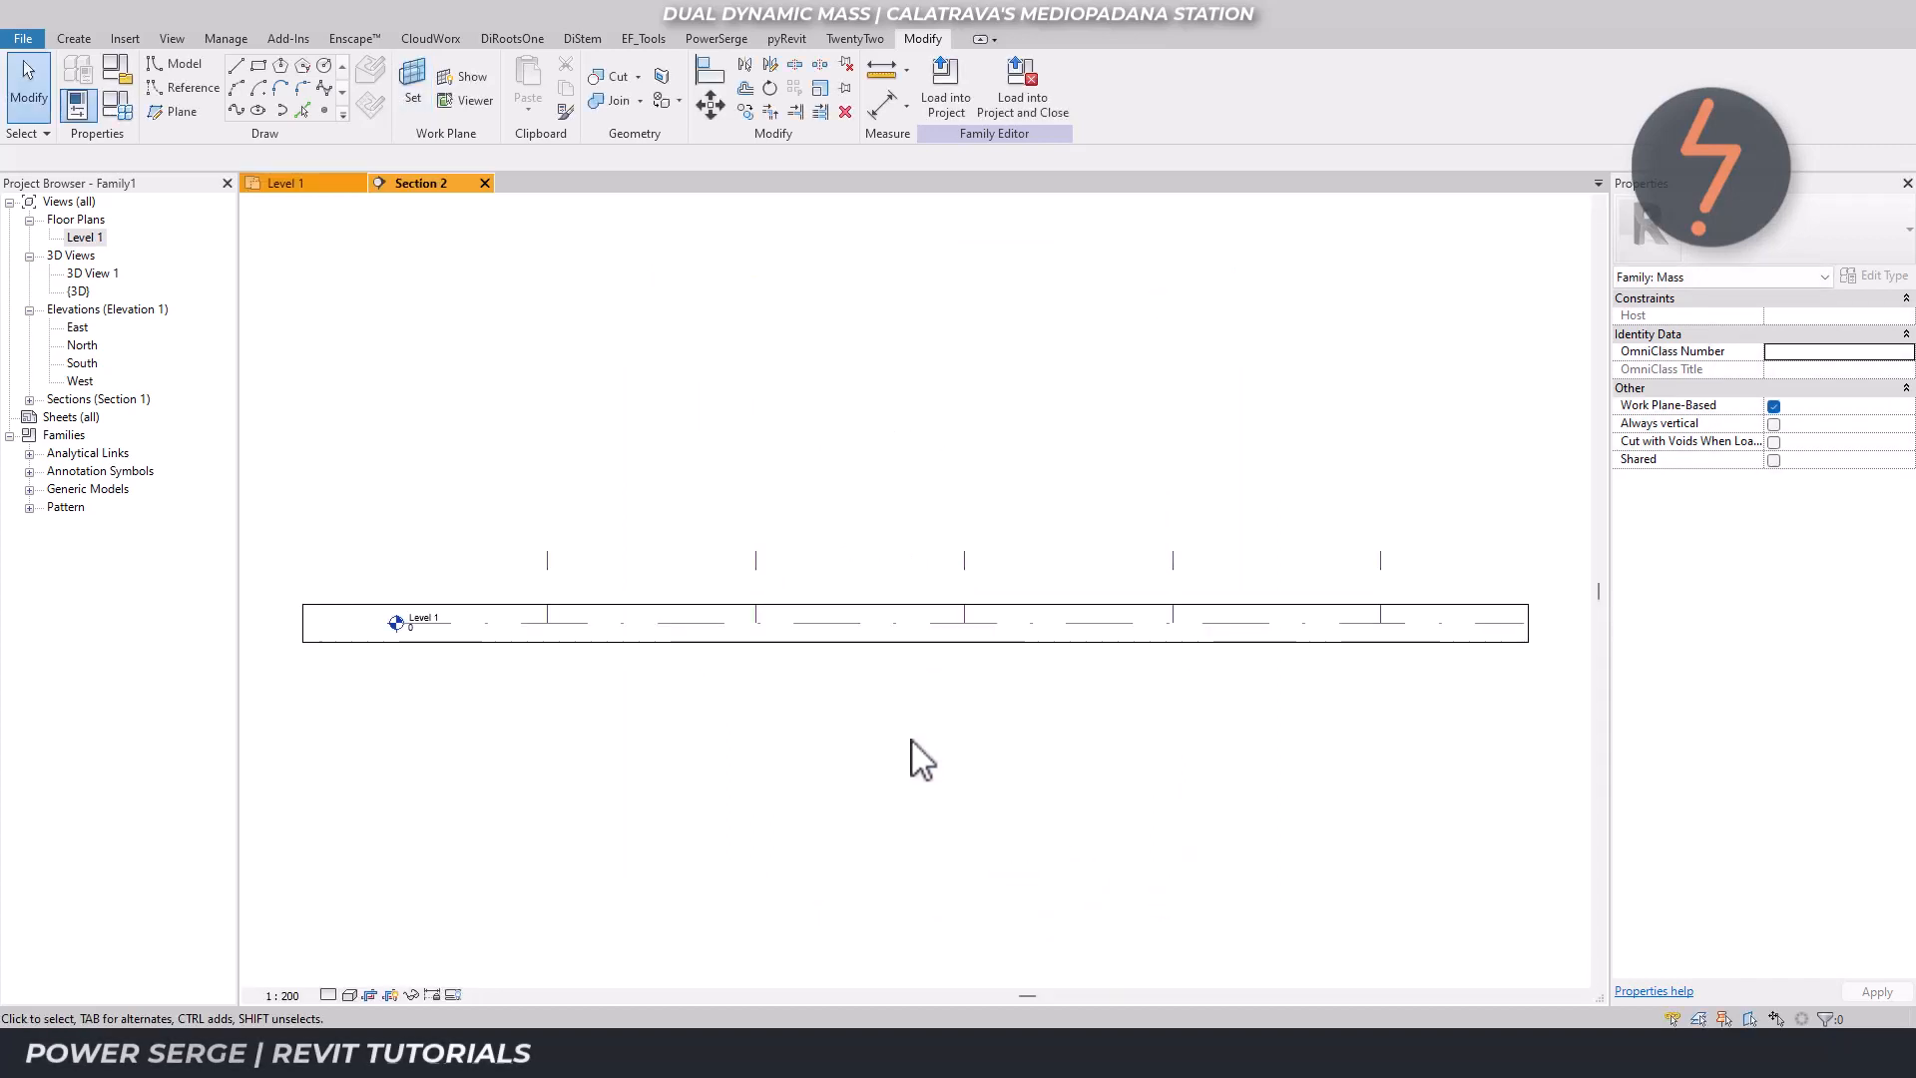
Turn off cropping for the Section 2 view and hide its crop region.
left_click(375, 996)
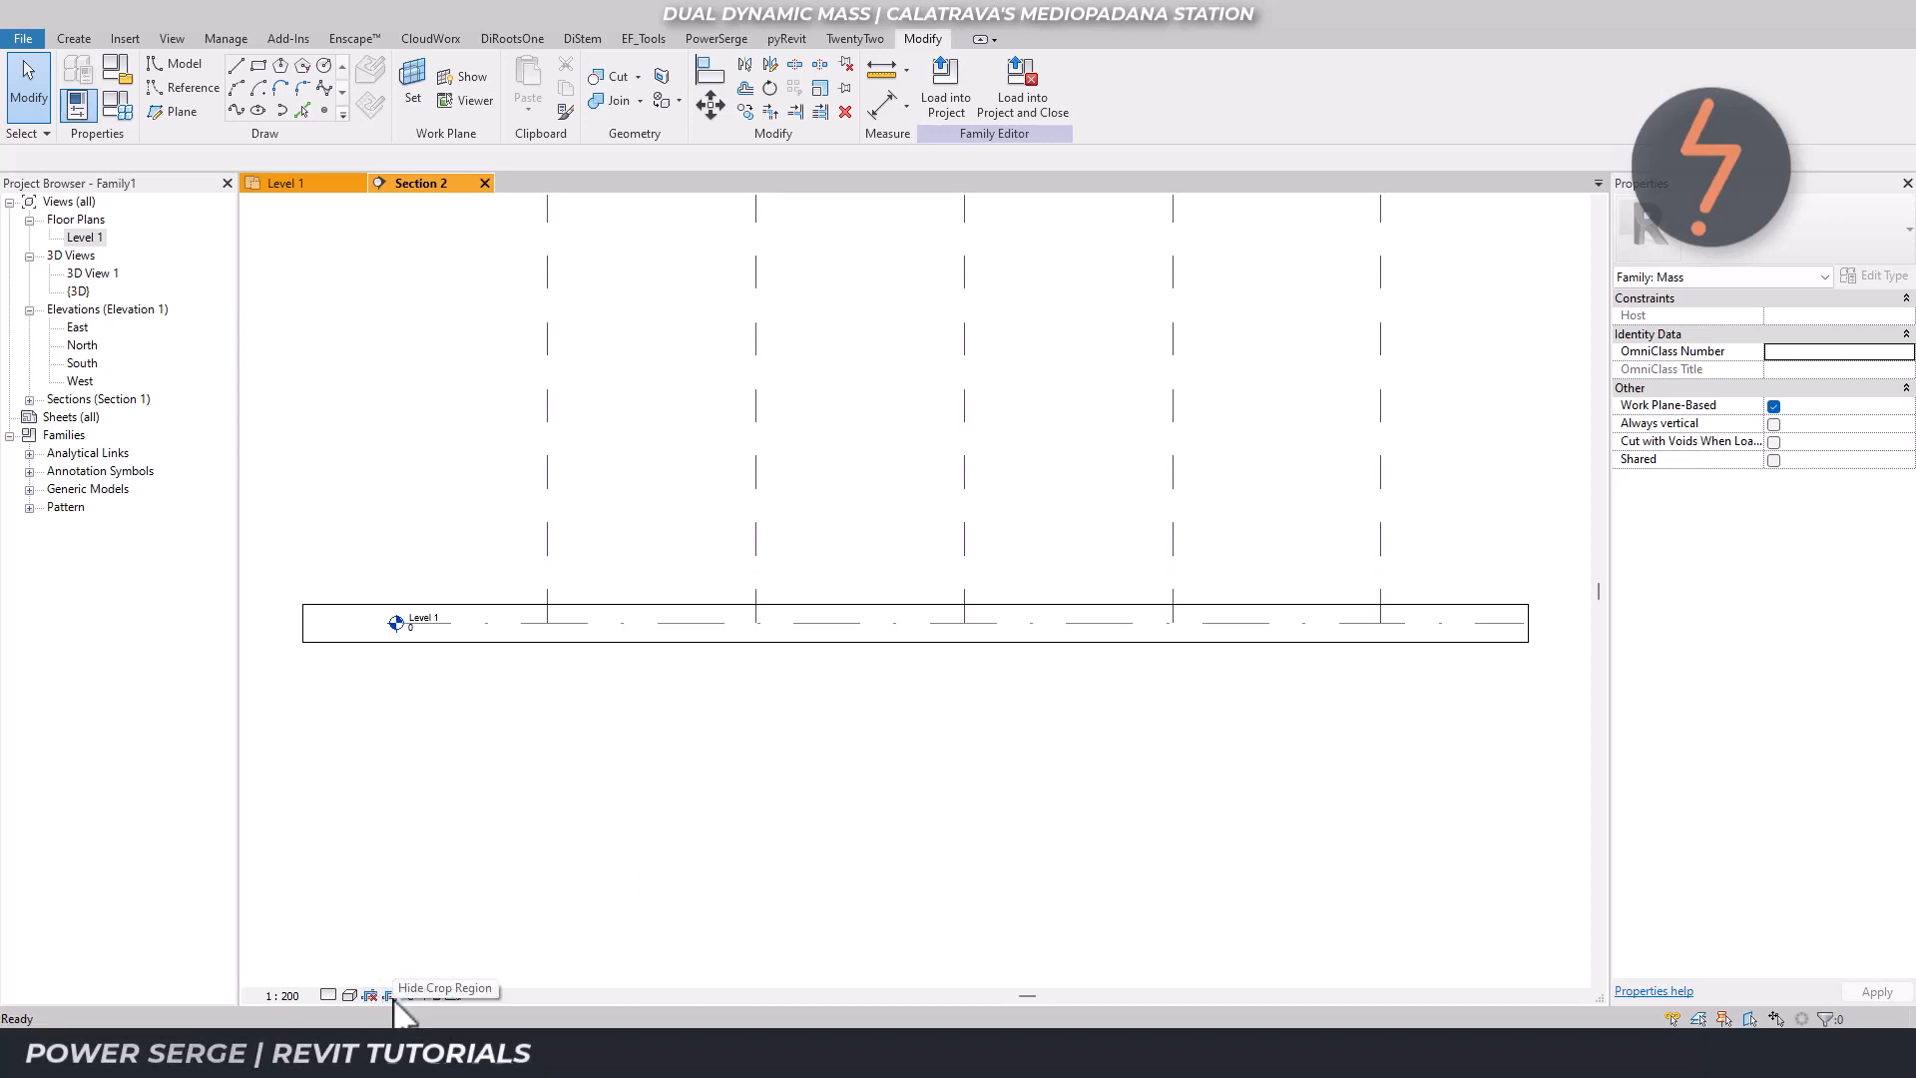
left_click(390, 995)
Copy Level 1 vertically upward by 10000 mm to create a second level.
left_click(489, 633)
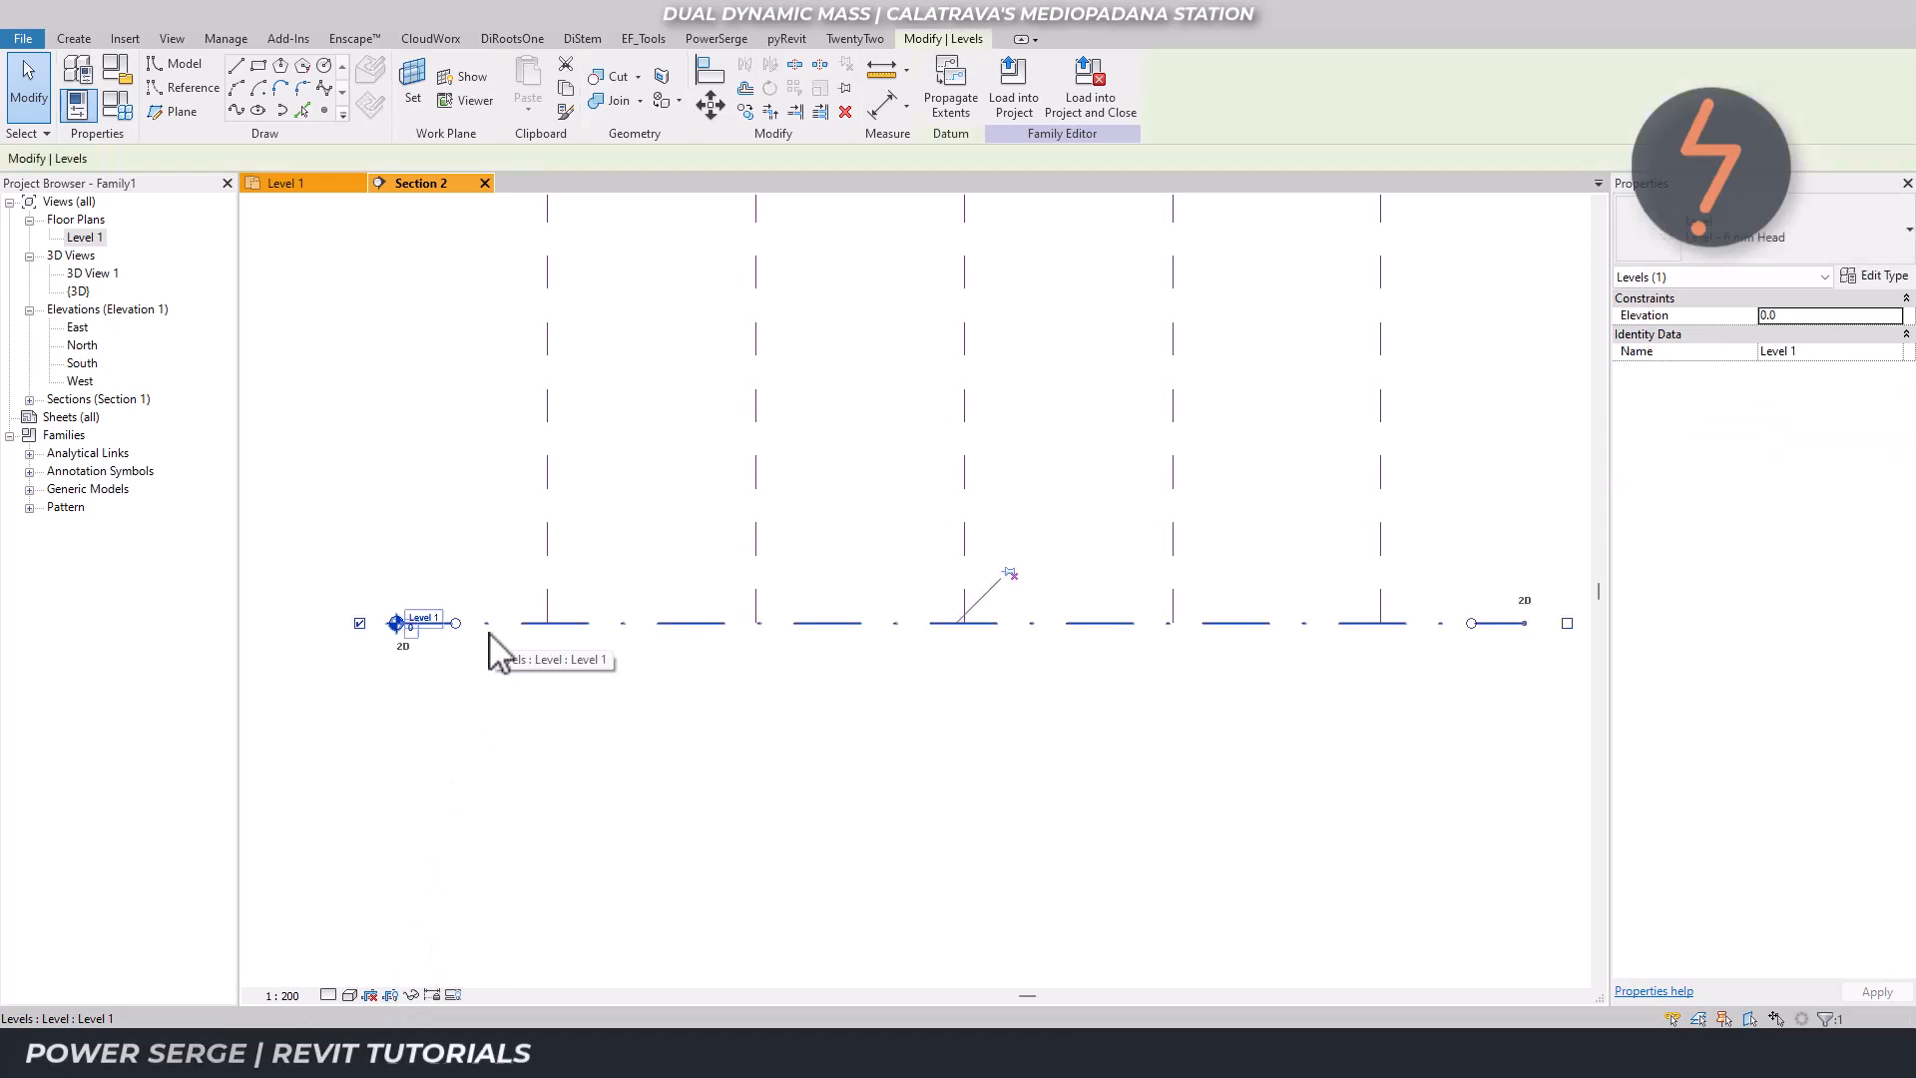
key("c")
key("c")
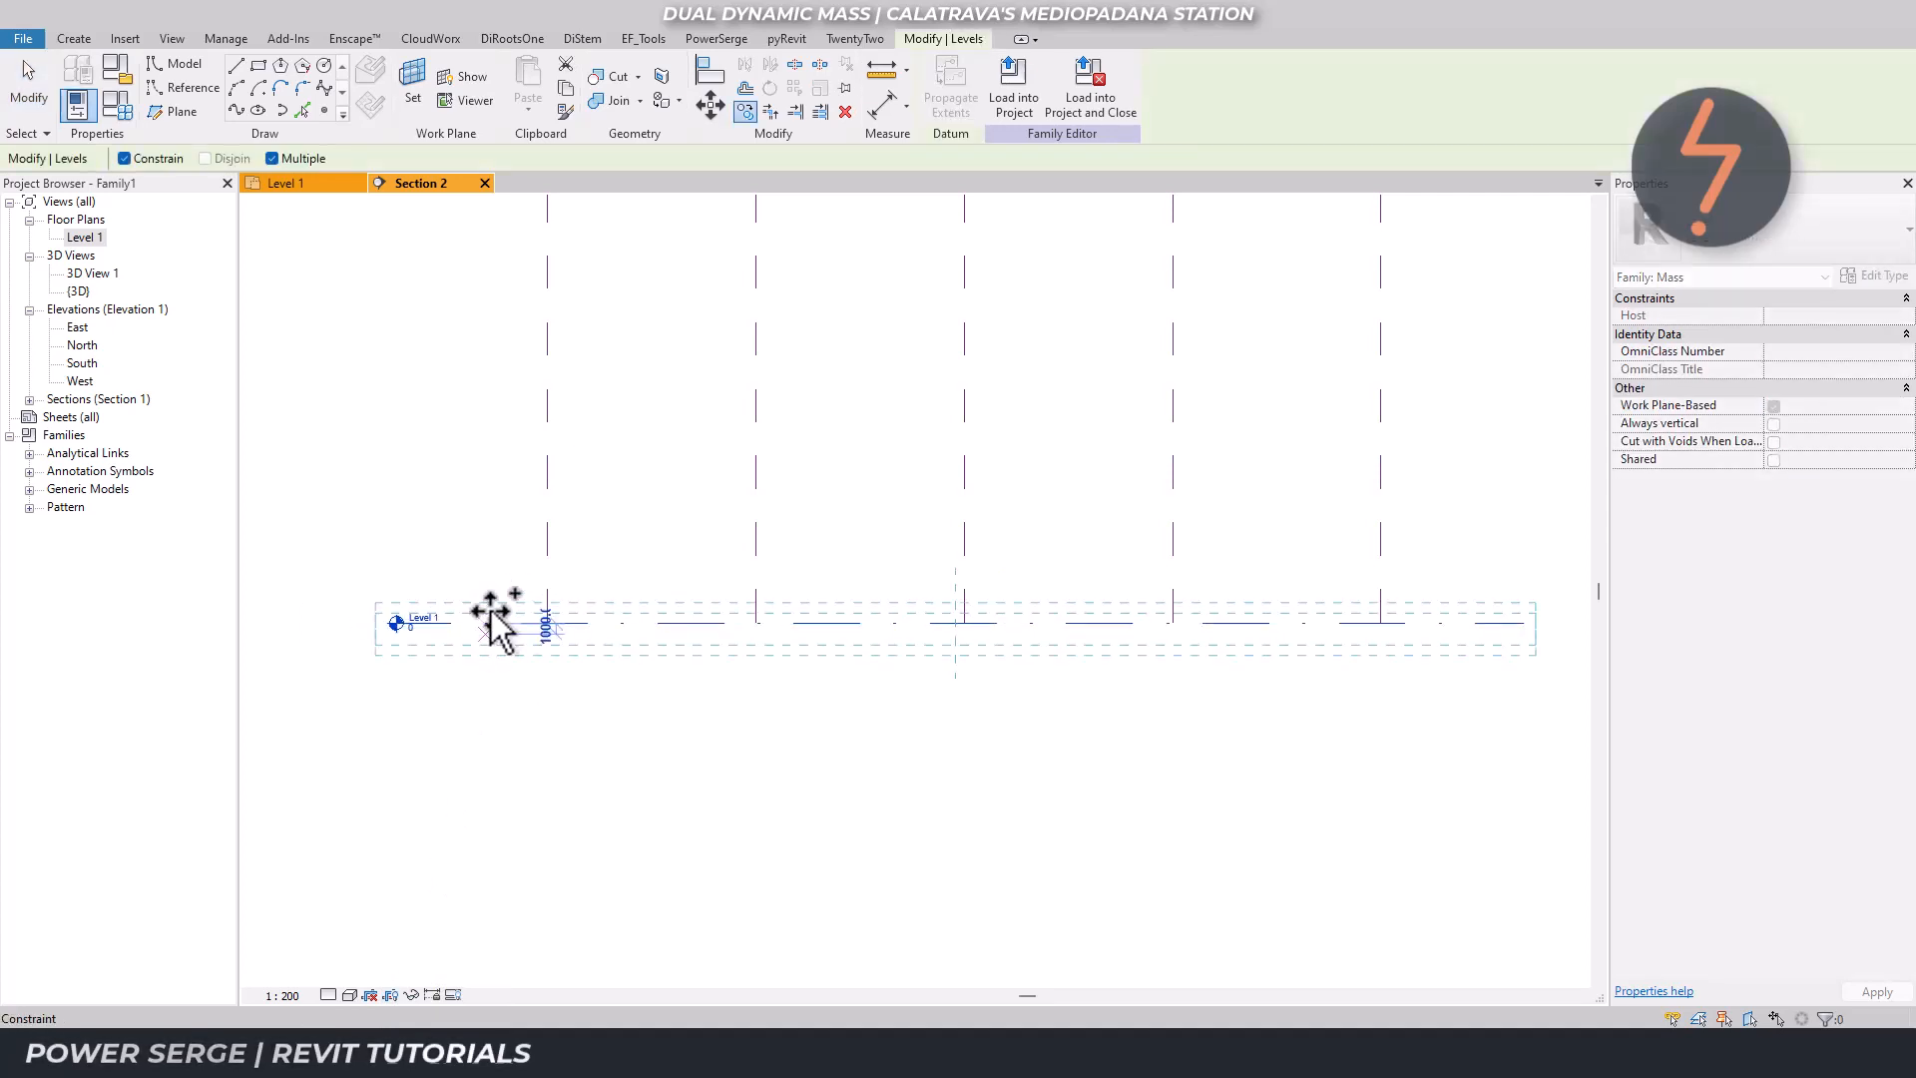
left_click(489, 602)
type("10")
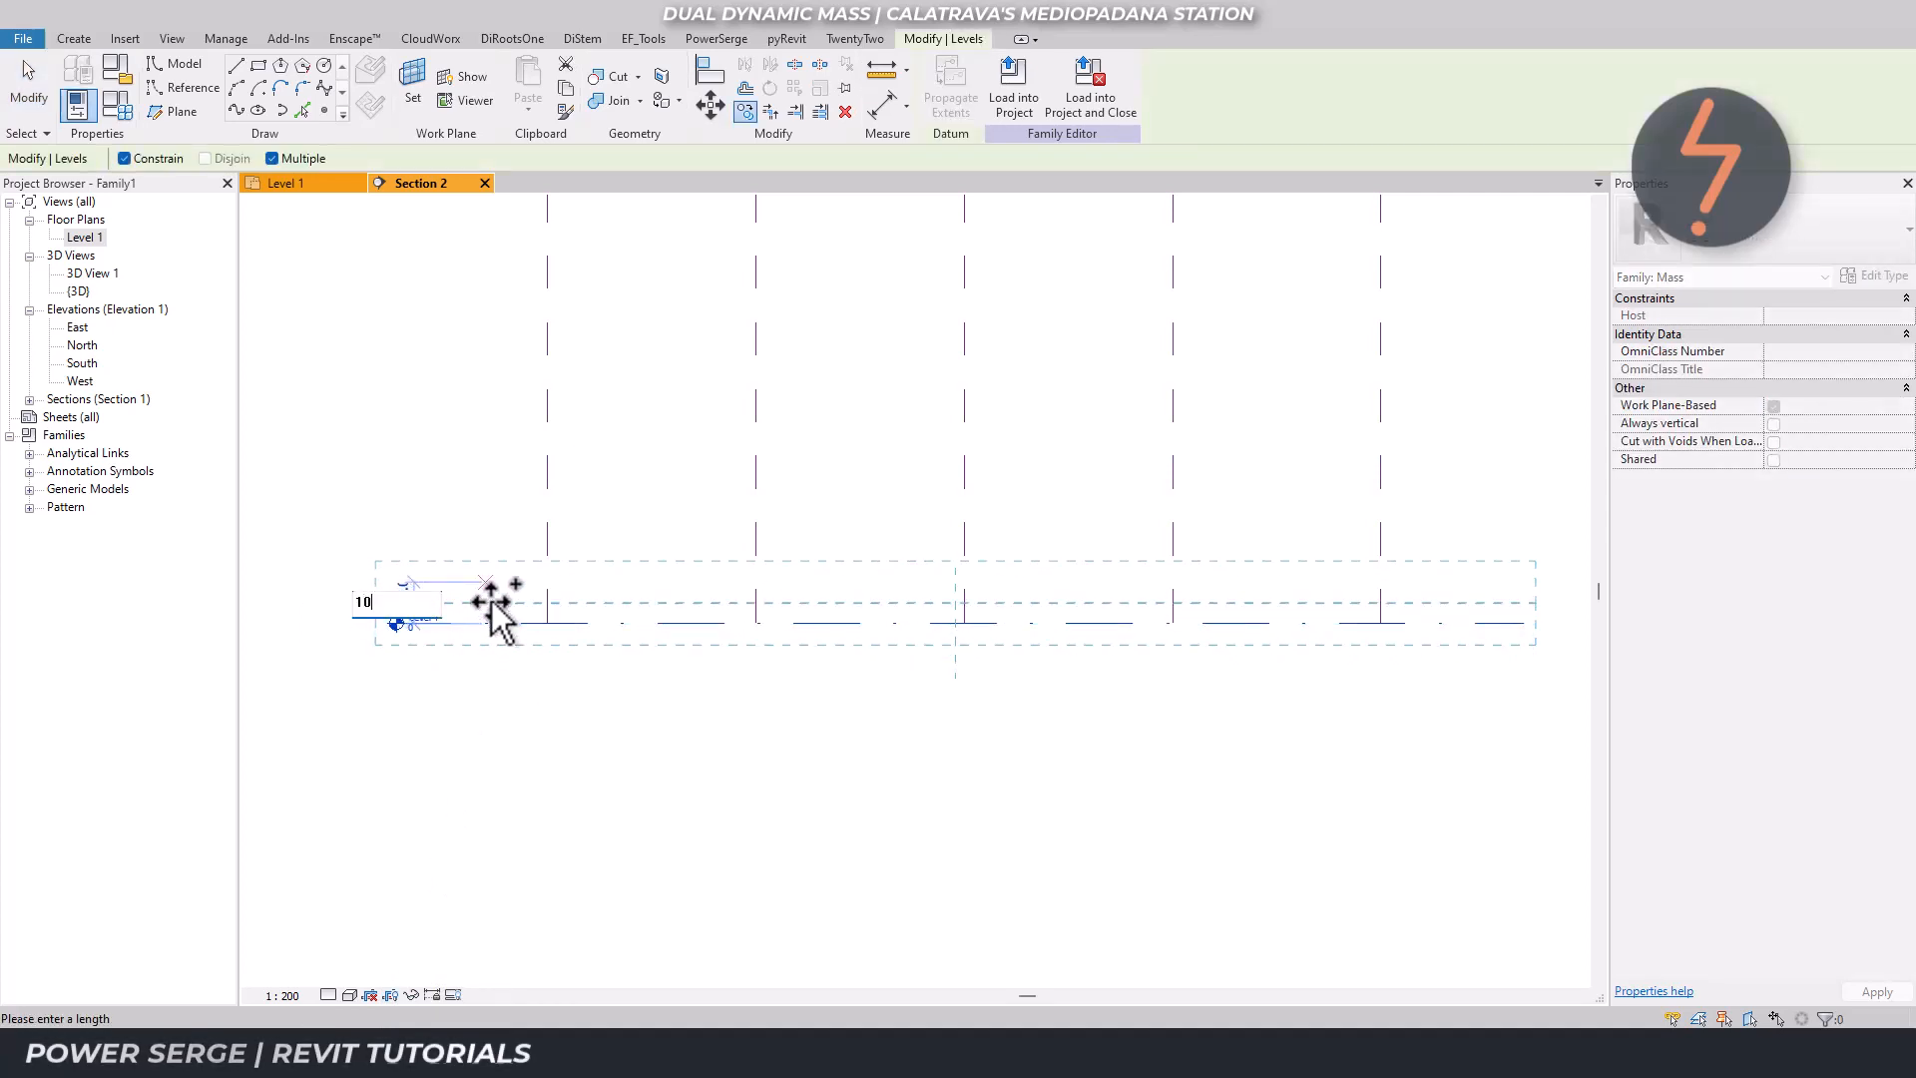
type("000")
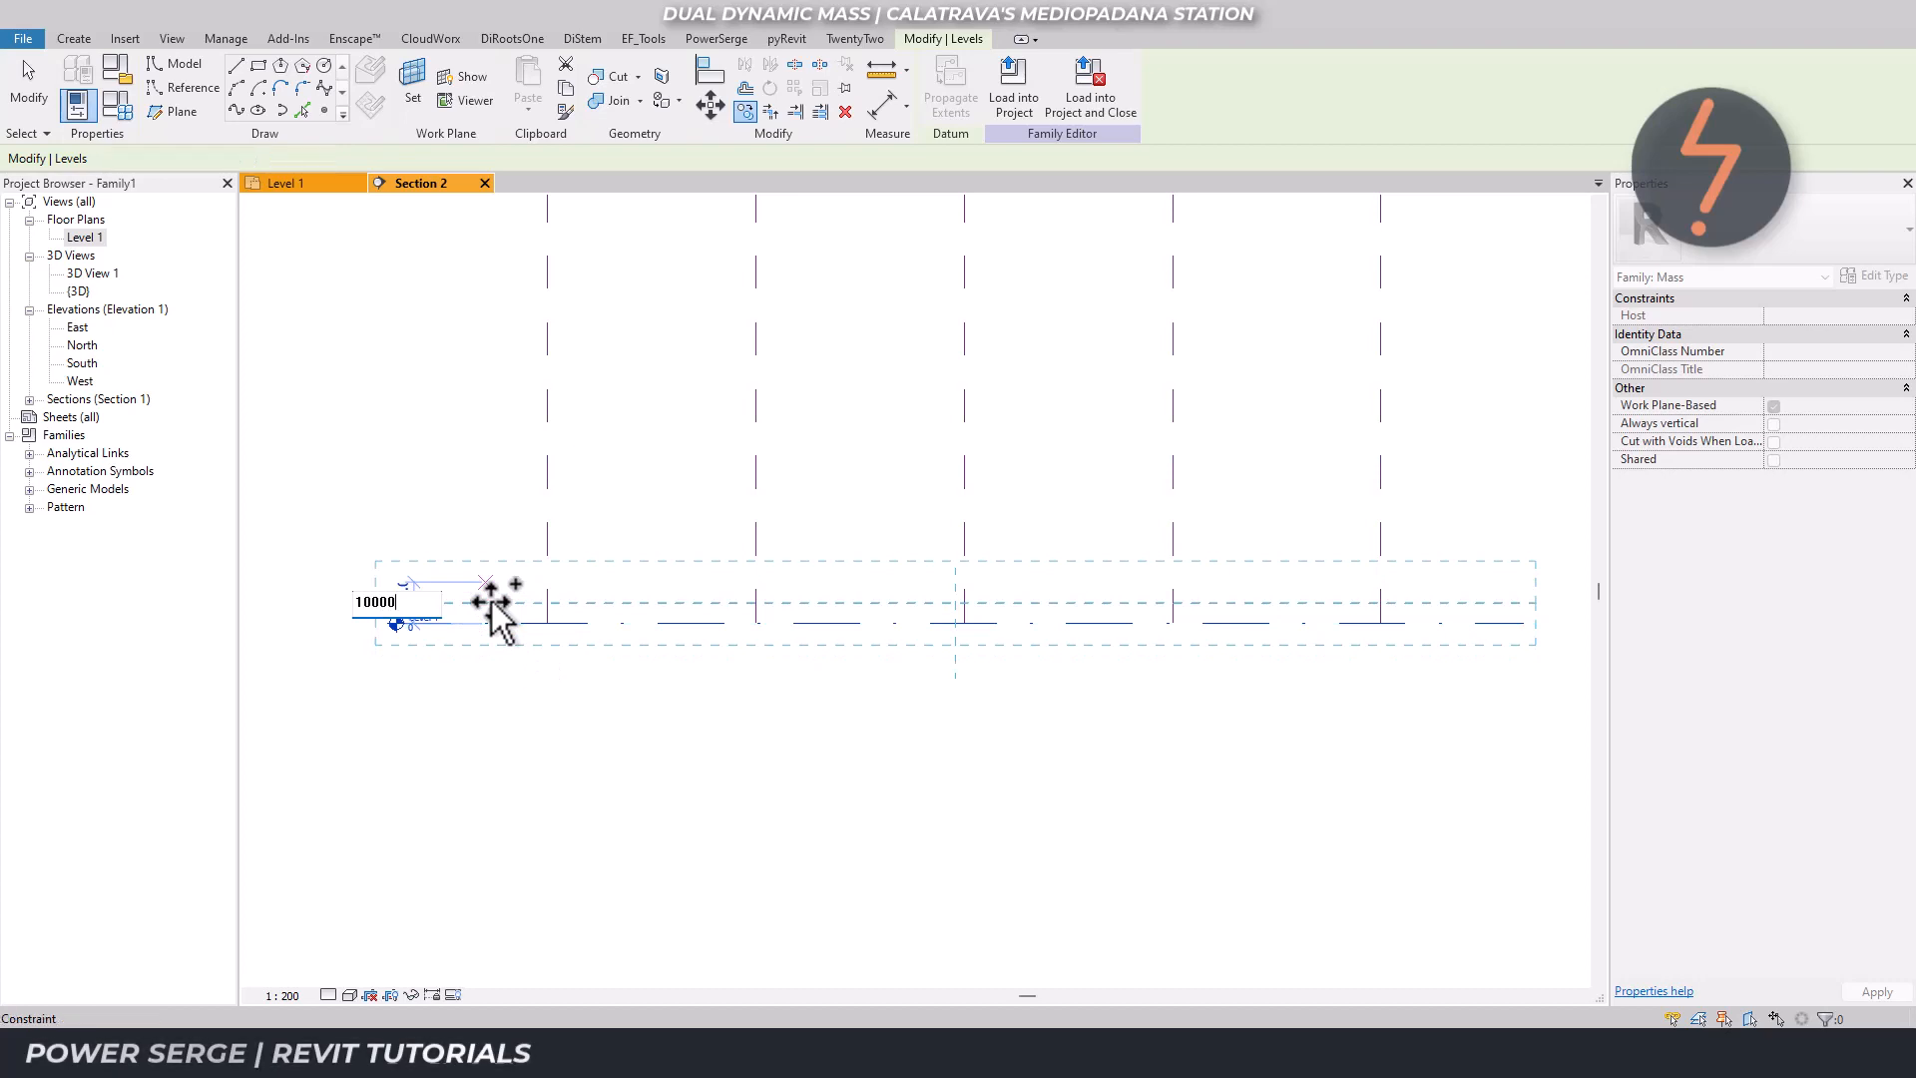
key("Return")
key("Escape")
key("Escape")
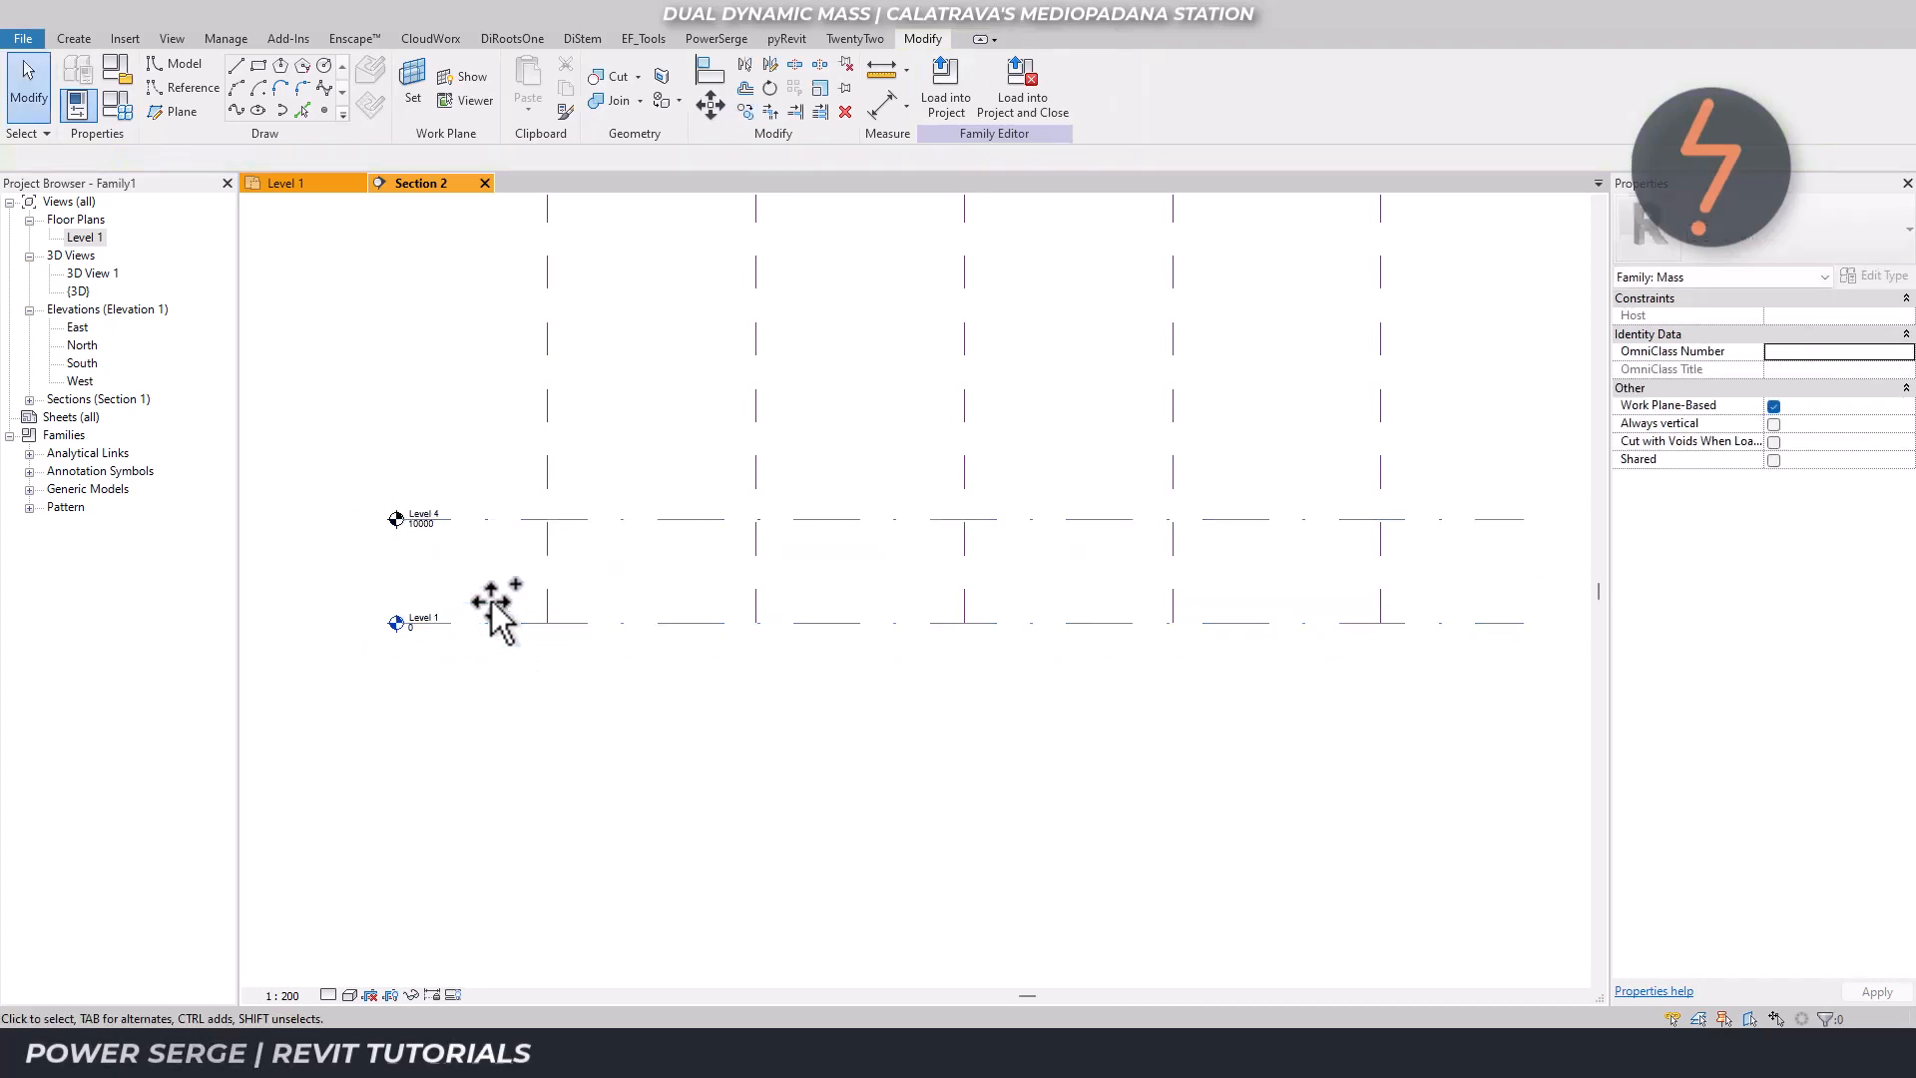
Copy the level at elevation 10000 upward by another 10000 mm to create a third level.
left_click(518, 546)
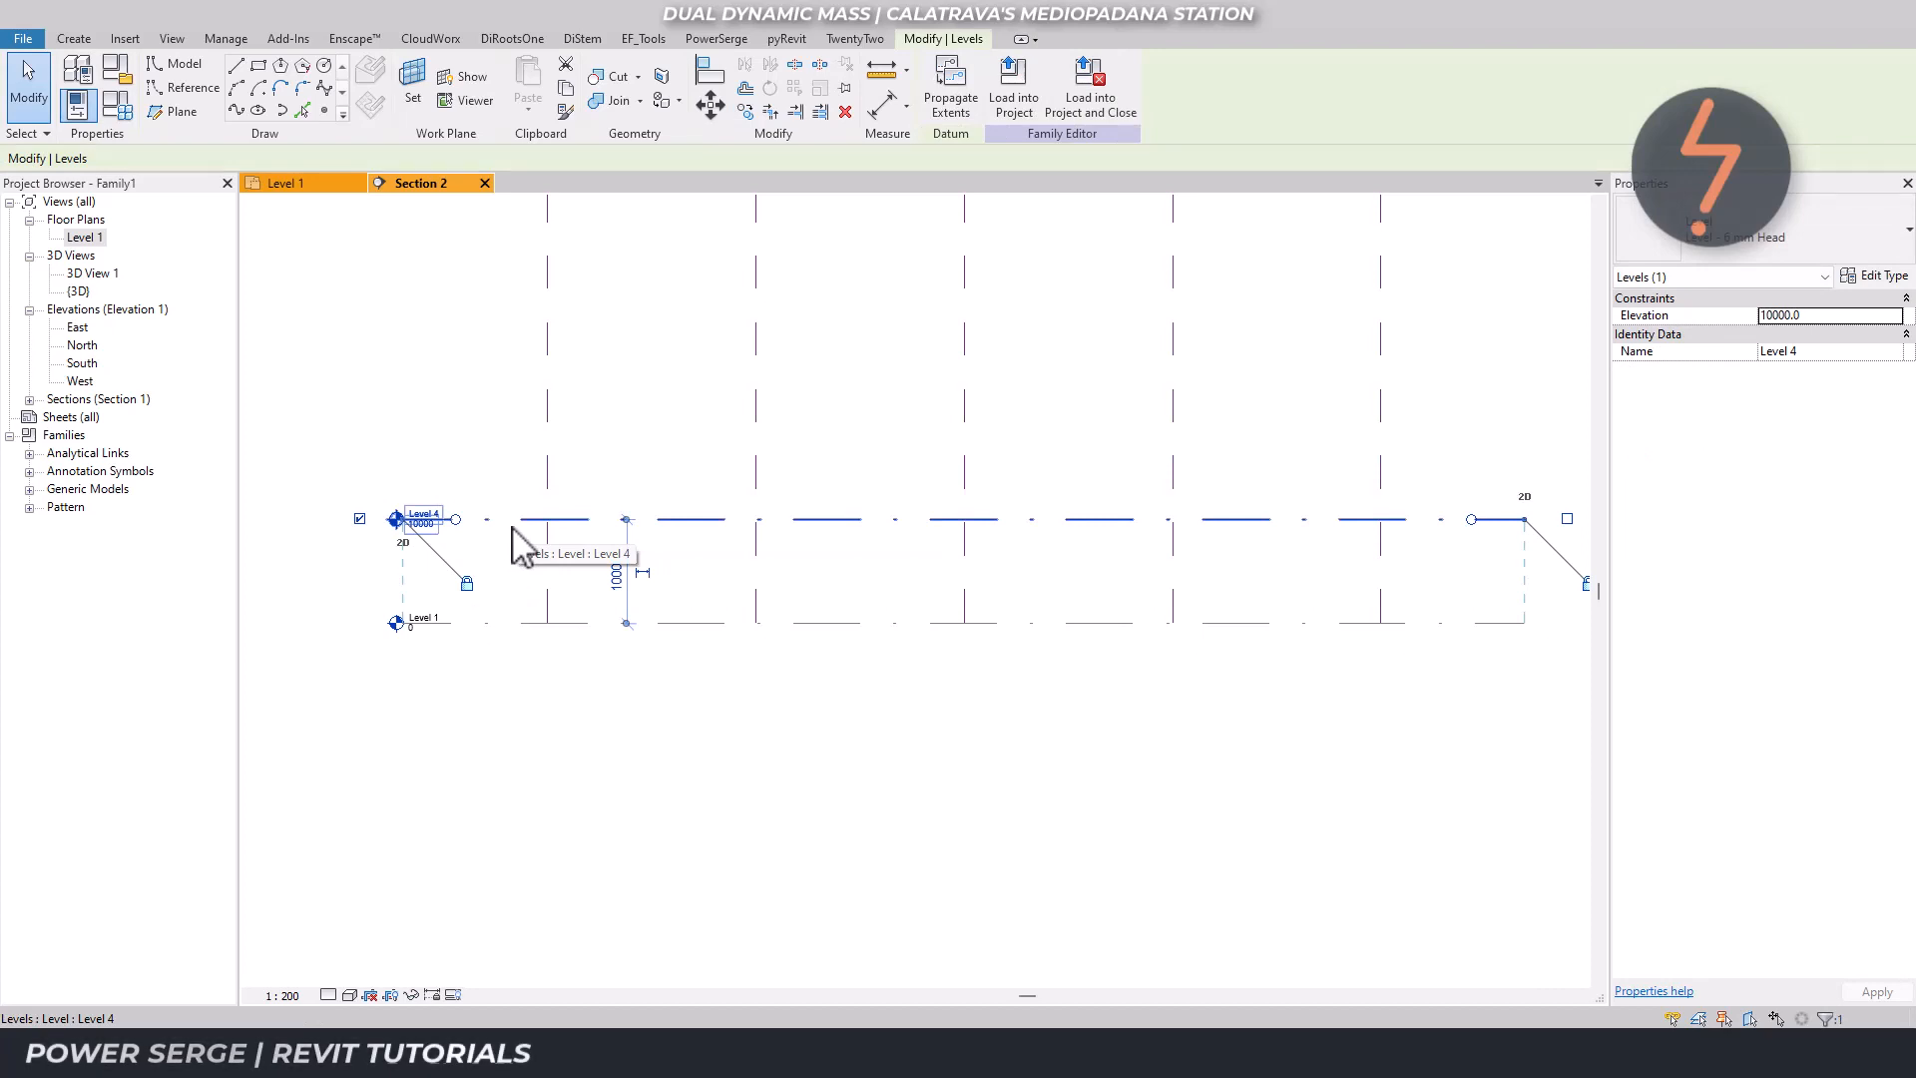
key("c")
key("o")
left_click(513, 554)
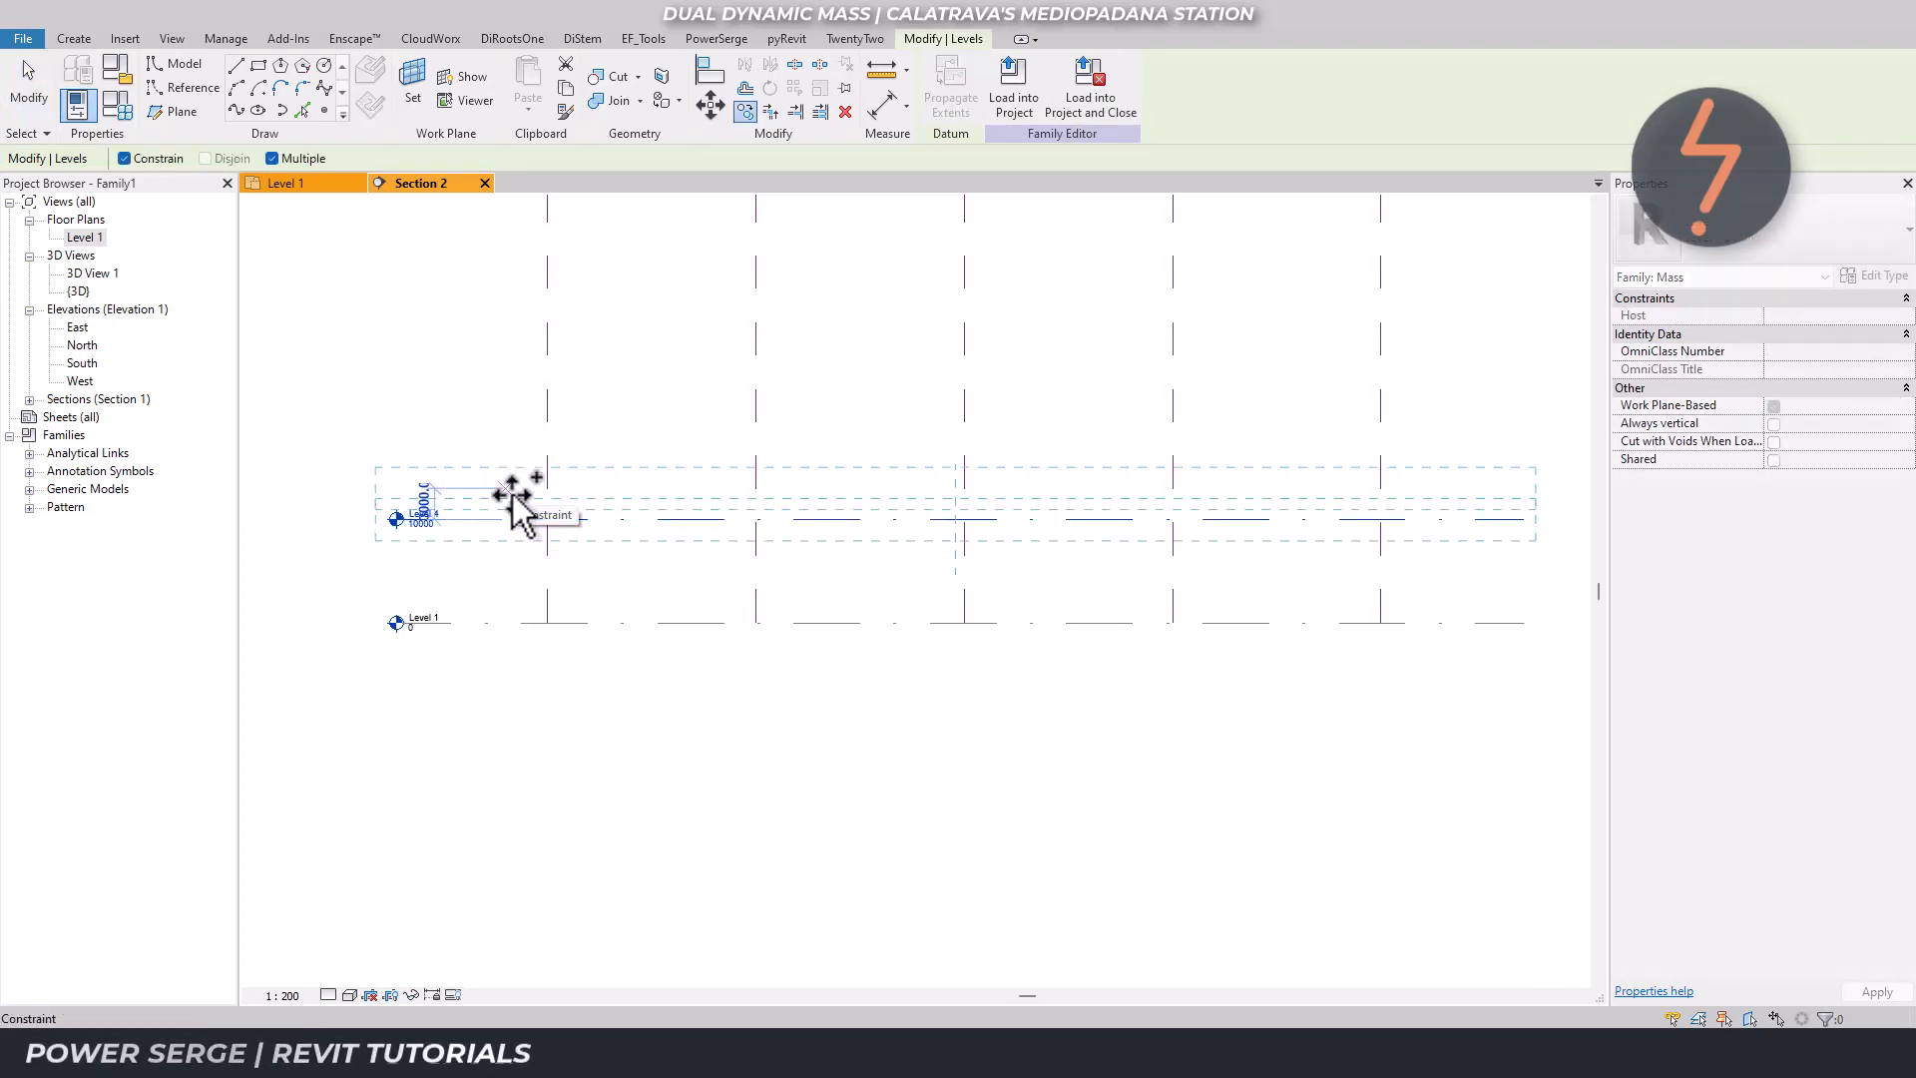
type("10000")
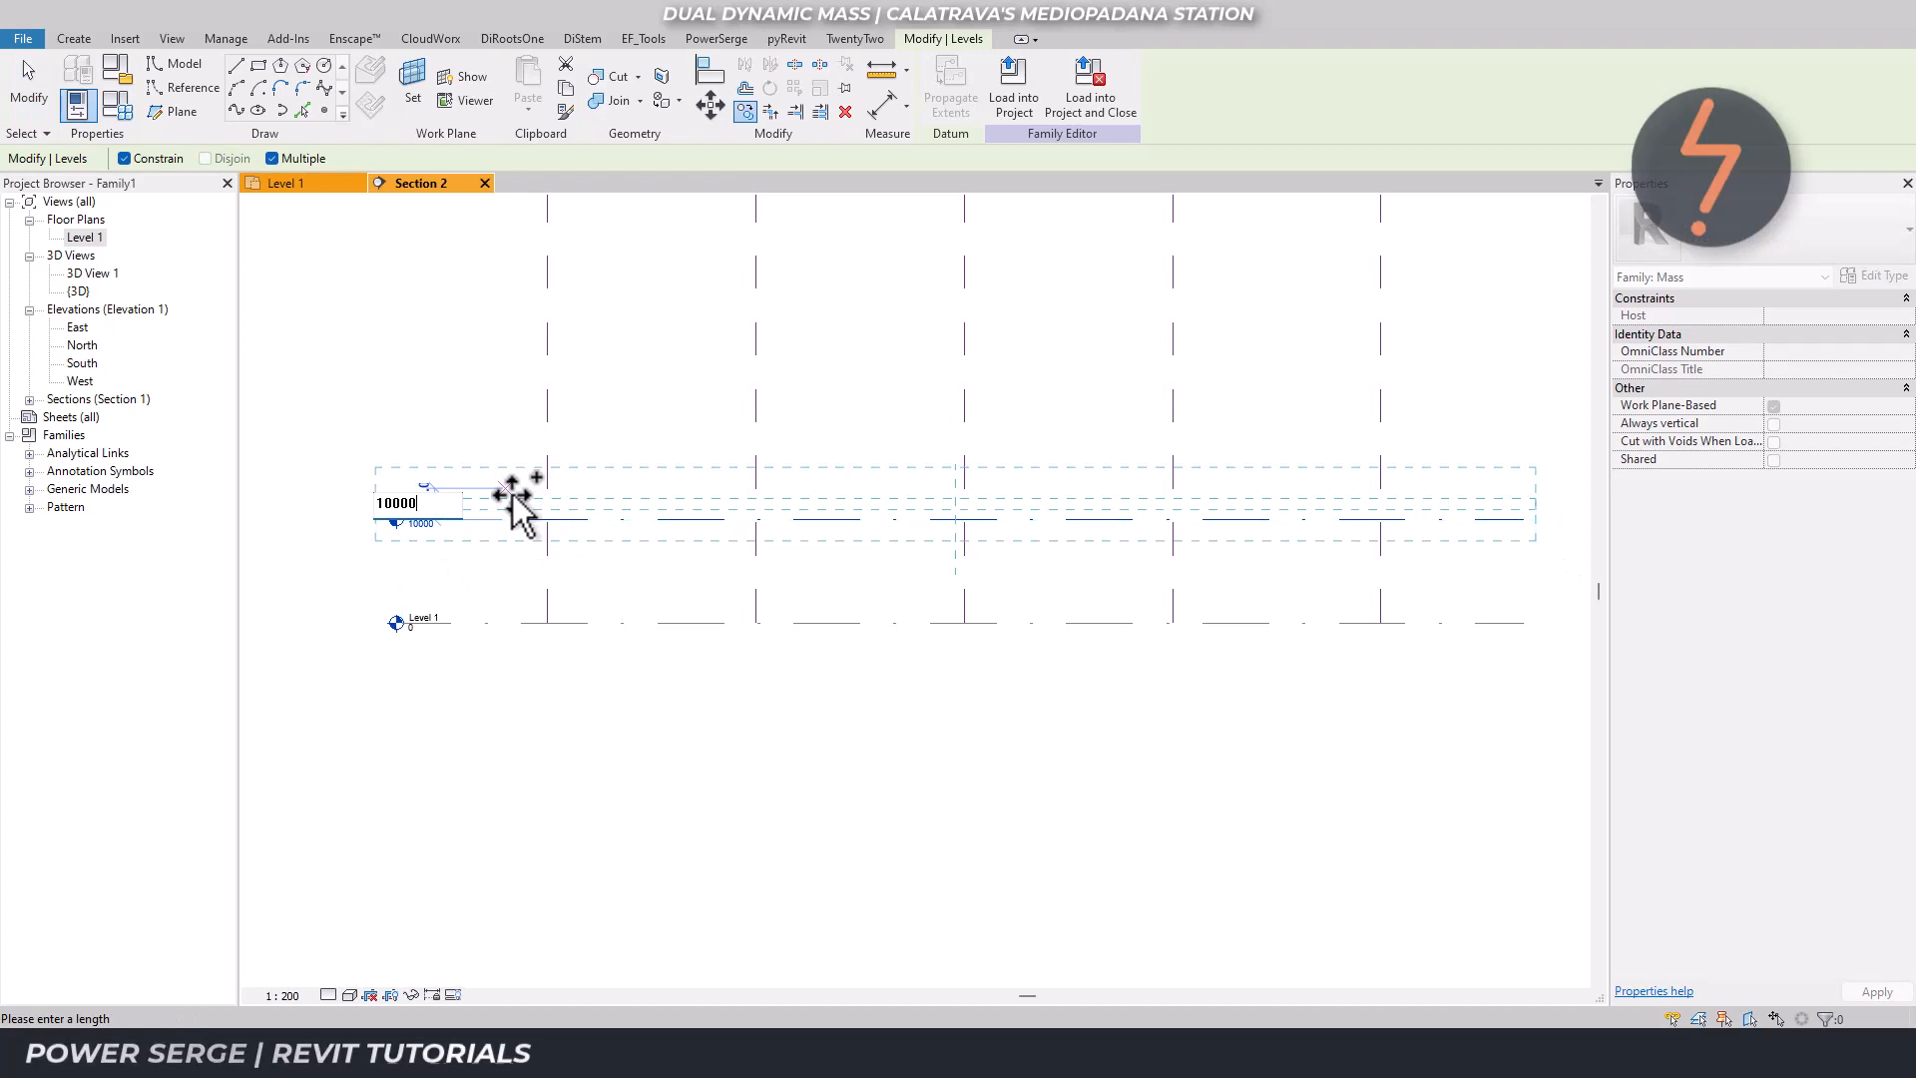
key("Return")
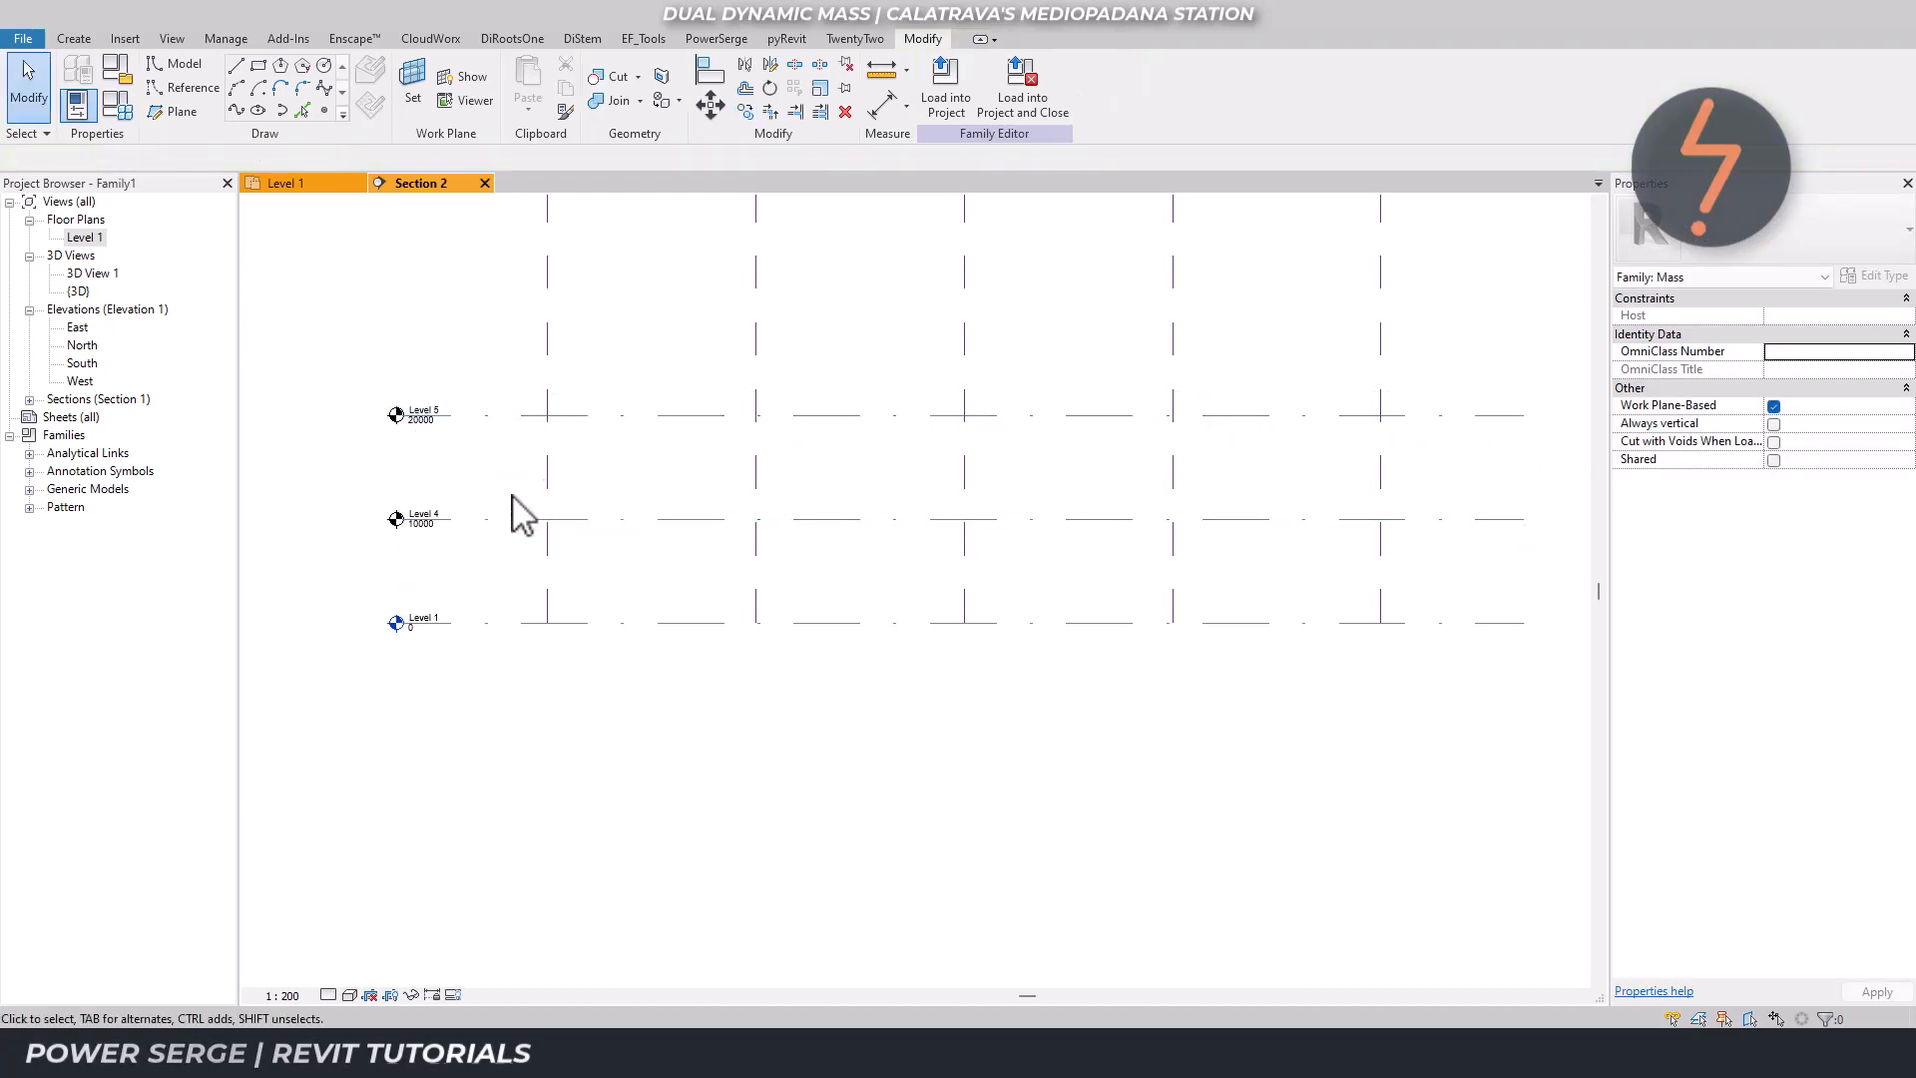
Rename the level at elevation 10000 to Mid and the level at elevation 20000 to Top.
left_click(429, 520)
left_click(427, 514)
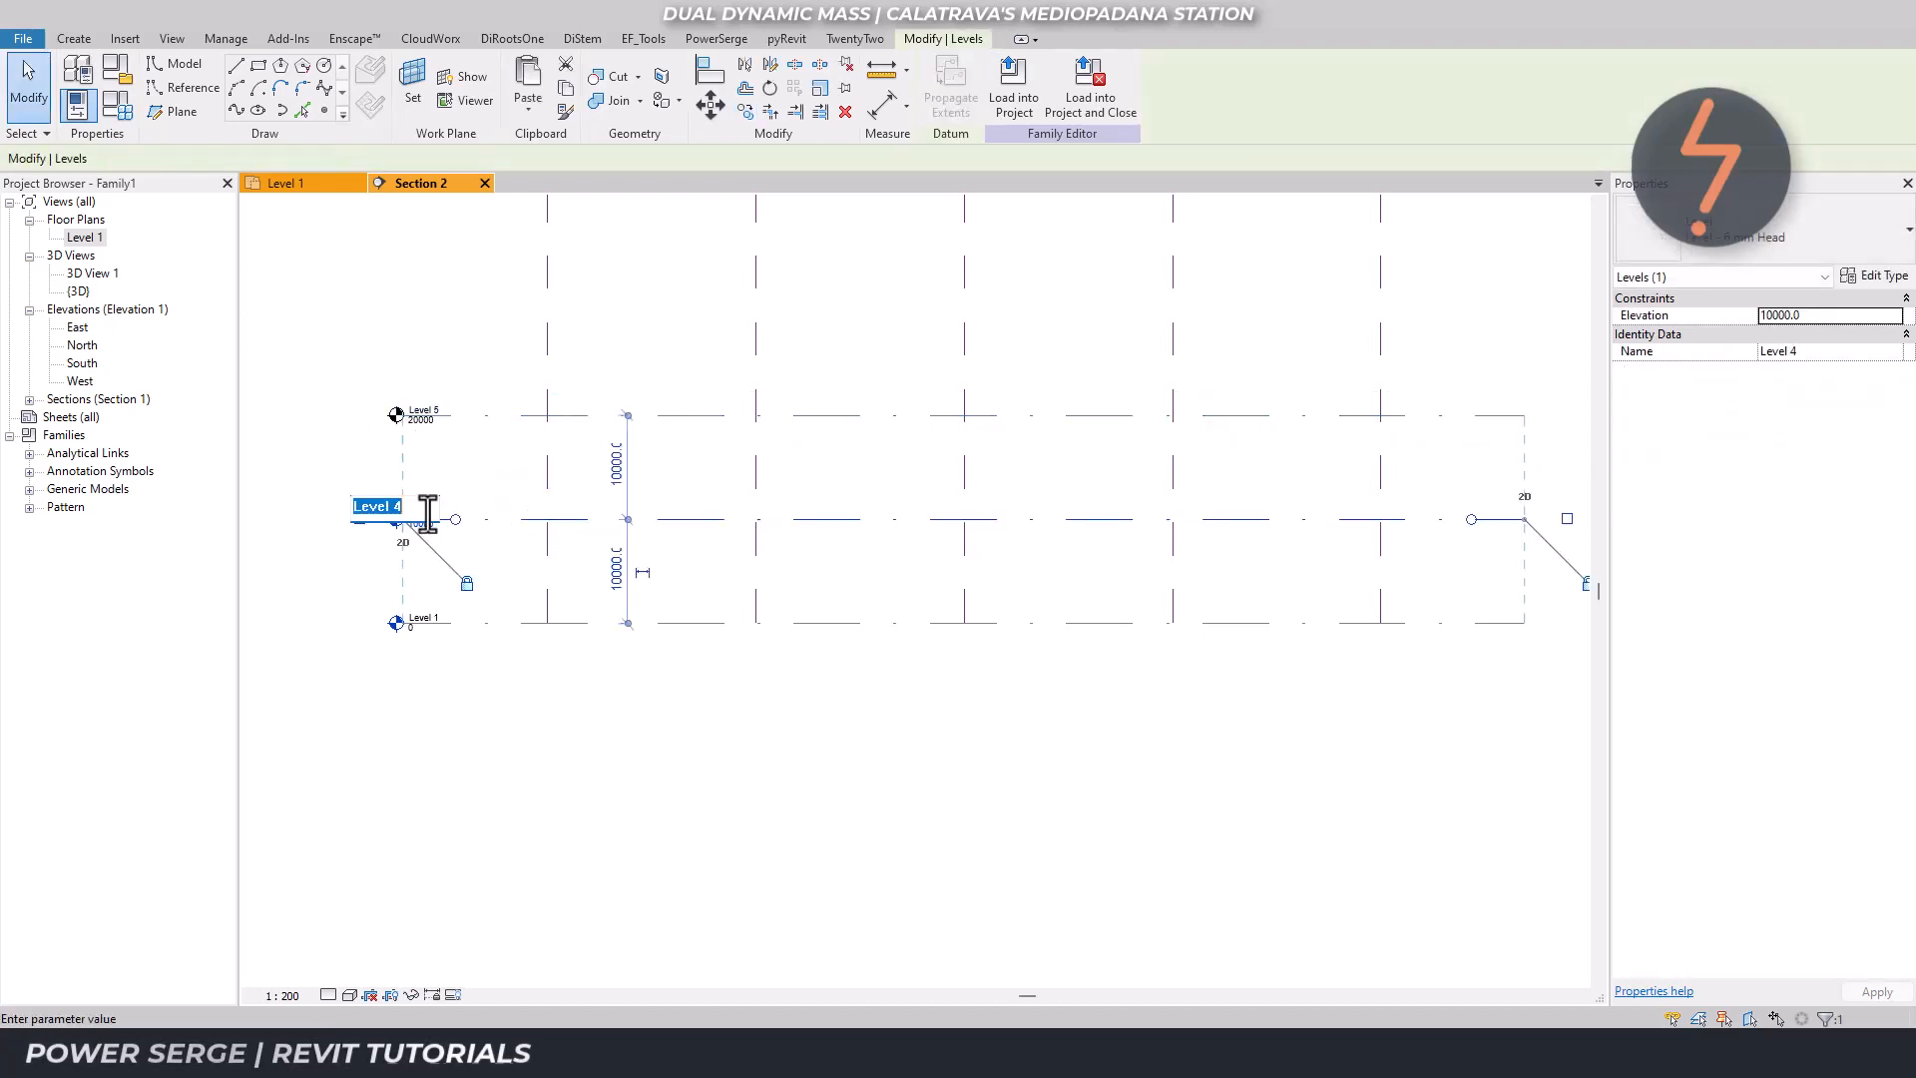
type("Mid")
key("Return")
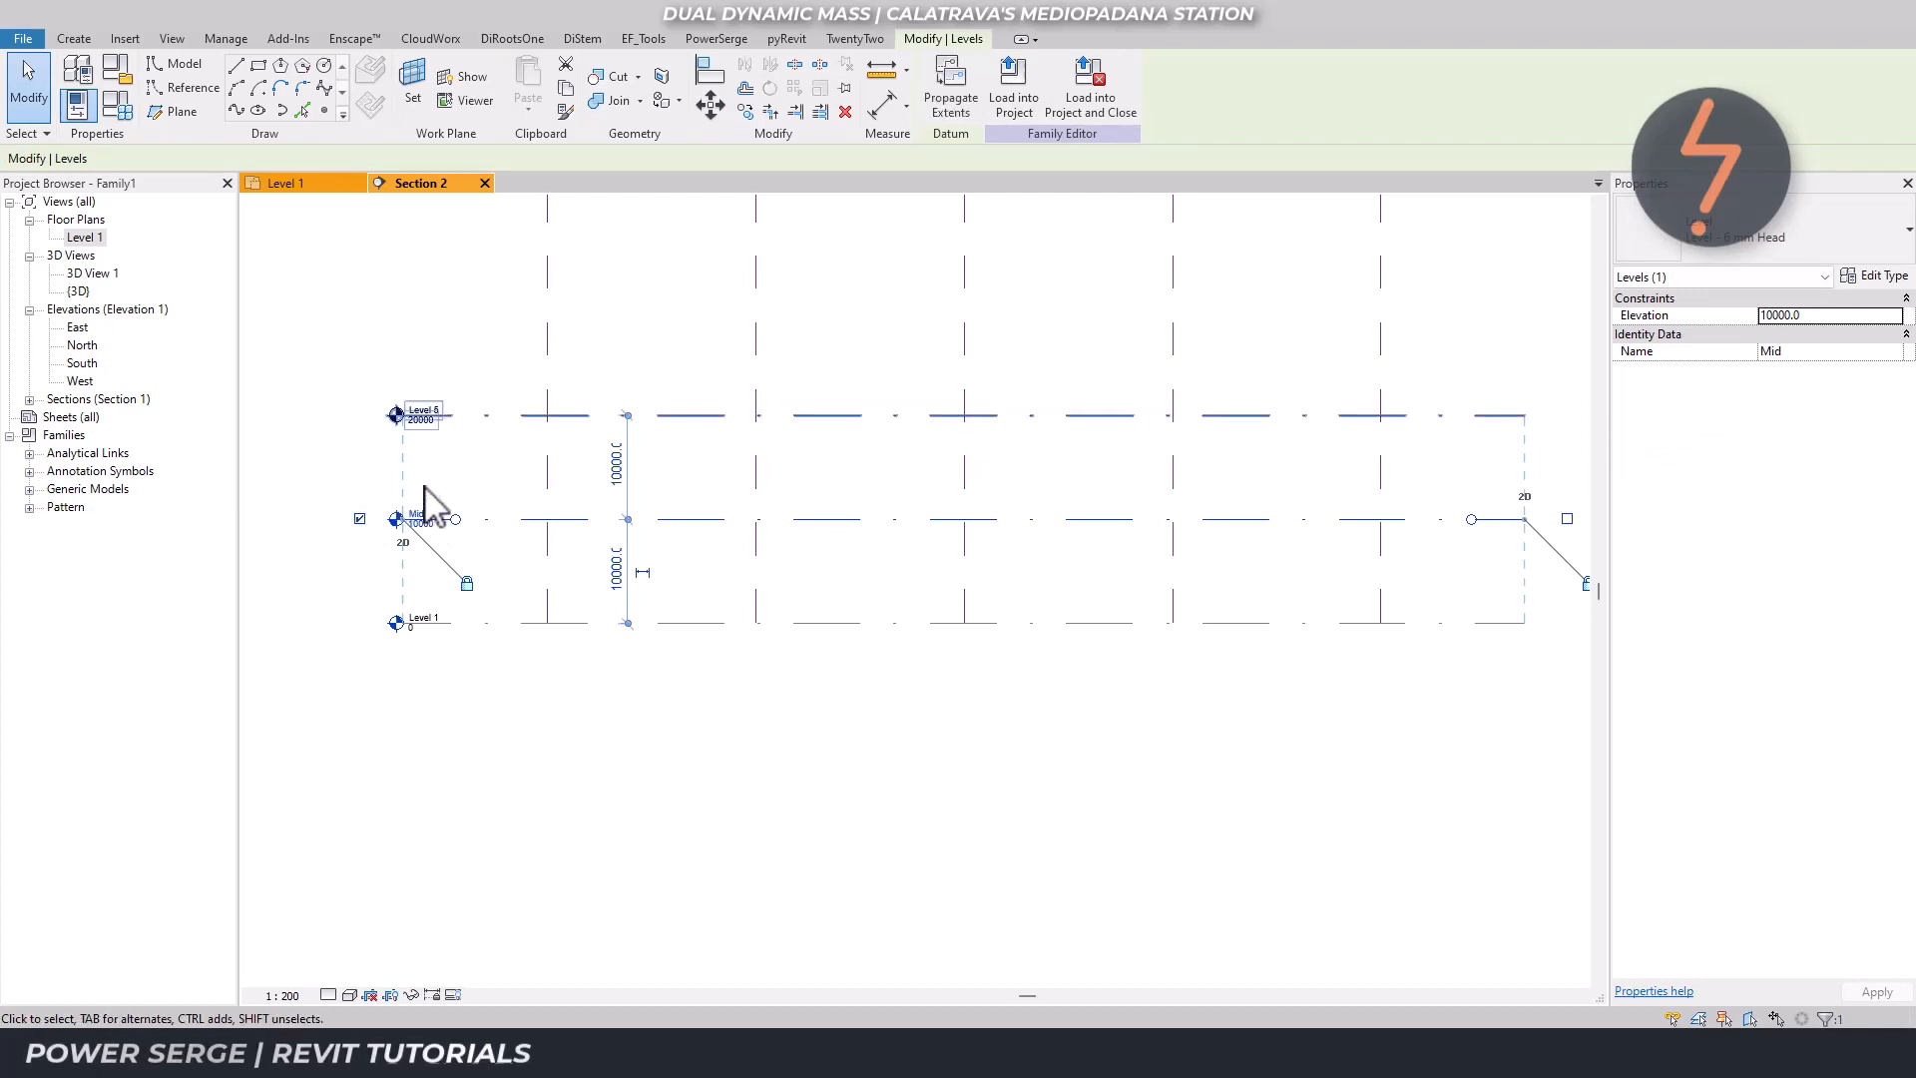
left_click(411, 413)
left_click(408, 402)
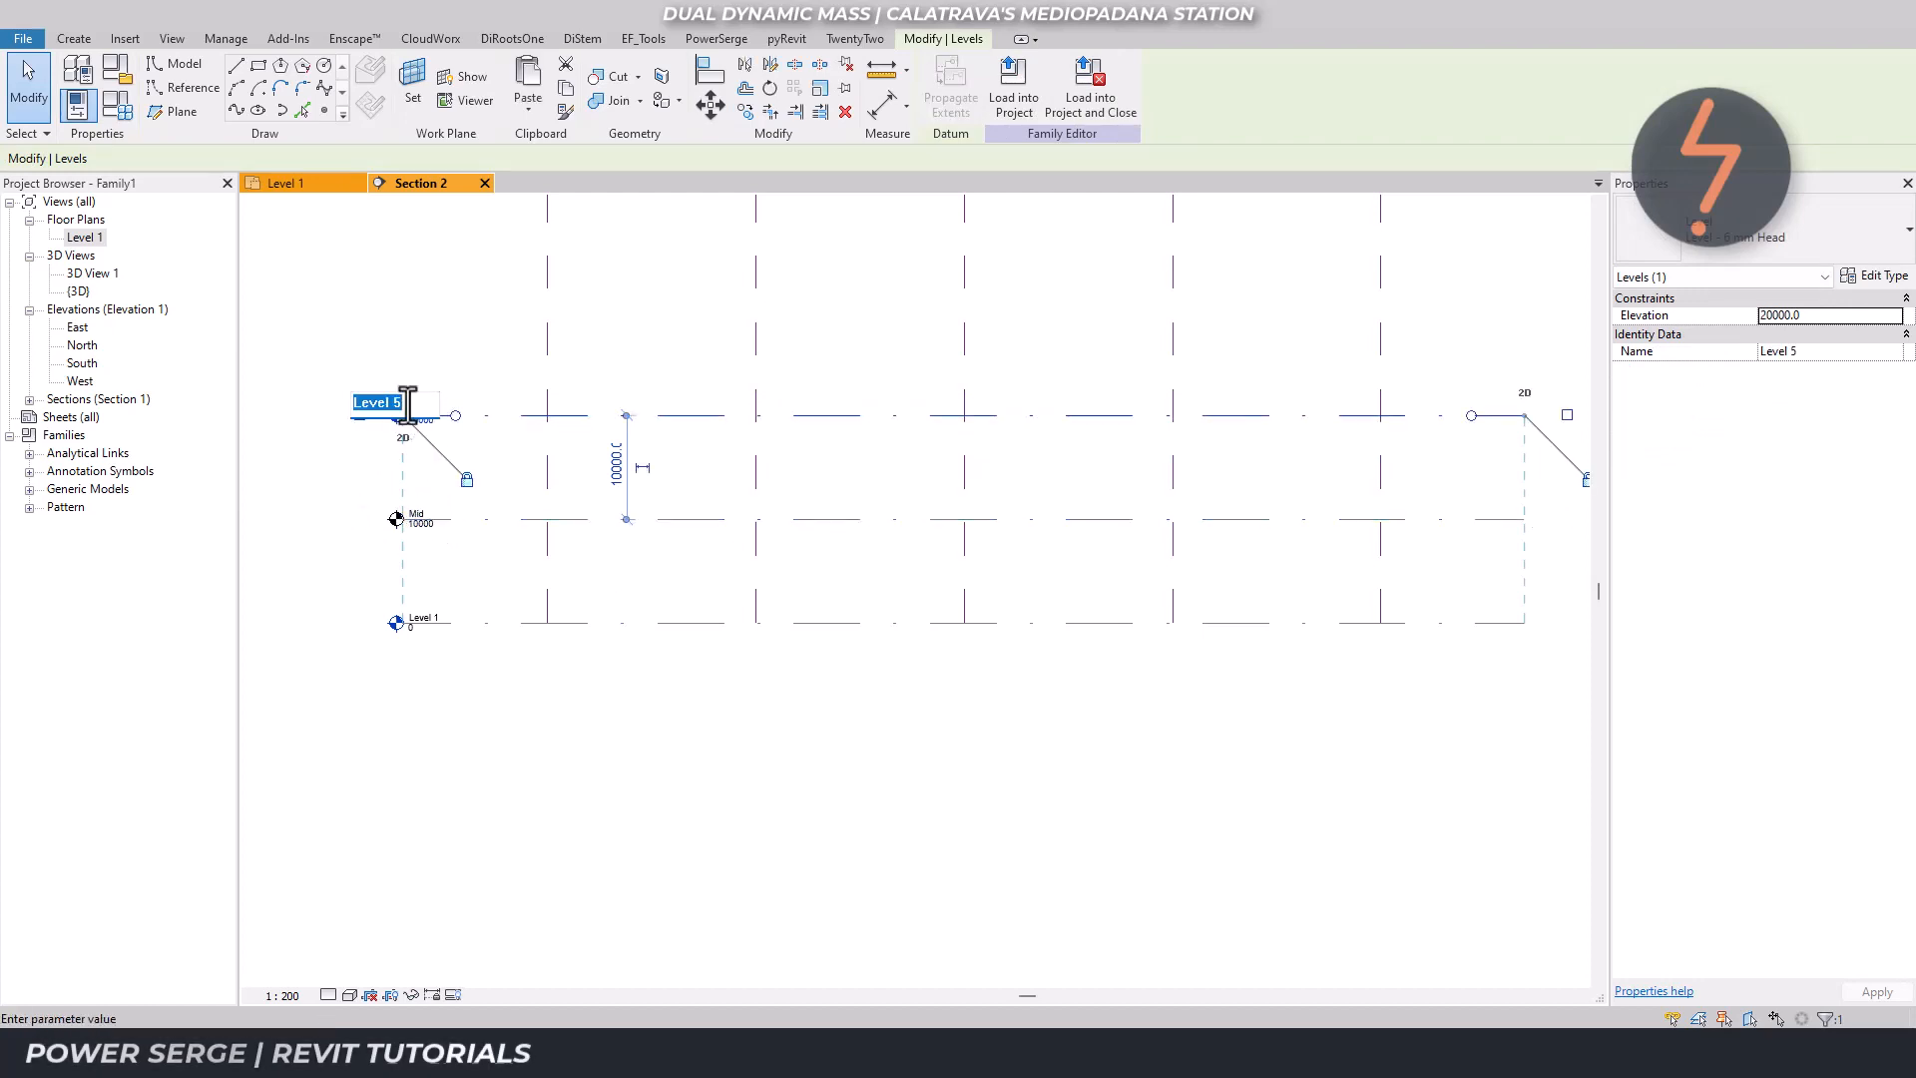
type("Top")
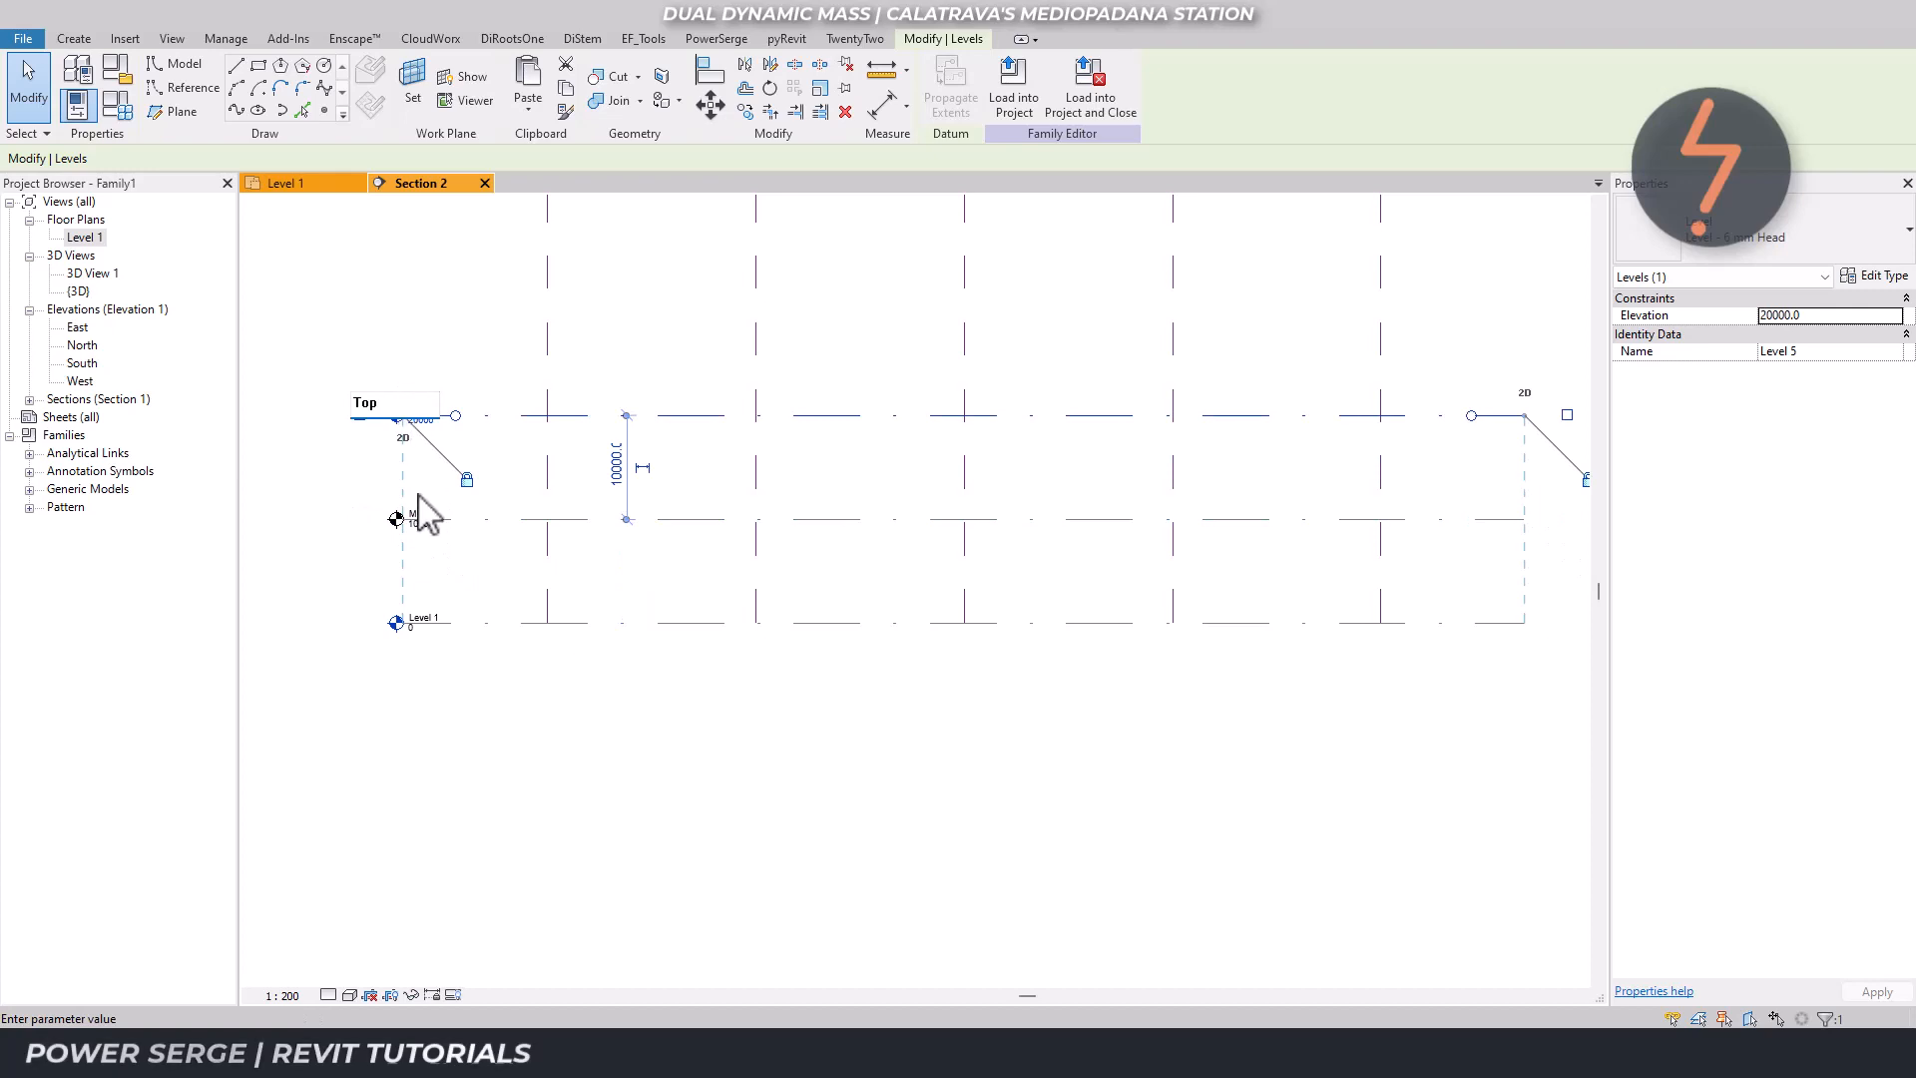
key("Return")
left_click(439, 710)
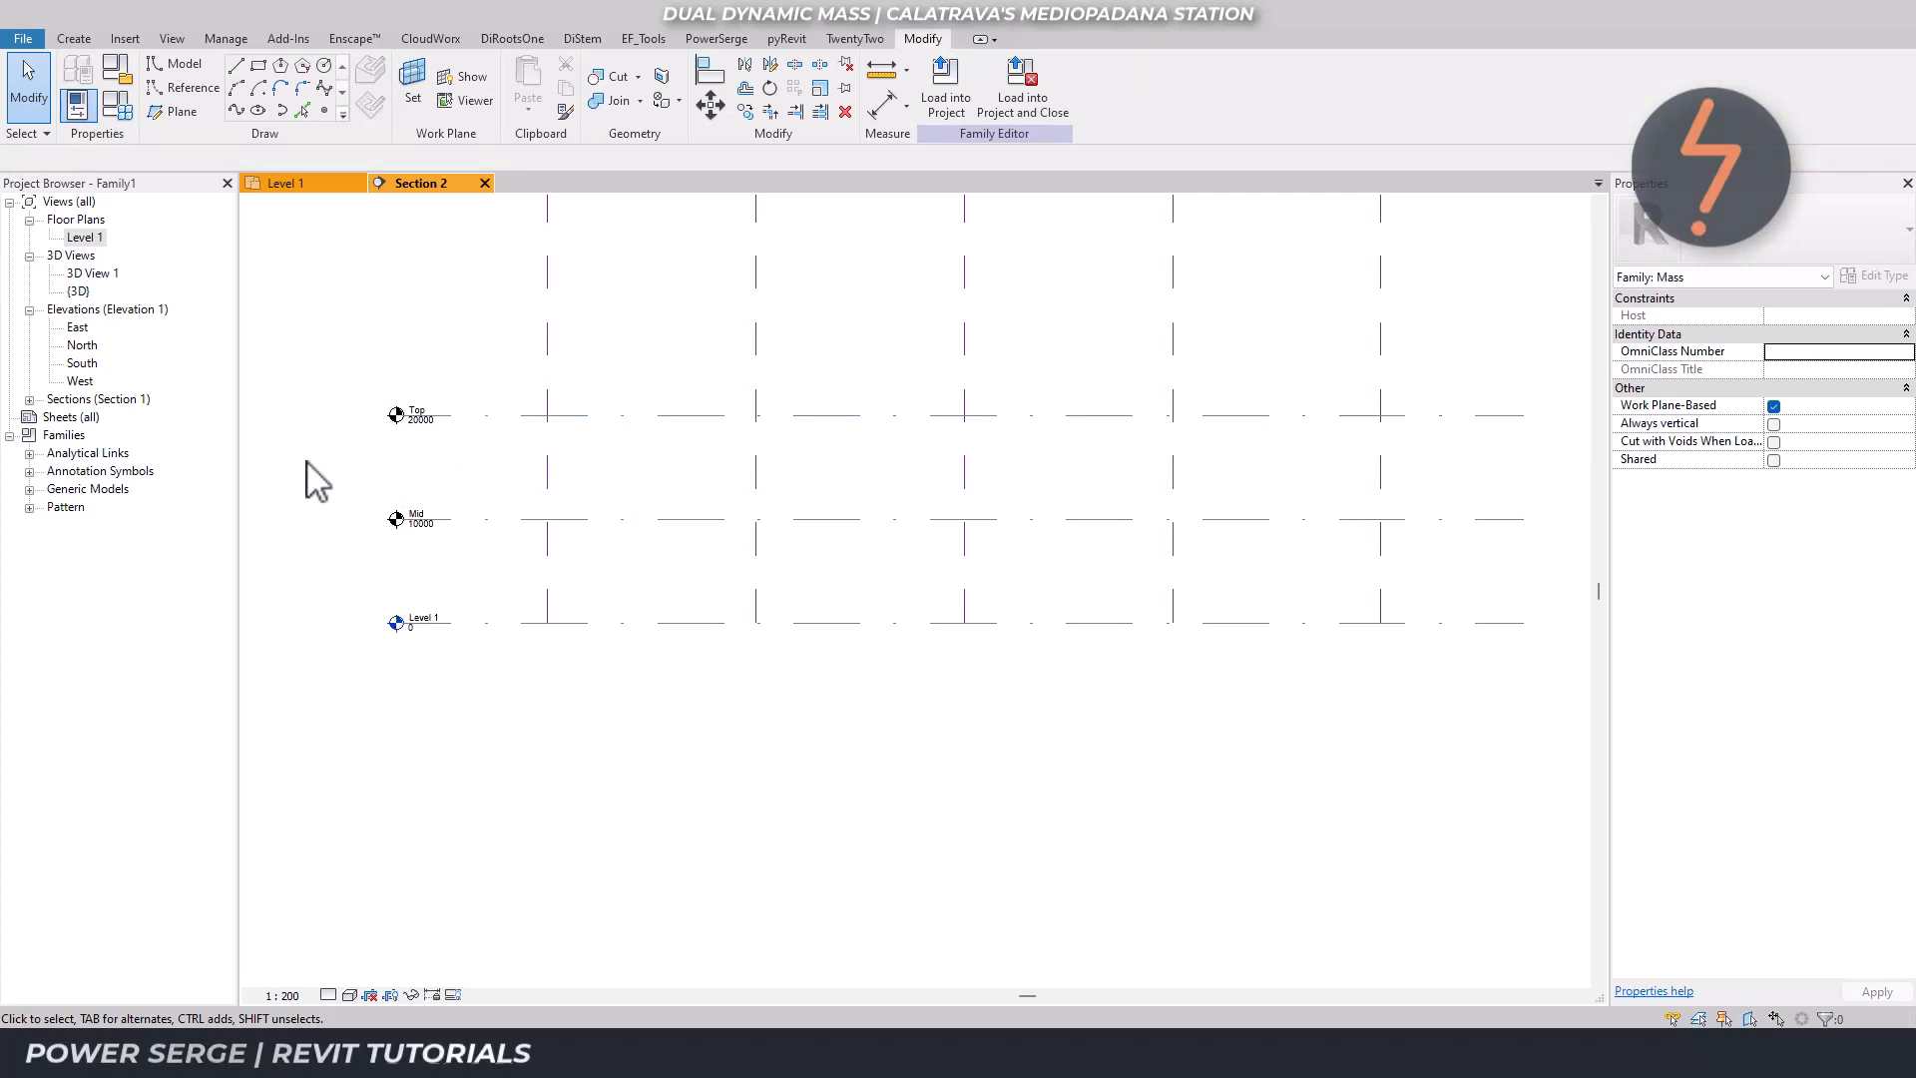
Draw four chained model lines on the Back work plane along the Top level, one between each pair of adjacent vertical reference planes.
left_click(237, 68)
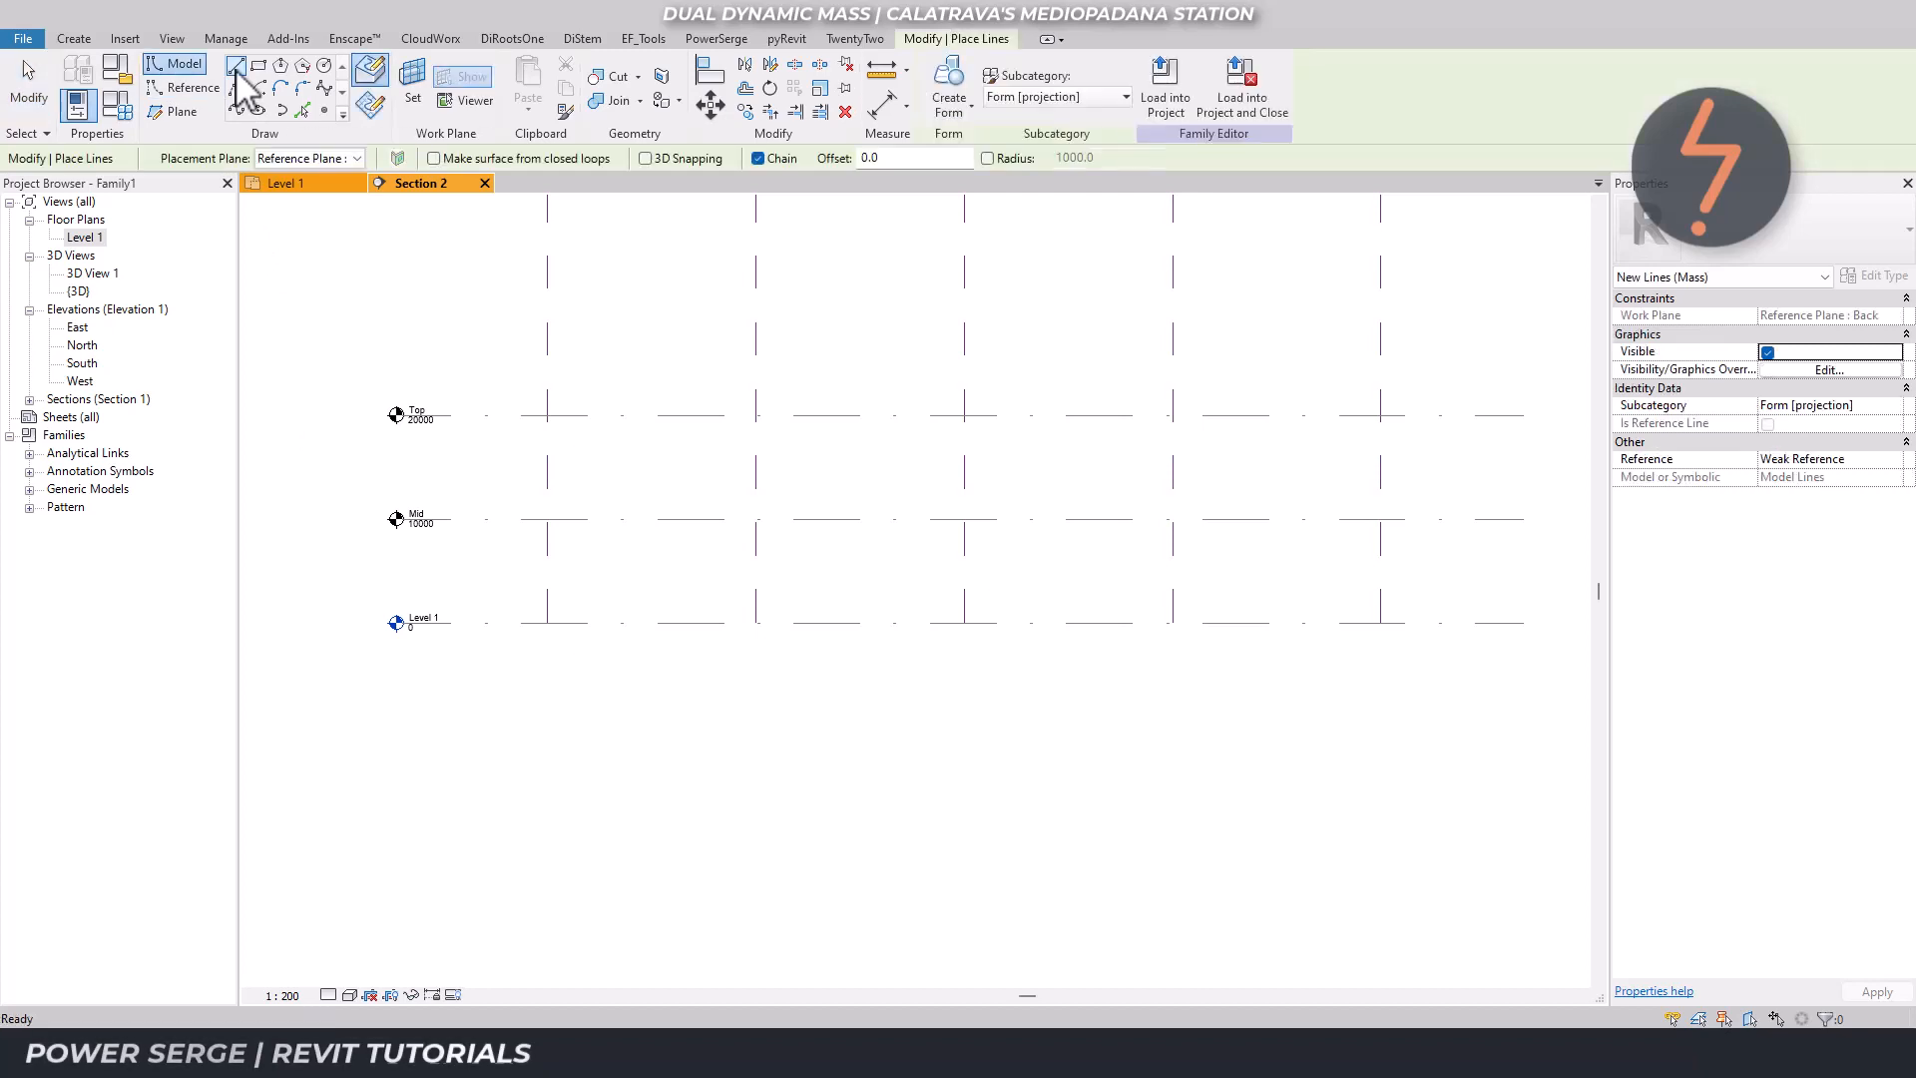
left_click(372, 102)
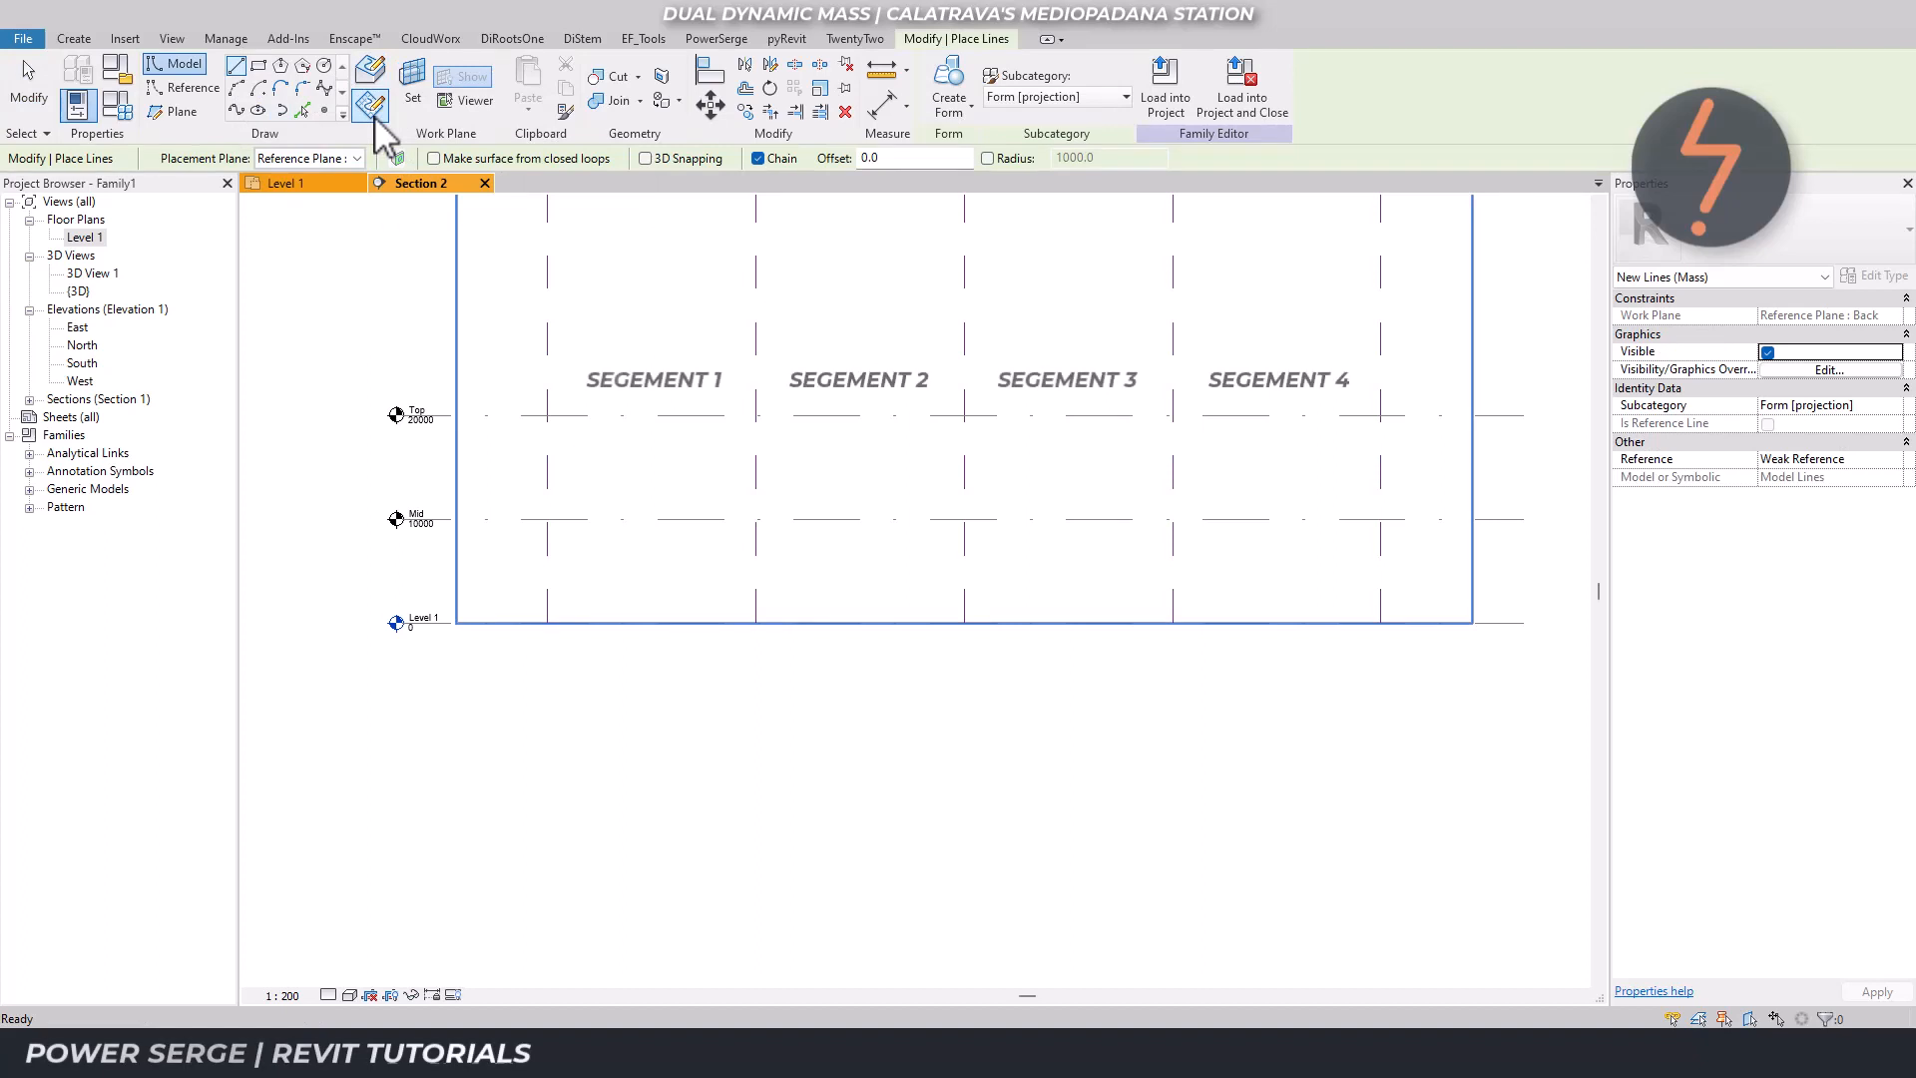
left_click(544, 411)
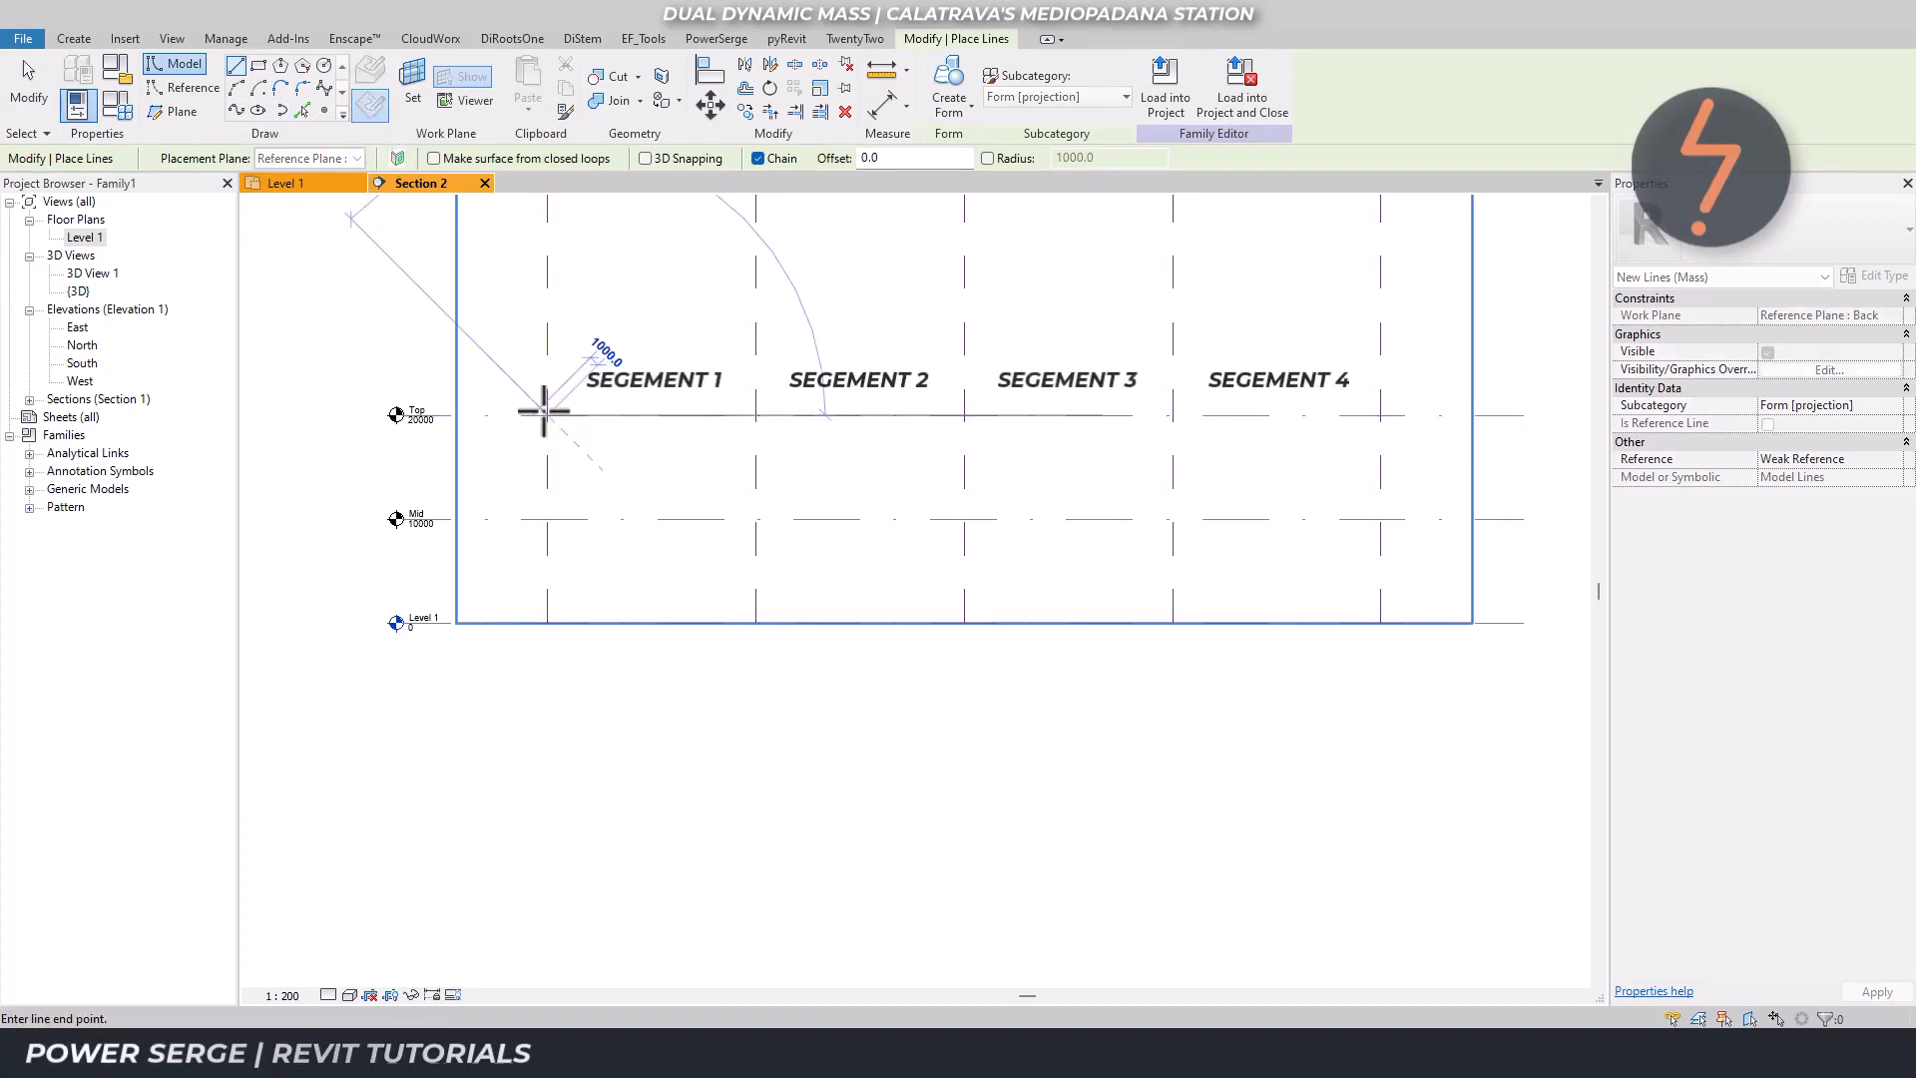
left_click(754, 413)
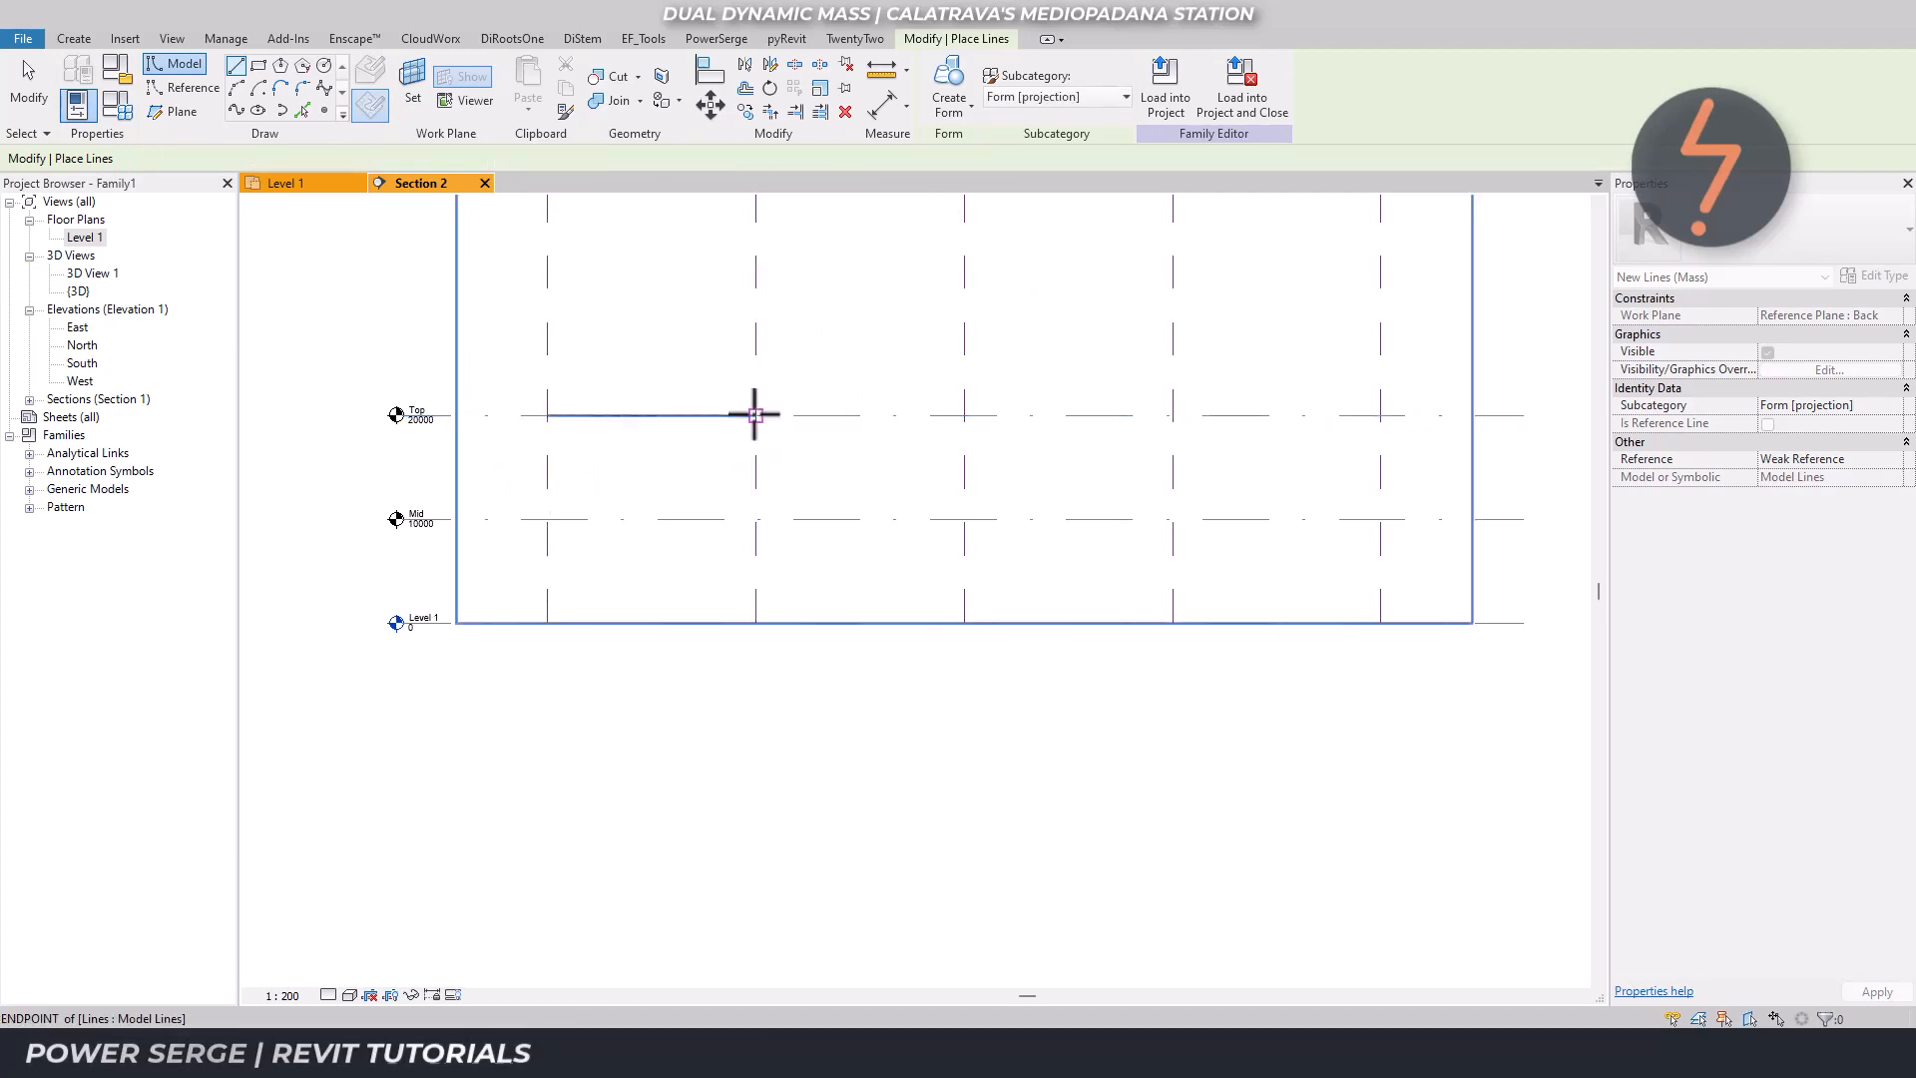
left_click(963, 415)
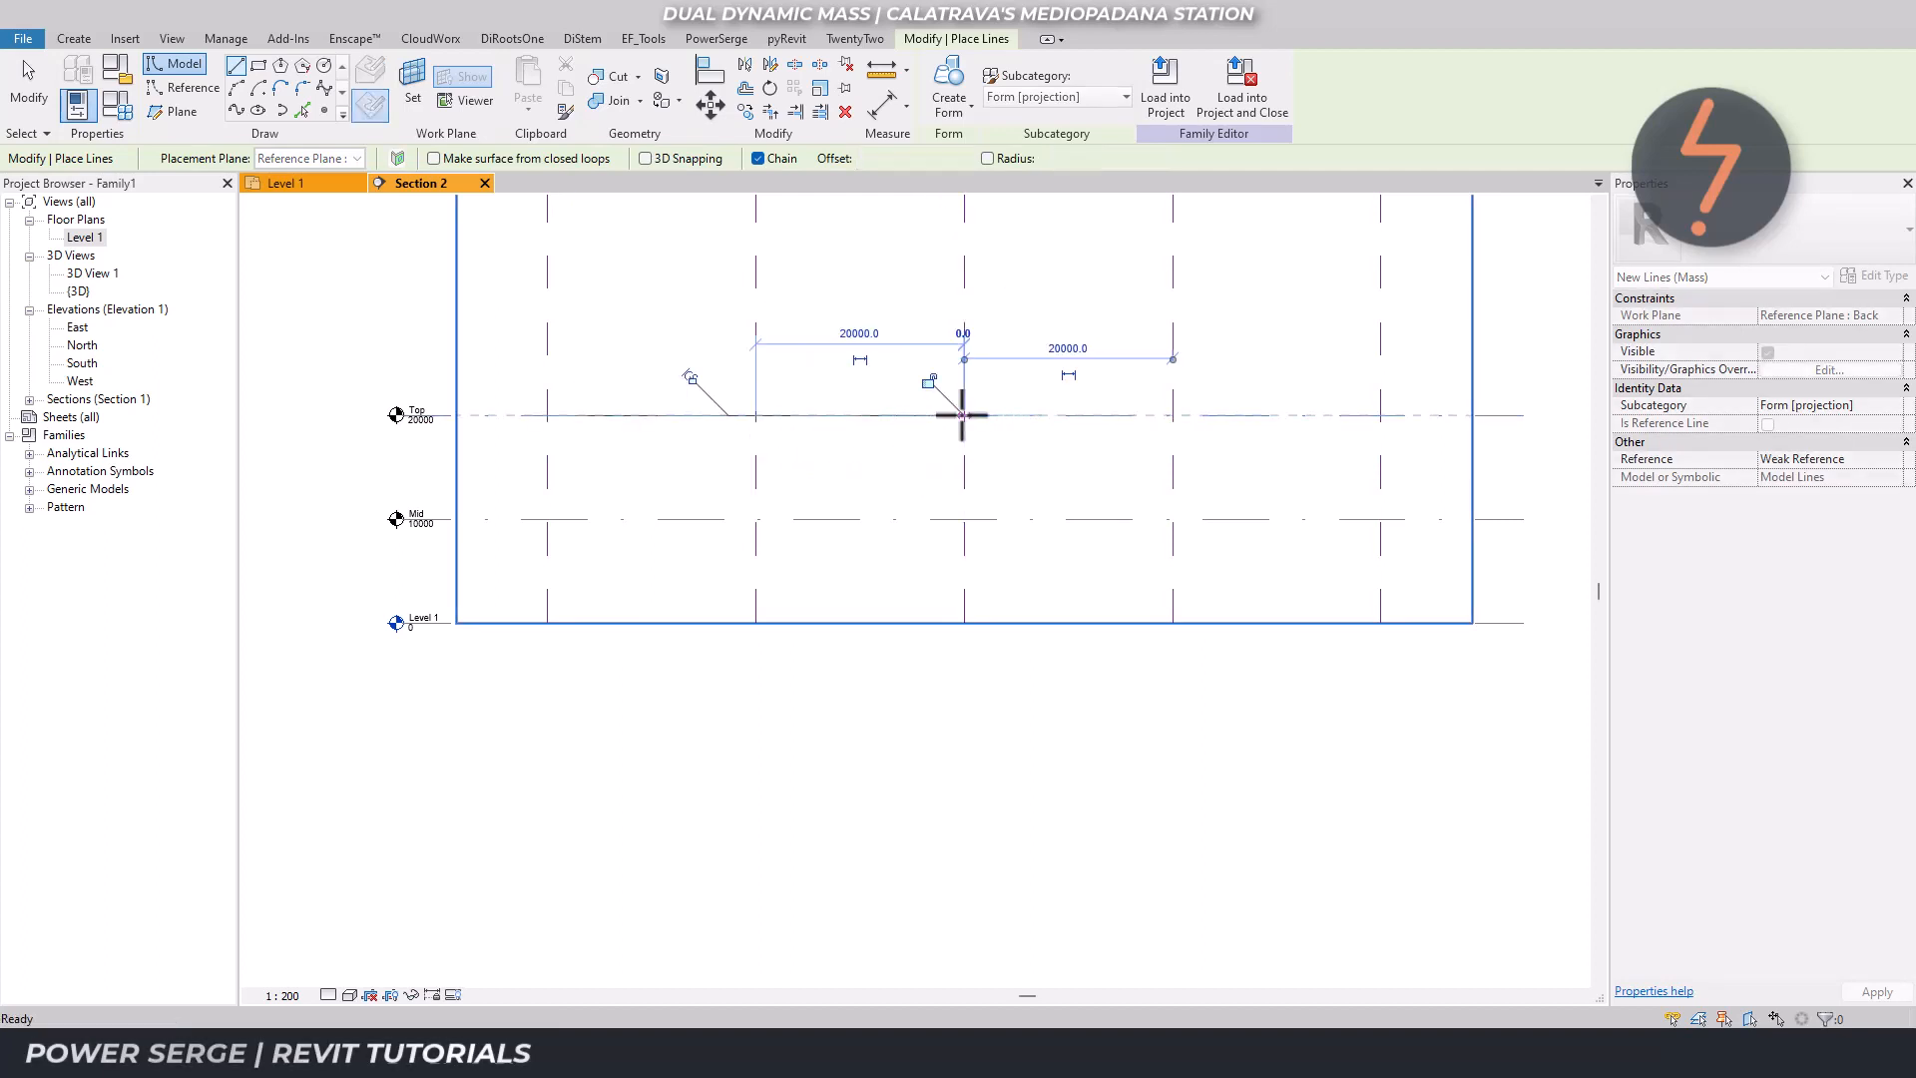
left_click(1173, 414)
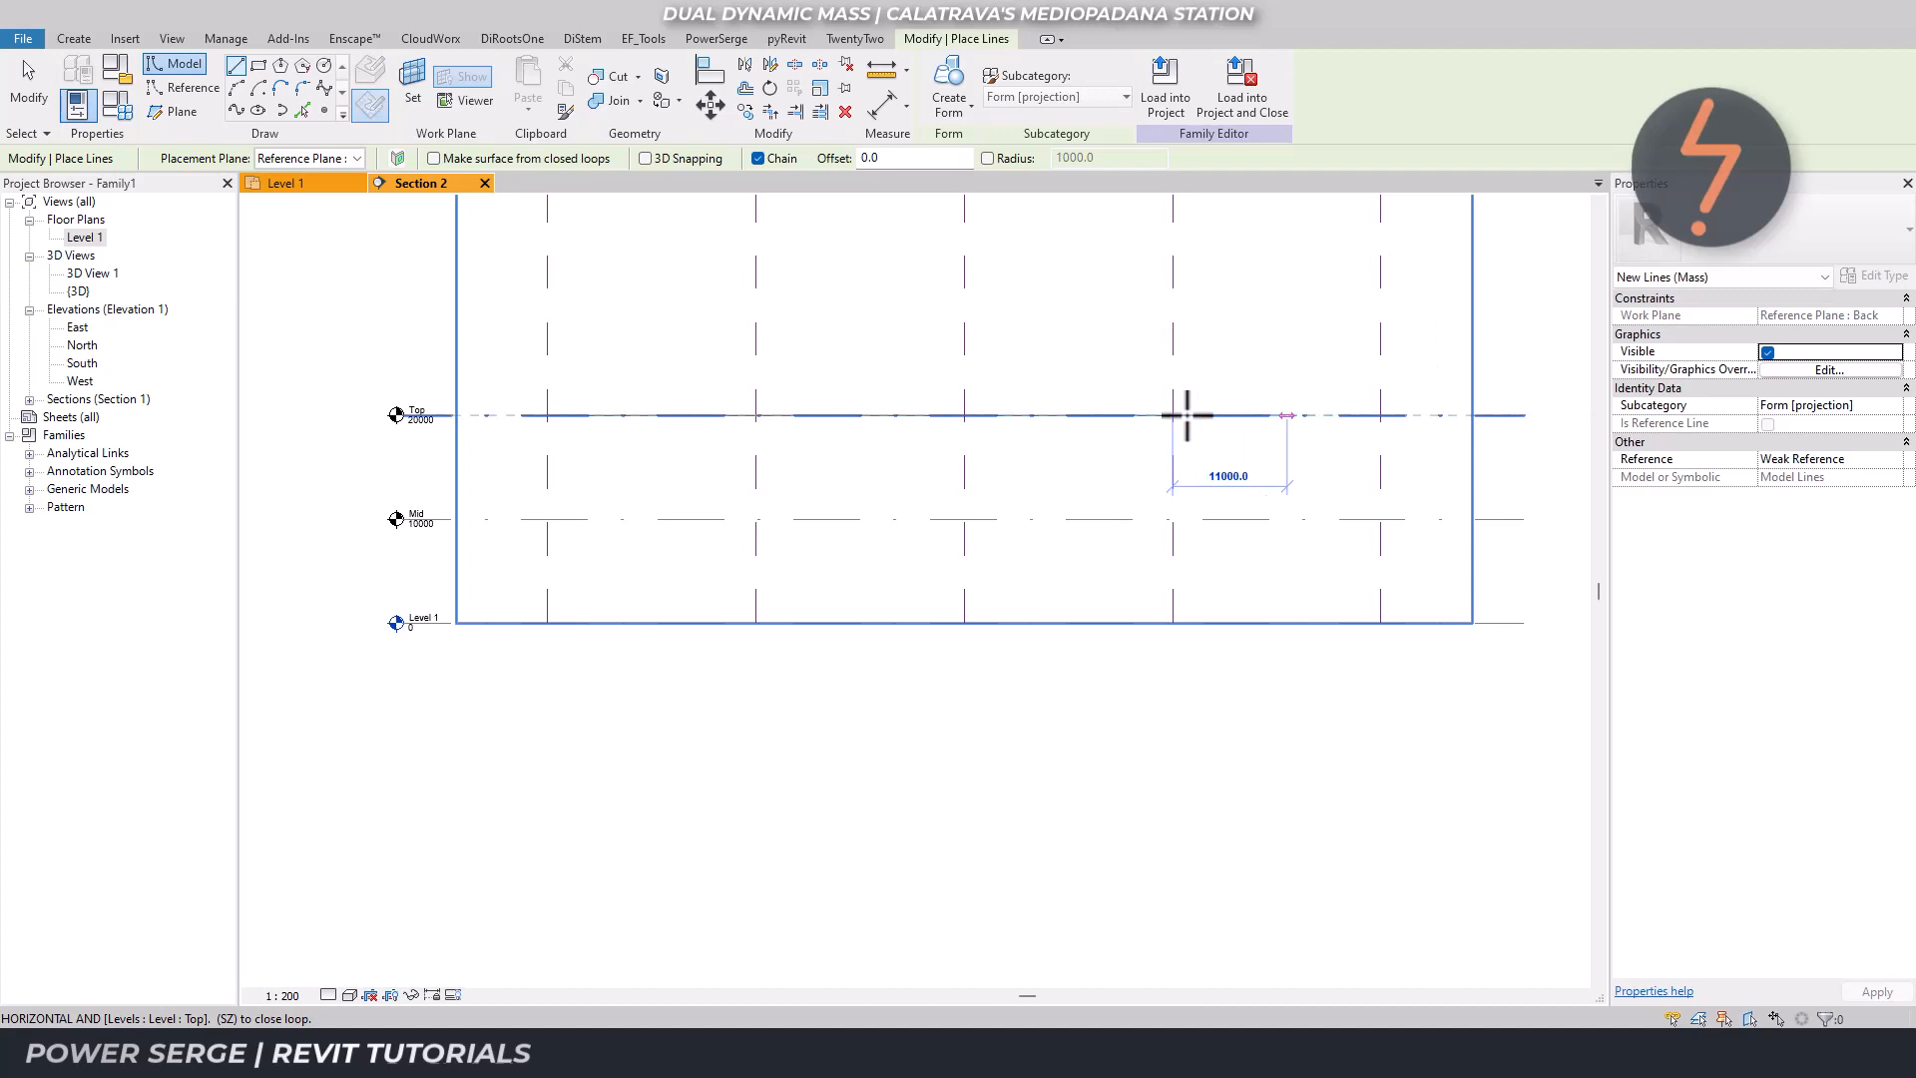
left_click(1380, 414)
key("Escape")
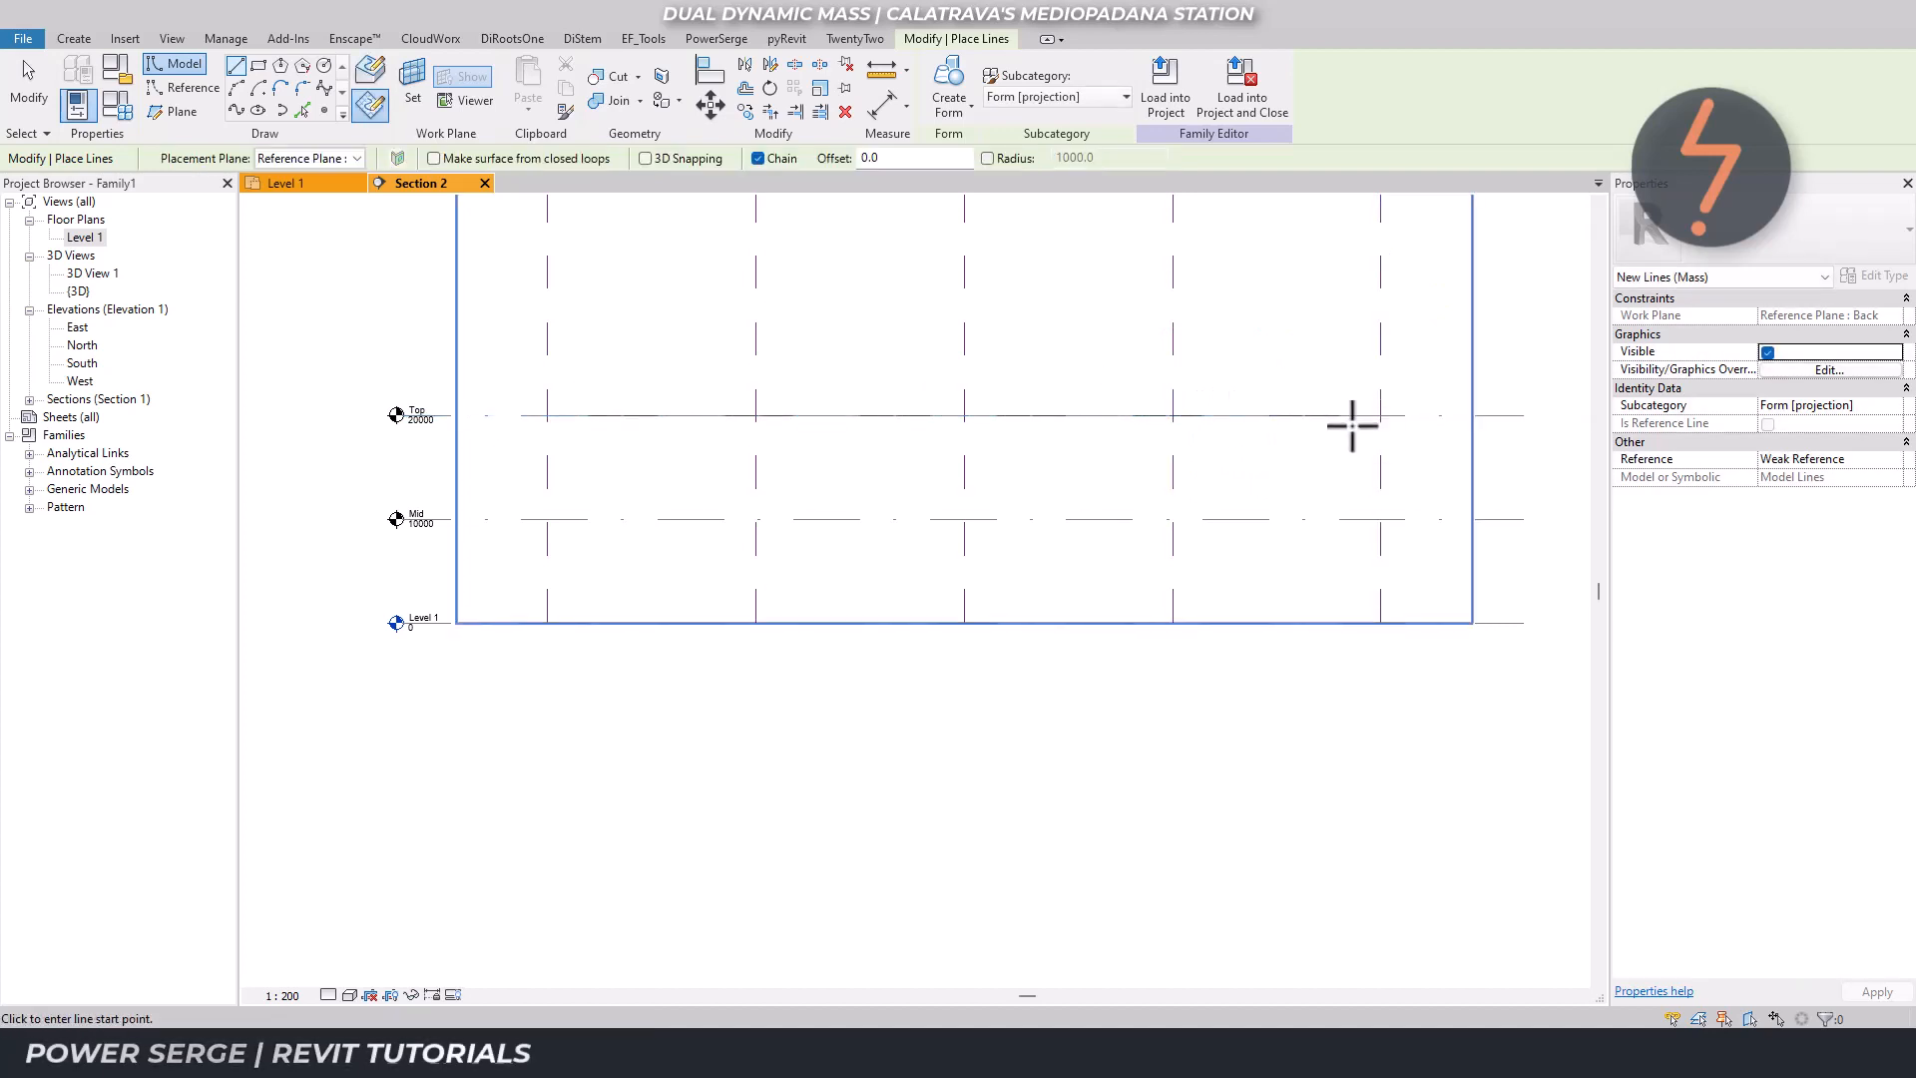
Draw four matching model line segments along Level 1, one between each pair of adjacent vertical reference planes.
left_click(547, 627)
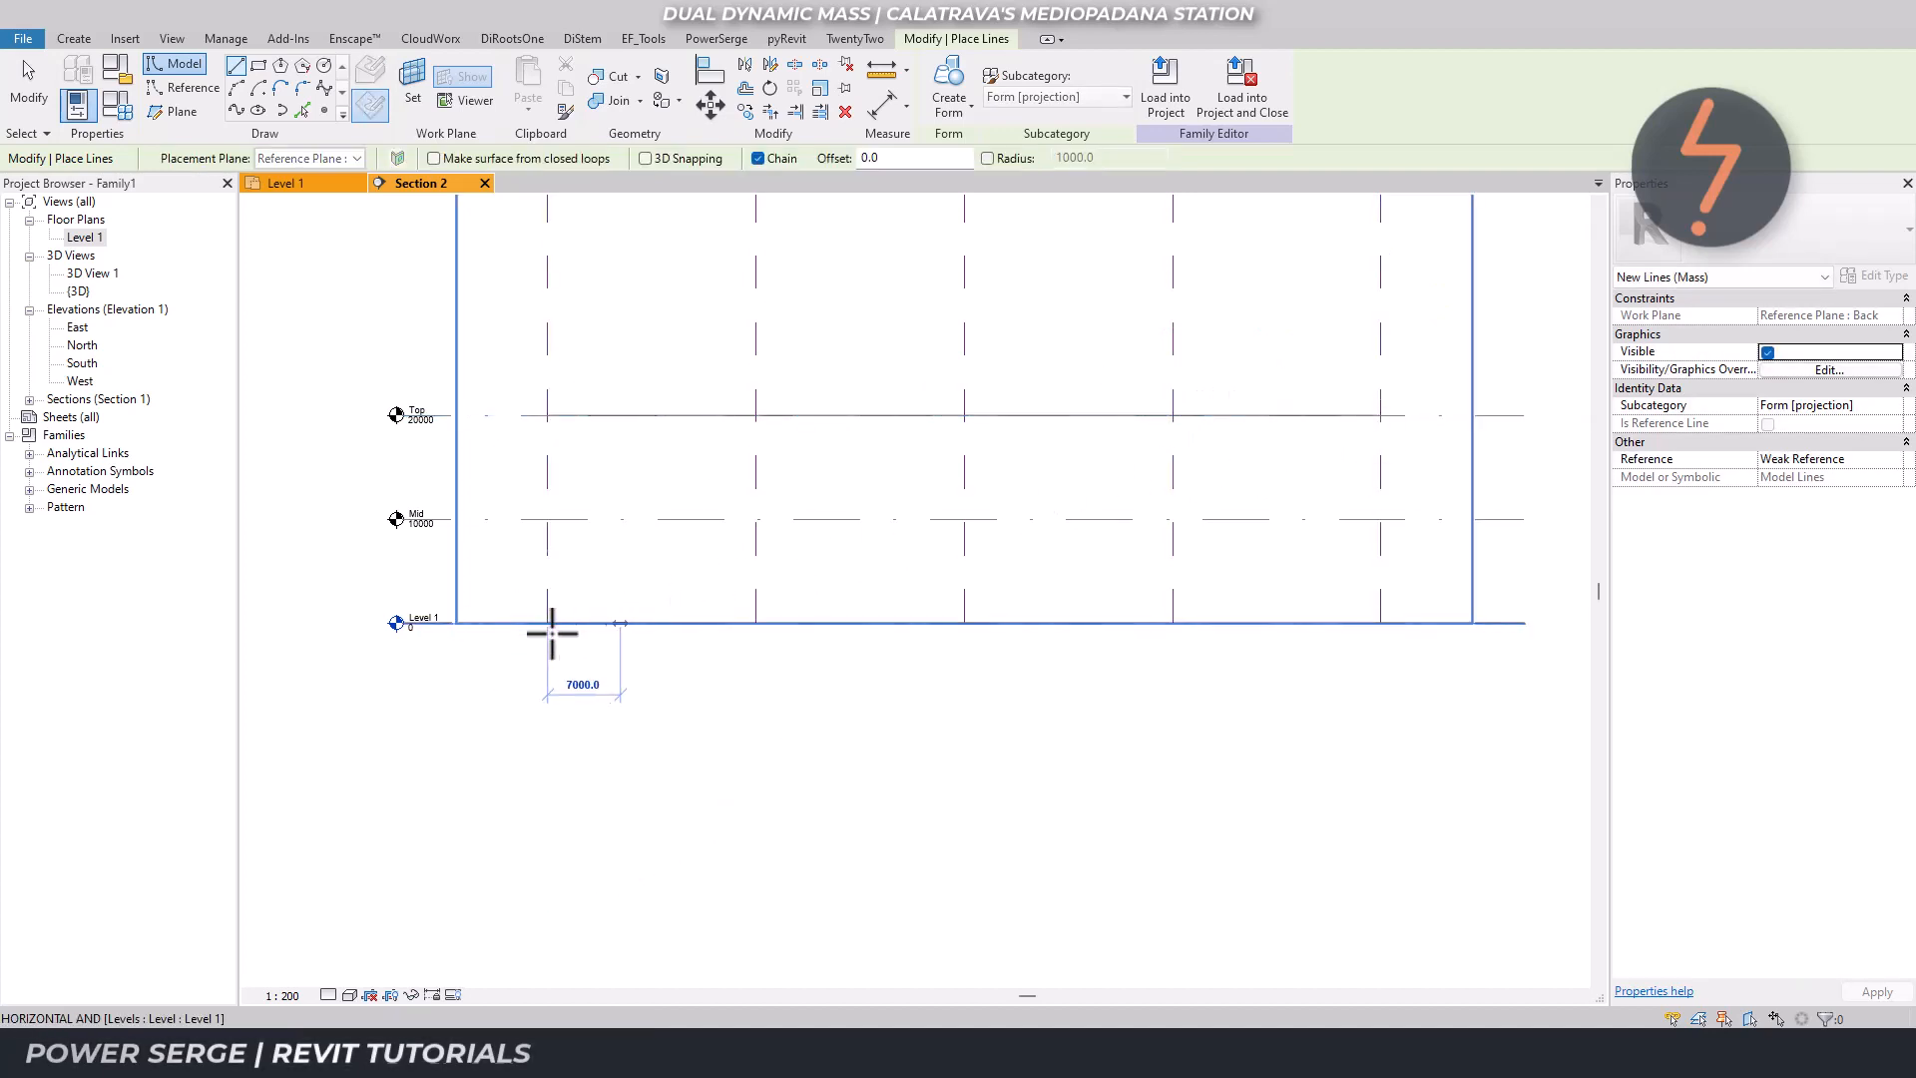
left_click(753, 623)
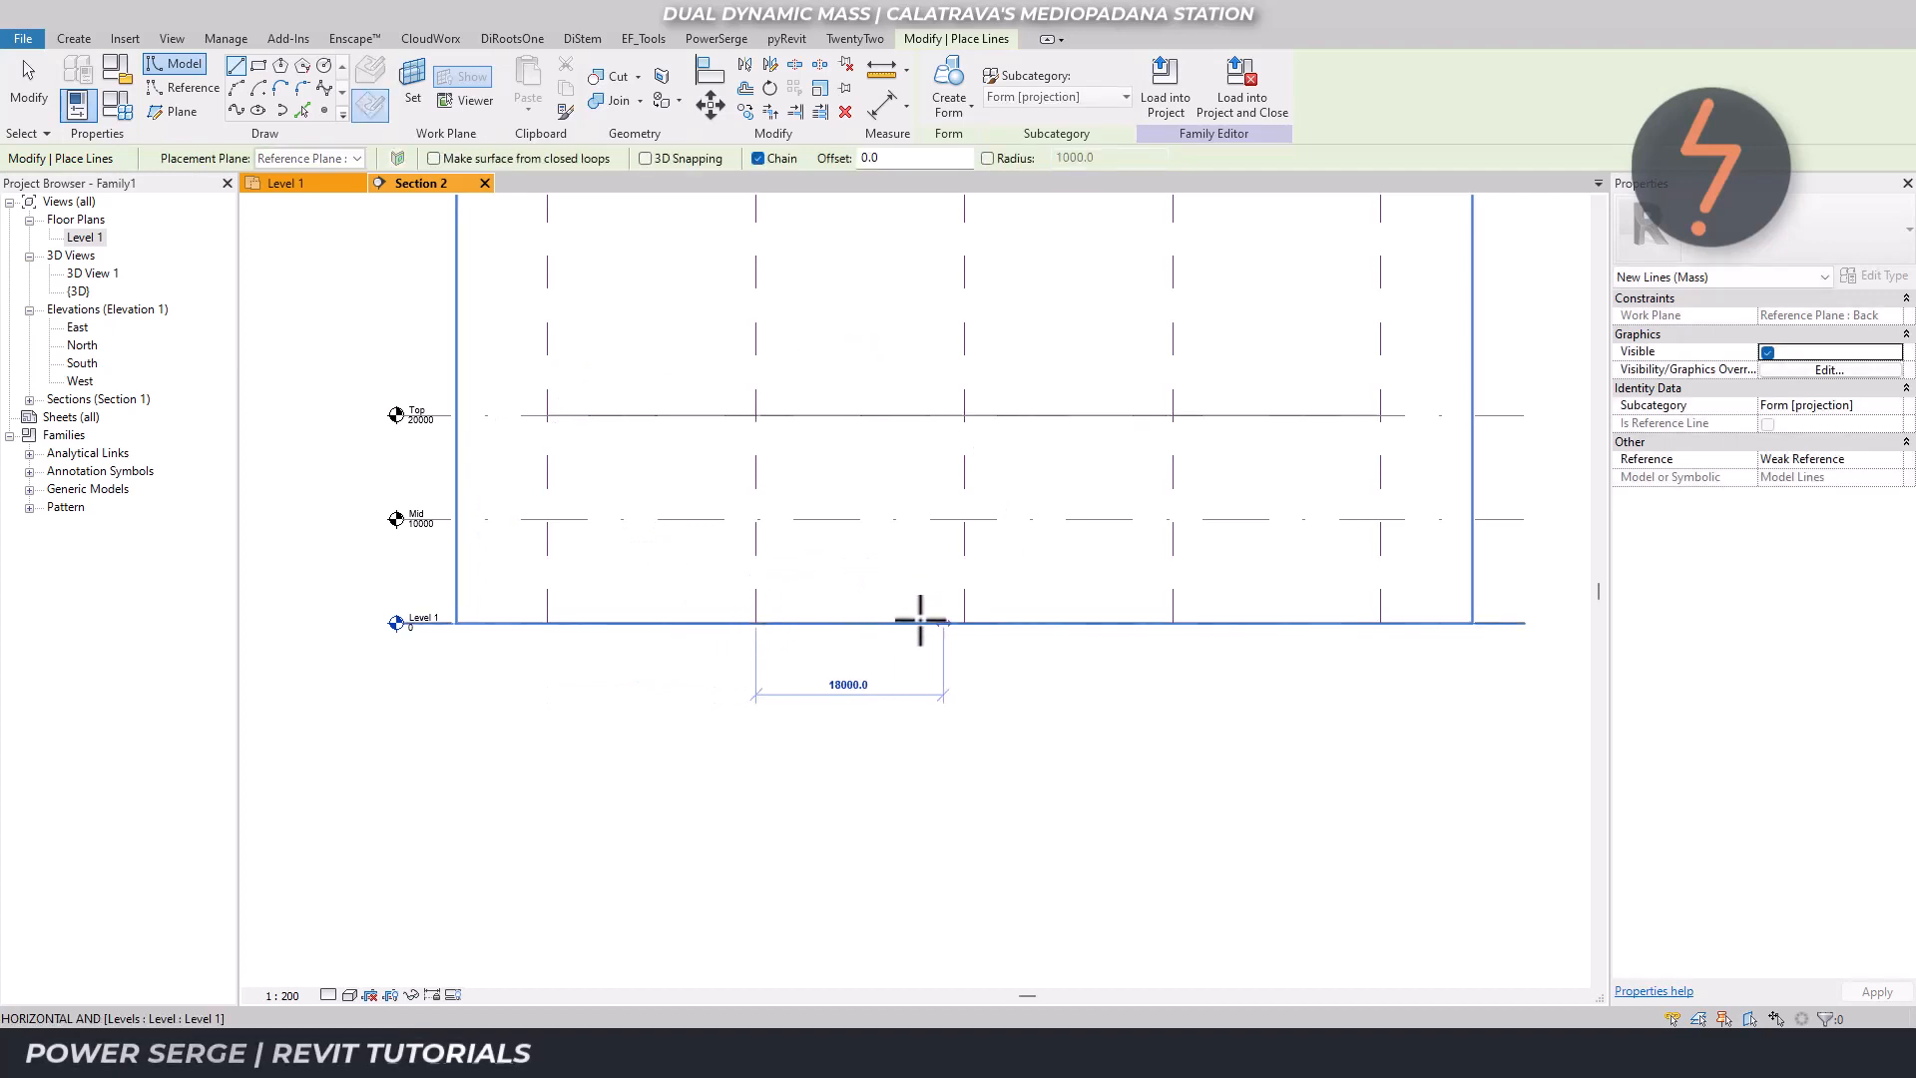
left_click(964, 624)
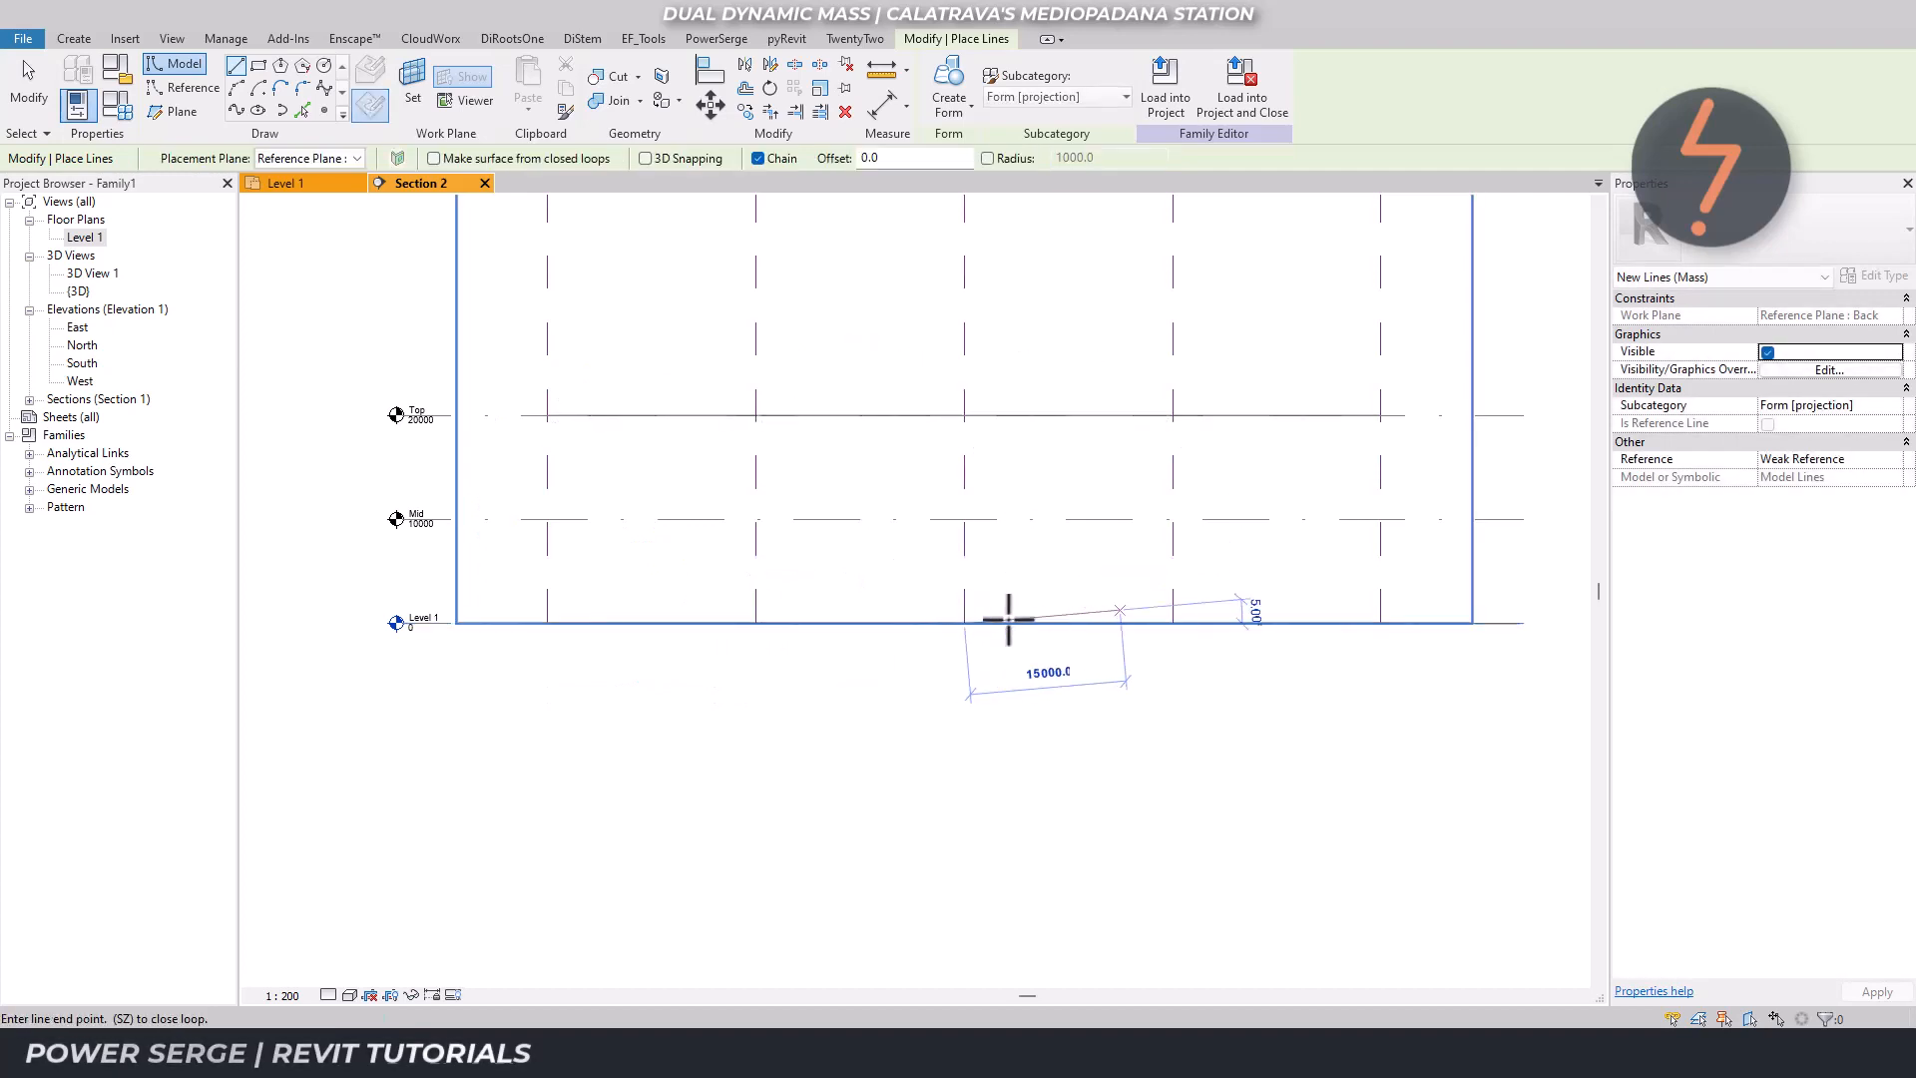
left_click(1173, 623)
key("Escape")
left_click(1173, 624)
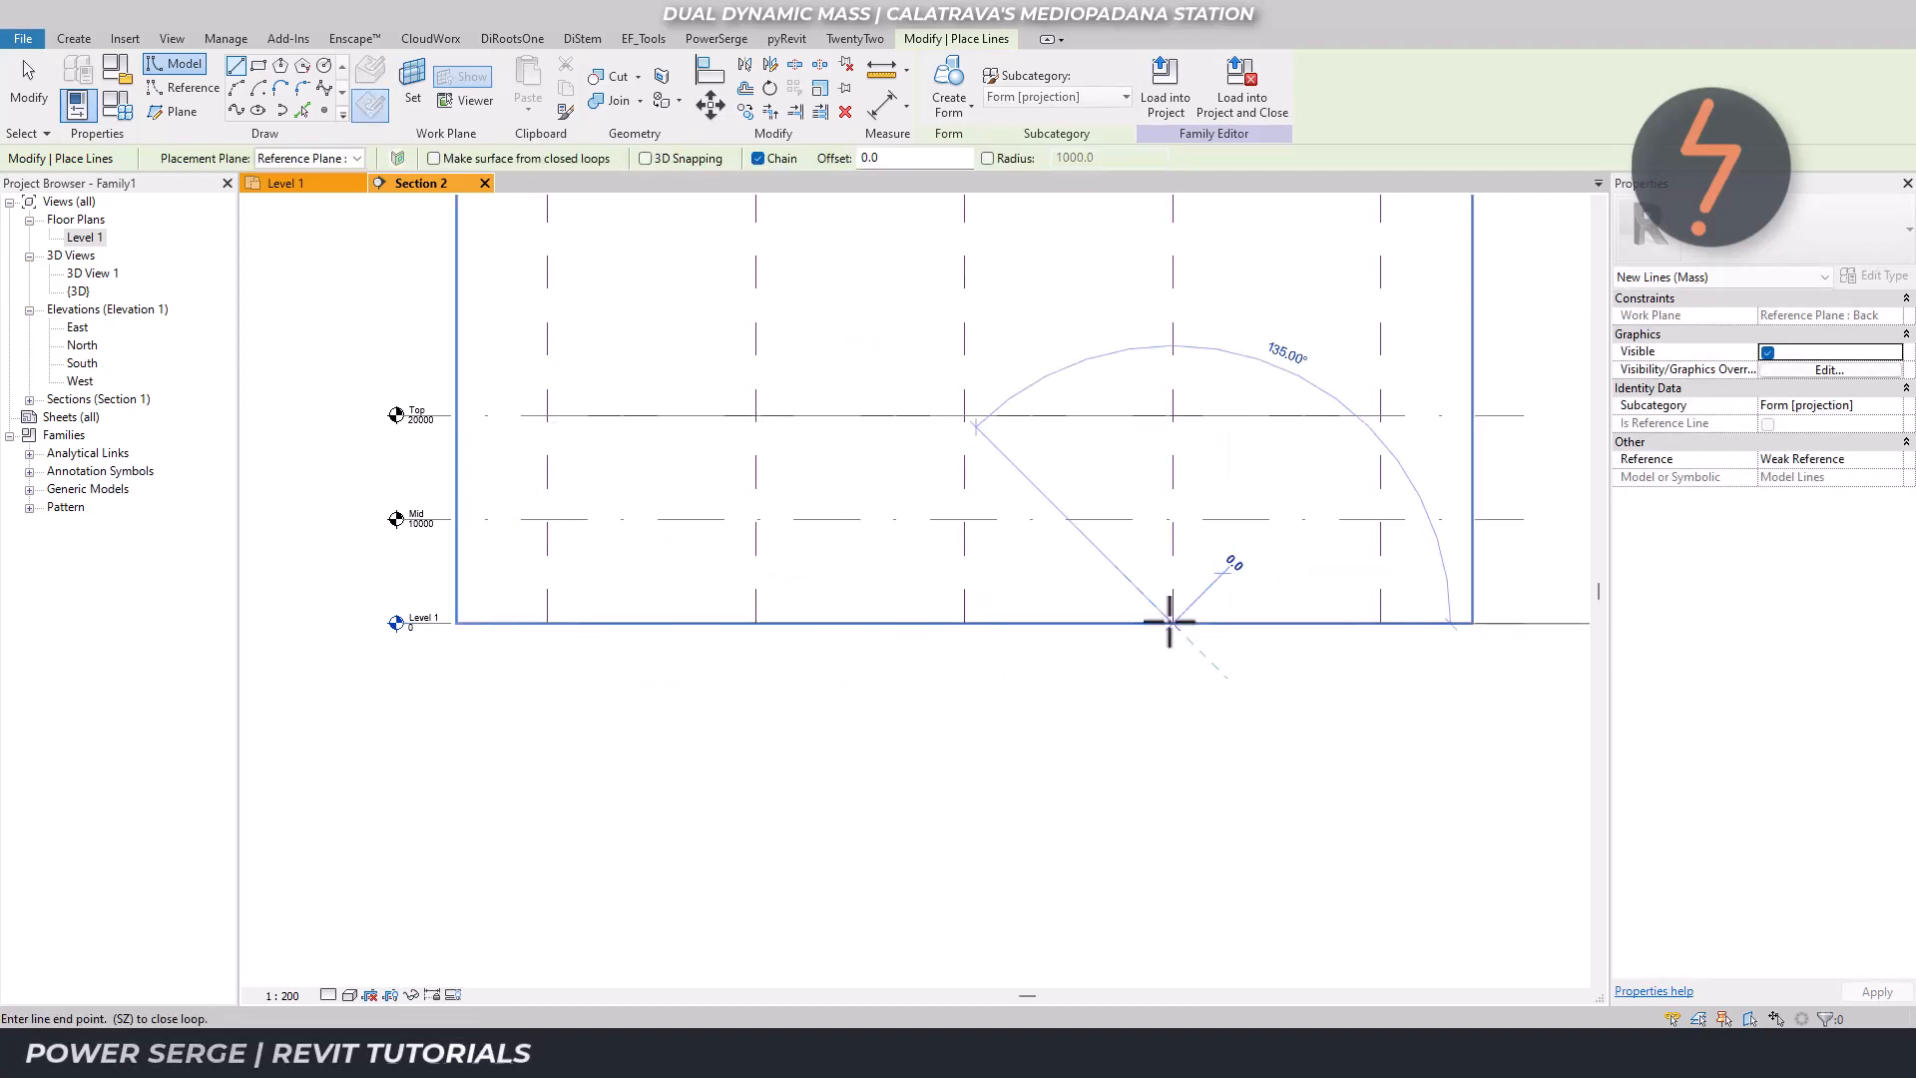
left_click(1380, 623)
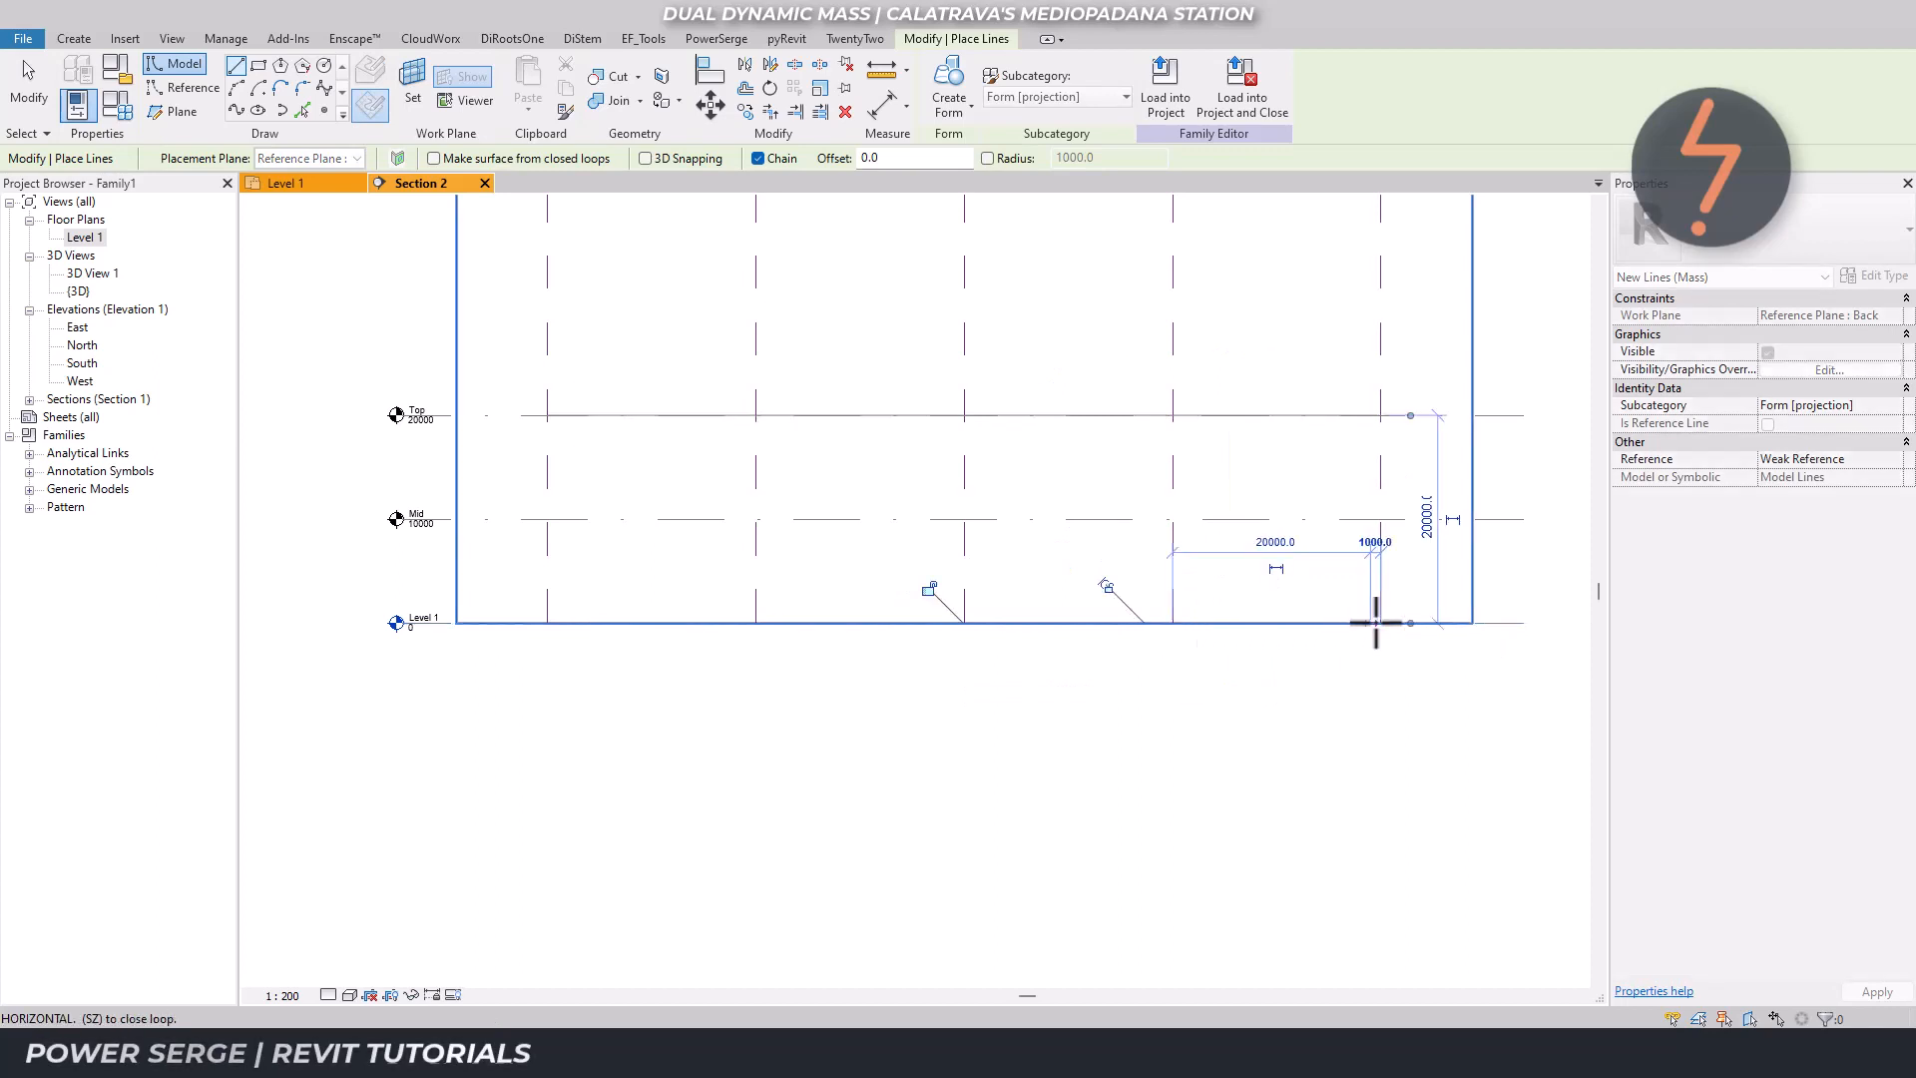
key("Escape")
key("Escape")
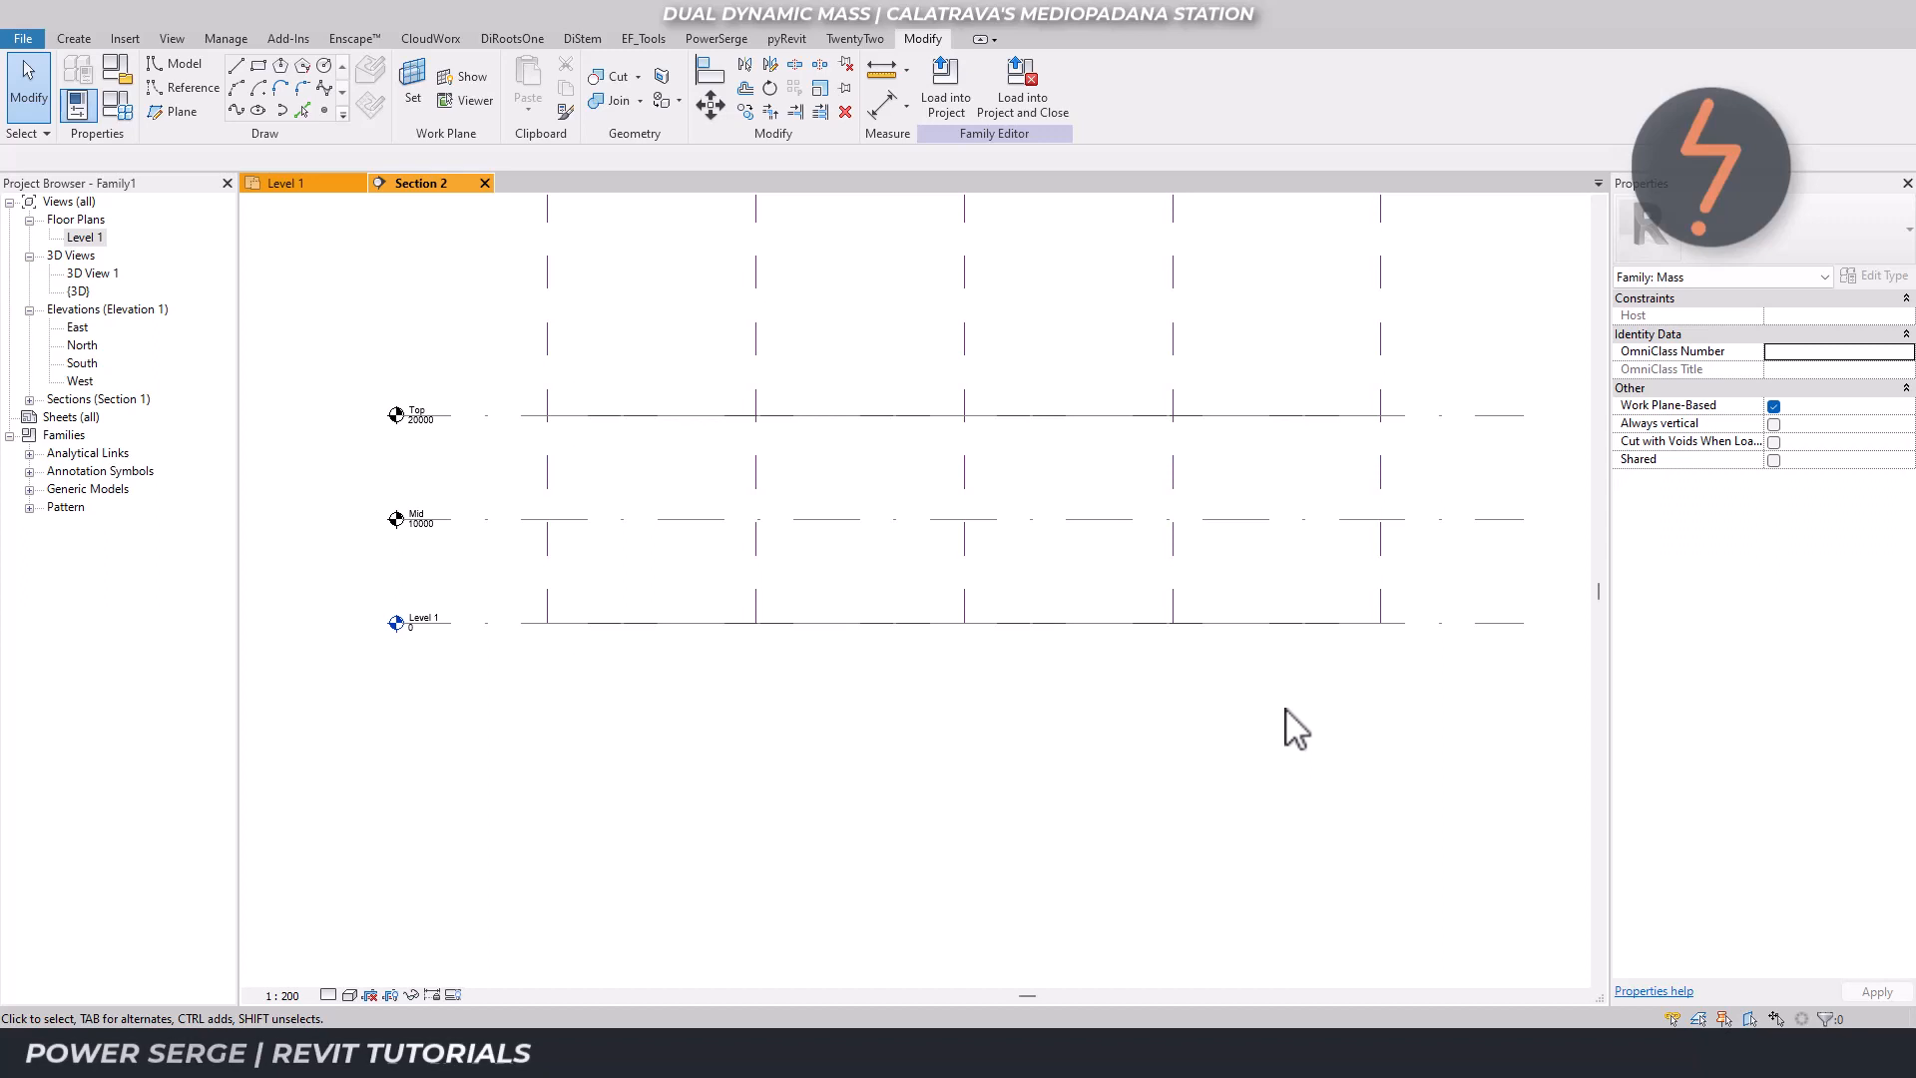
Open the default 3D view, turn it to the top-front-right corner, and temporarily isolate the reference planes category.
left_click(368, 22)
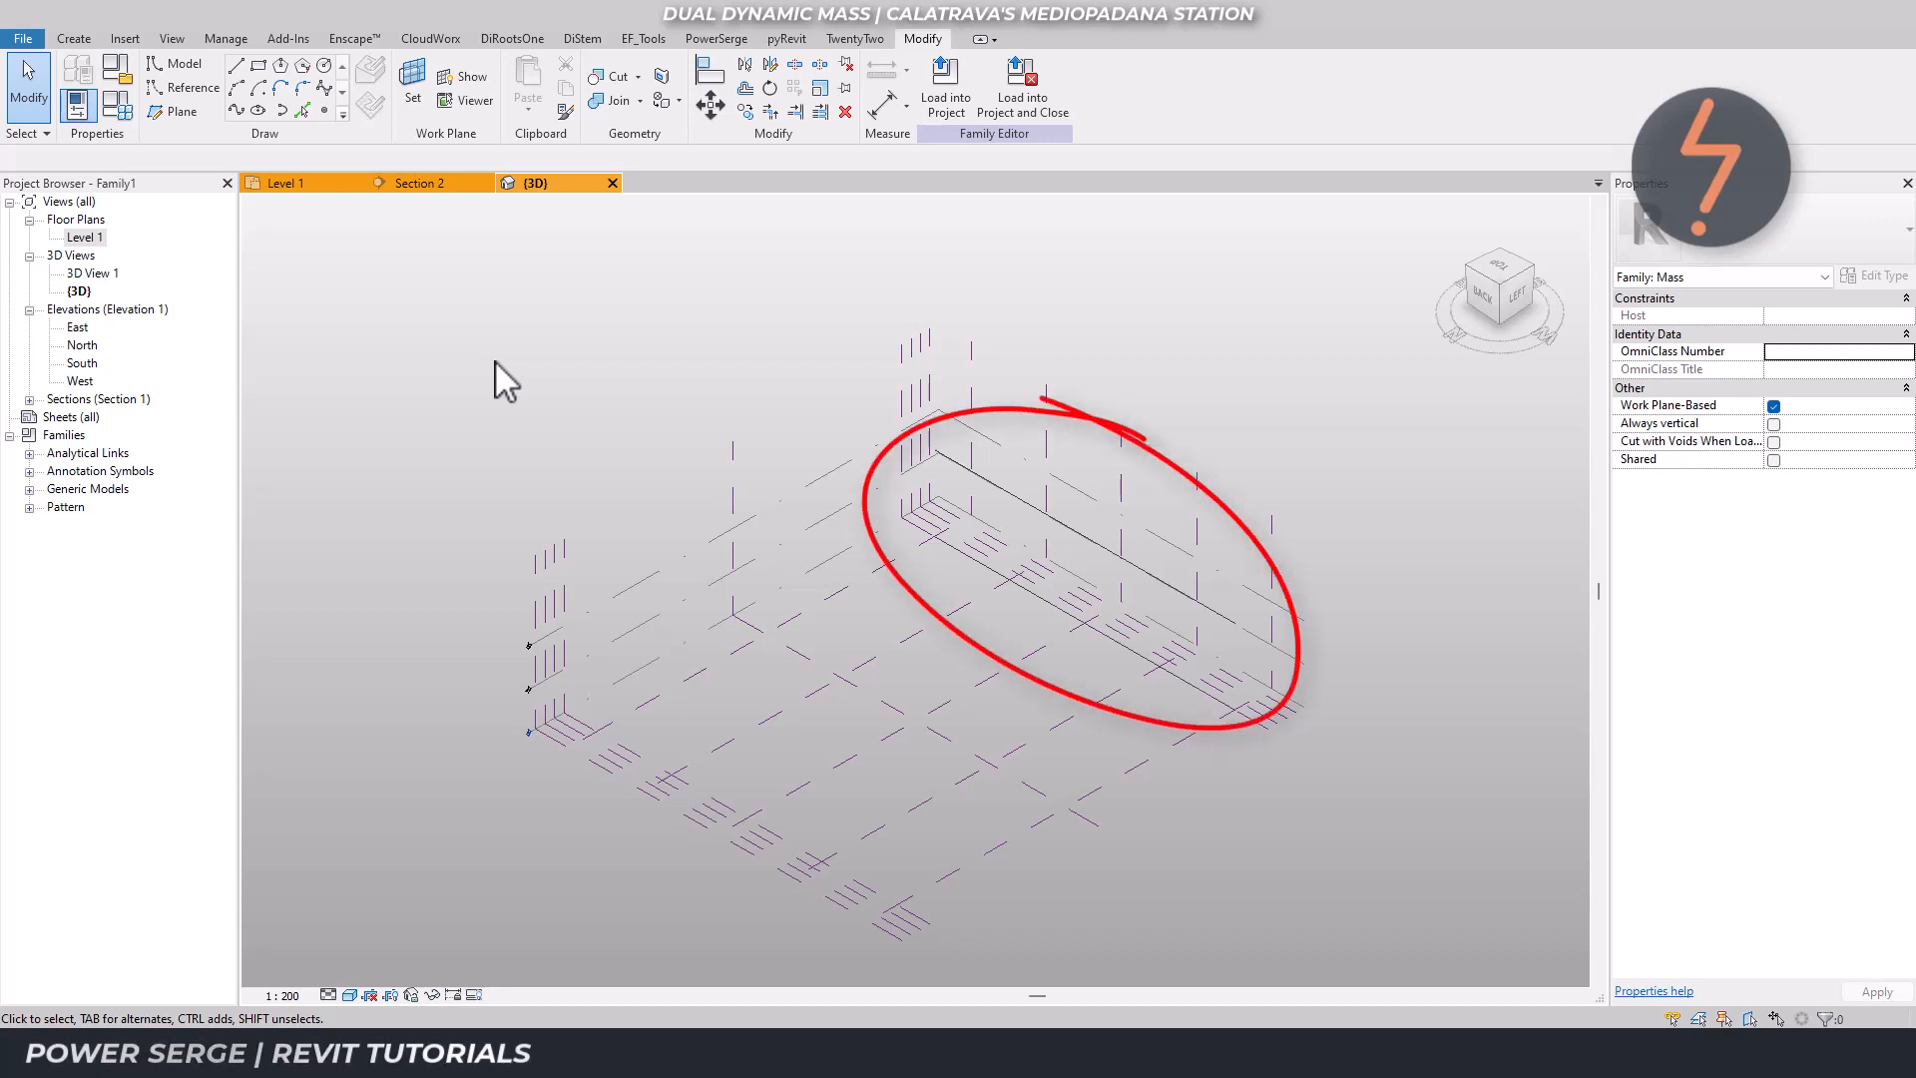
left_click(1509, 261)
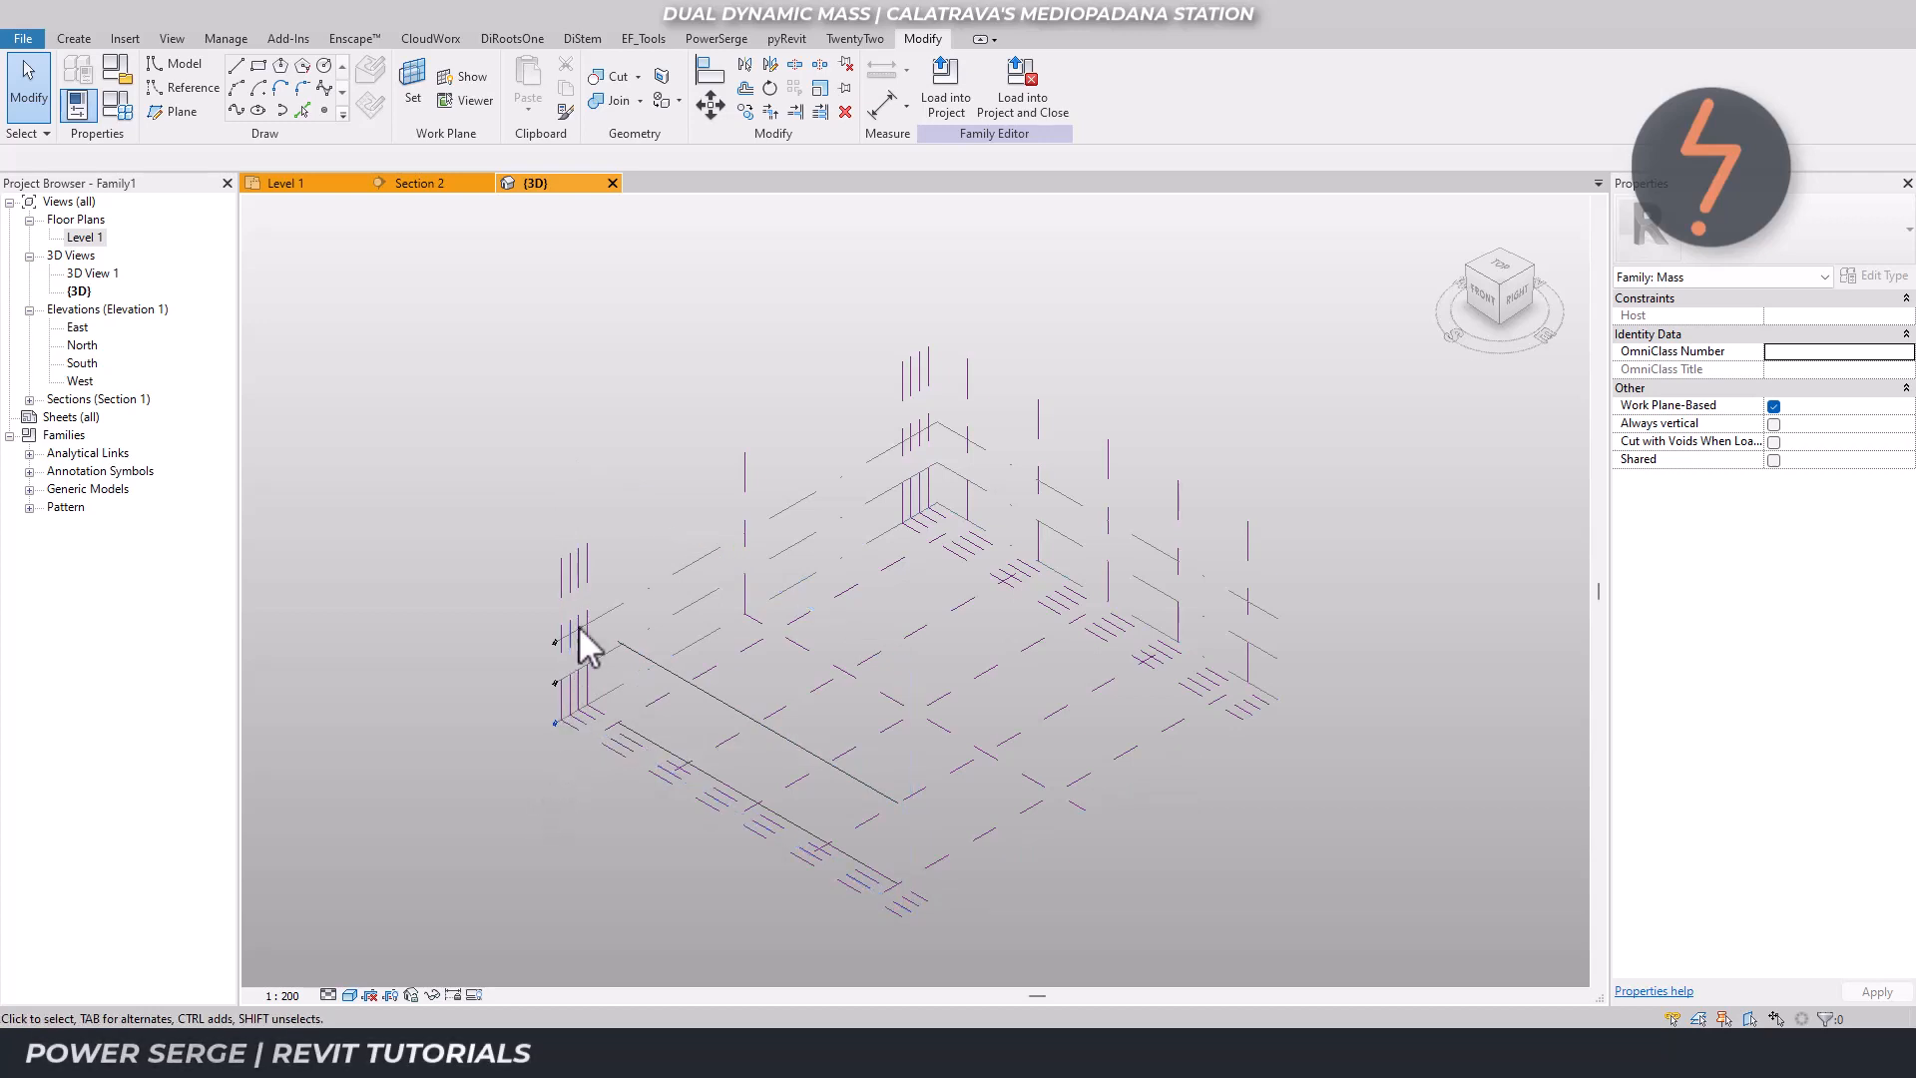
left_click(597, 555)
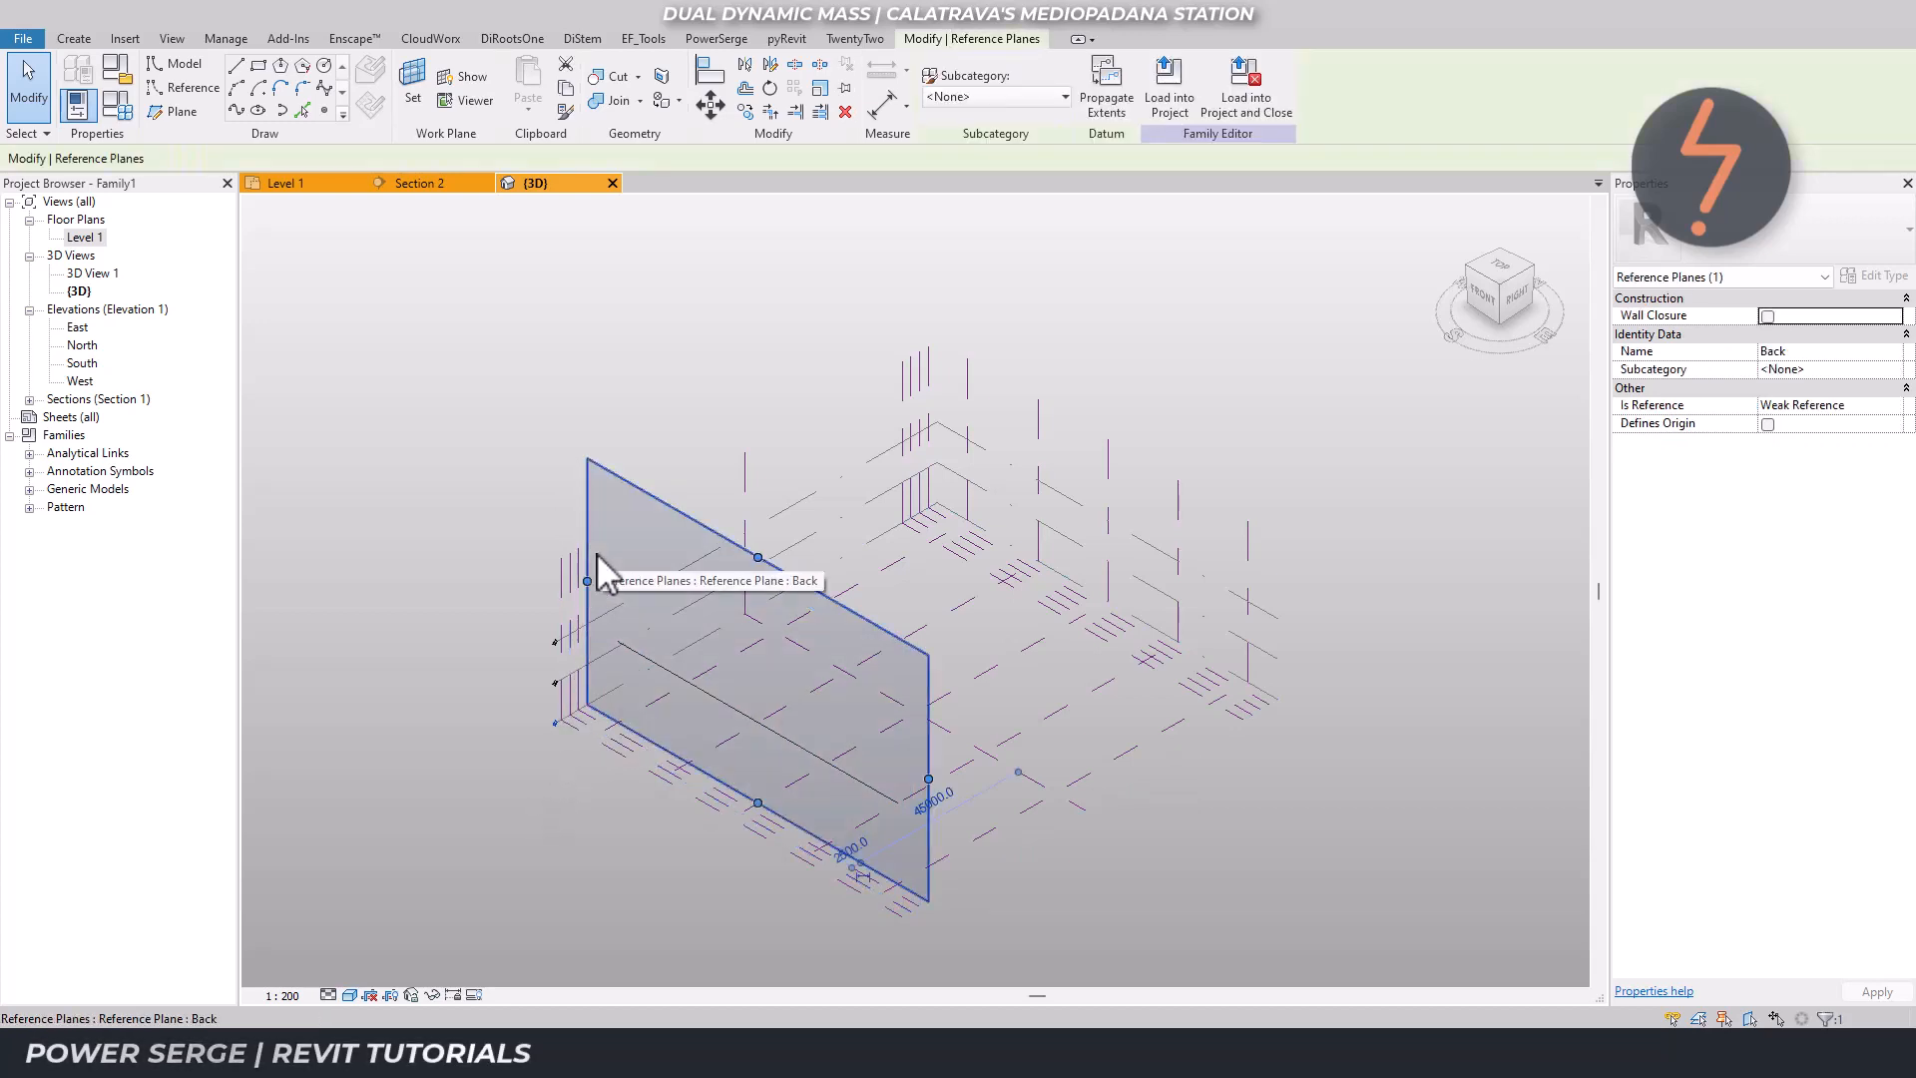
key("h")
key("h")
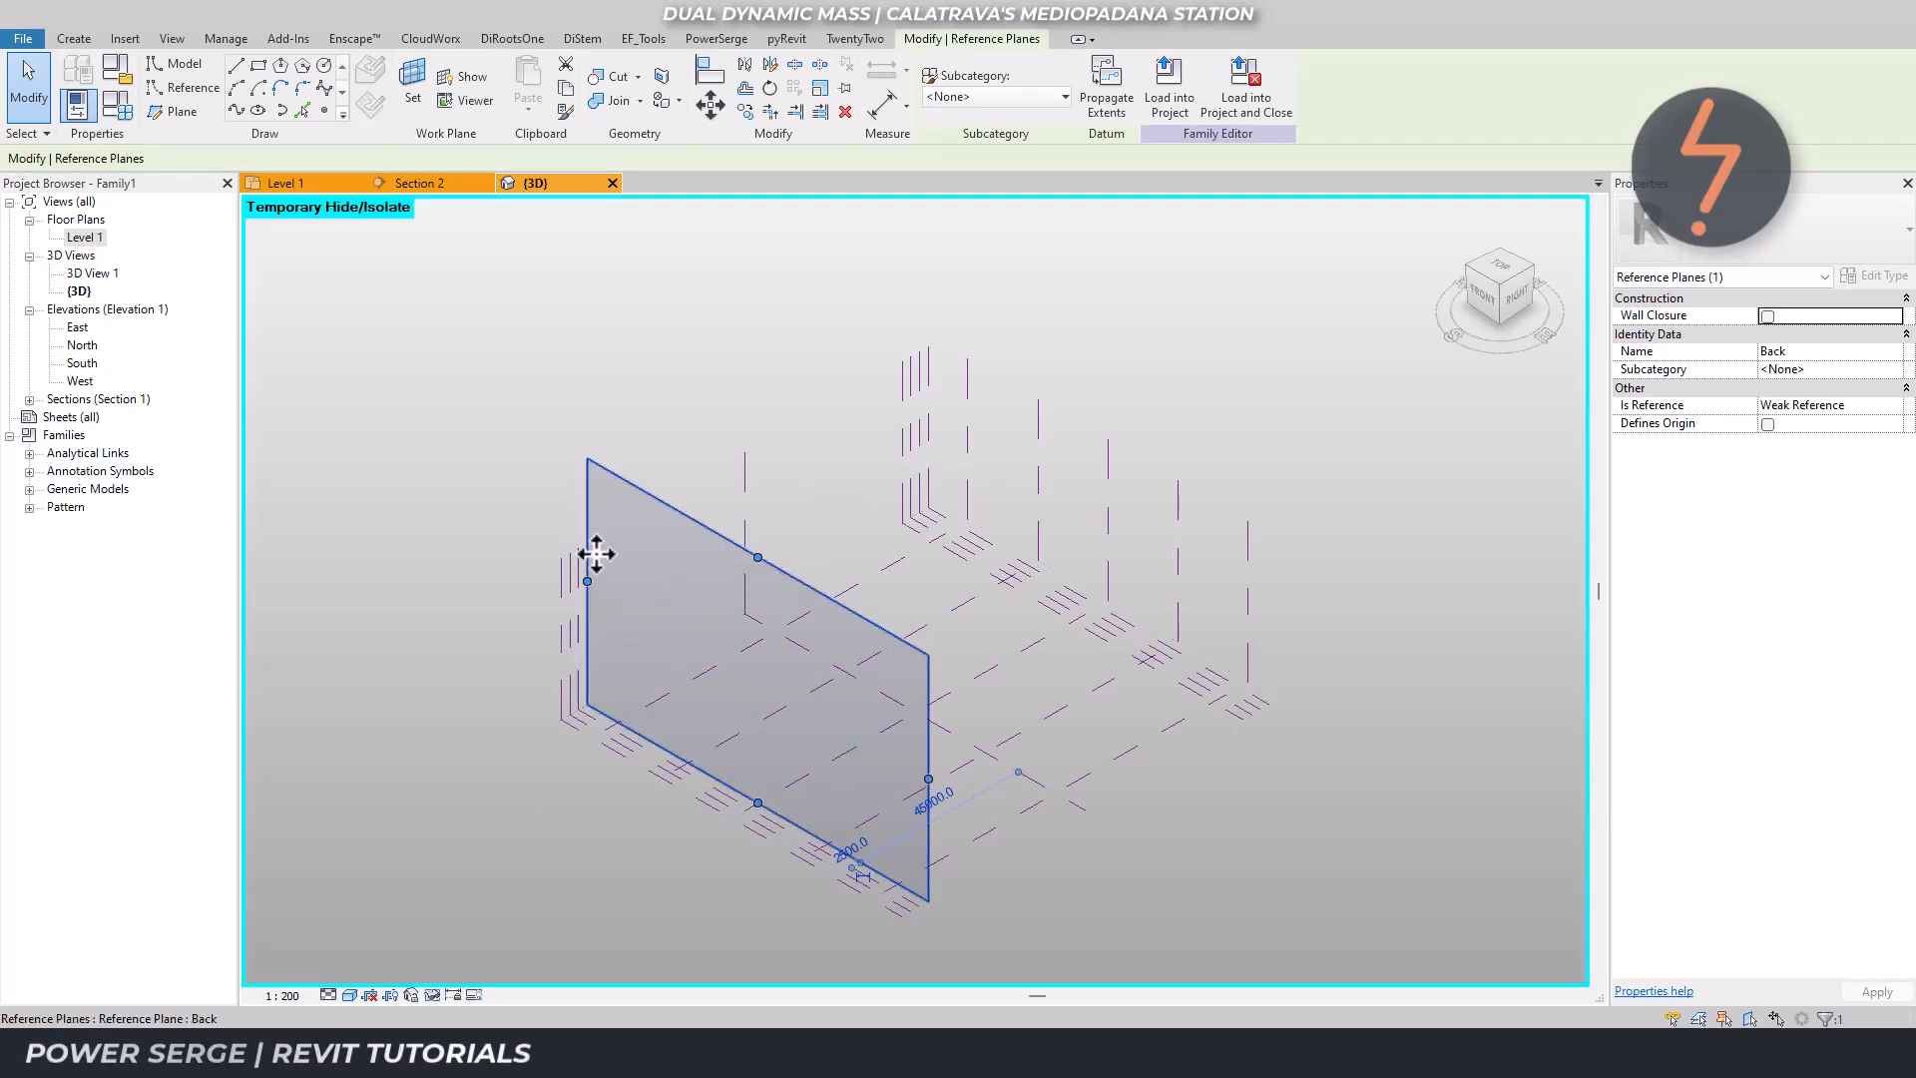
Pin all the isolated reference planes with selection of pinned elements disabled, and reset the temporary isolation.
left_click_drag(433, 284, 1329, 926)
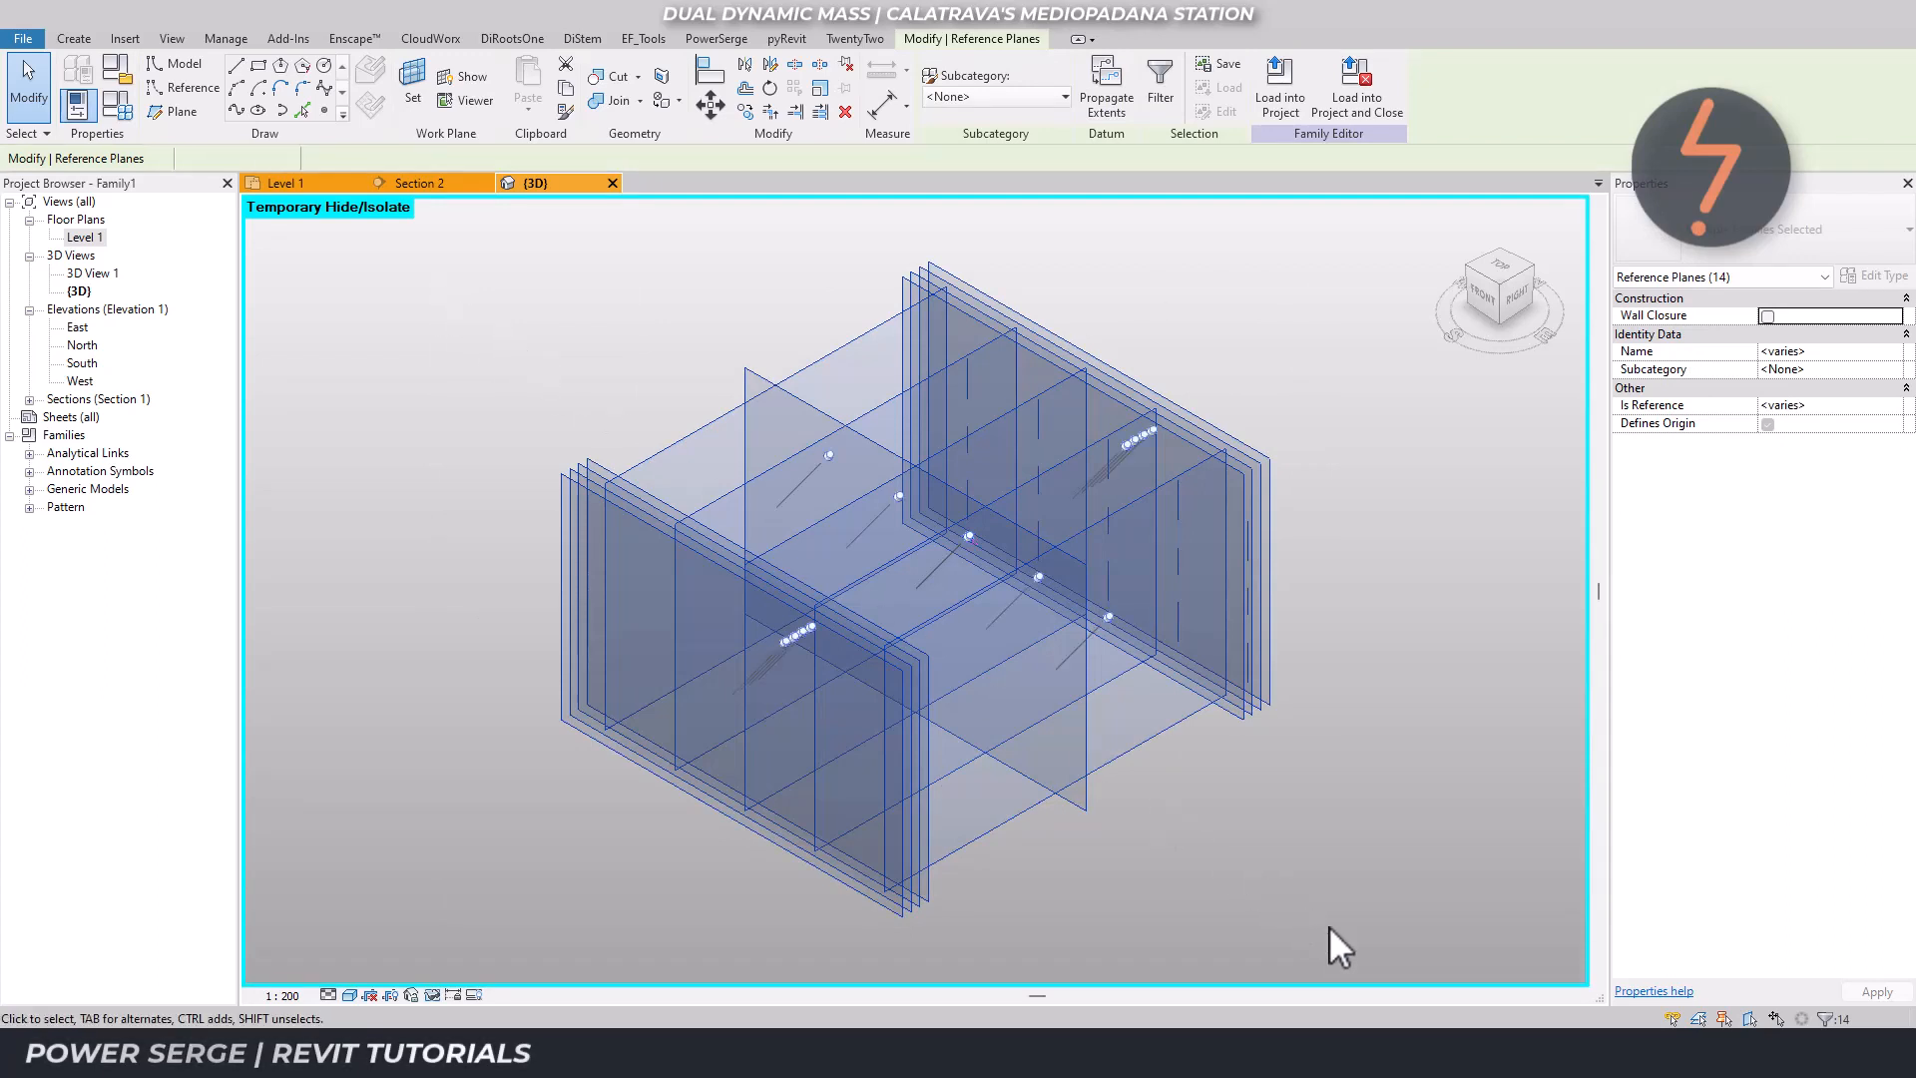
key("h")
key("h")
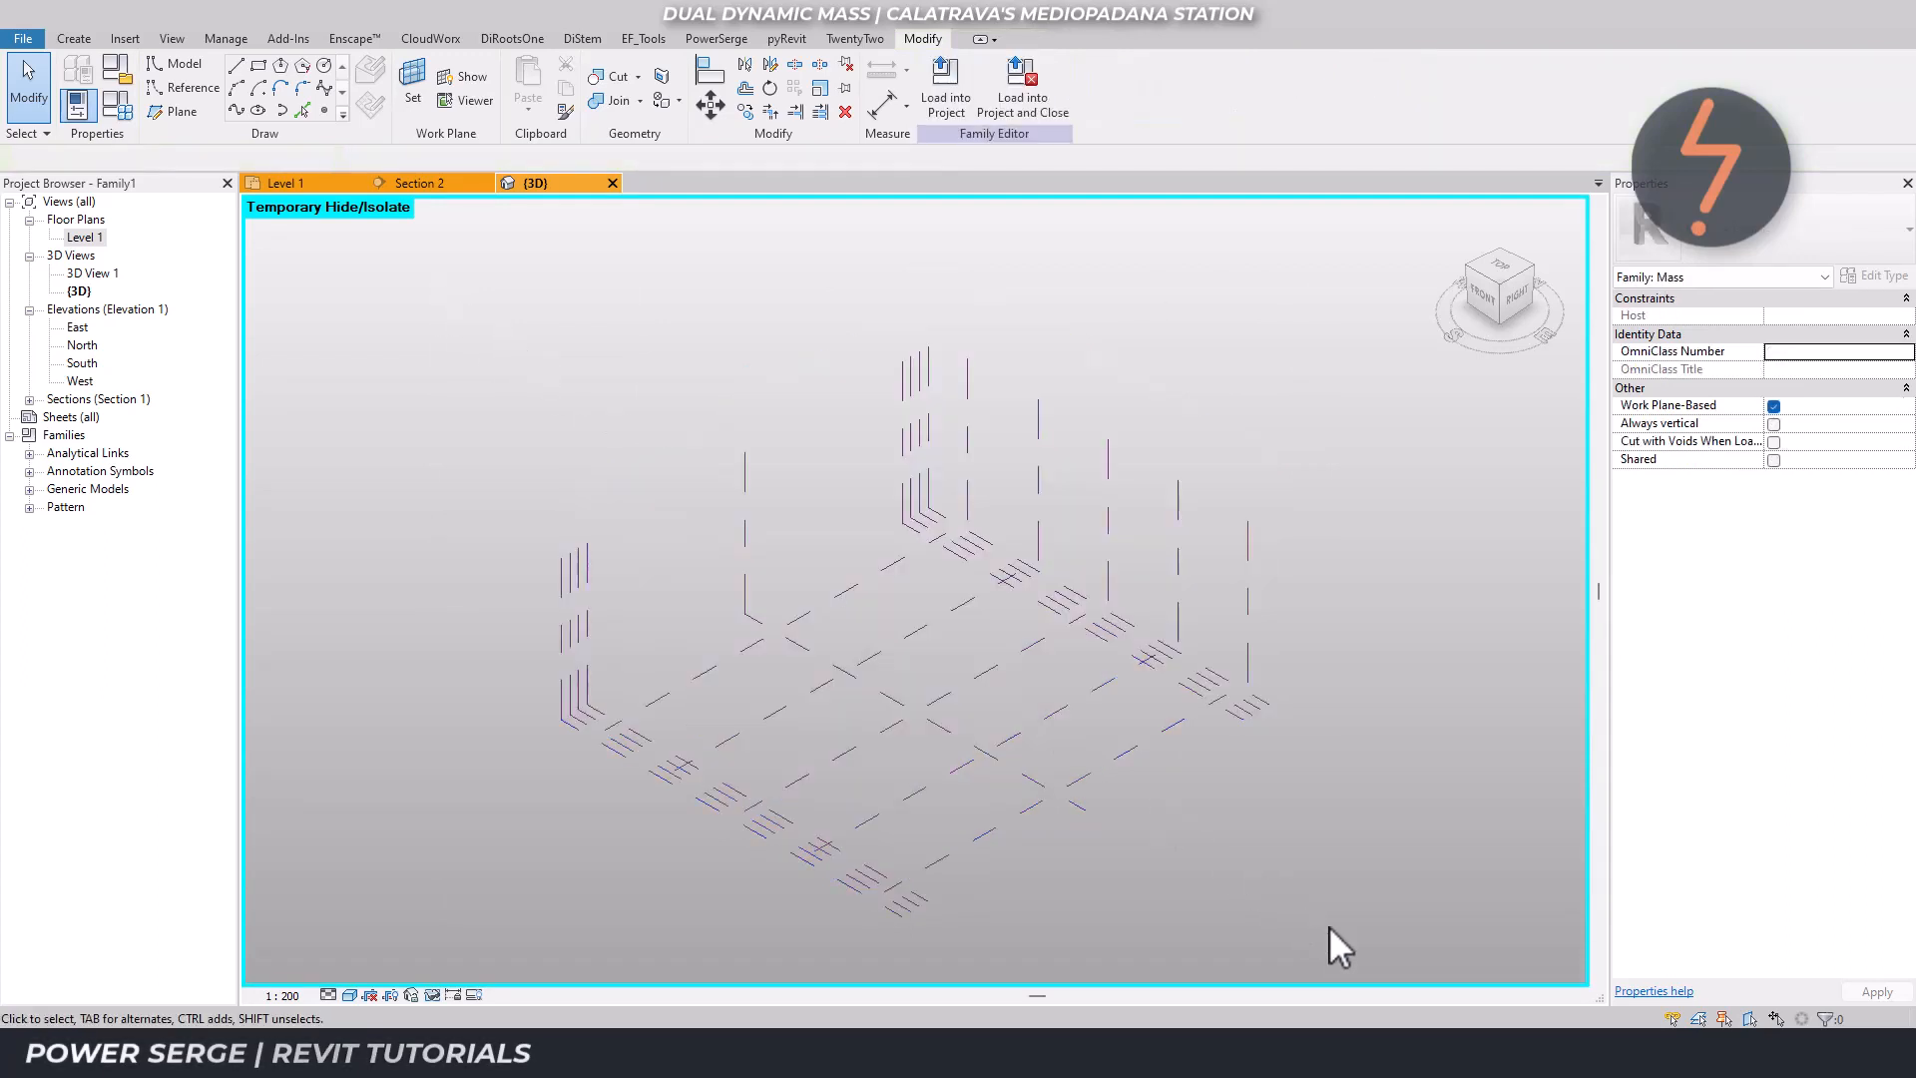
left_click(1725, 1018)
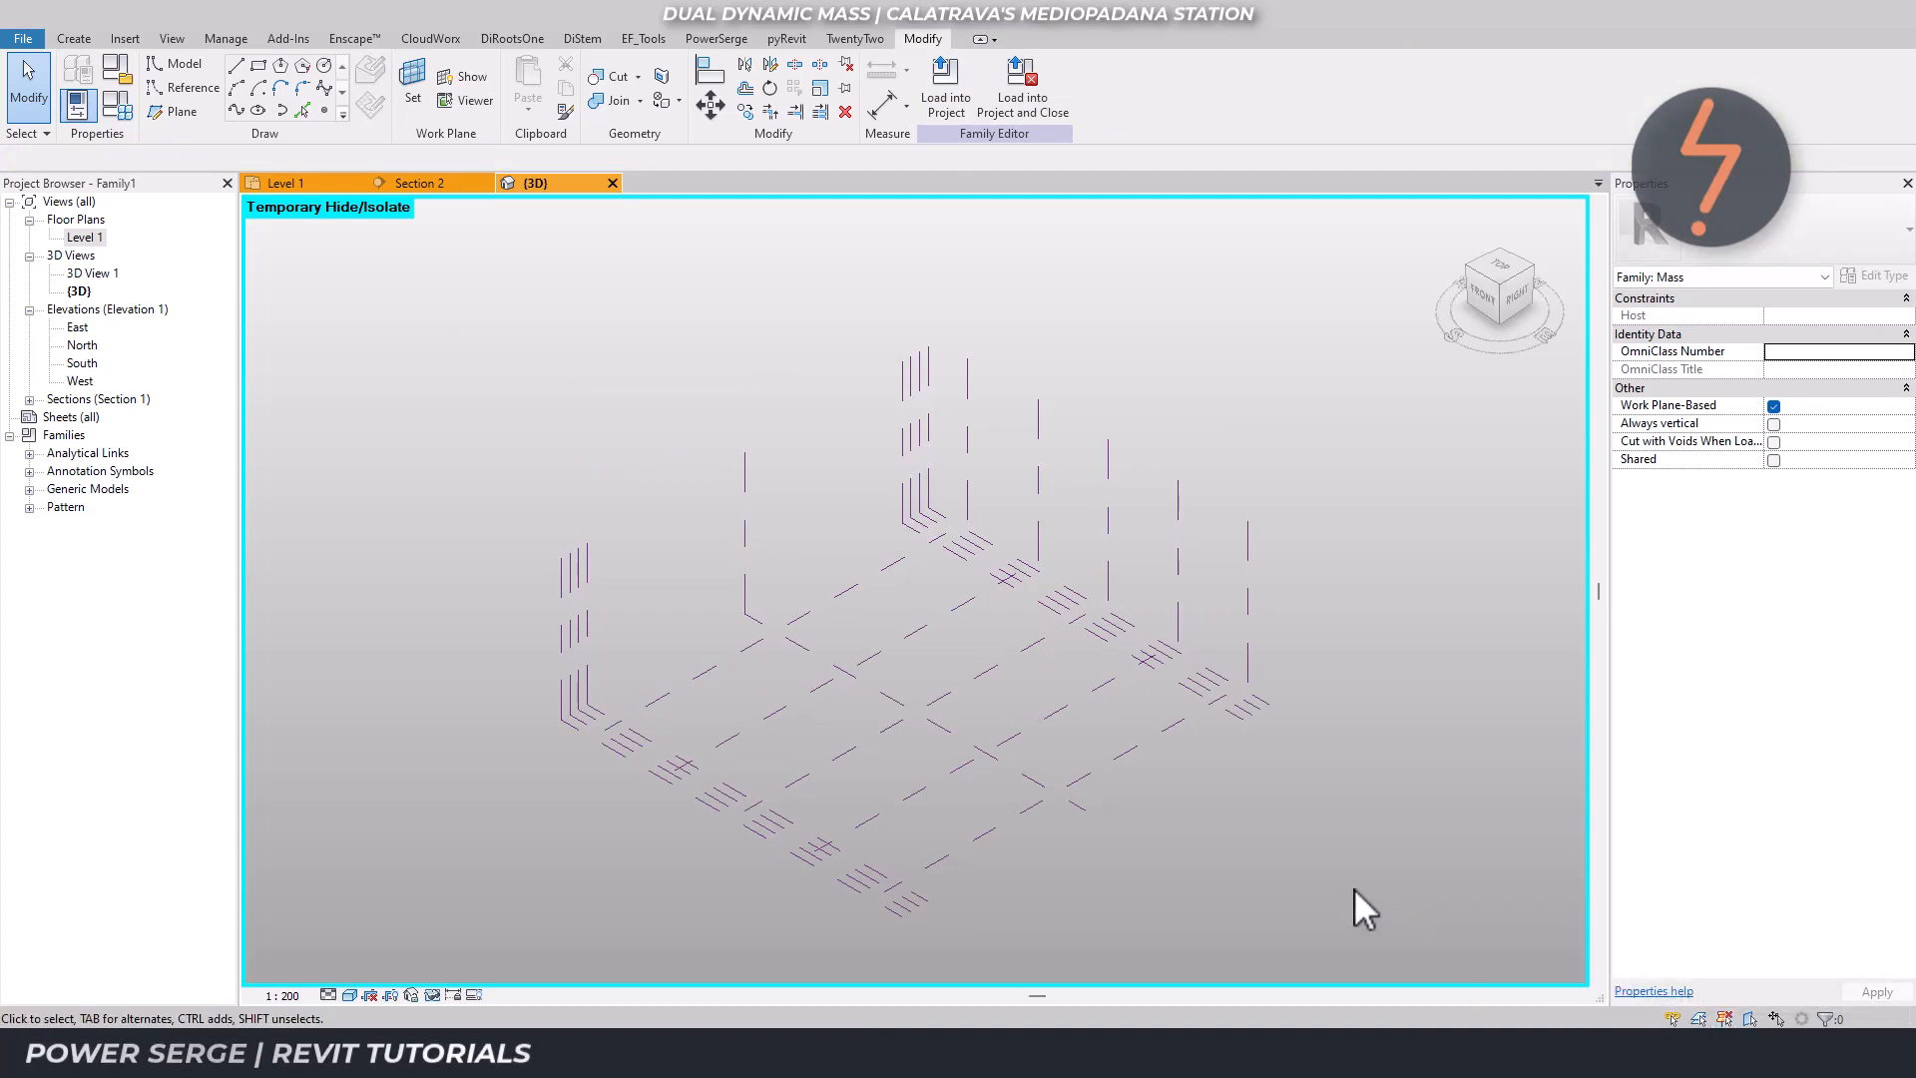
key("h")
key("r")
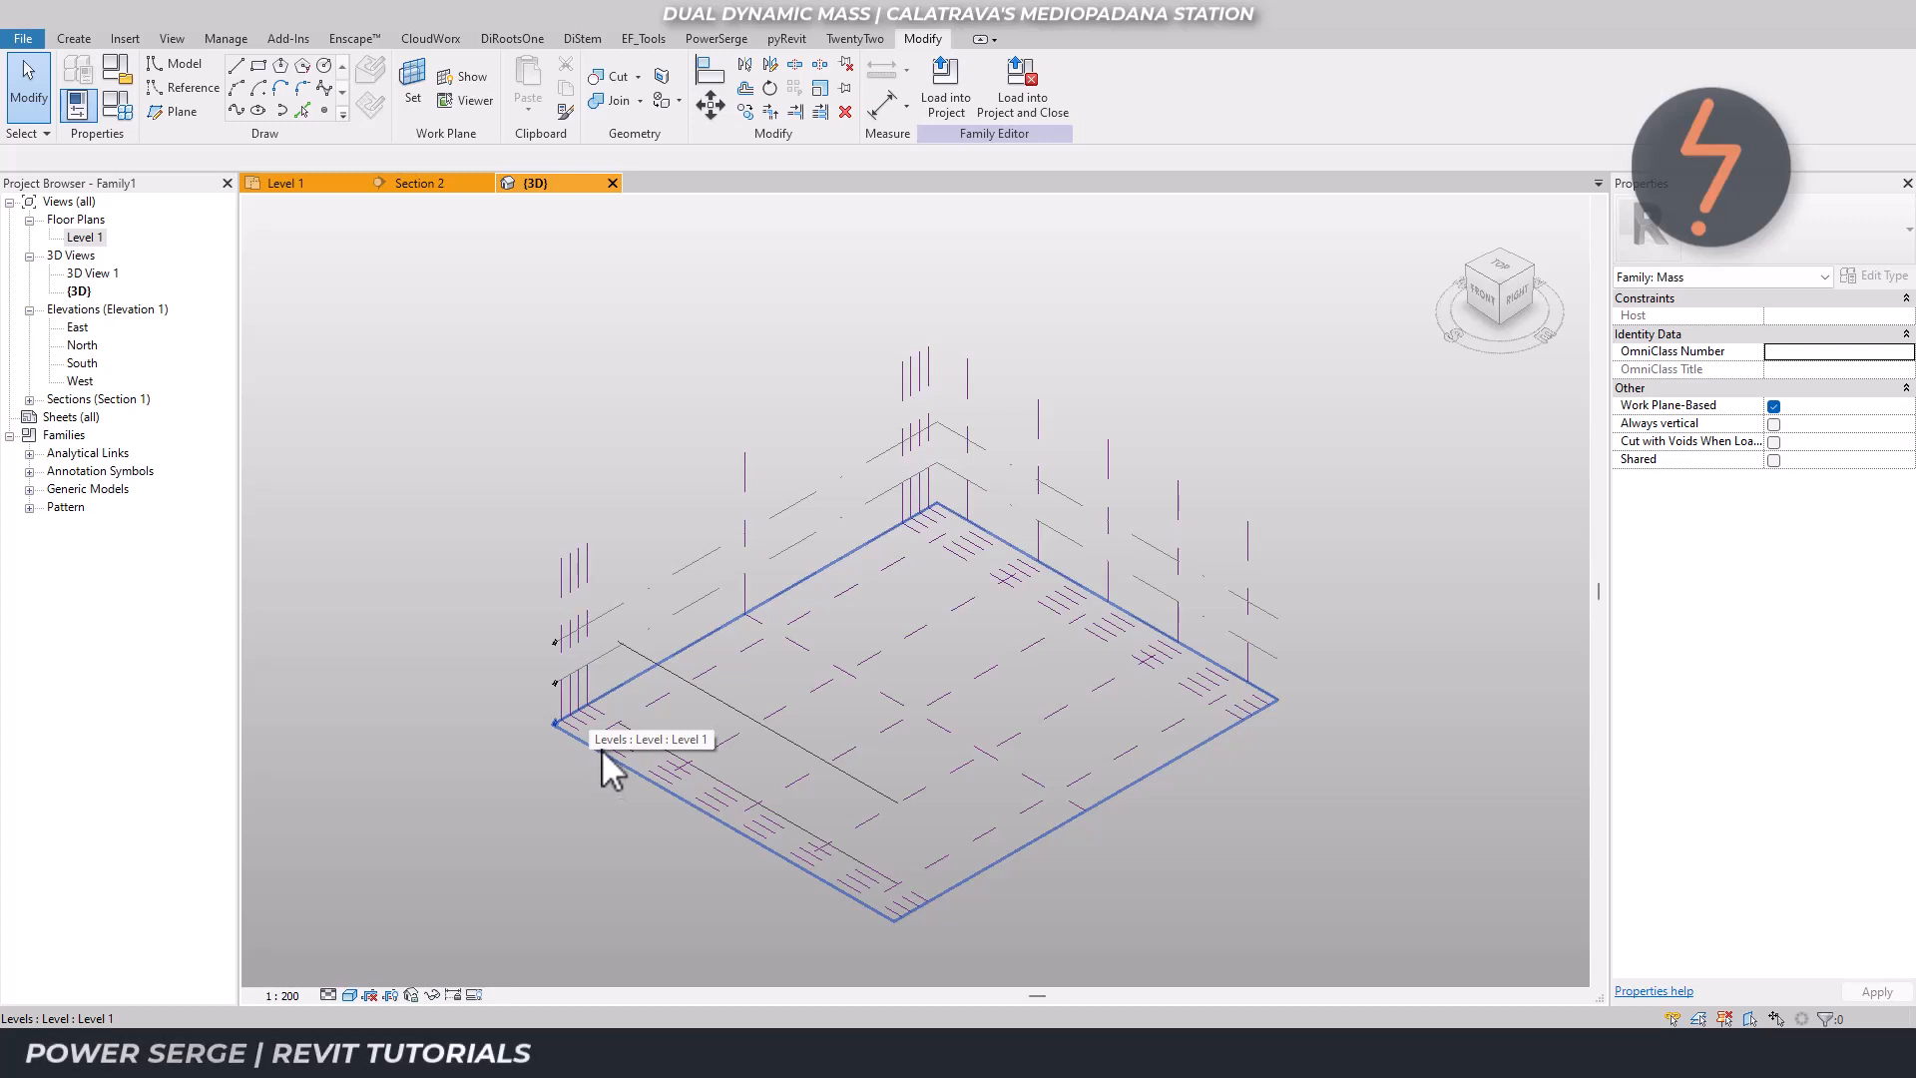
Pin Level 1 in the 3D view.
left_click(591, 716)
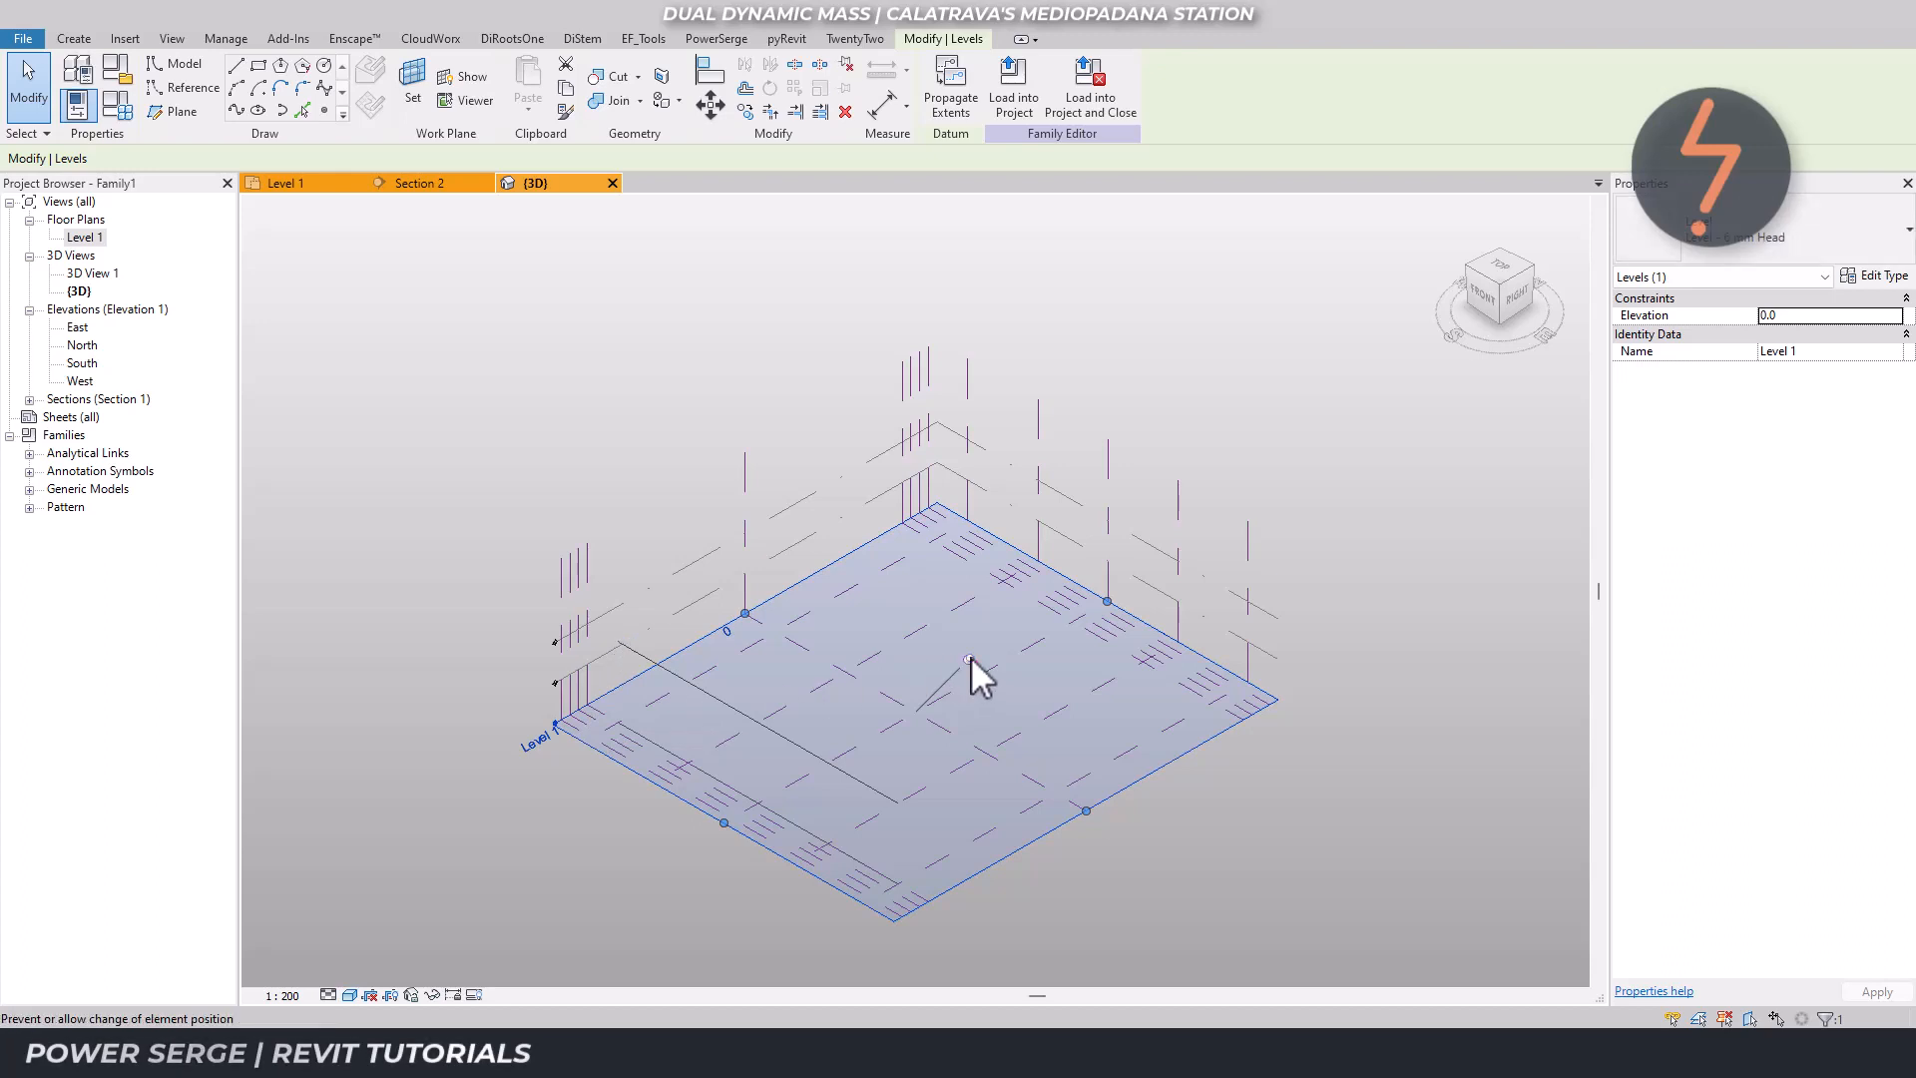
left_click(972, 657)
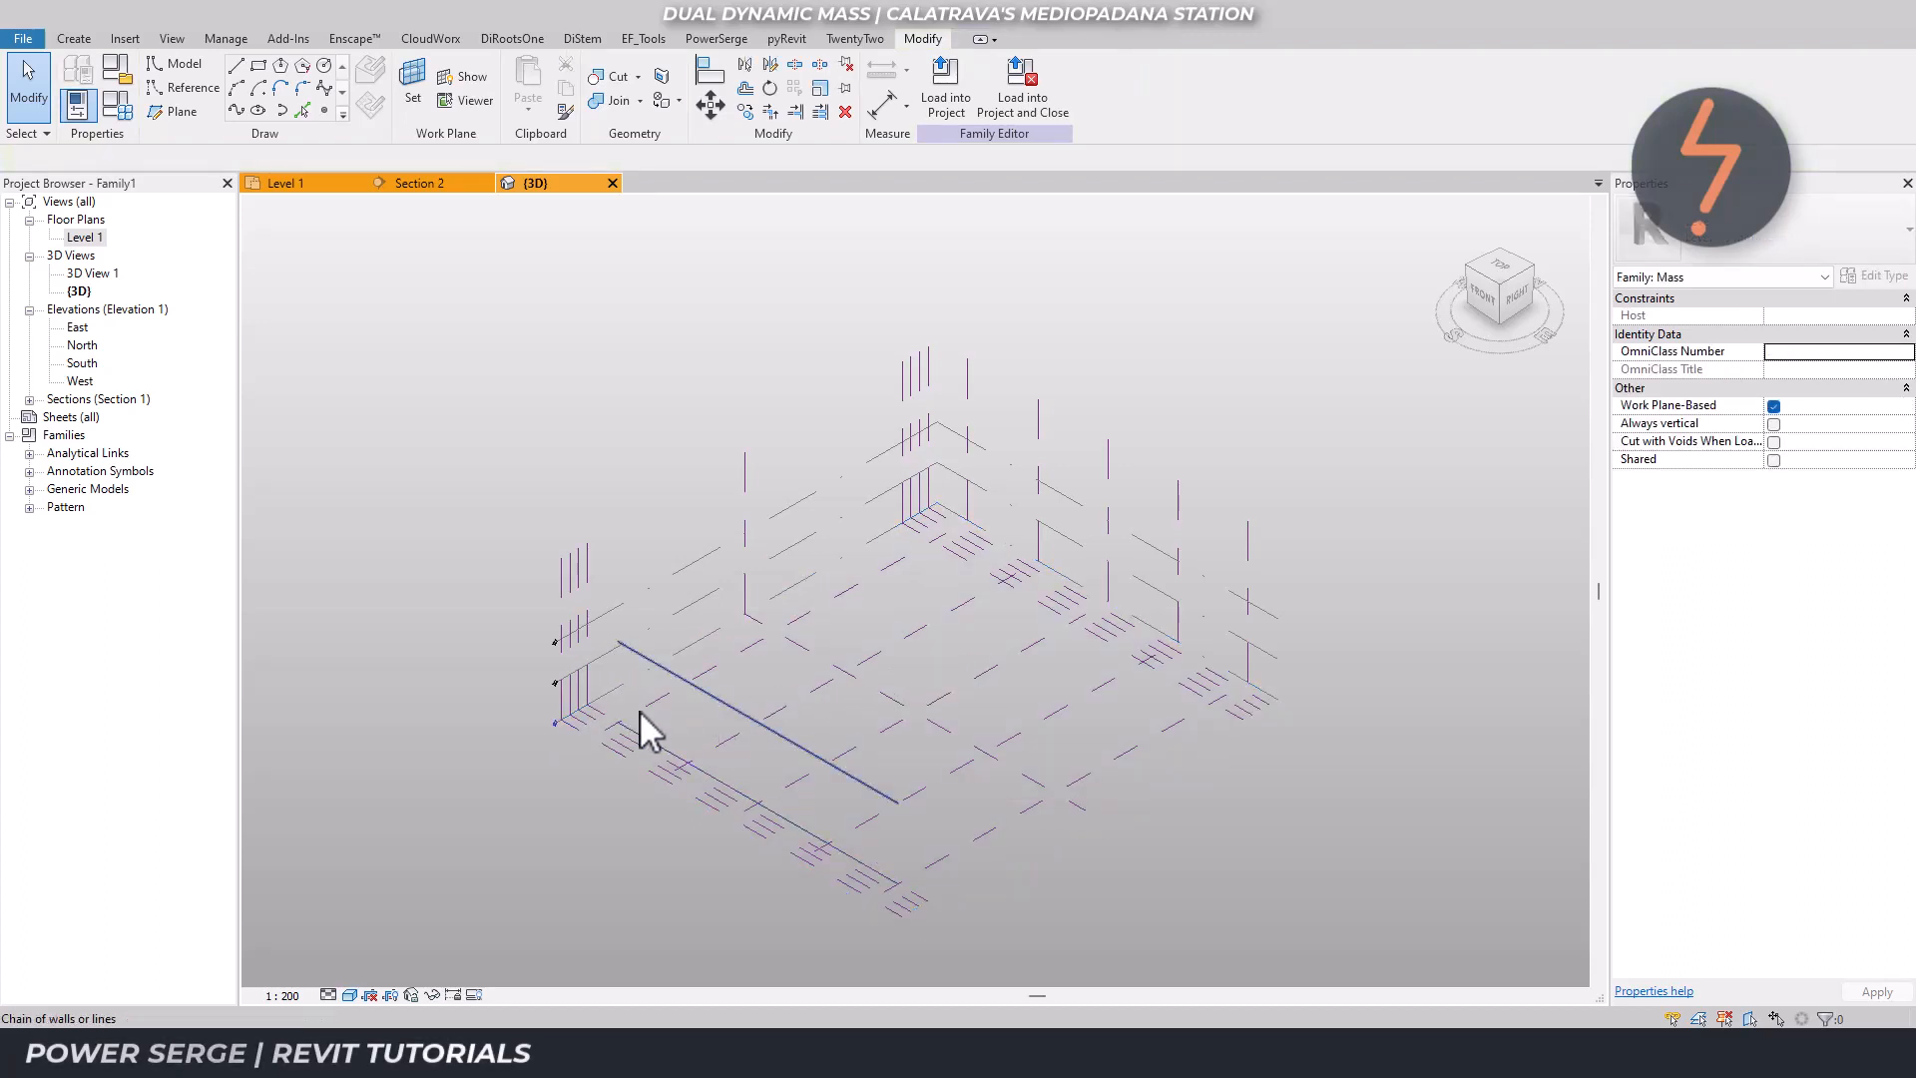
Create a flat surface form between the first-segment model lines on the Top level and Level 1, choosing the planar option.
key("Tab")
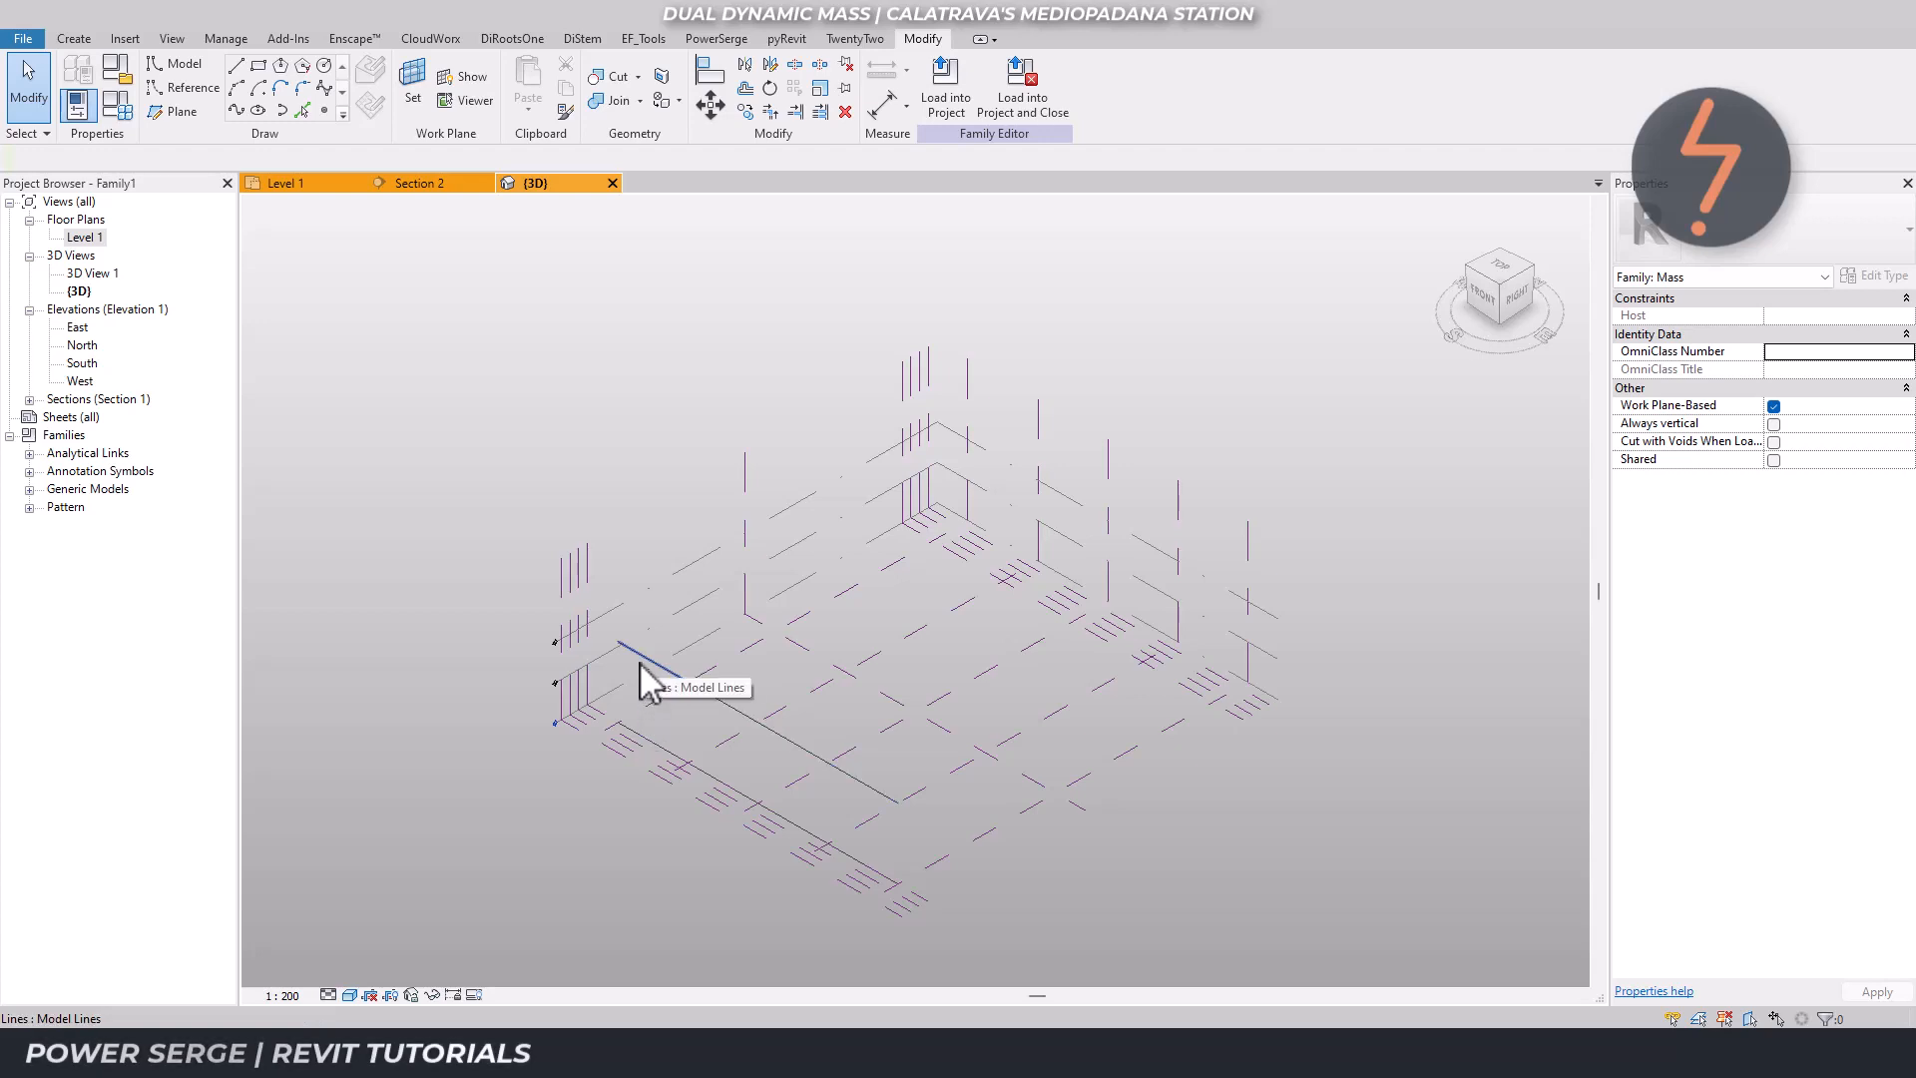
left_click(641, 662)
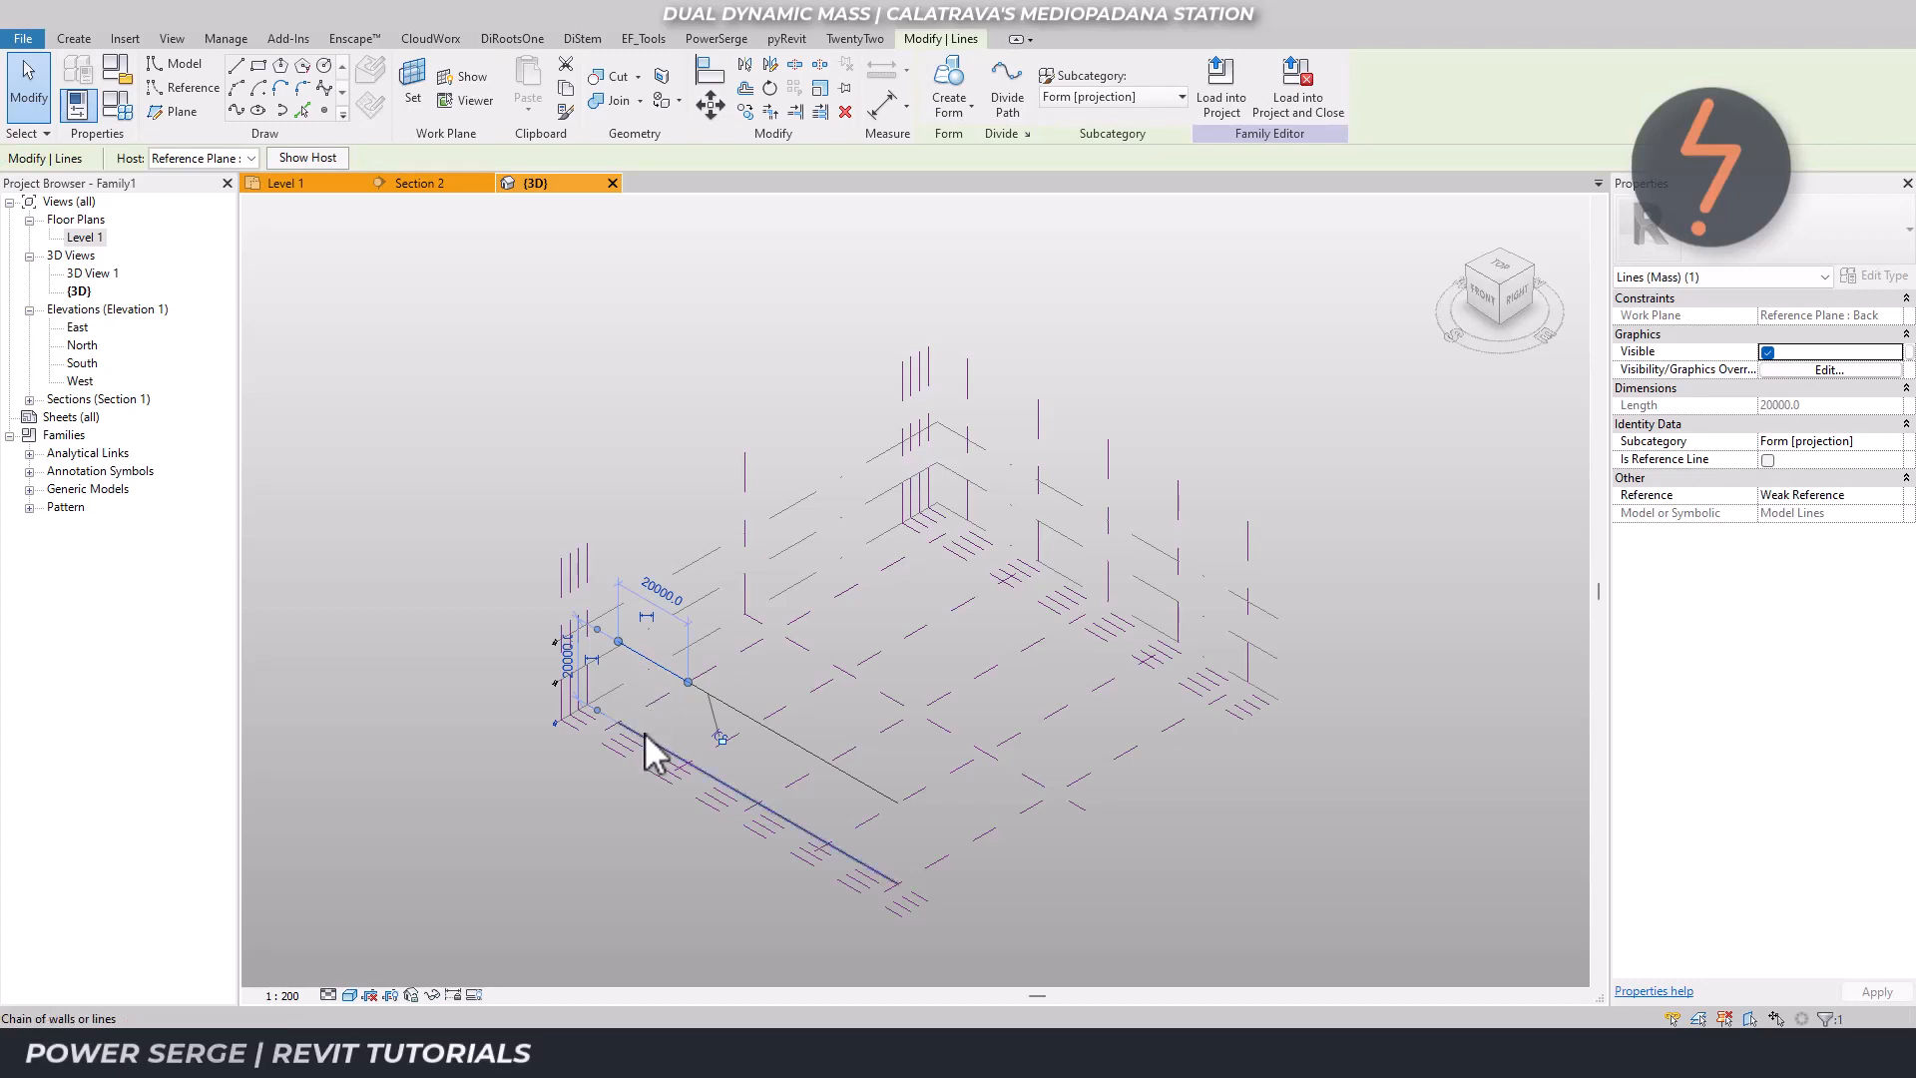
key("Tab")
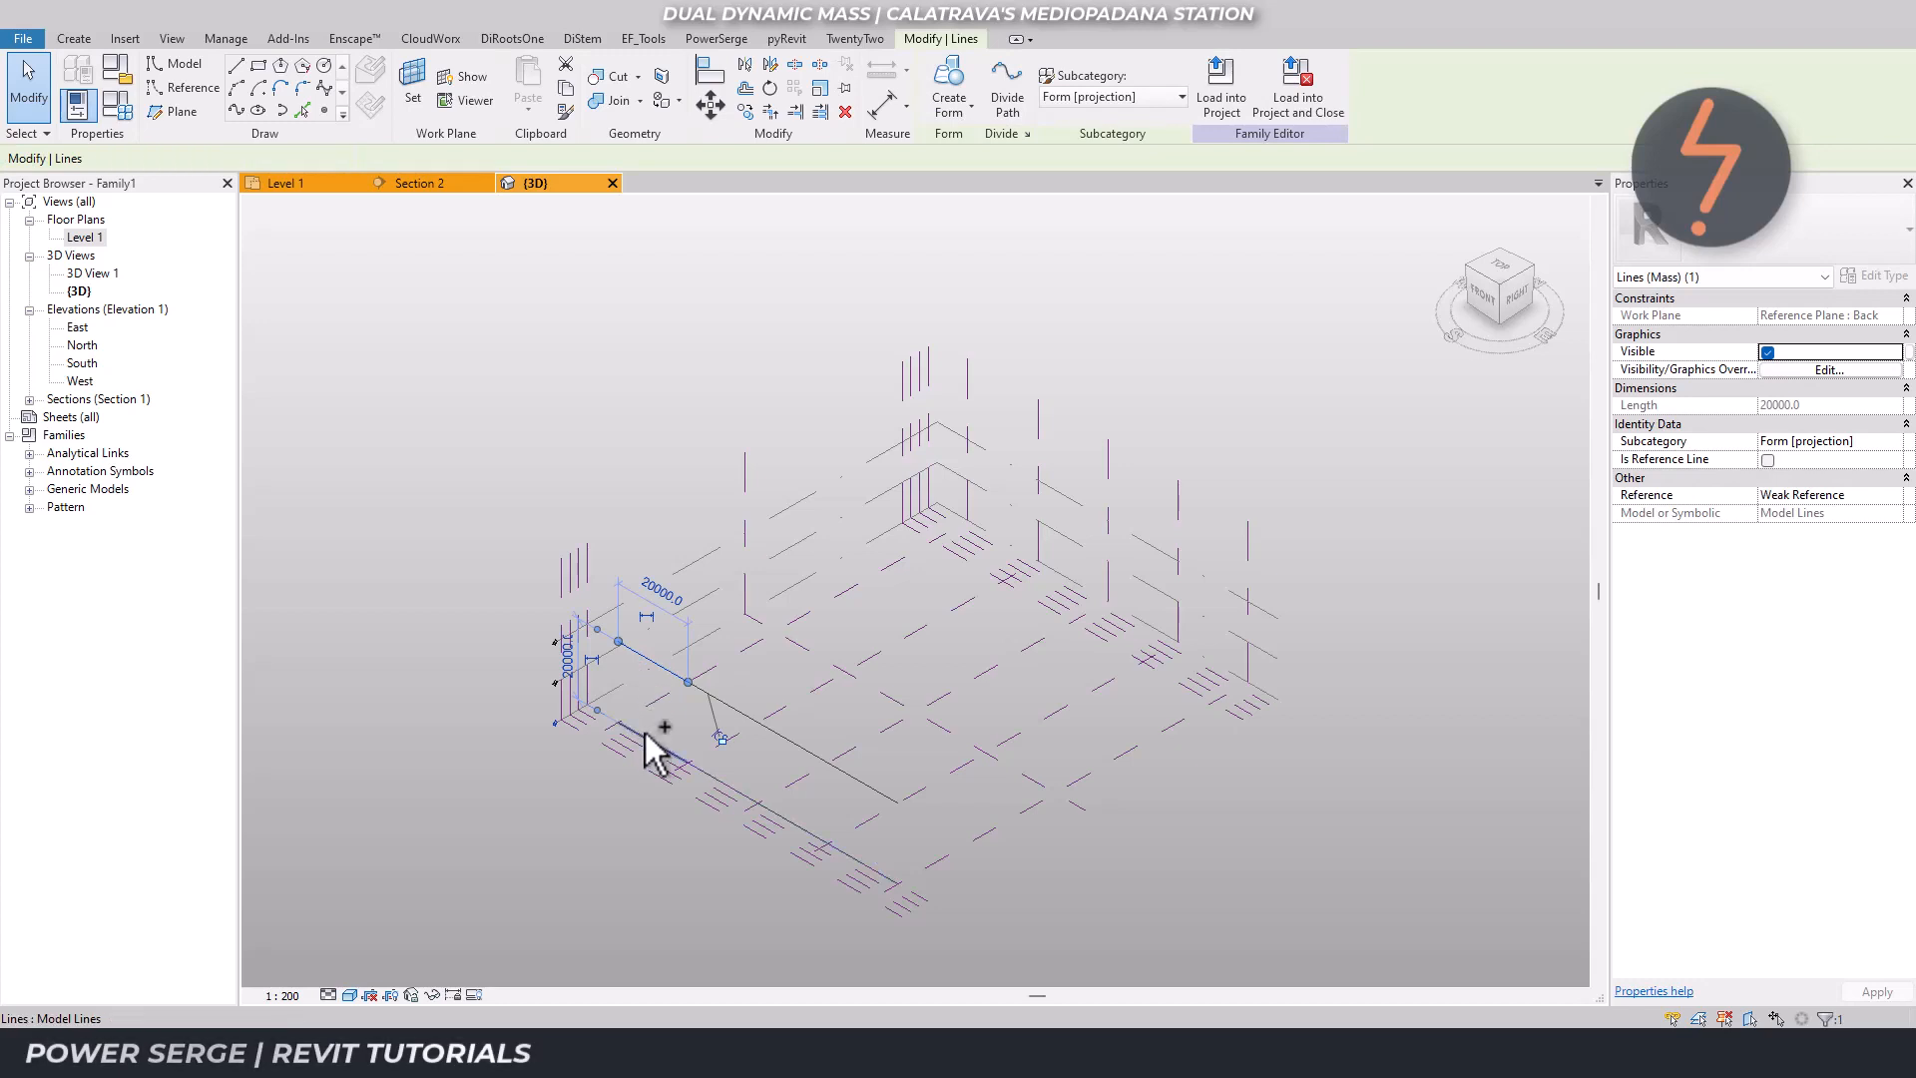
left_click(647, 747, "ctrl")
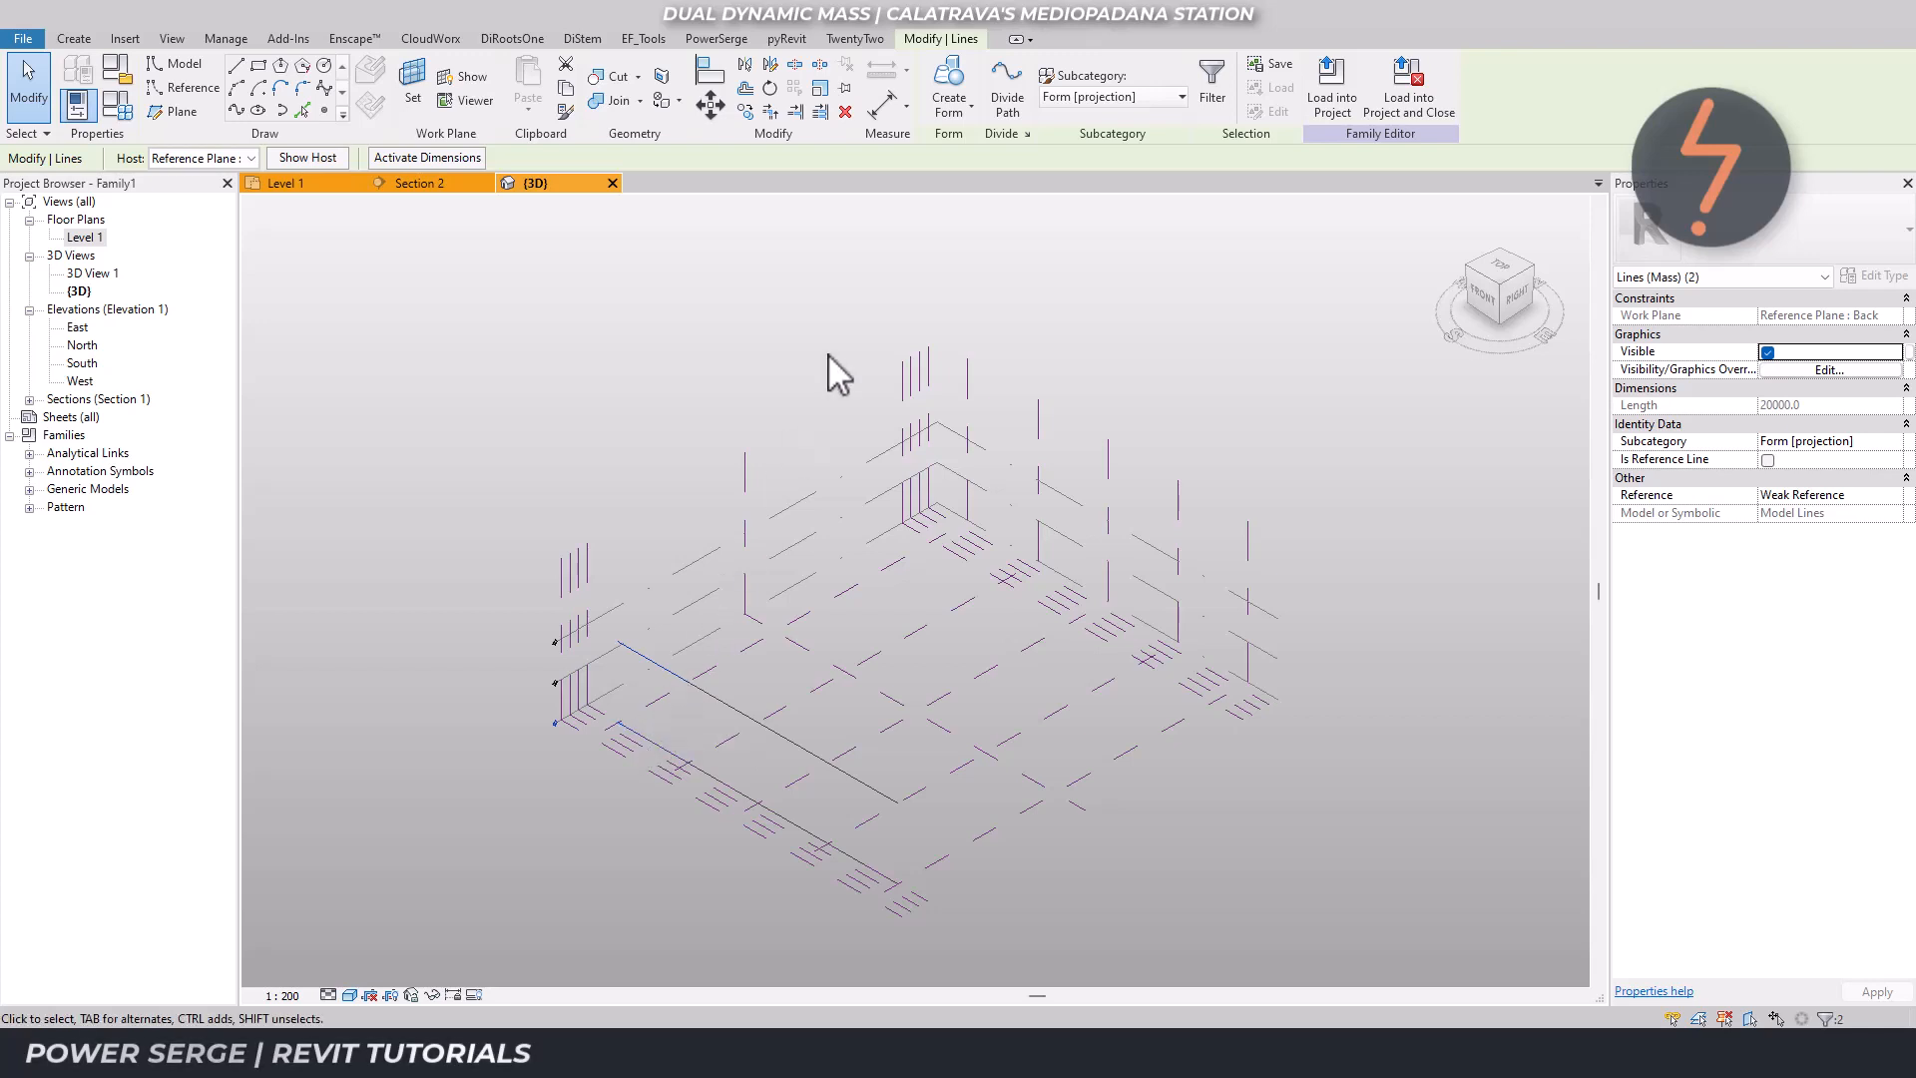
left_click(953, 112)
left_click(951, 150)
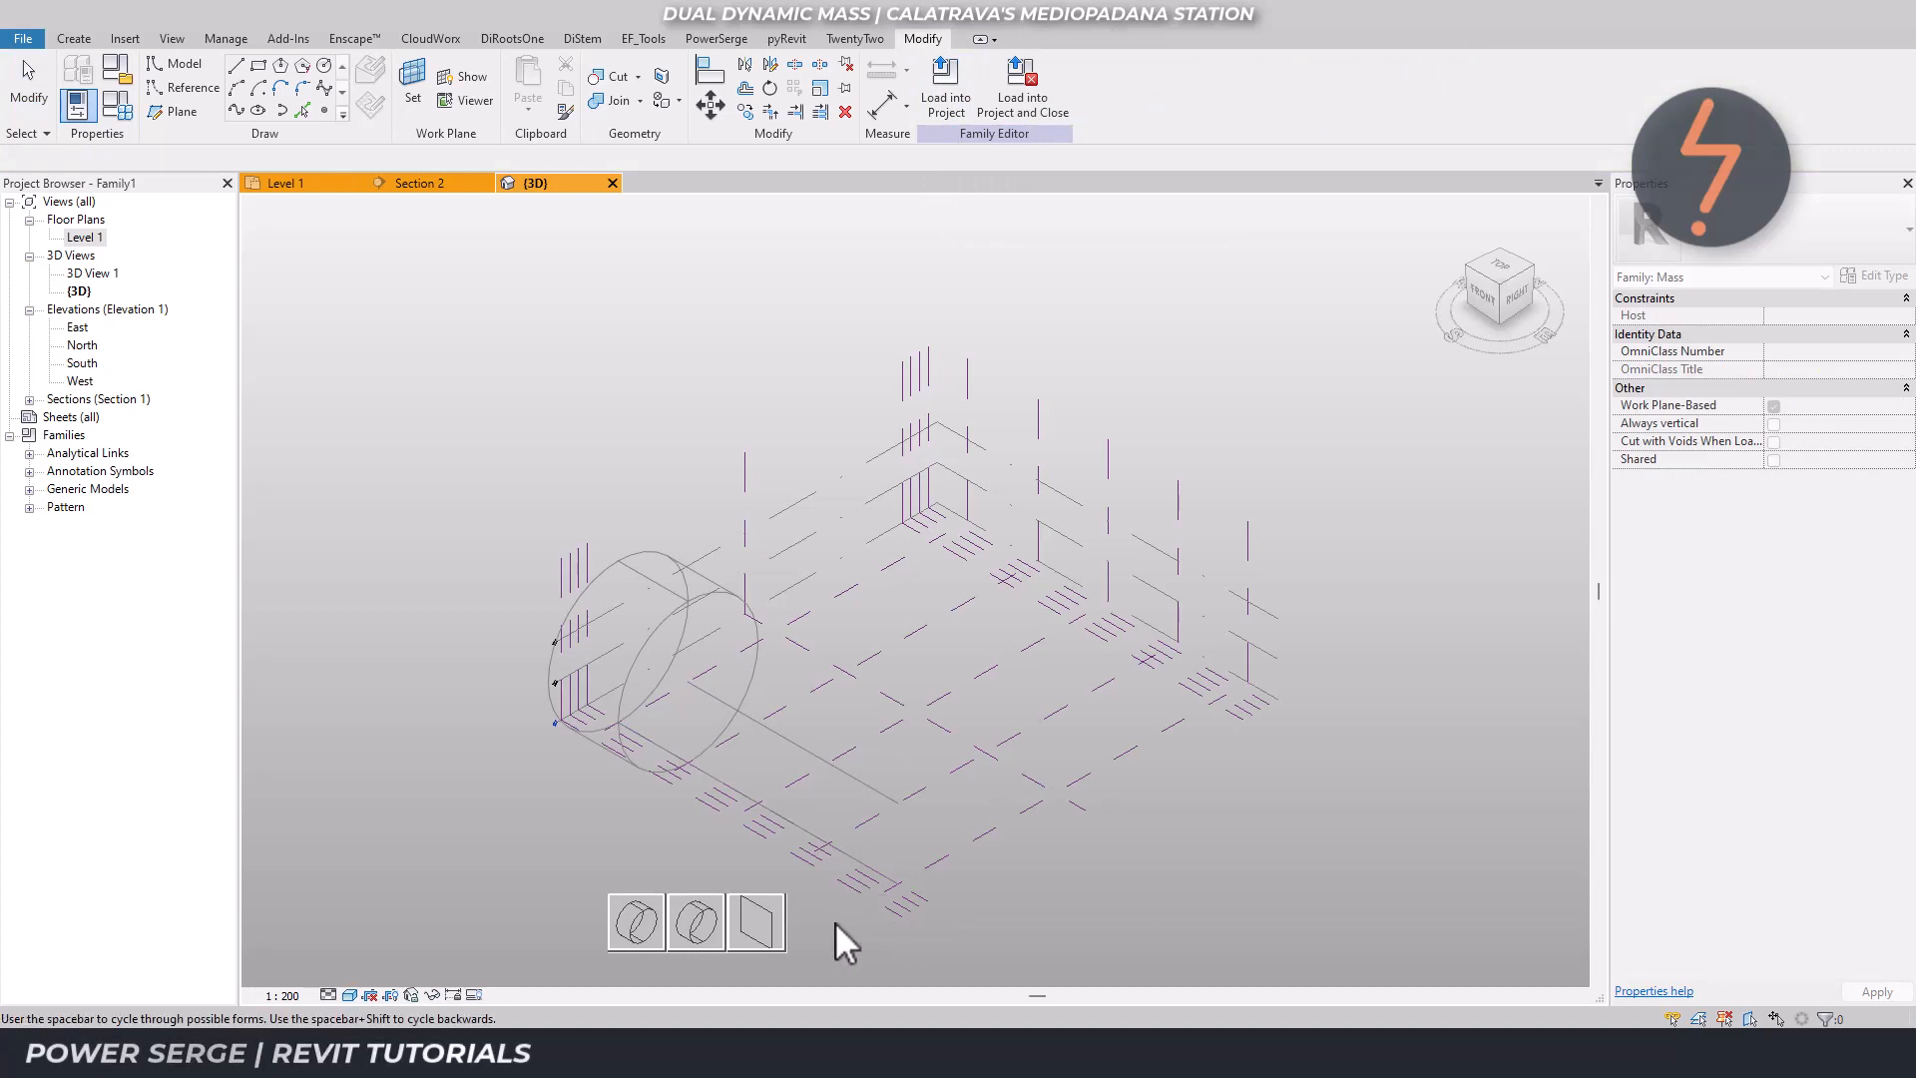
left_click(764, 923)
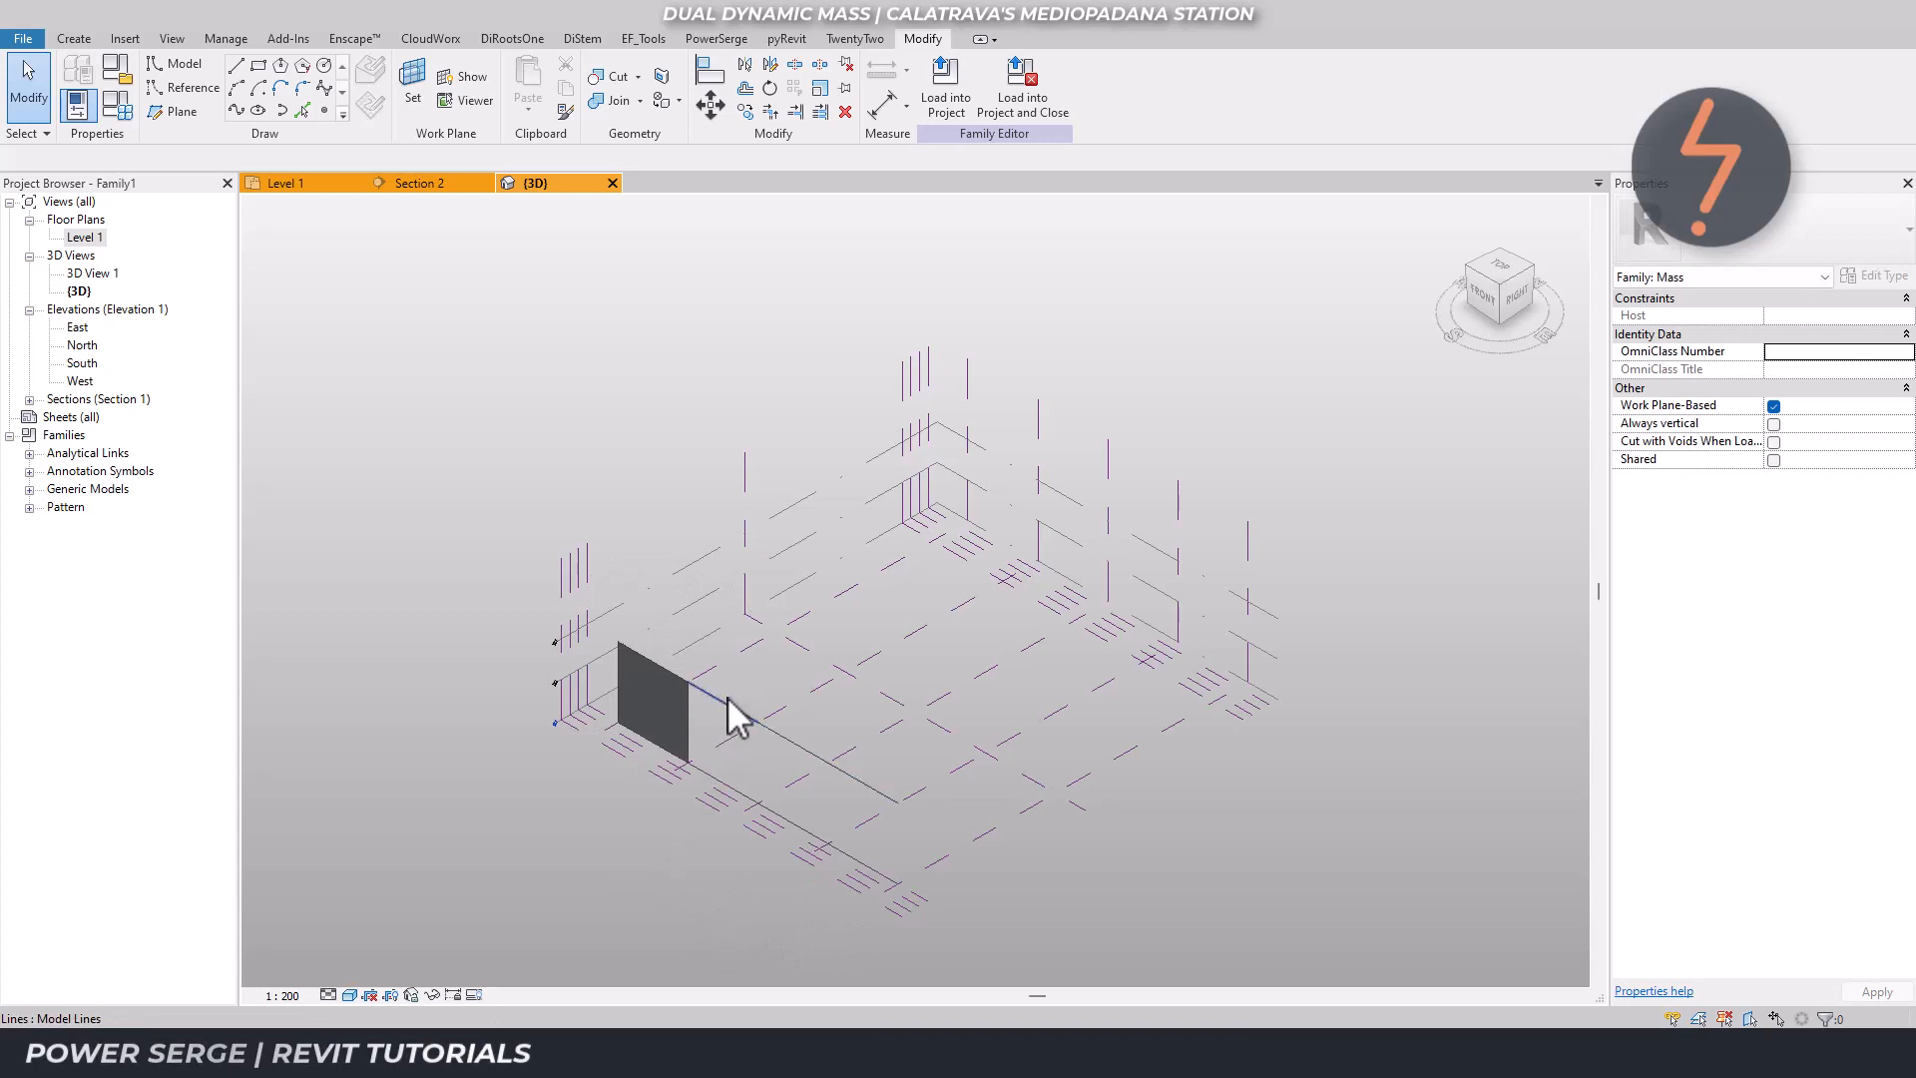
Create a planar surface form between the second-segment model lines on the Top level and Level 1.
left_click(711, 776)
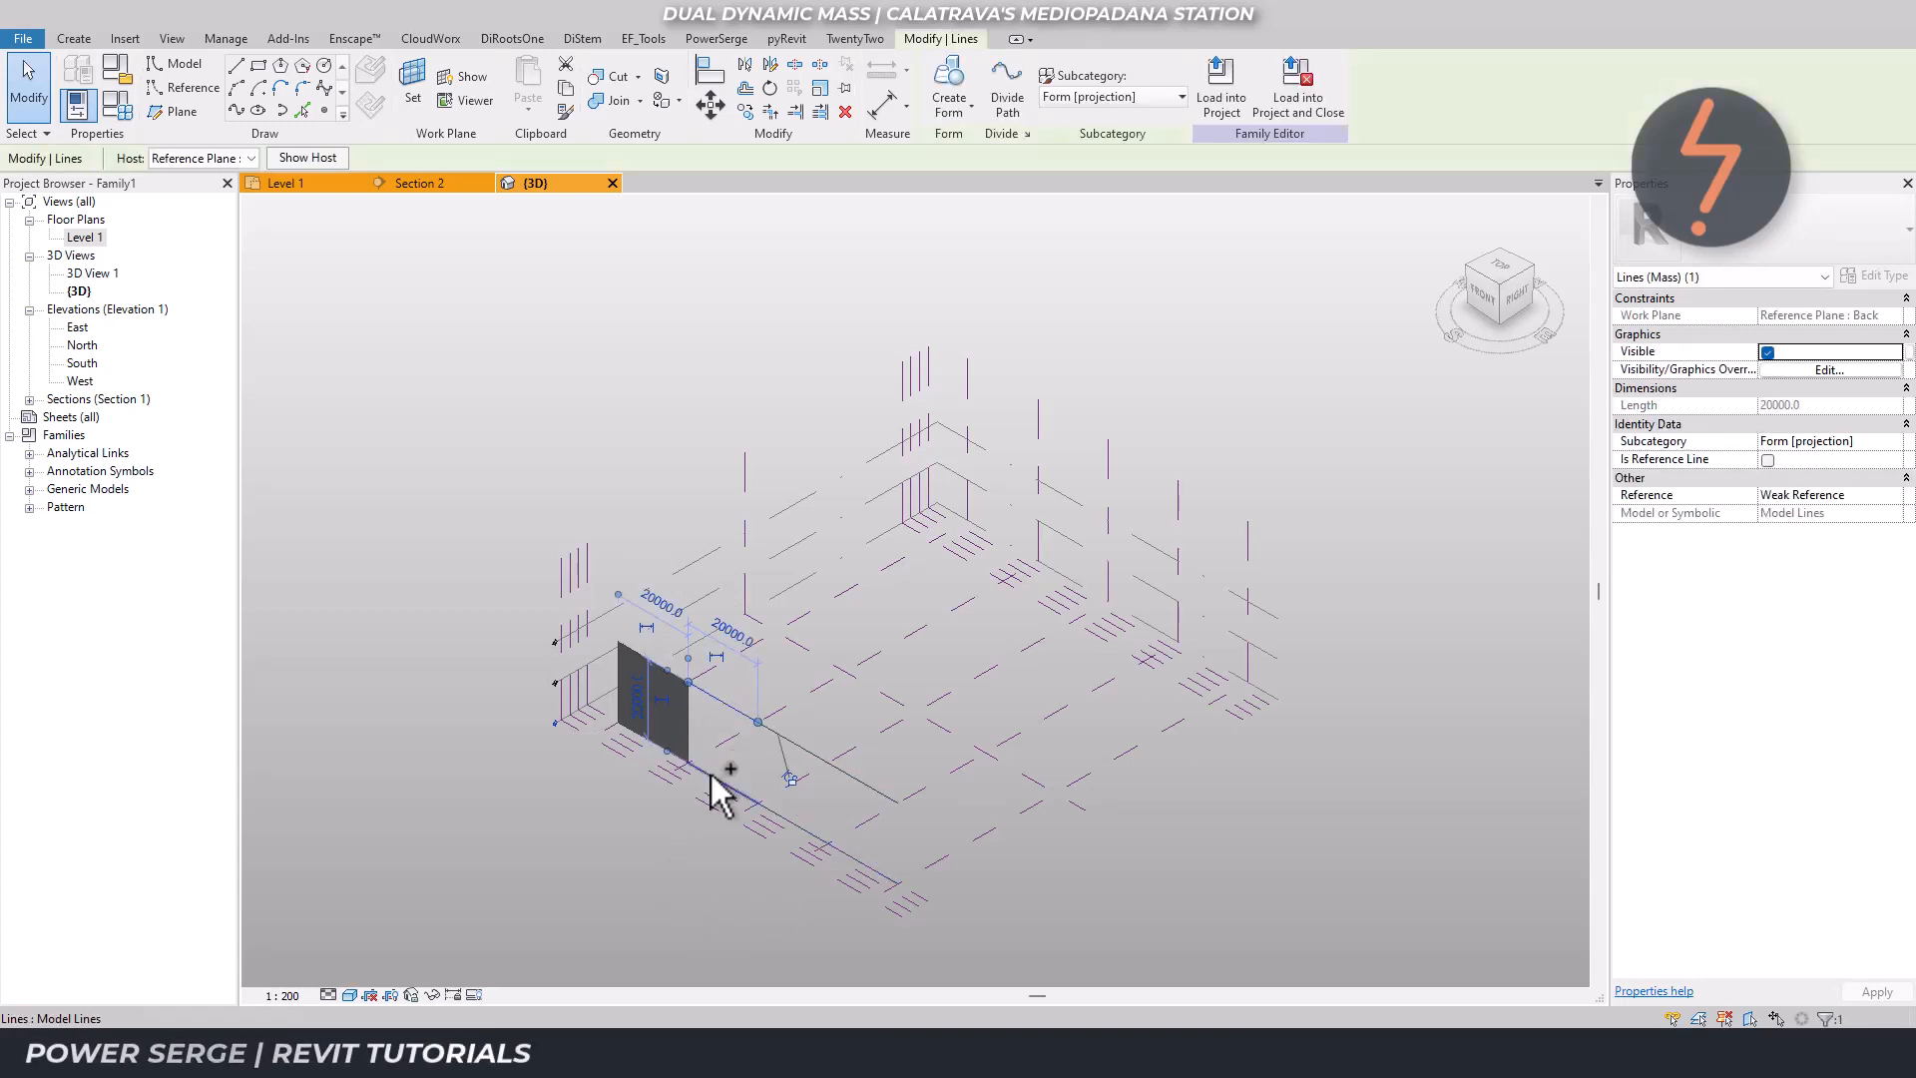
left_click(713, 778)
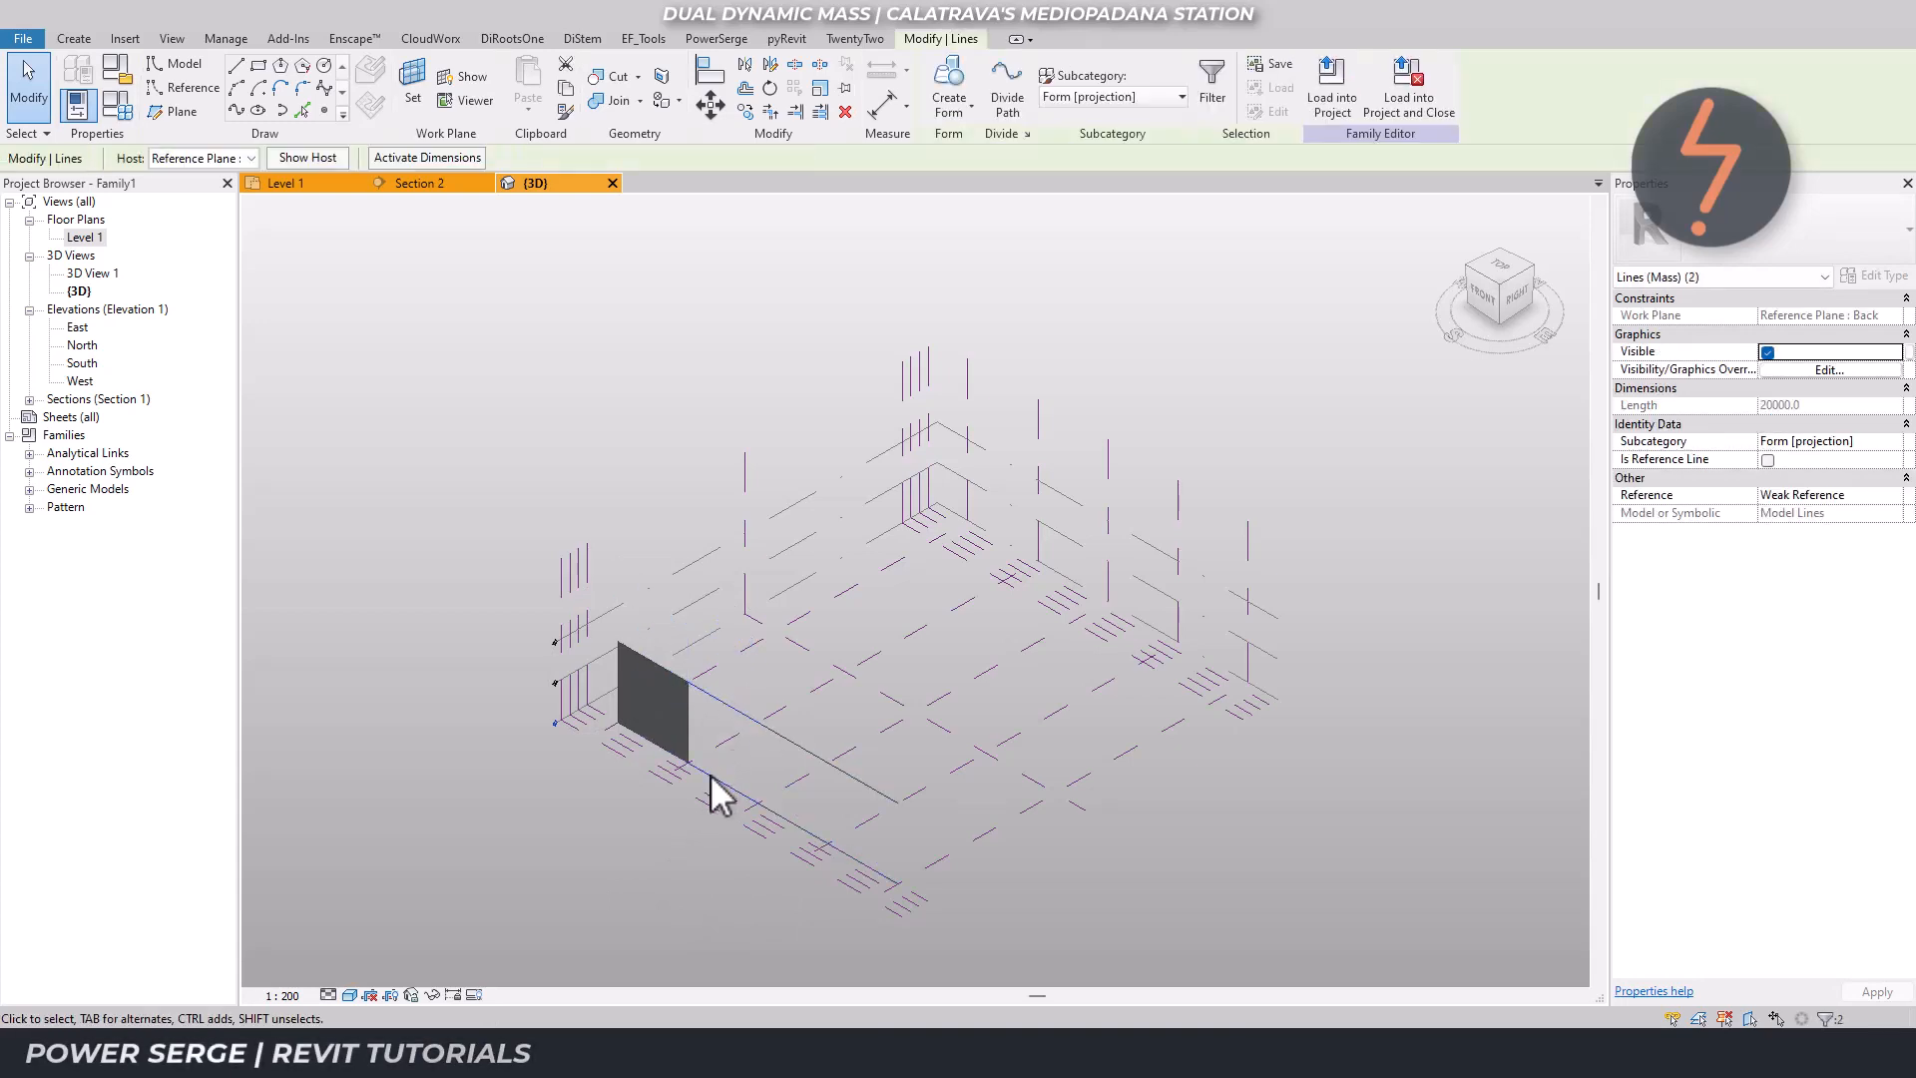
left_click(951, 108)
left_click(963, 145)
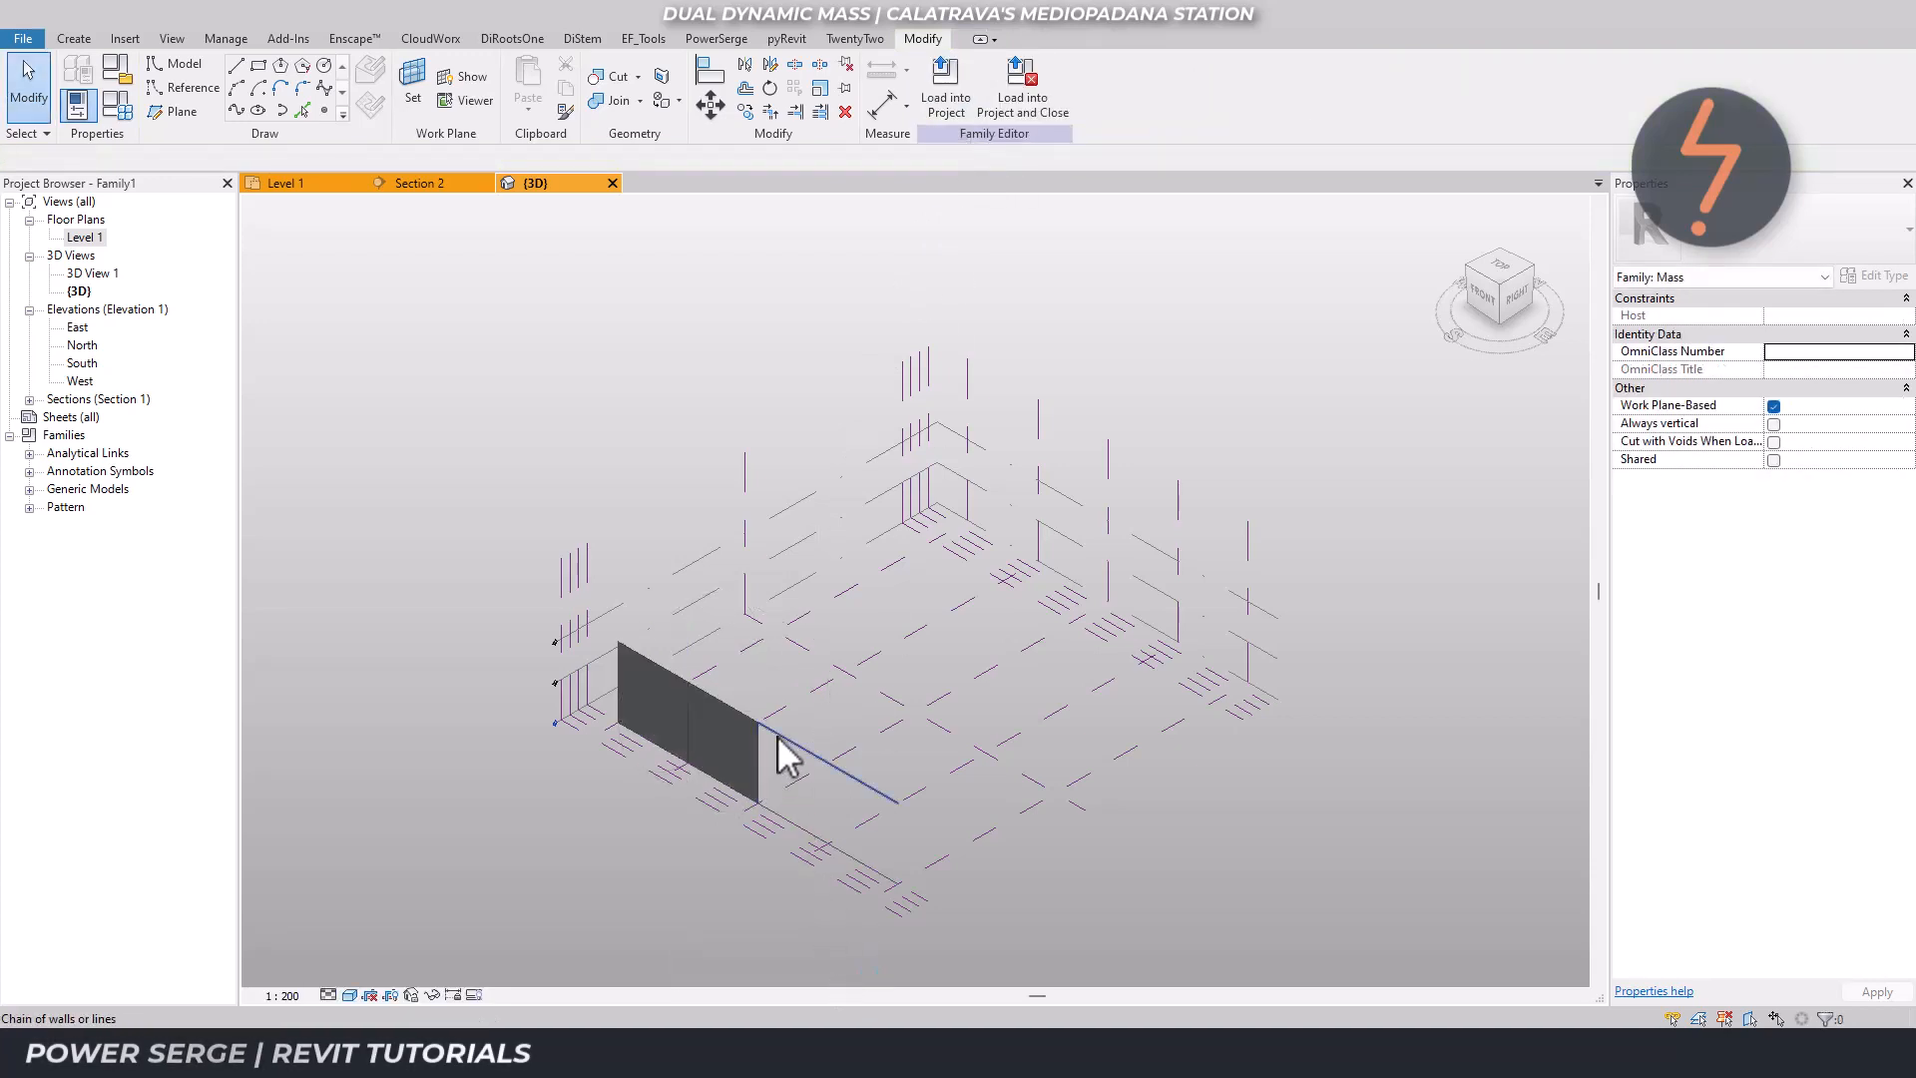
Create a solid form from the third-segment model lines on Top and Level 1, choosing the planar surface option.
left_click(776, 789)
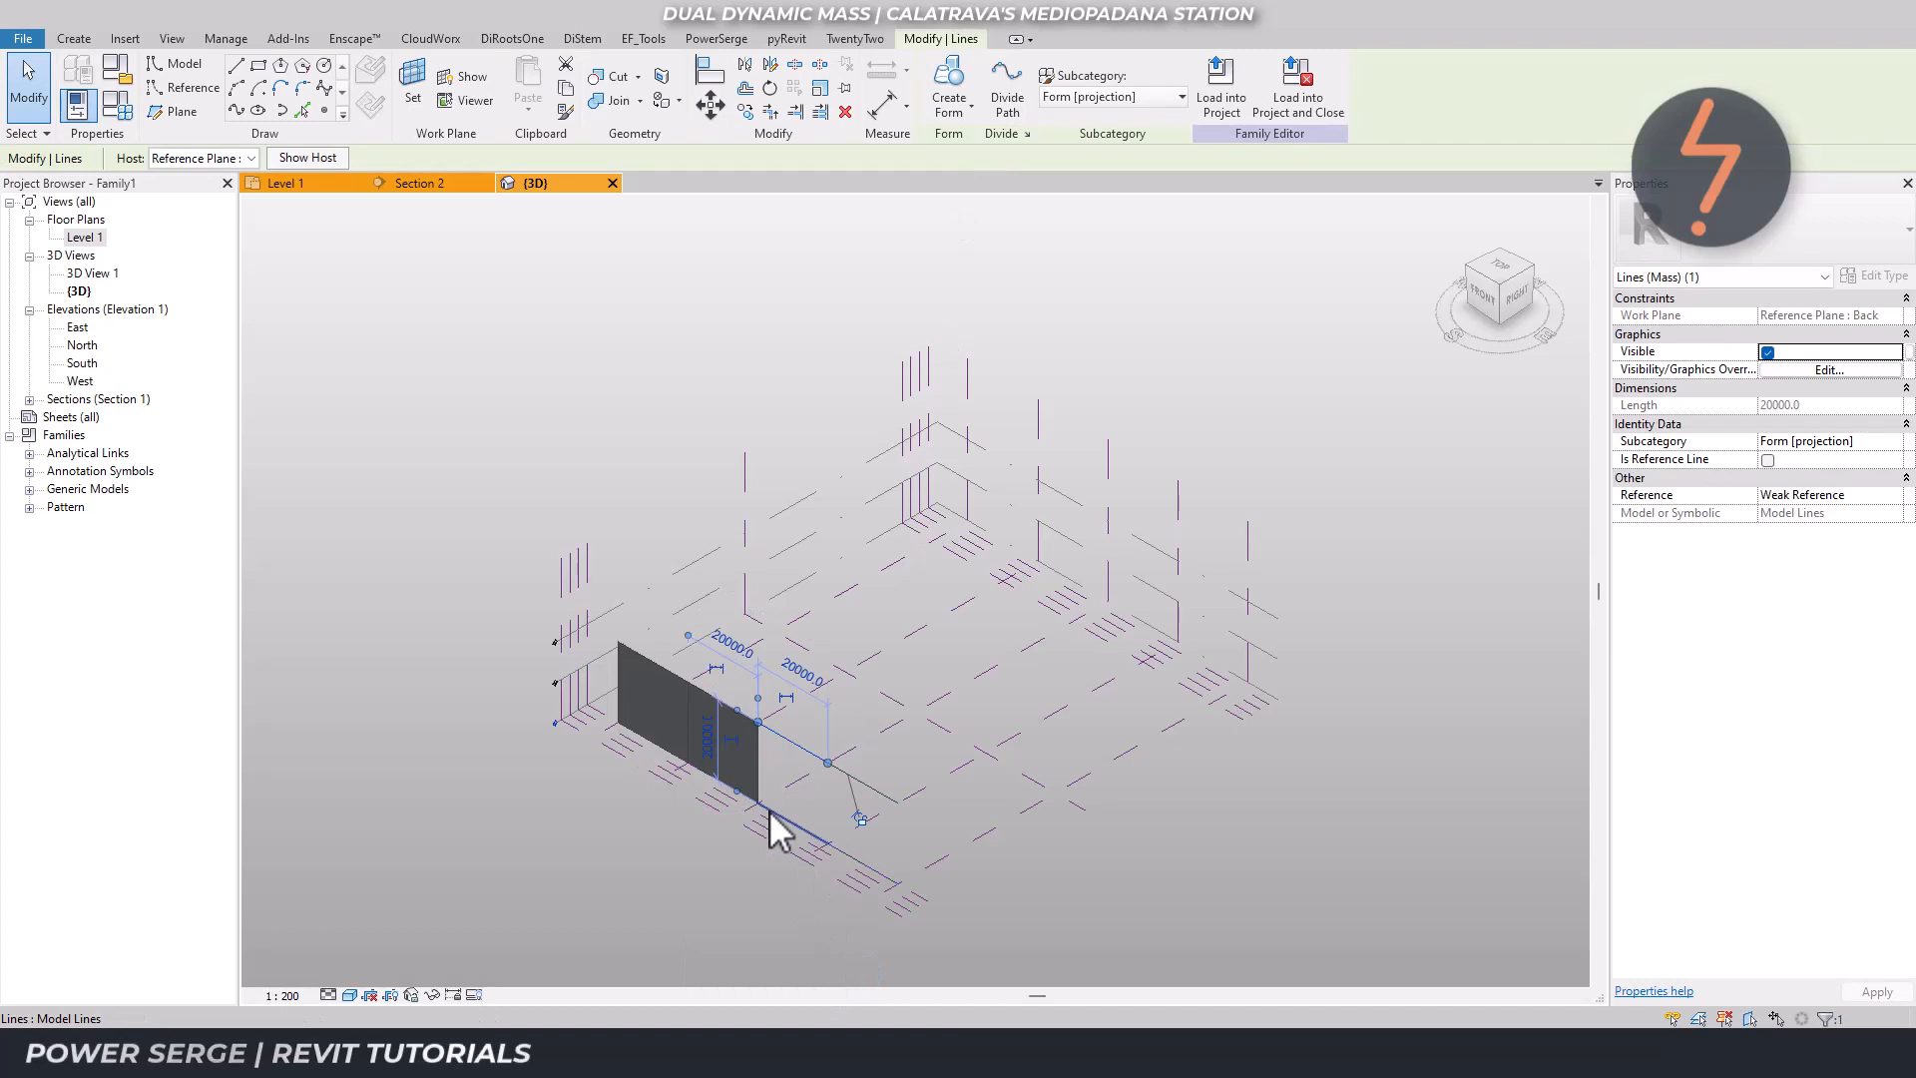
left_click(777, 825, "ctrl")
left_click(949, 108)
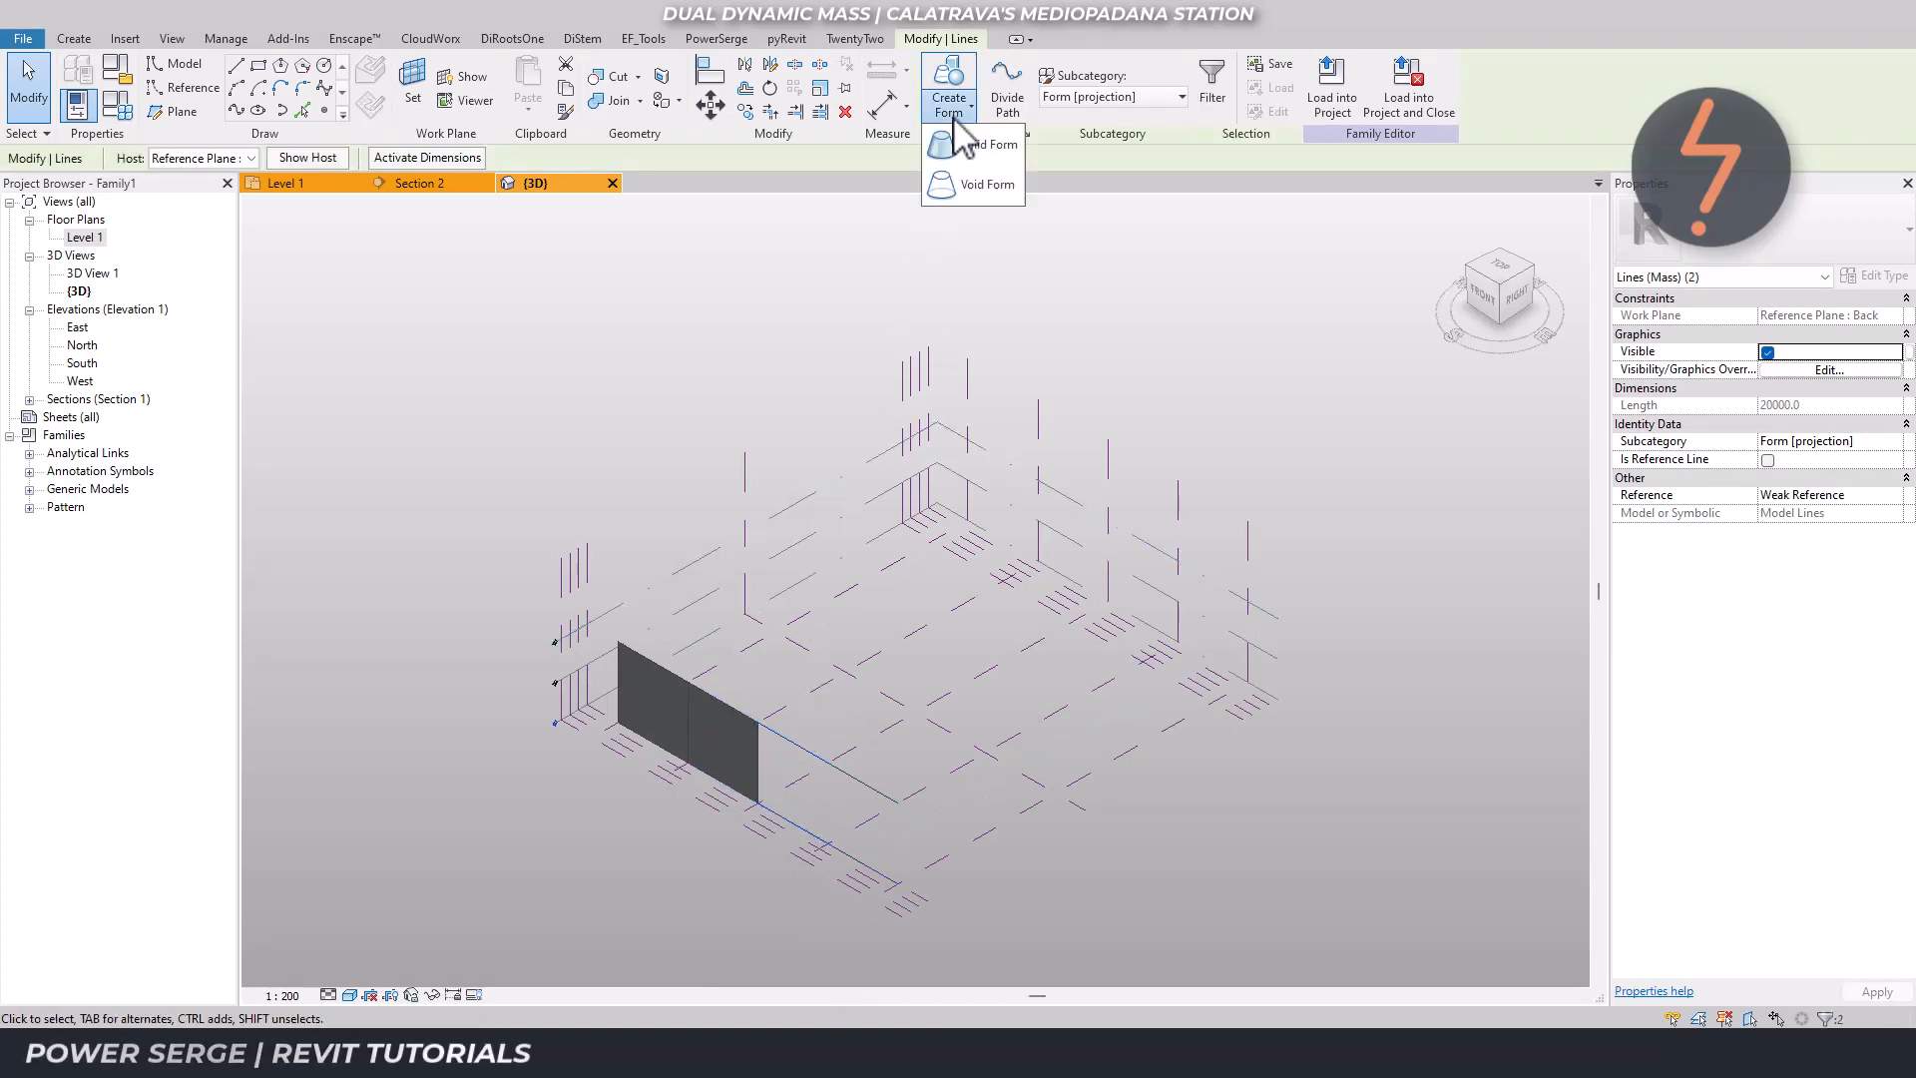
left_click(955, 140)
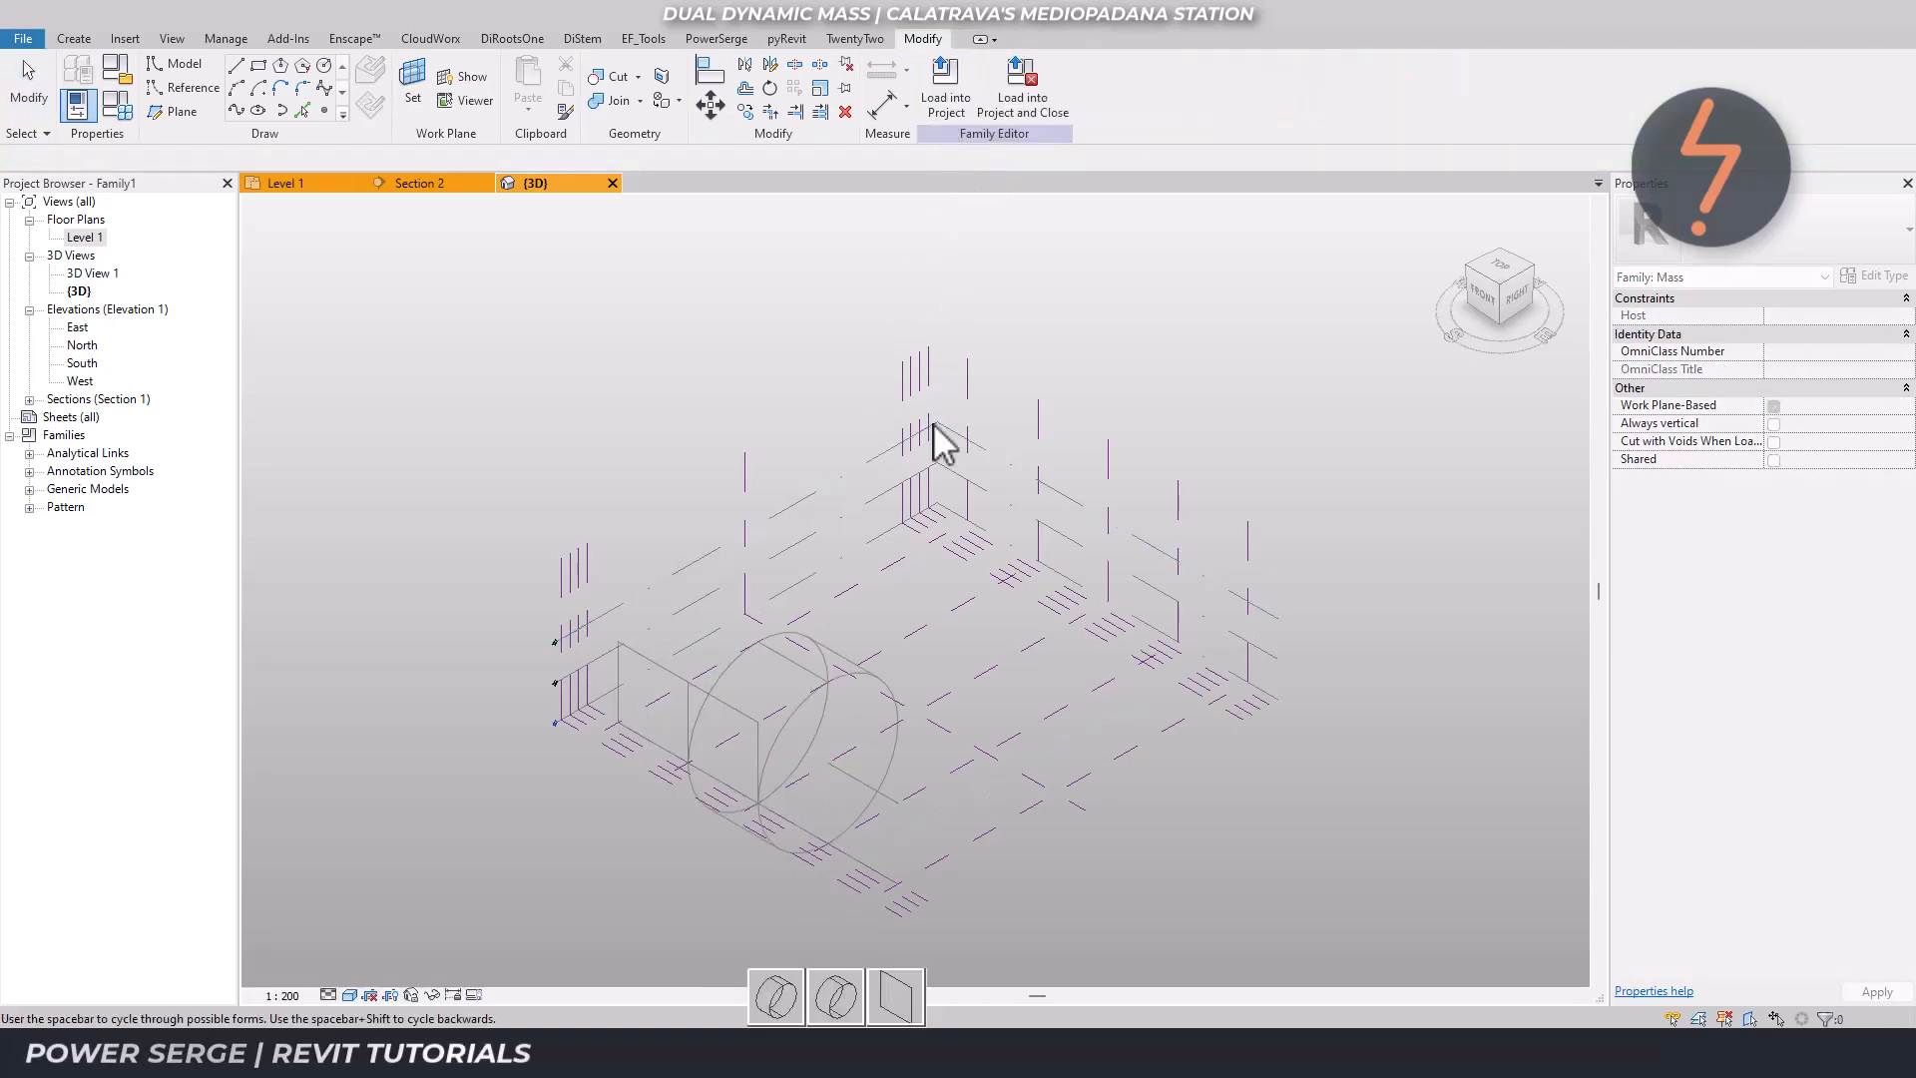
left_click(896, 996)
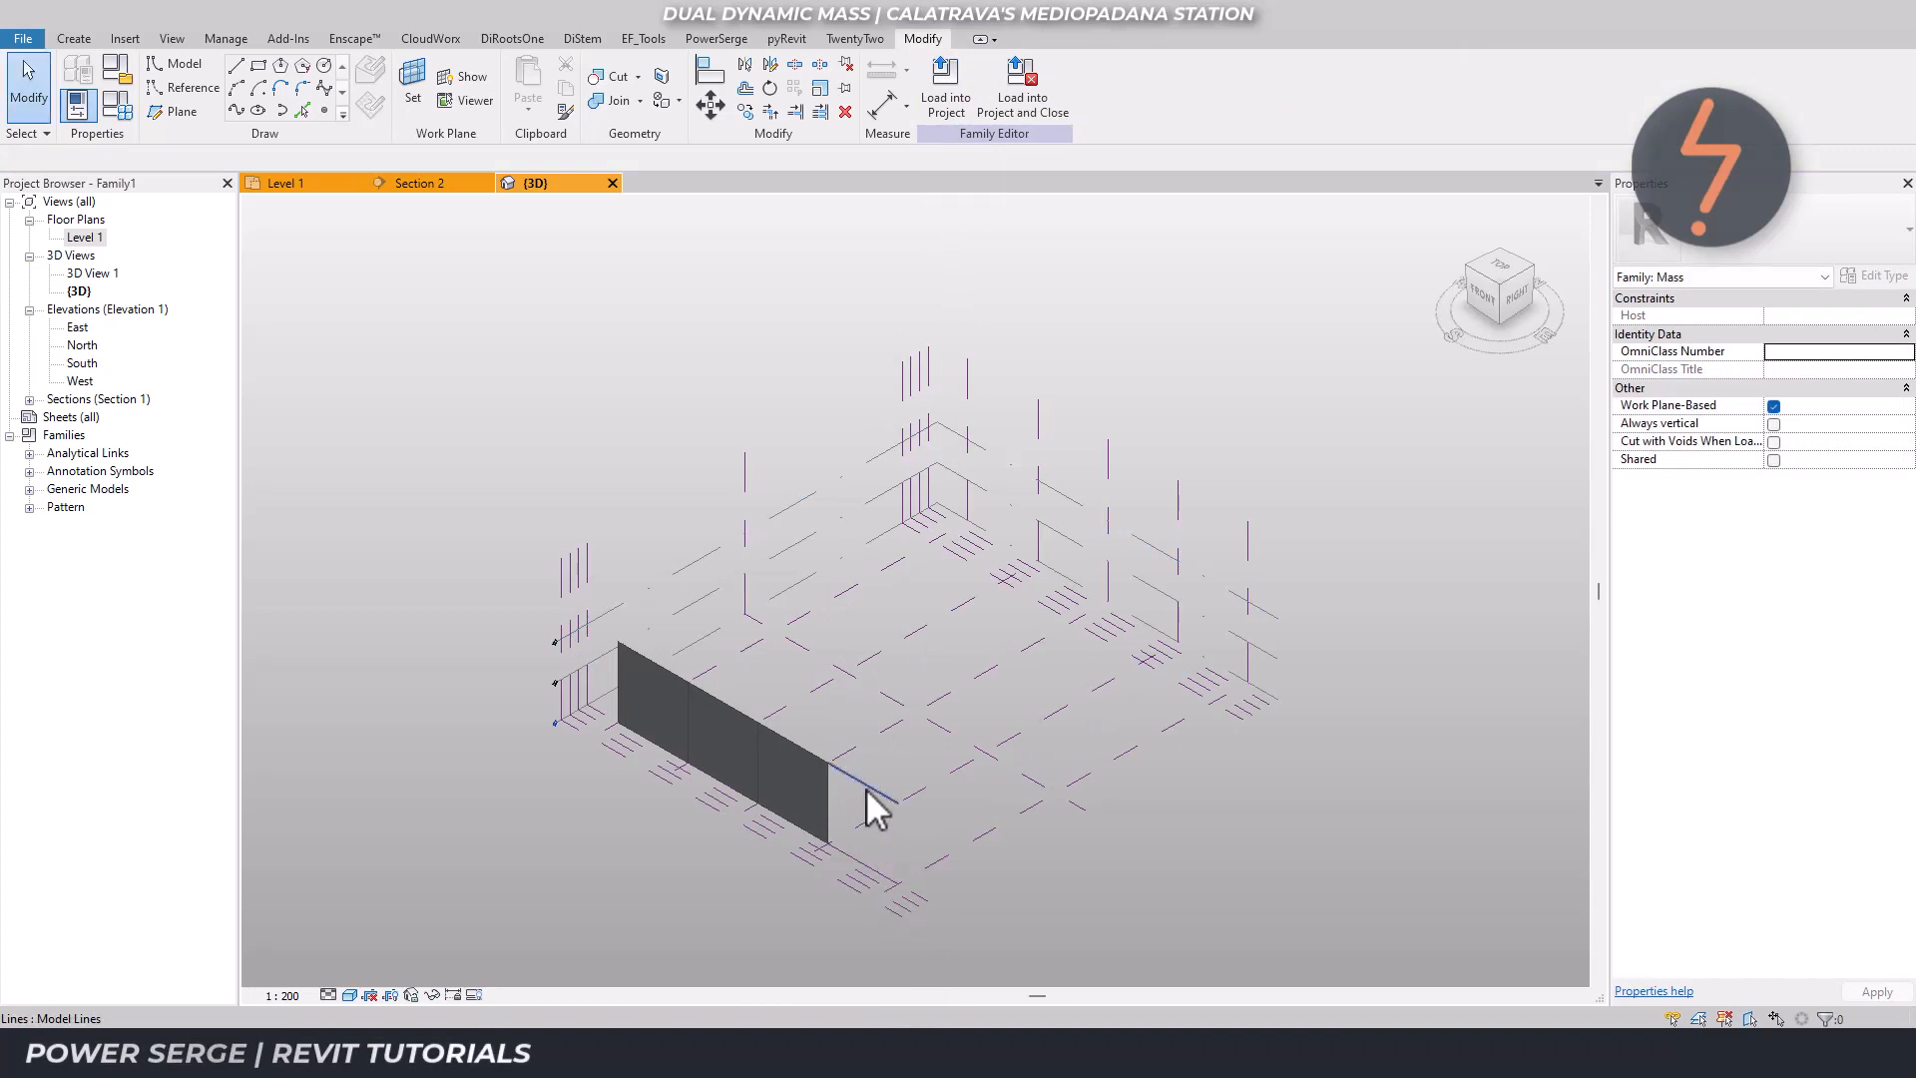
Create the fourth and last flat surface form between the remaining upper and lower model lines, choosing the planar option.
left_click(869, 793)
left_click(870, 860, "ctrl")
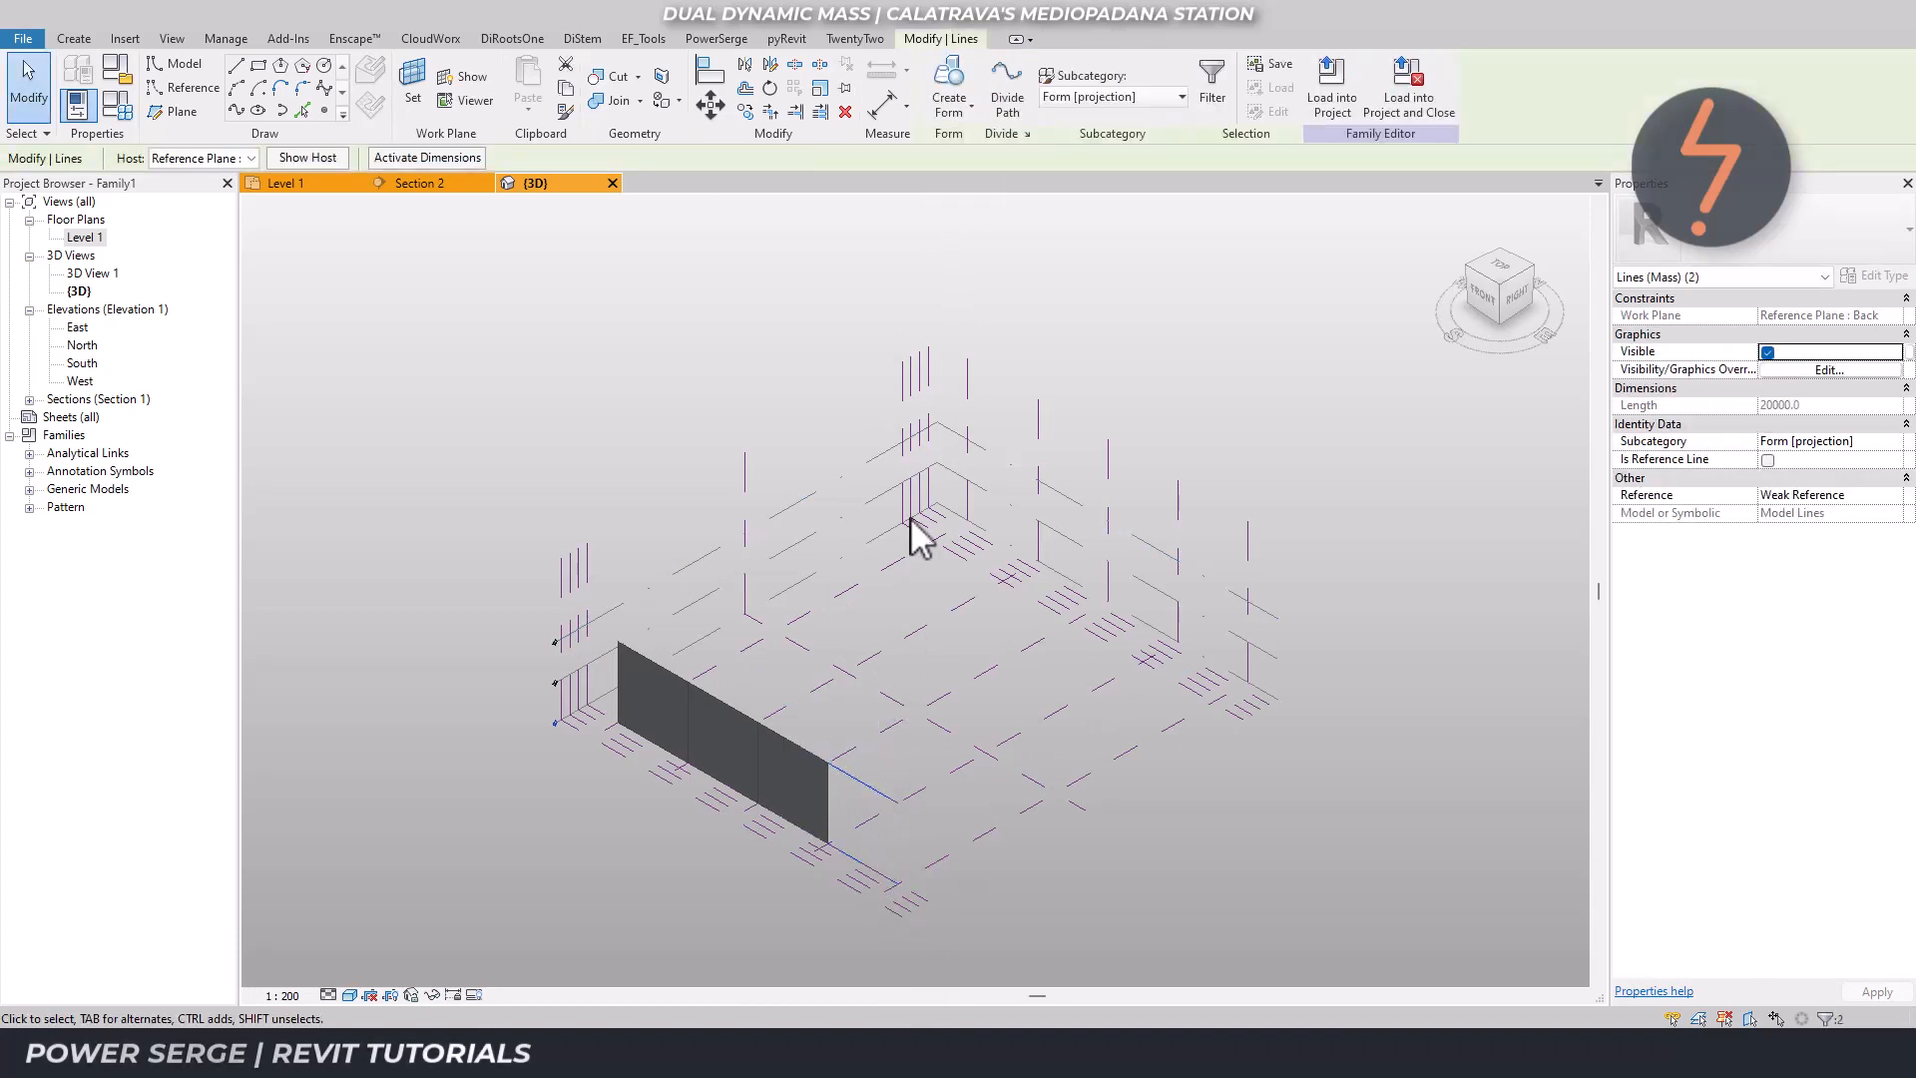
left_click(963, 105)
left_click(976, 158)
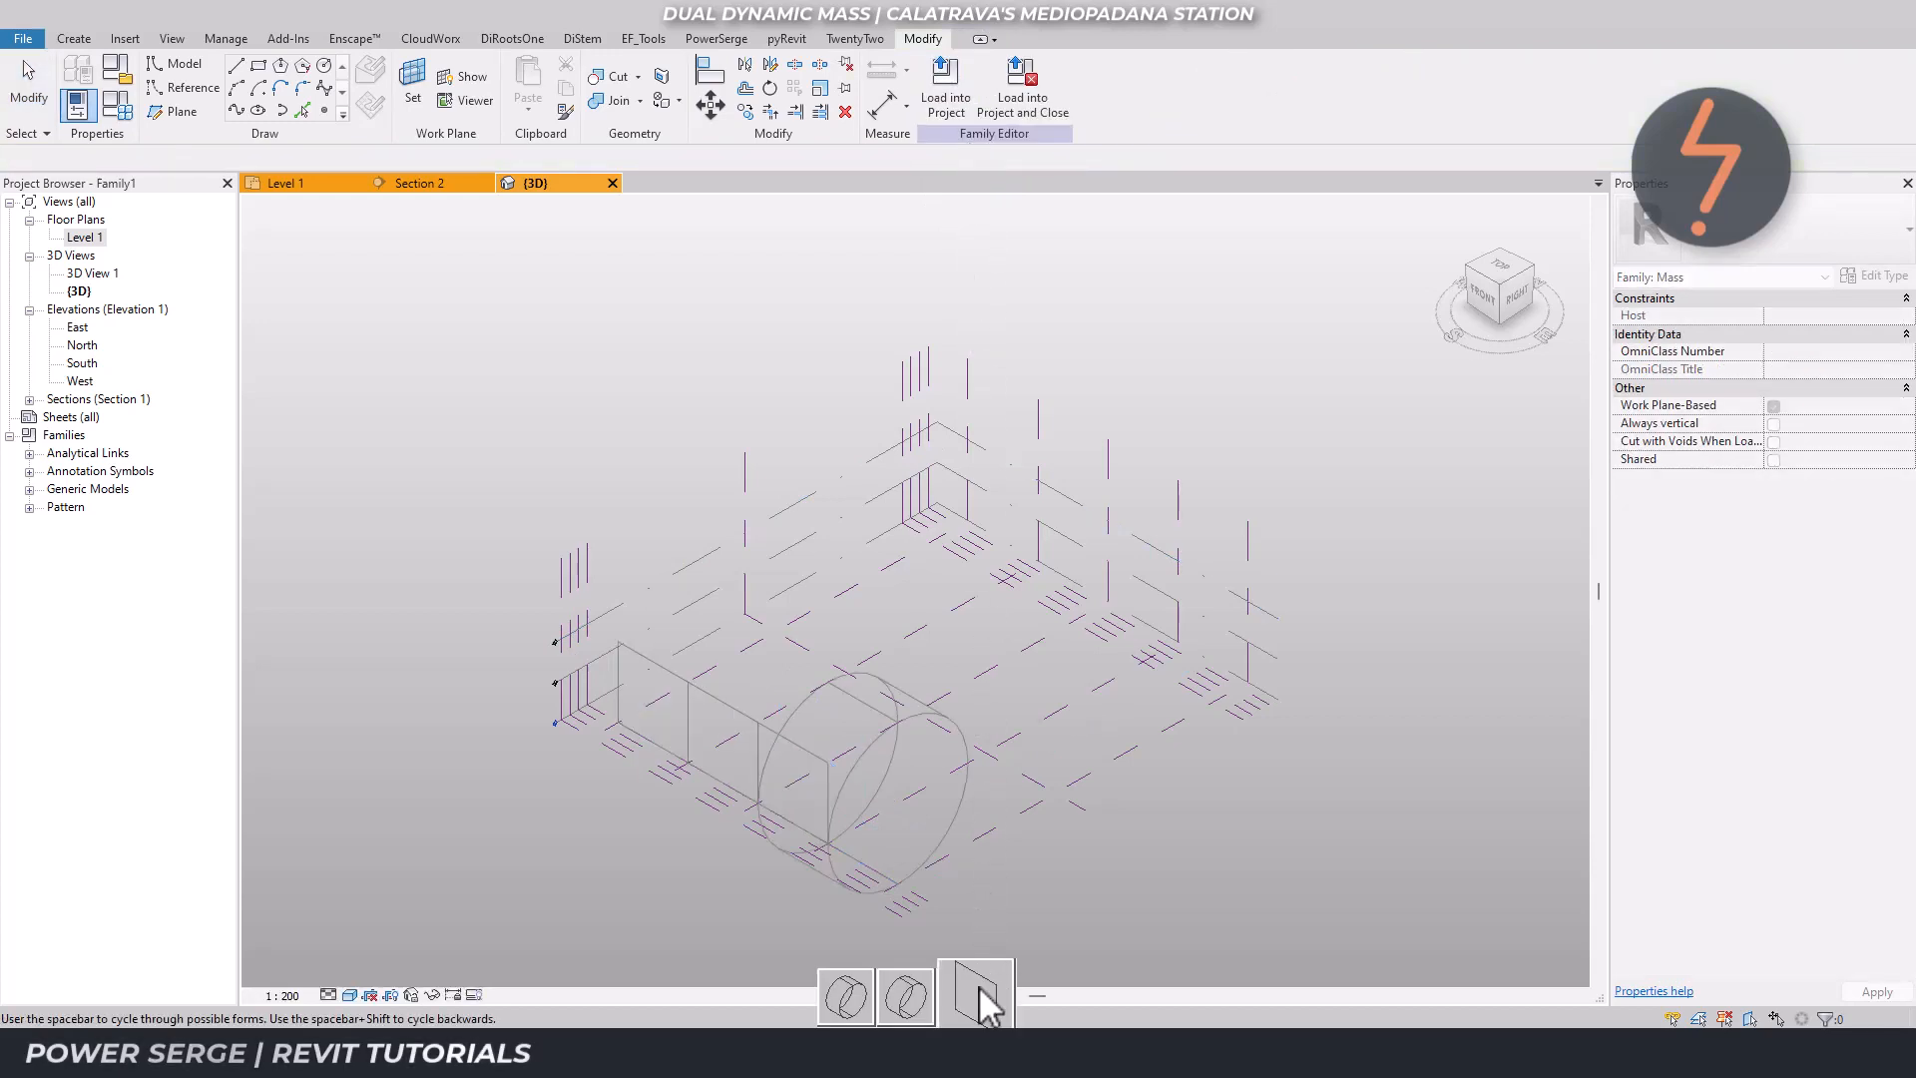
left_click(981, 1001)
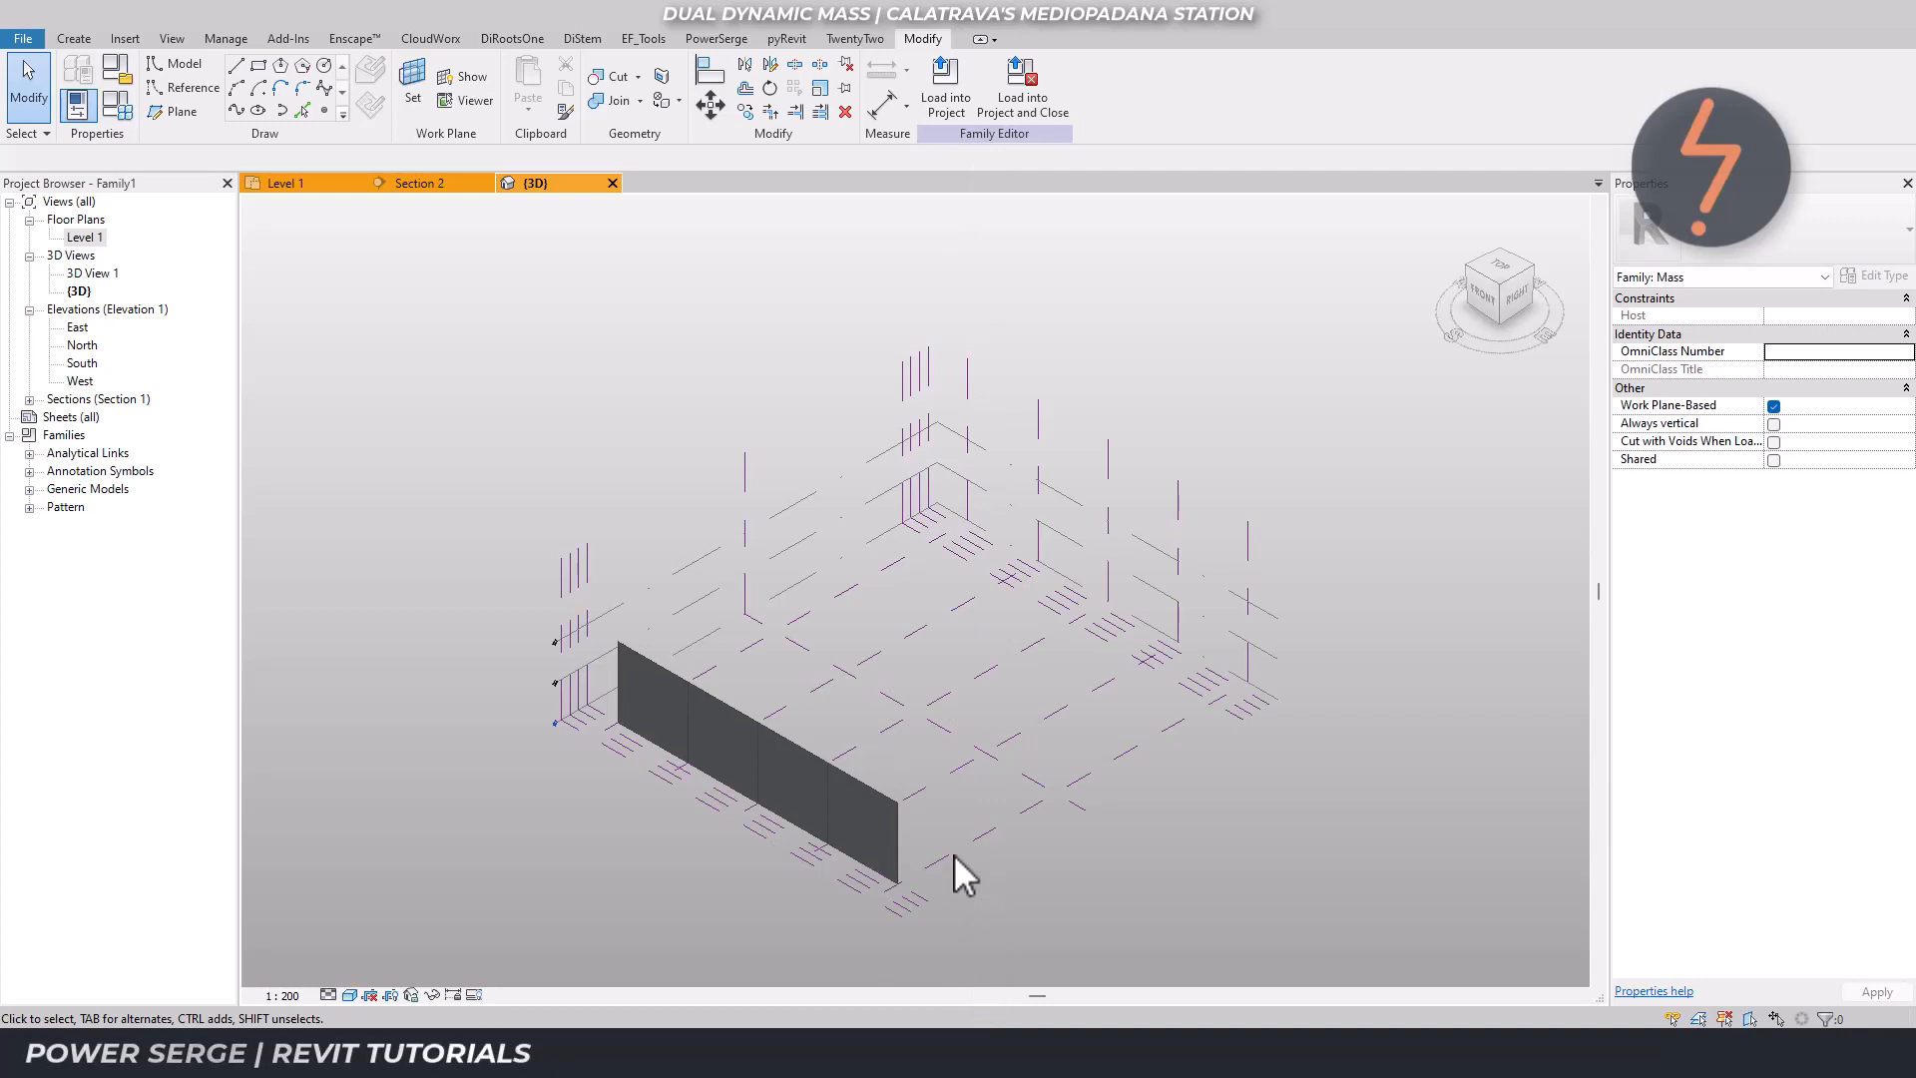
In Section 2, draw a zigzag chain of four model lines alternating between the Top and Mid levels at the vertical reference planes.
left_click(445, 183)
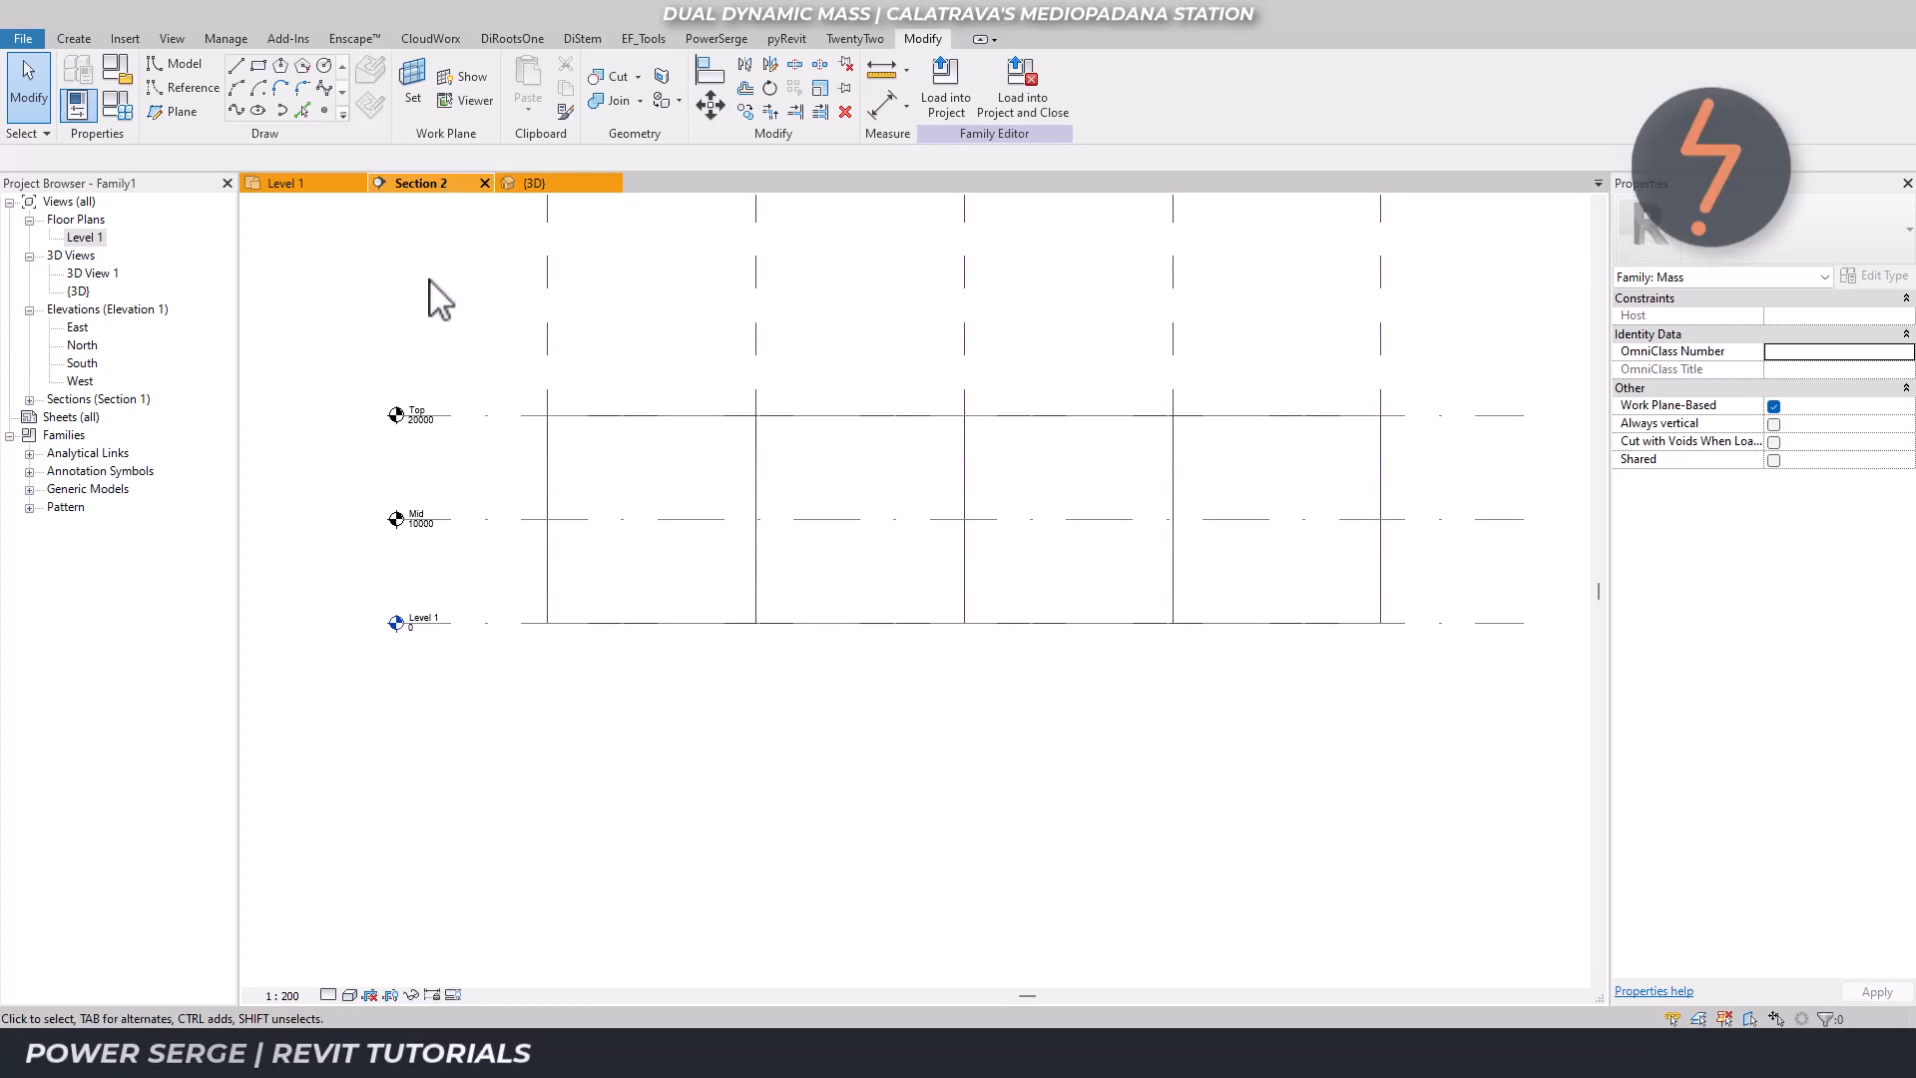
left_click(234, 76)
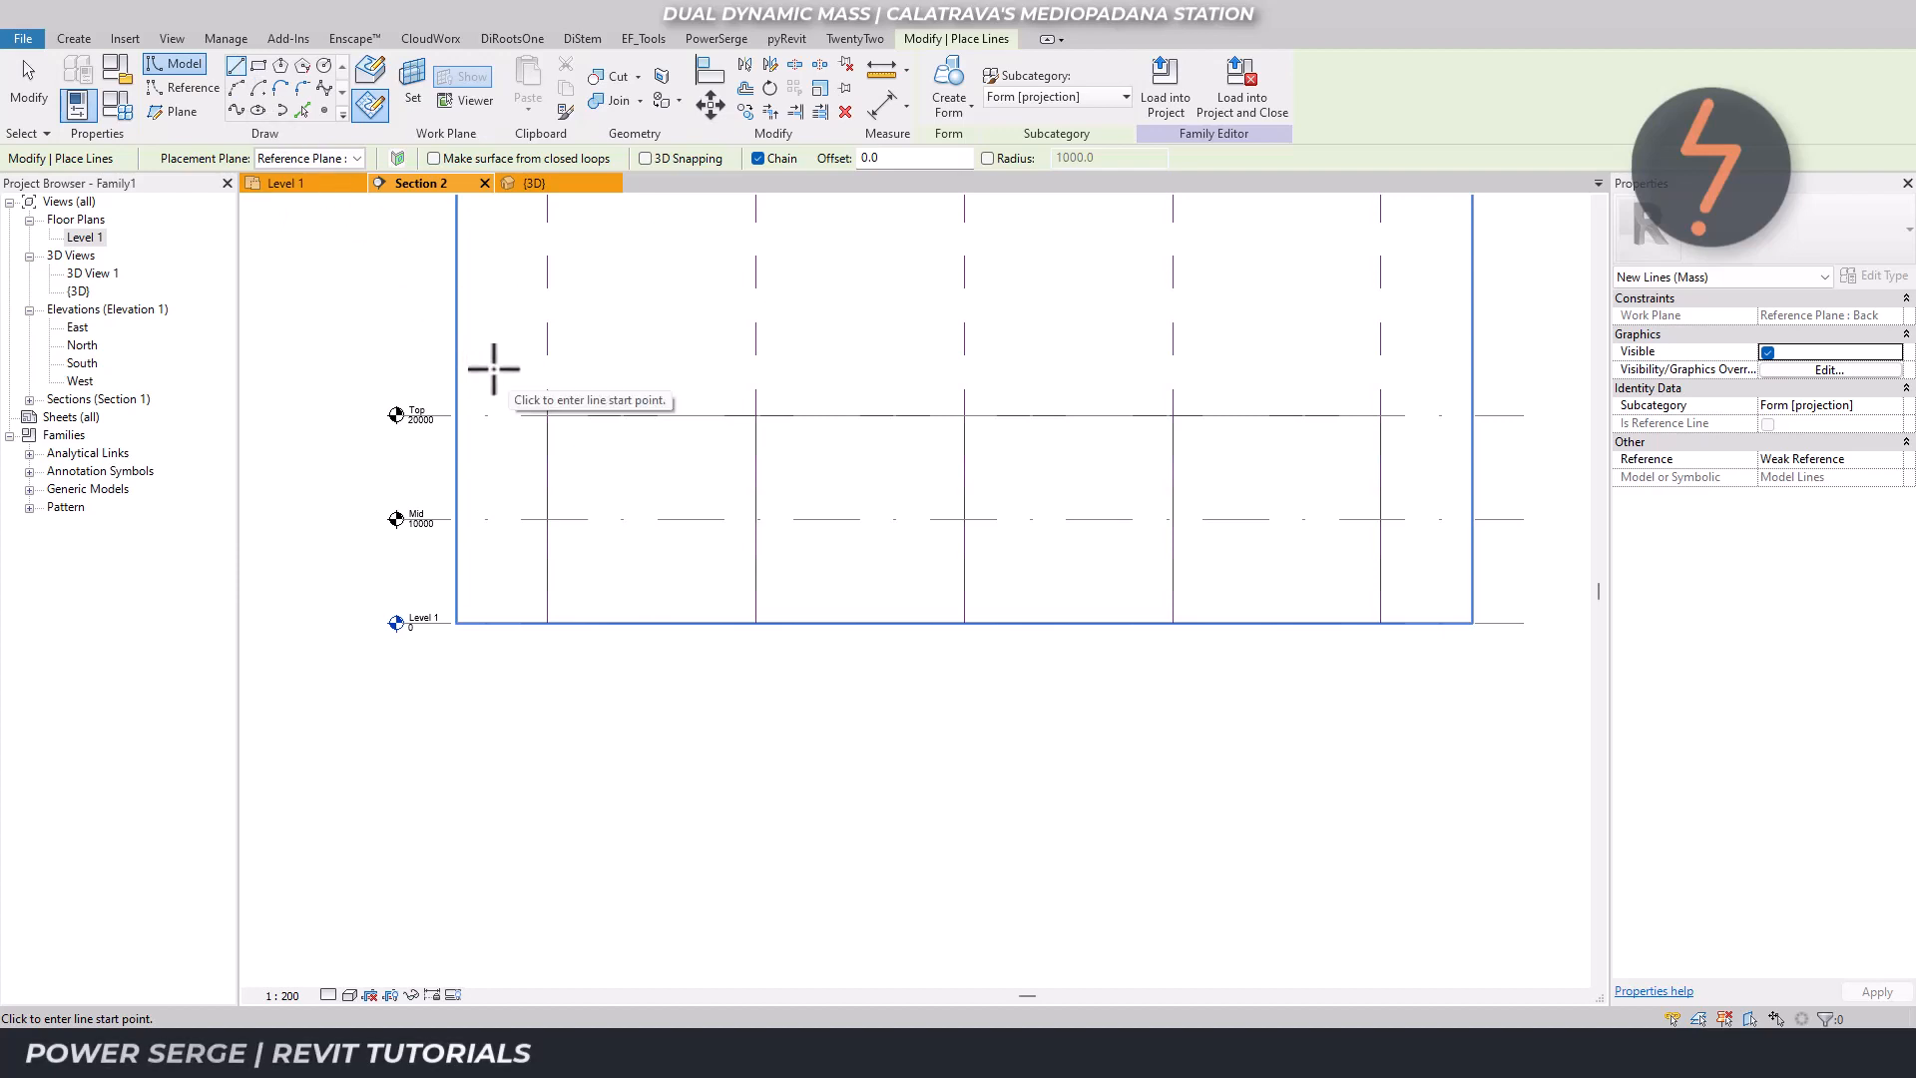
left_click(547, 416)
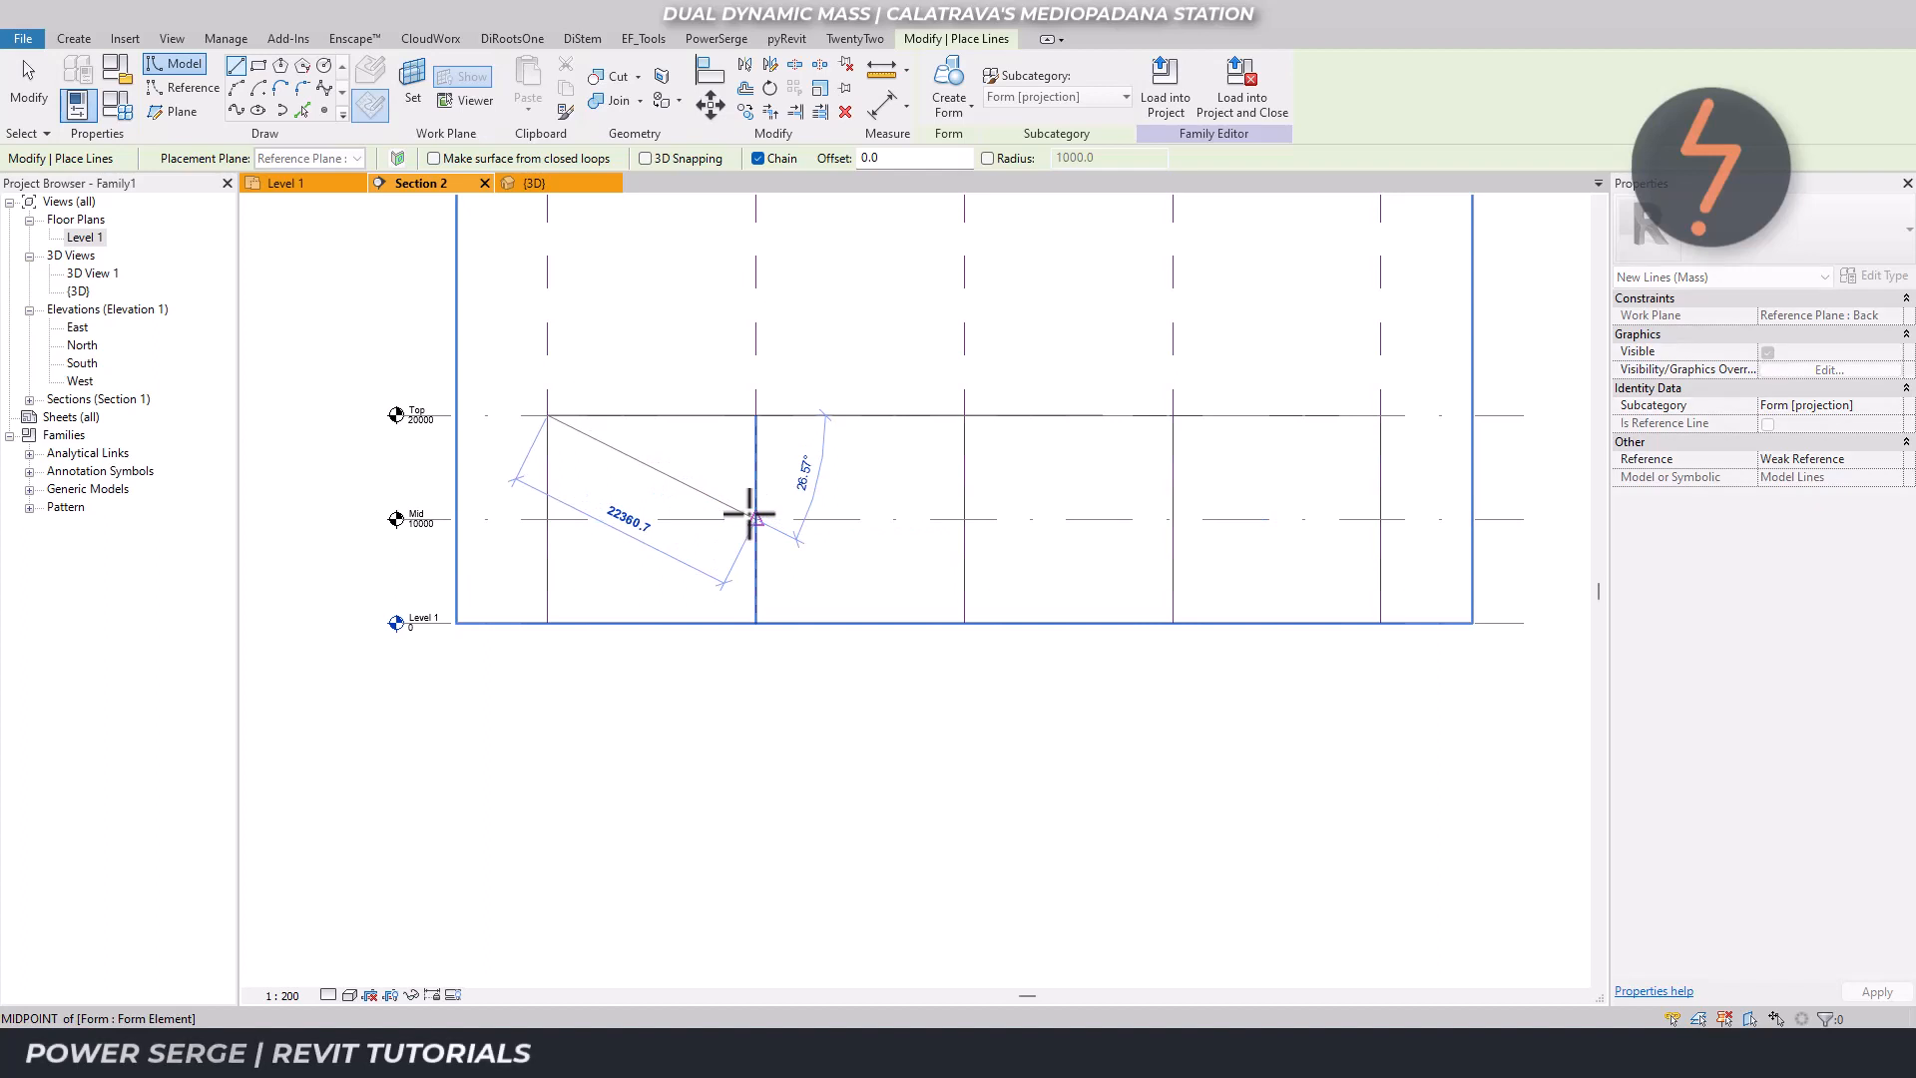
left_click(749, 514)
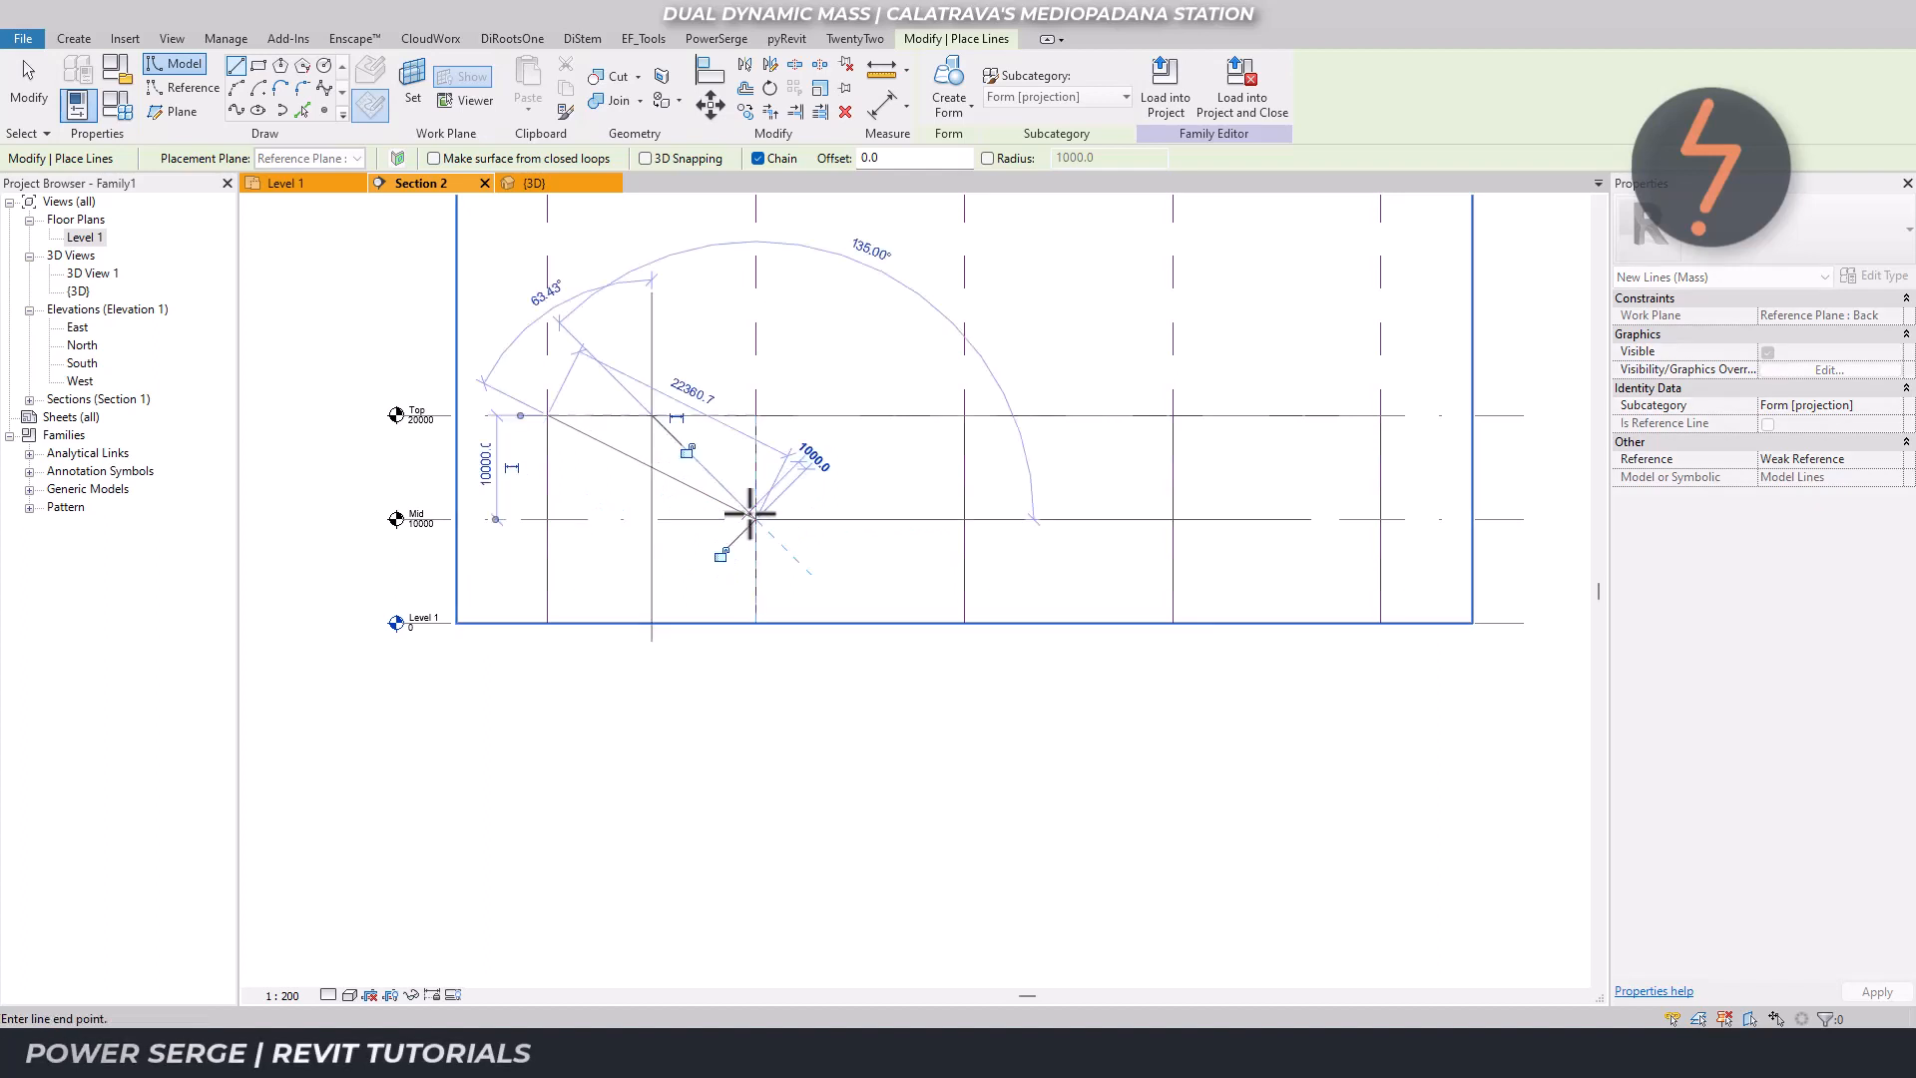
left_click(959, 417)
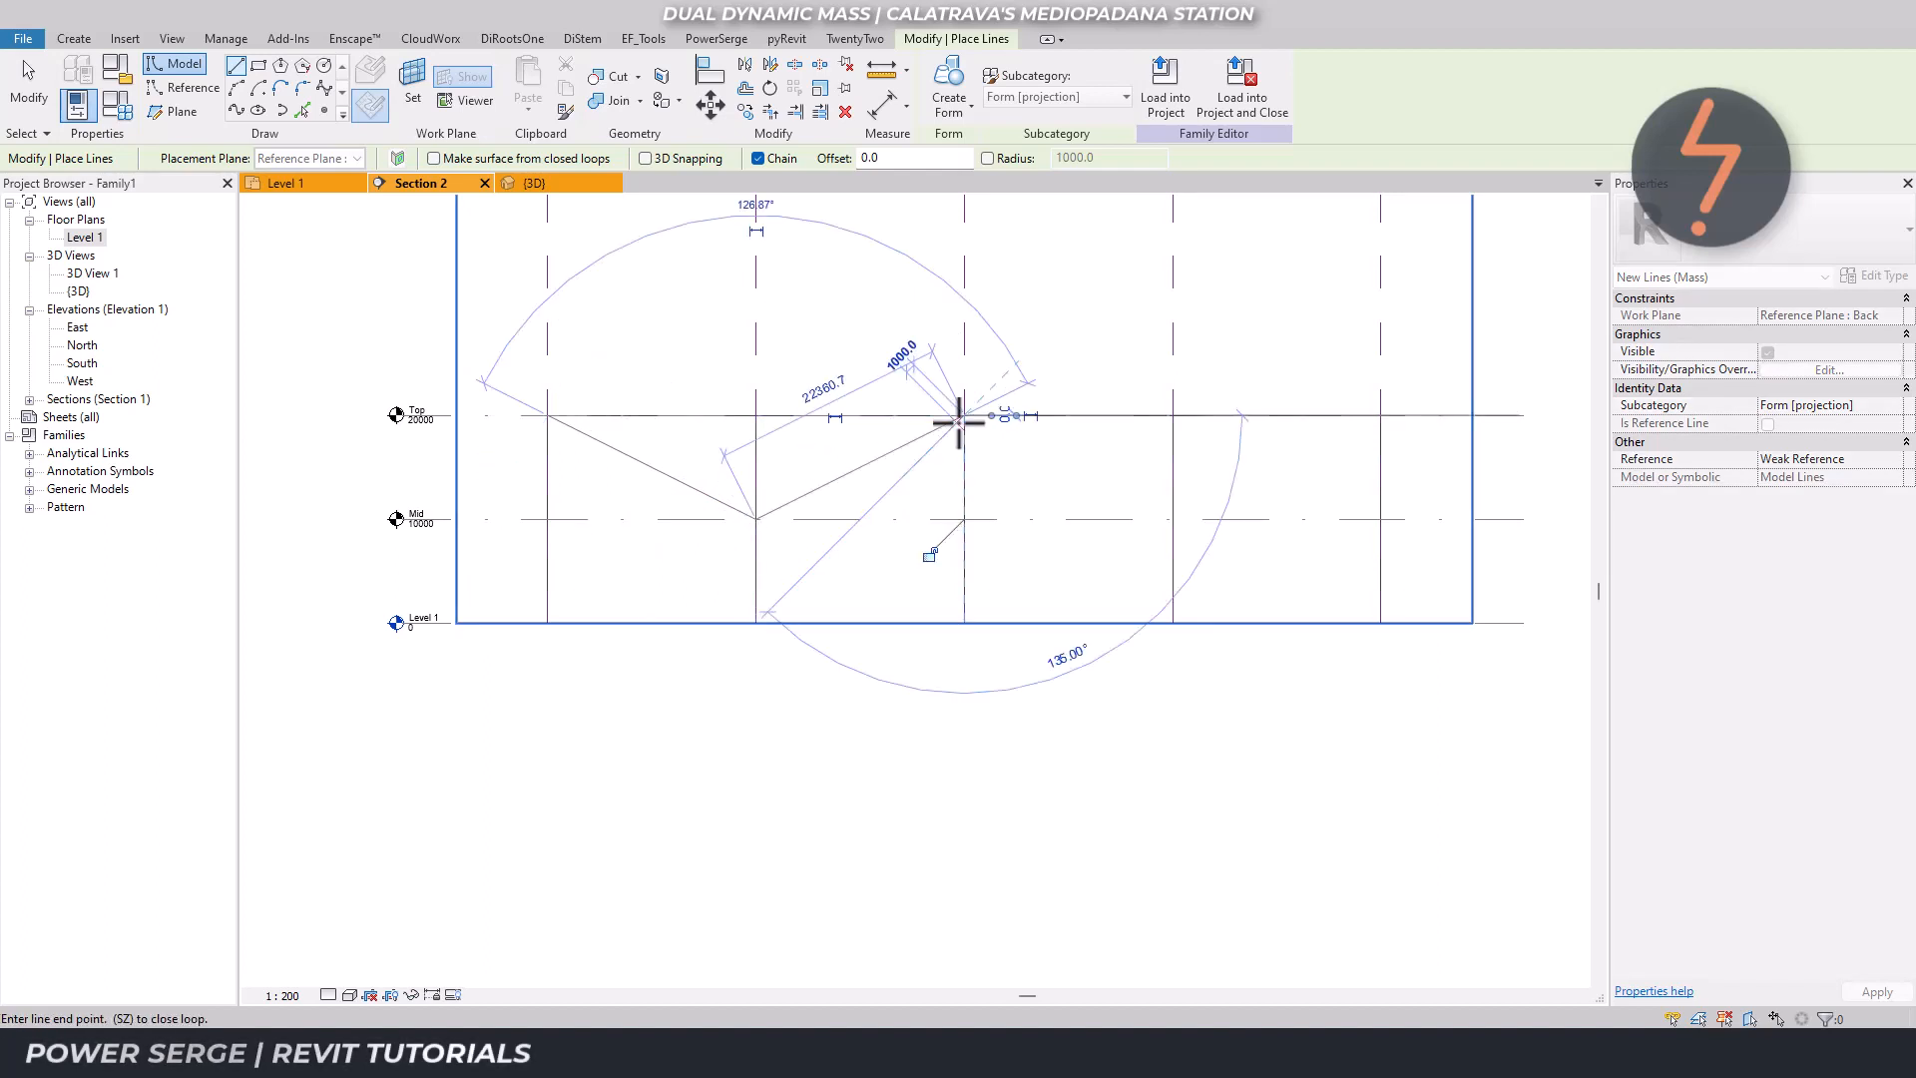
left_click(1172, 521)
left_click(1383, 417)
key("Escape")
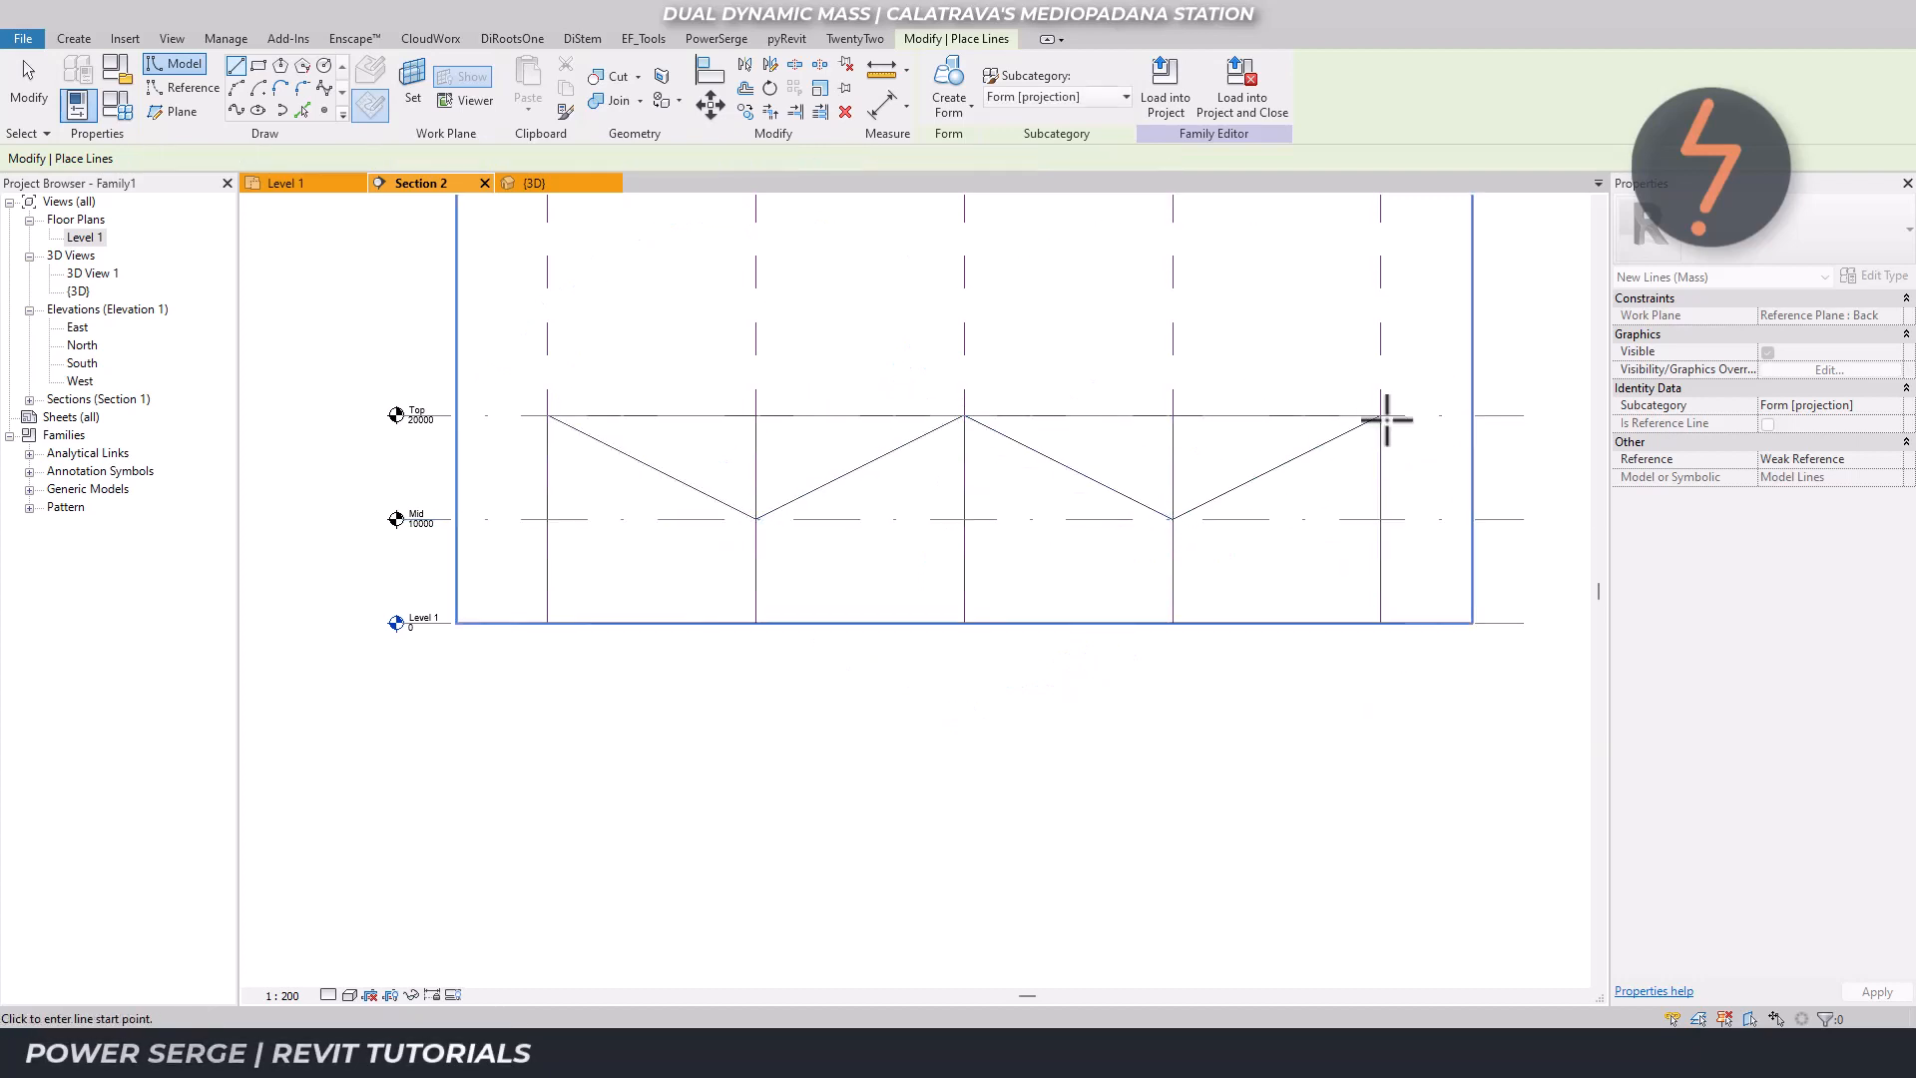
Draw a parallel zigzag chain of four model lines below, alternating between the Mid level and Level 1 at the reference planes.
left_click(548, 519)
left_click(756, 623)
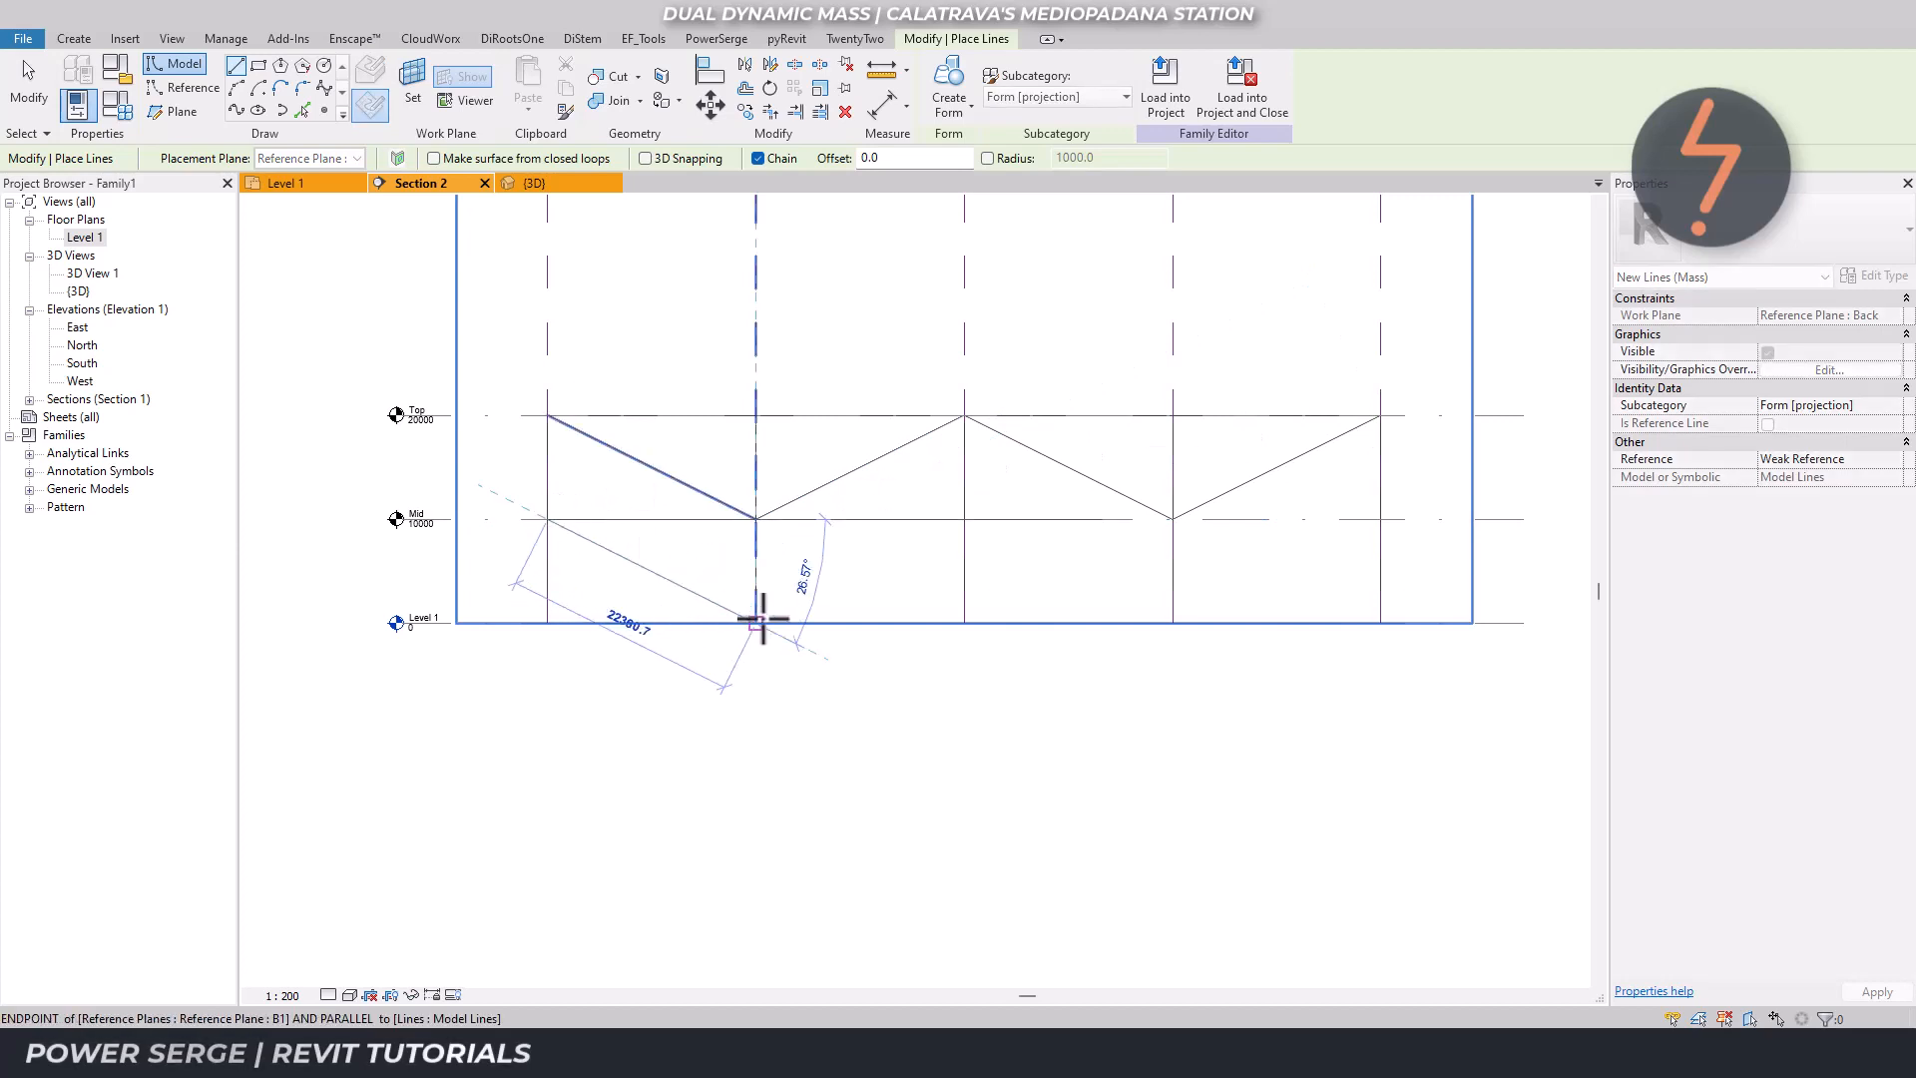
left_click(964, 519)
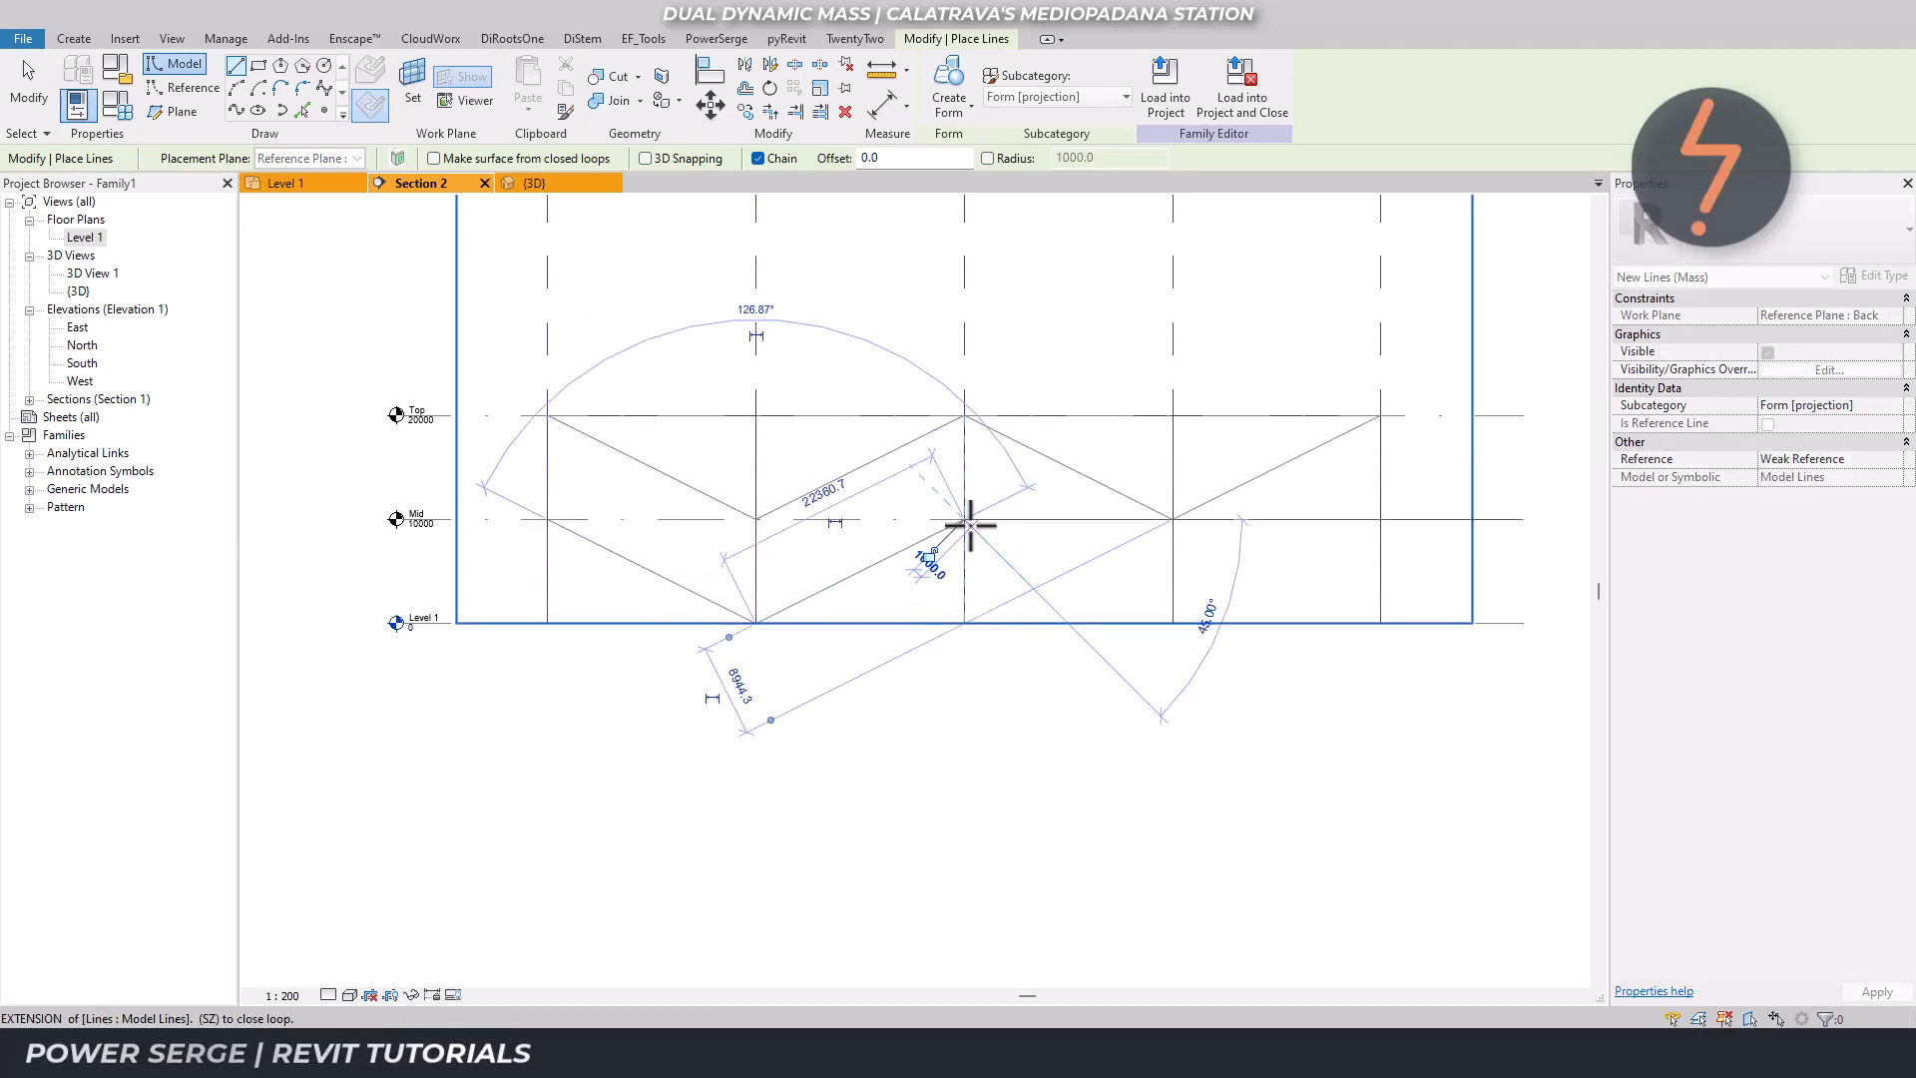
left_click(1172, 623)
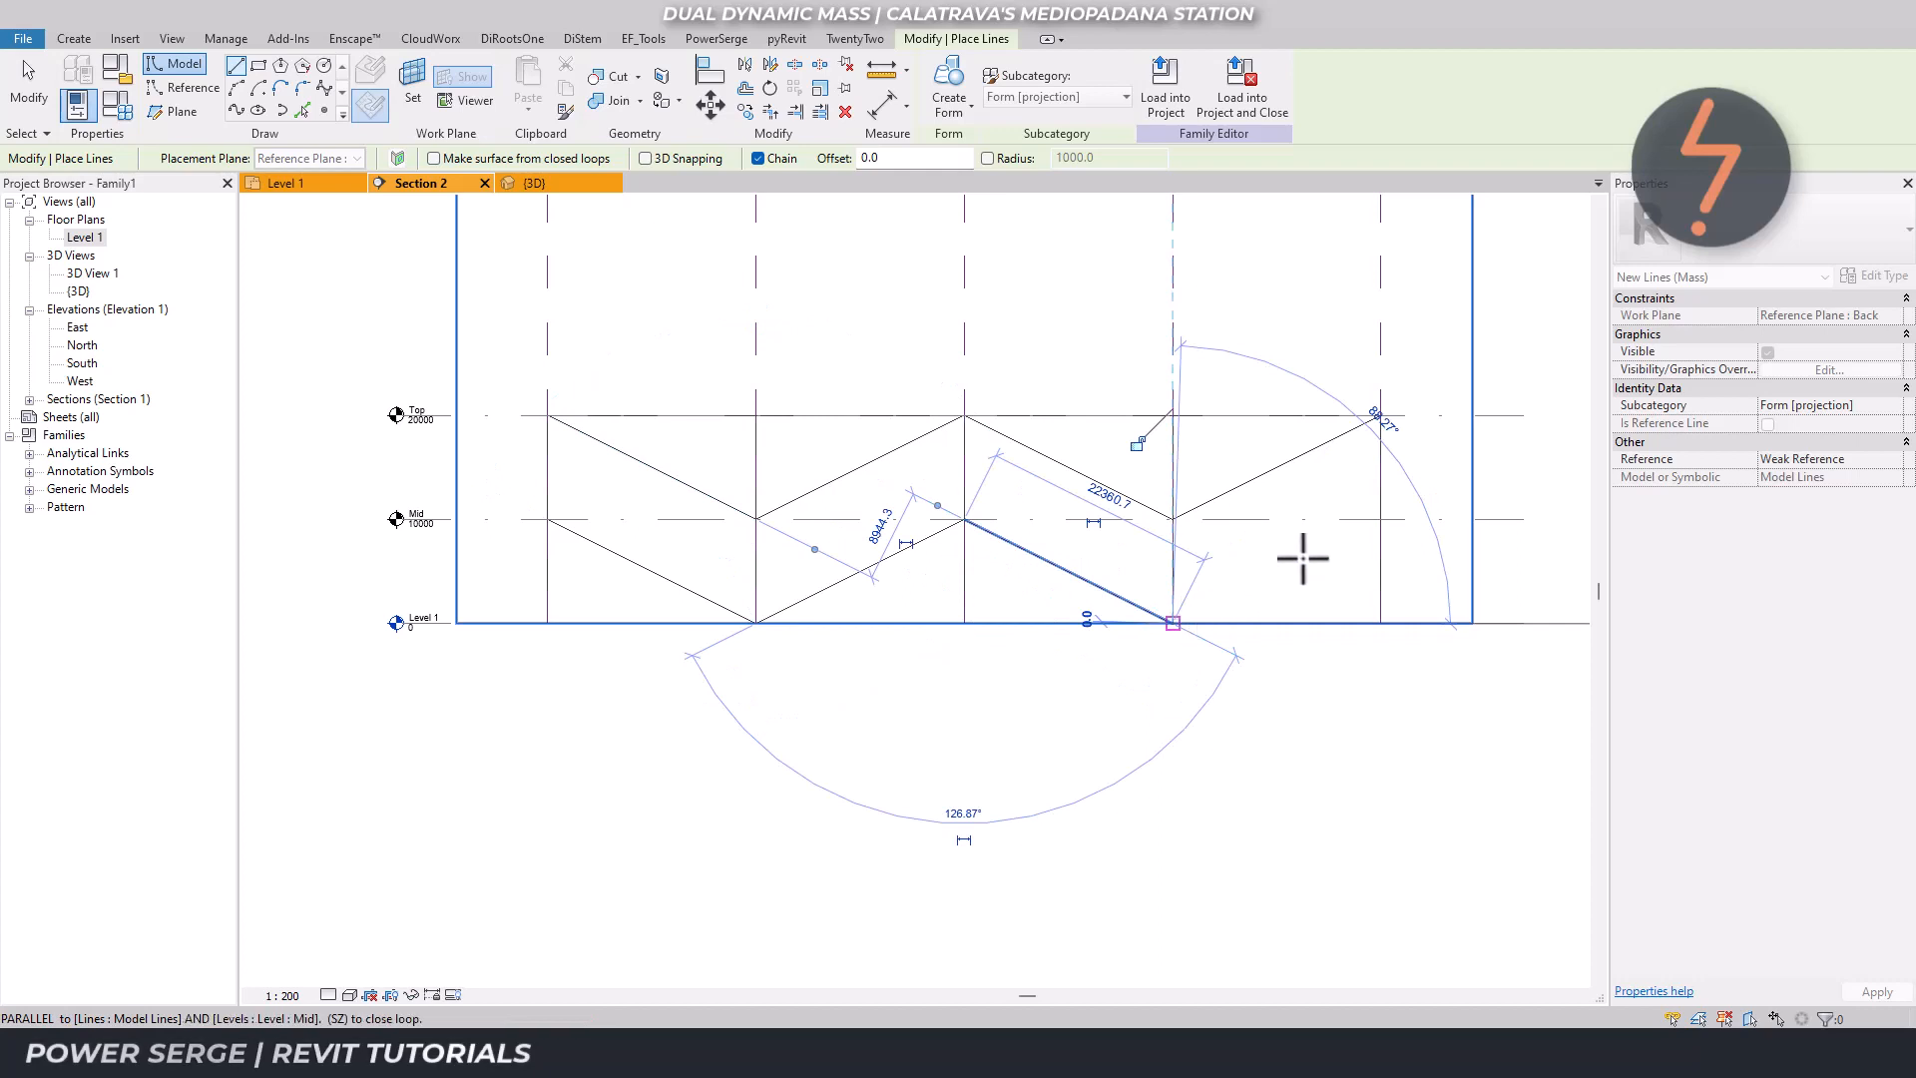
left_click(1379, 519)
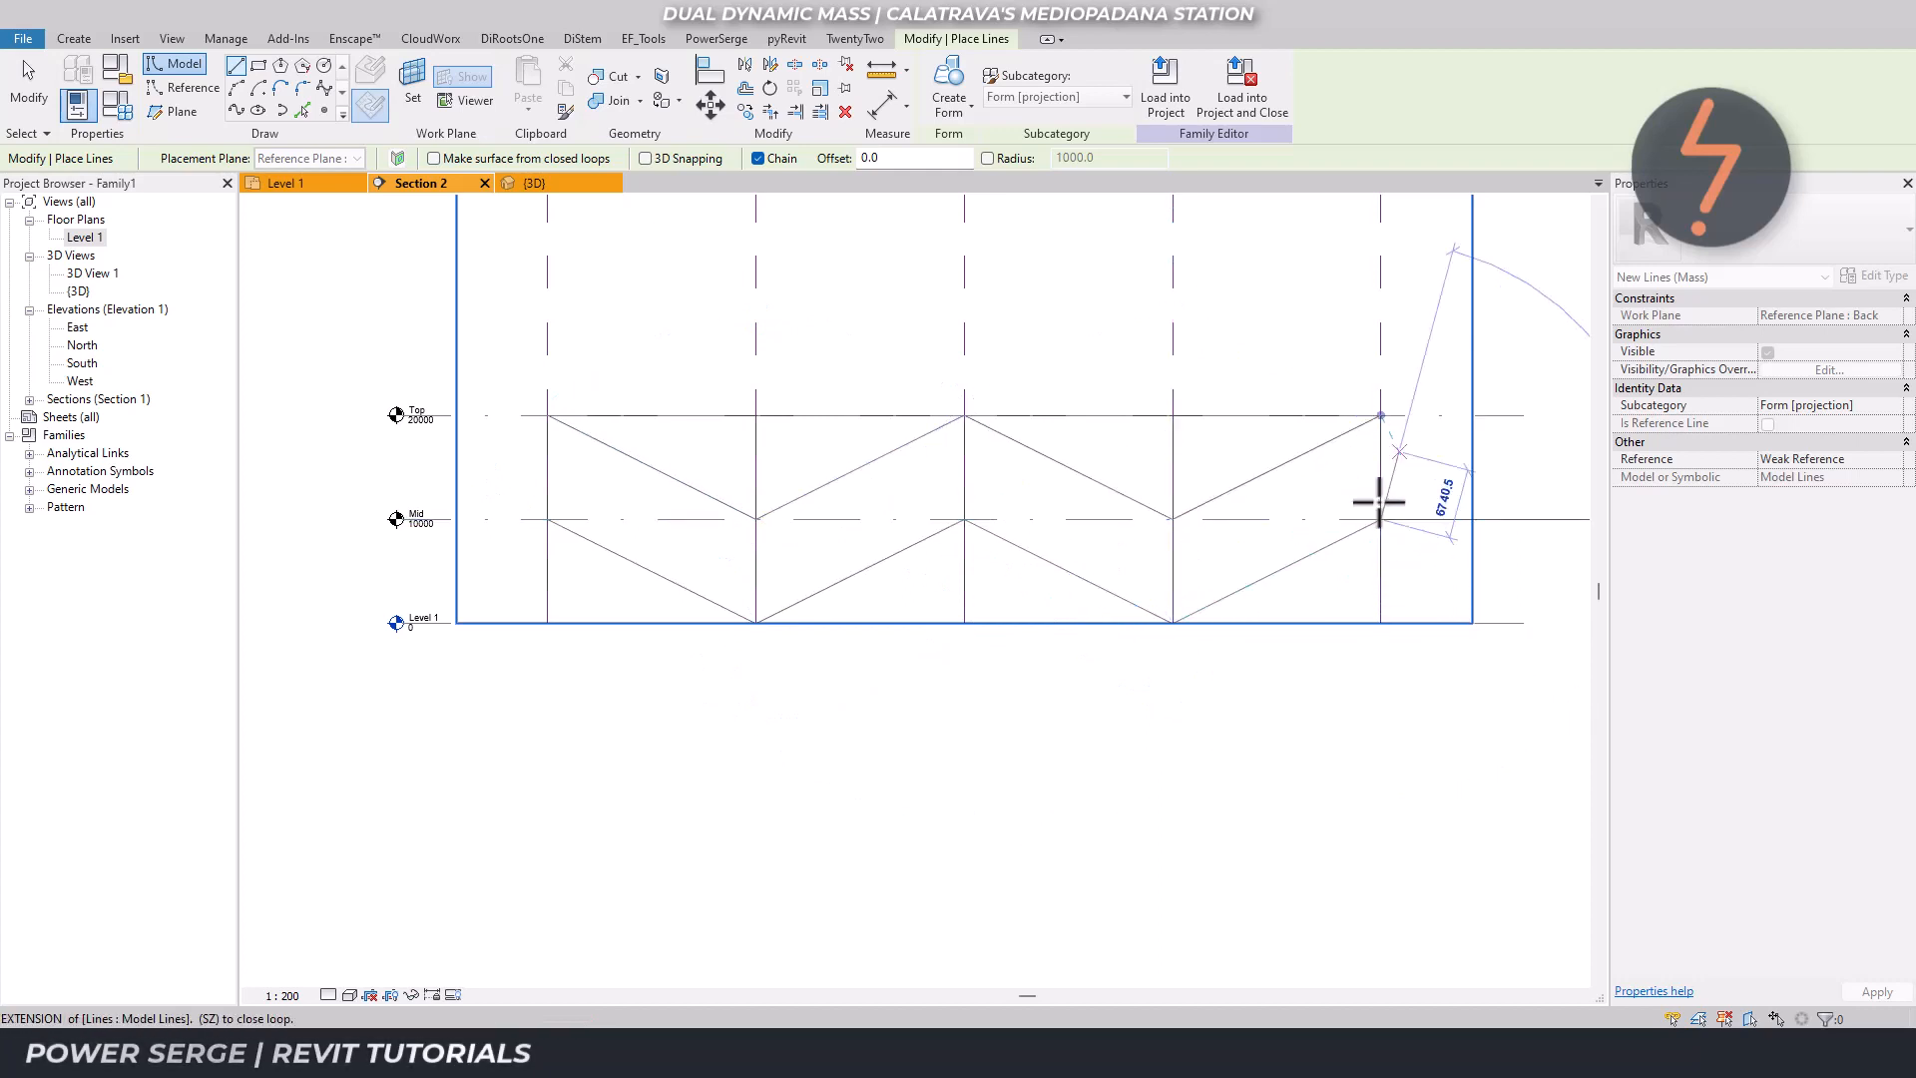
Close both ends of the zigzag outline with vertical model lines between the Mid and Top levels, and end line drawing.
left_click(1381, 415)
key("Escape")
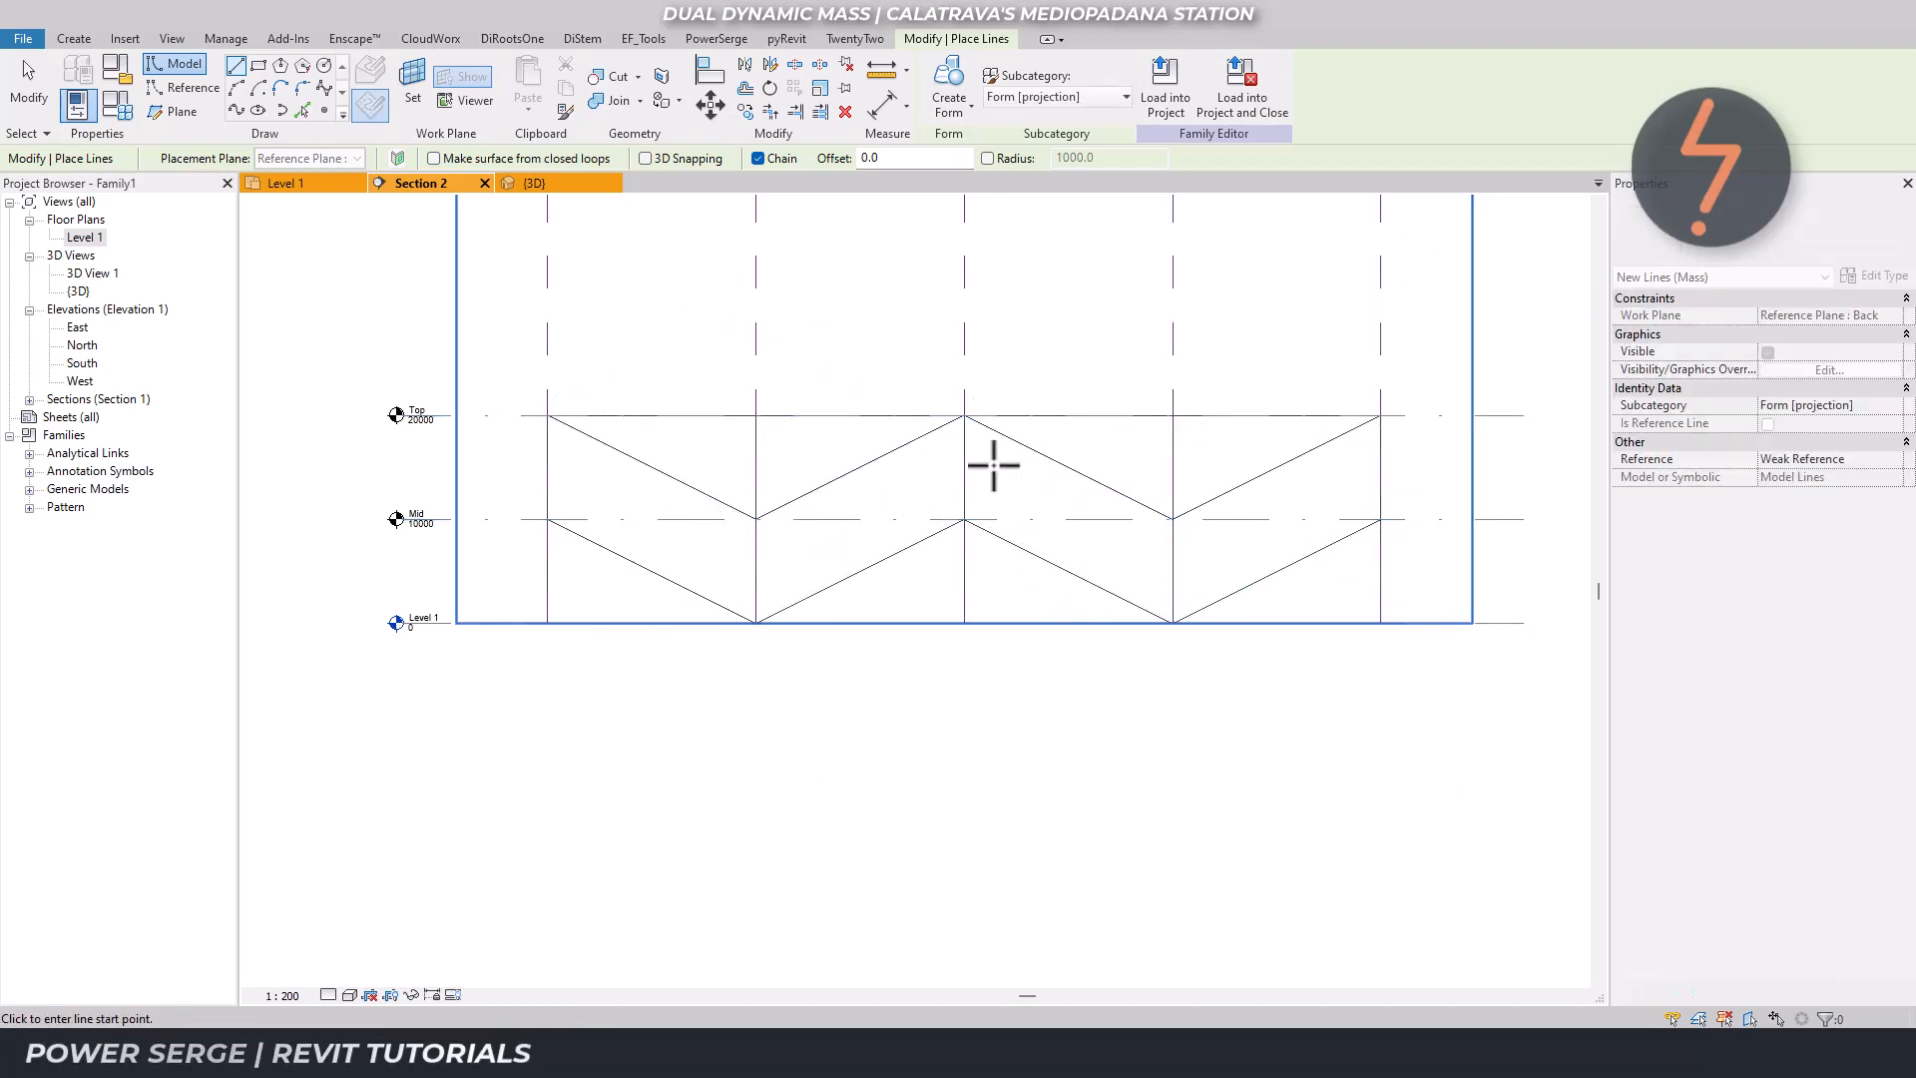
left_click(549, 518)
left_click(548, 417)
key("Escape")
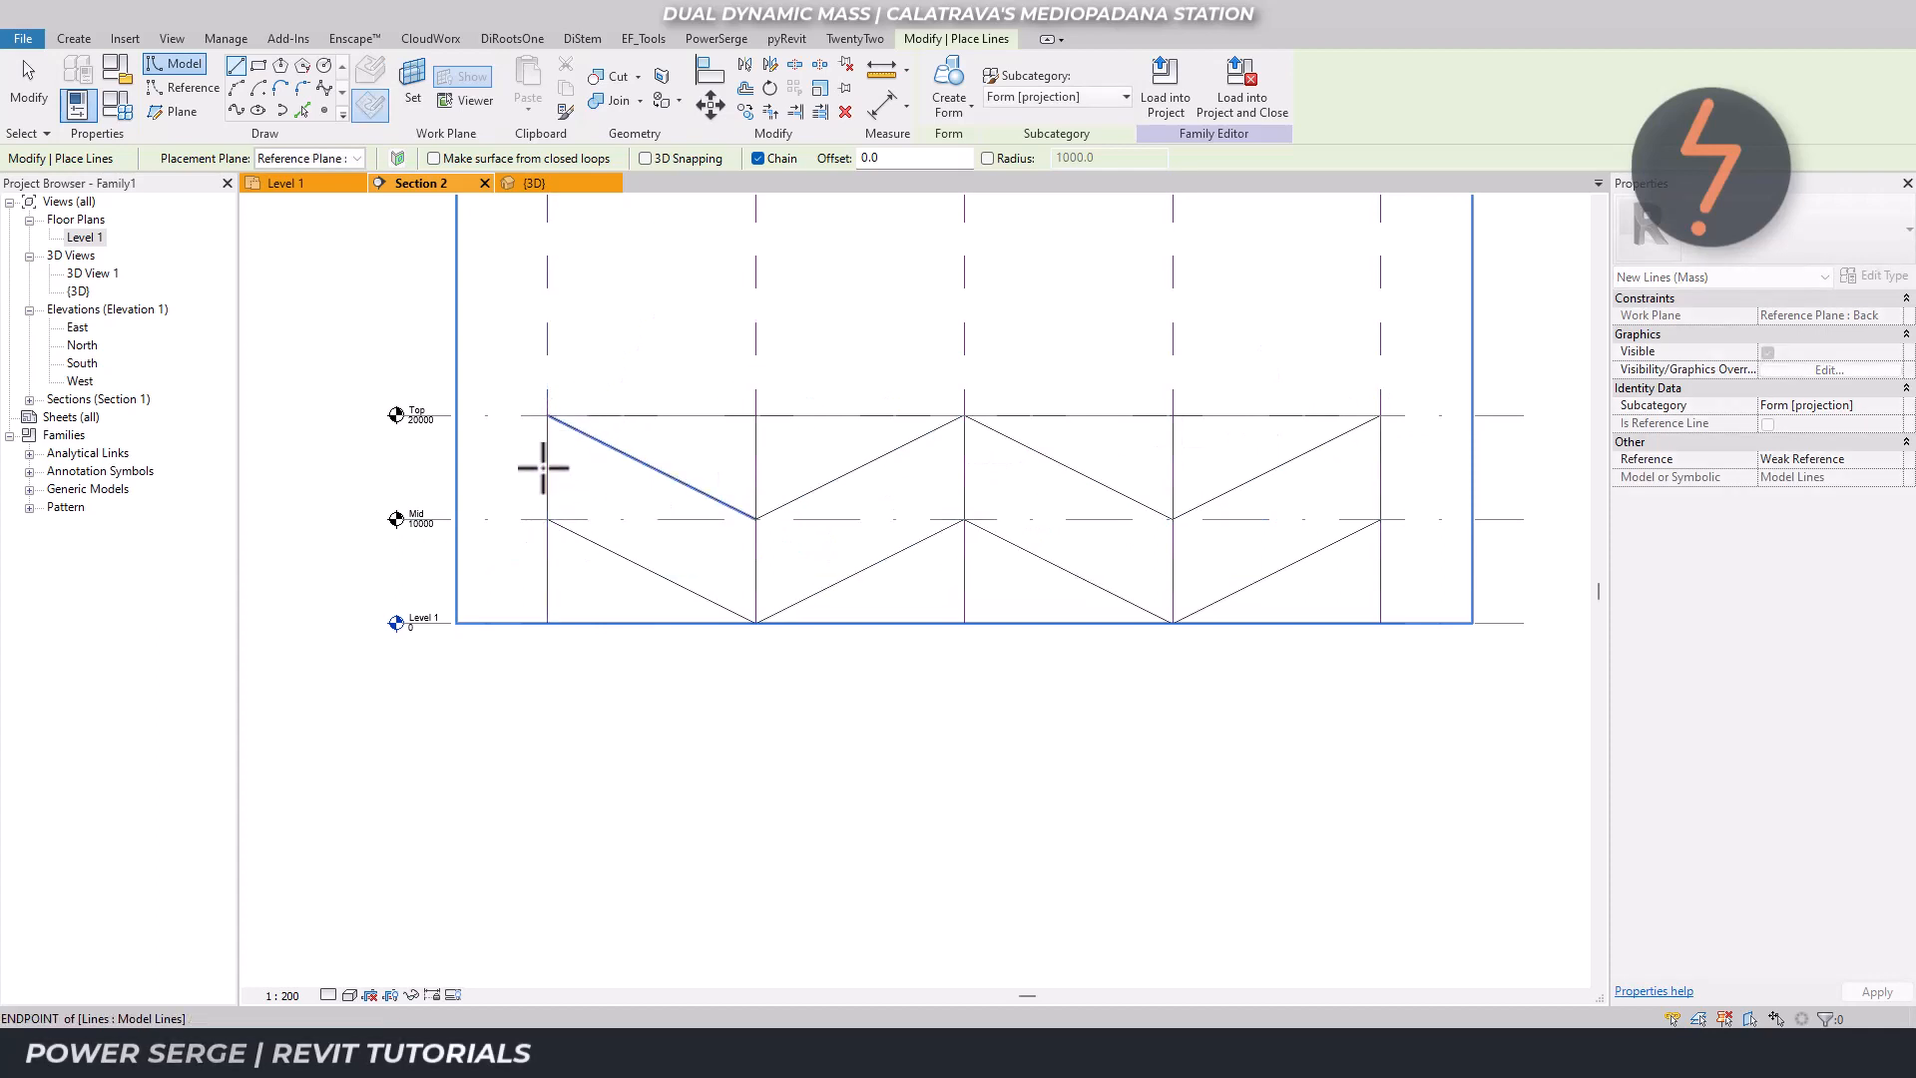
key("Escape")
key("Escape")
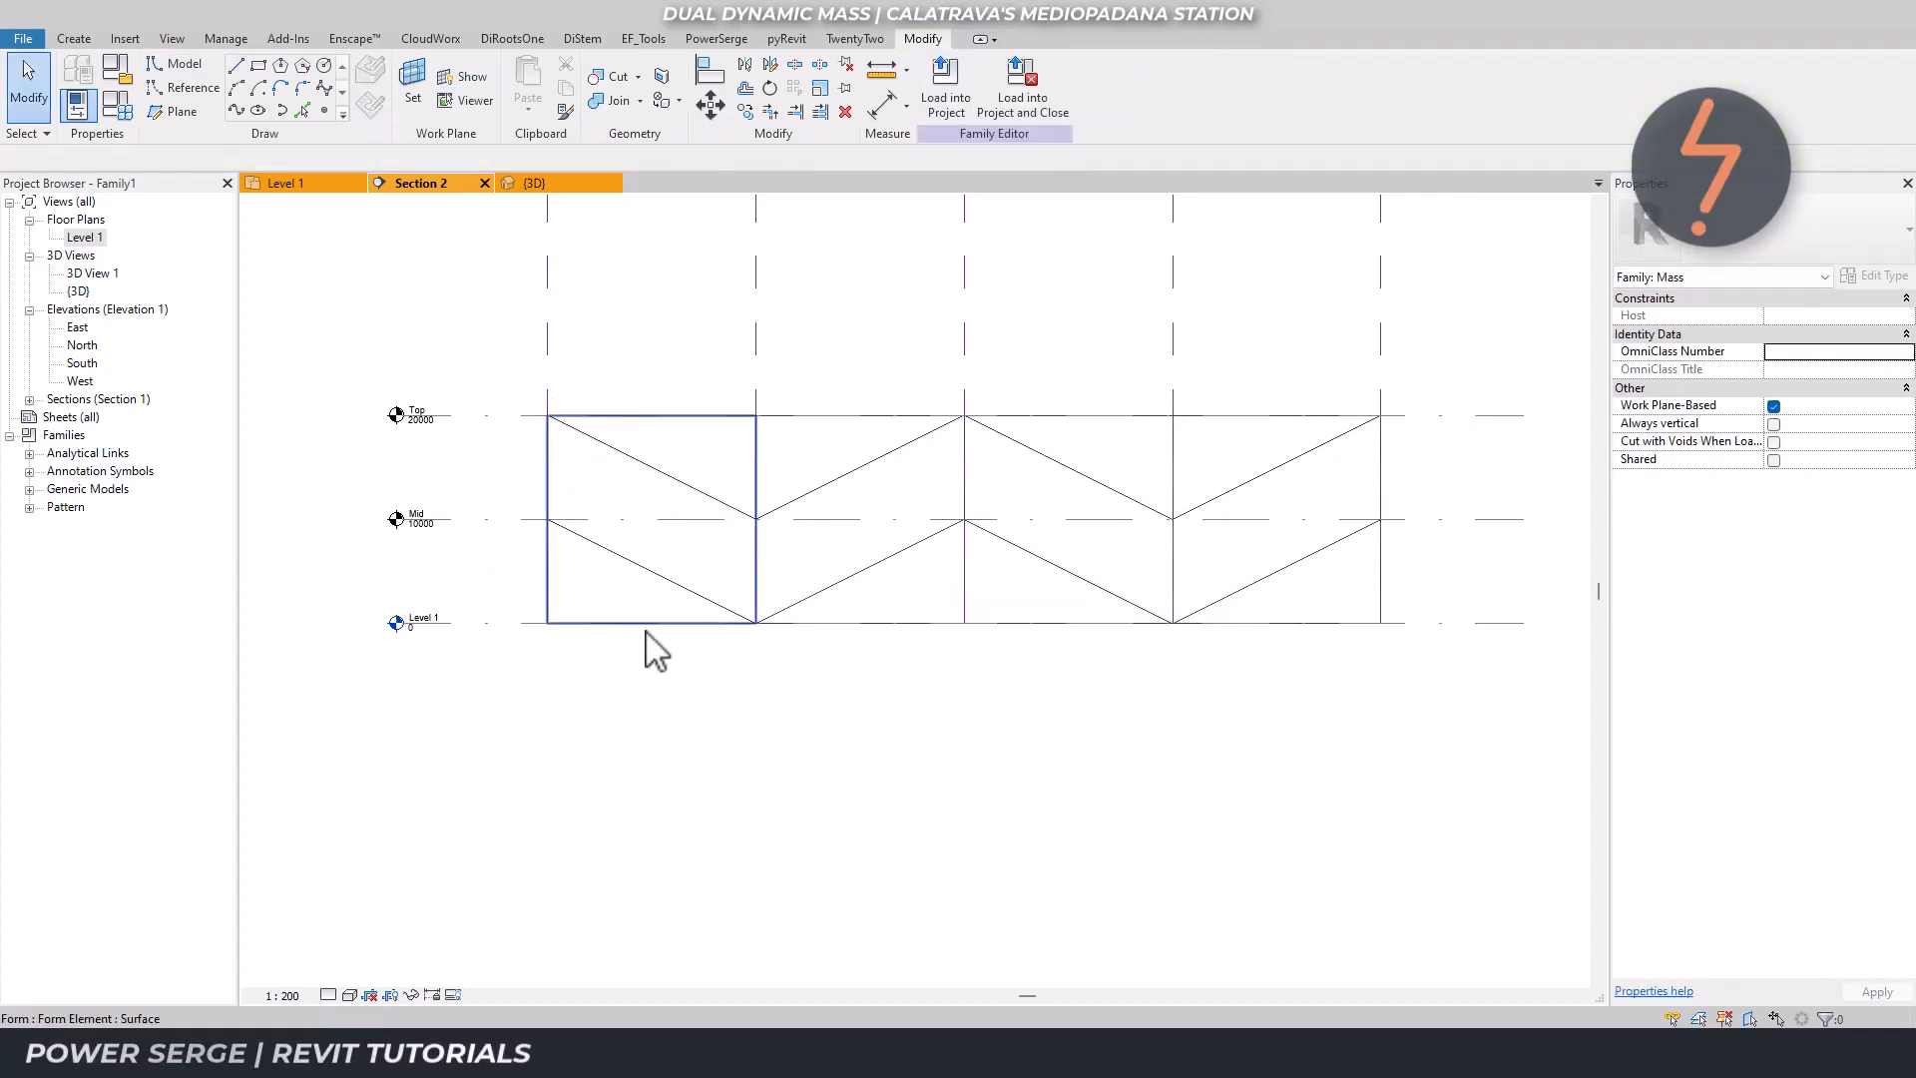
key("Tab")
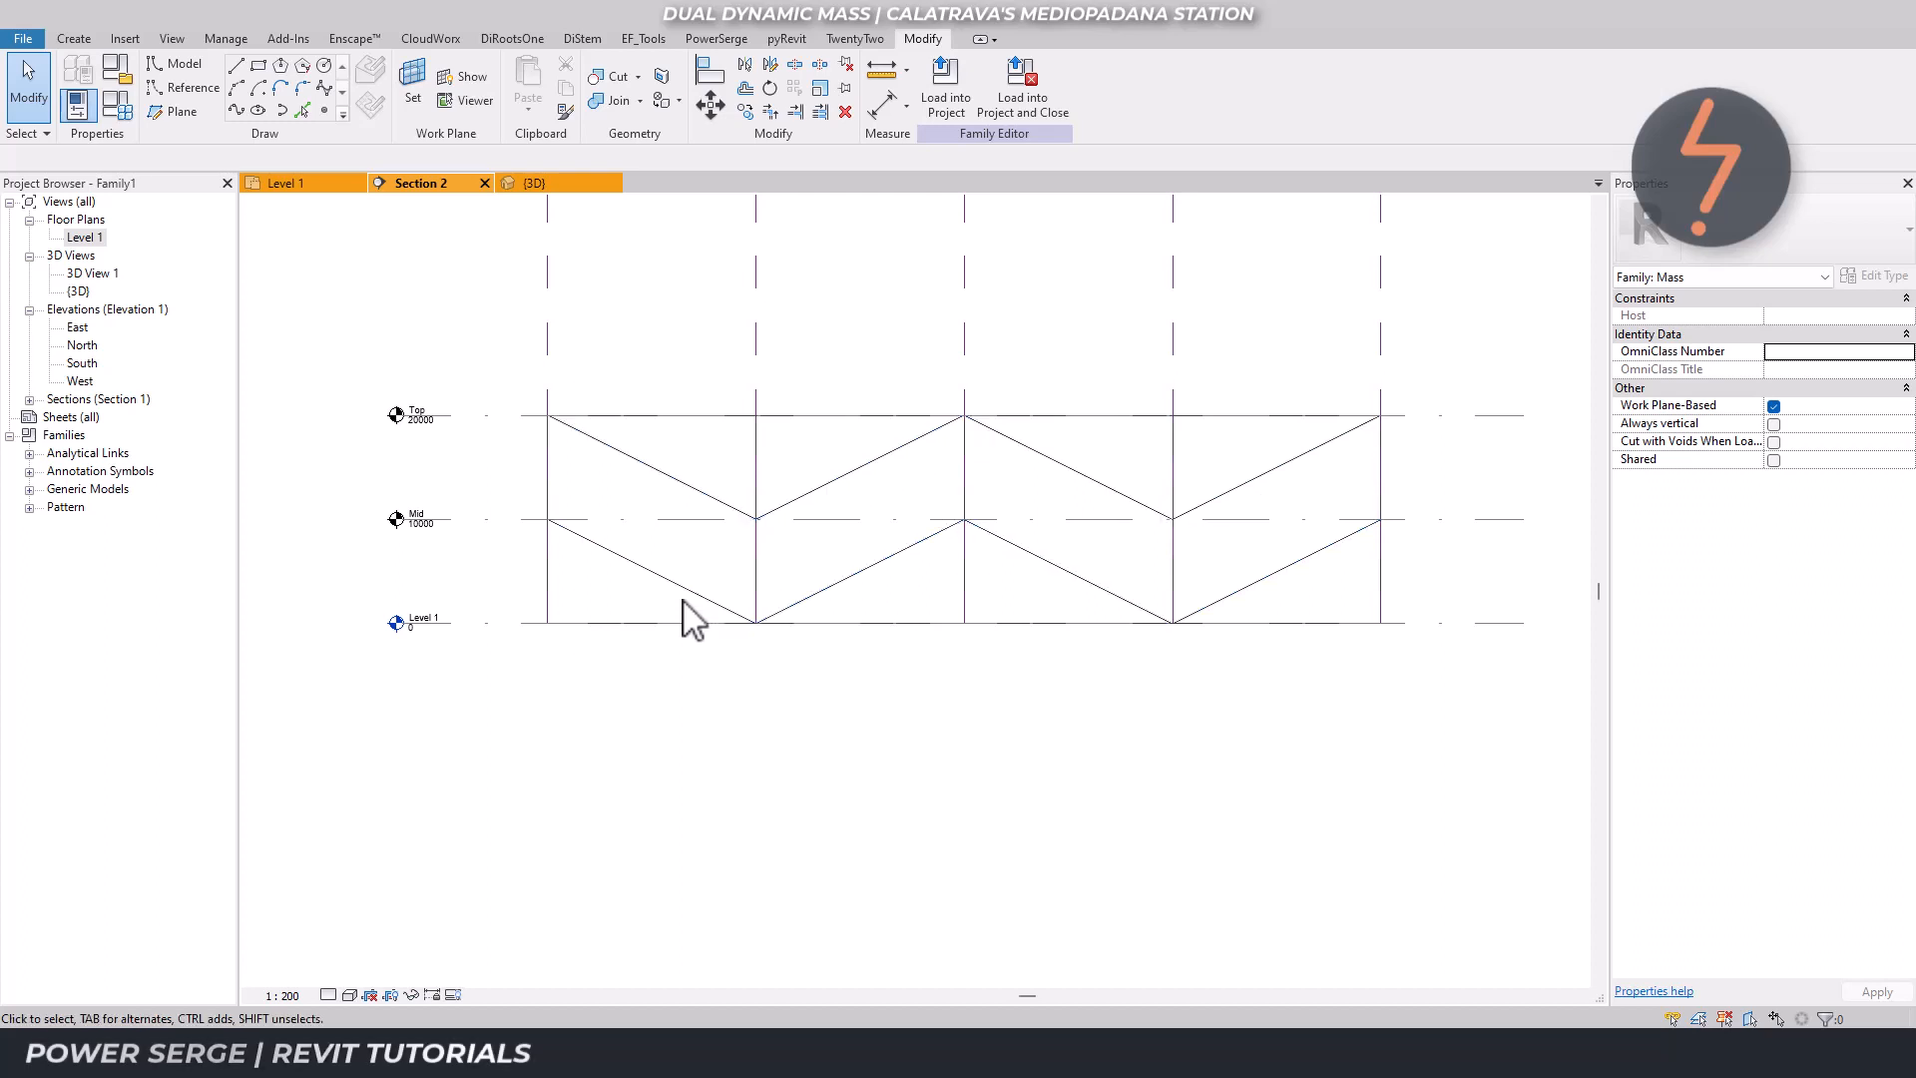
In the 3D view, select the closed zigzag chain of model lines and create a solid form from it.
left_click(521, 185)
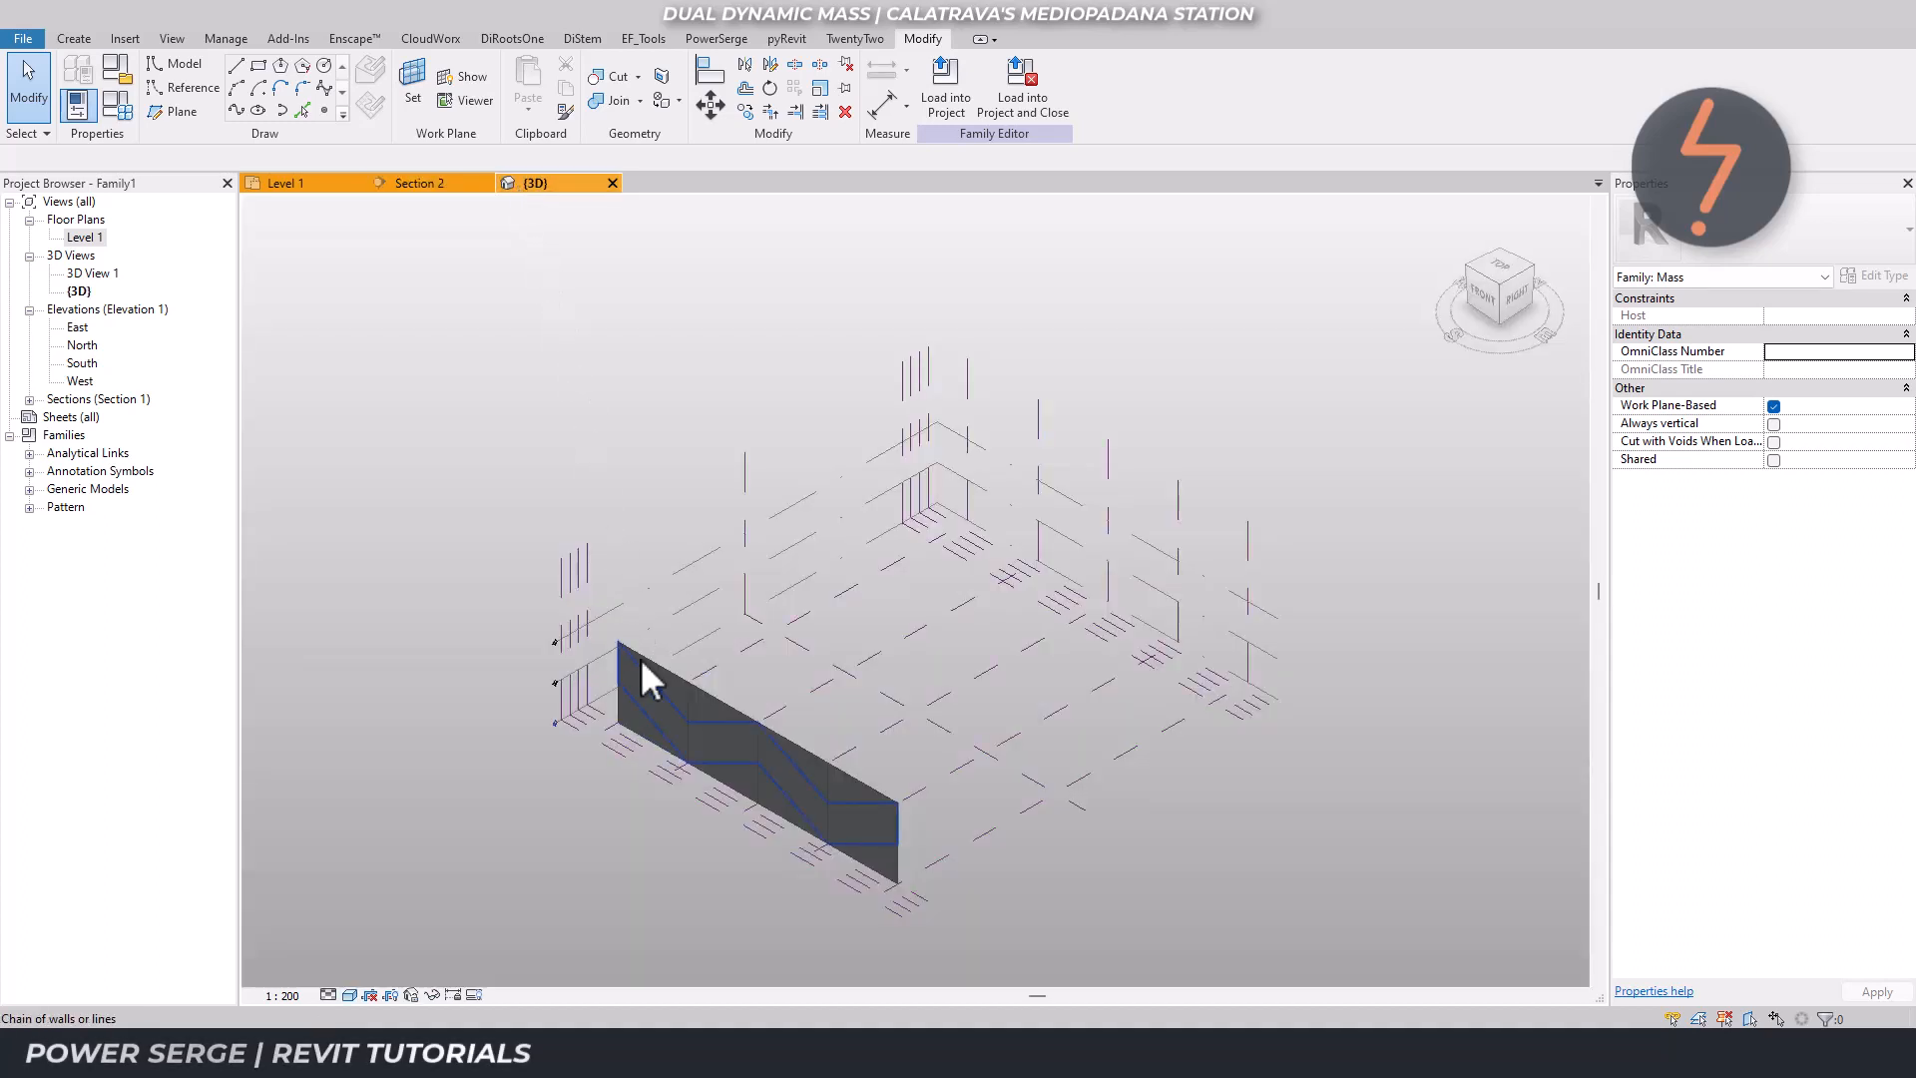
left_click(666, 758)
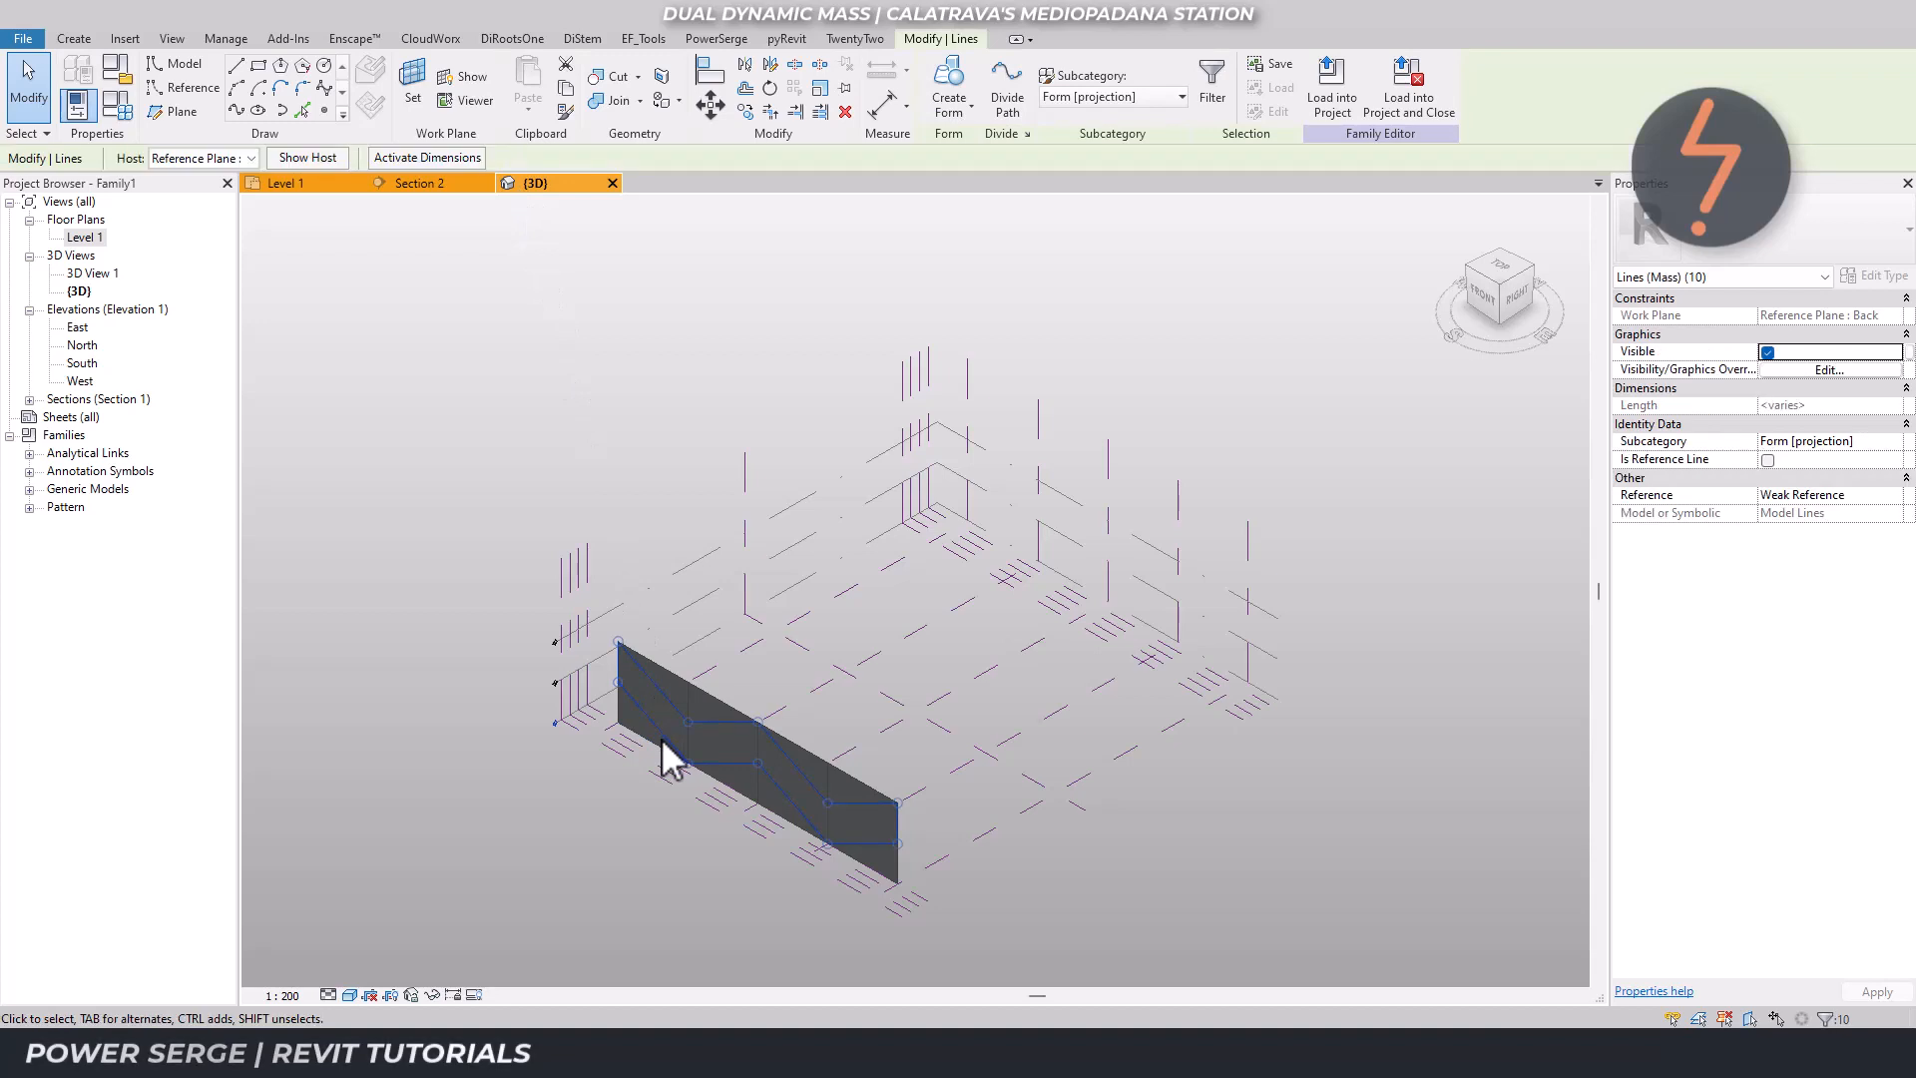
left_click(950, 114)
left_click(953, 141)
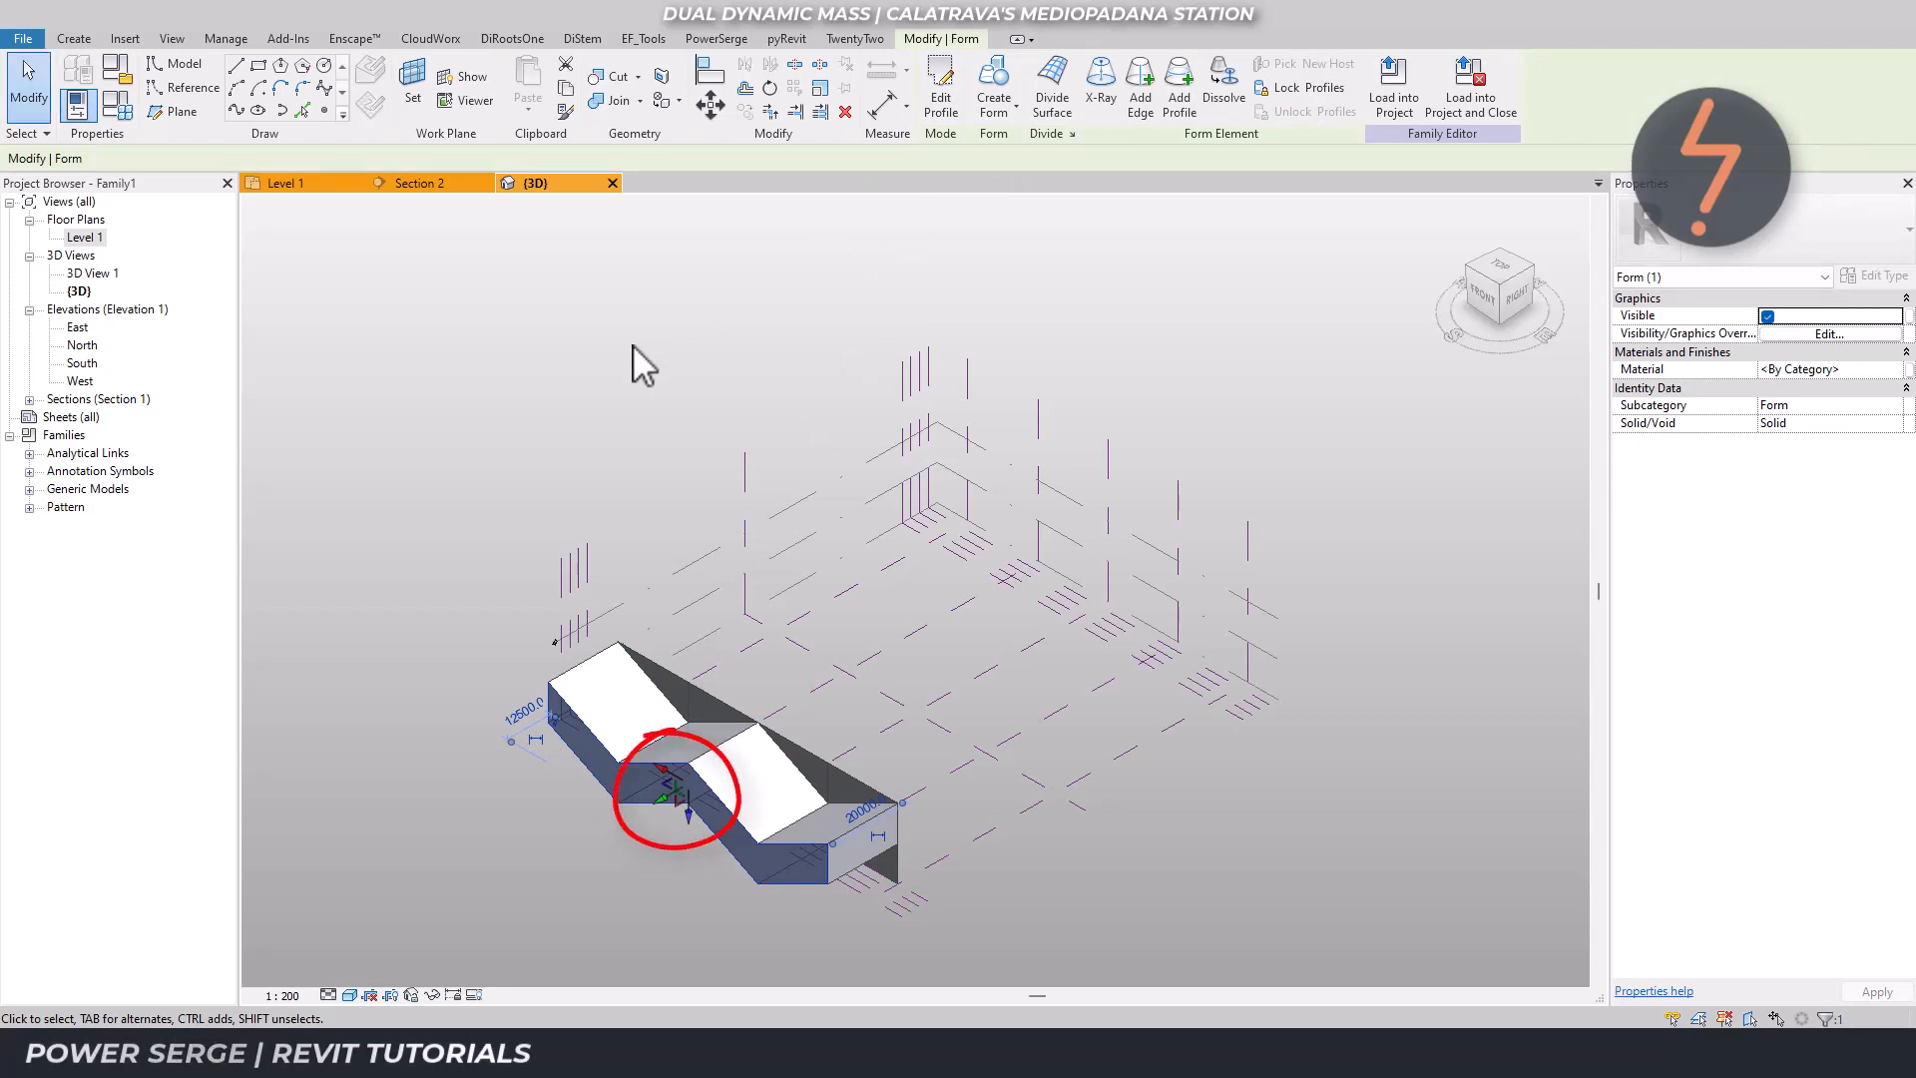
In the Level 1 plan, pull the zigzag form's front face back to the first reference plane in front of its base line.
left_click(311, 184)
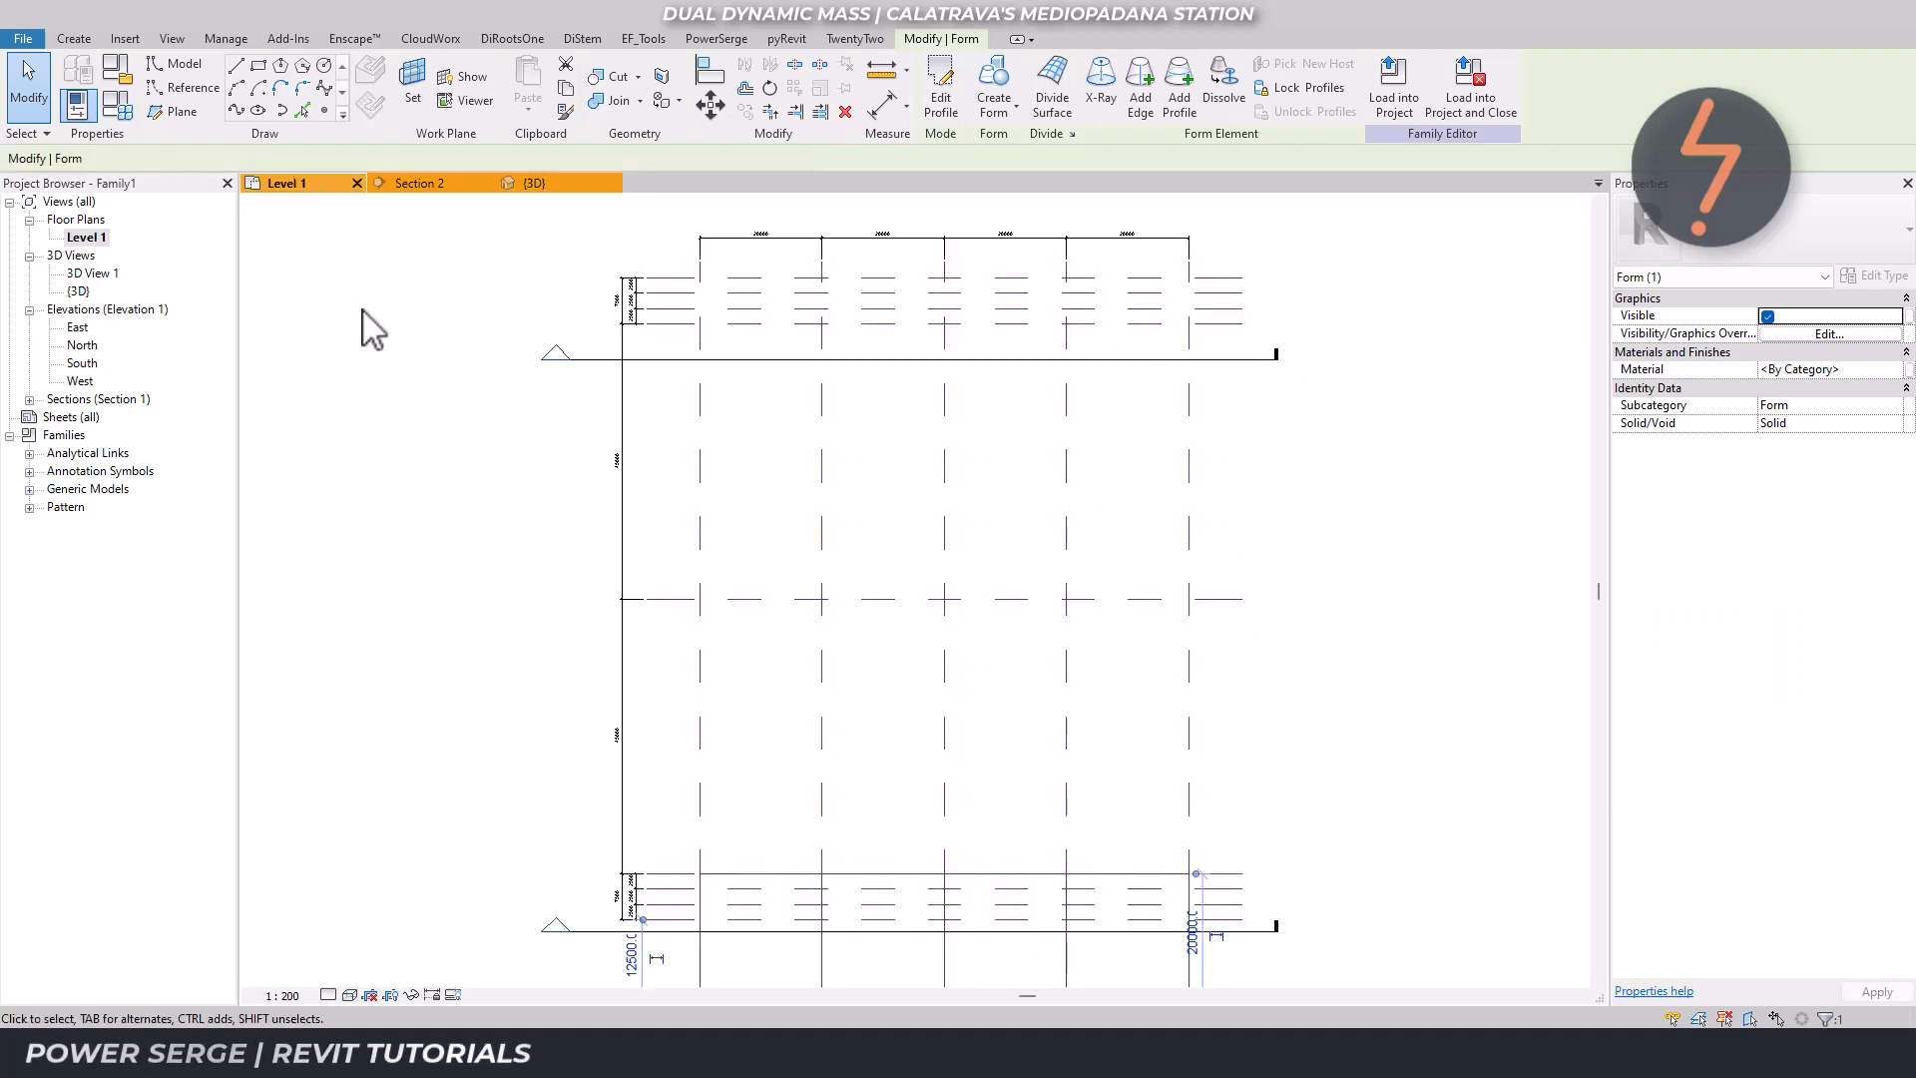
right_click(509, 677)
left_click(573, 563)
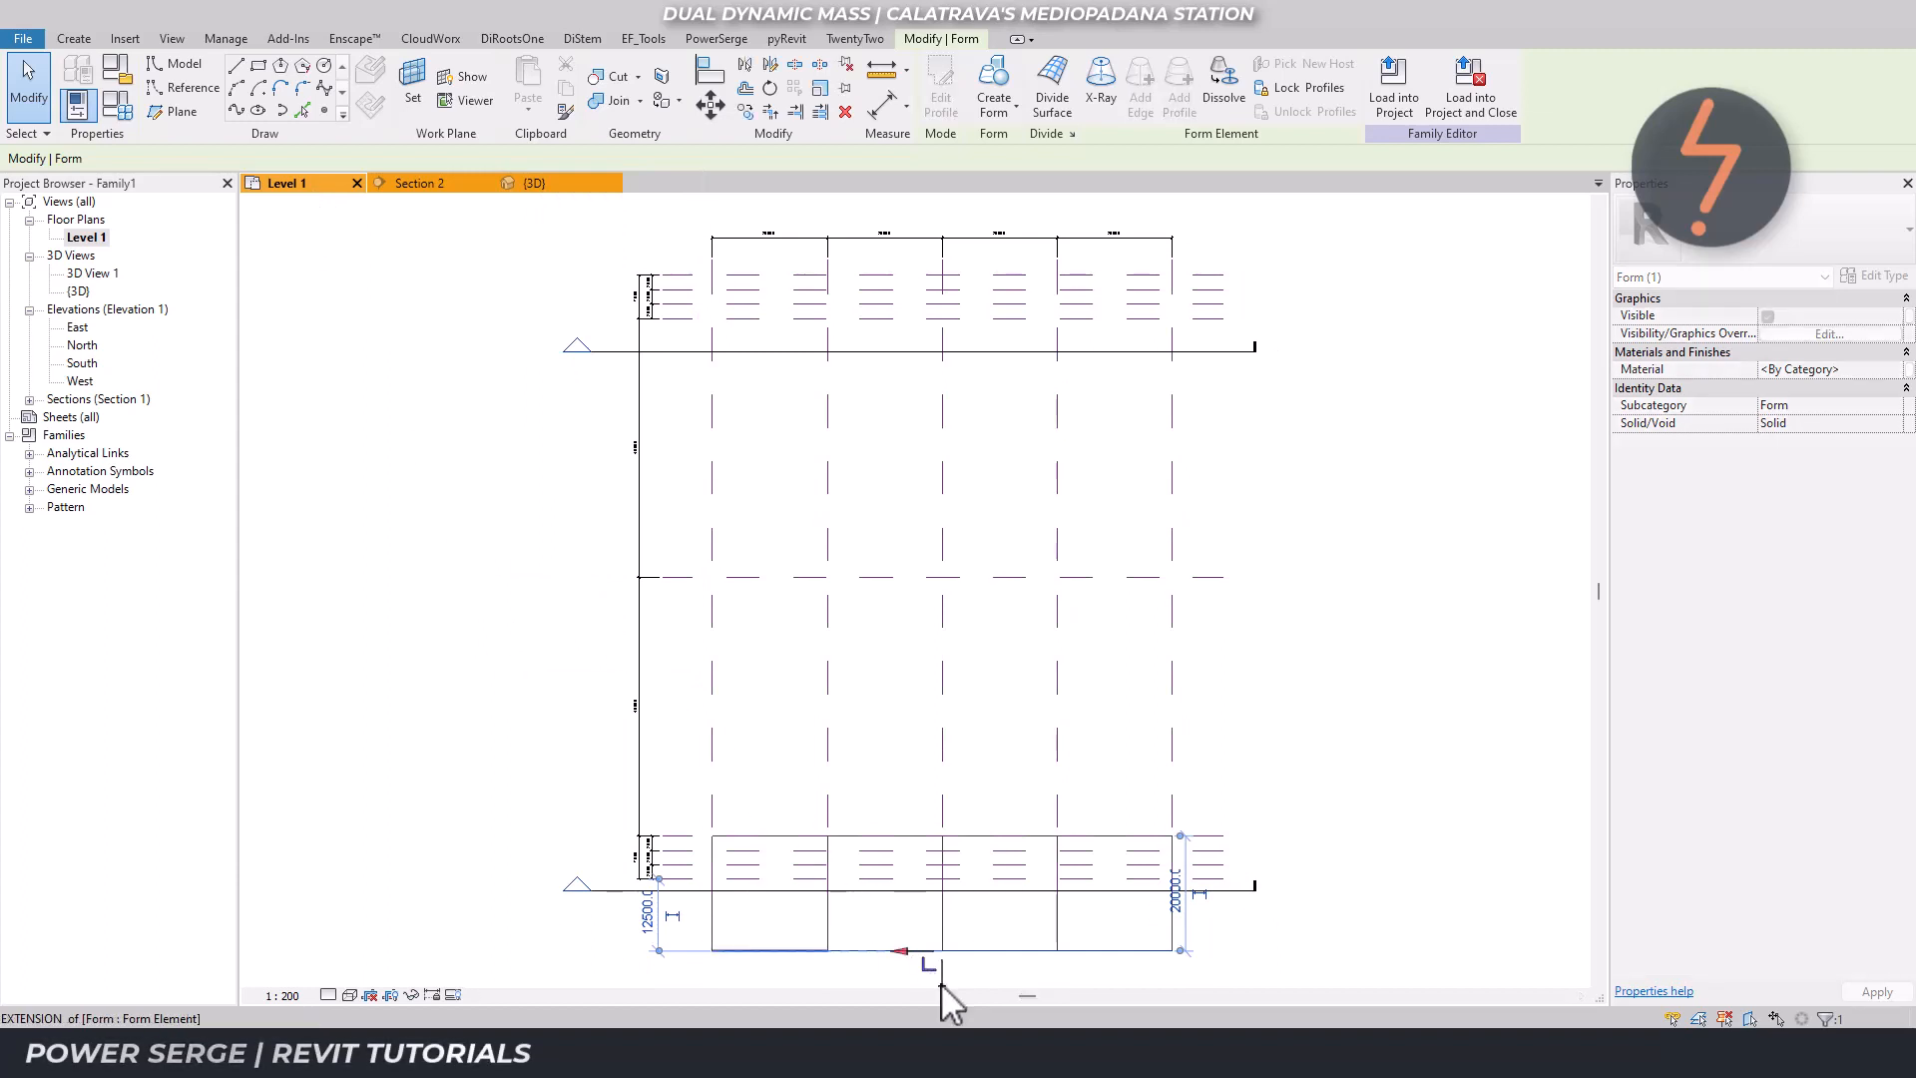
left_click_drag(940, 973, 992, 907)
left_click(1319, 961)
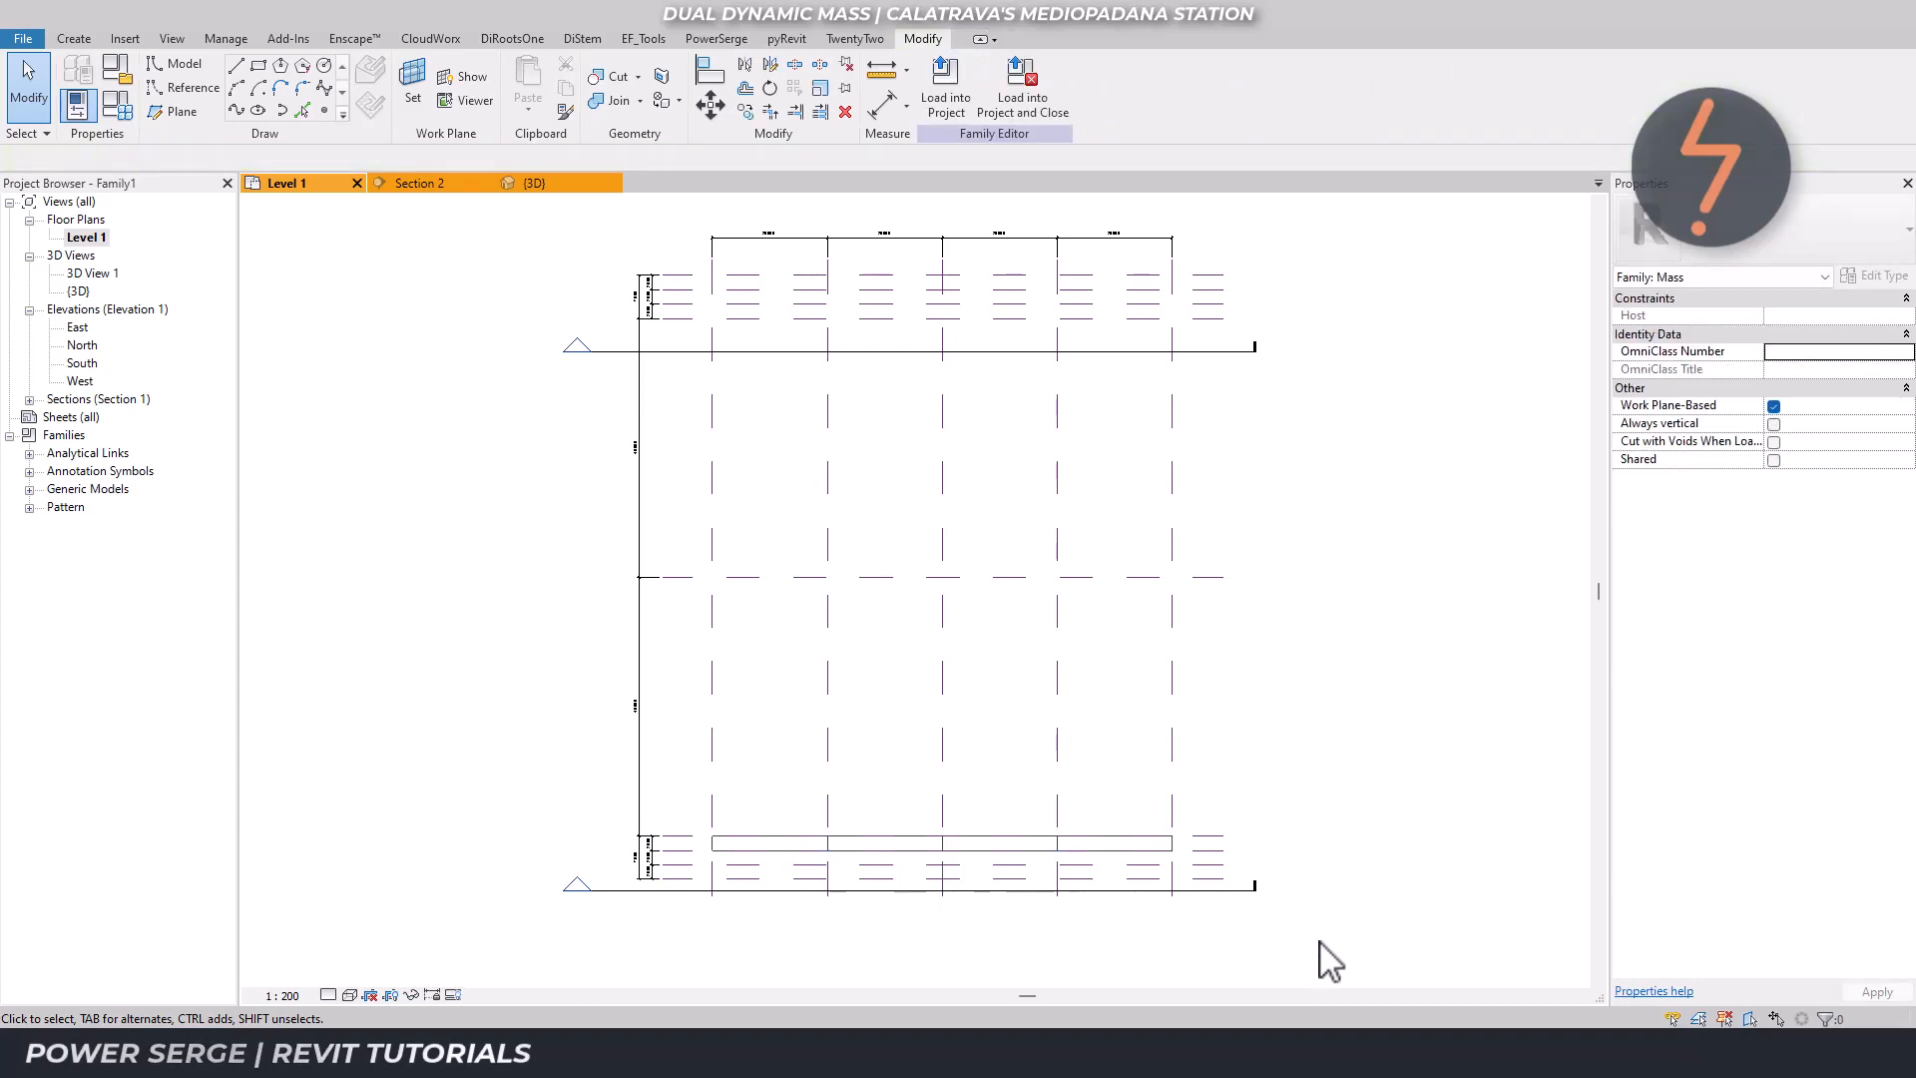
Return to the 3D view and zoom in on the region around the thin zigzag form and flat surfaces.
left_click(534, 184)
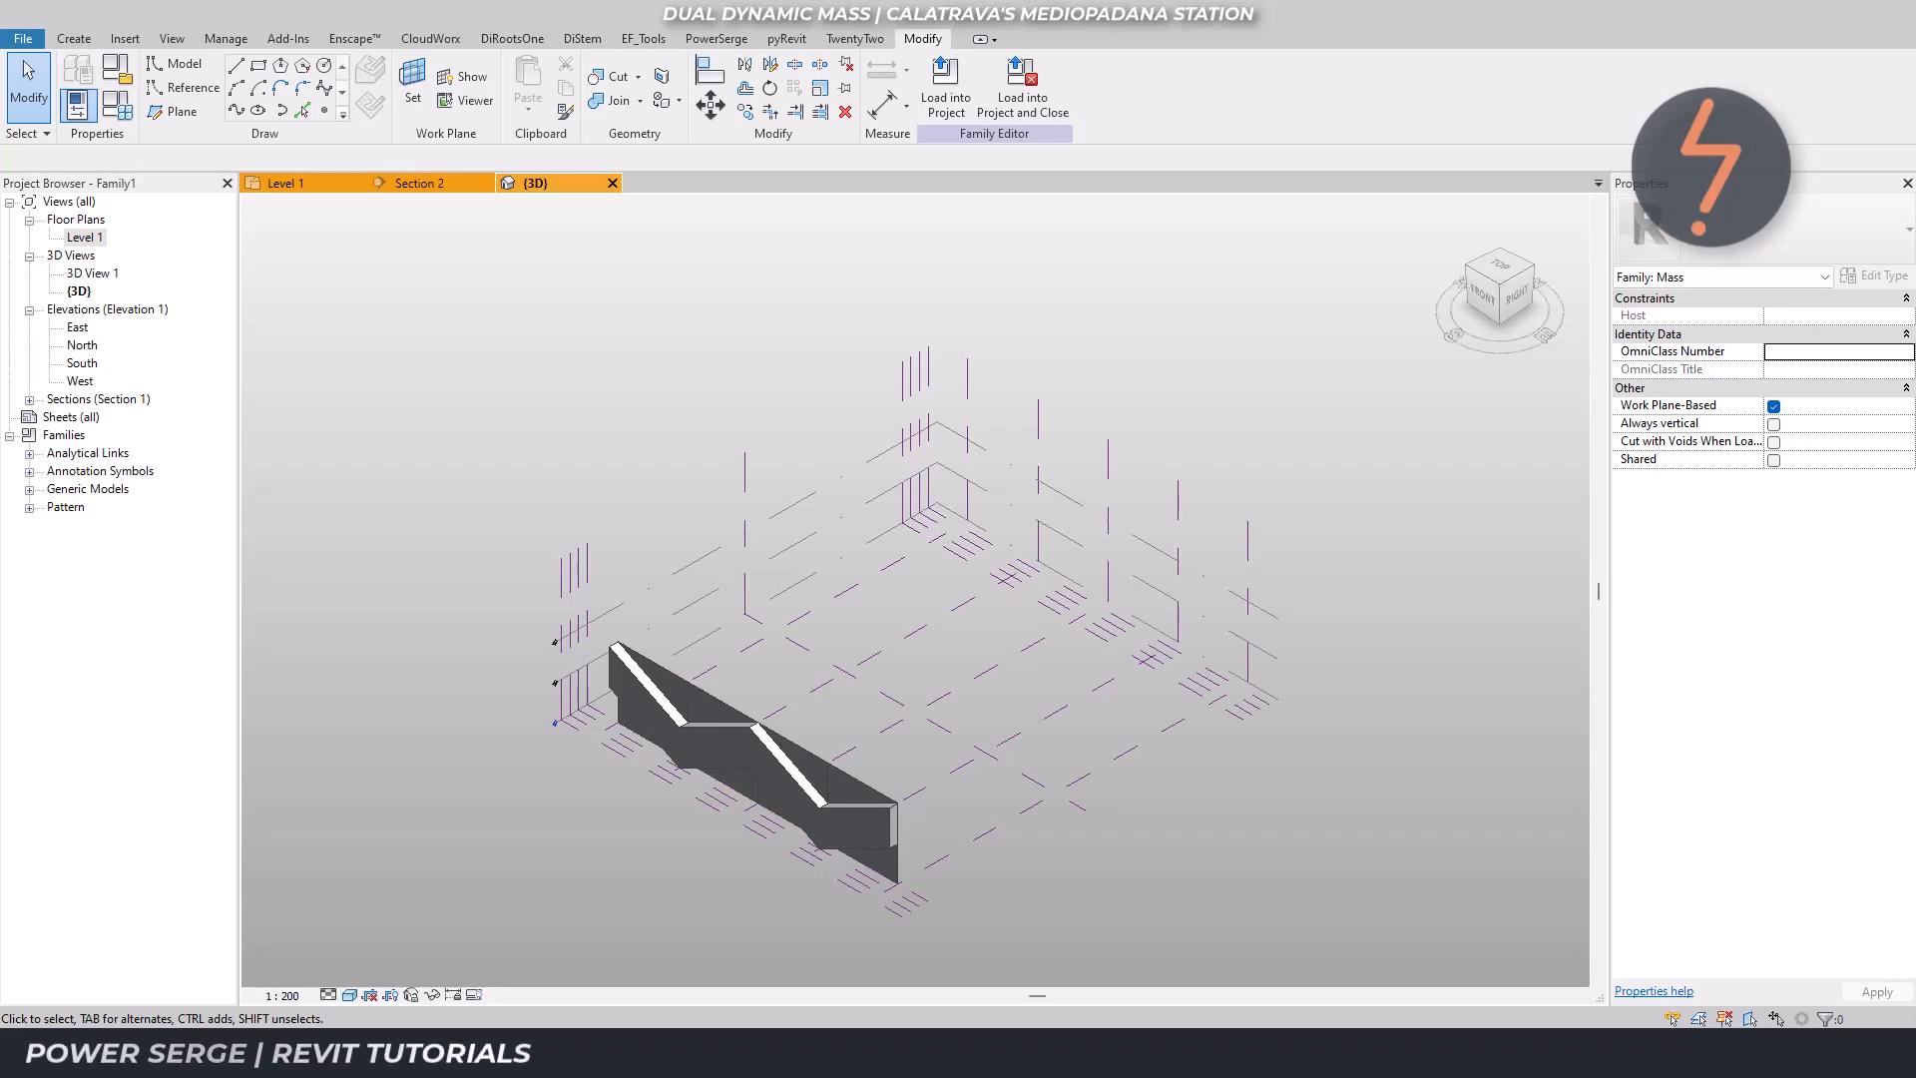
middle_click_drag(738, 880, 685, 850, "shift")
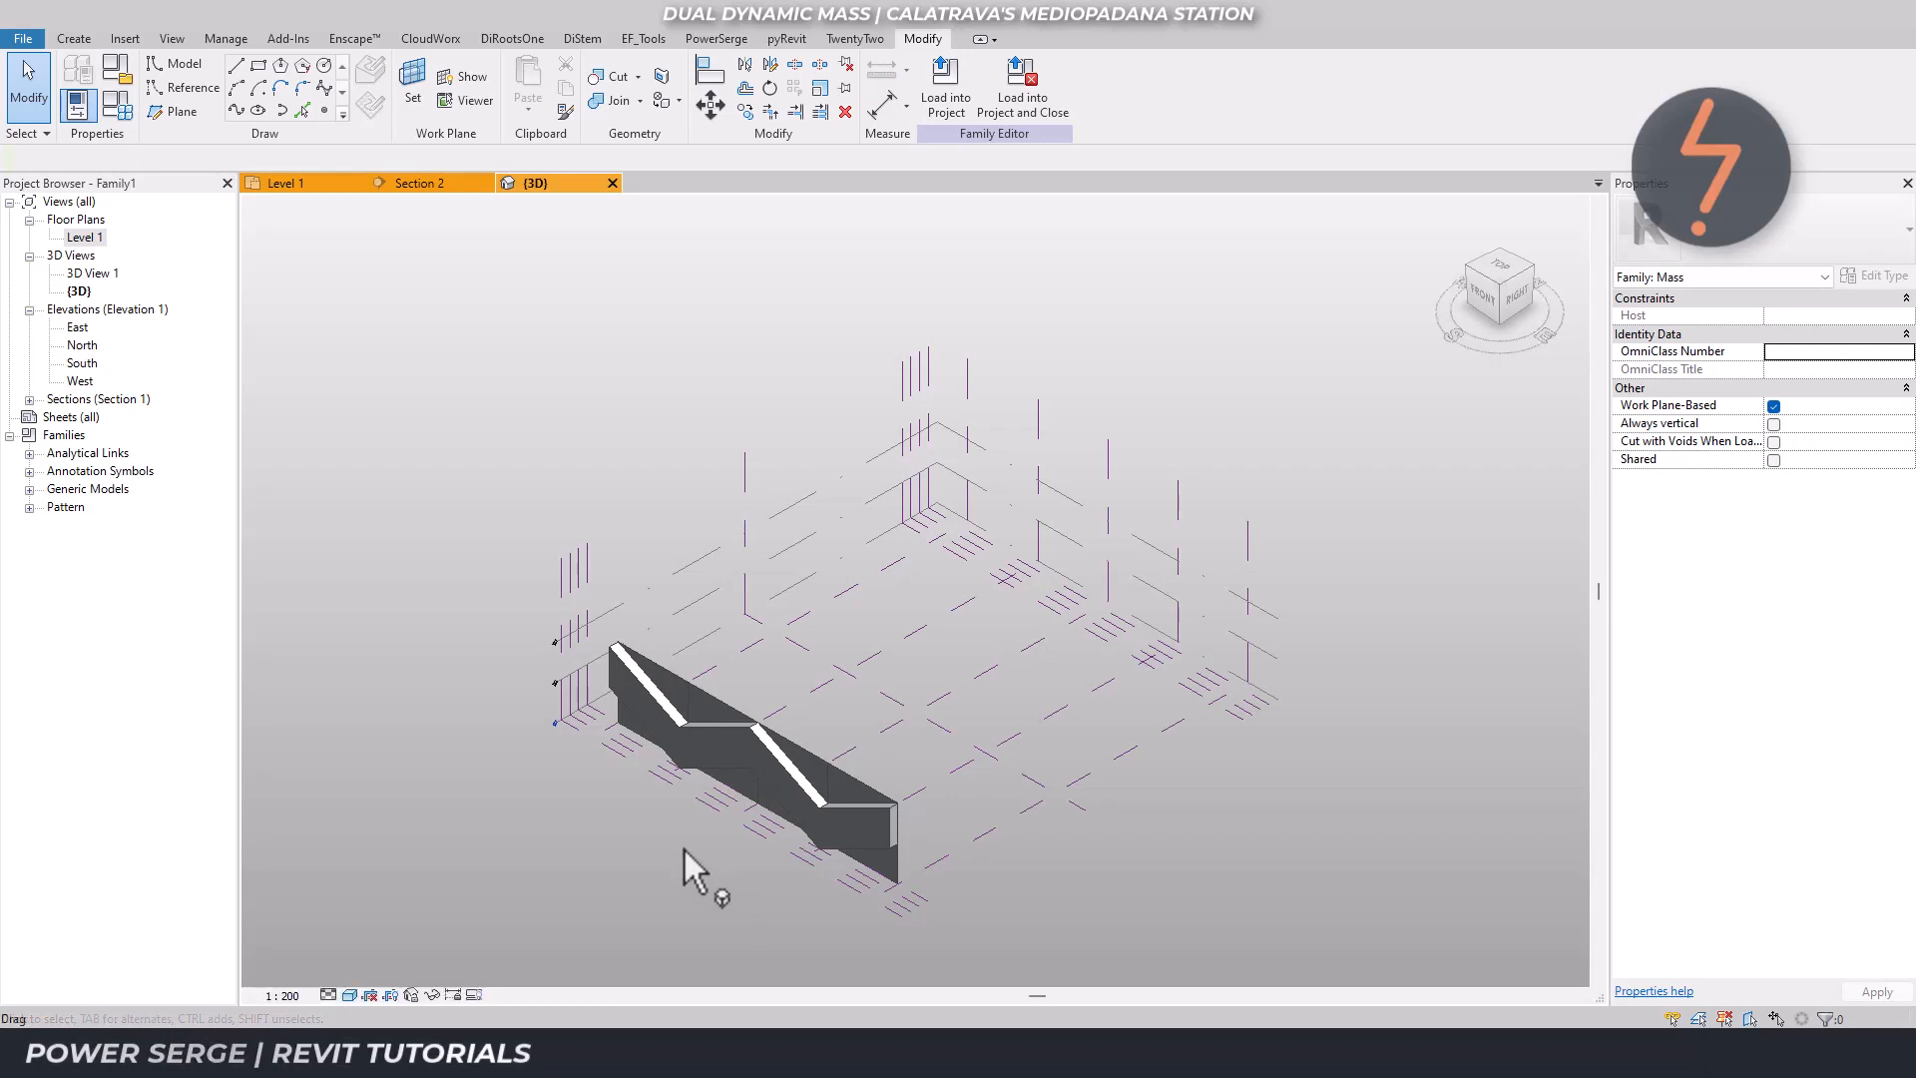
right_click(643, 838)
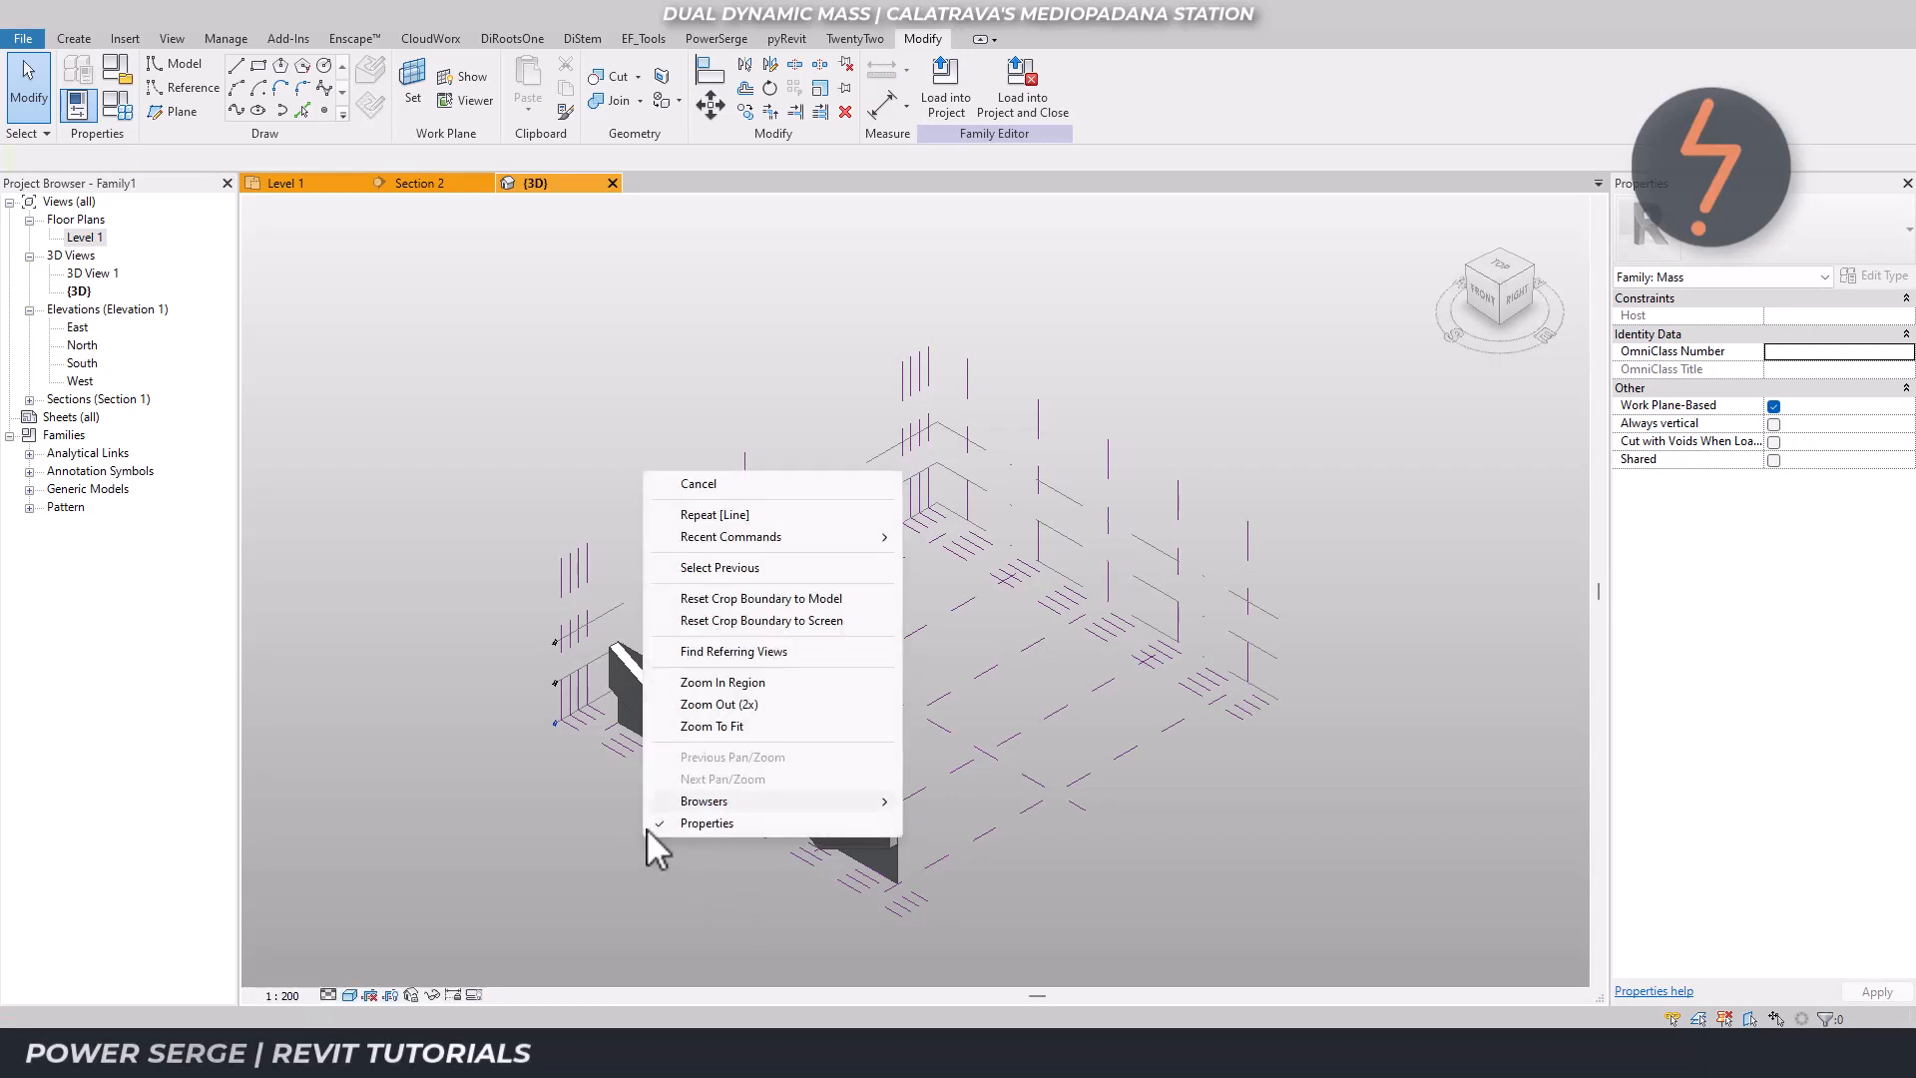
left_click(699, 682)
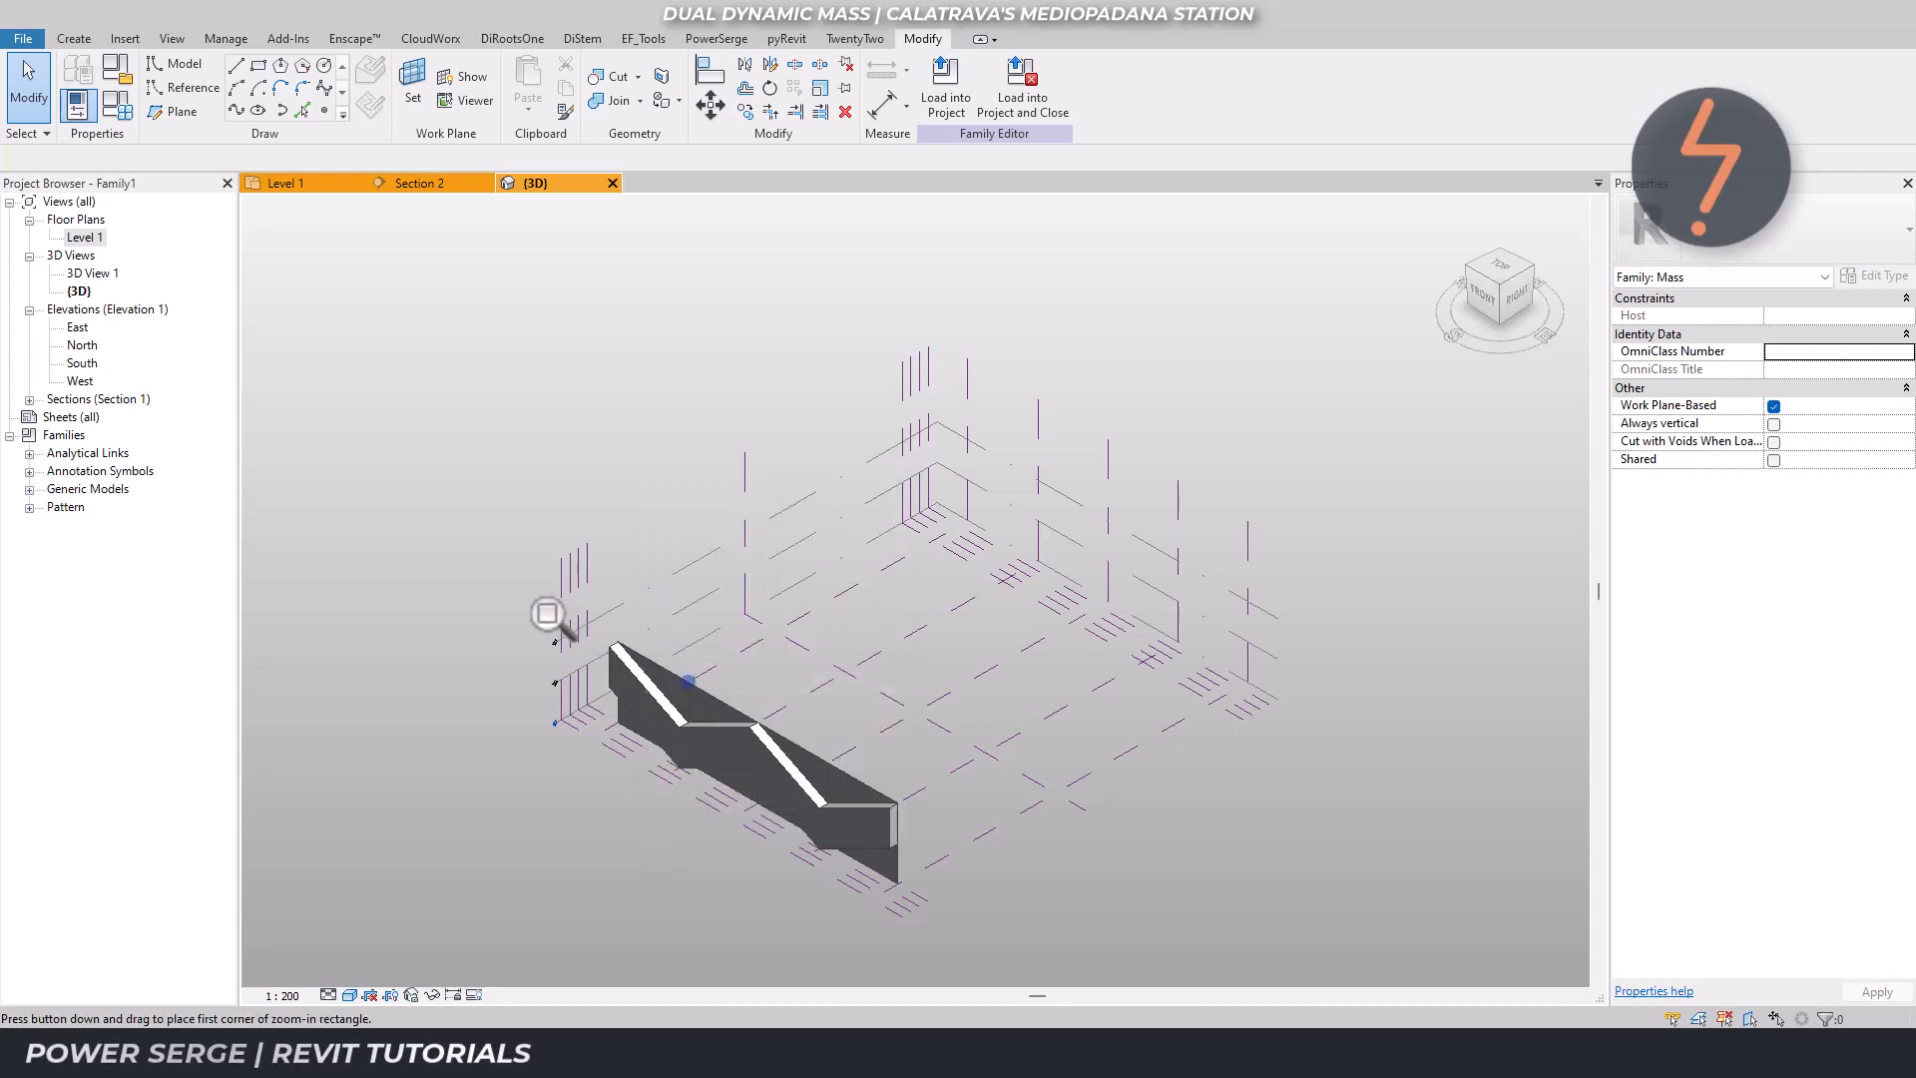
left_click_drag(526, 592, 942, 920)
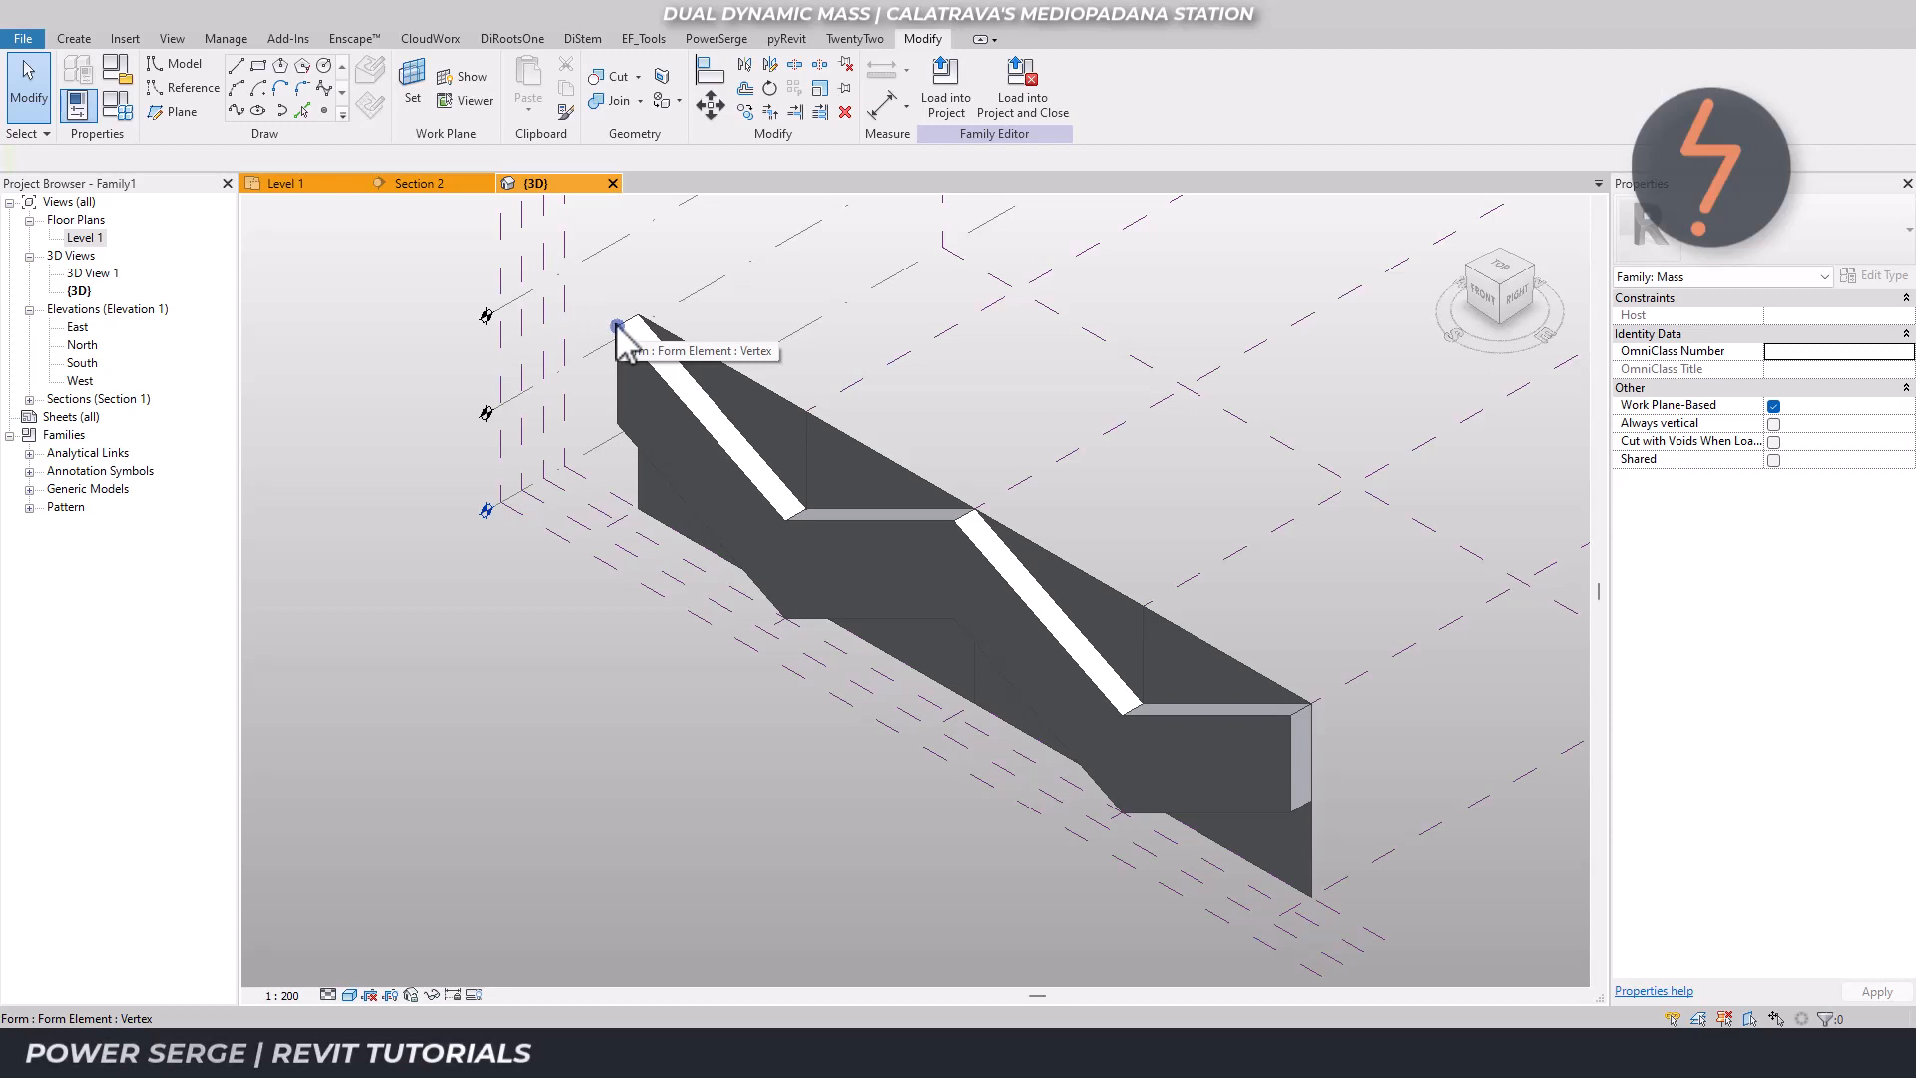
In the Level 1 plan, pull the zigzag form's upper front vertex at its west end out to the outermost reference plane.
left_click(618, 328)
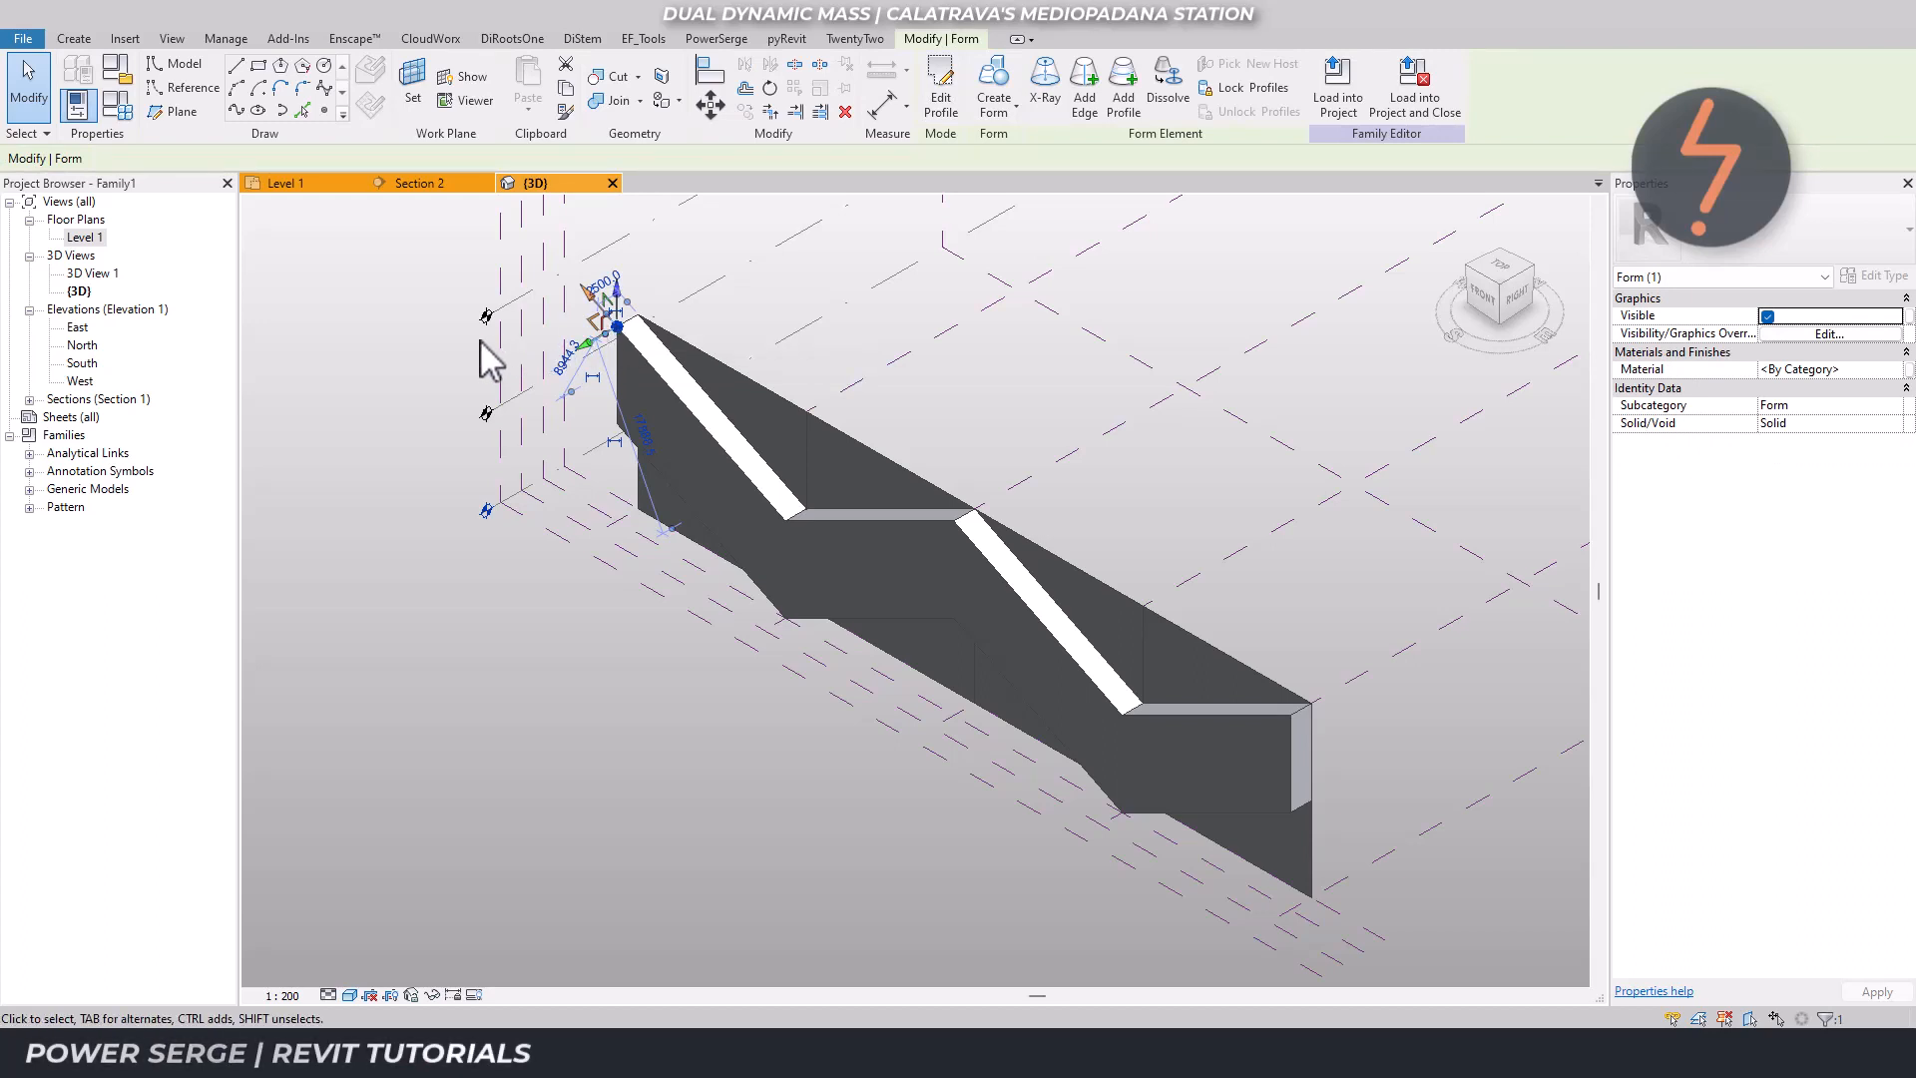
left_click(313, 185)
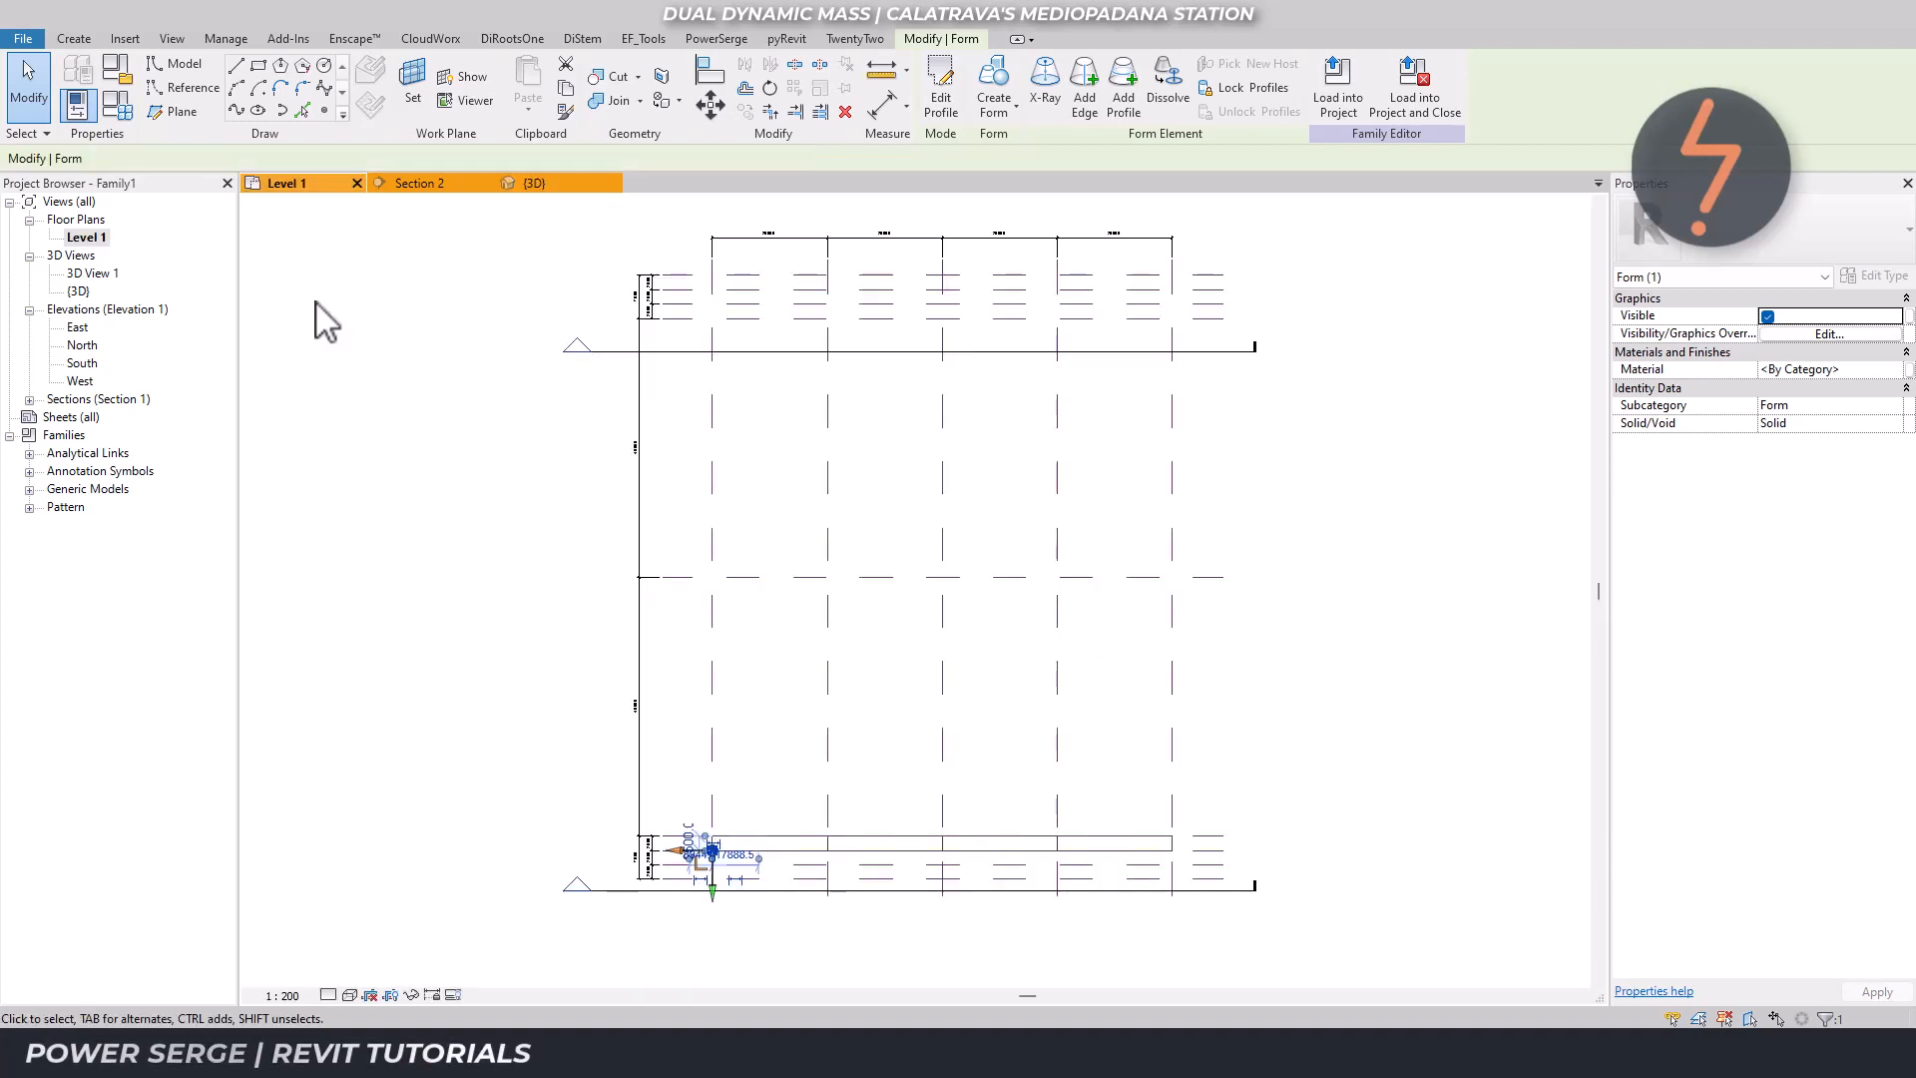
right_click(537, 920)
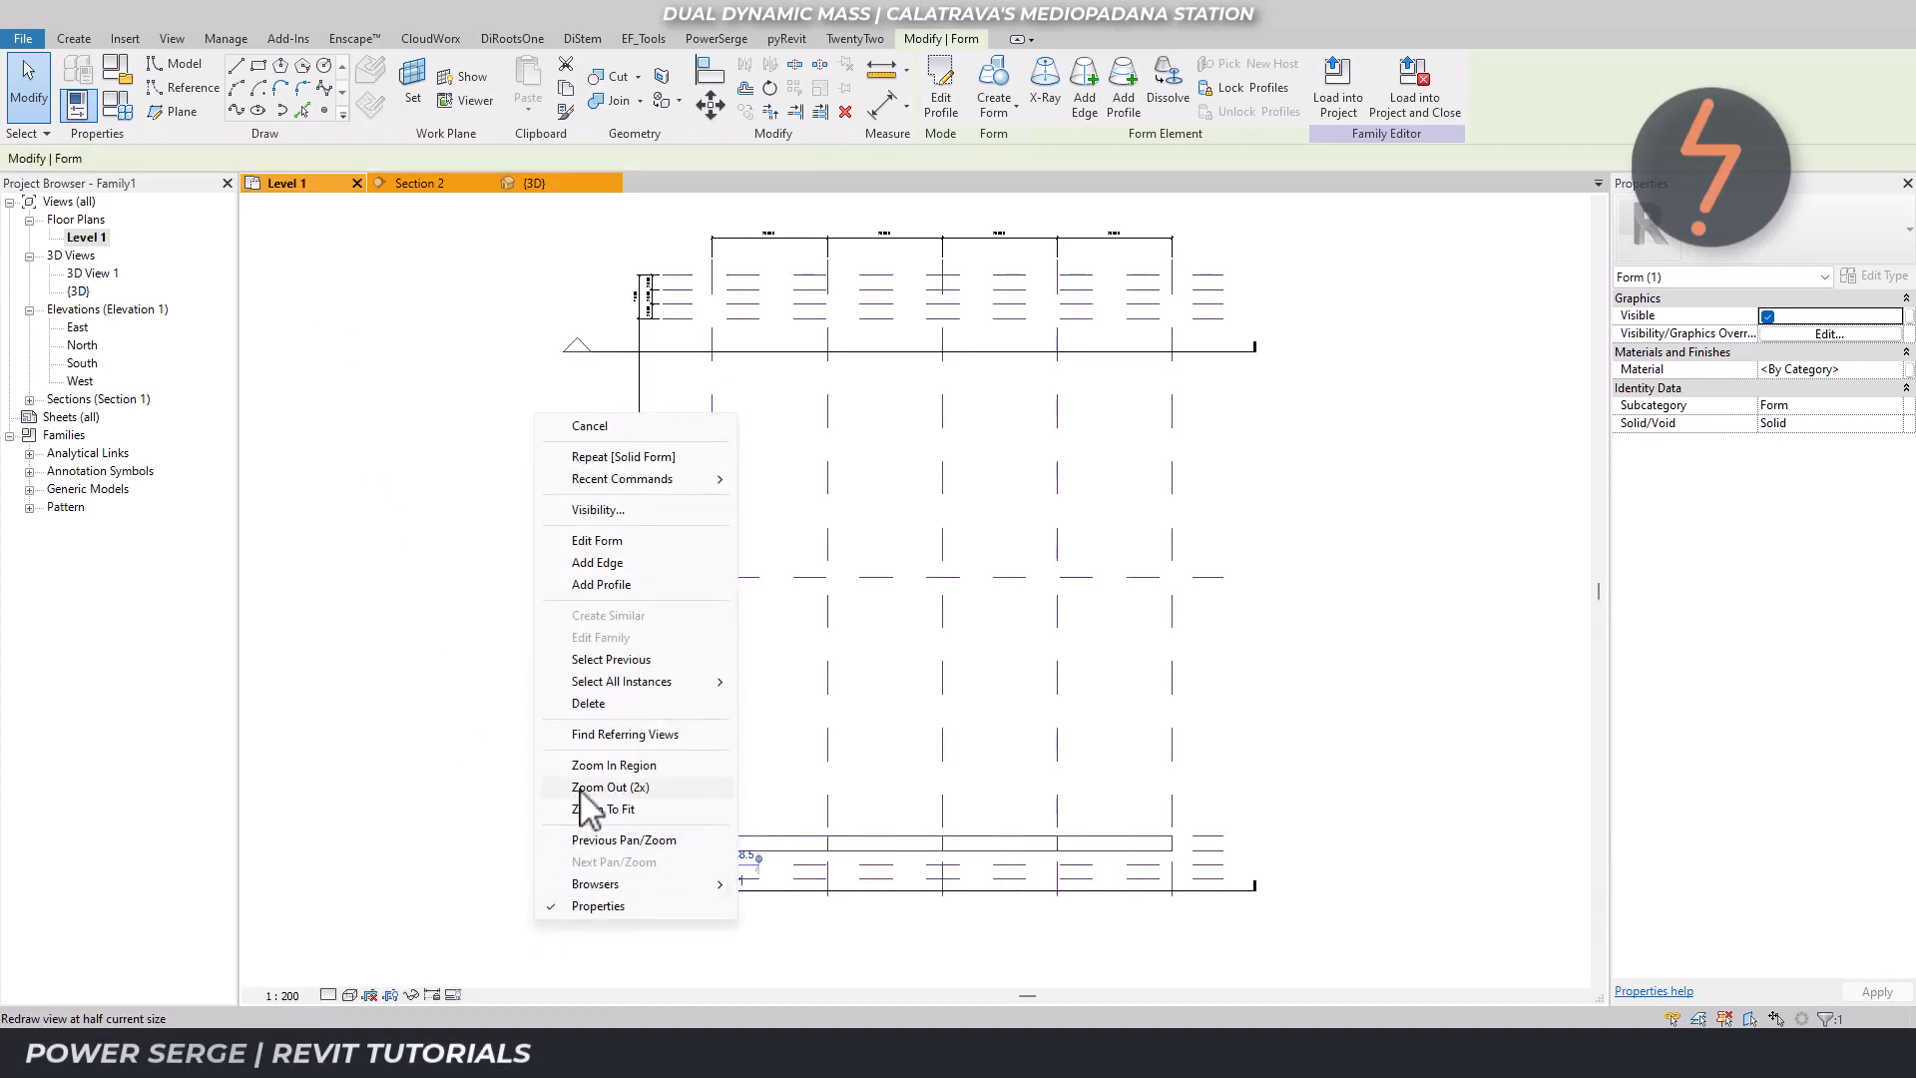
left_click(591, 766)
left_click_drag(541, 802, 1282, 928)
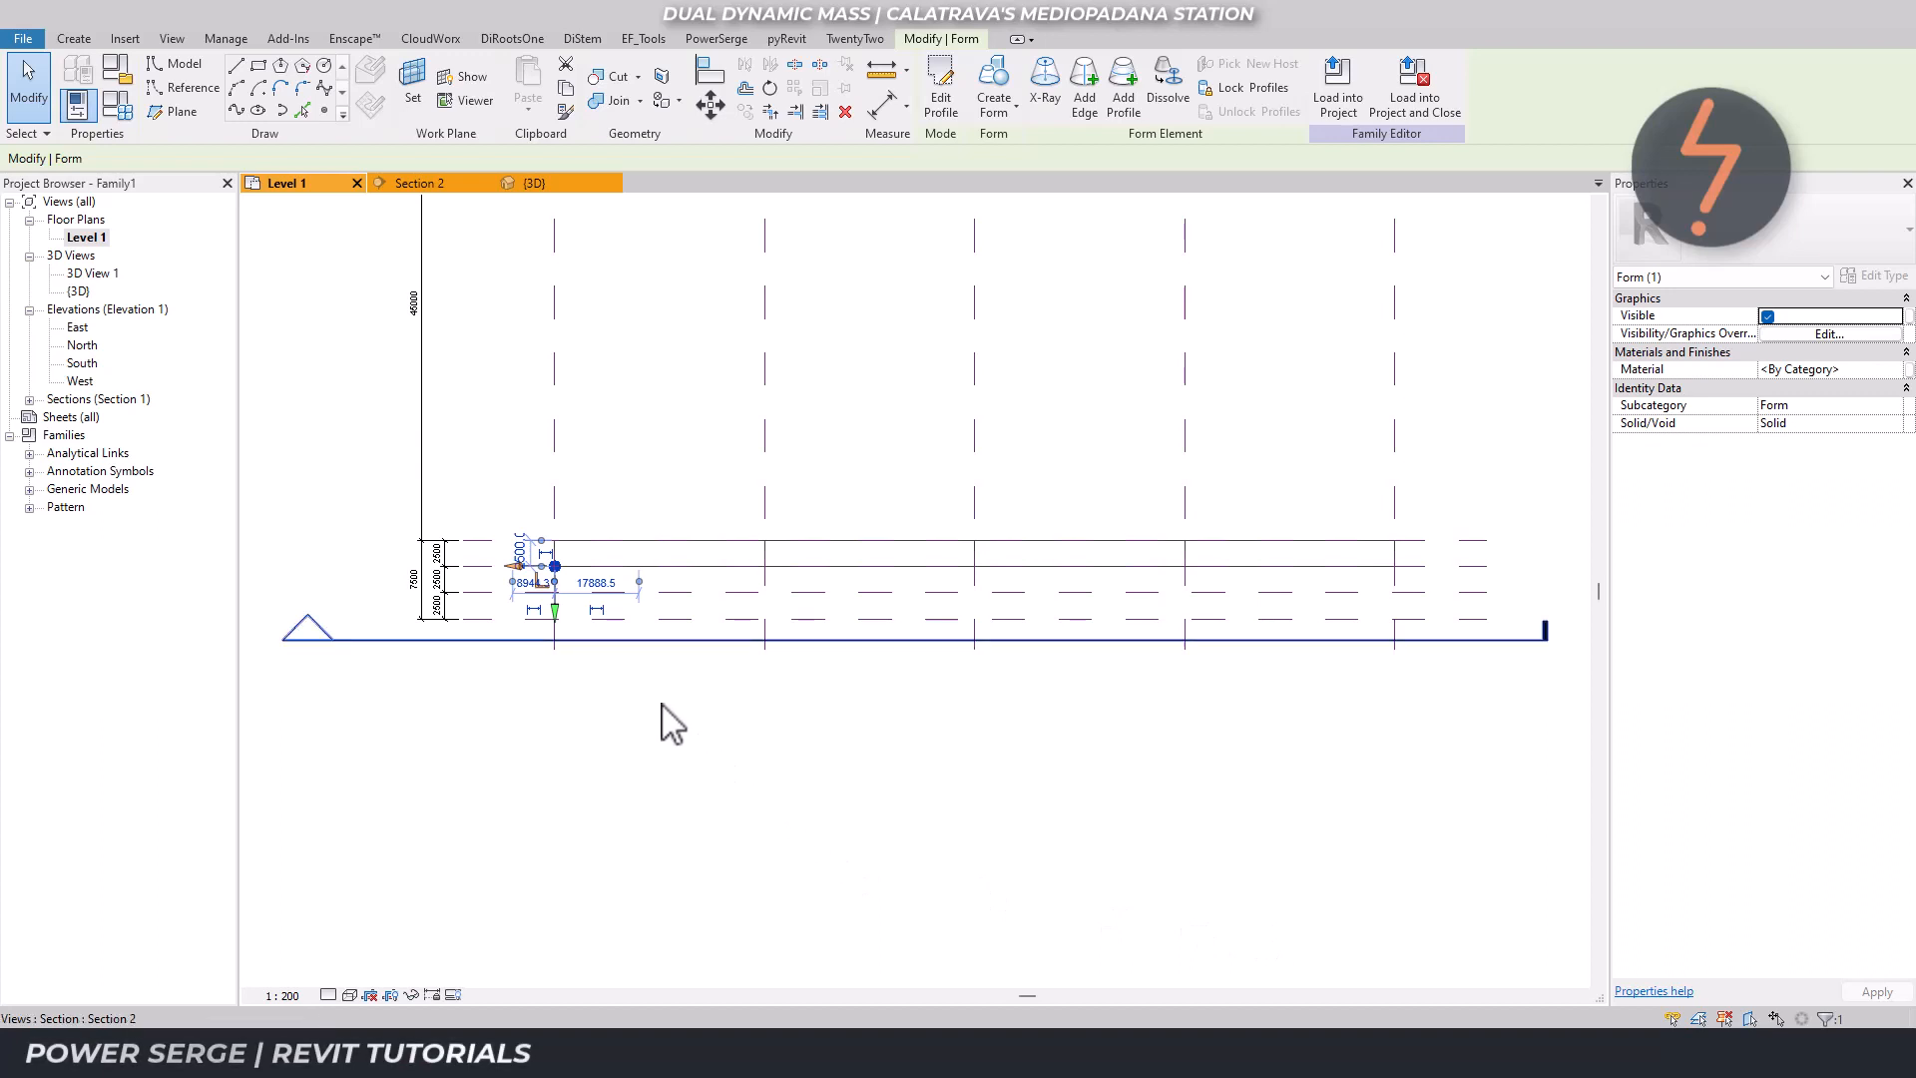
left_click_drag(556, 618, 555, 672)
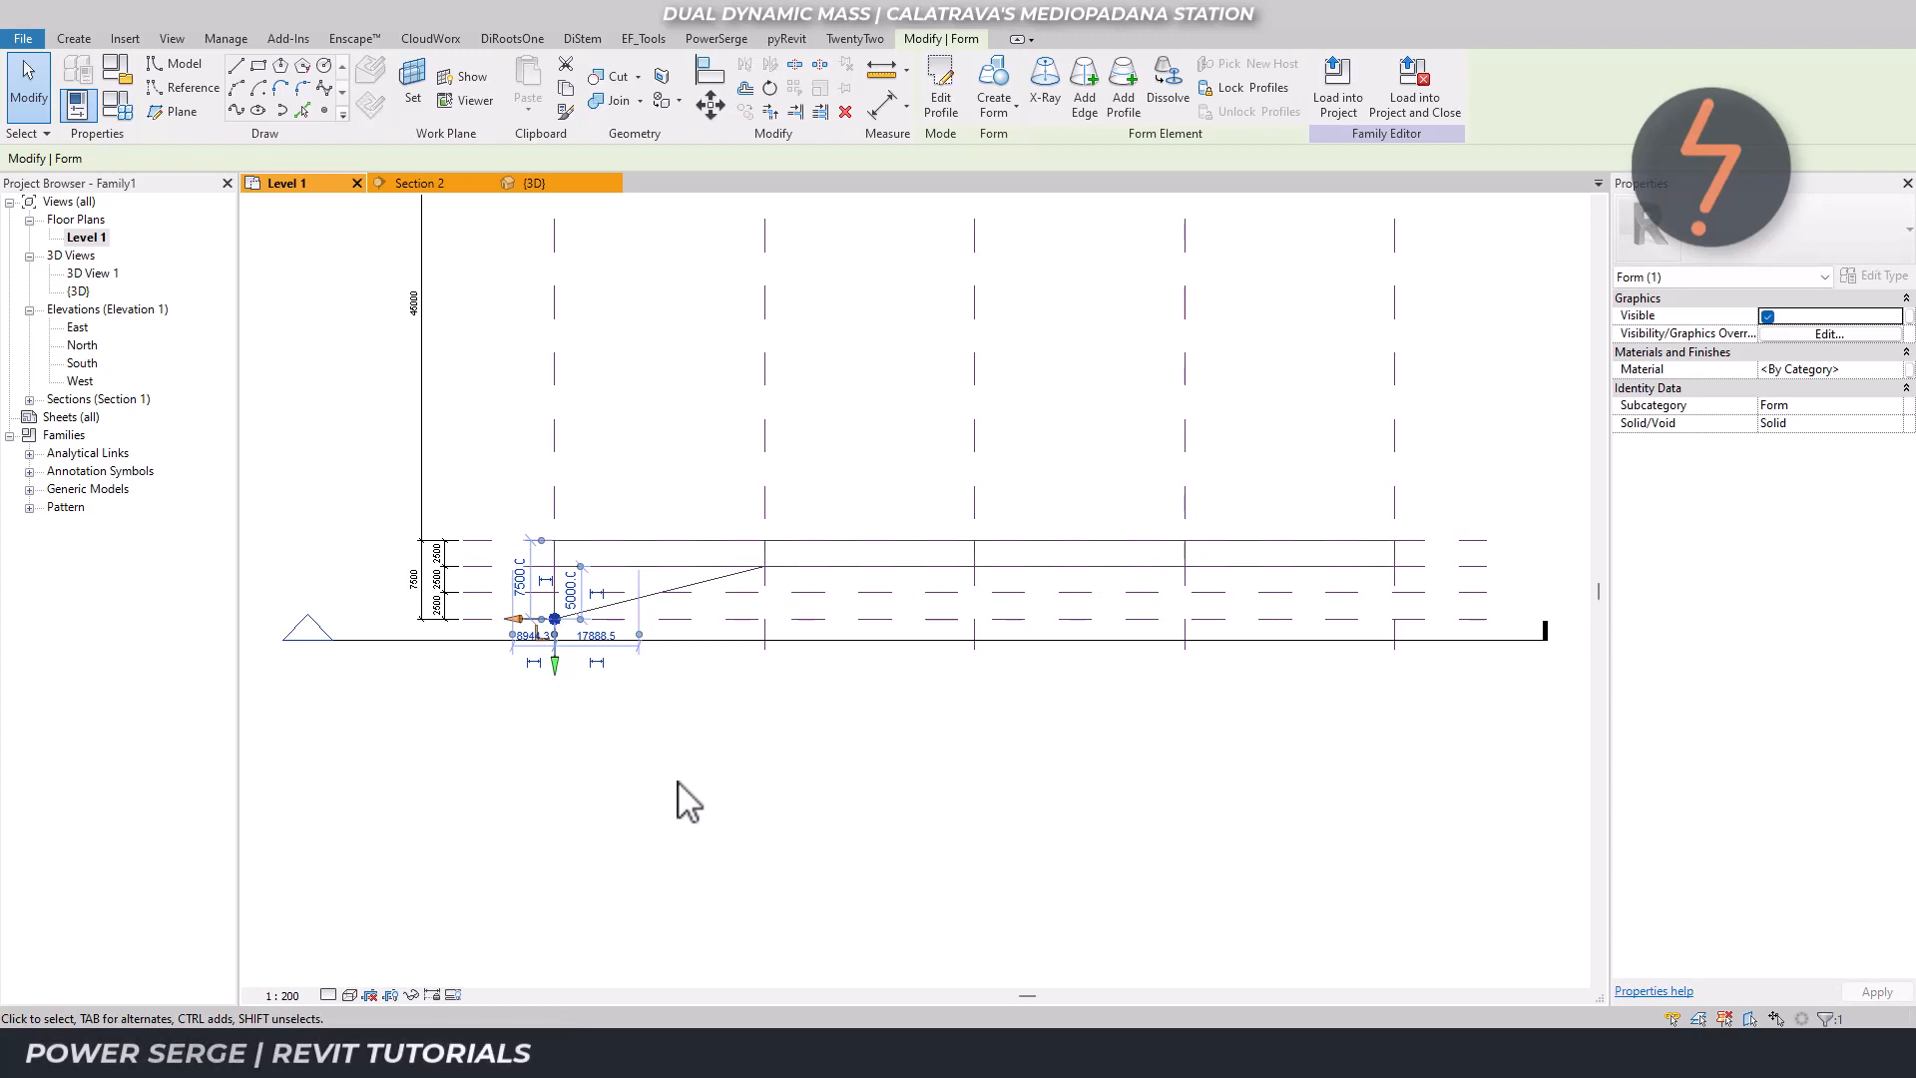
key("Escape")
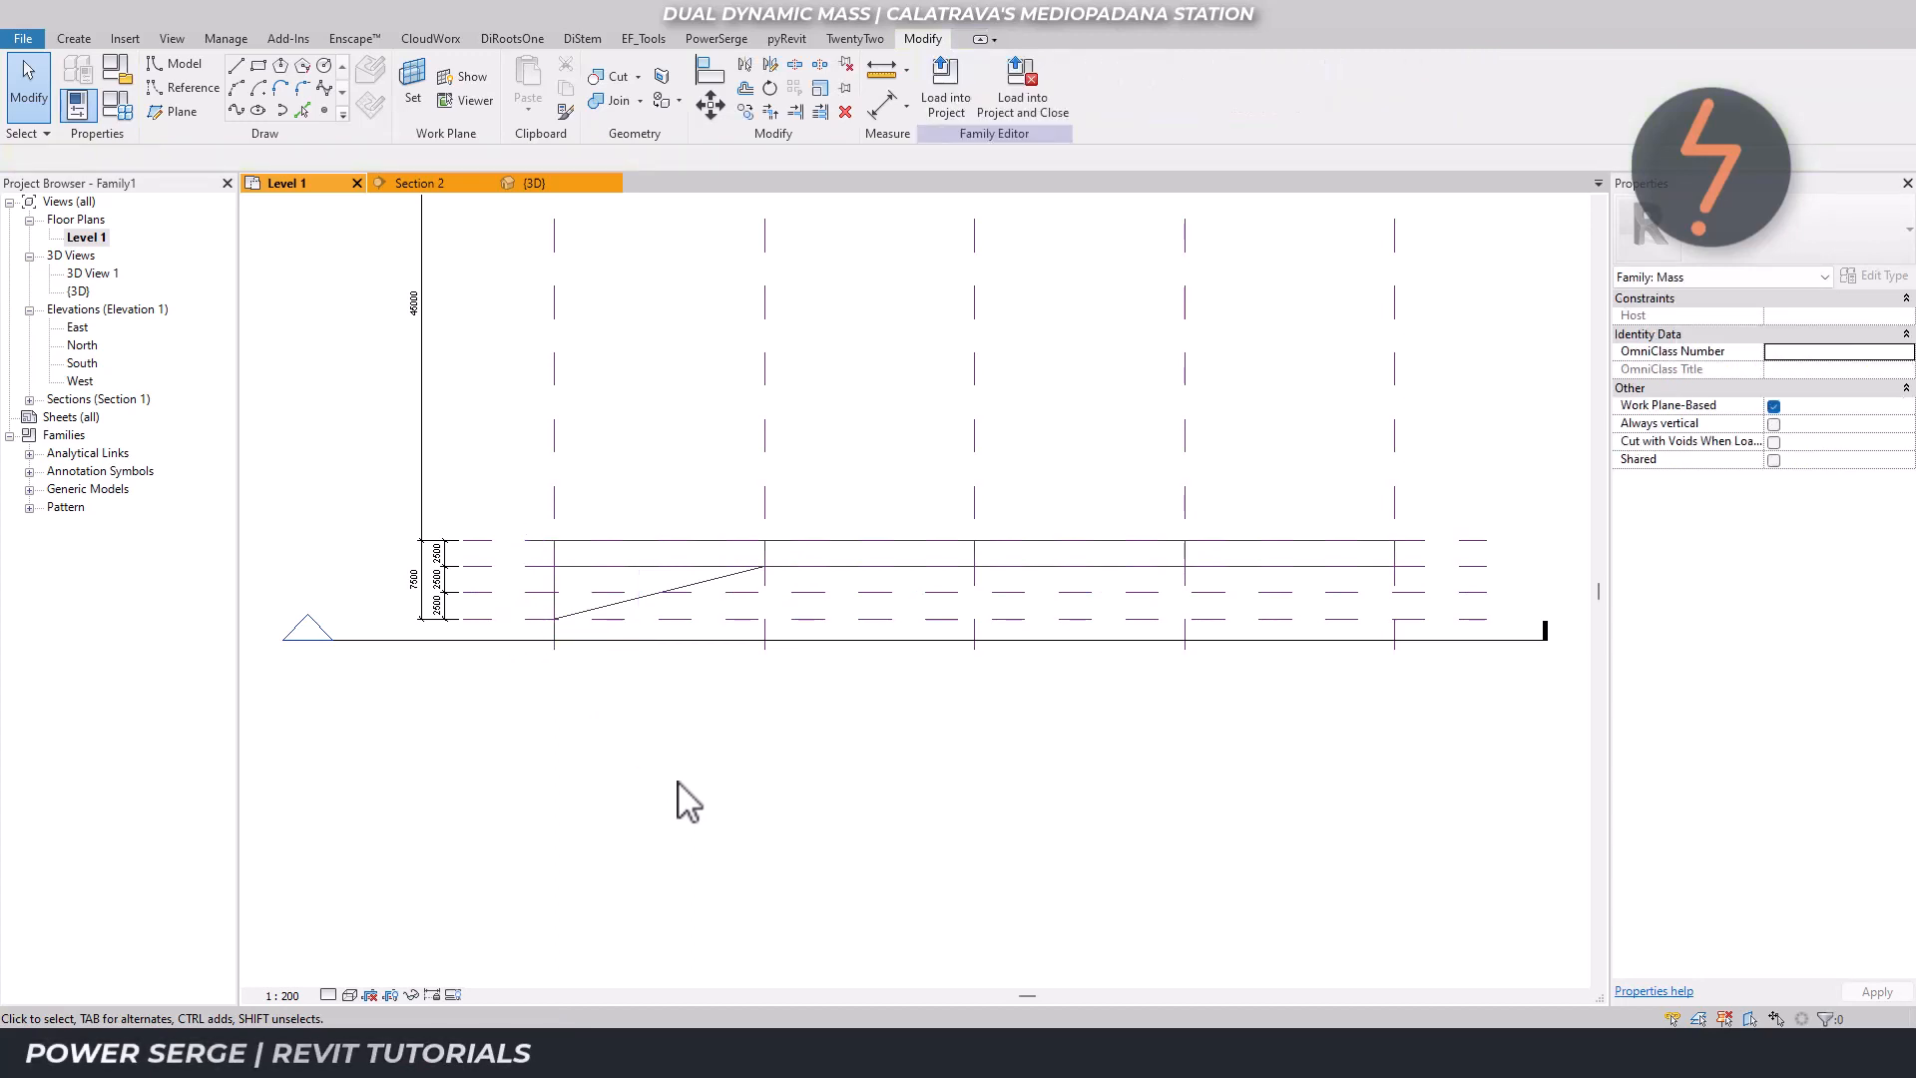
Pick the form's upper front vertex at the east end in 3D and pull it to the outermost reference plane in plan.
left_click(521, 188)
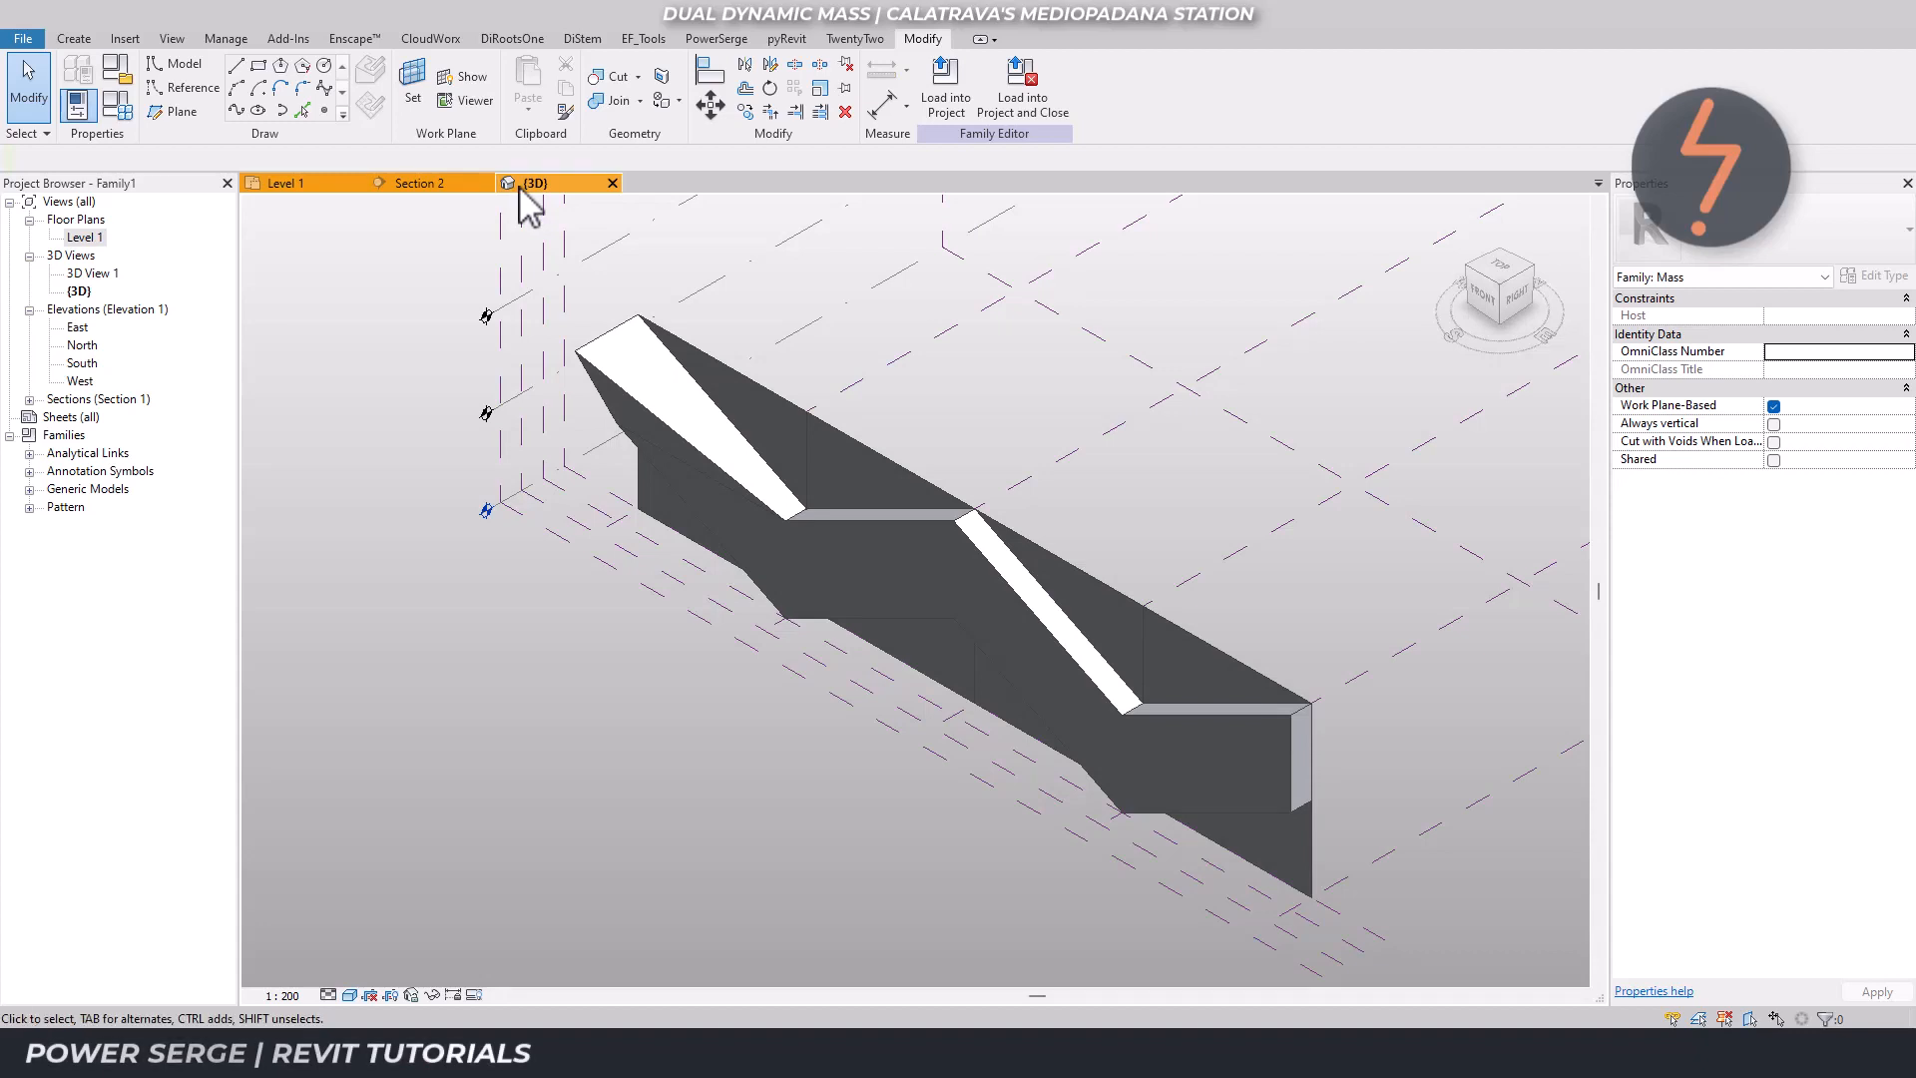
left_click(1292, 727)
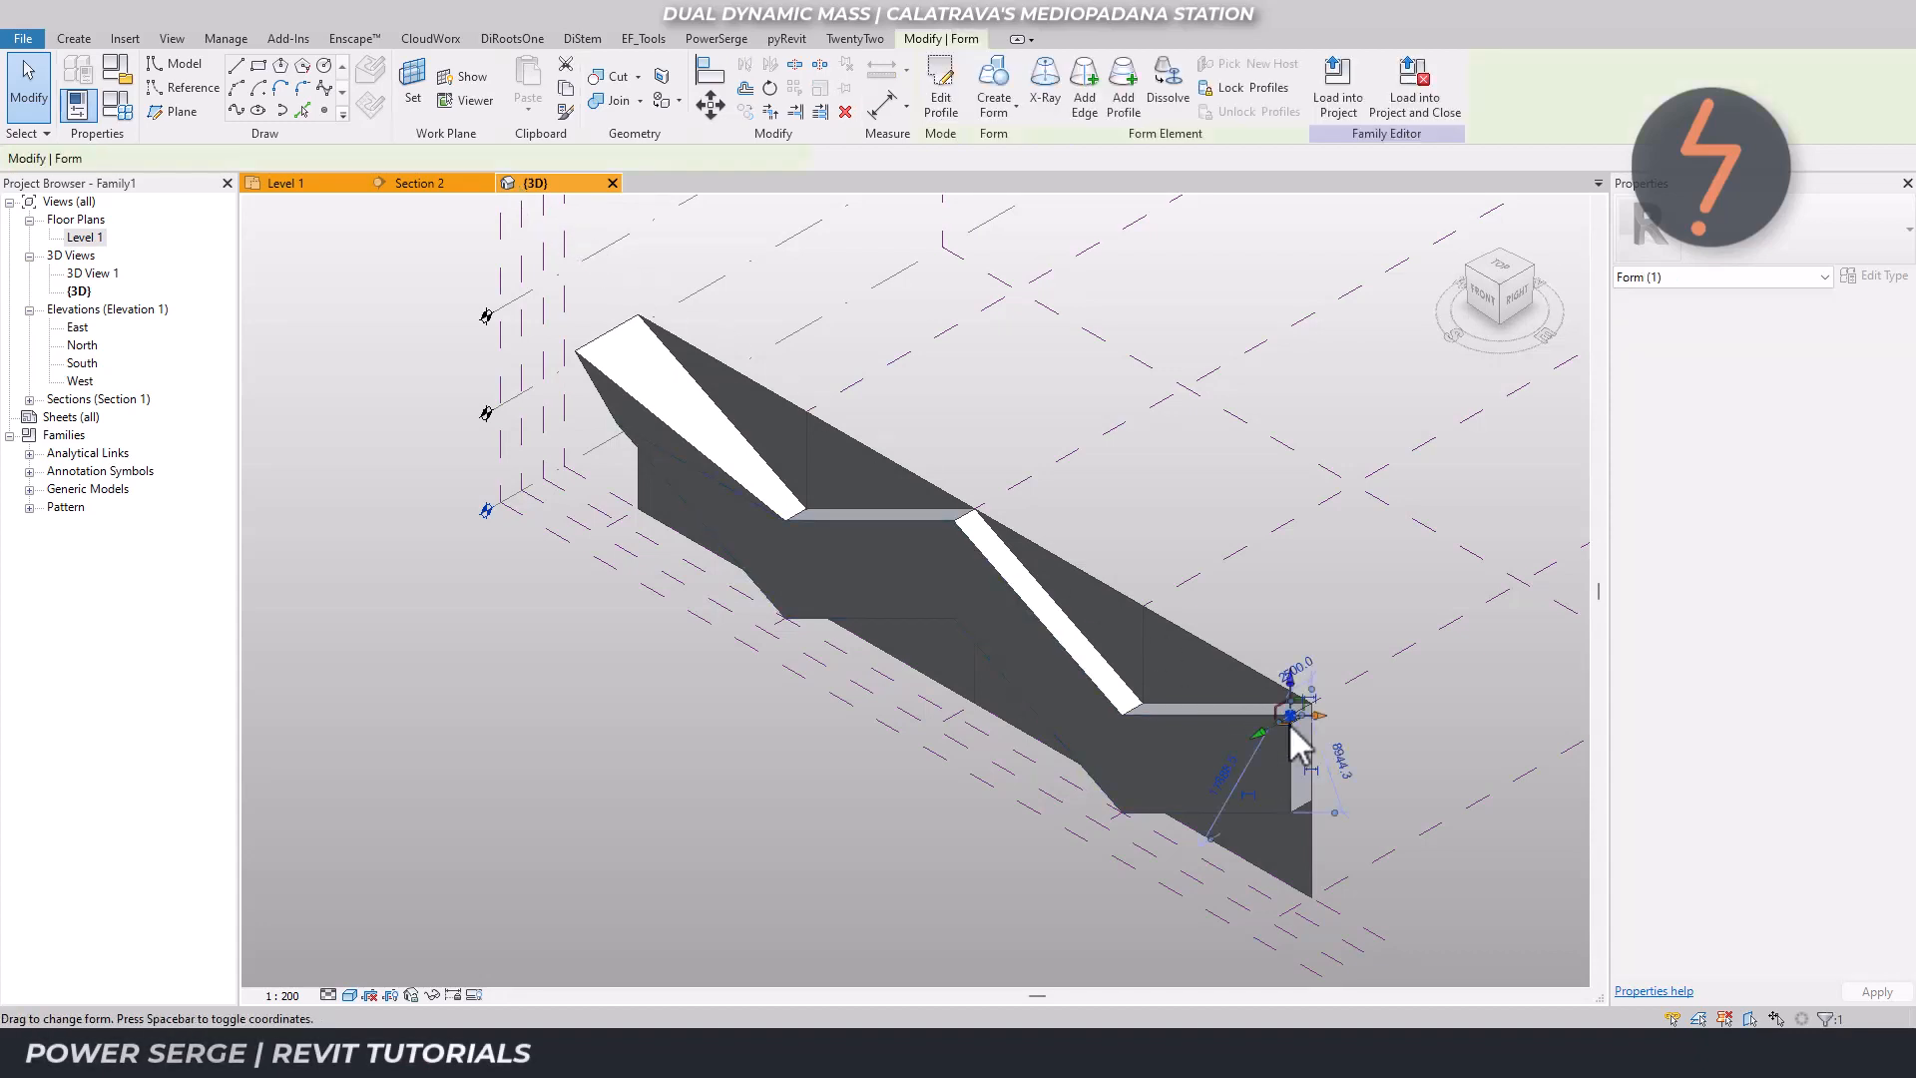
left_click(332, 186)
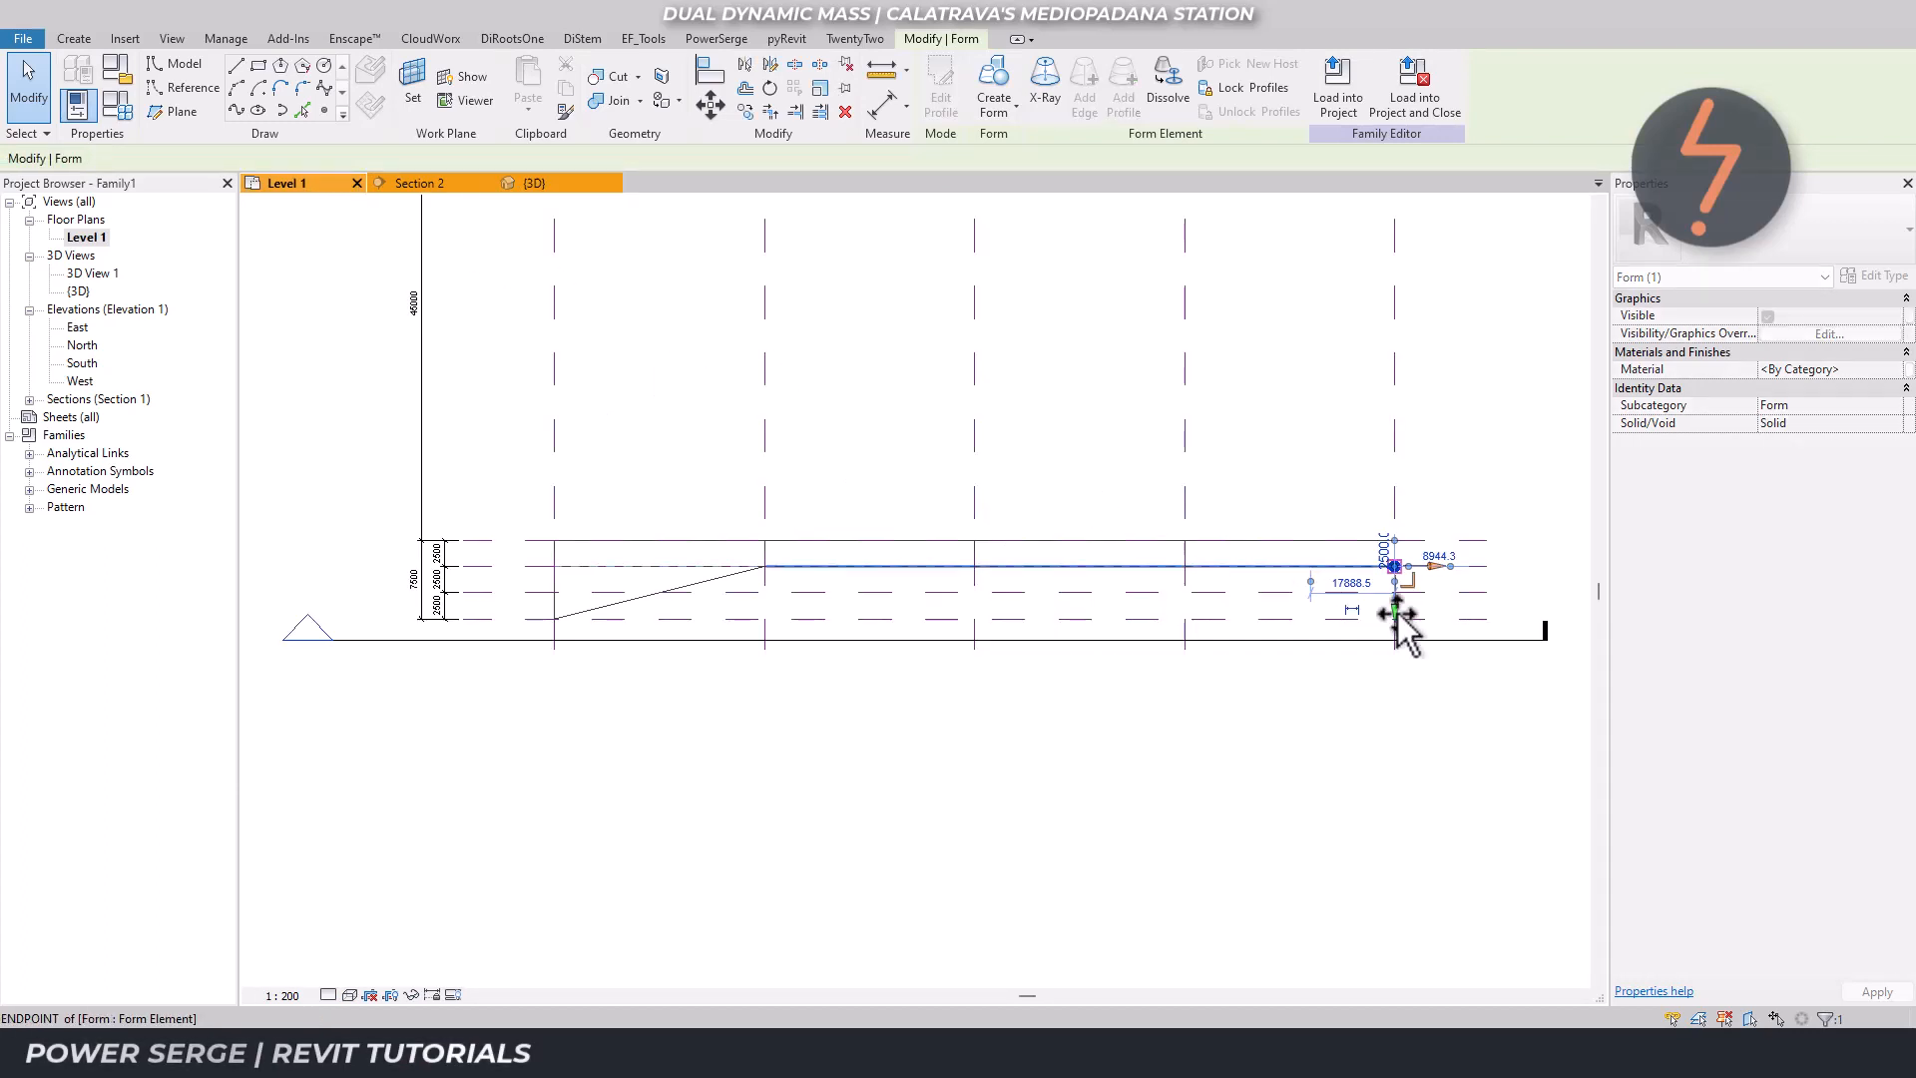
left_click_drag(1396, 615, 1405, 667)
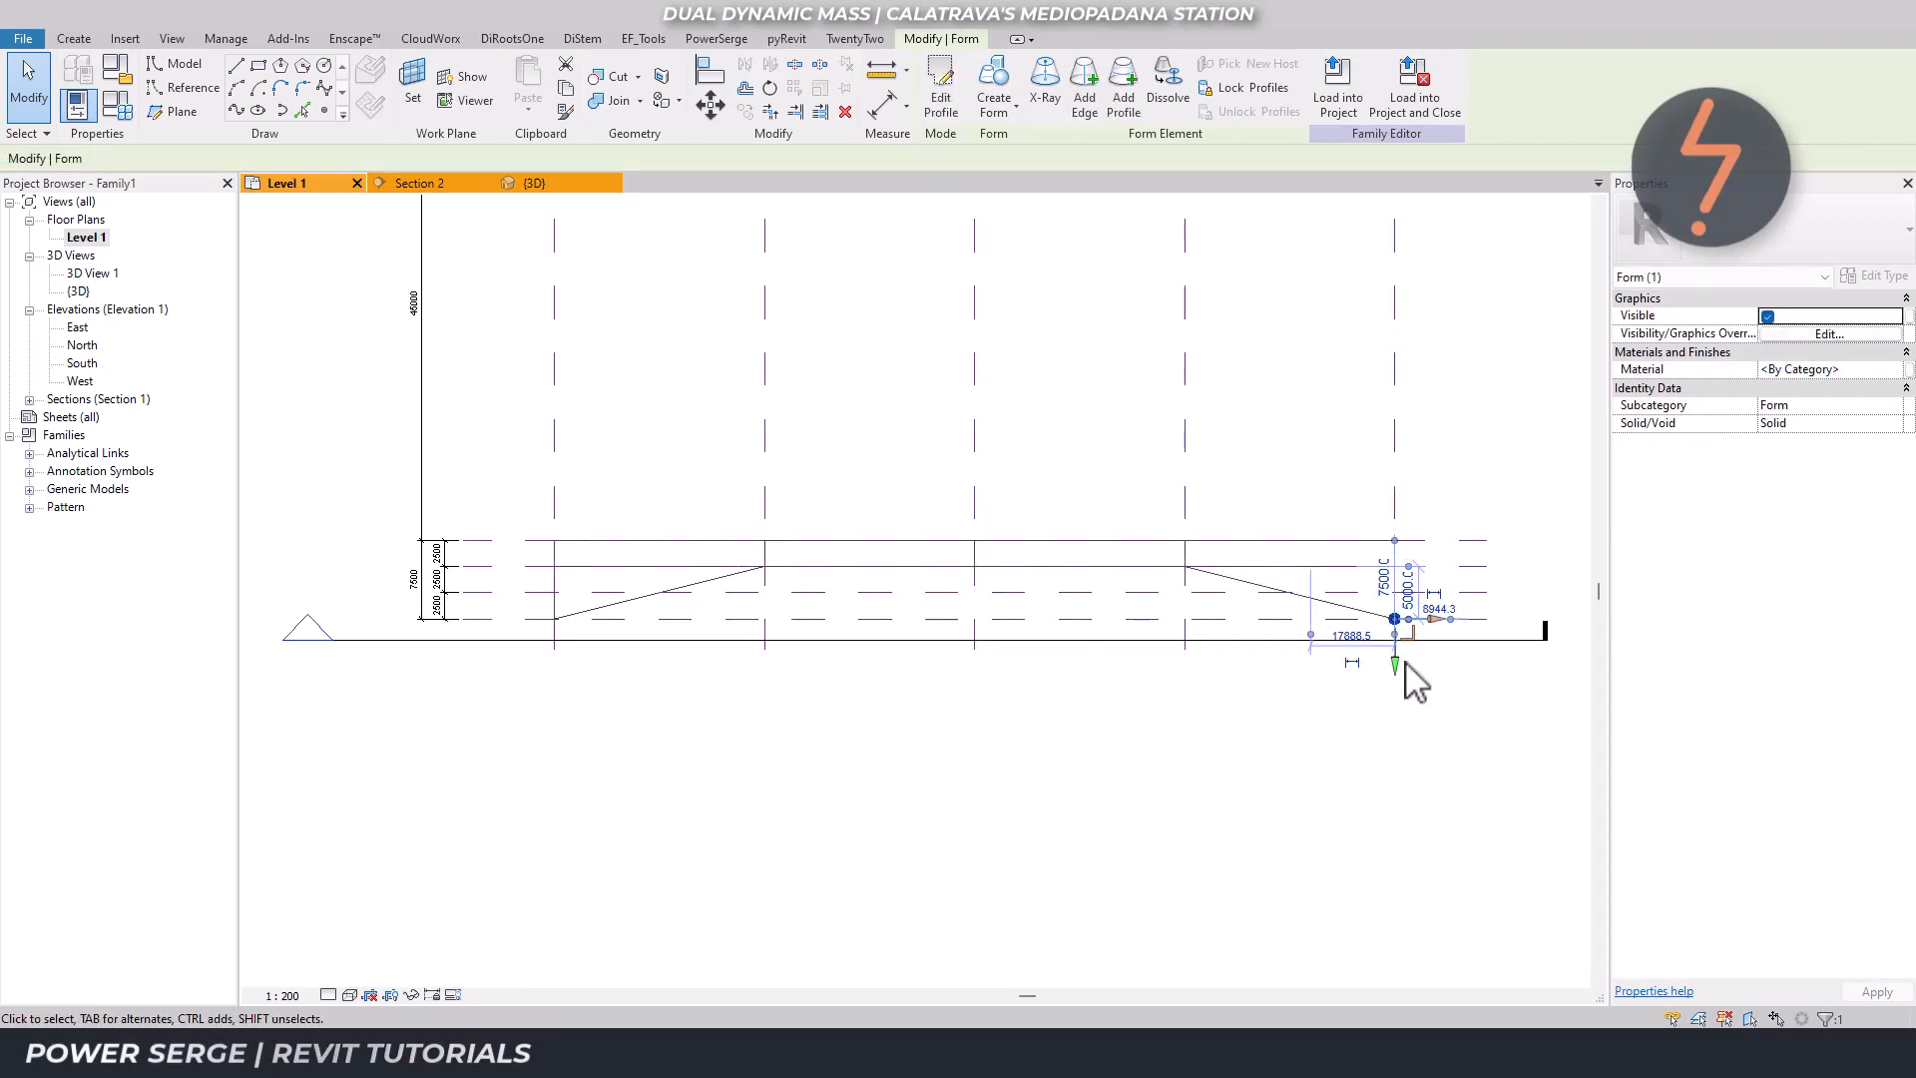
Pull the form's lower front vertex on the fourth cross reference plane from the west out to the outermost front plane.
left_click(556, 187)
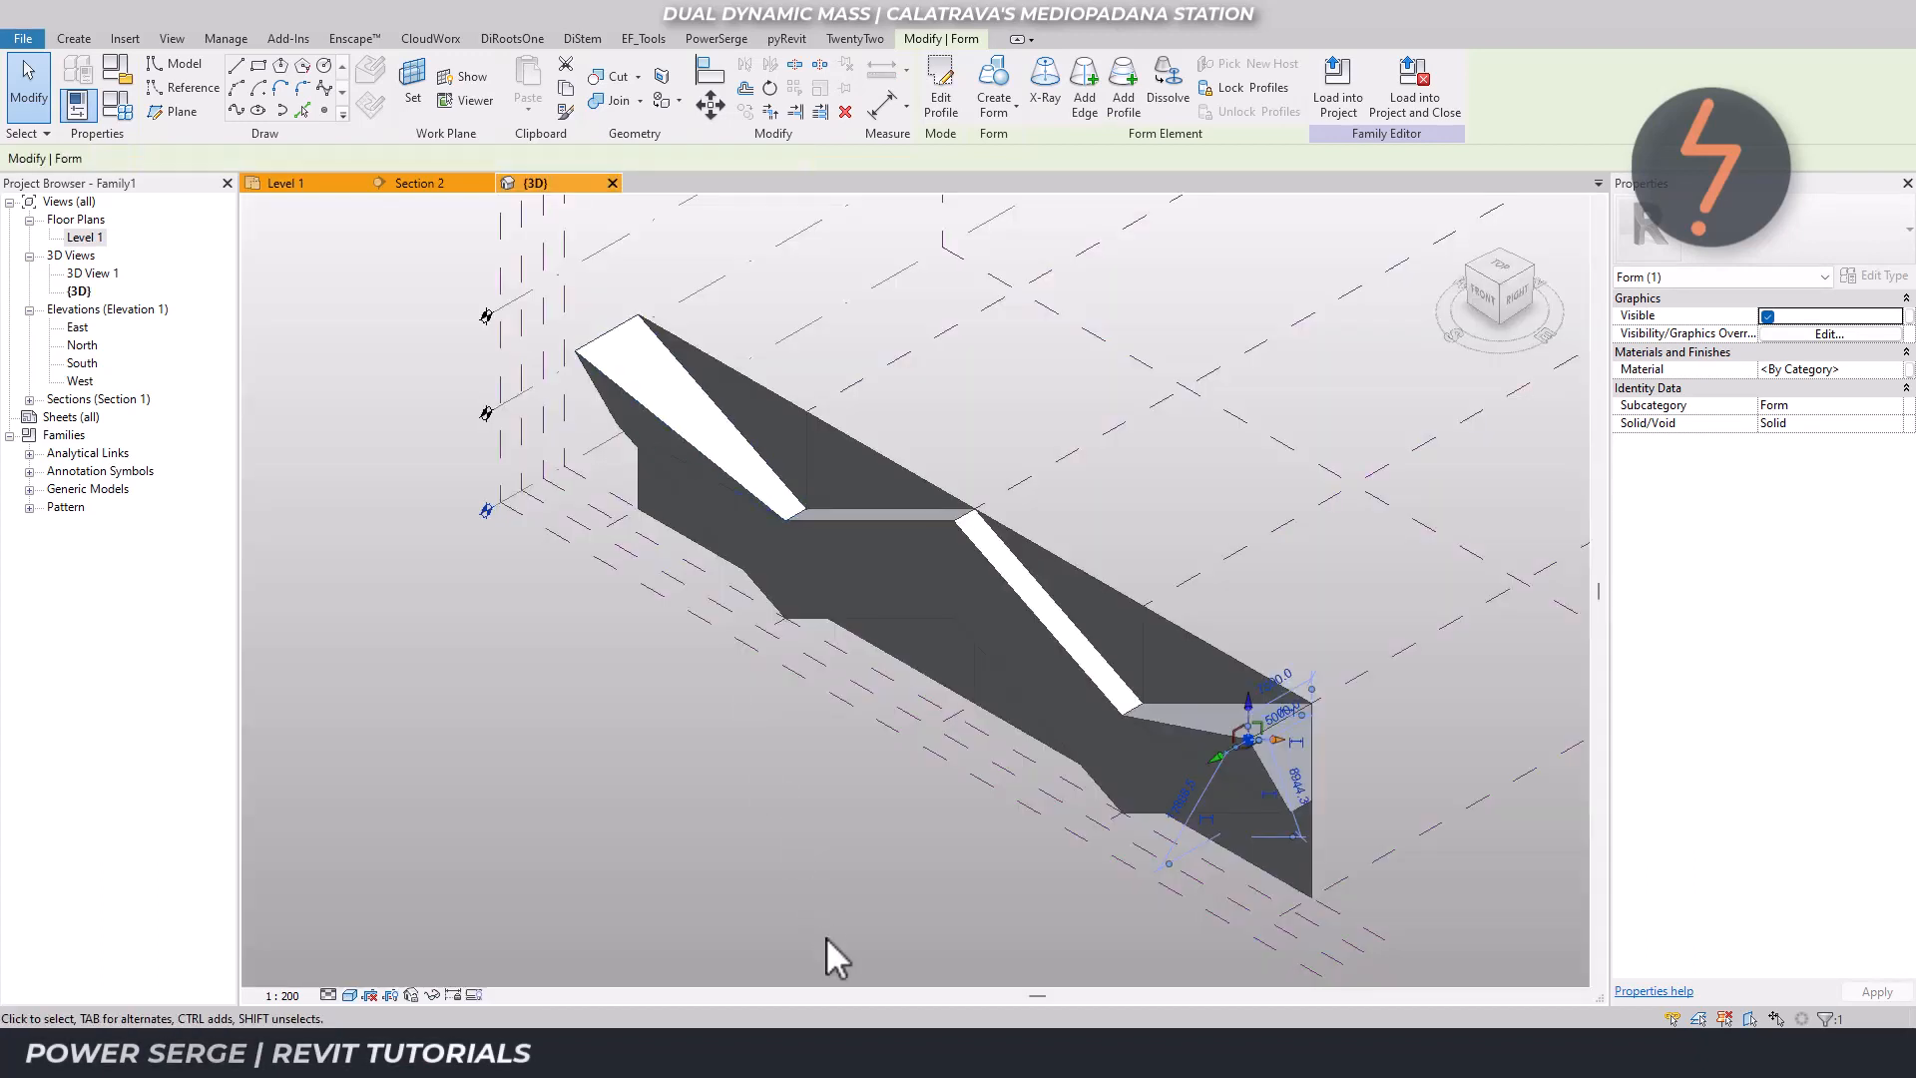
left_click(1122, 815)
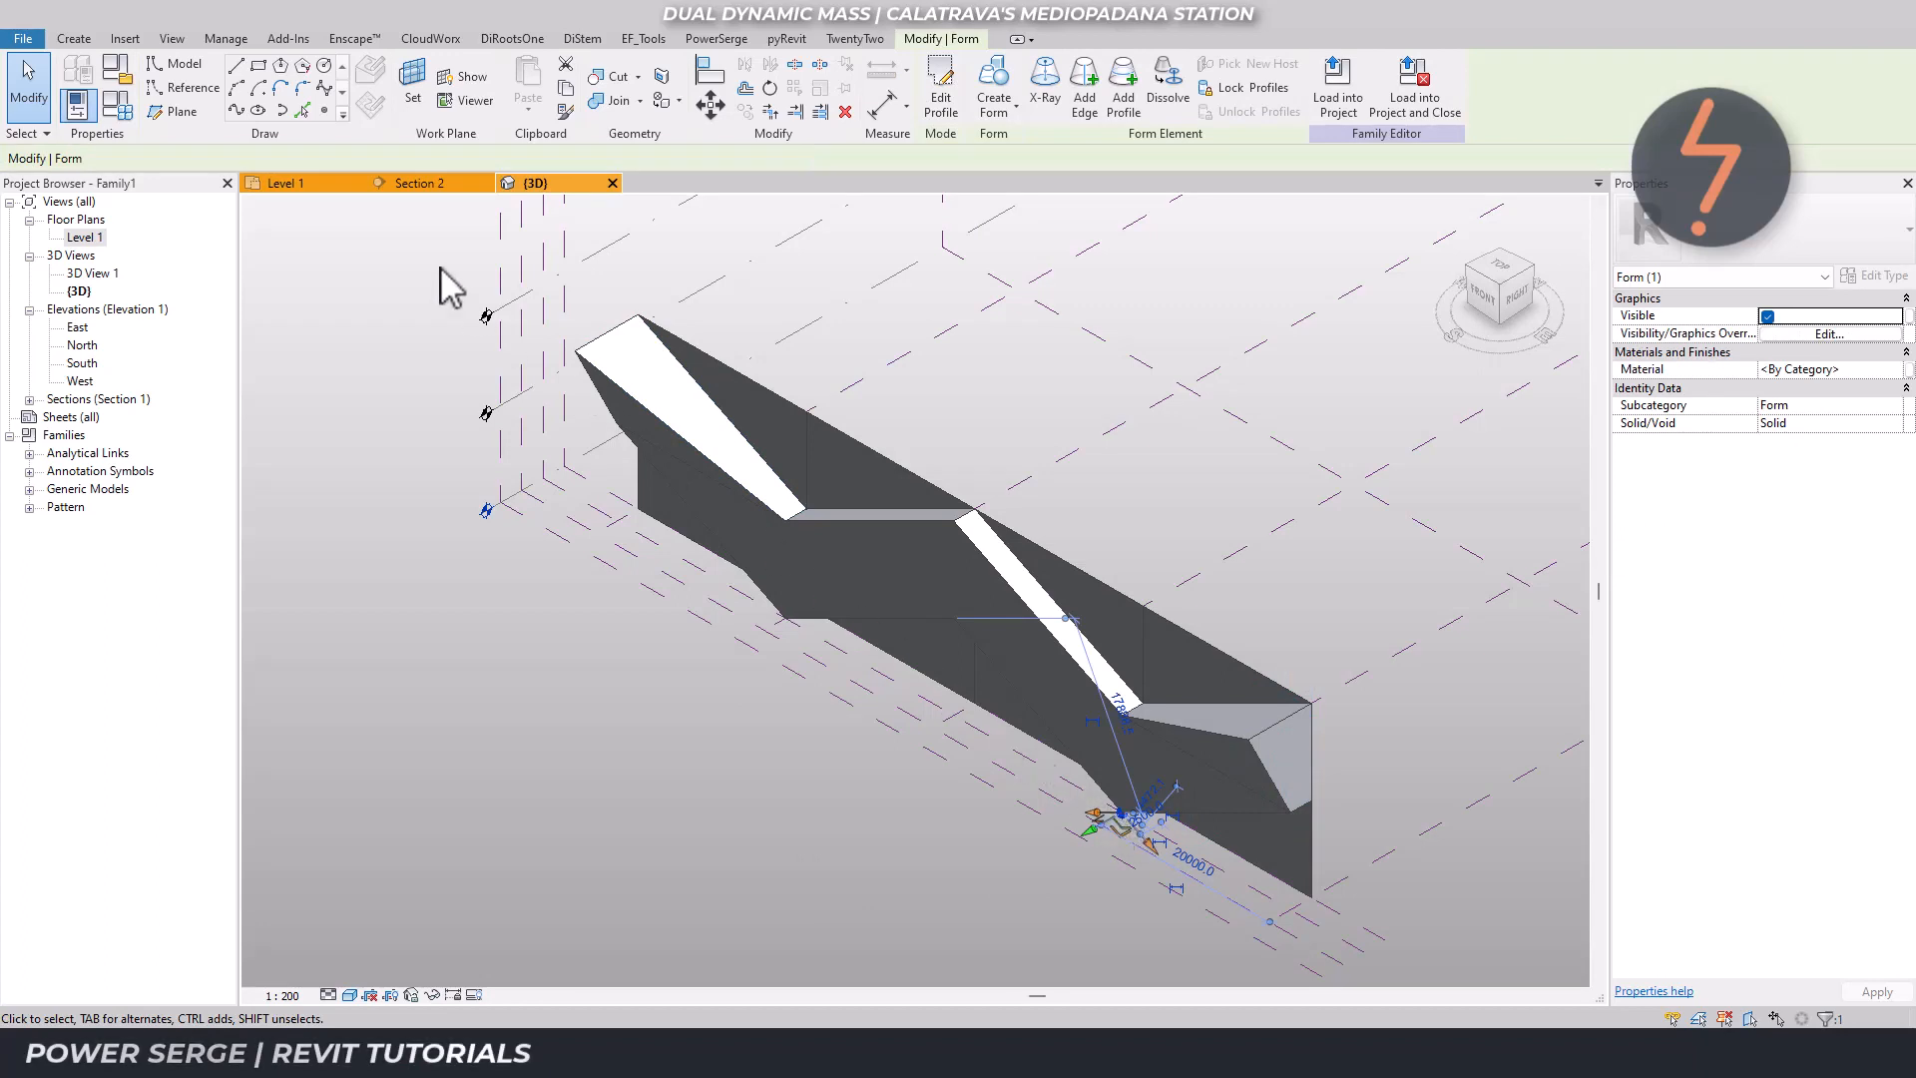
left_click(336, 186)
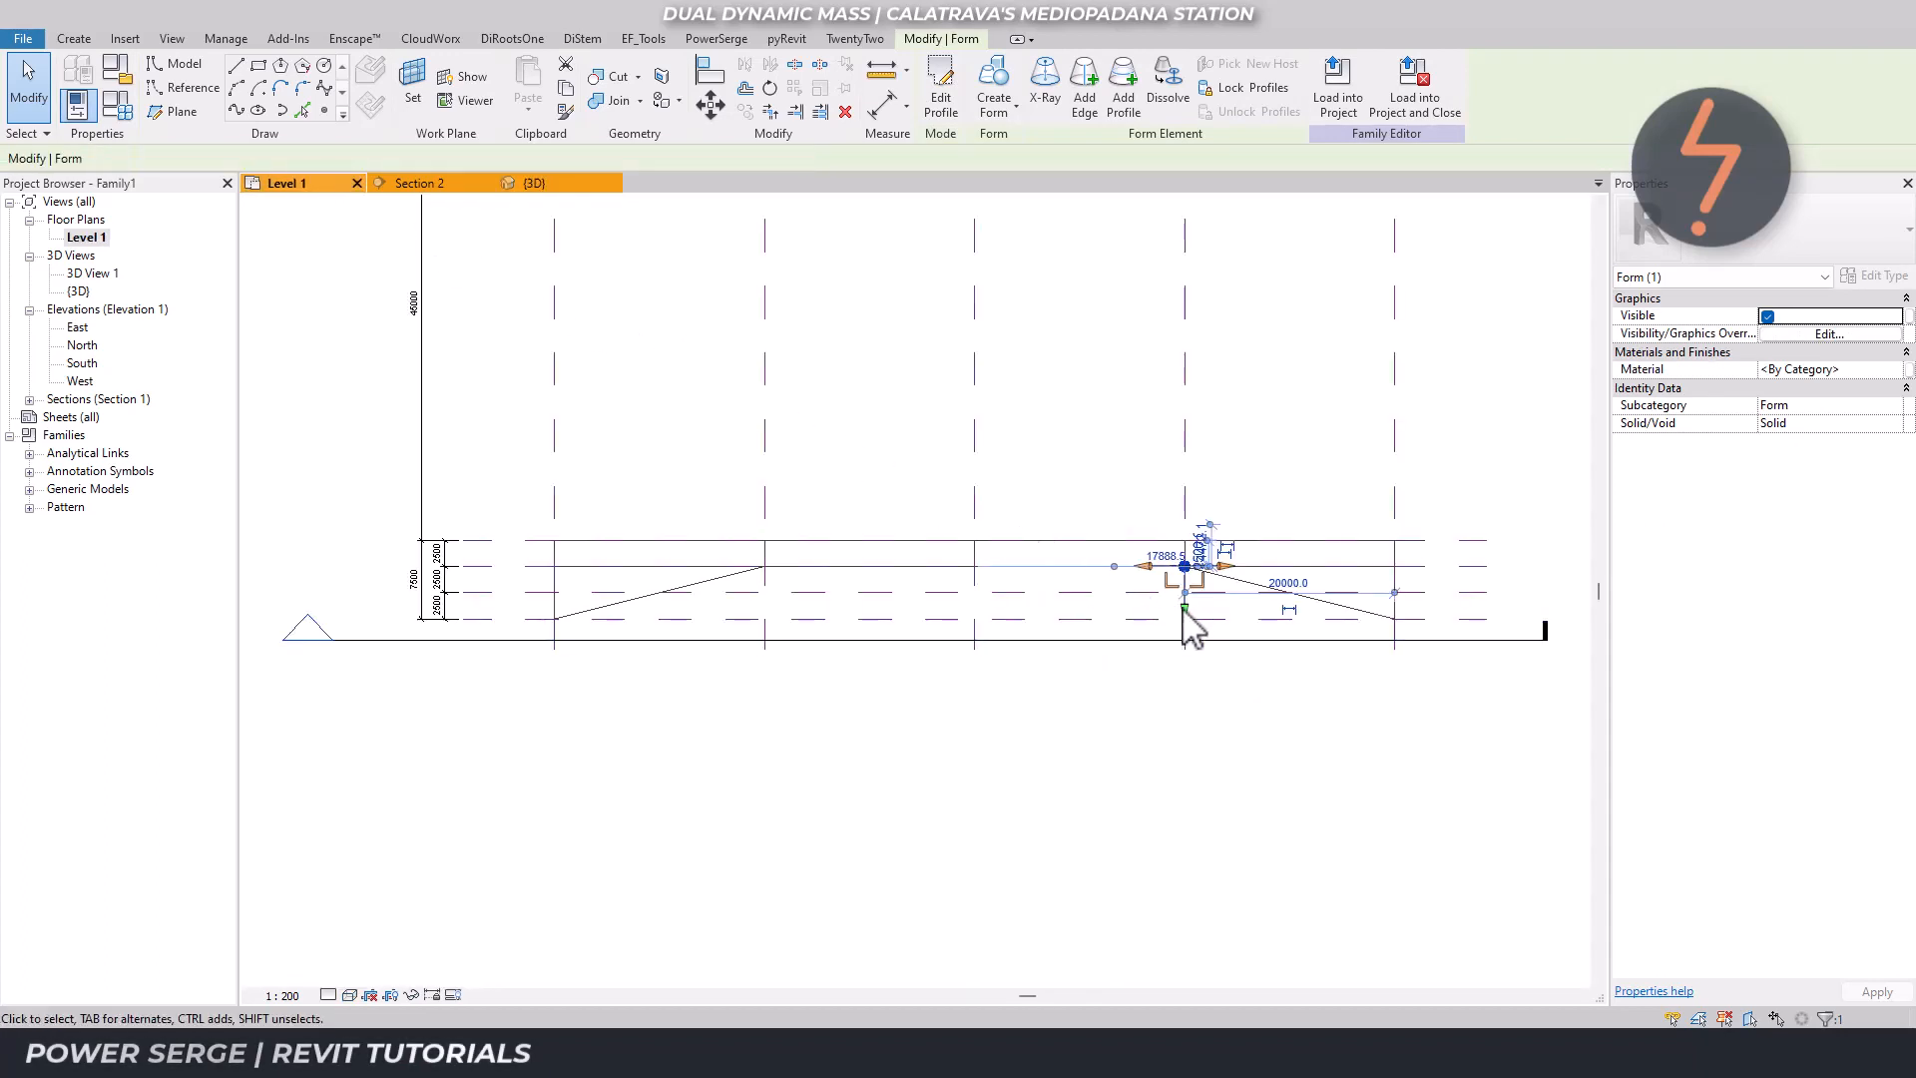
left_click_drag(1185, 611, 1197, 649)
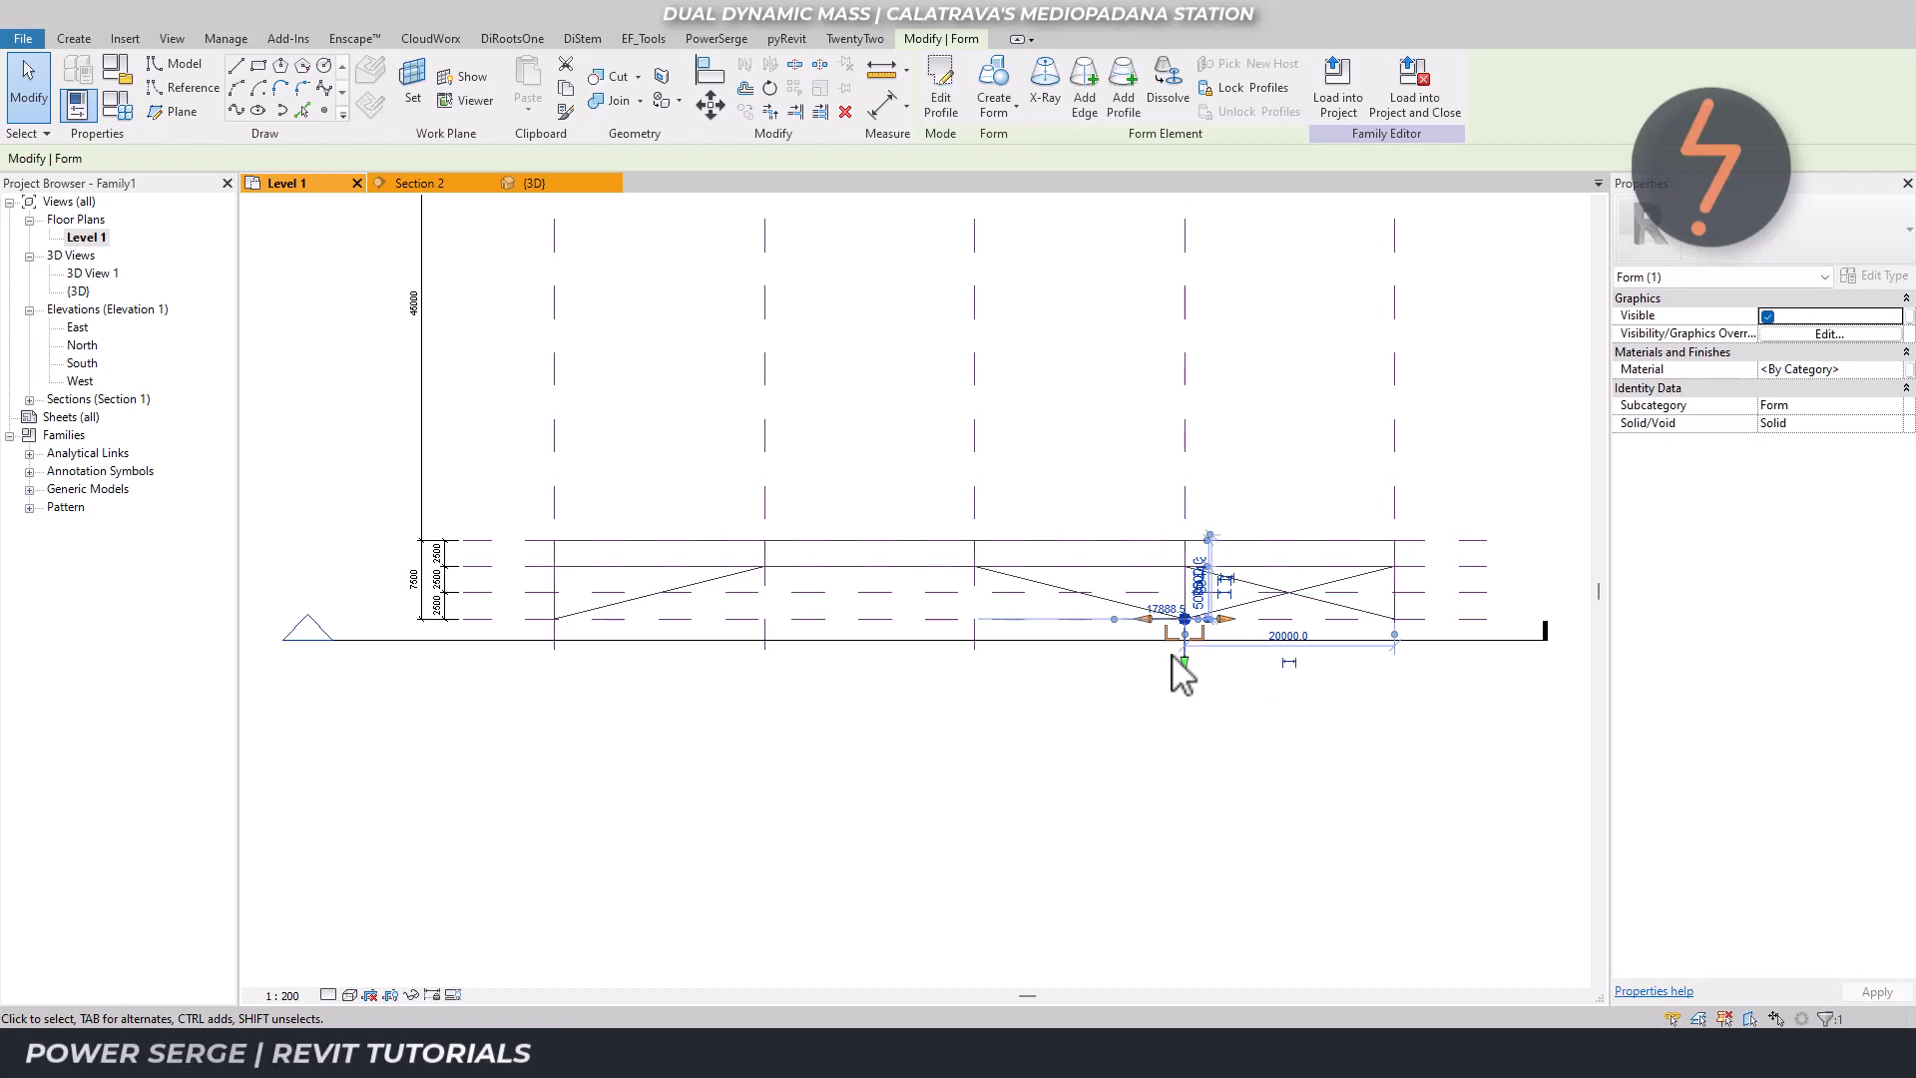
Pull the lower front vertex on the second cross reference plane from the west out to the outermost front plane and deselect it.
left_click(529, 184)
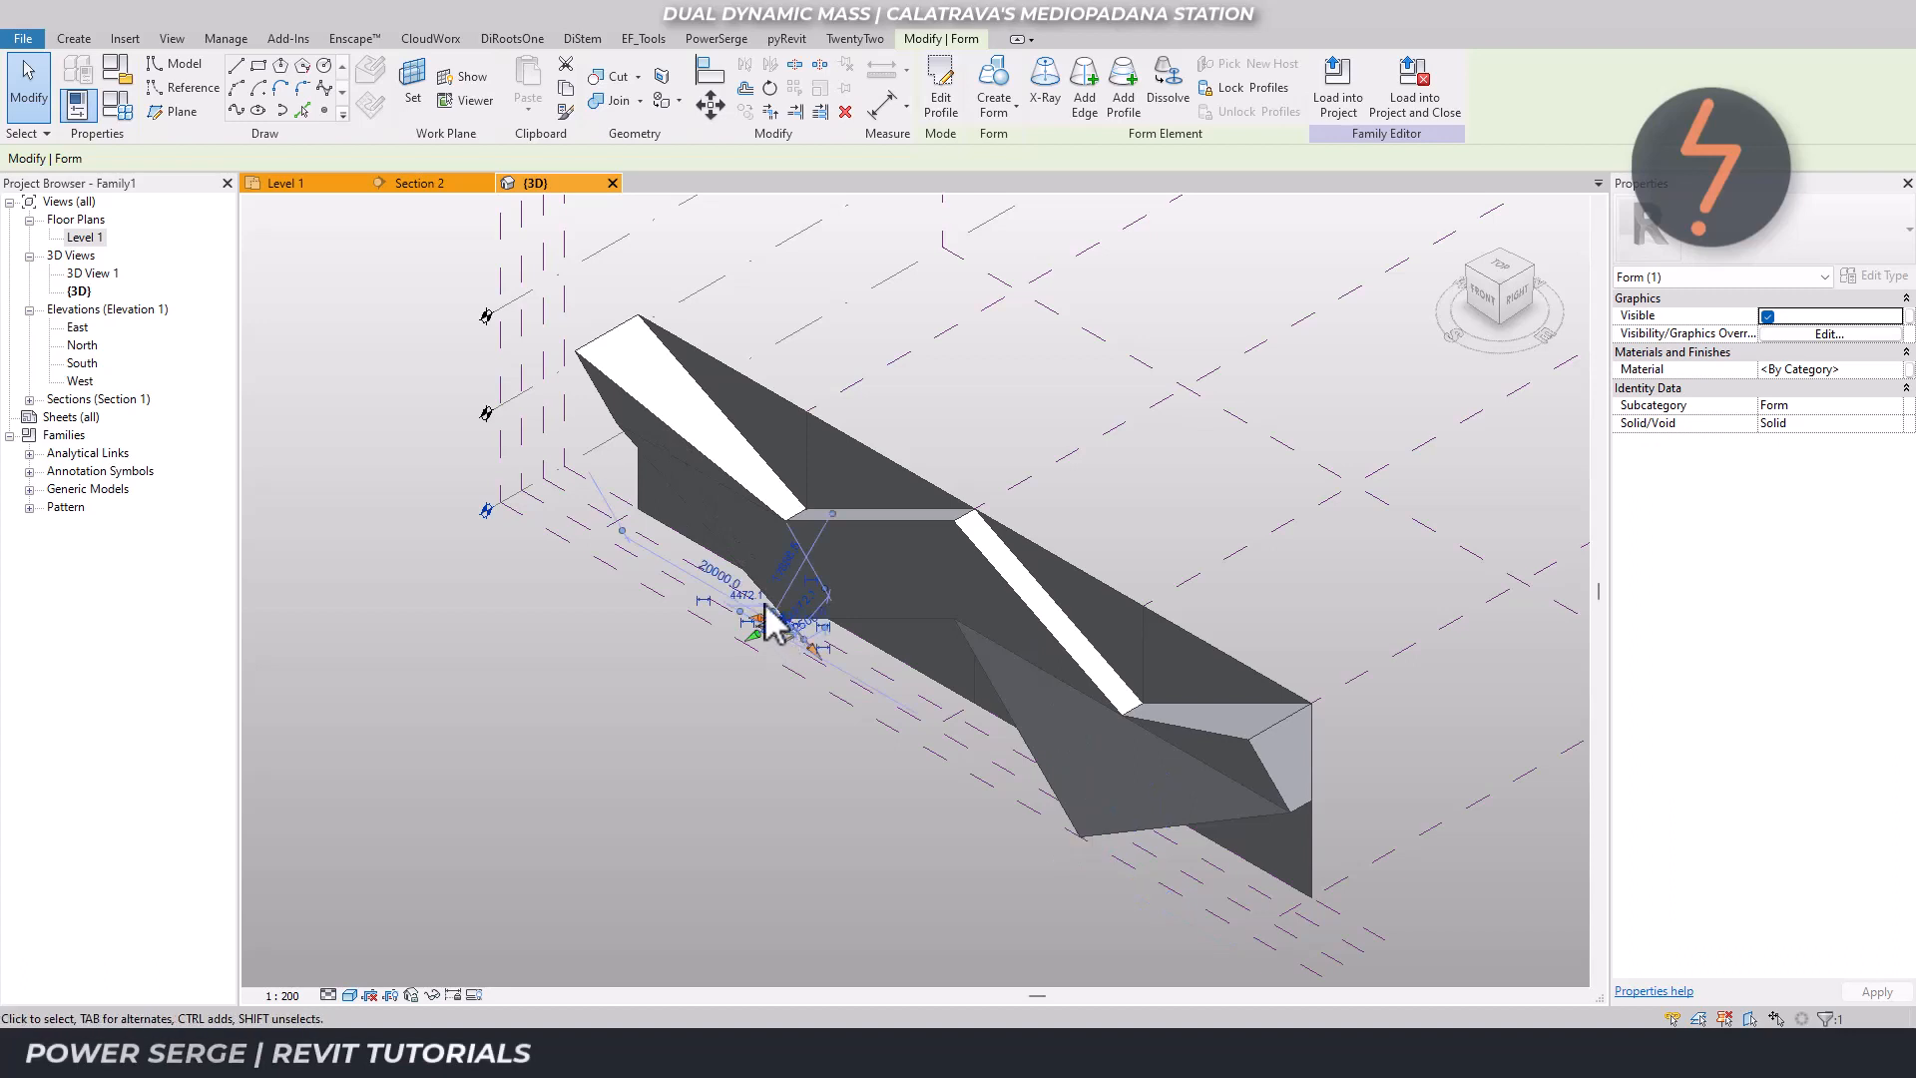
left_click(322, 186)
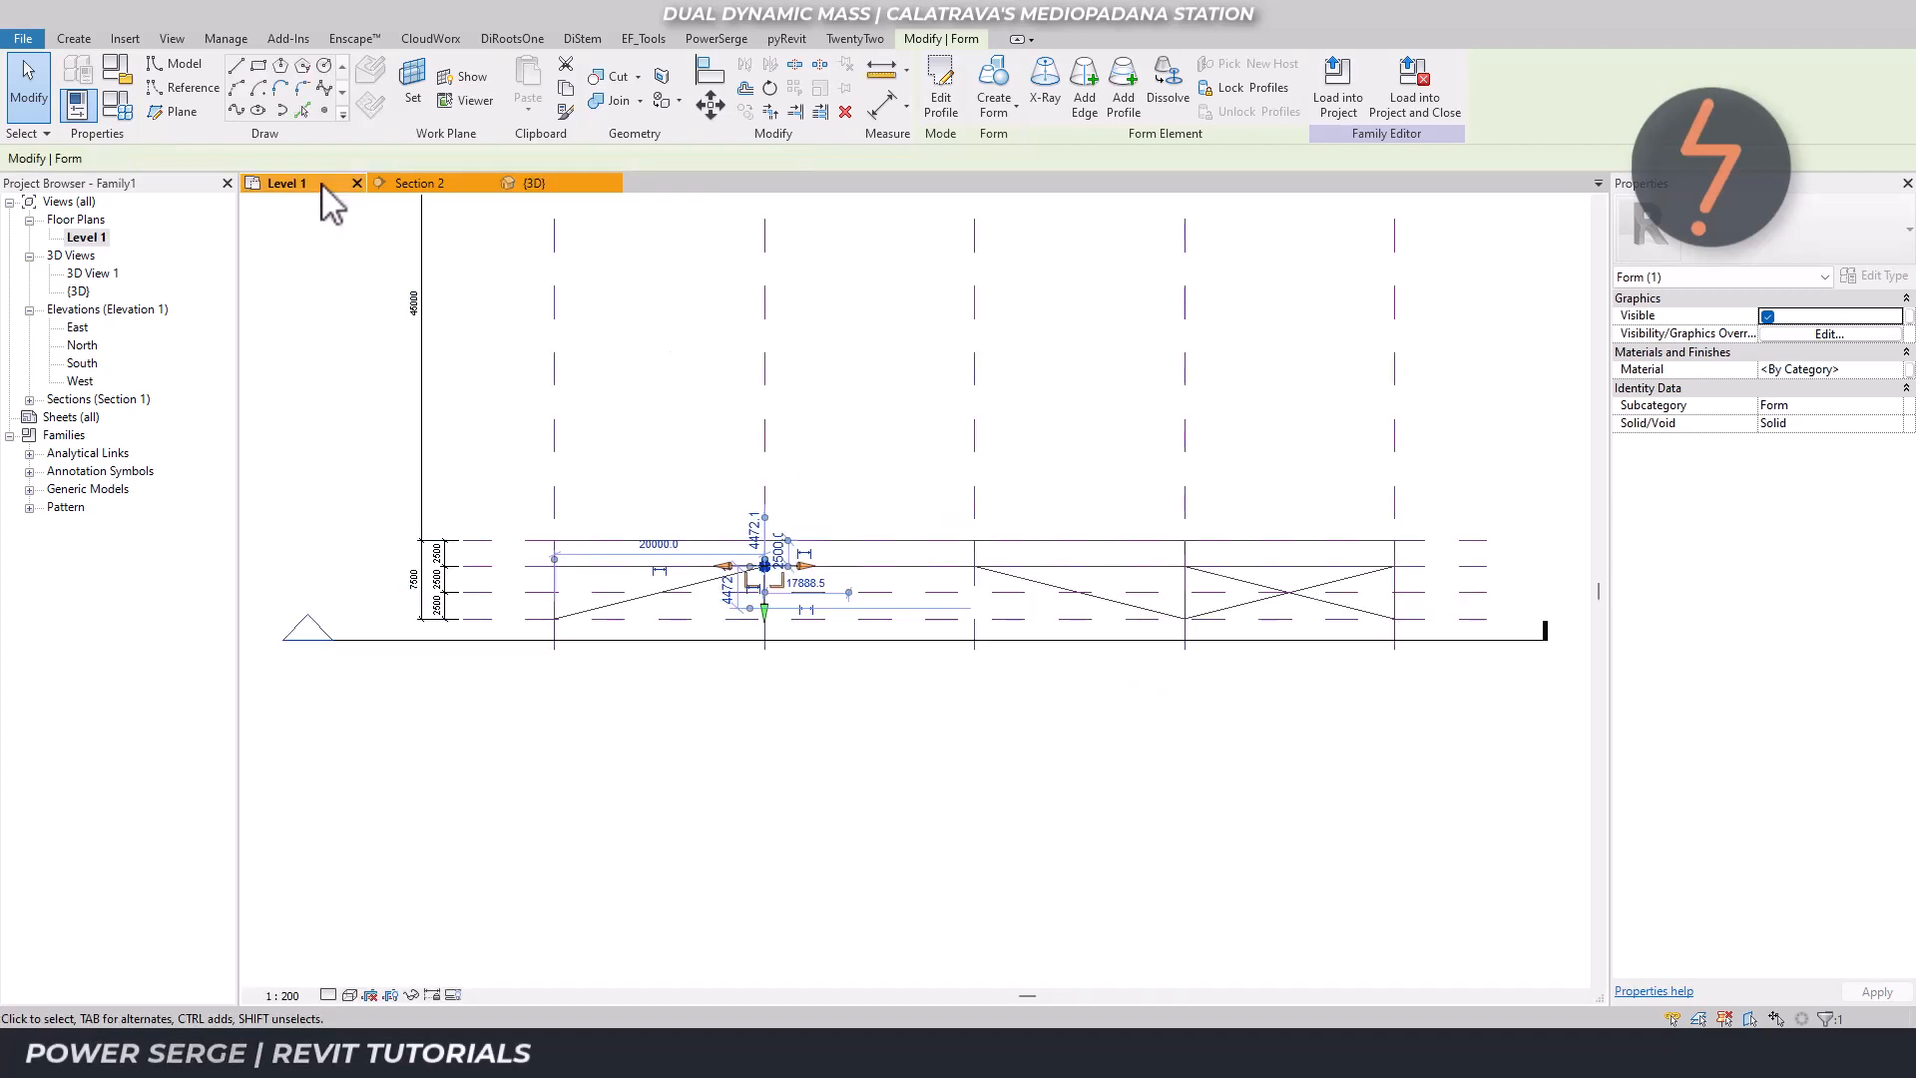
left_click_drag(766, 609, 765, 663)
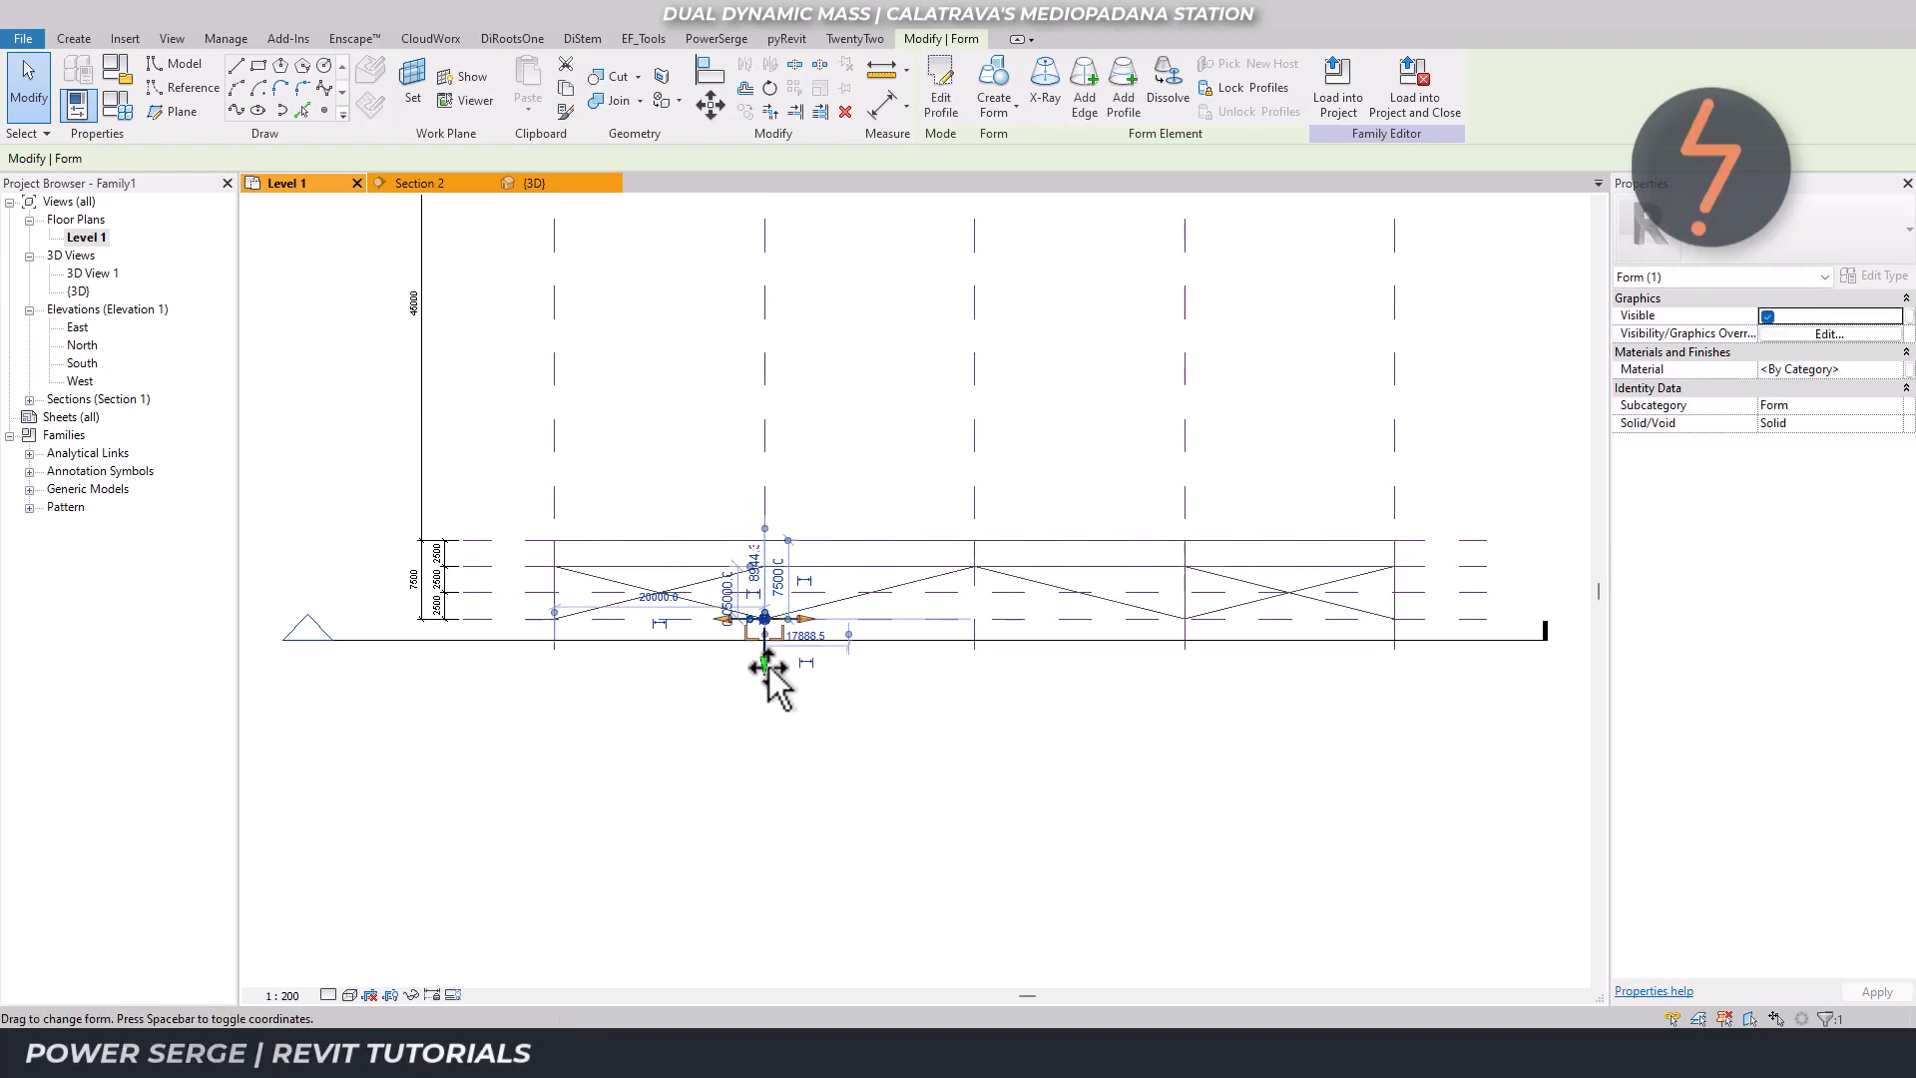
left_click(773, 782)
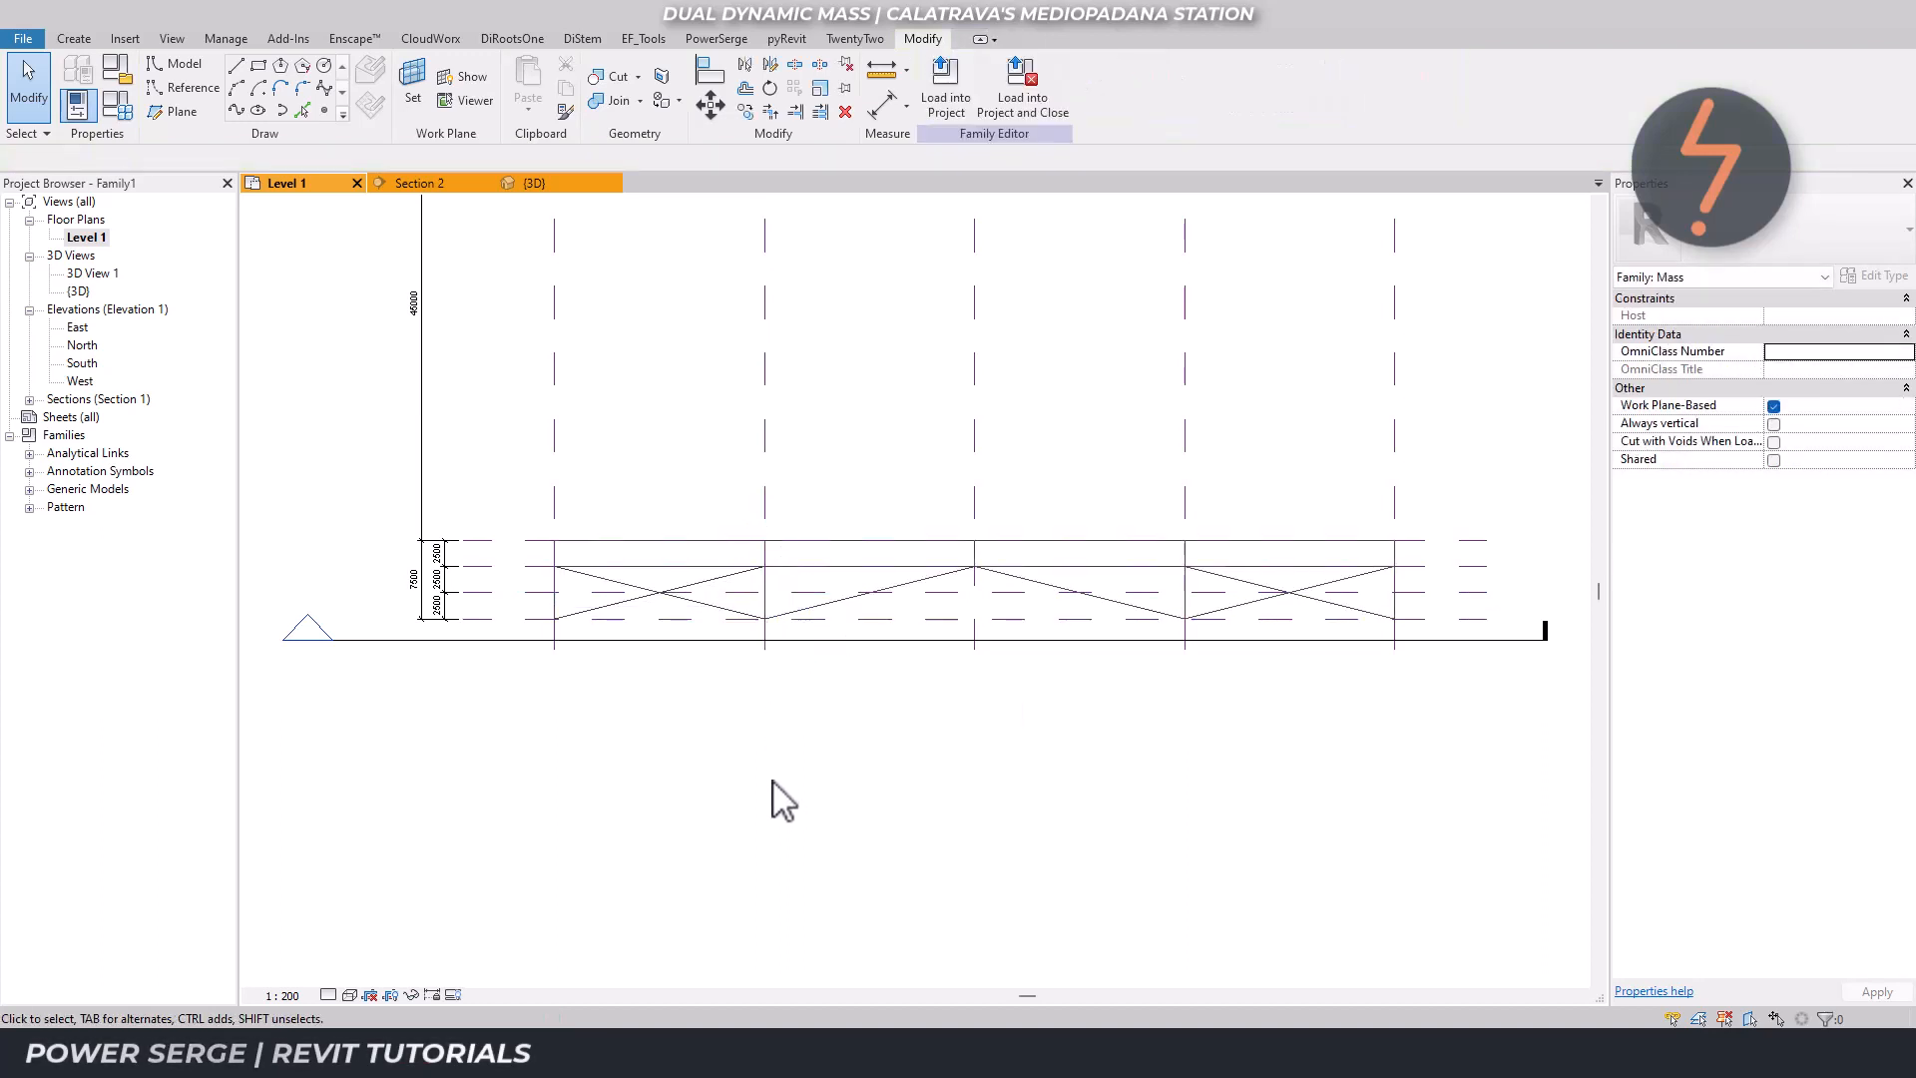
Move the form's upper front peak vertex on the central cross reference plane out to the outermost front plane, then clear the selection.
left_click(520, 186)
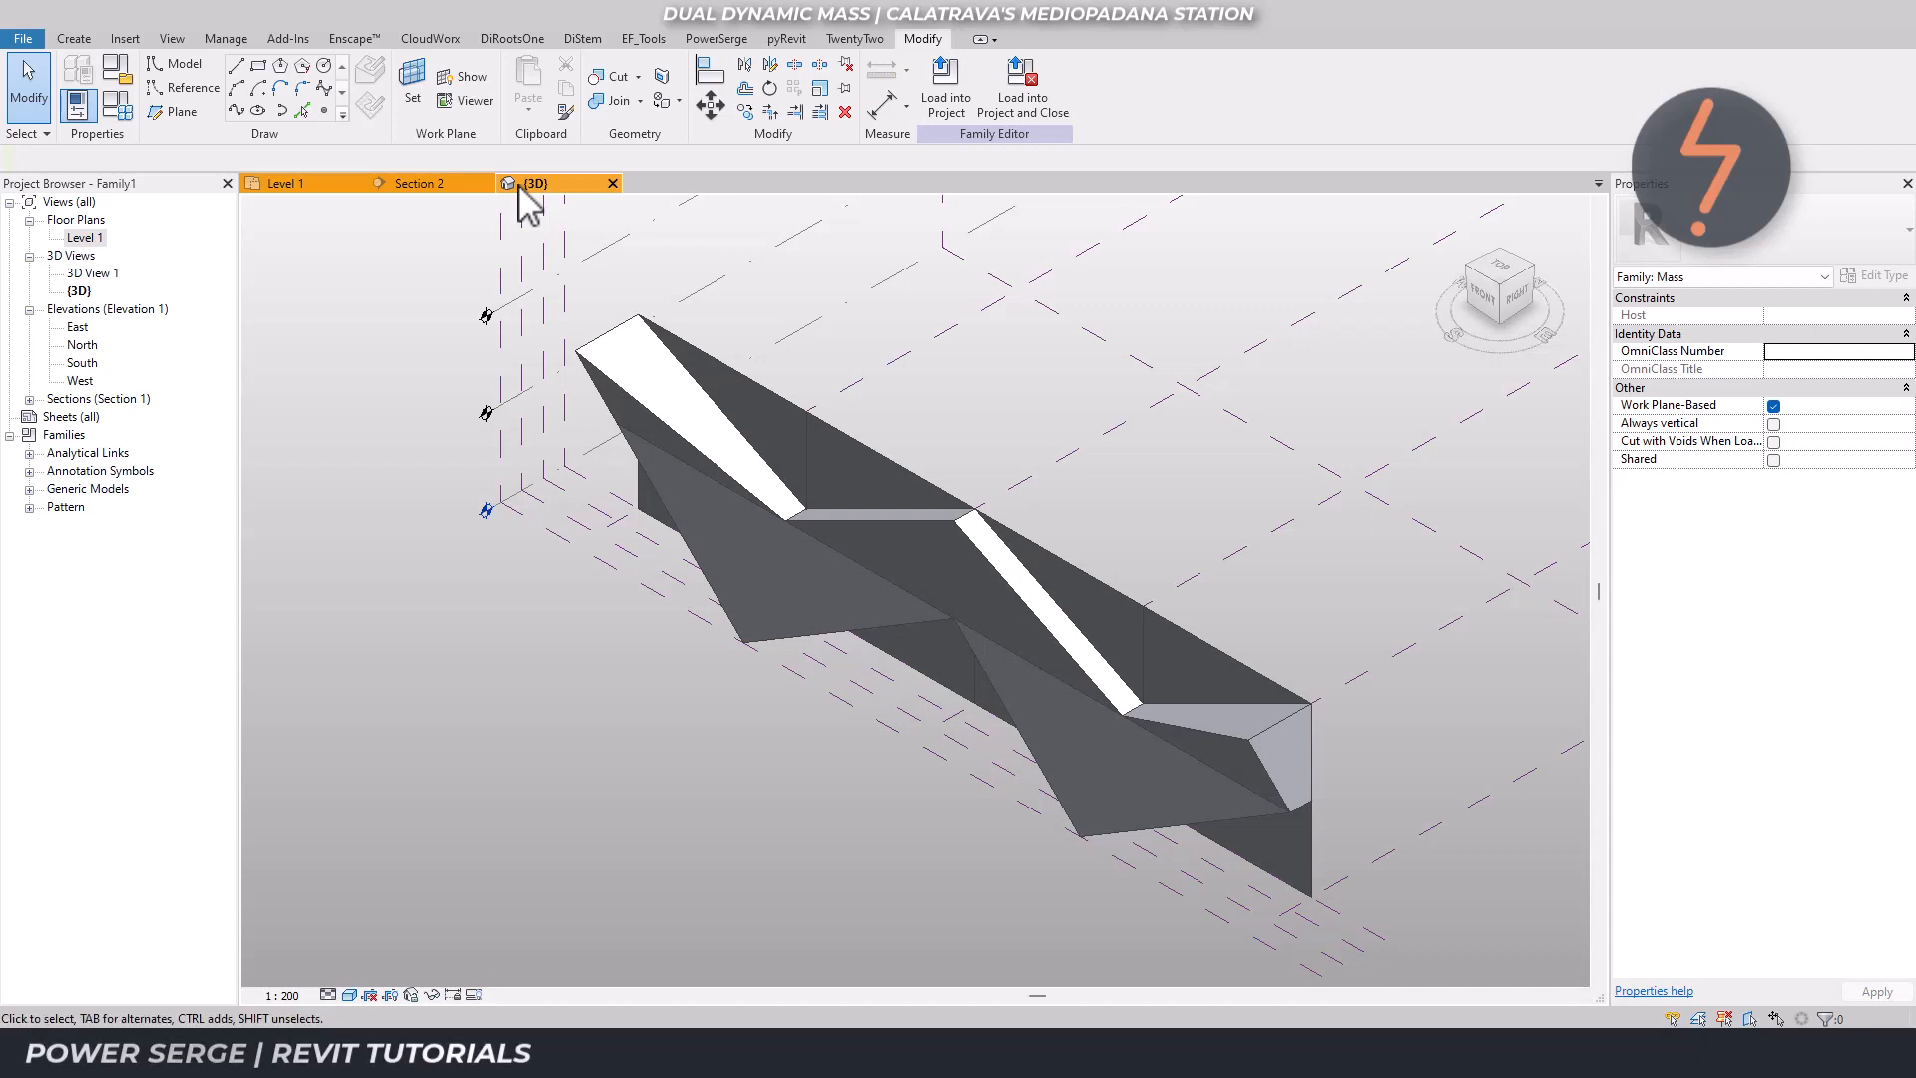
left_click(952, 521)
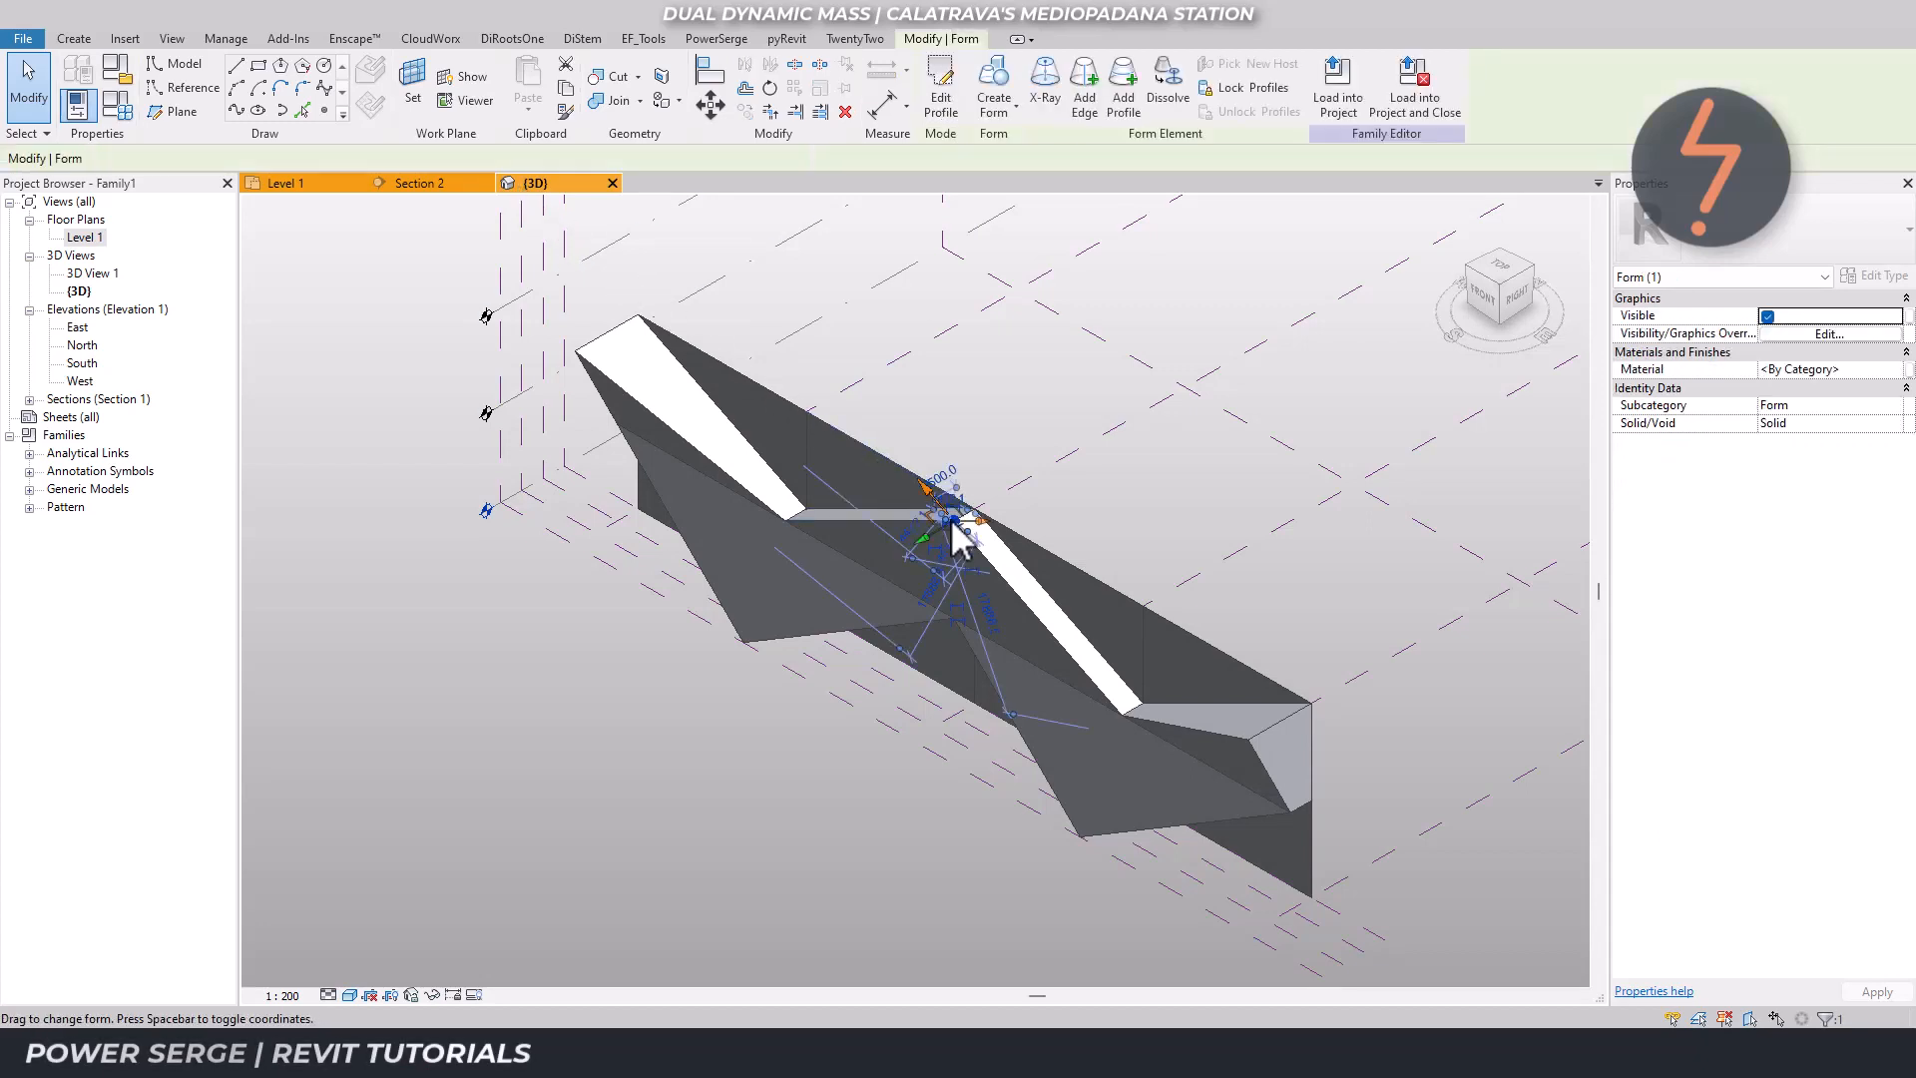
left_click(304, 187)
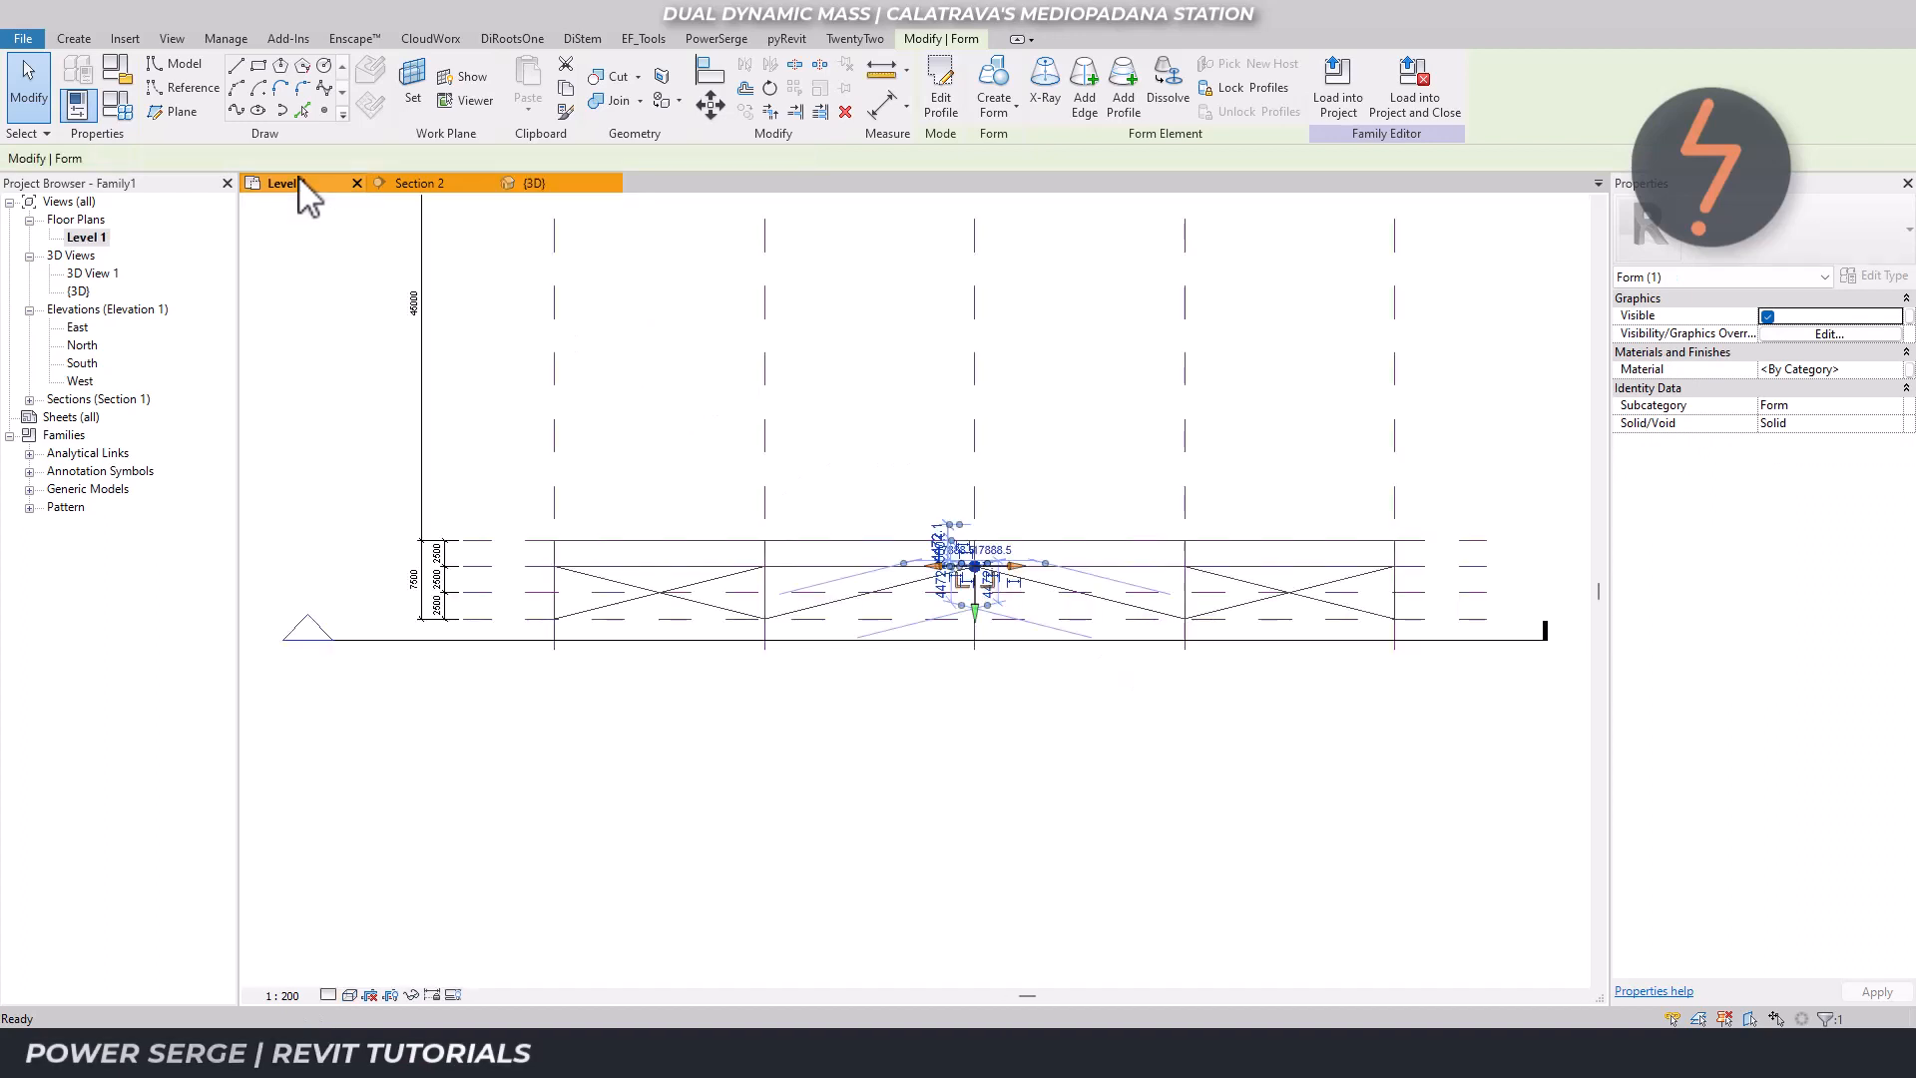
left_click_drag(976, 617, 978, 663)
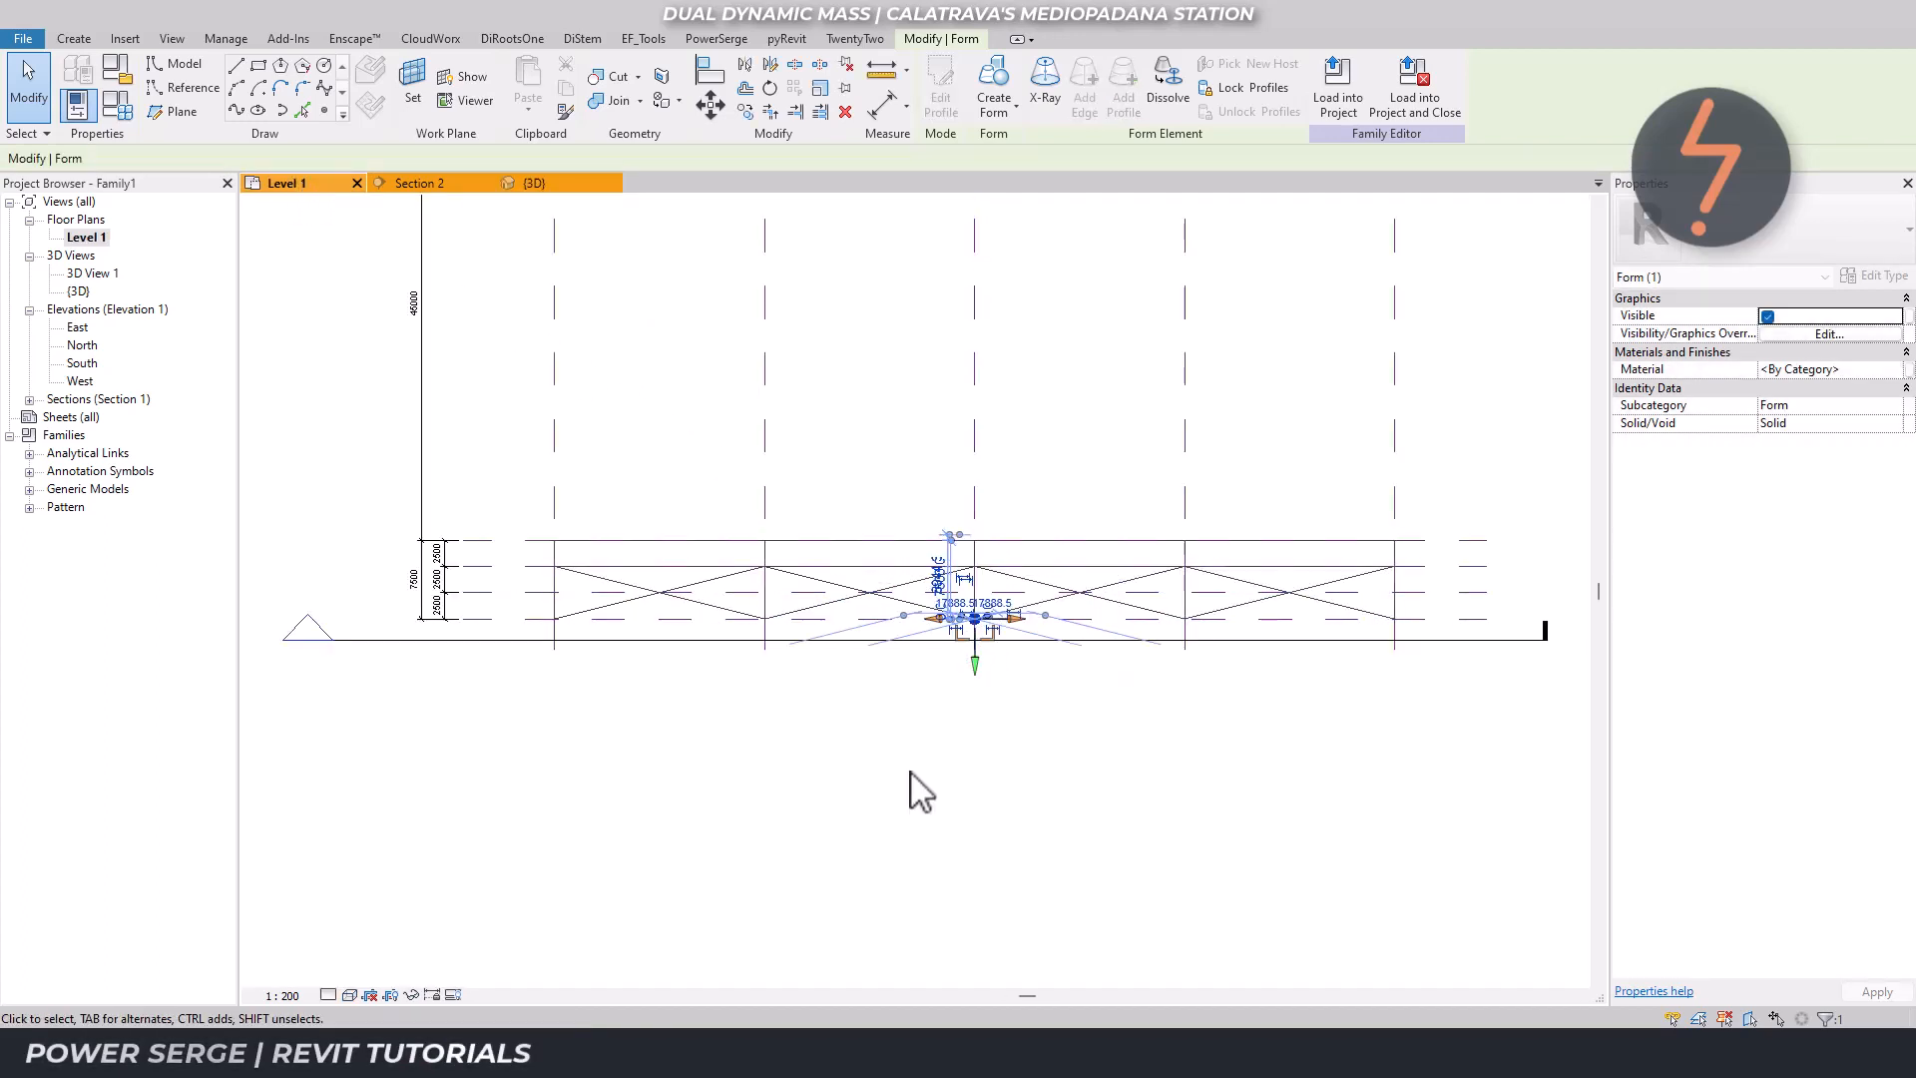
left_click(911, 788)
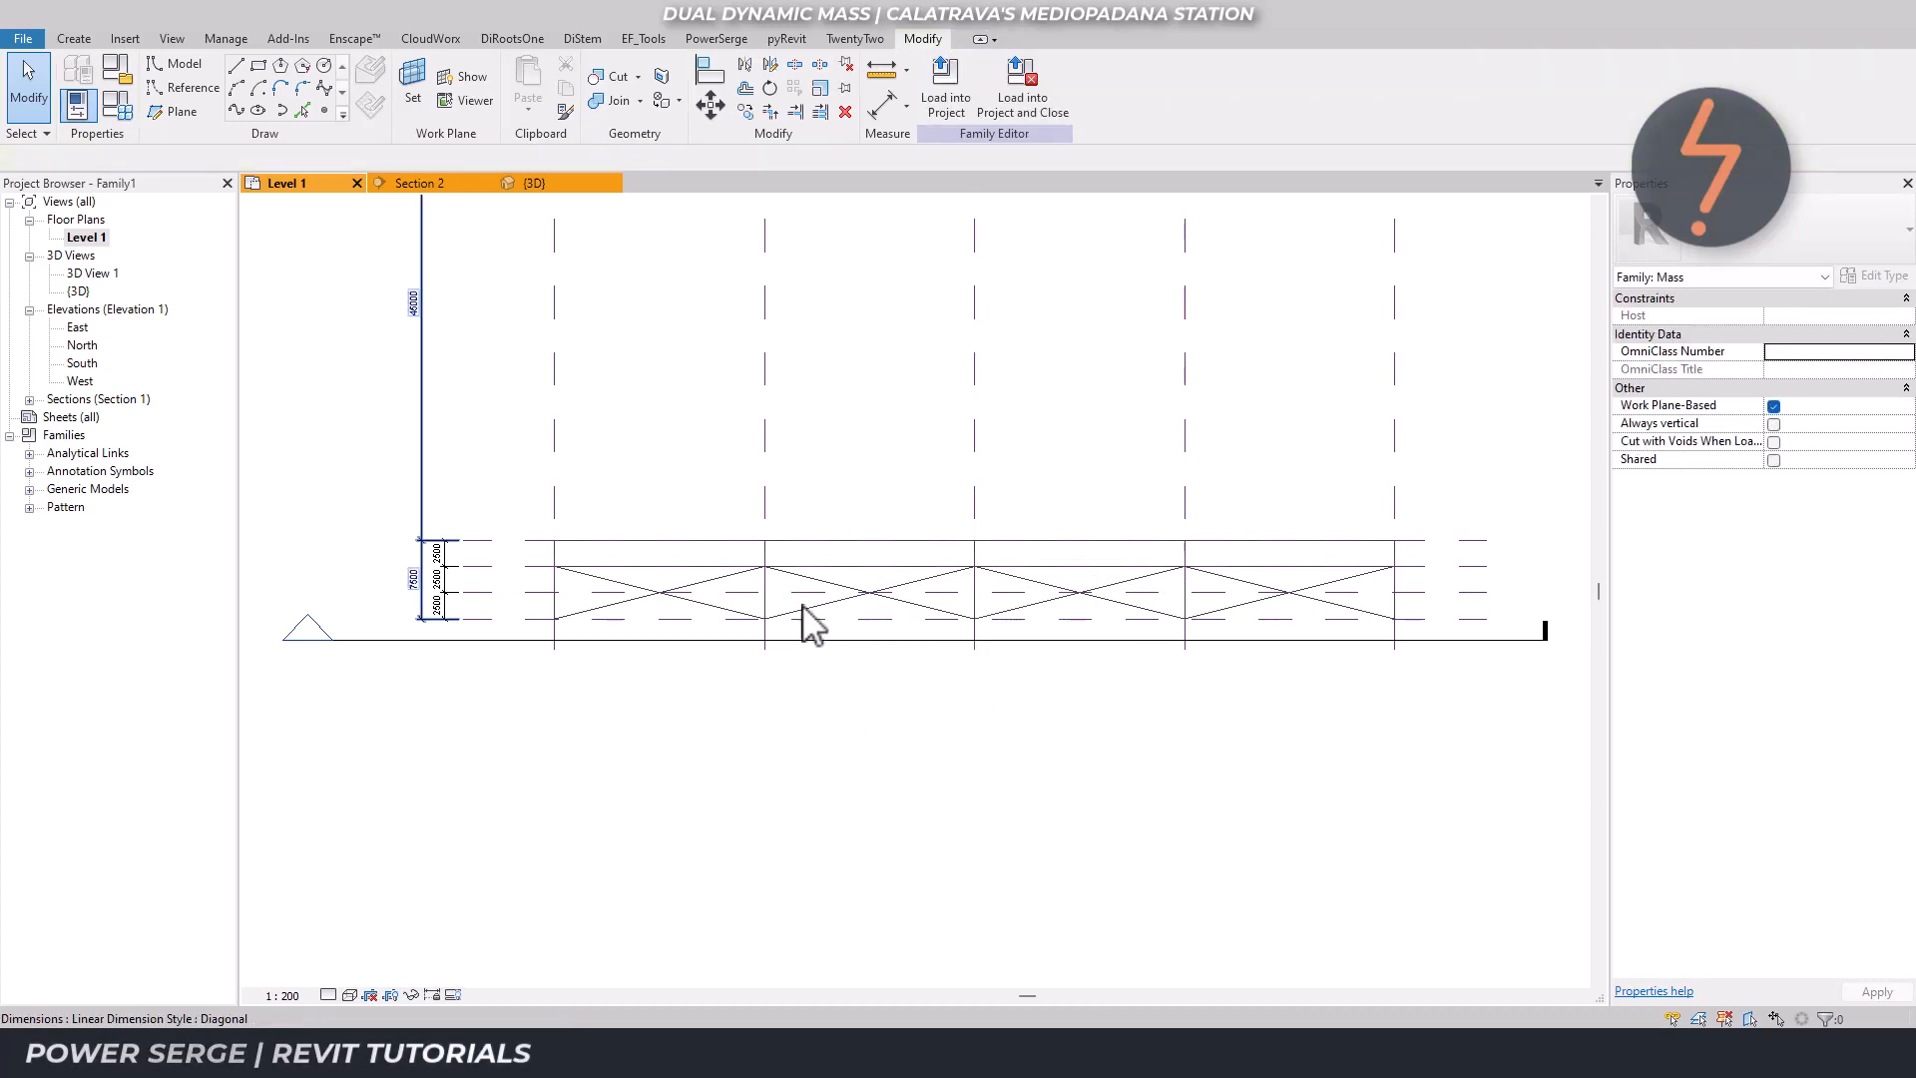
Pull the lower front vertex at the form's east end out to the second reference plane in front of the base line.
left_click(530, 185)
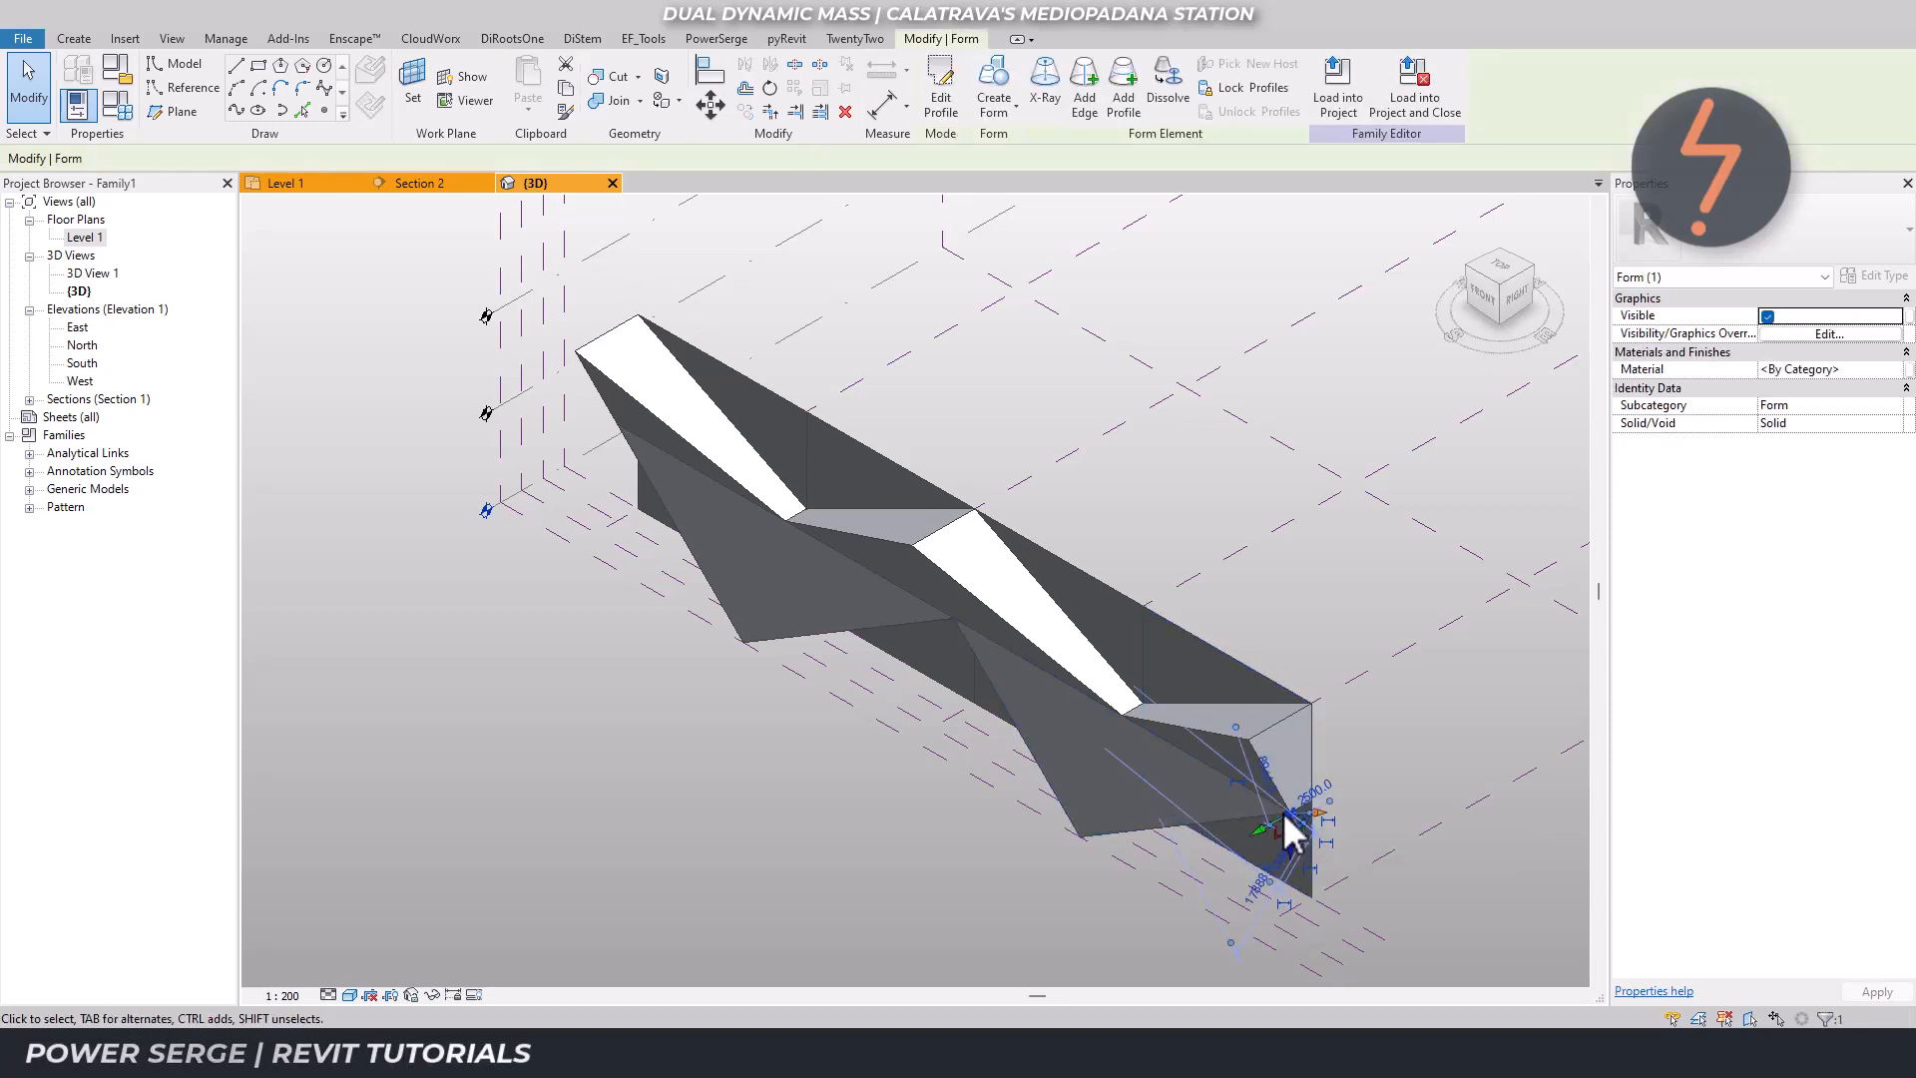
left_click(285, 183)
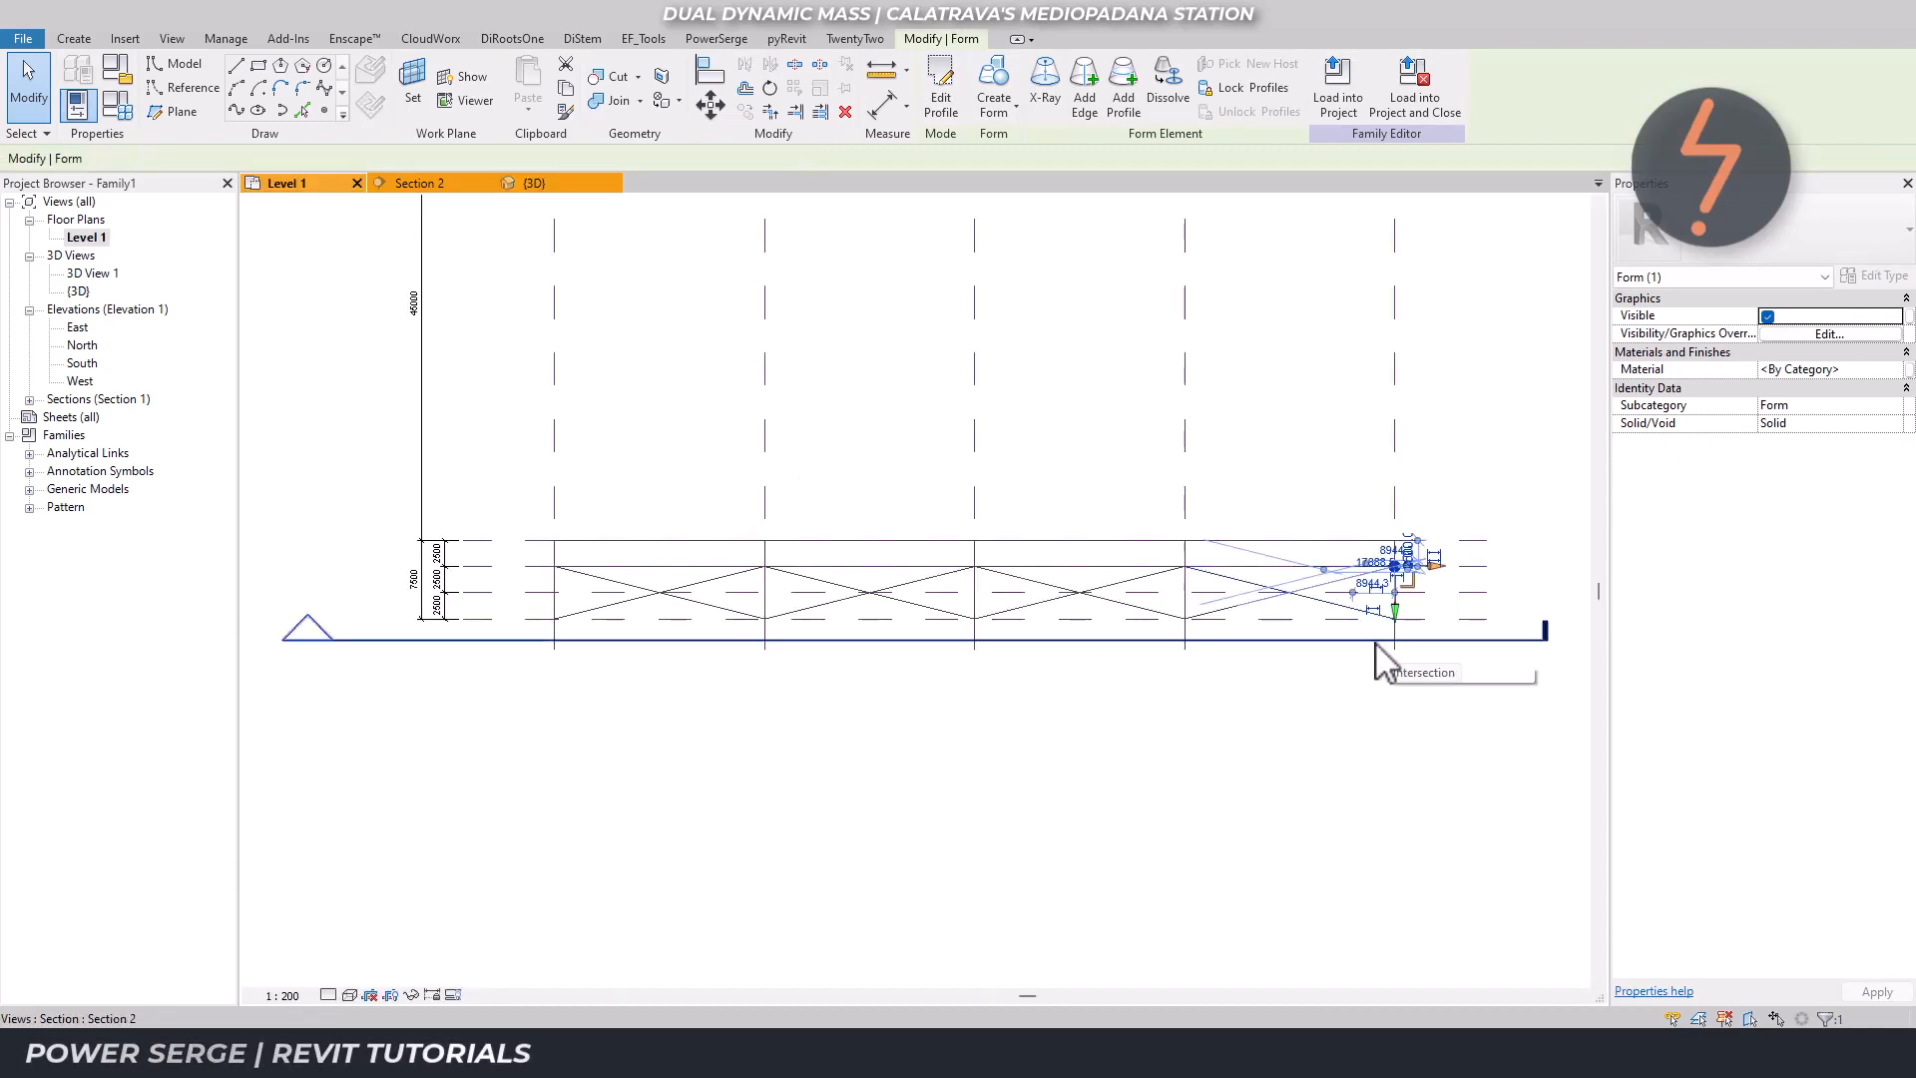
left_click_drag(1395, 620, 1407, 639)
left_click(760, 850)
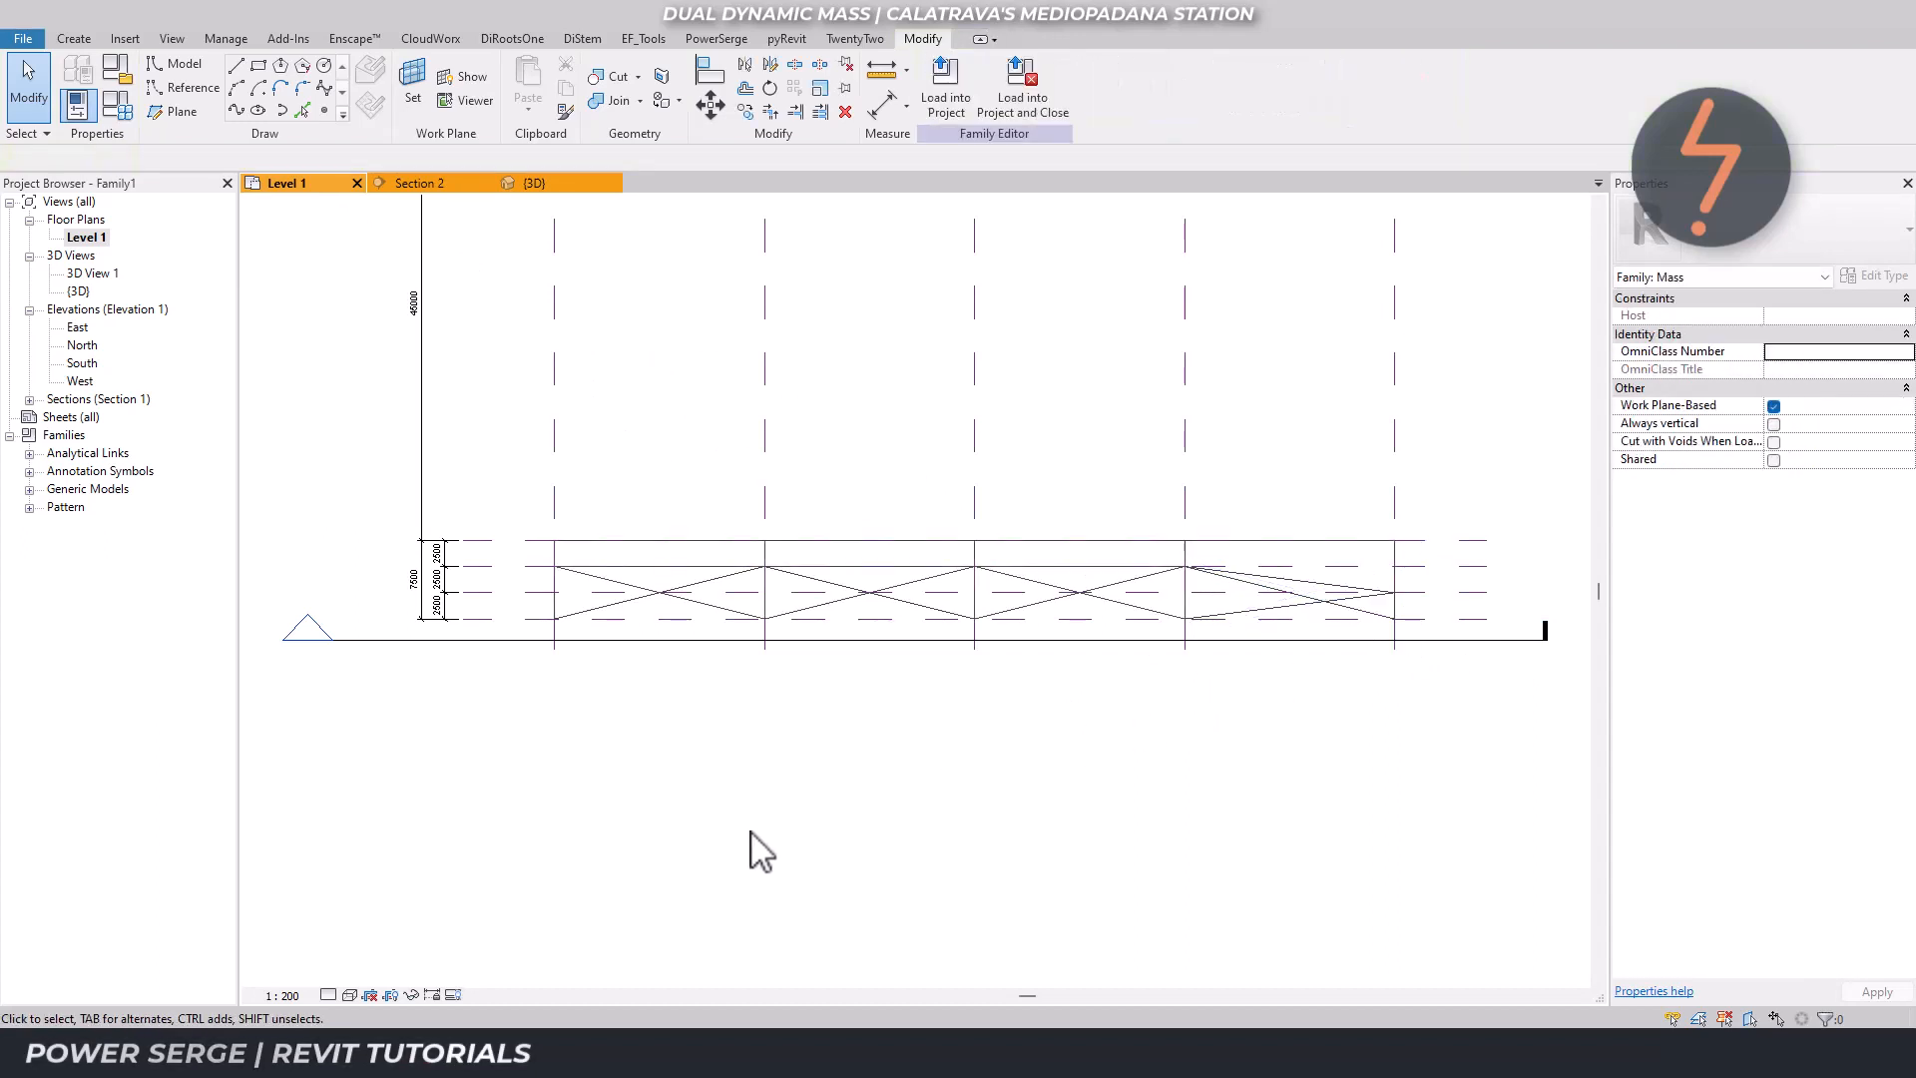
Pull the lower front vertex at the form's west end out to the second reference plane in front of the base line.
left_click(532, 184)
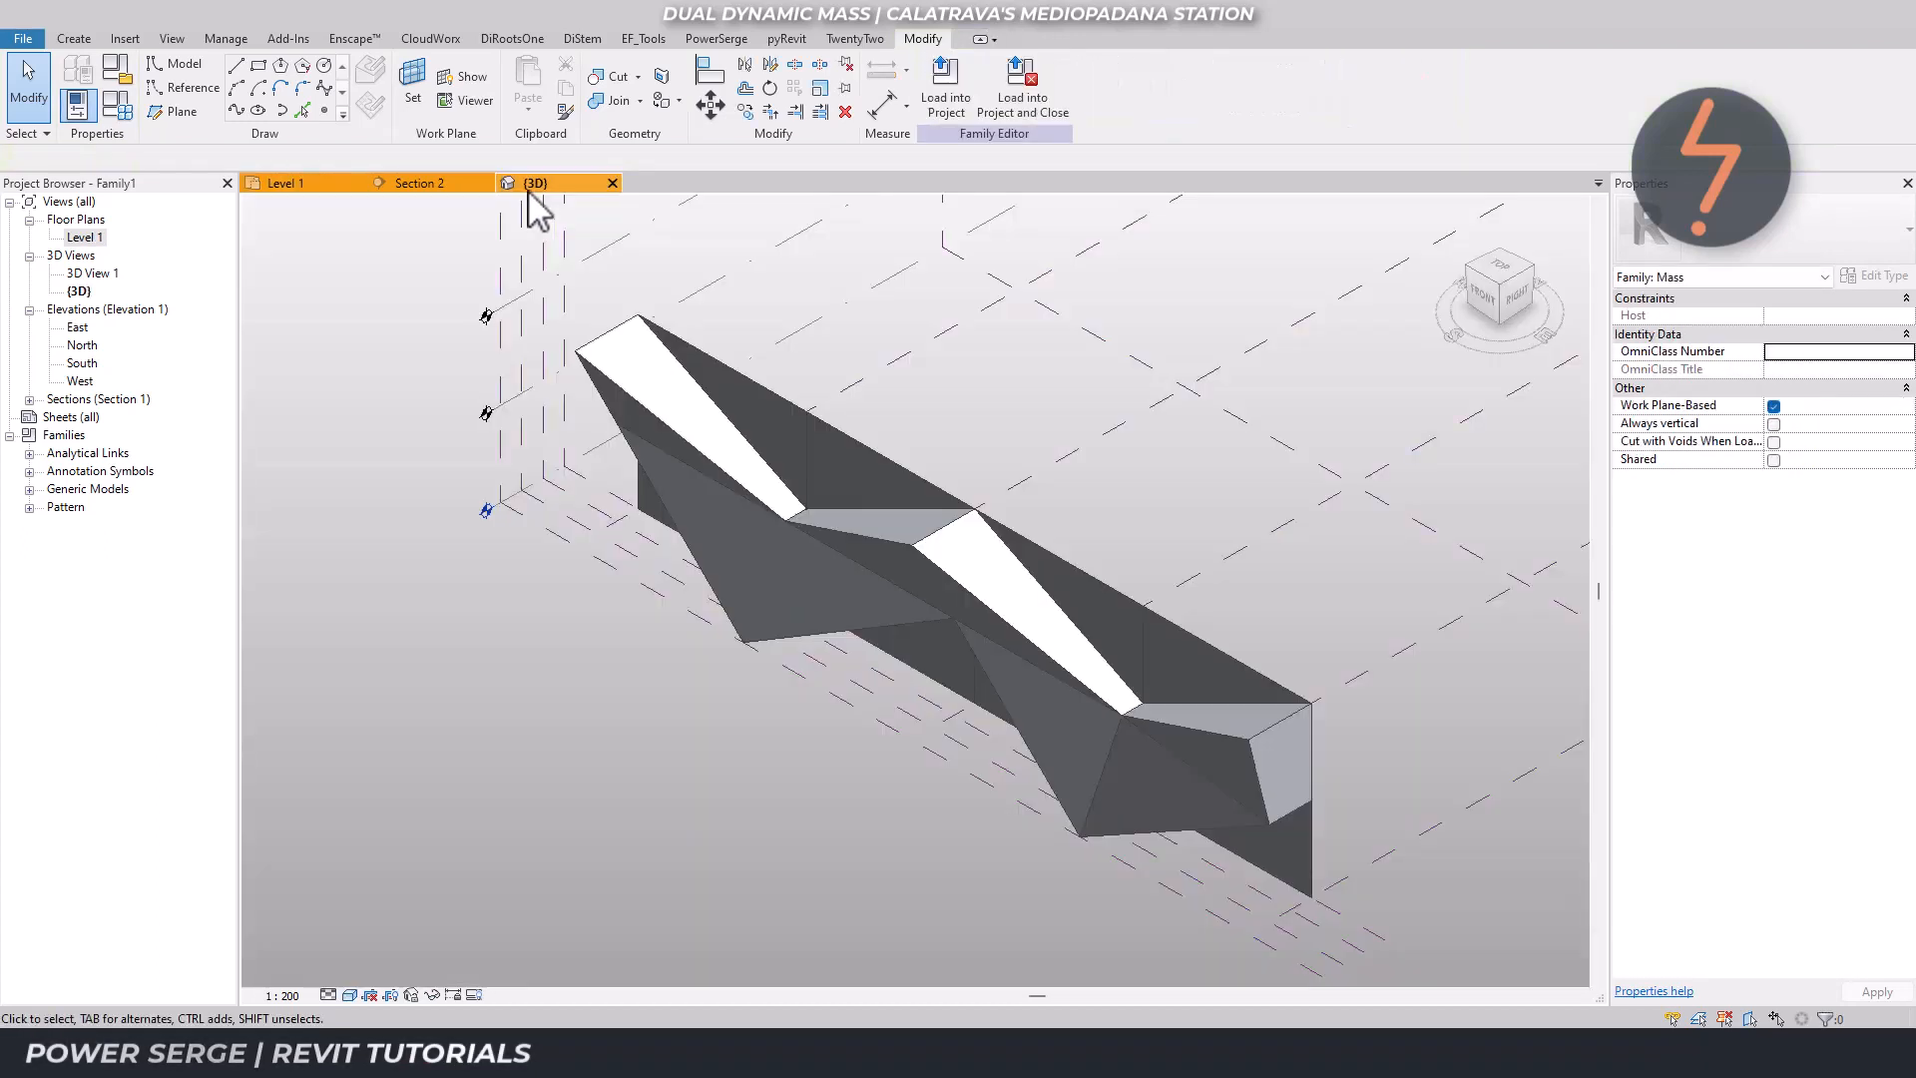
left_click(613, 431)
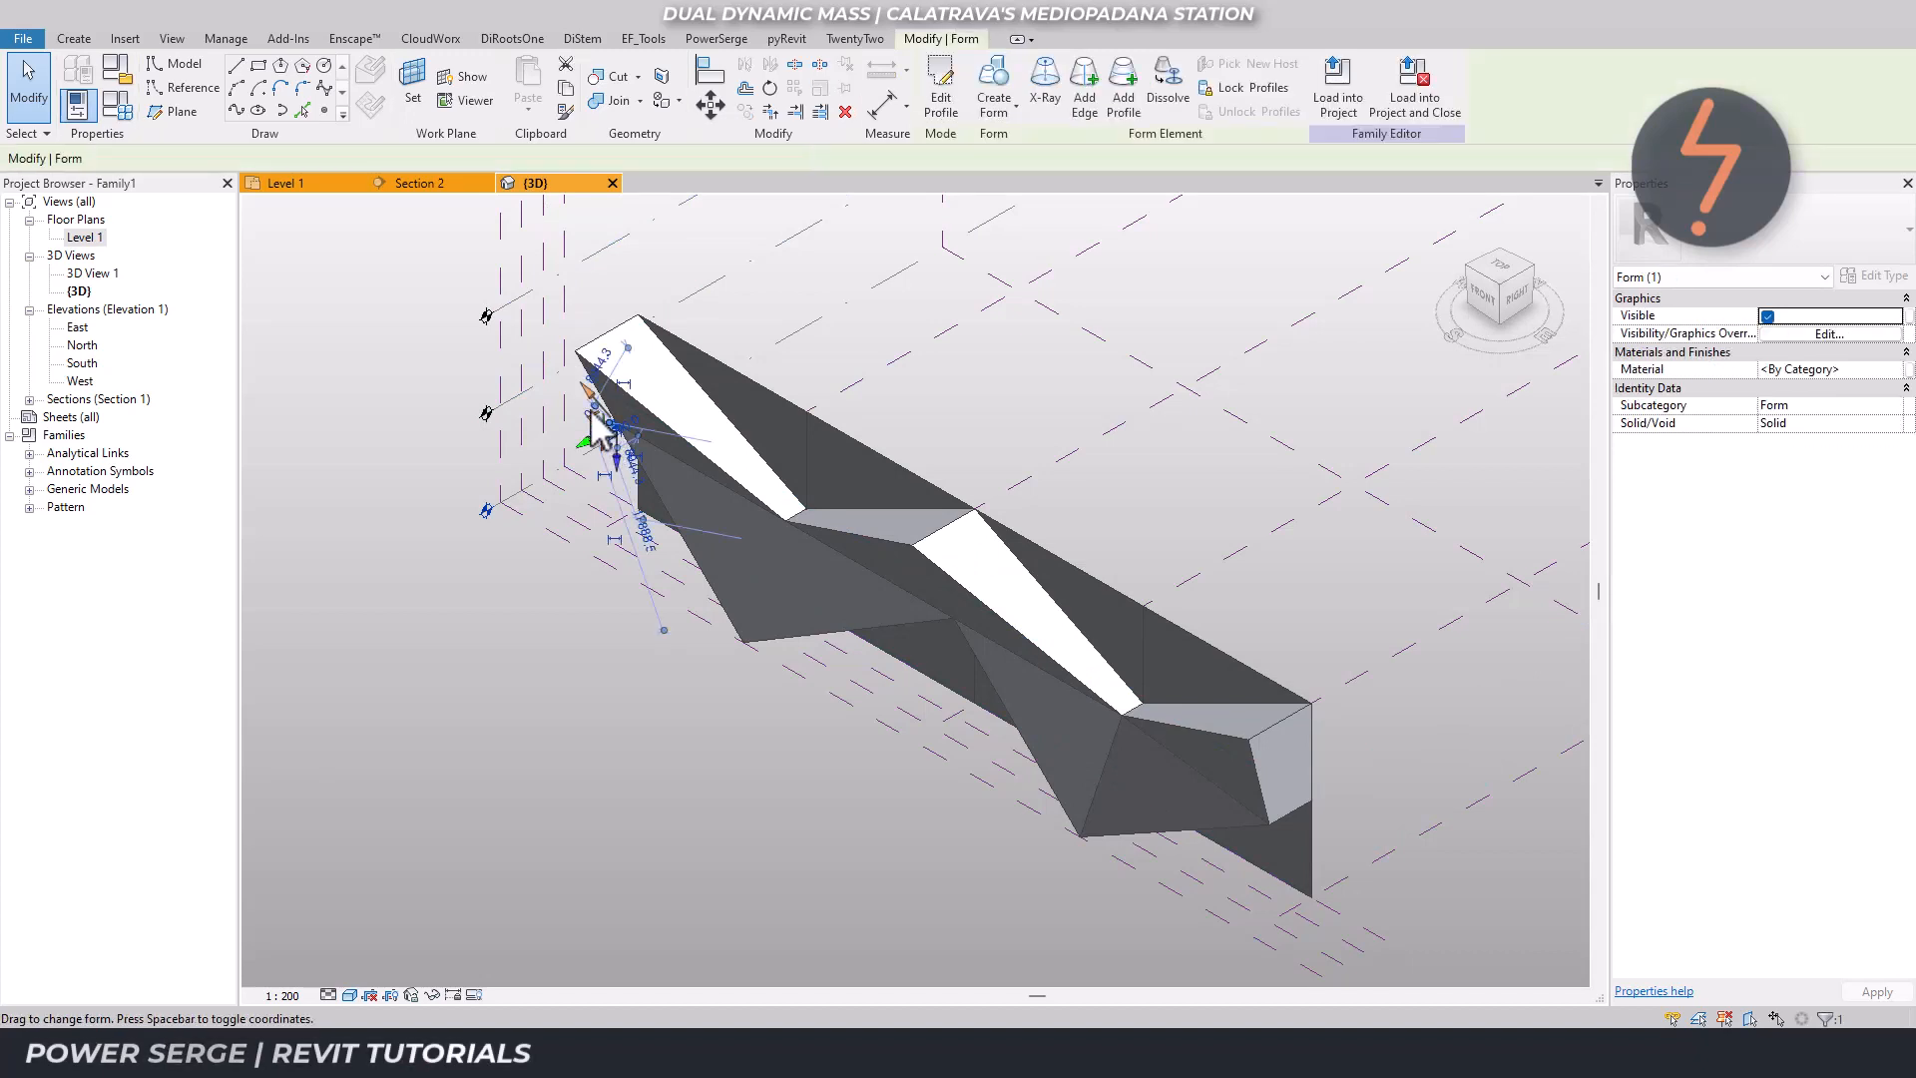
left_click(319, 185)
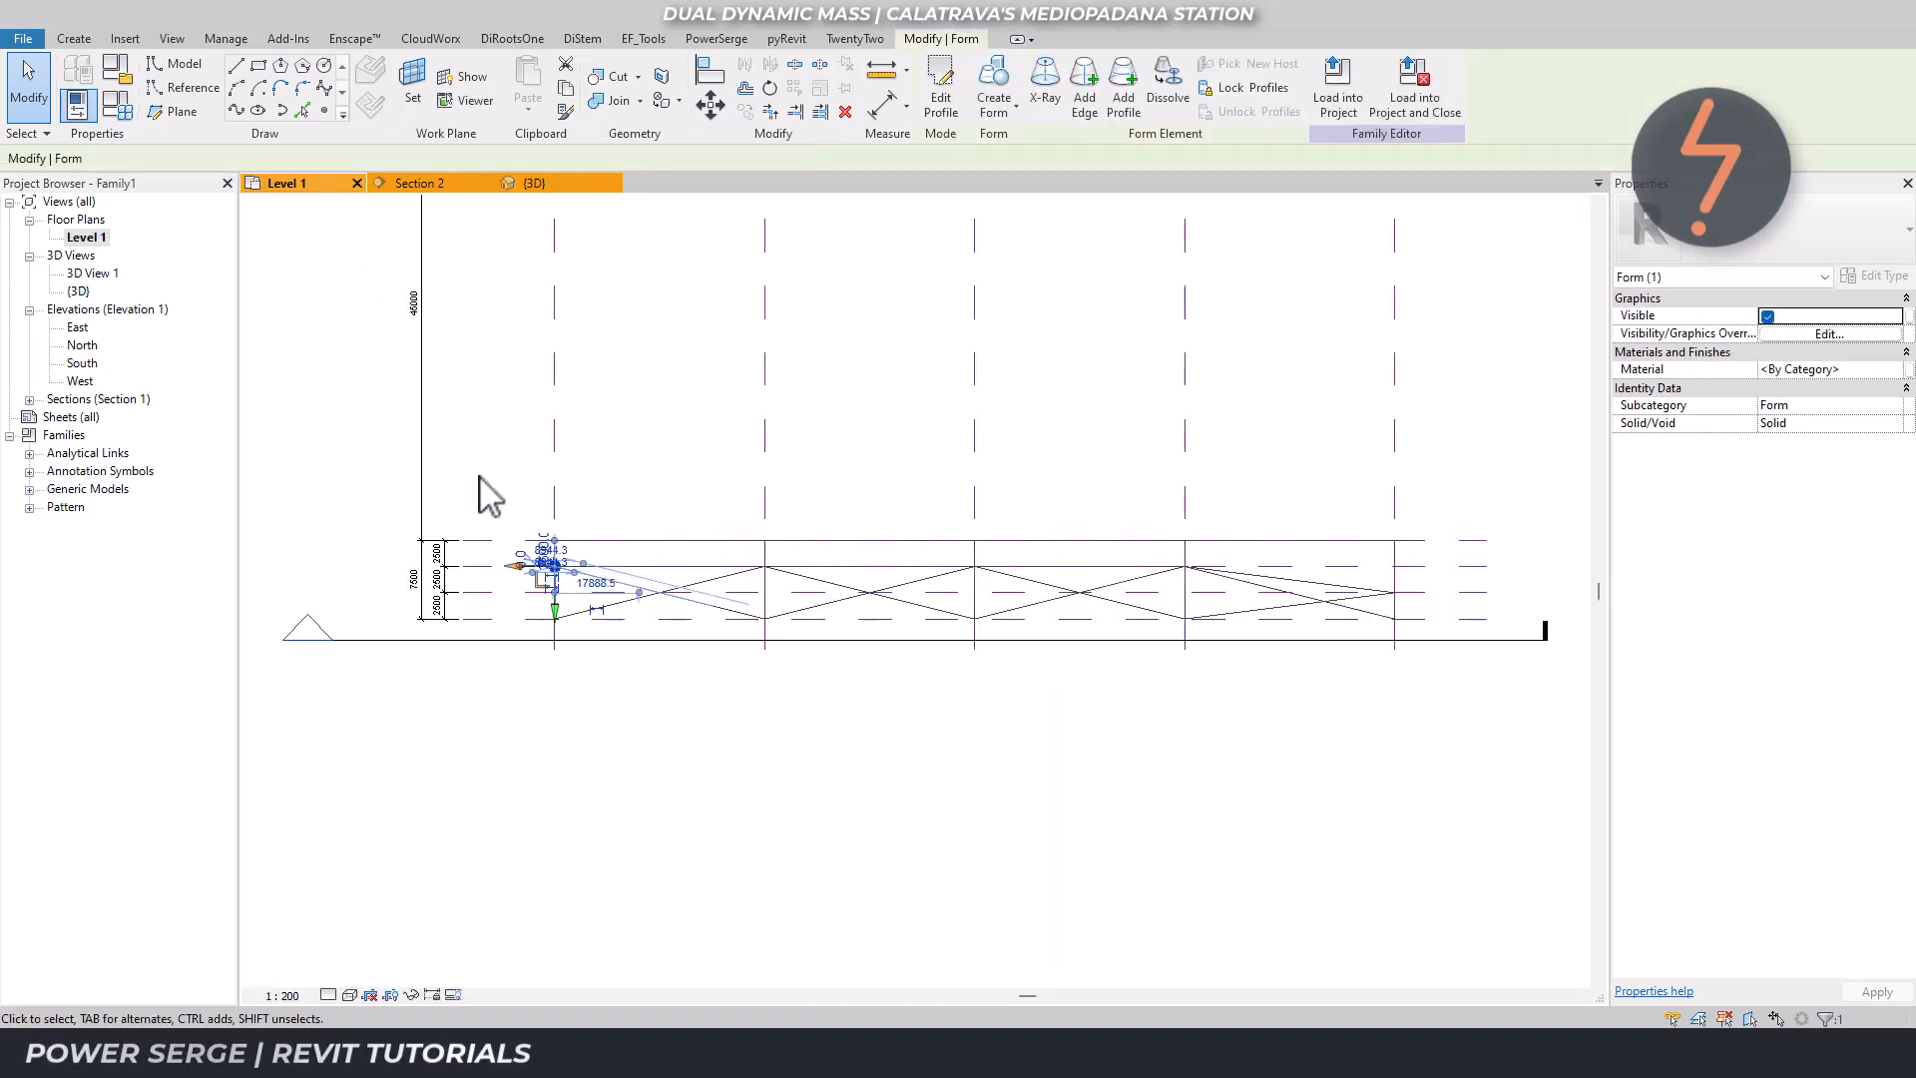
left_click(555, 626)
left_click(554, 631)
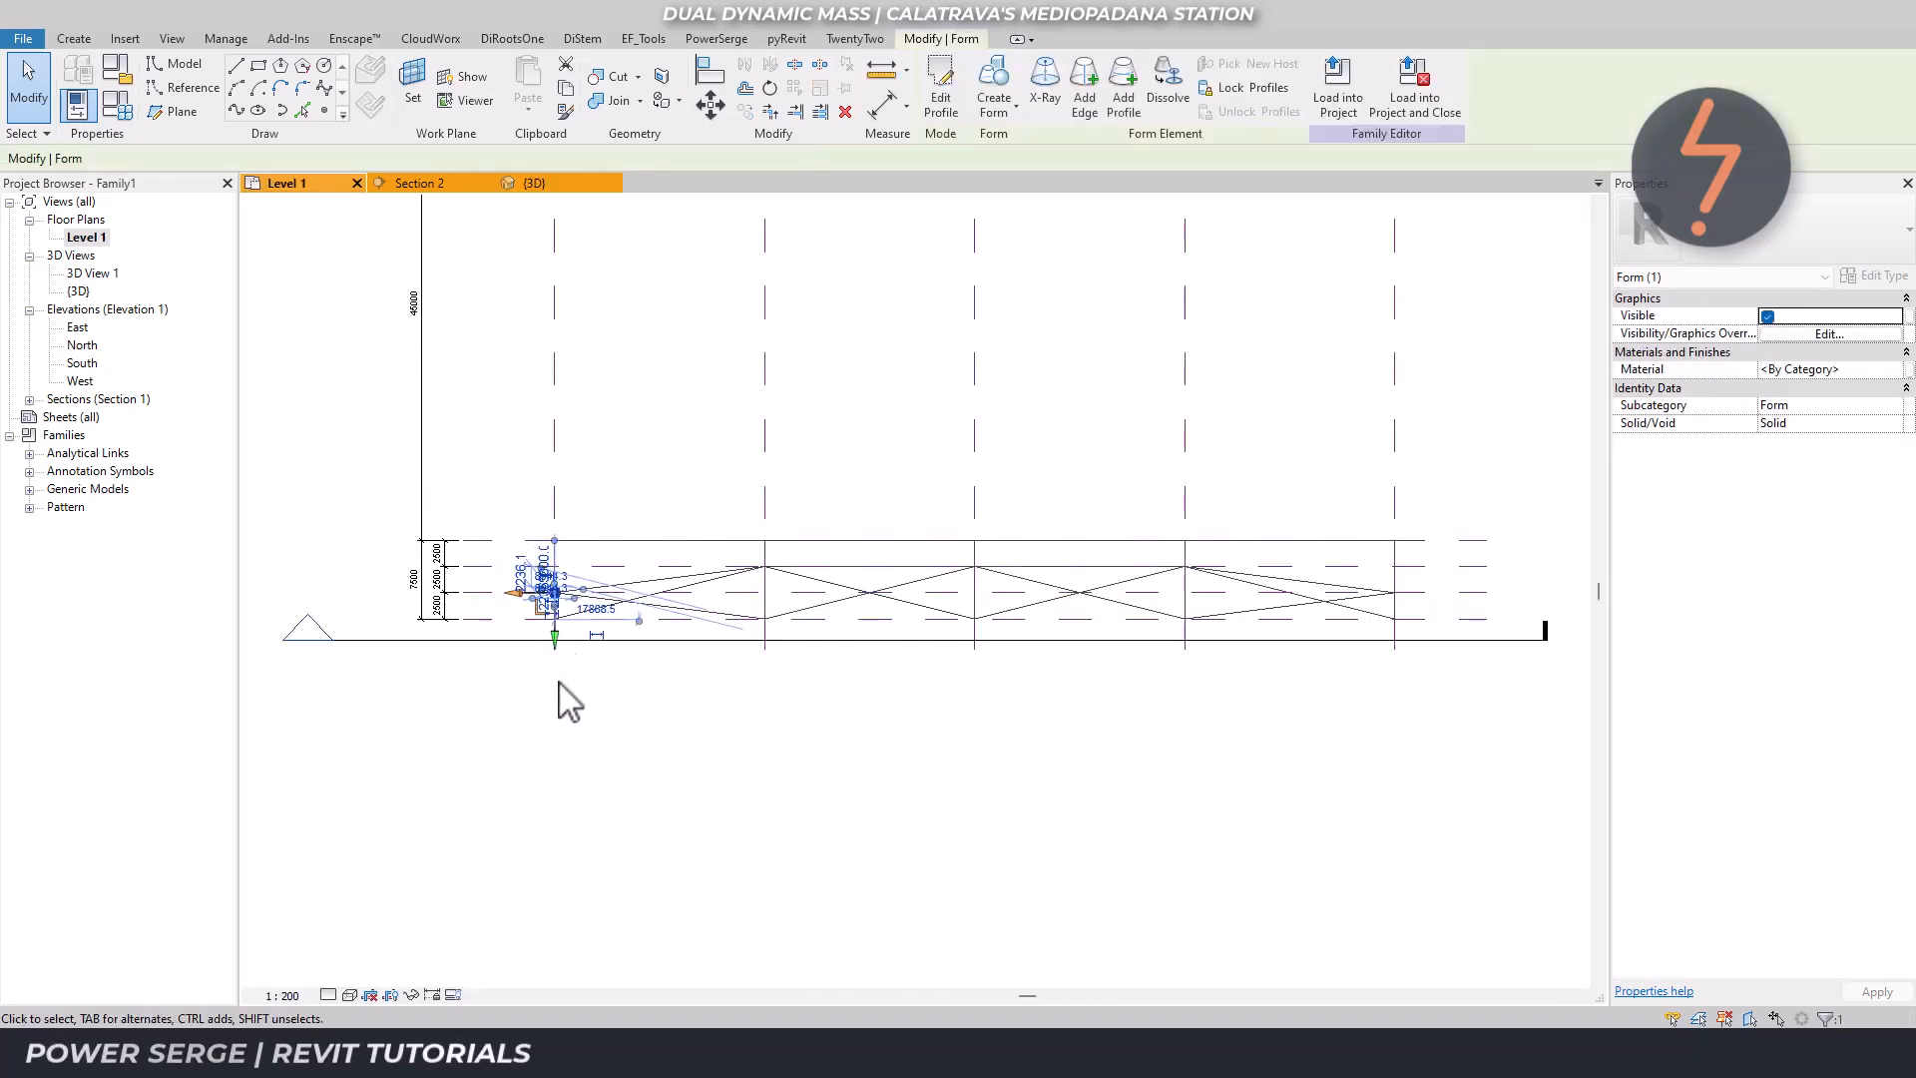
key("Escape")
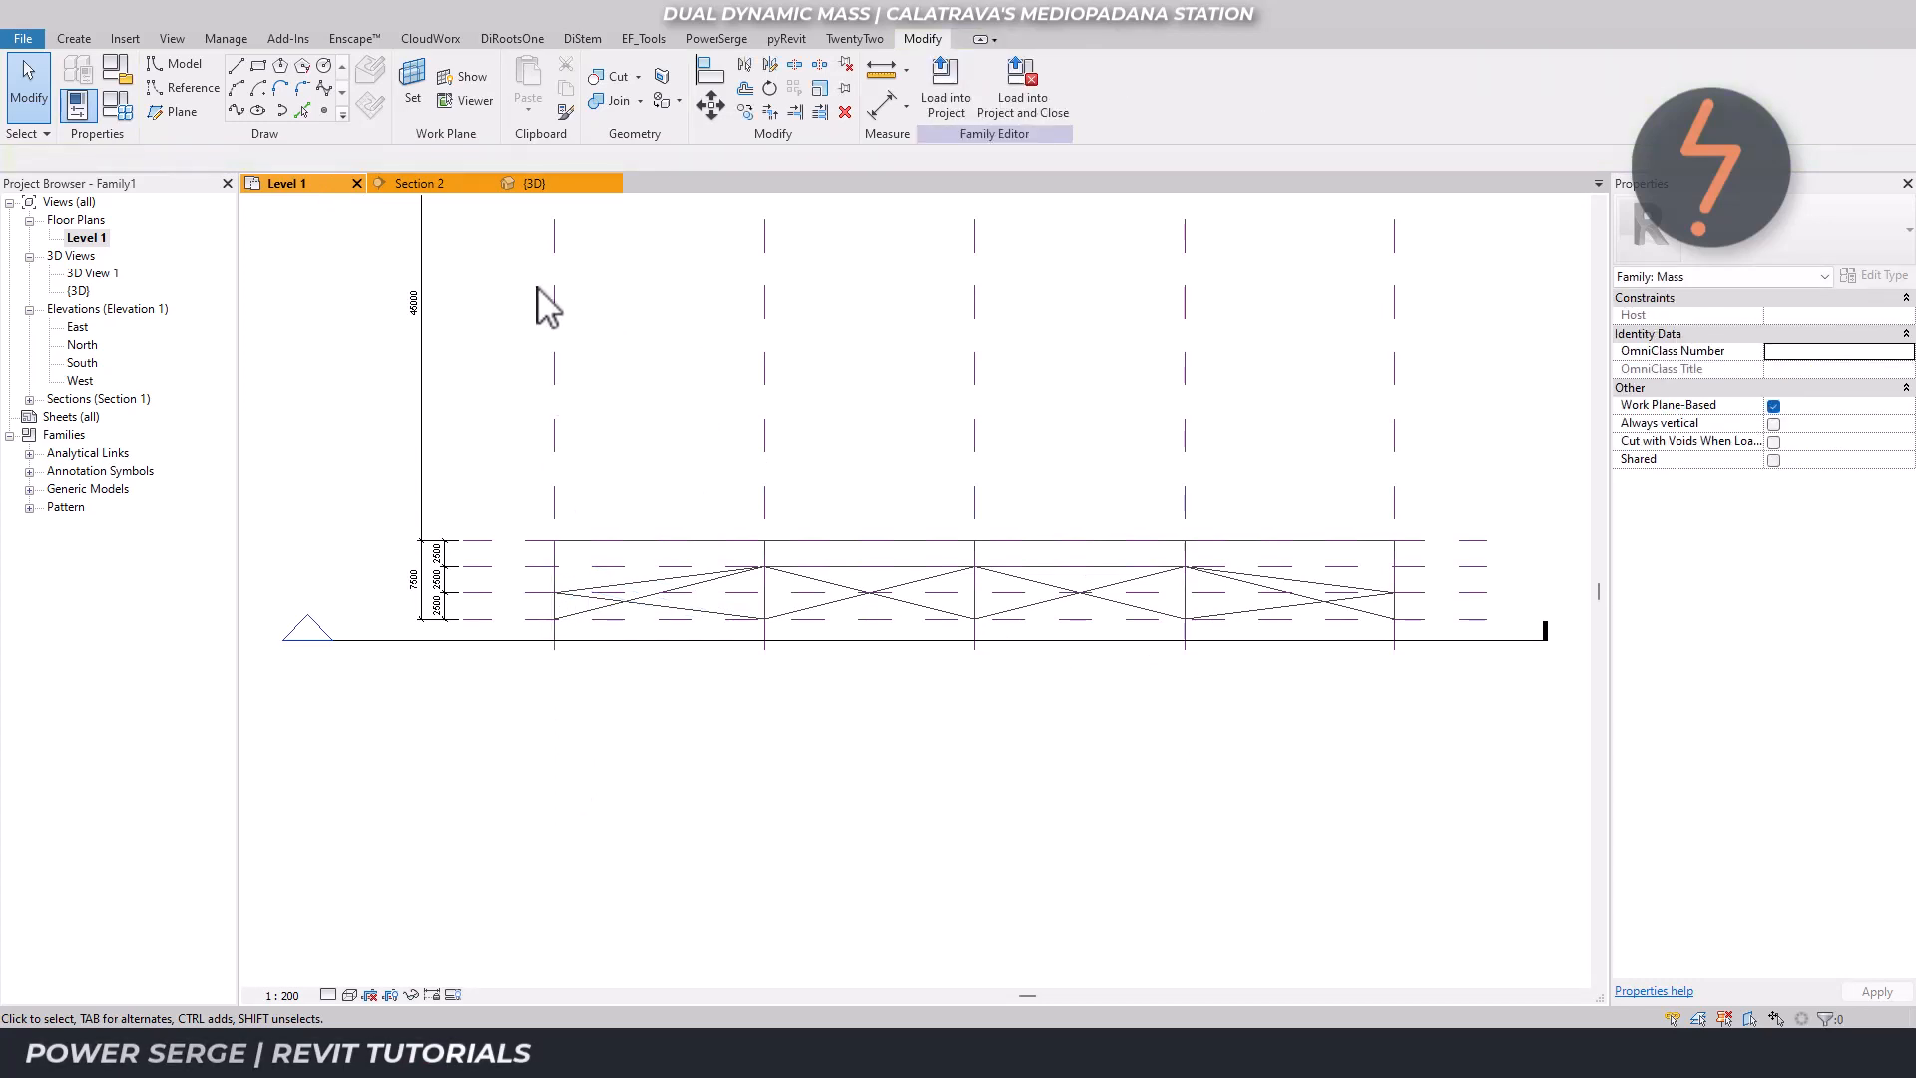
Set the work plane to the innermost reference plane of the northern group and open Section 1 for sketching on it.
left_click(534, 183)
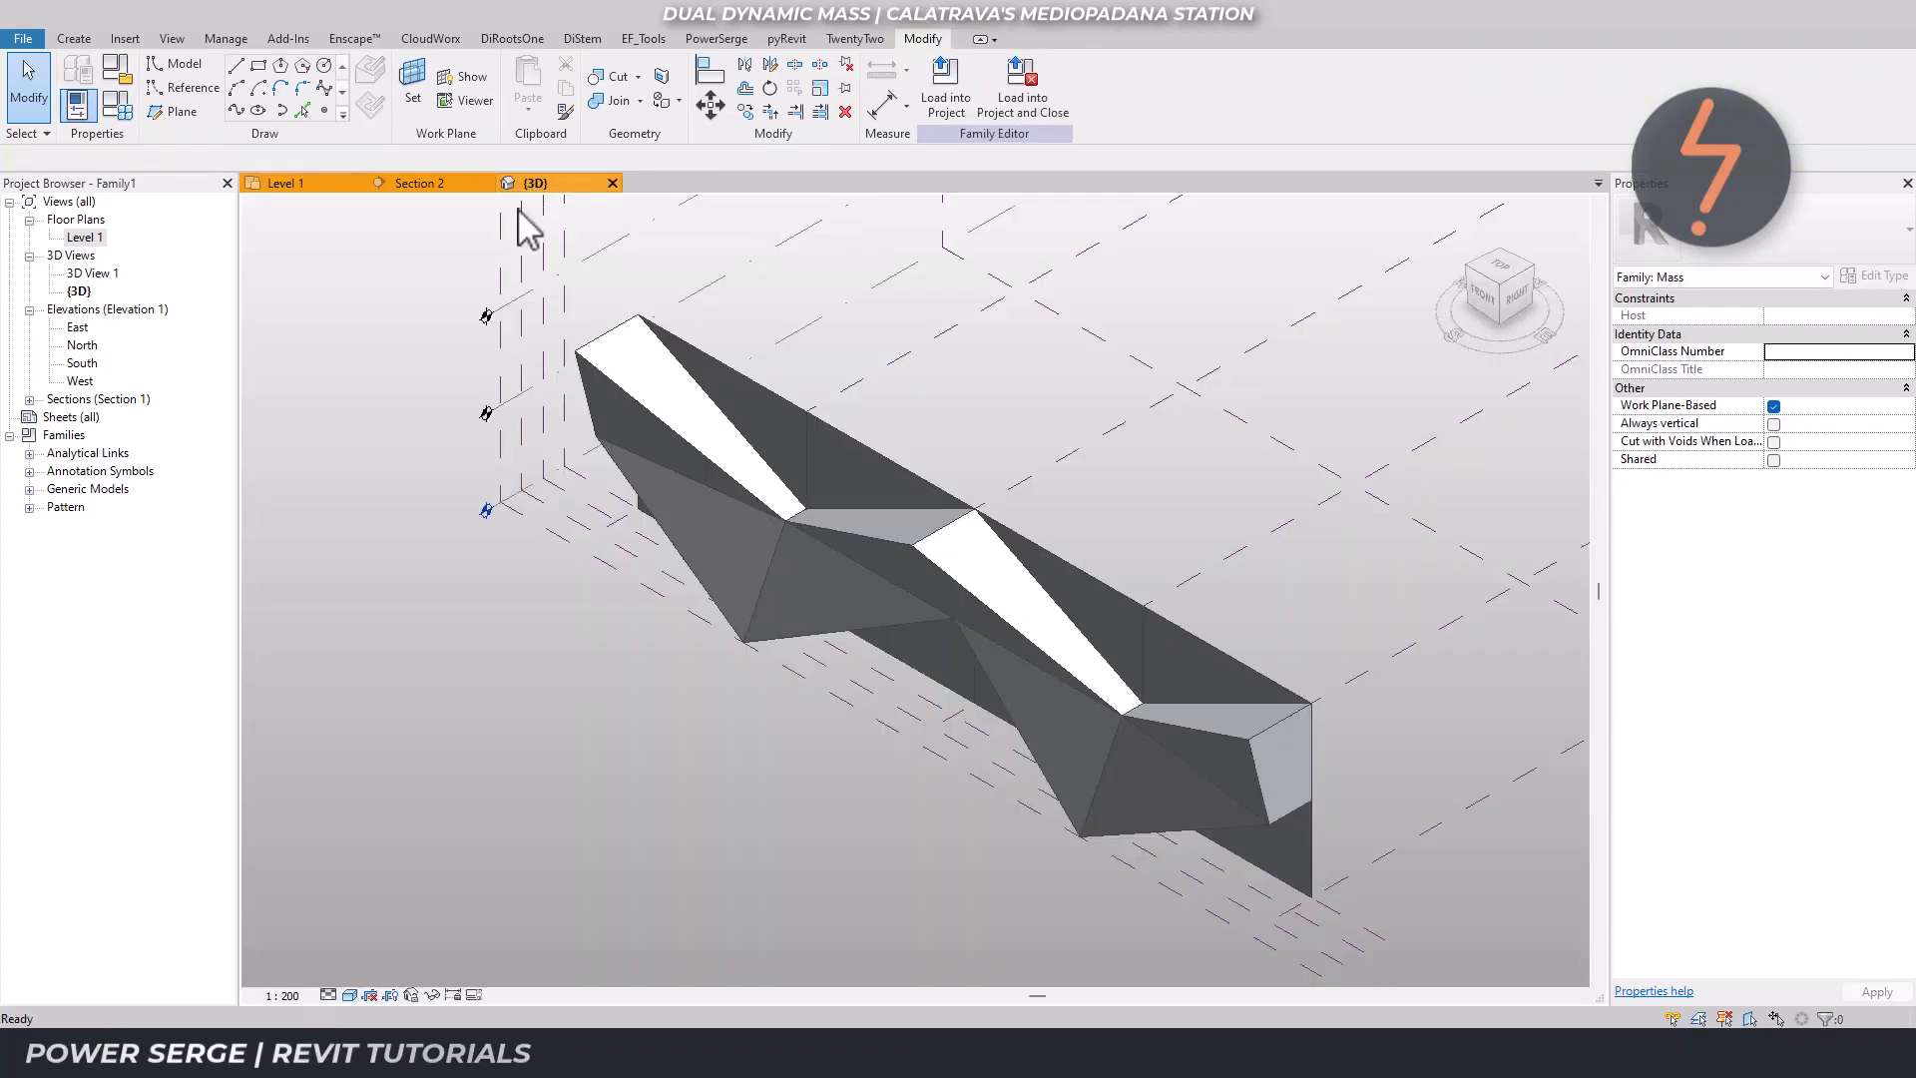
right_click(337, 595)
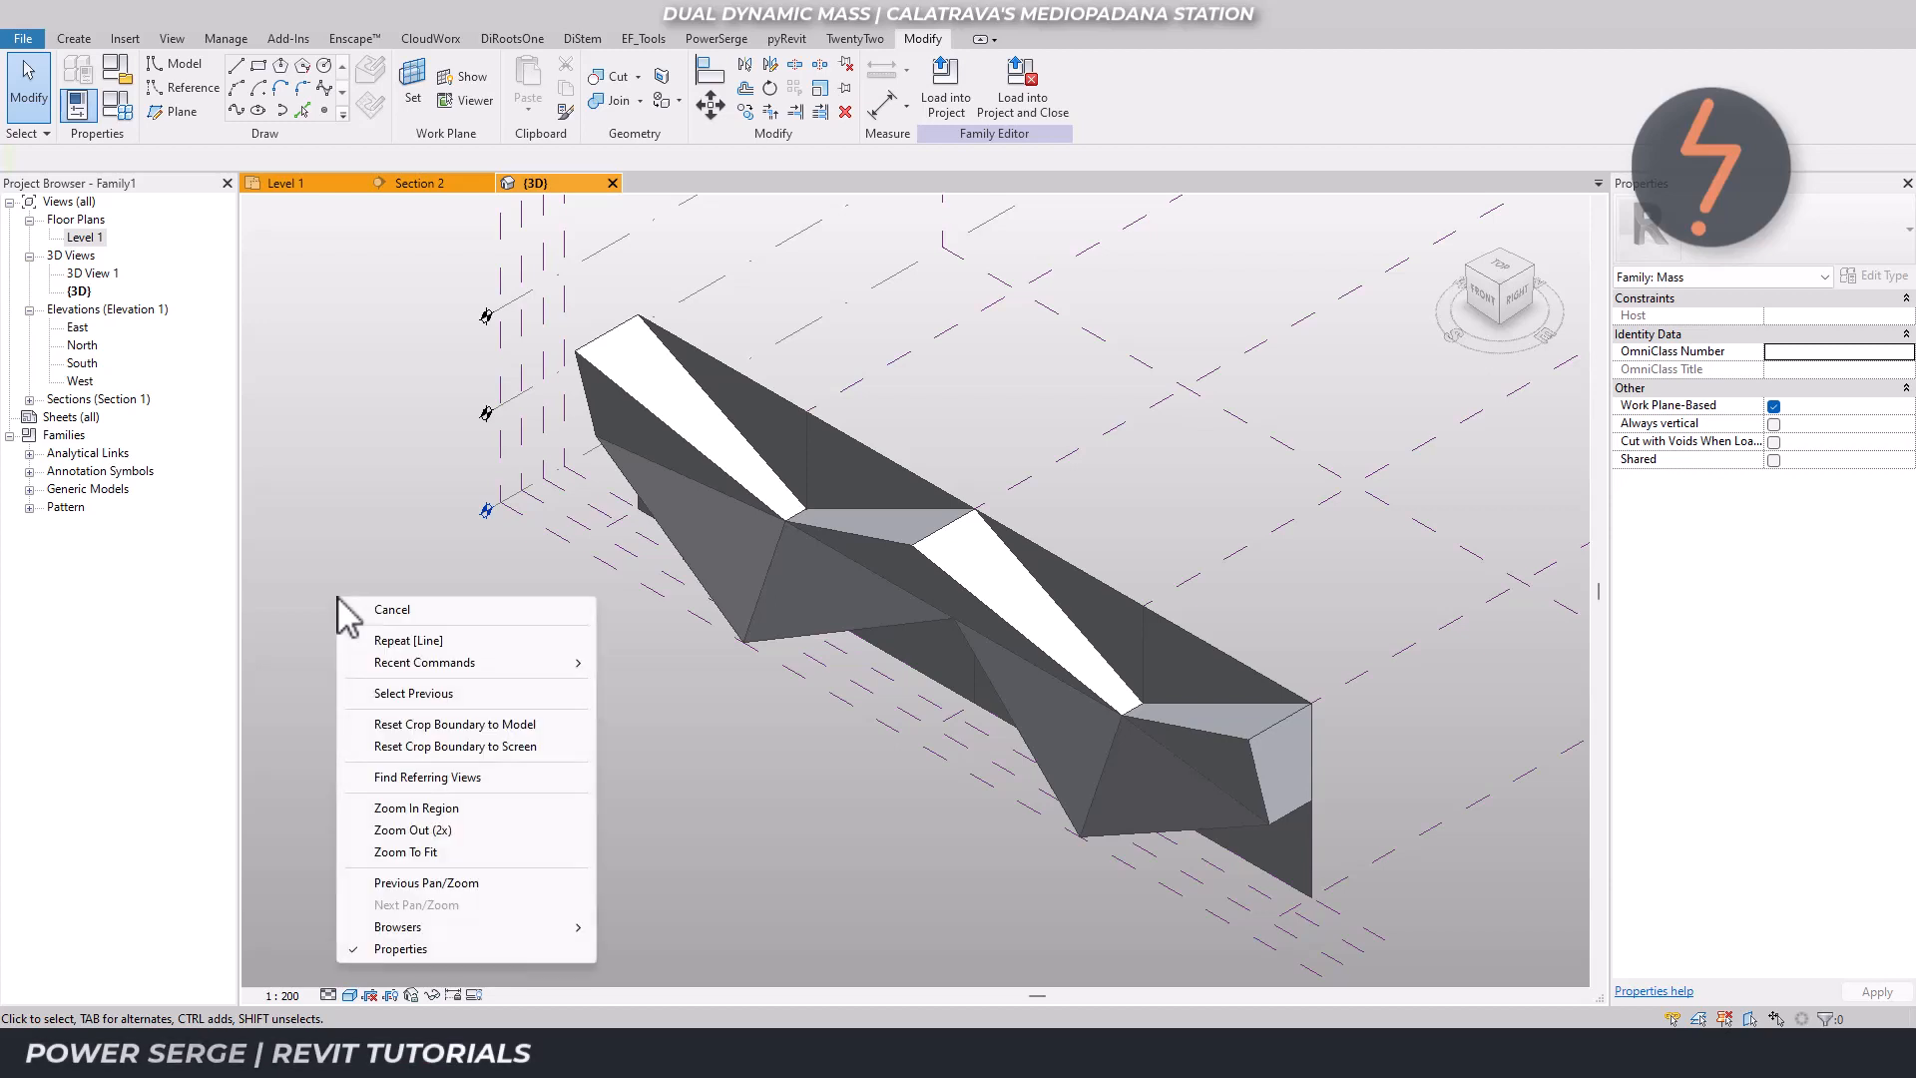
left_click(416, 882)
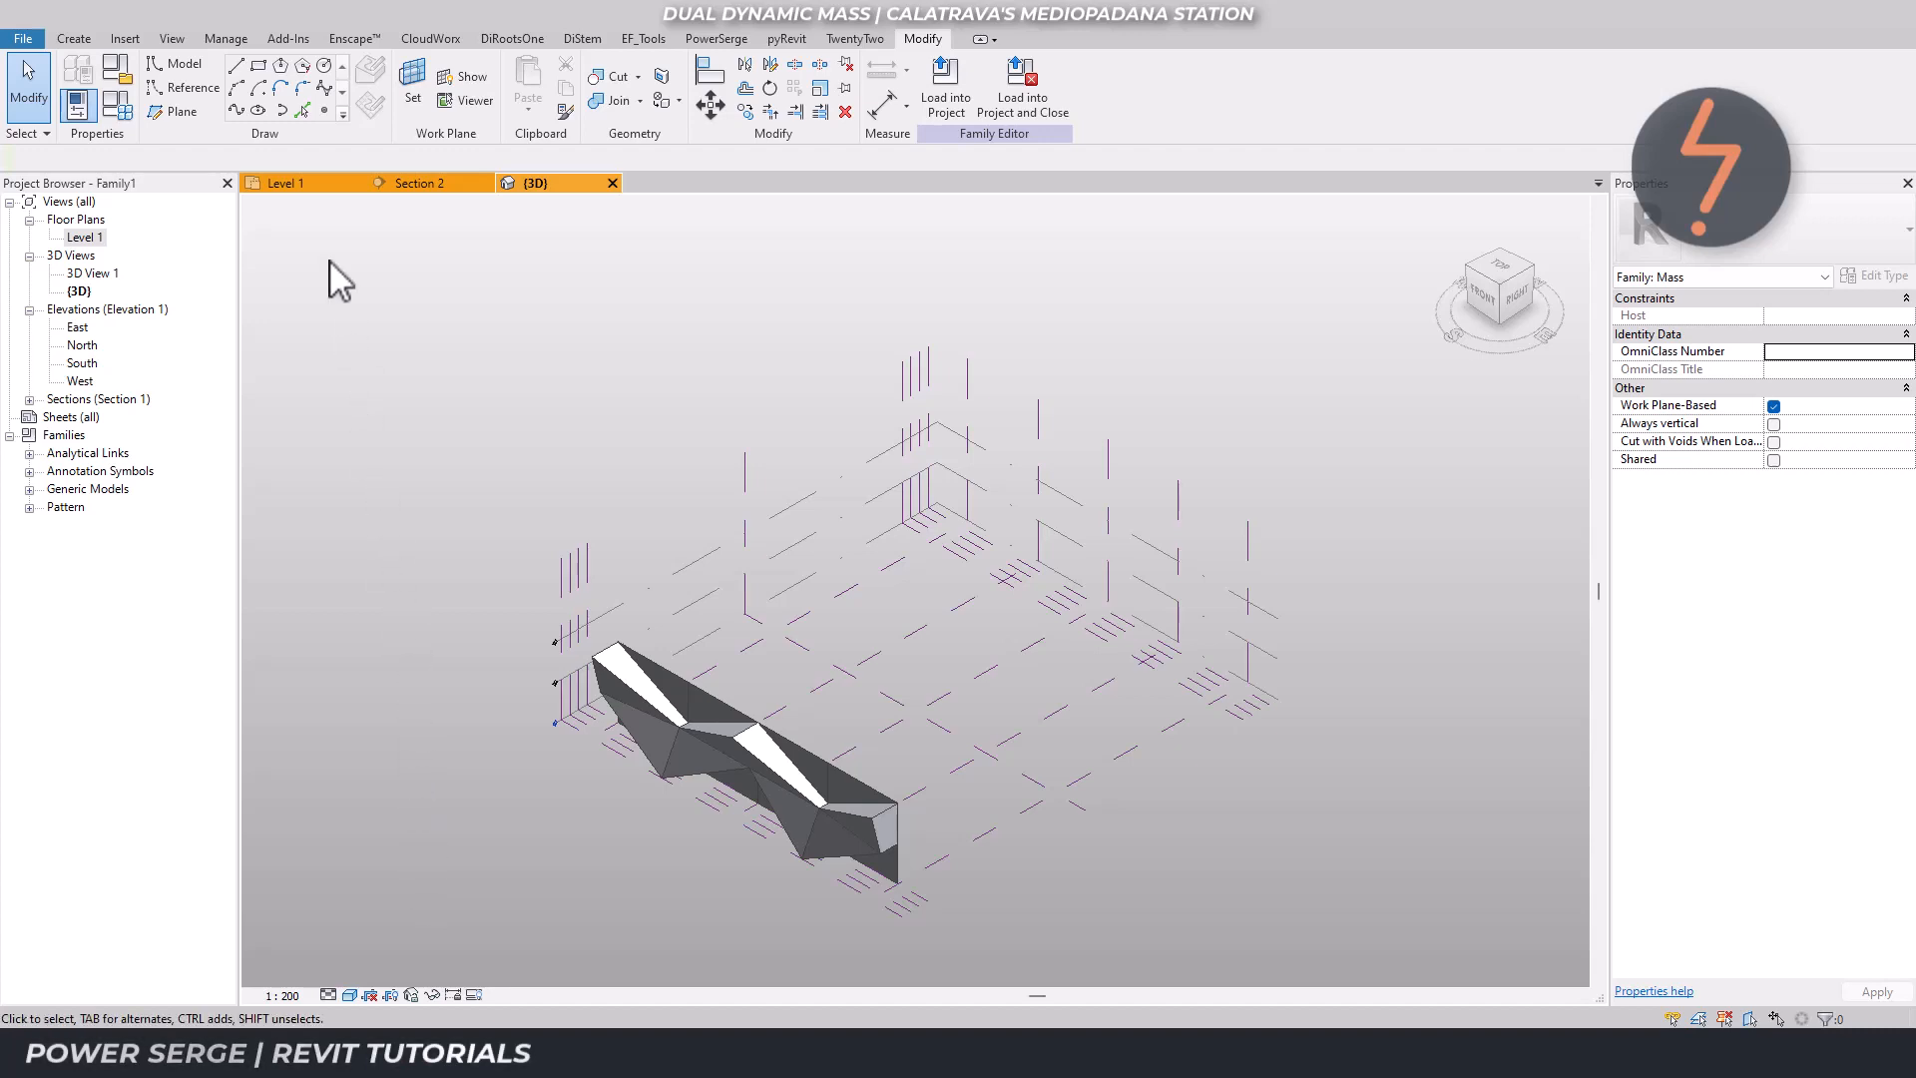
left_click(313, 186)
right_click(332, 285)
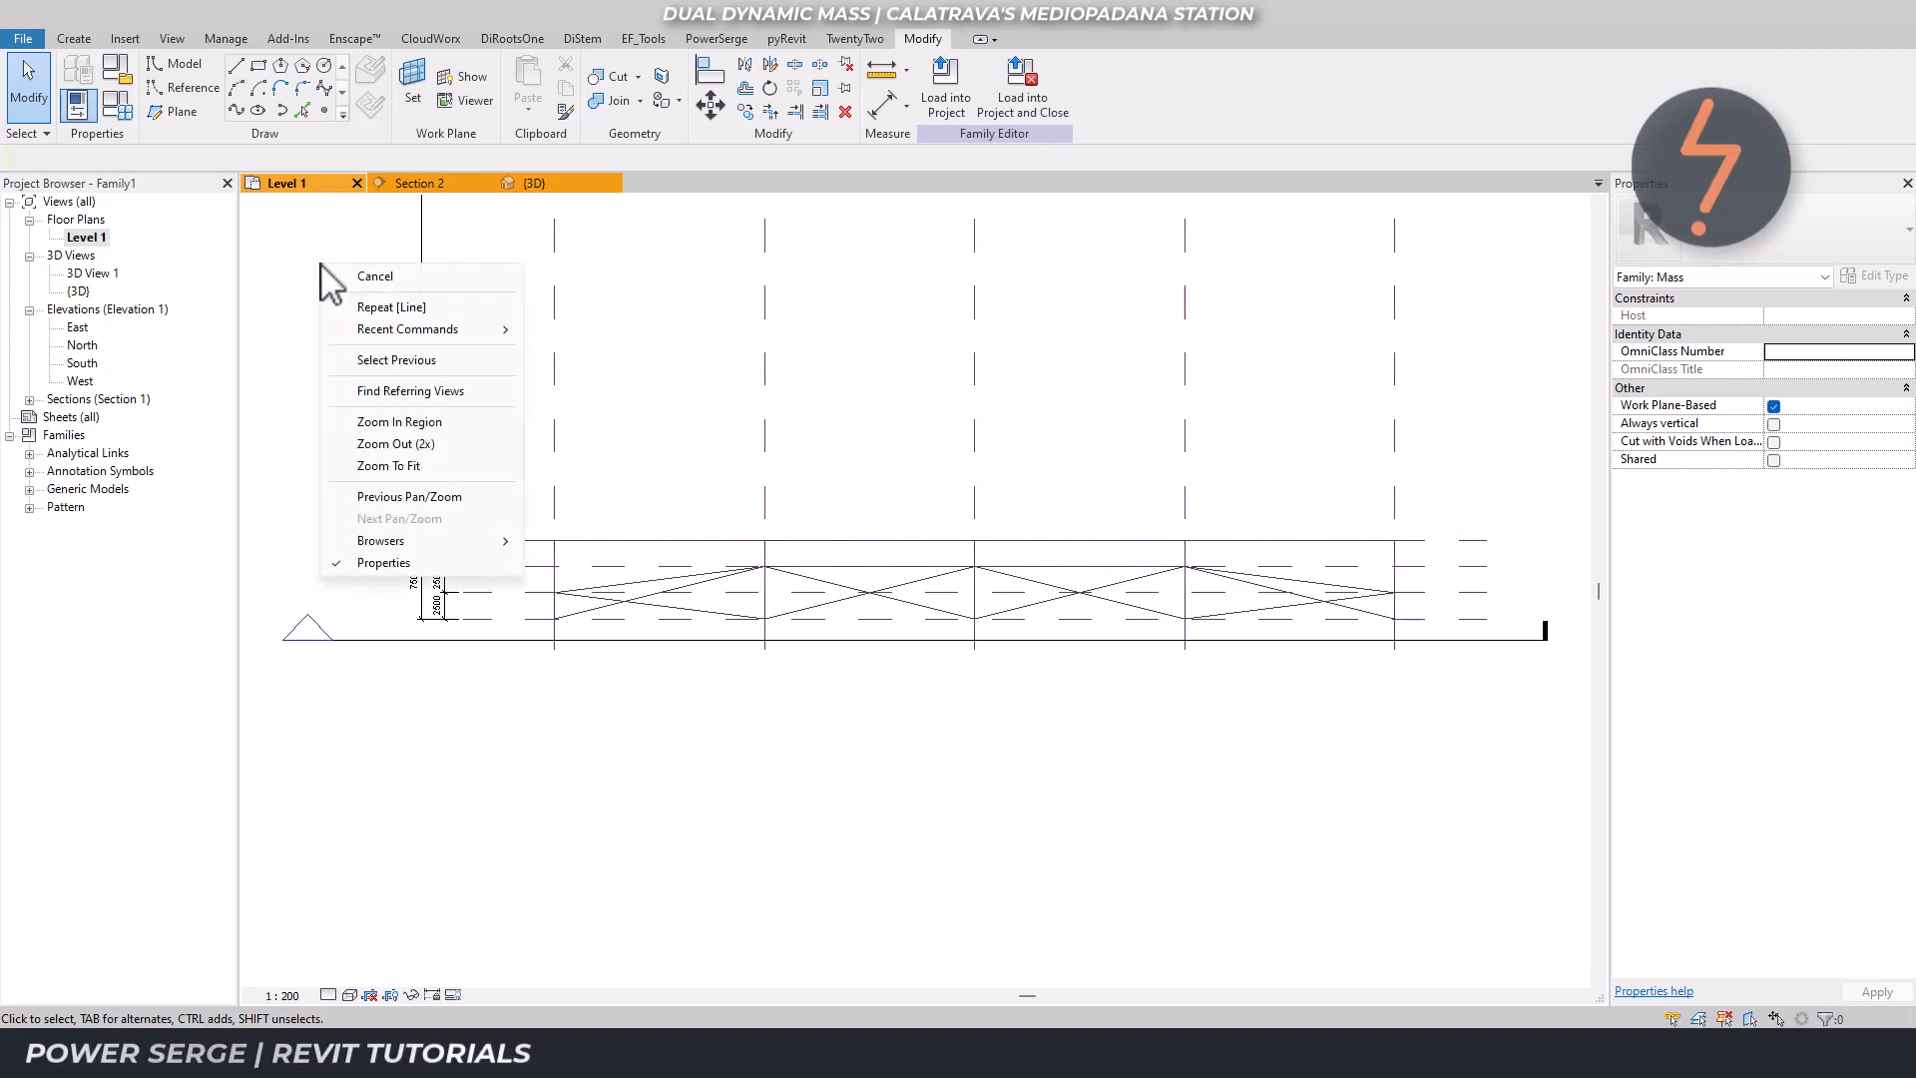
left_click(399, 498)
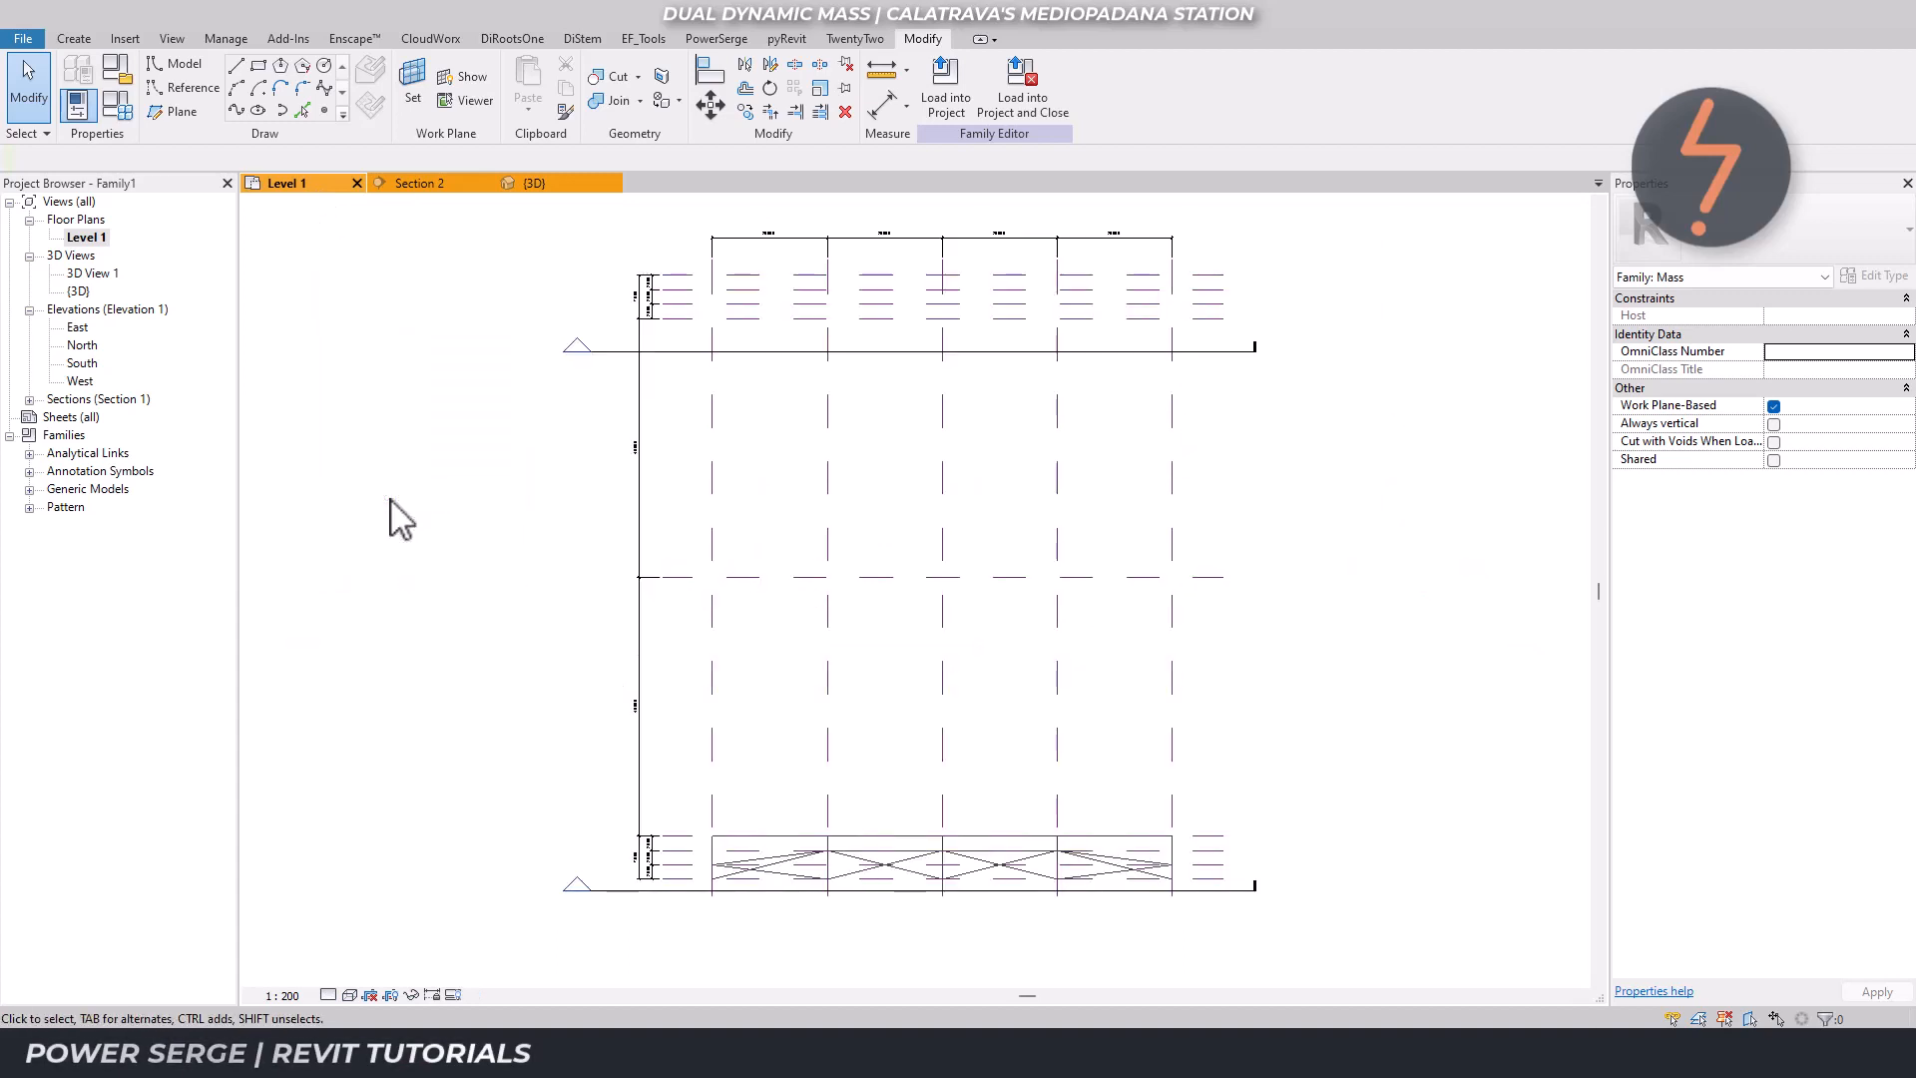
left_click(412, 90)
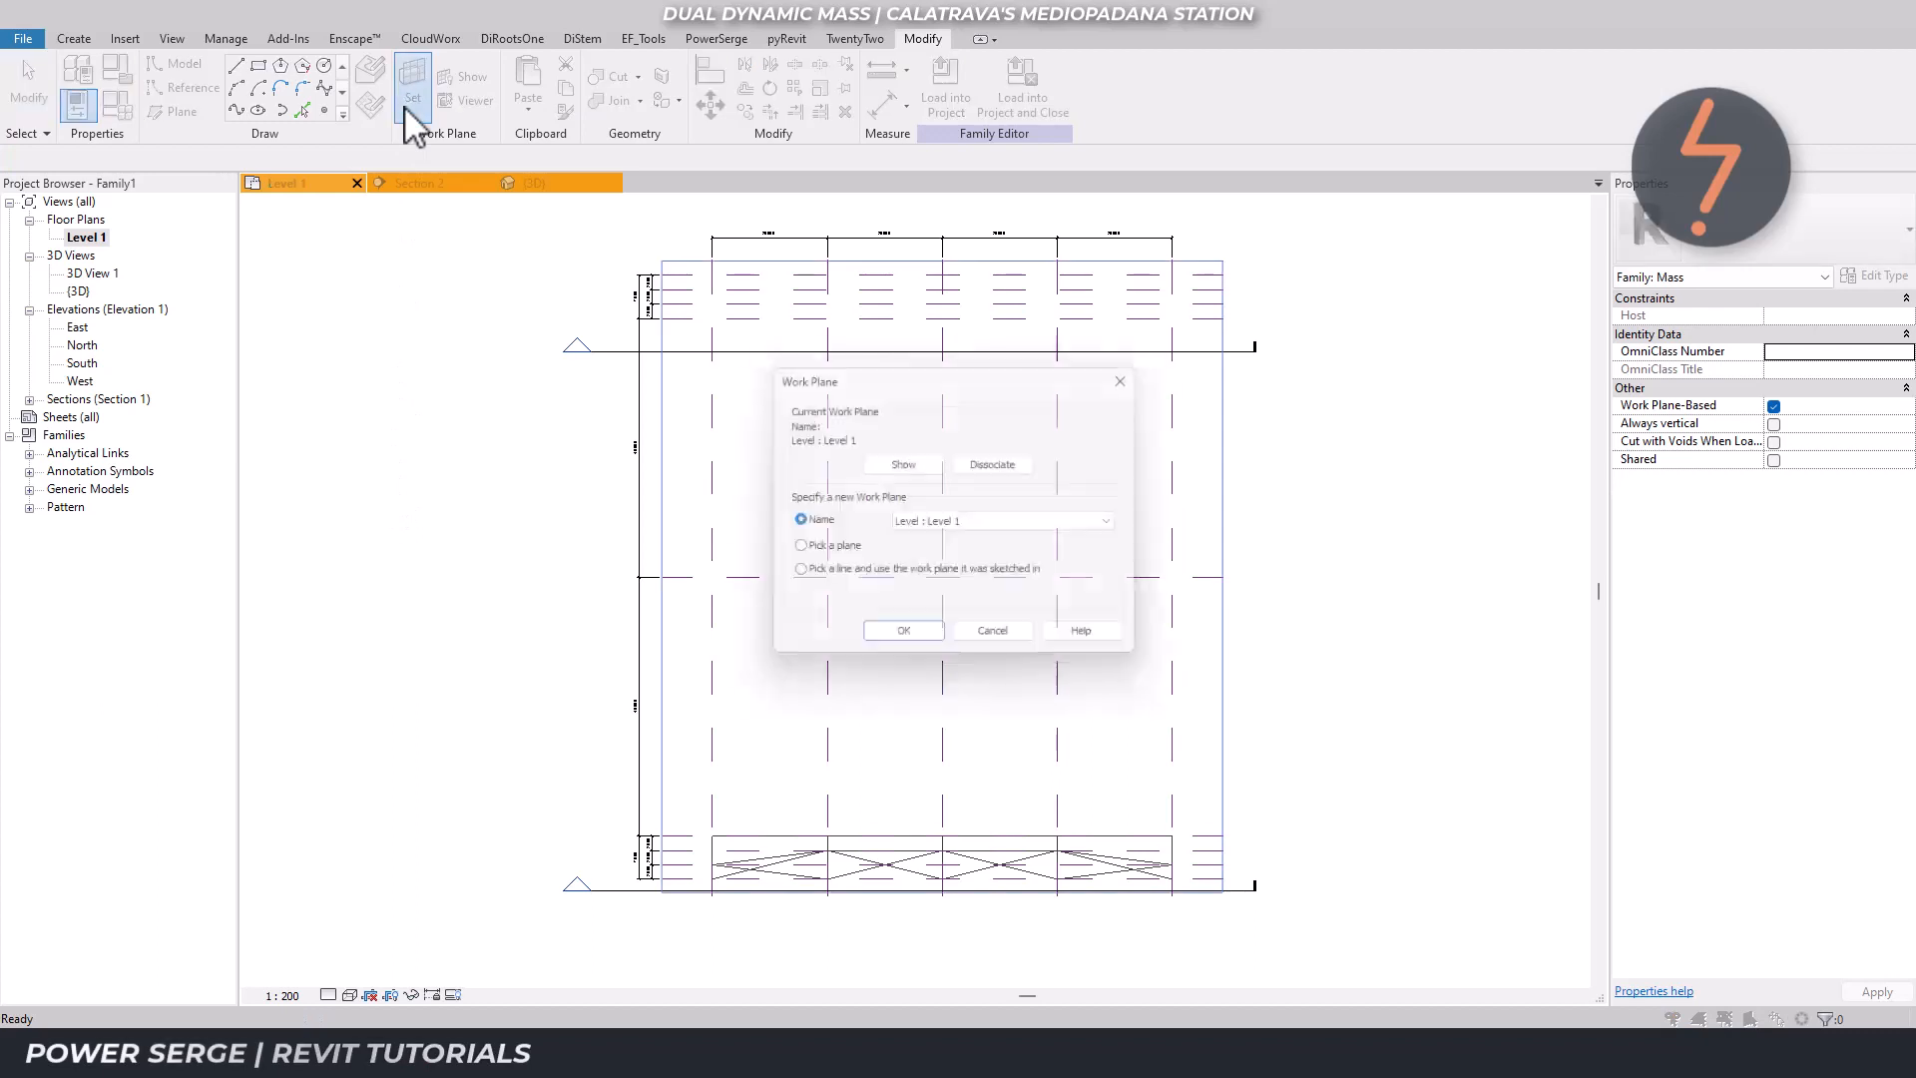
left_click(819, 550)
left_click(896, 639)
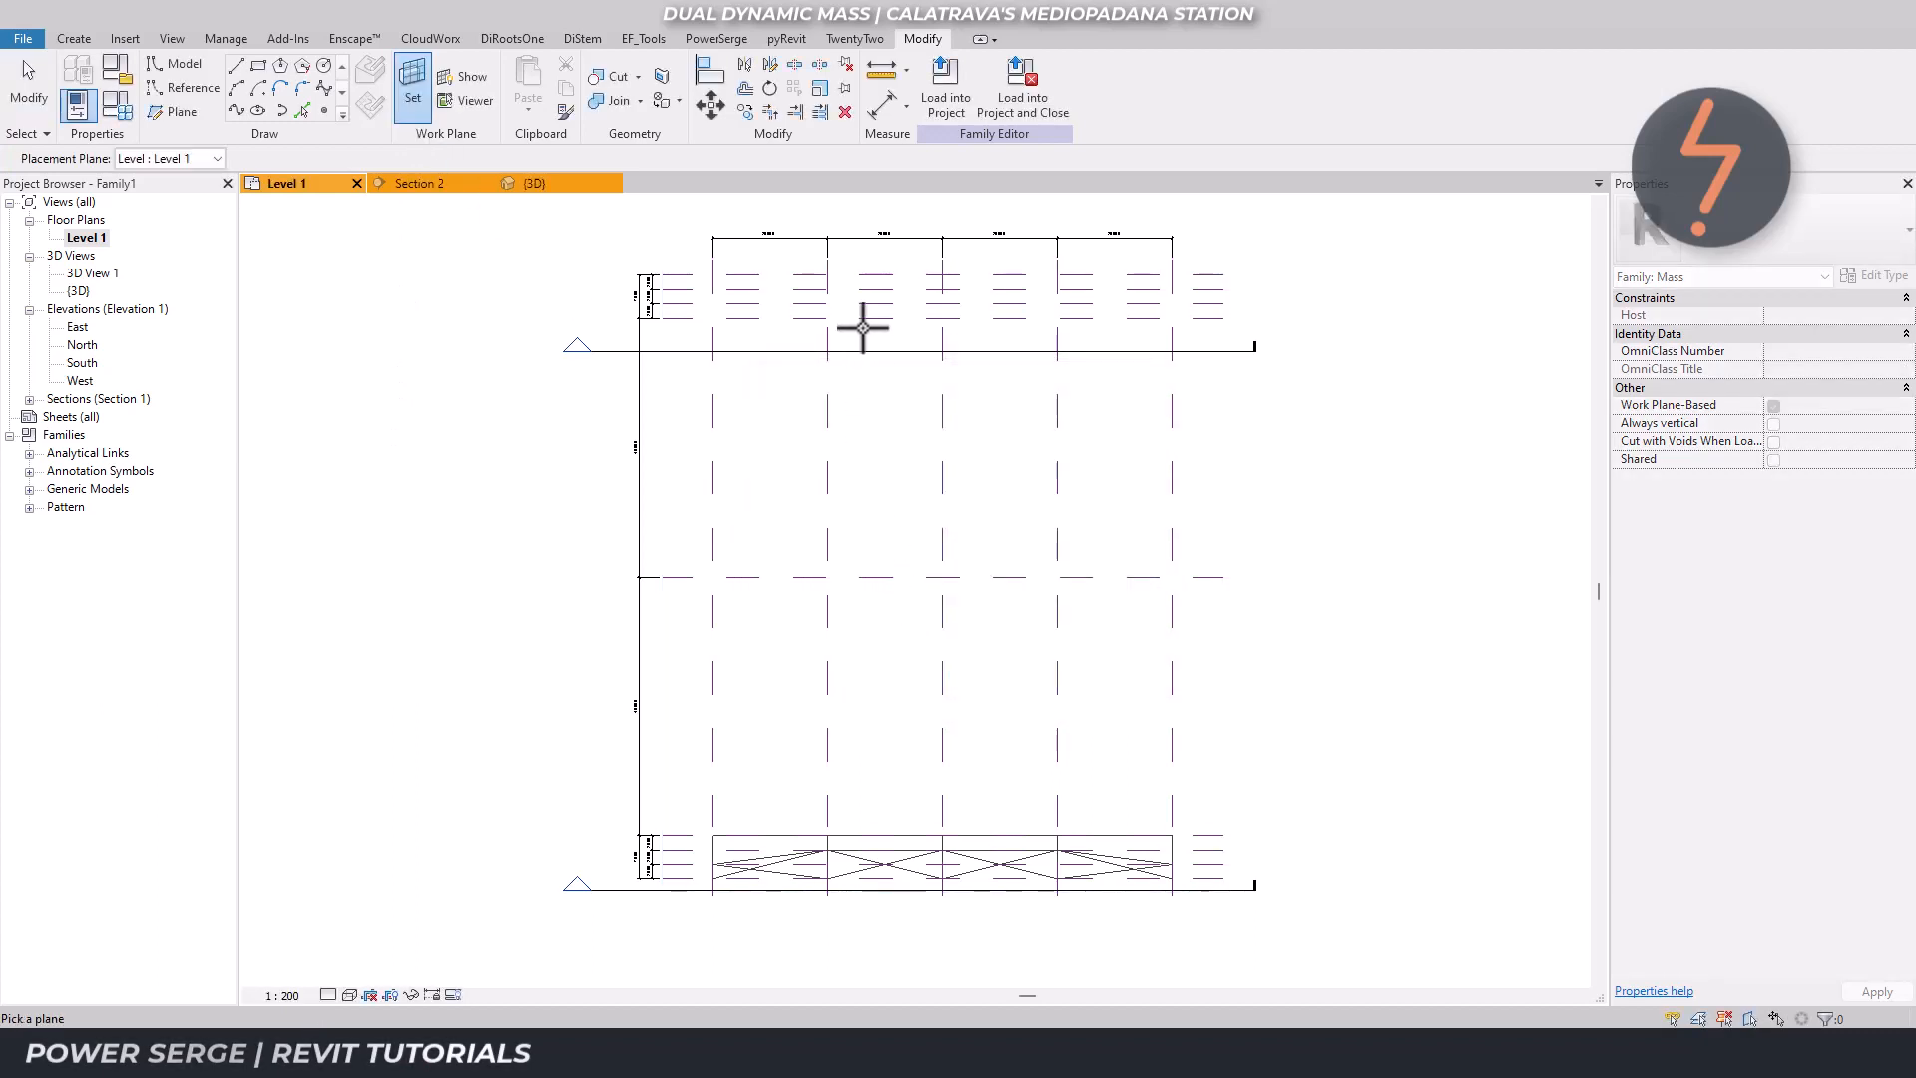
left_click(863, 327)
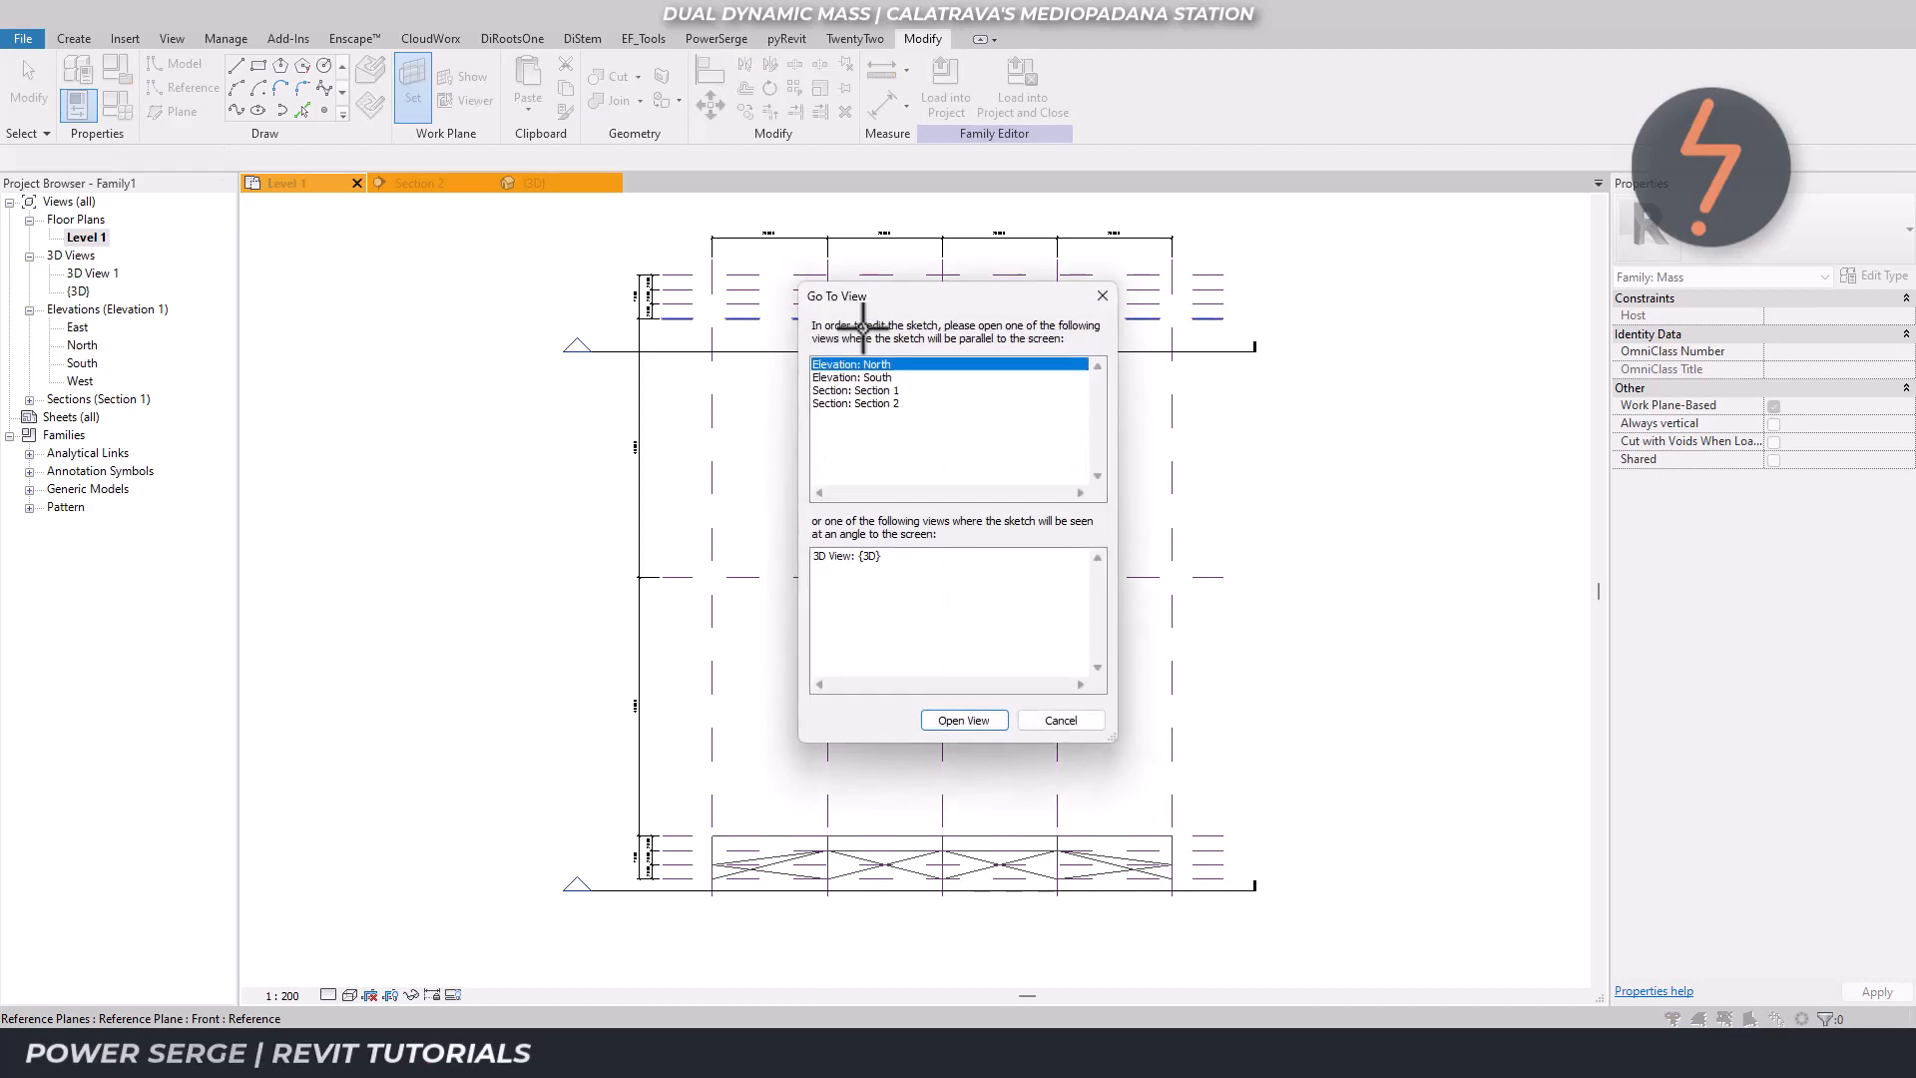
left_click(881, 390)
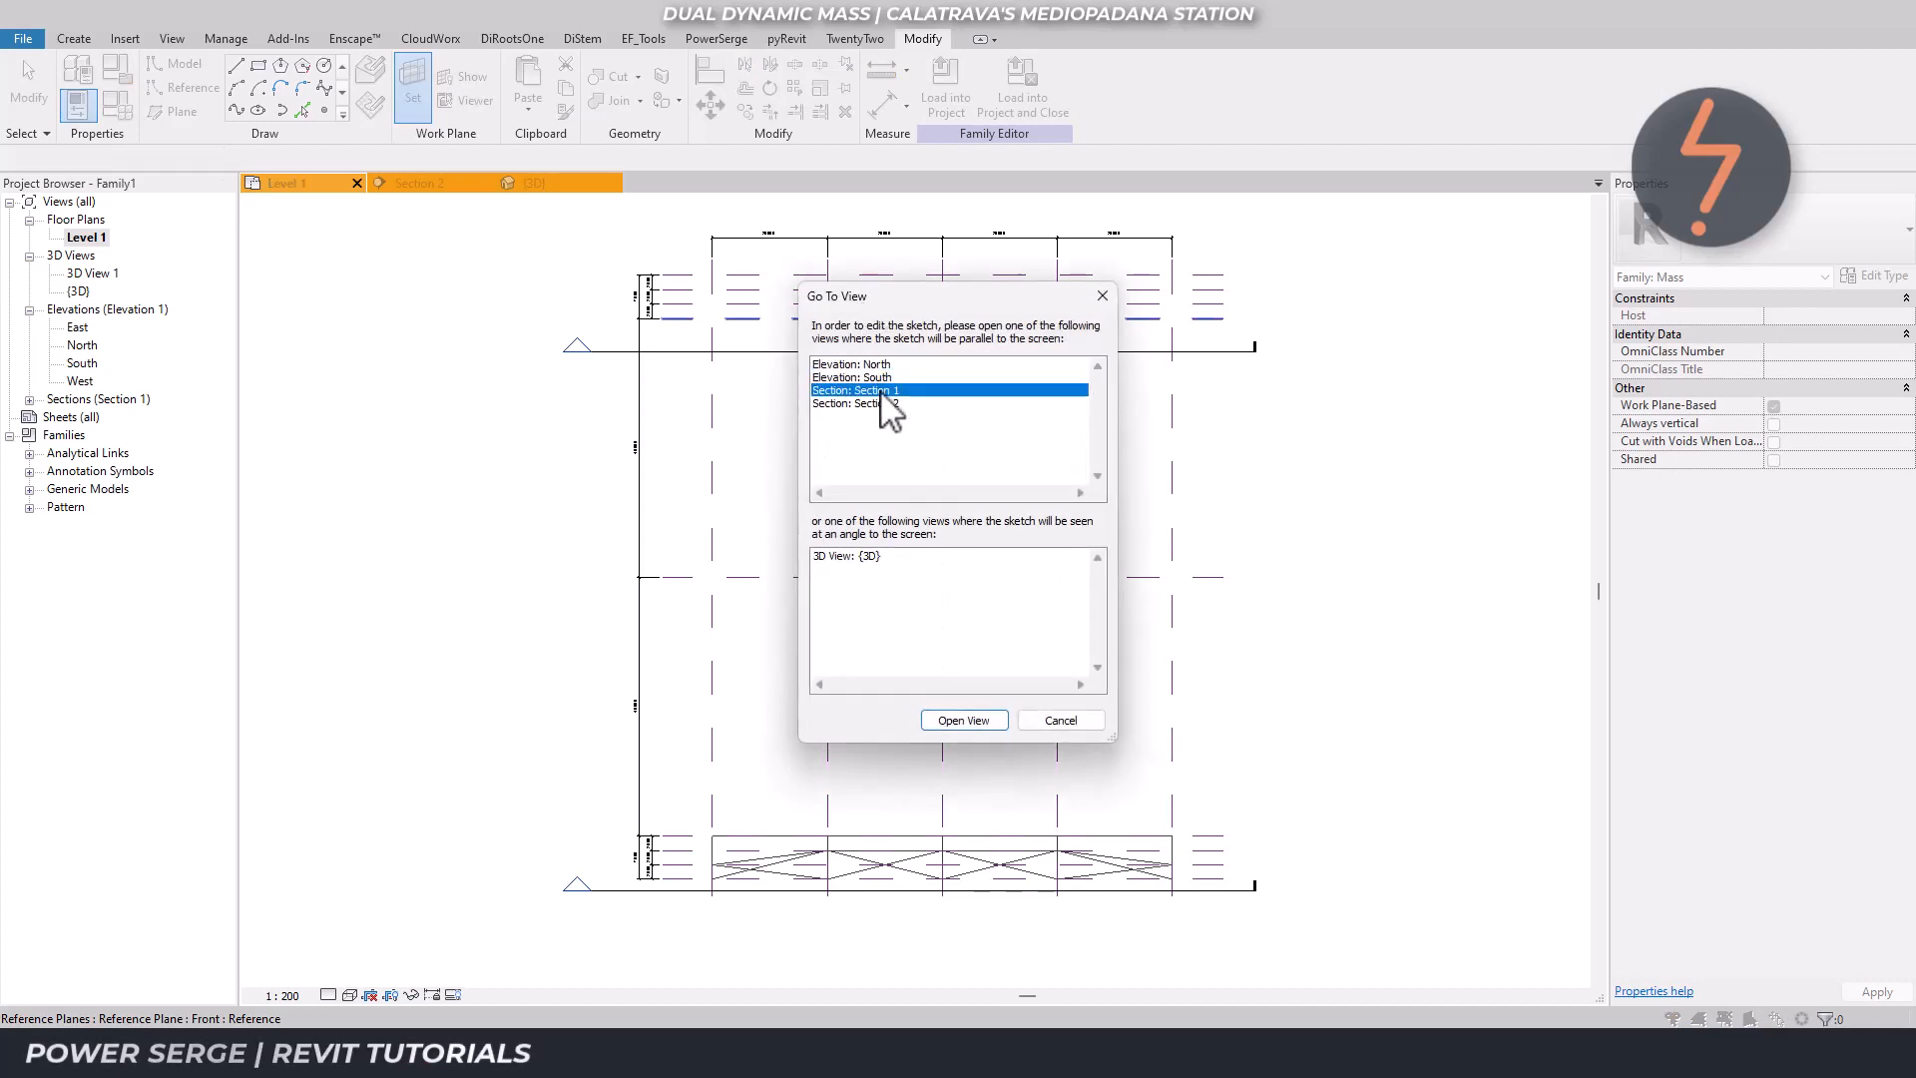
left_click(962, 720)
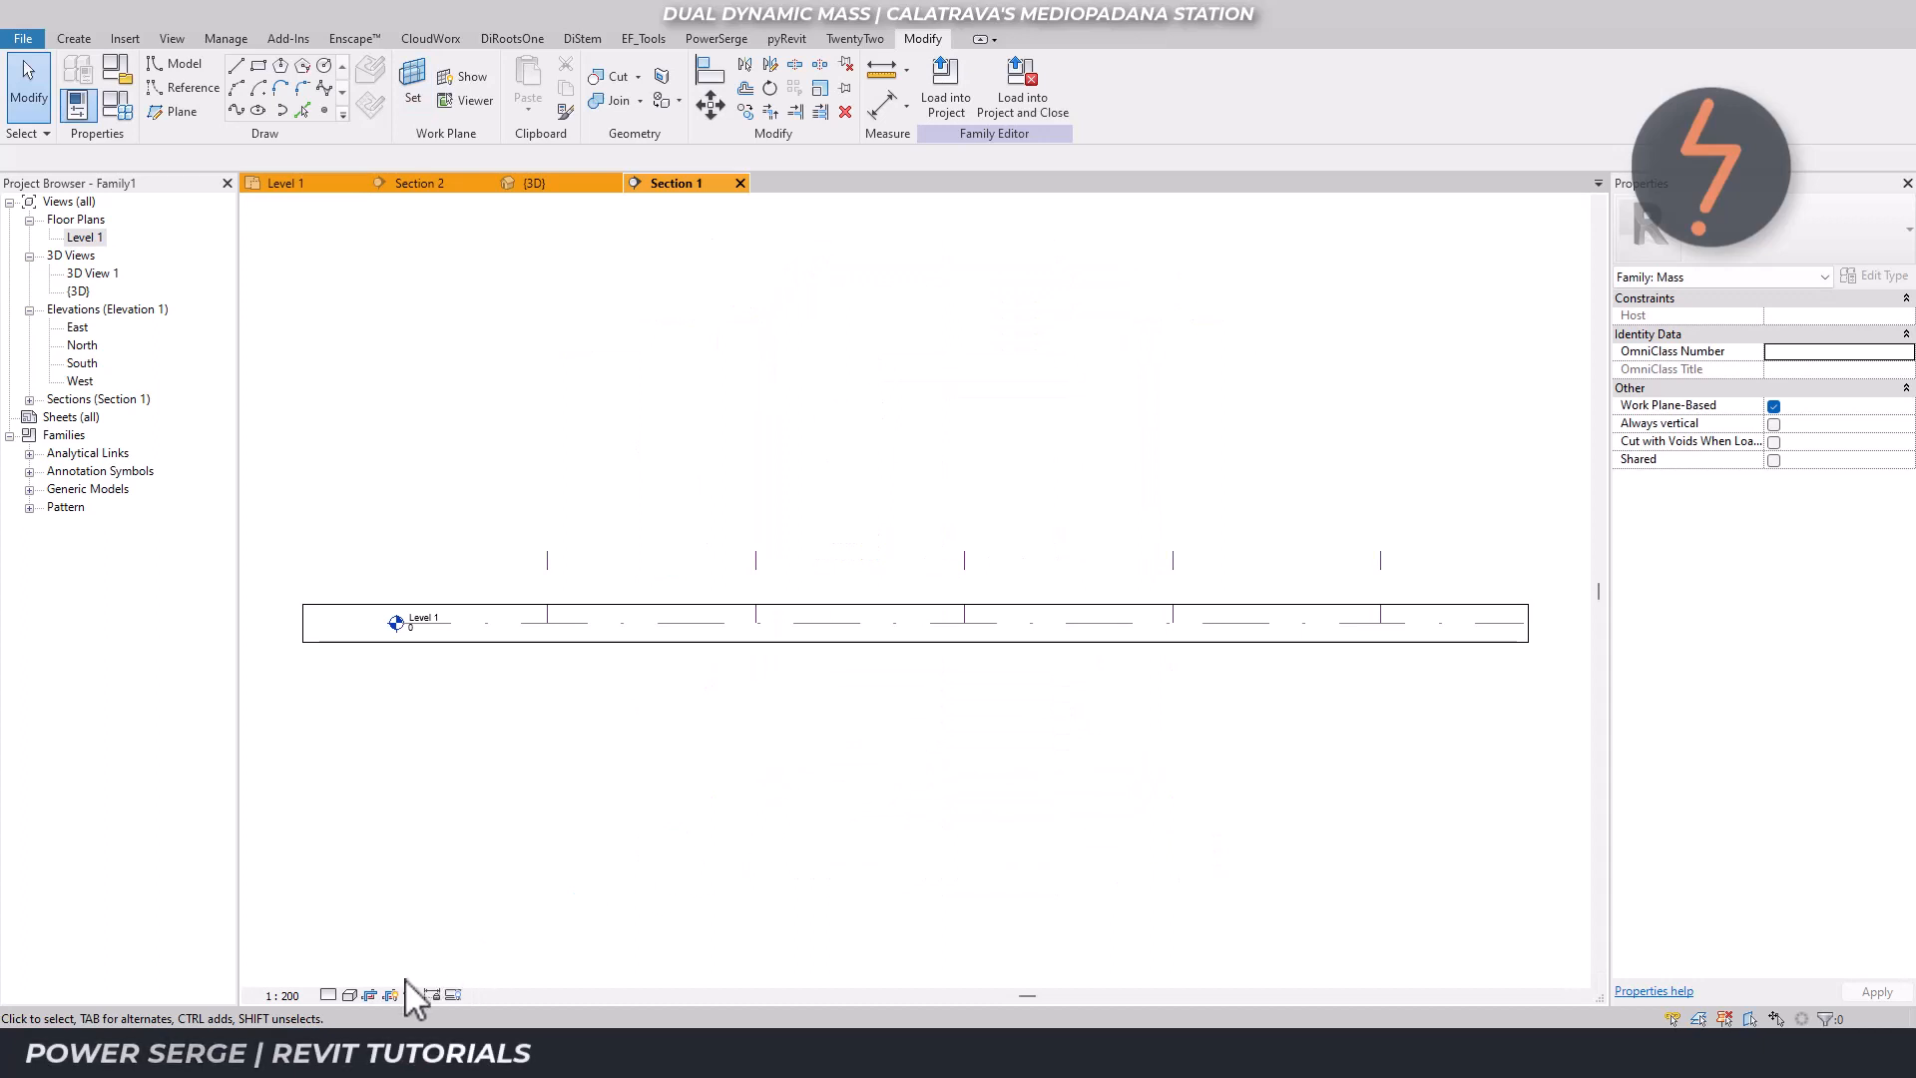
Uncrop Section 1, hide its crop region, and draw the upper zigzag model line between Mid and Top across all five vertical planes.
left_click(371, 995)
left_click(390, 995)
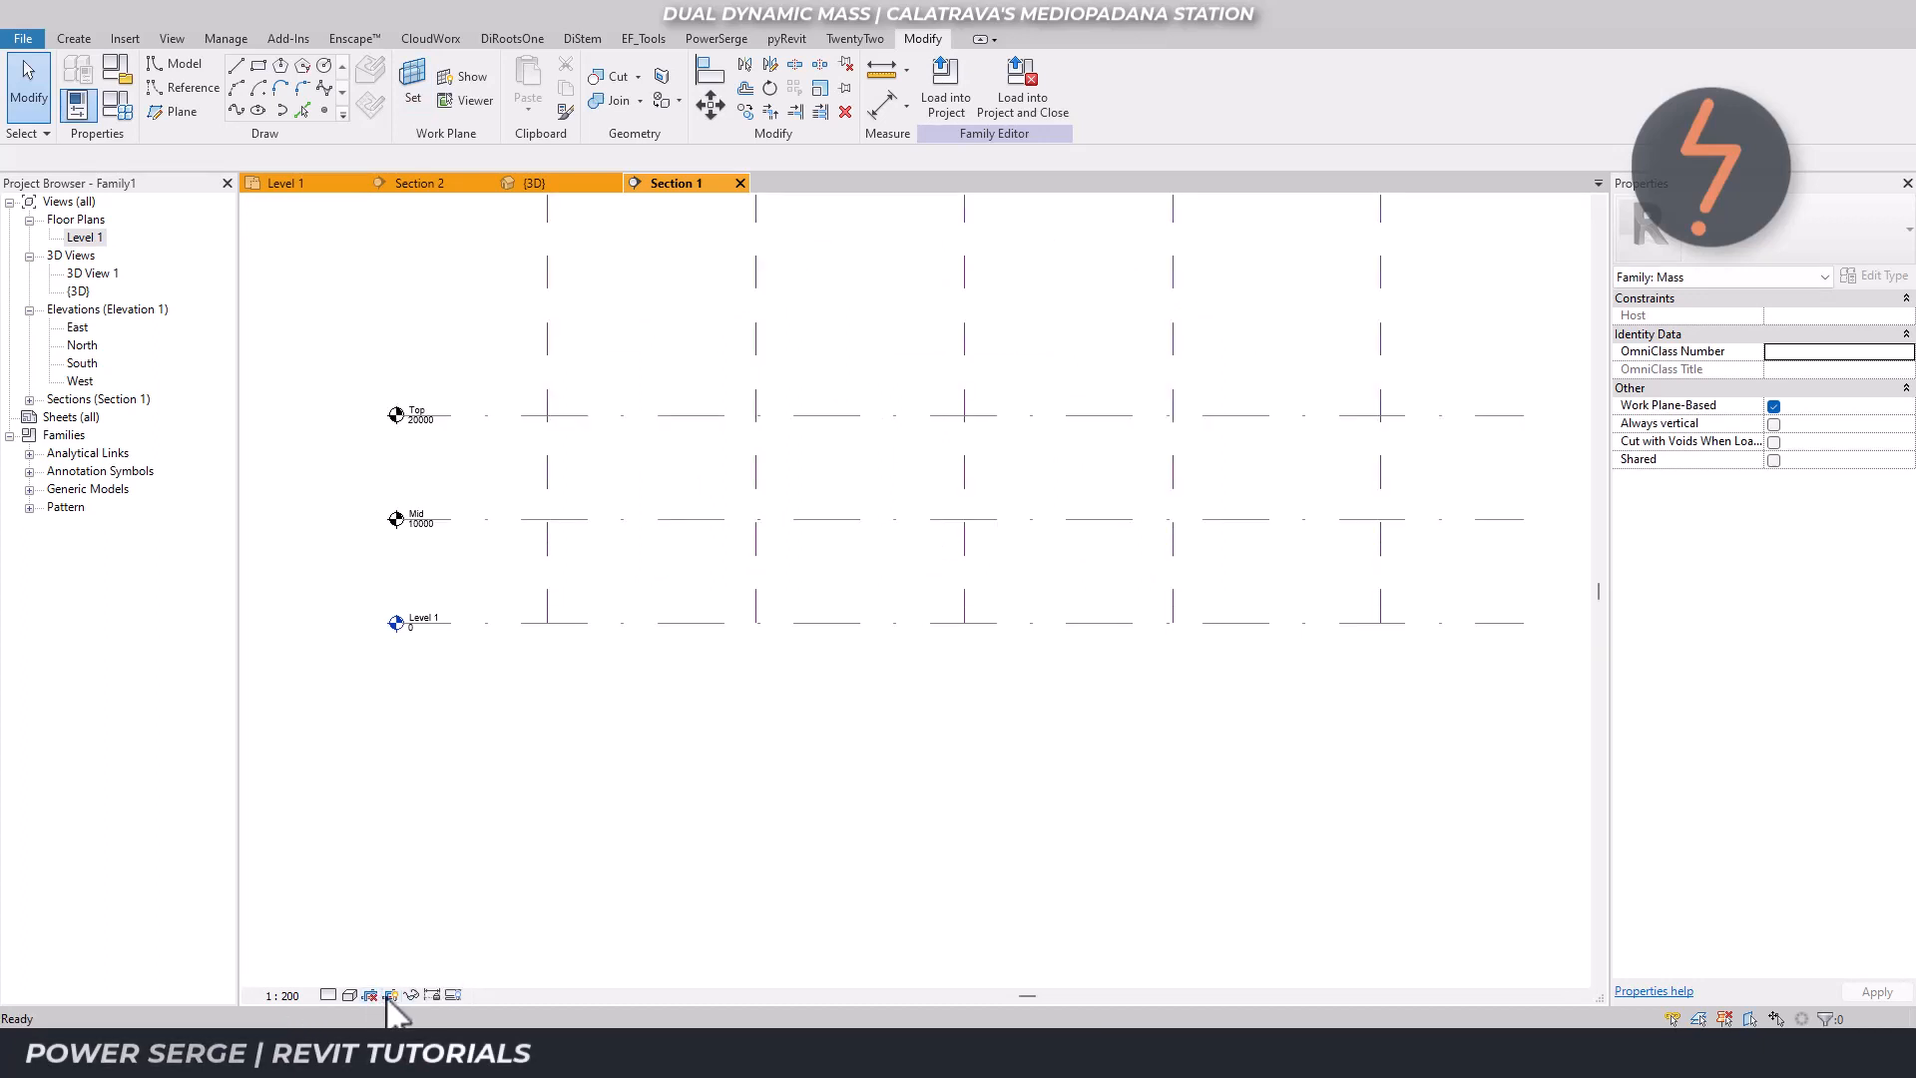
left_click(240, 66)
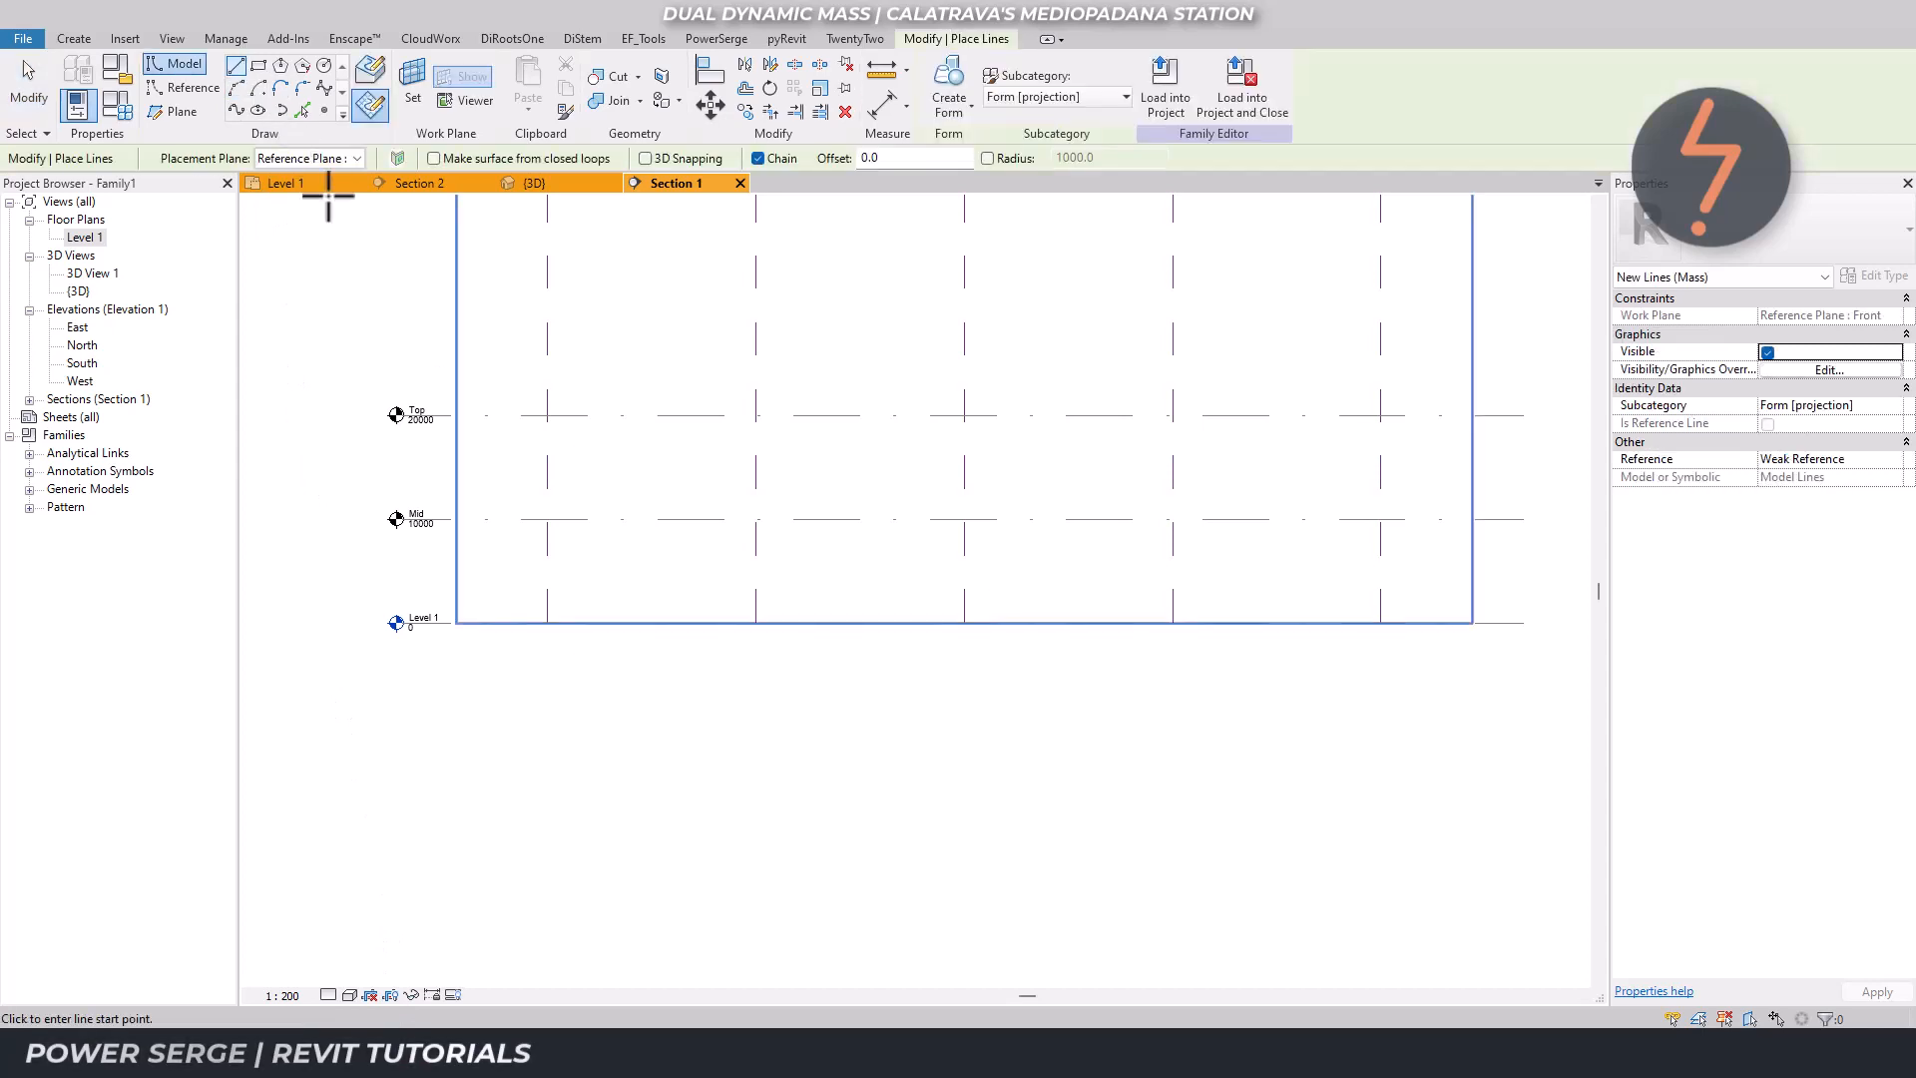
left_click(547, 519)
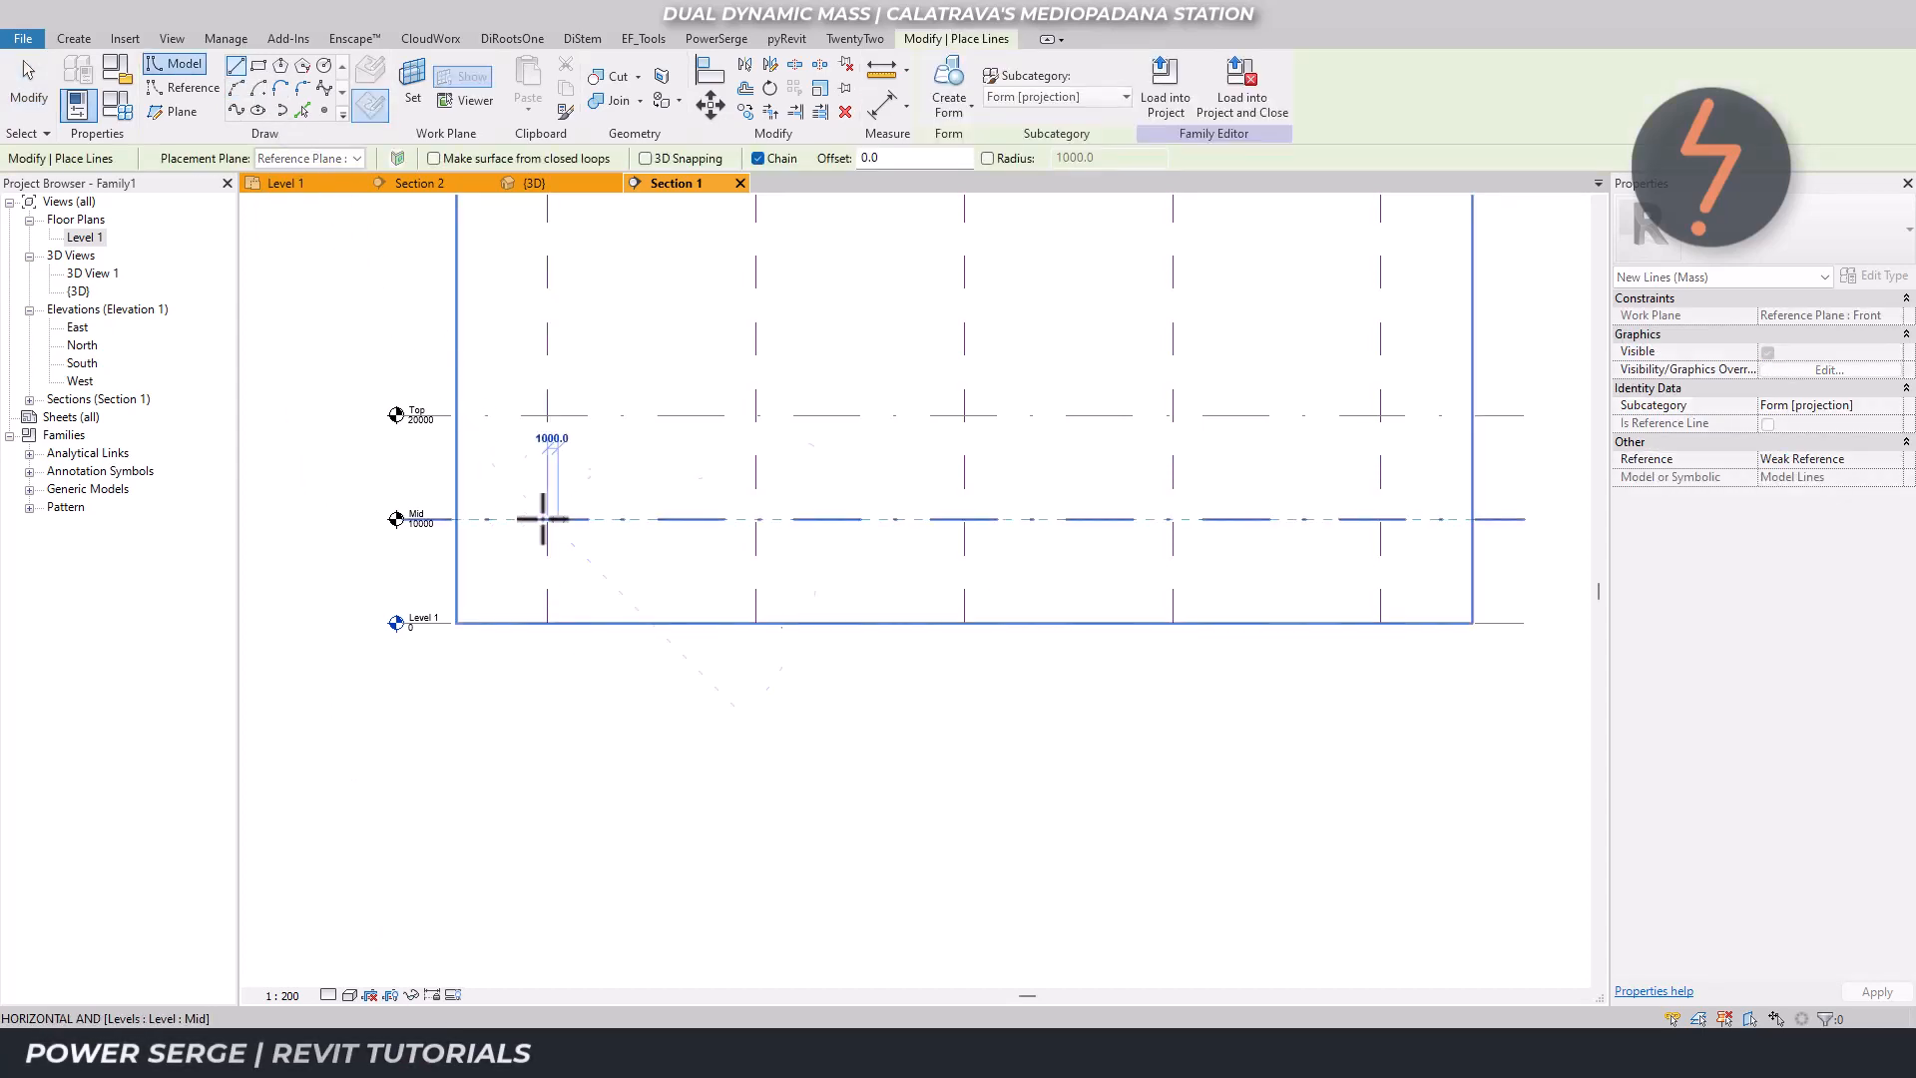
left_click(755, 415)
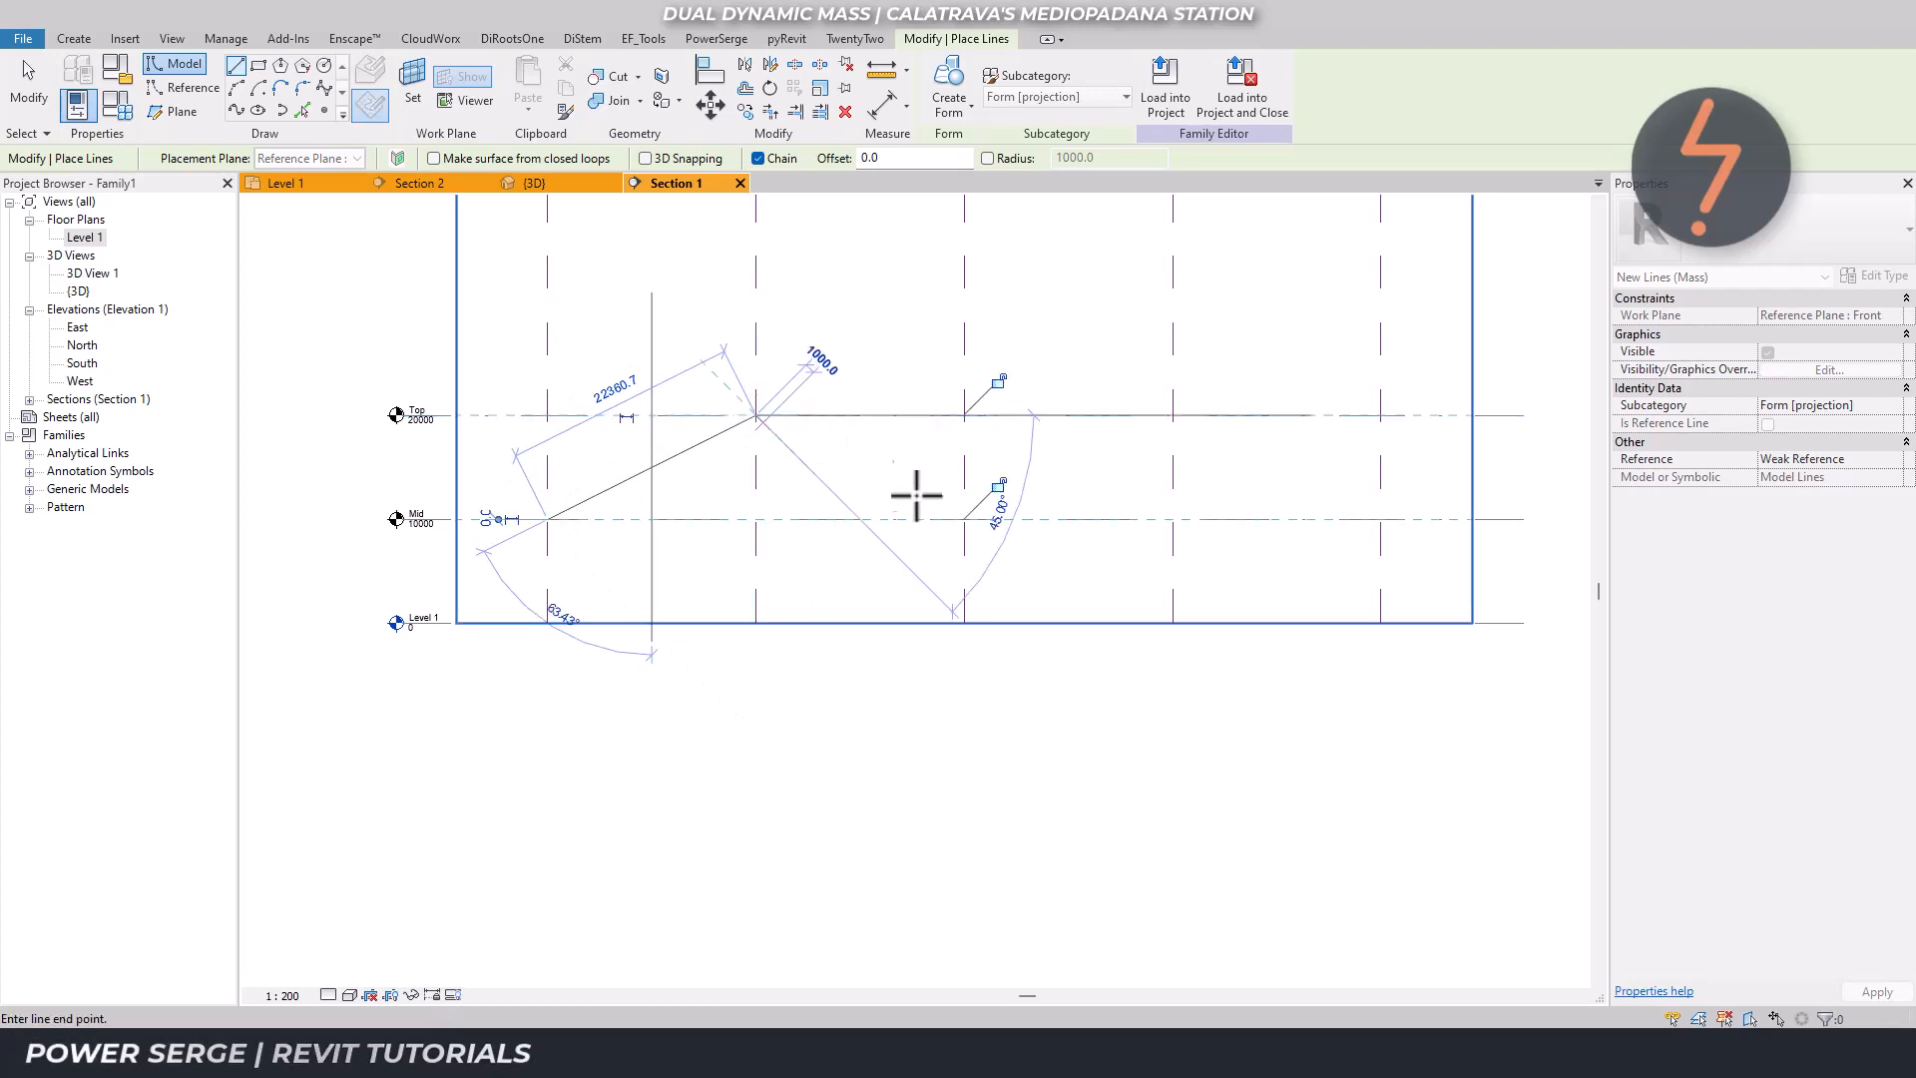
left_click(965, 519)
left_click(1174, 415)
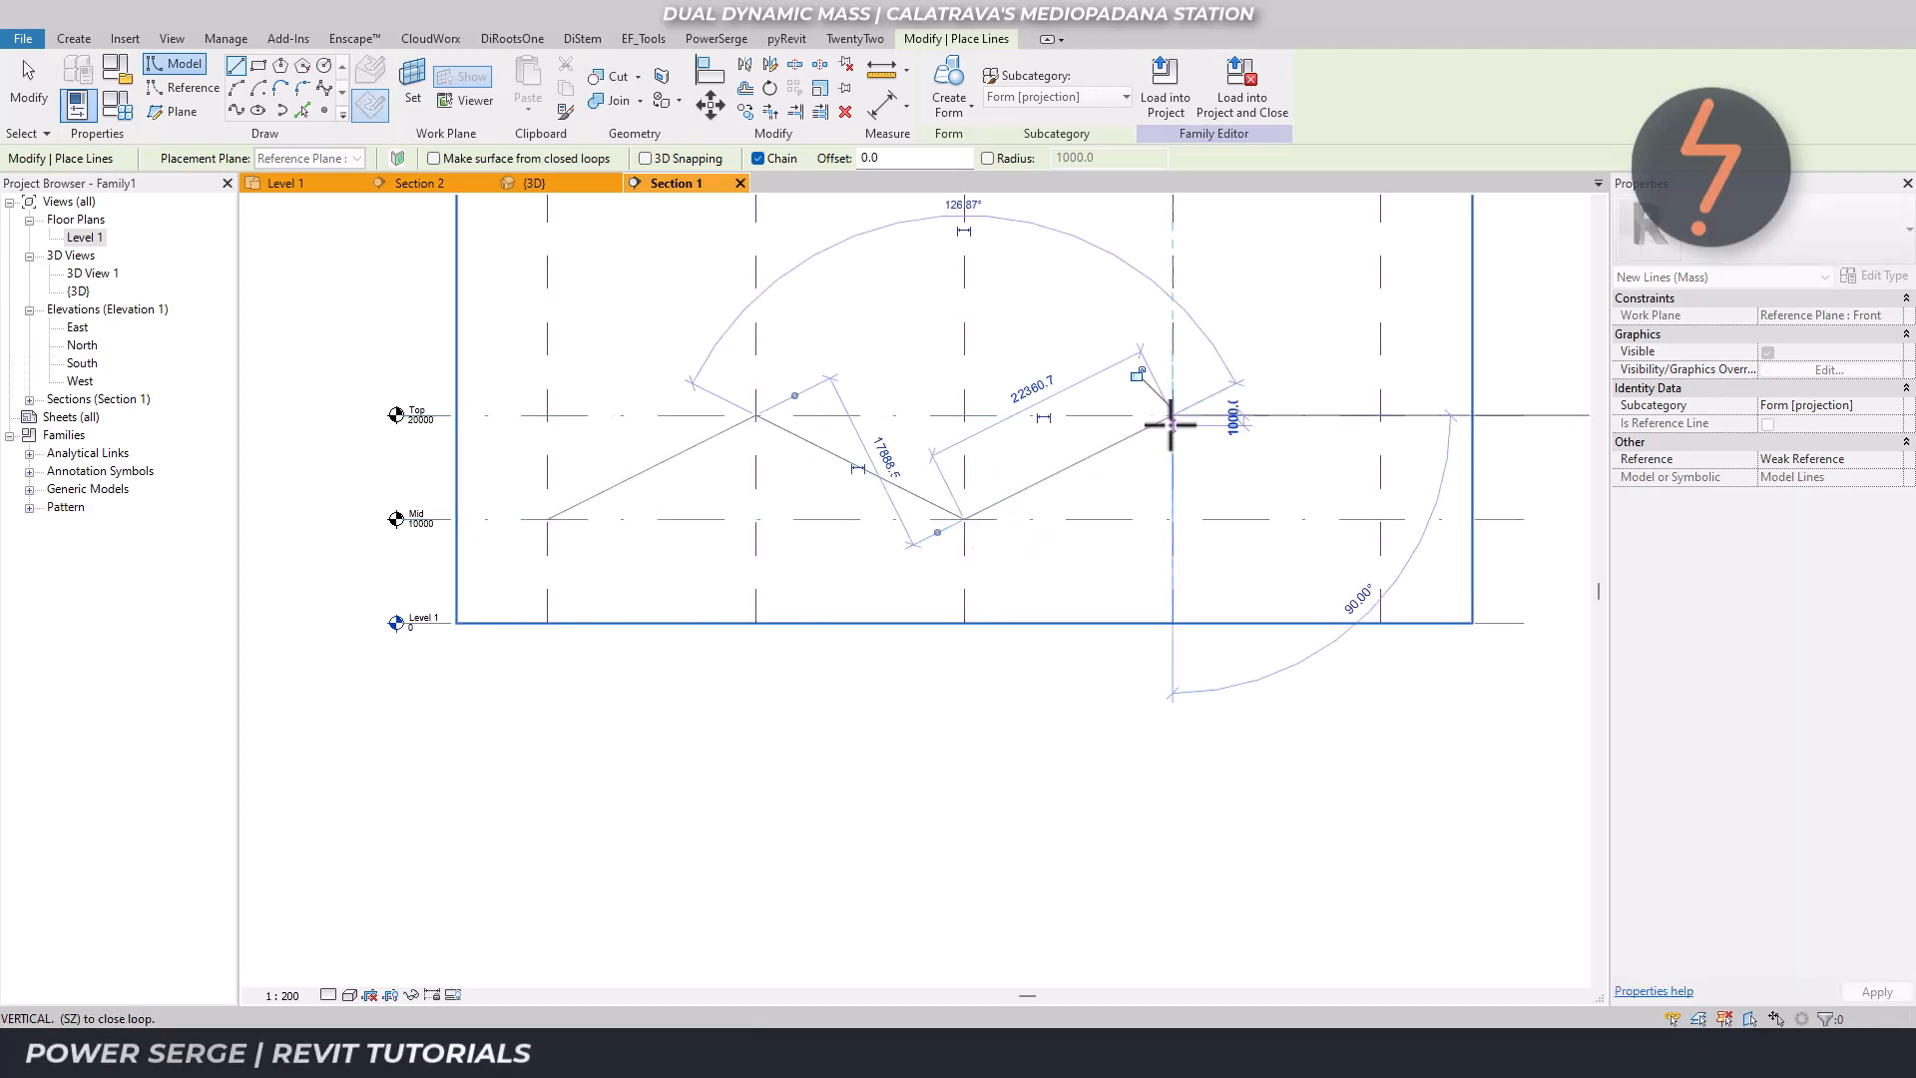
left_click(1380, 519)
key("Escape")
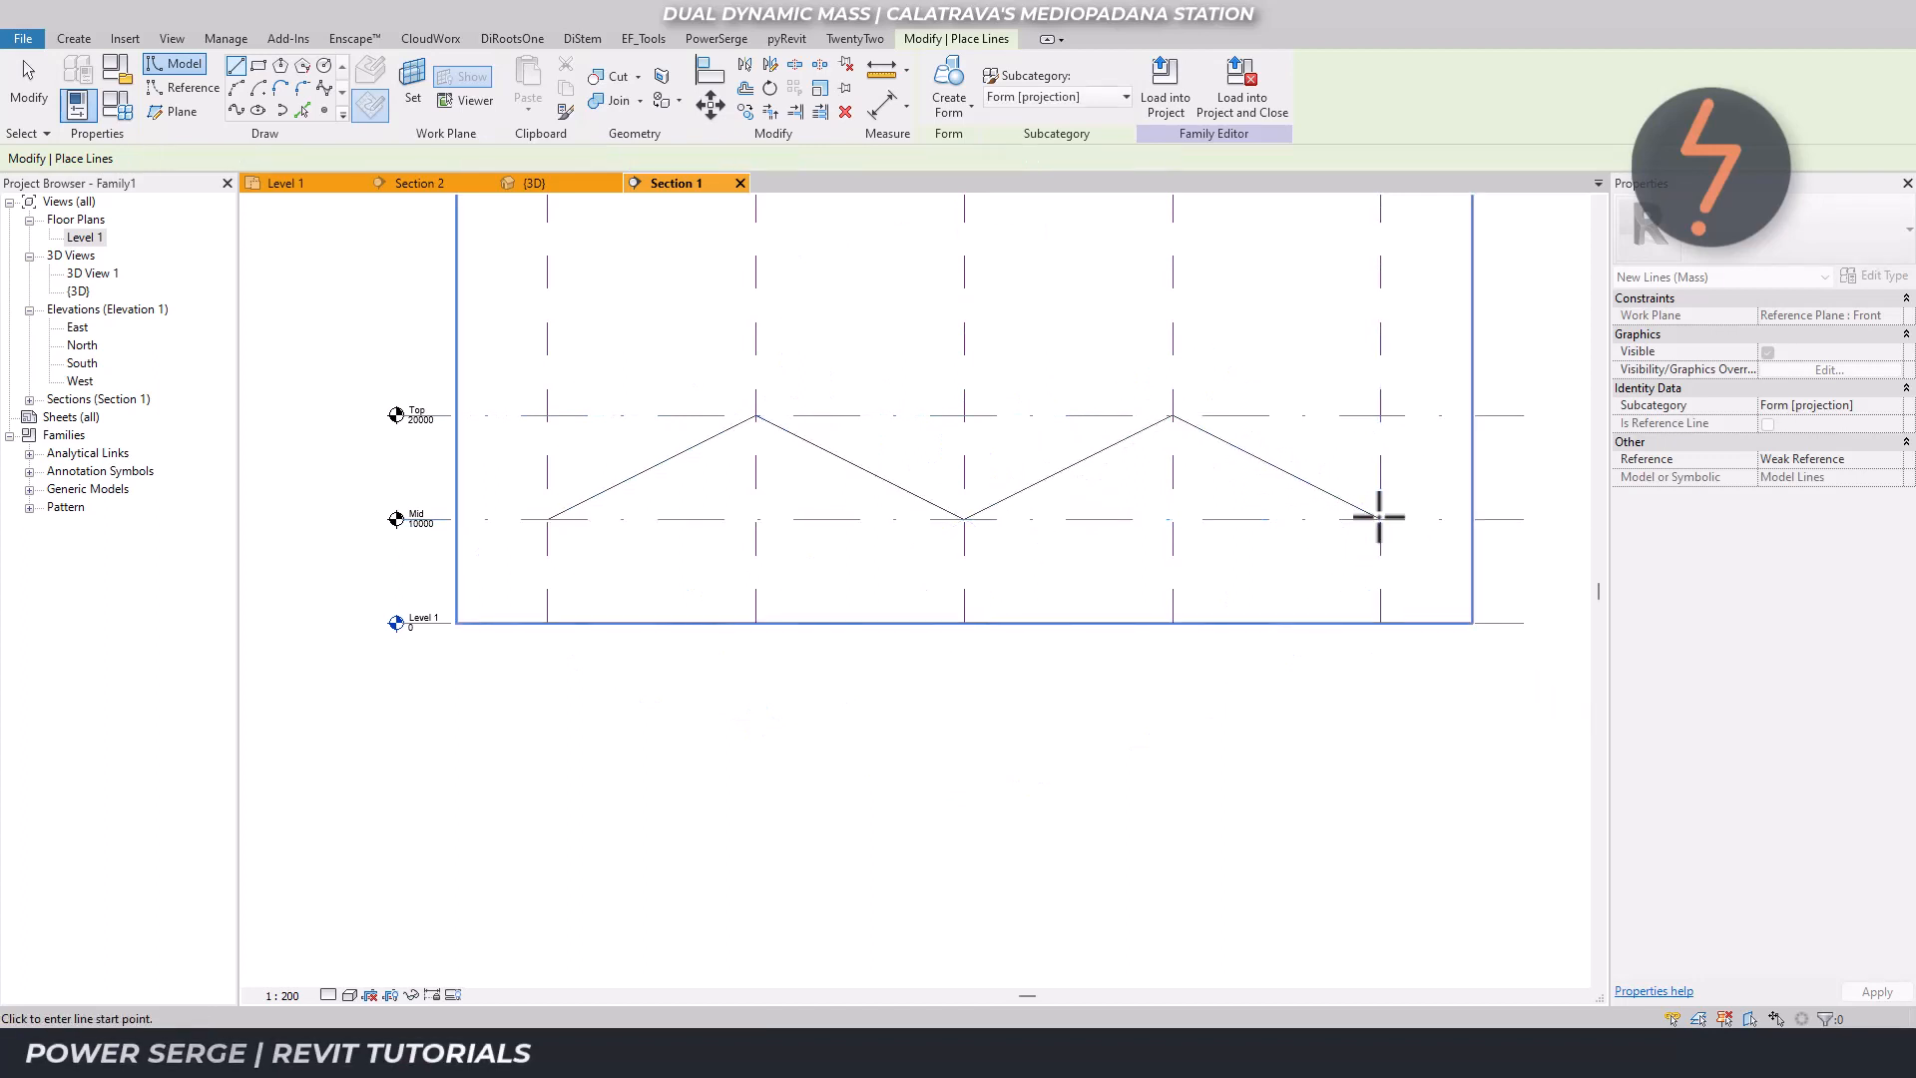
Draw a parallel lower zigzag between Level 1 and Mid, and close the profile with a vertical line at each end.
left_click(547, 623)
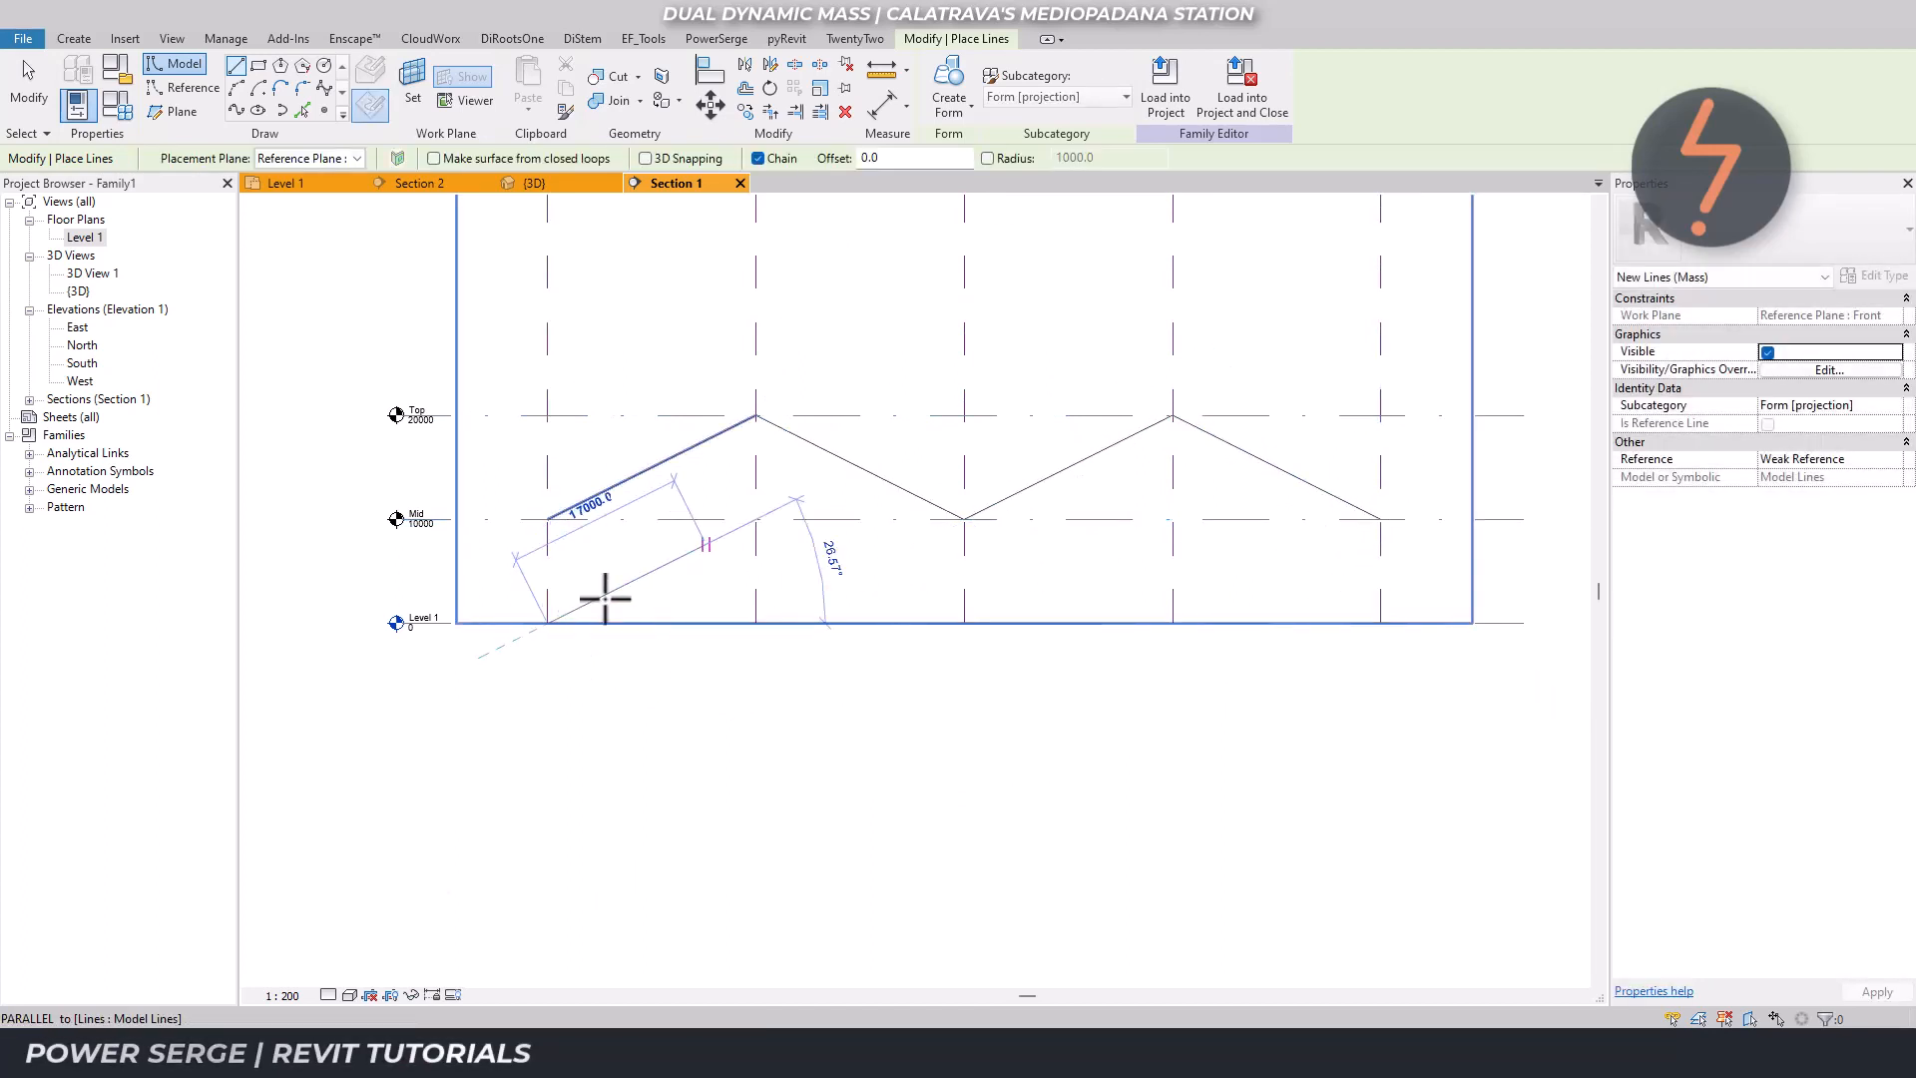
left_click(756, 520)
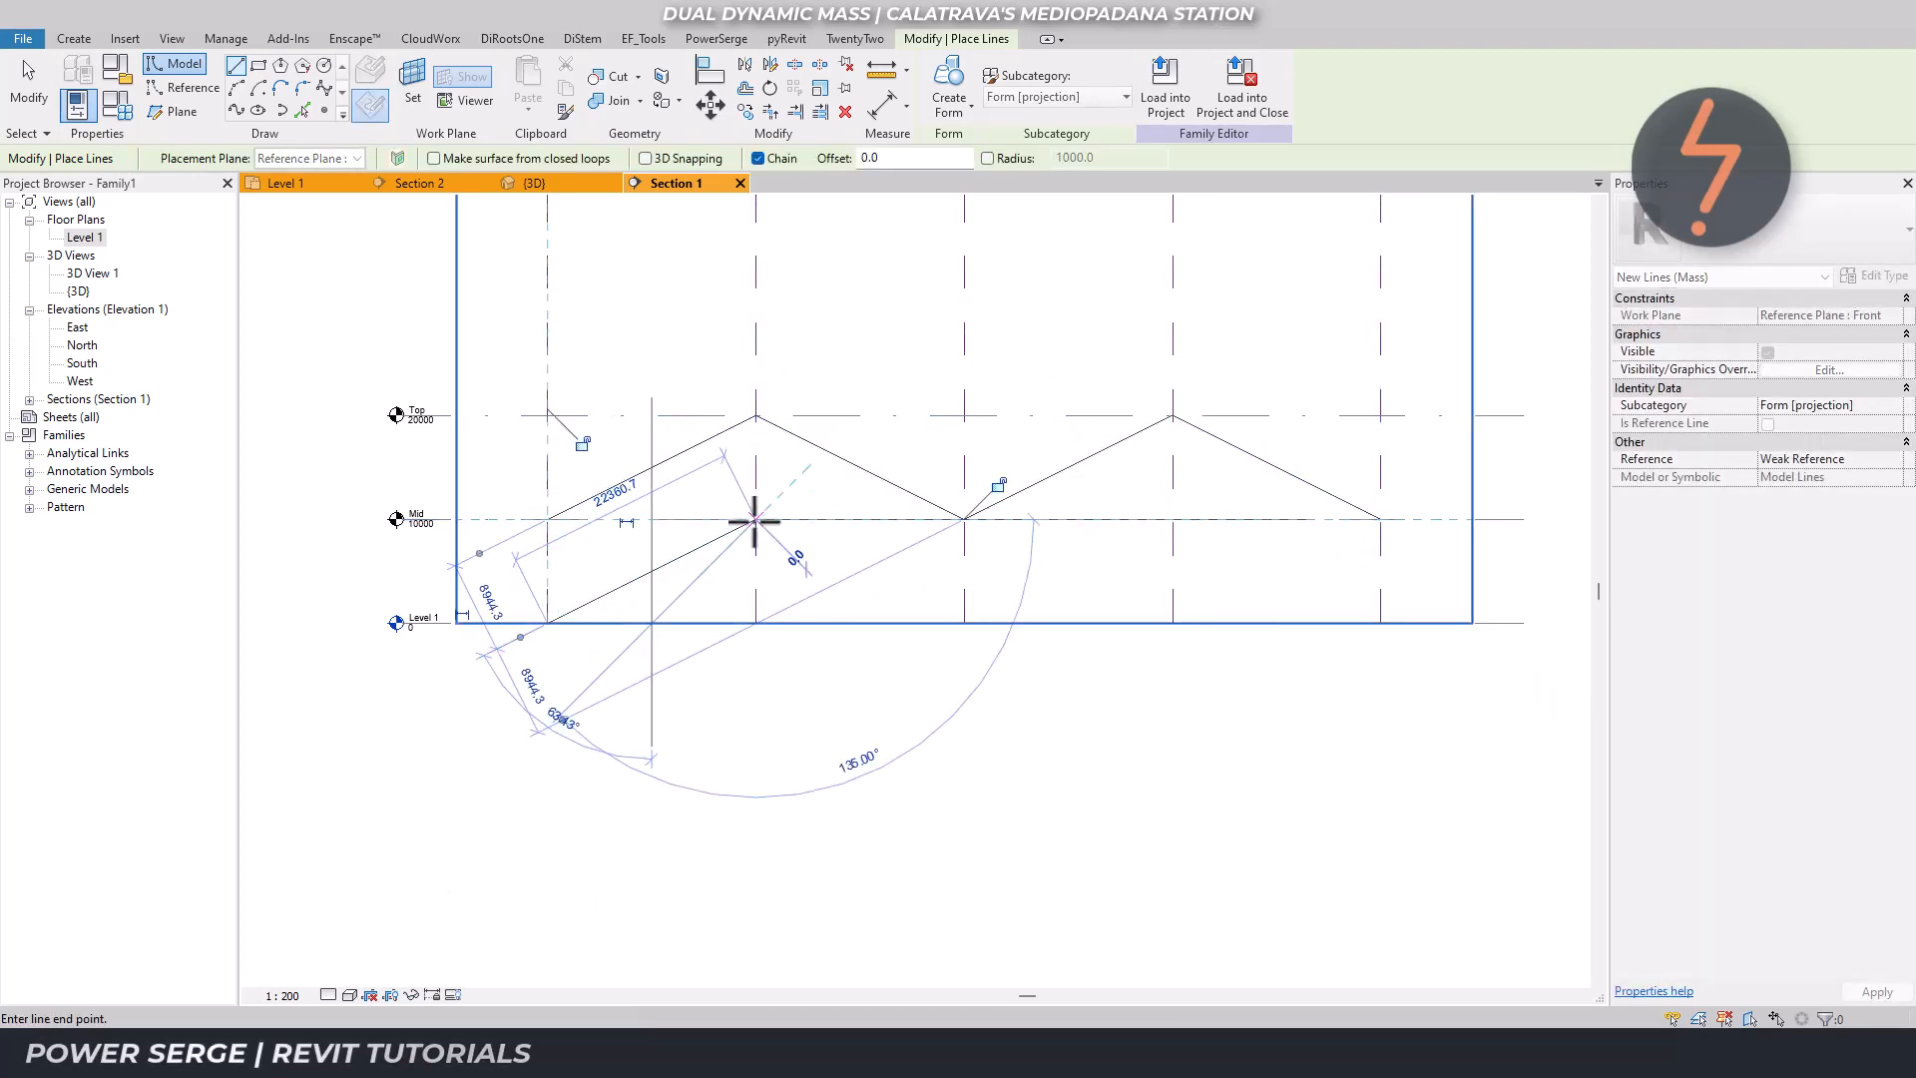
left_click(965, 623)
left_click(1173, 519)
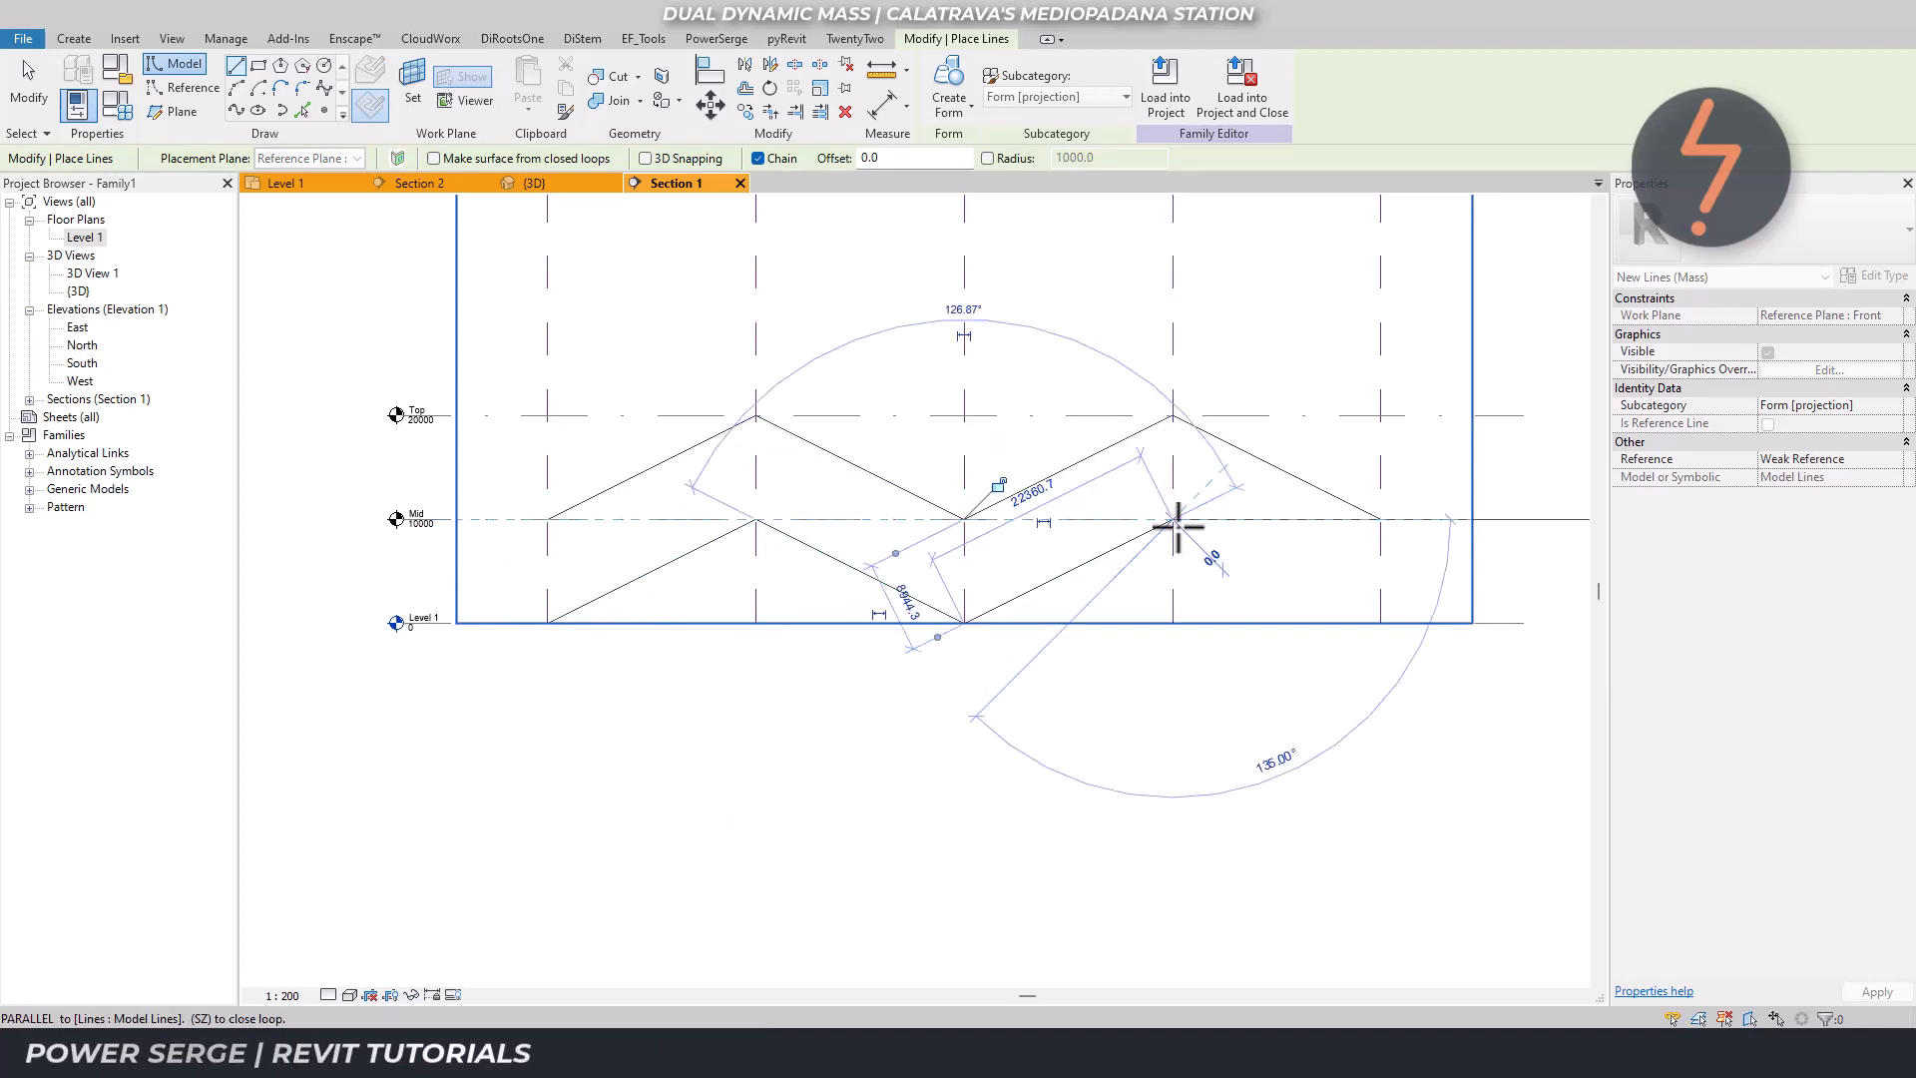
left_click(1381, 624)
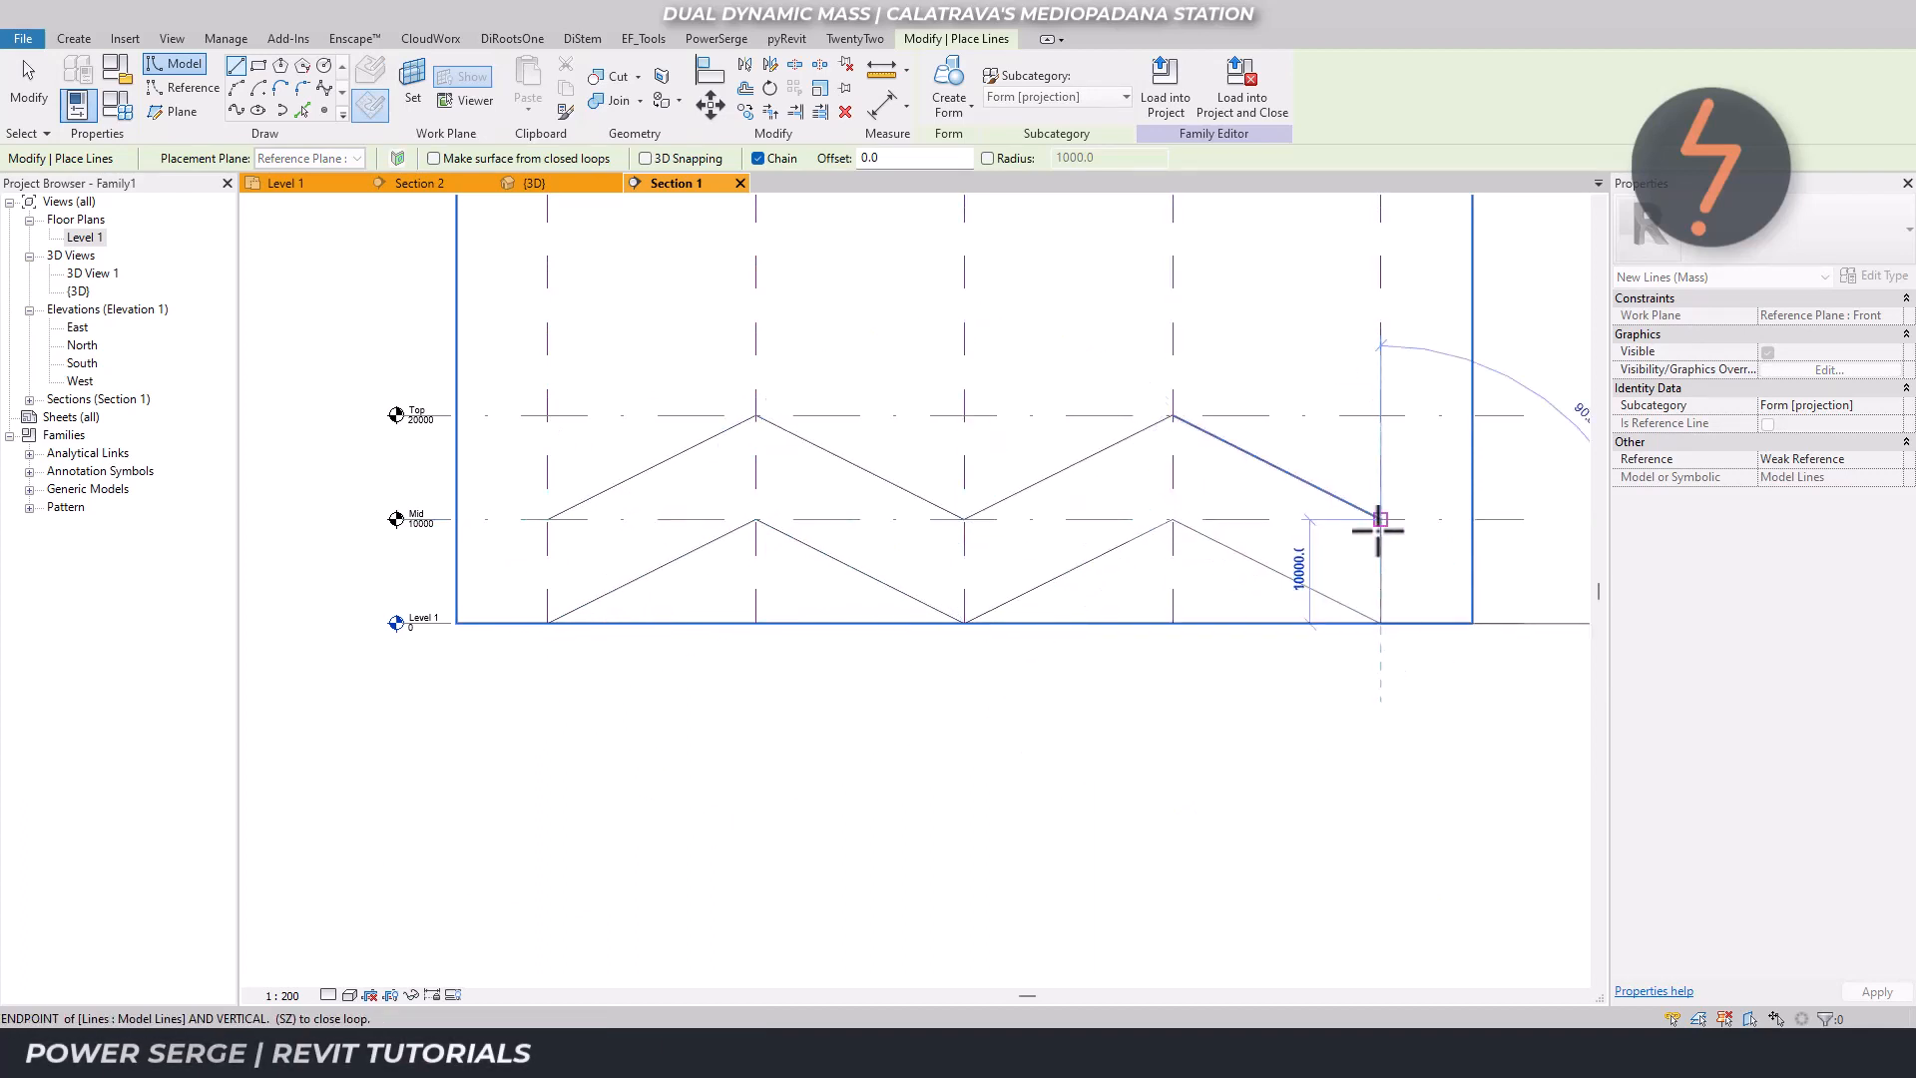
key("Escape")
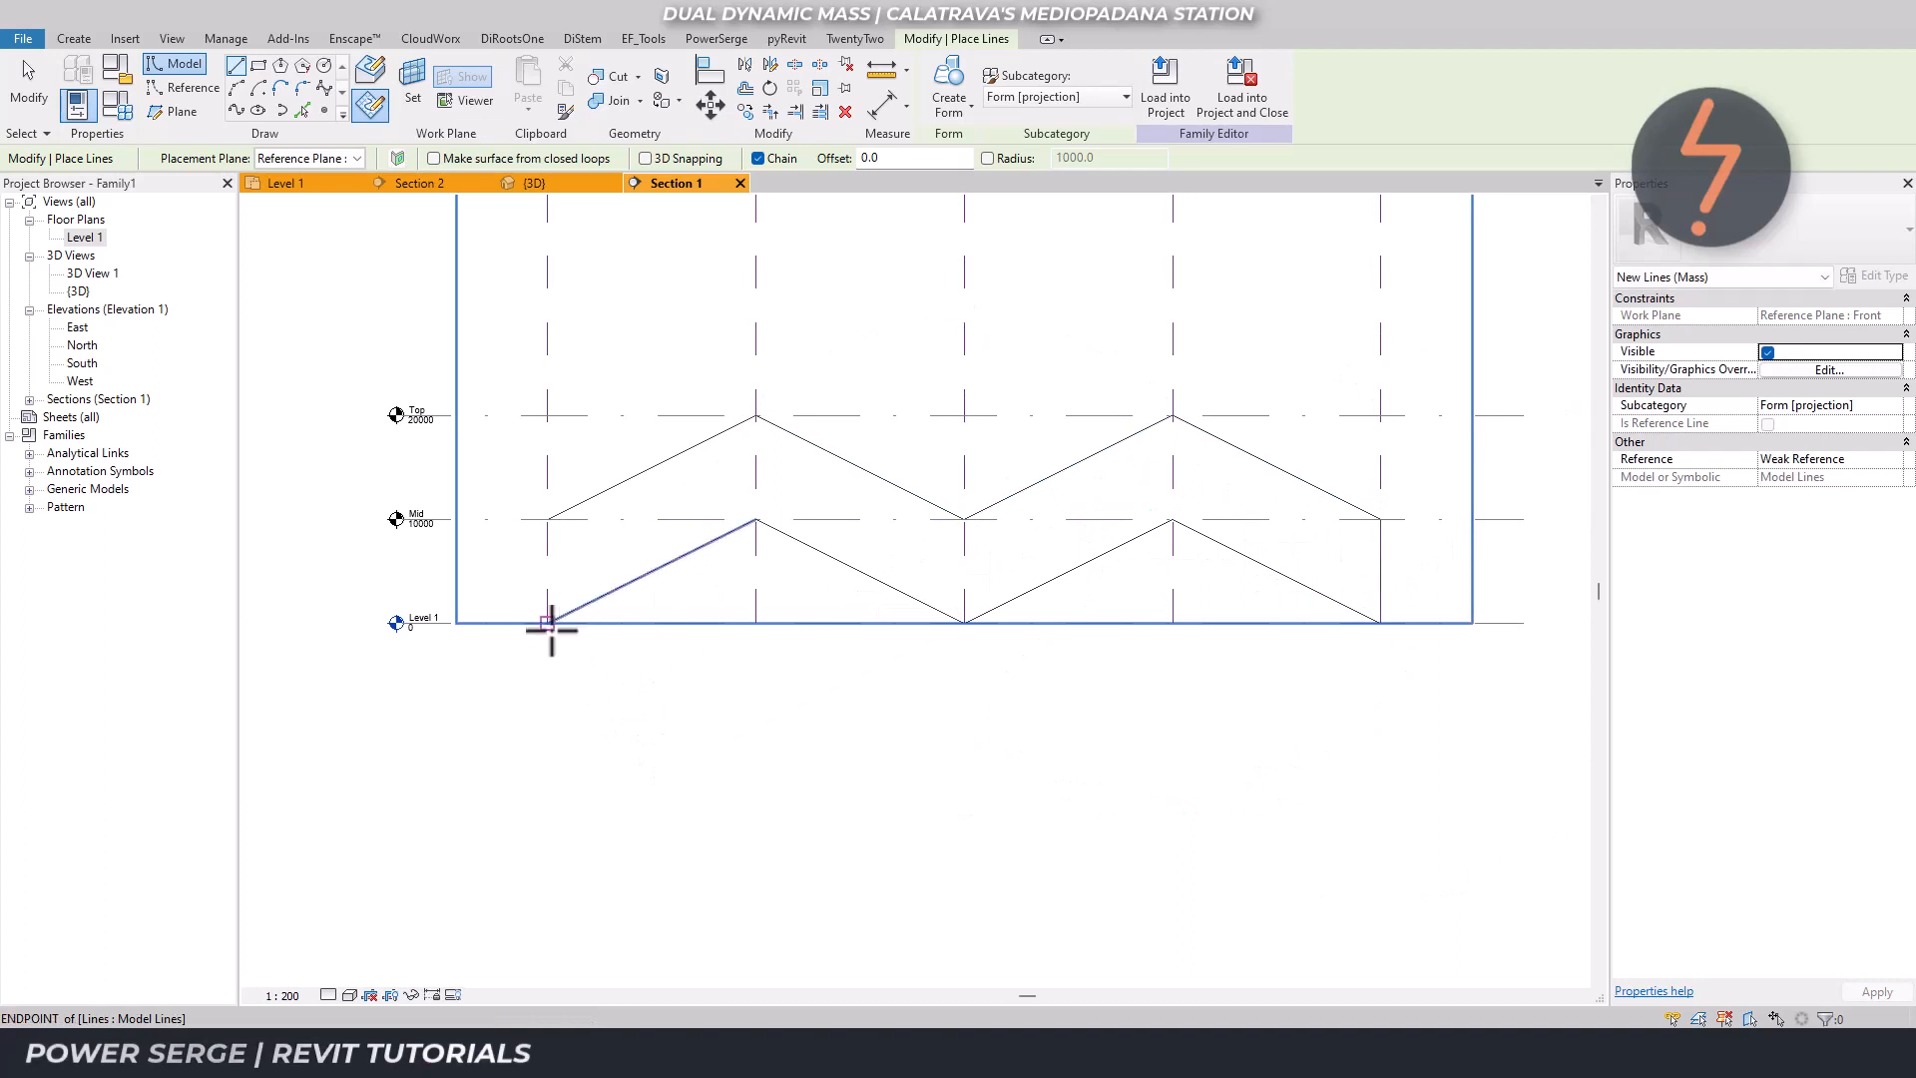
left_click(547, 624)
left_click(547, 519)
key("Escape")
key("Escape")
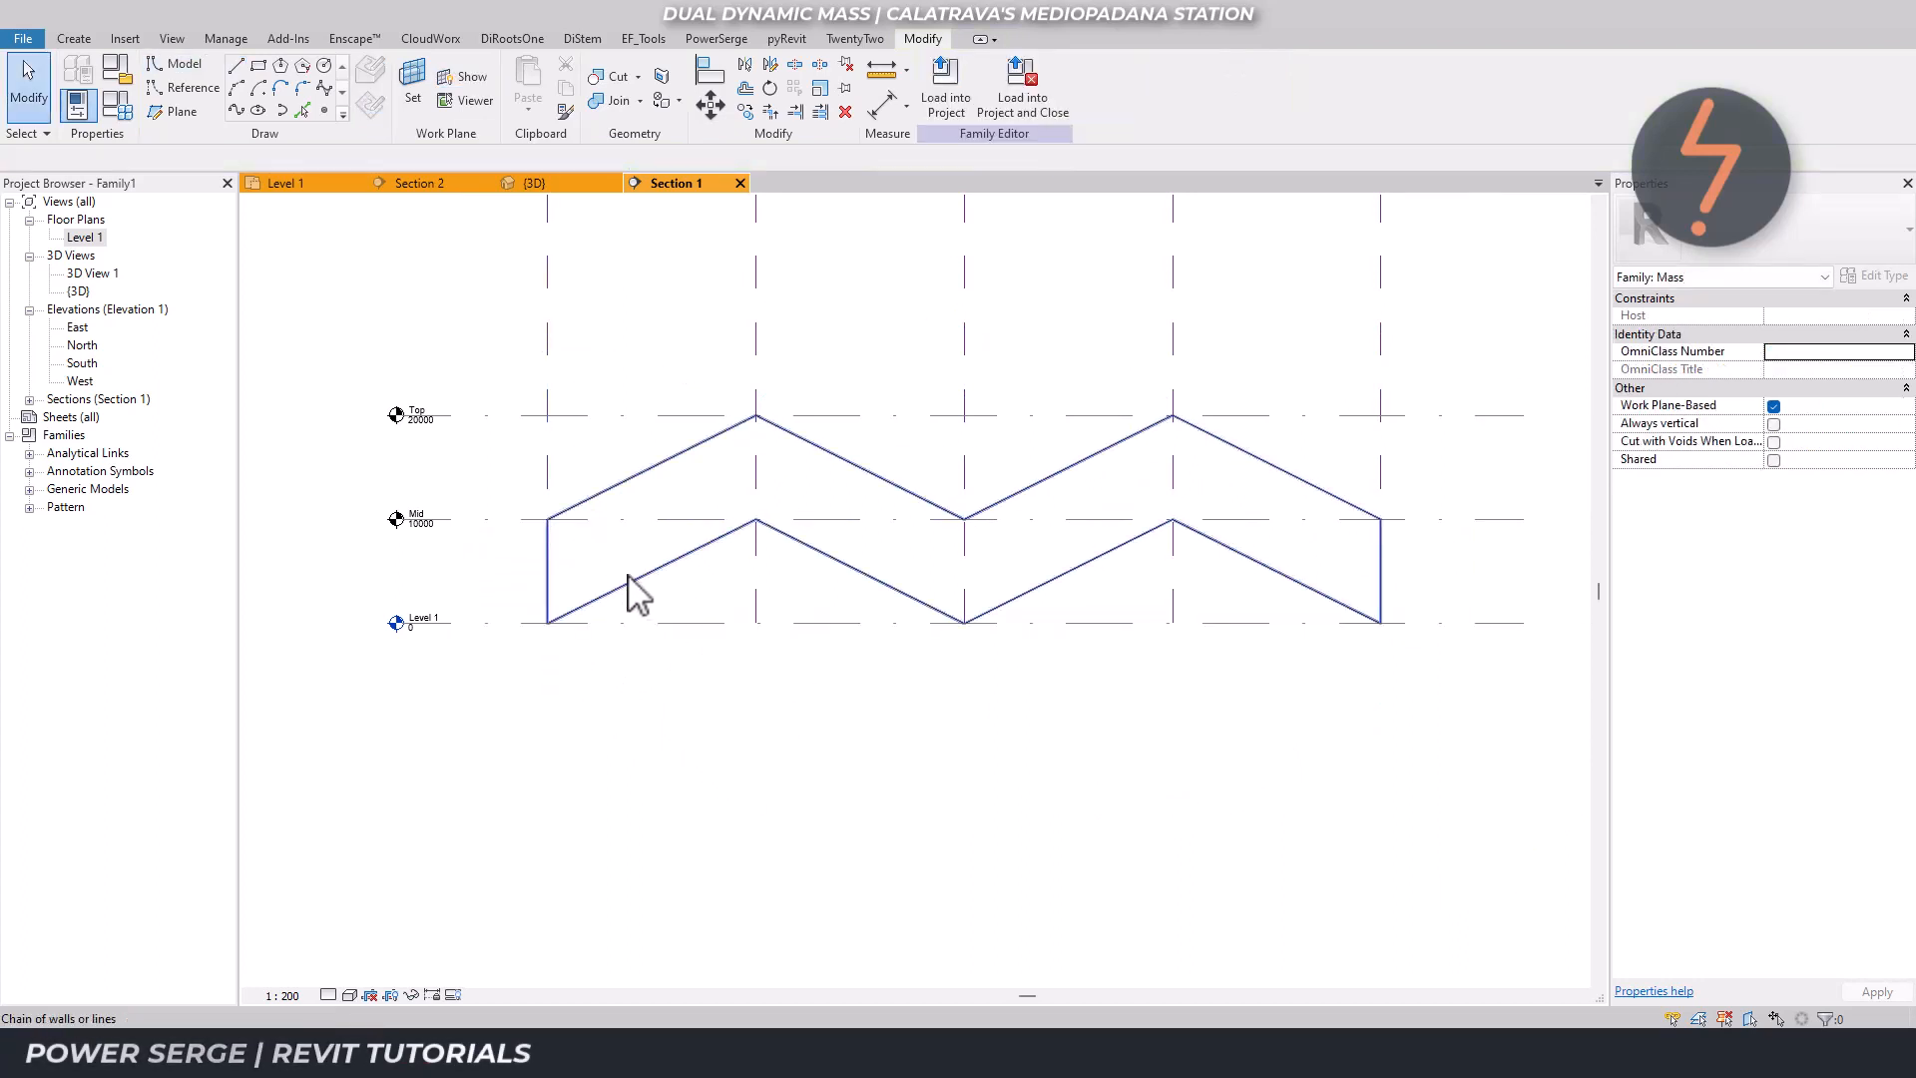
Create a solid form from the whole closed zigzag chain, working in the 3D view.
left_click(634, 579)
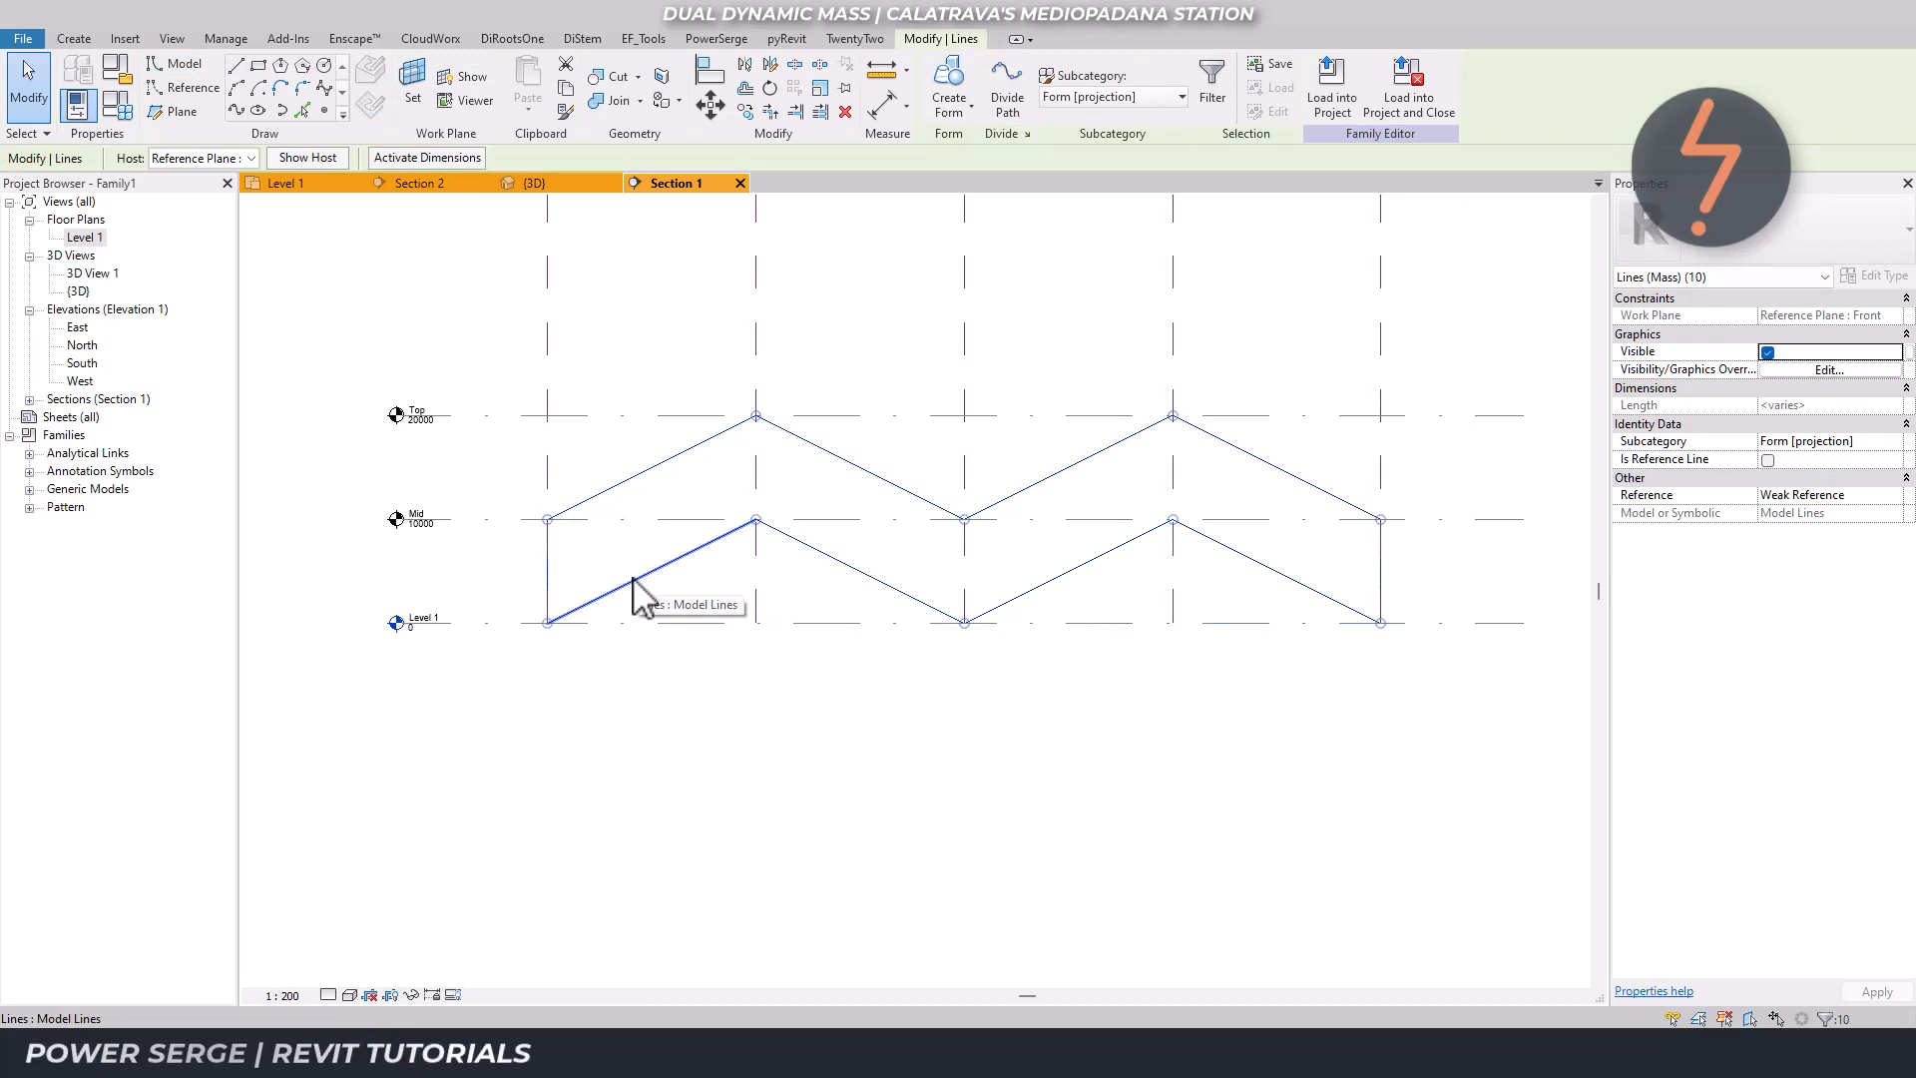
key("Escape")
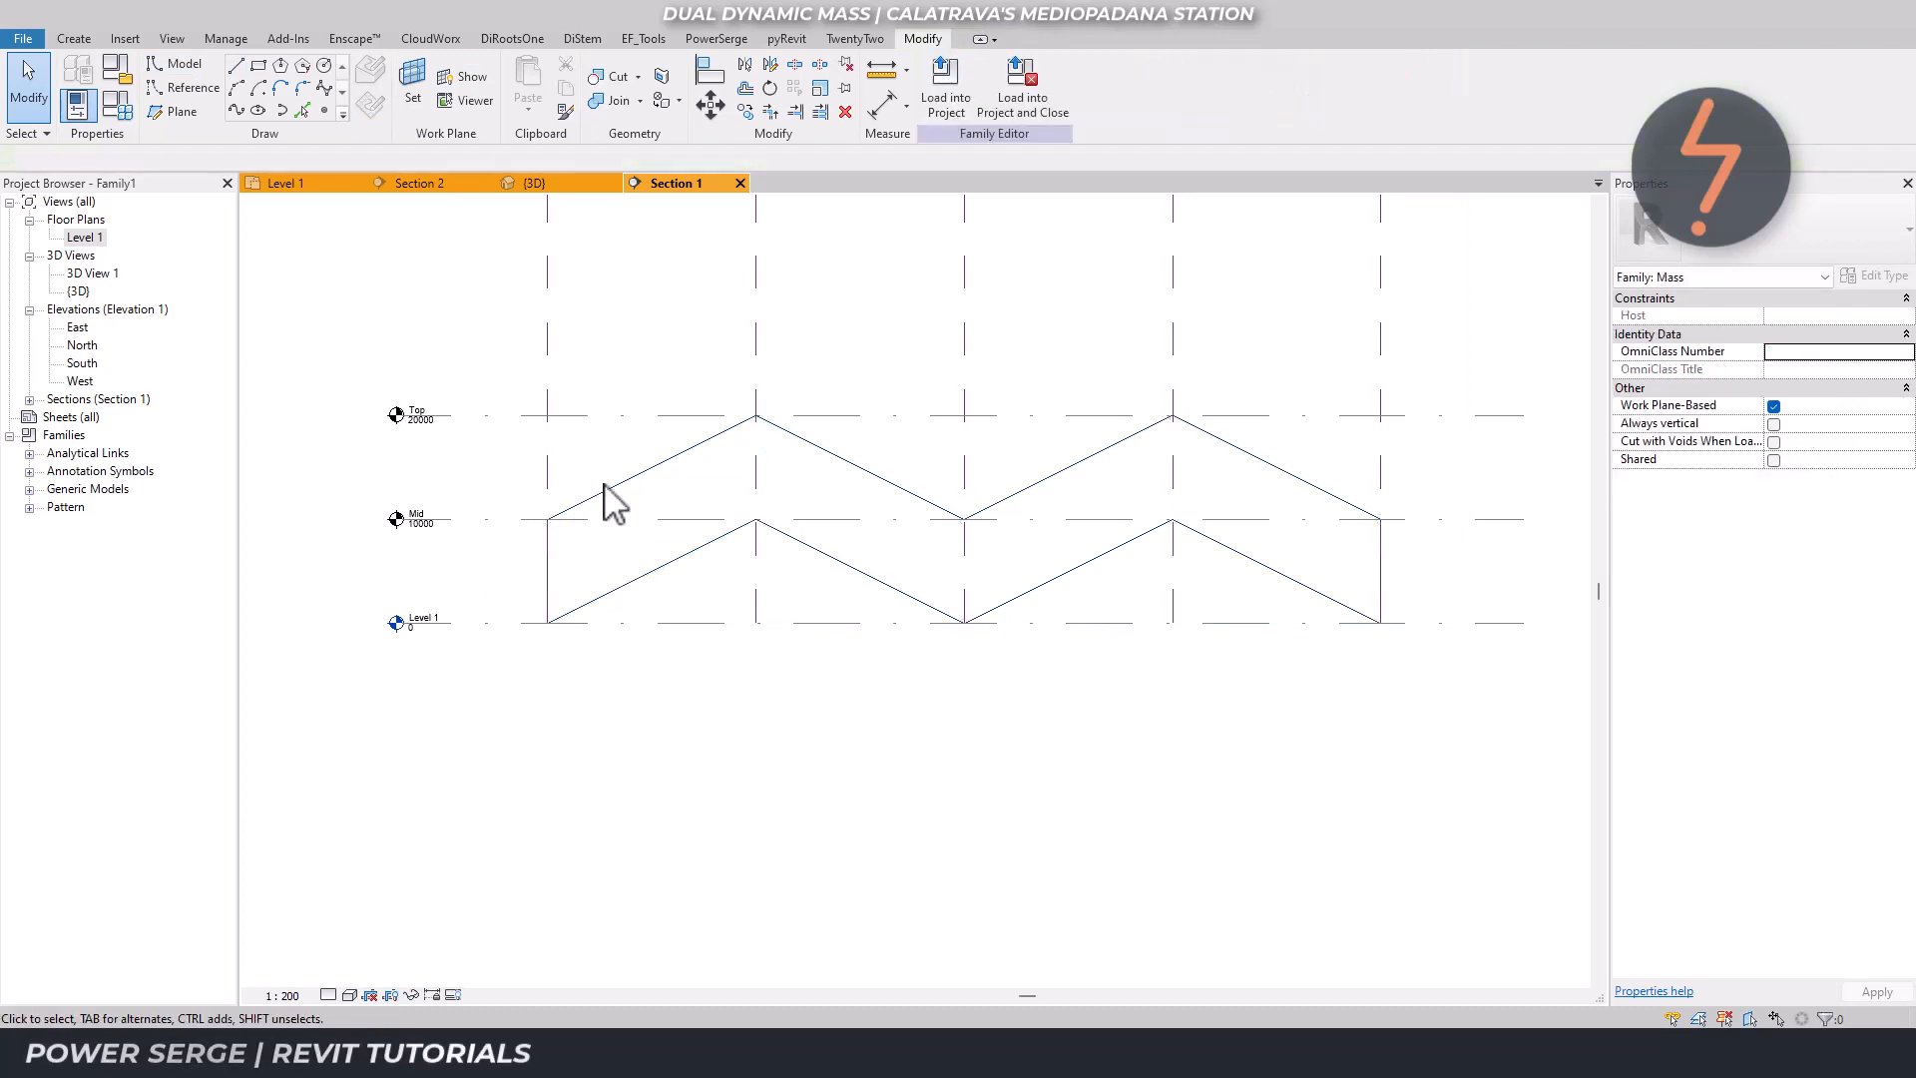
left_click(514, 190)
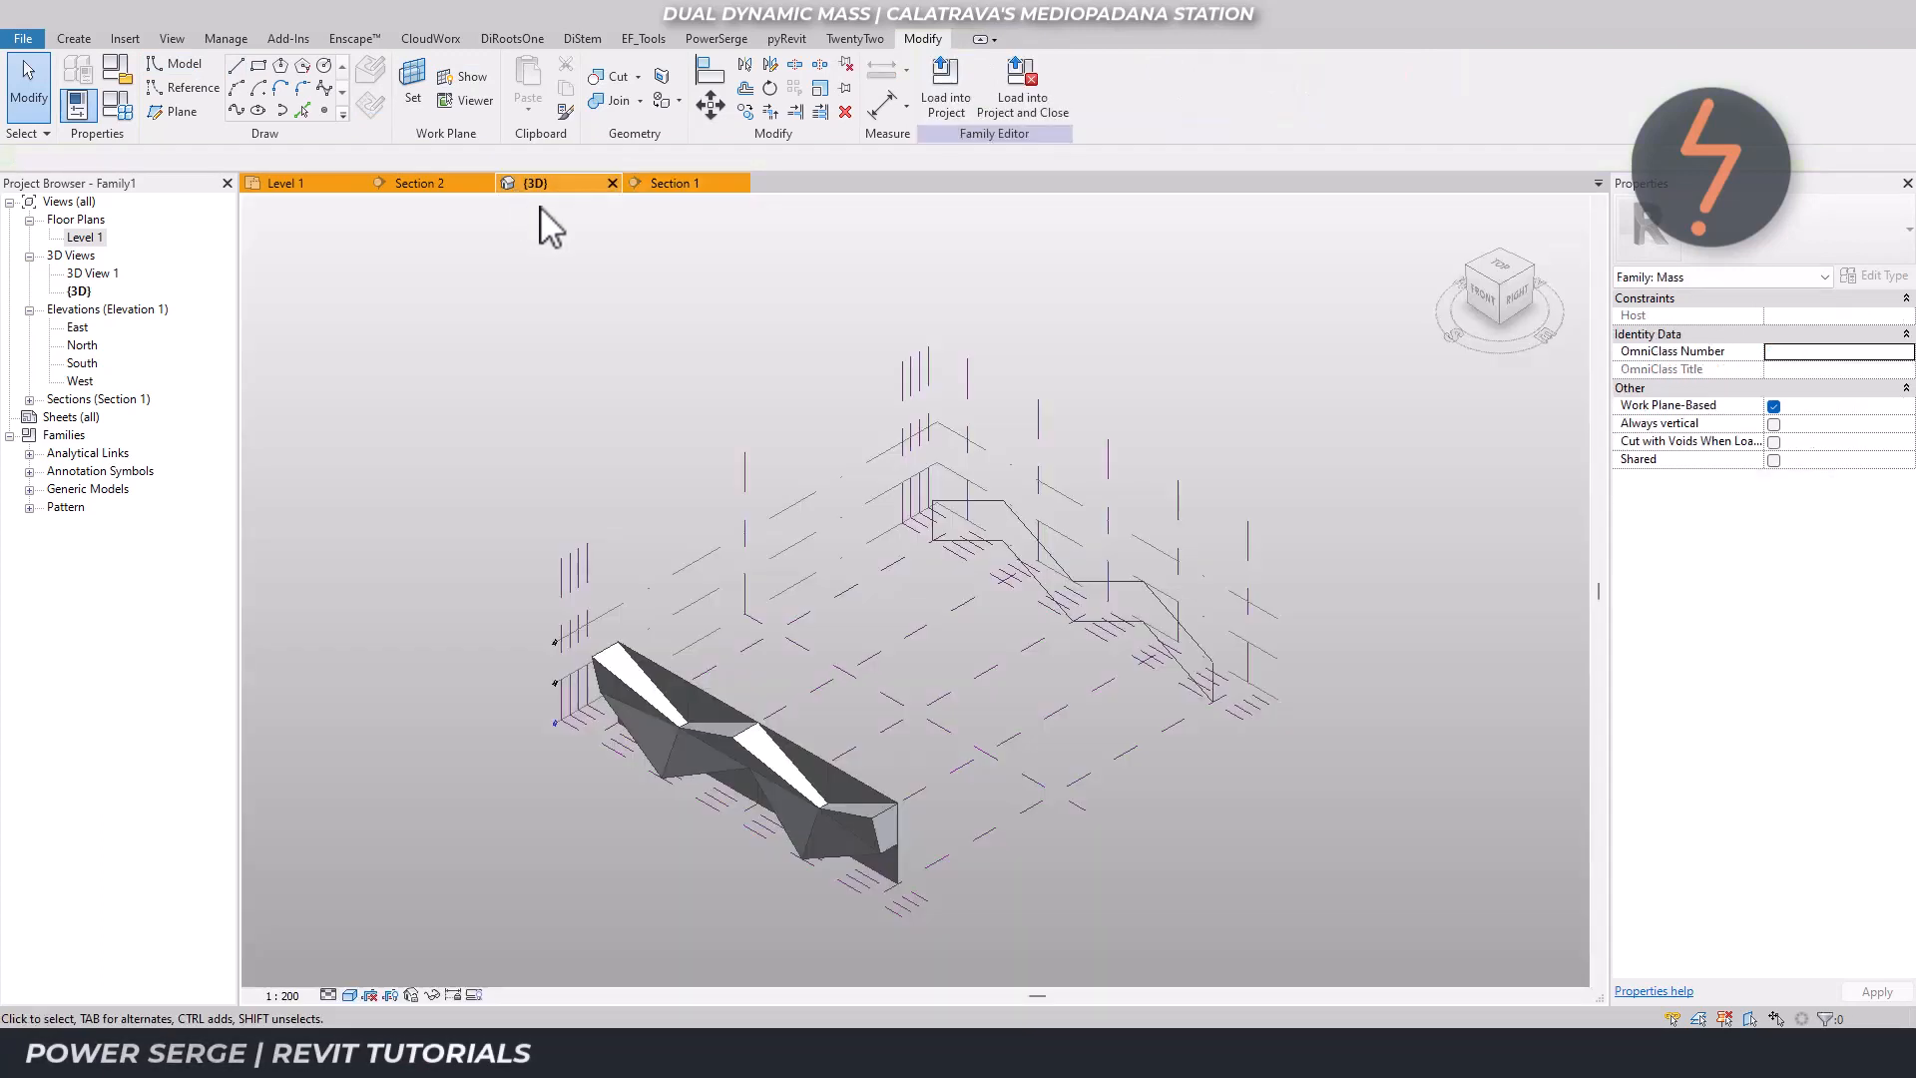
left_click(946, 504)
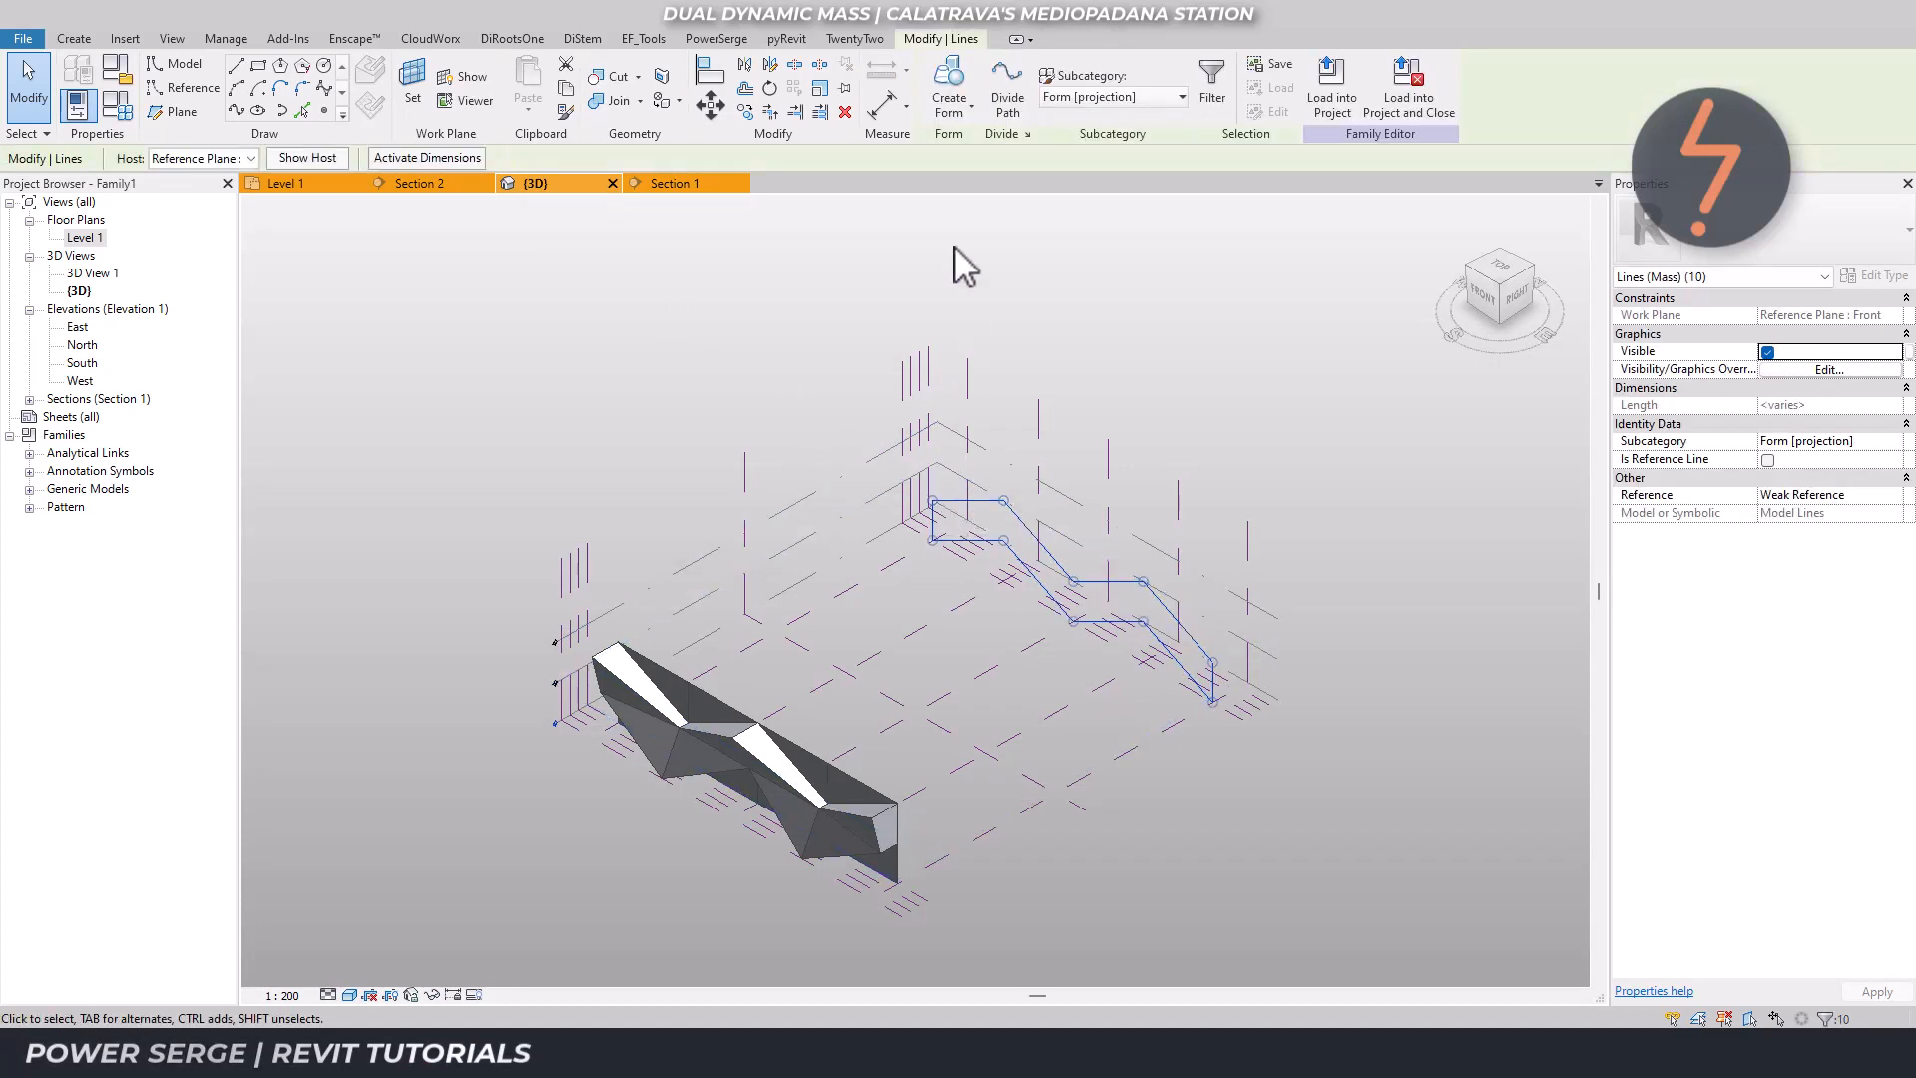
left_click(960, 115)
left_click(986, 145)
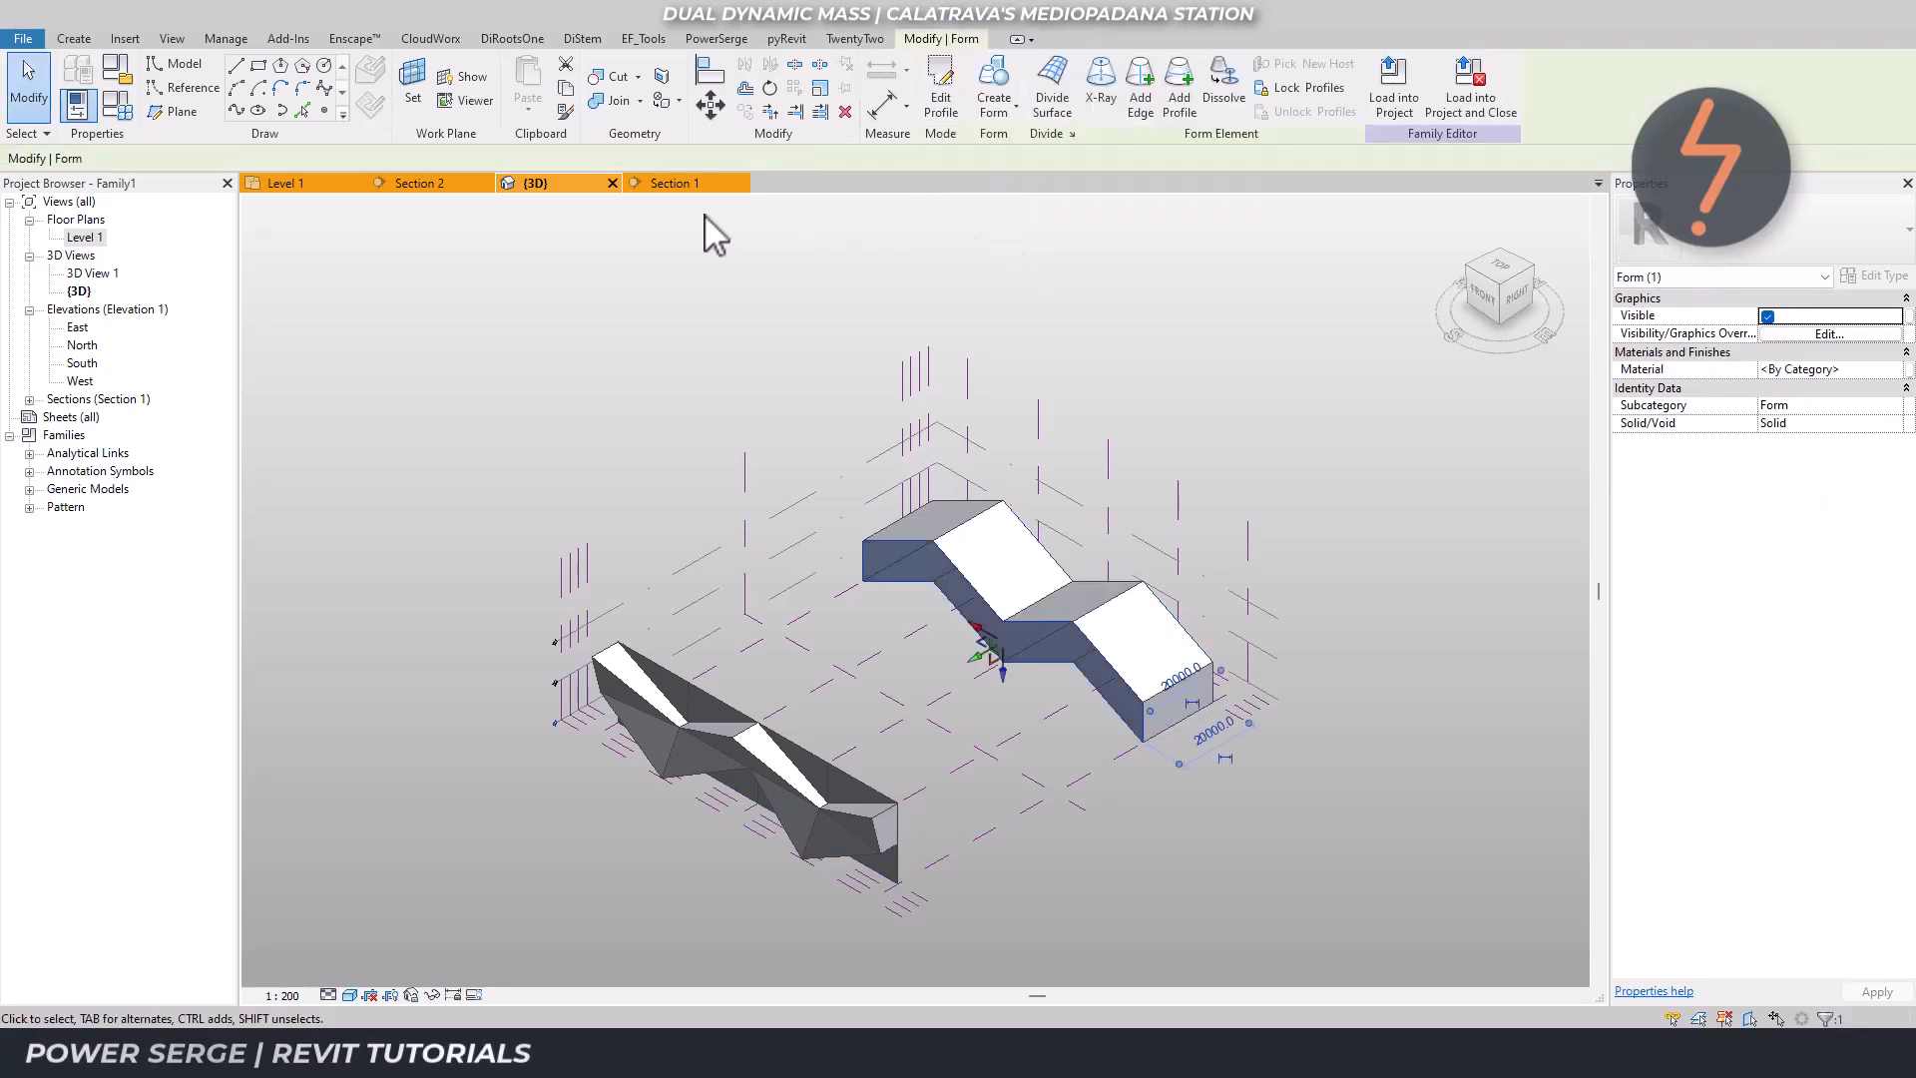
In the Level 1 plan, move the new form's face to the first reference plane north of its base line, 2500 mm thick, and deselect.
left_click(300, 184)
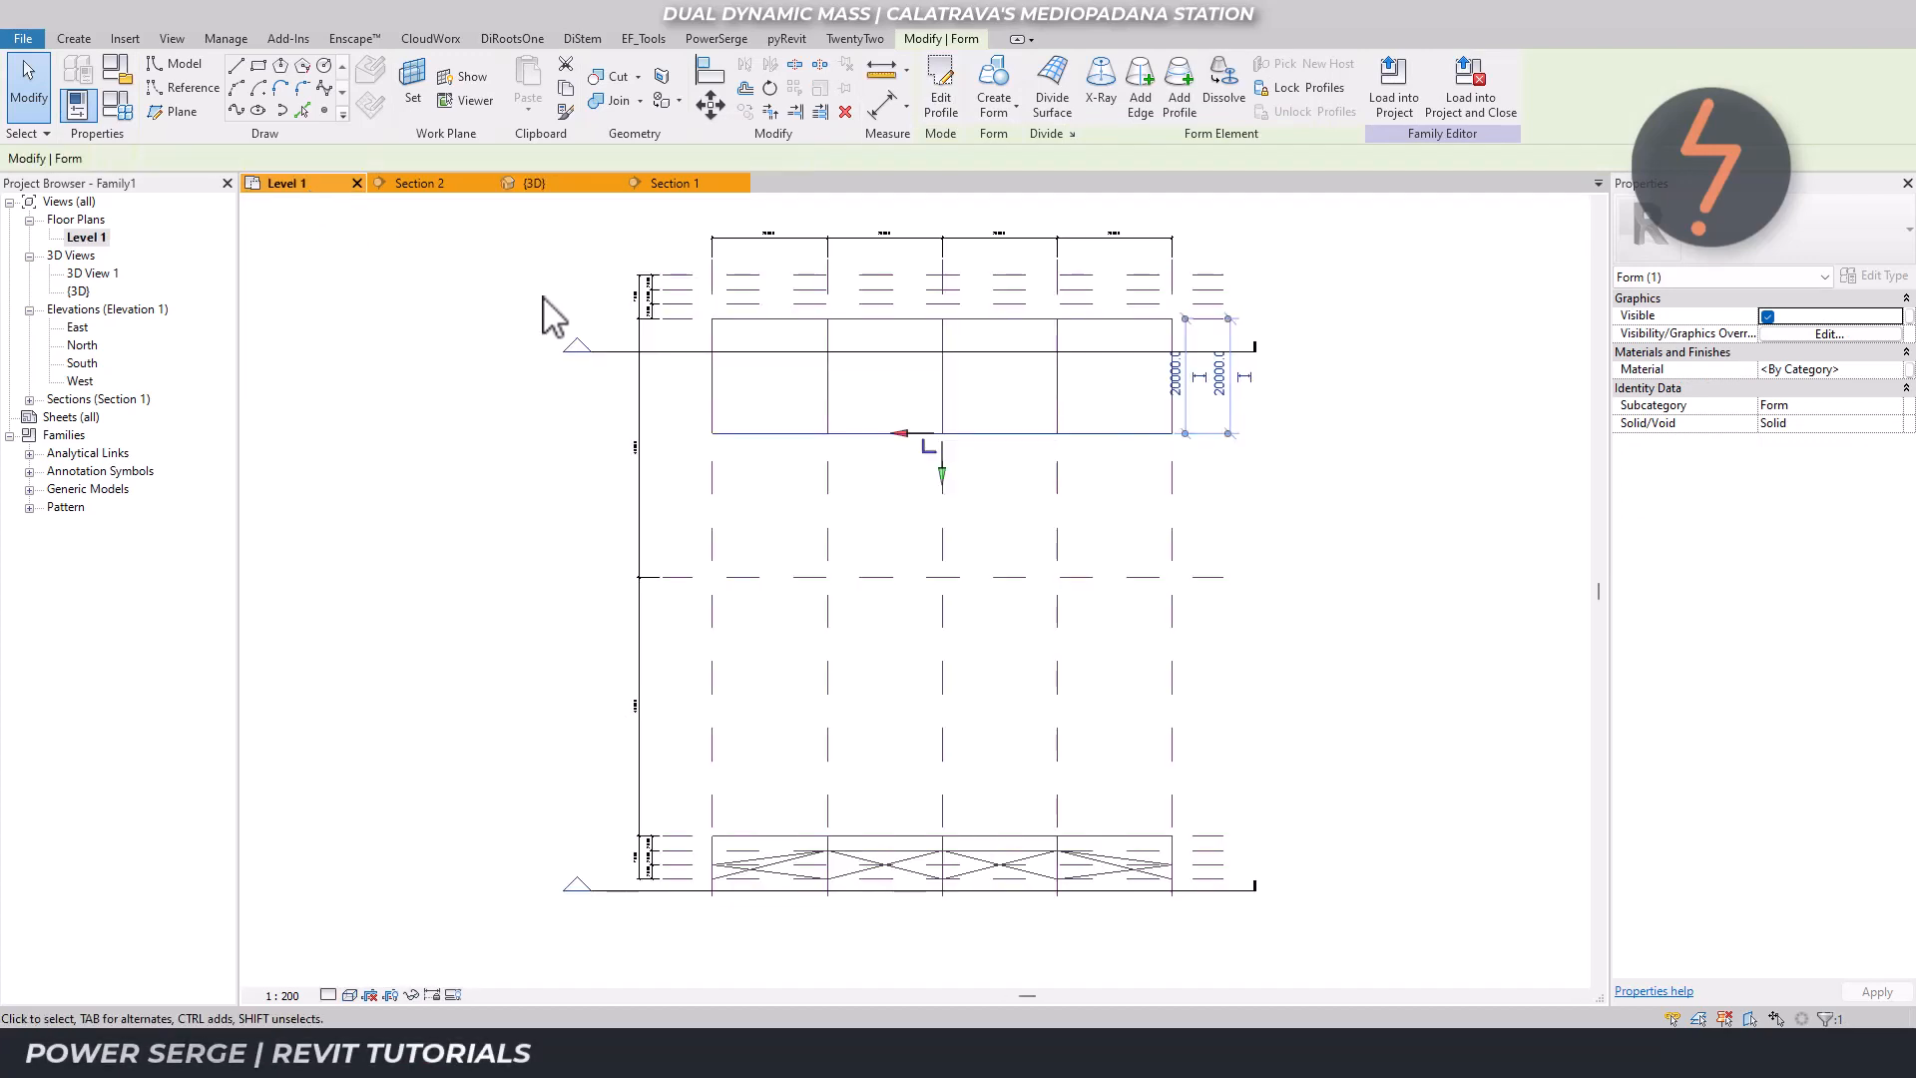
left_click_drag(942, 479, 970, 345)
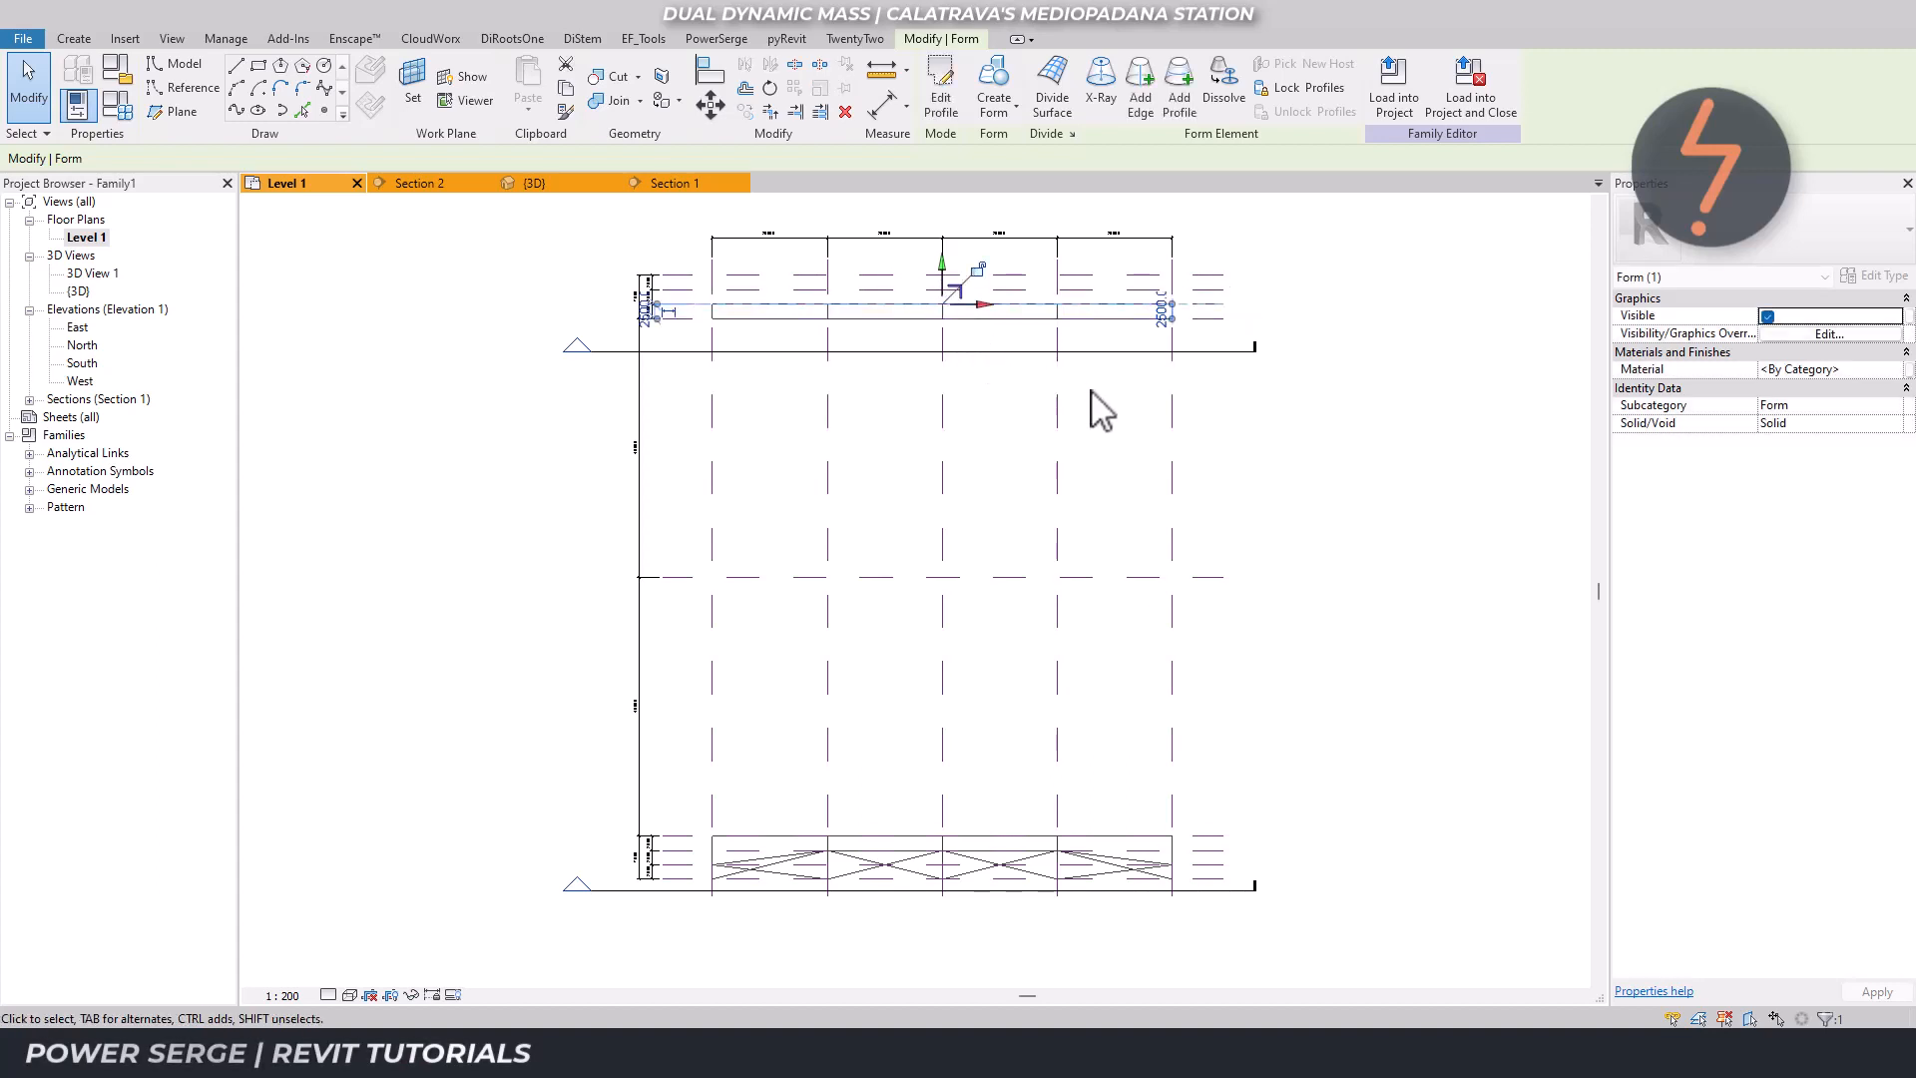
left_click(1408, 544)
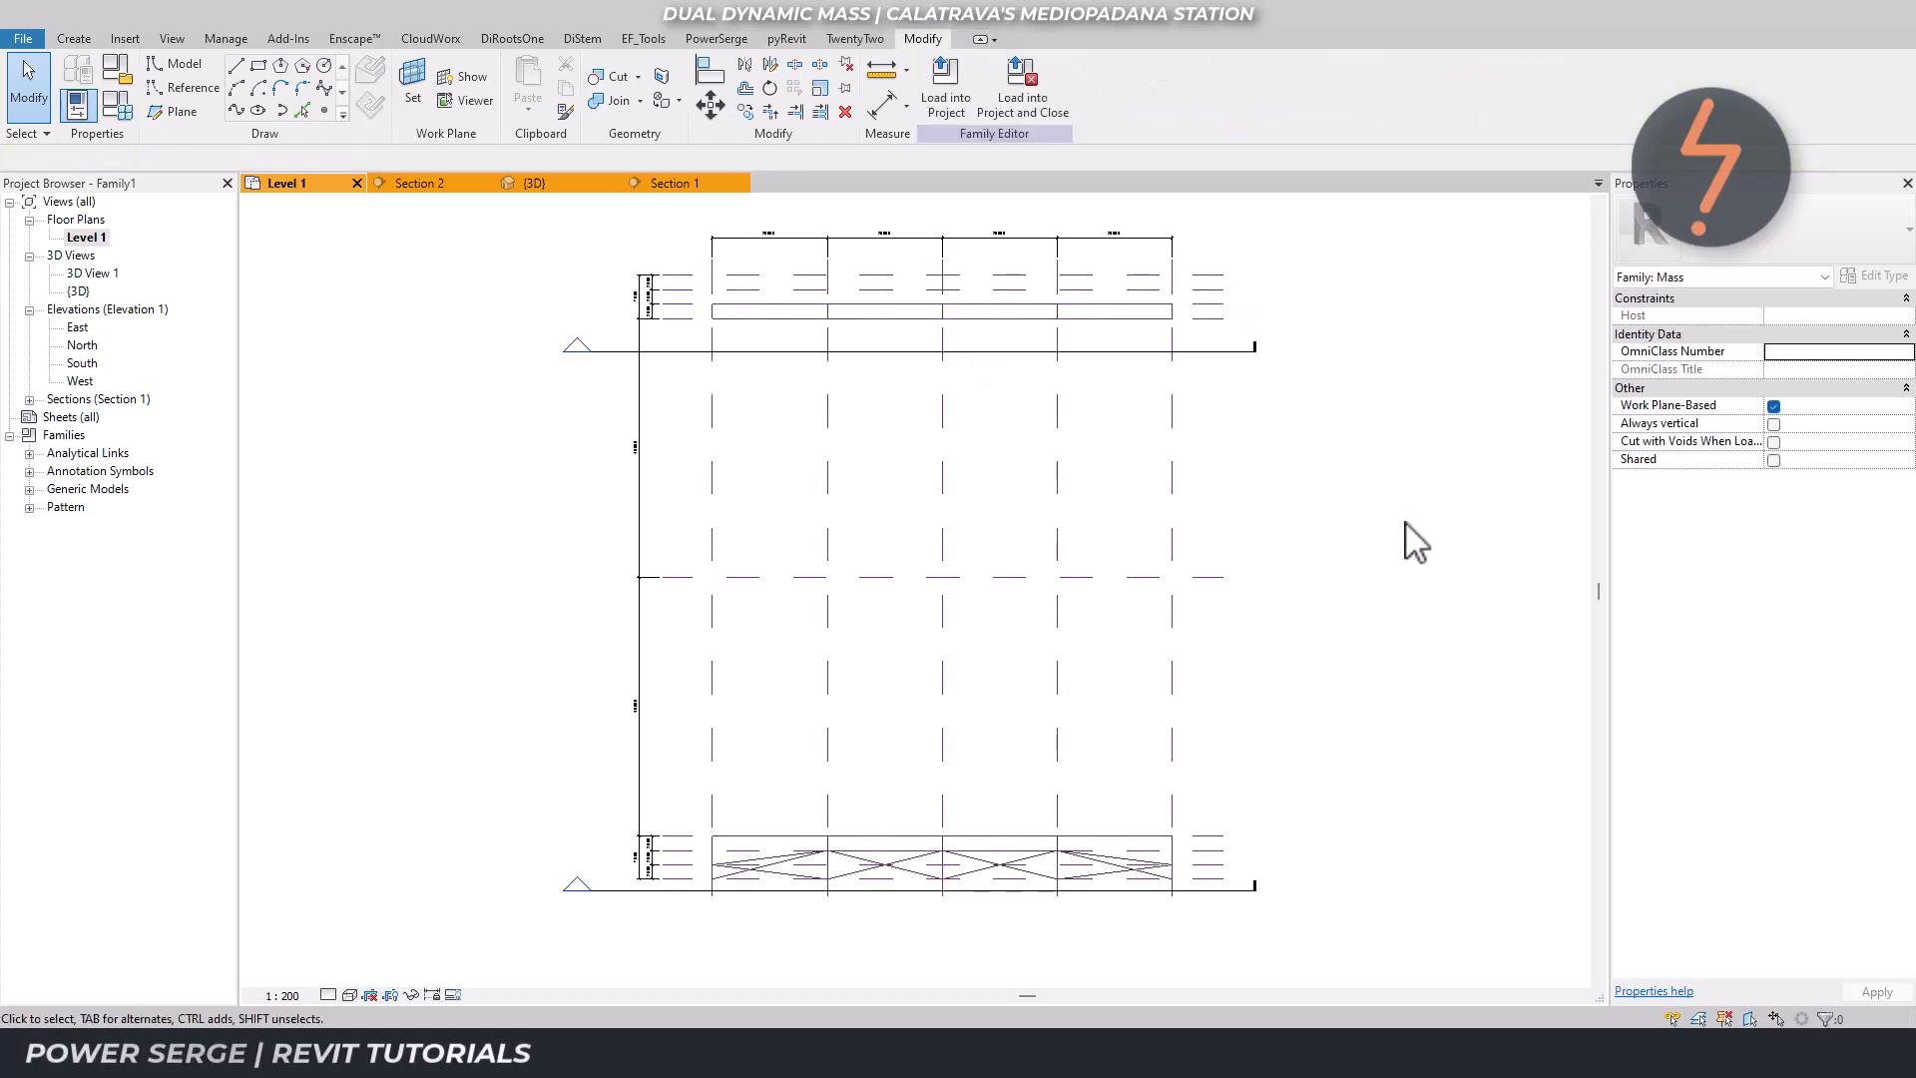
Working between the 3D view and Level 1 plan, pull the north form's bottom outer vertex at its east end to the northernmost reference plane.
left_click(540, 186)
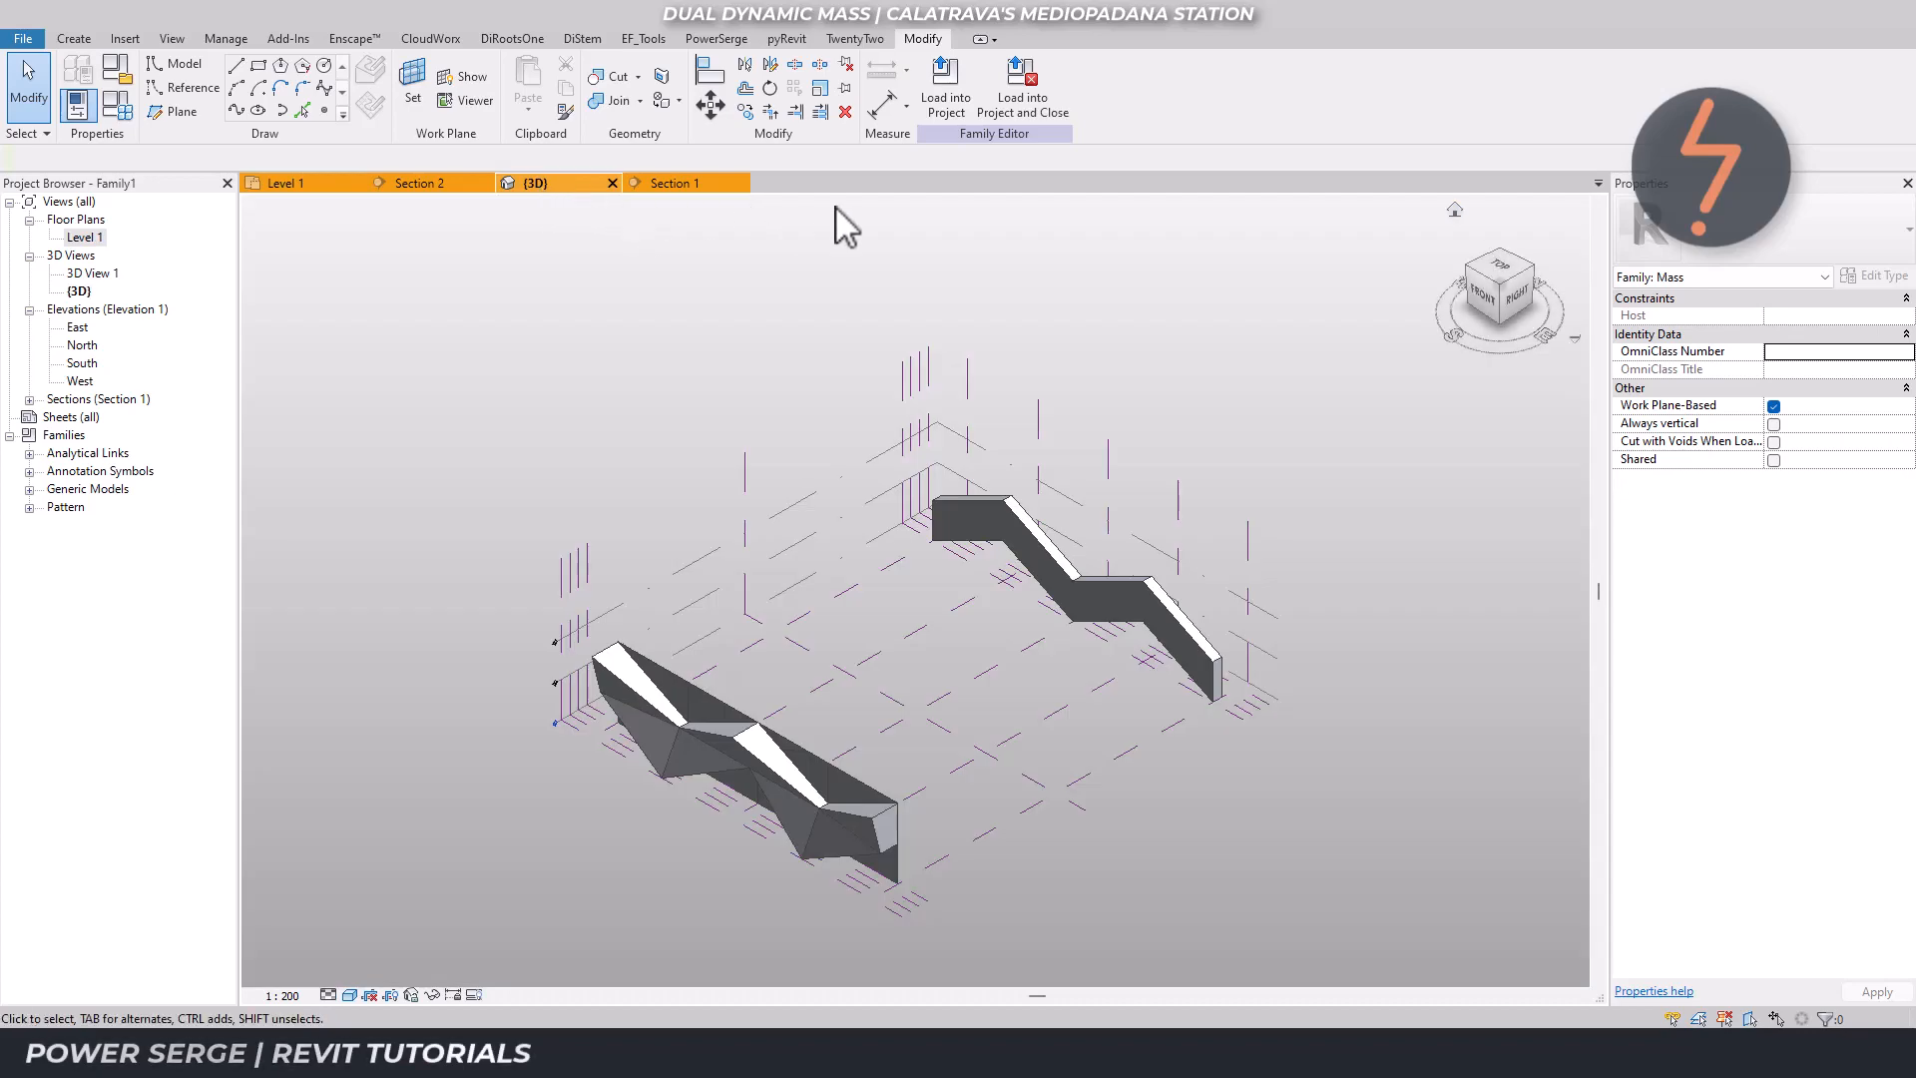
left_click(1505, 263)
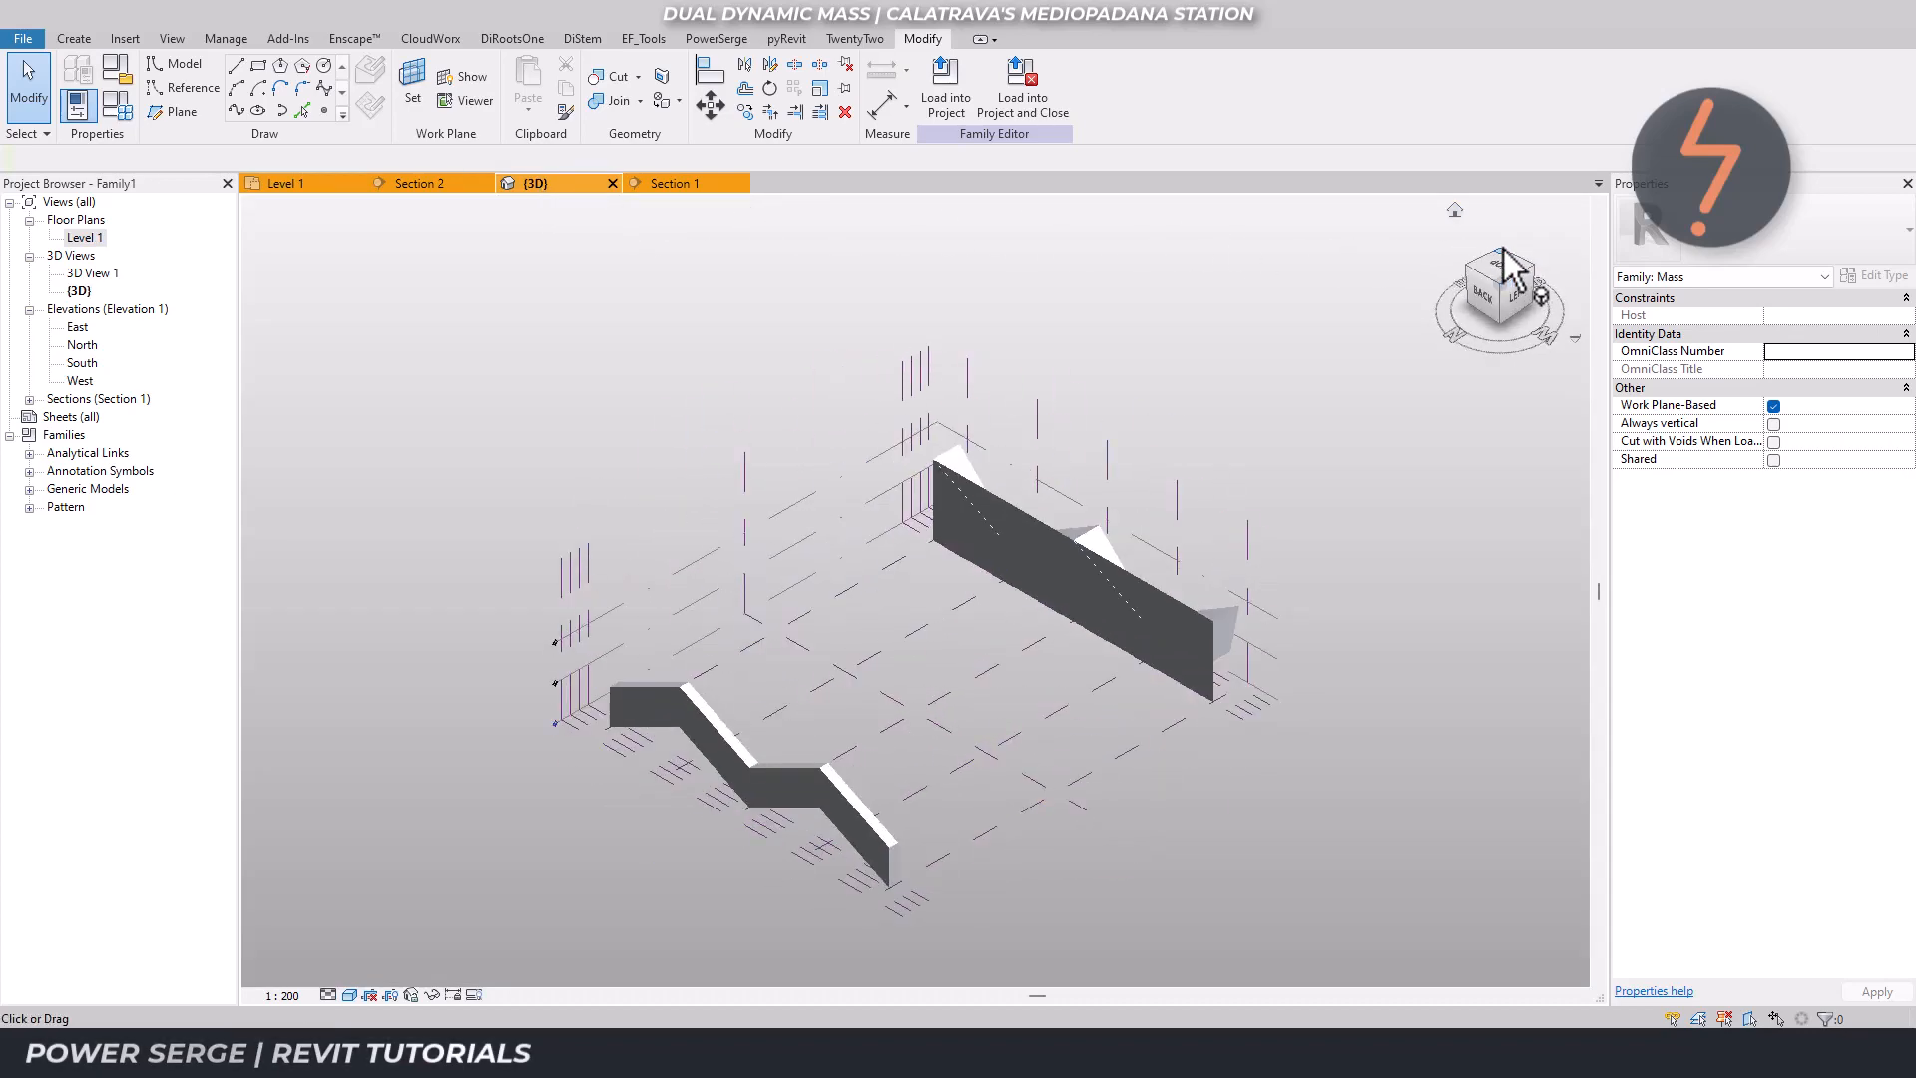
right_click(359, 793)
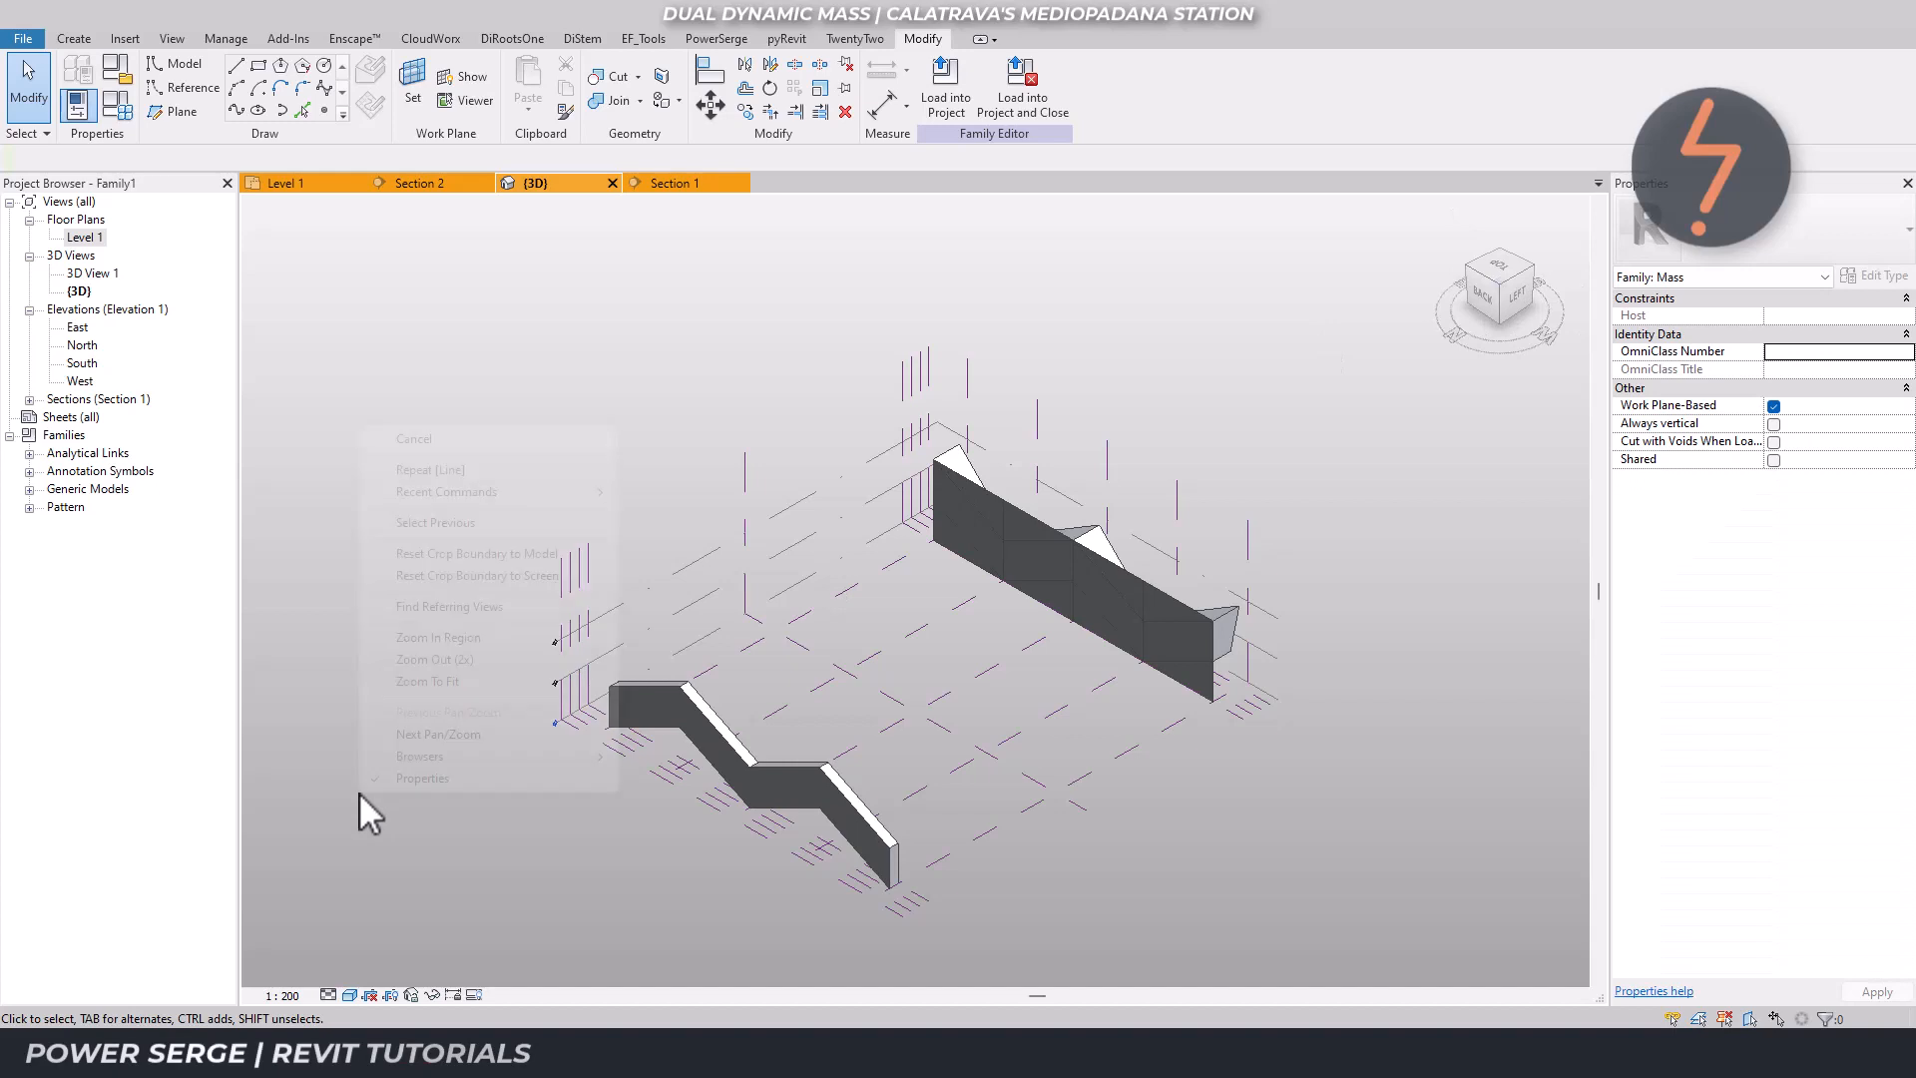
left_click(412, 639)
left_click_drag(491, 615, 960, 938)
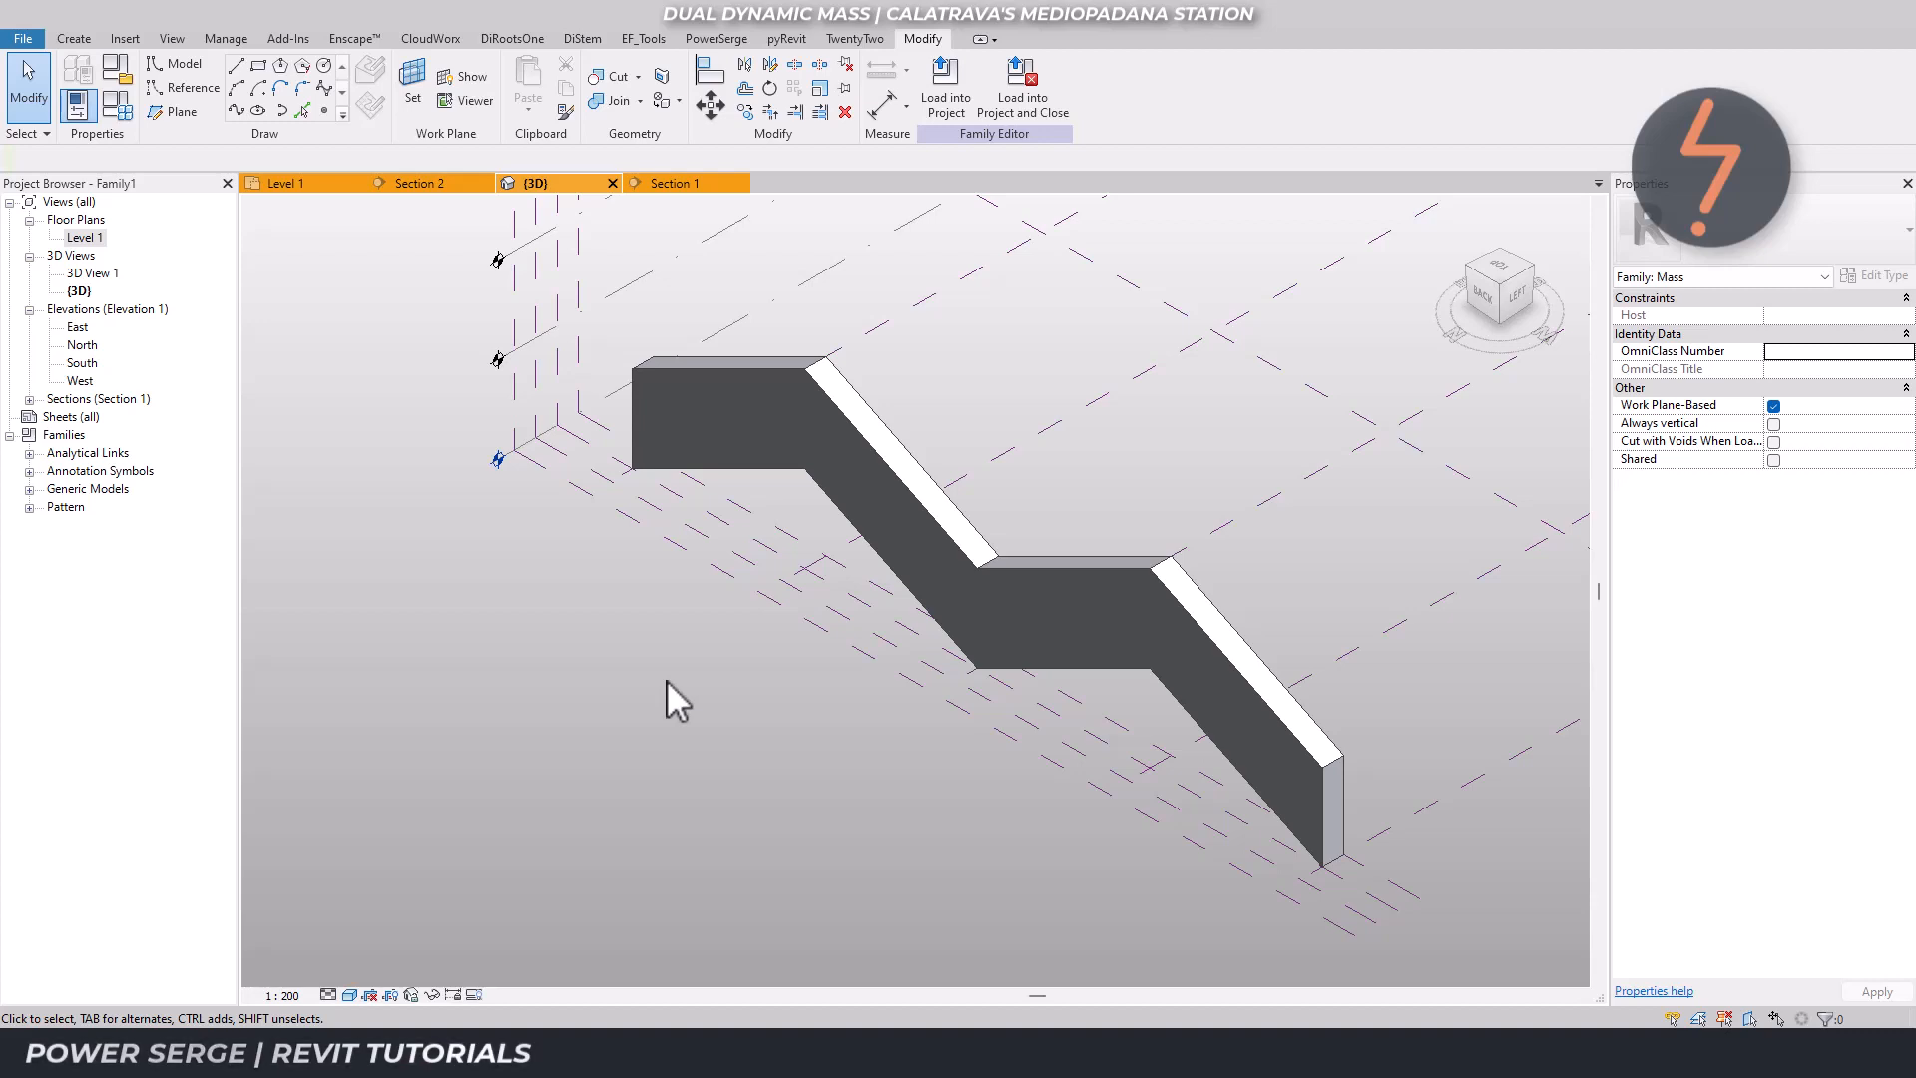
left_click(634, 471)
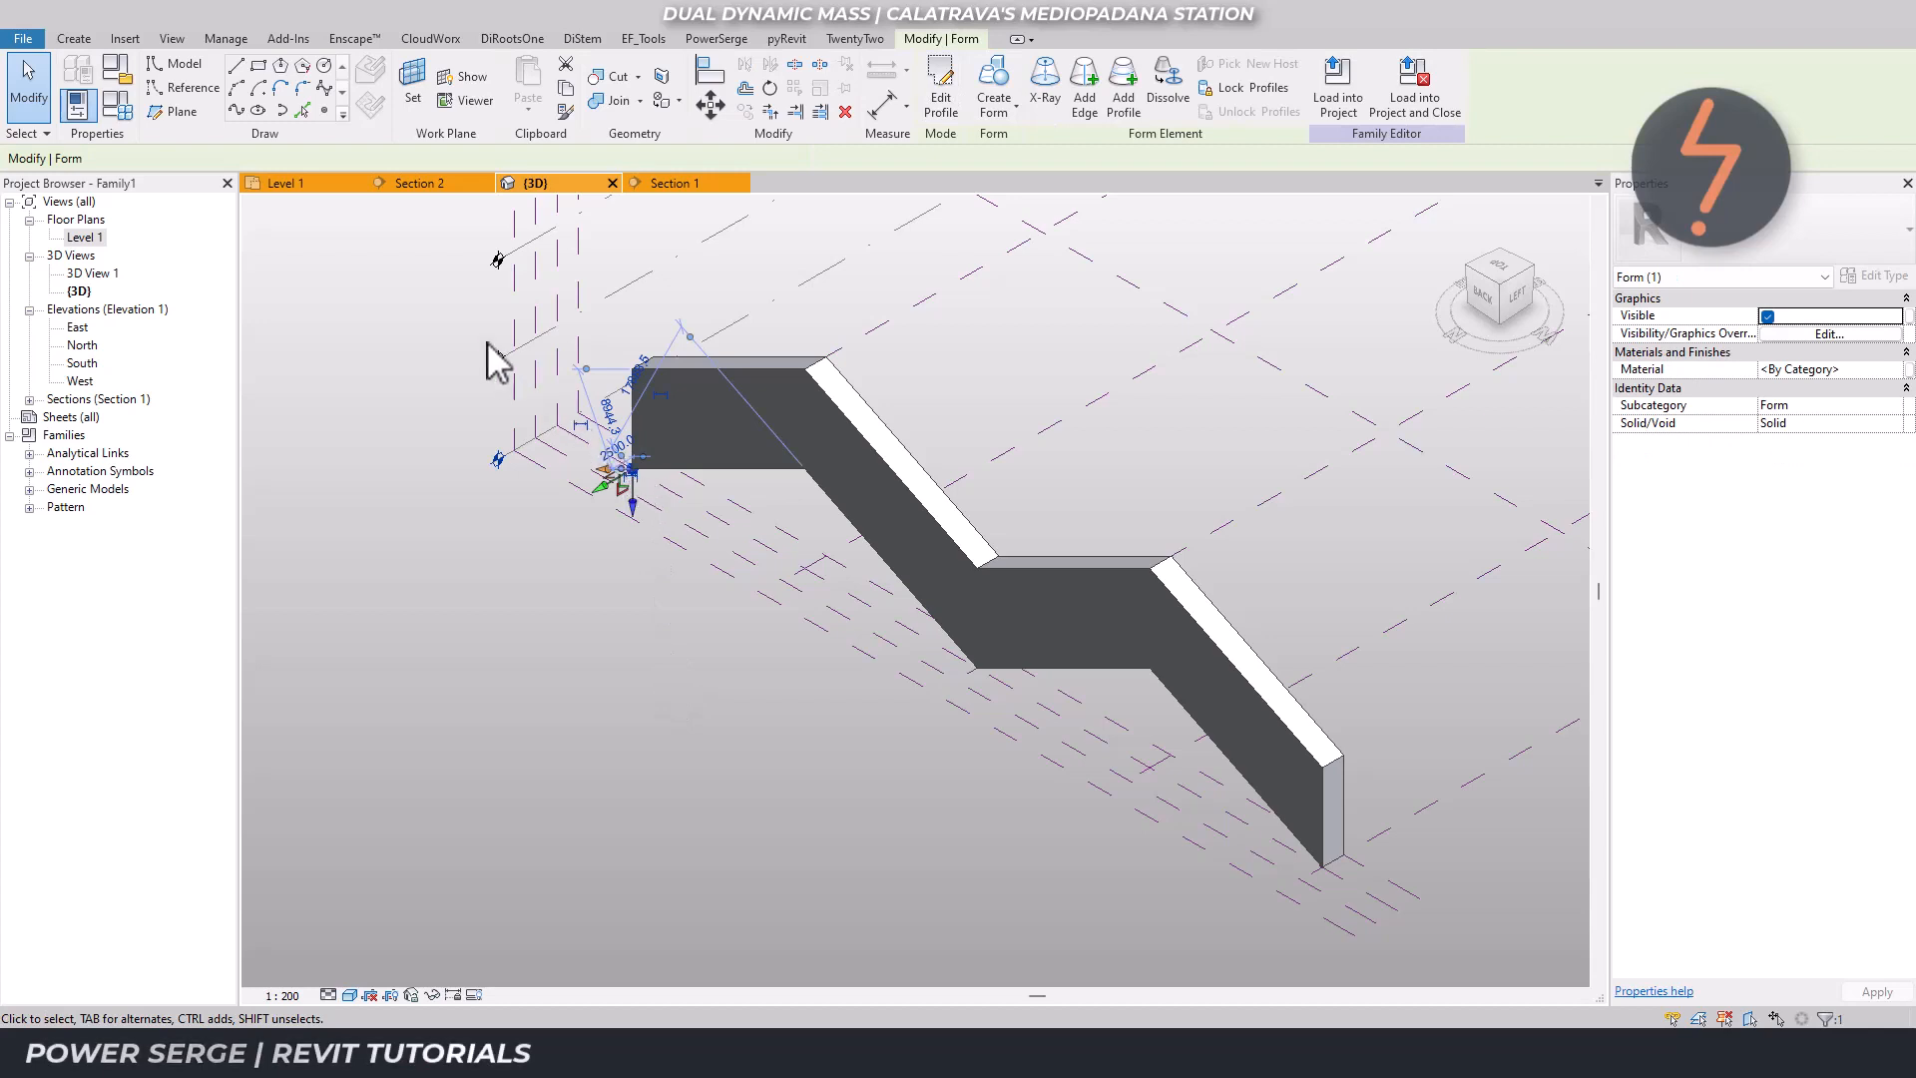
left_click(303, 185)
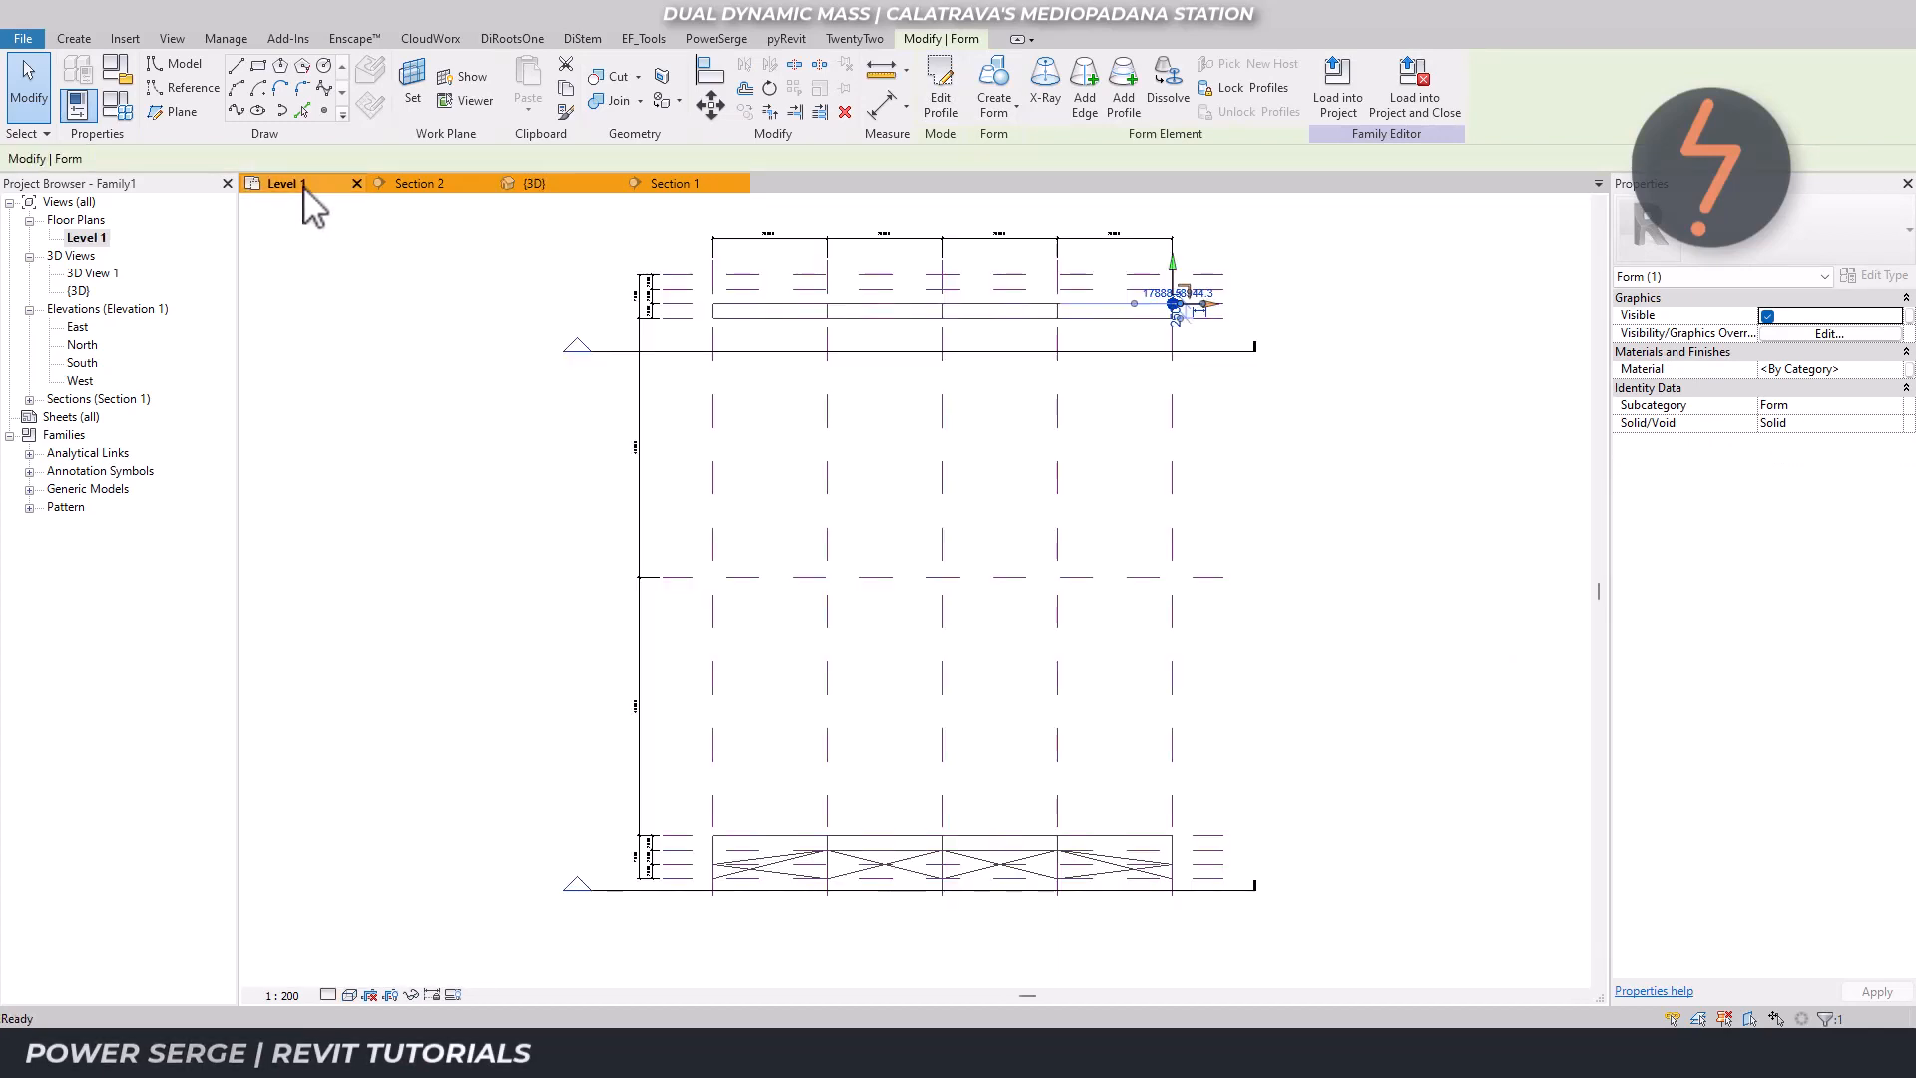
right_click(517, 261)
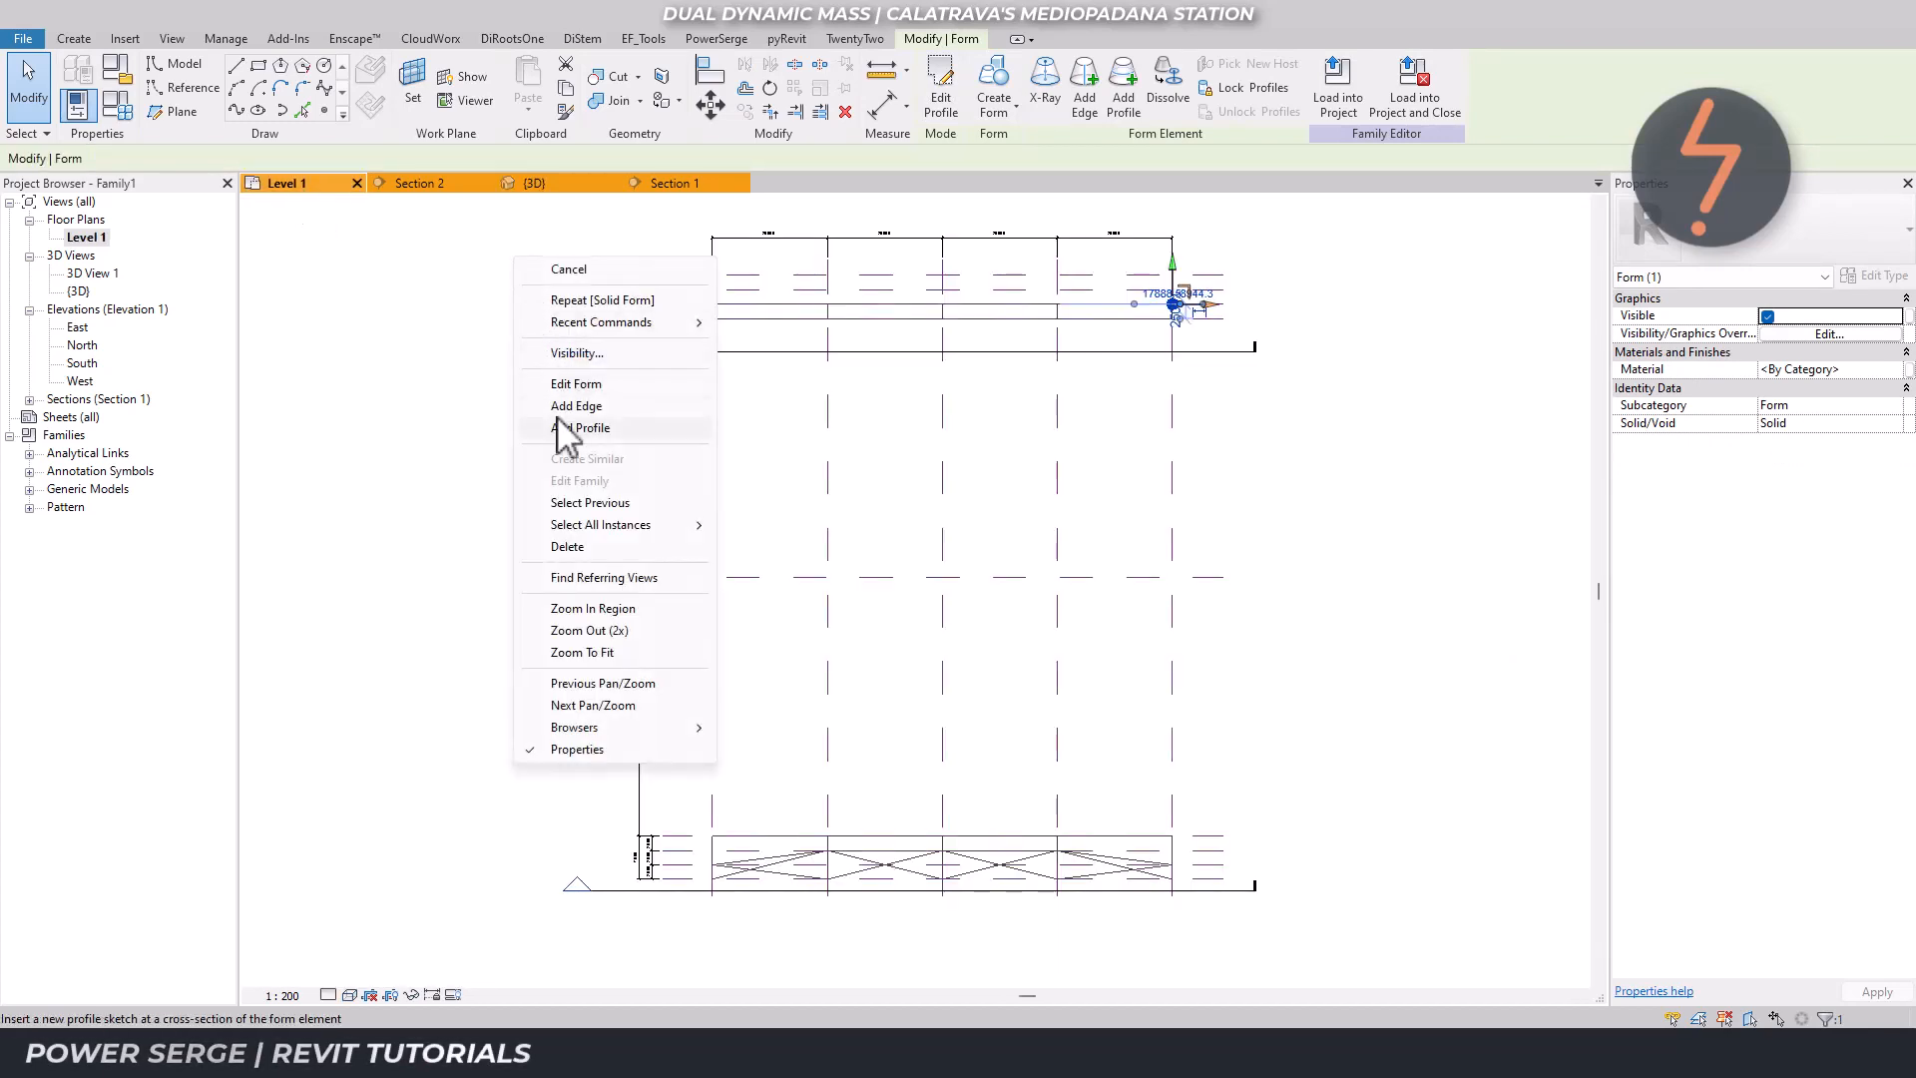
left_click(616, 609)
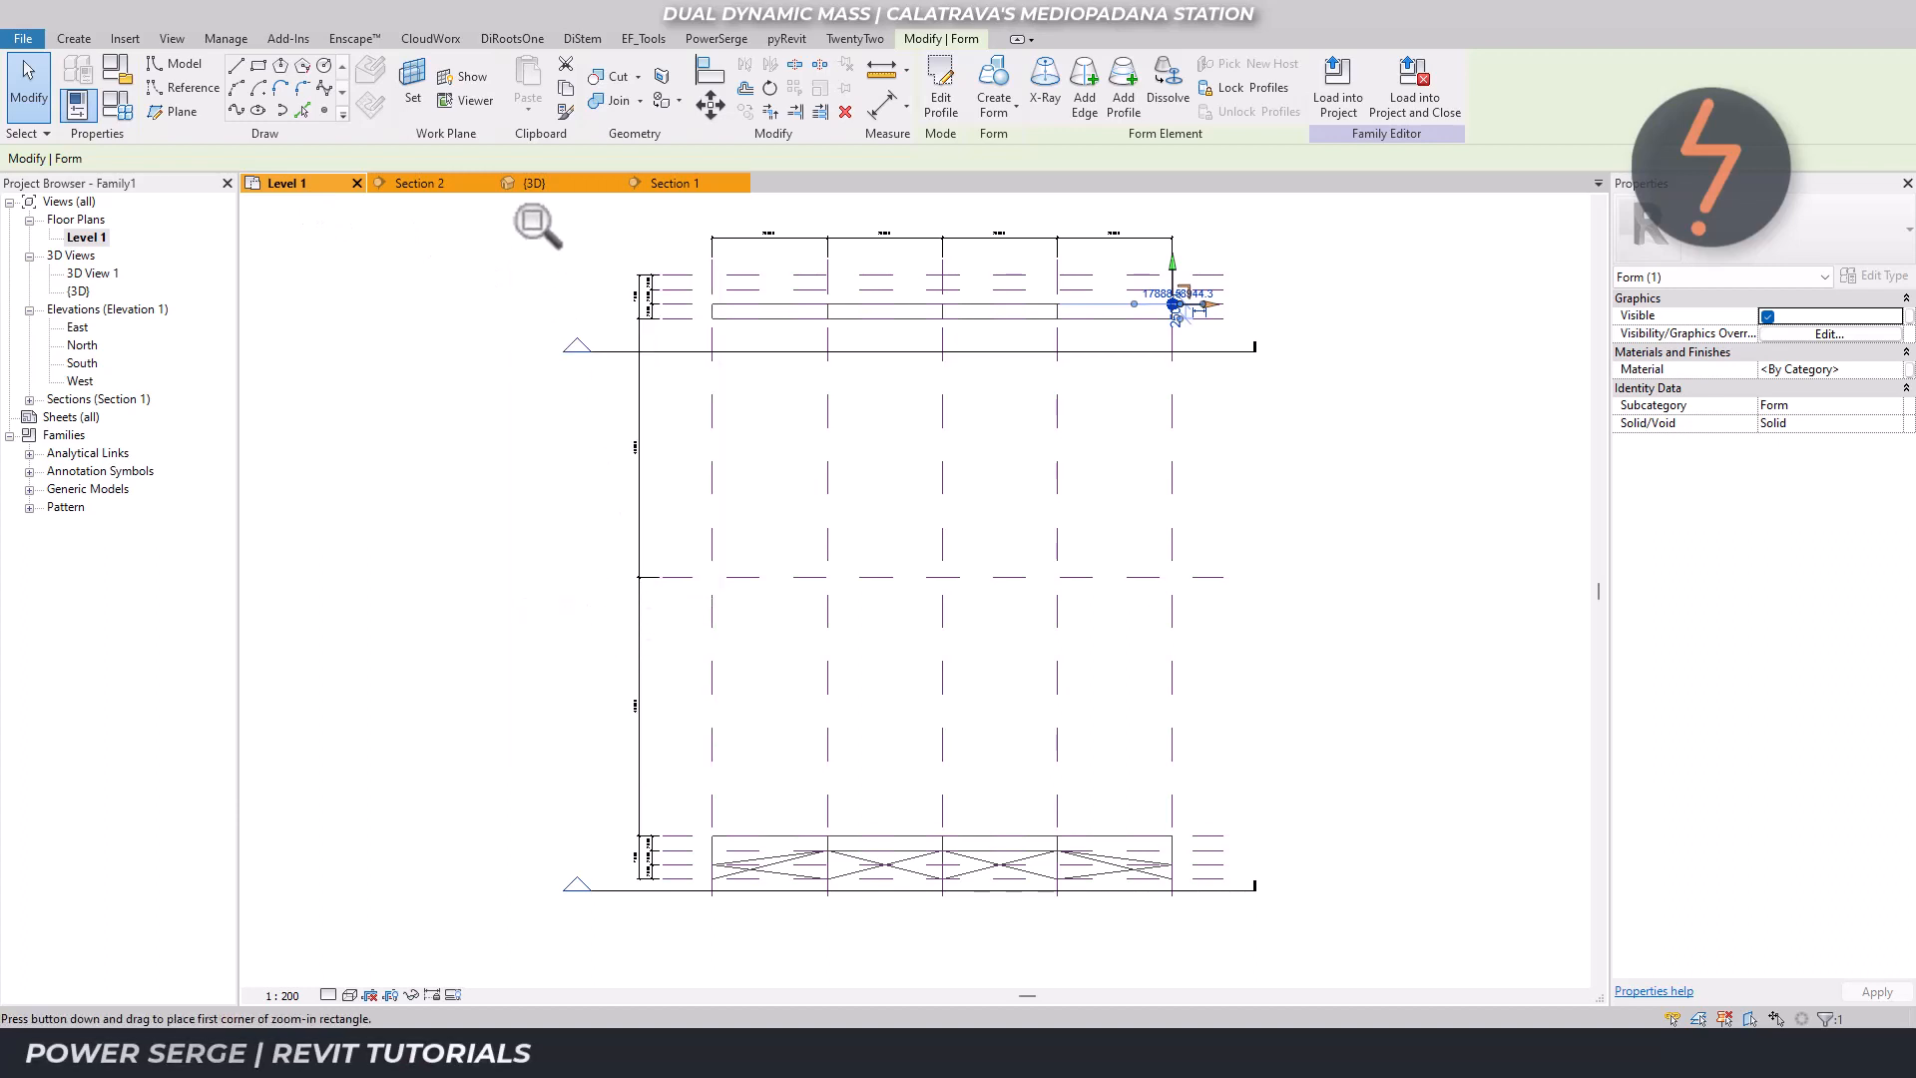
left_click_drag(511, 197, 1279, 367)
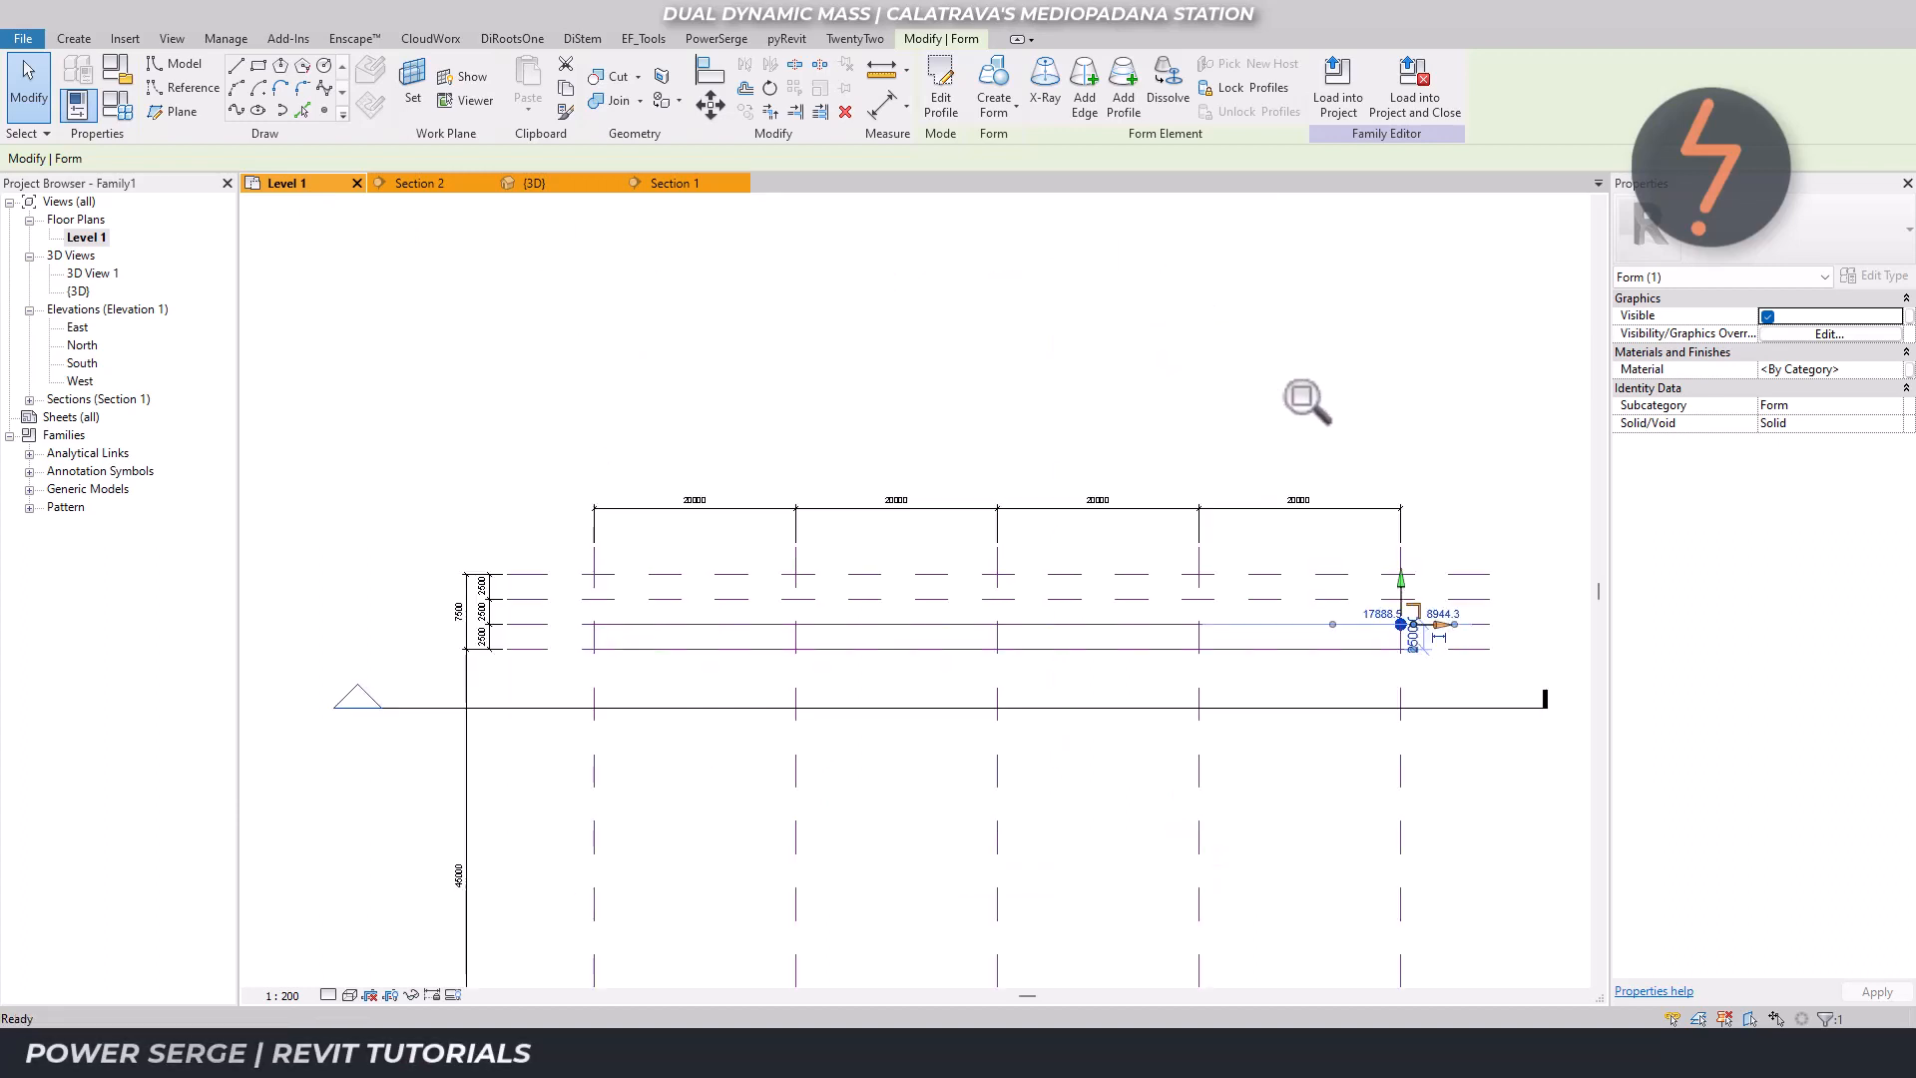
left_click_drag(1403, 593, 1403, 548)
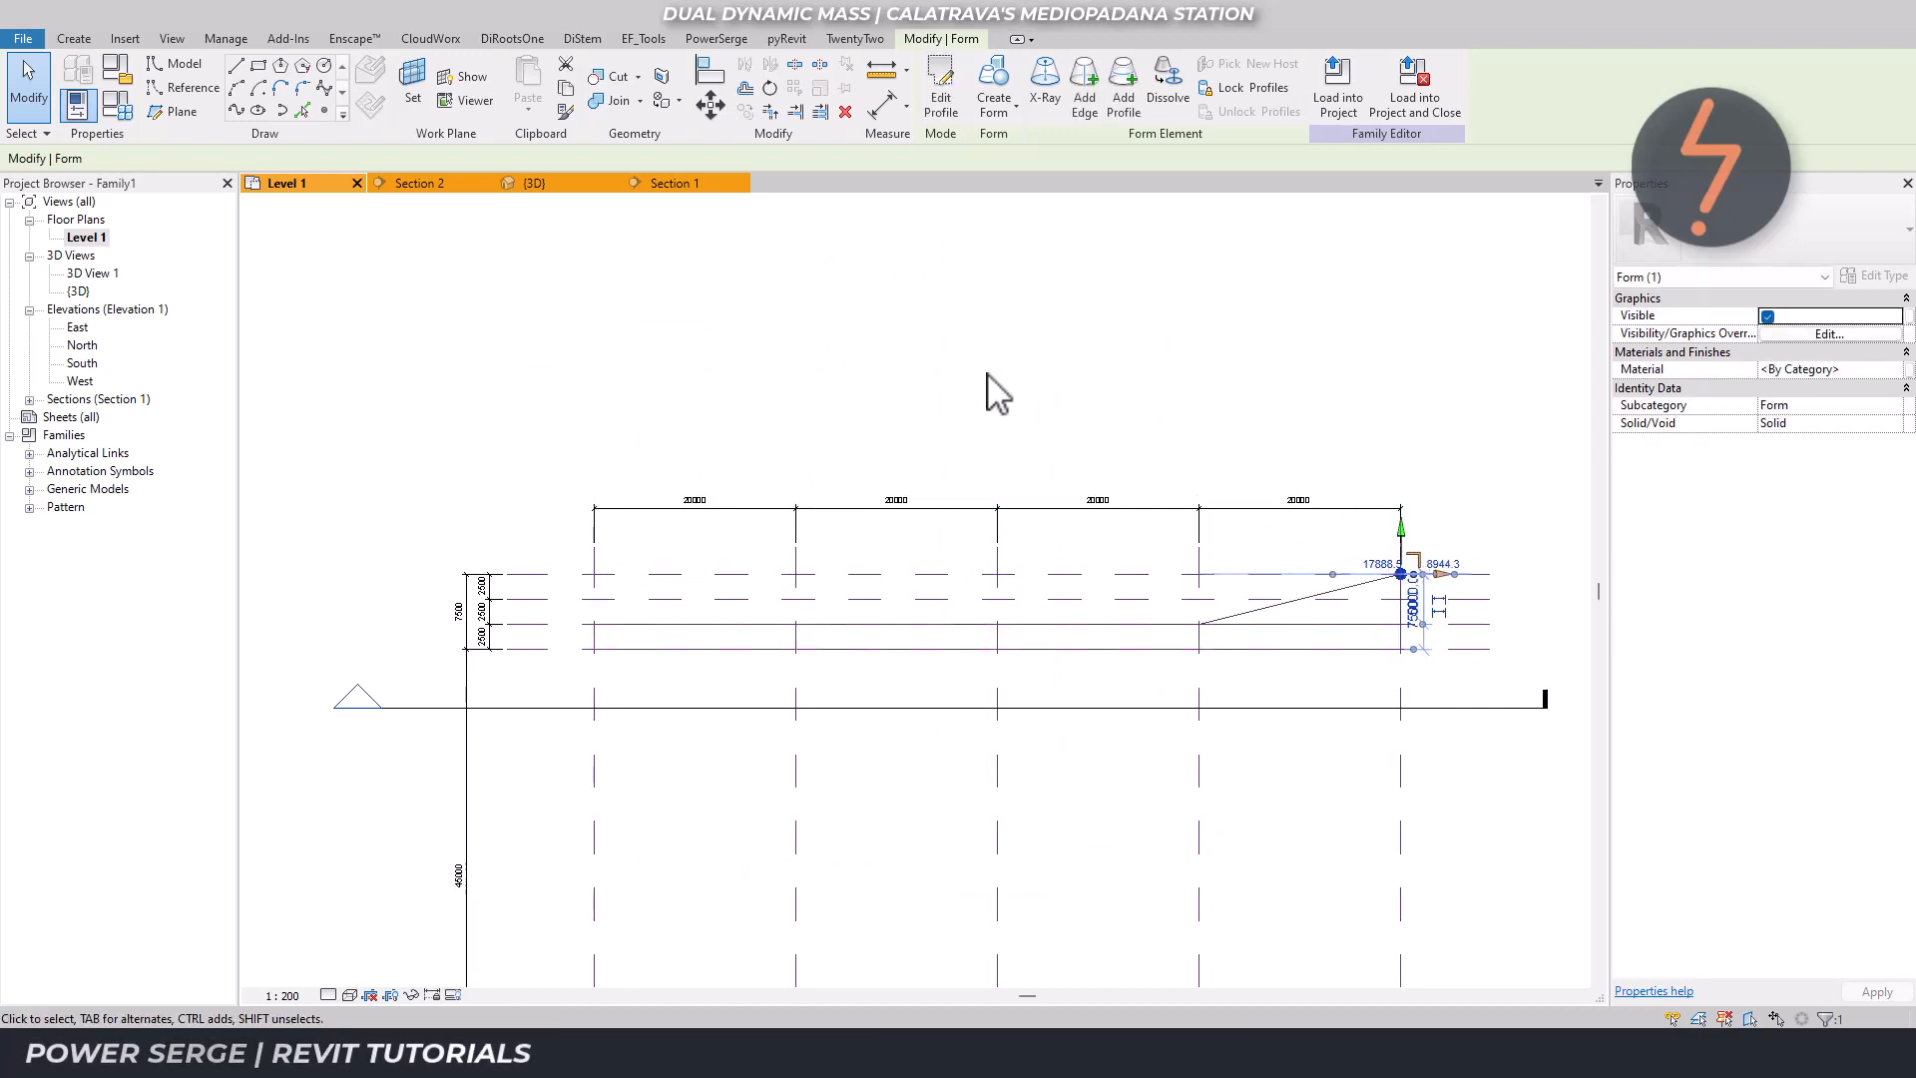
Pull the bottom outer vertex on the north form's central vertical plane to the northernmost reference plane in Level 1.
left_click(535, 183)
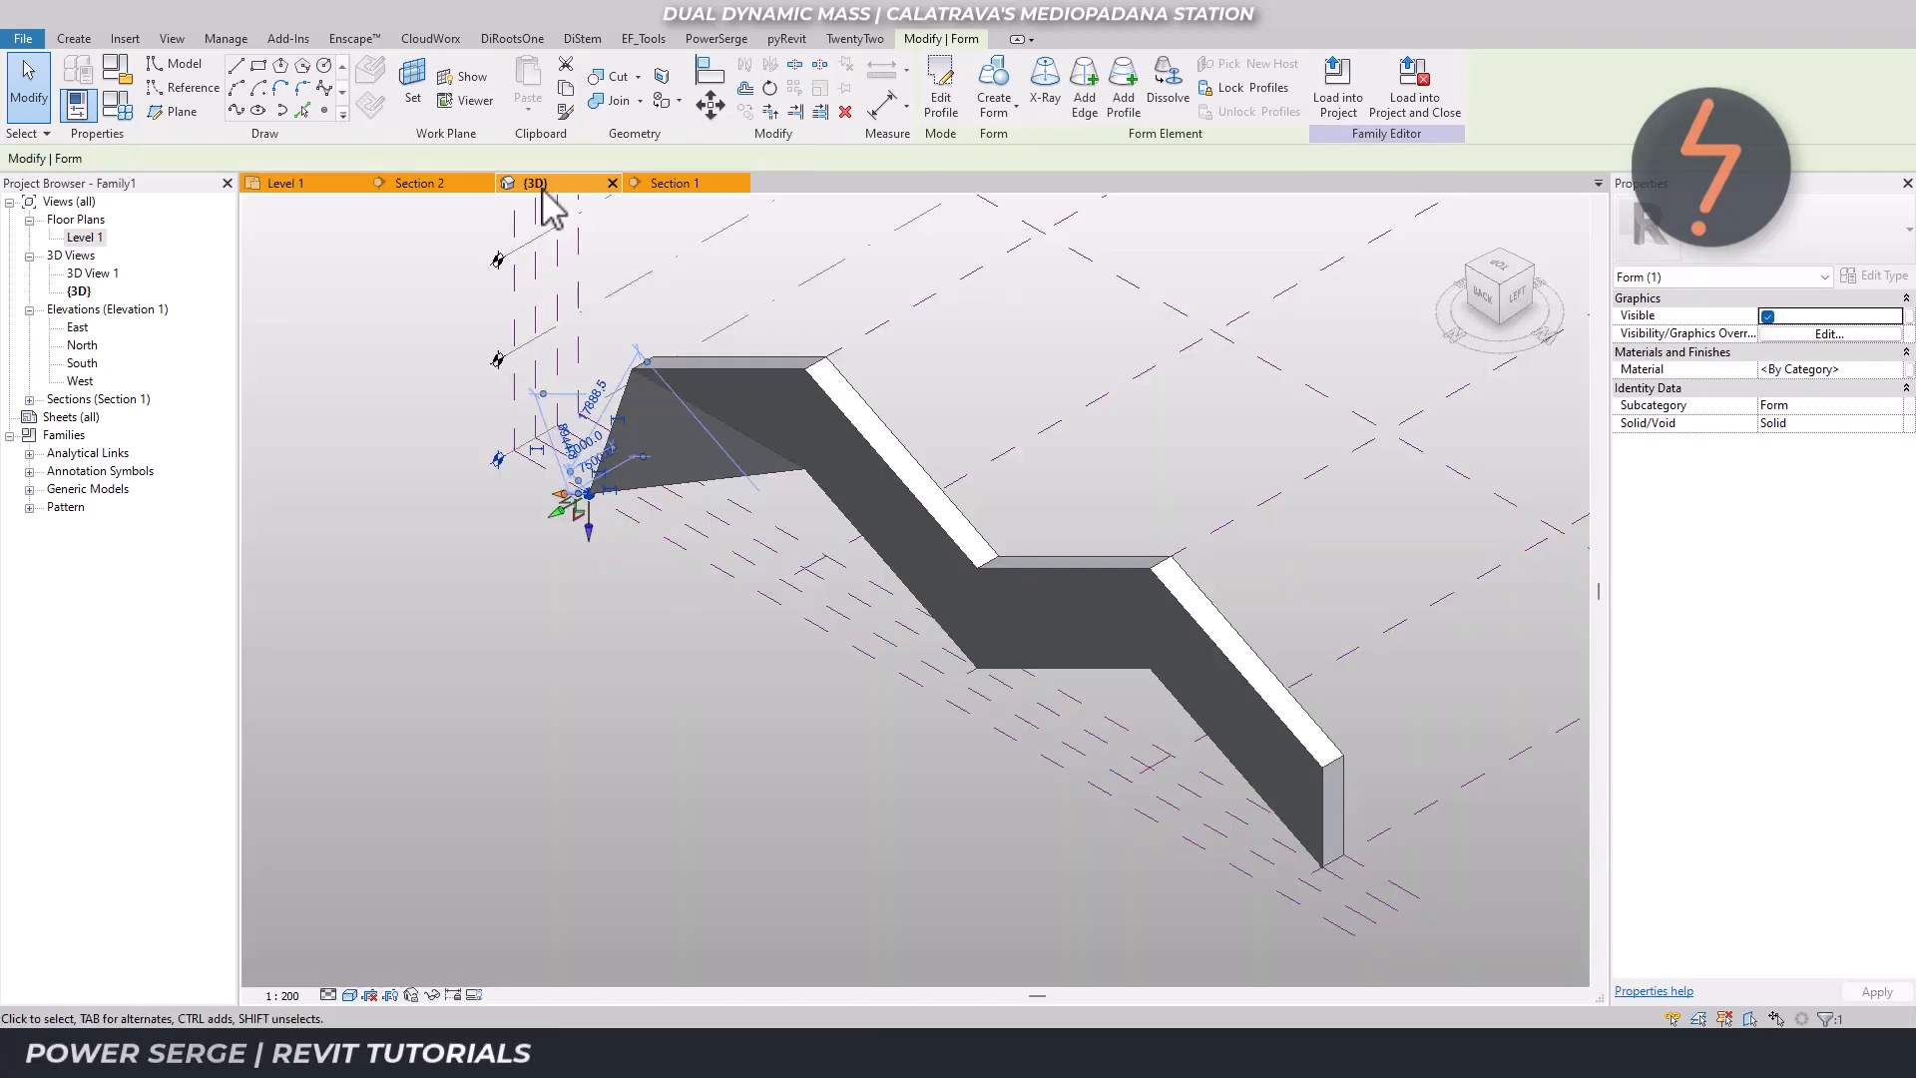
left_click(978, 669)
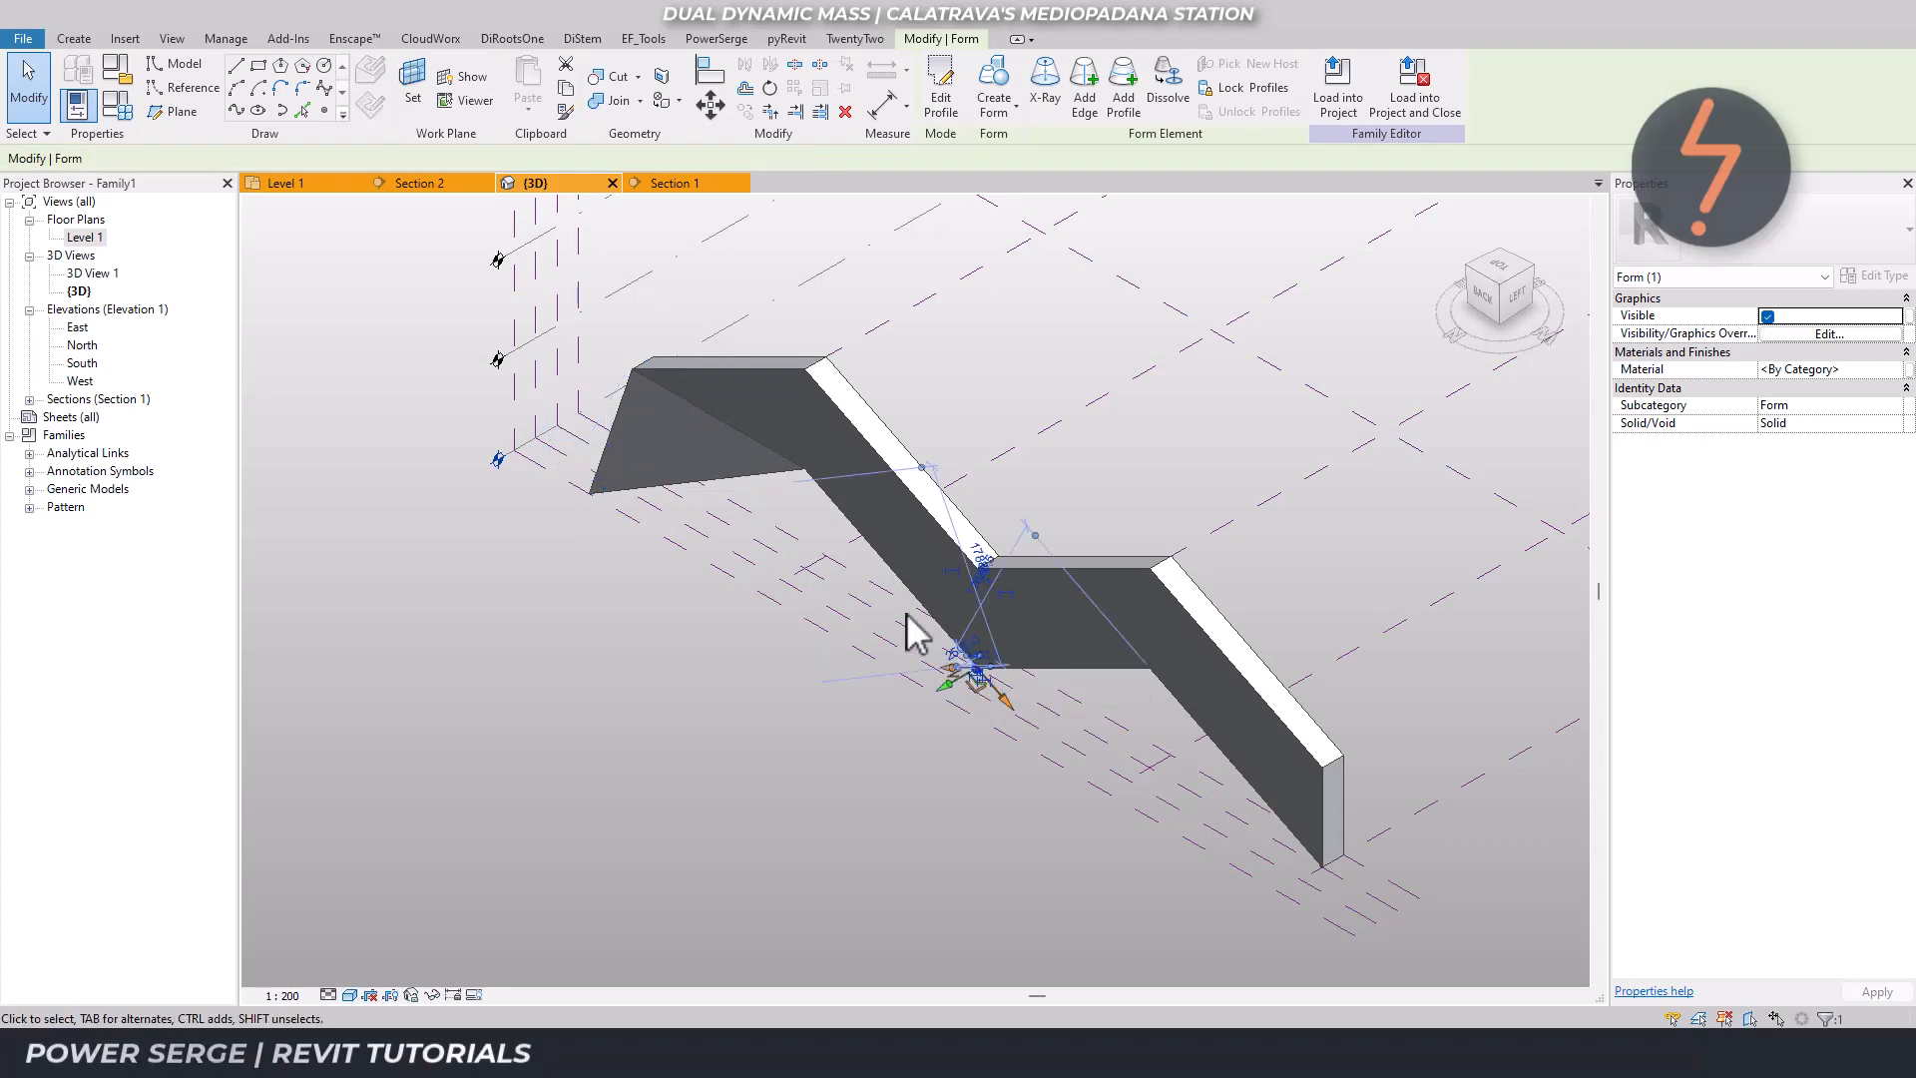
left_click(284, 183)
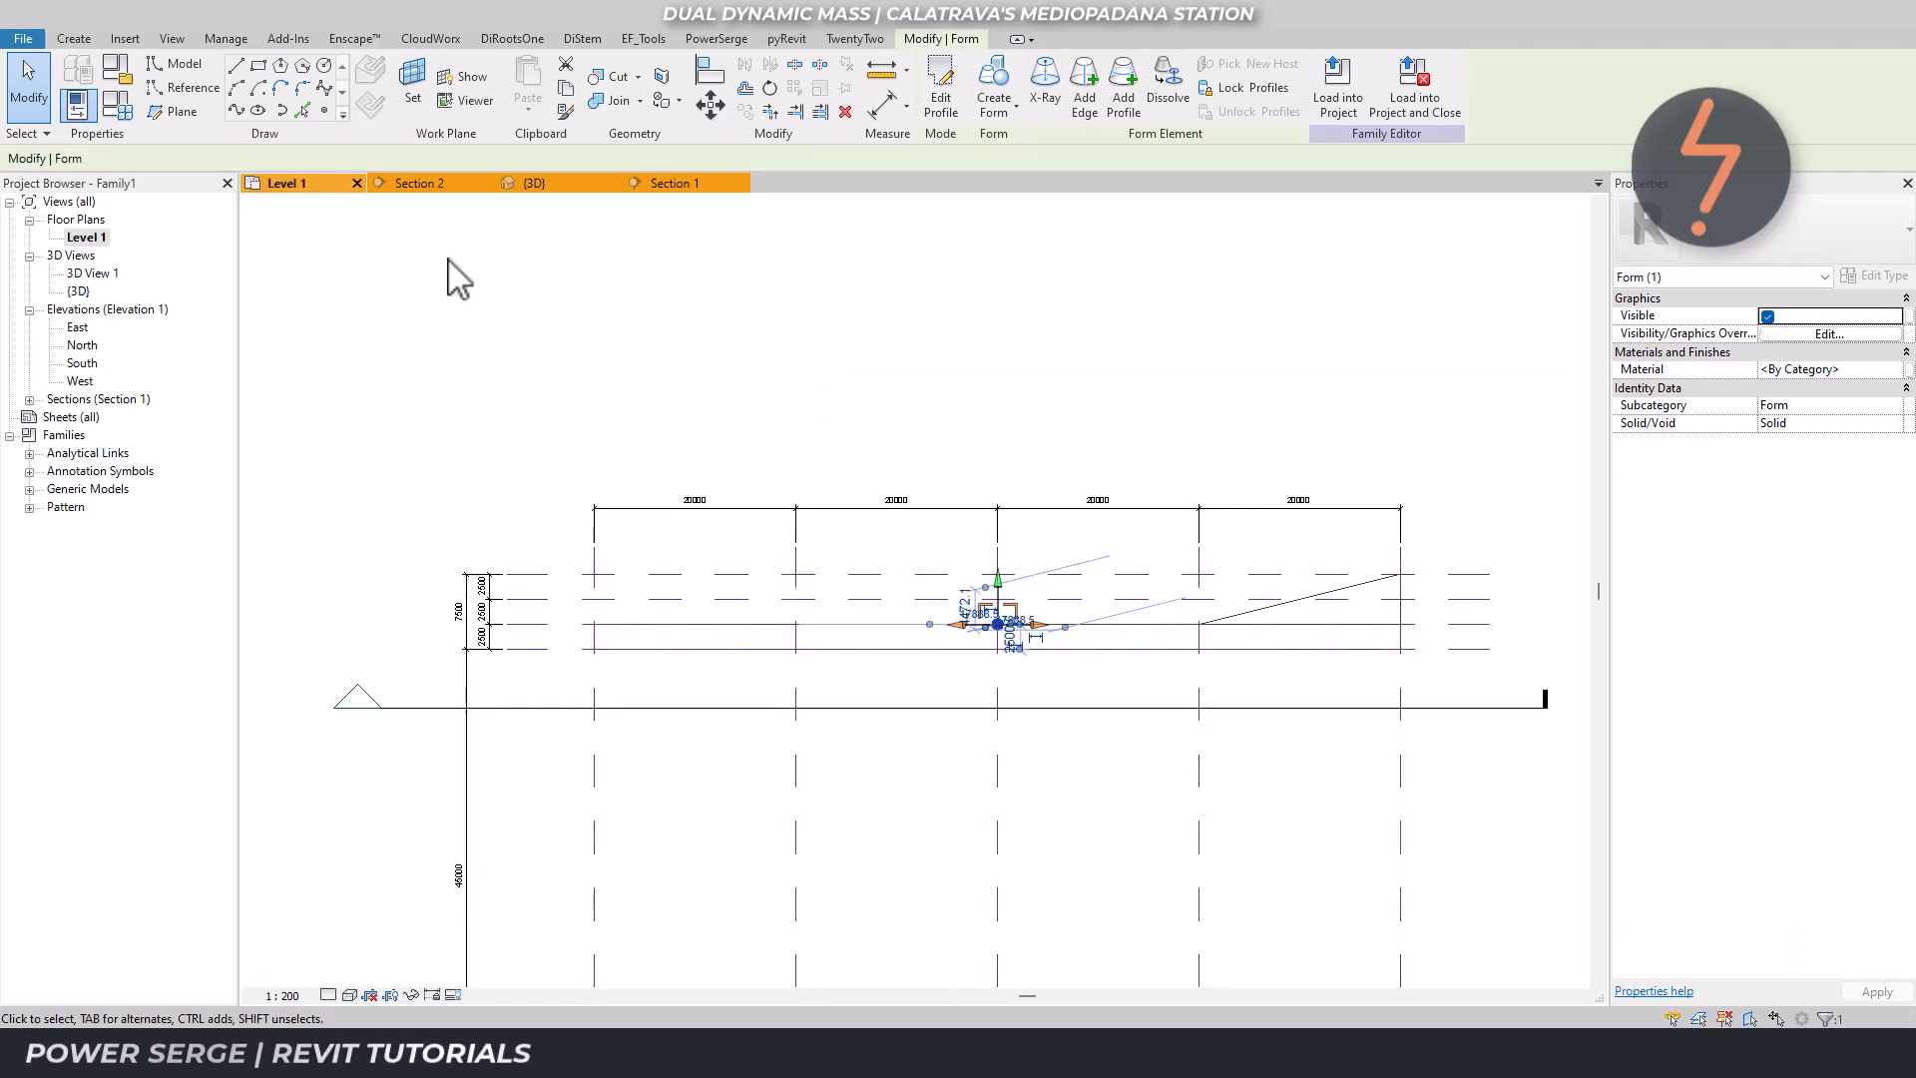
left_click_drag(998, 579, 995, 539)
Pull the bottom outer vertex at the north form's west end to the northernmost reference plane in Level 1, and deselect.
left_click(584, 186)
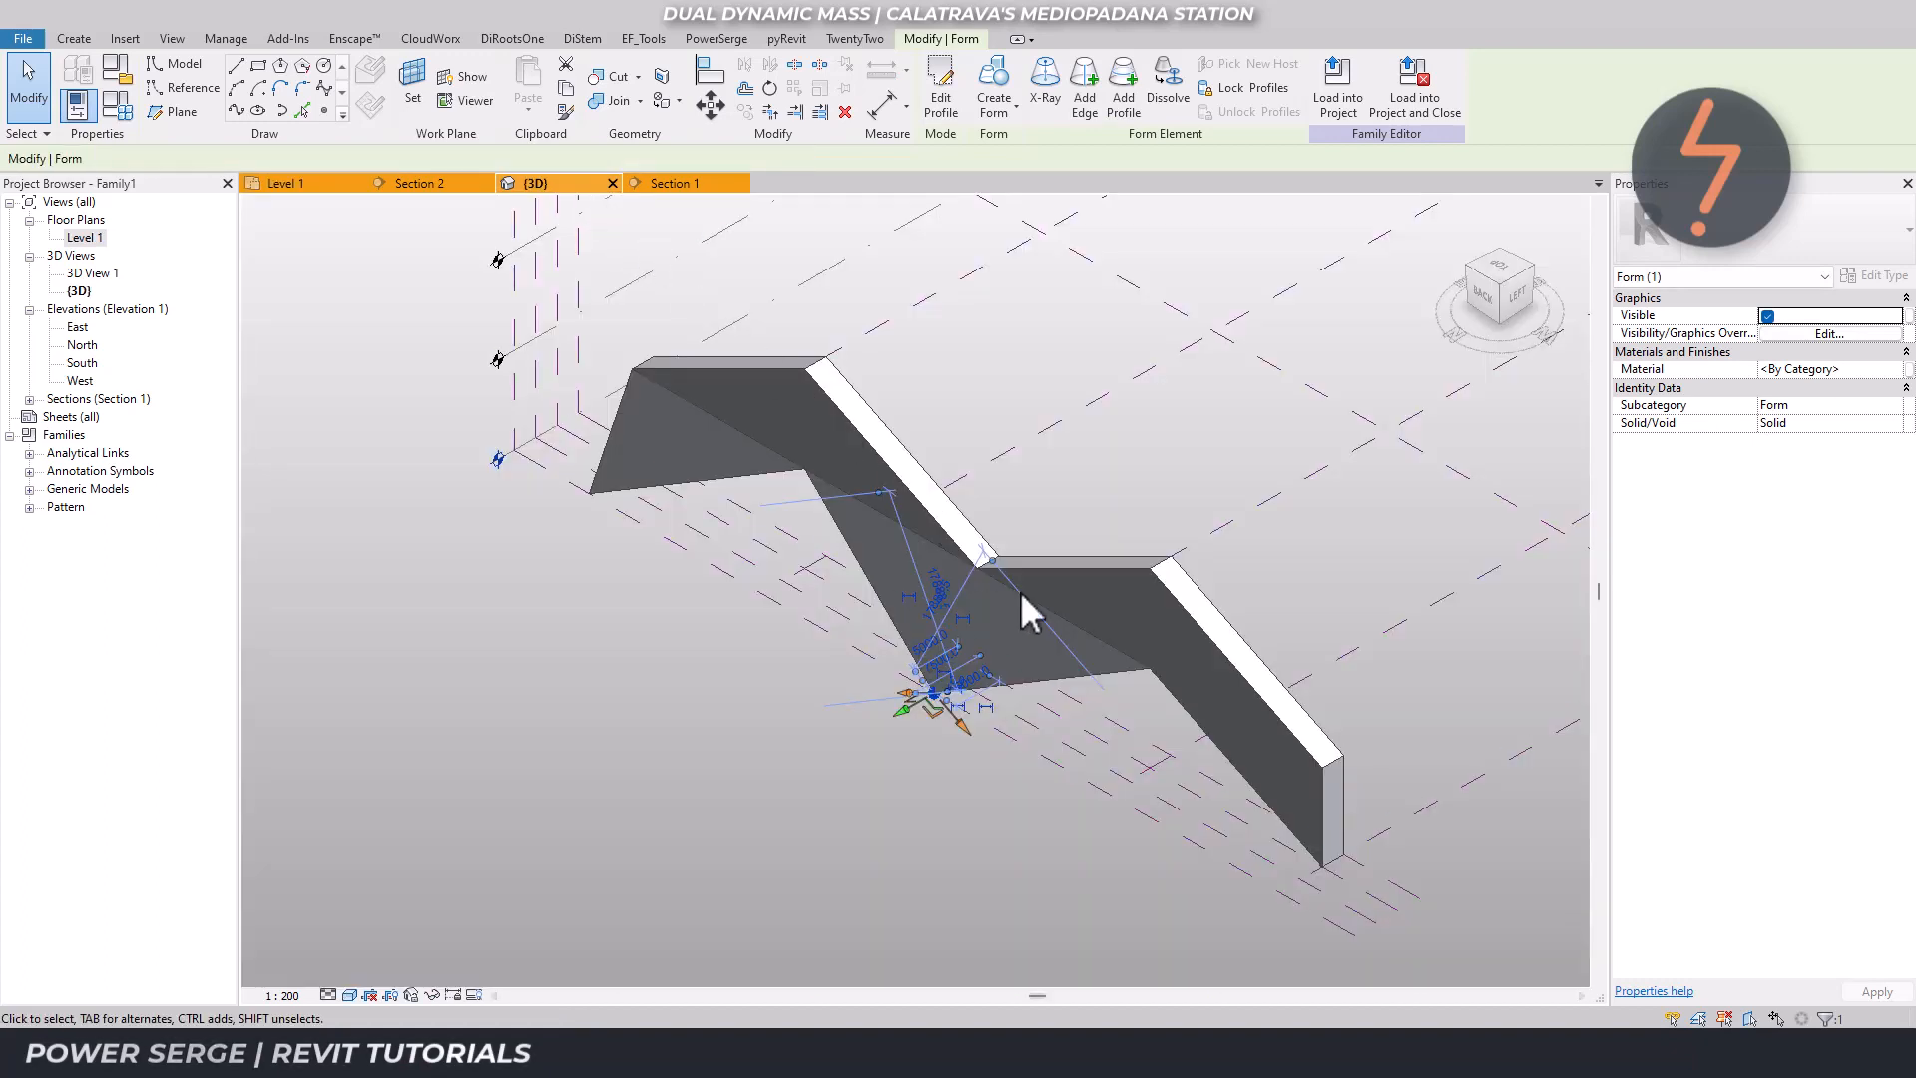
left_click(1320, 873)
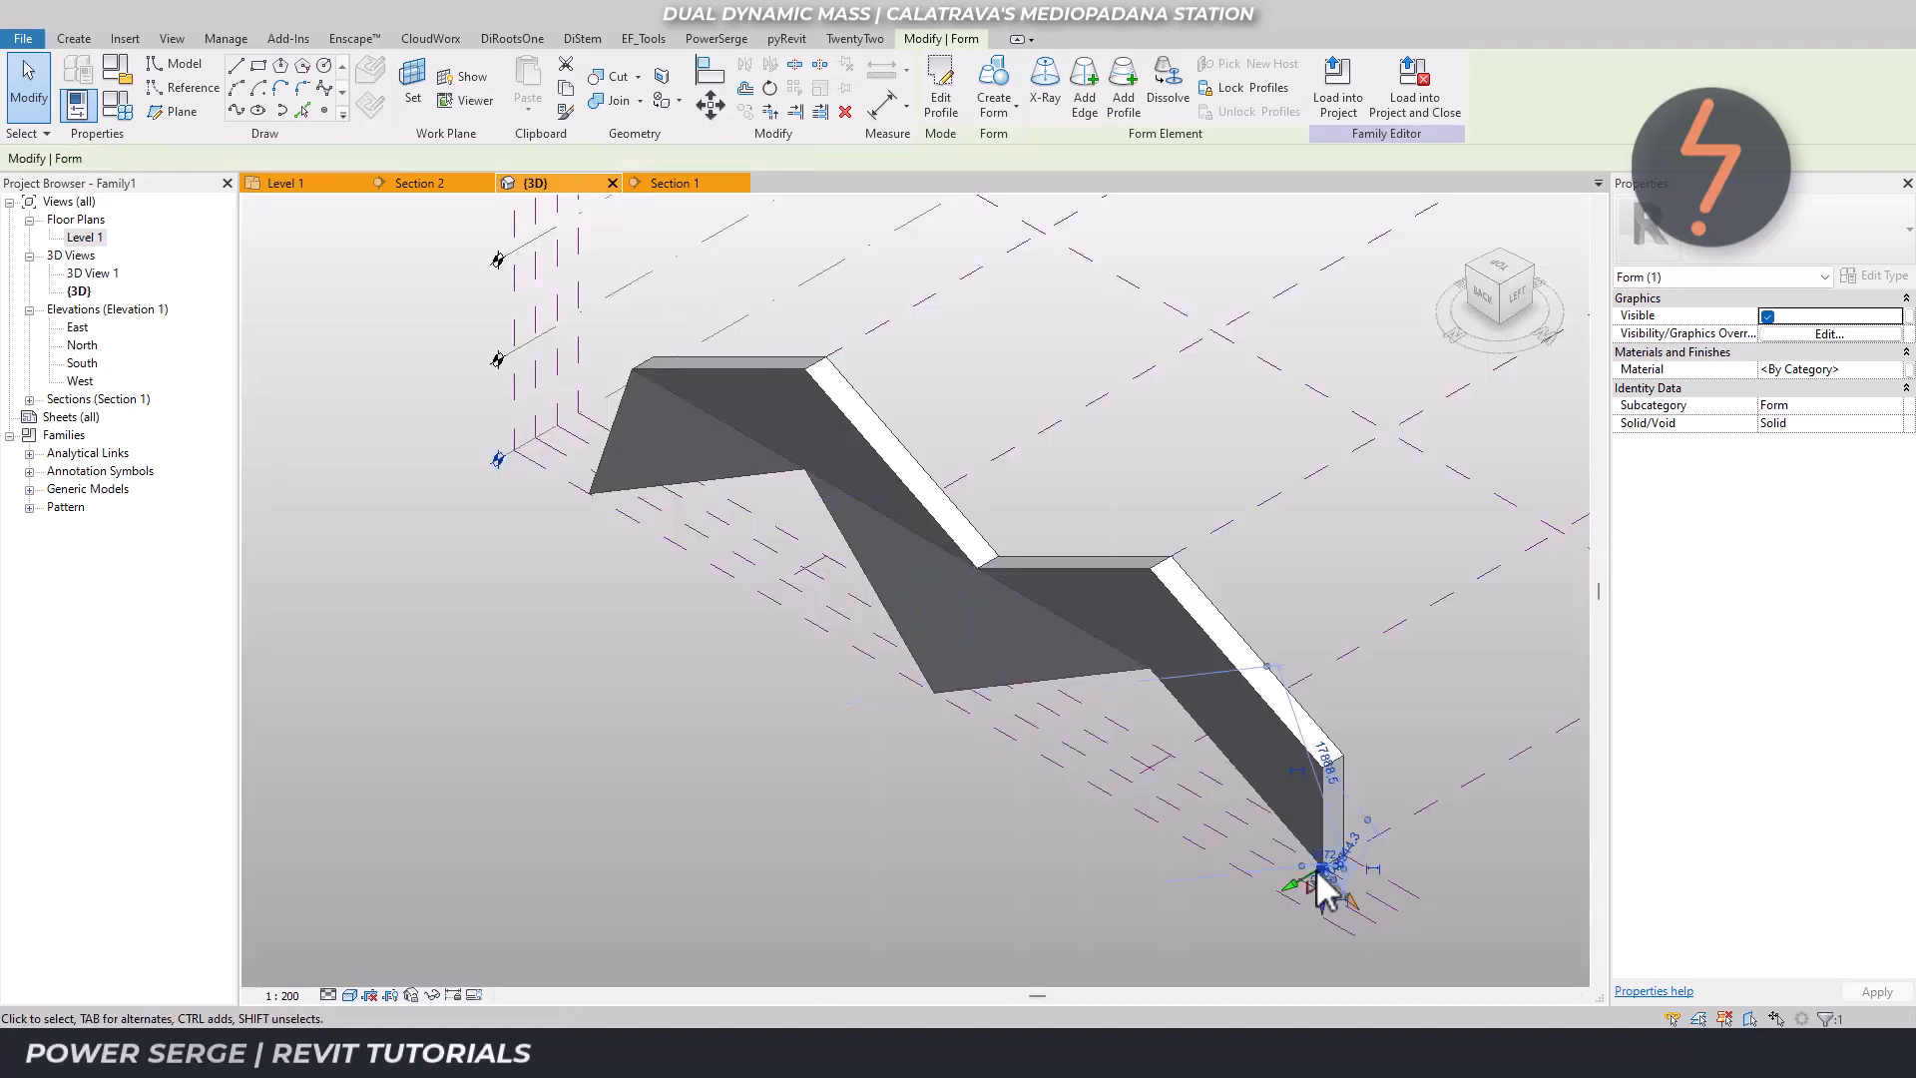
left_click(333, 186)
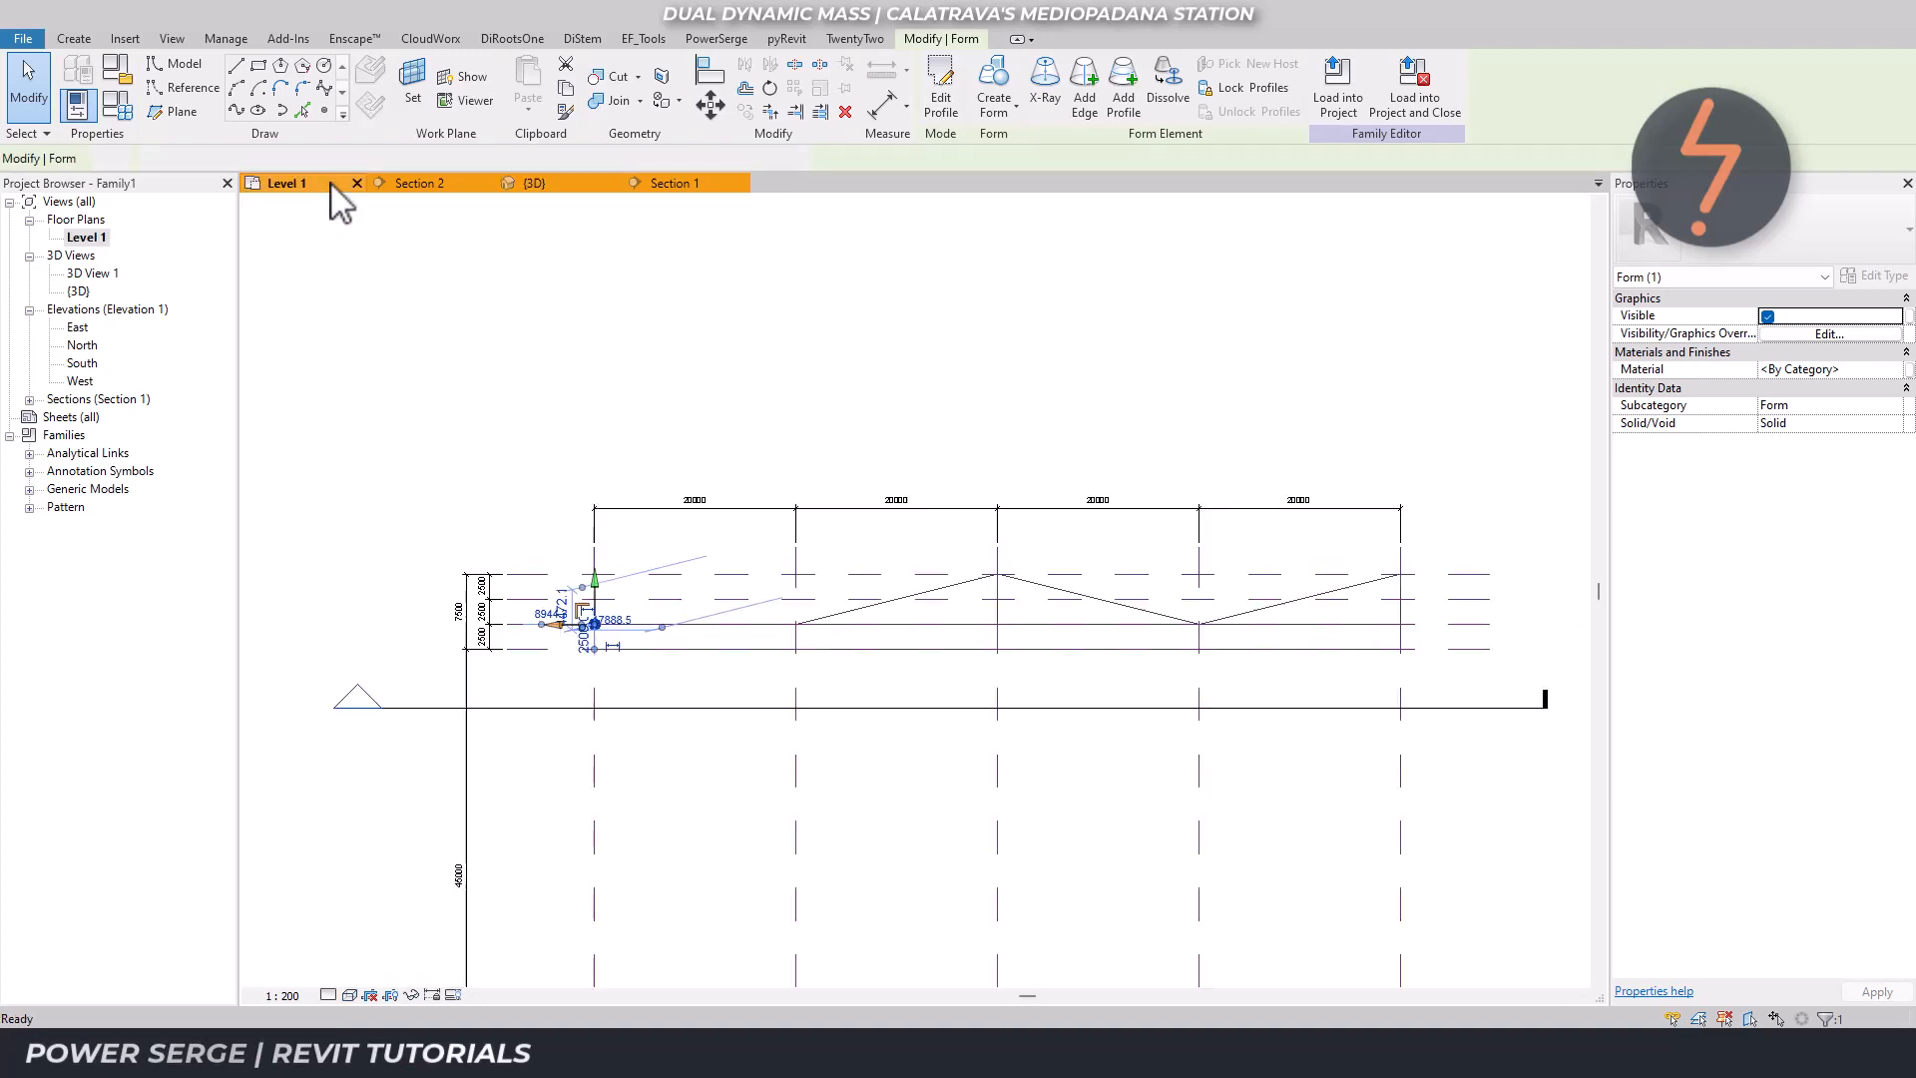
left_click_drag(594, 604, 596, 551)
left_click(534, 496)
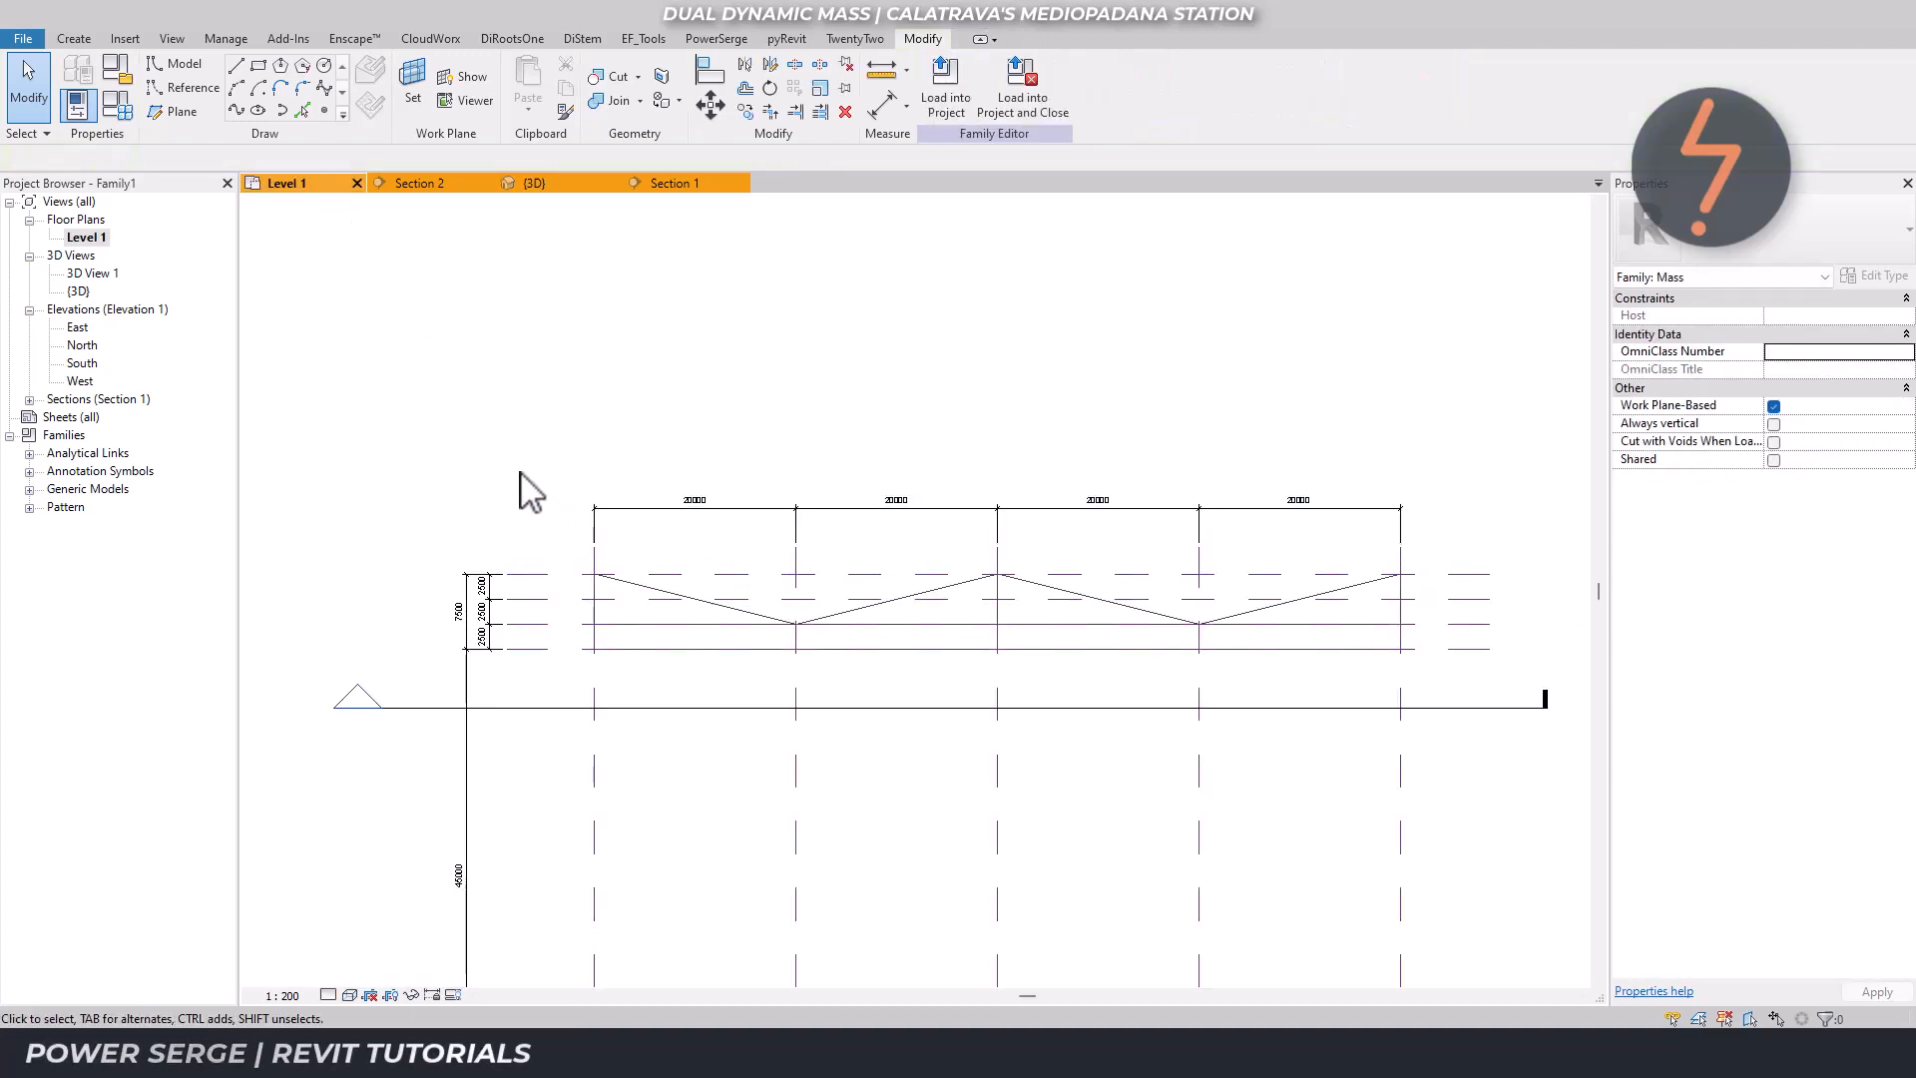
Pull the top outer vertex on the first peak west of the north form's east end to the northernmost reference plane, and deselect.
left_click(544, 192)
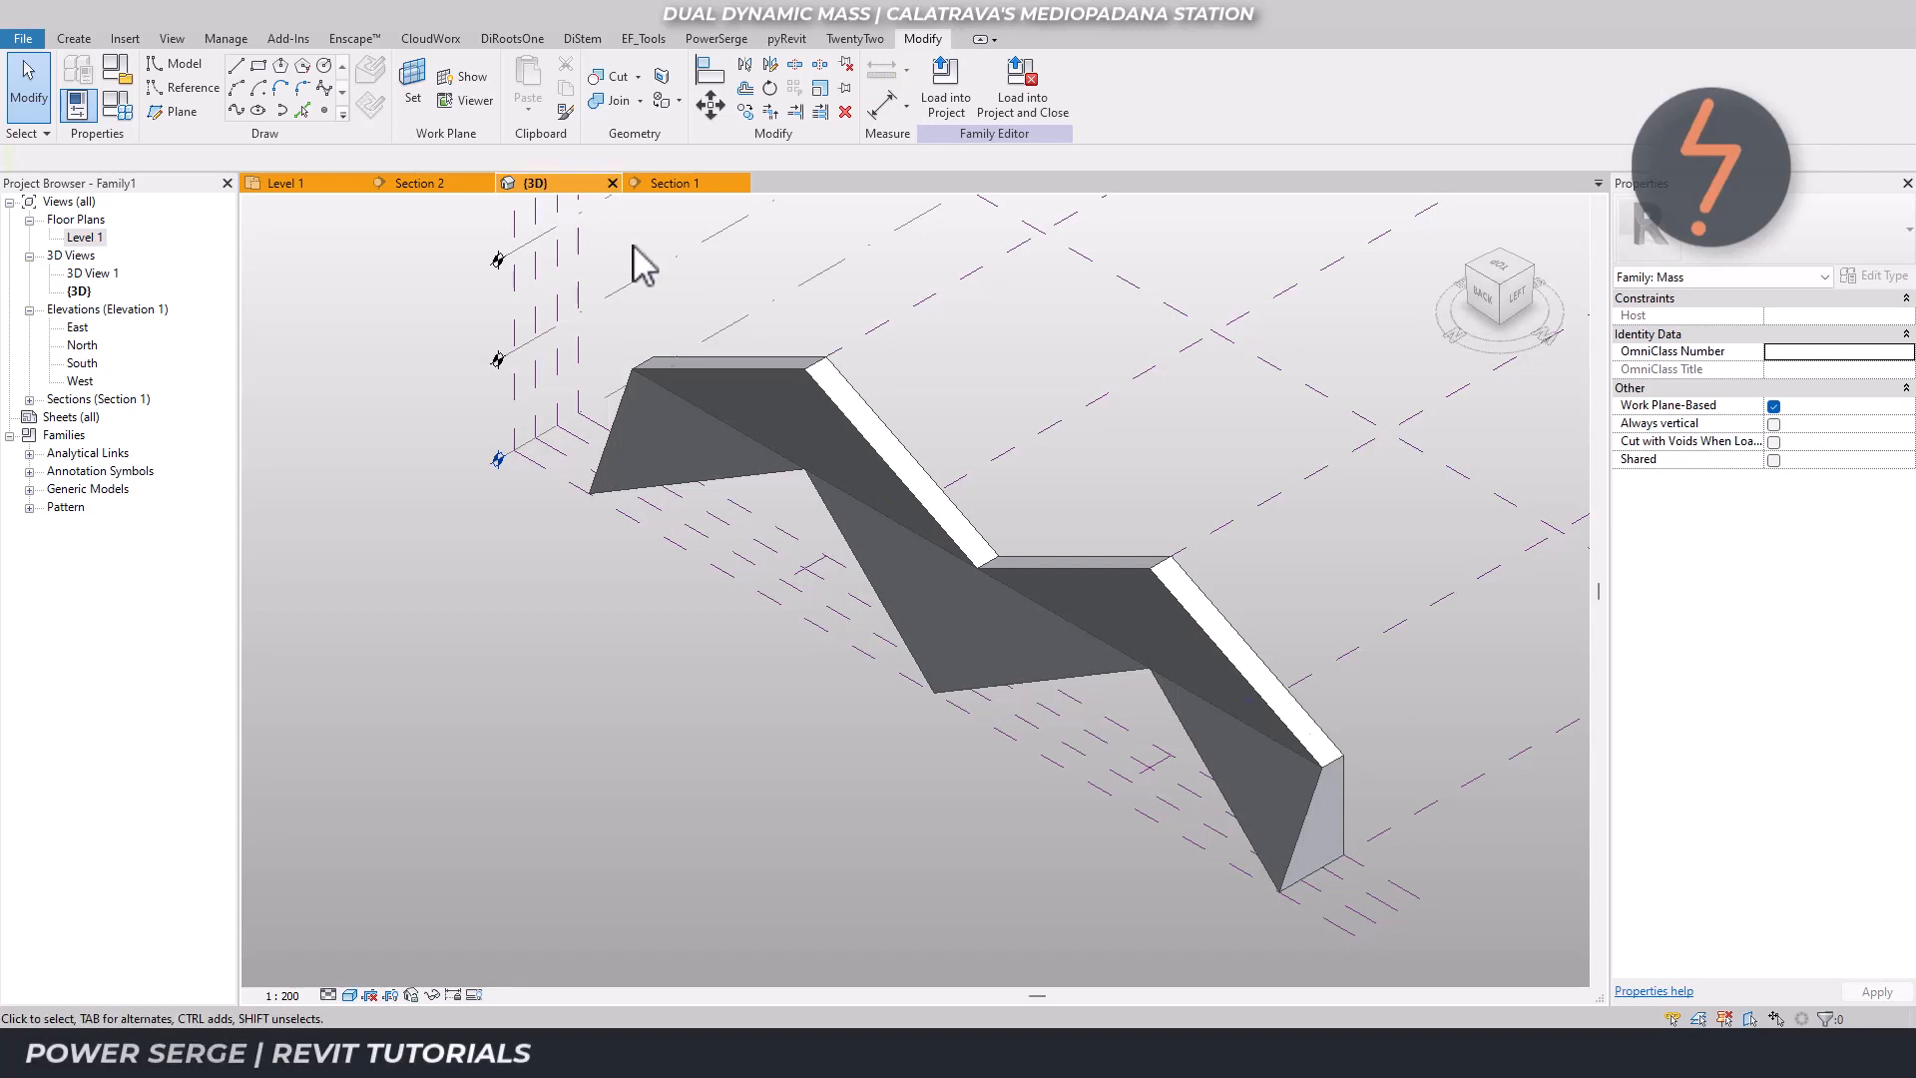
left_click(806, 367)
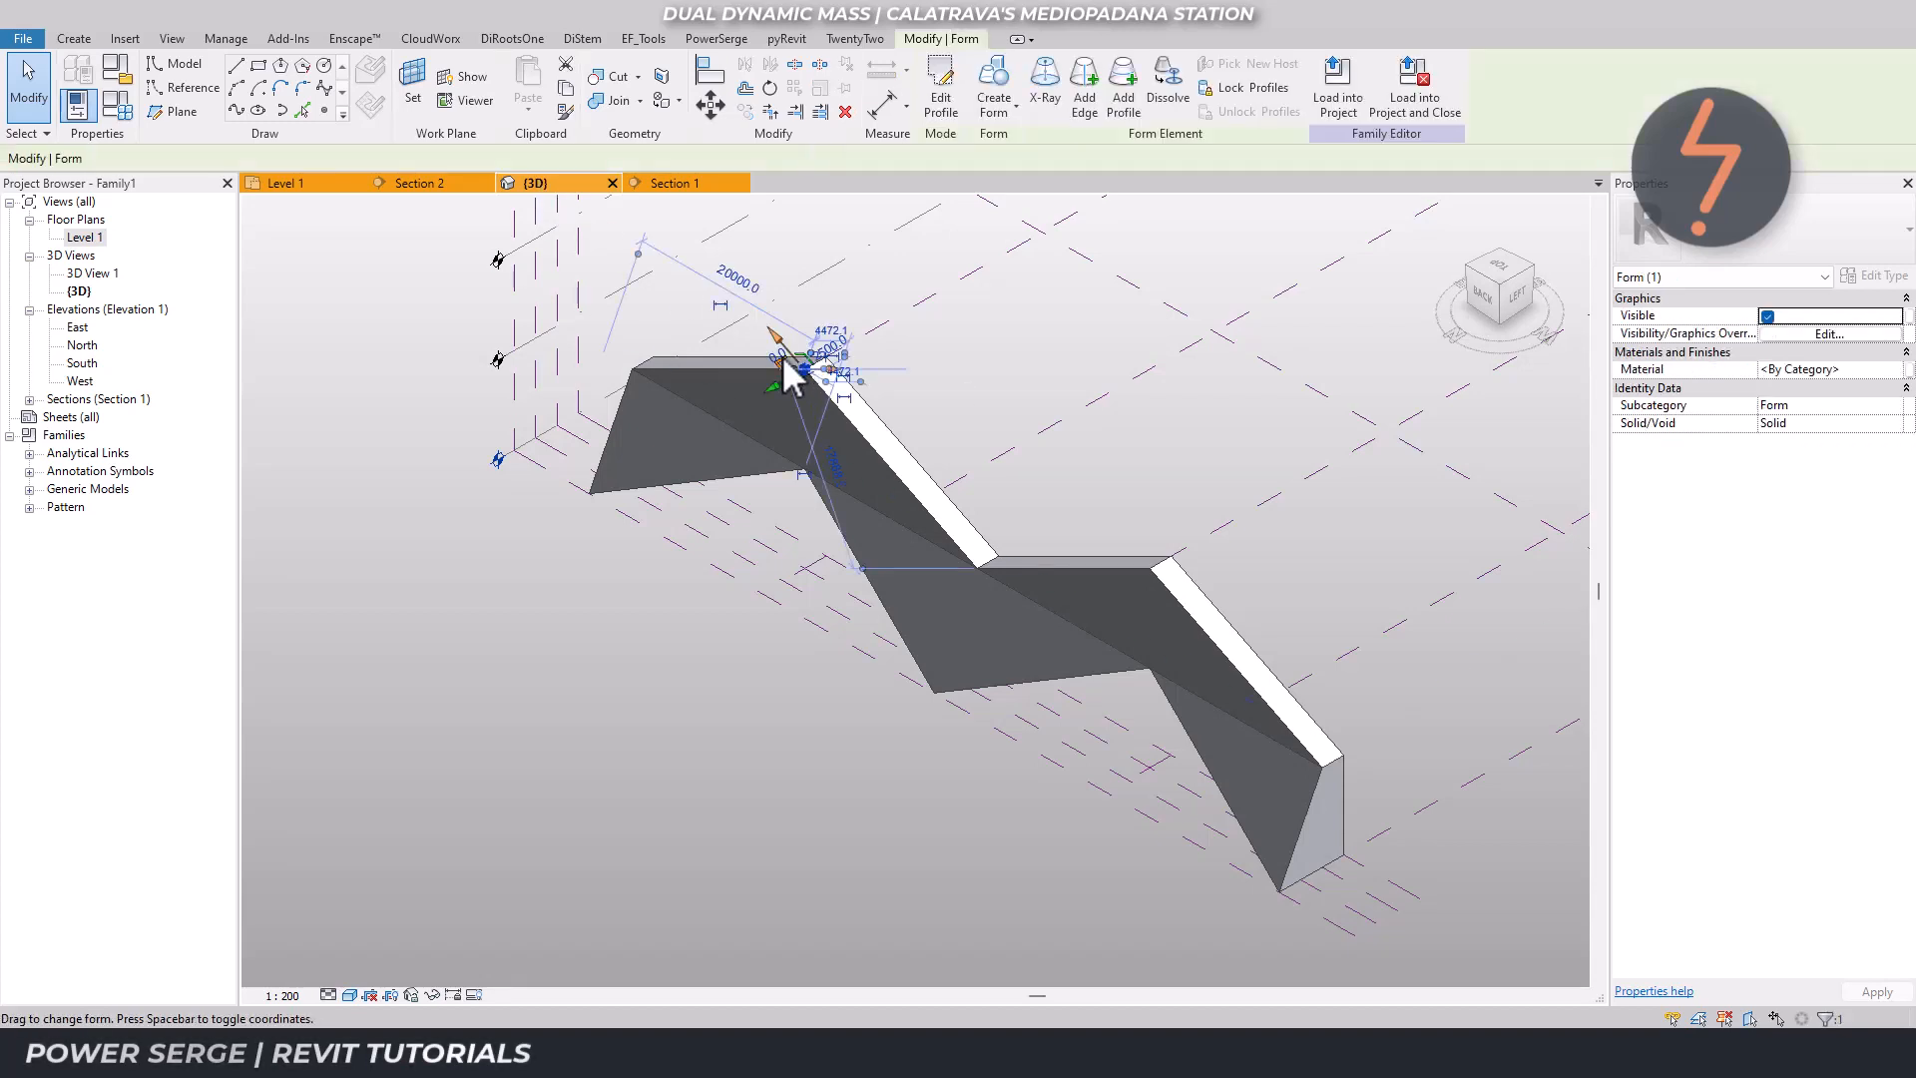
left_click(313, 192)
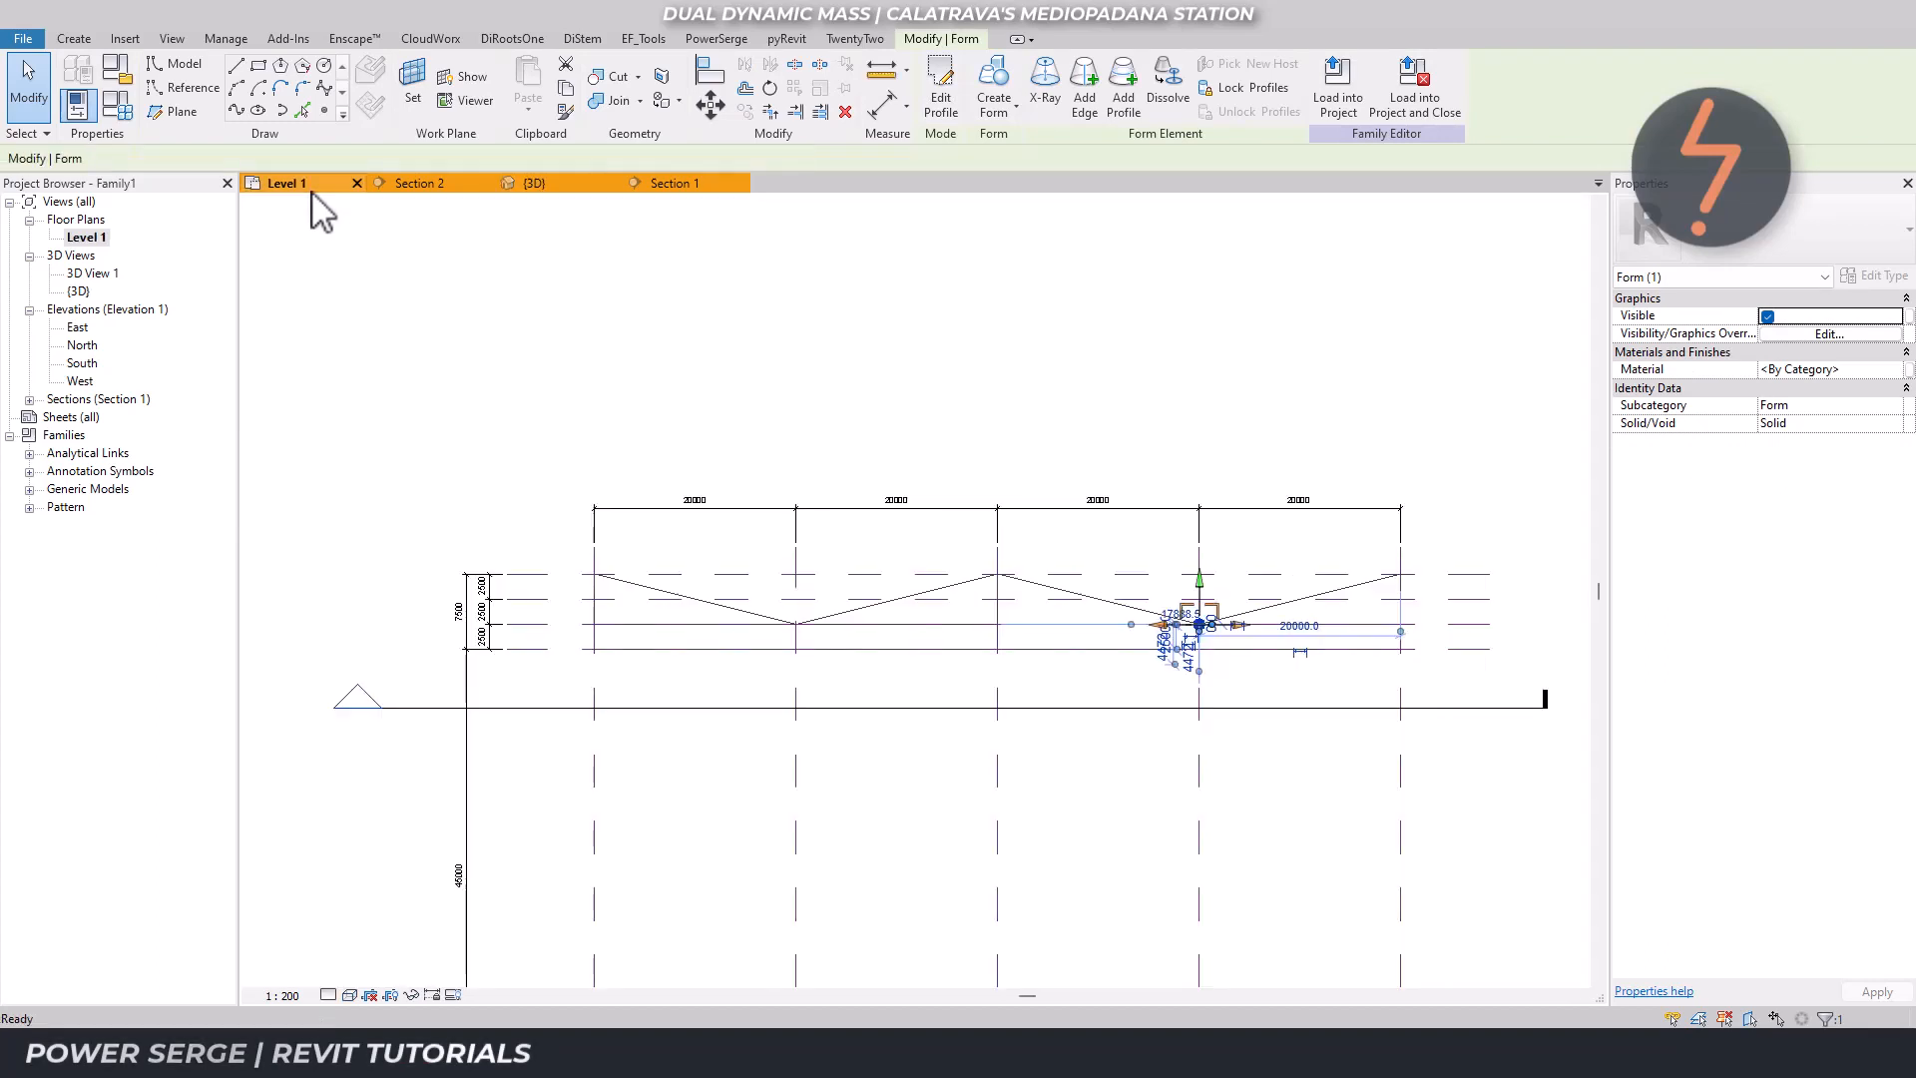
left_click_drag(1199, 586, 1200, 539)
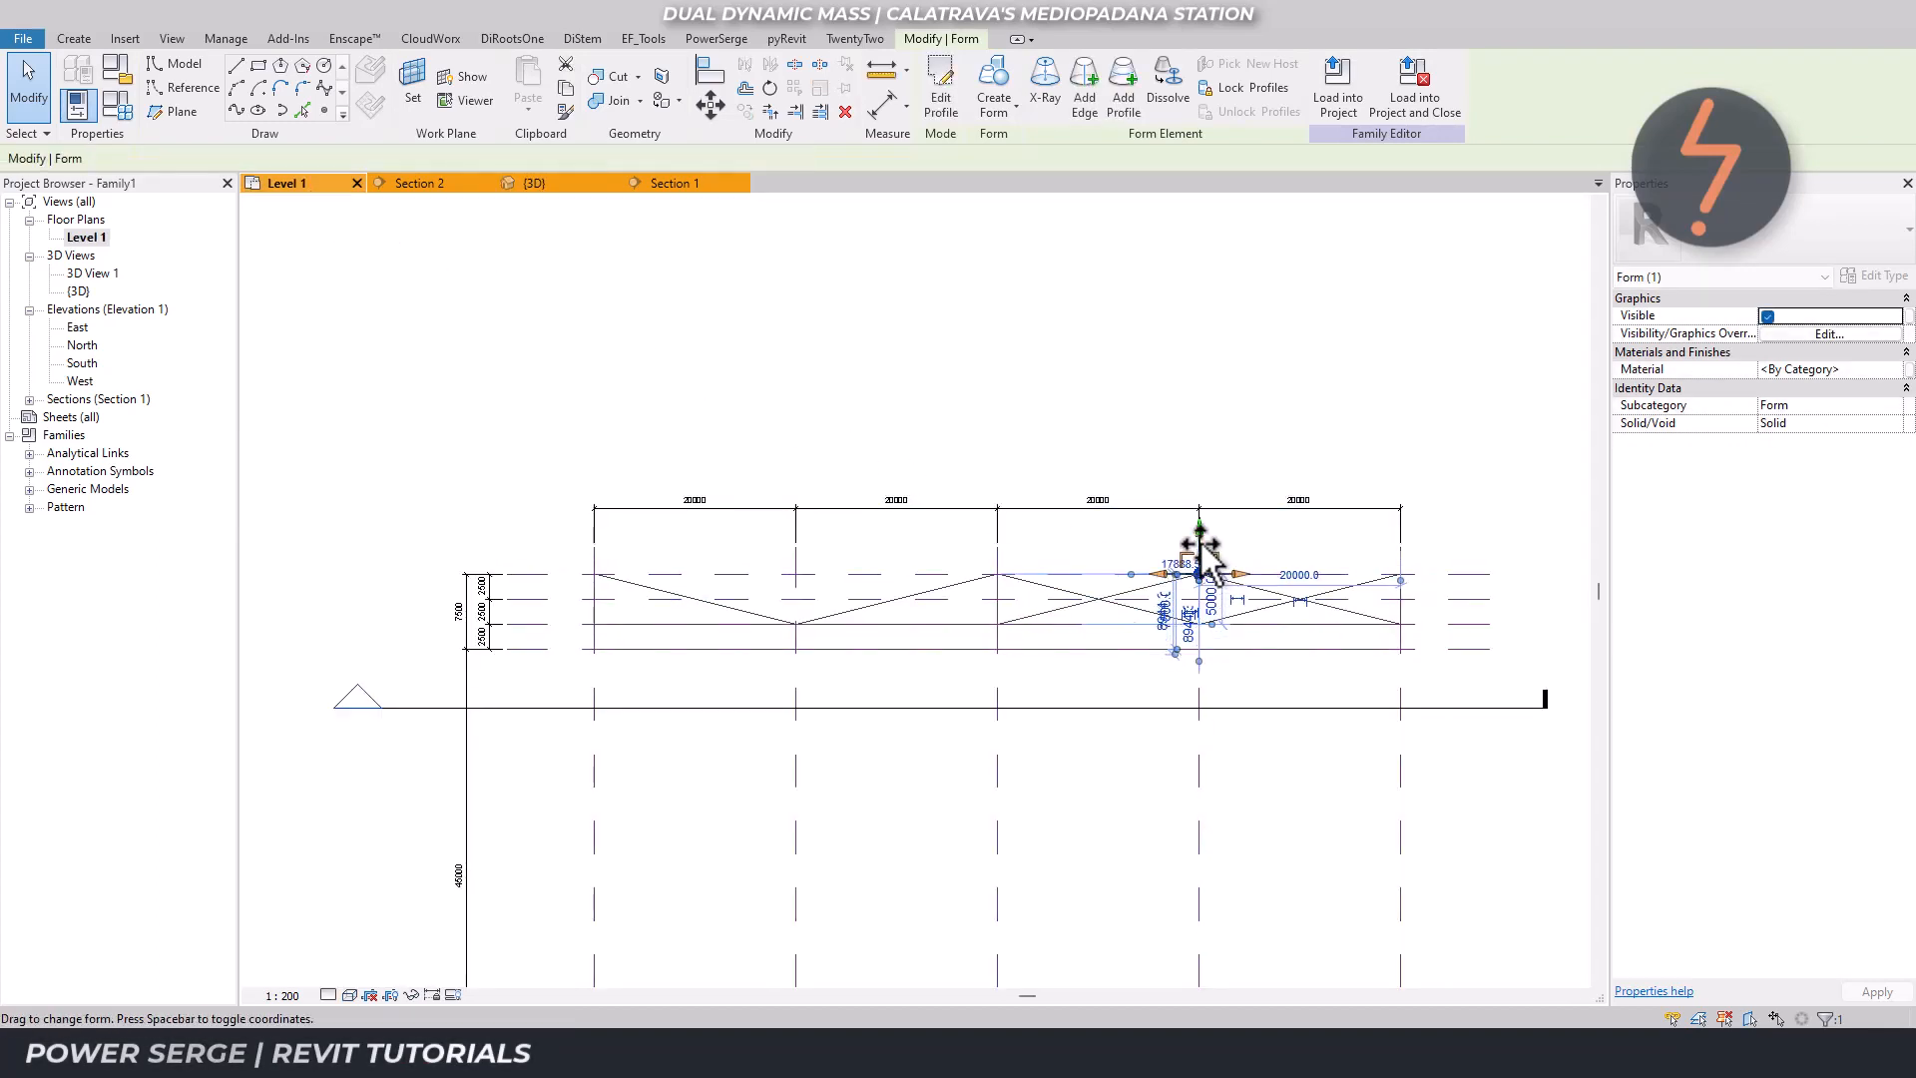
left_click(868, 390)
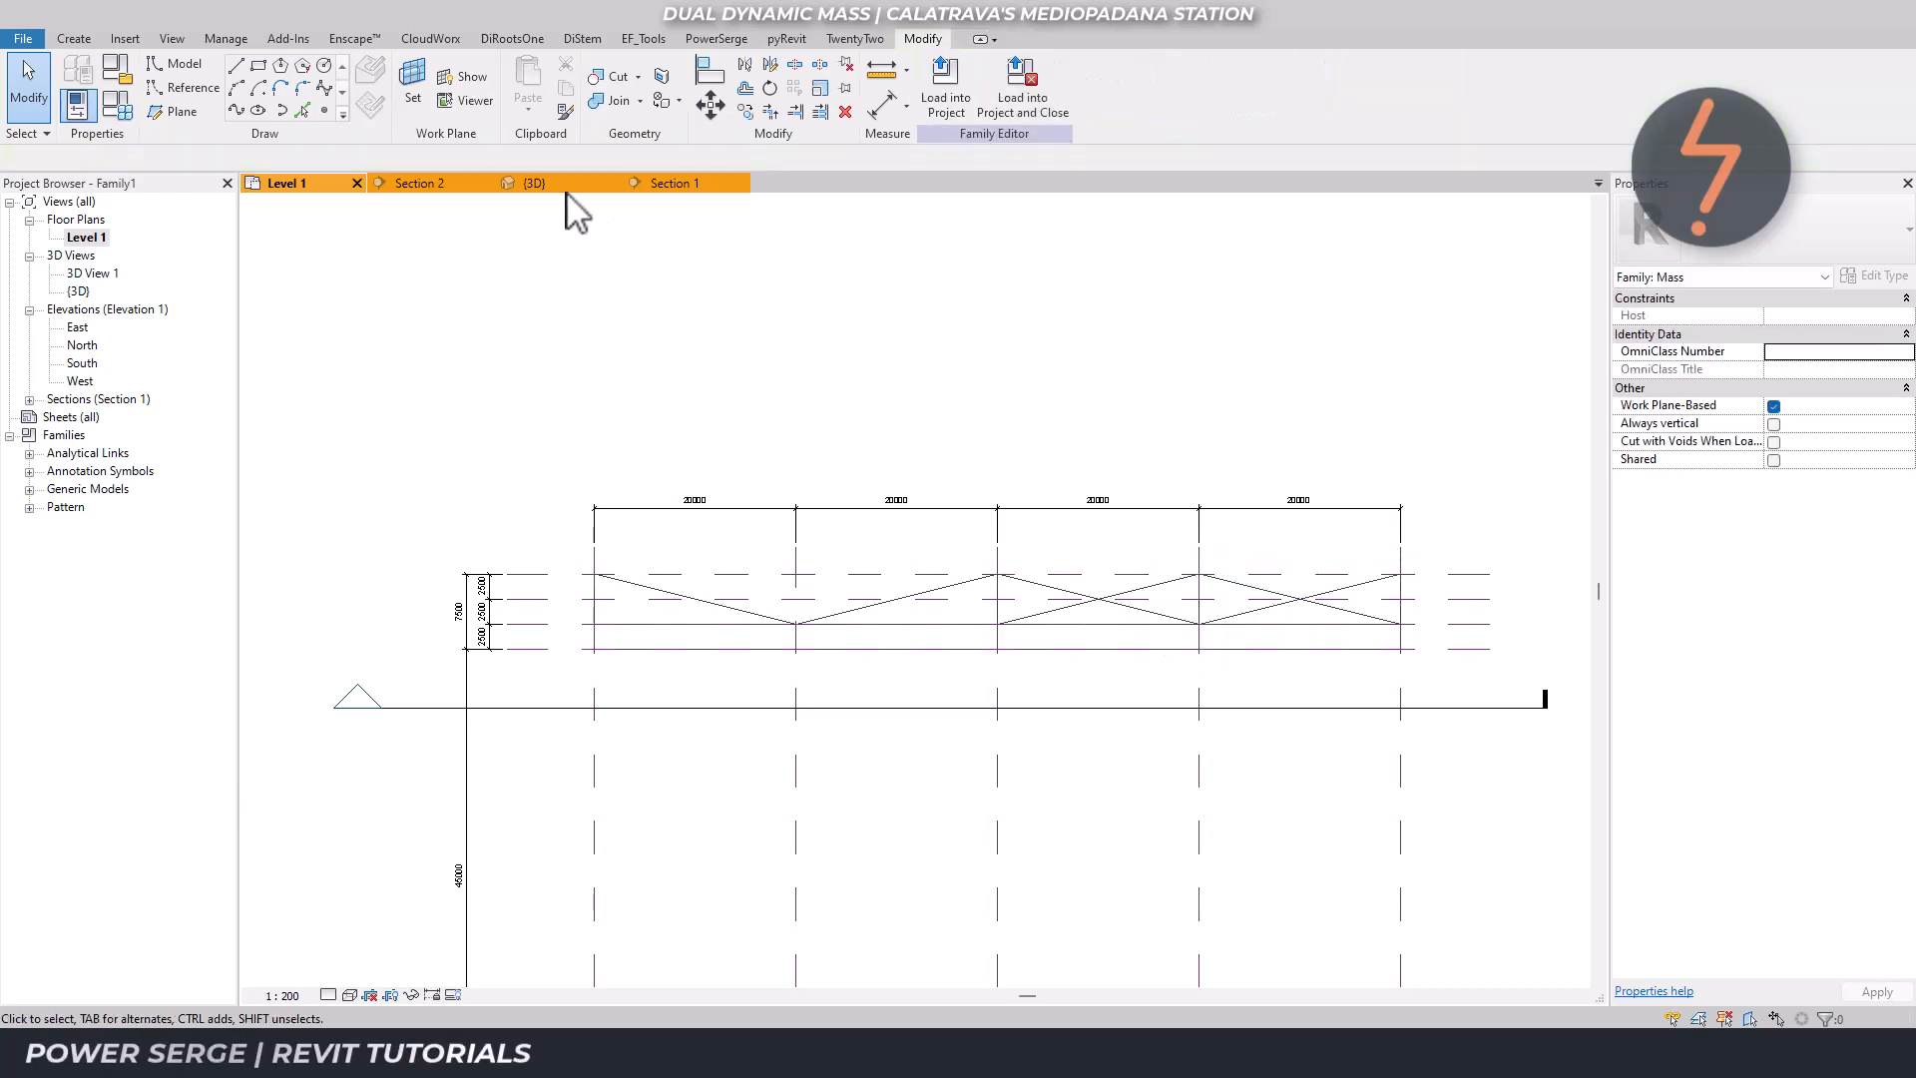
Pull the top outer vertex on the peak nearest the north form's west end to the northernmost reference plane, and deselect.
left_click(555, 186)
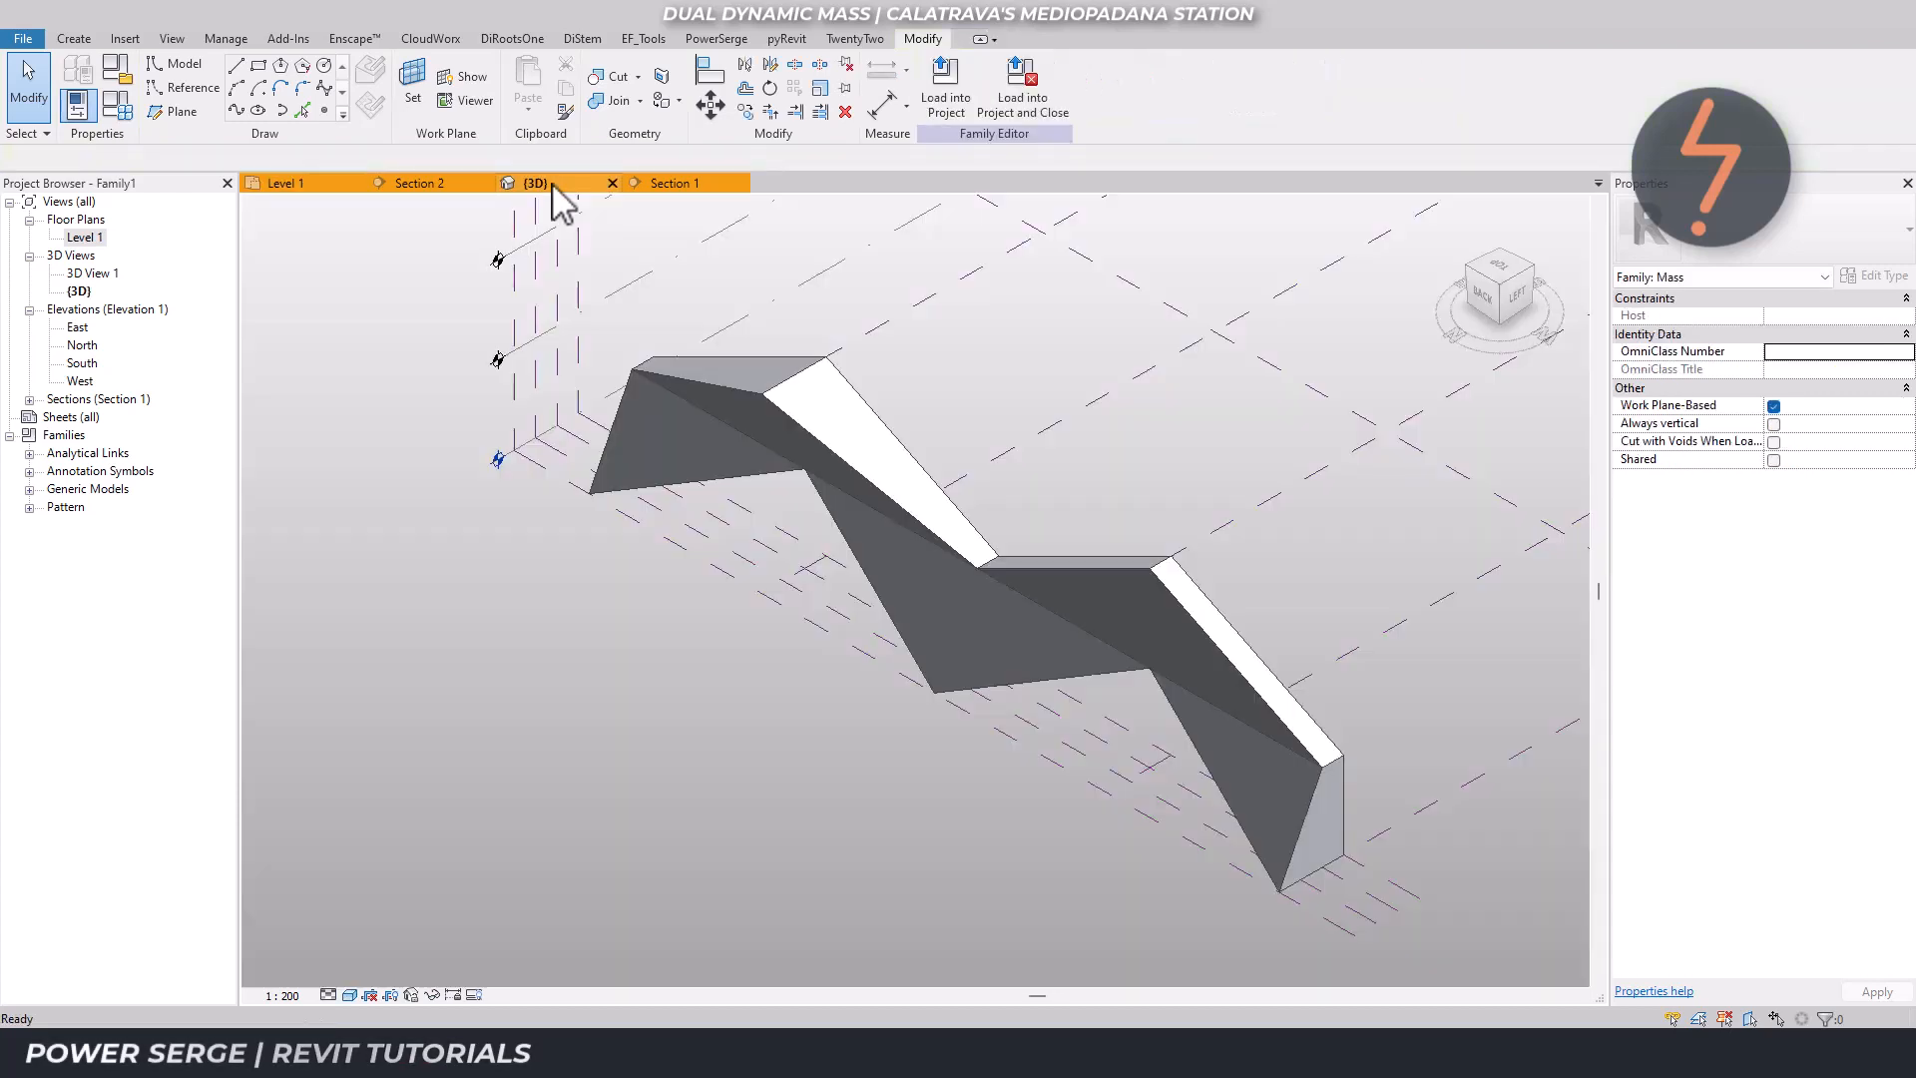
left_click(1151, 569)
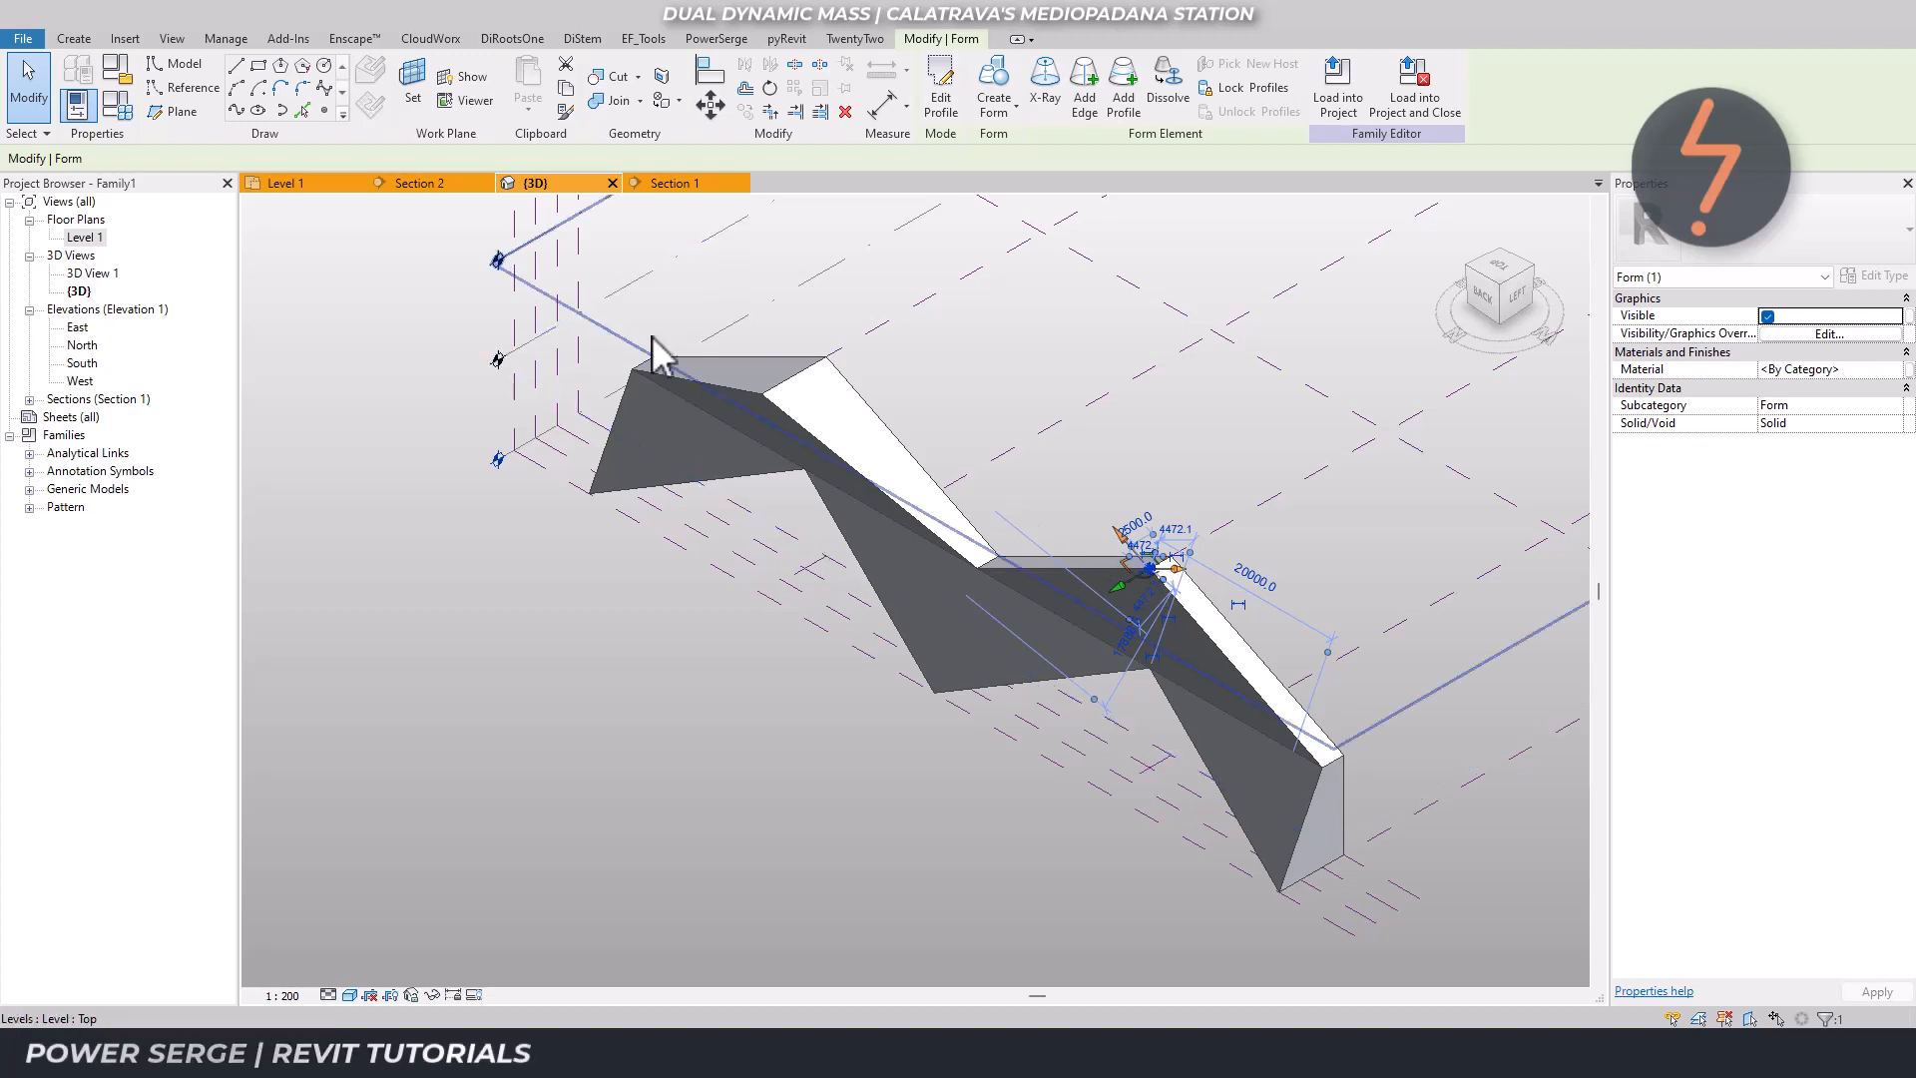
left_click(289, 183)
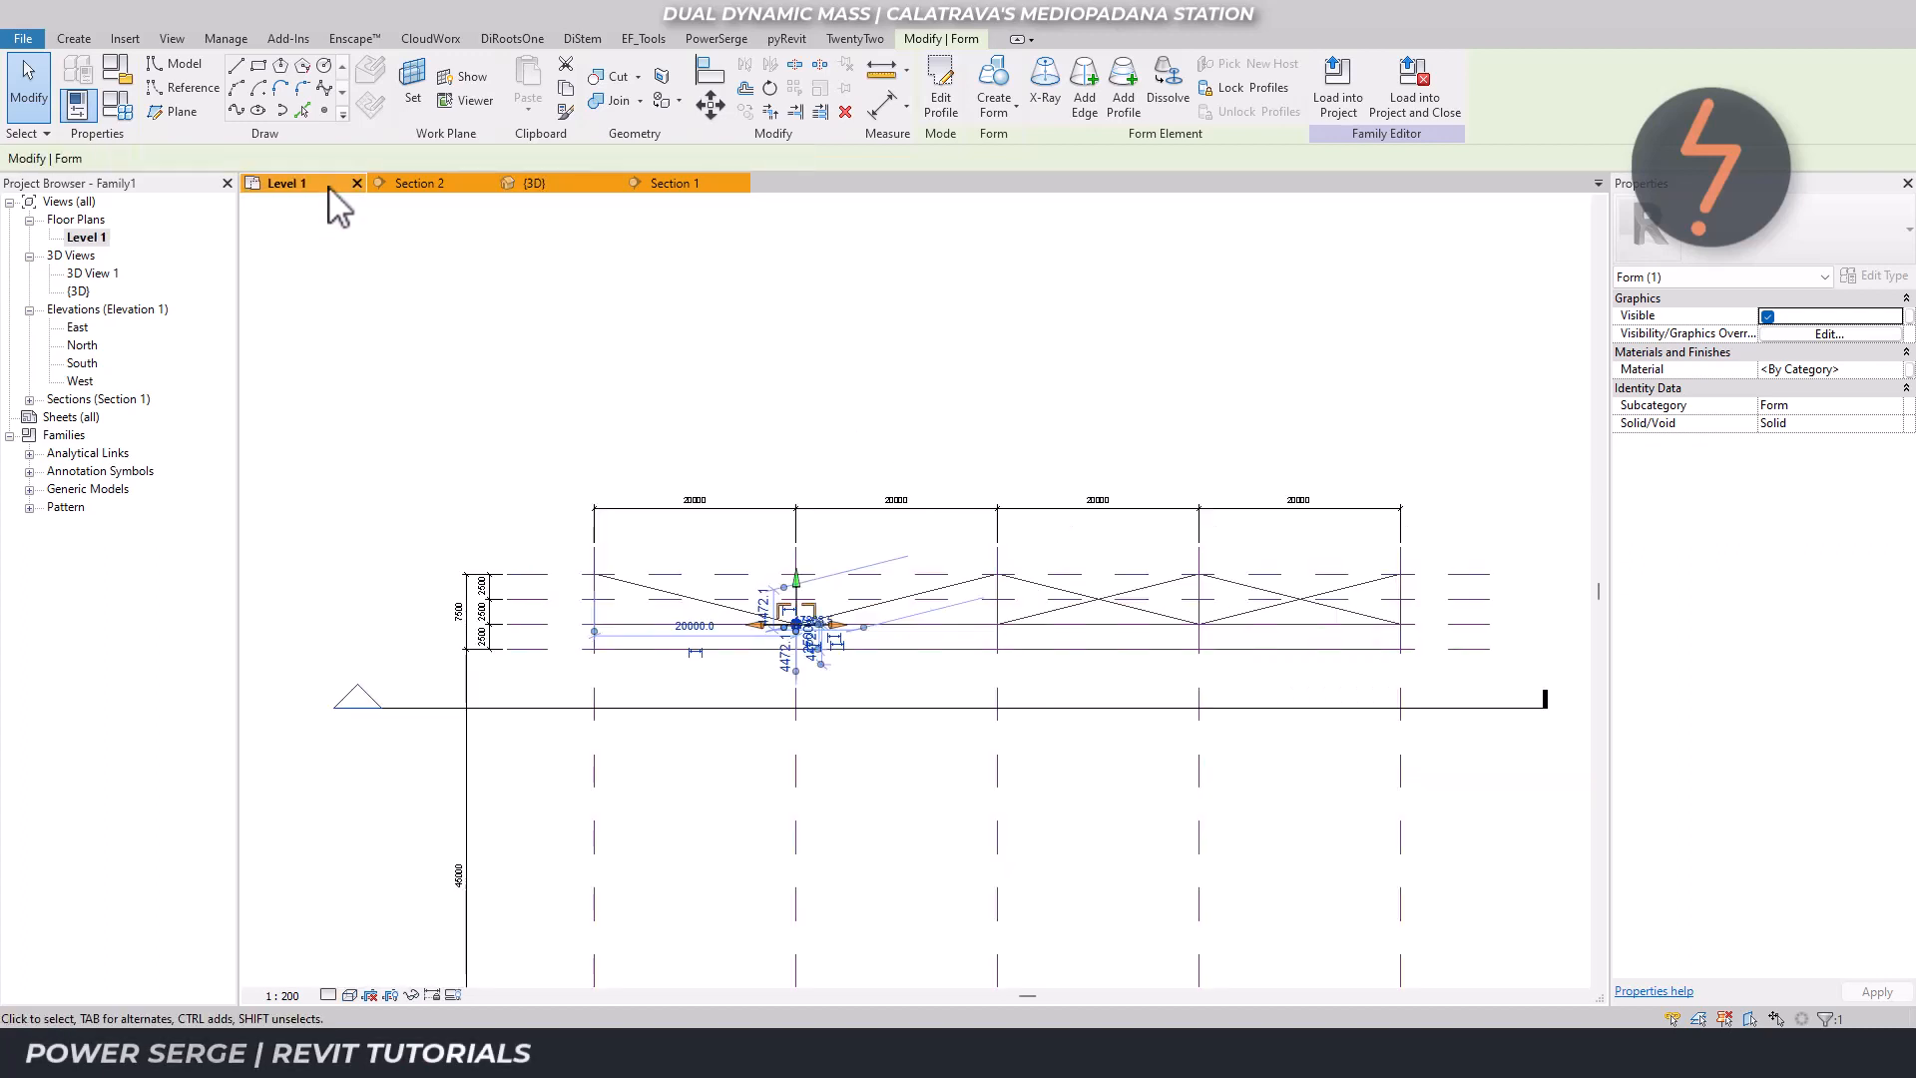
left_click_drag(795, 579, 795, 548)
left_click(798, 432)
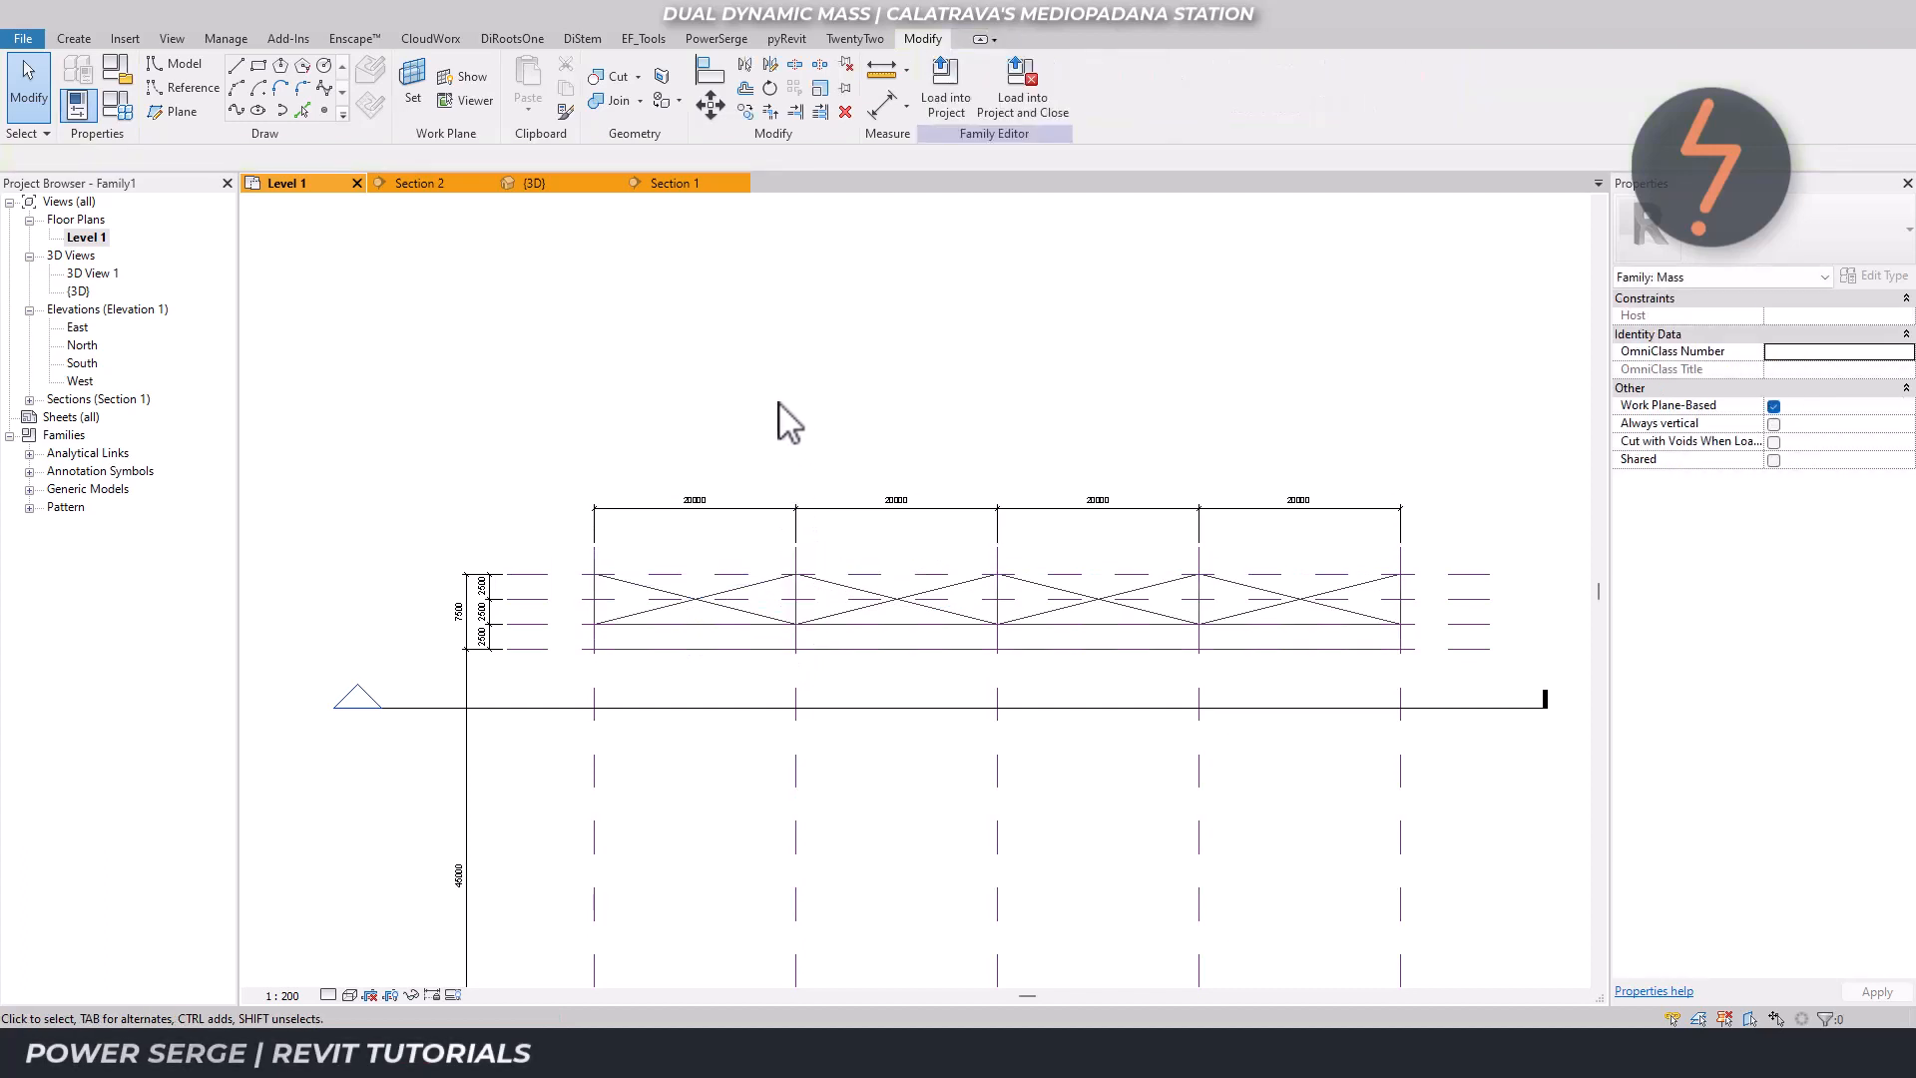
Pull the top outer vertex at the north form's east end 2500 mm north to the next reference plane, and deselect.
left_click(566, 190)
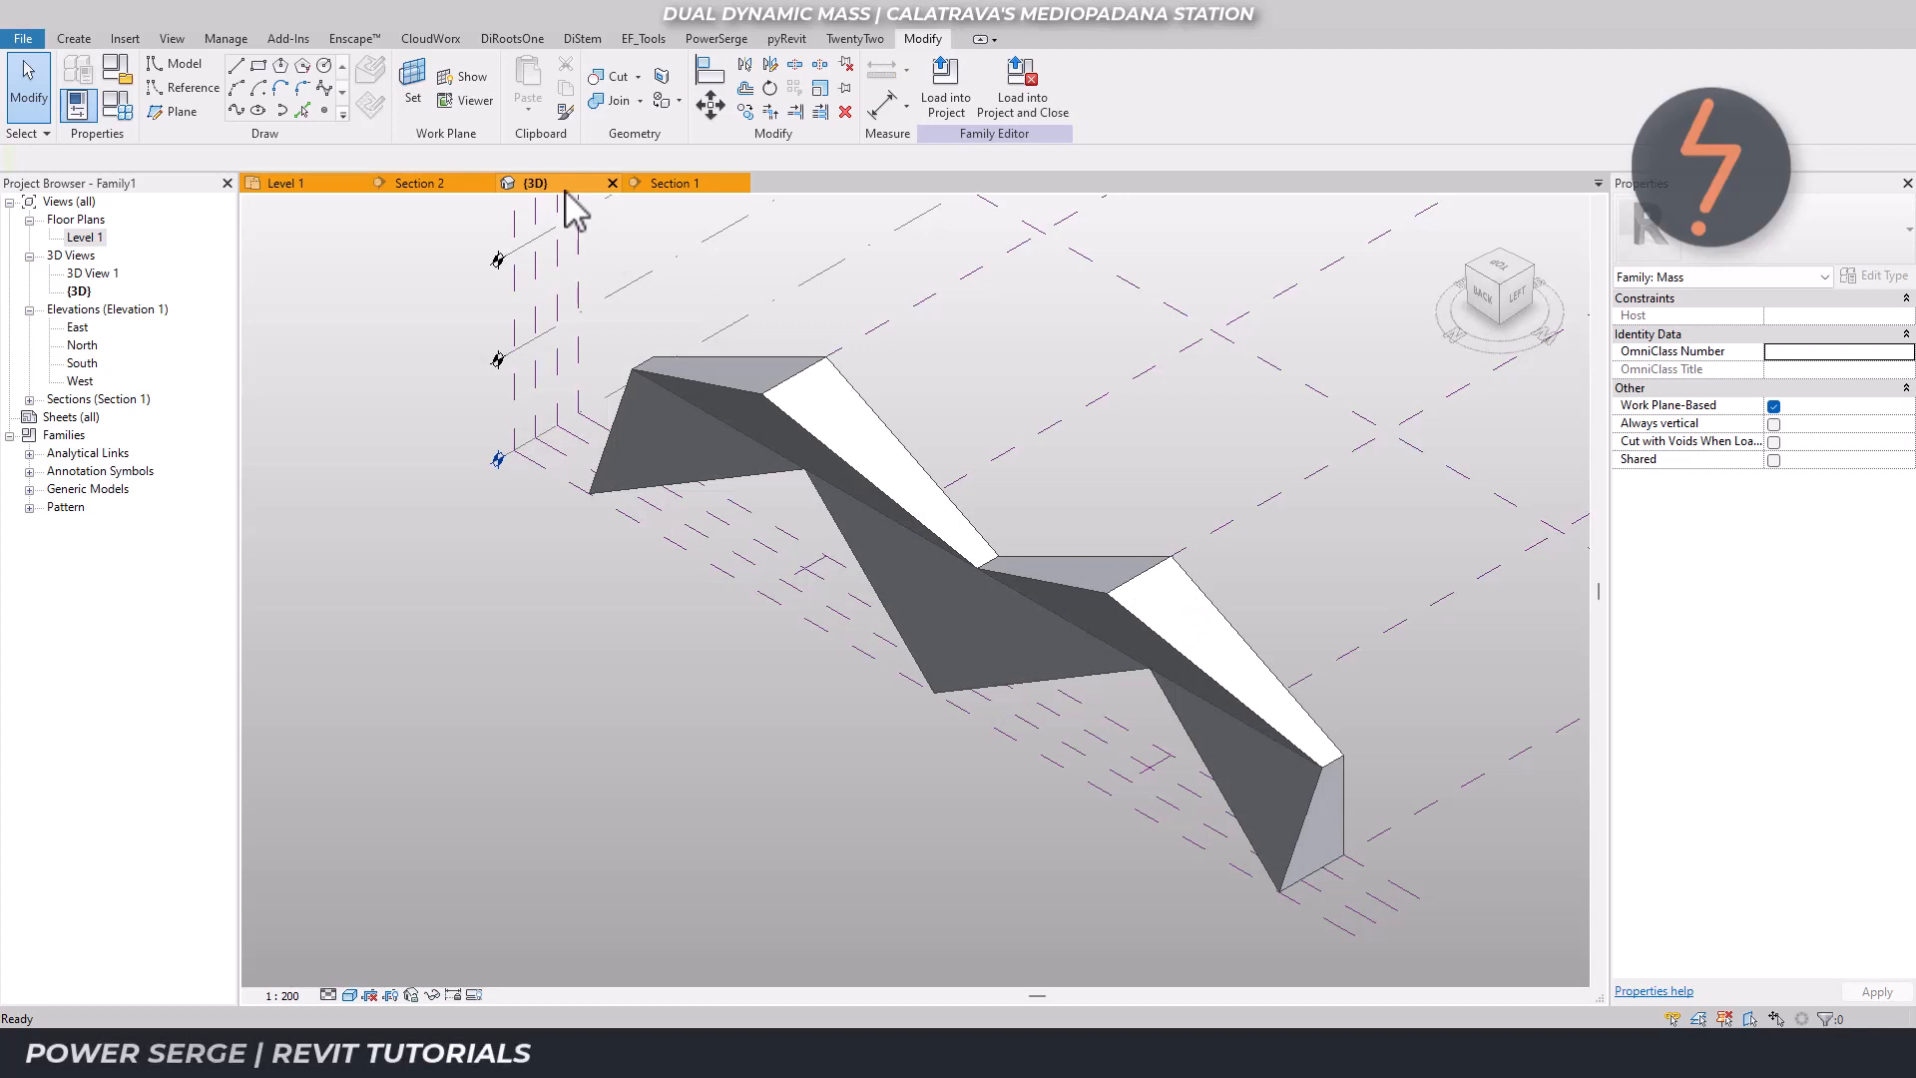
left_click(635, 363)
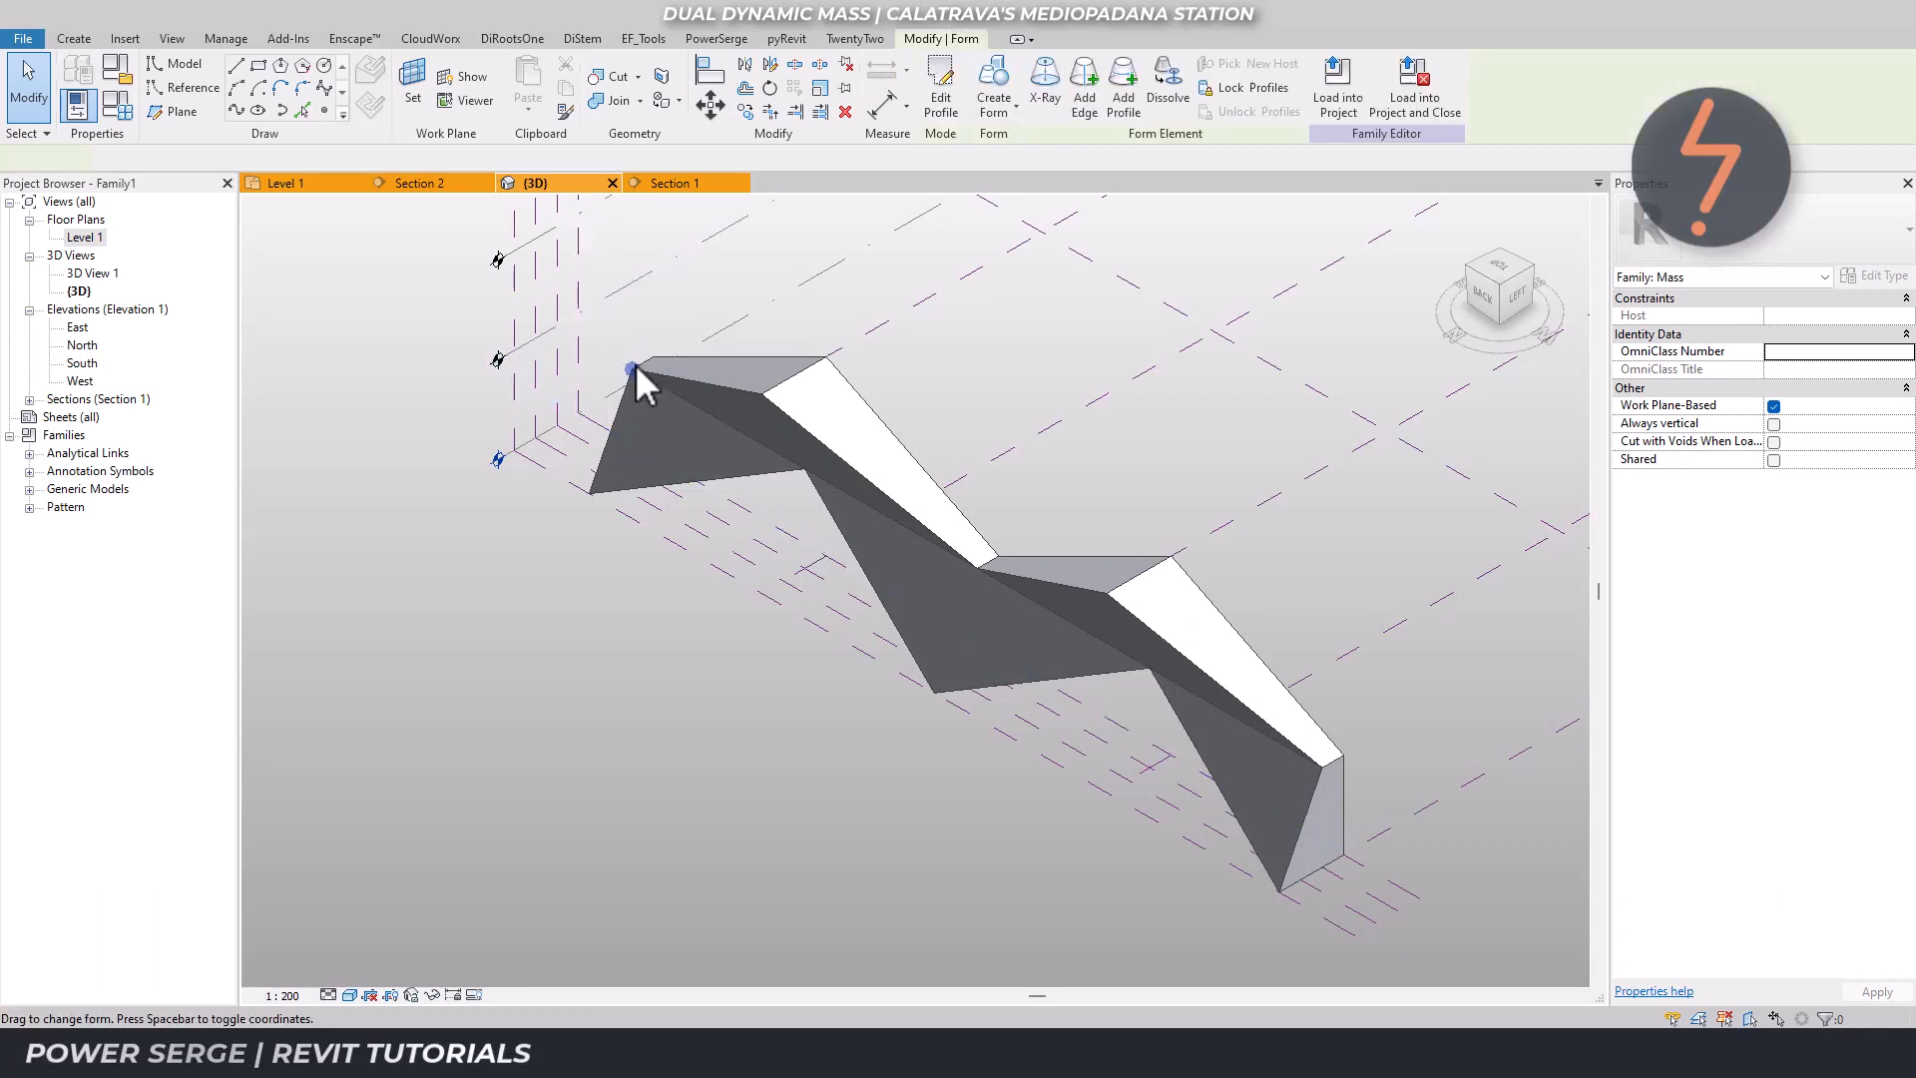
left_click(307, 183)
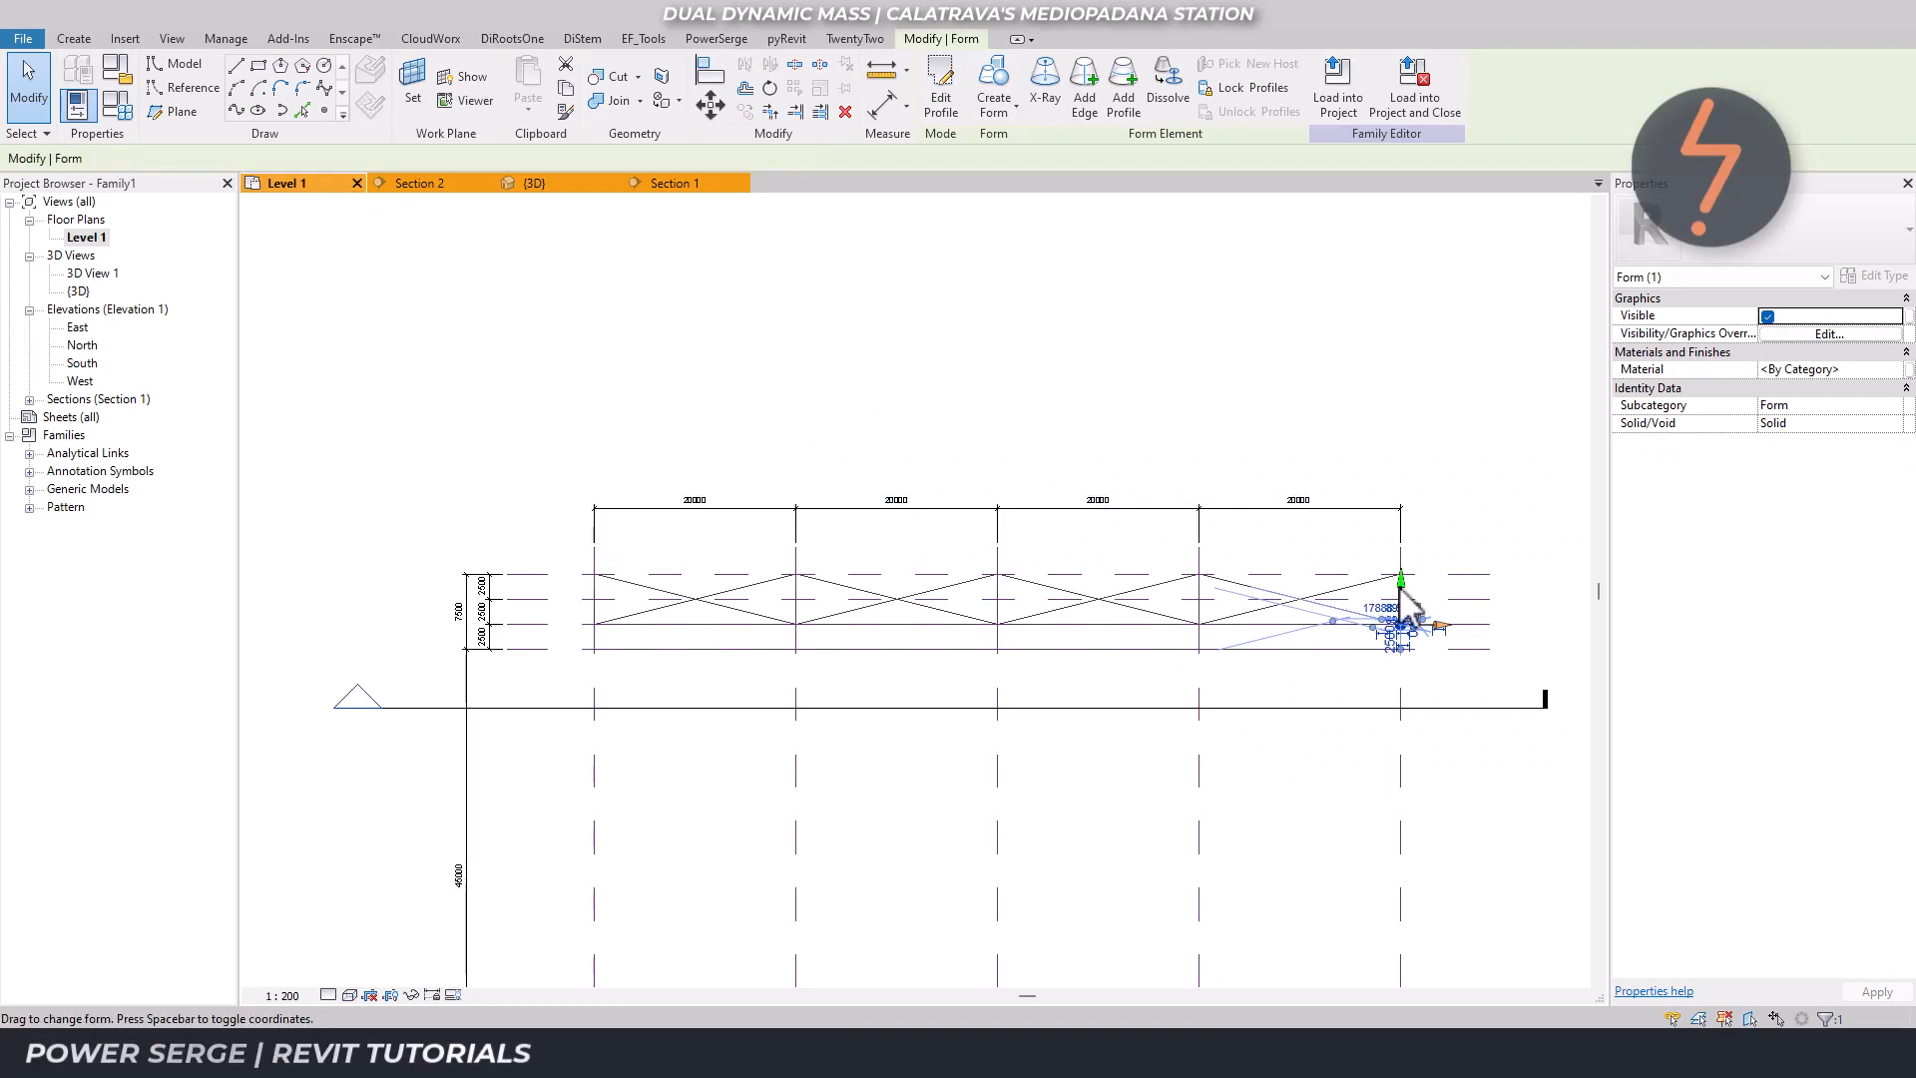
left_click_drag(1401, 587, 1400, 559)
left_click(1398, 499)
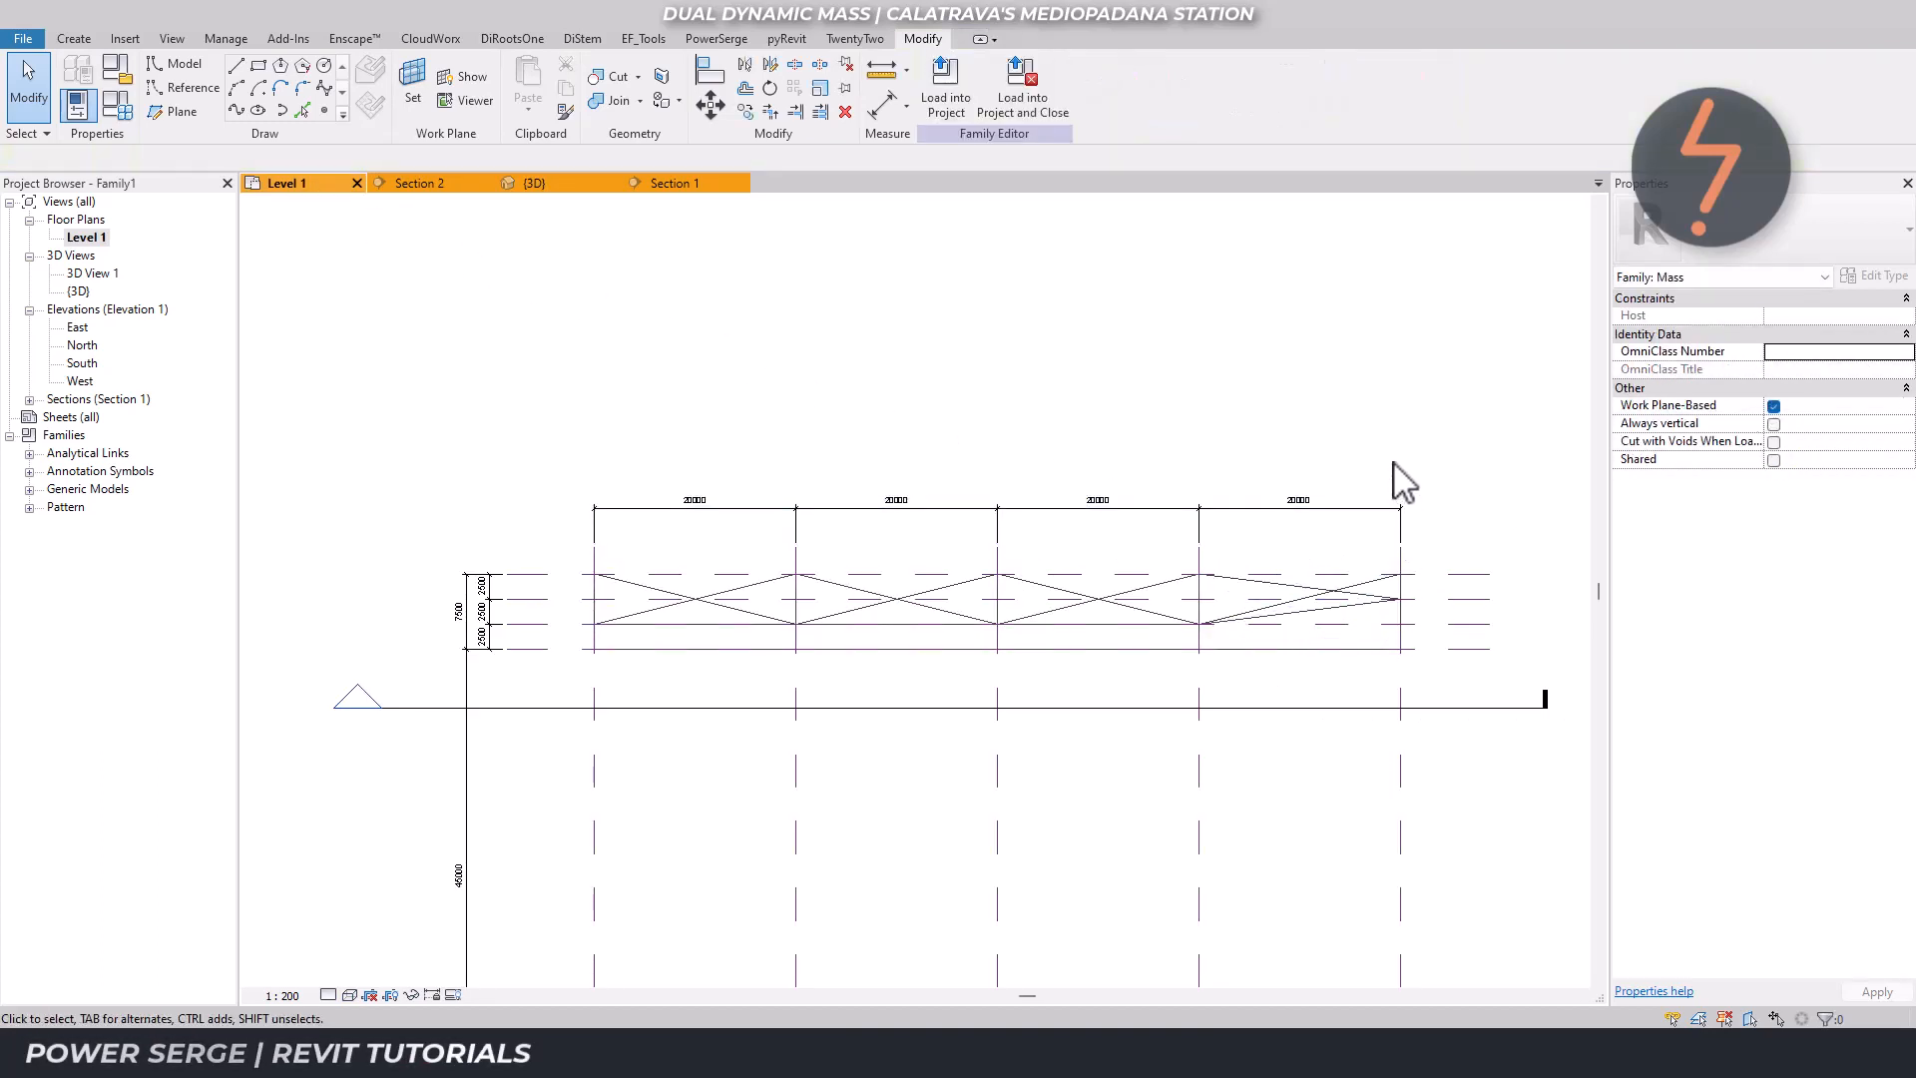
Pull the top outer vertex at the north form's west end 2500 mm north to the next reference plane, deselect, and return to 3D.
left_click(577, 187)
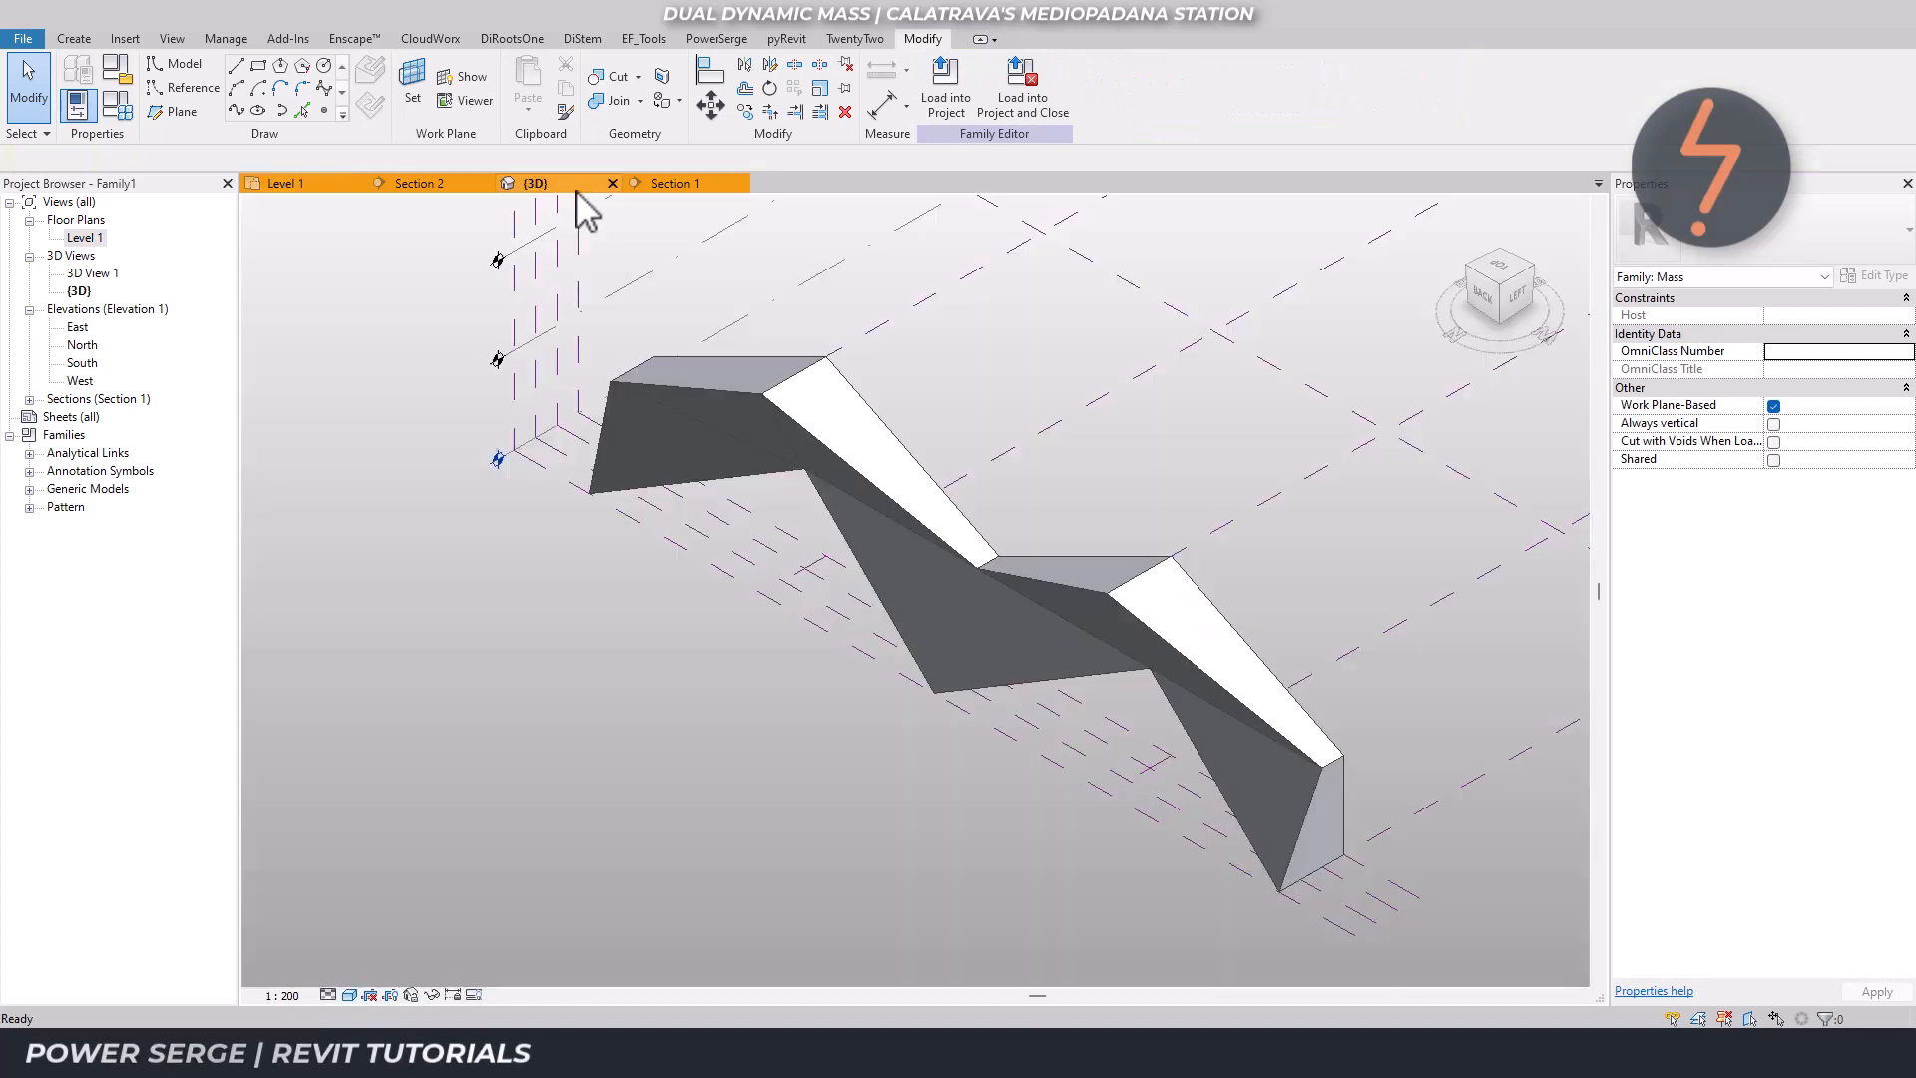
left_click(1322, 775)
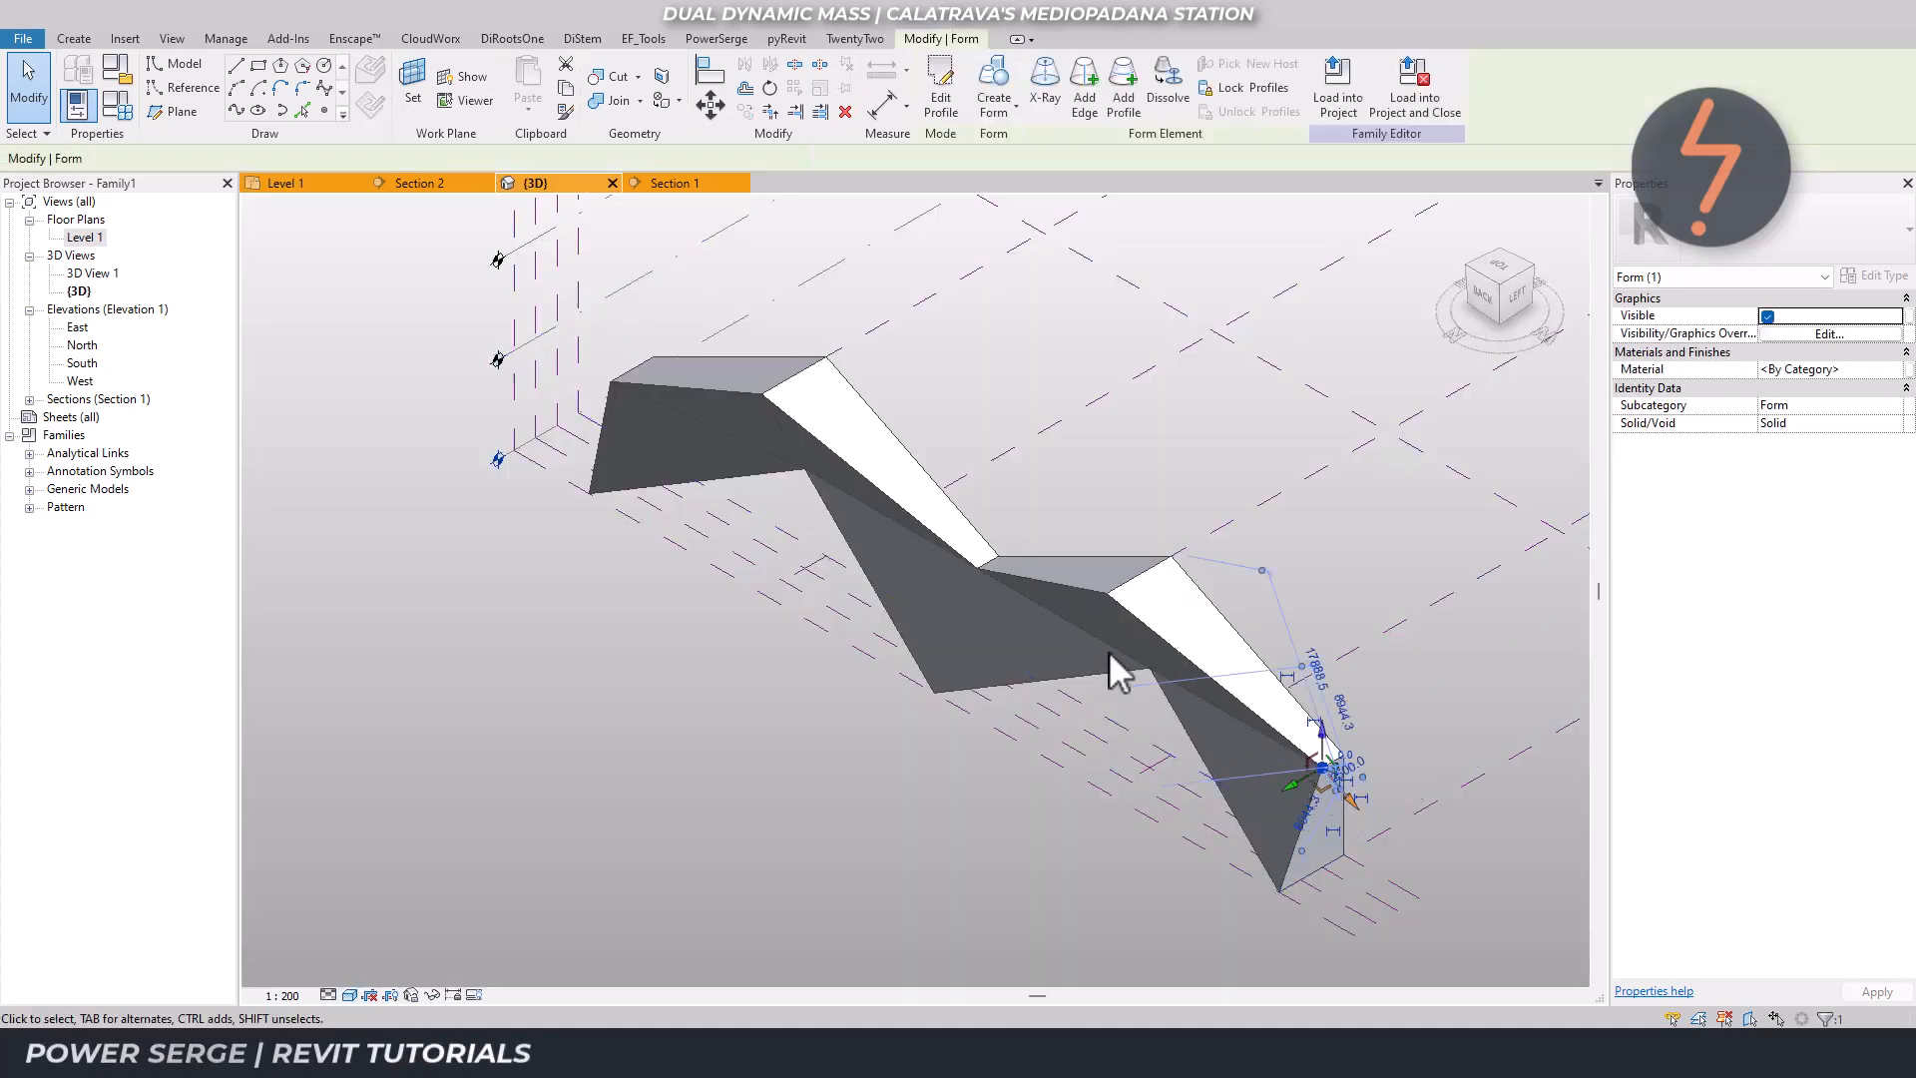
left_click(299, 187)
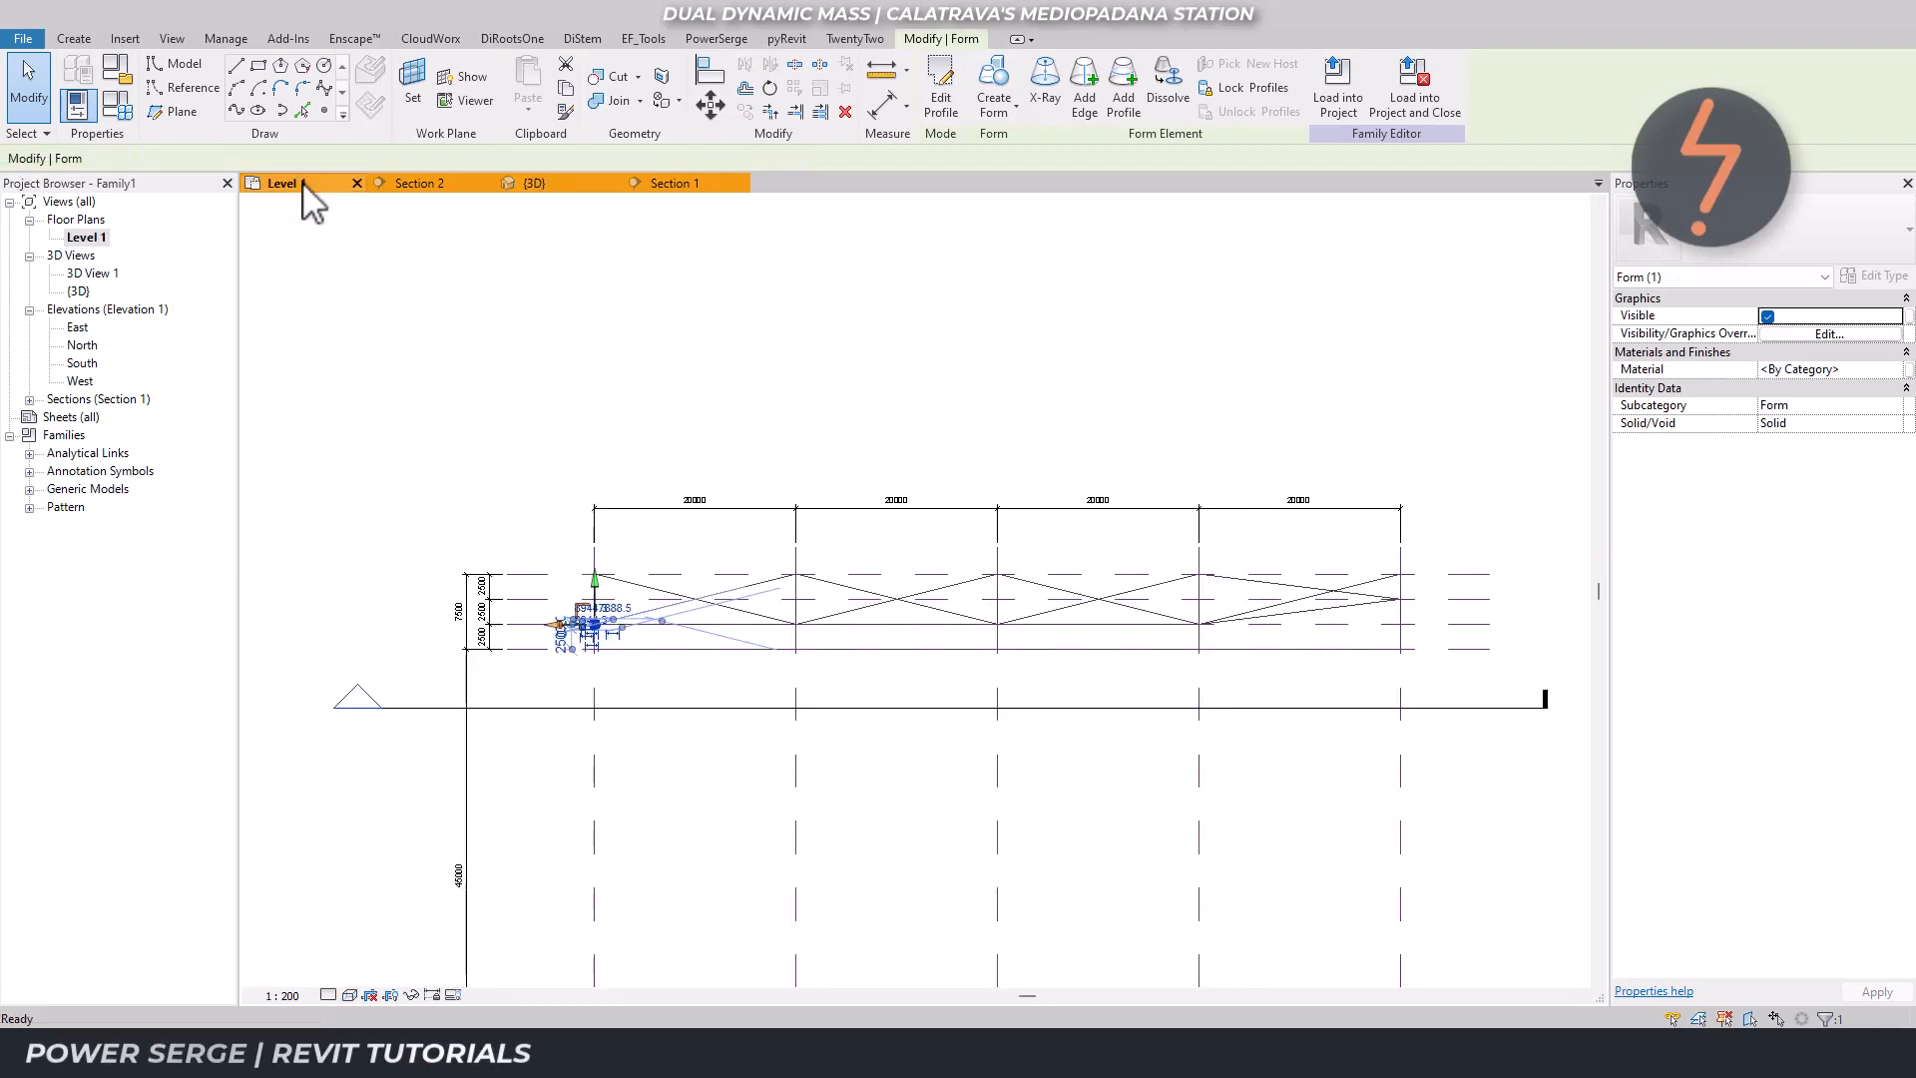
left_click_drag(593, 621, 557, 507)
left_click(557, 509)
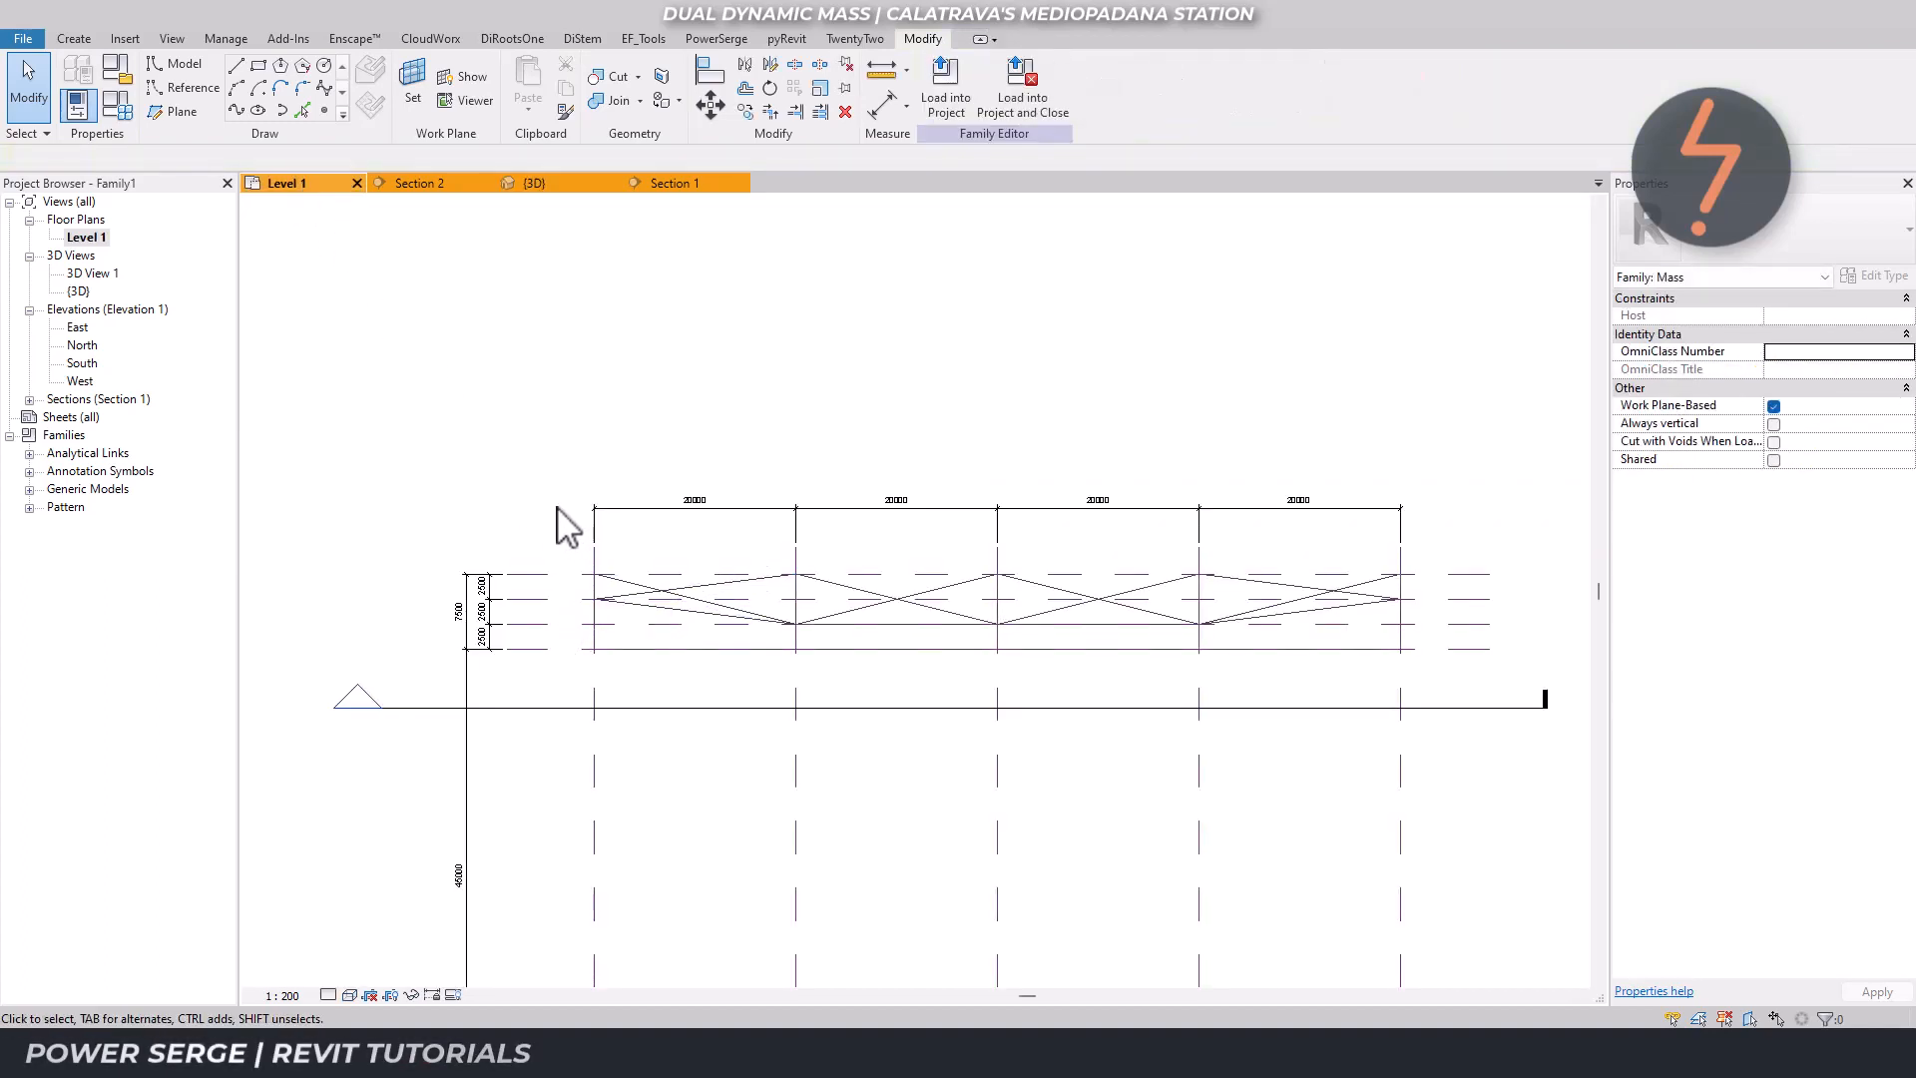
left_click(562, 184)
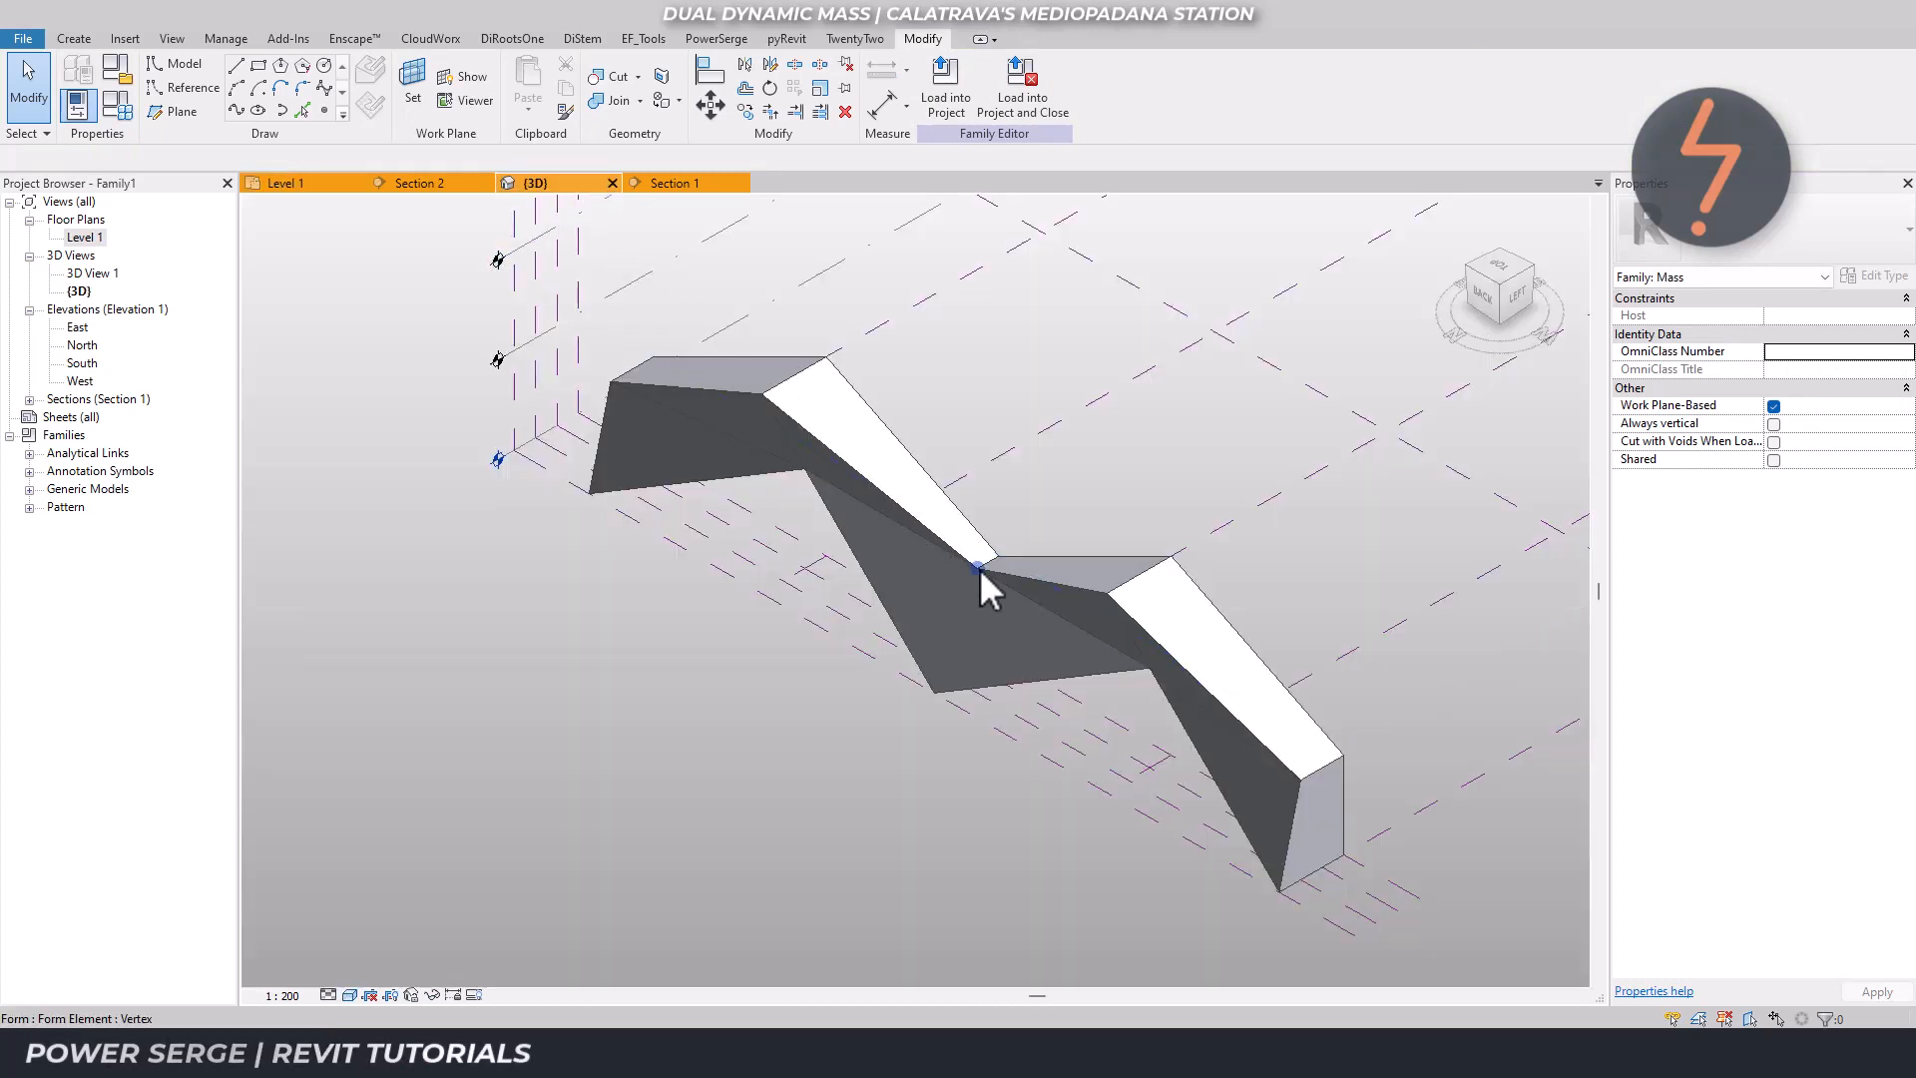
Pull the top outer vertex at the north form's middle valley 2500 mm north to the next reference plane, deselect, and return to 3D.
left_click(979, 567)
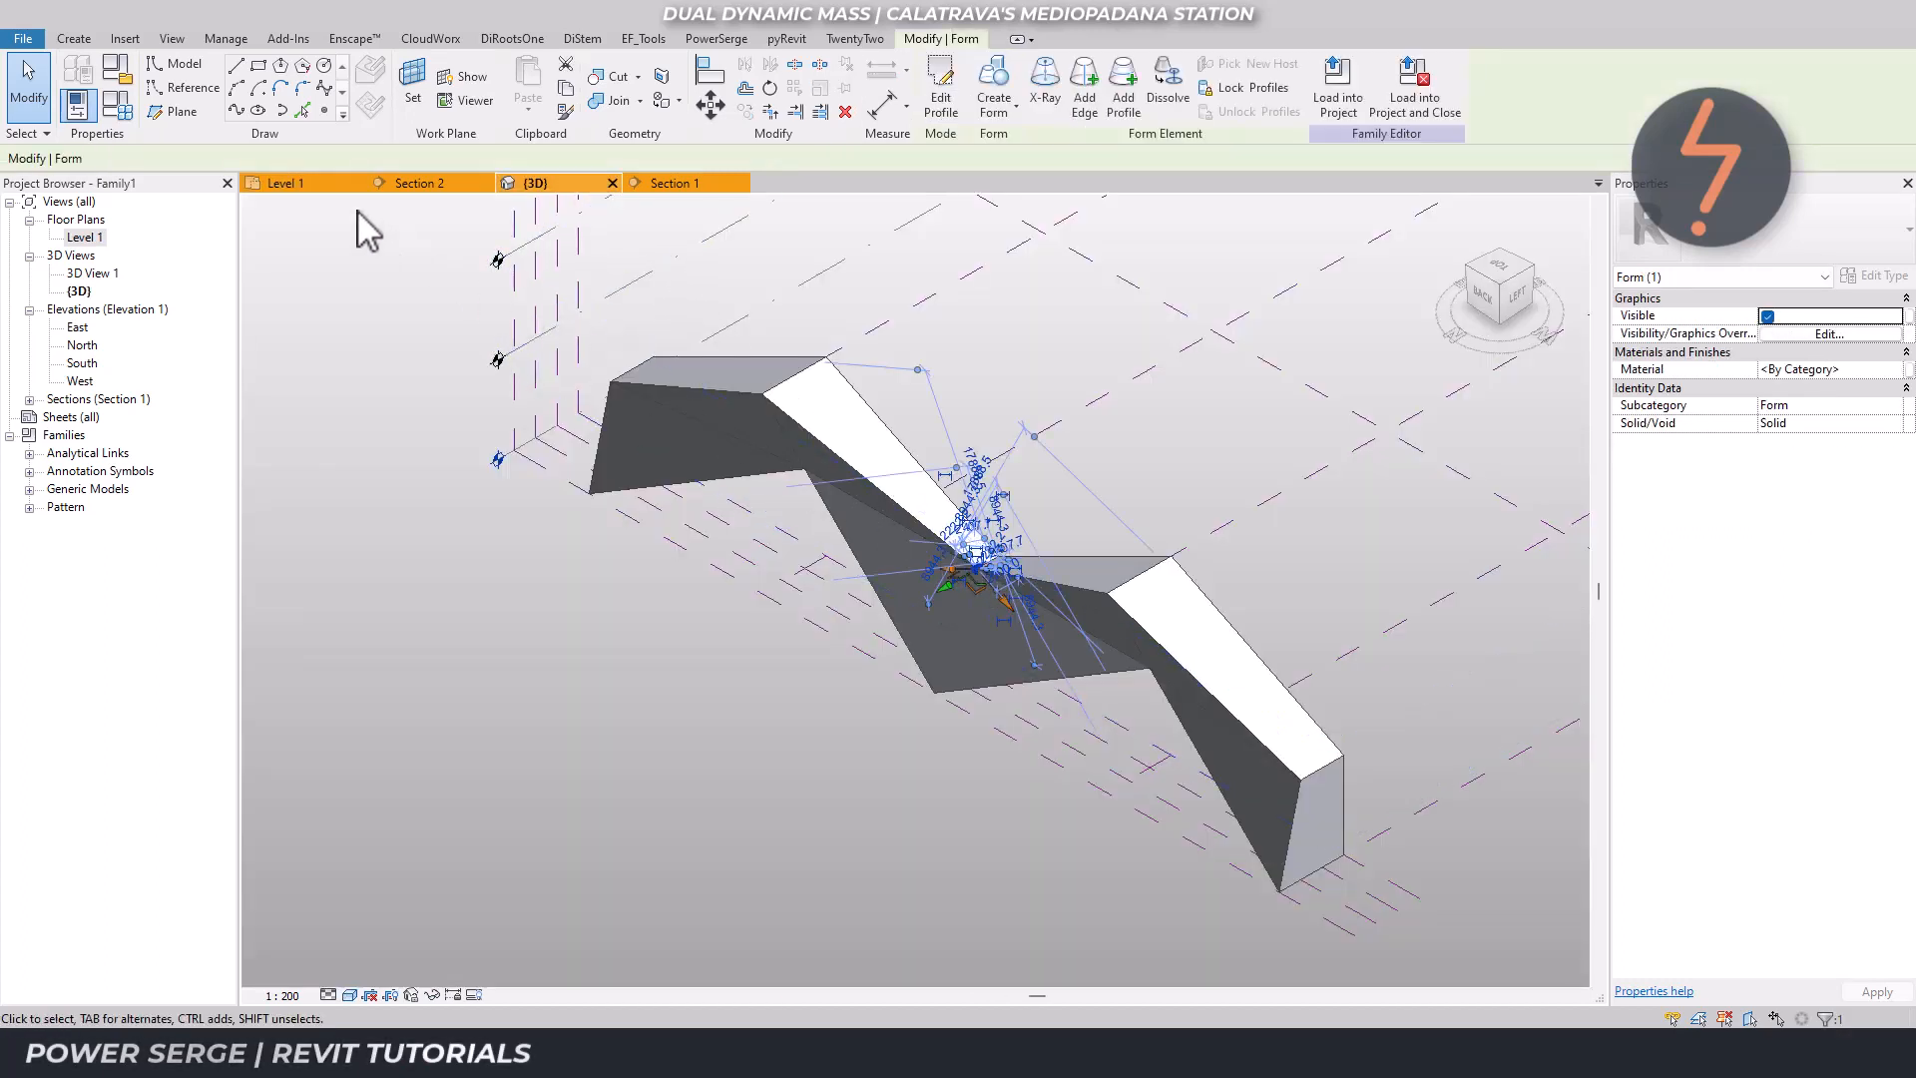
left_click(300, 184)
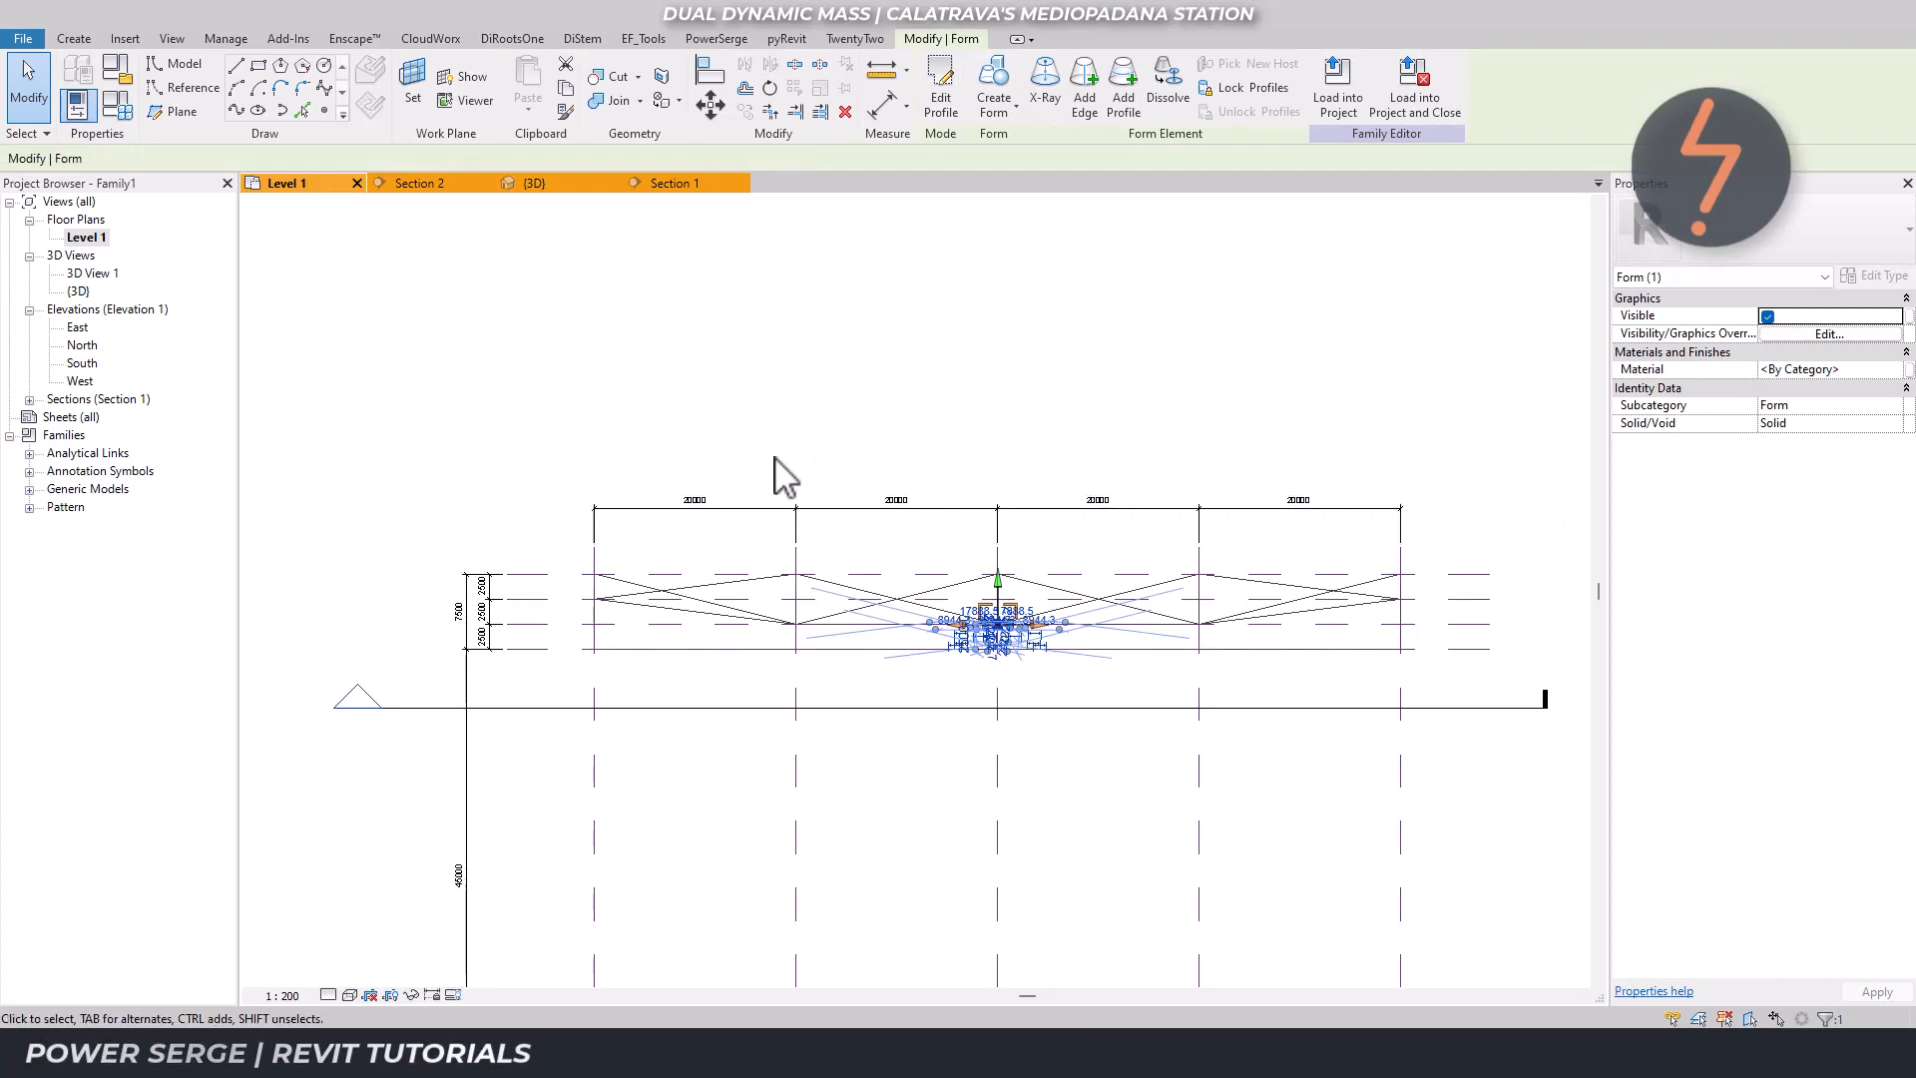
left_click_drag(1001, 591, 999, 562)
left_click(963, 478)
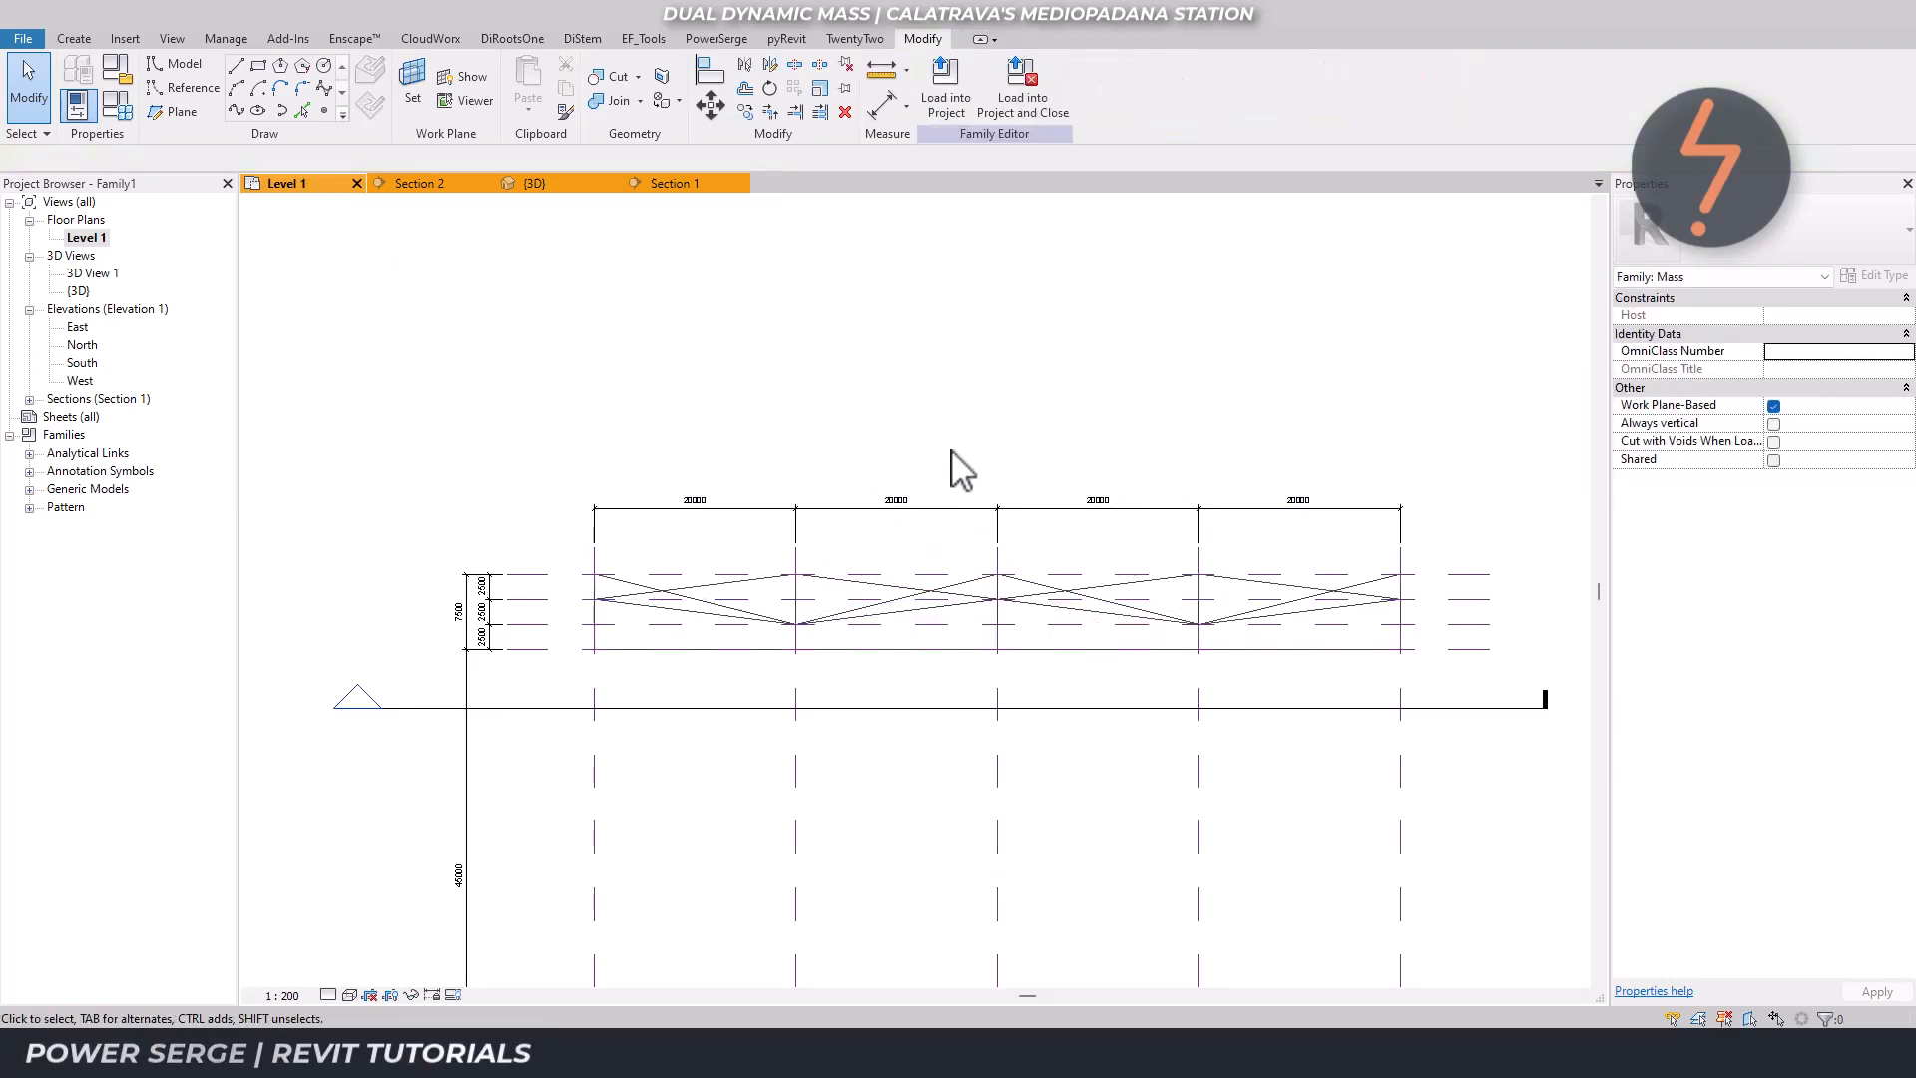
left_click(567, 179)
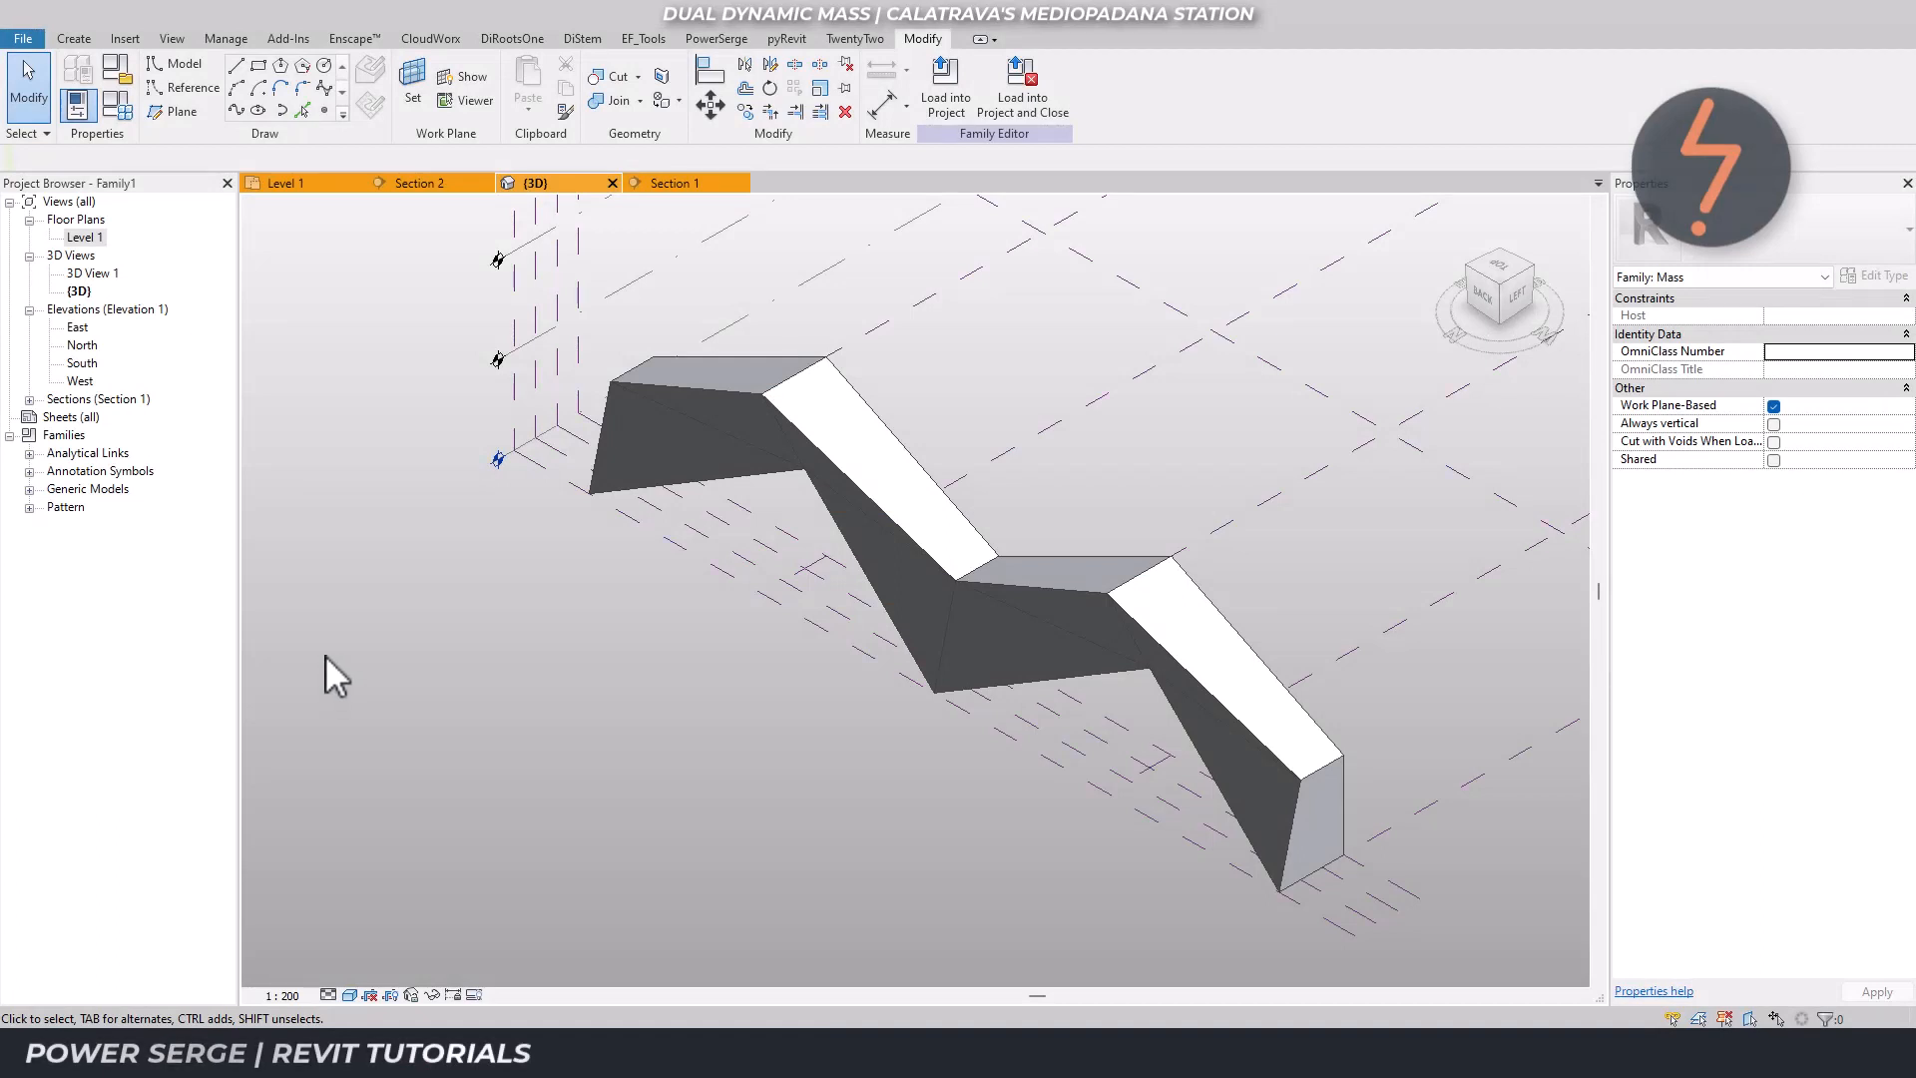
Draw a spline reference line through the five top outer vertices of the north form, from one end to the other.
left_click(190, 88)
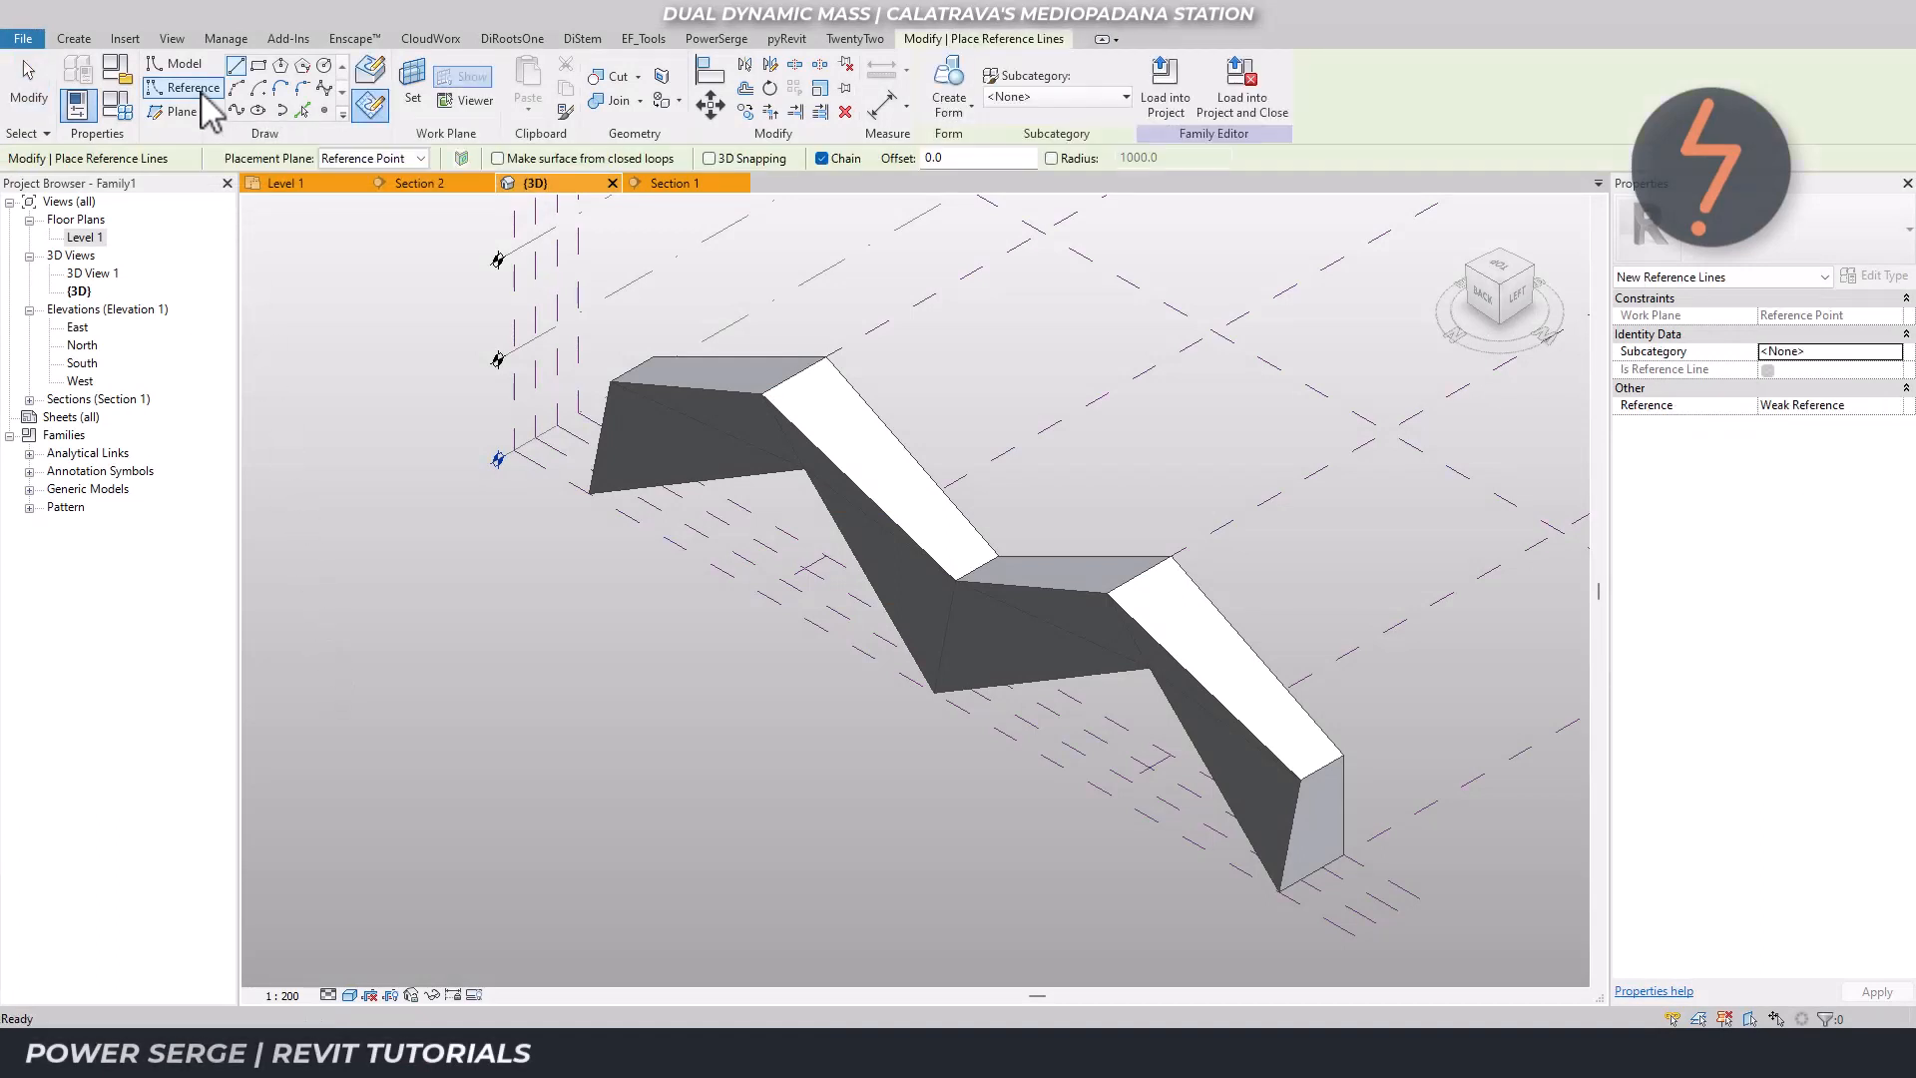
left_click(233, 110)
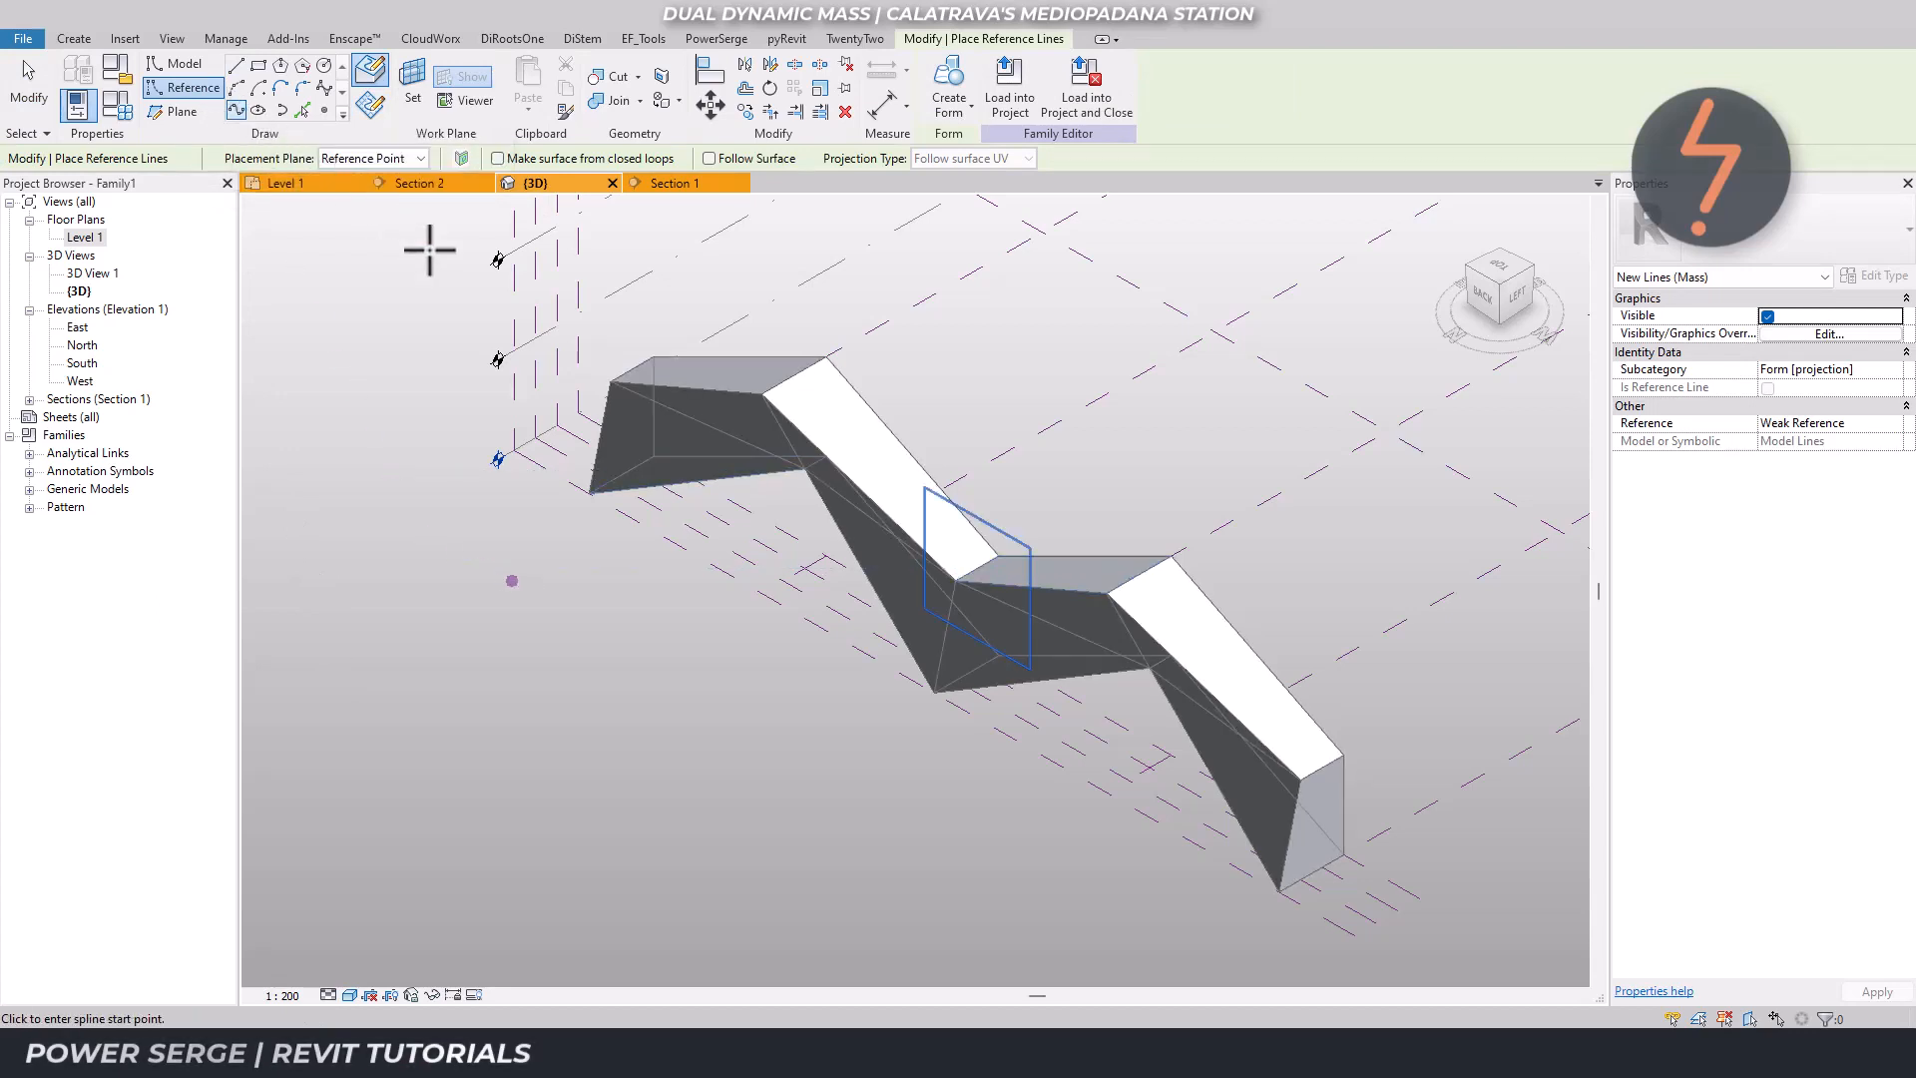
left_click(611, 380)
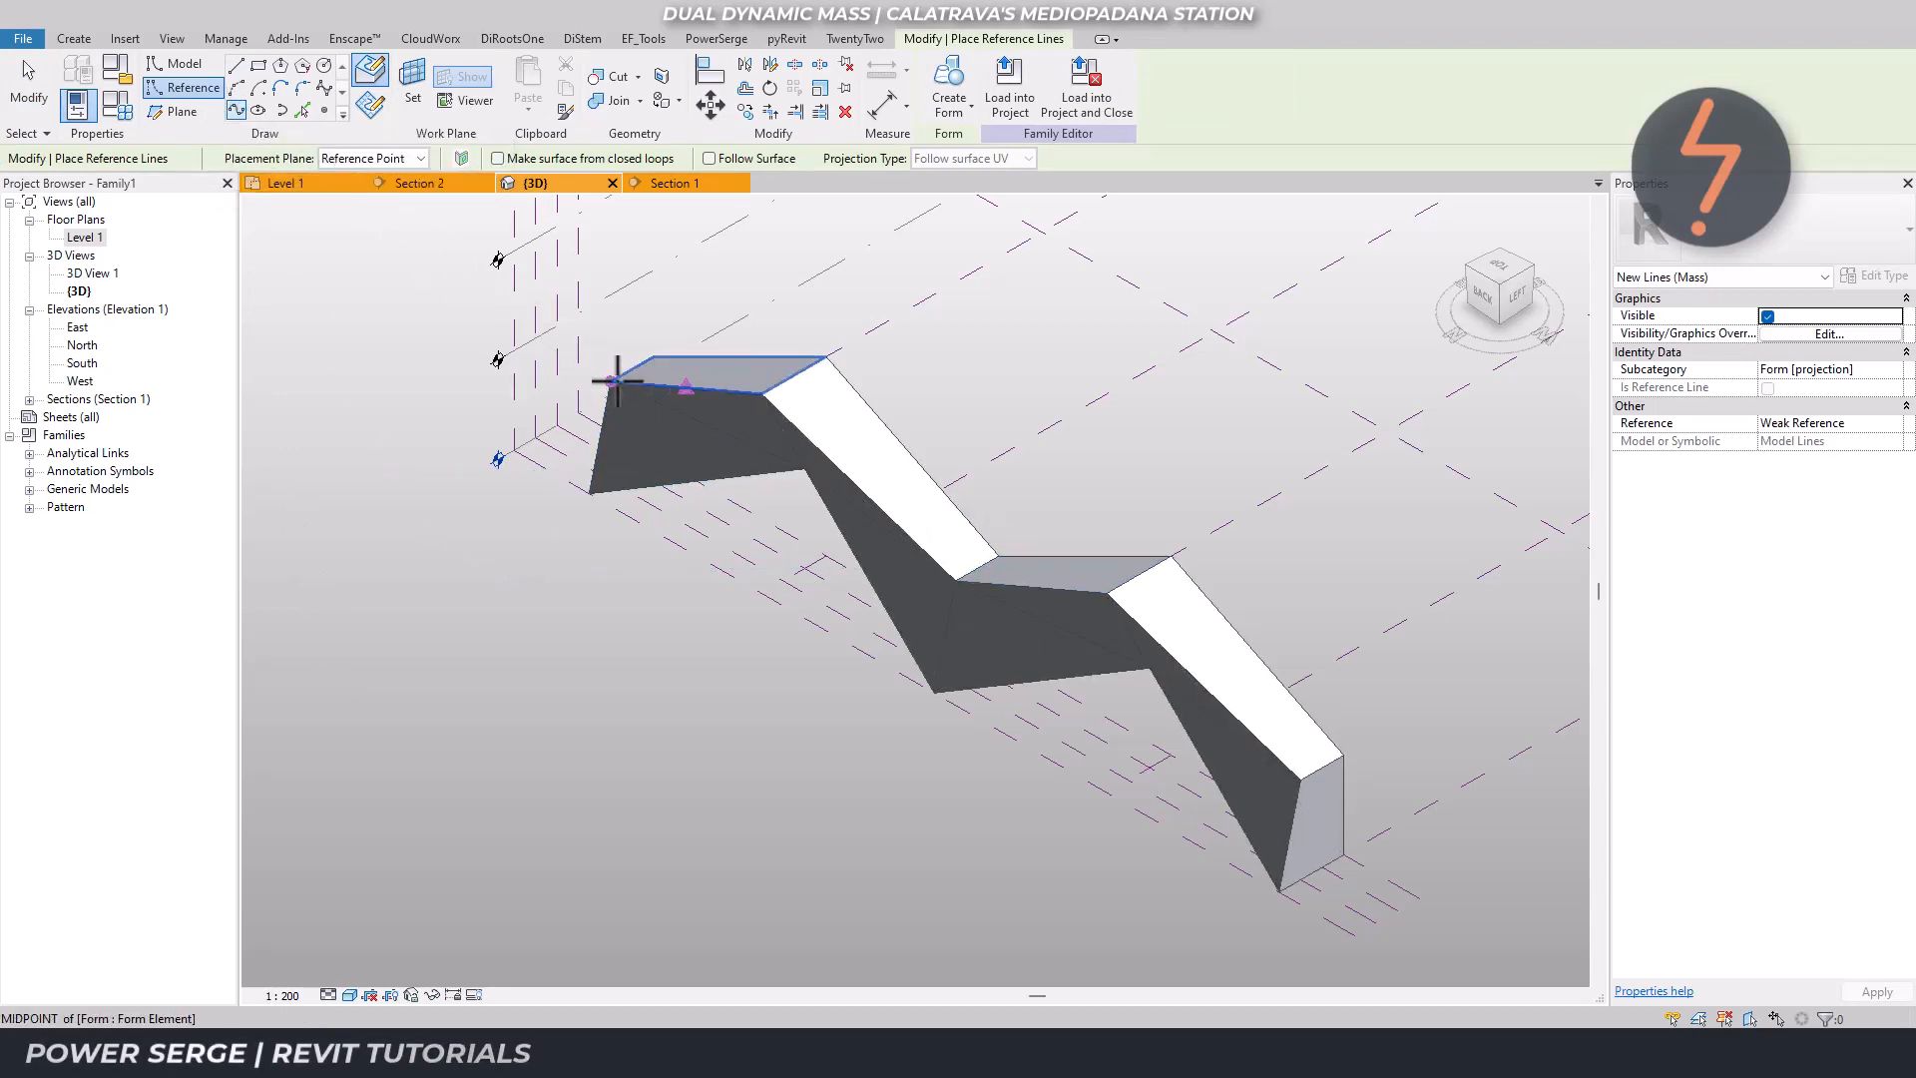
left_click(763, 393)
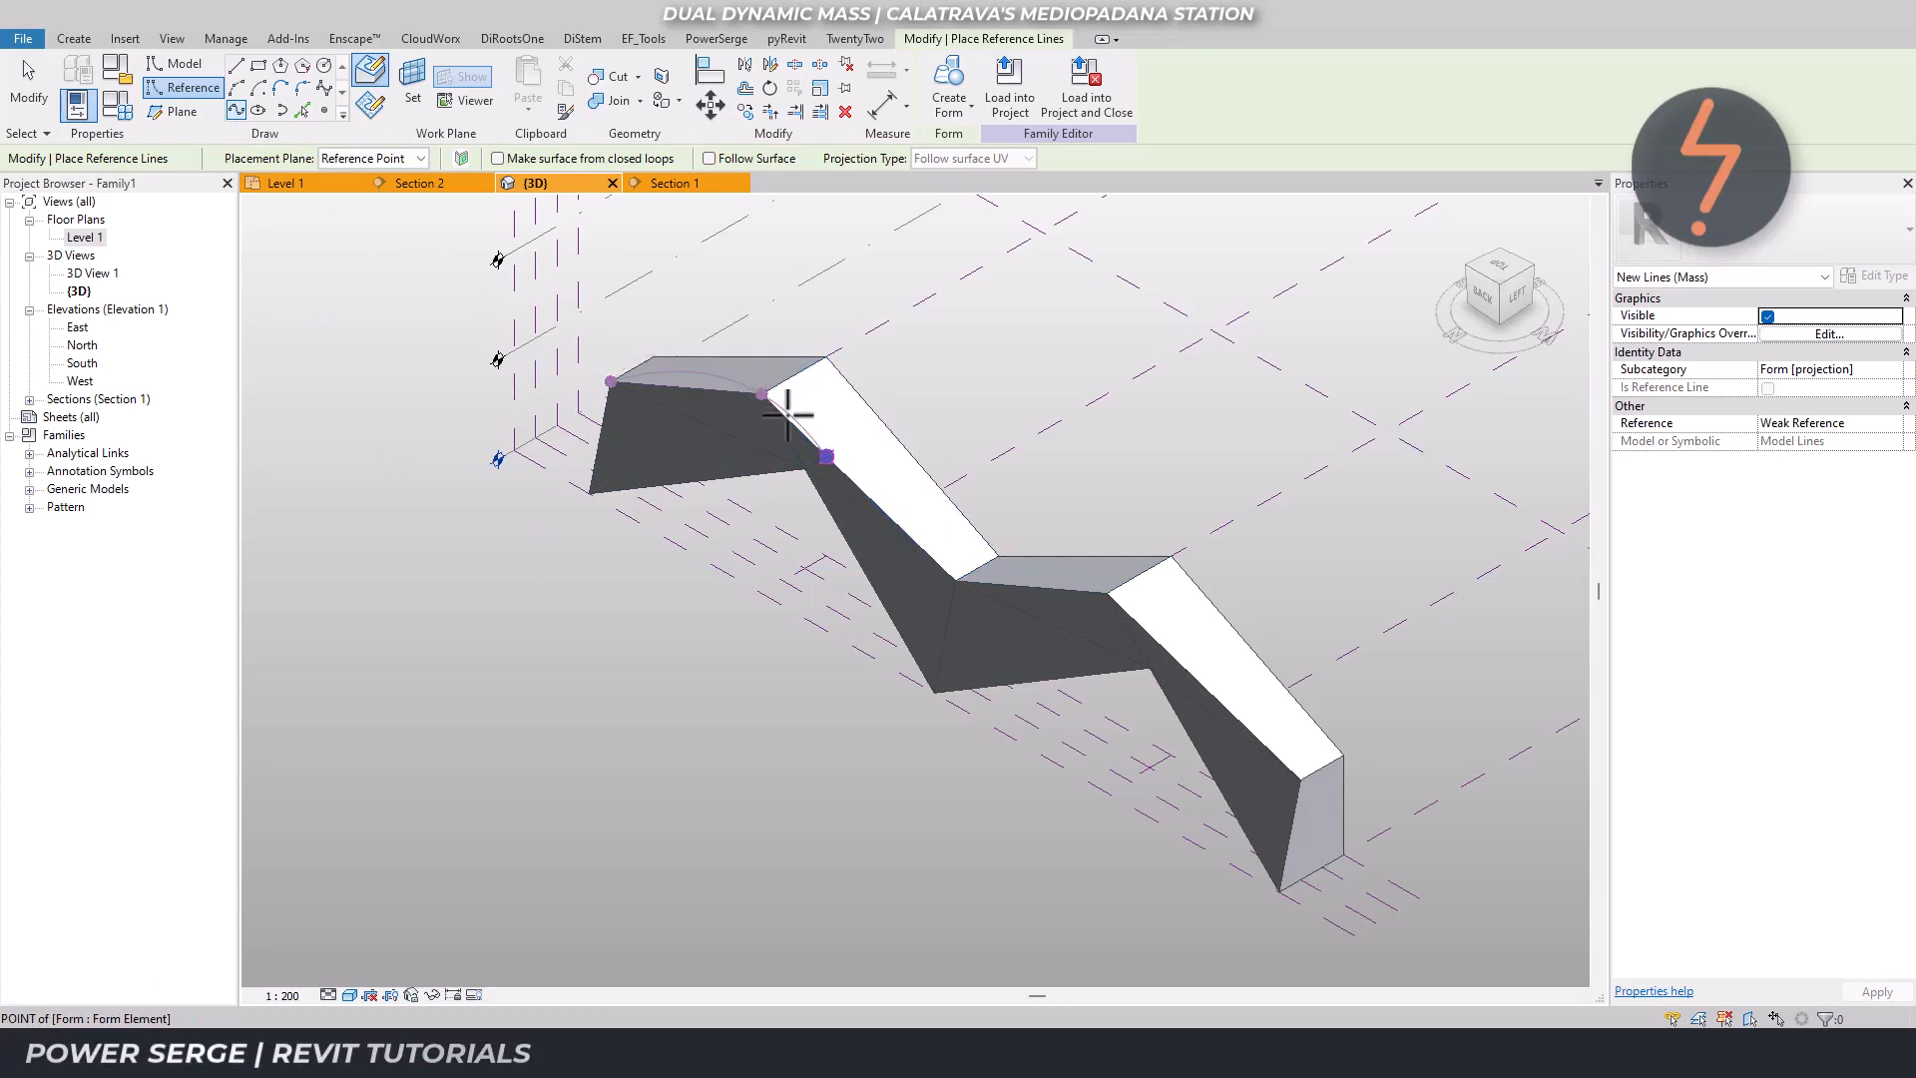
left_click(955, 578)
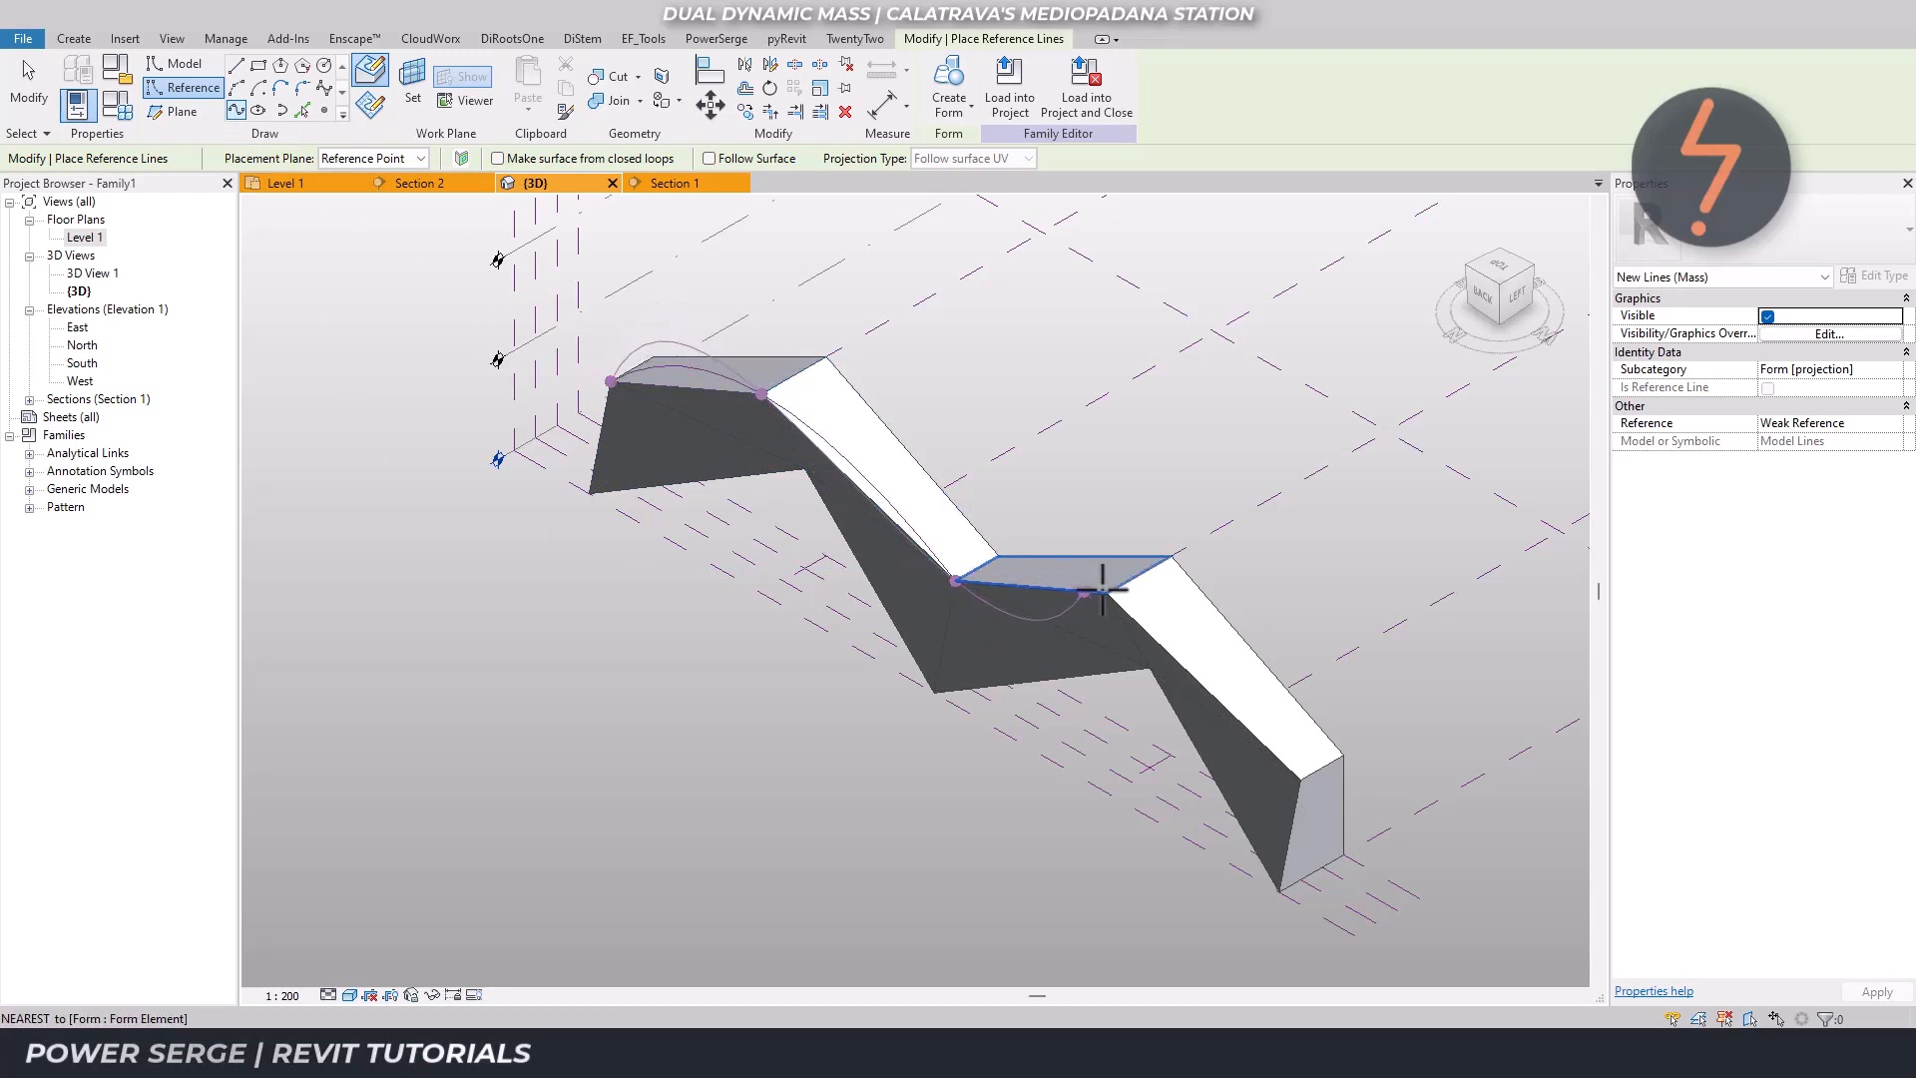
left_click(1106, 593)
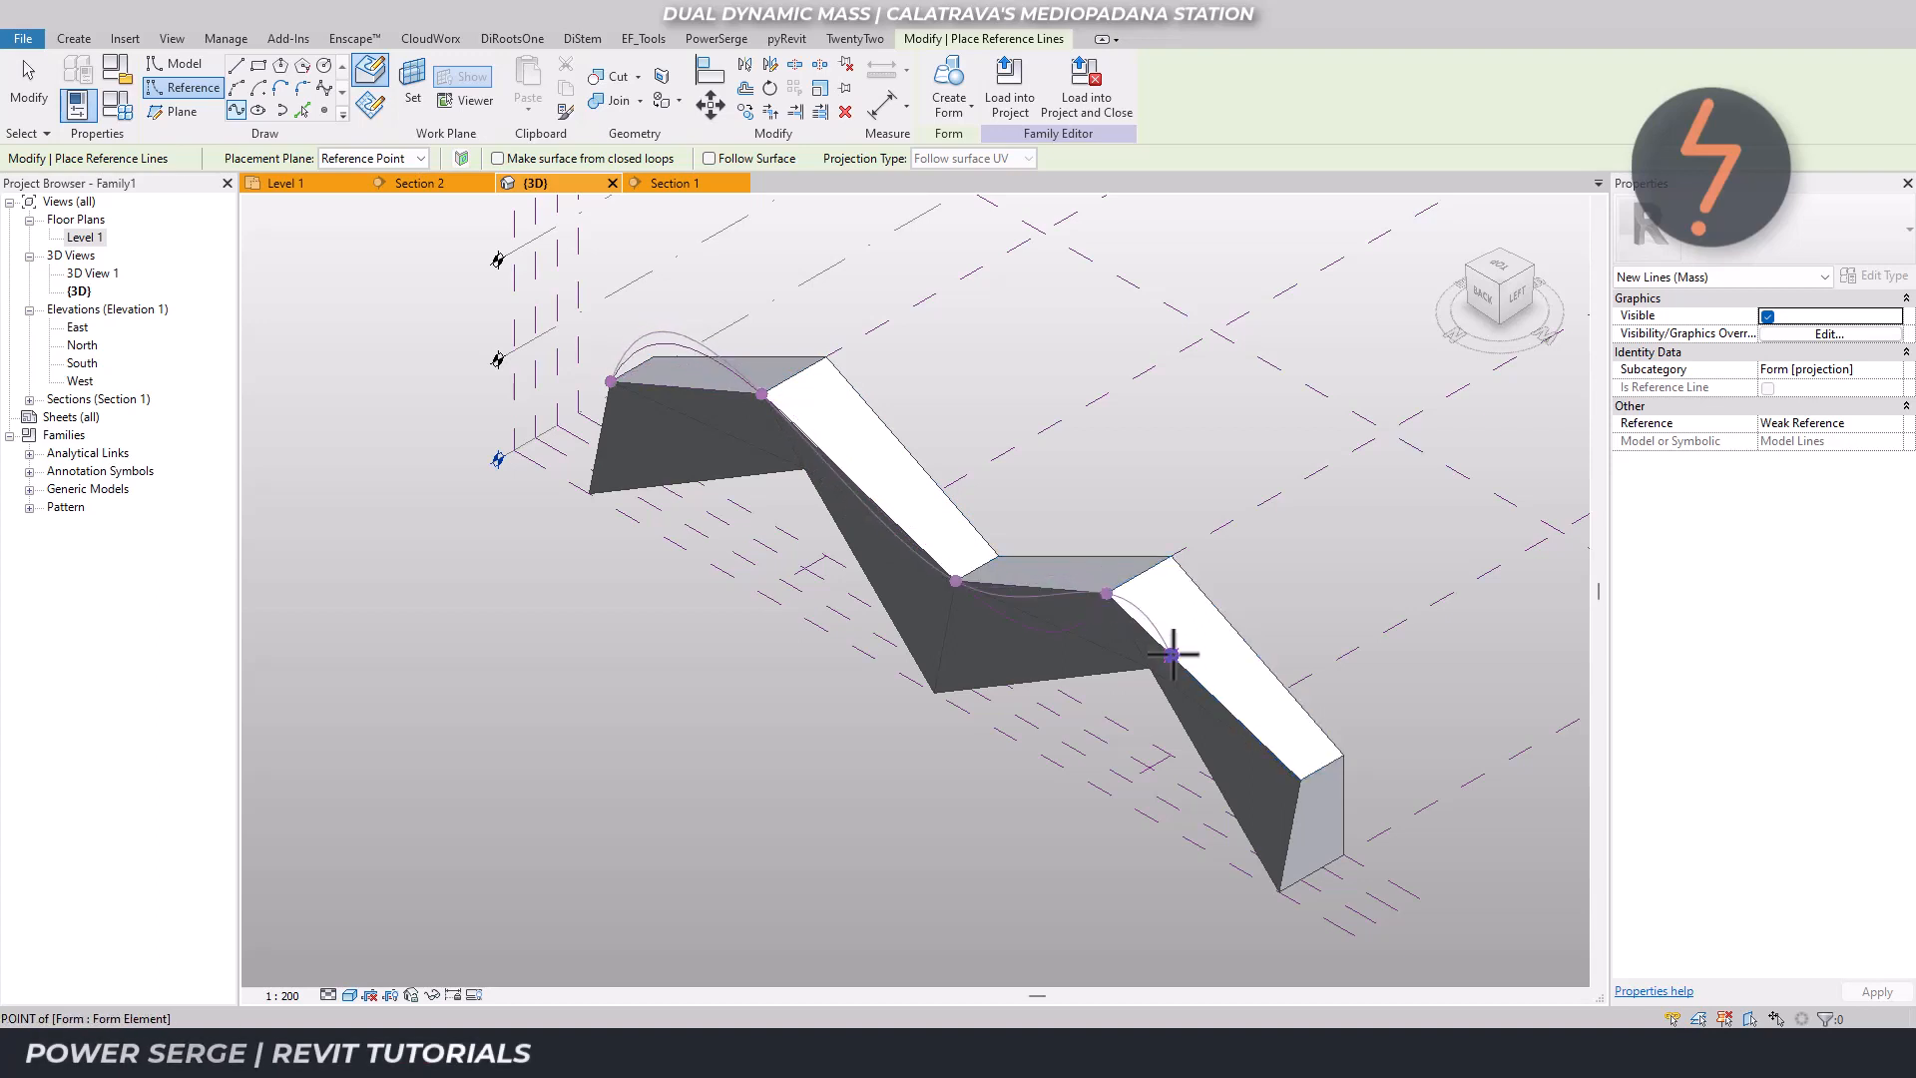
left_click(1303, 773)
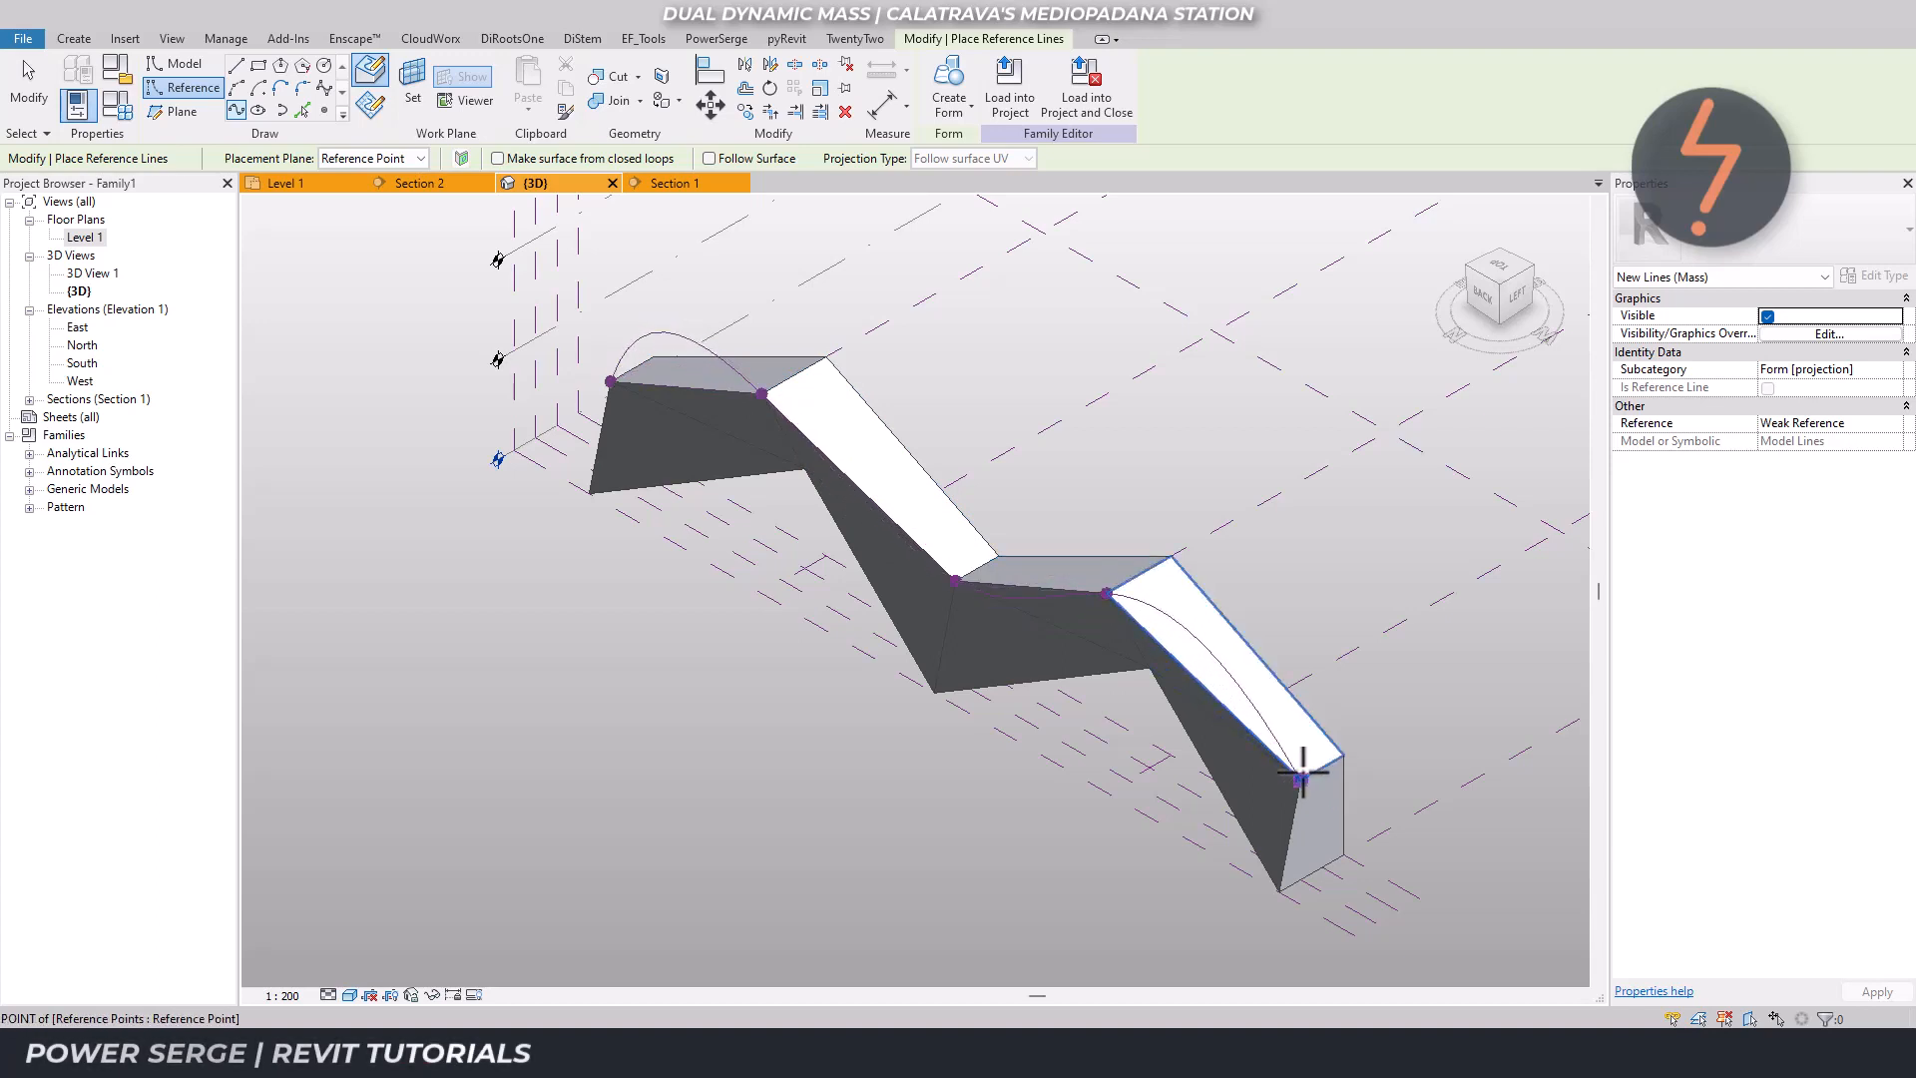
key("Escape")
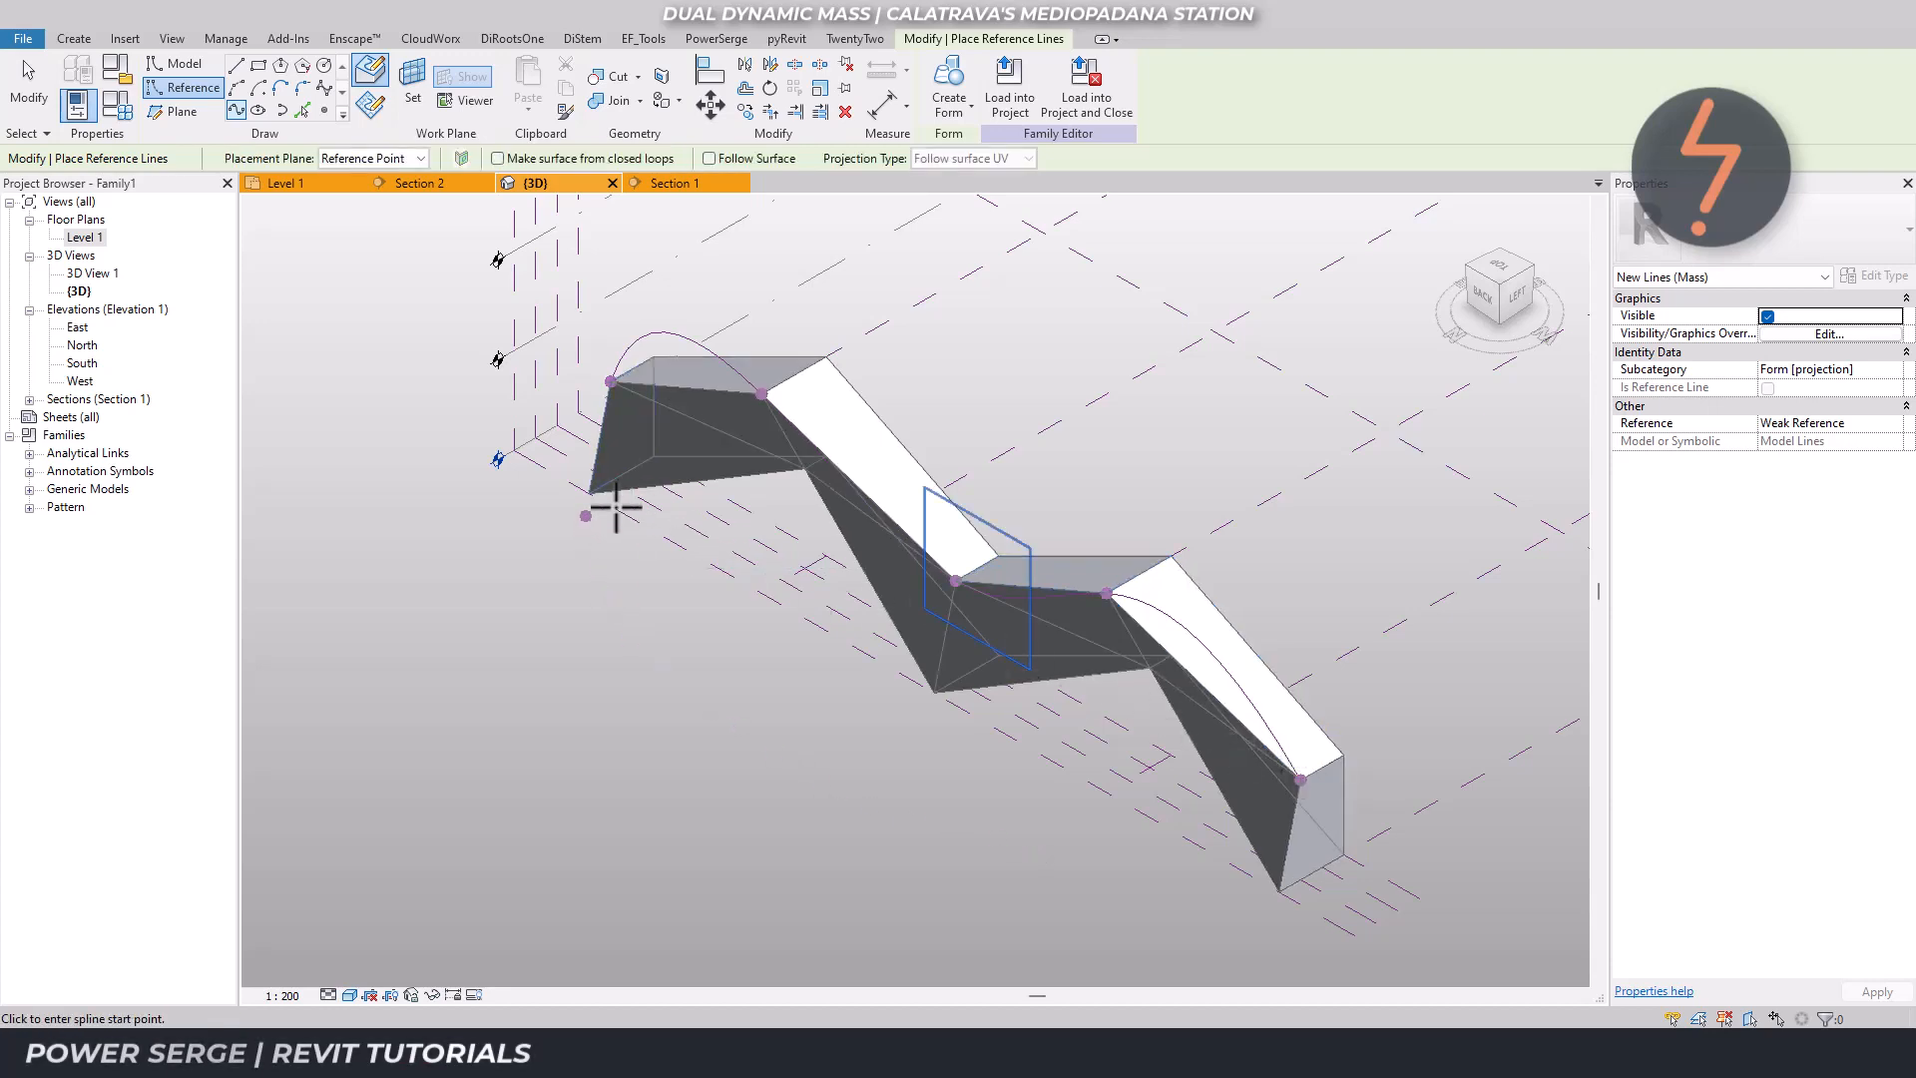
Draw a second spline reference line through the five bottom outer vertices of the north form and finish the command.
left_click(589, 493)
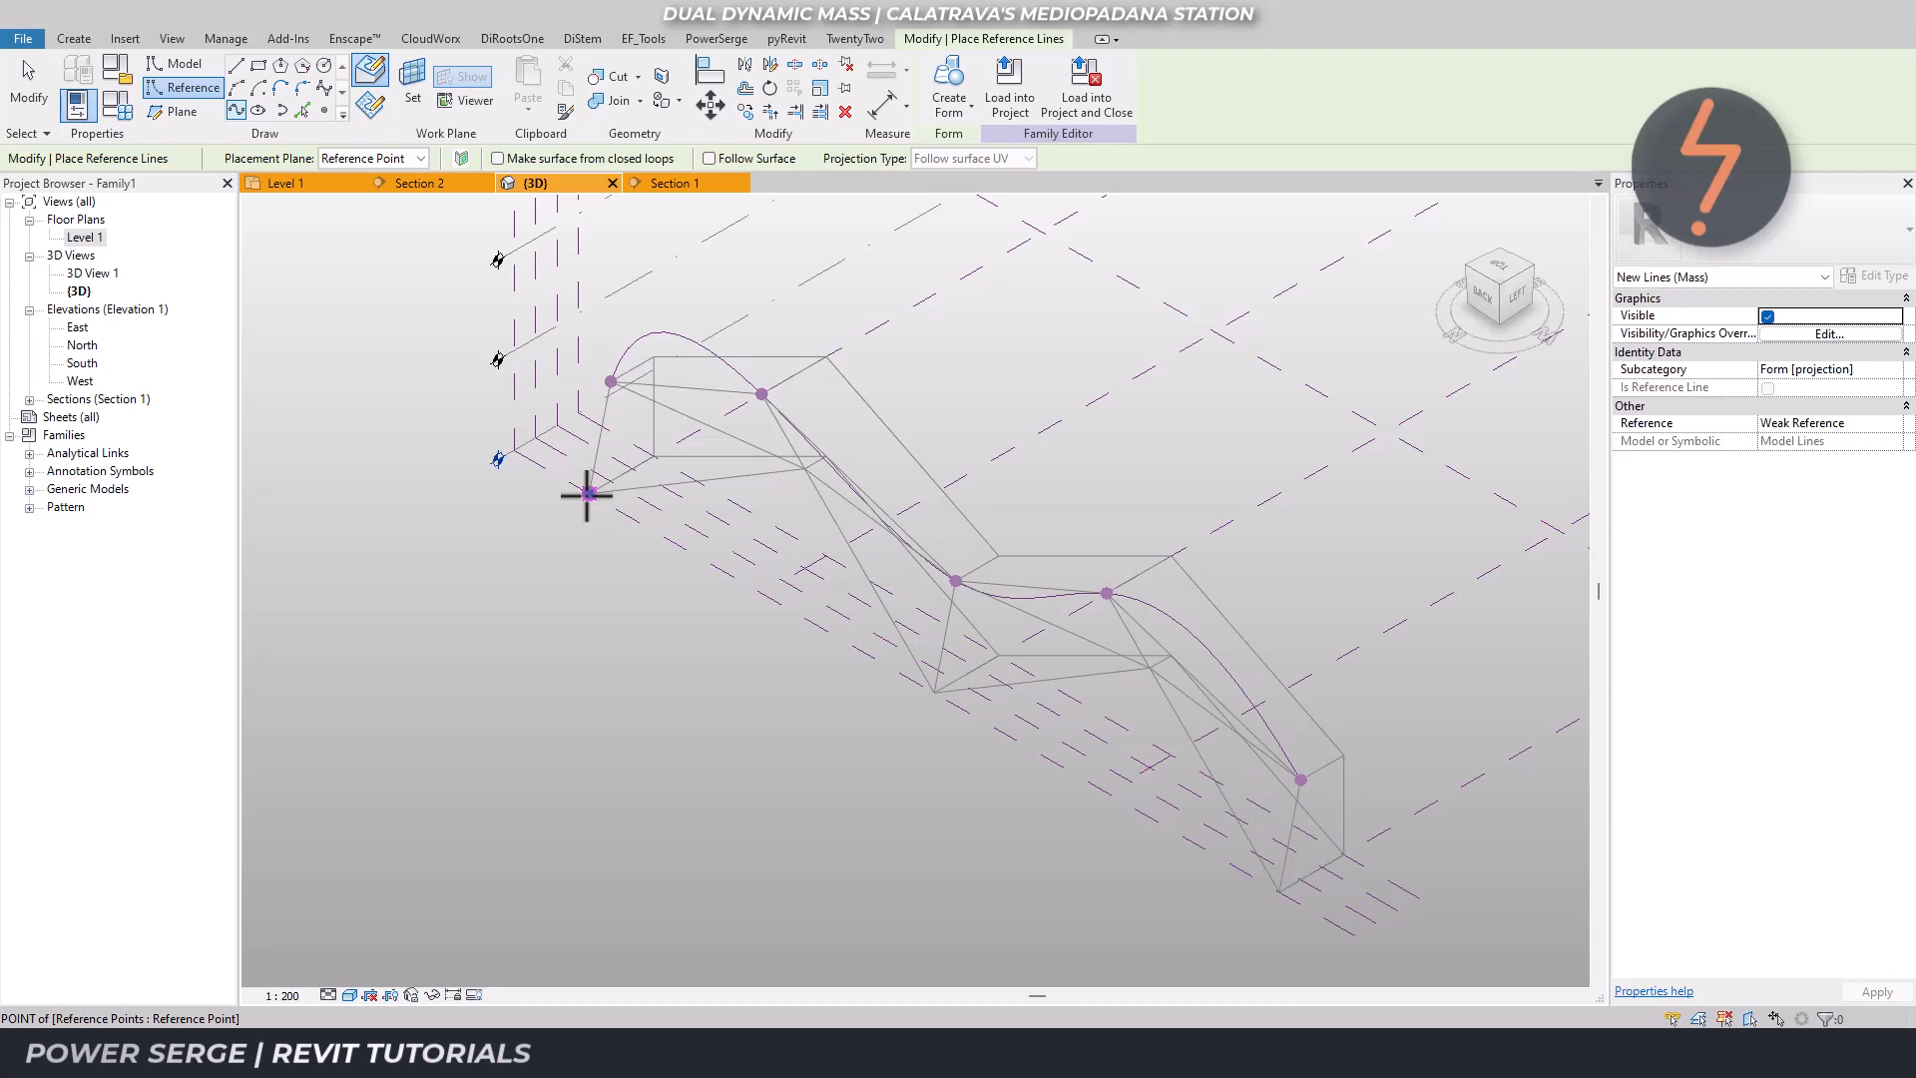
left_click(804, 469)
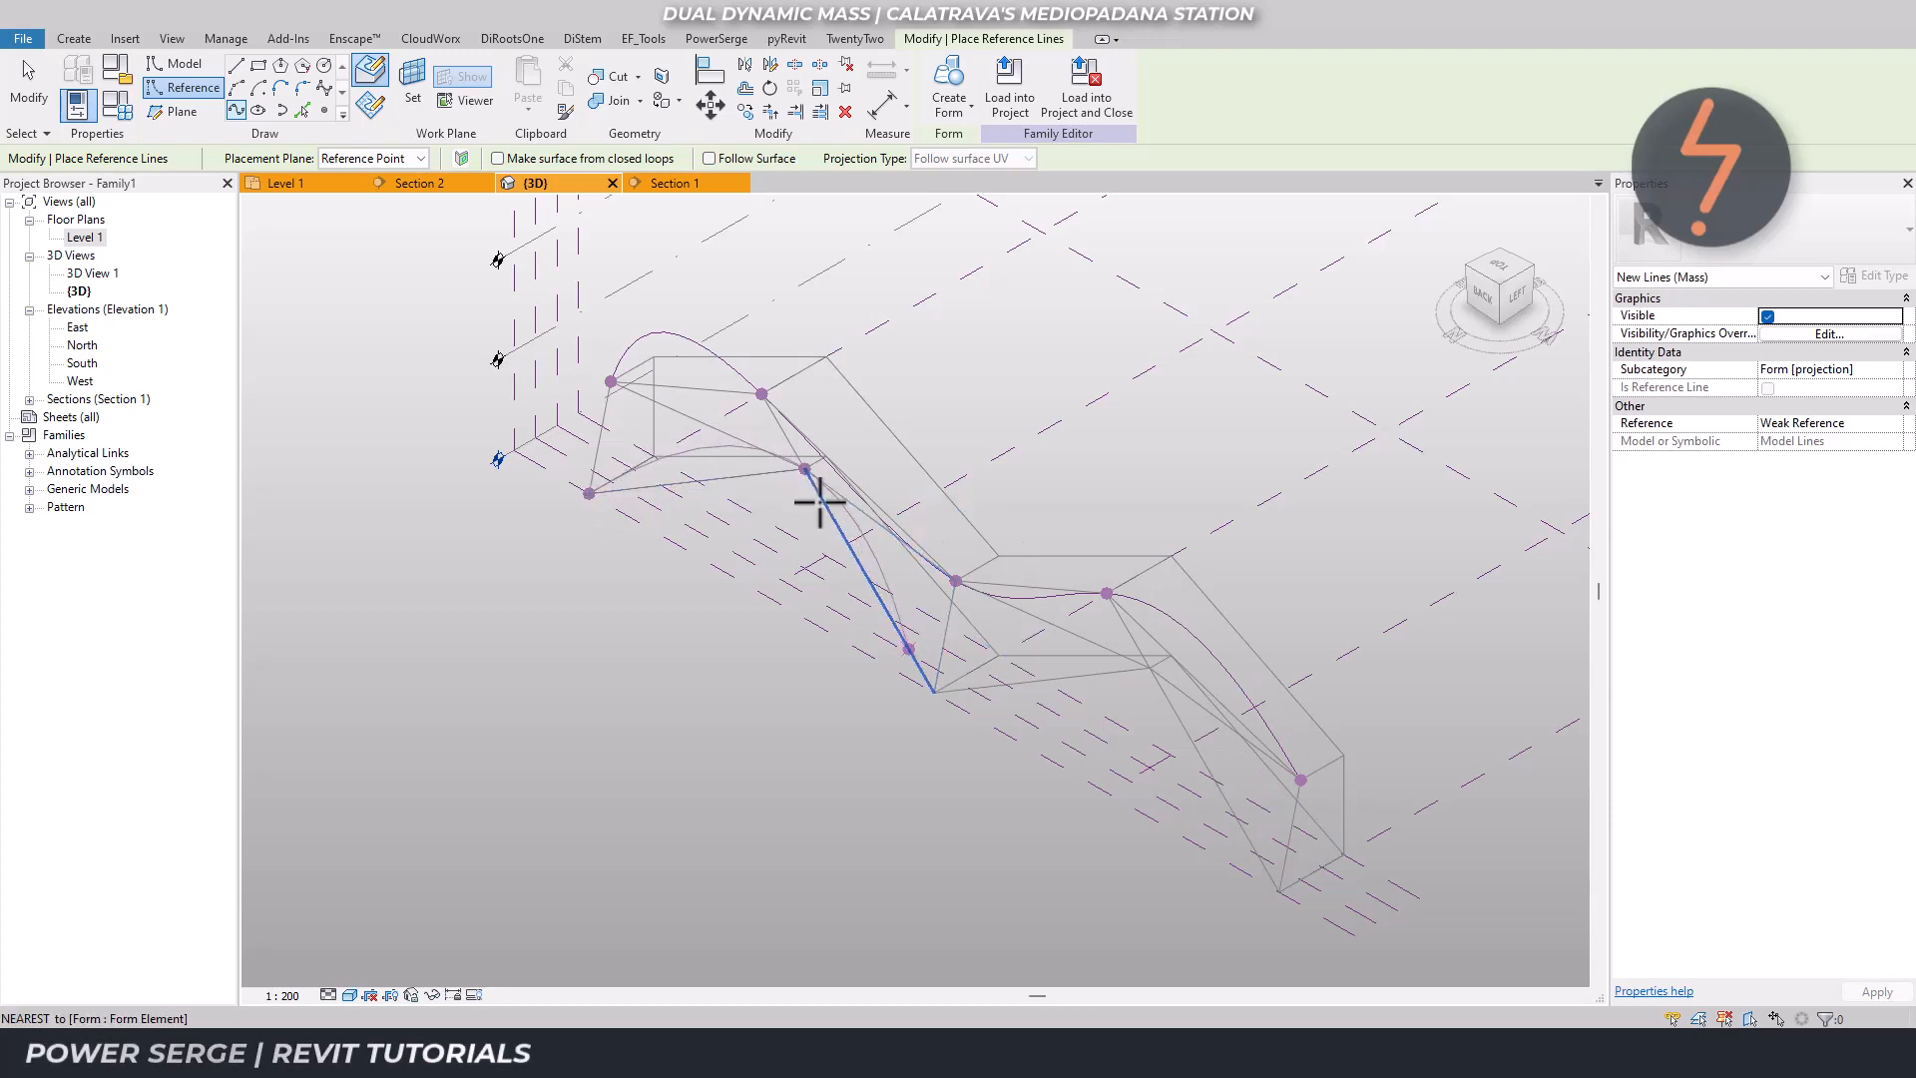
left_click(933, 688)
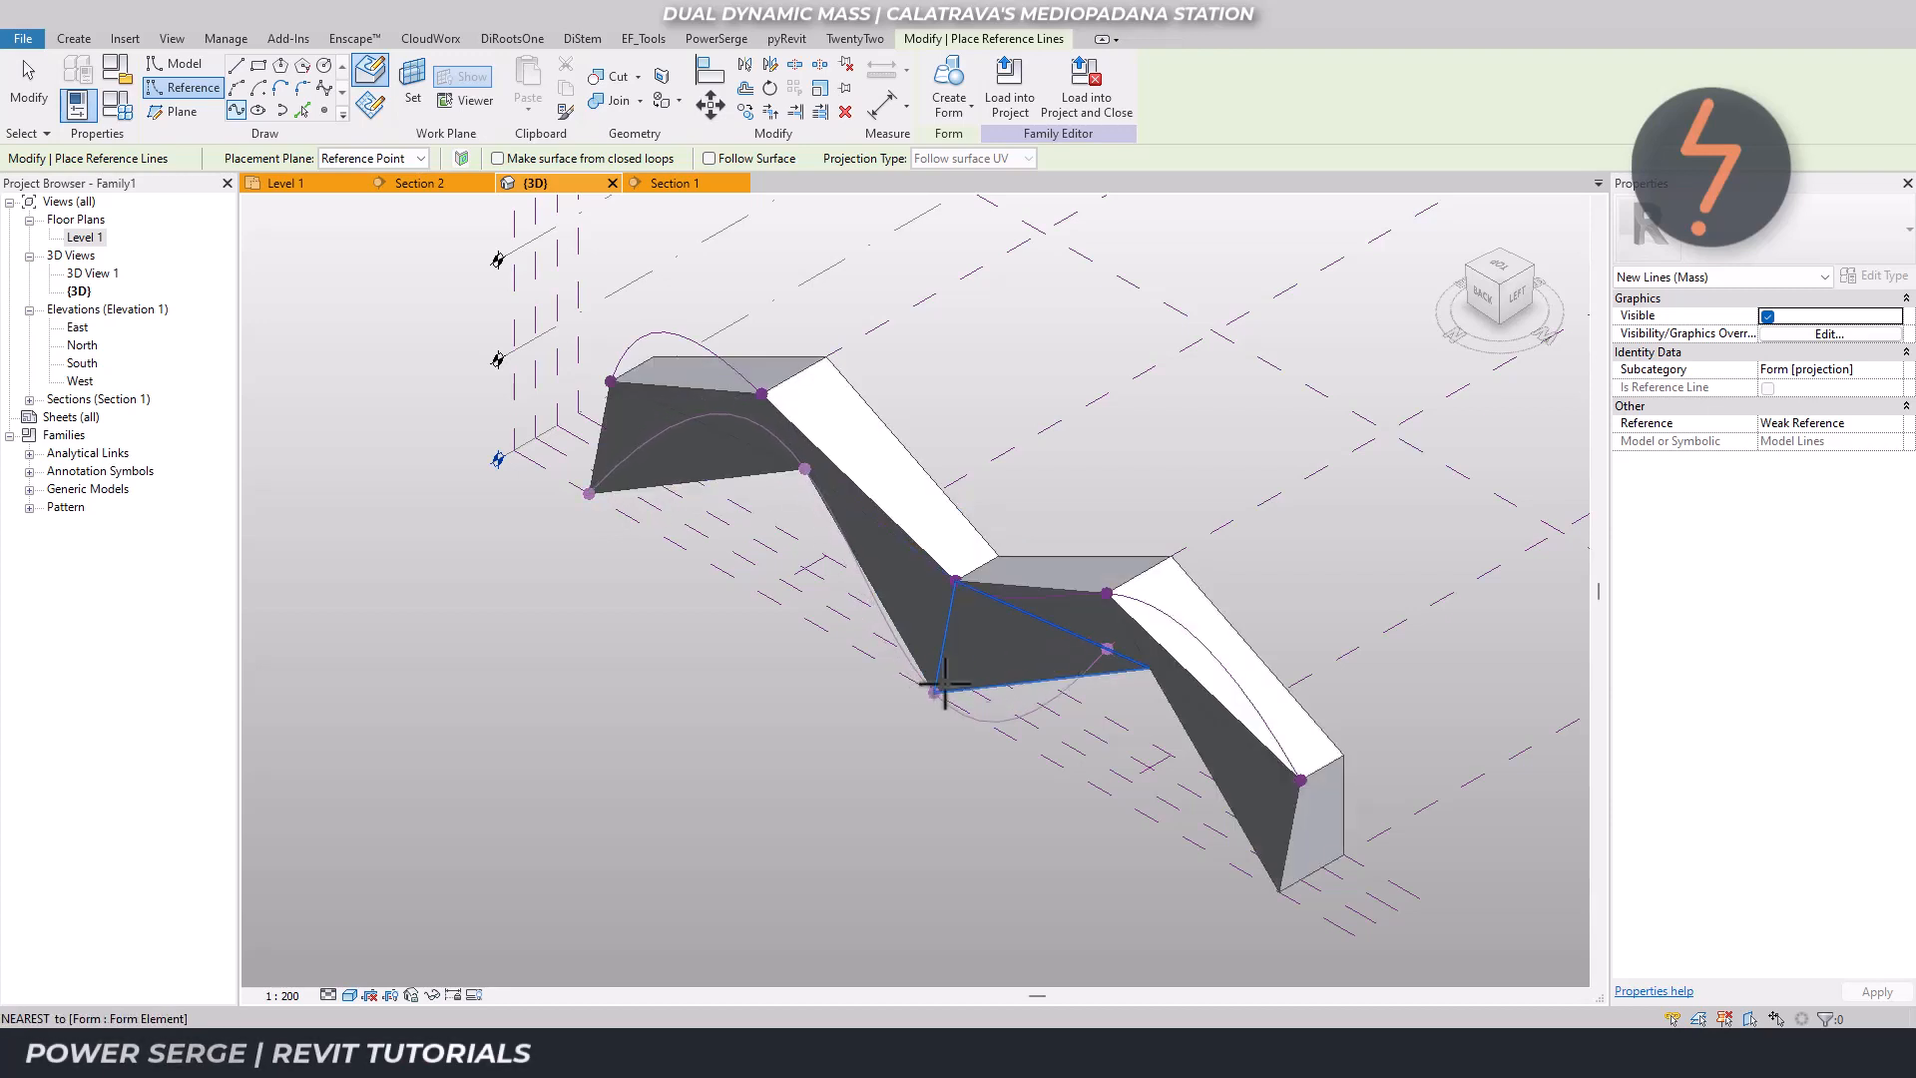
left_click(1148, 668)
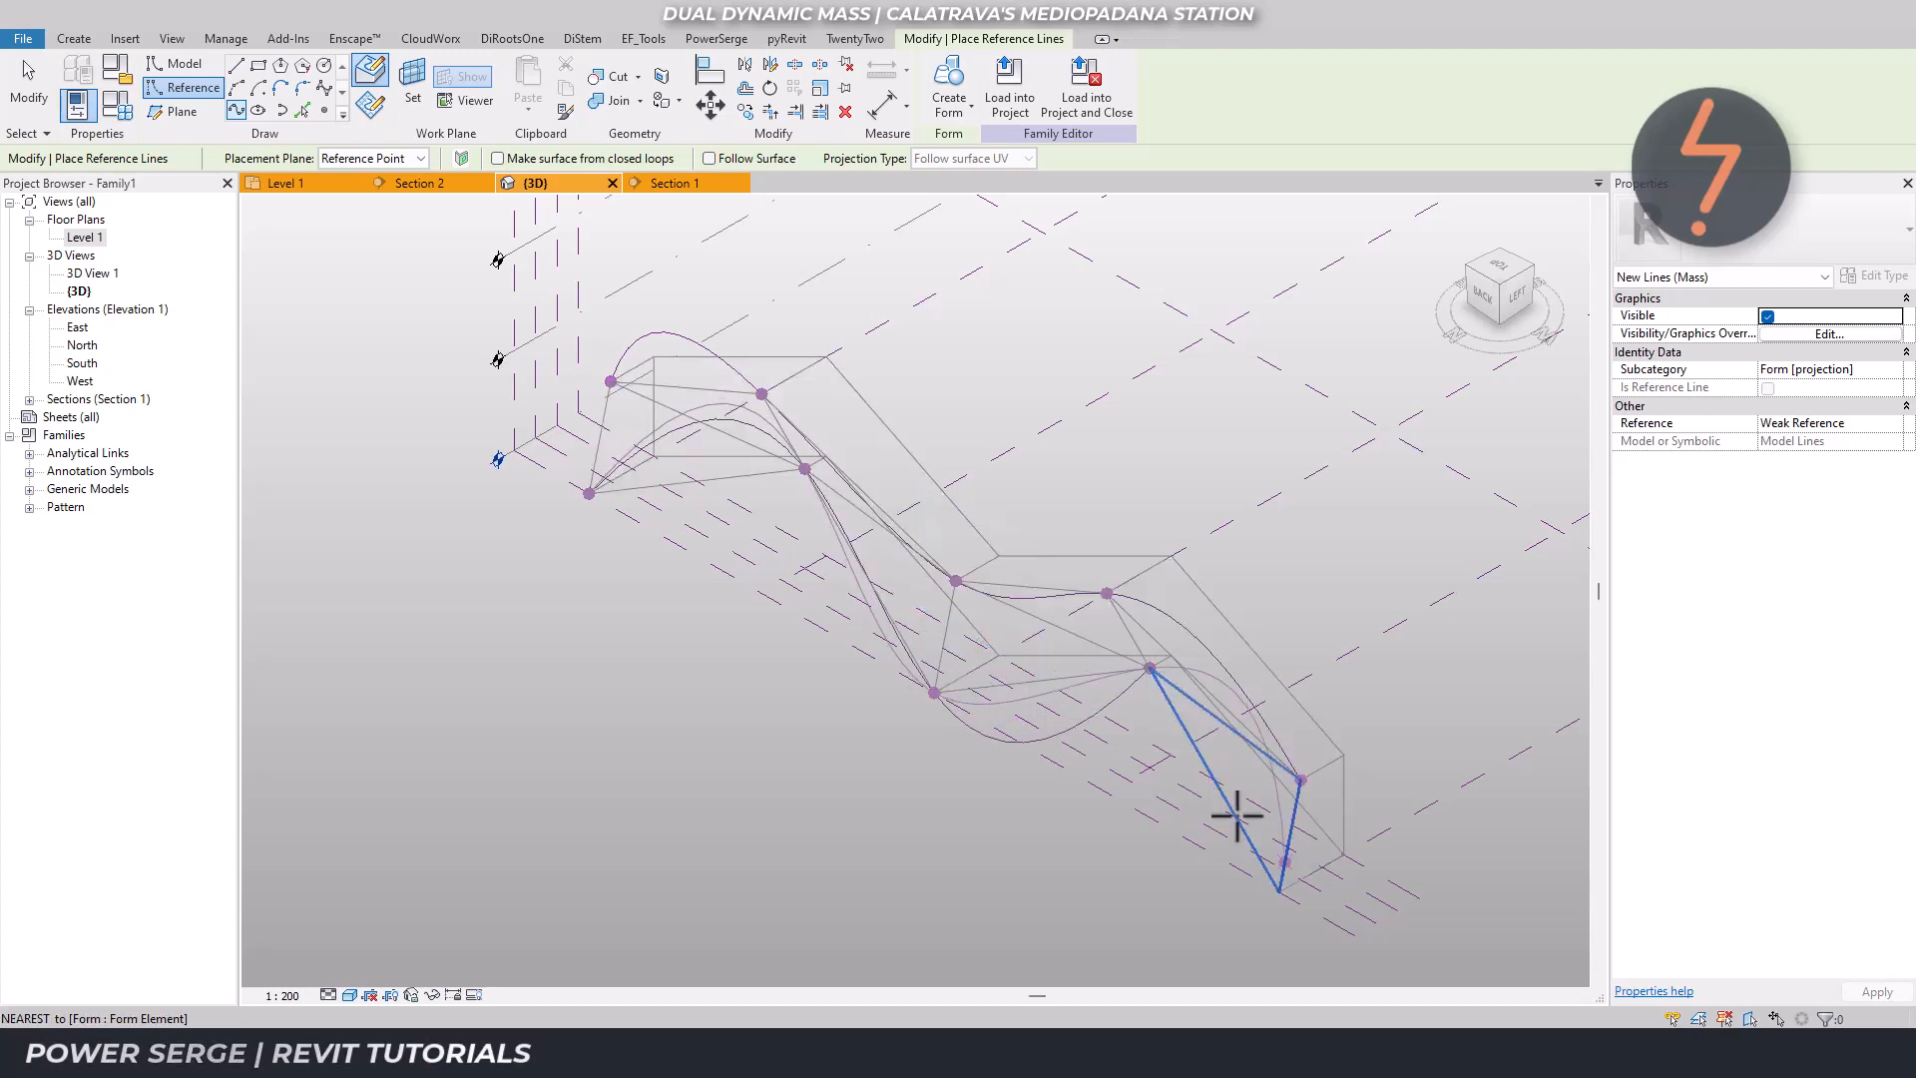
double_click(1278, 890)
key("Escape")
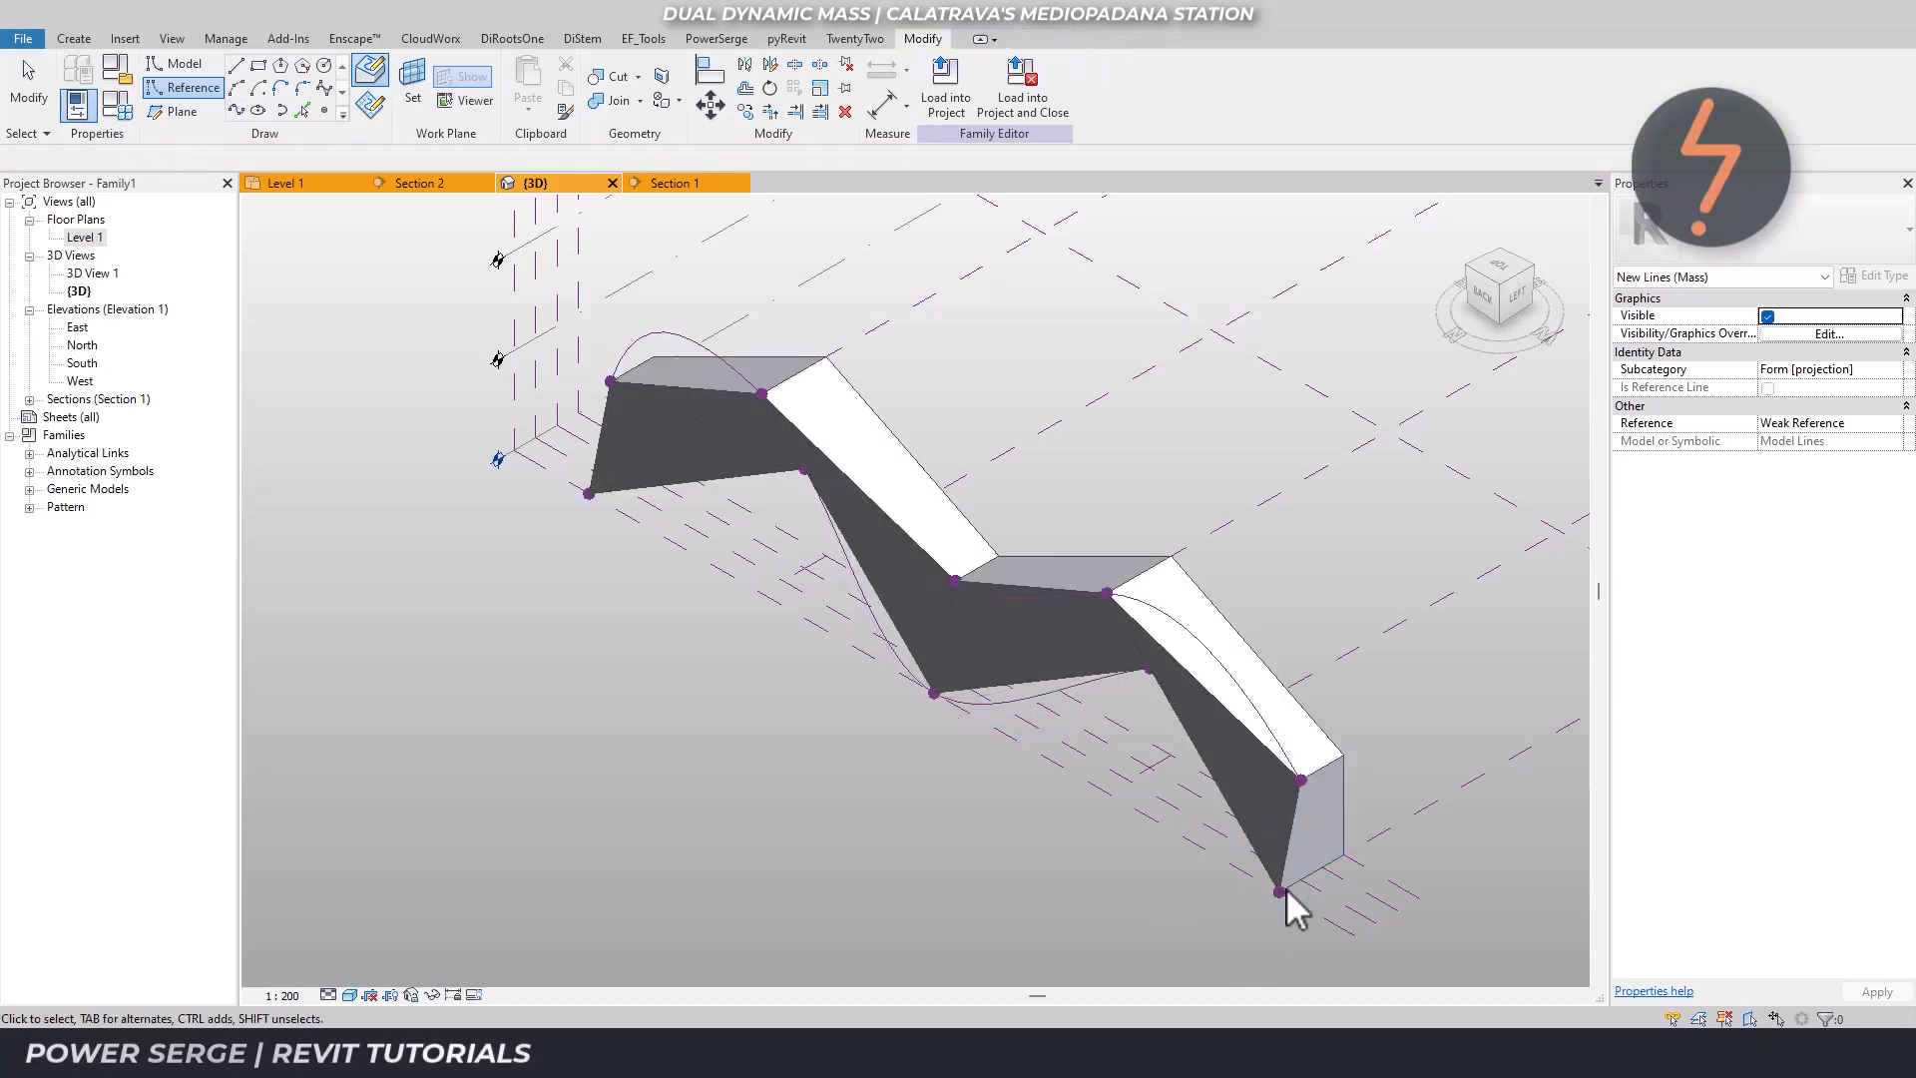
Temporarily isolate the north form's two spline reference lines to examine the curves, and restore the hidden elements.
left_click(1066, 691)
left_click(1148, 614, "ctrl")
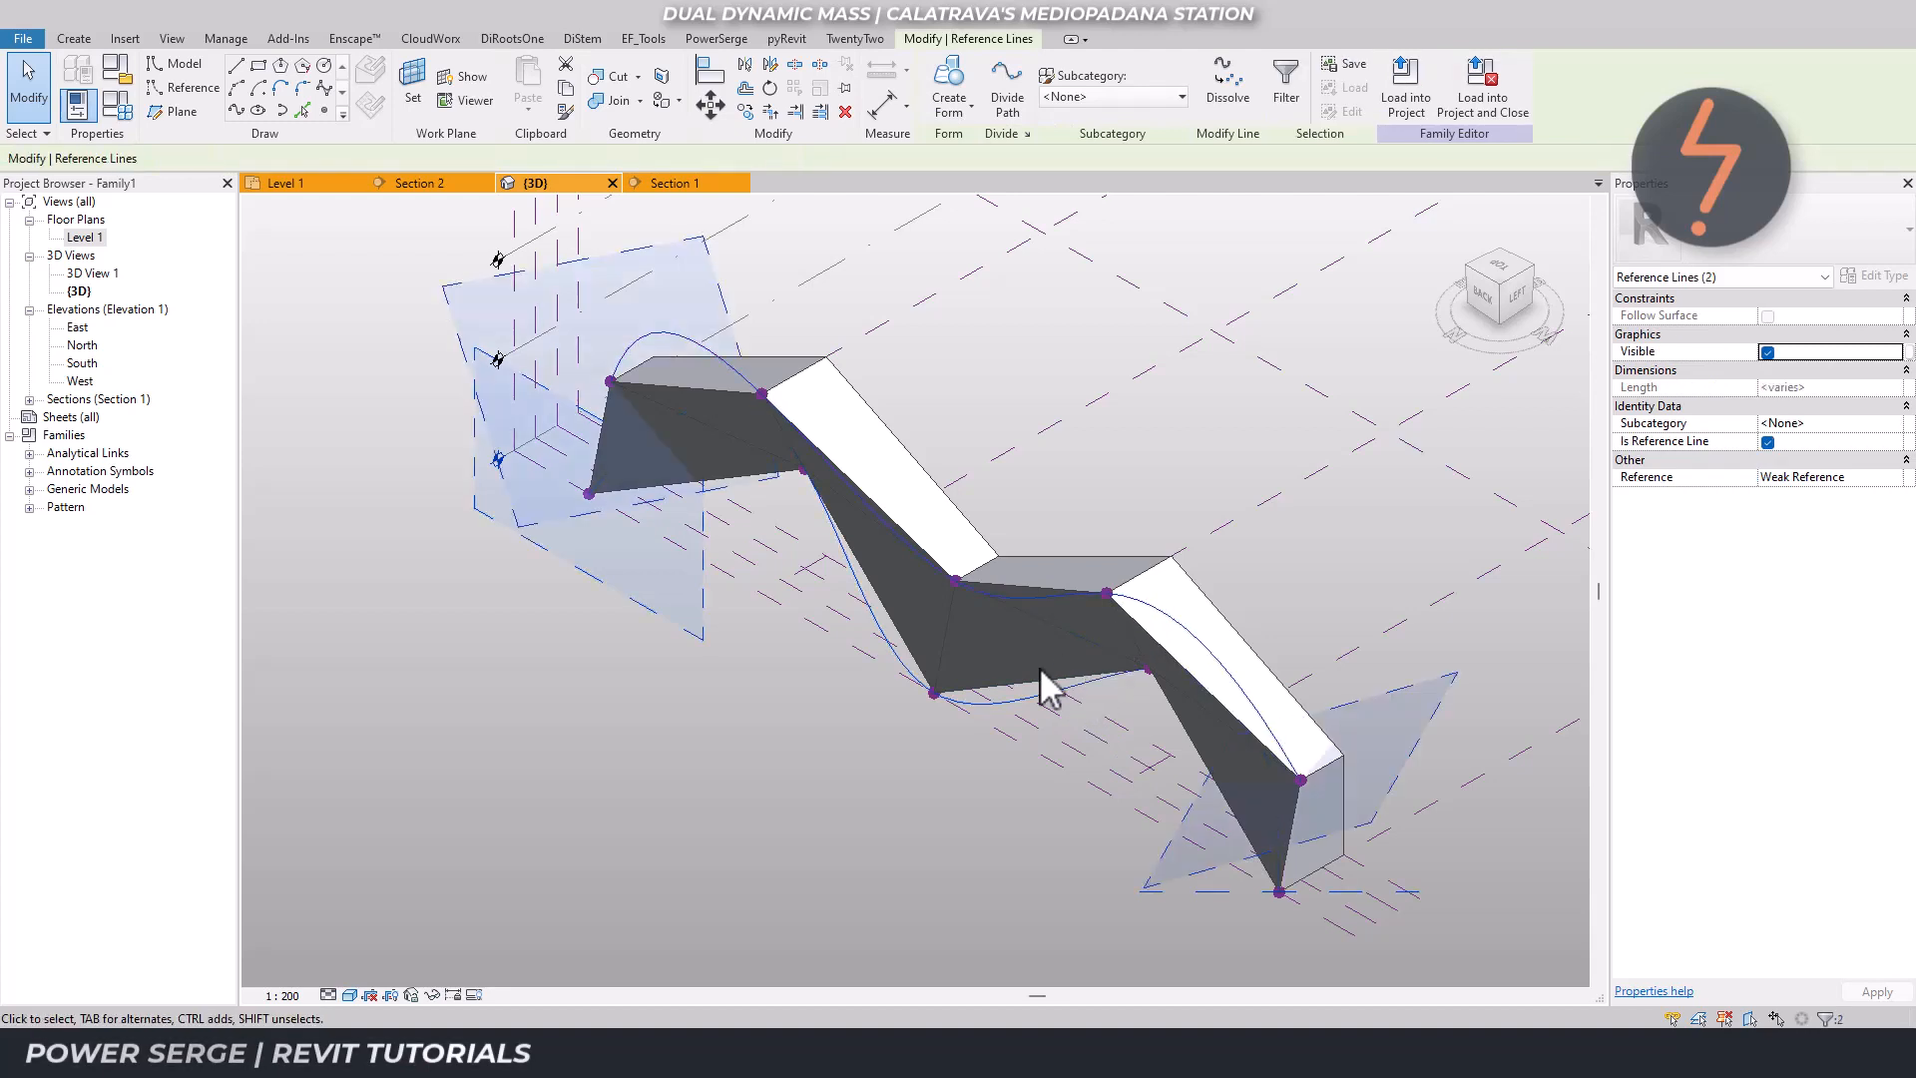
left_click(434, 995)
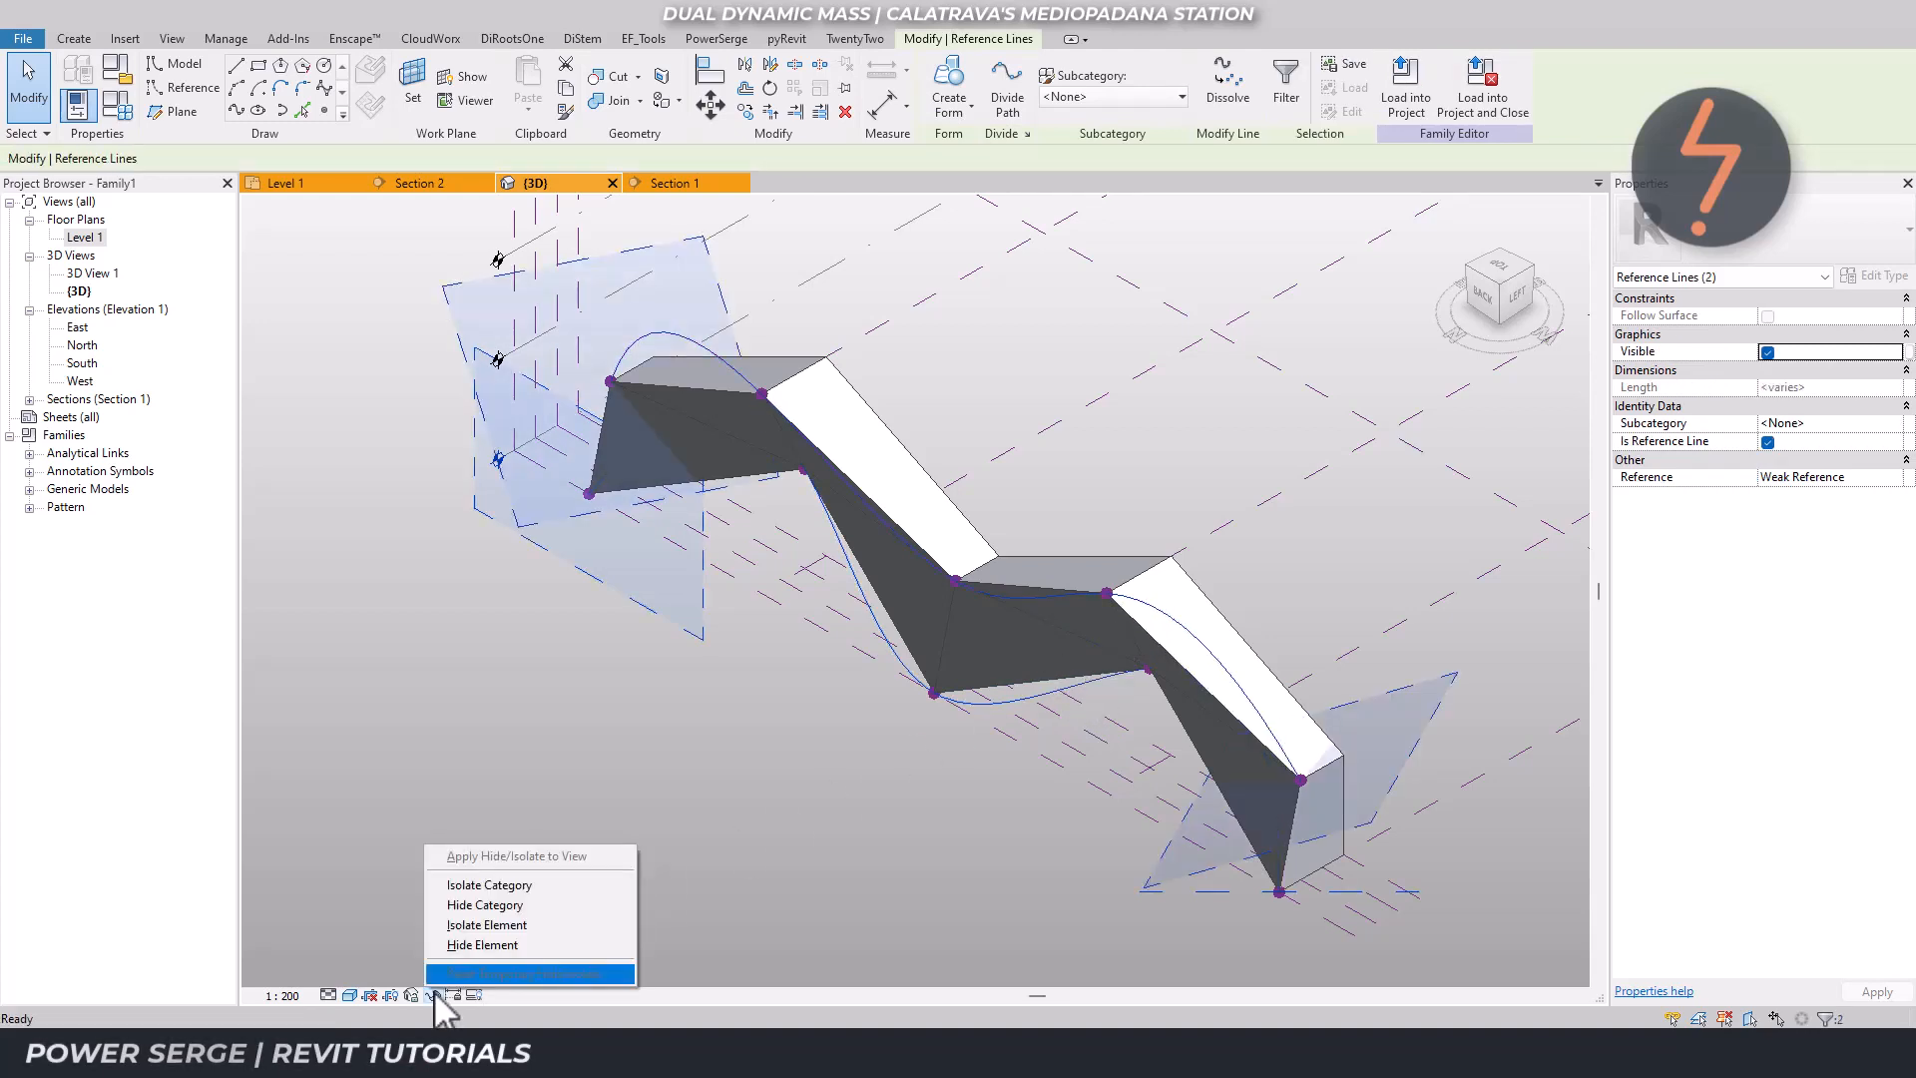
left_click(474, 925)
left_click(494, 840)
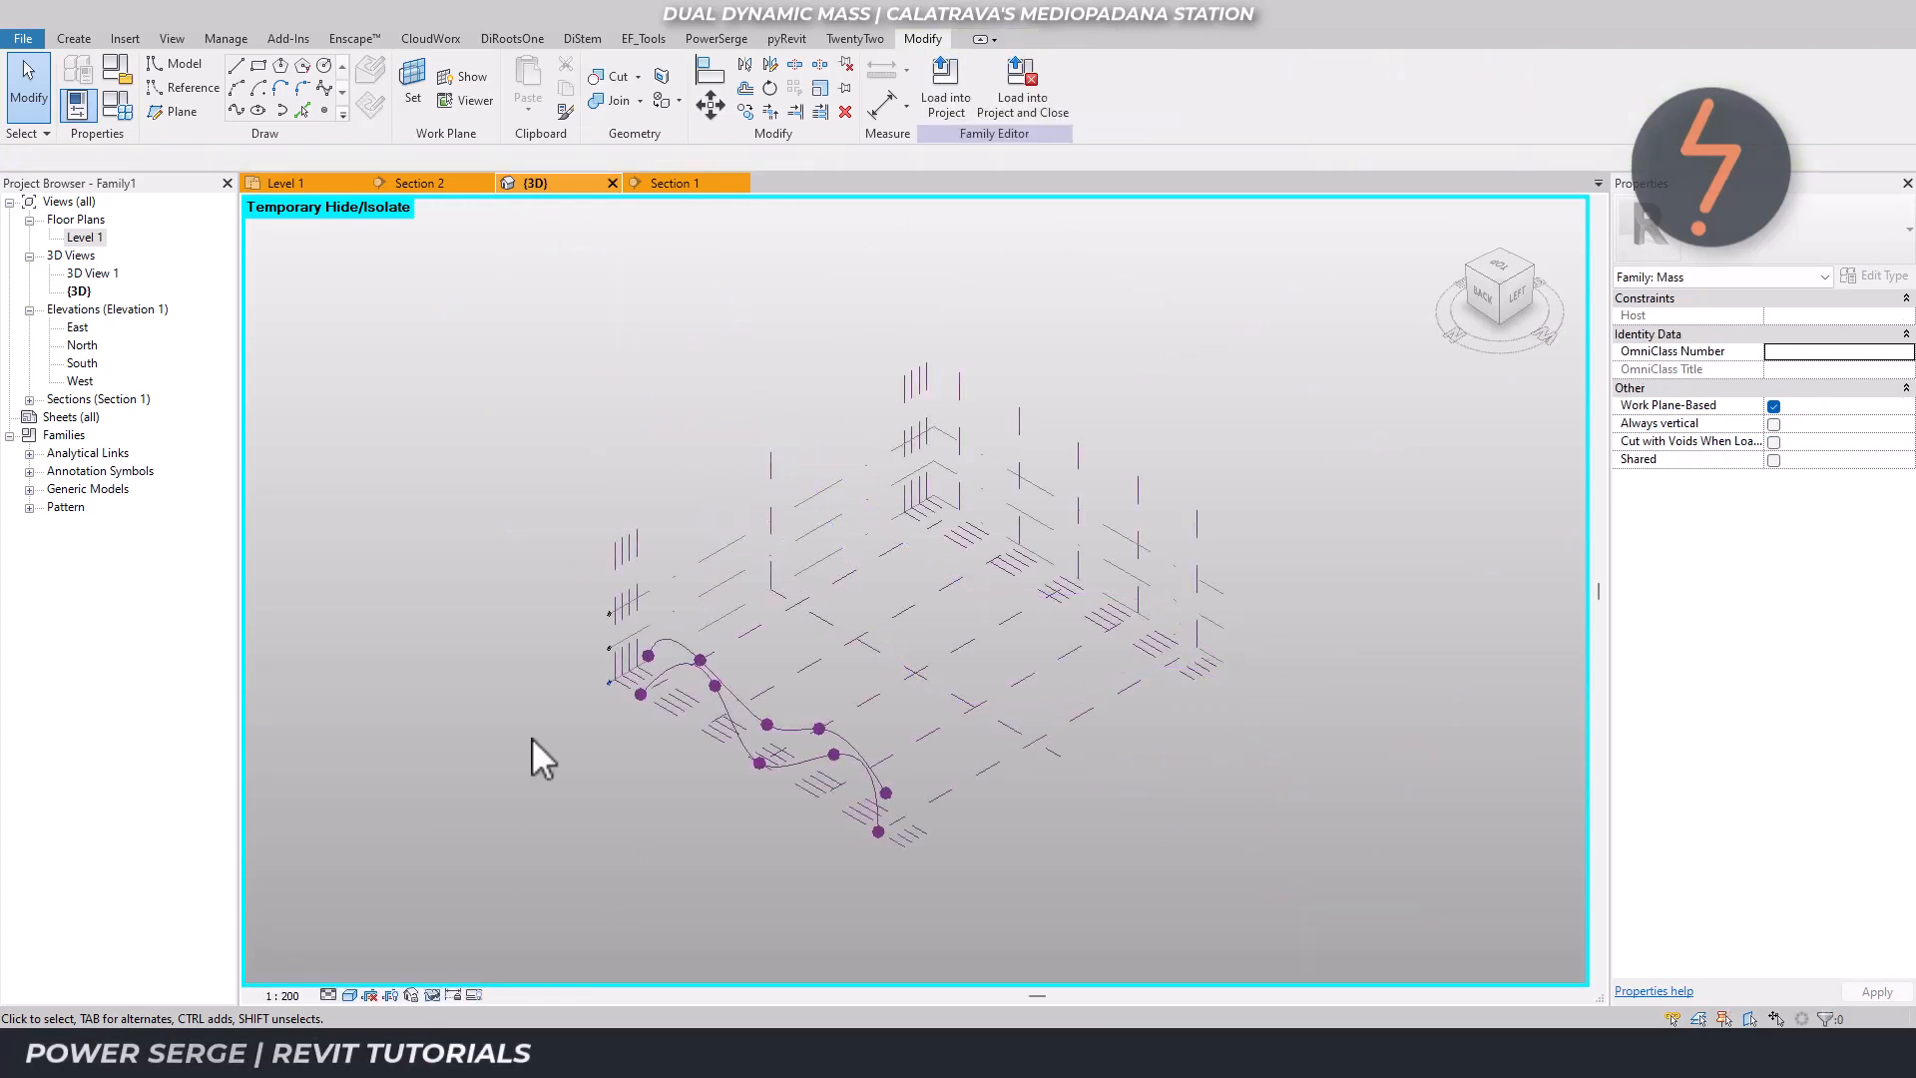
key("h")
key("r")
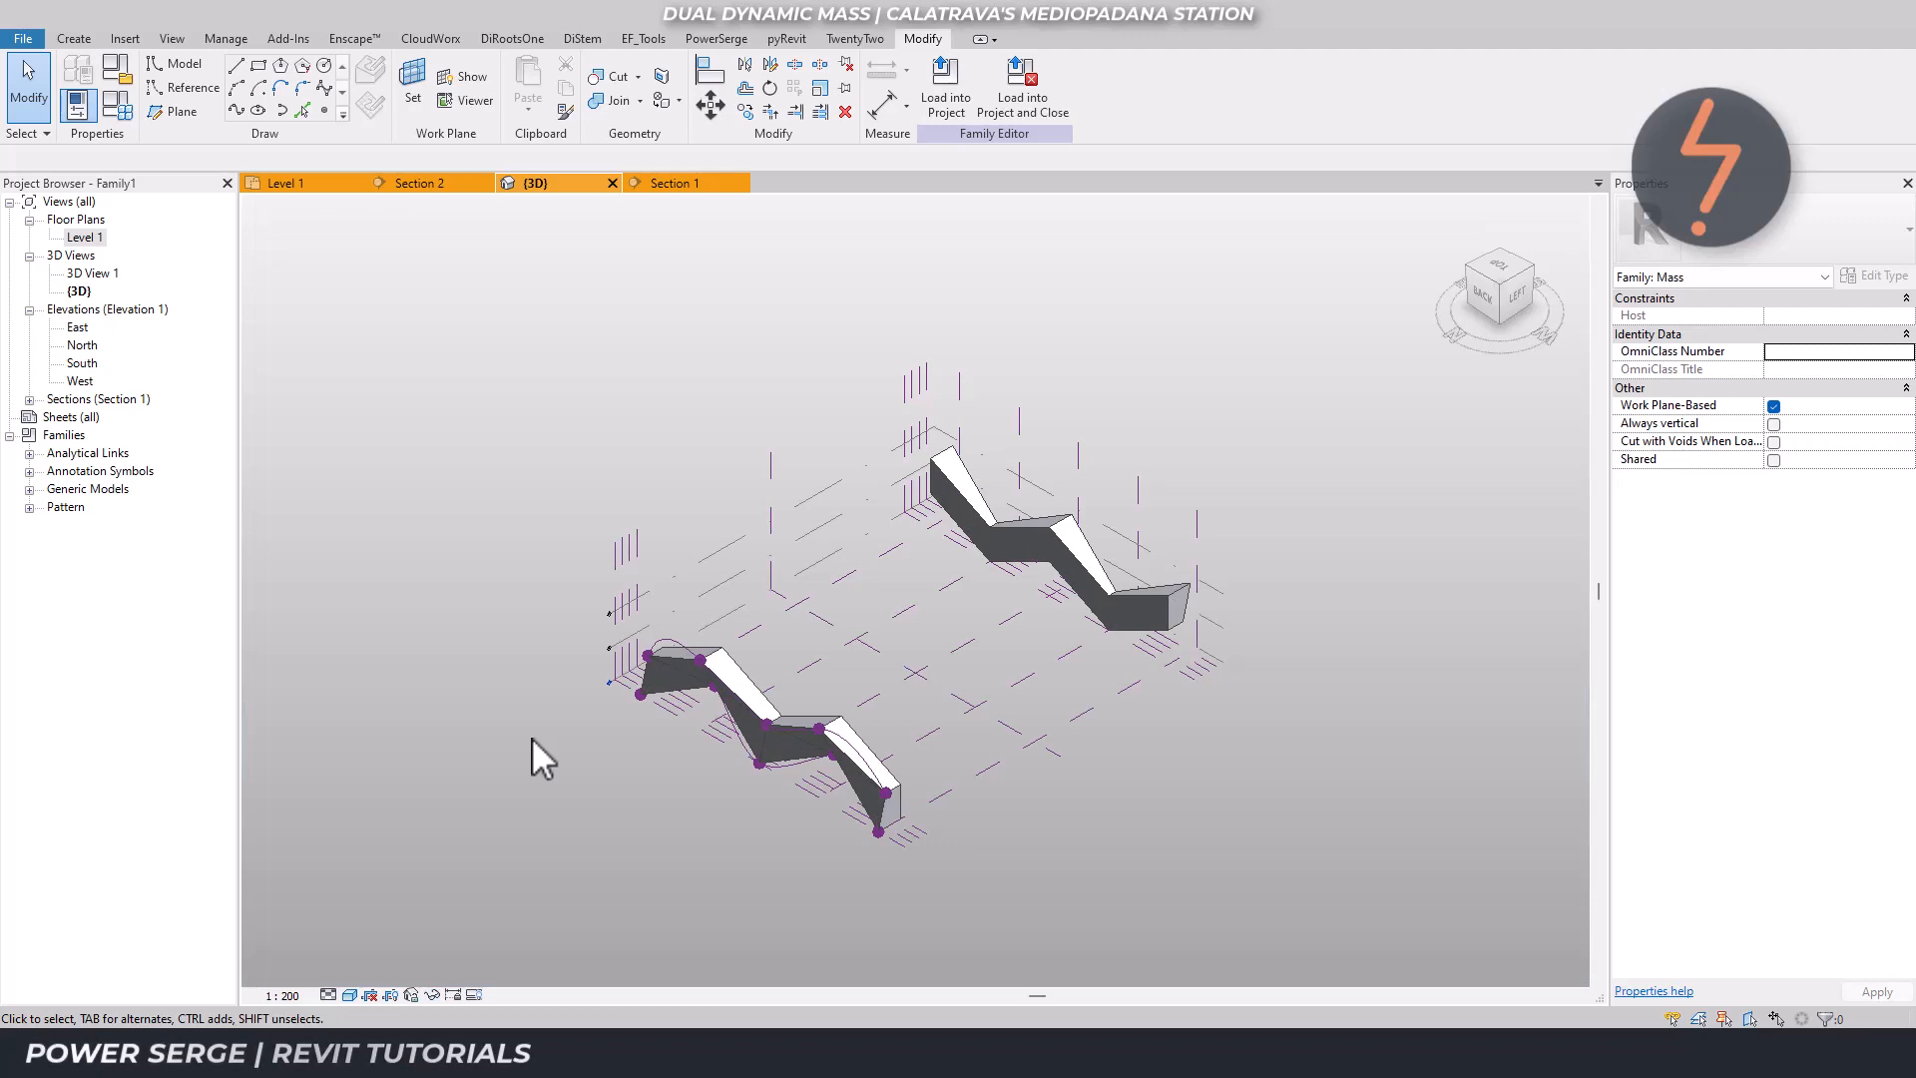
Draw a spline reference line through the five top outer vertices of the south form, from one end to the other.
left_click(1500, 256)
left_click(1509, 272)
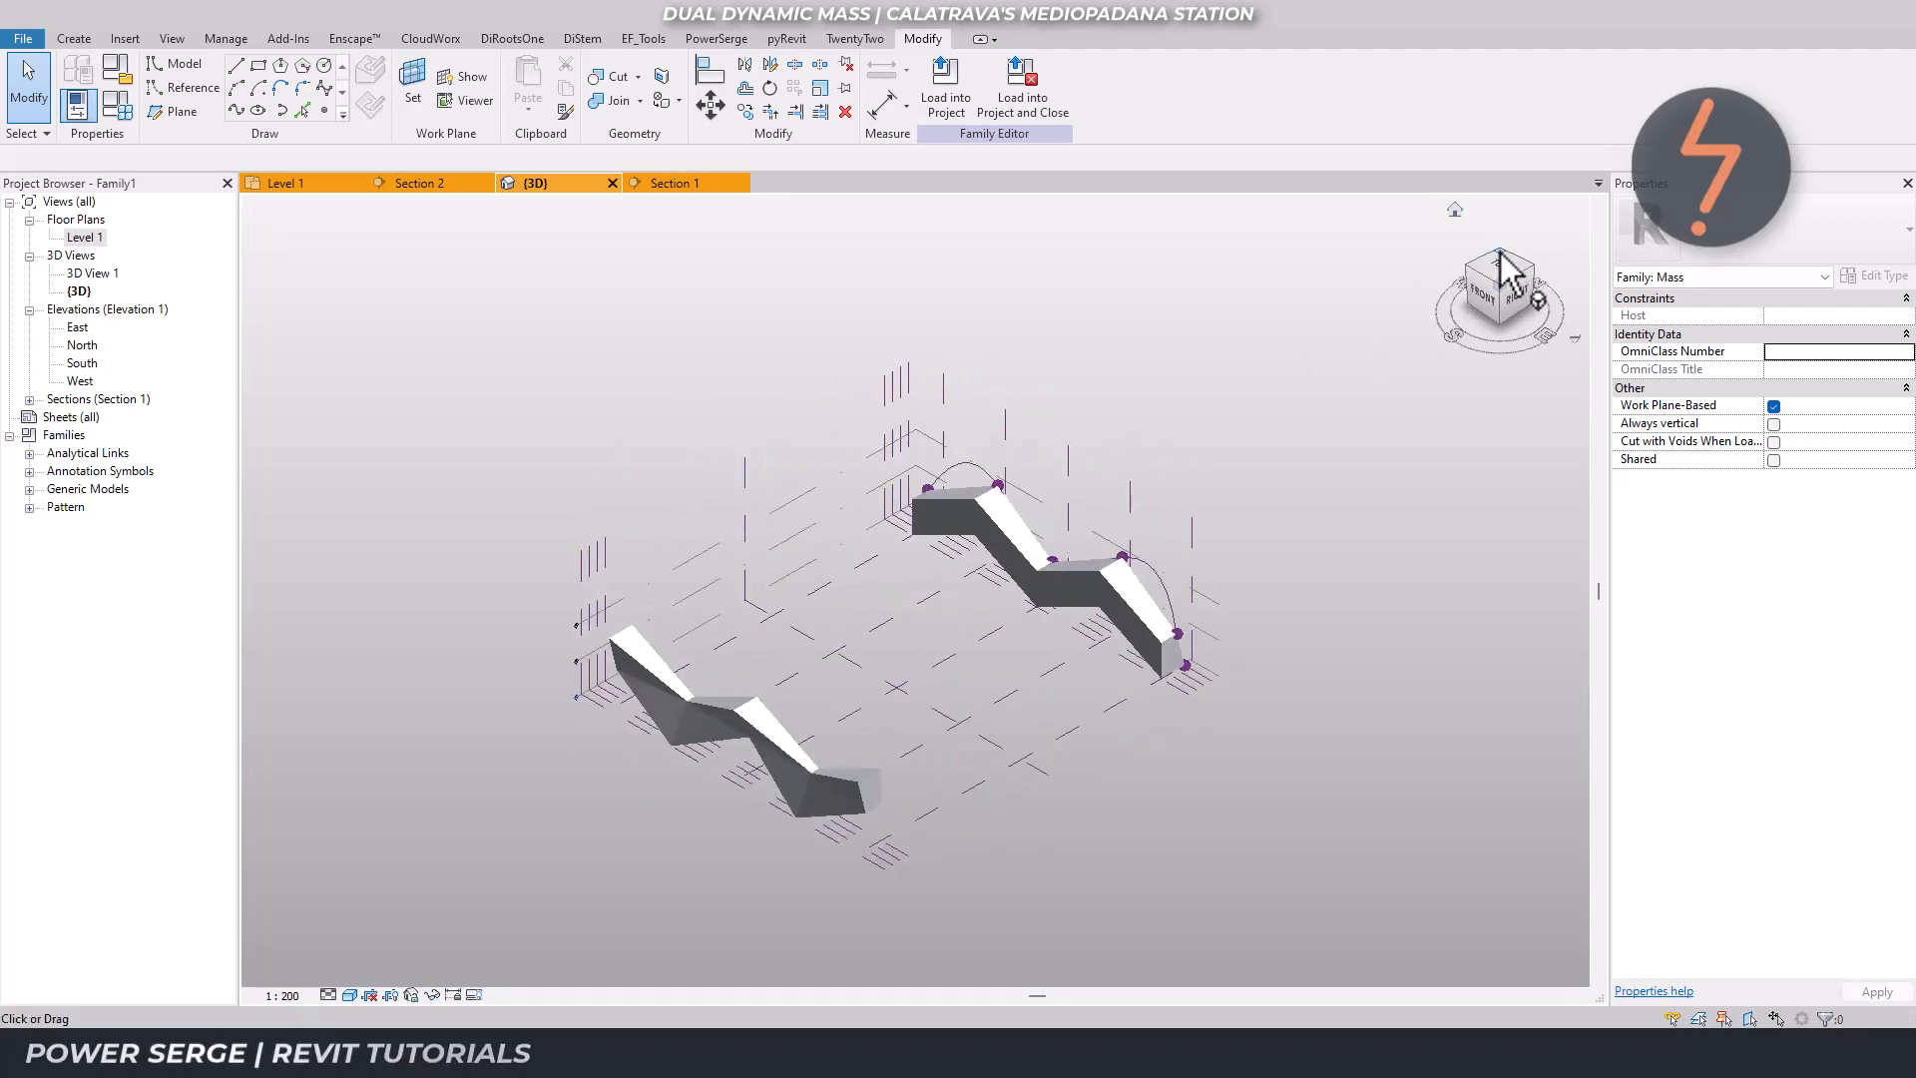
right_click(481, 589)
left_click(548, 801)
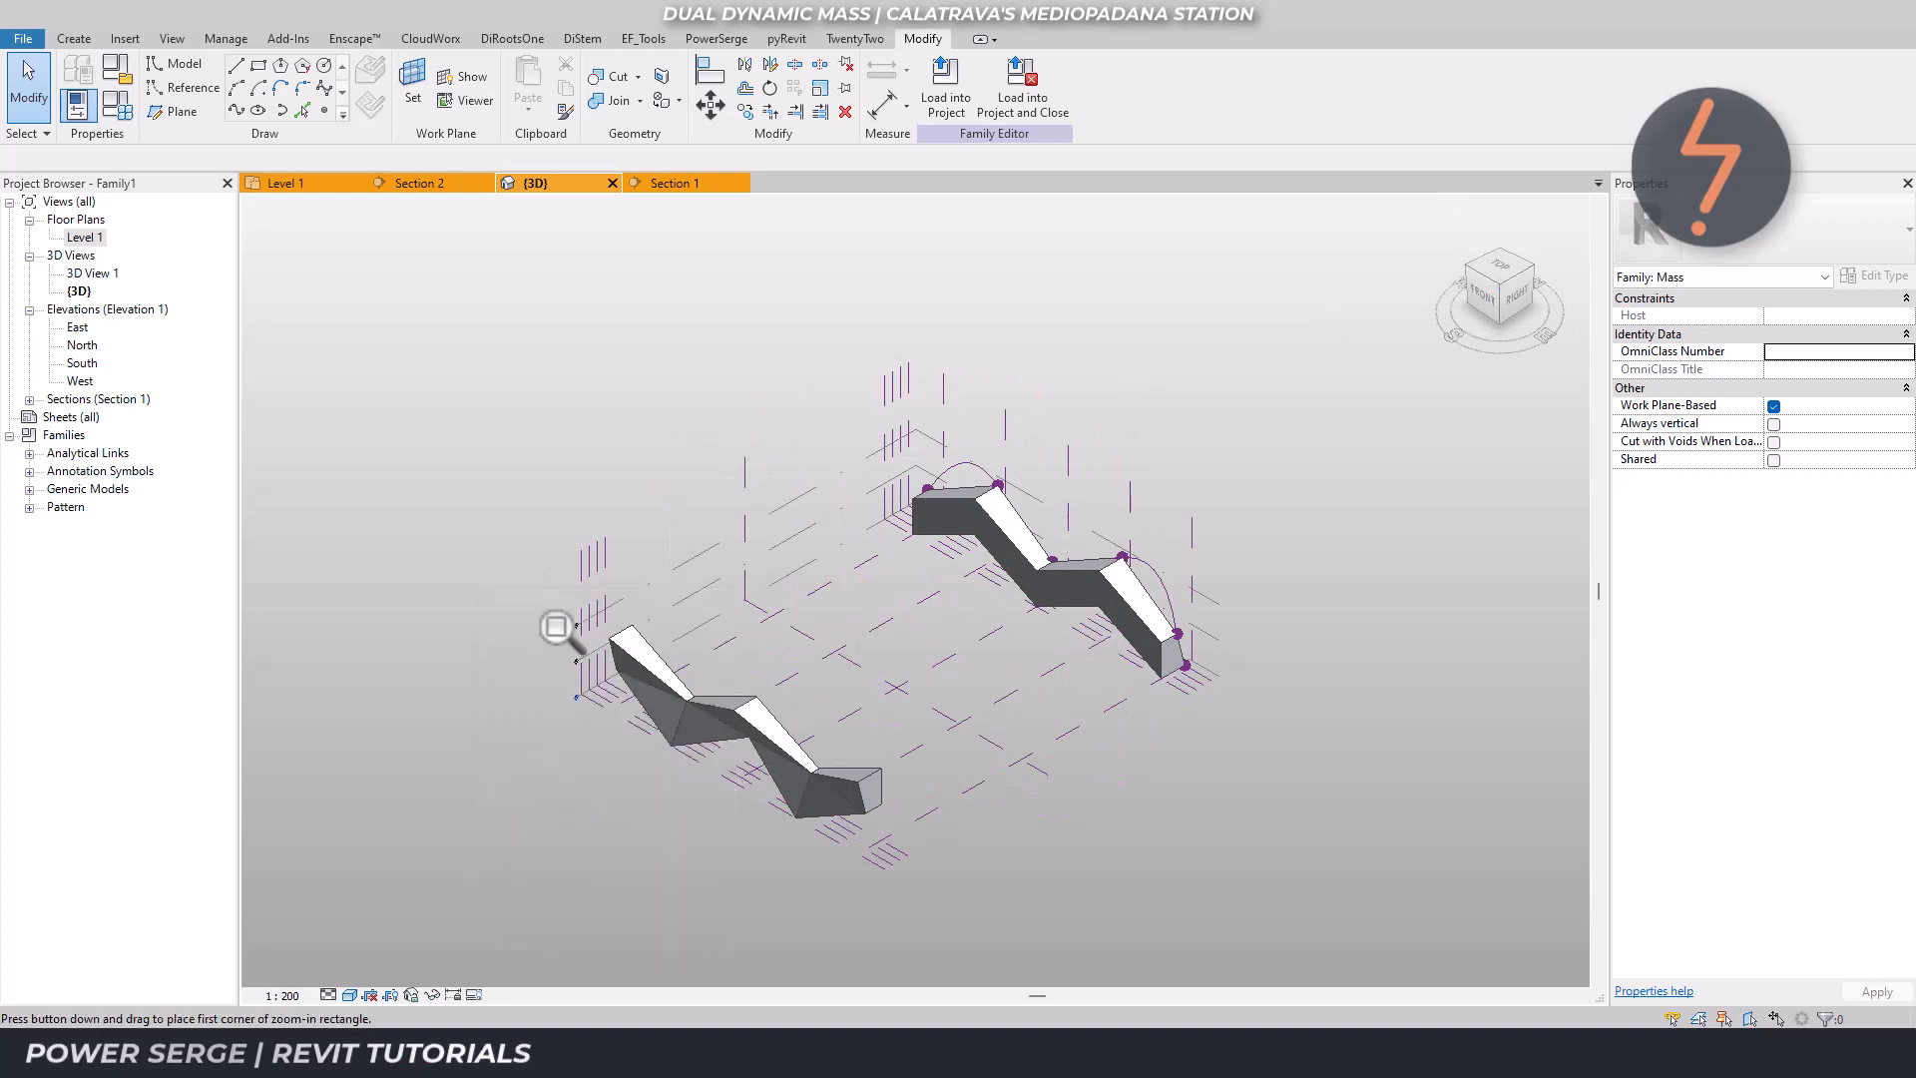
left_click_drag(535, 604, 906, 855)
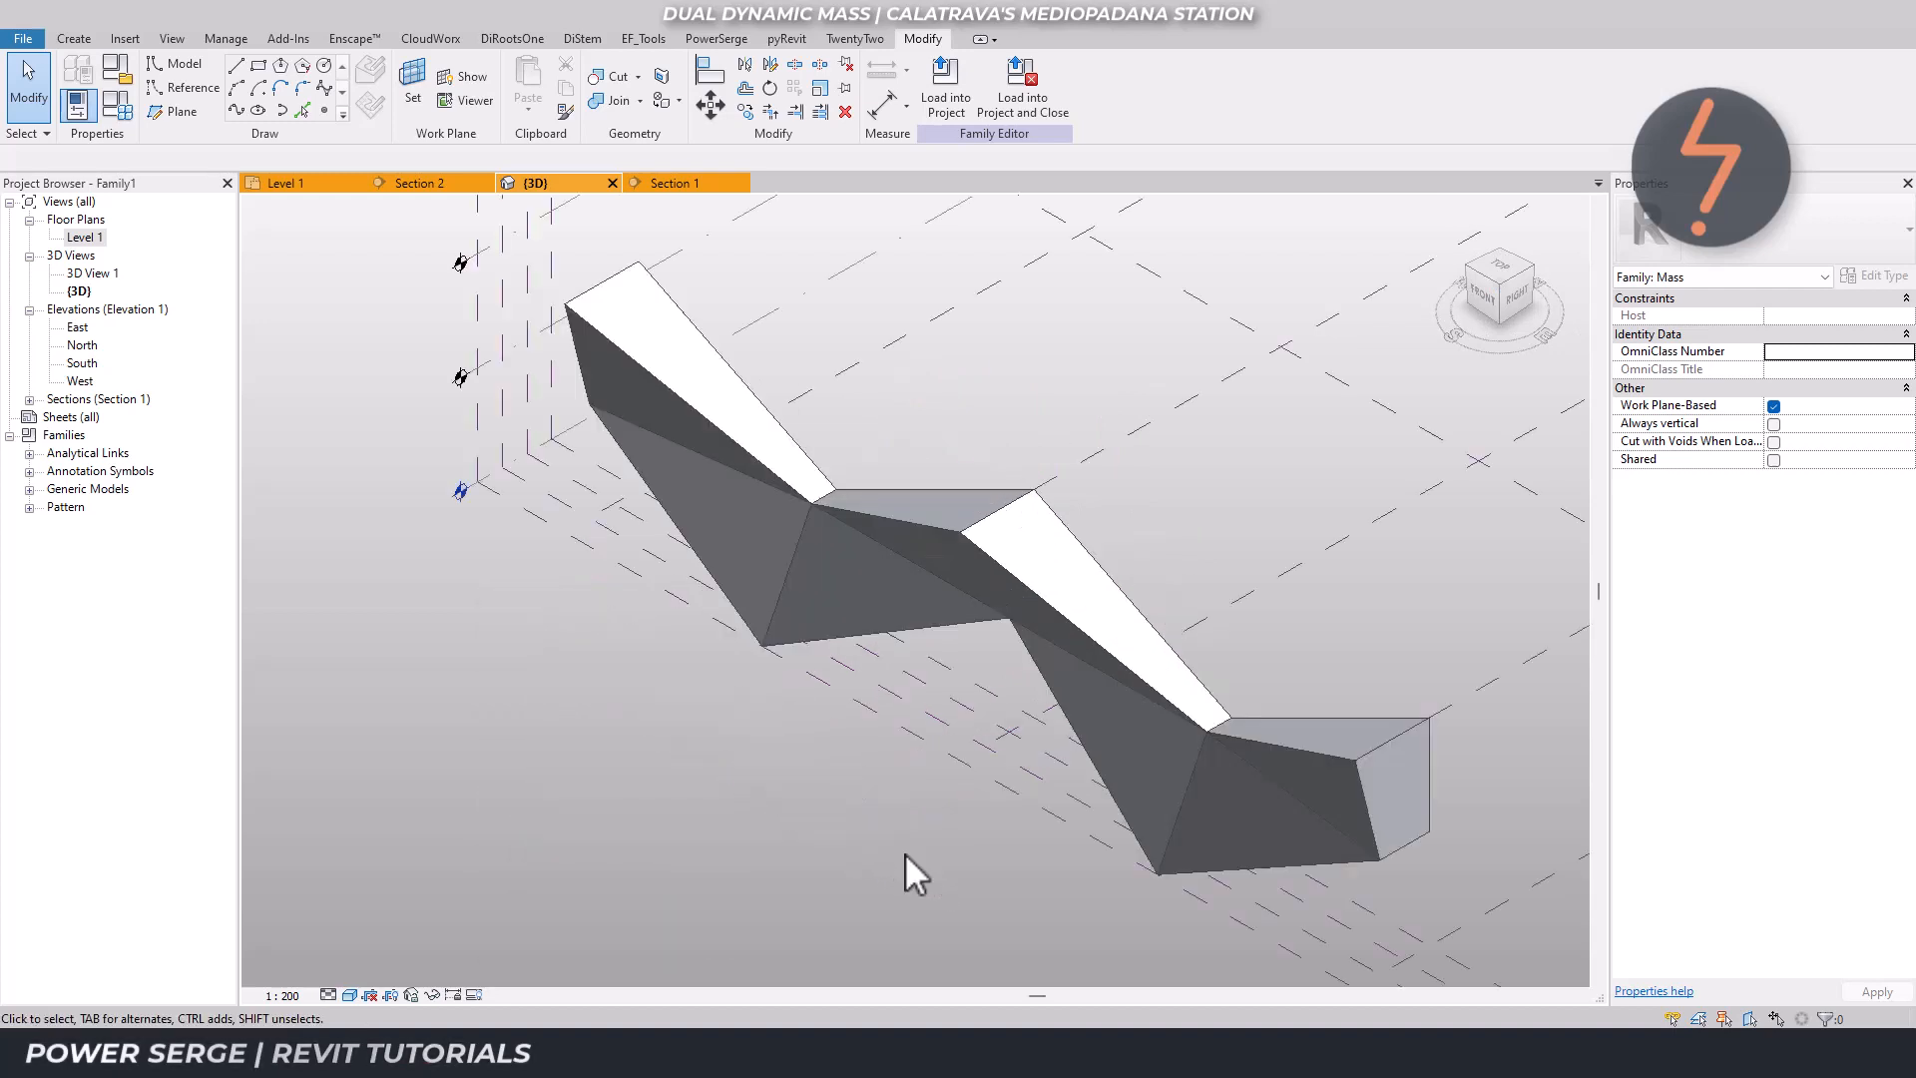
left_click(203, 95)
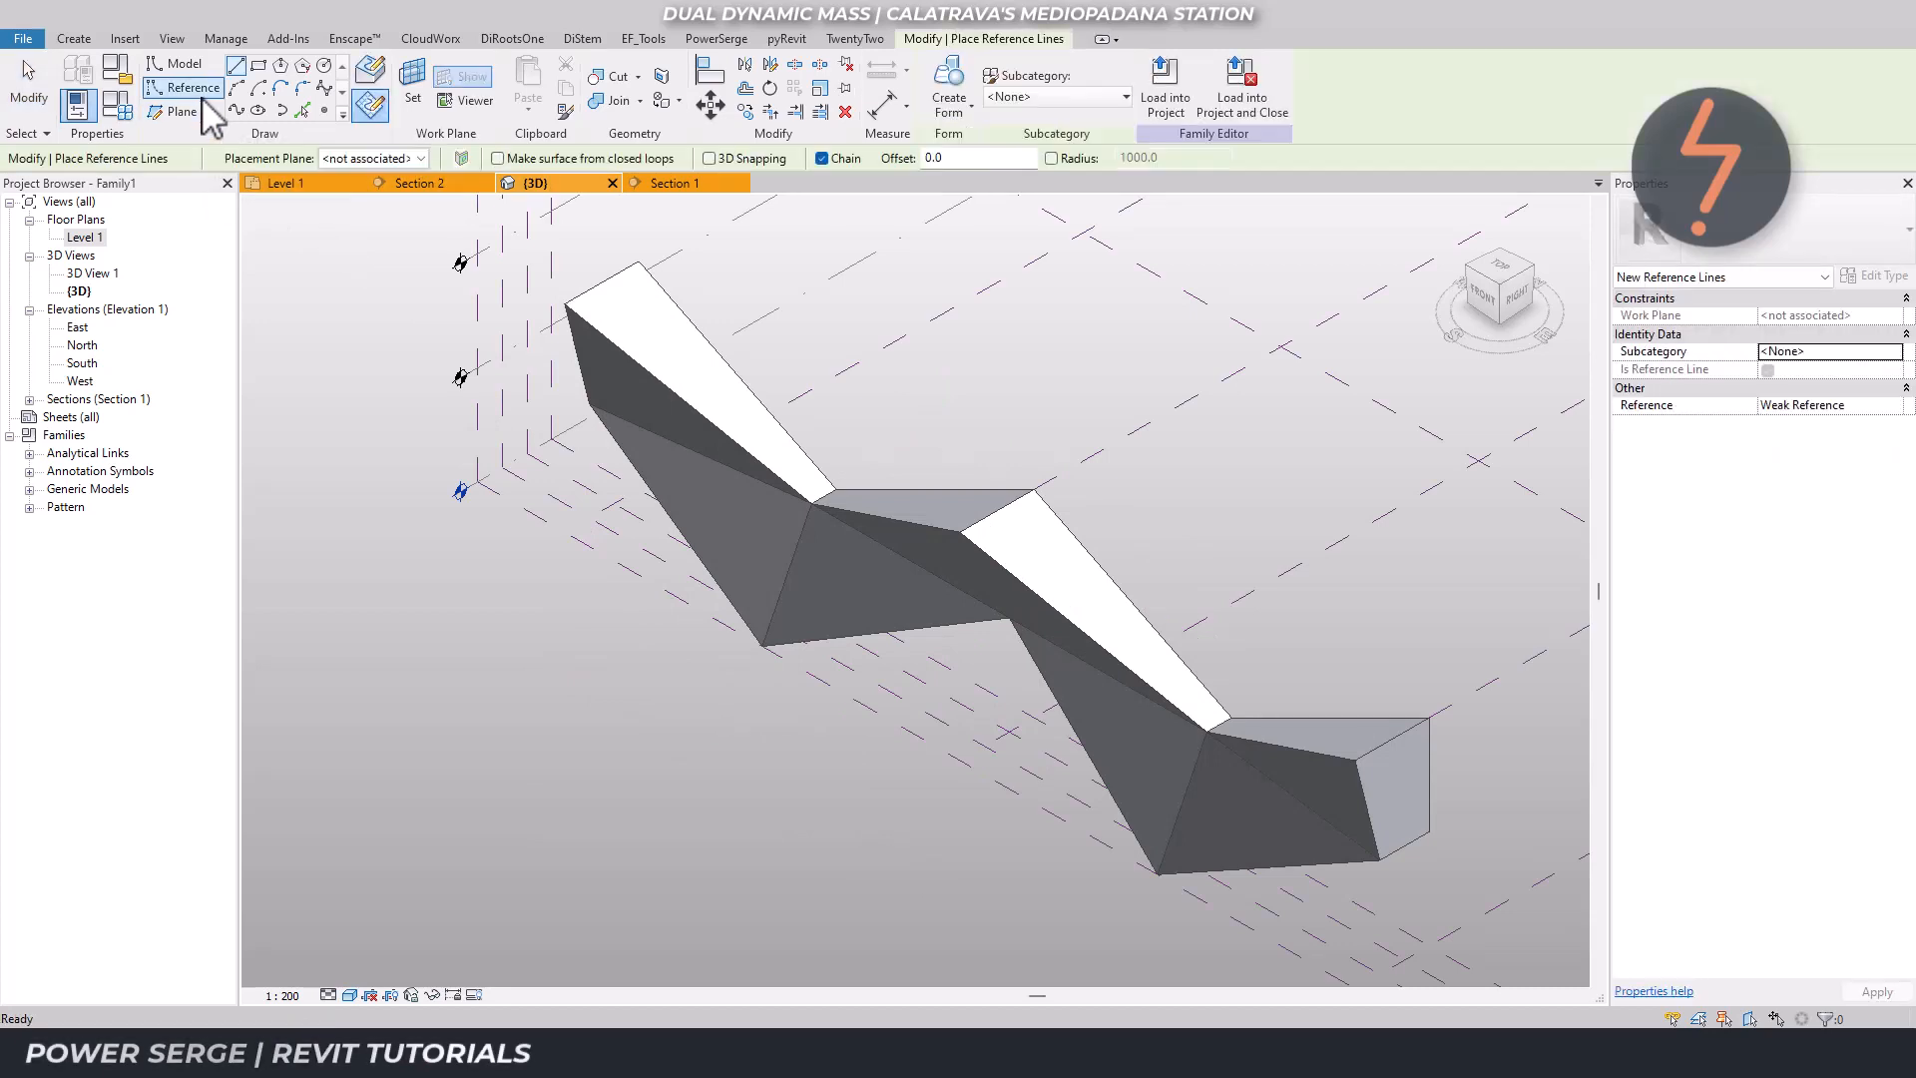
left_click(235, 110)
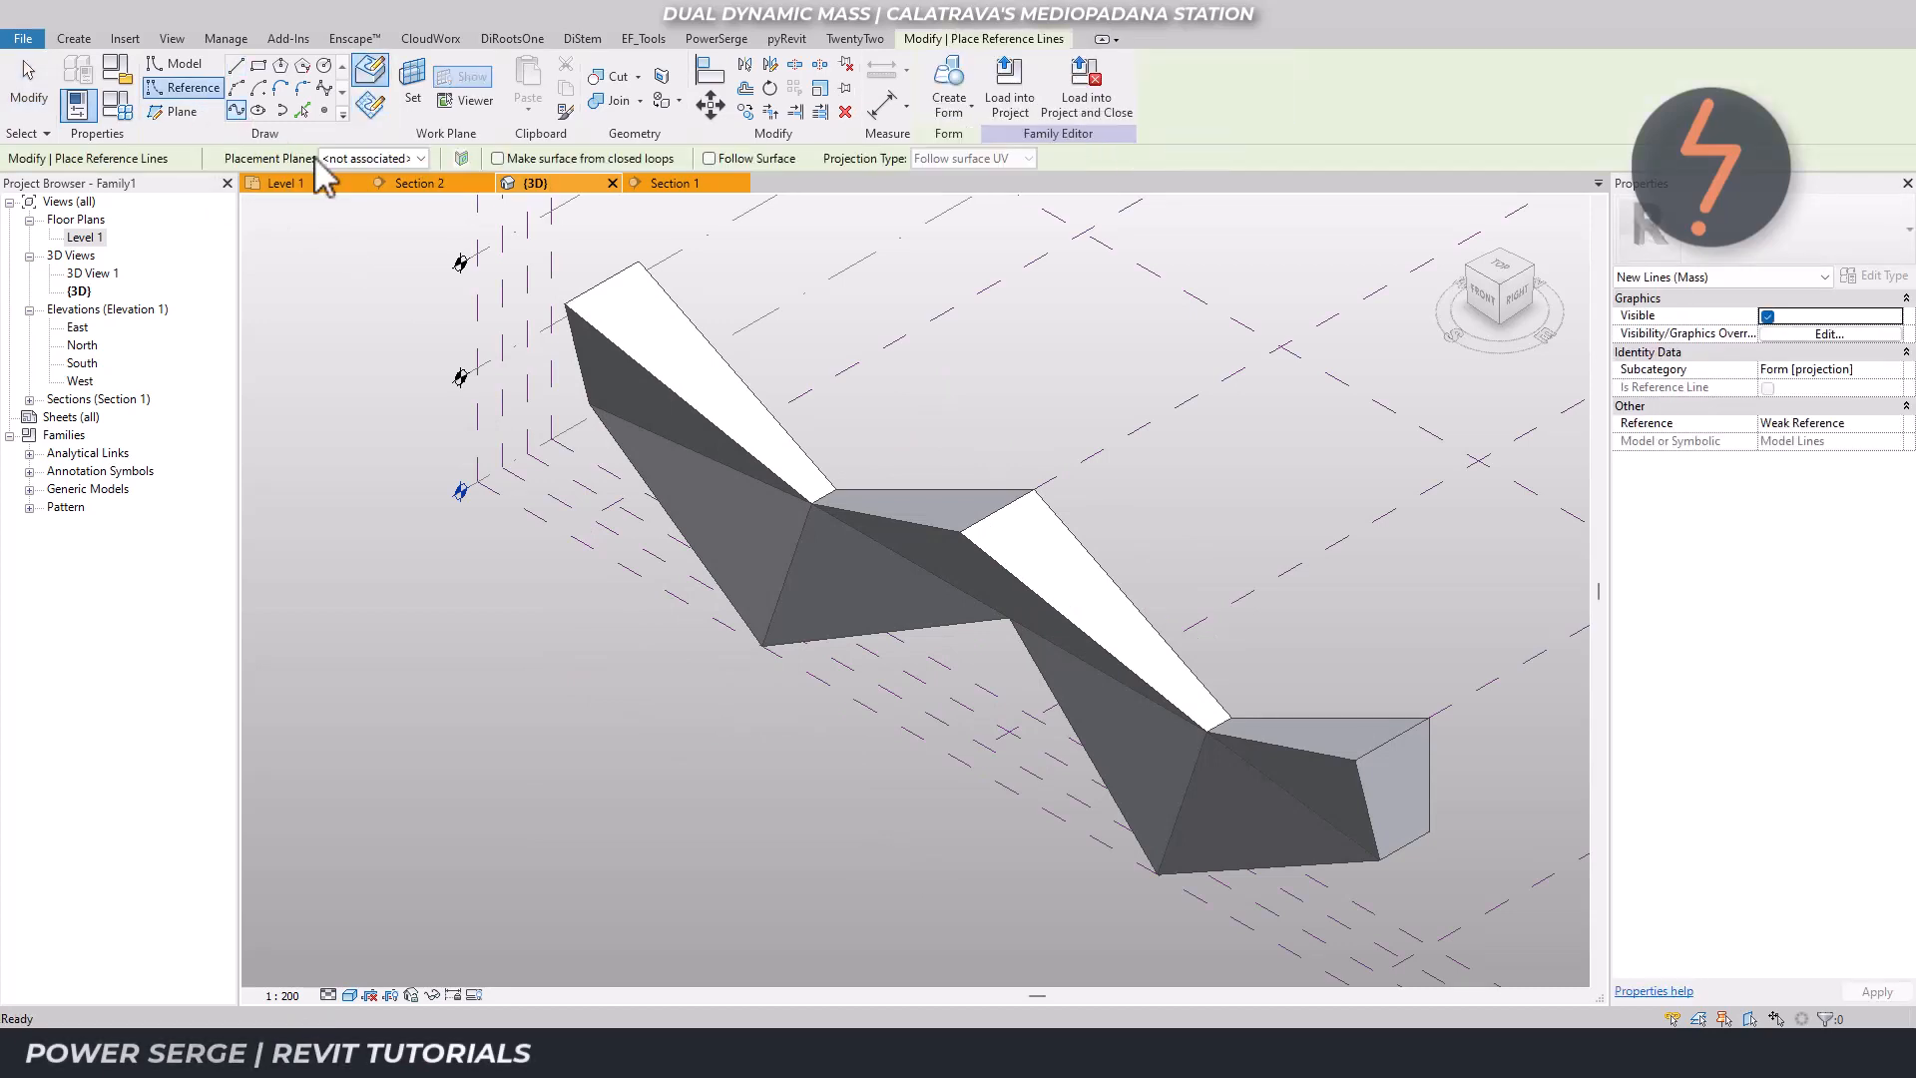
left_click(564, 305)
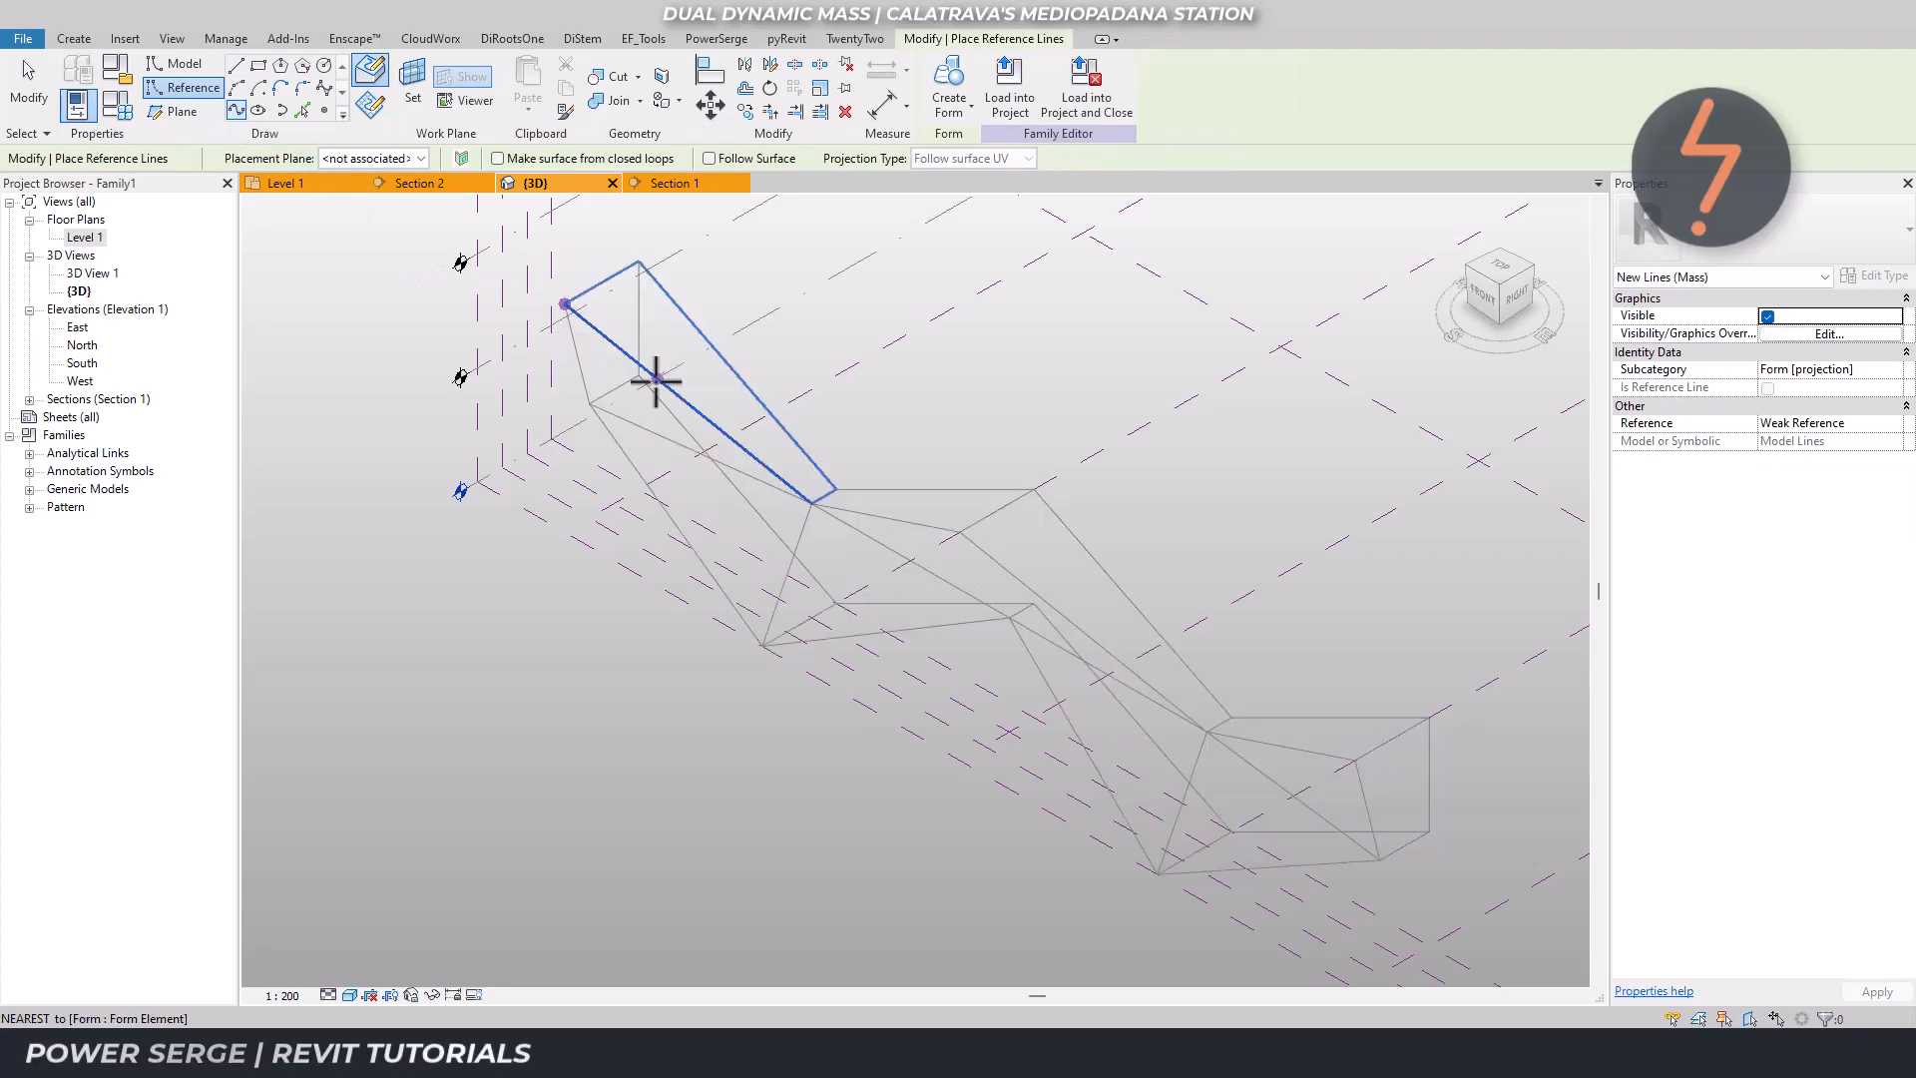
left_click(814, 505)
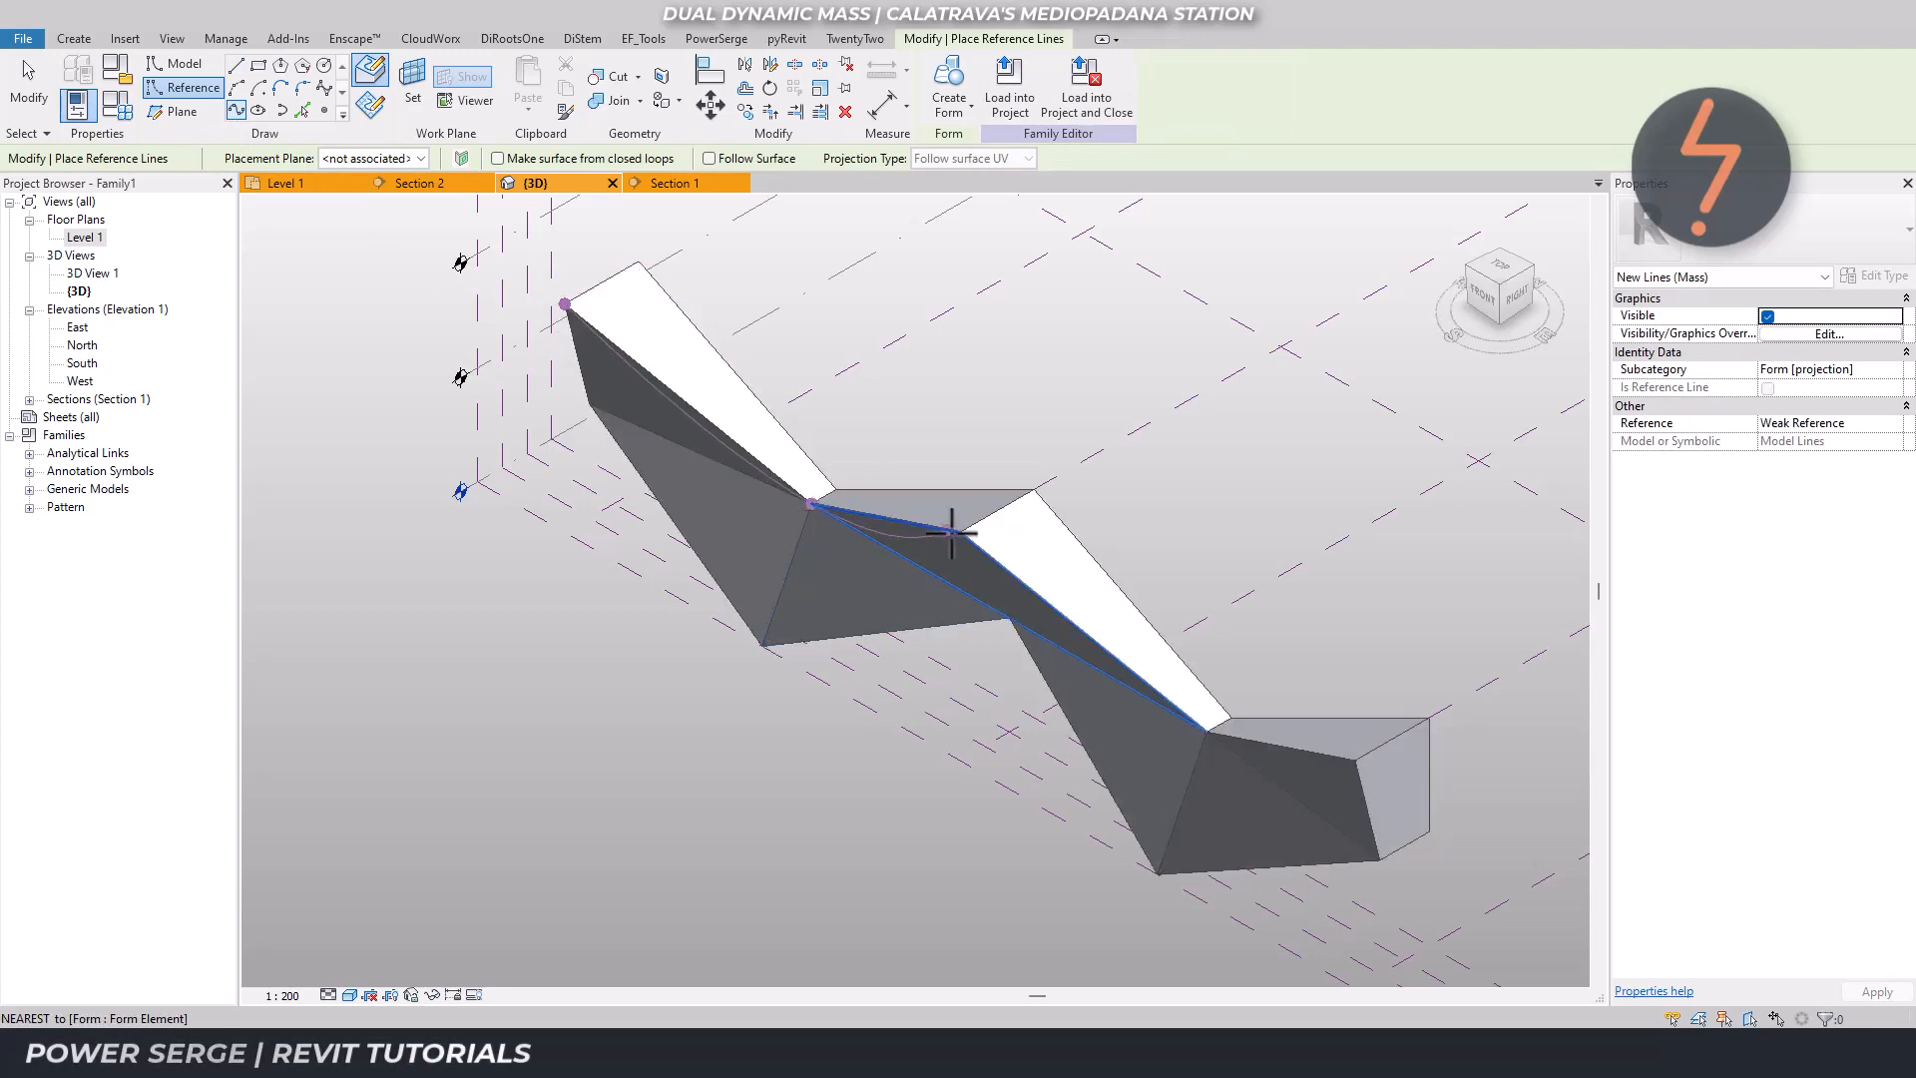
left_click(959, 532)
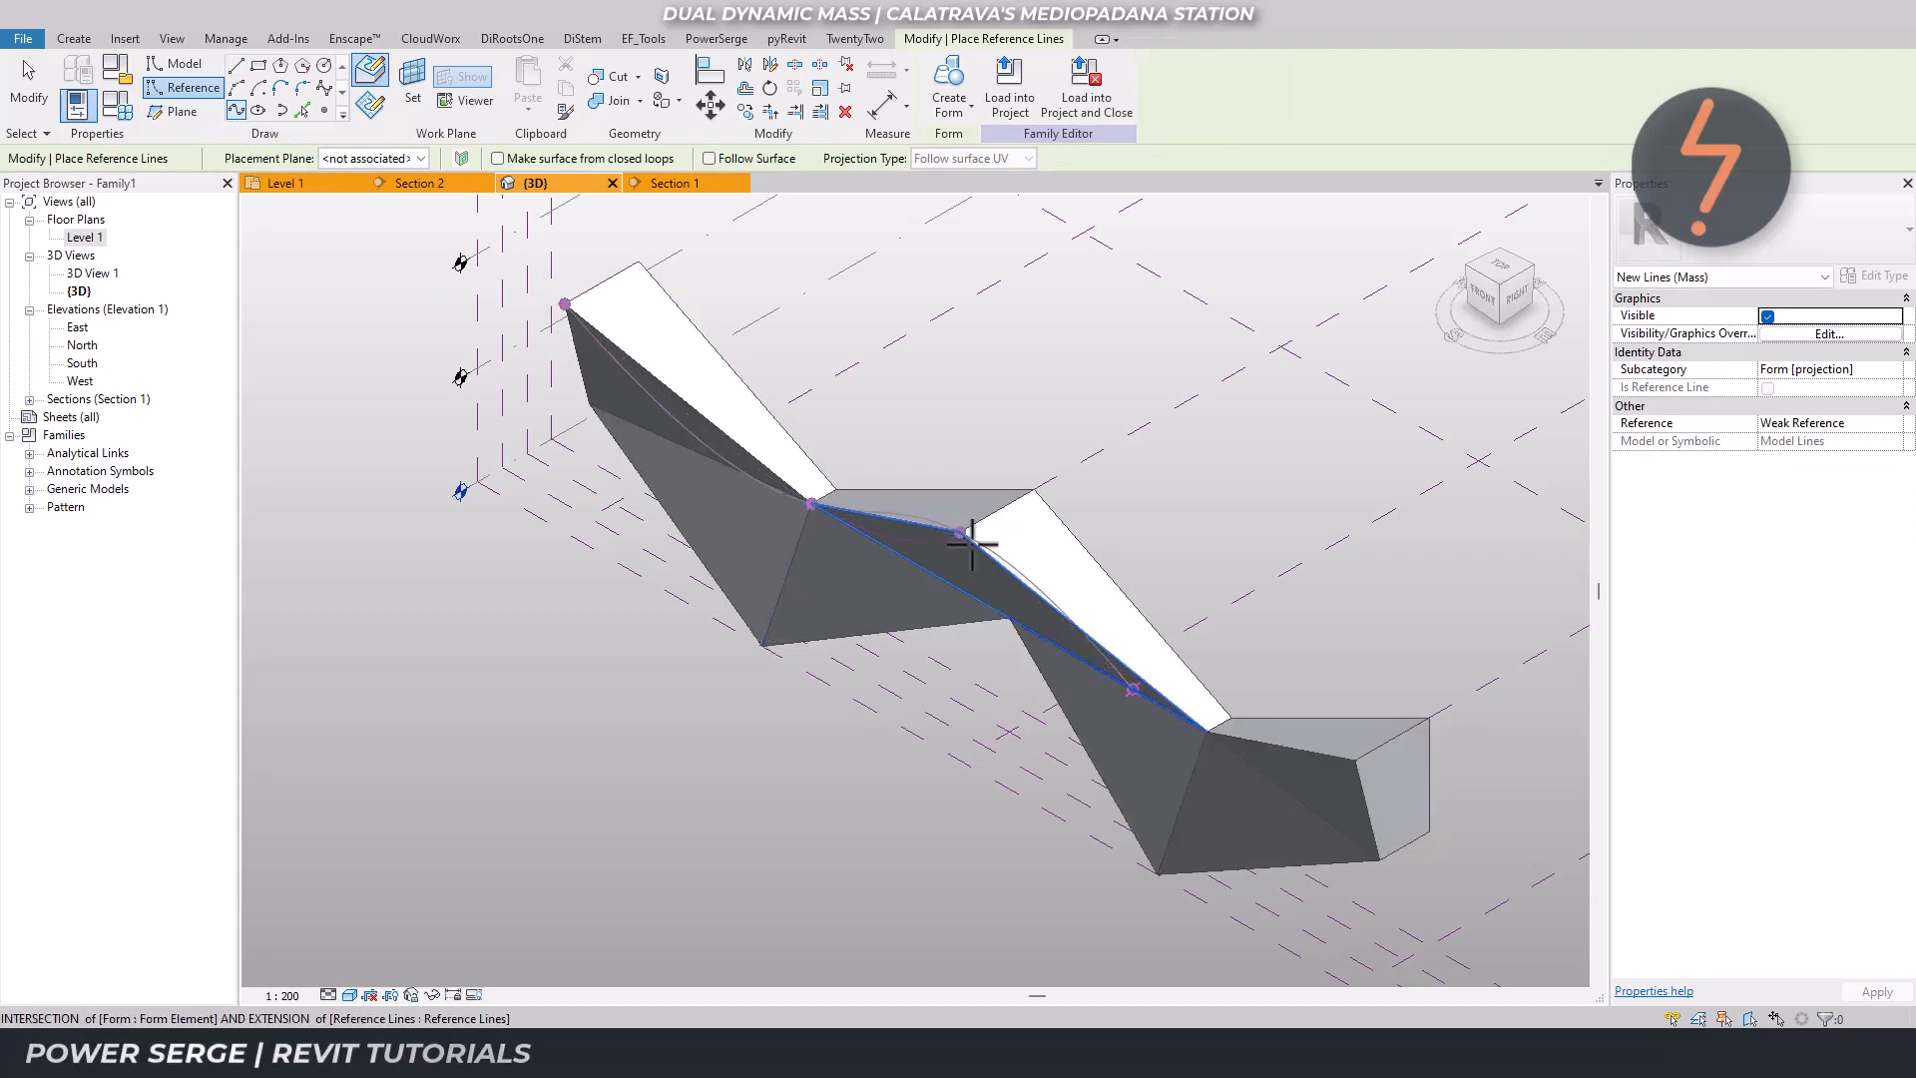
left_click(1207, 732)
left_click(1355, 758)
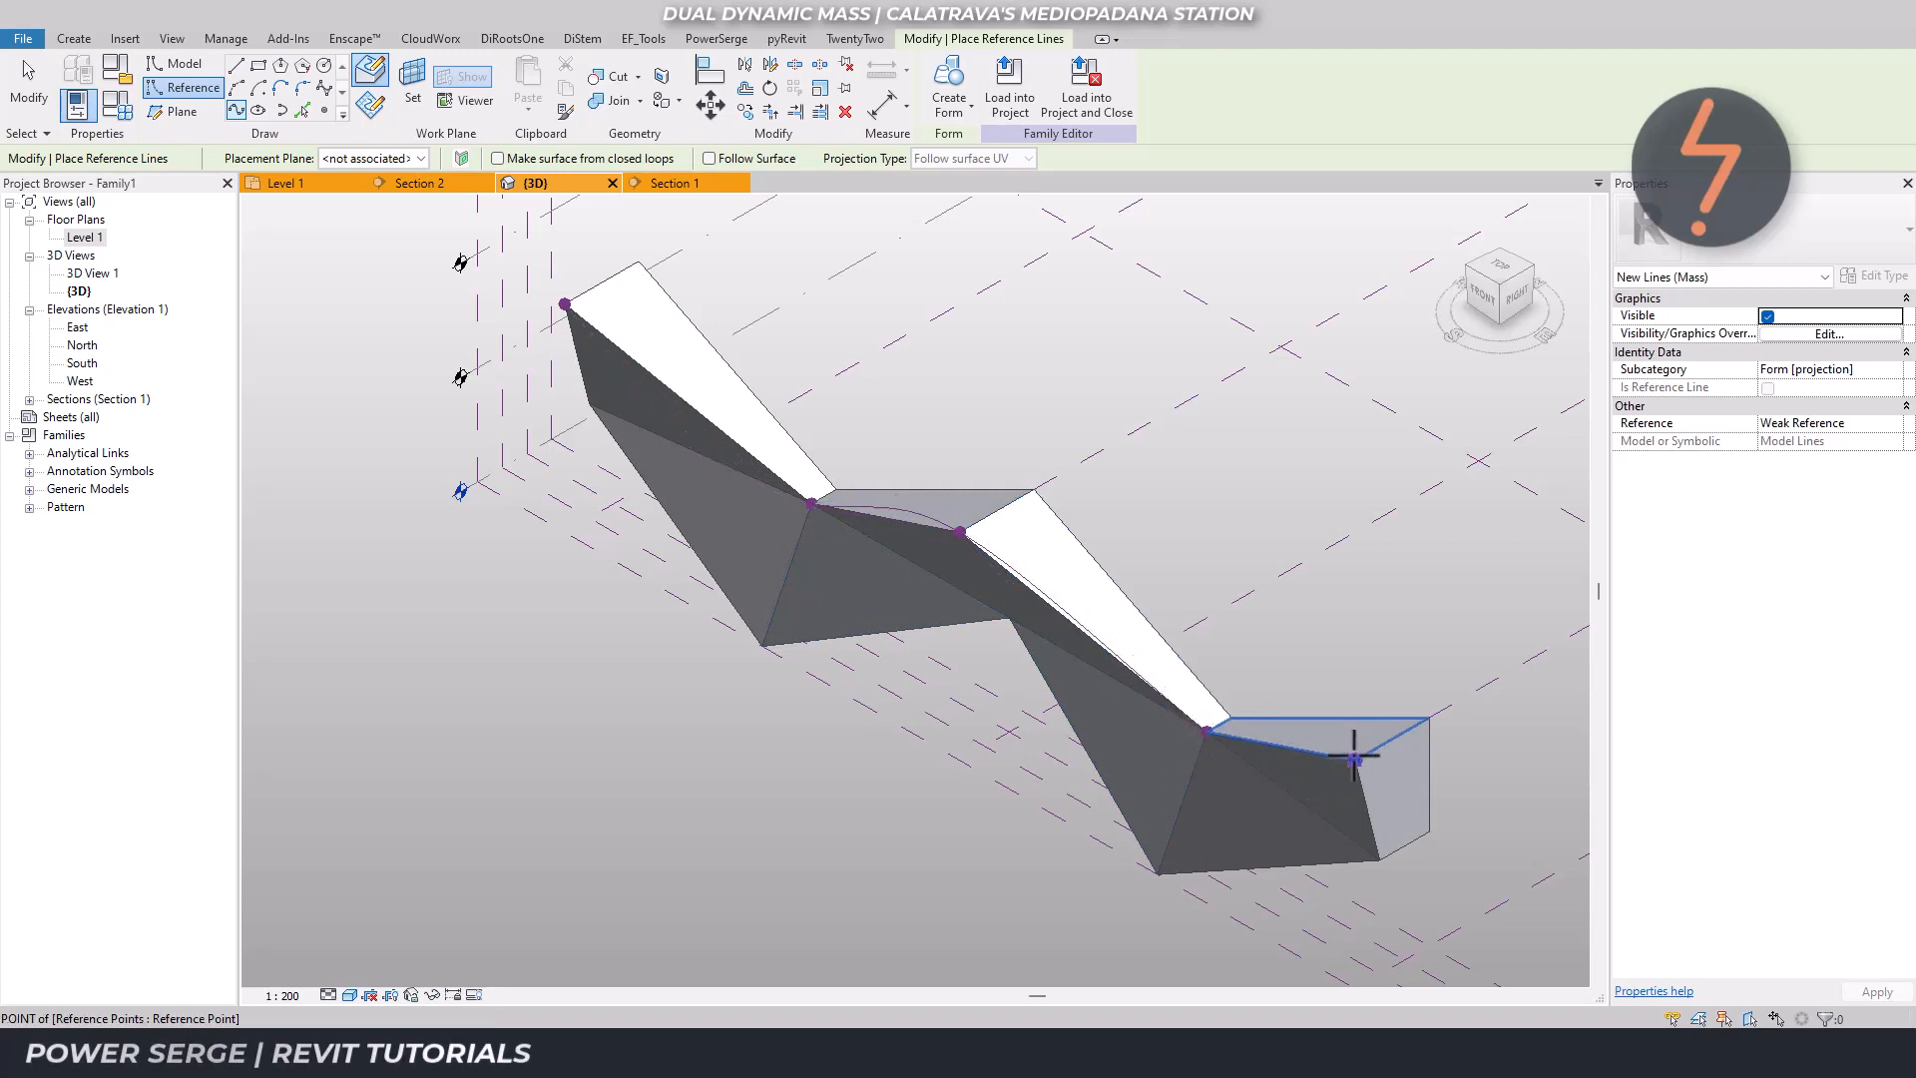
key("Escape")
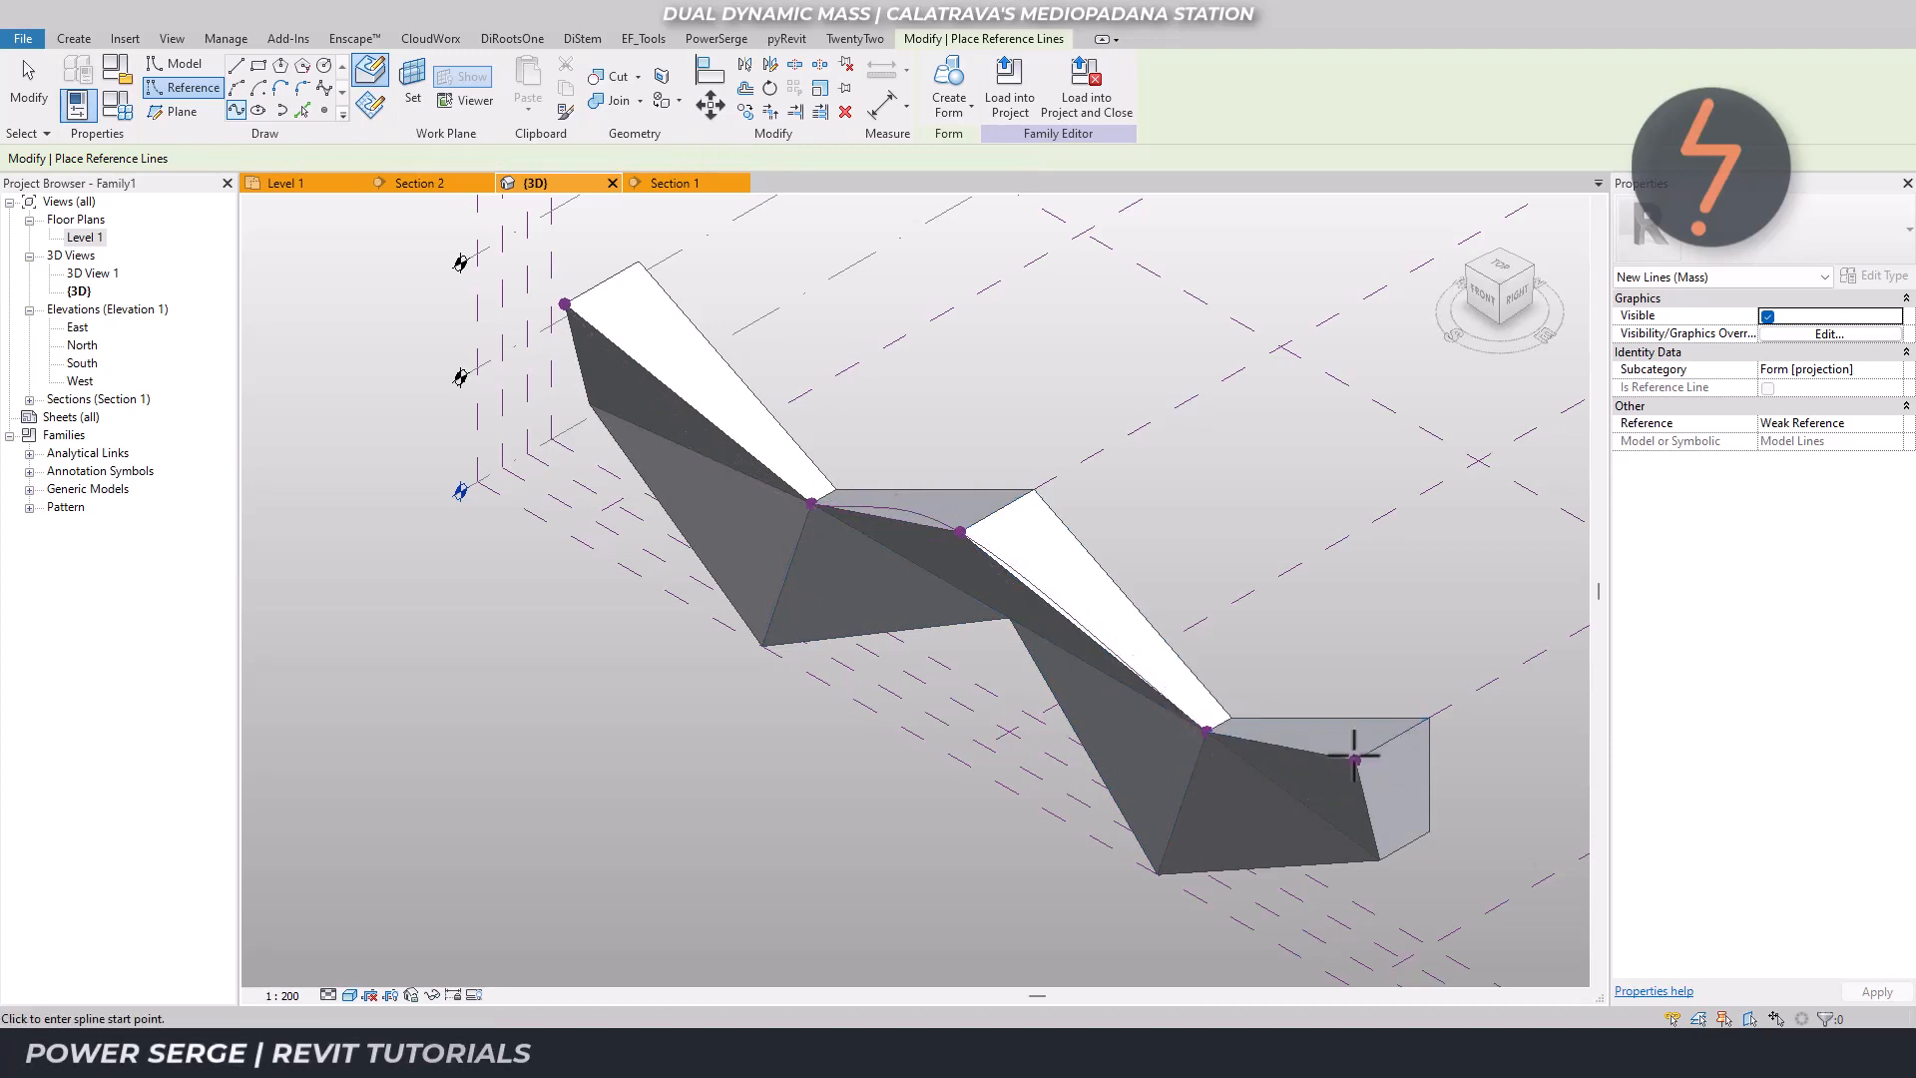
Draw a spline reference line through the five bottom outer vertices of the south form and exit the command.
left_click(590, 405)
left_click(811, 504)
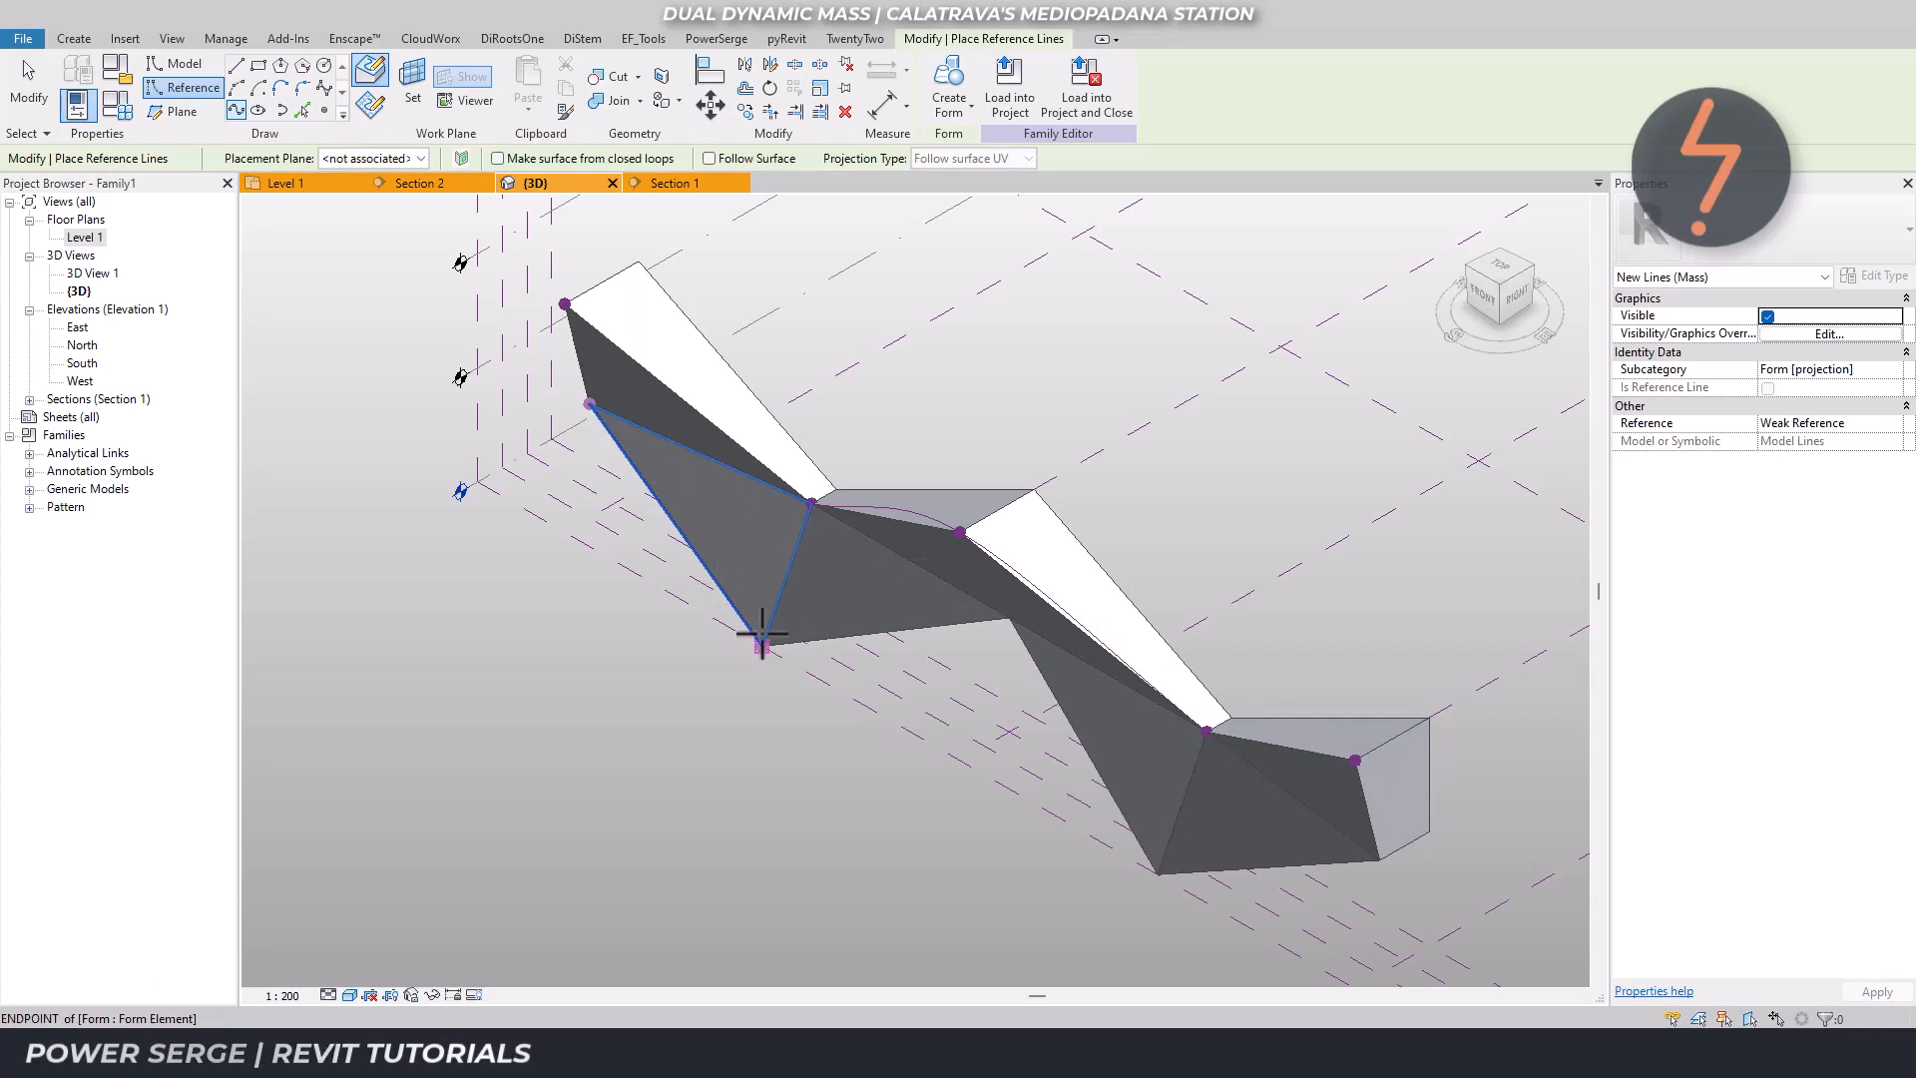
left_click(763, 637)
left_click(1008, 627)
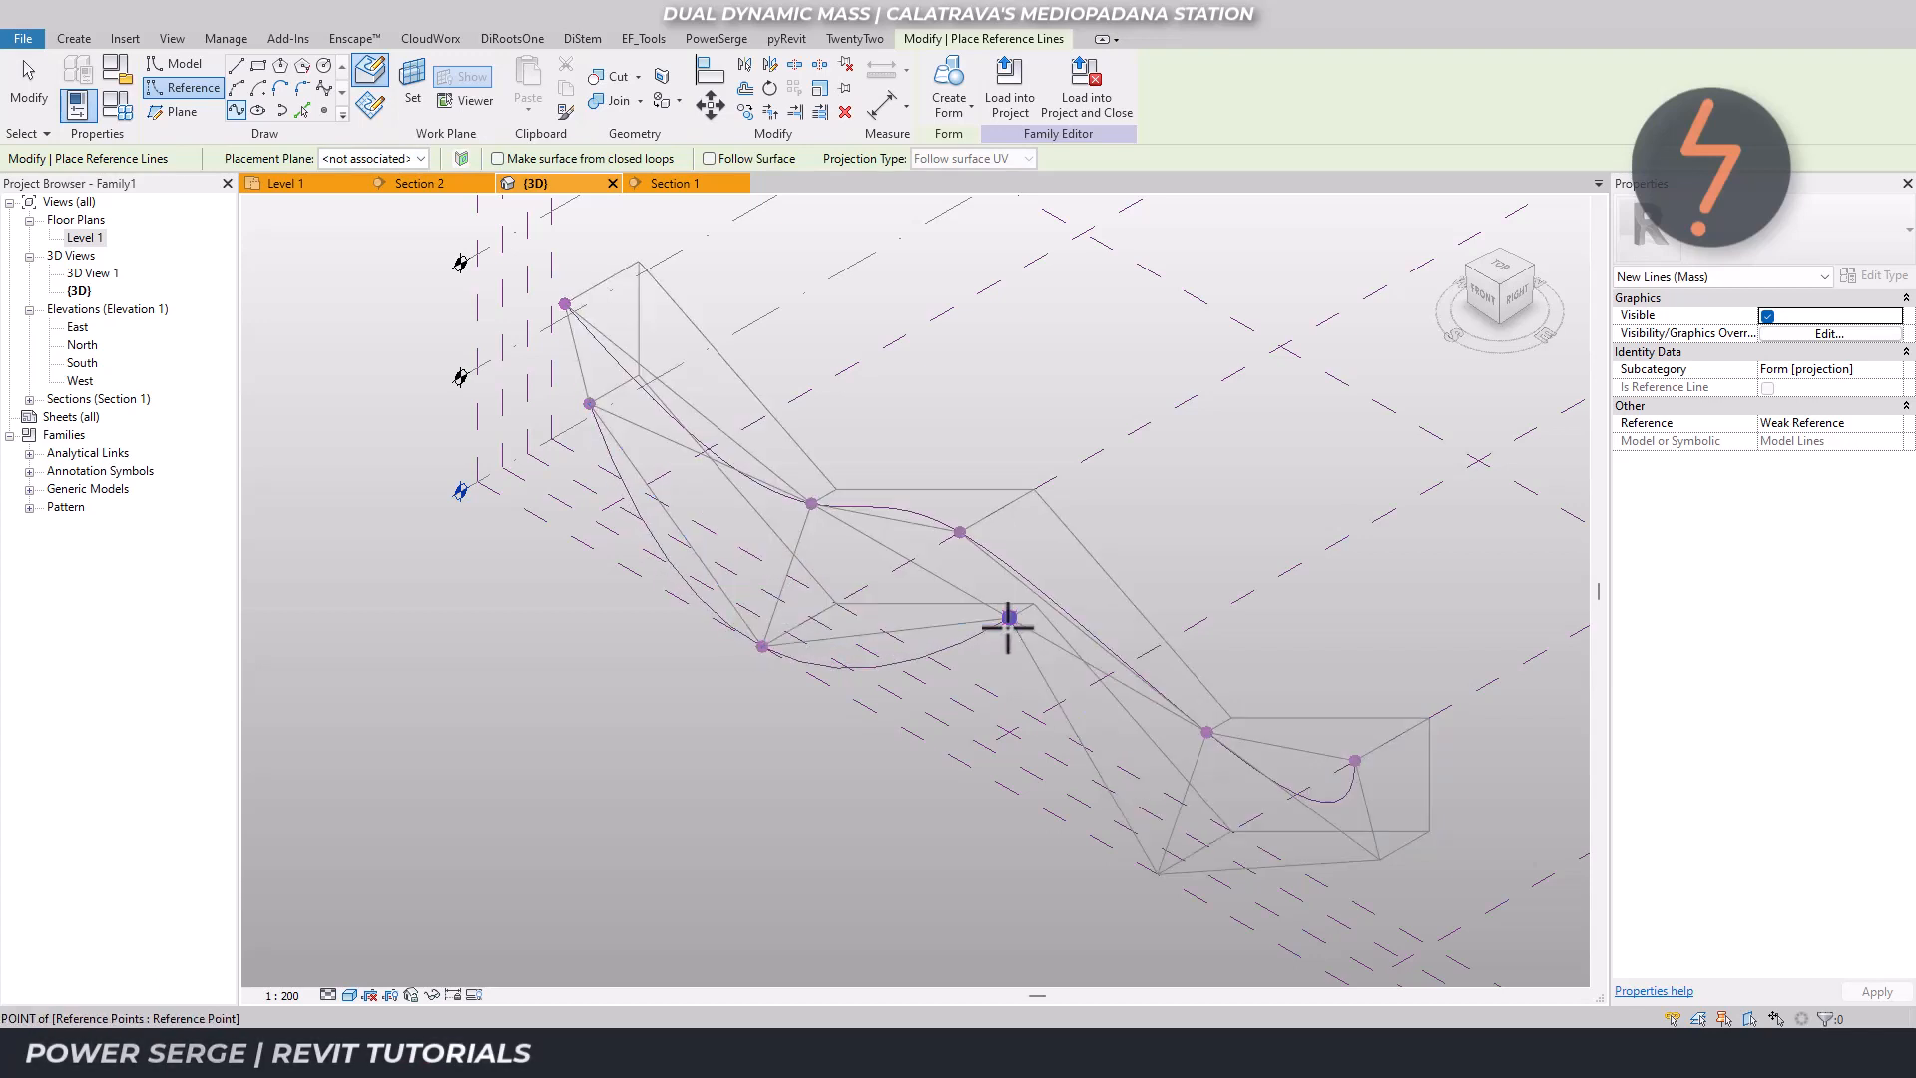
left_click(1156, 872)
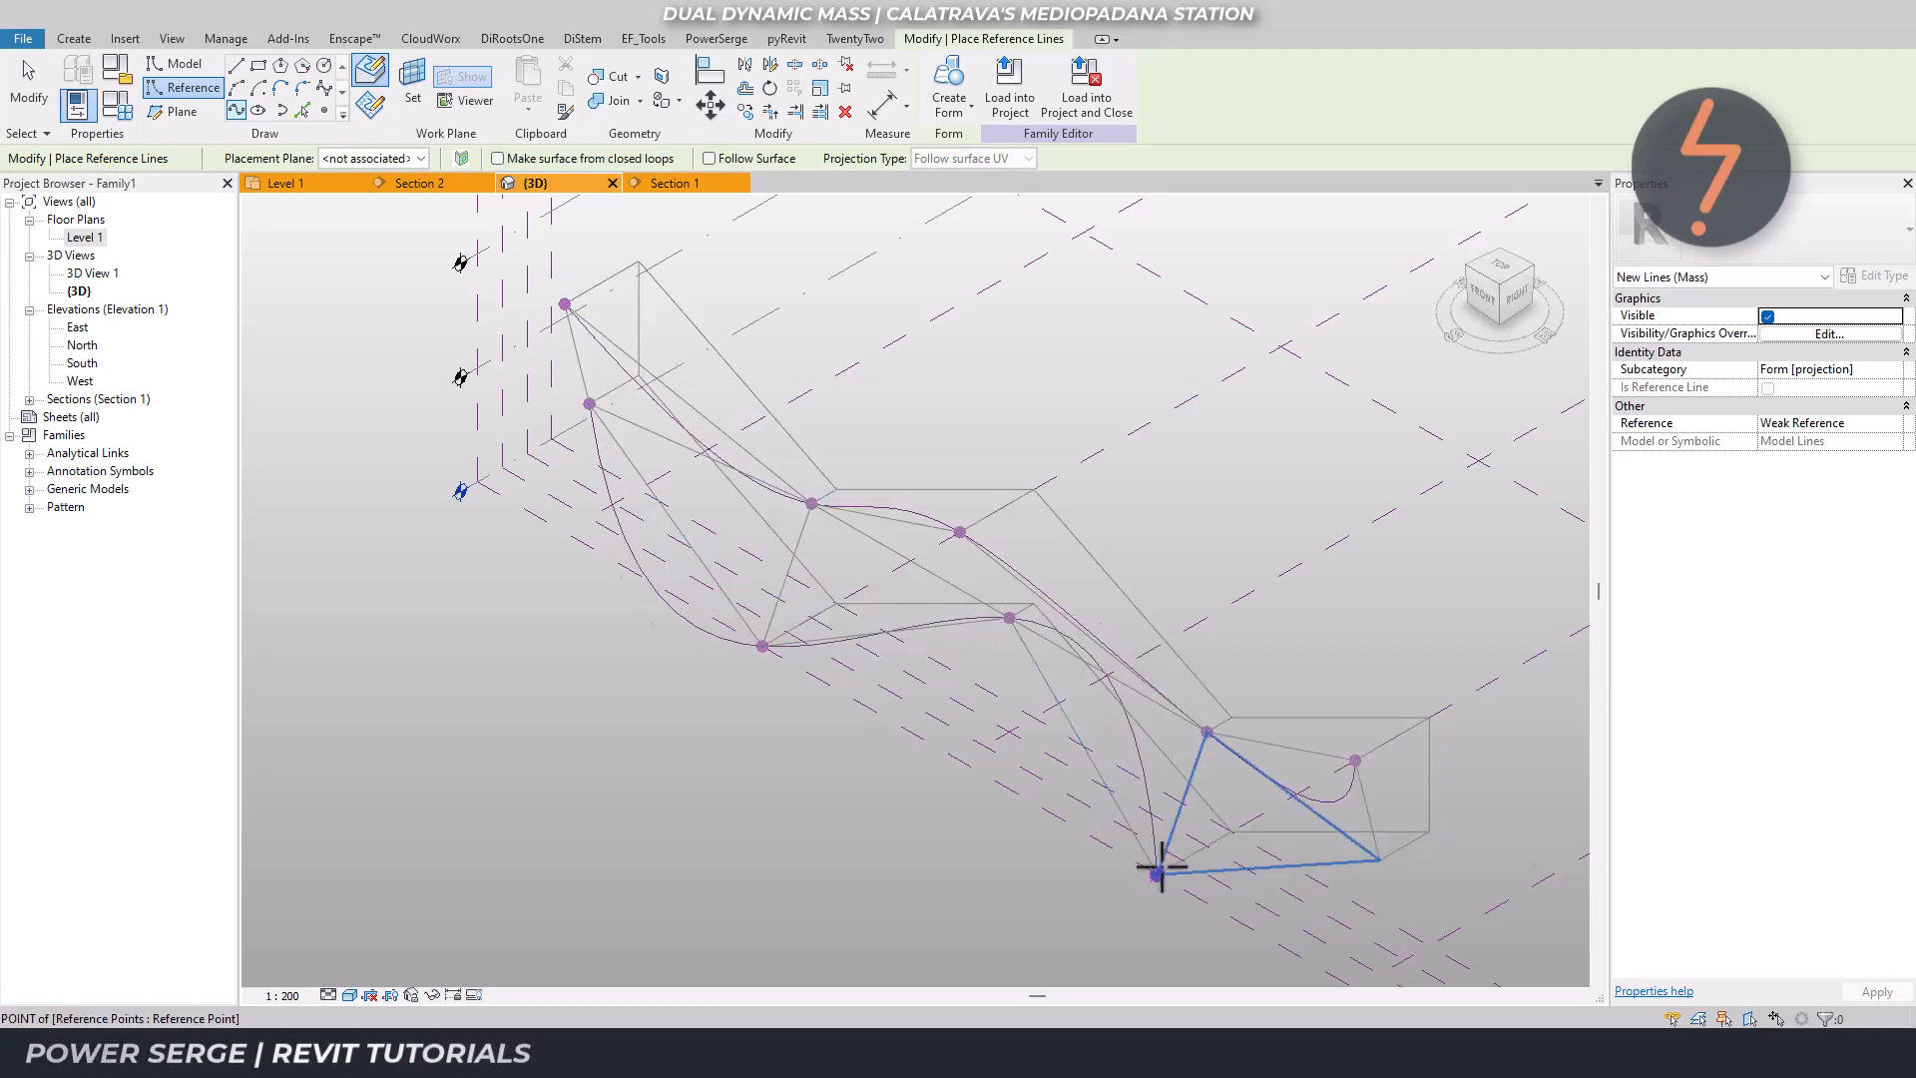
left_click(1377, 858)
key("Escape")
key("Escape")
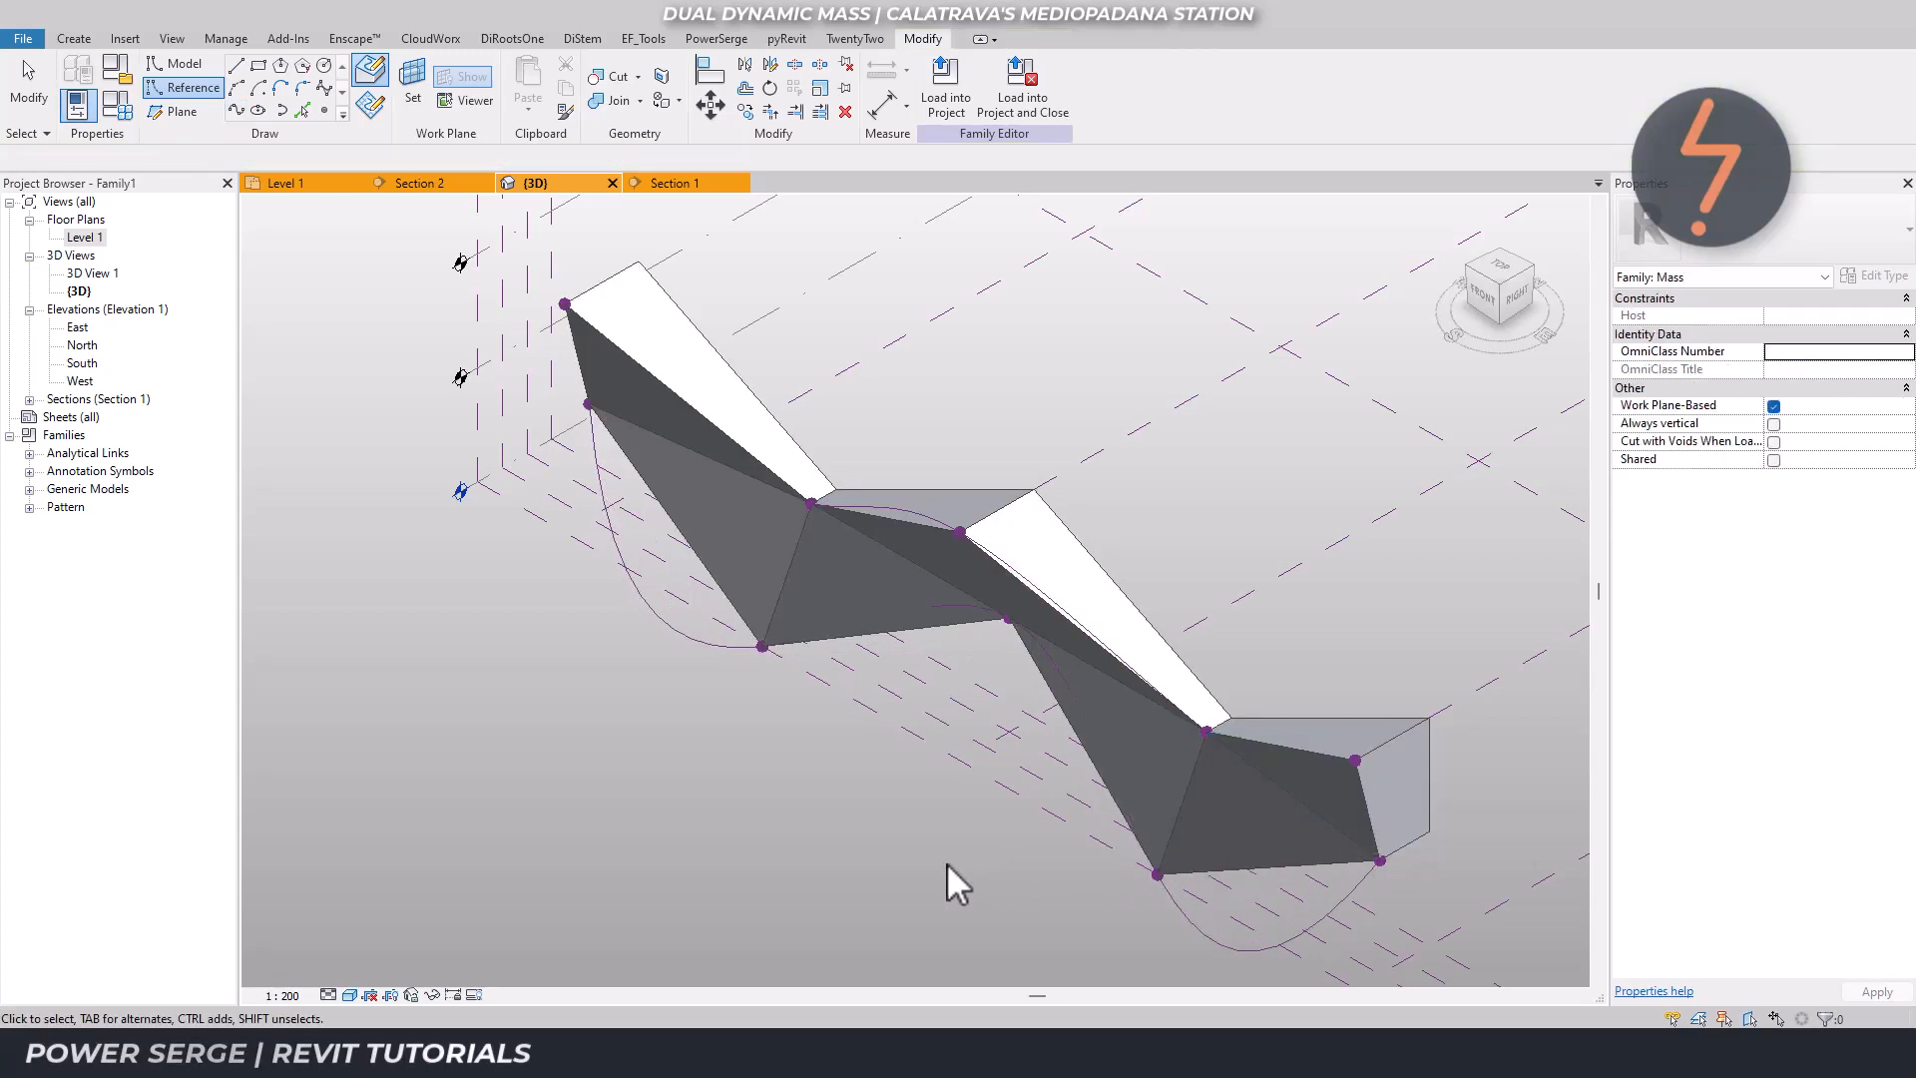
Fit the whole model in the 3D view and temporarily isolate the reference lines of both forms.
right_click(935, 865)
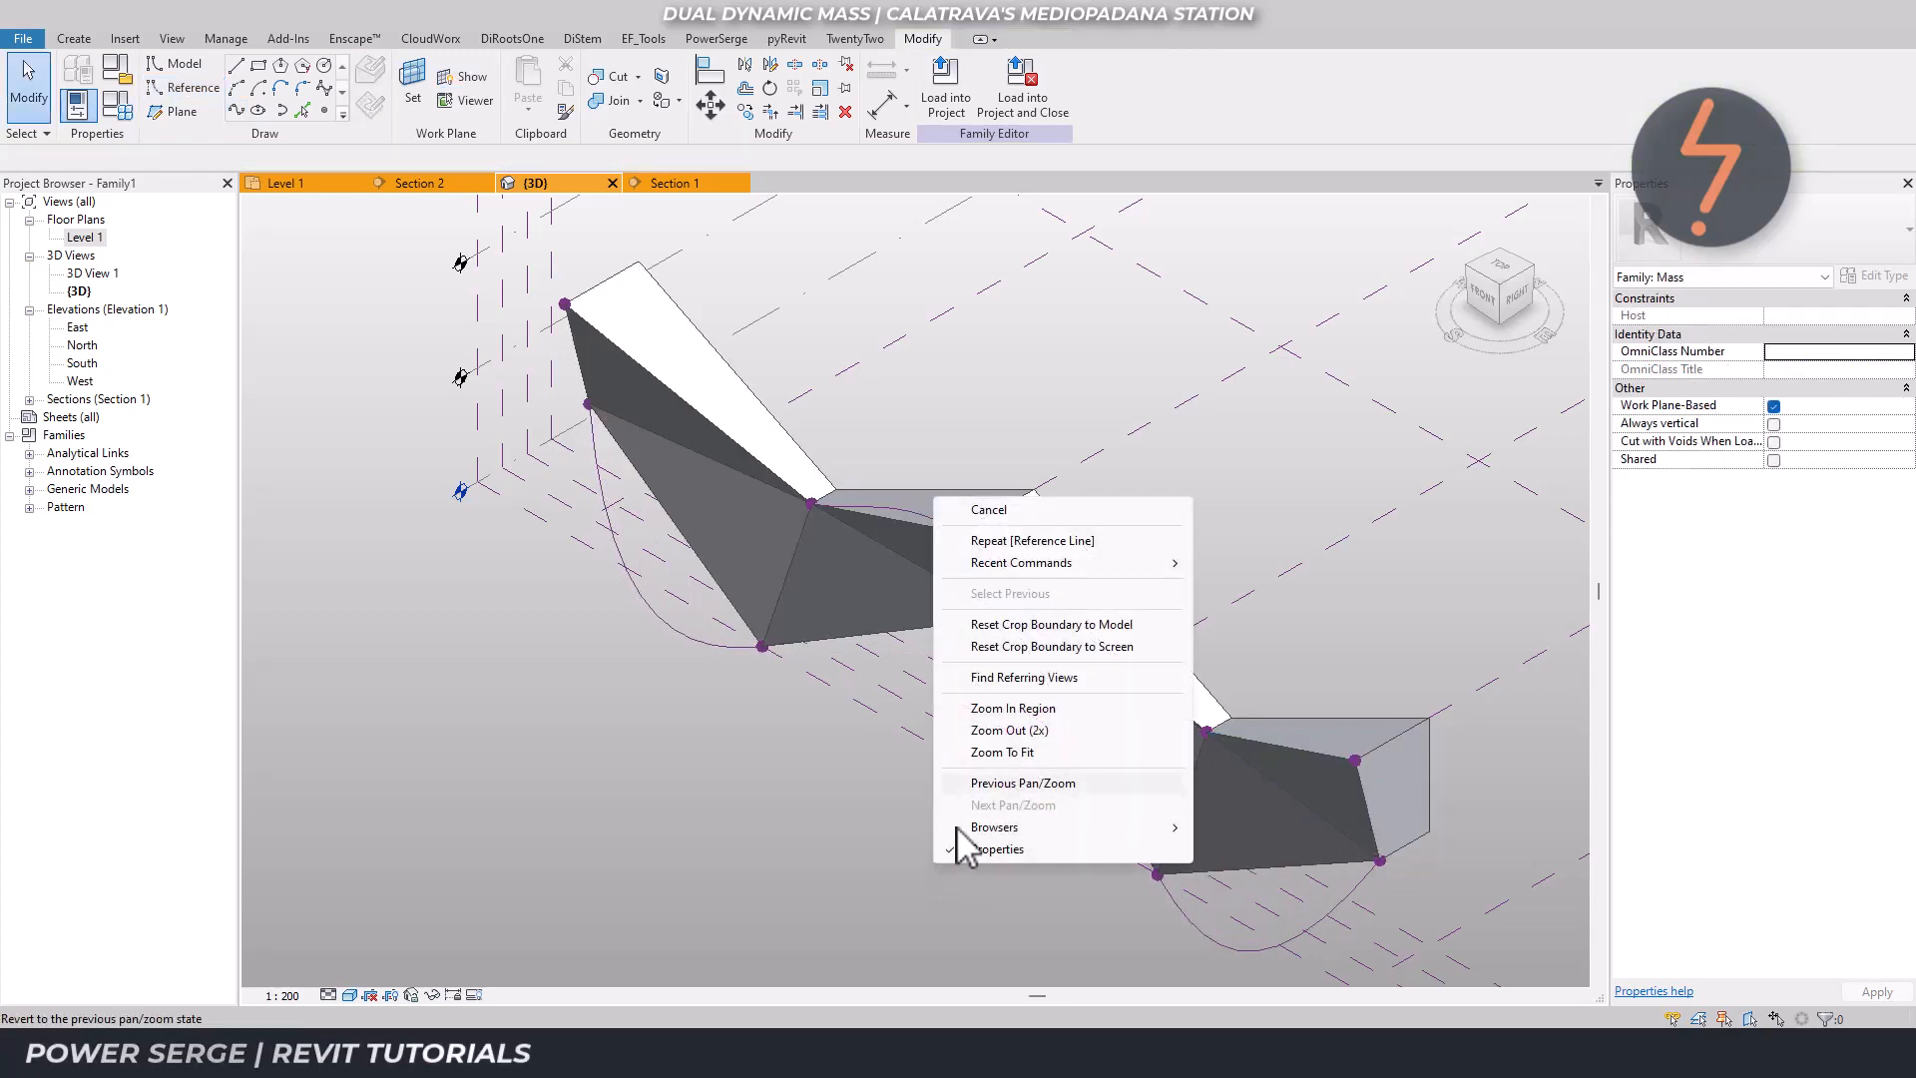
left_click(998, 755)
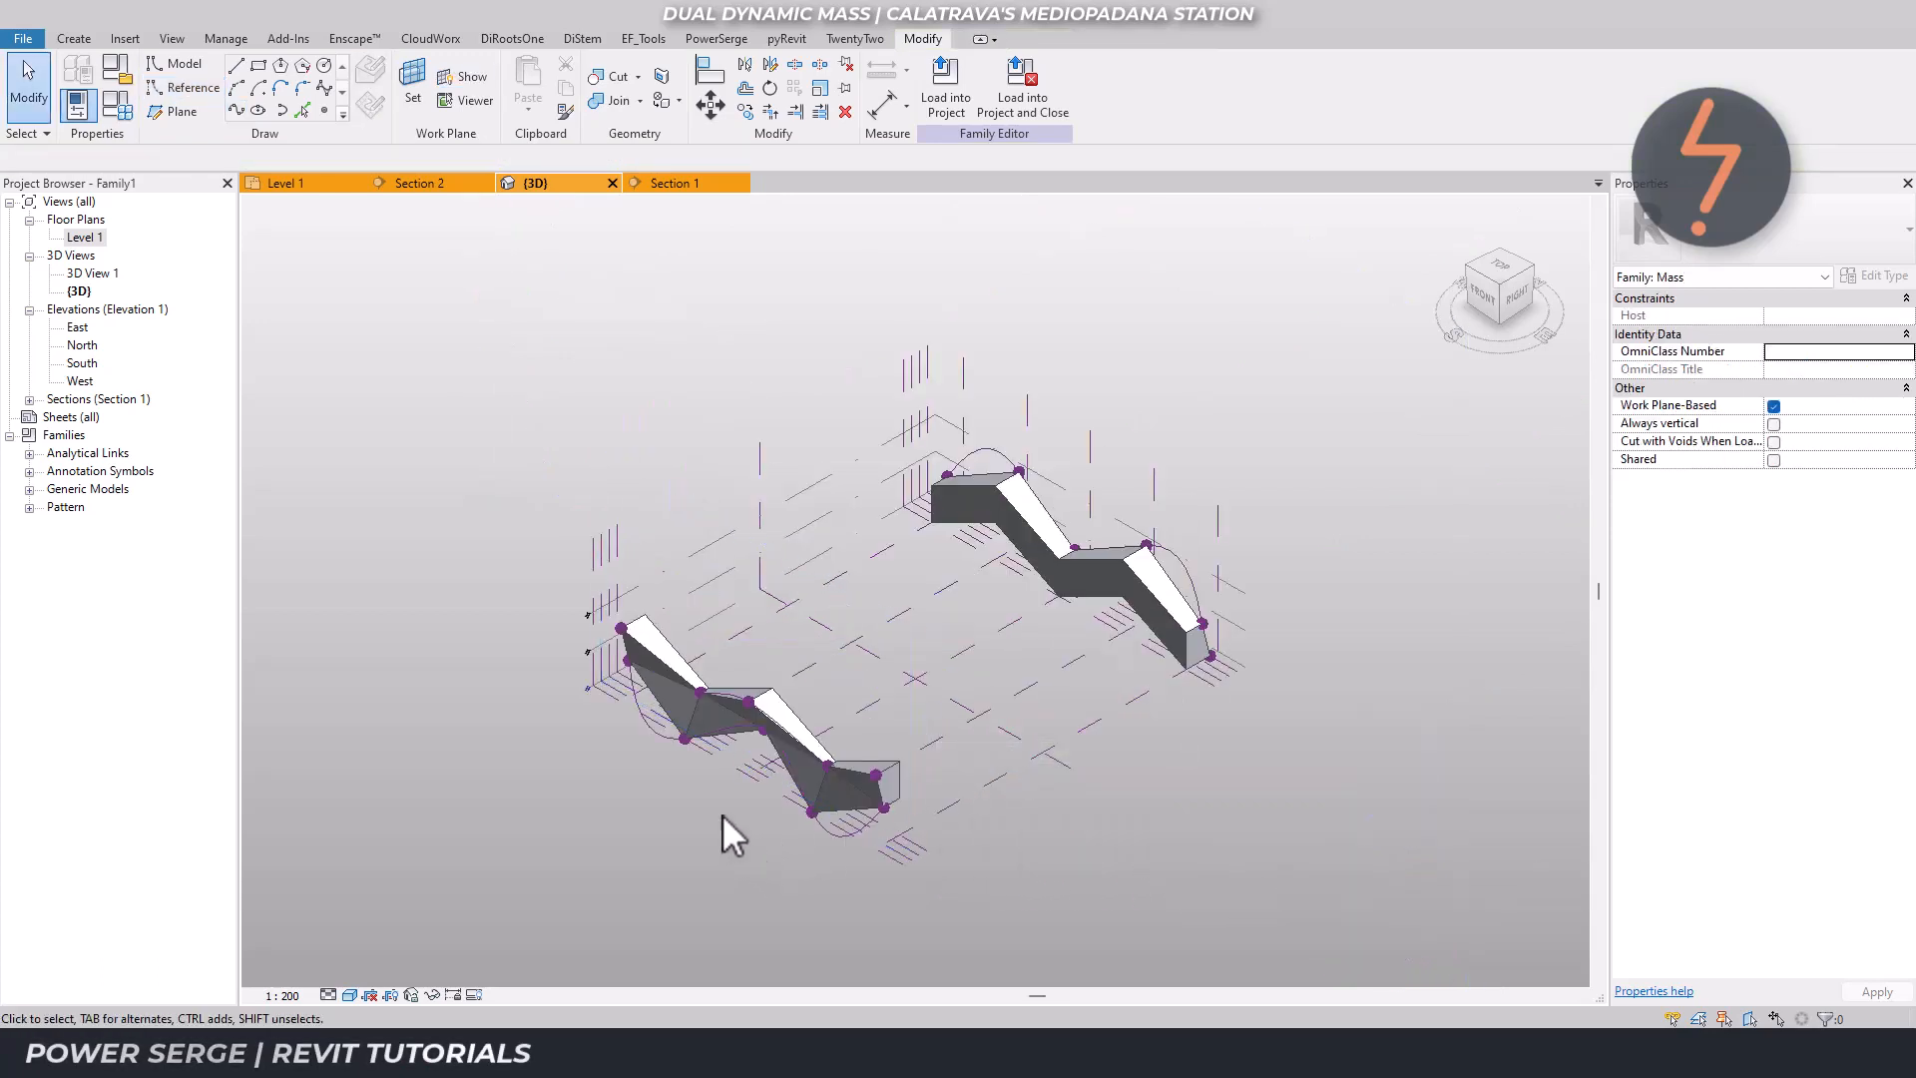
left_click(665, 746)
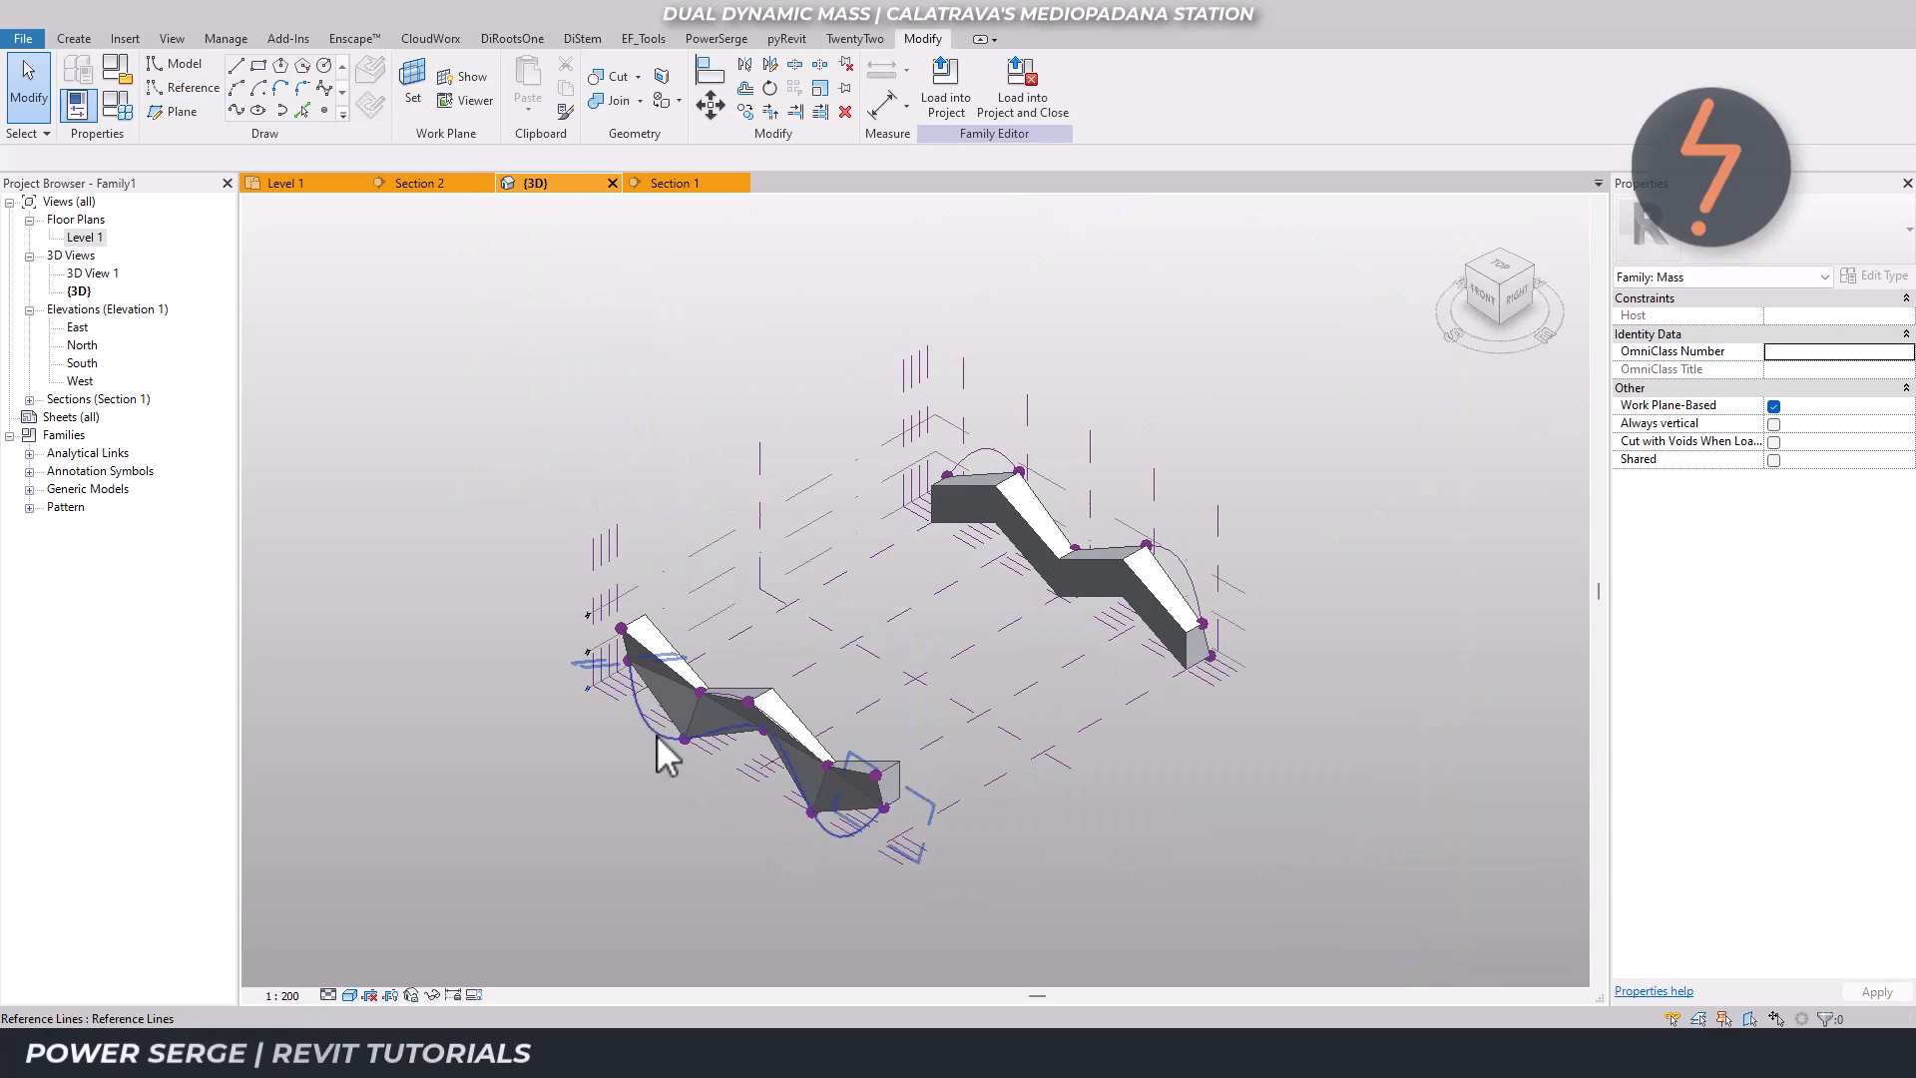
left_click(433, 995)
left_click(470, 885)
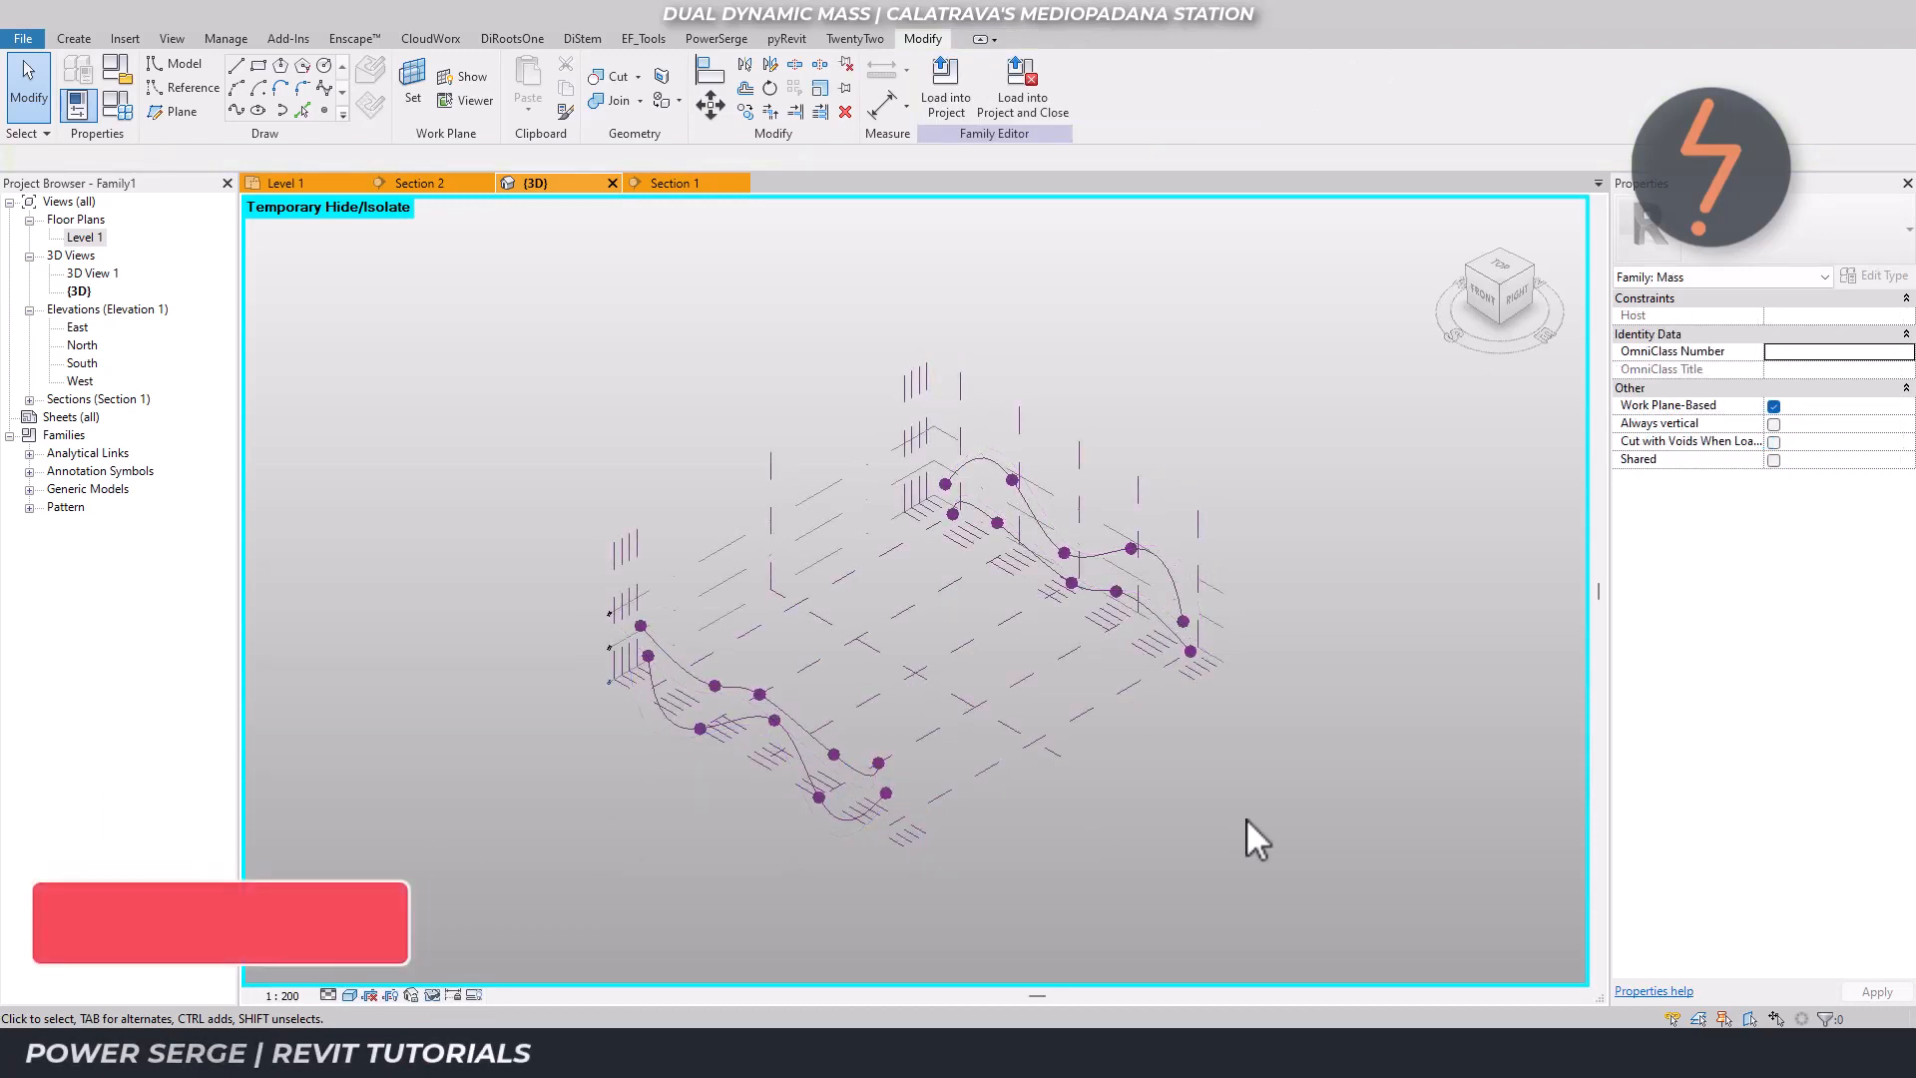
Examine the isolated spline curves from the right side, and inspect the south form's bottom spline there and in an angled 3D view.
left_click(1516, 297)
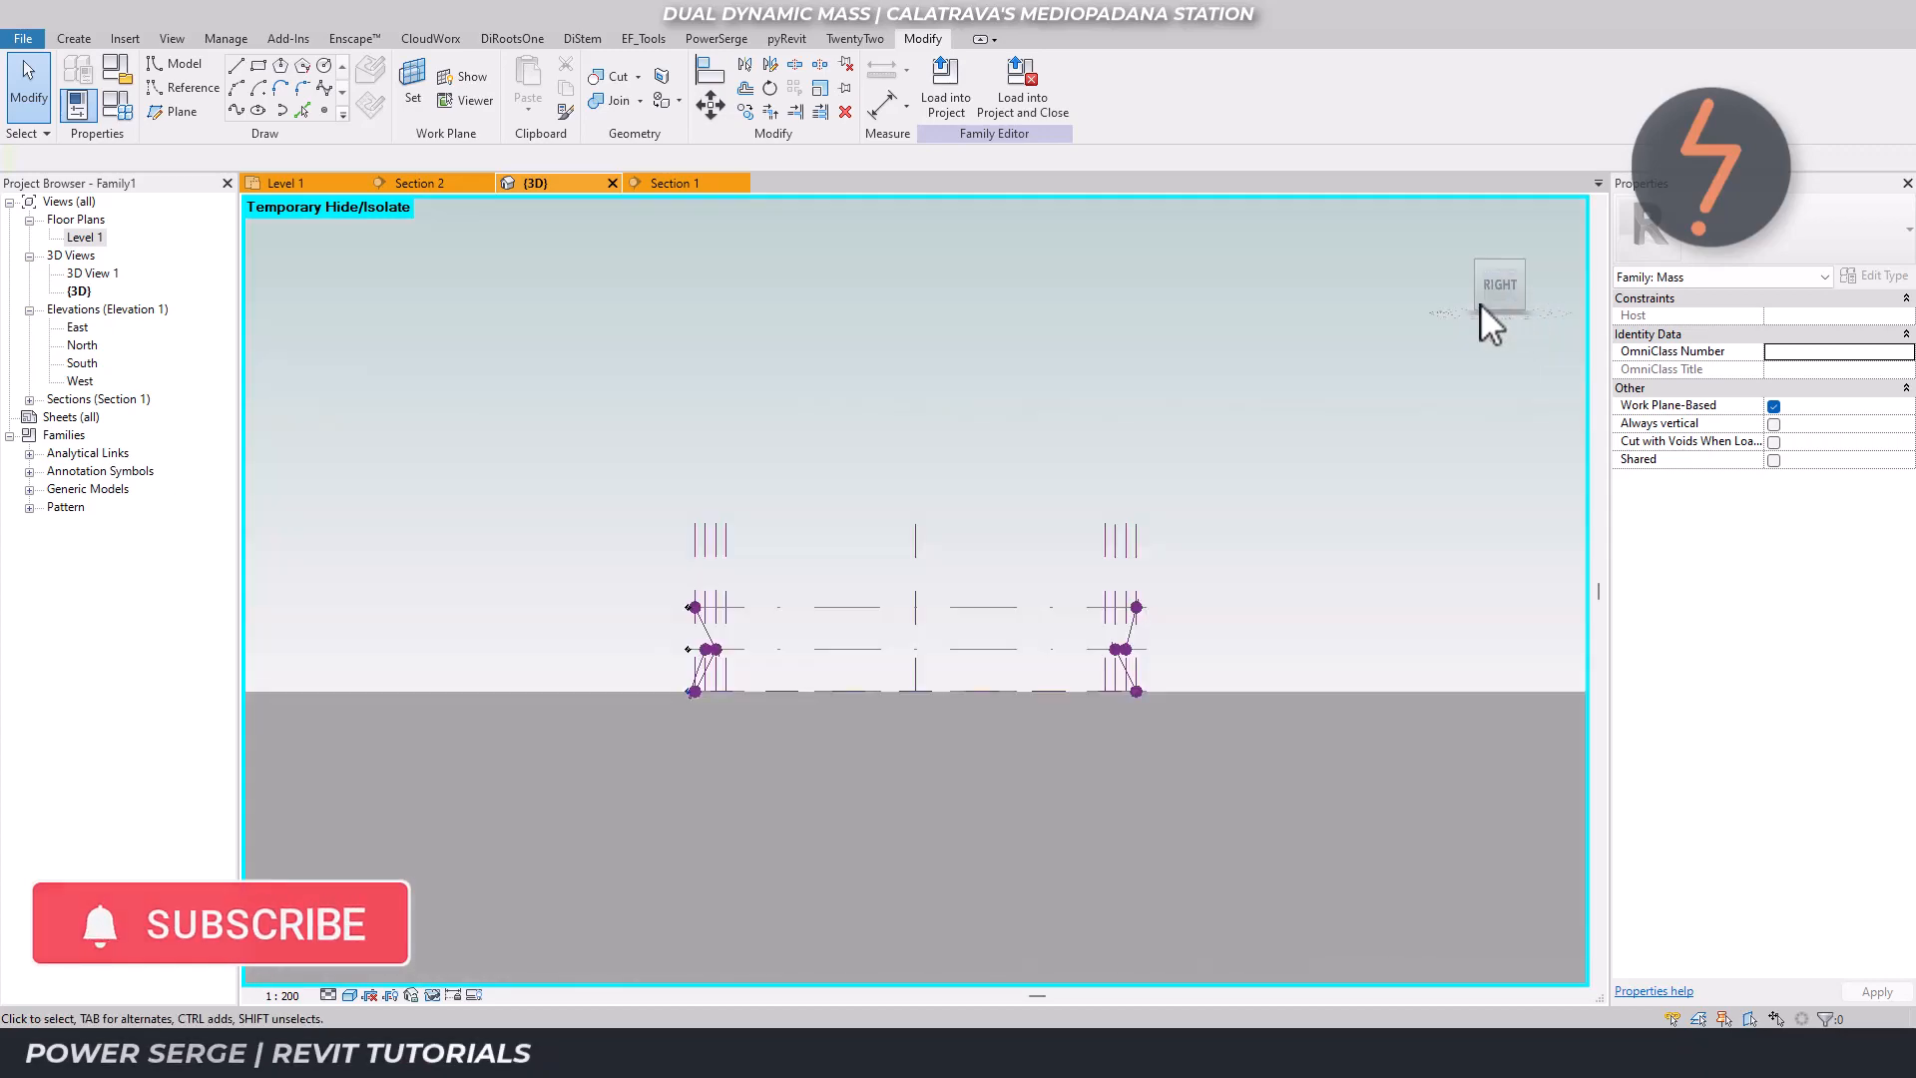
right_click(590, 483)
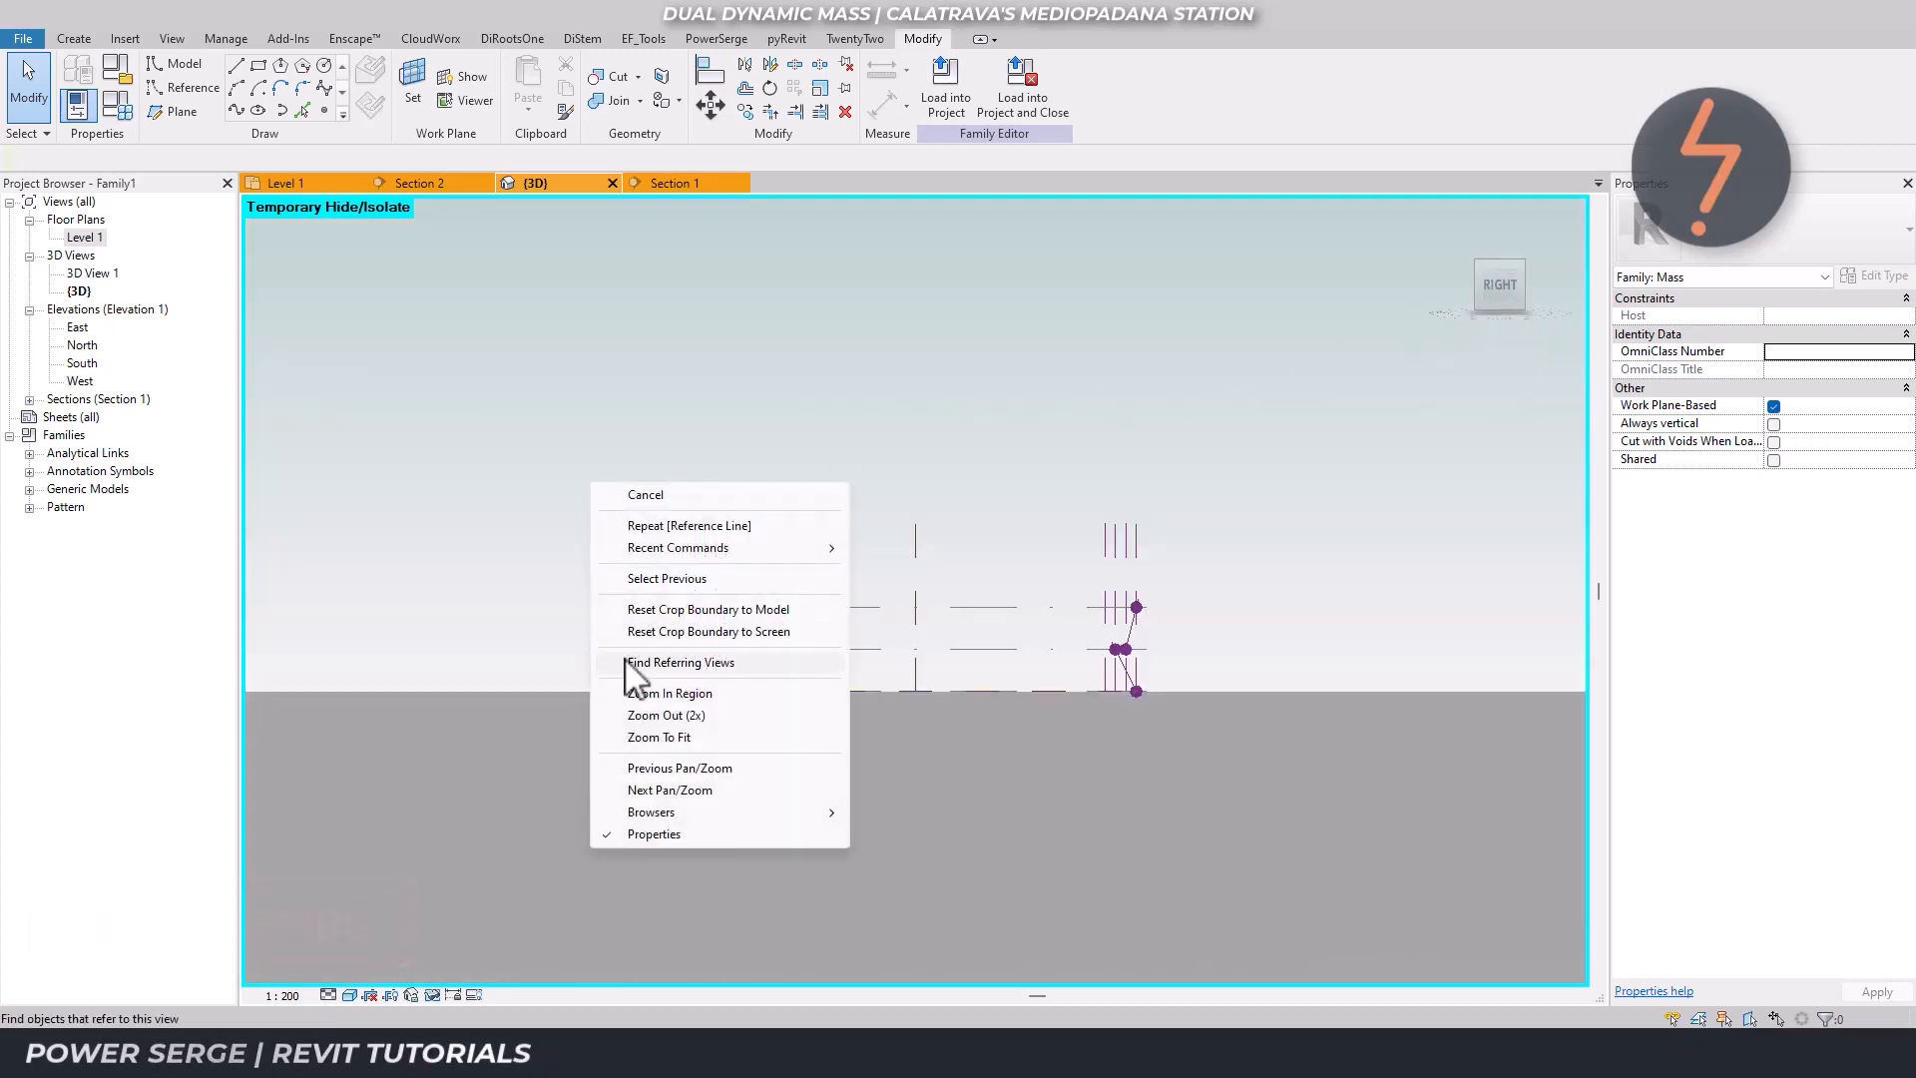
left_click(638, 693)
left_click_drag(636, 496, 1157, 711)
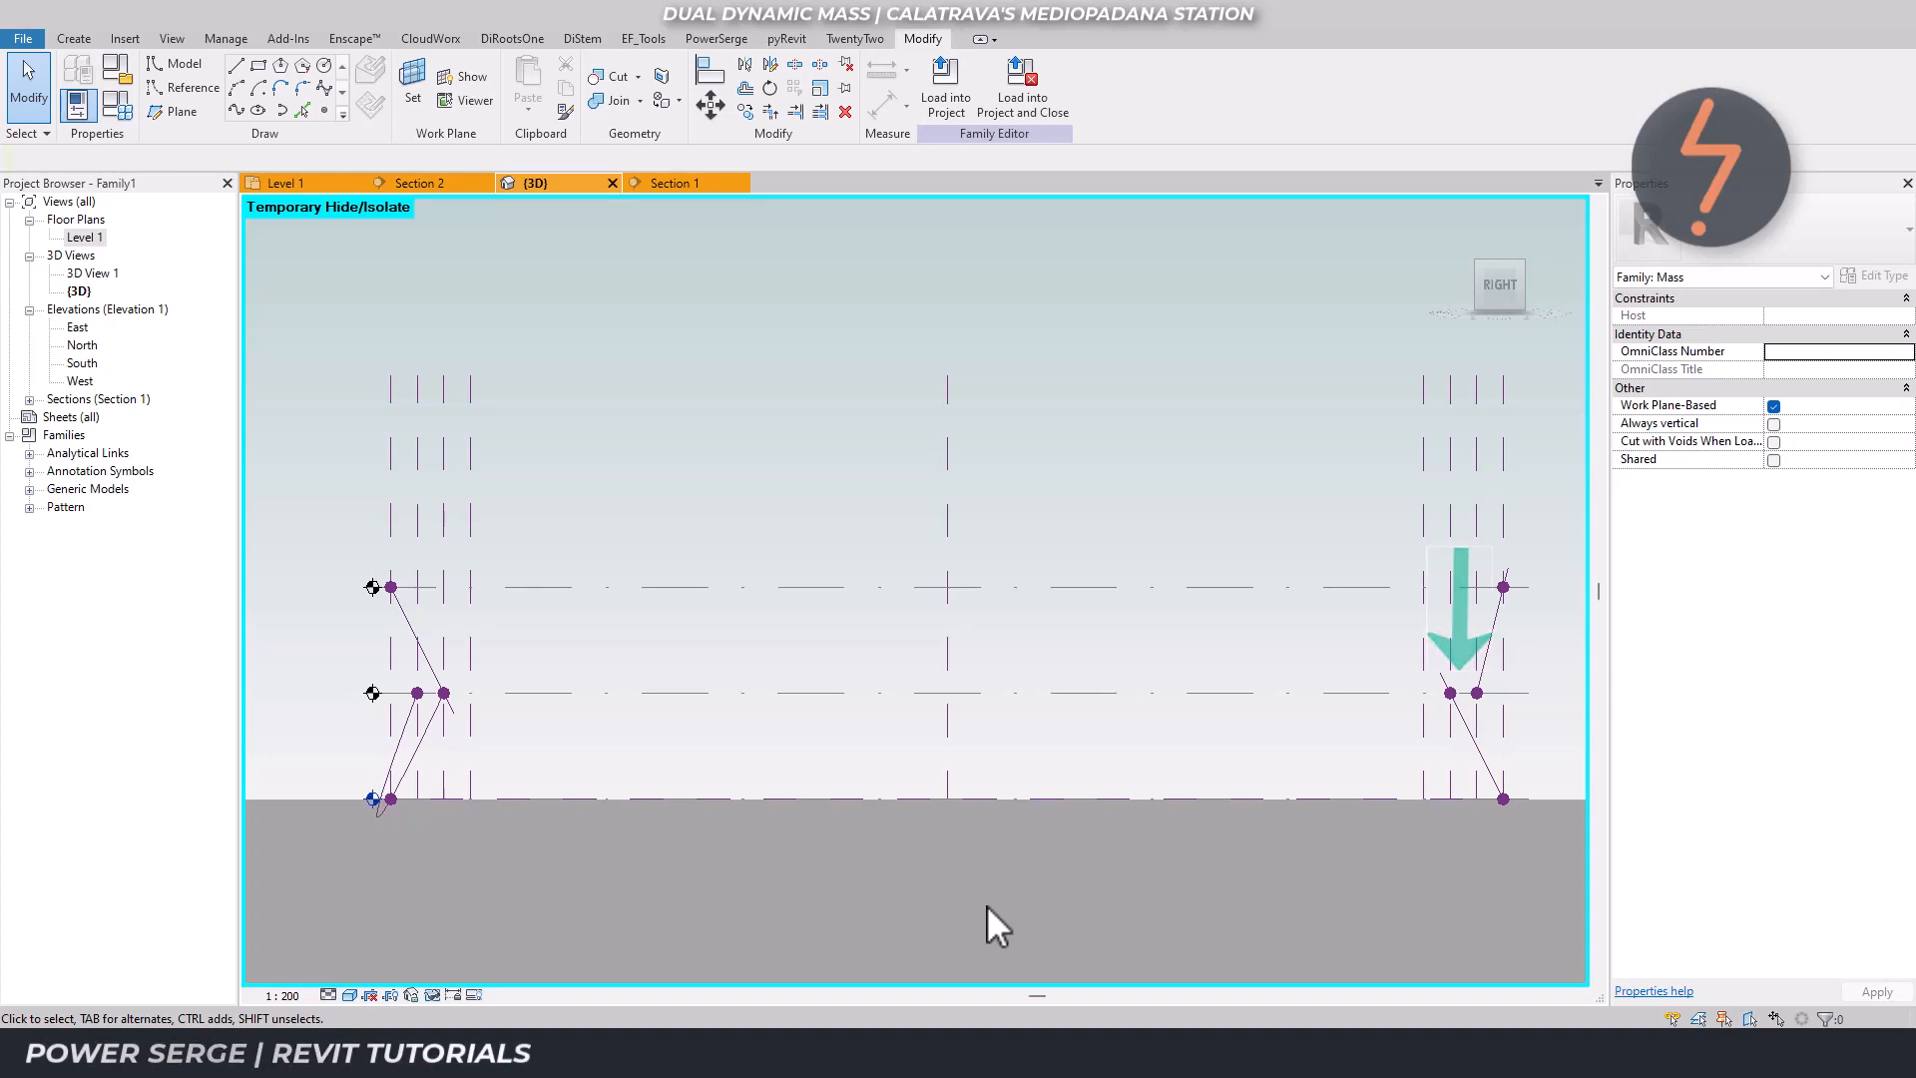
left_click(400, 768)
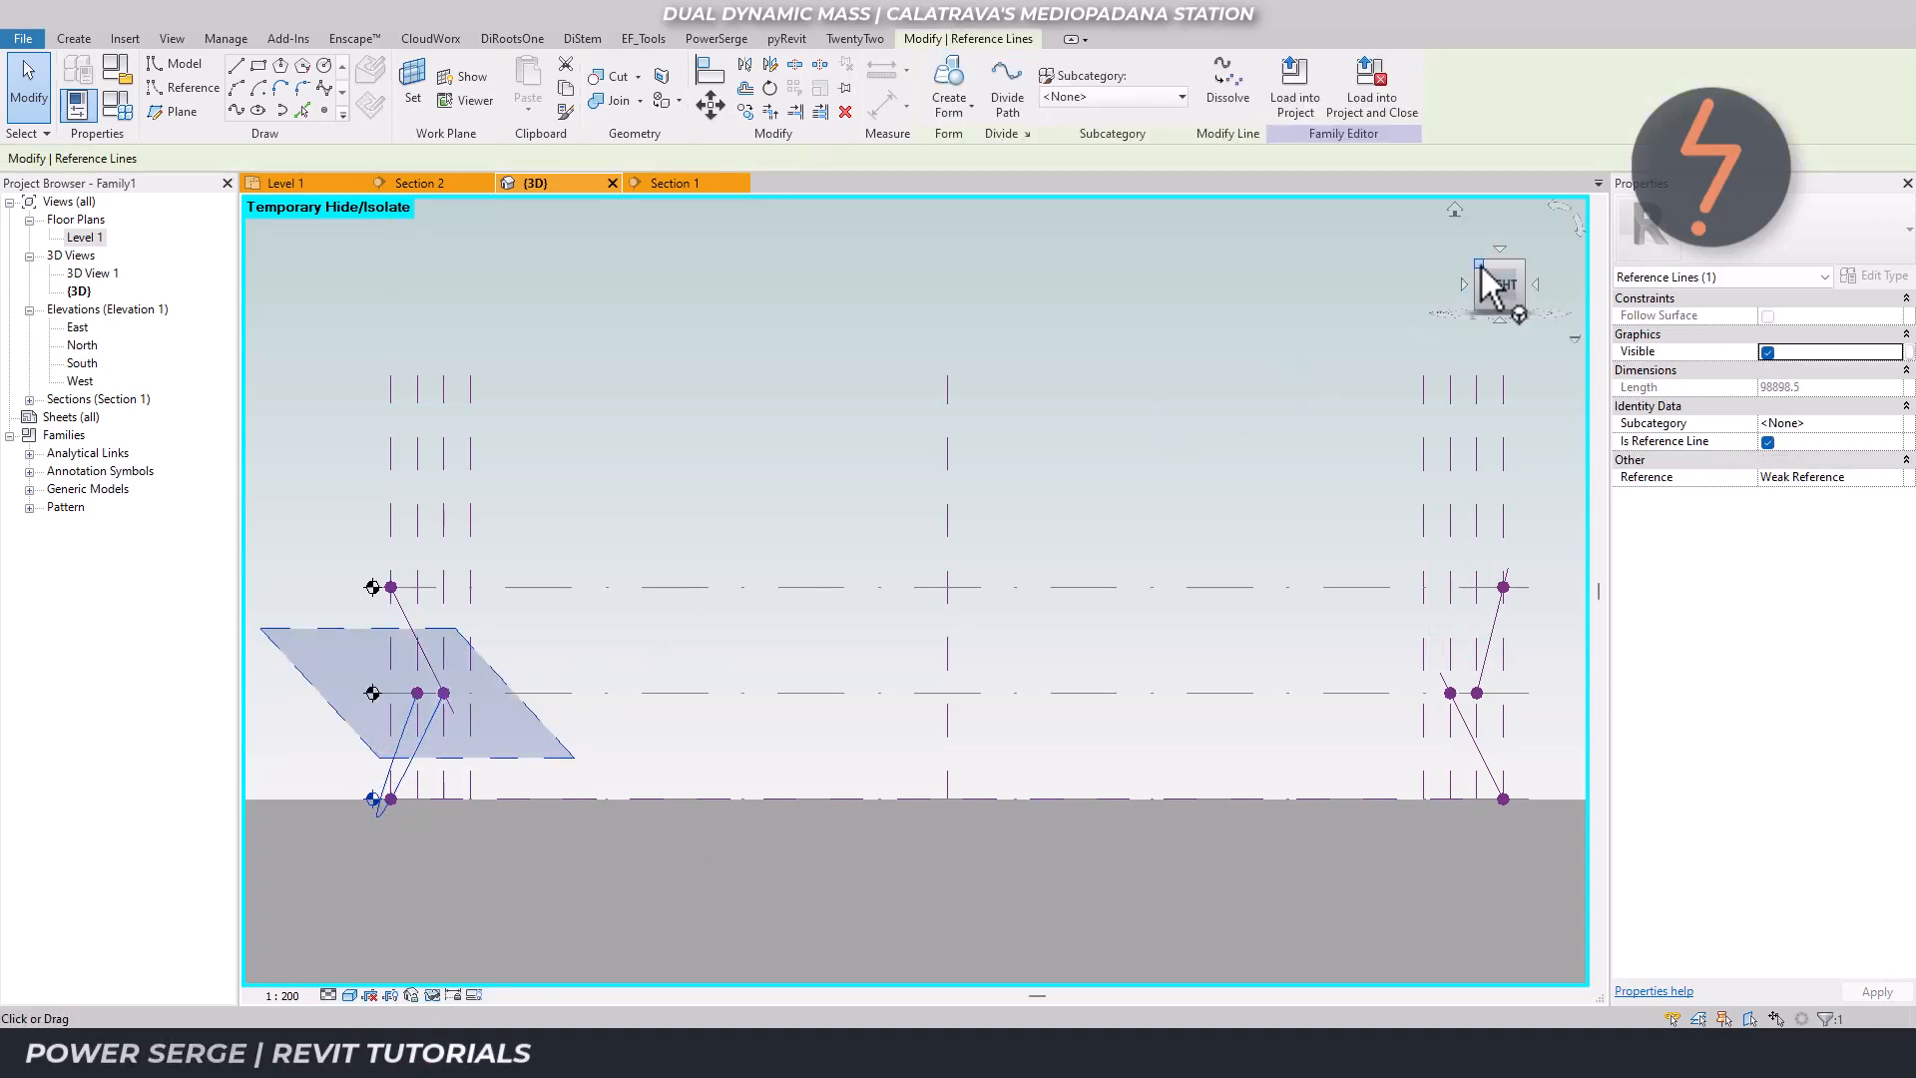
left_click(1483, 282)
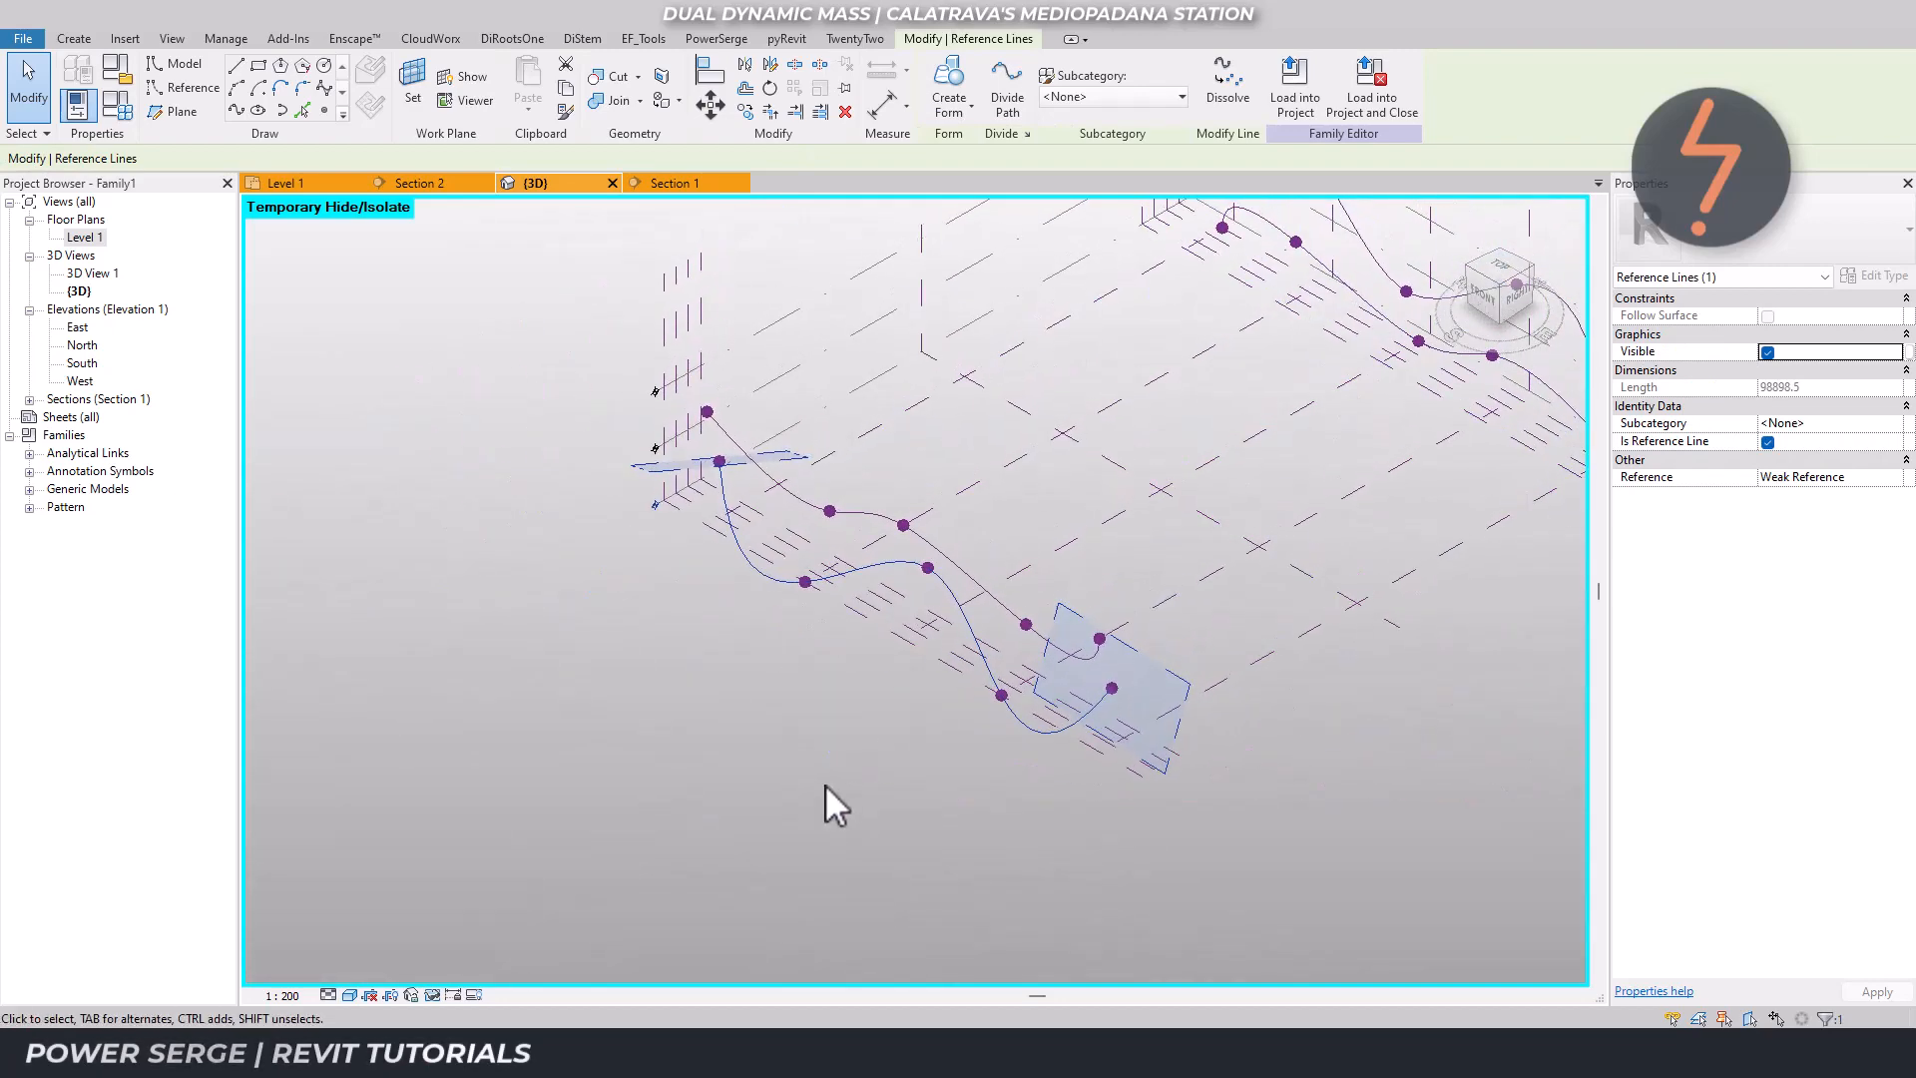
left_click(825, 787)
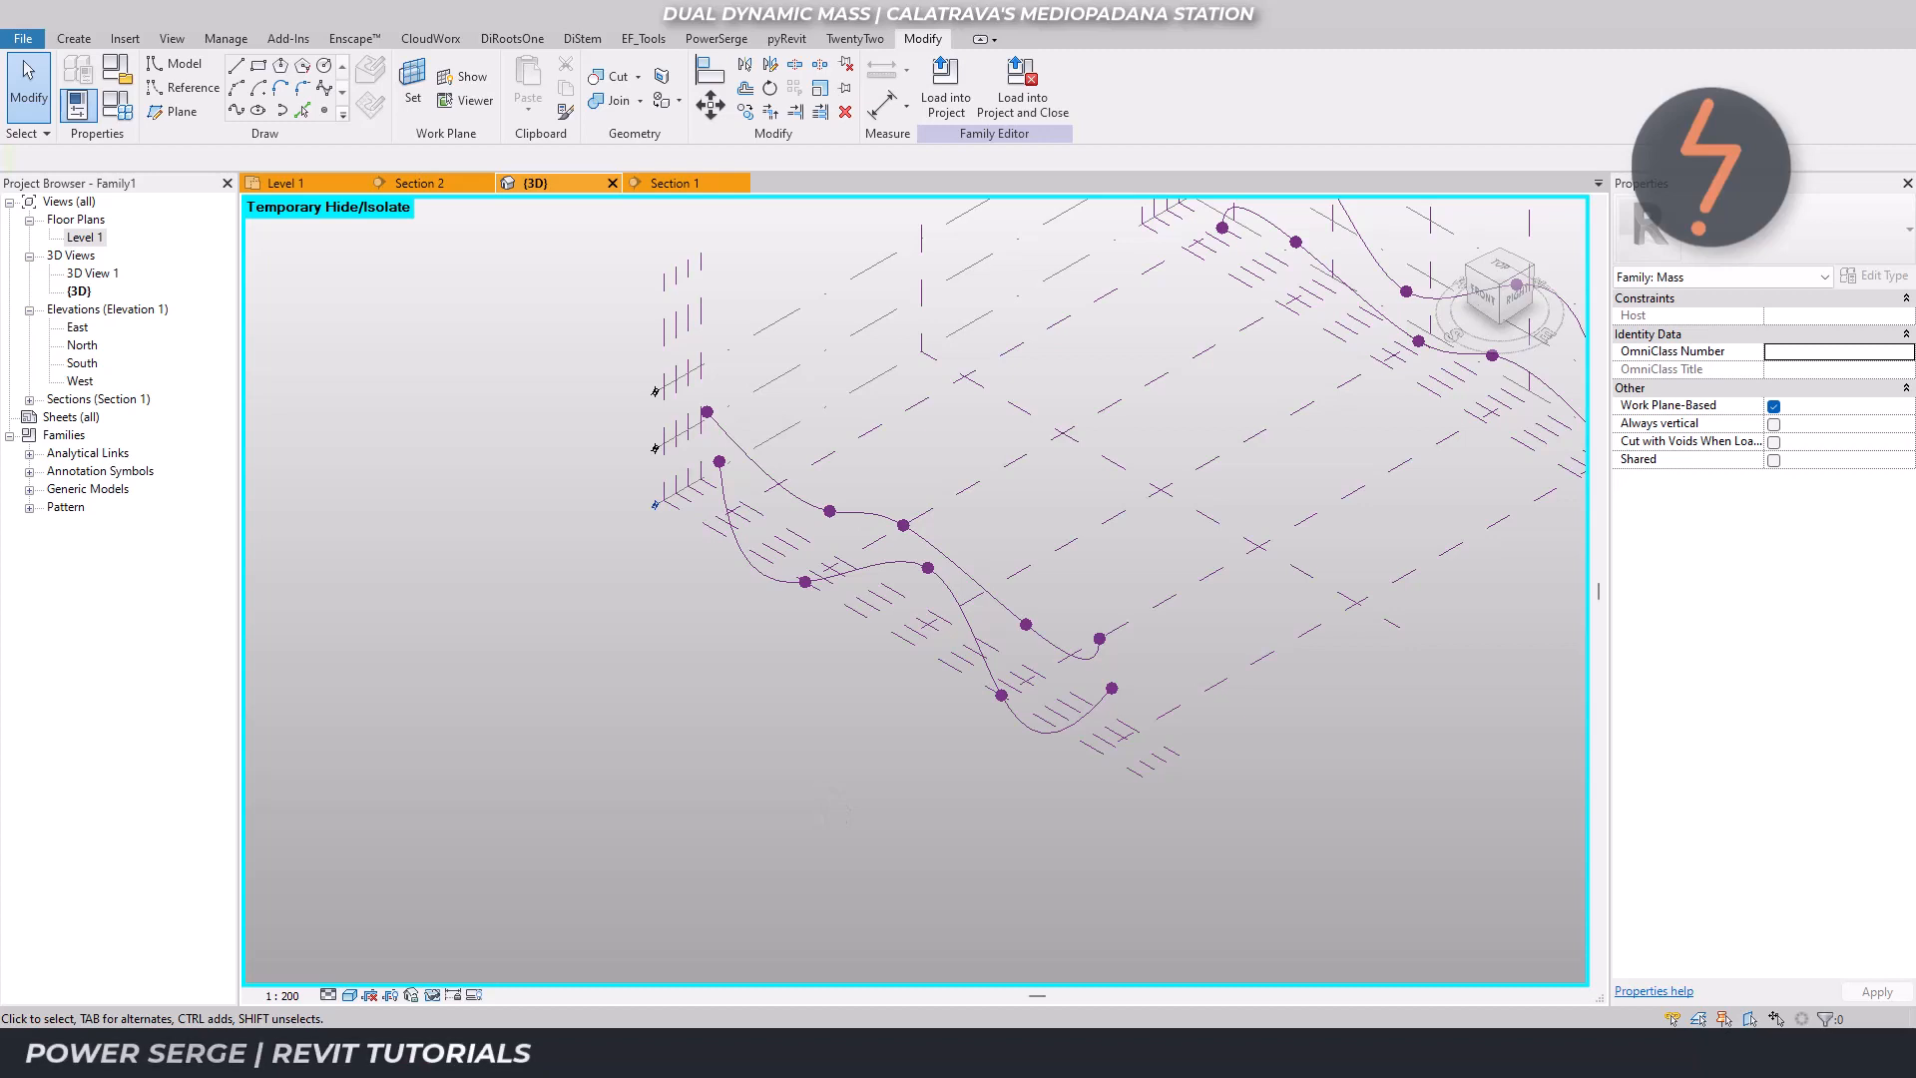
Restore the hidden elements and delete the spline reference line through the bottom outer vertices of the south form.
key("h")
key("r")
scroll(857, 524, "up", 3)
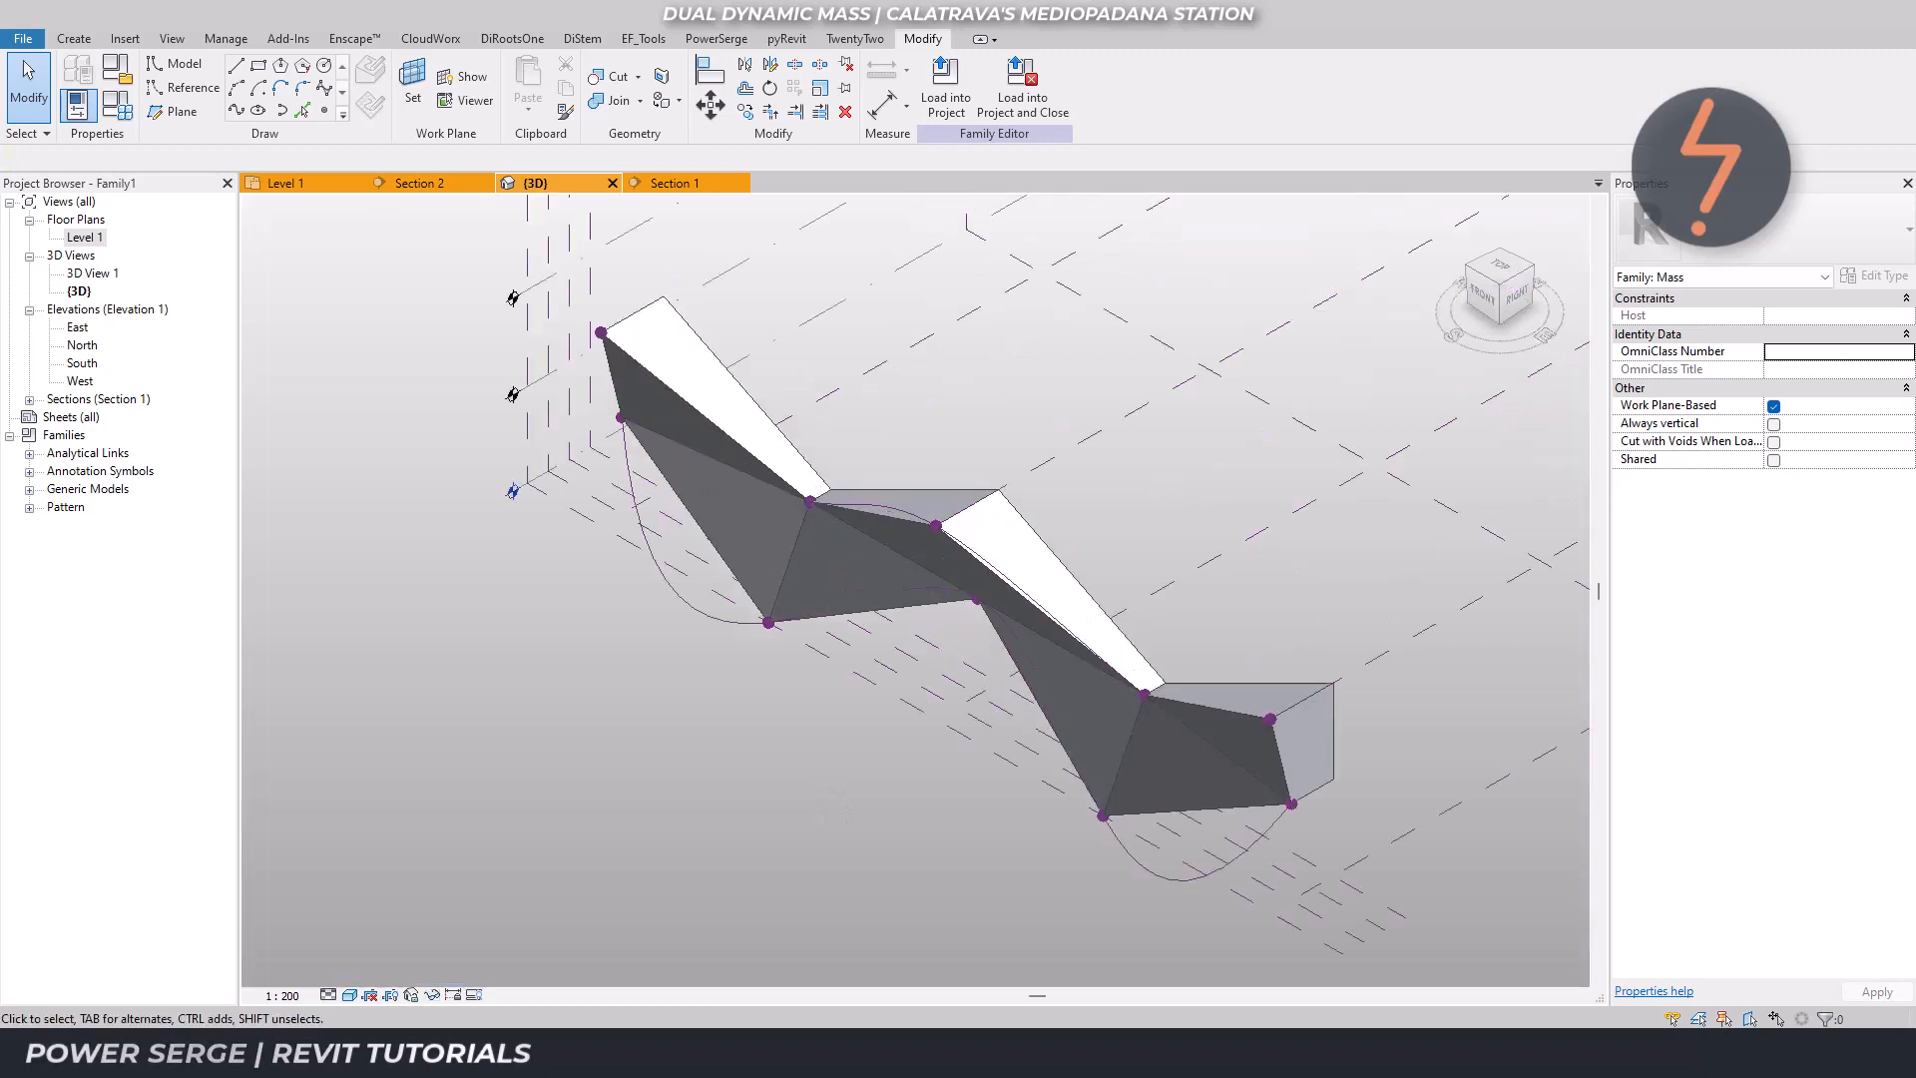
left_click(1139, 864)
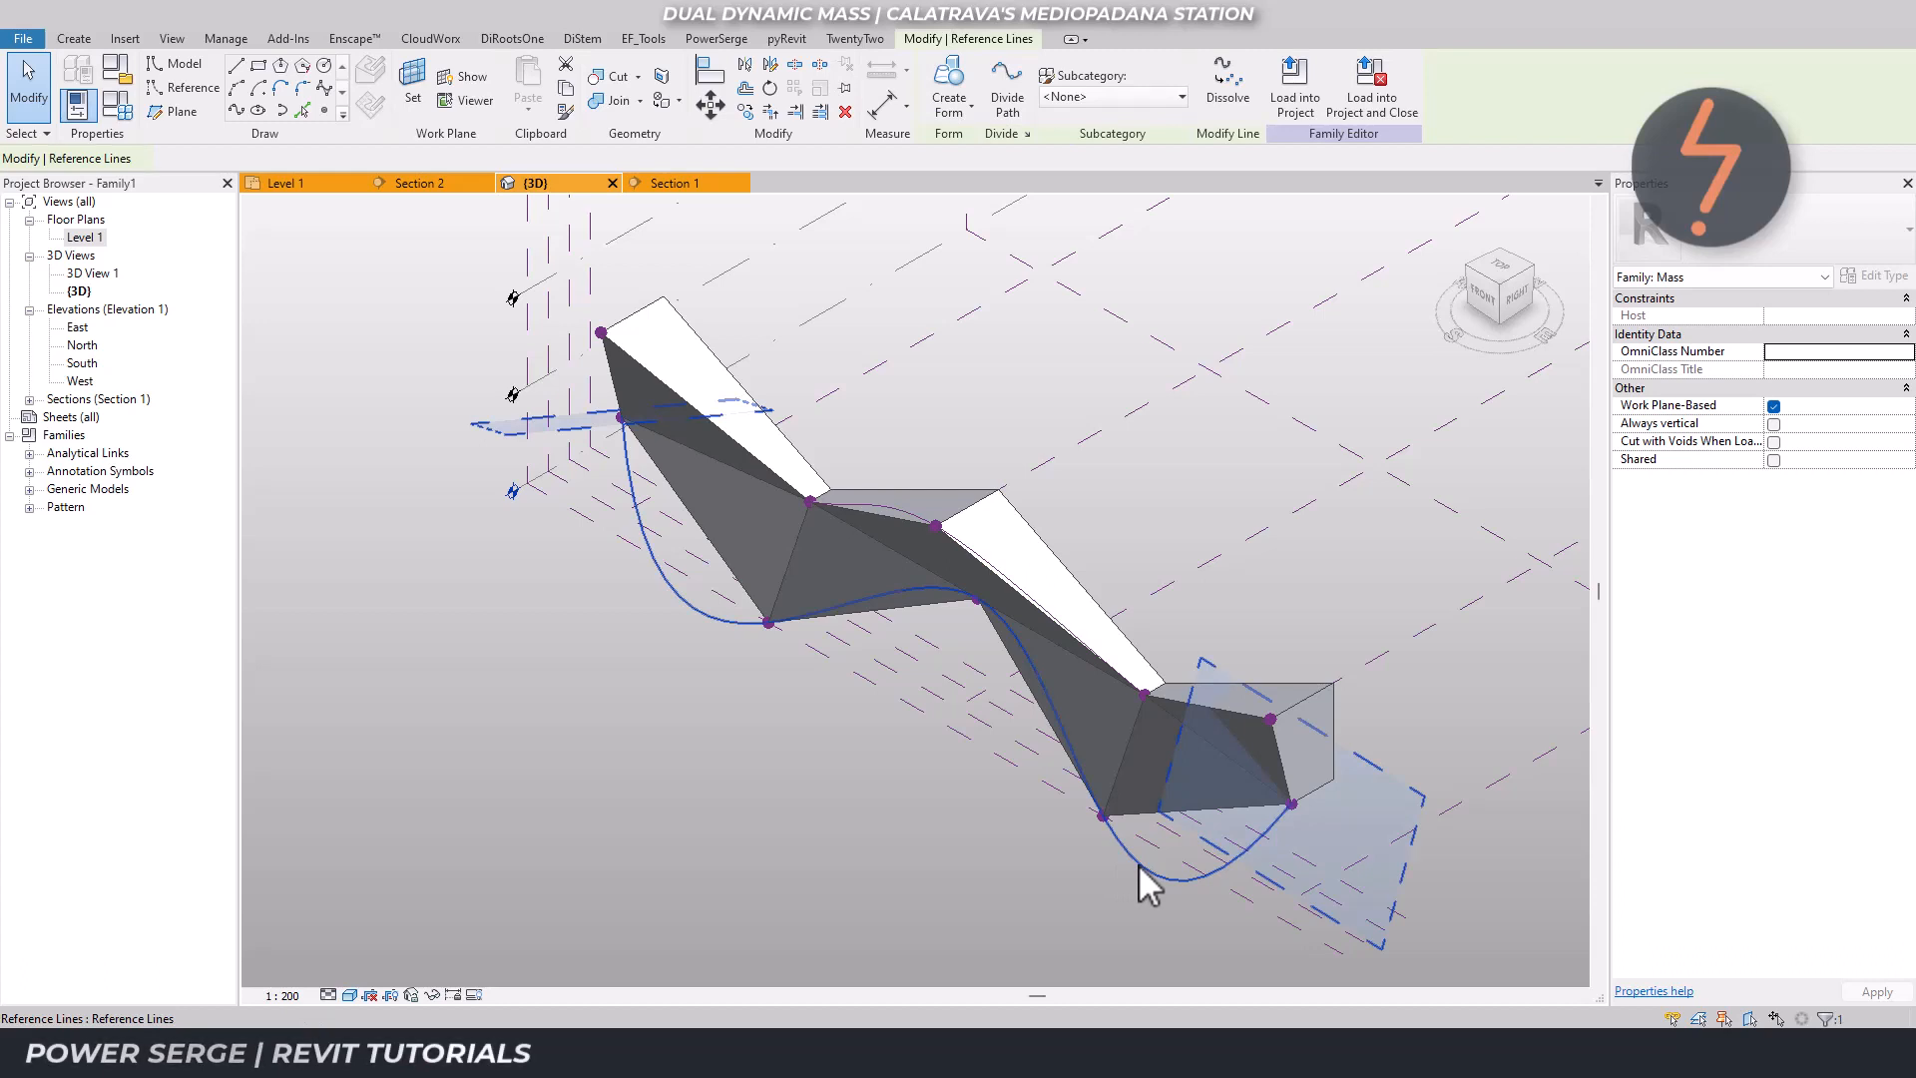
key("Delete")
Select the middle bottom outer vertex of the south form and locate it in the Level 1 floor plan.
left_click(975, 602)
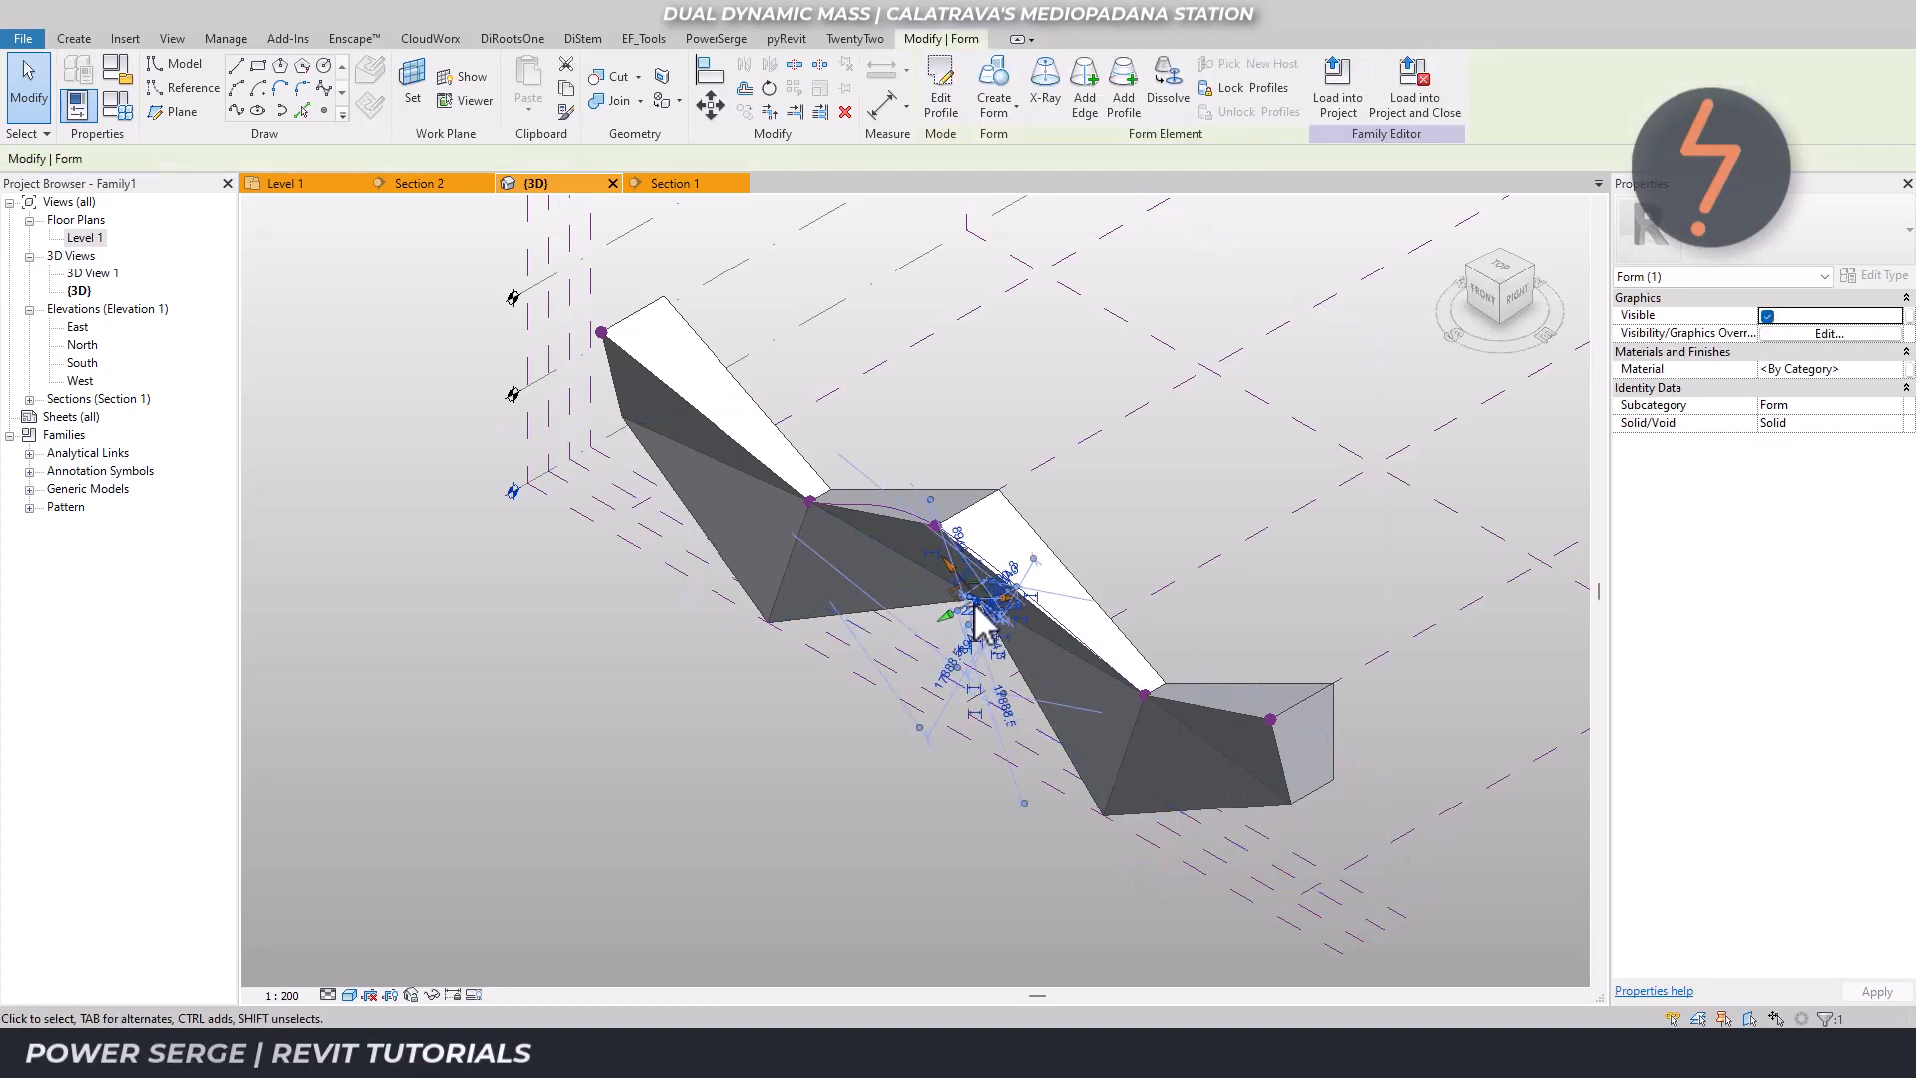
left_click(314, 184)
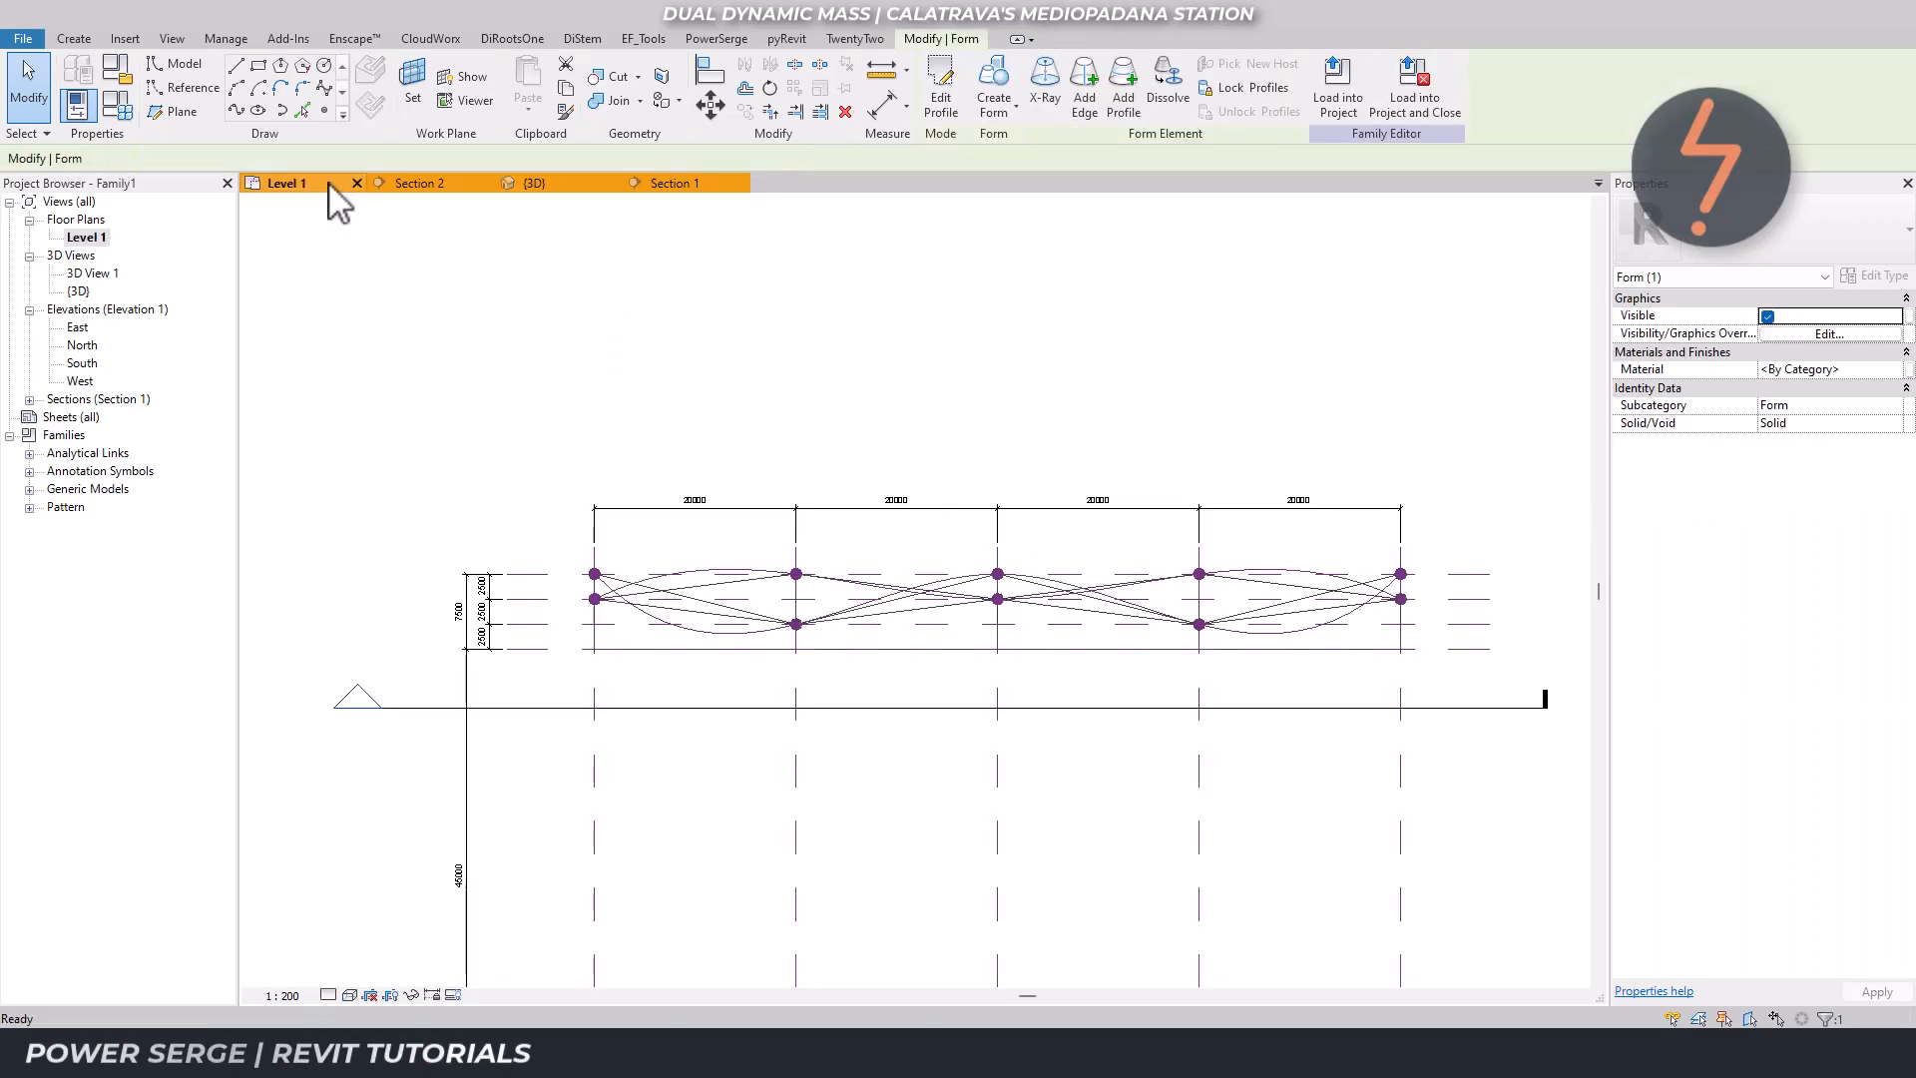
right_click(935, 359)
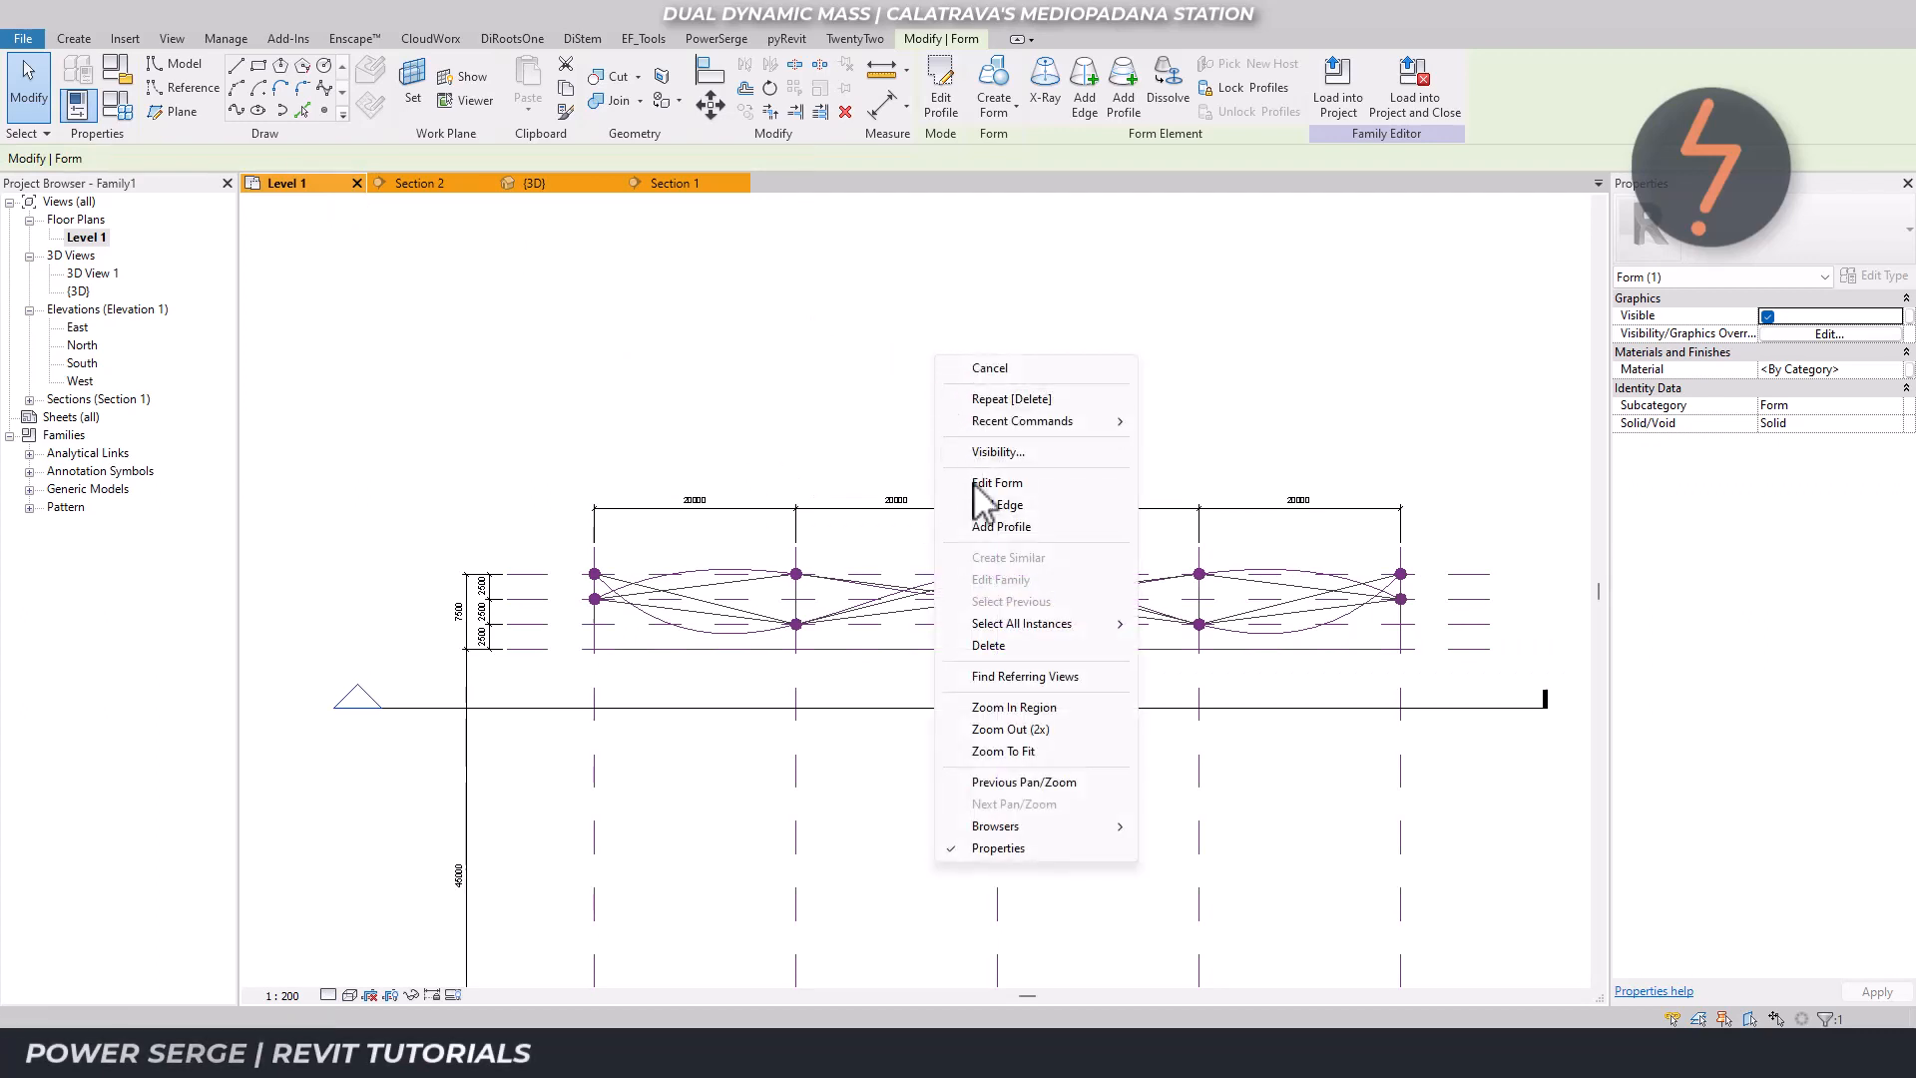
left_click(1056, 753)
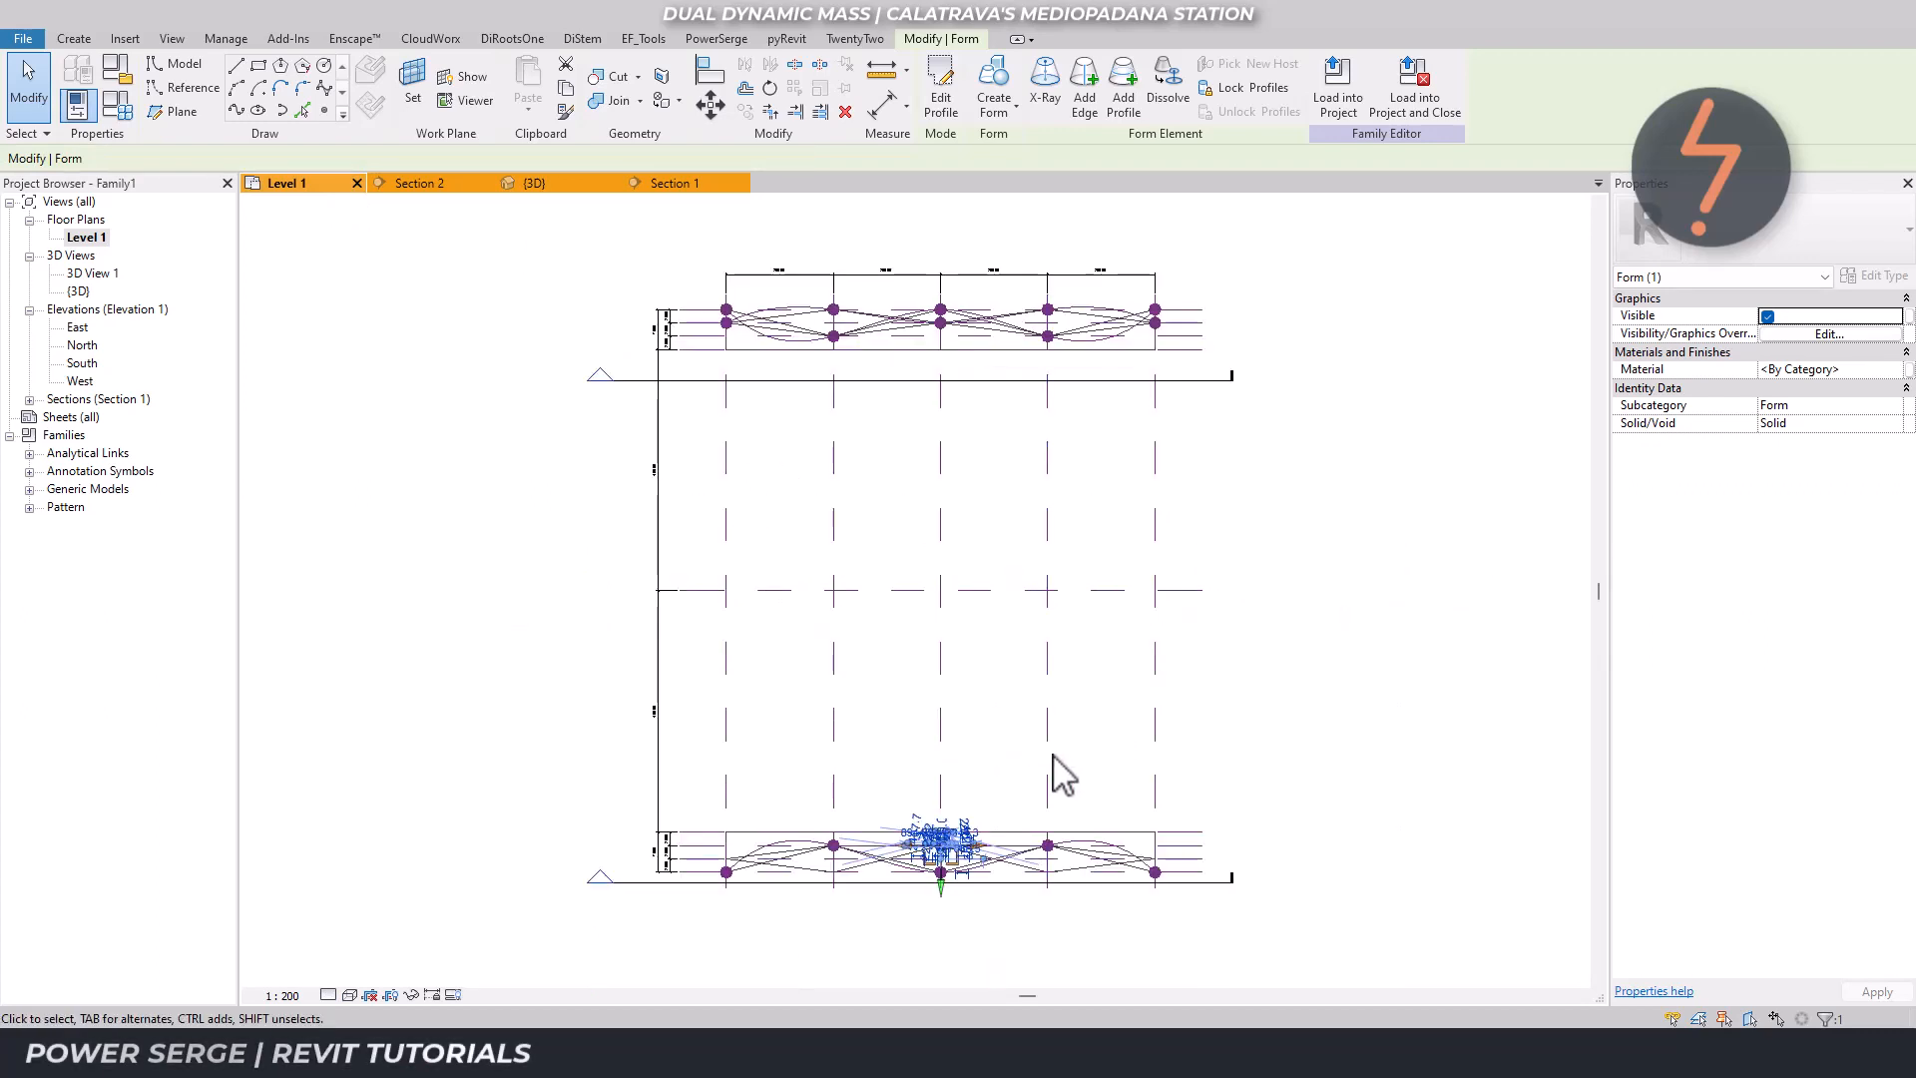
right_click(887, 781)
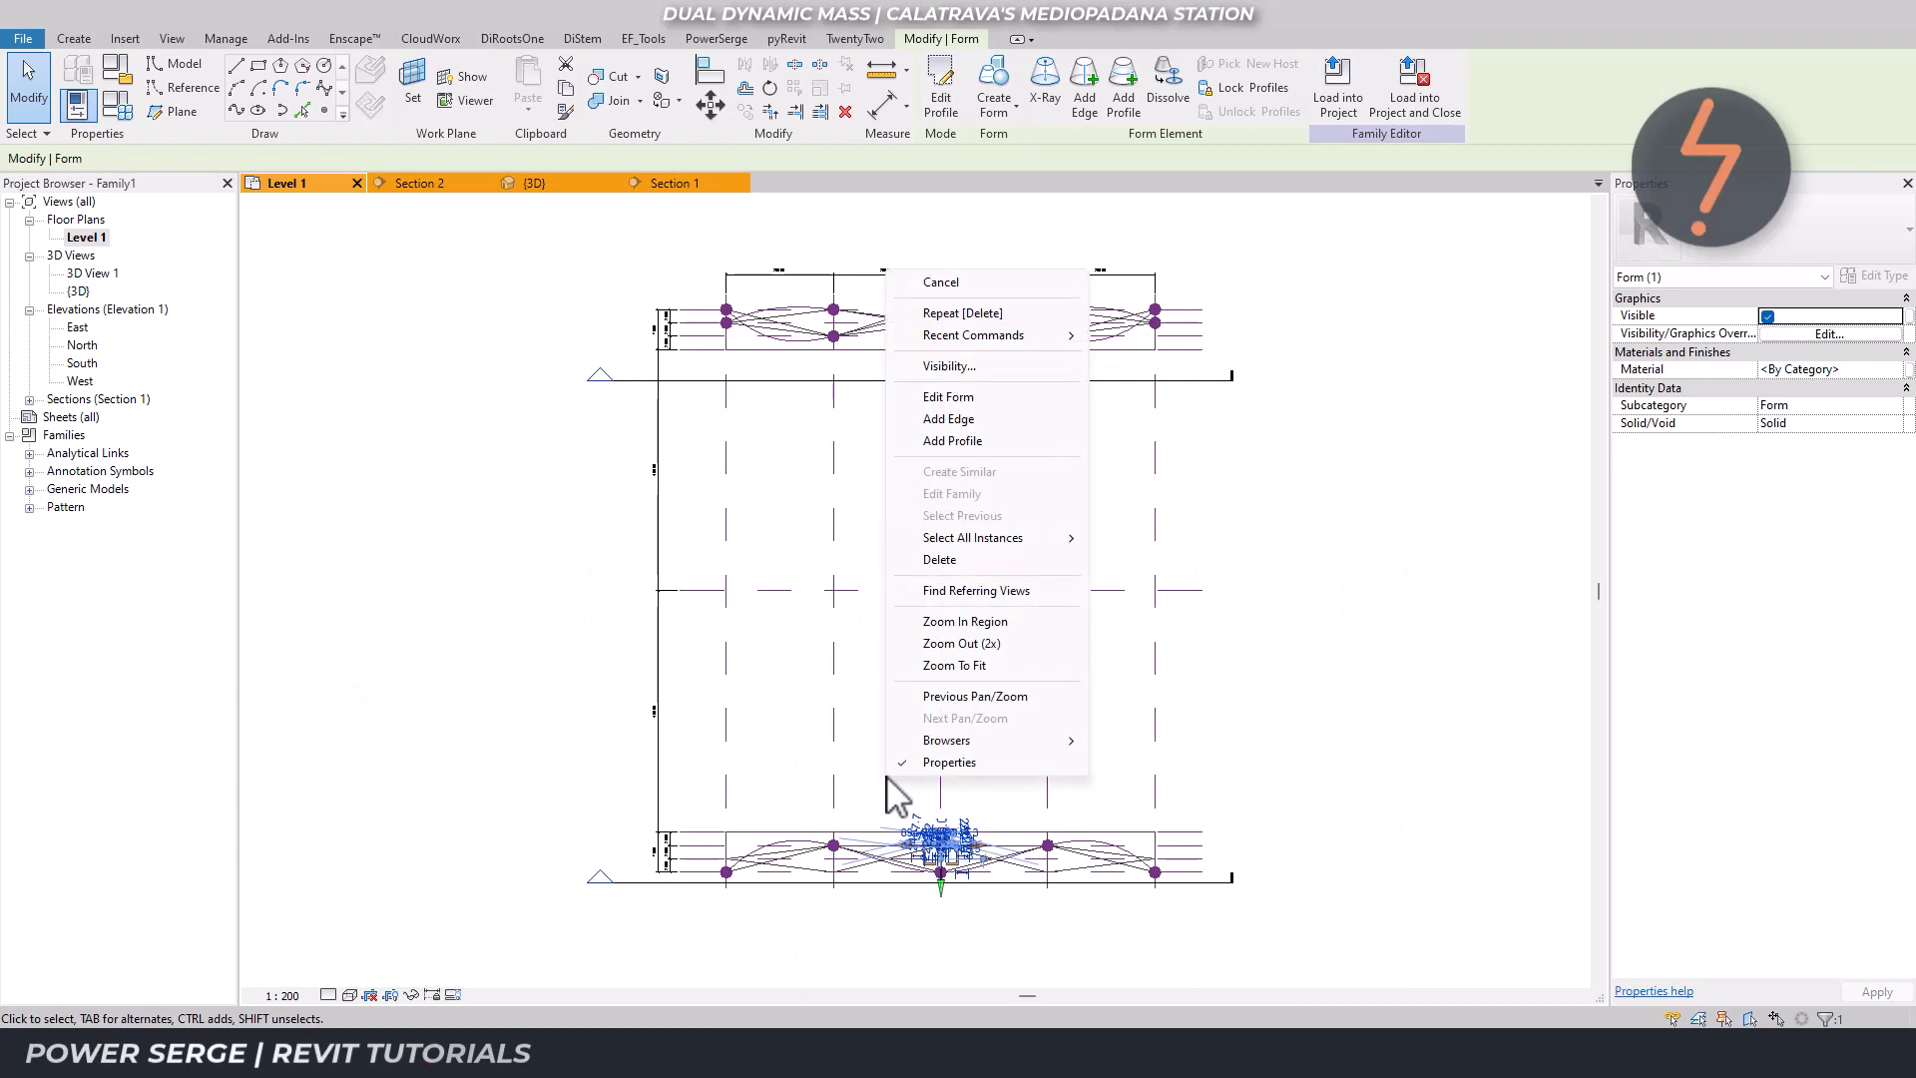
Move the selected form vertex on the middle gridline of Level 1 outward to the adjacent dashed reference plane.
left_click(939, 622)
left_click_drag(1043, 938, 1095, 951)
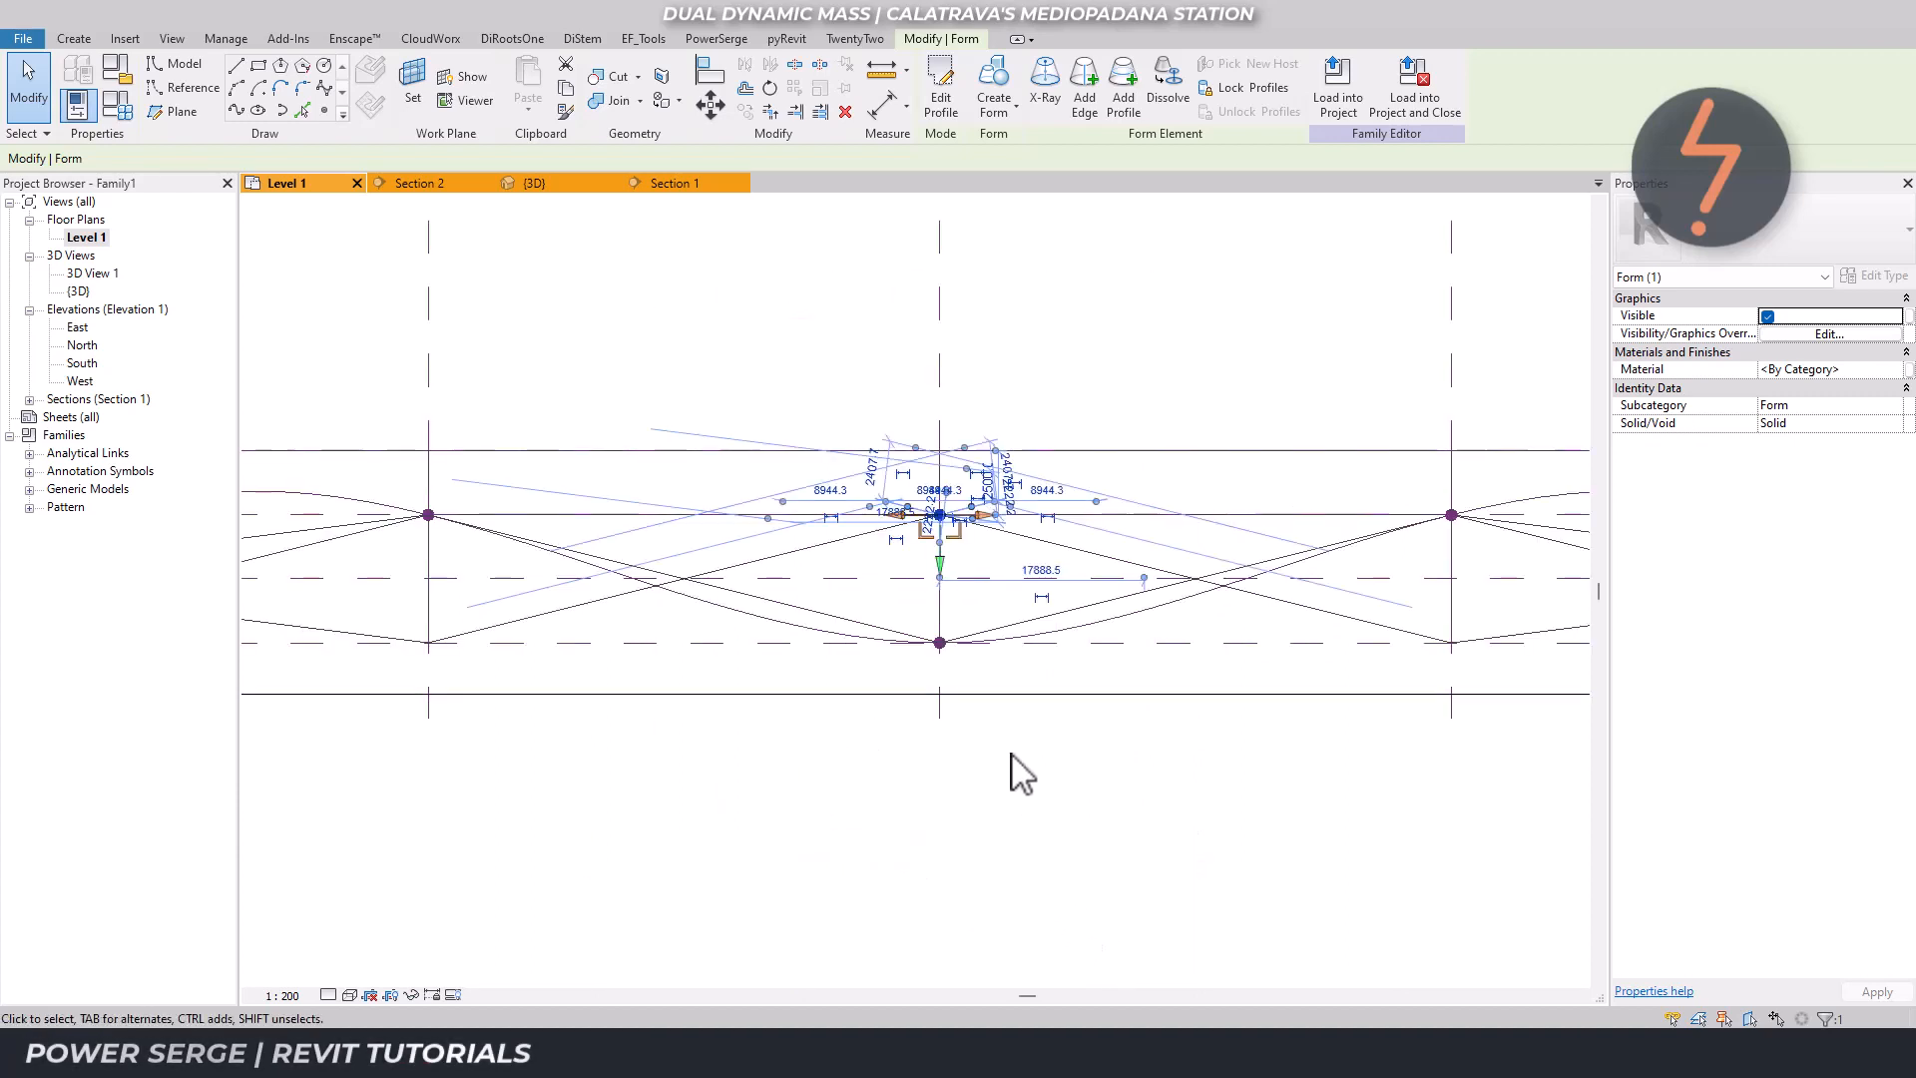
left_click_drag(941, 561, 949, 637)
left_click(895, 794)
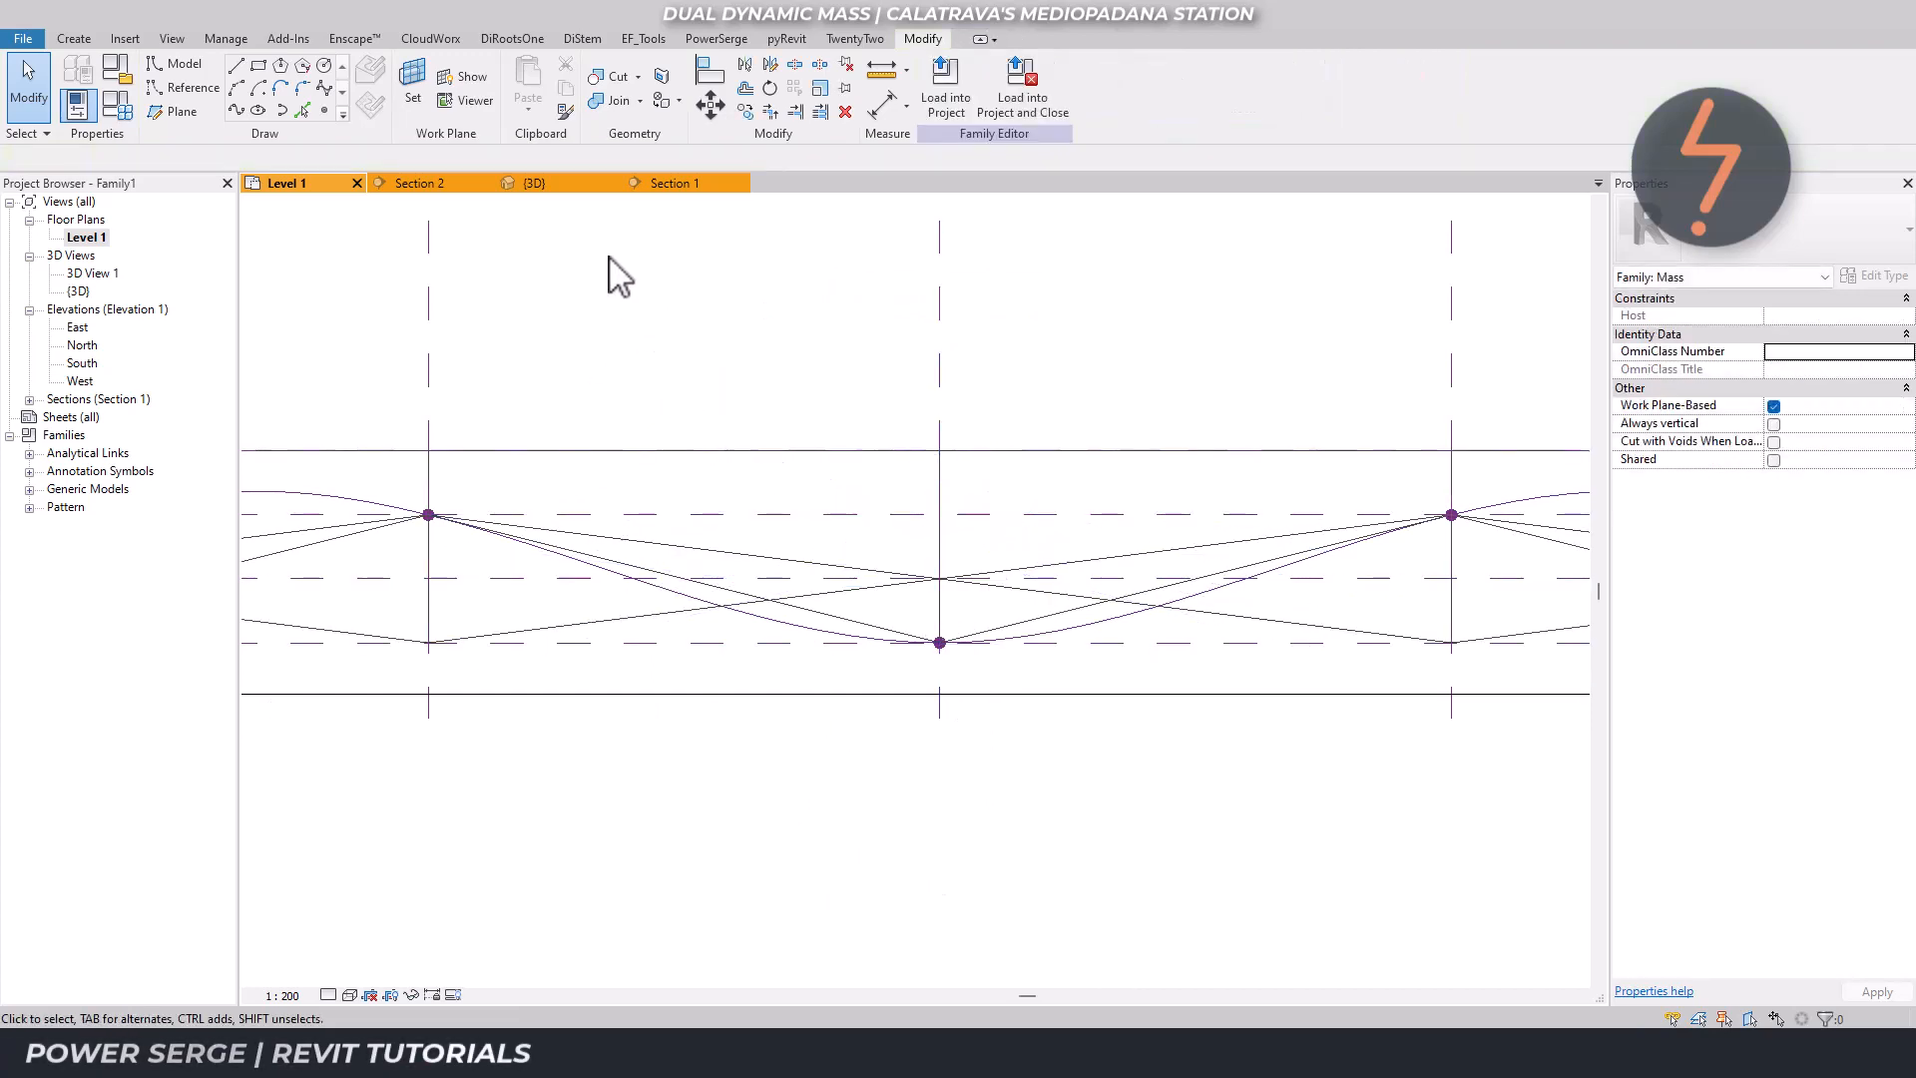
In the 3D view, draw a reference spline through the five lower zigzag vertices along the front form's outer face.
left_click(566, 181)
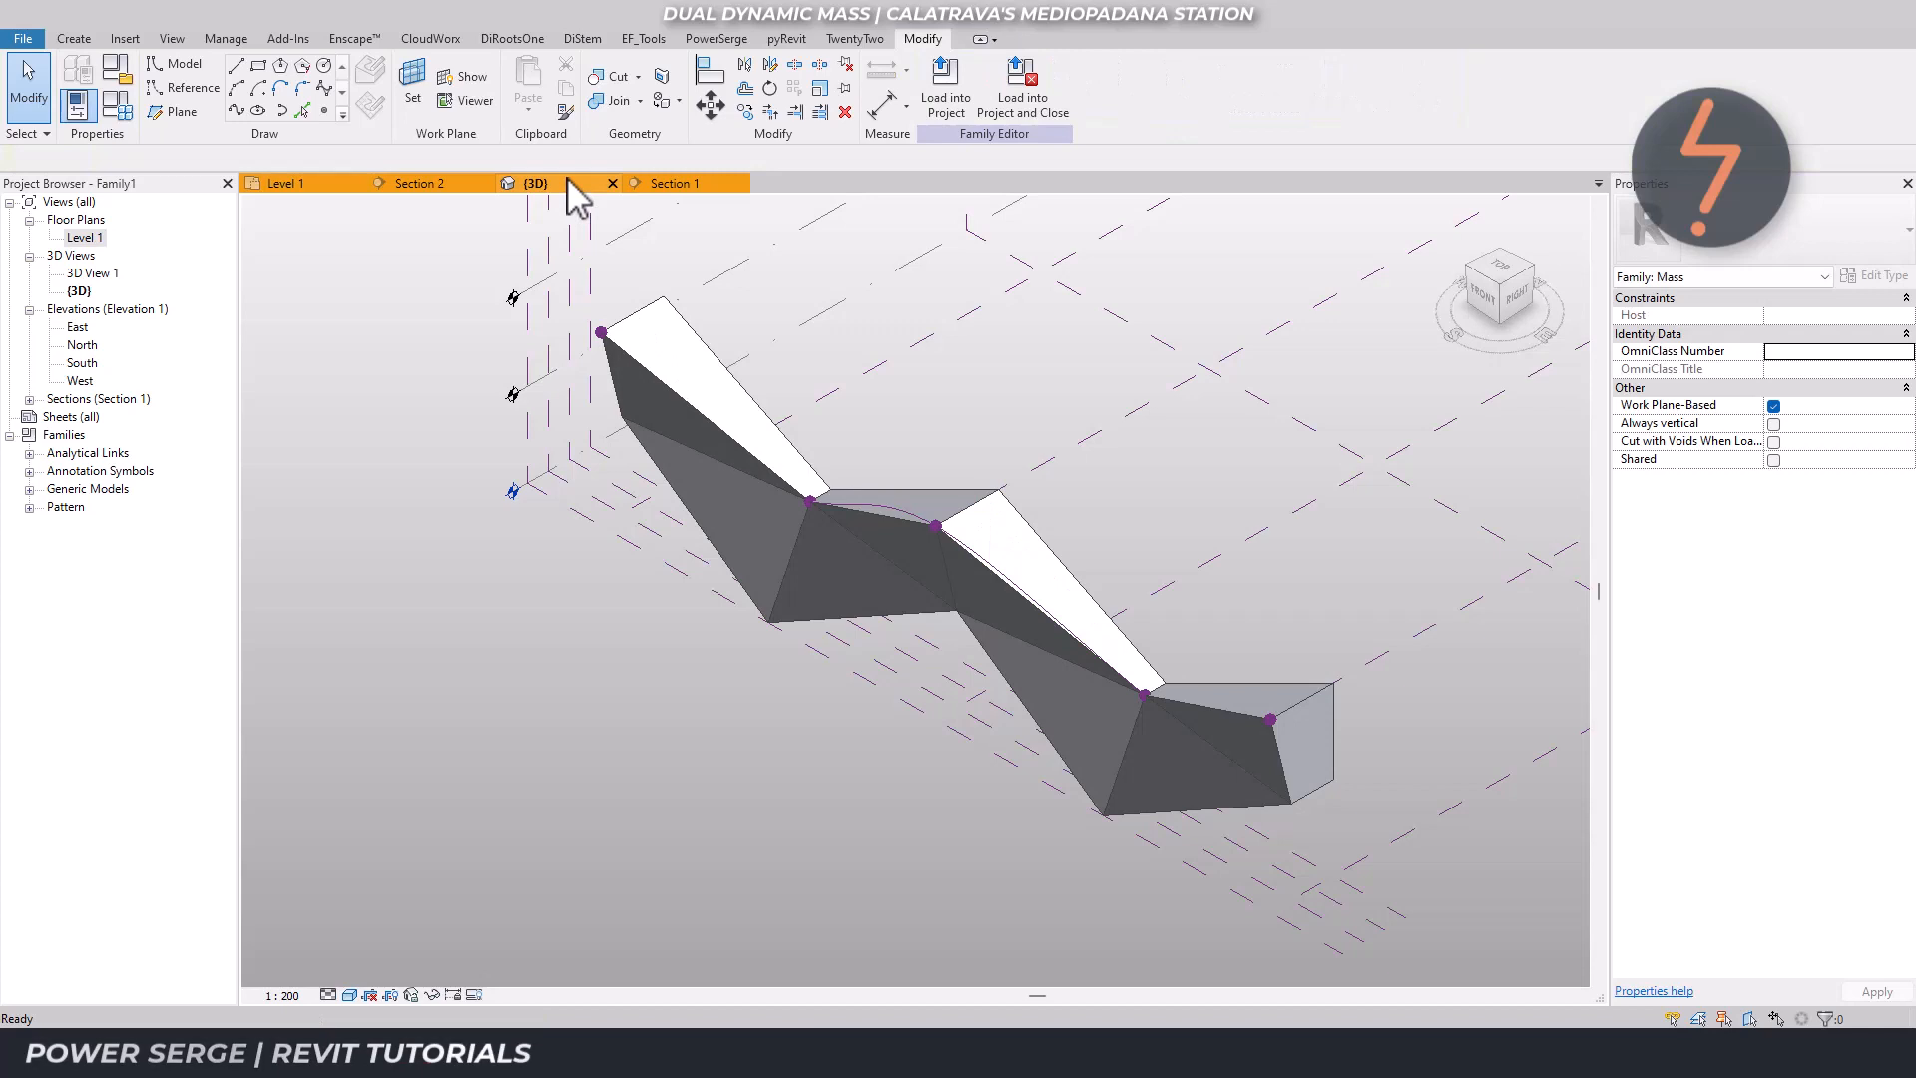
left_click(183, 88)
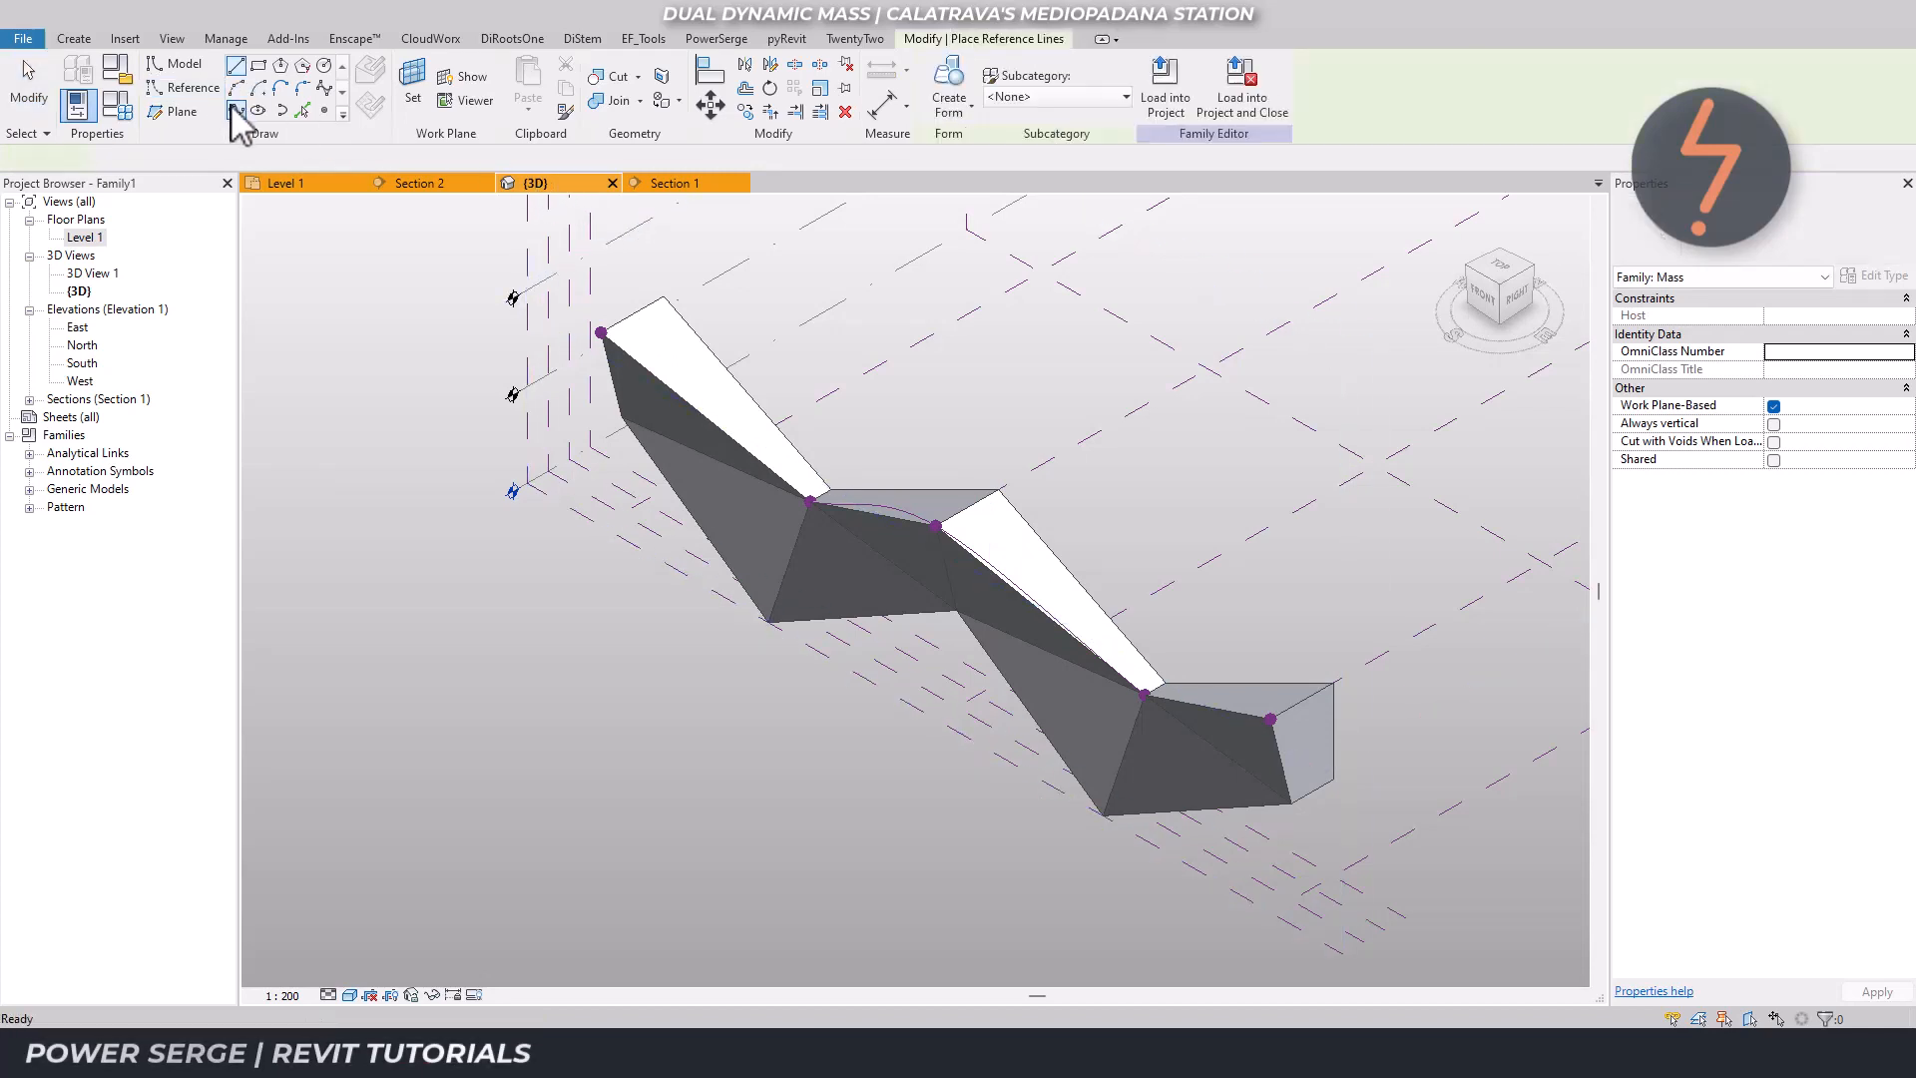
left_click(237, 111)
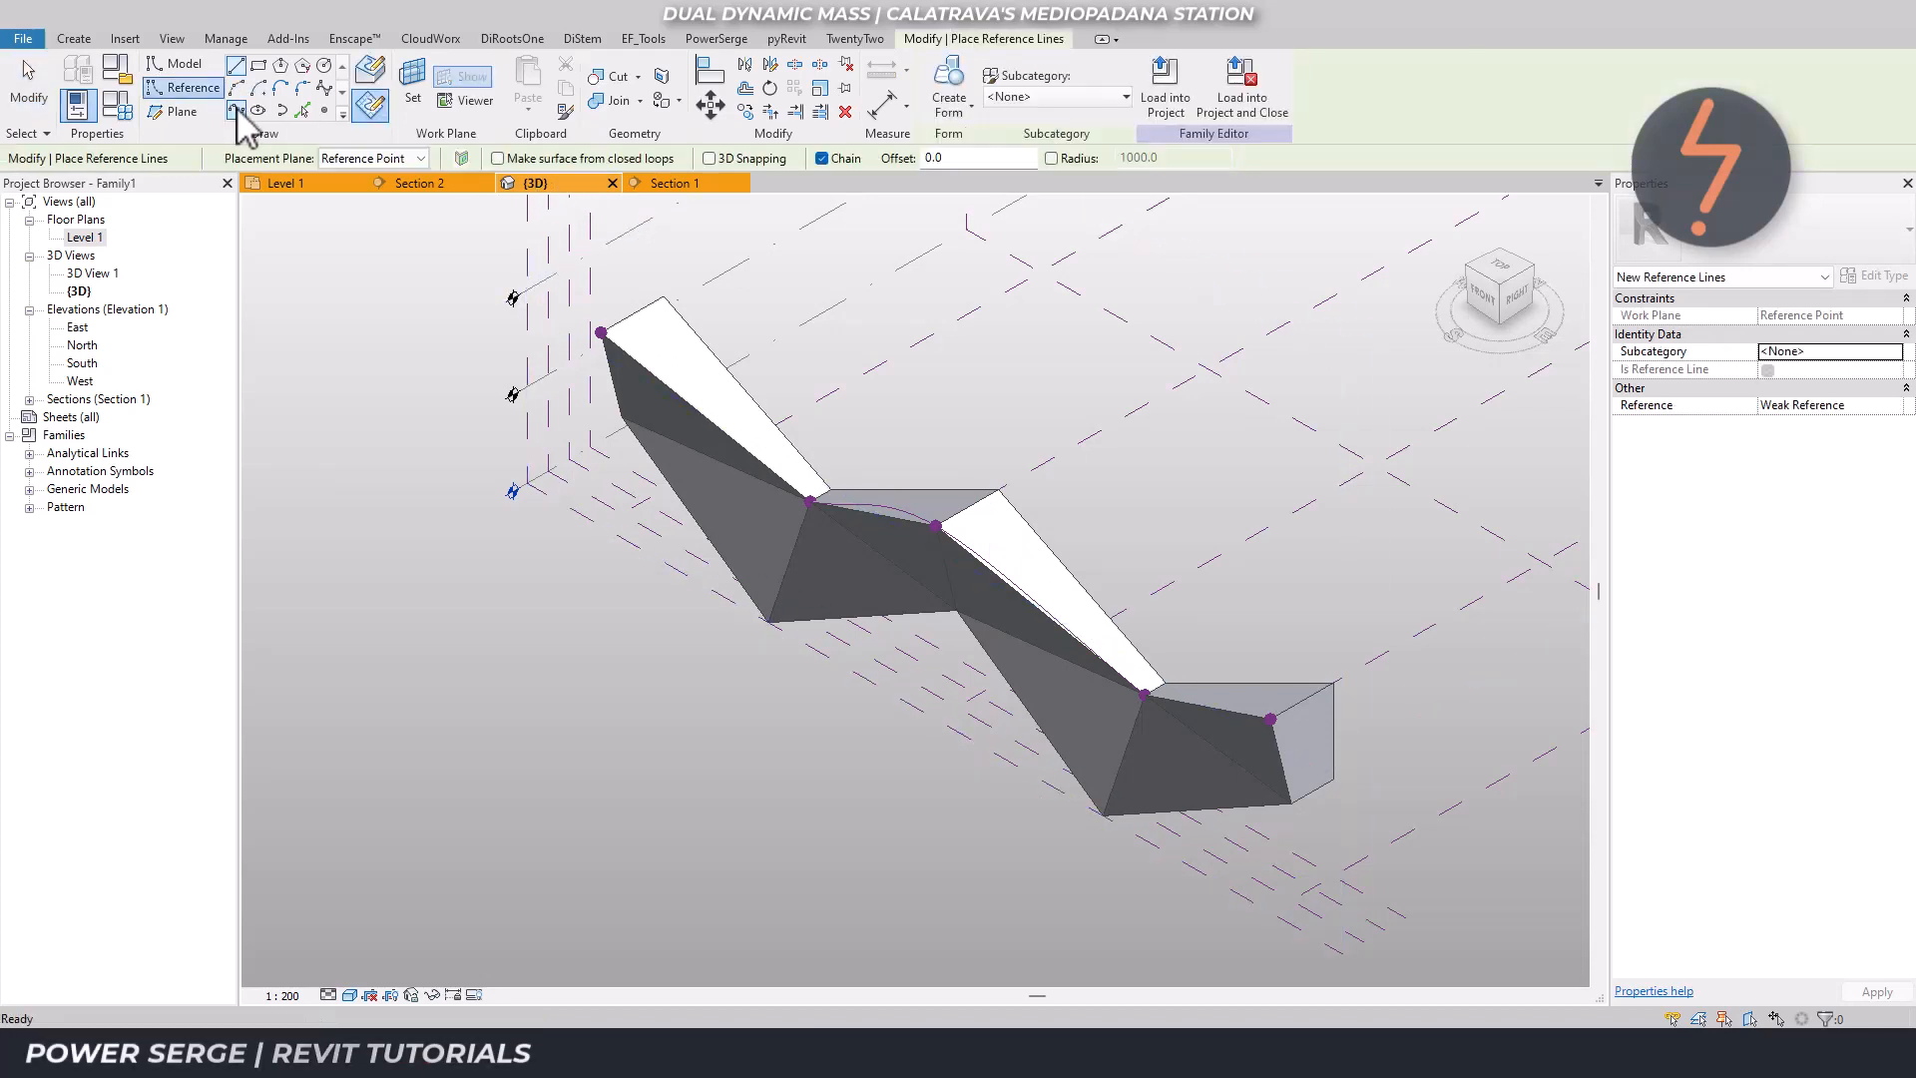
left_click(620, 417)
left_click(766, 622)
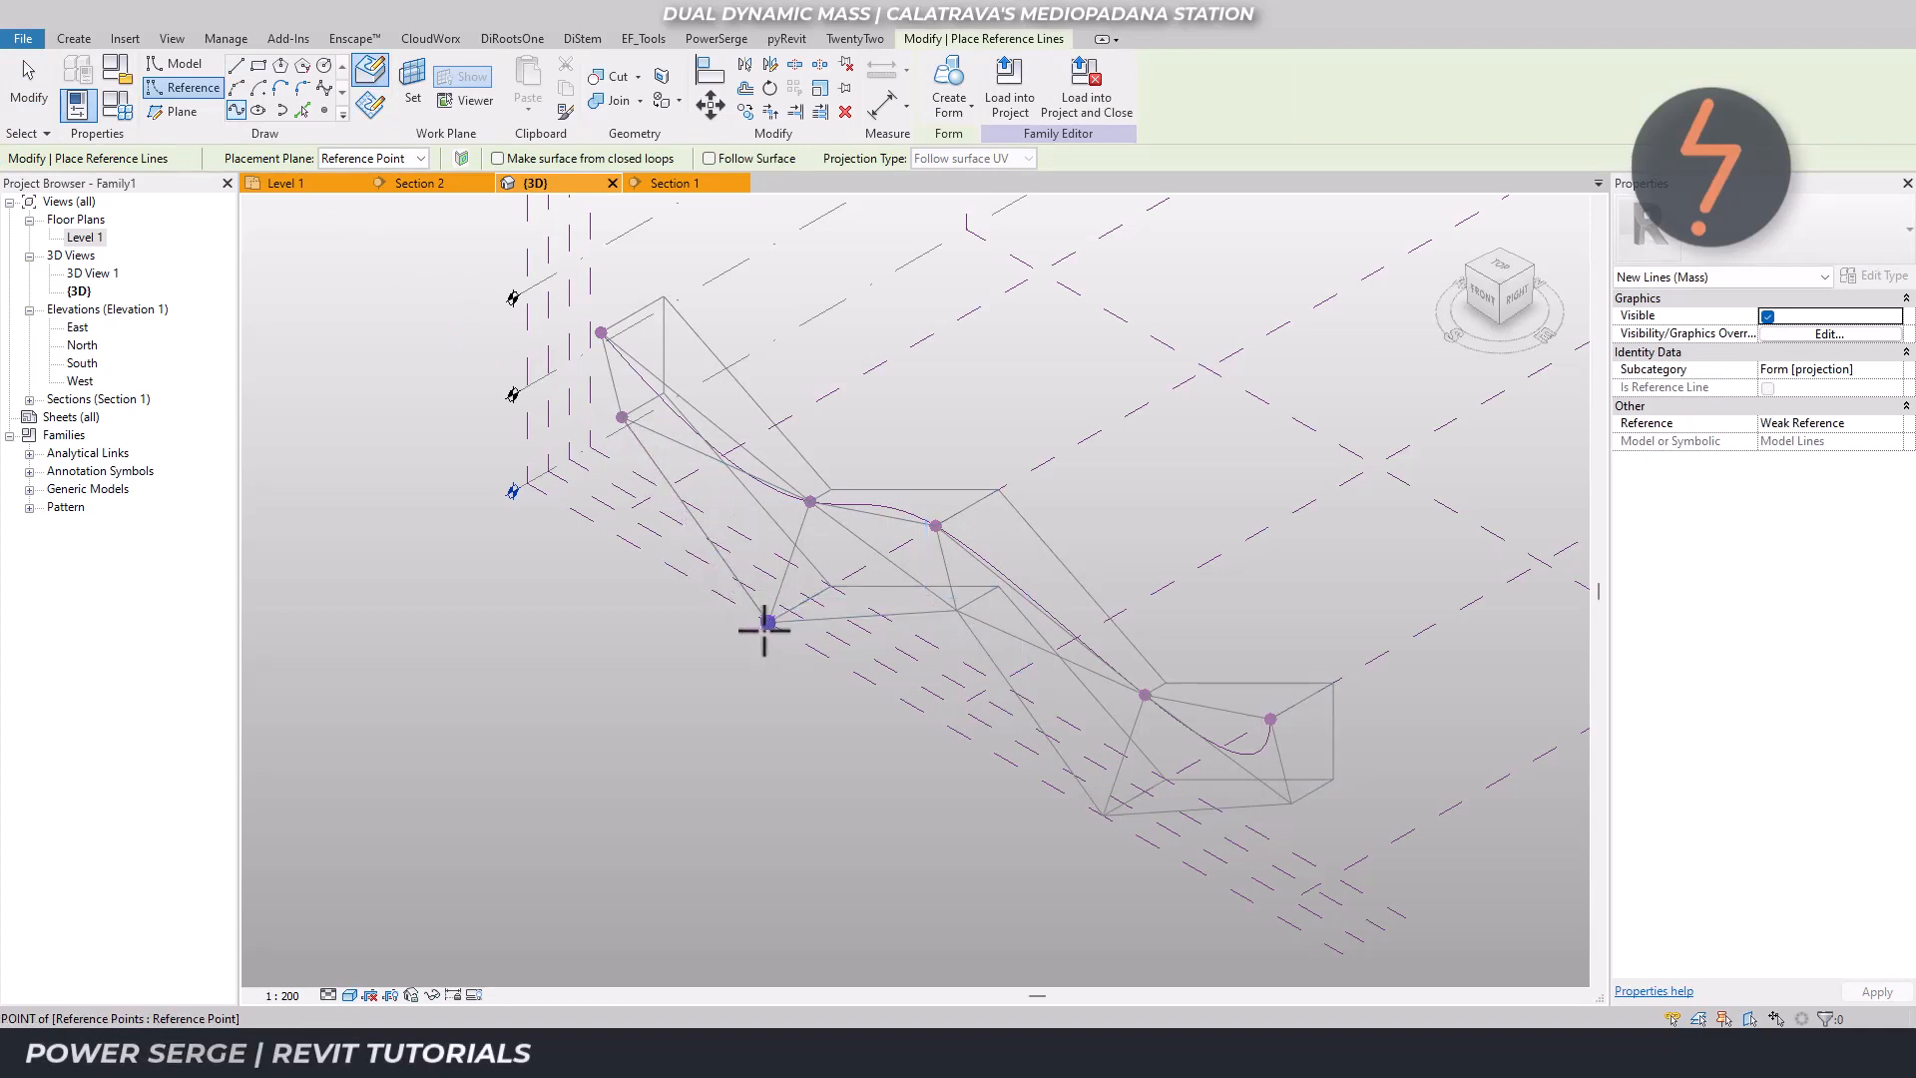
left_click(956, 610)
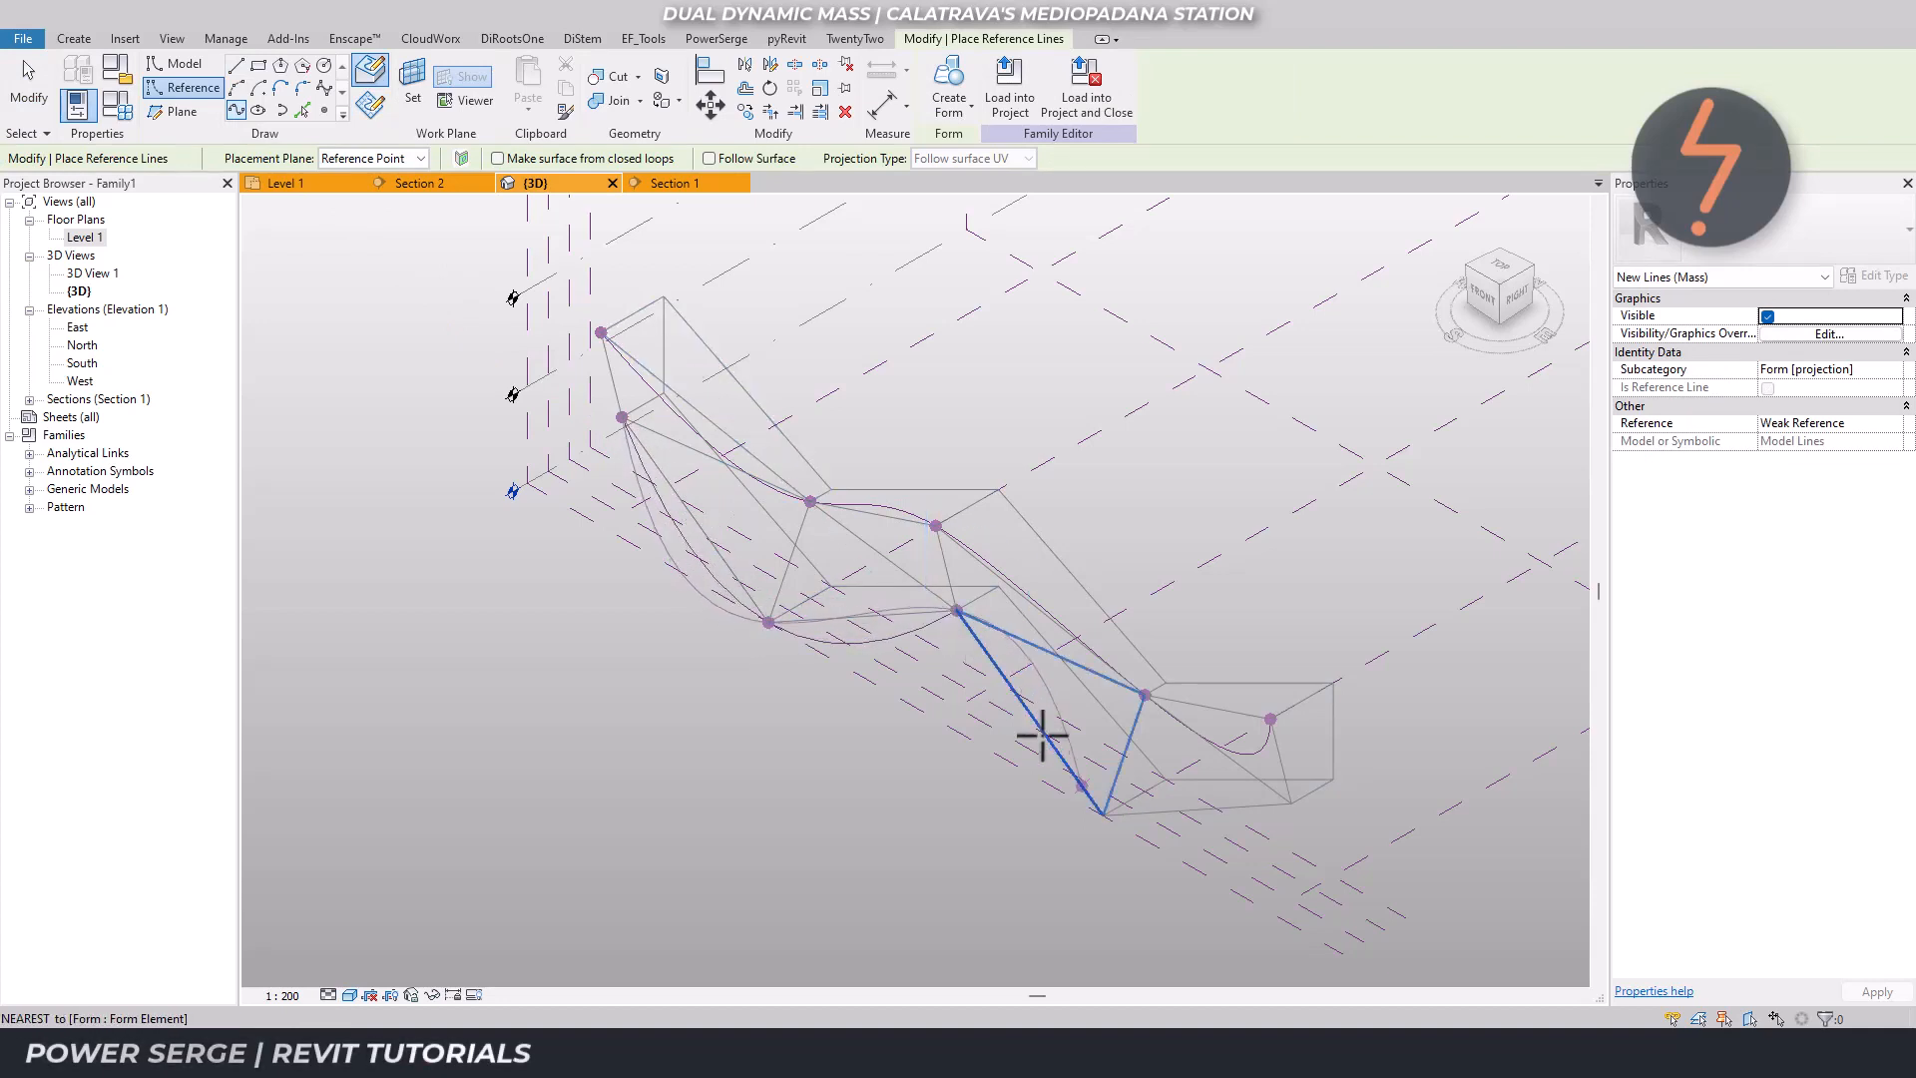
left_click(1103, 815)
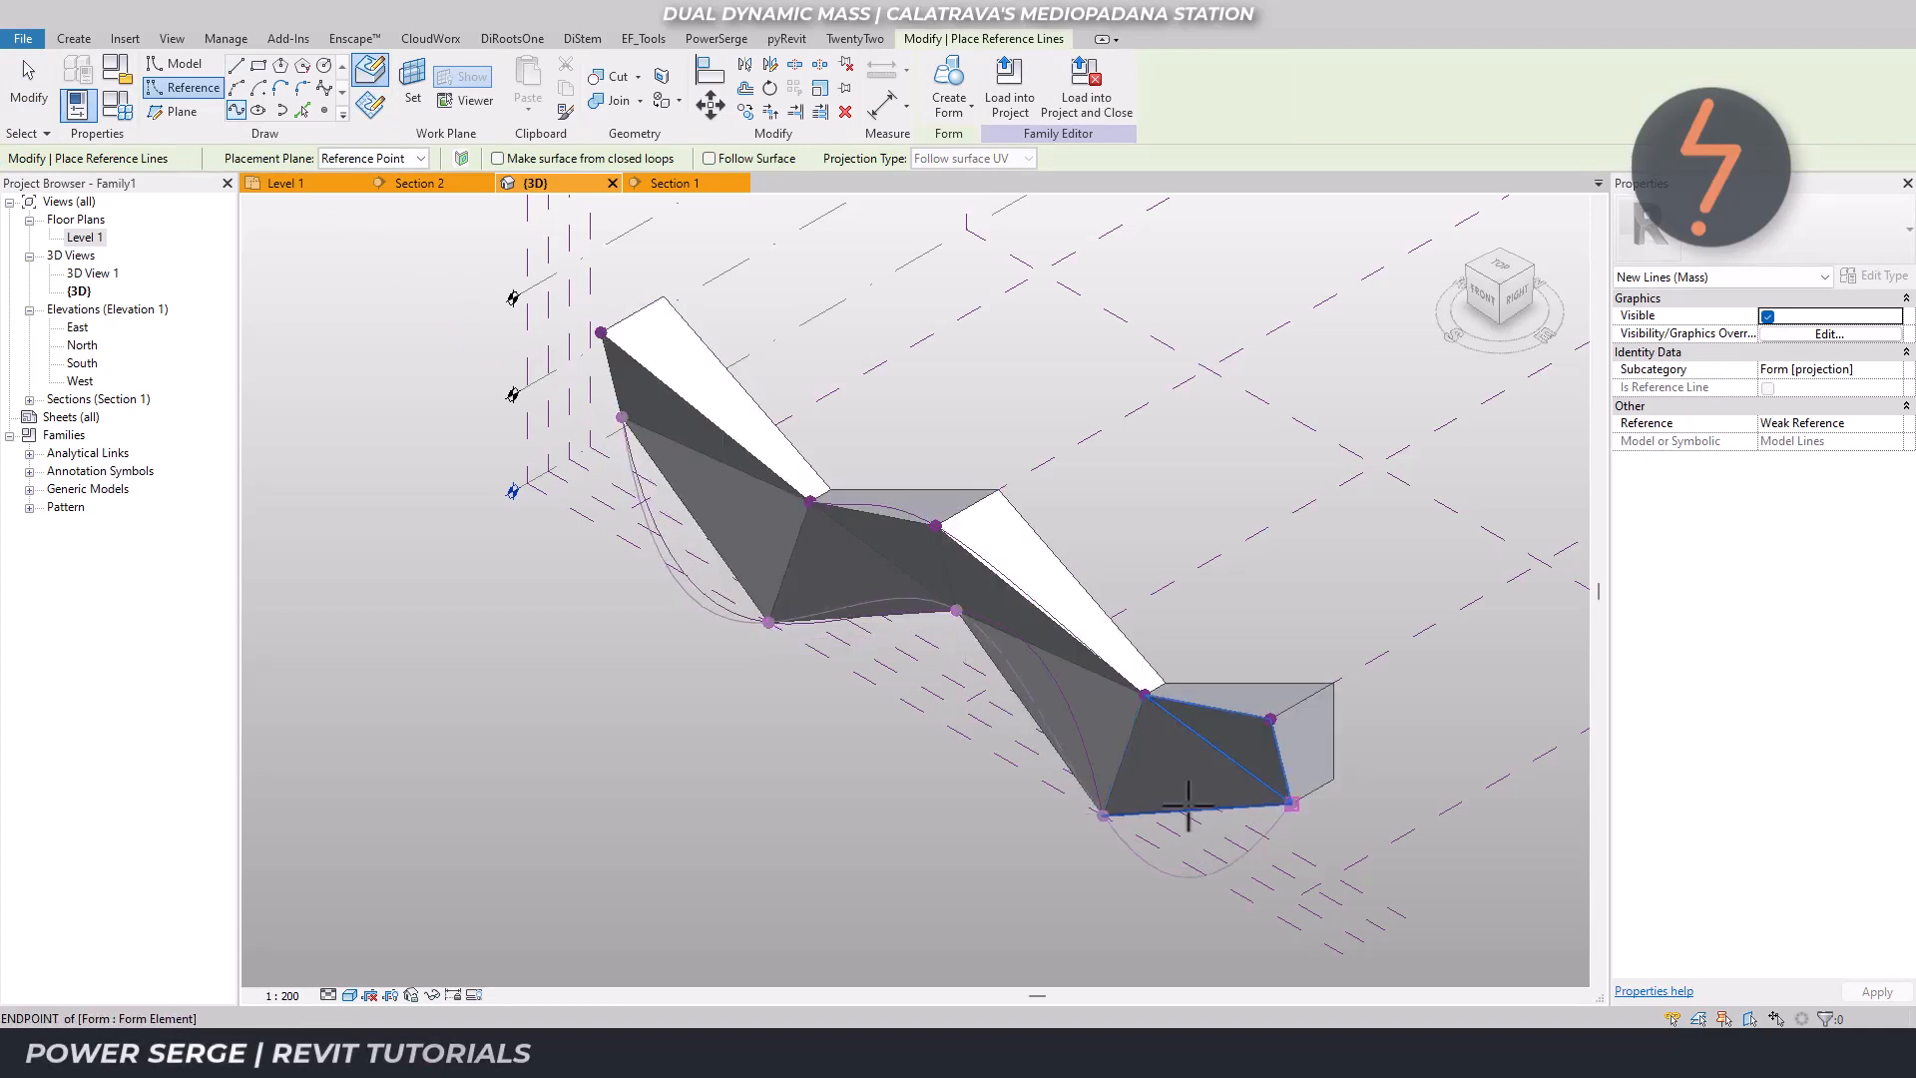
left_click(1289, 802)
key("Escape")
key("Escape")
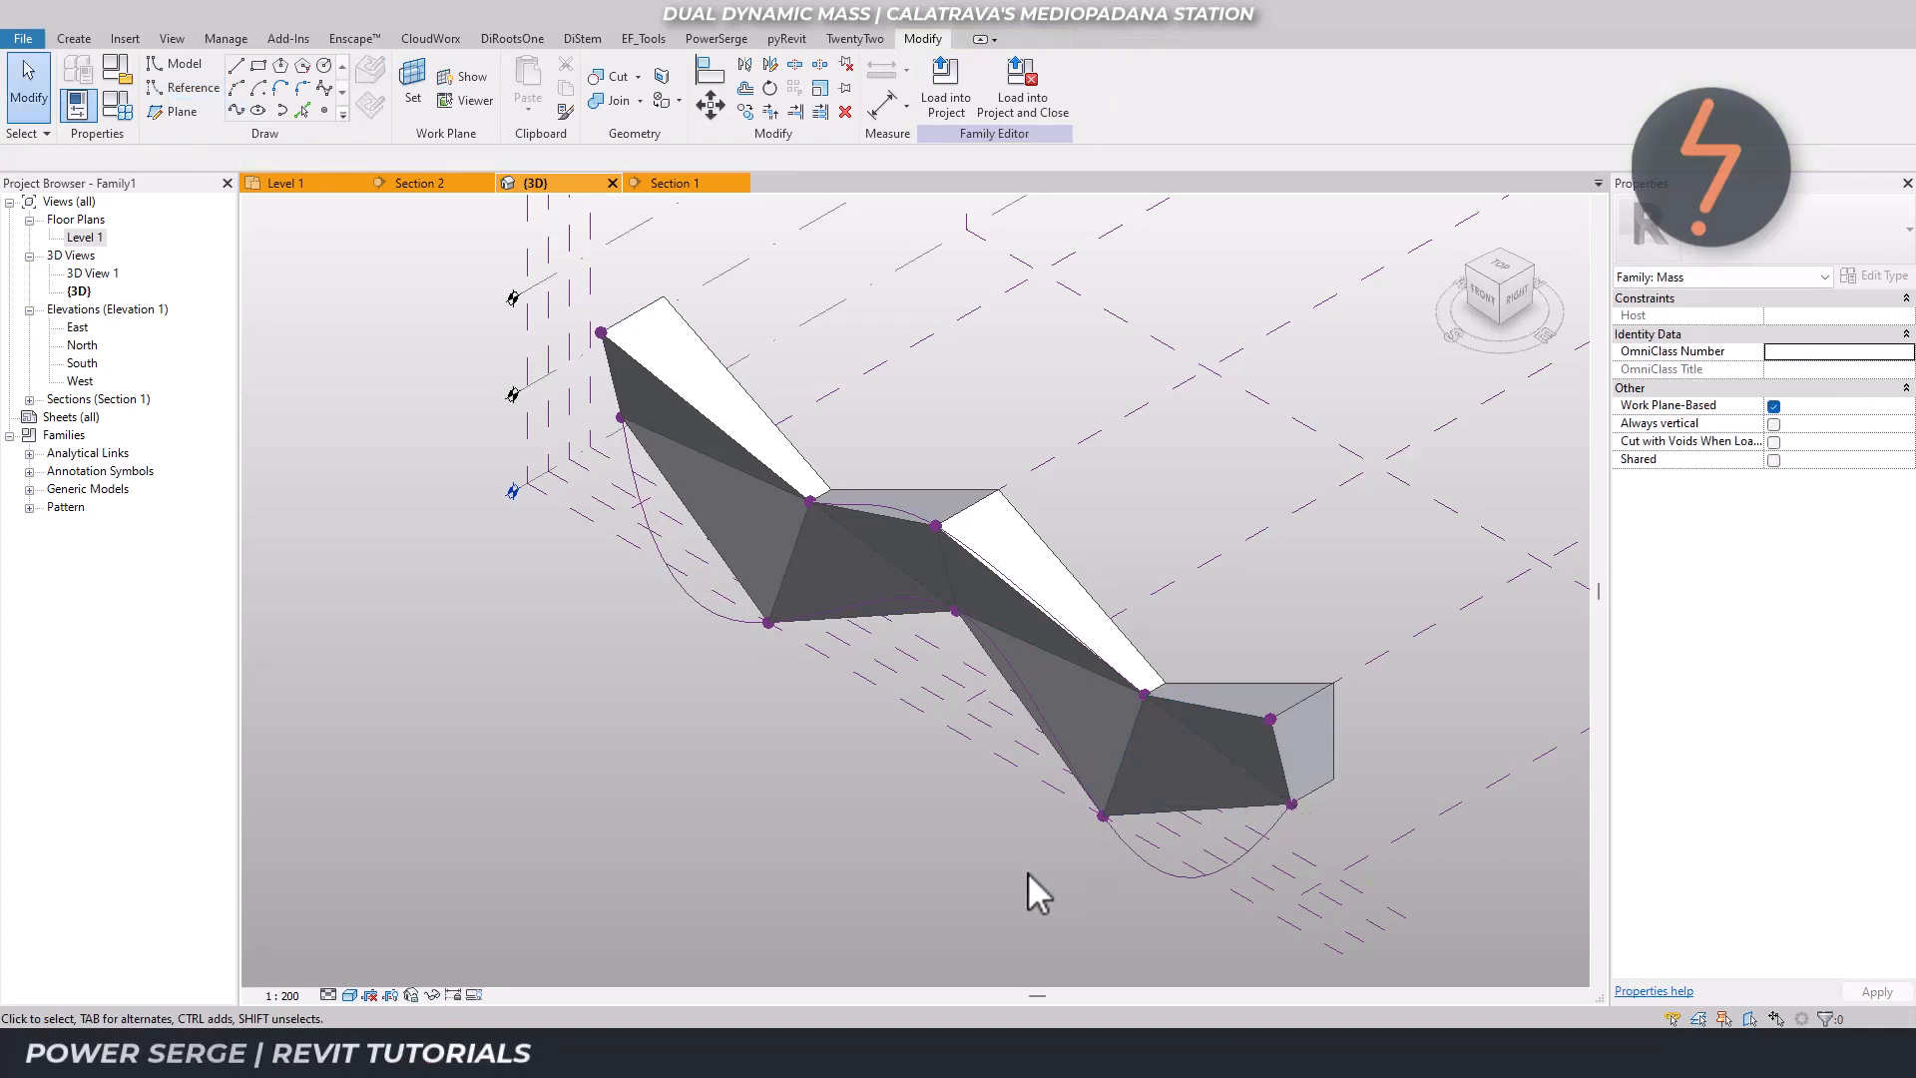
Temporarily isolate the reference line category in the 3D view and check the splines from the right side.
left_click(1165, 868)
left_click(433, 995)
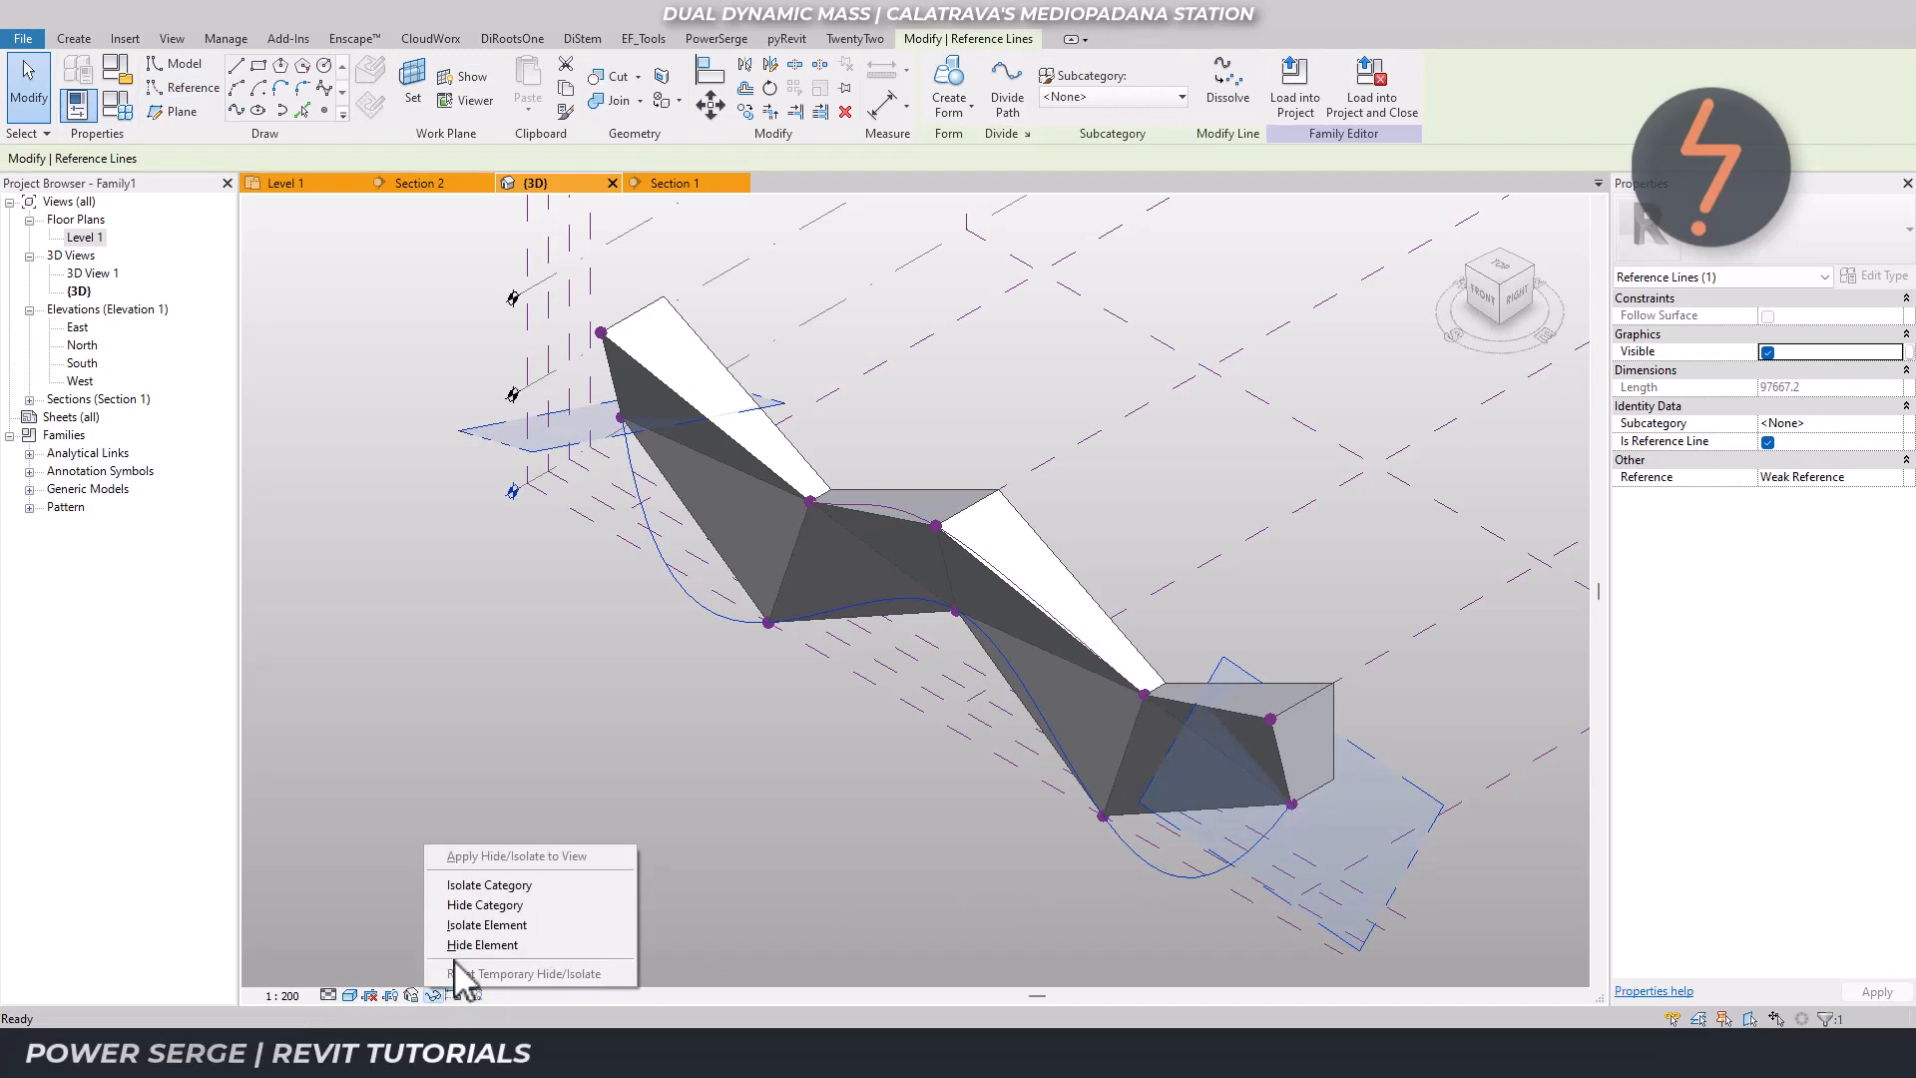
left_click(505, 884)
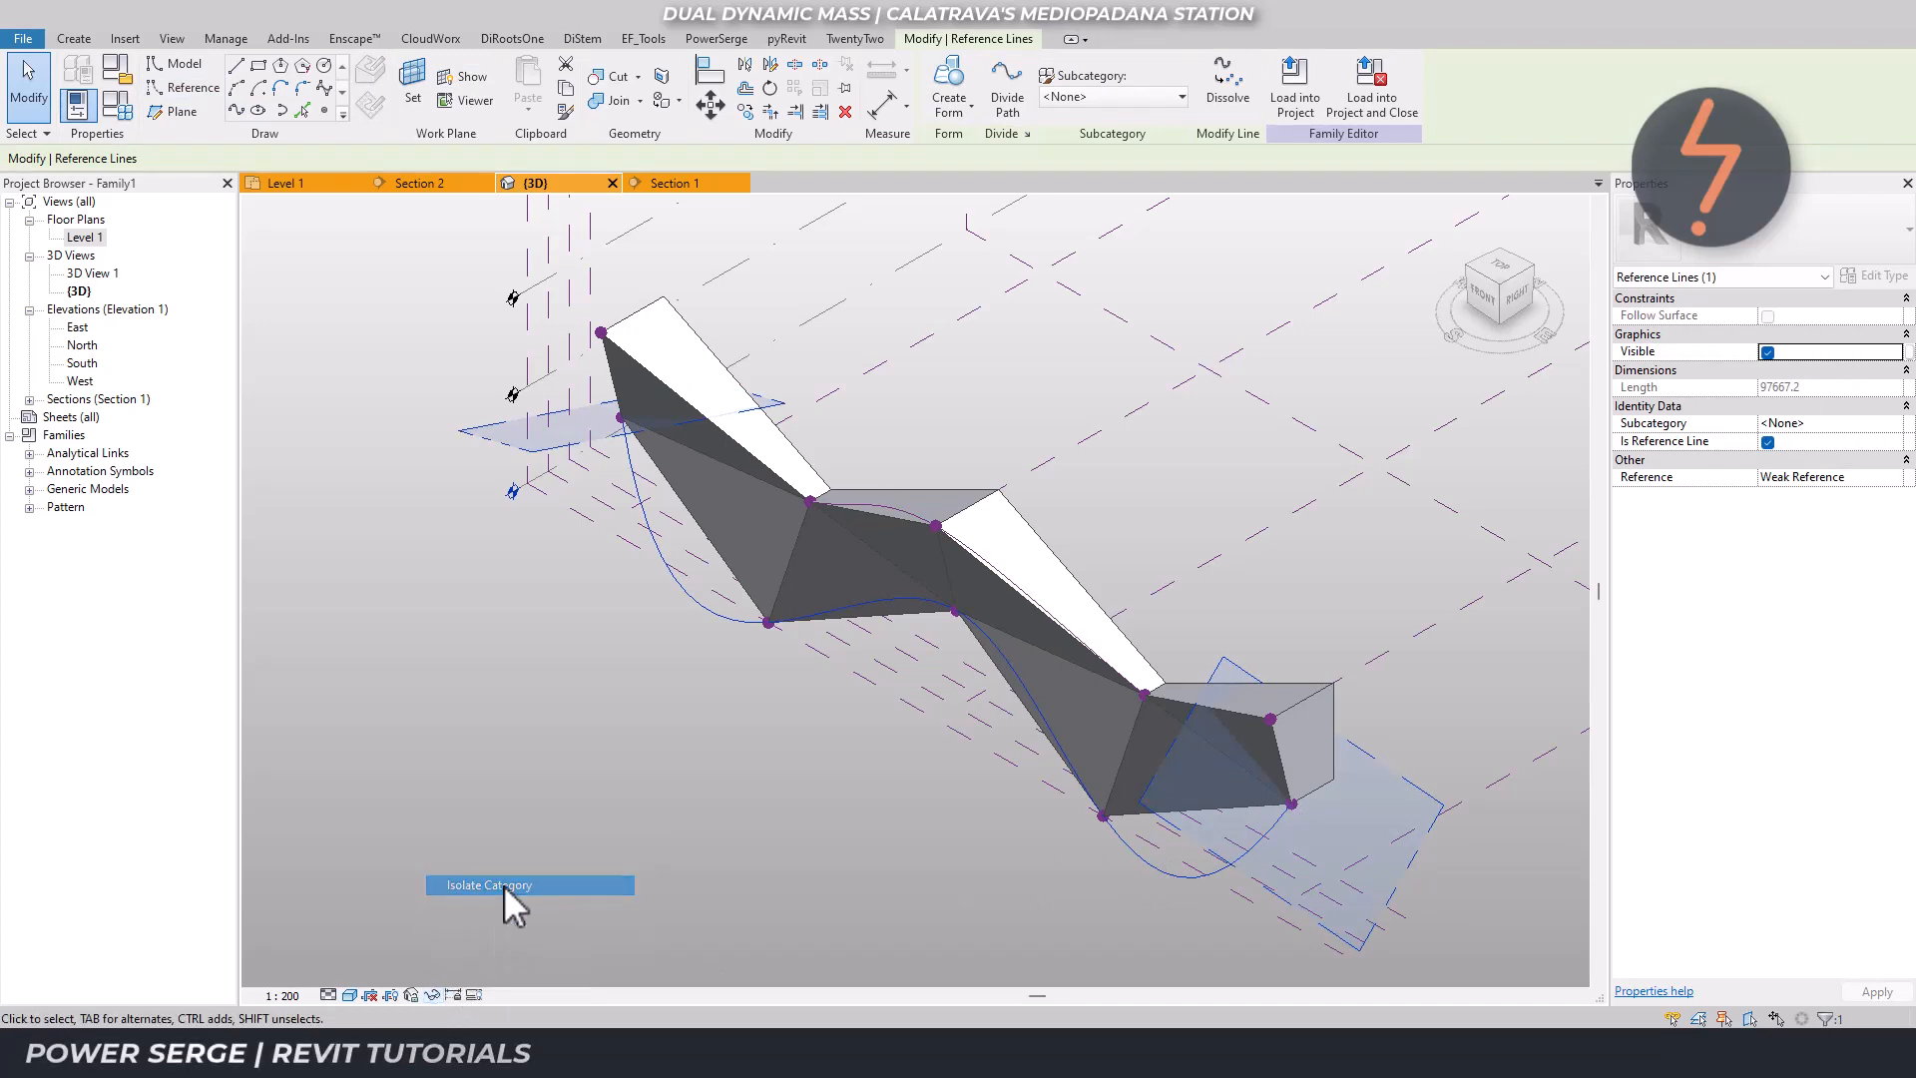
left_click(1343, 972)
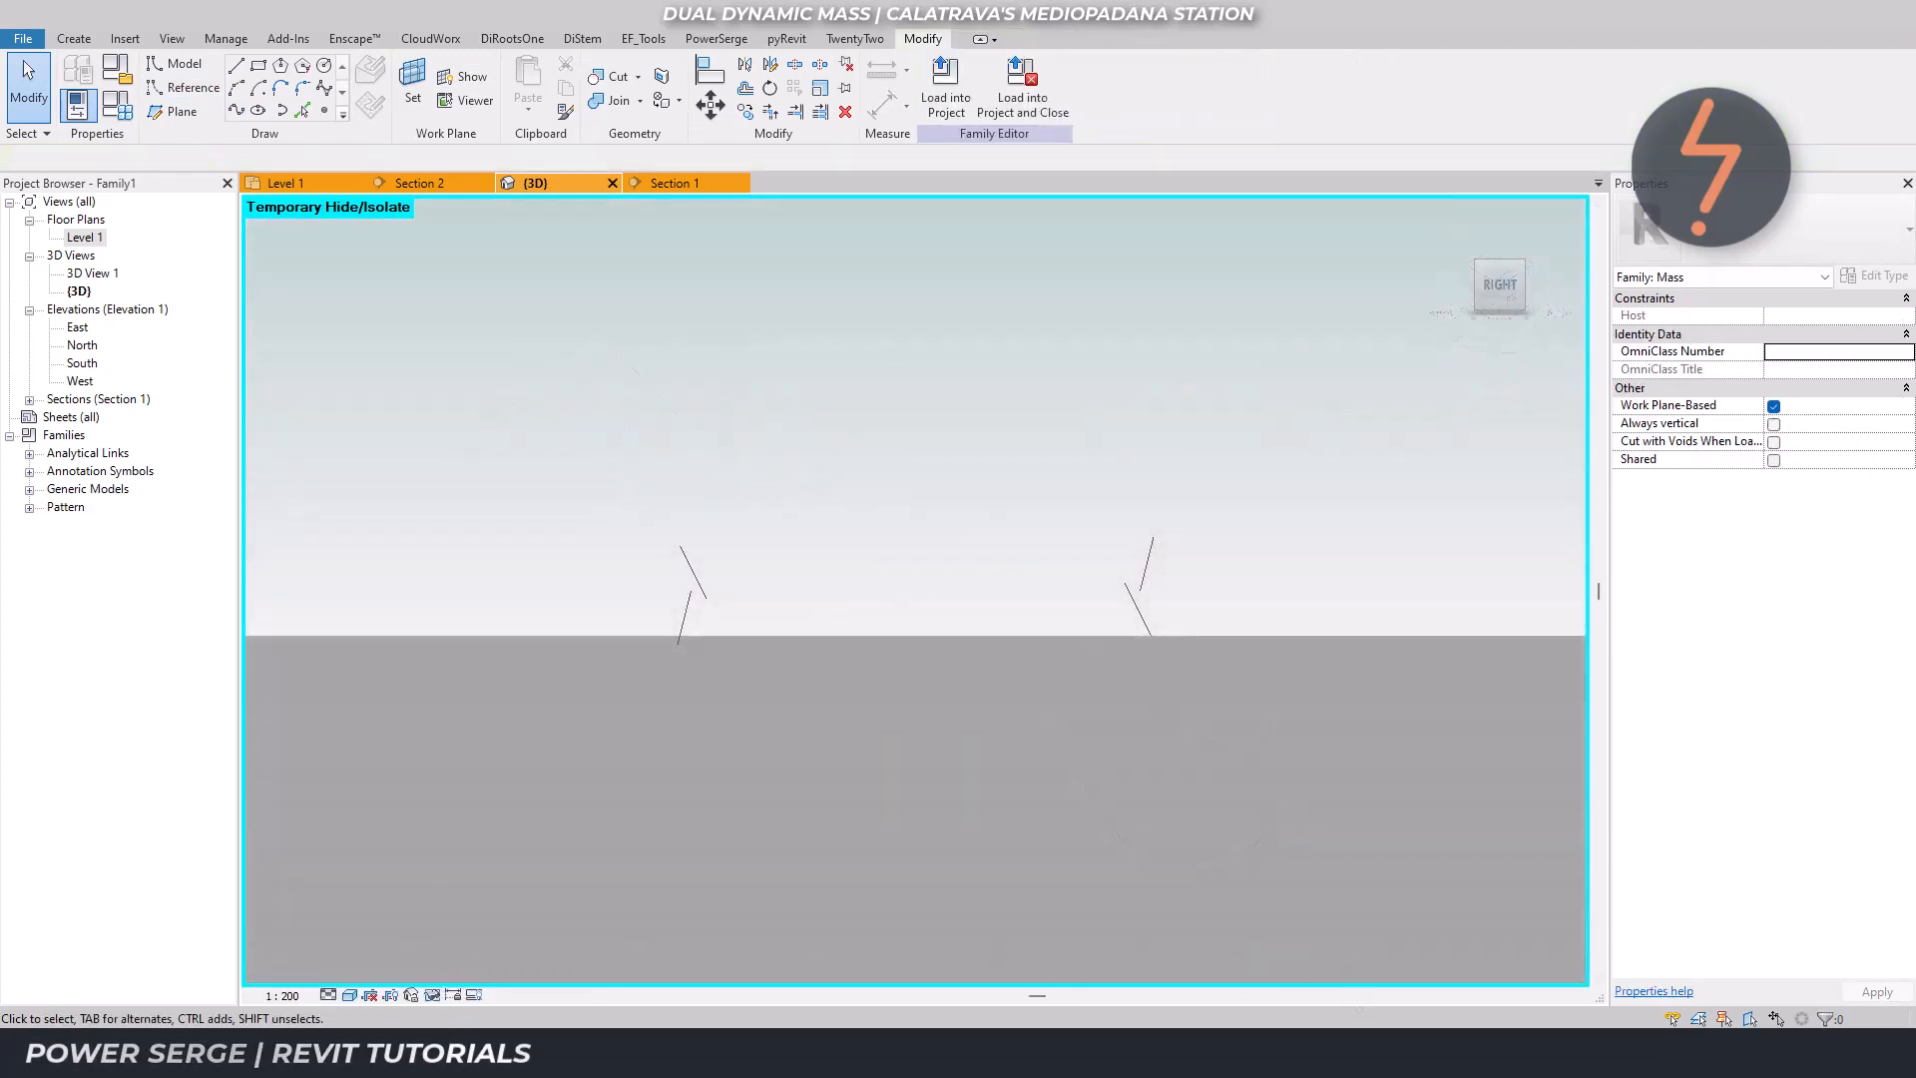
left_click(1481, 269)
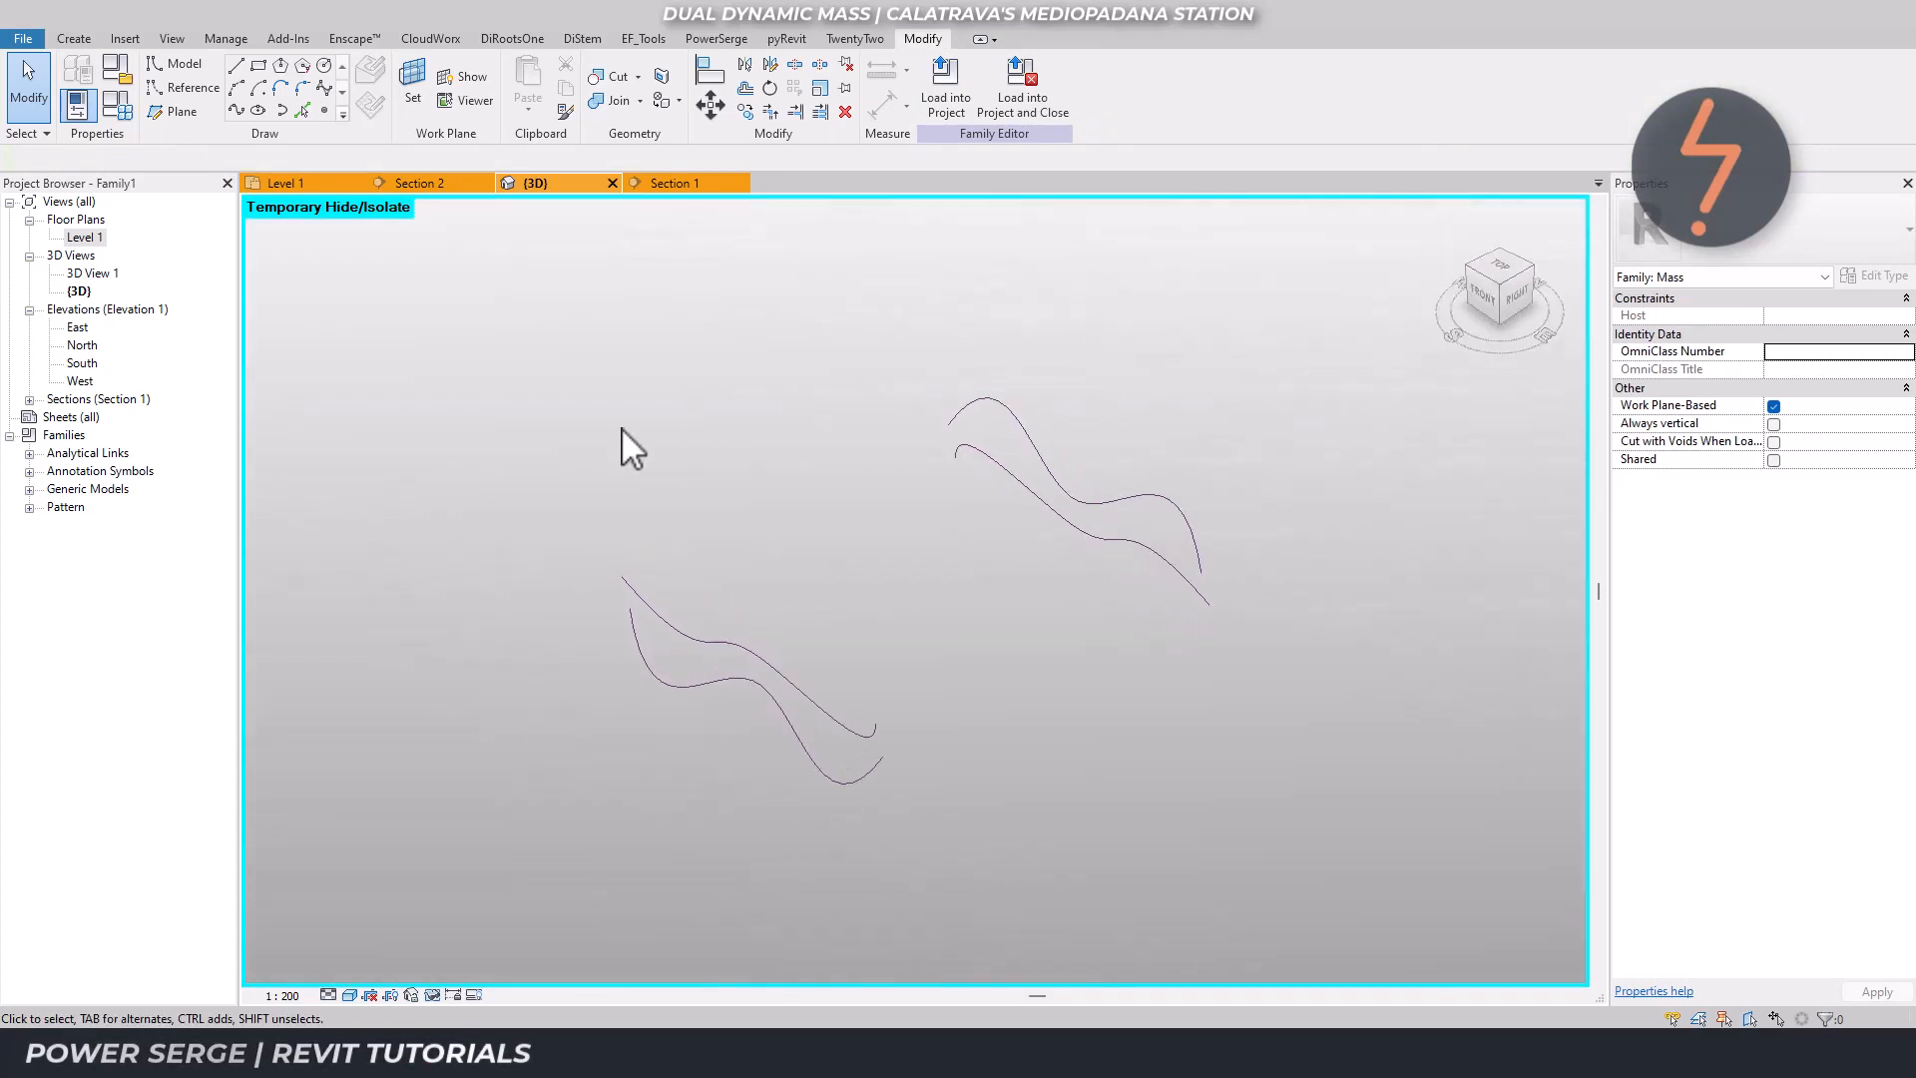
Create a solid form between the front pair of splines and another between the rear pair.
left_click(622, 627)
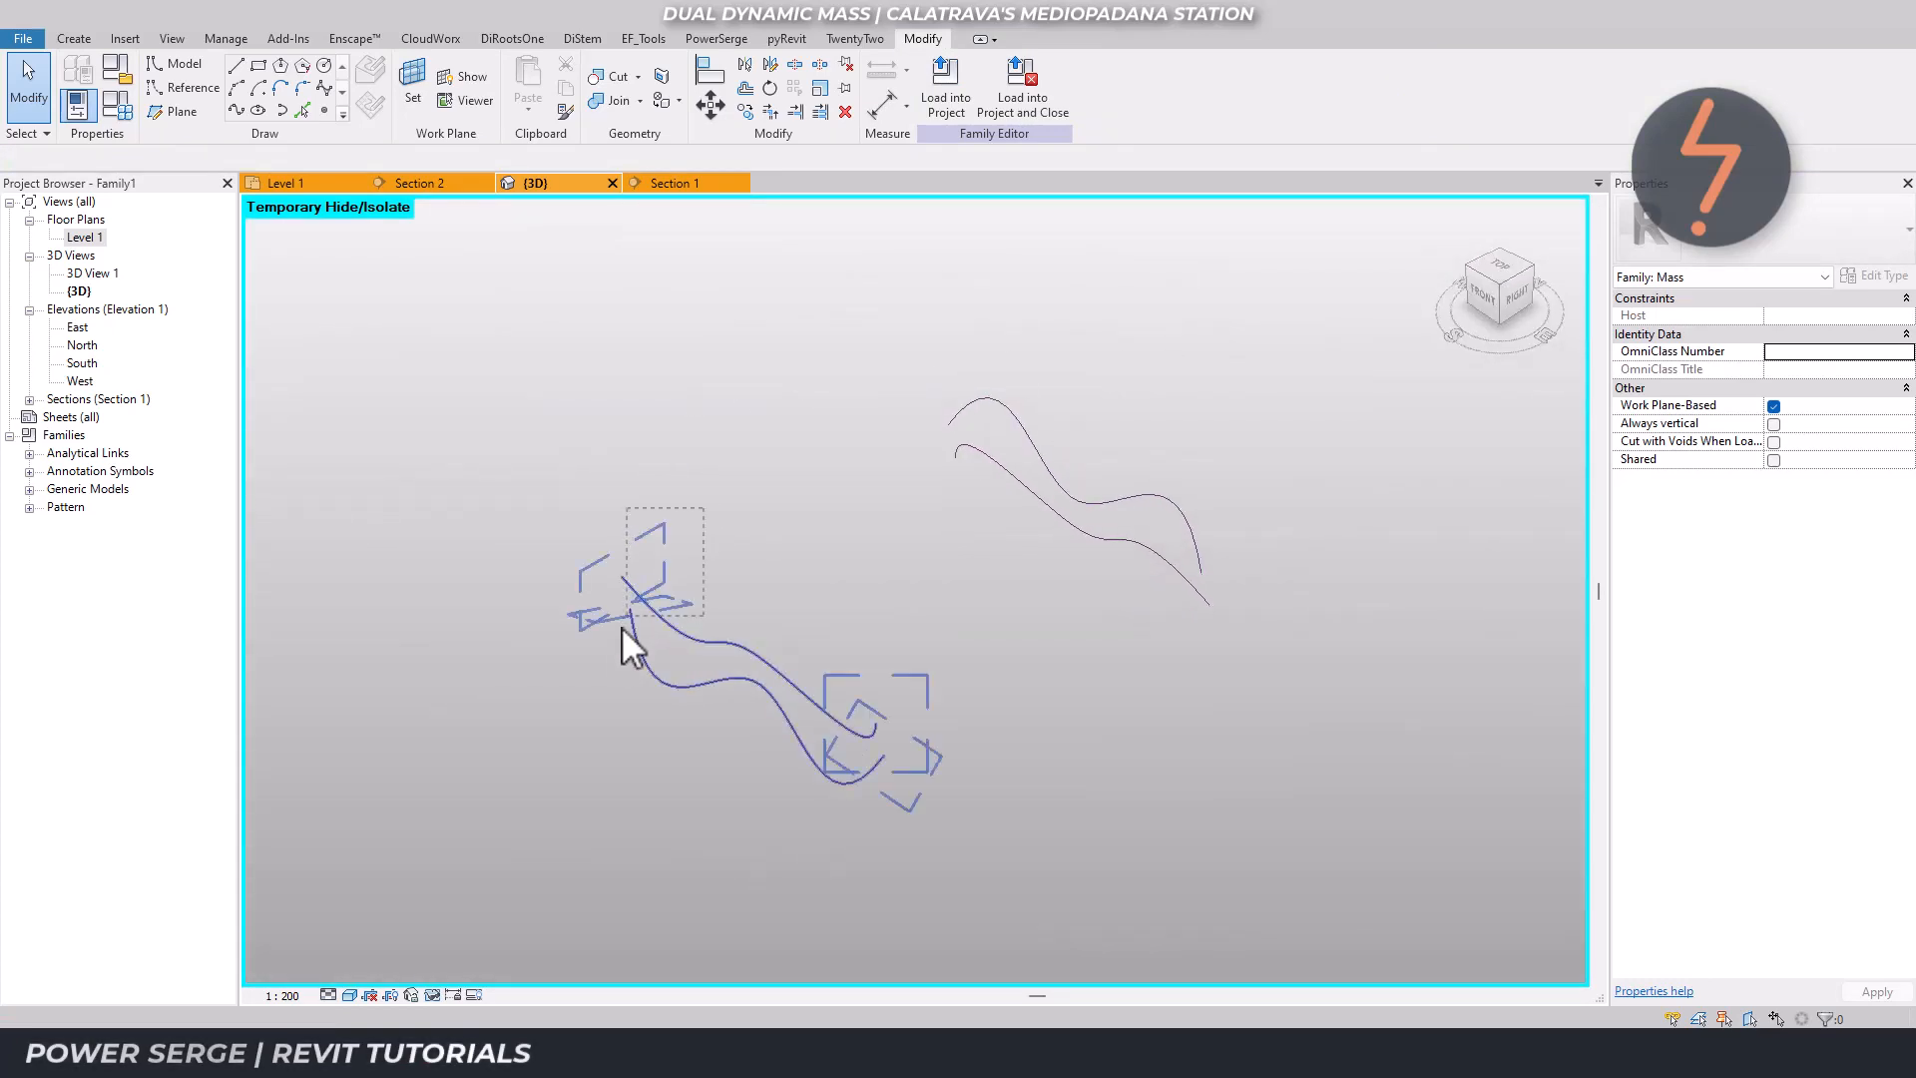
left_click(607, 659)
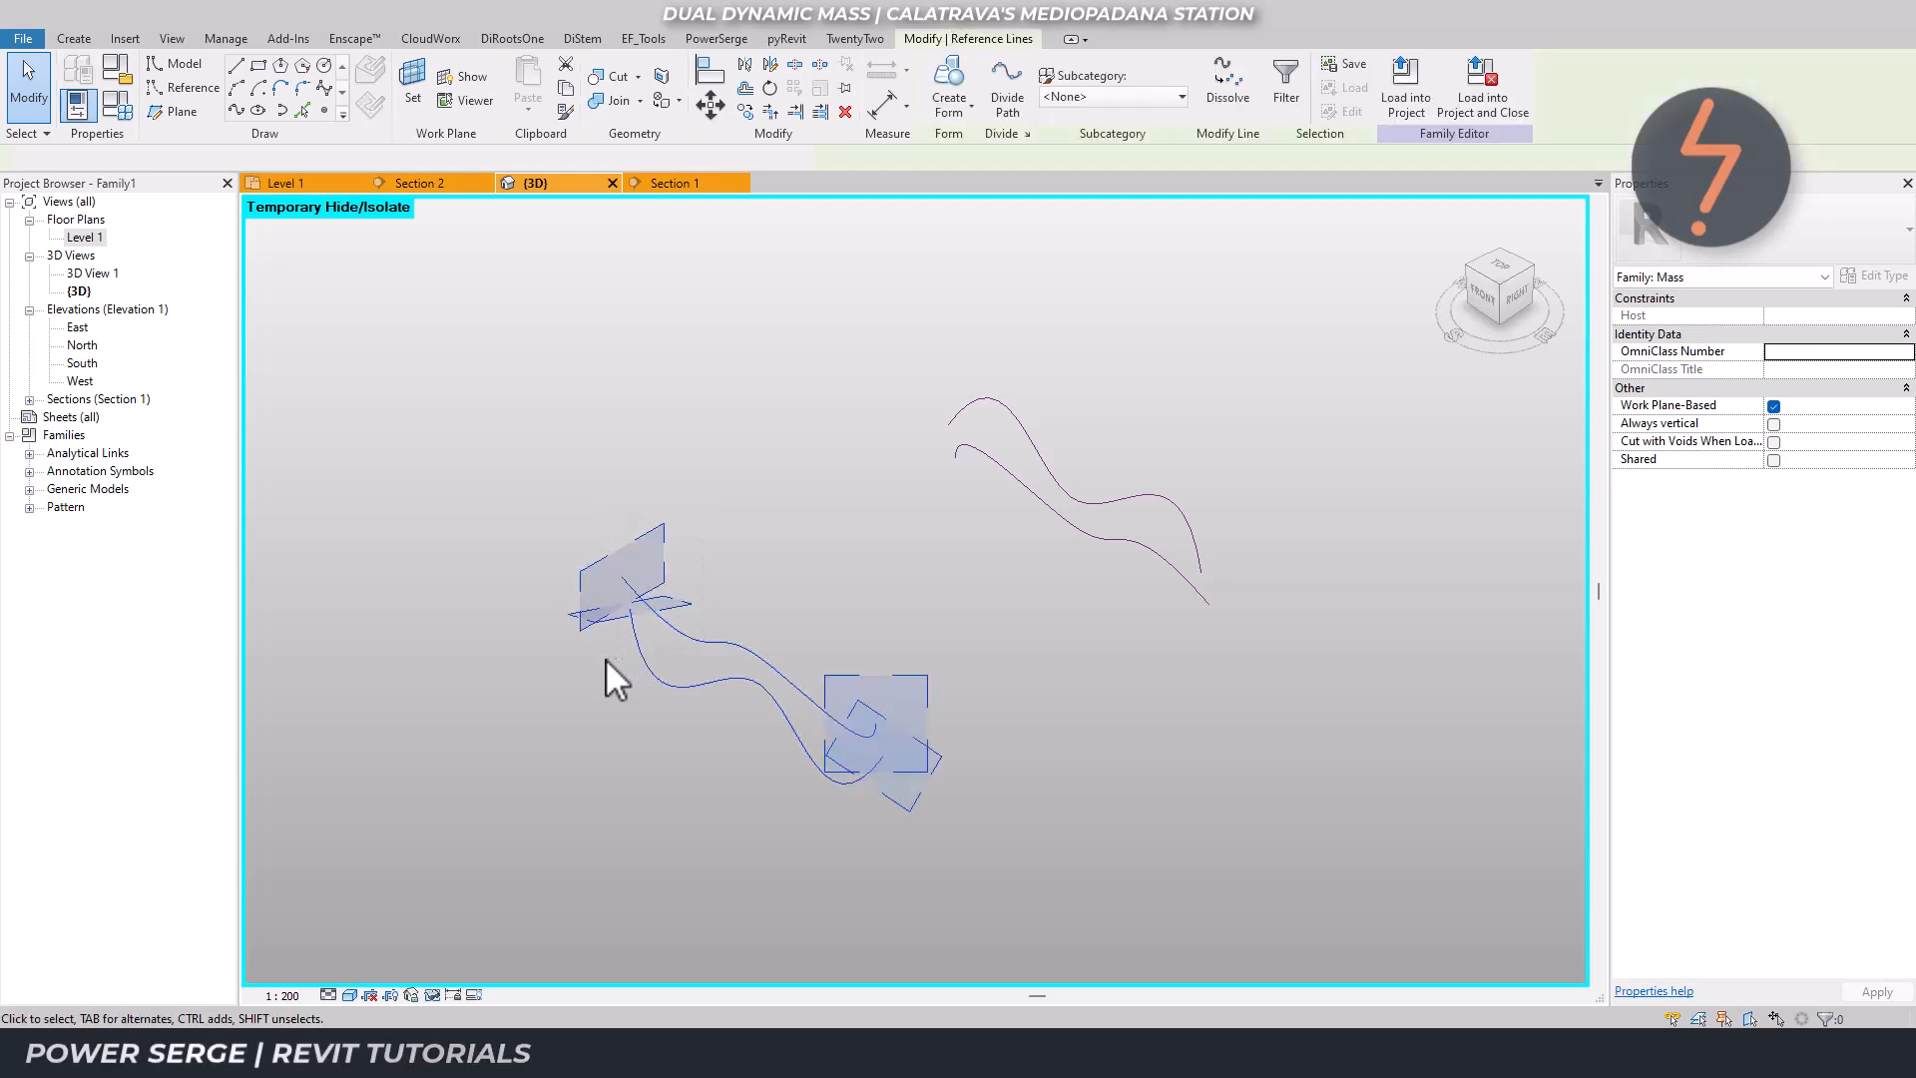
left_click(943, 118)
left_click(953, 147)
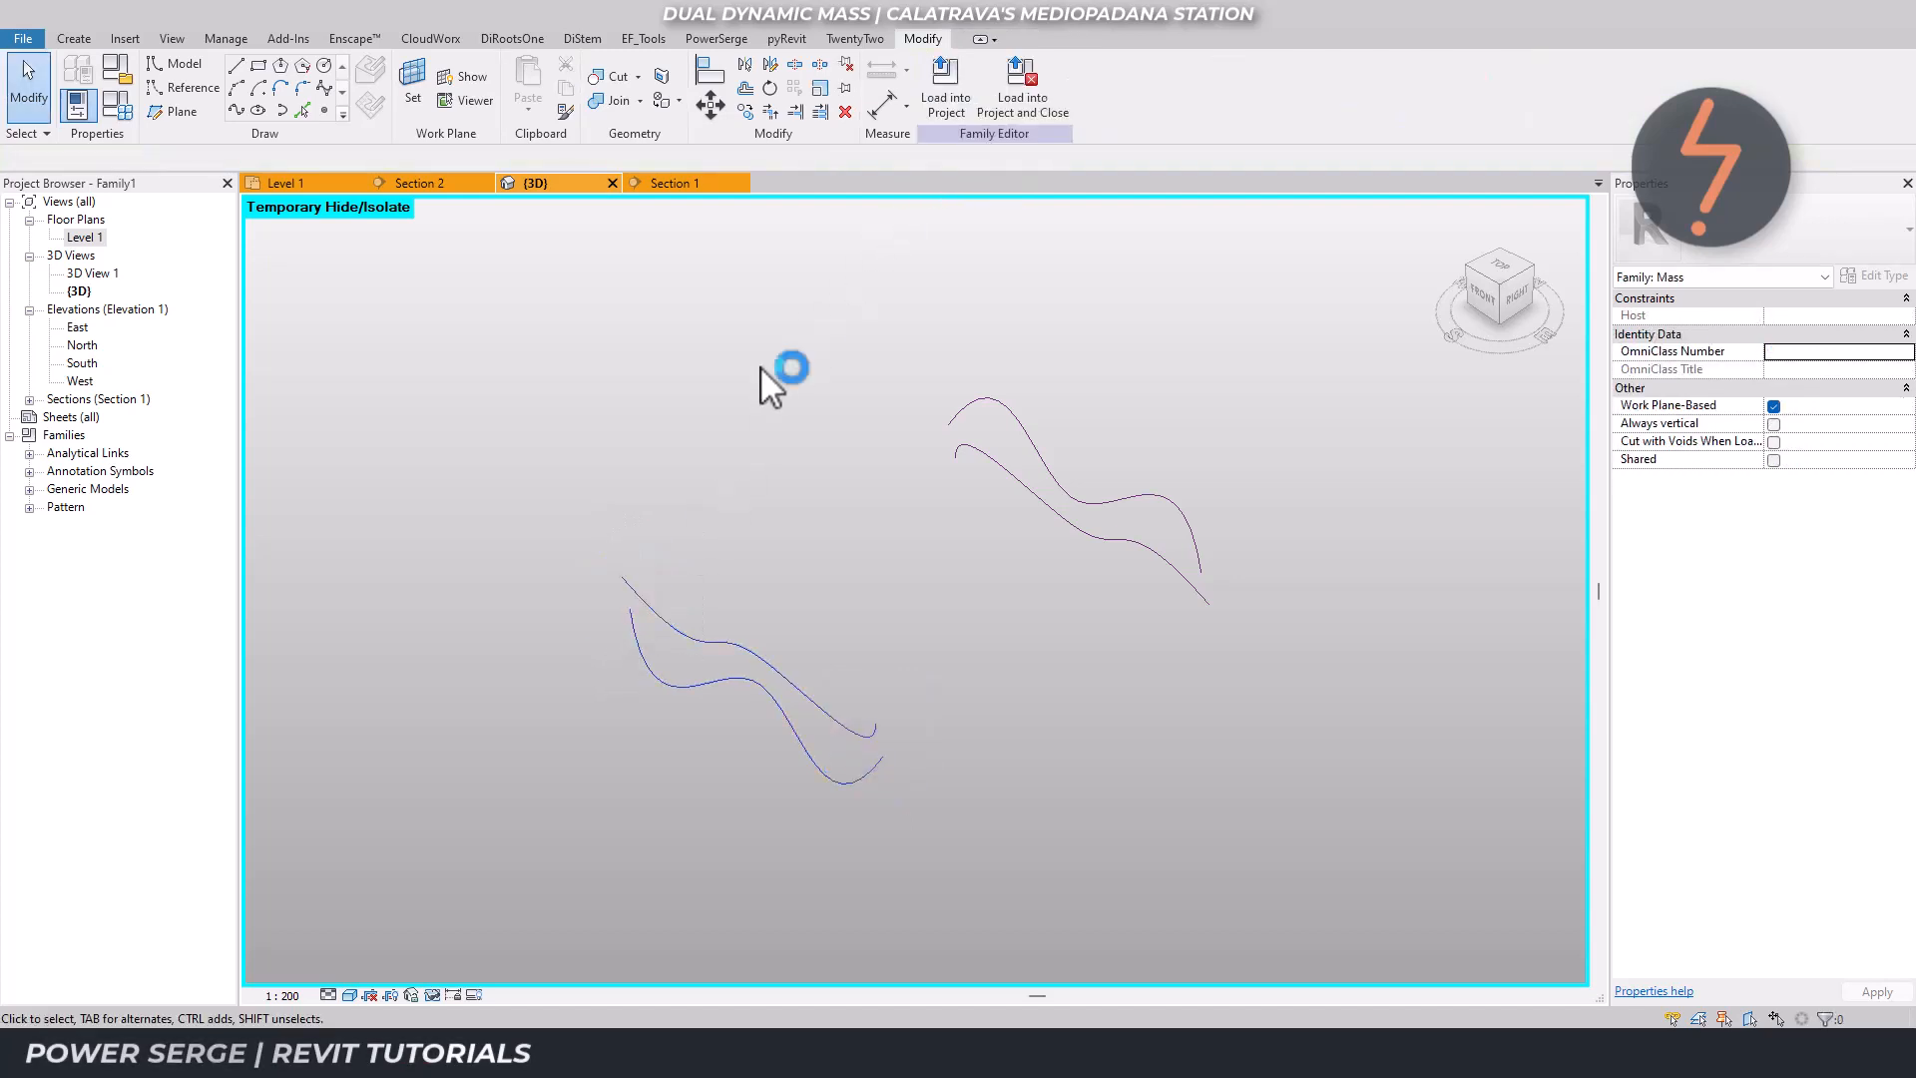
left_click_drag(1064, 330, 872, 431)
left_click(948, 105)
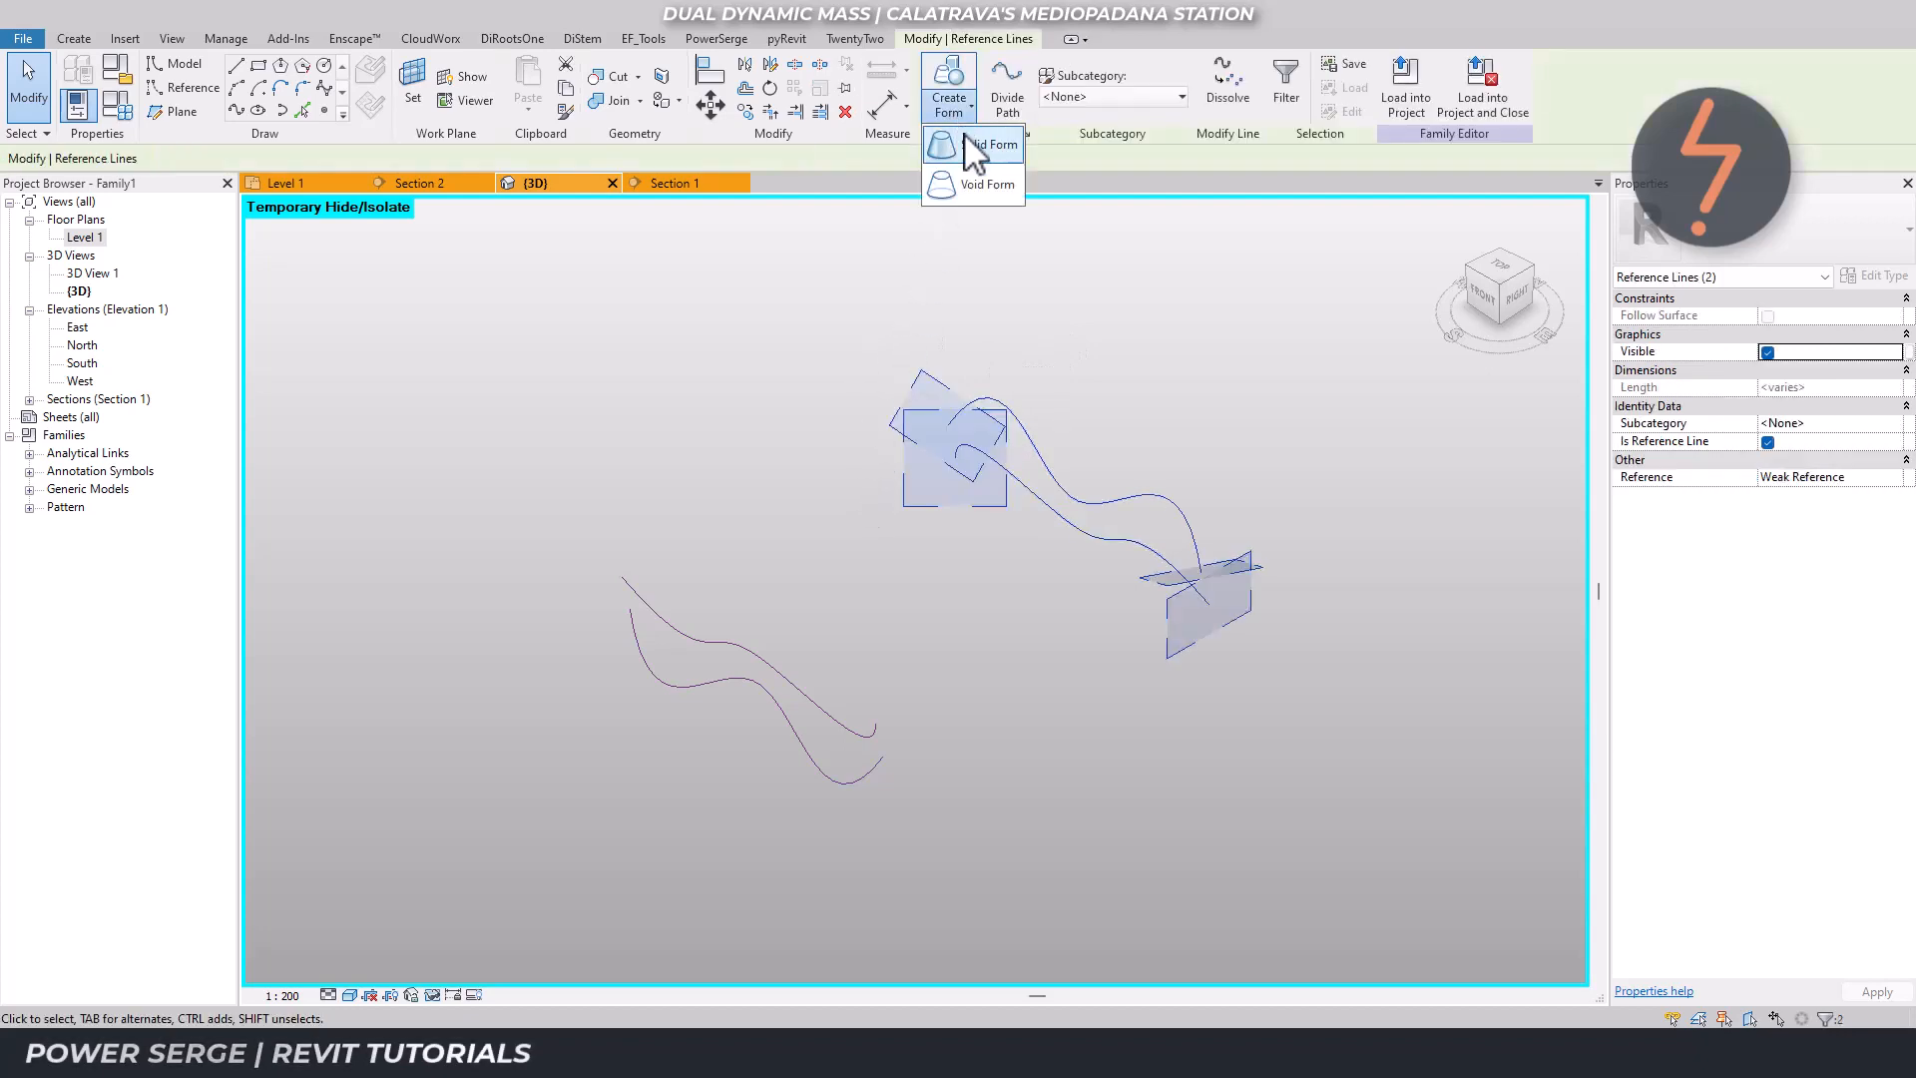
left_click(967, 145)
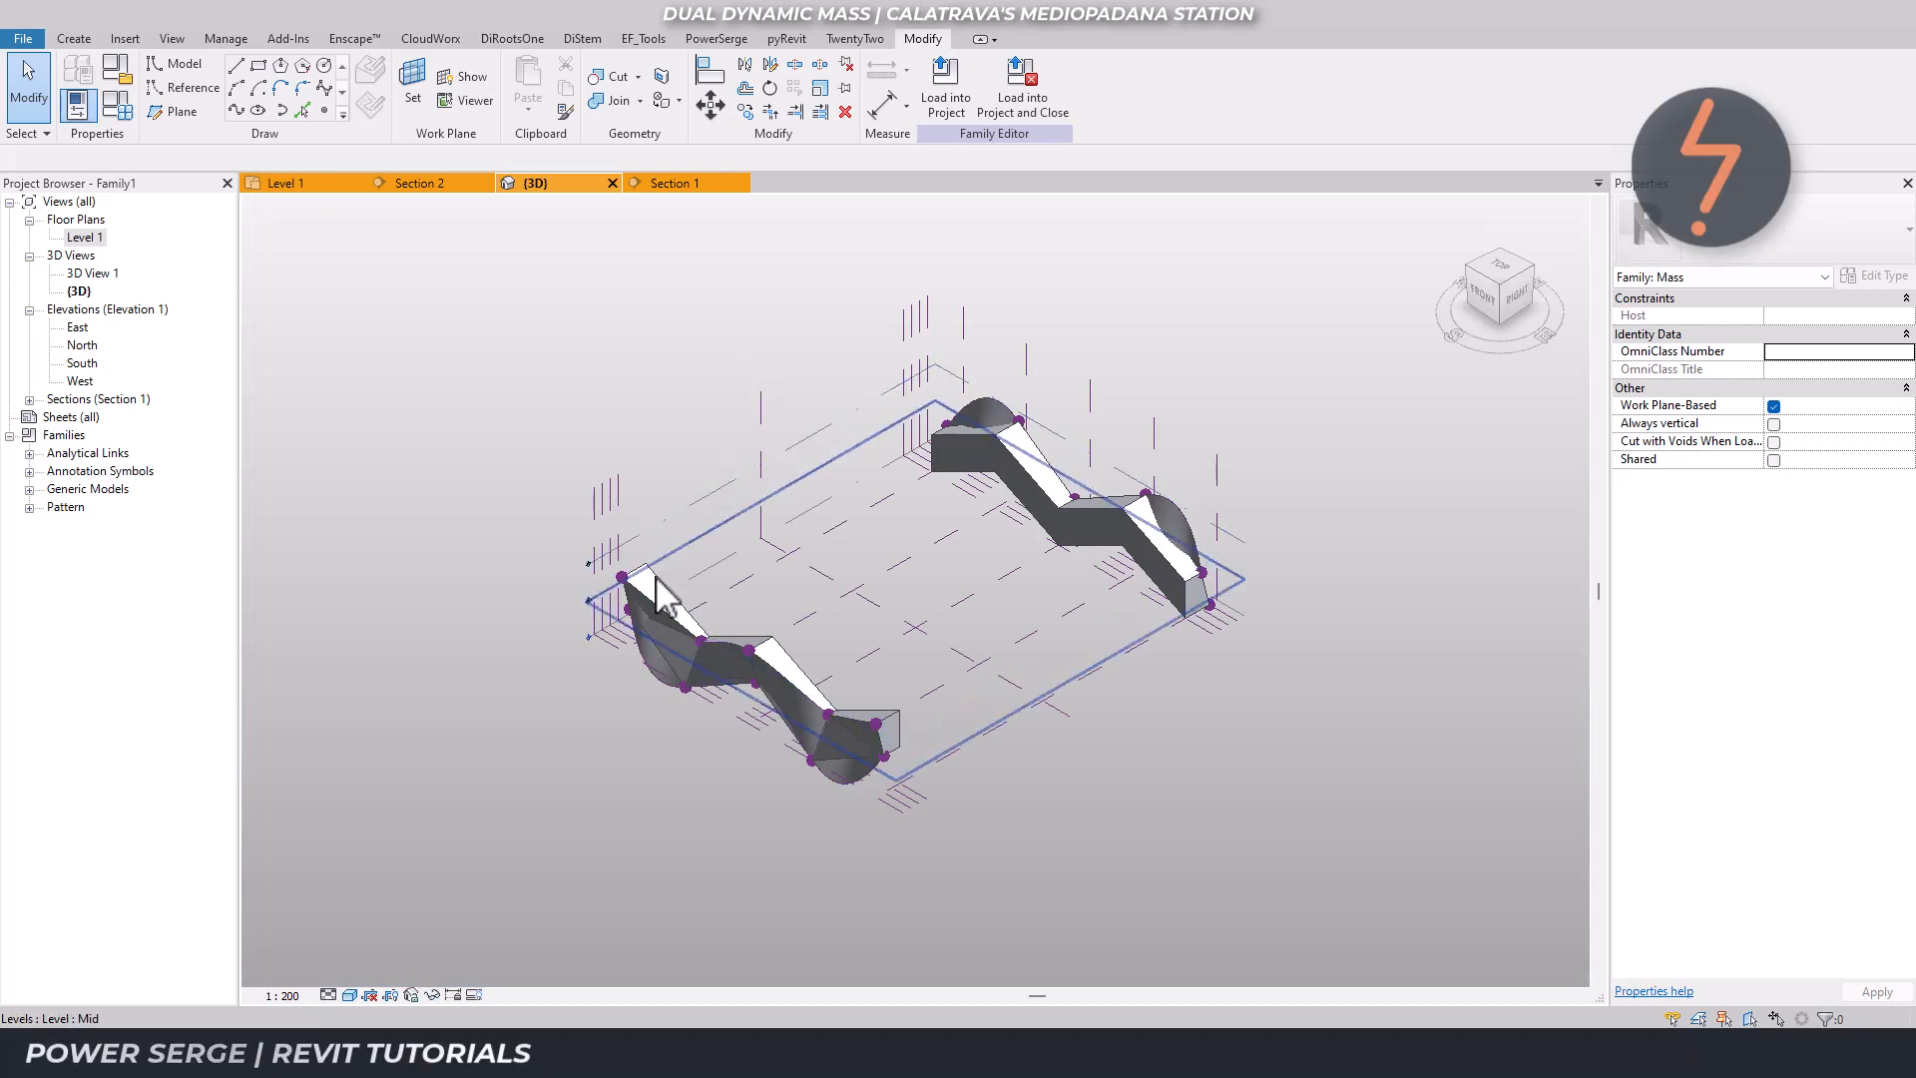
Delete the faceted zigzag forms at the front and rear, keeping the wavy spline surfaces.
key("Tab")
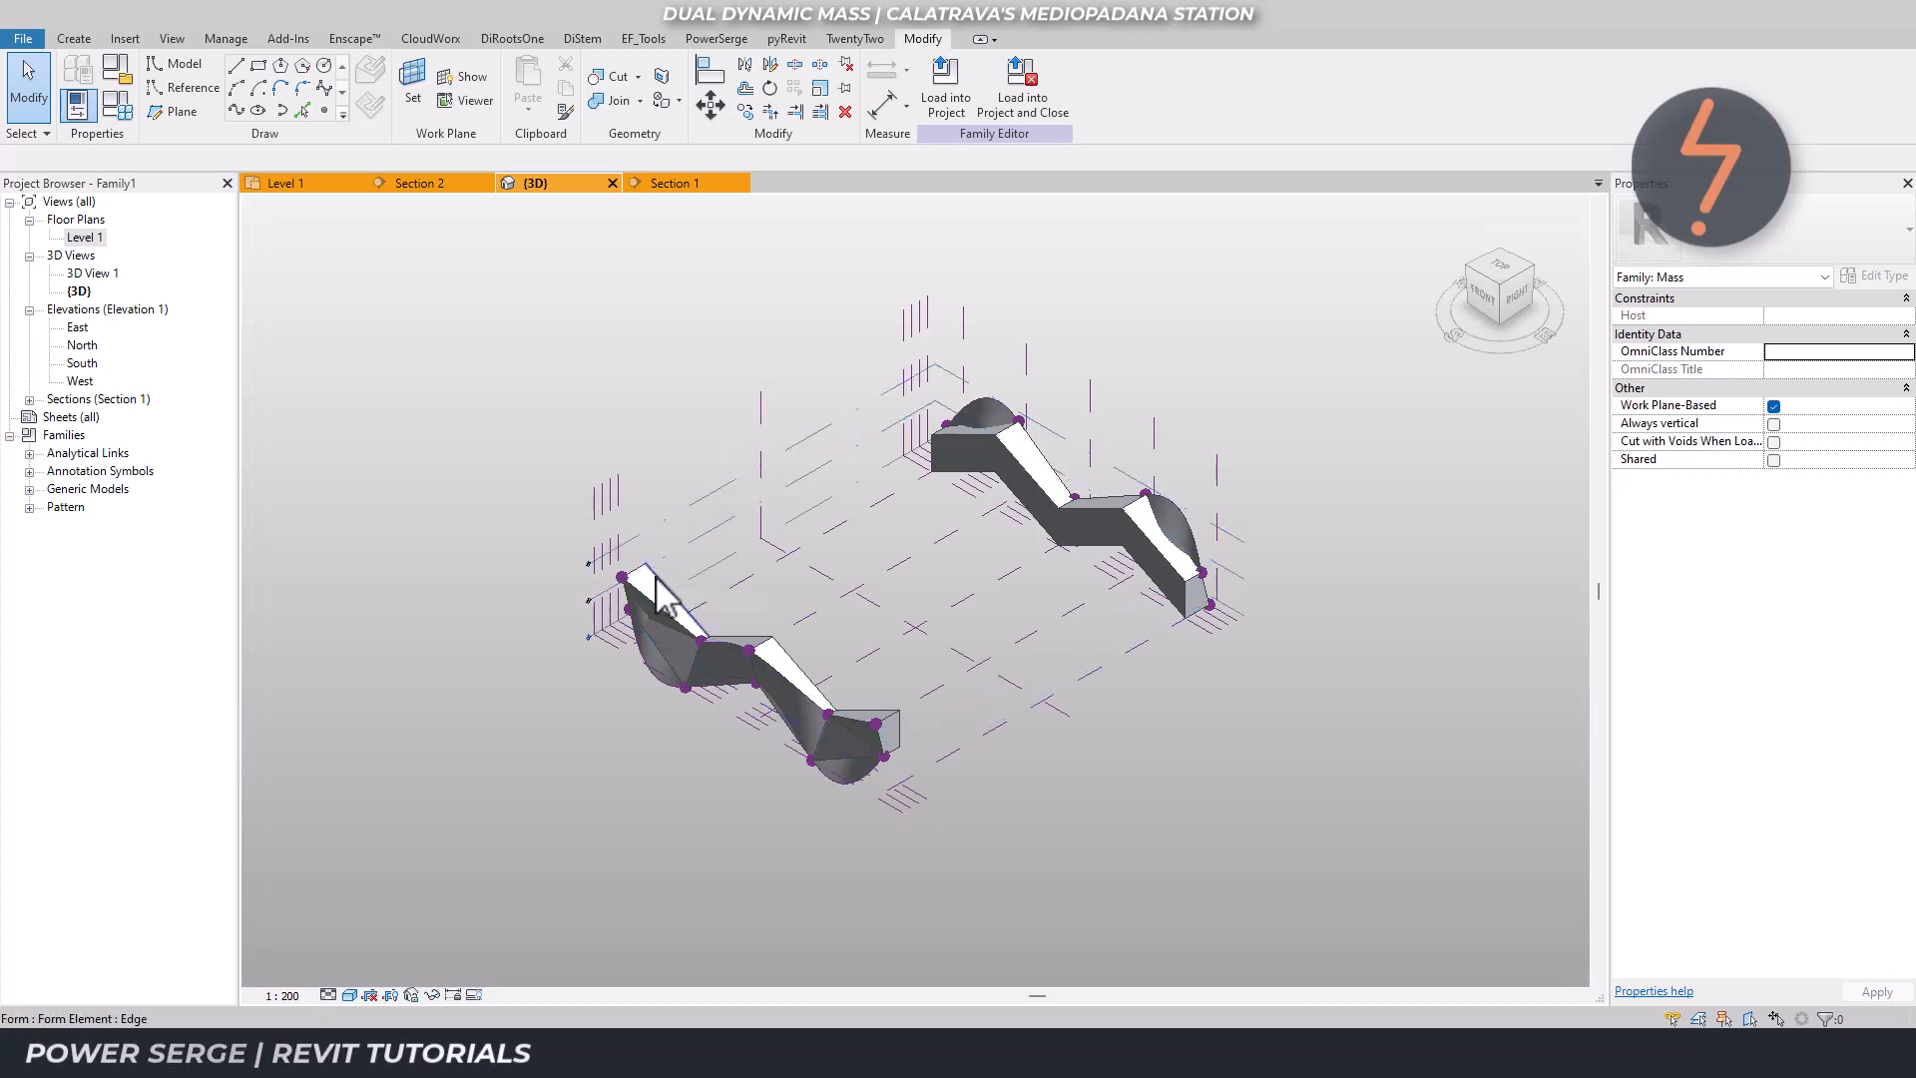
left_click(659, 595)
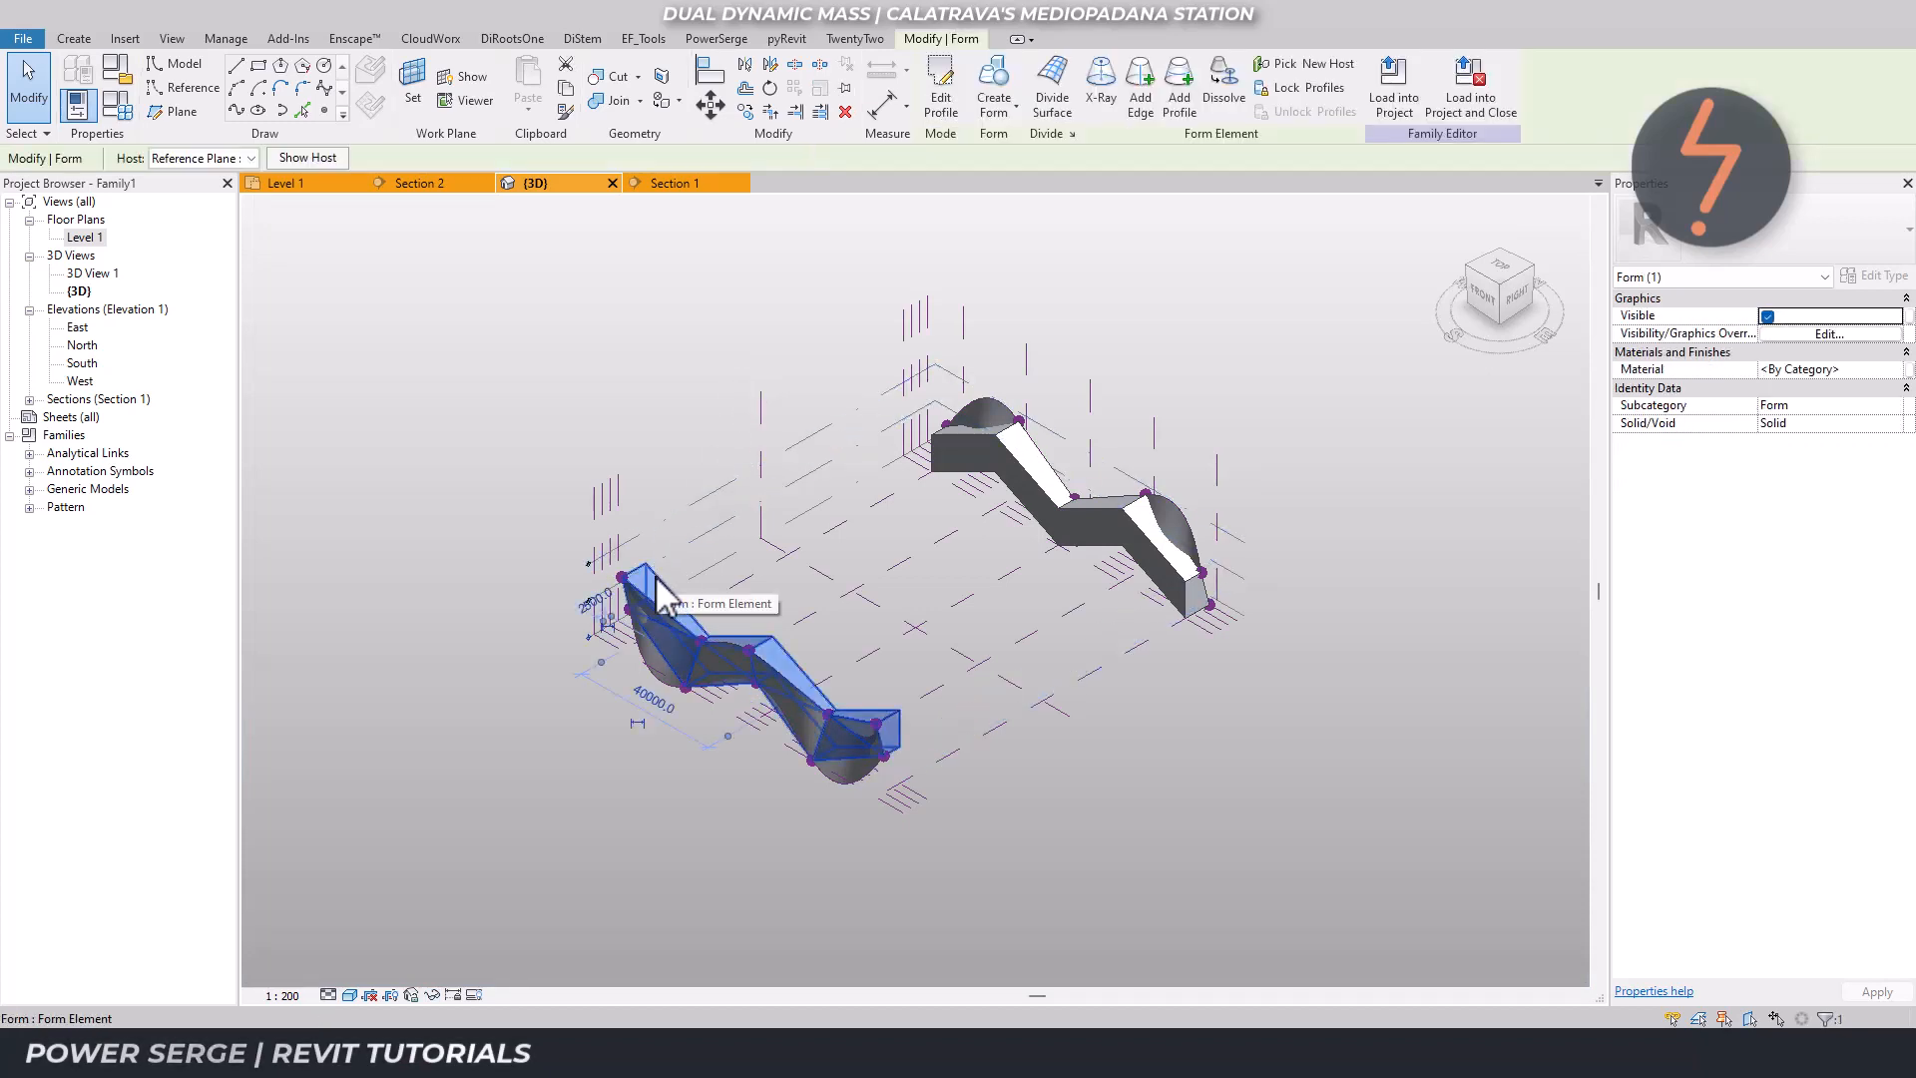
key("Escape")
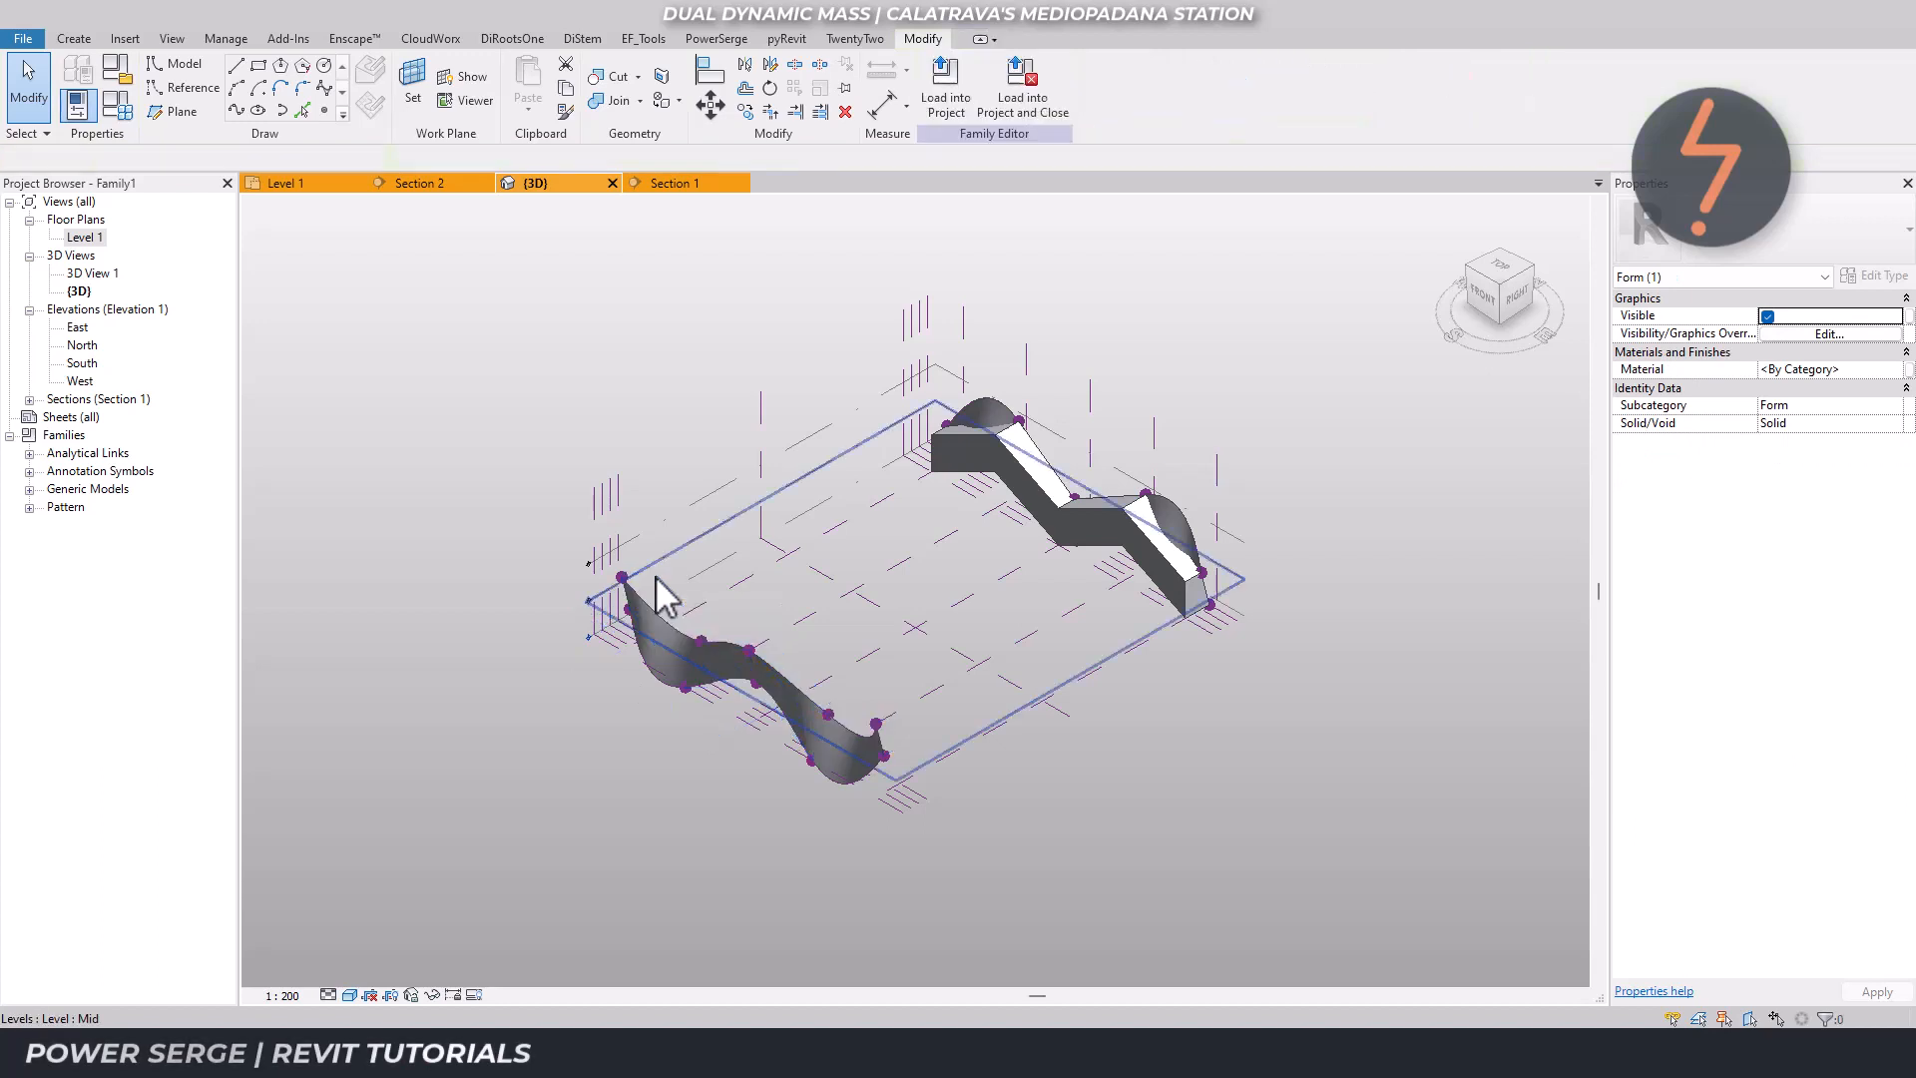
key("Tab")
left_click(949, 436)
key("Escape")
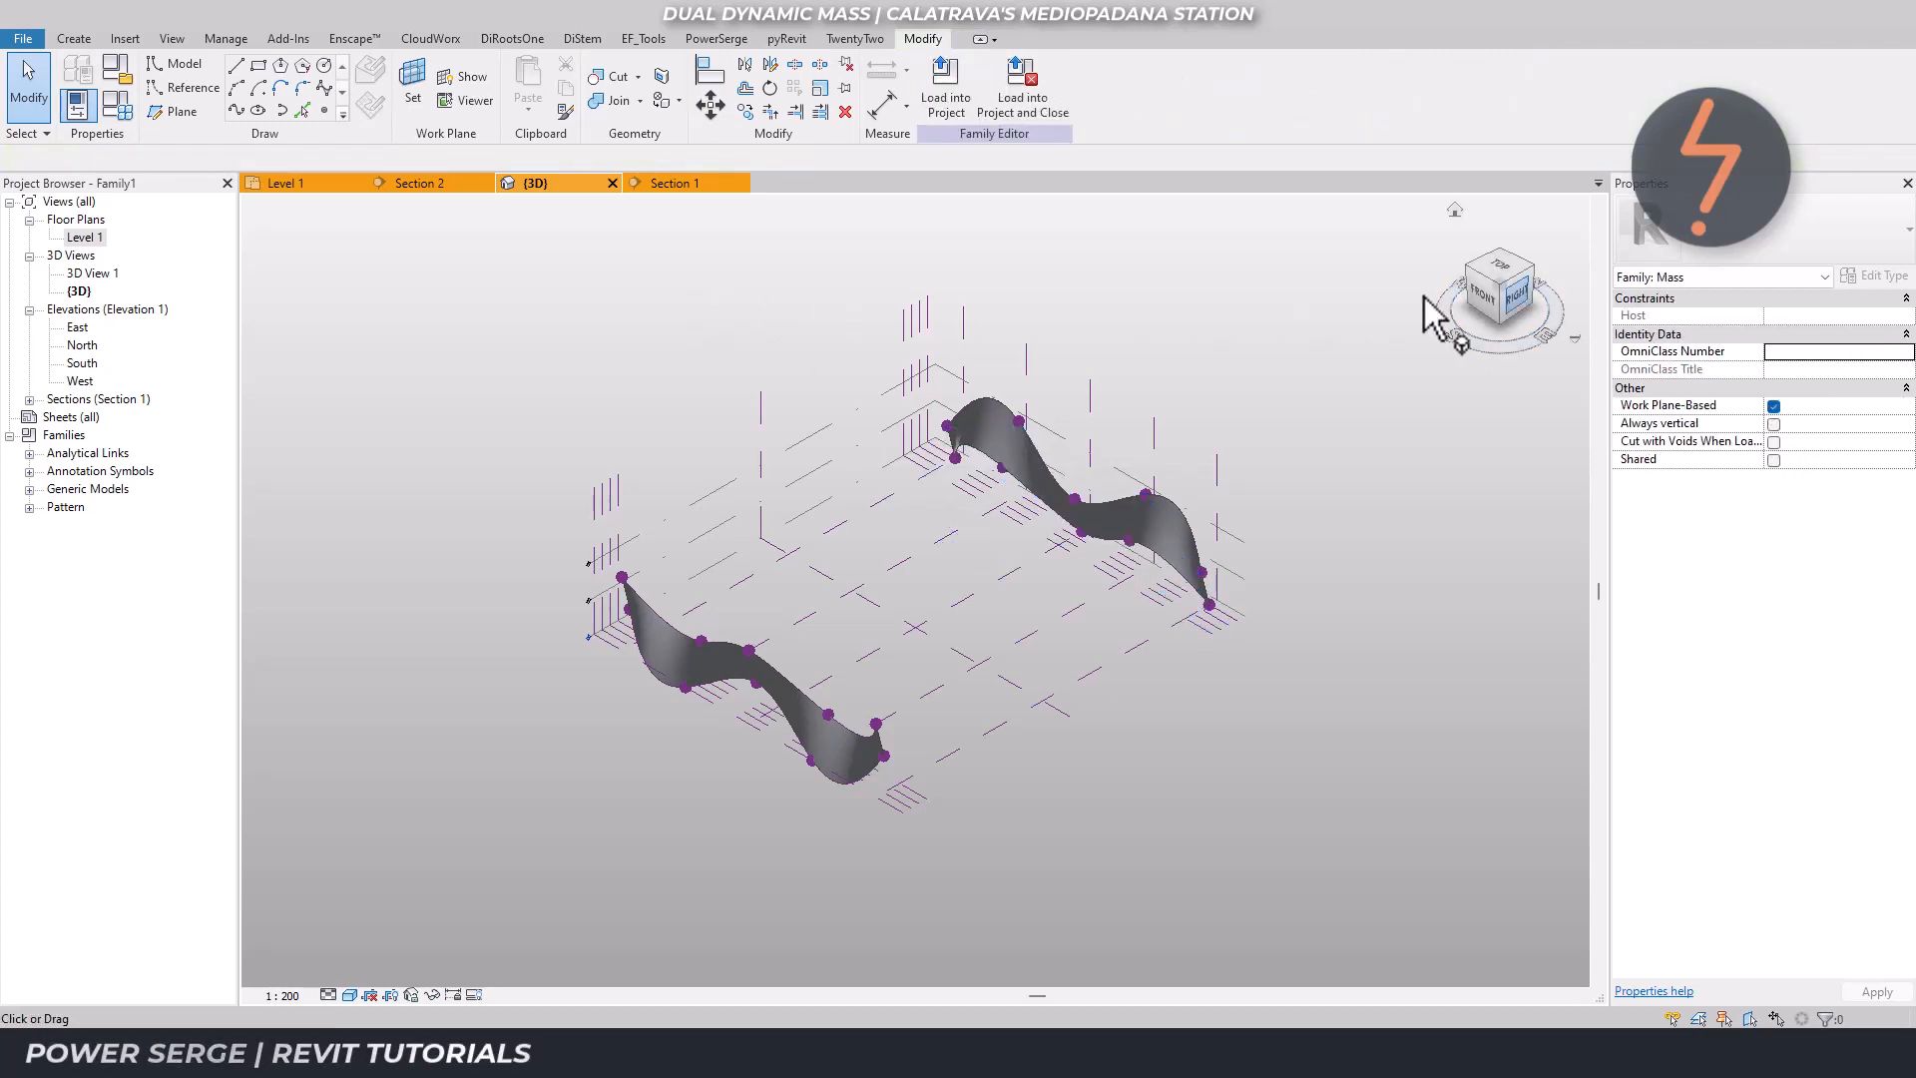
Inspect the wavy side surfaces from the right, and create a solid roof form between the front and rear upper splines.
left_click(1517, 293)
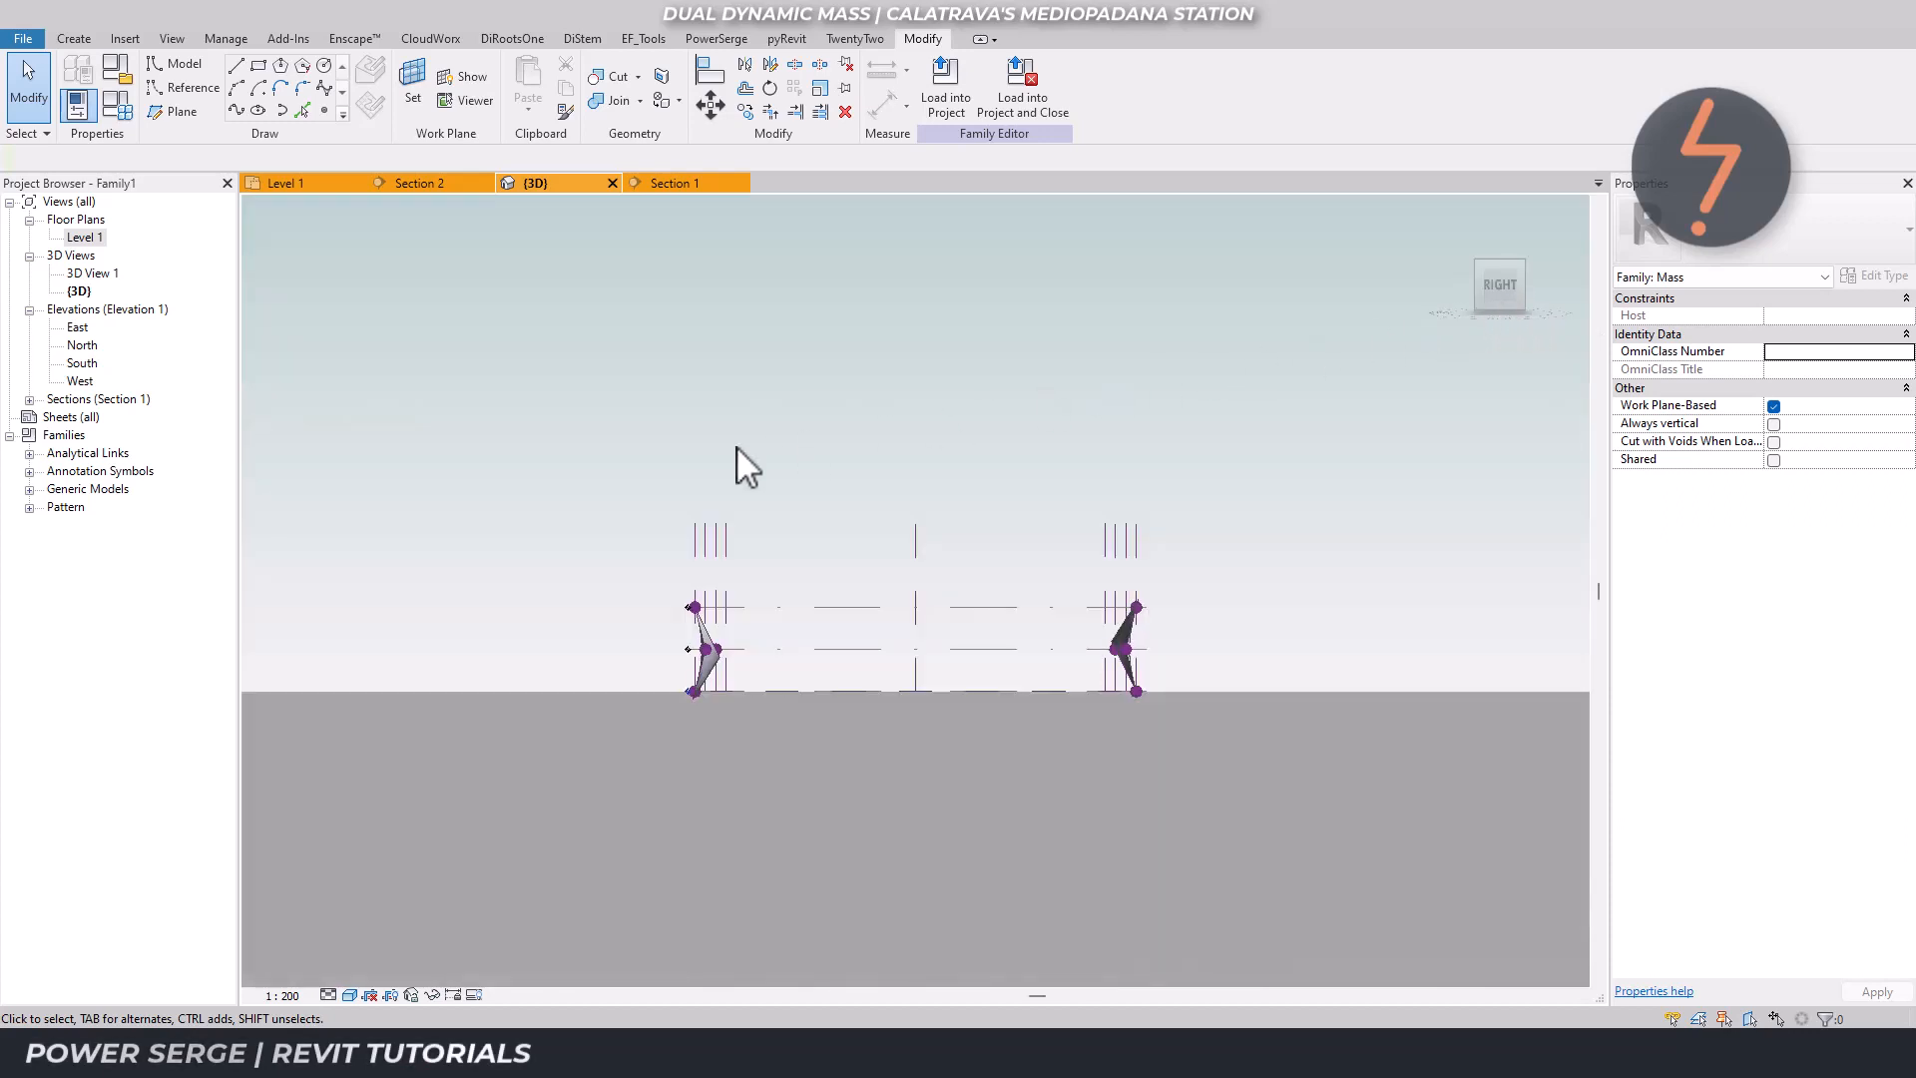
right_click(627, 468)
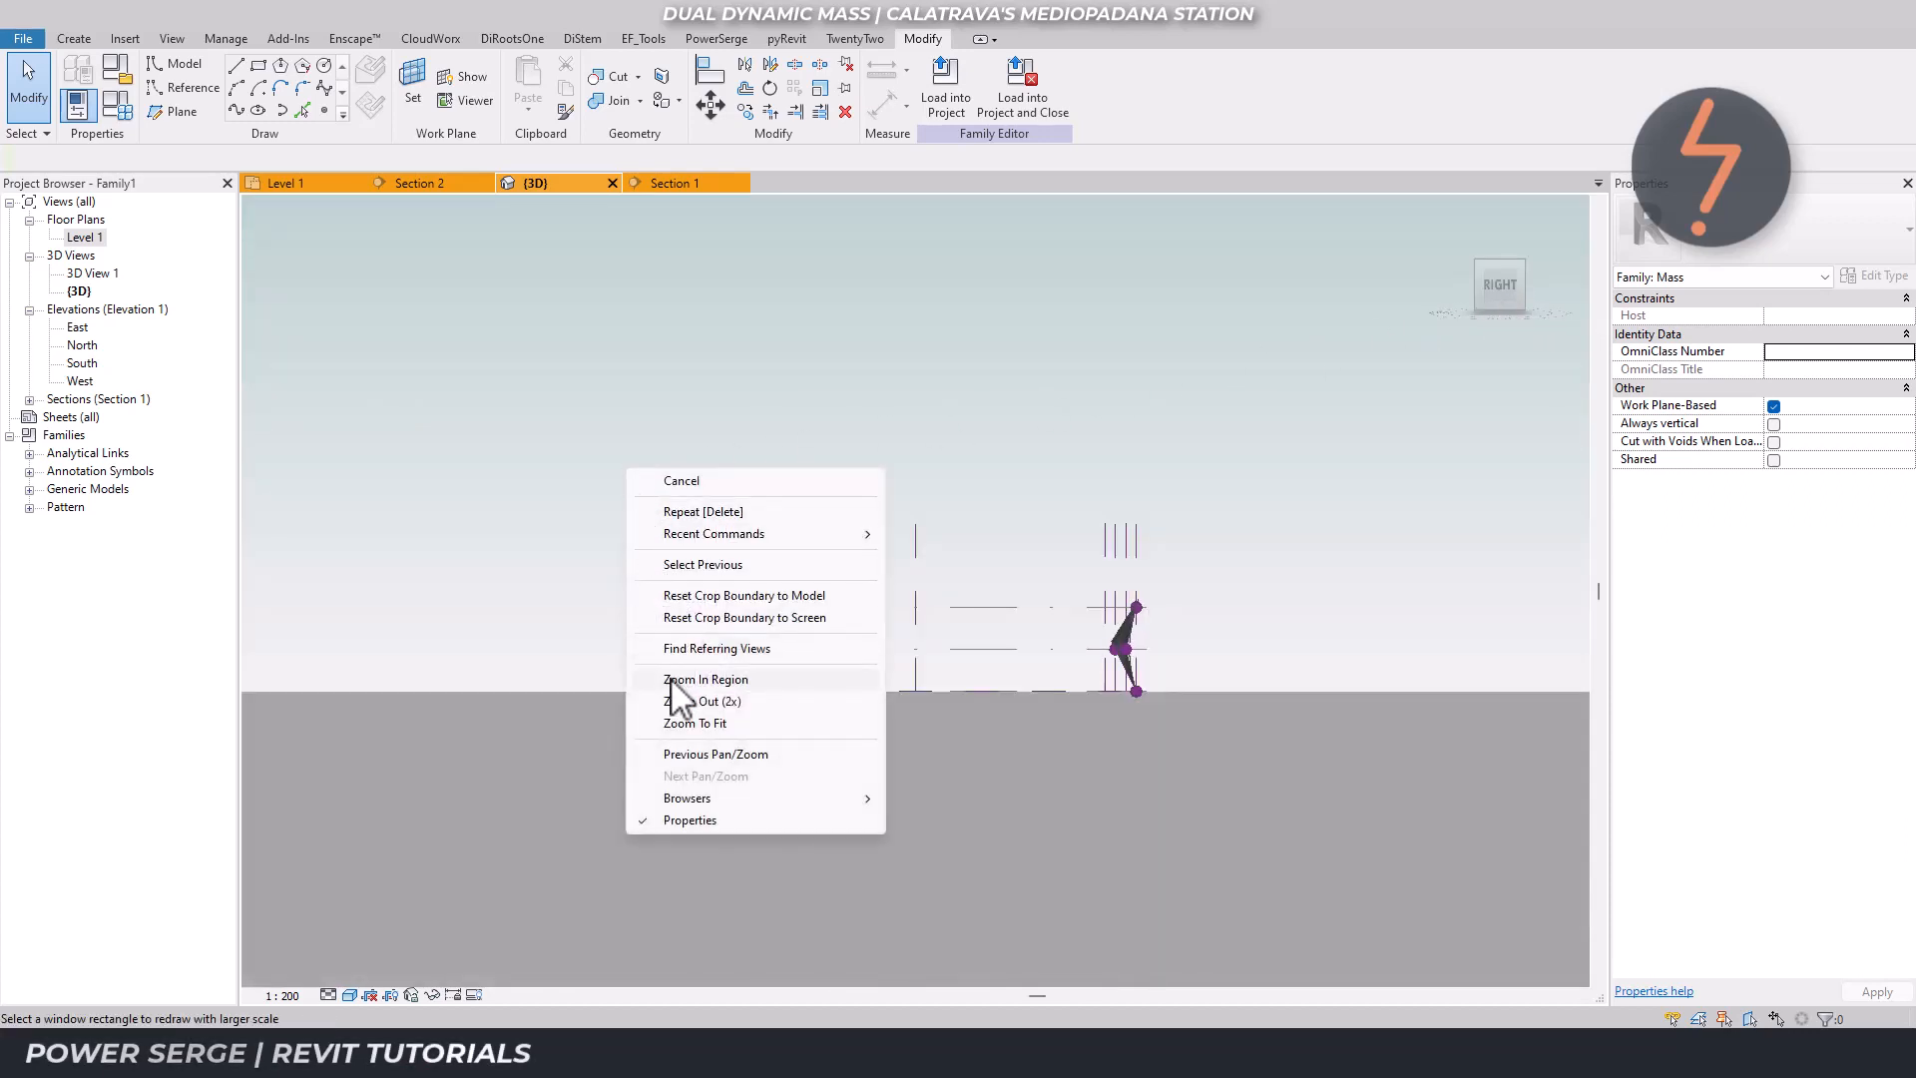
left_click(698, 680)
left_click_drag(639, 492, 1161, 718)
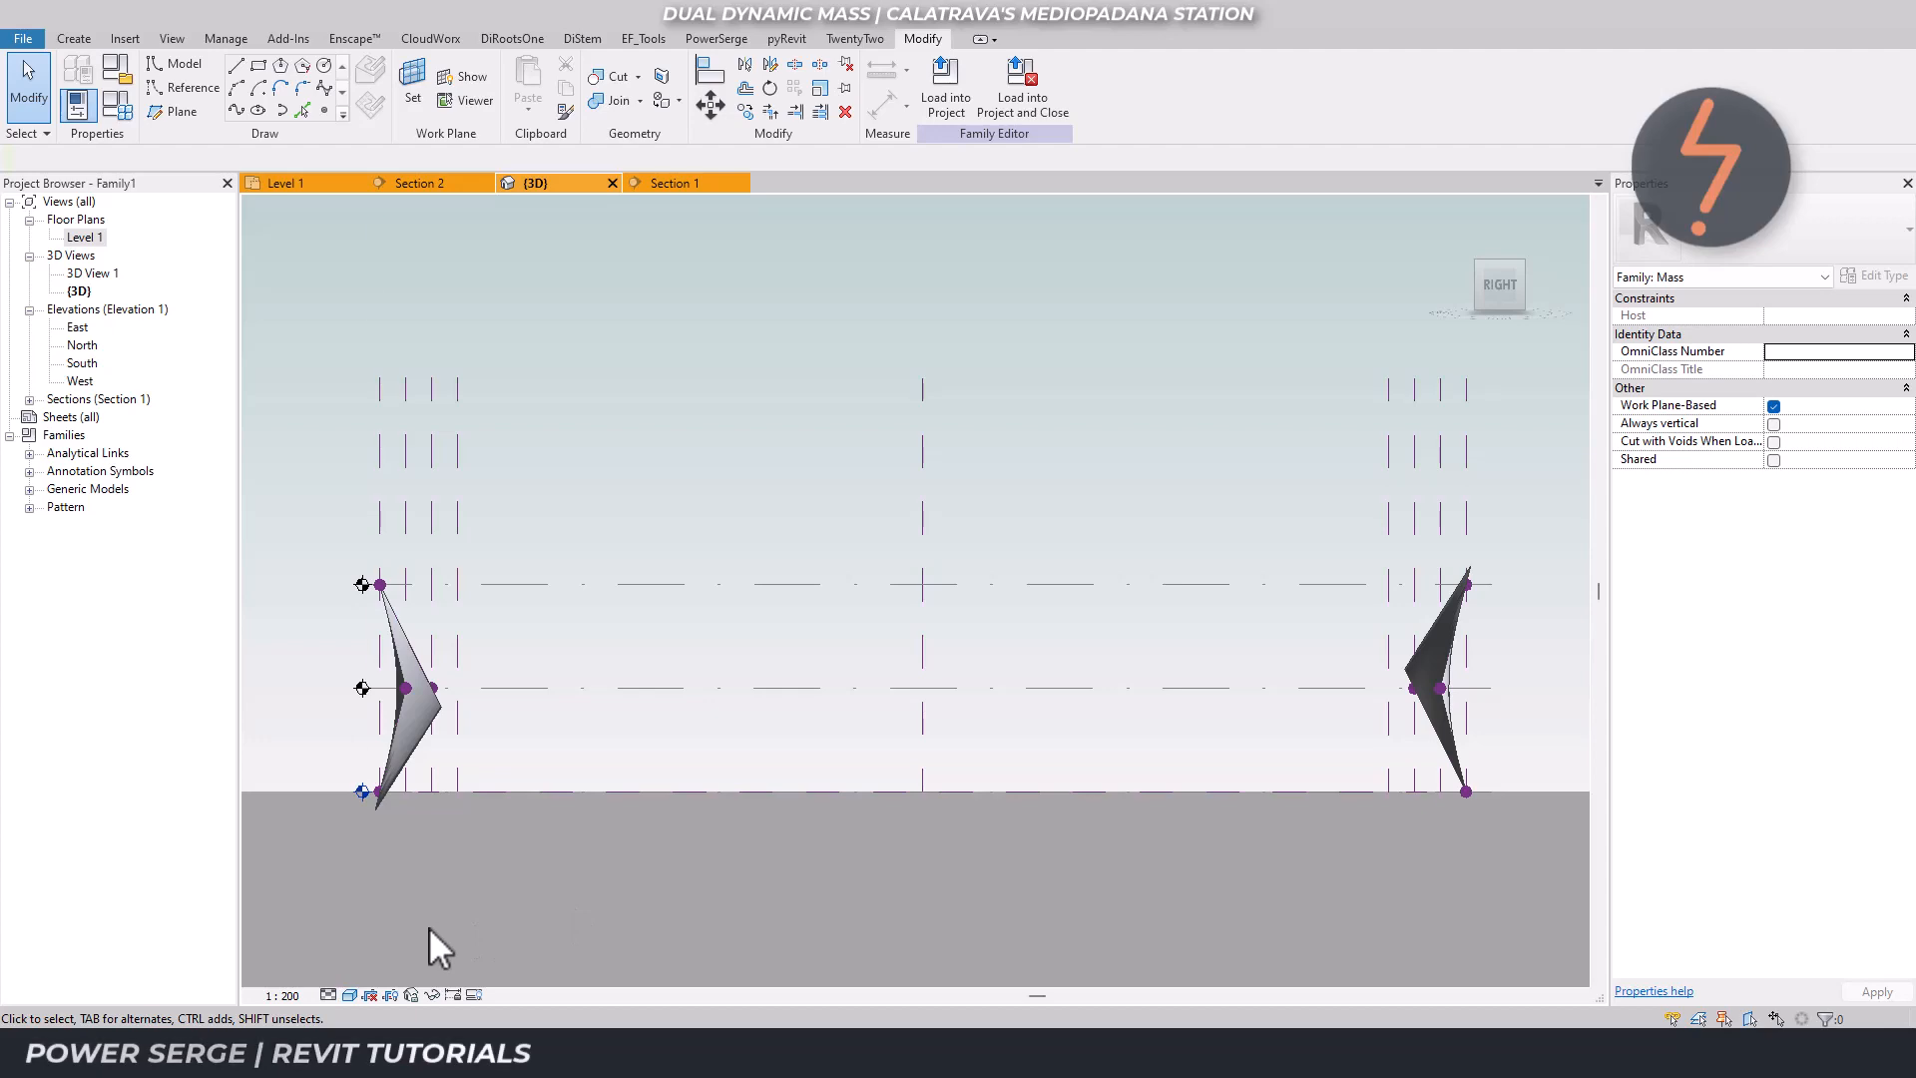
left_click(1478, 264)
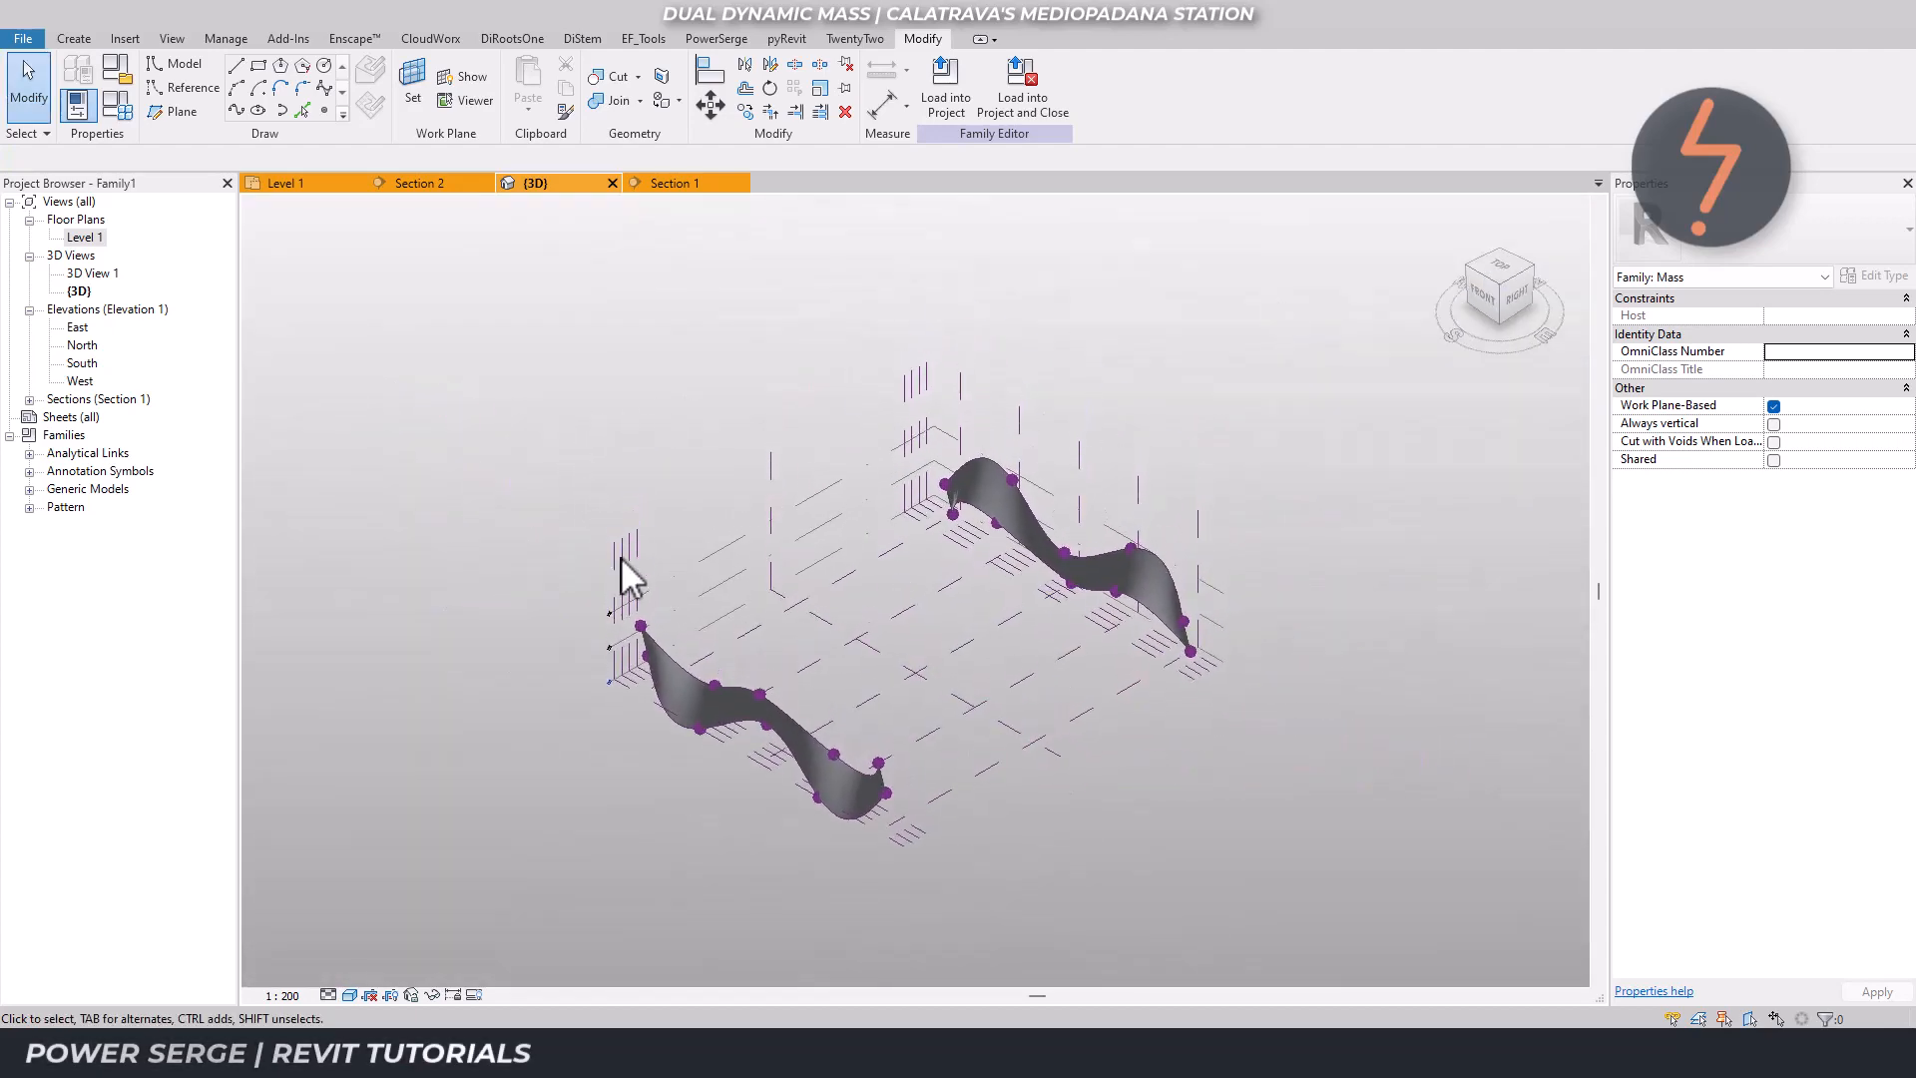
left_click(666, 649)
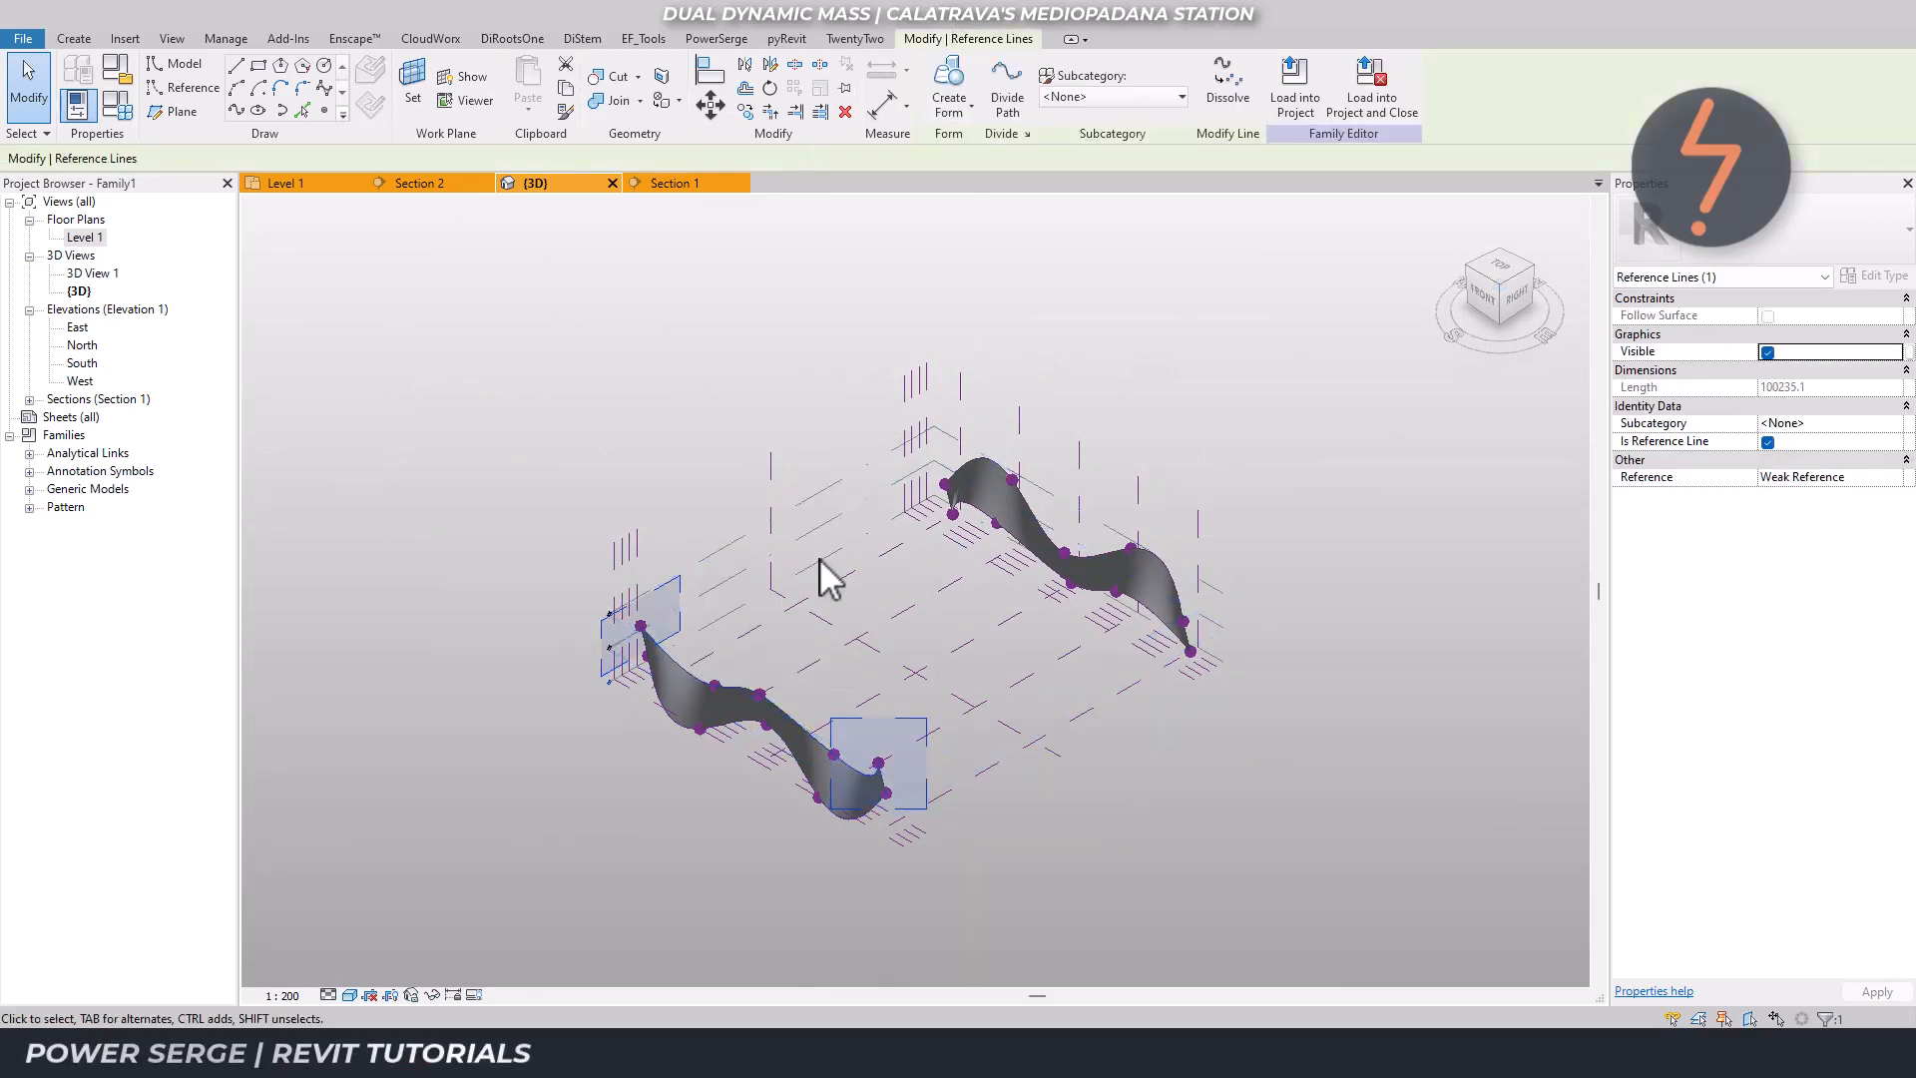
left_click(1003, 482, "ctrl")
left_click(959, 108)
left_click(983, 145)
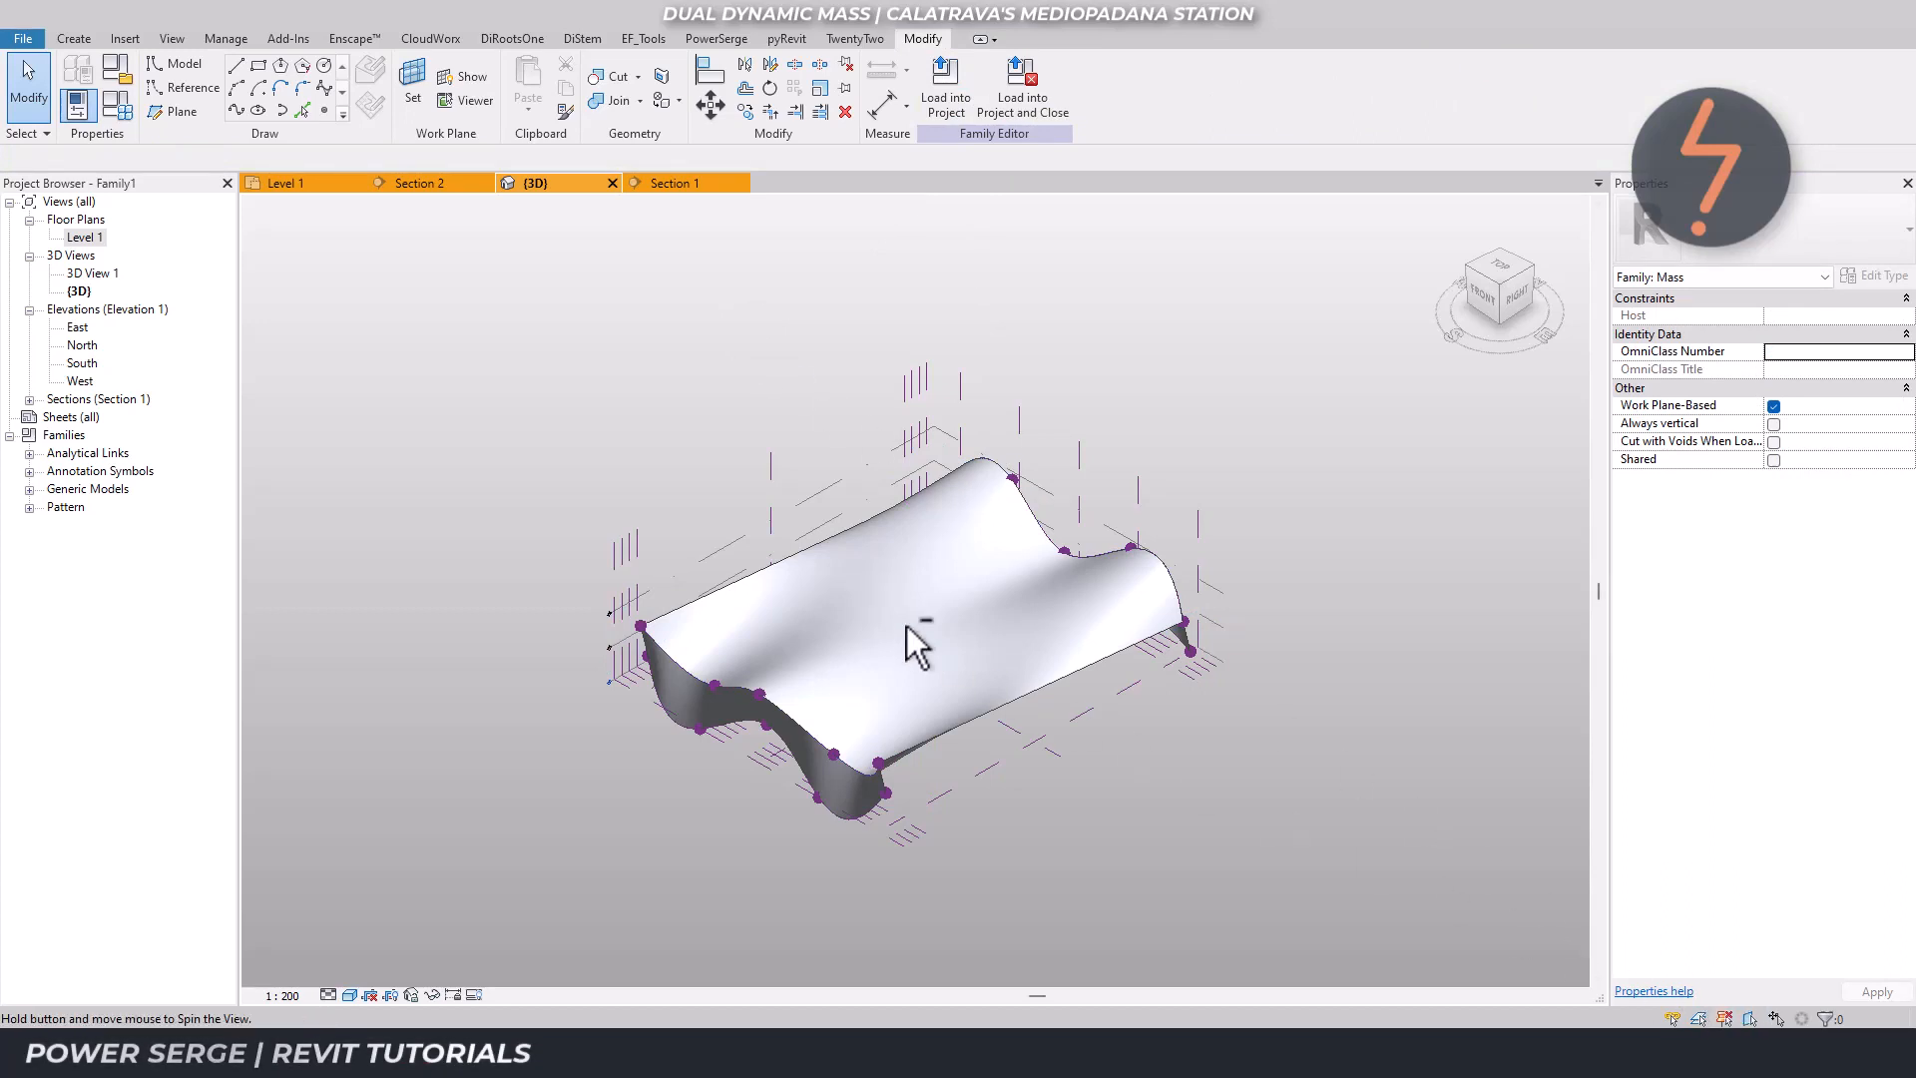
mouse_move(908, 625)
middle_mouse_down("shift")
mouse_move(937, 663)
mouse_move(1253, 399)
middle_mouse_up("shift")
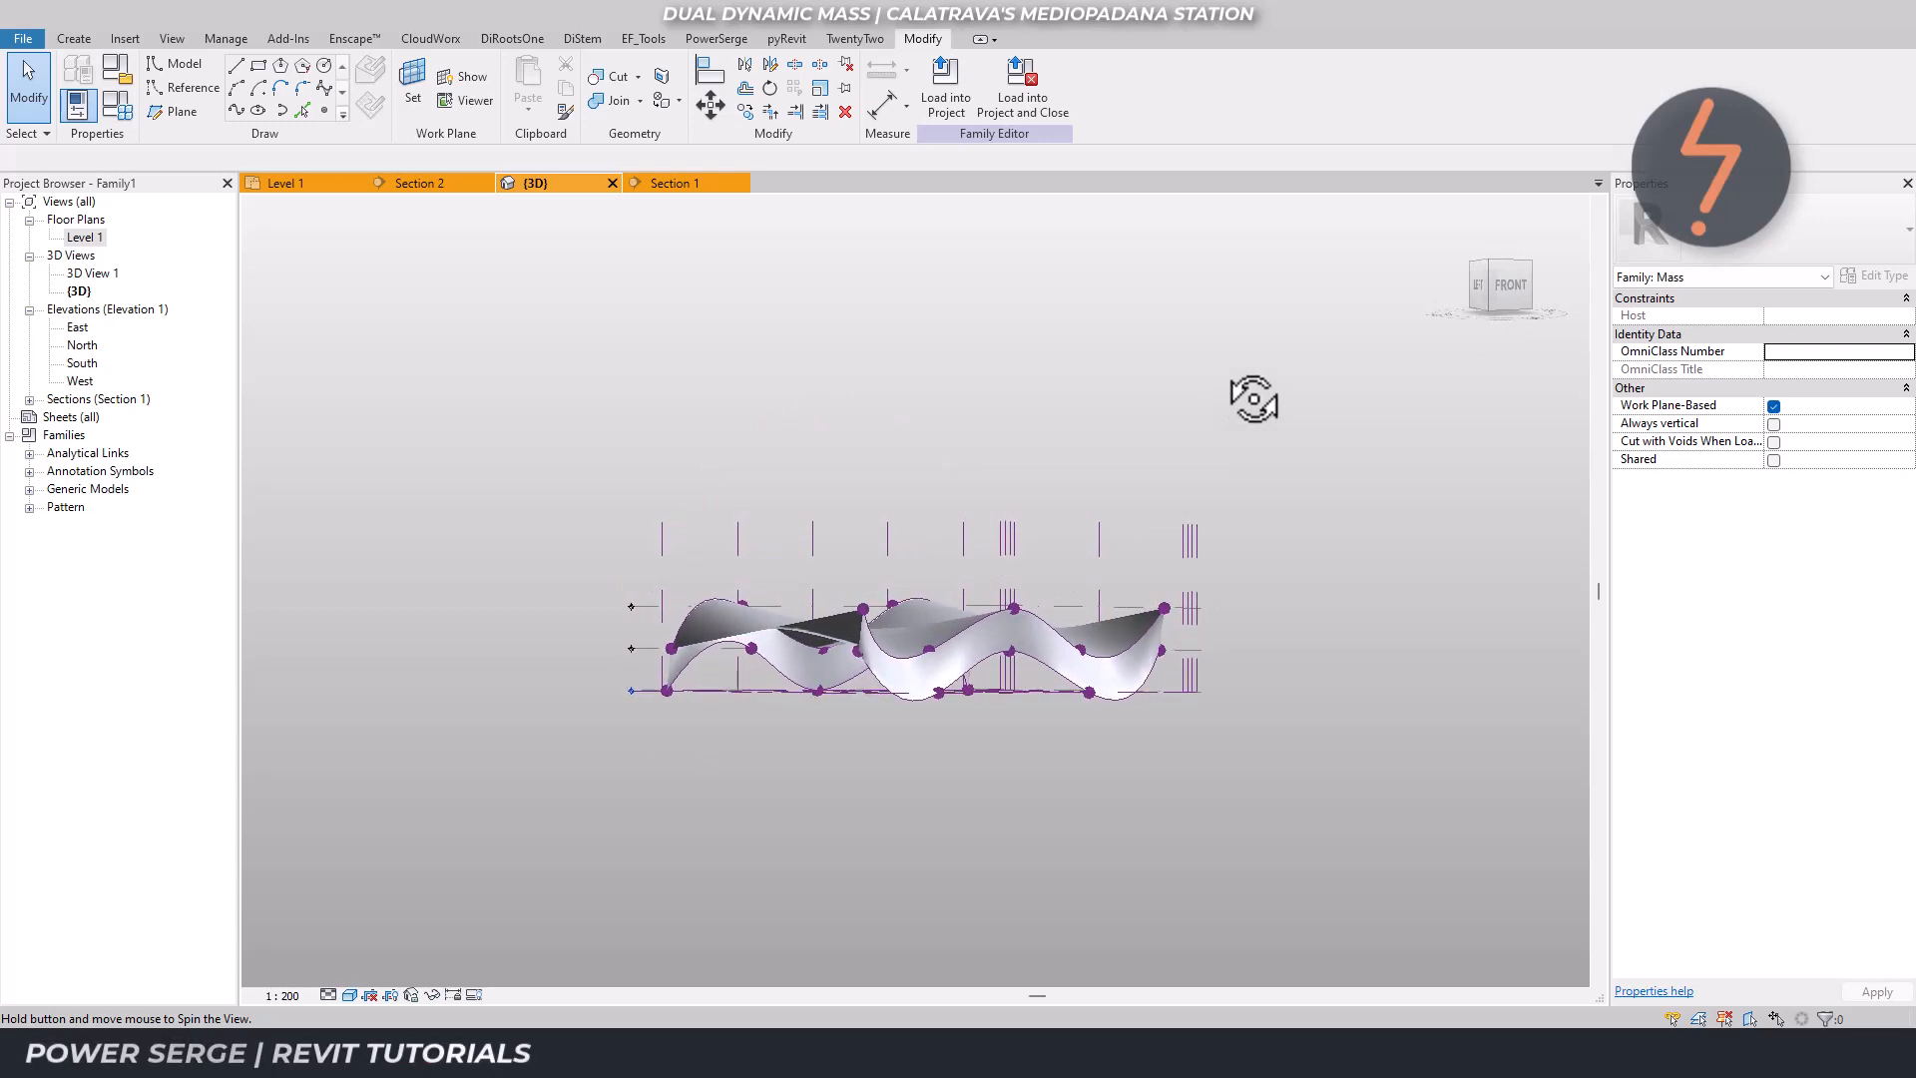
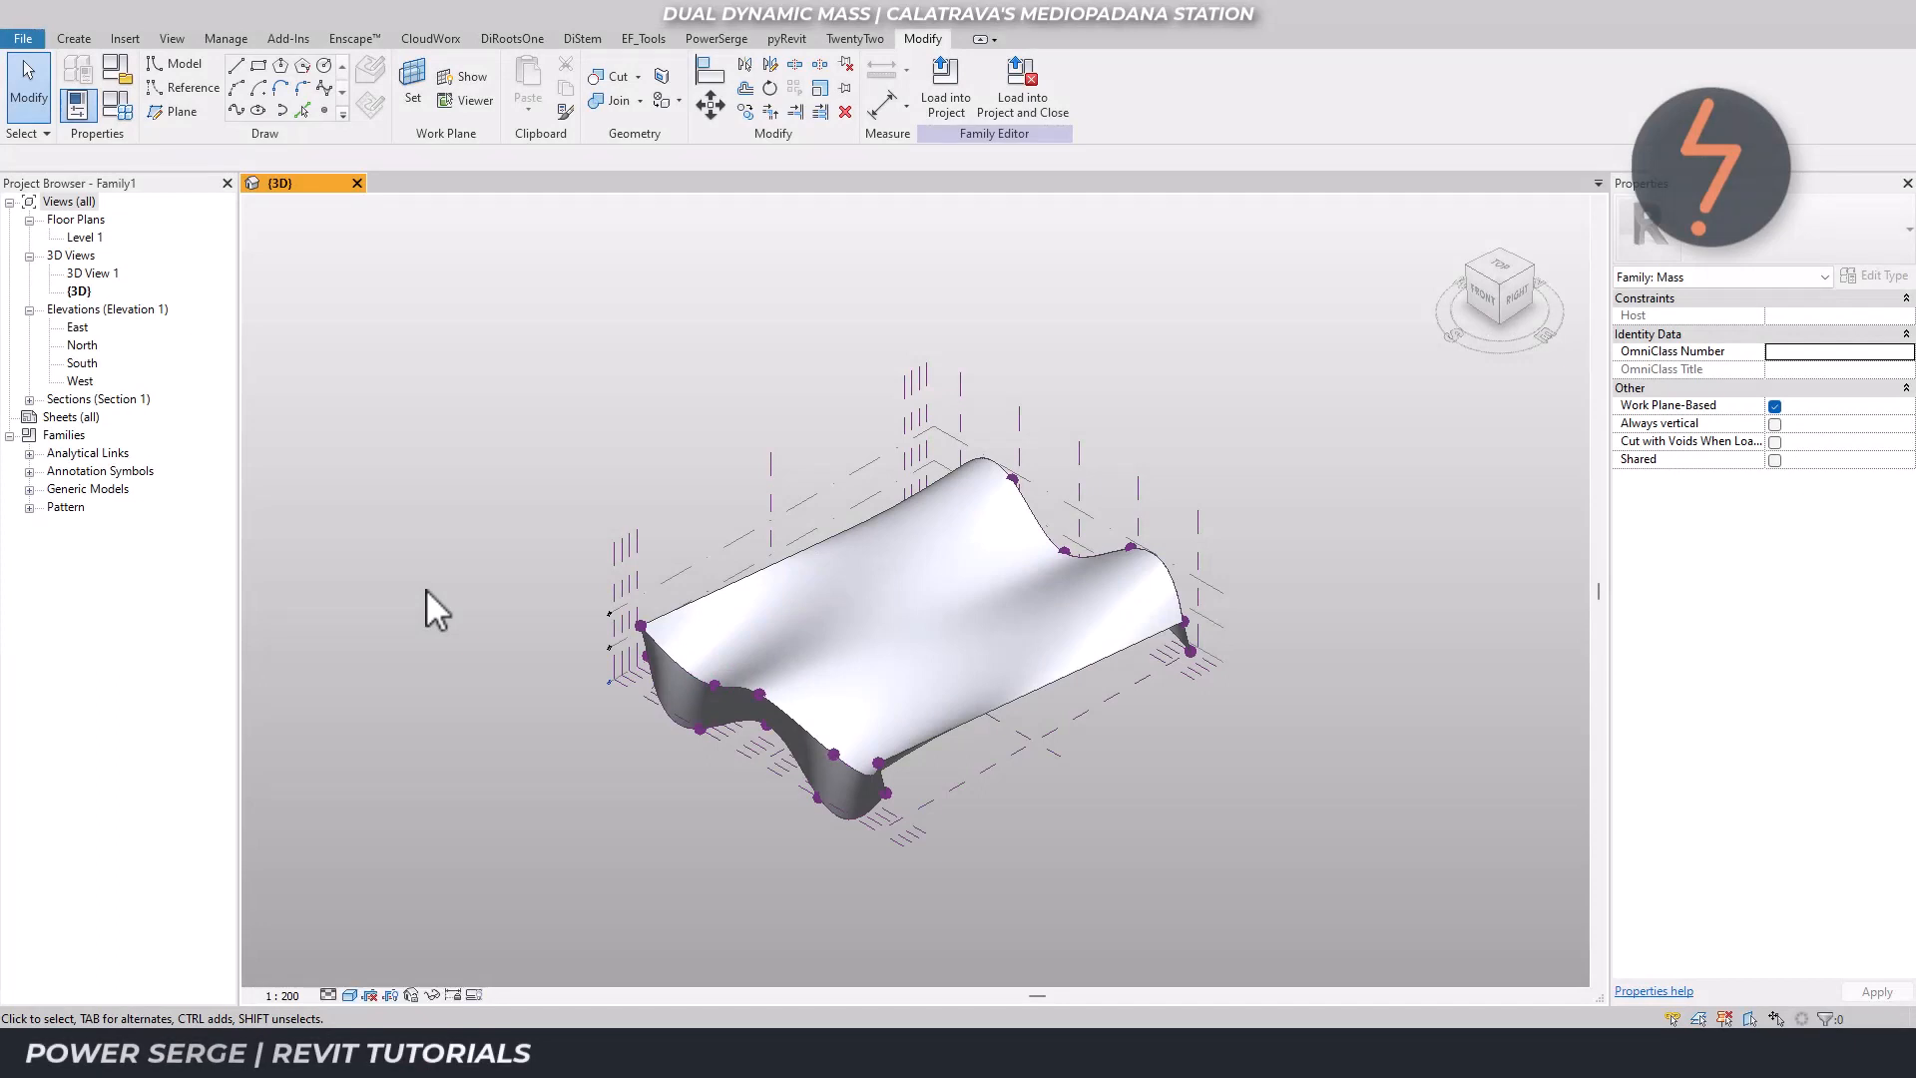
Divide the front wavy side surface with a 10 by 10 UV grid and select the divided surface in the front view.
left_click(671, 697)
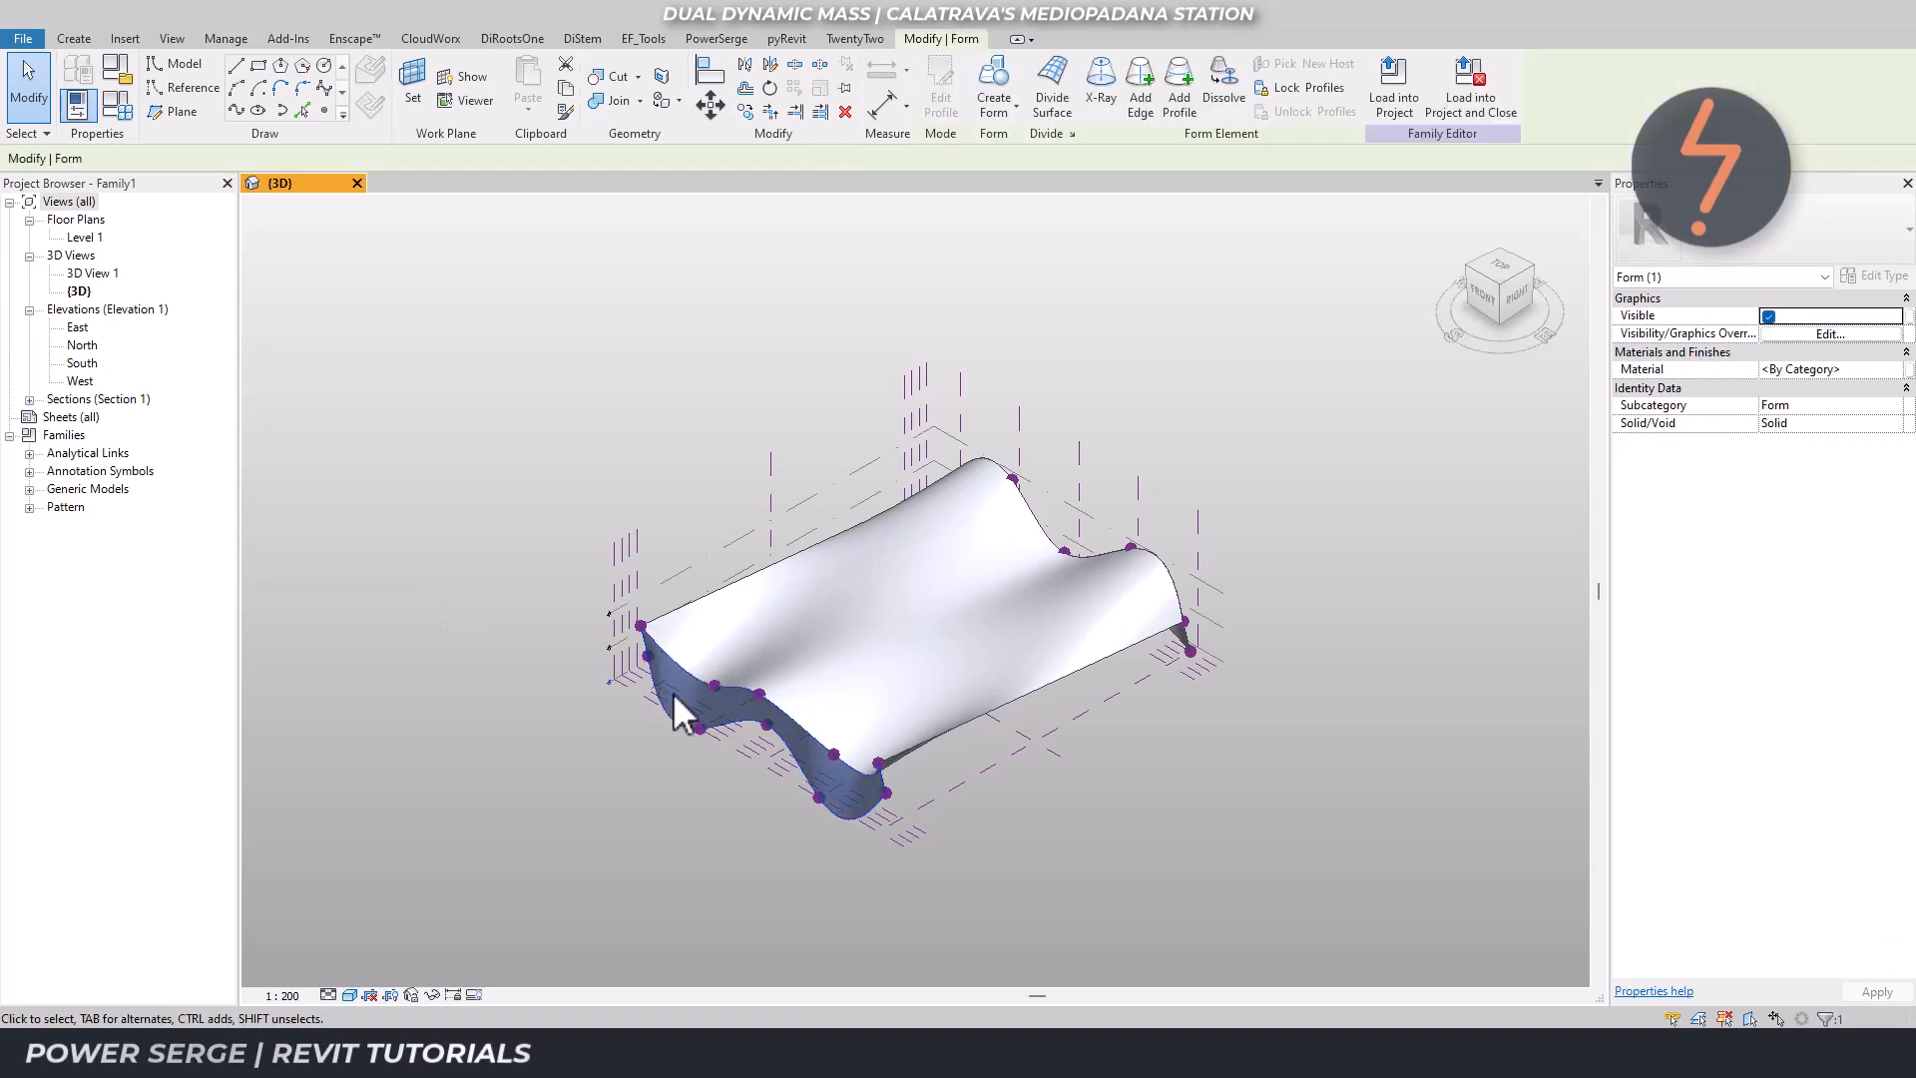
left_click(1052, 89)
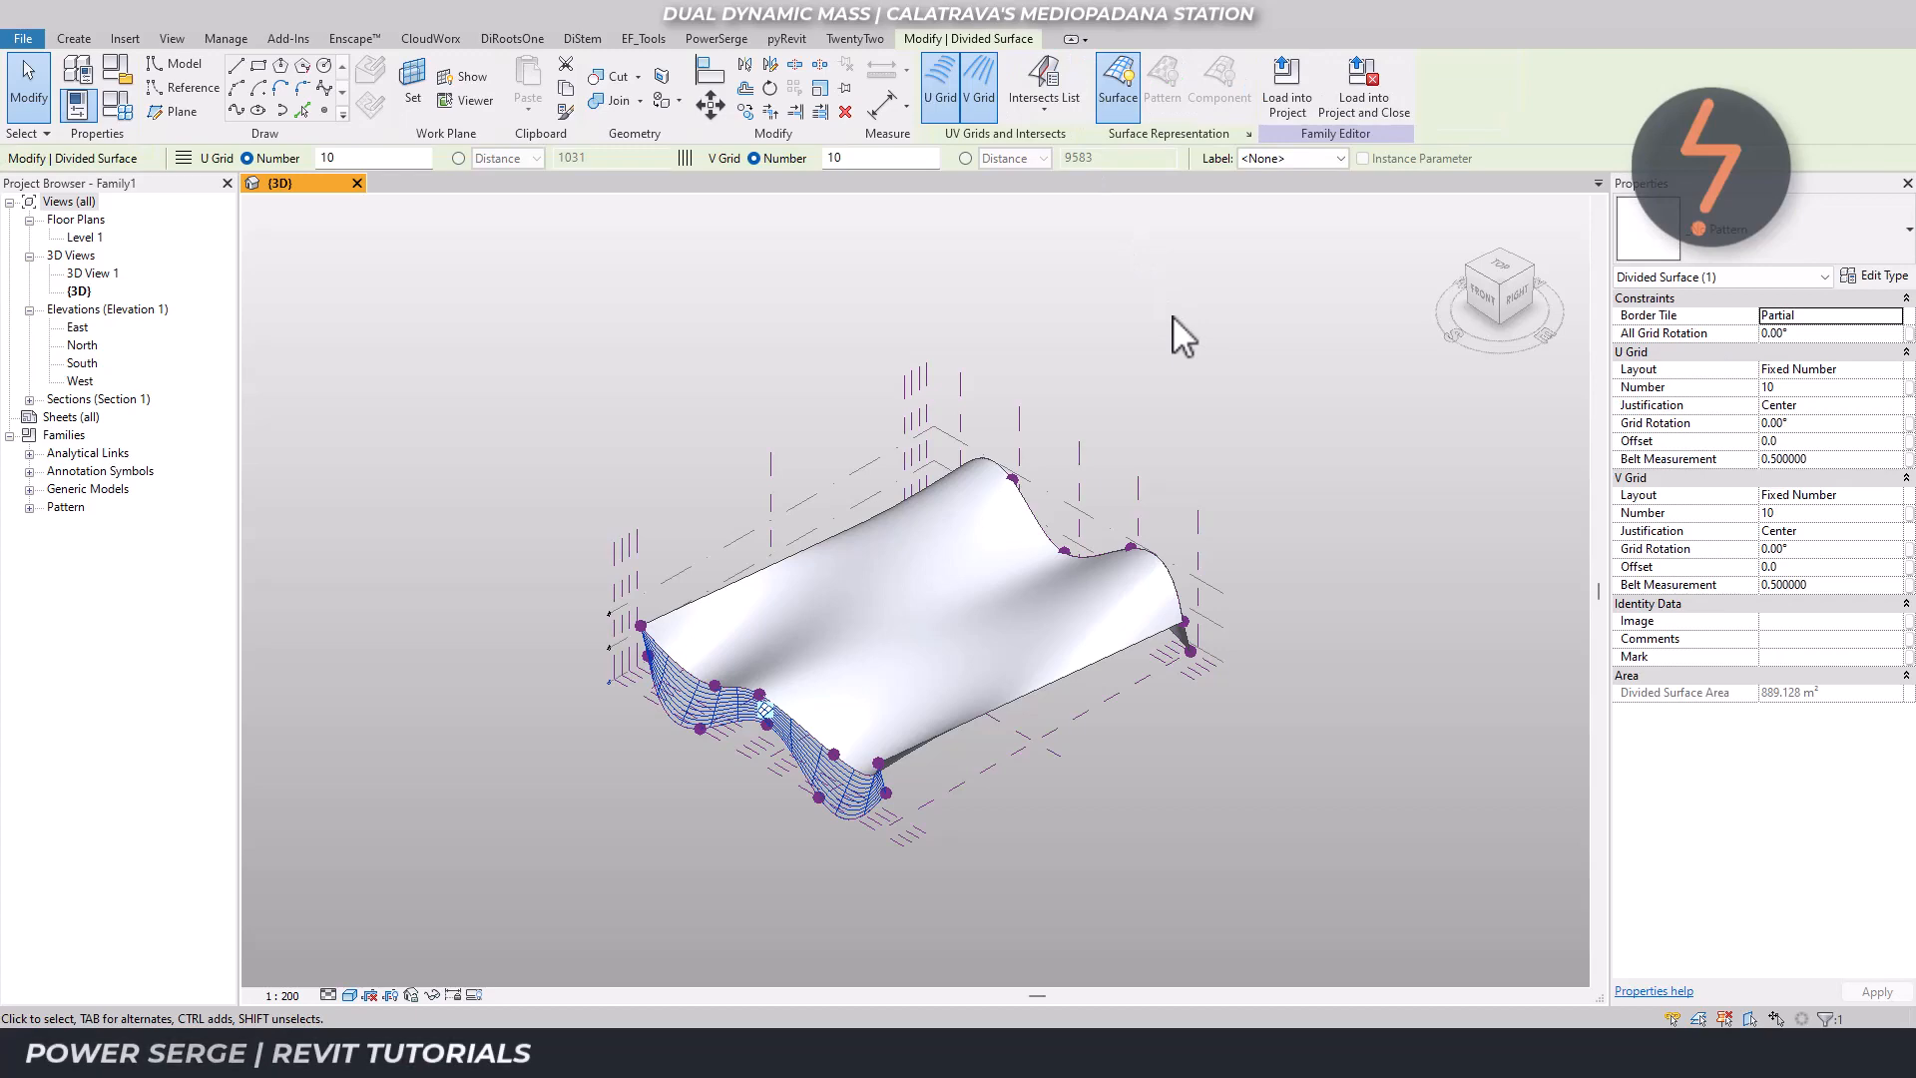
left_click(1482, 295)
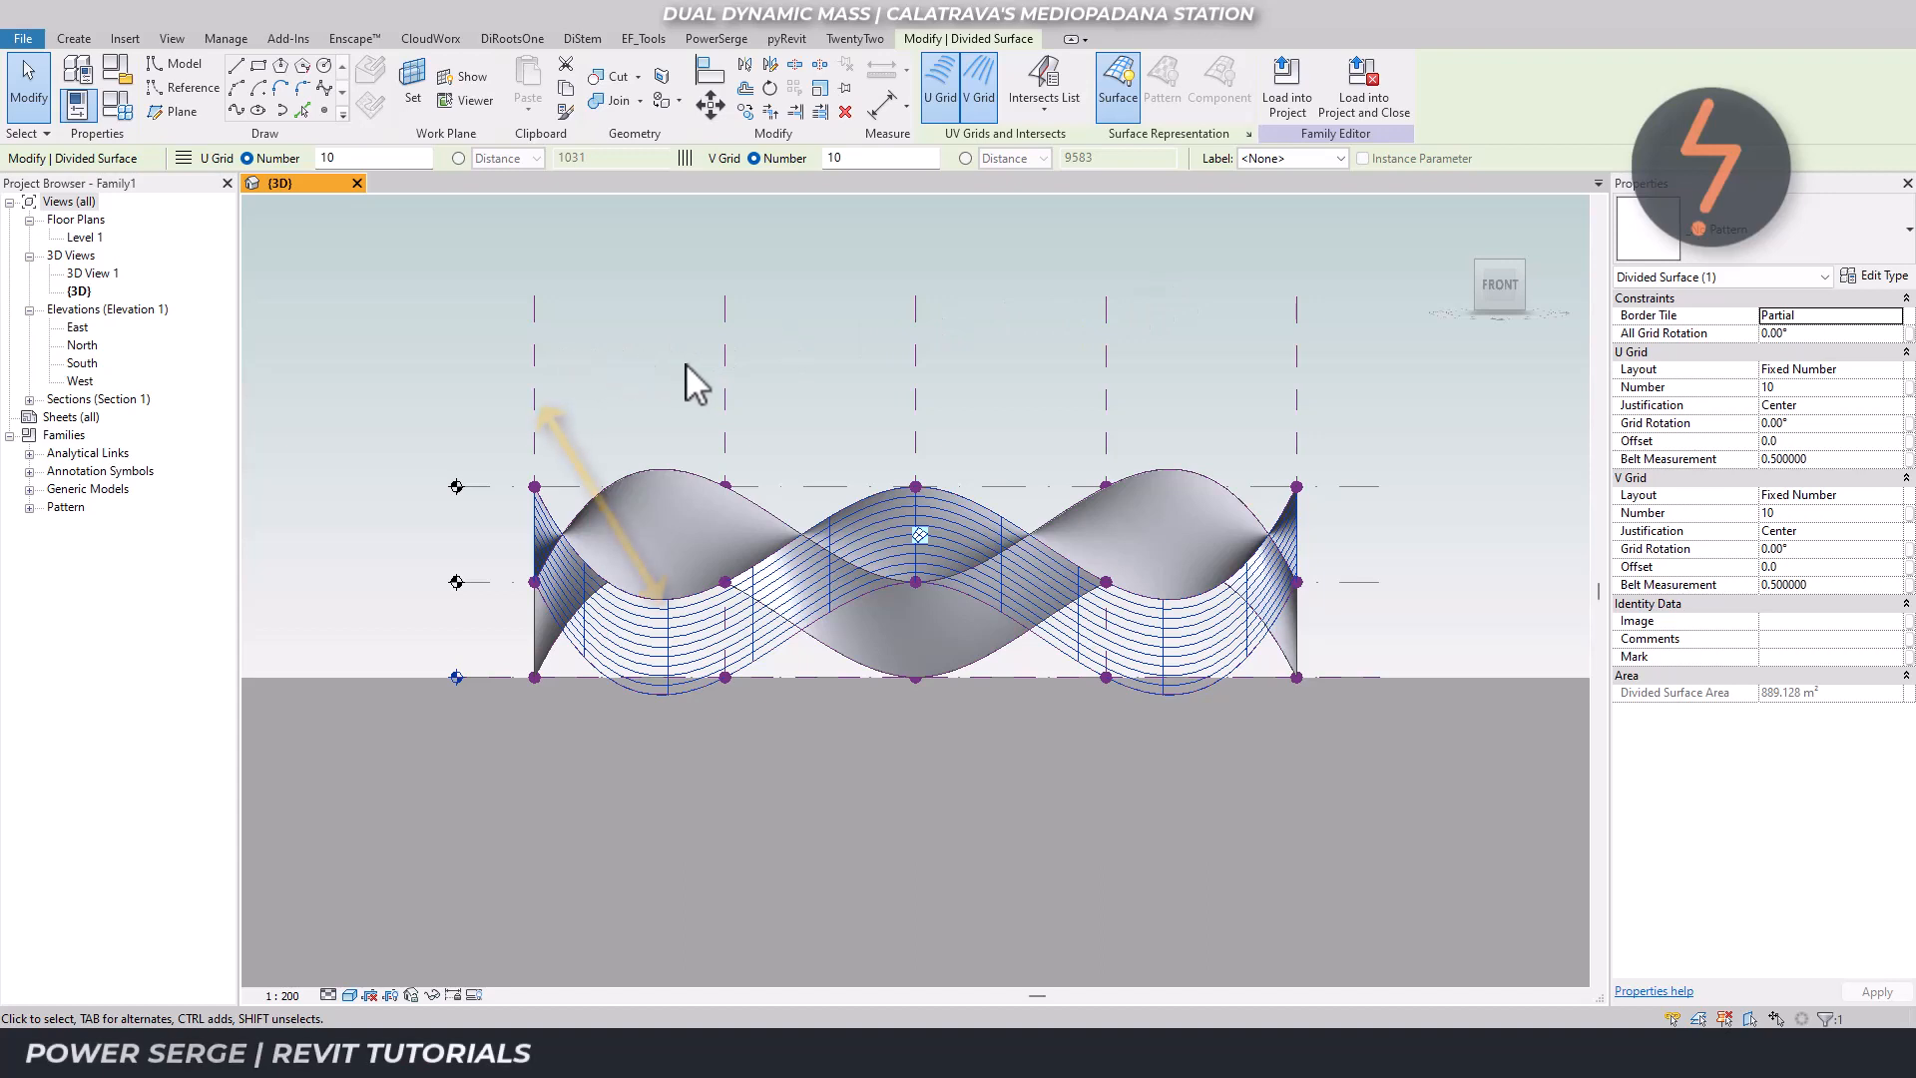
left_click(864, 327)
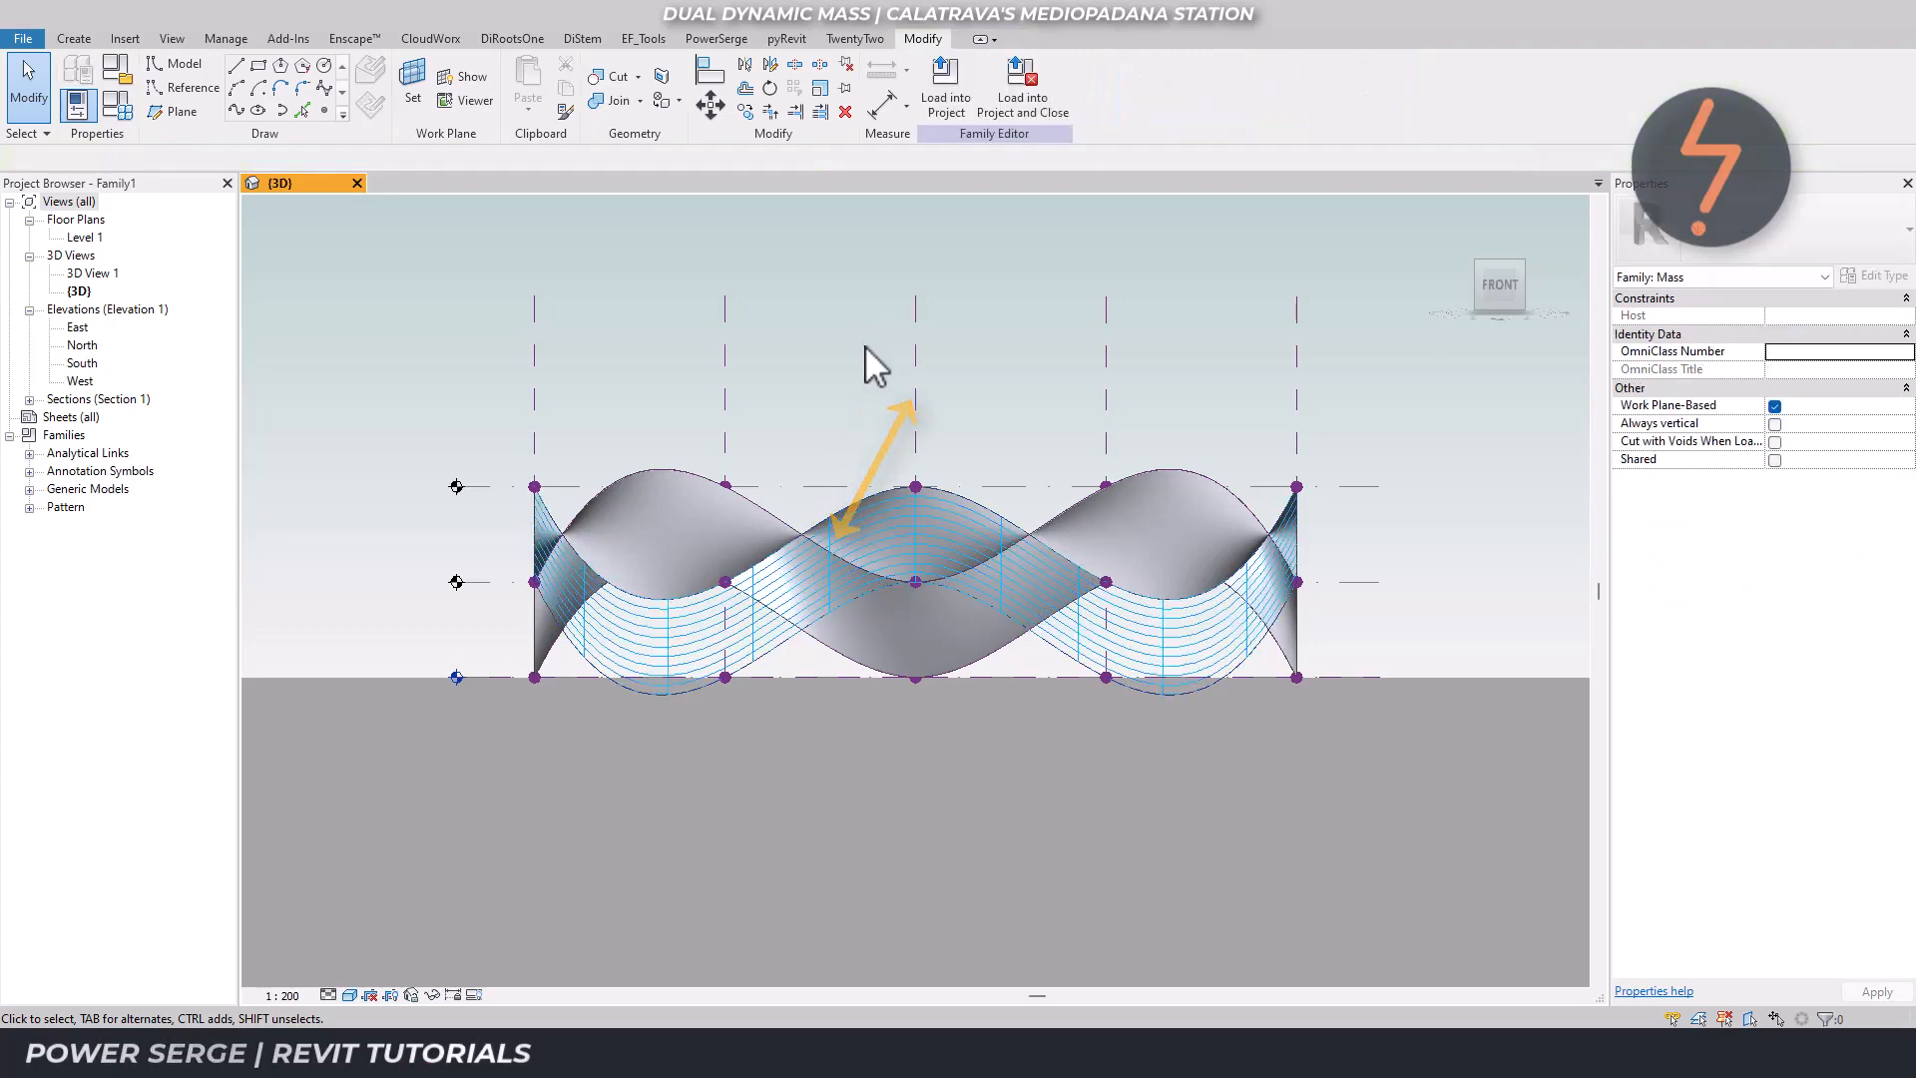
left_click(882, 535)
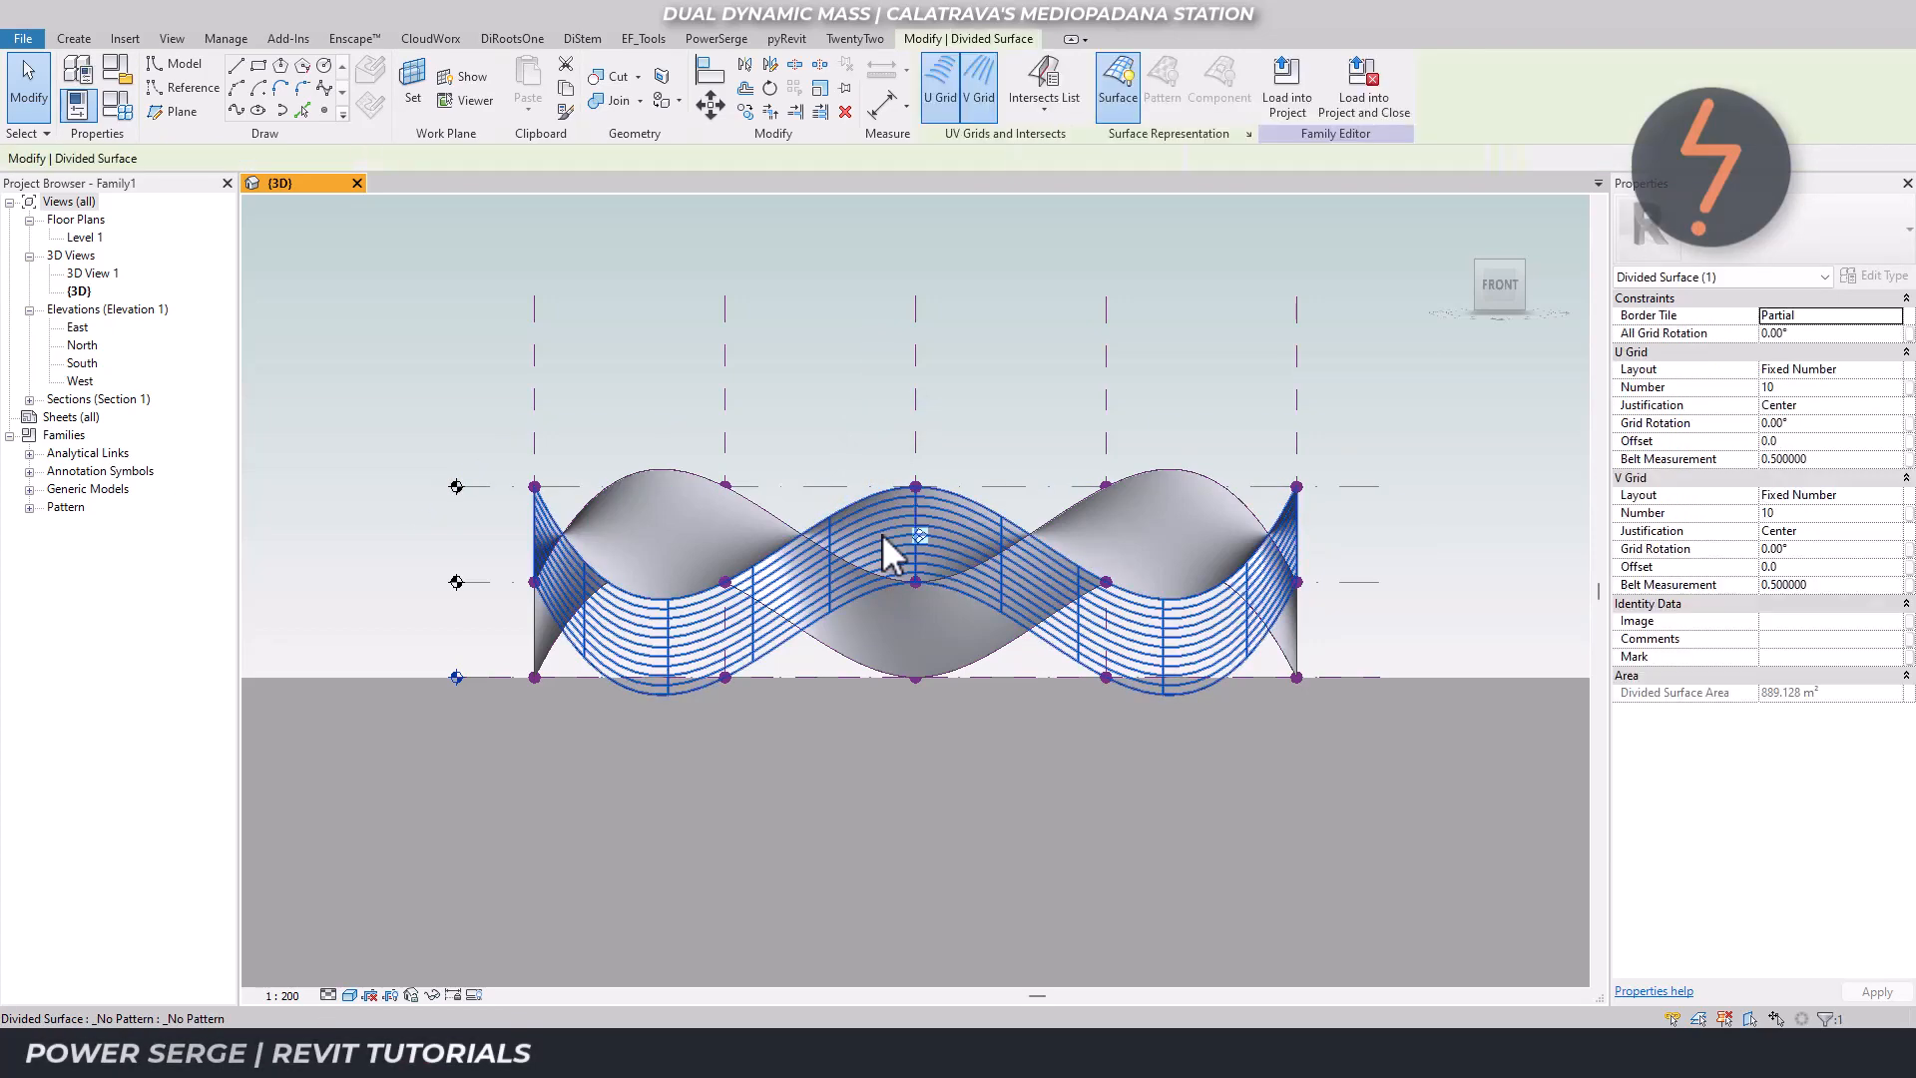
Set the V grid number of the front wavy divided surface to 1.
left_click(1796, 513)
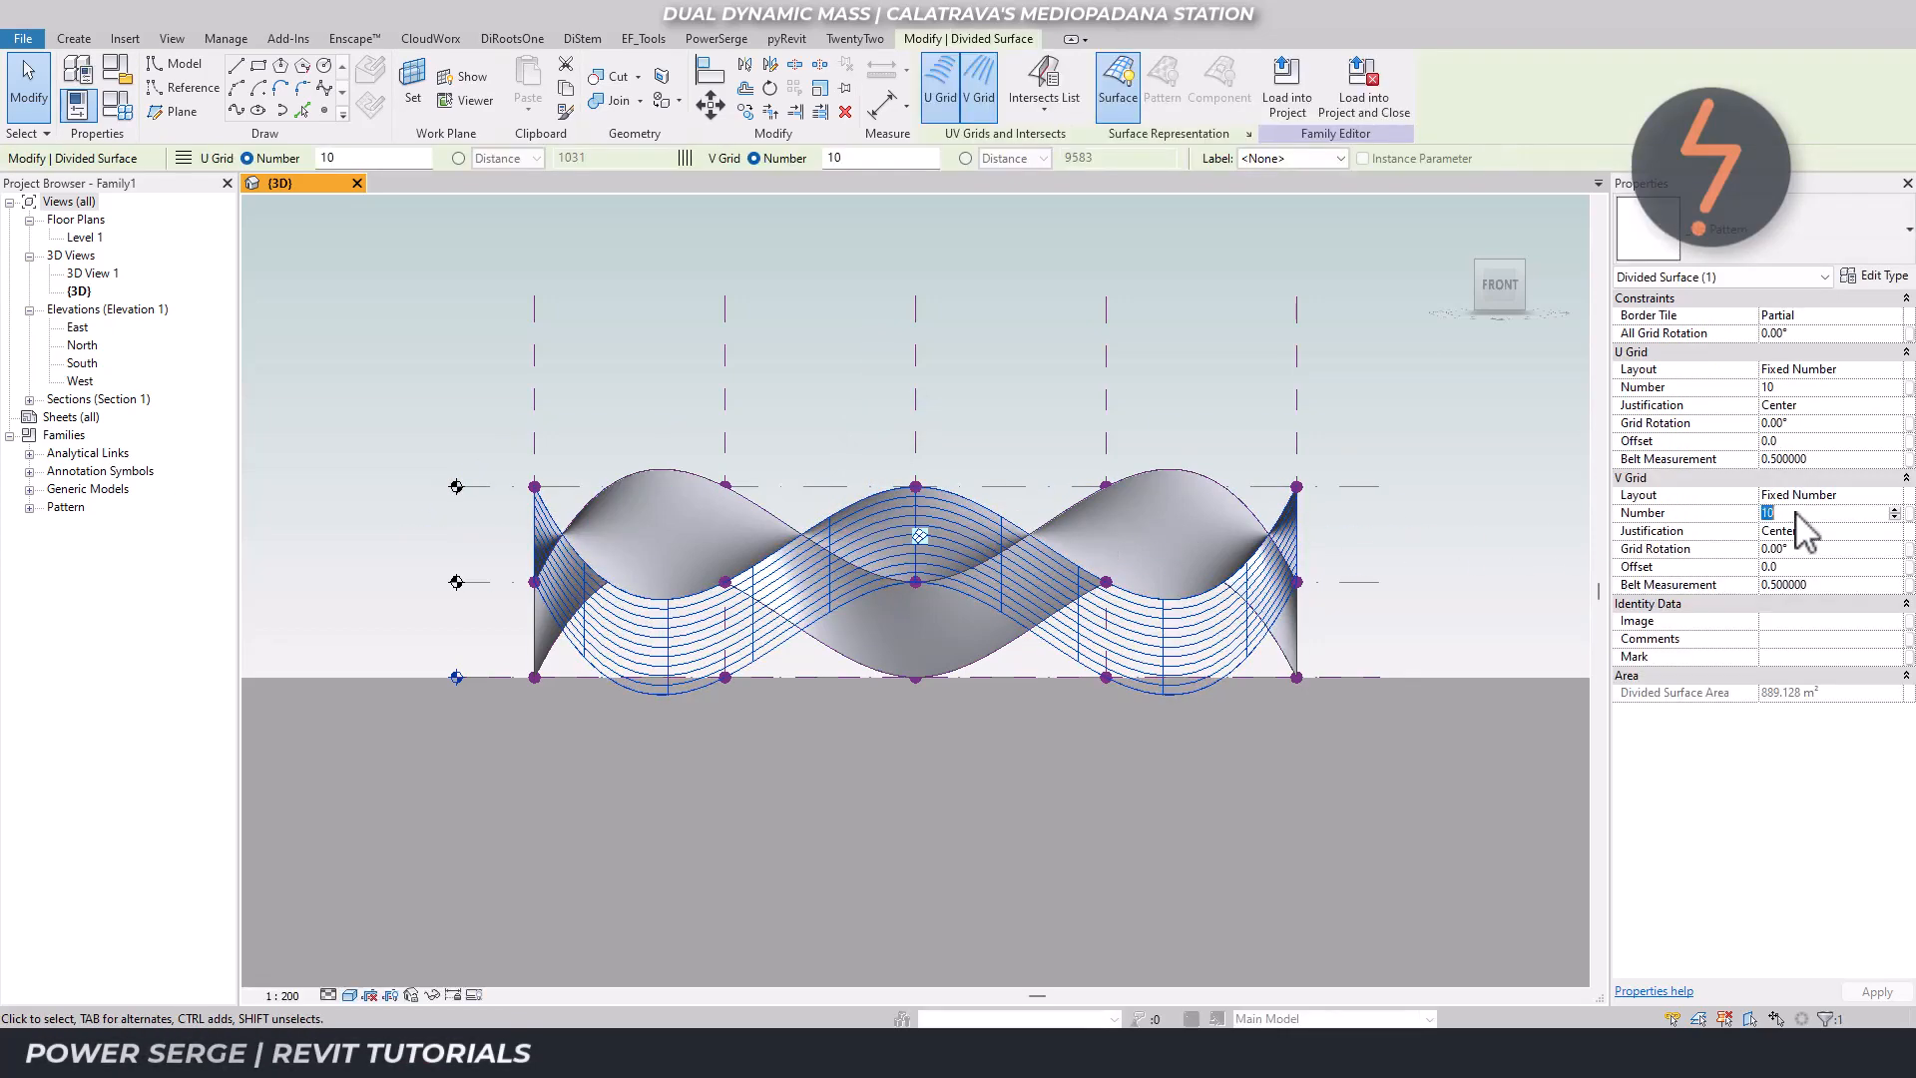
type("1")
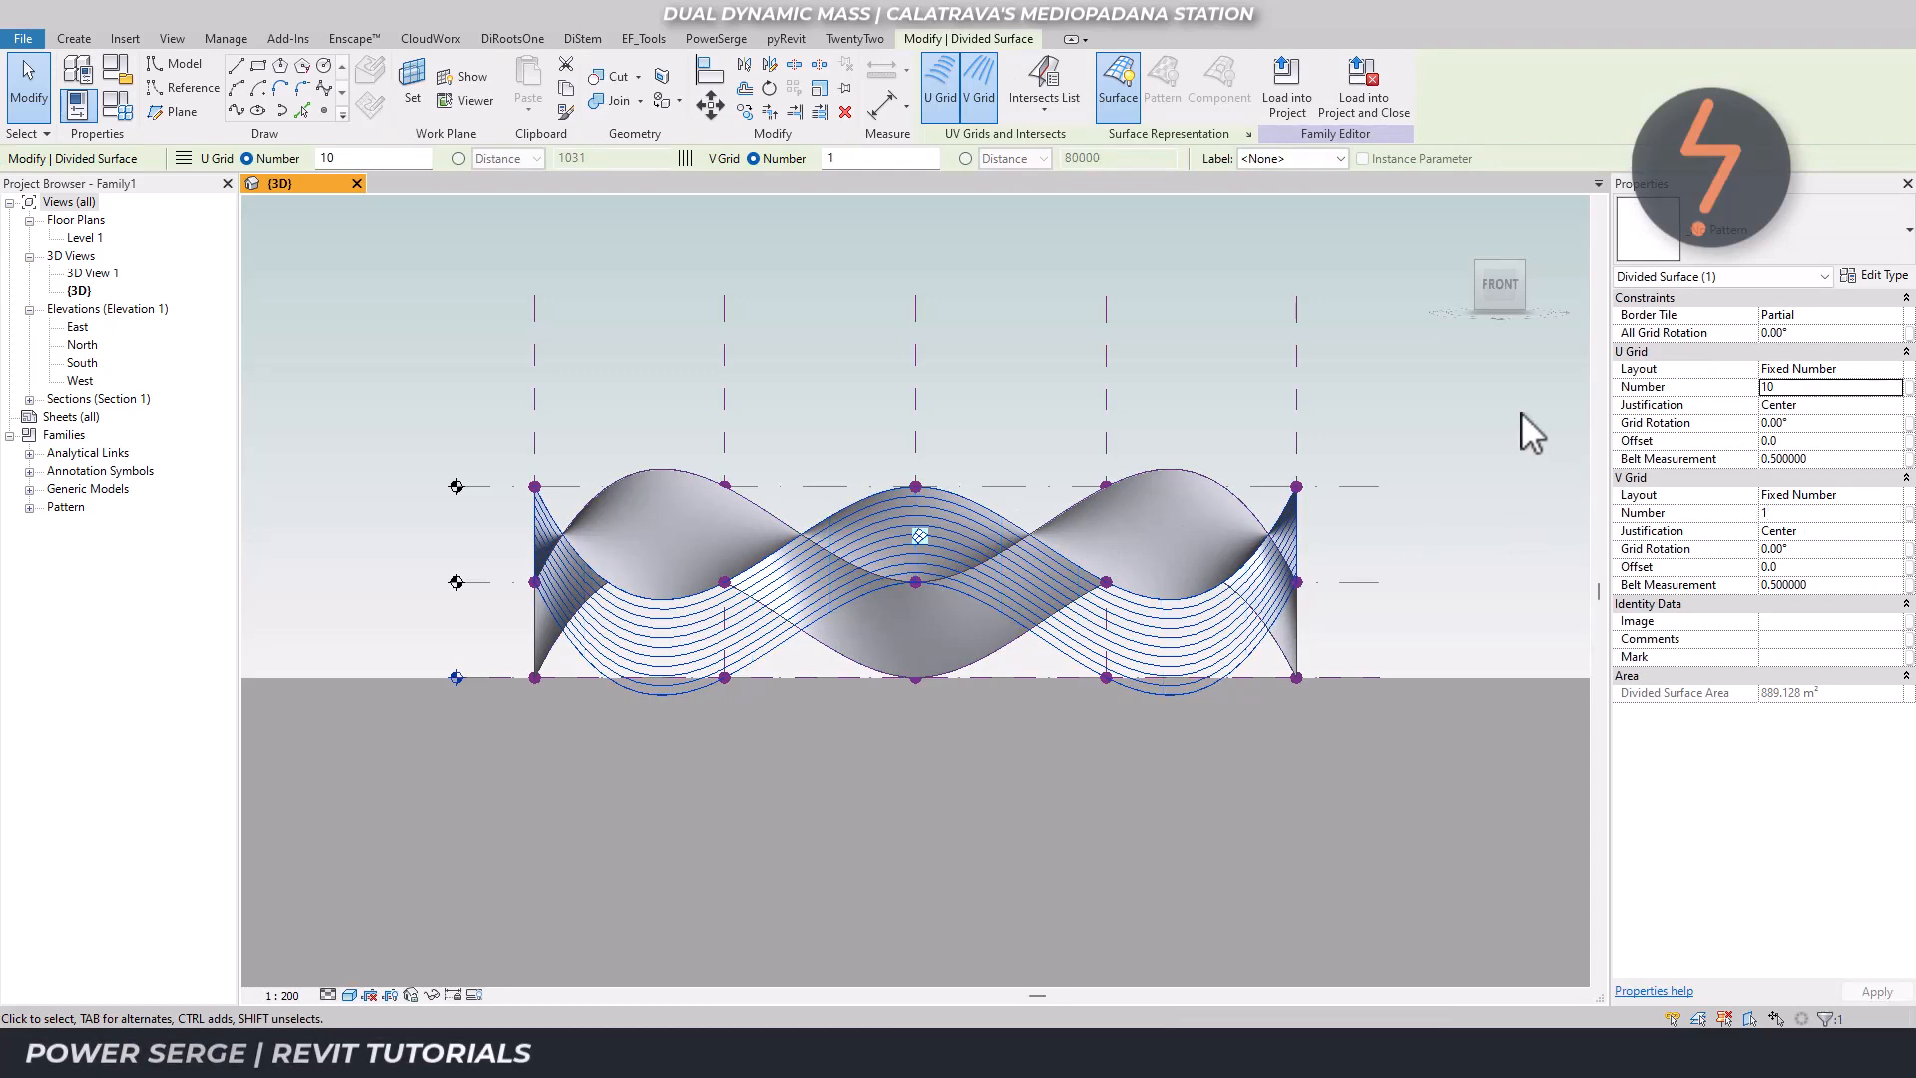
left_click(1521, 411)
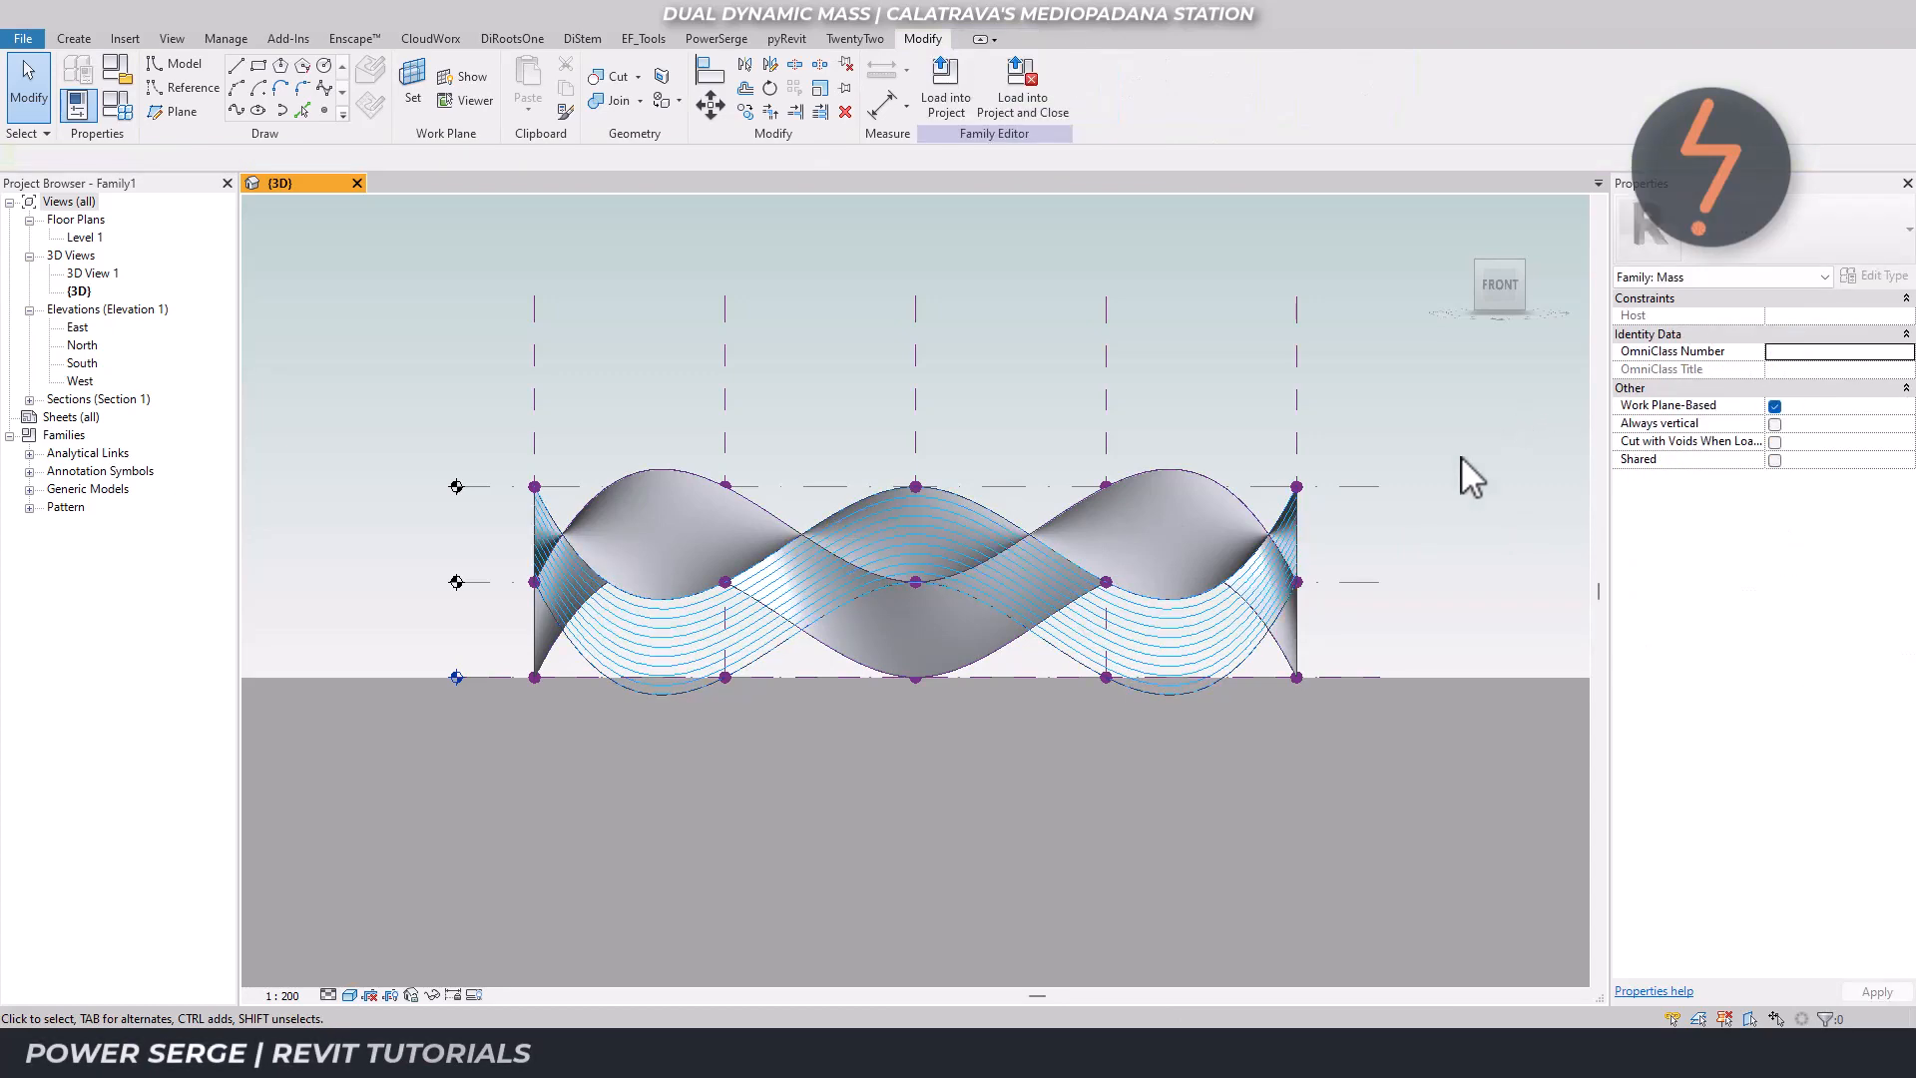
Divide the front wavy surface by an intersects list of reference planes A1, B1, C1, D1 and E1.
left_click(1230, 629)
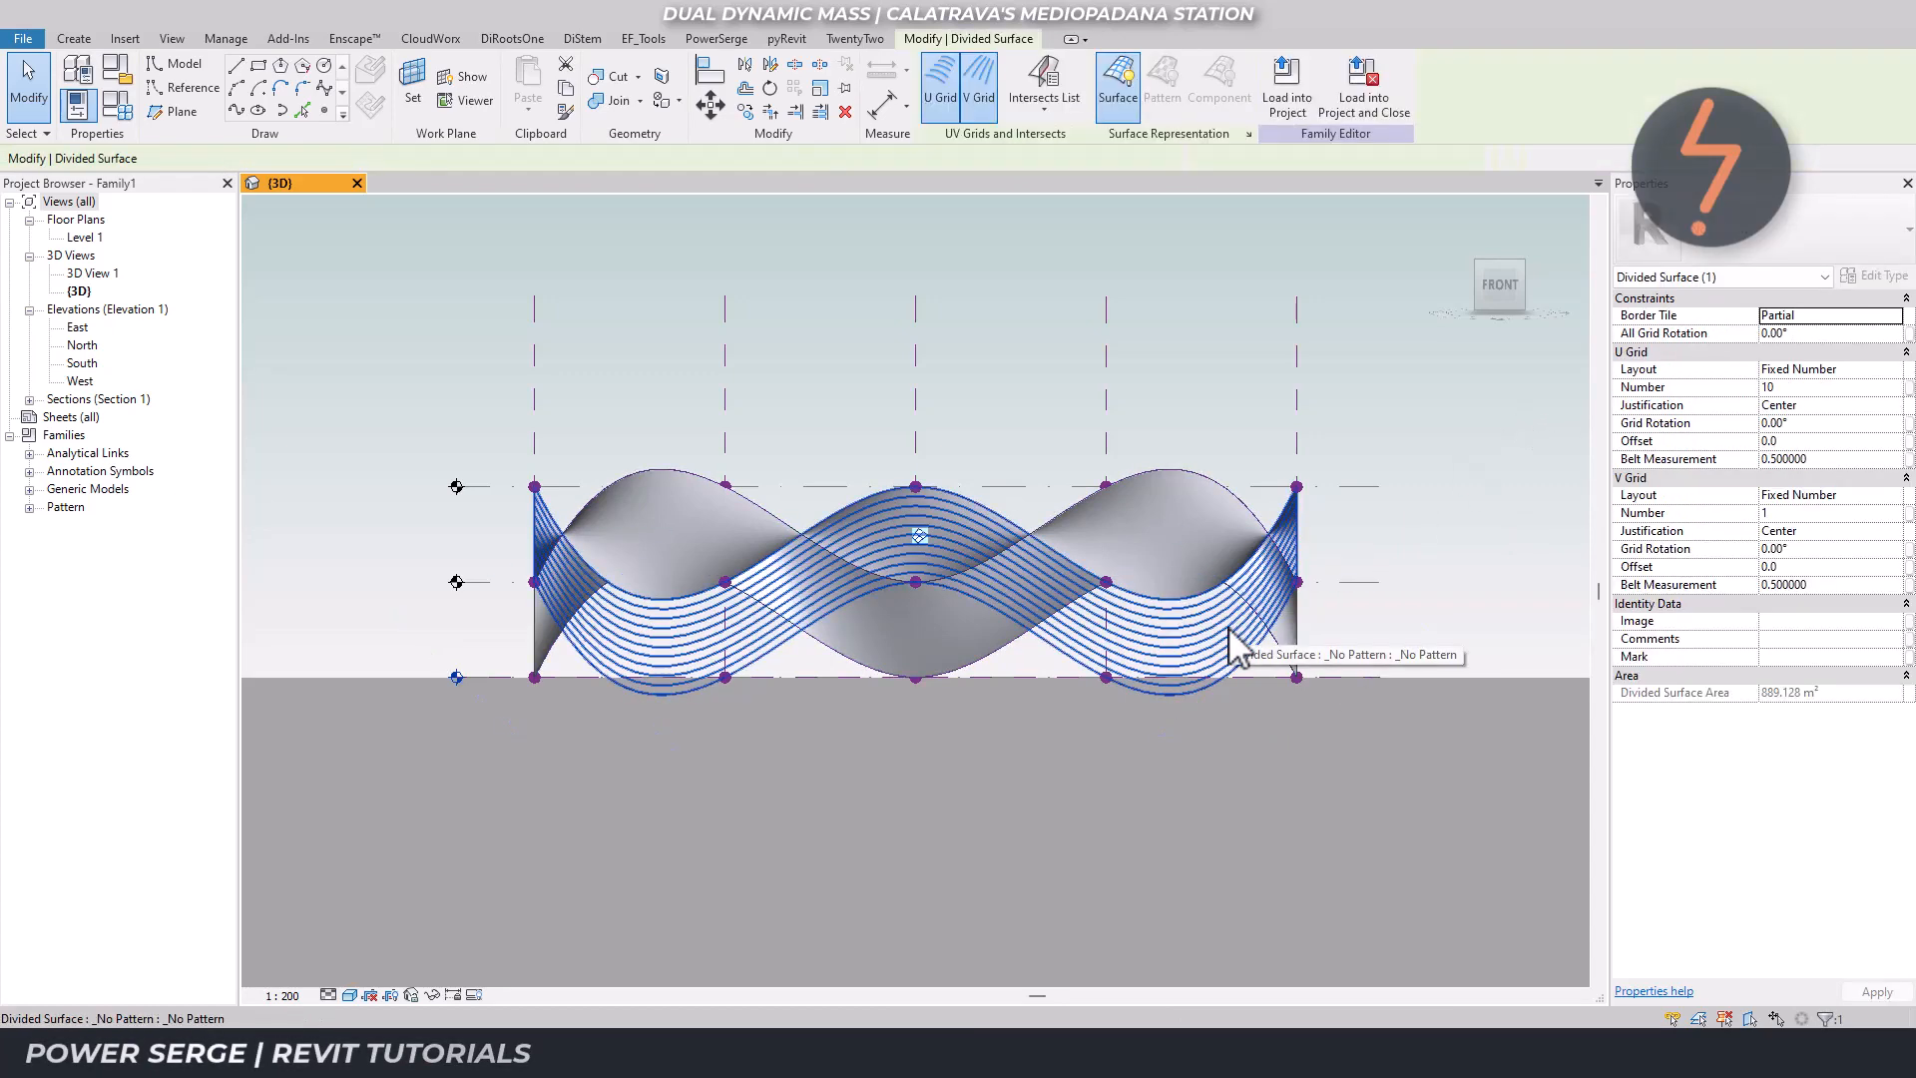
left_click(1042, 111)
left_click(1052, 184)
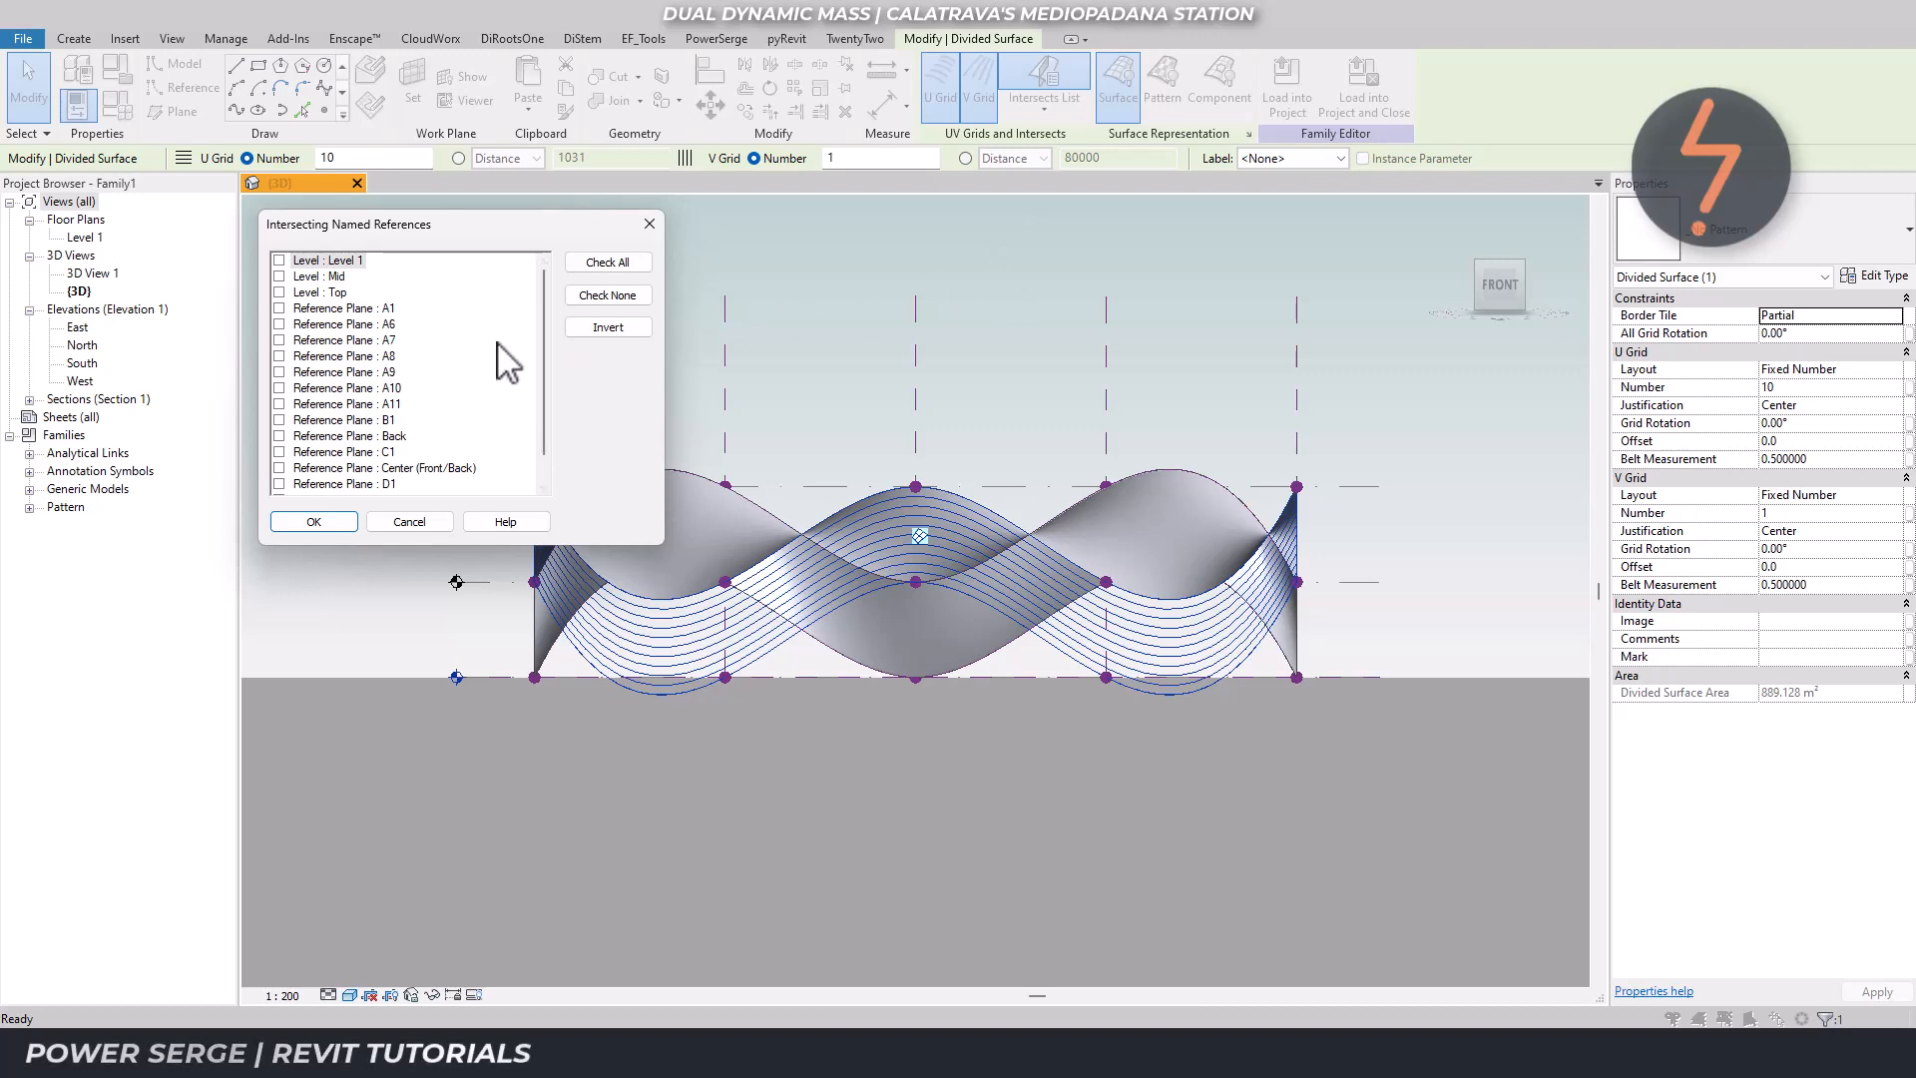
left_click(280, 309)
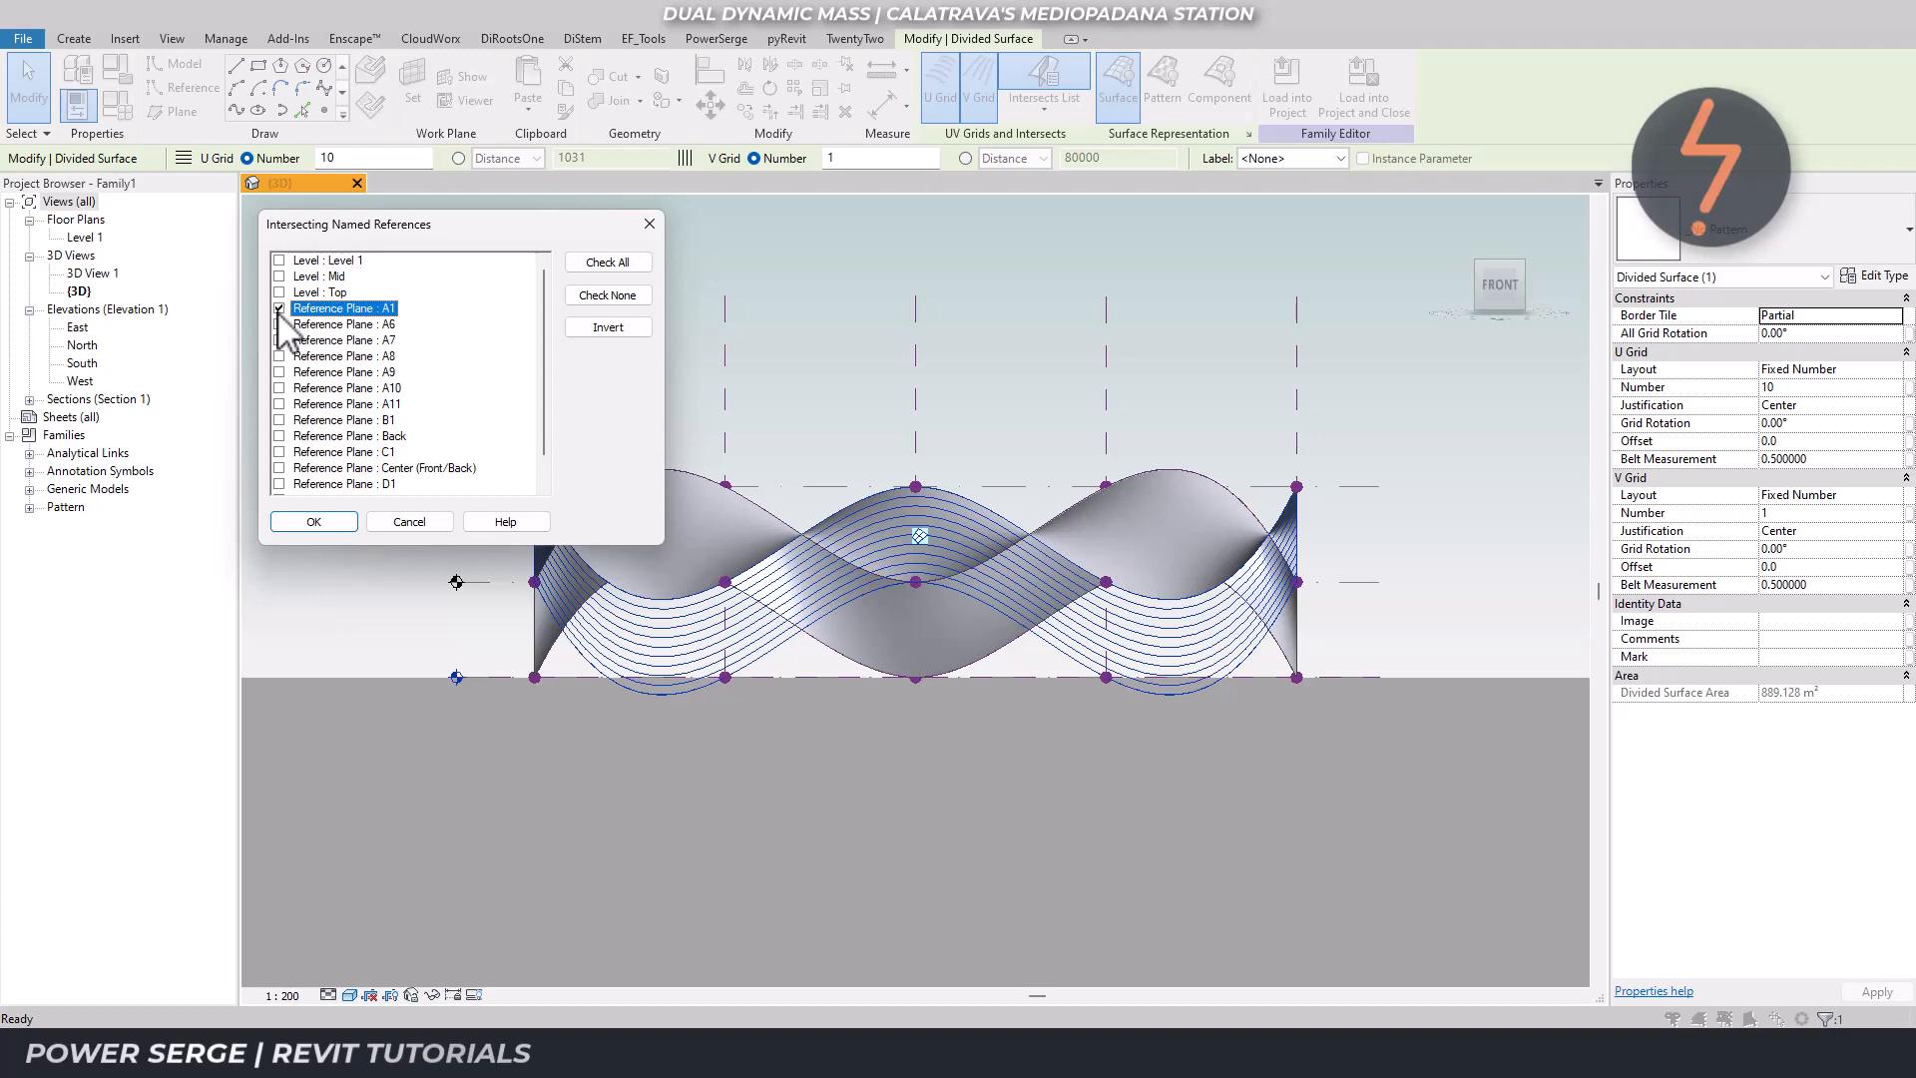
left_click(279, 420)
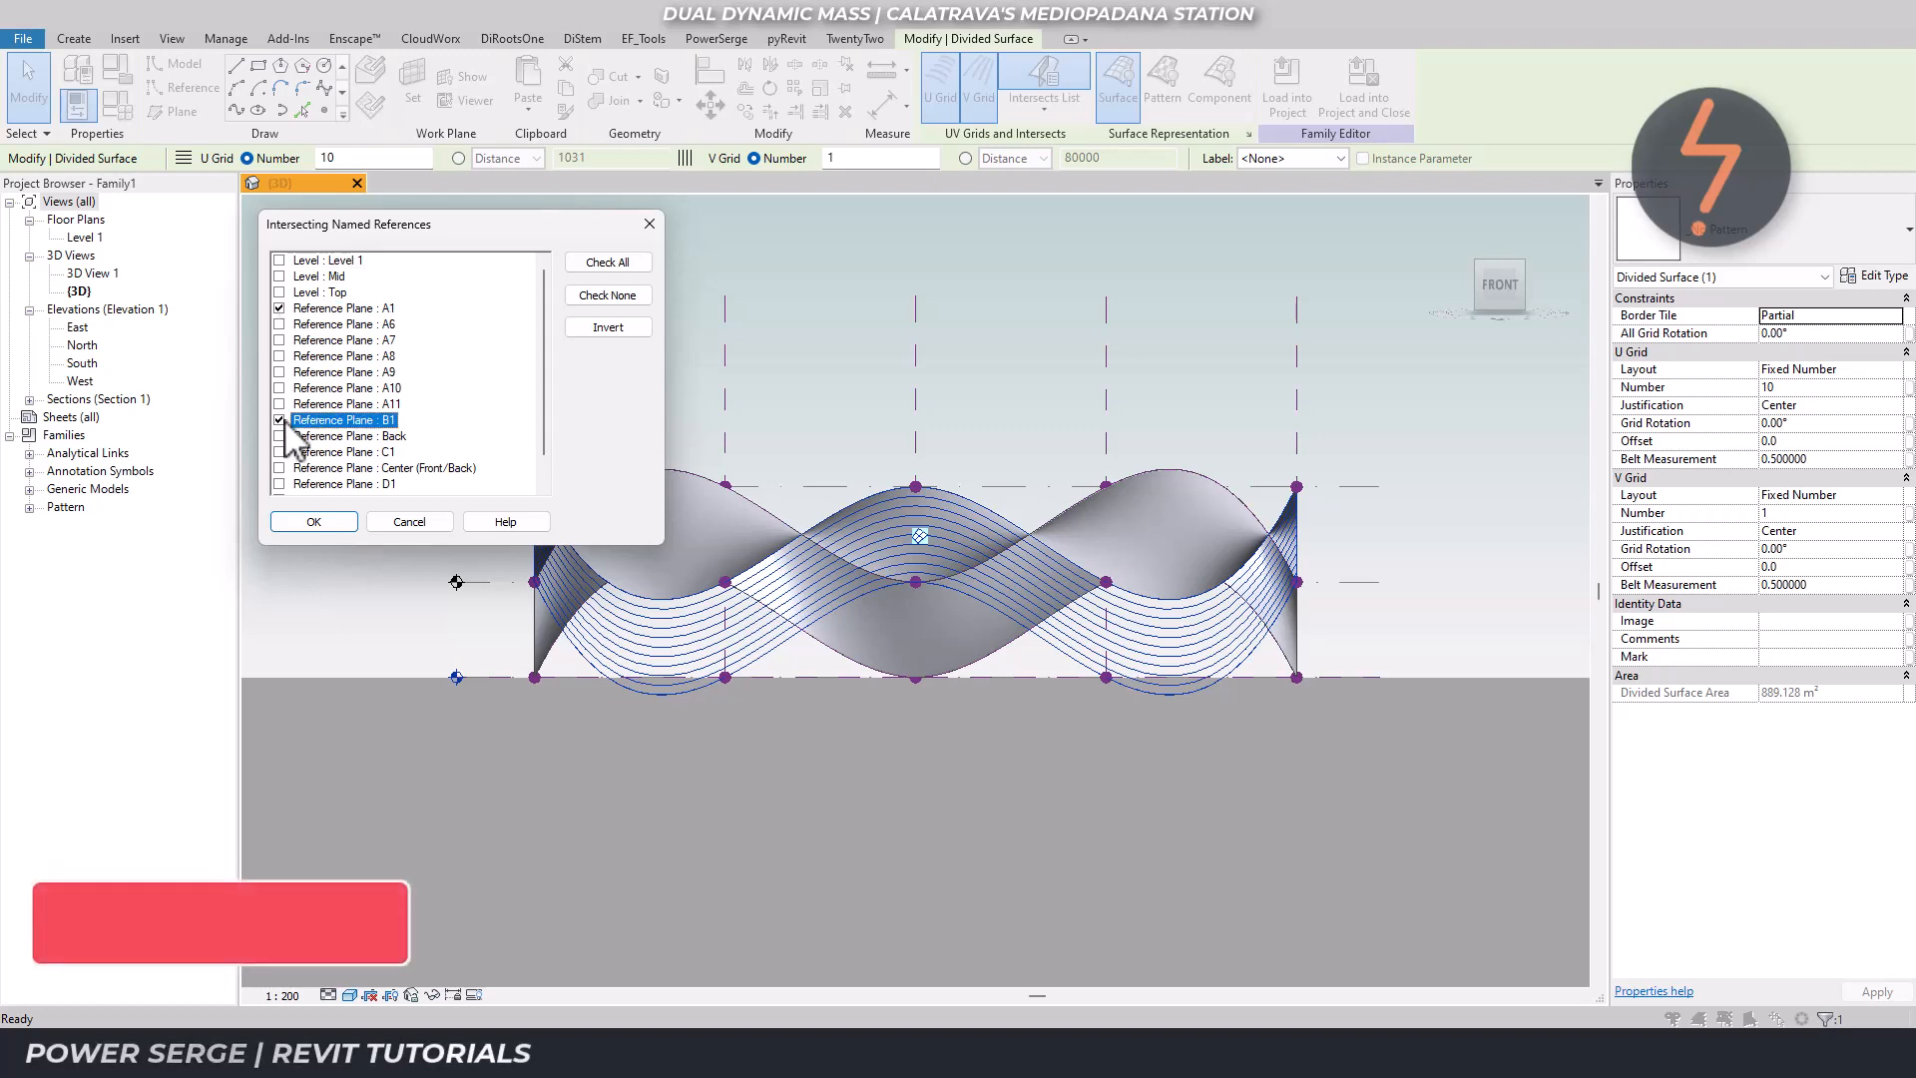
left_click(280, 453)
scroll(281, 454, "down", 1)
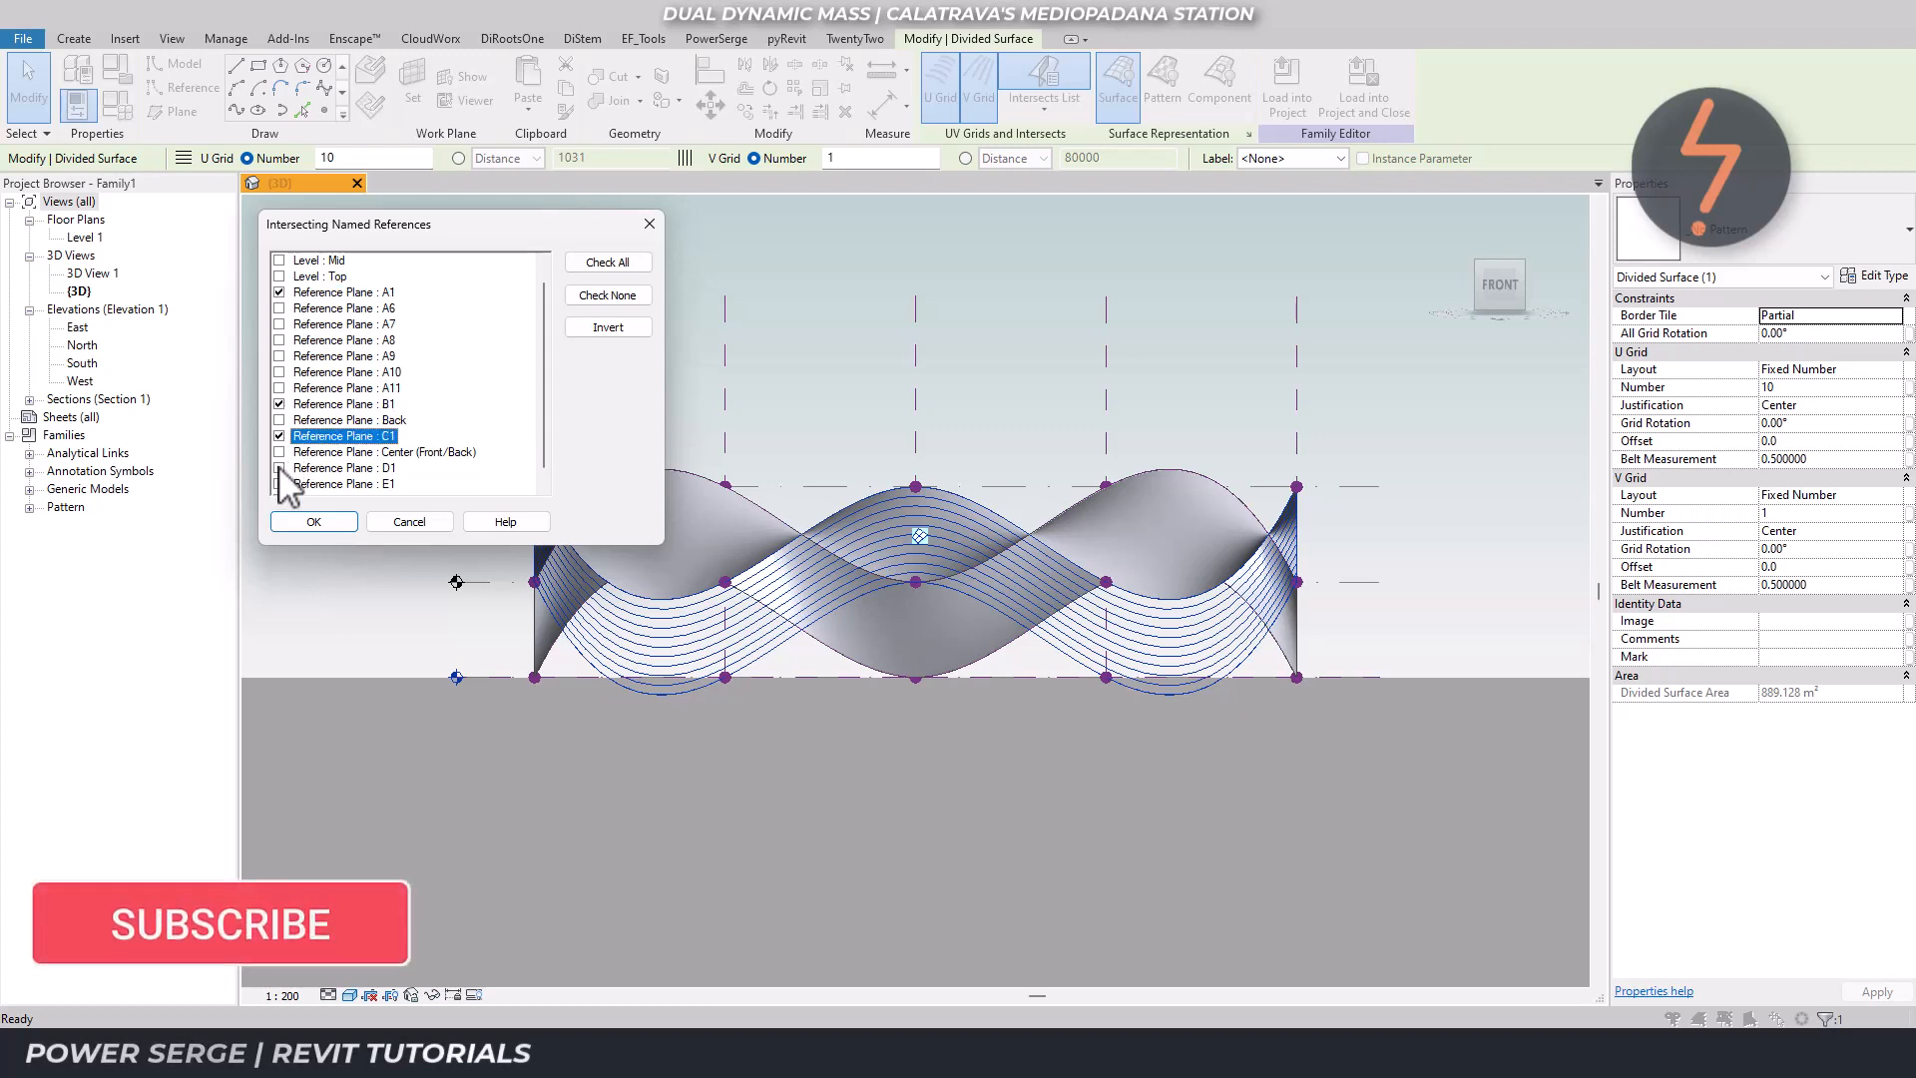
left_click(280, 468)
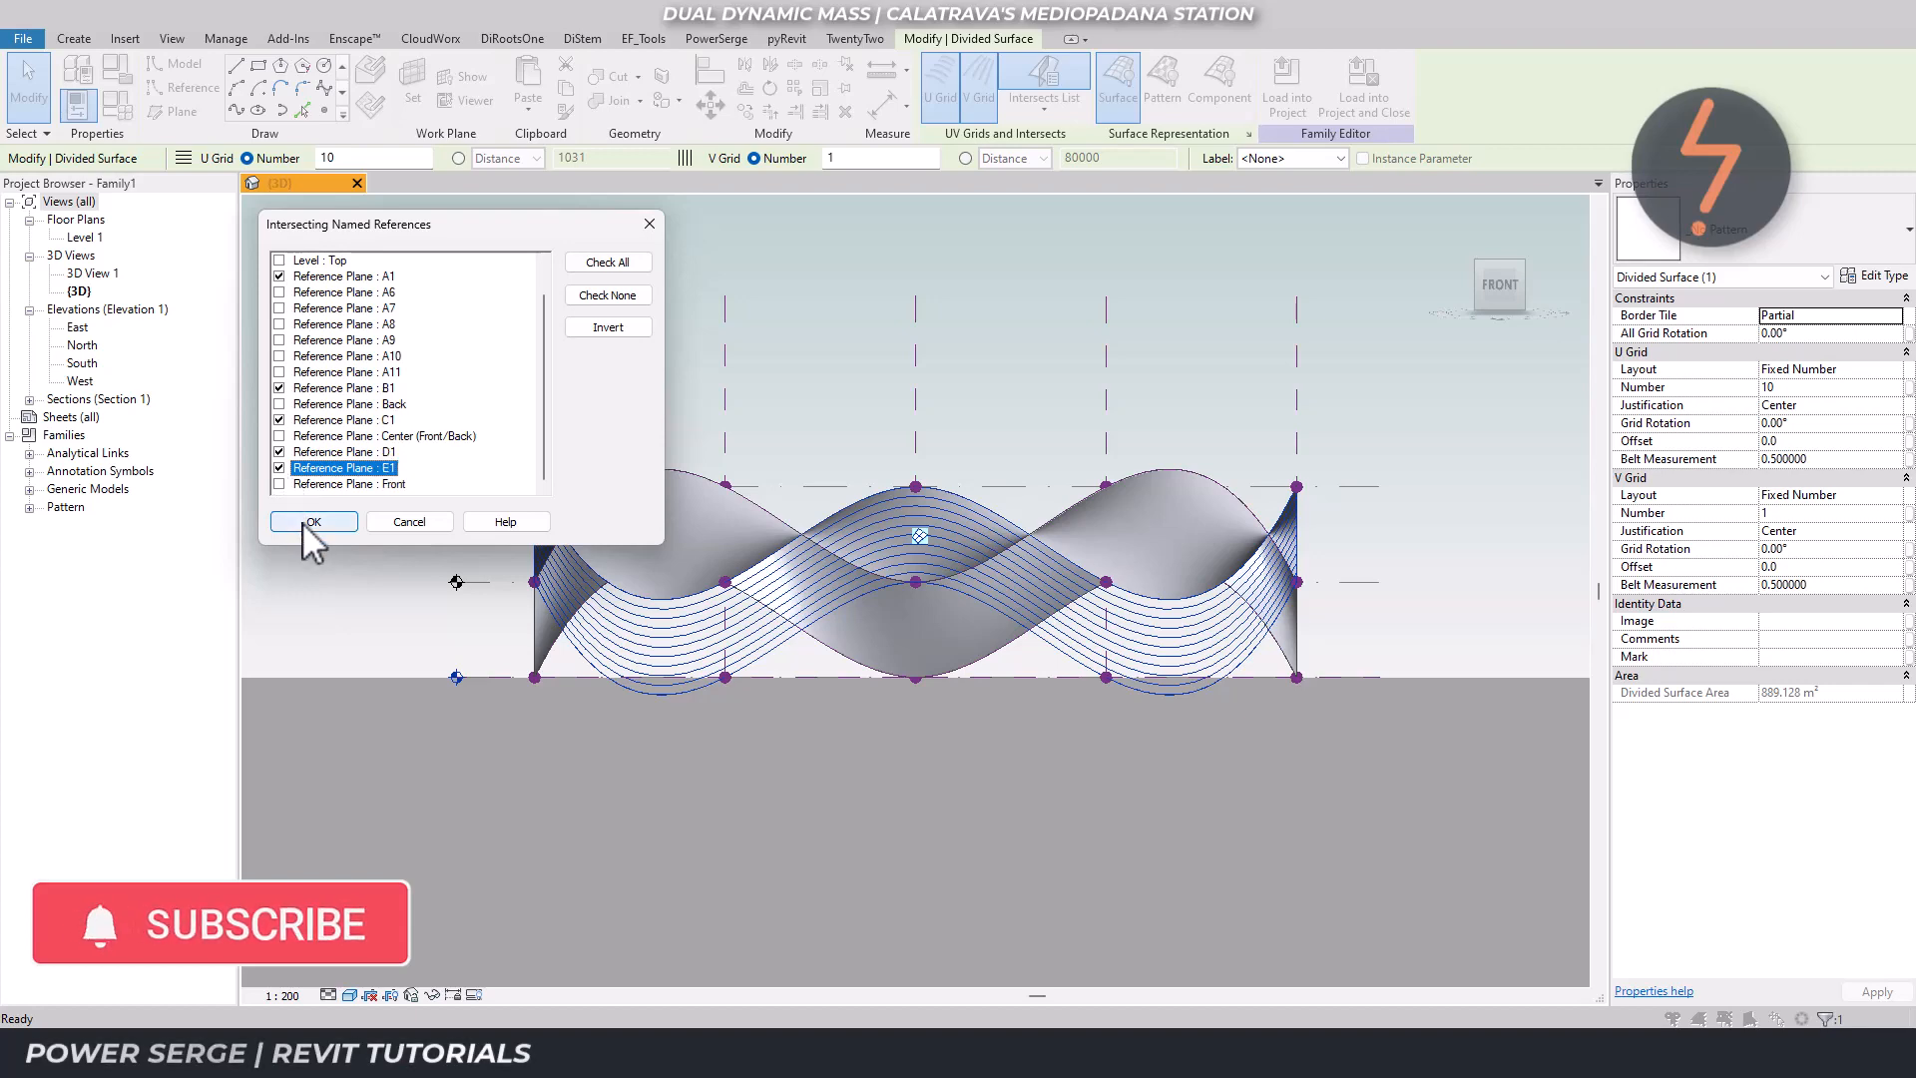
left_click(302, 523)
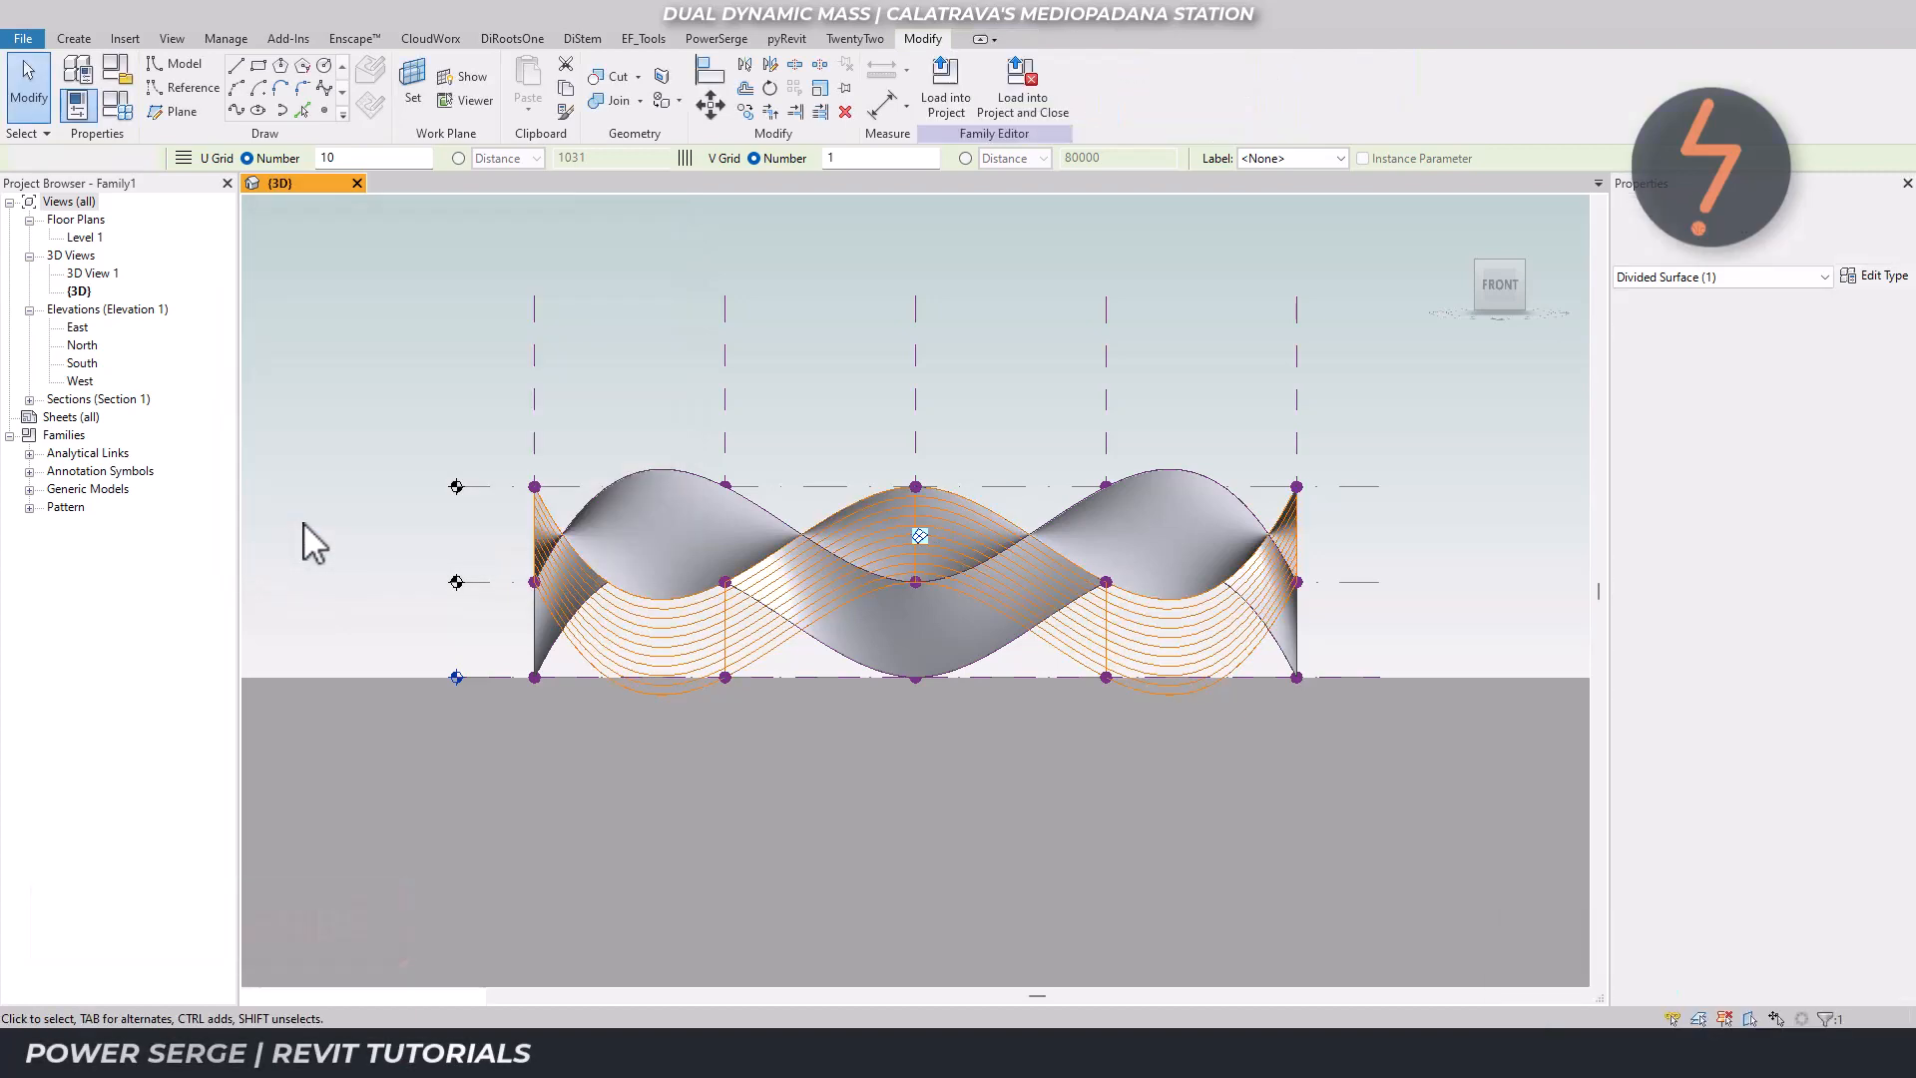
key("Escape")
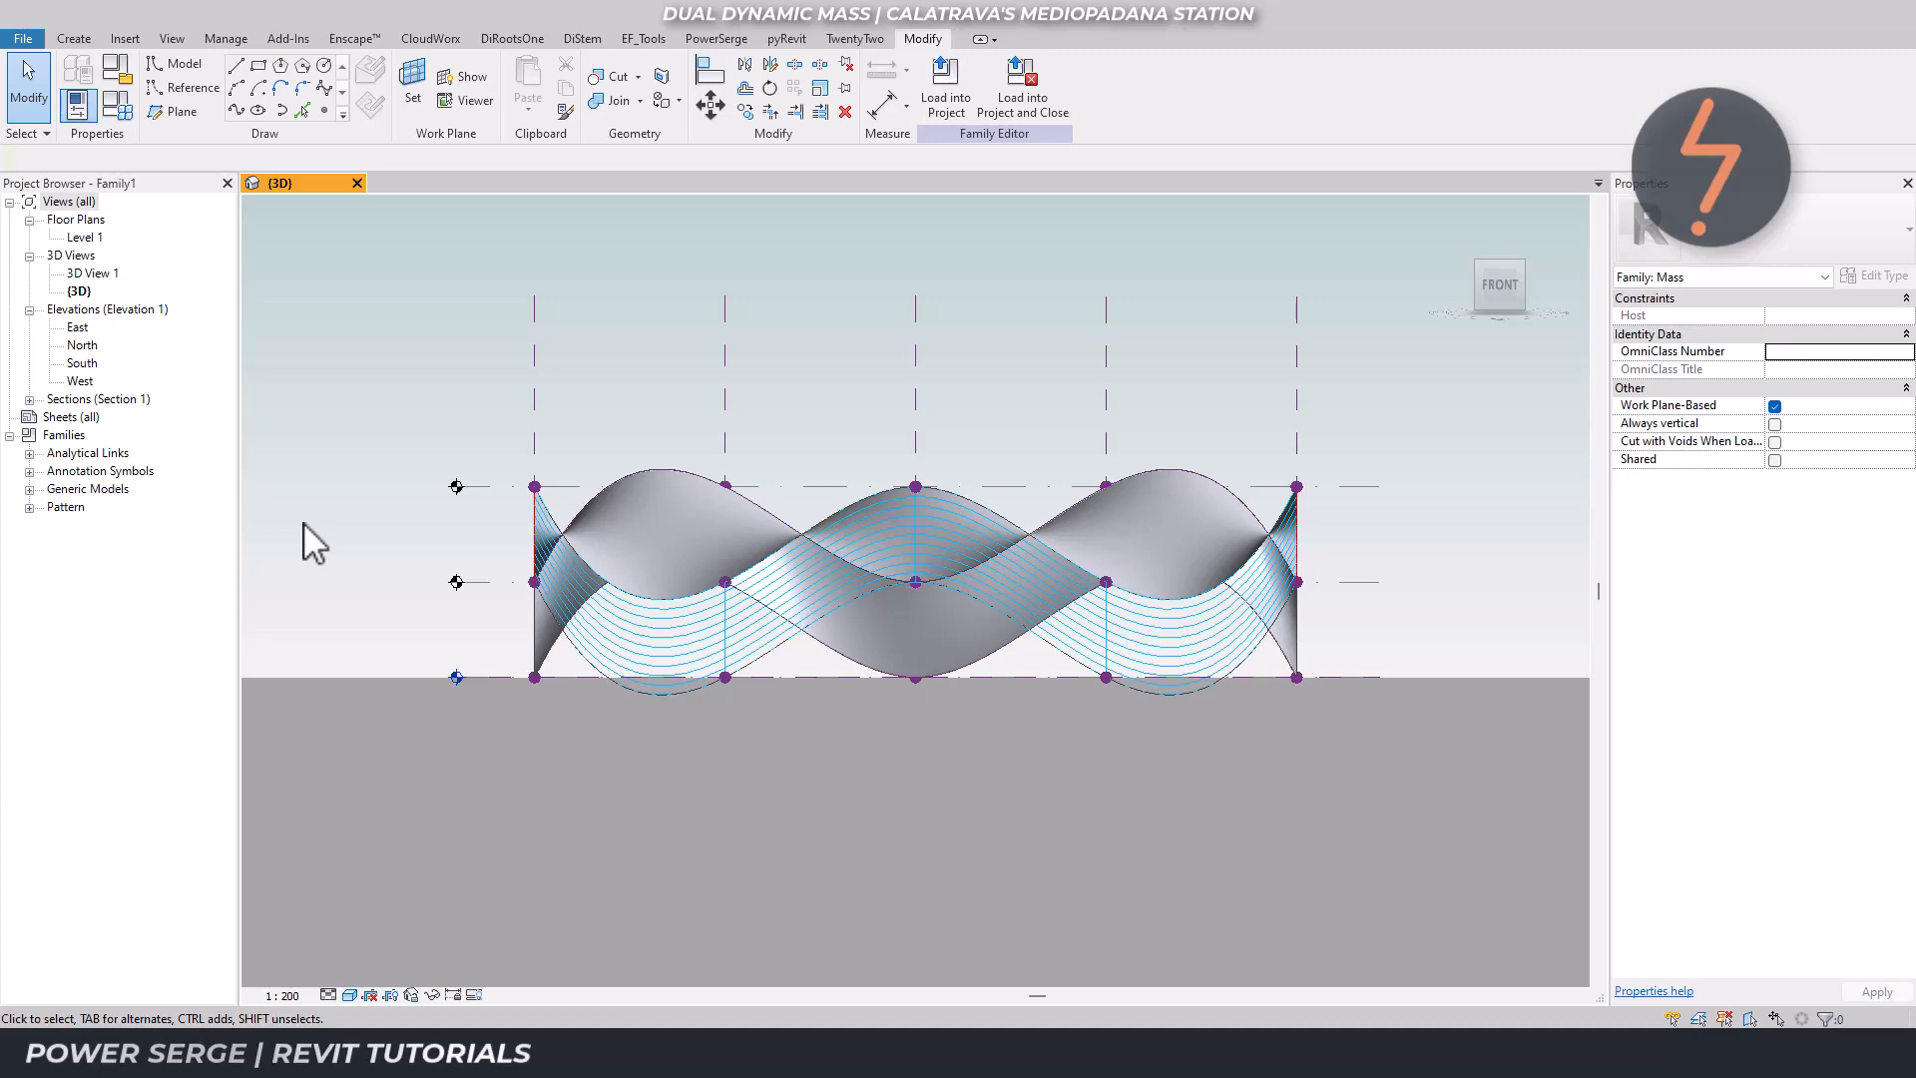
Divide the roof form's surface and set both its U grid and V grid numbers to 1.
left_click(1484, 272)
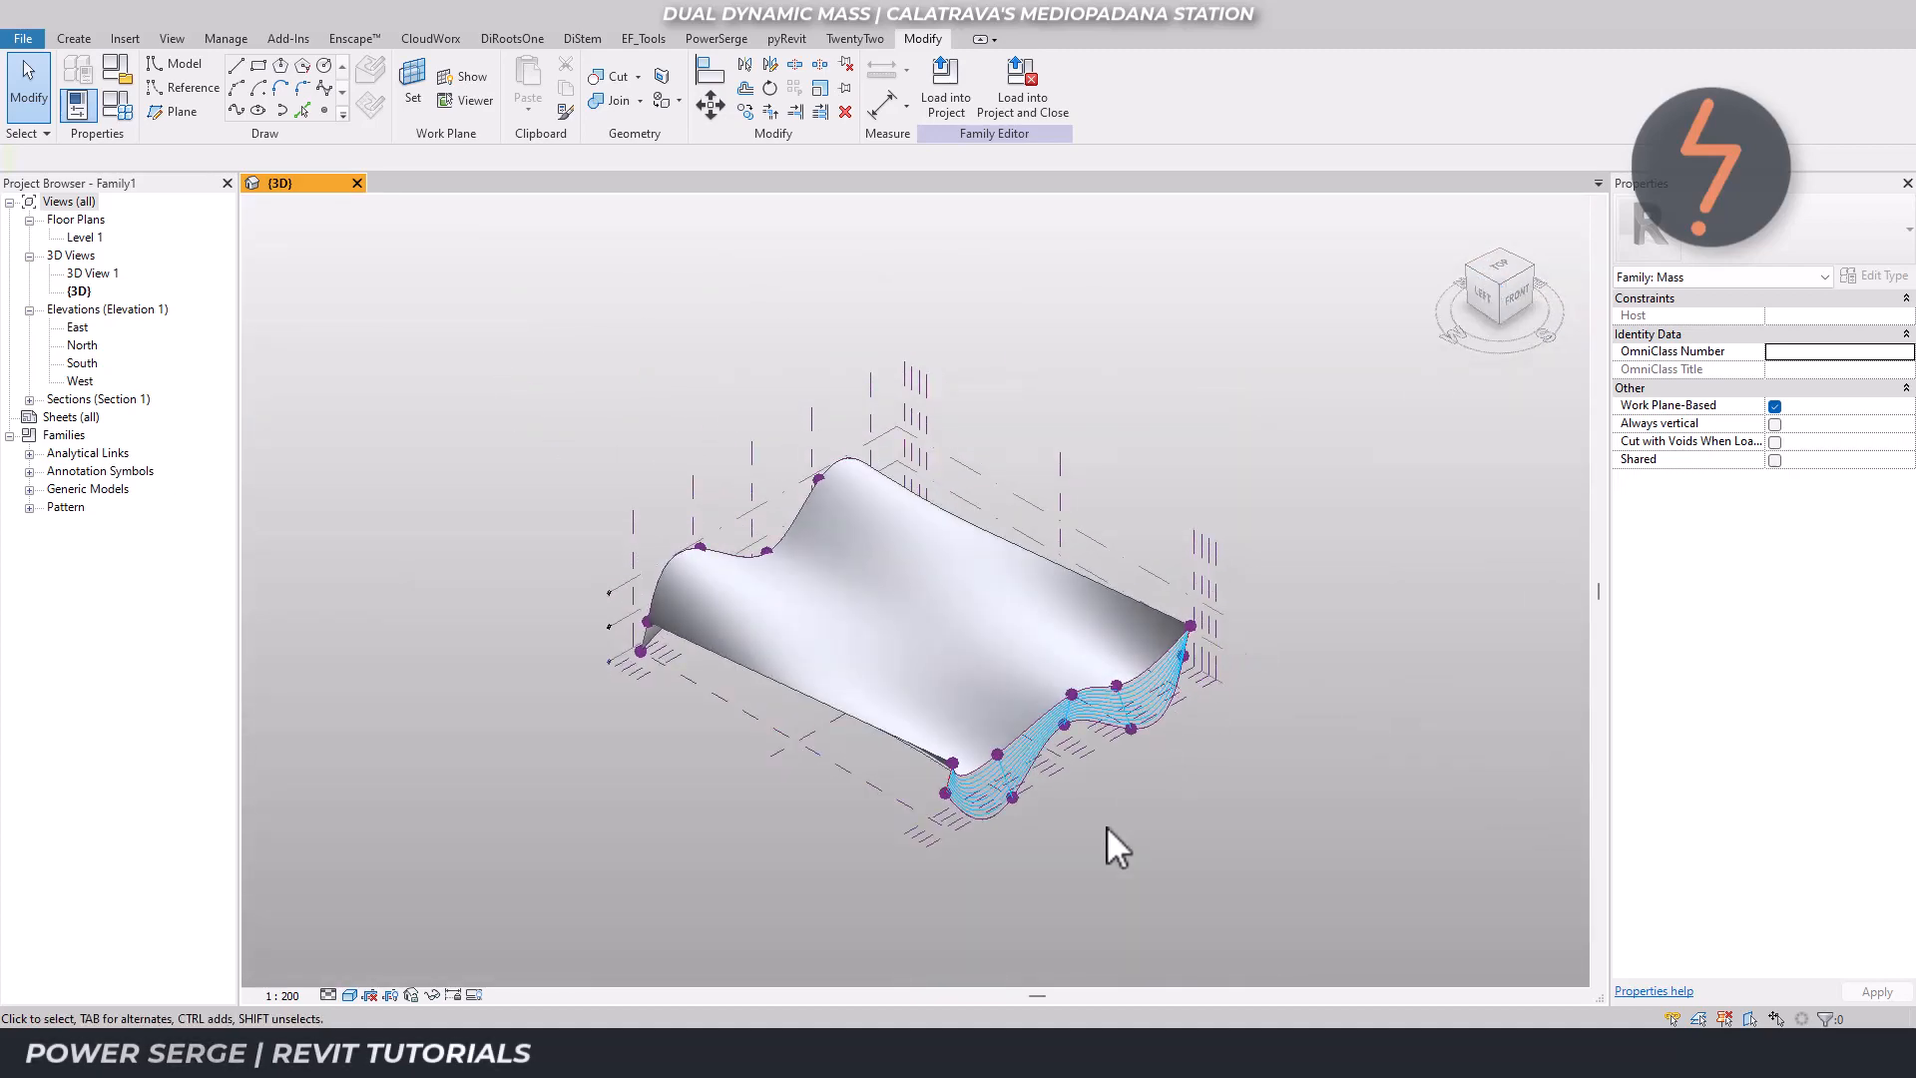
right_click(1082, 866)
left_click(1158, 710)
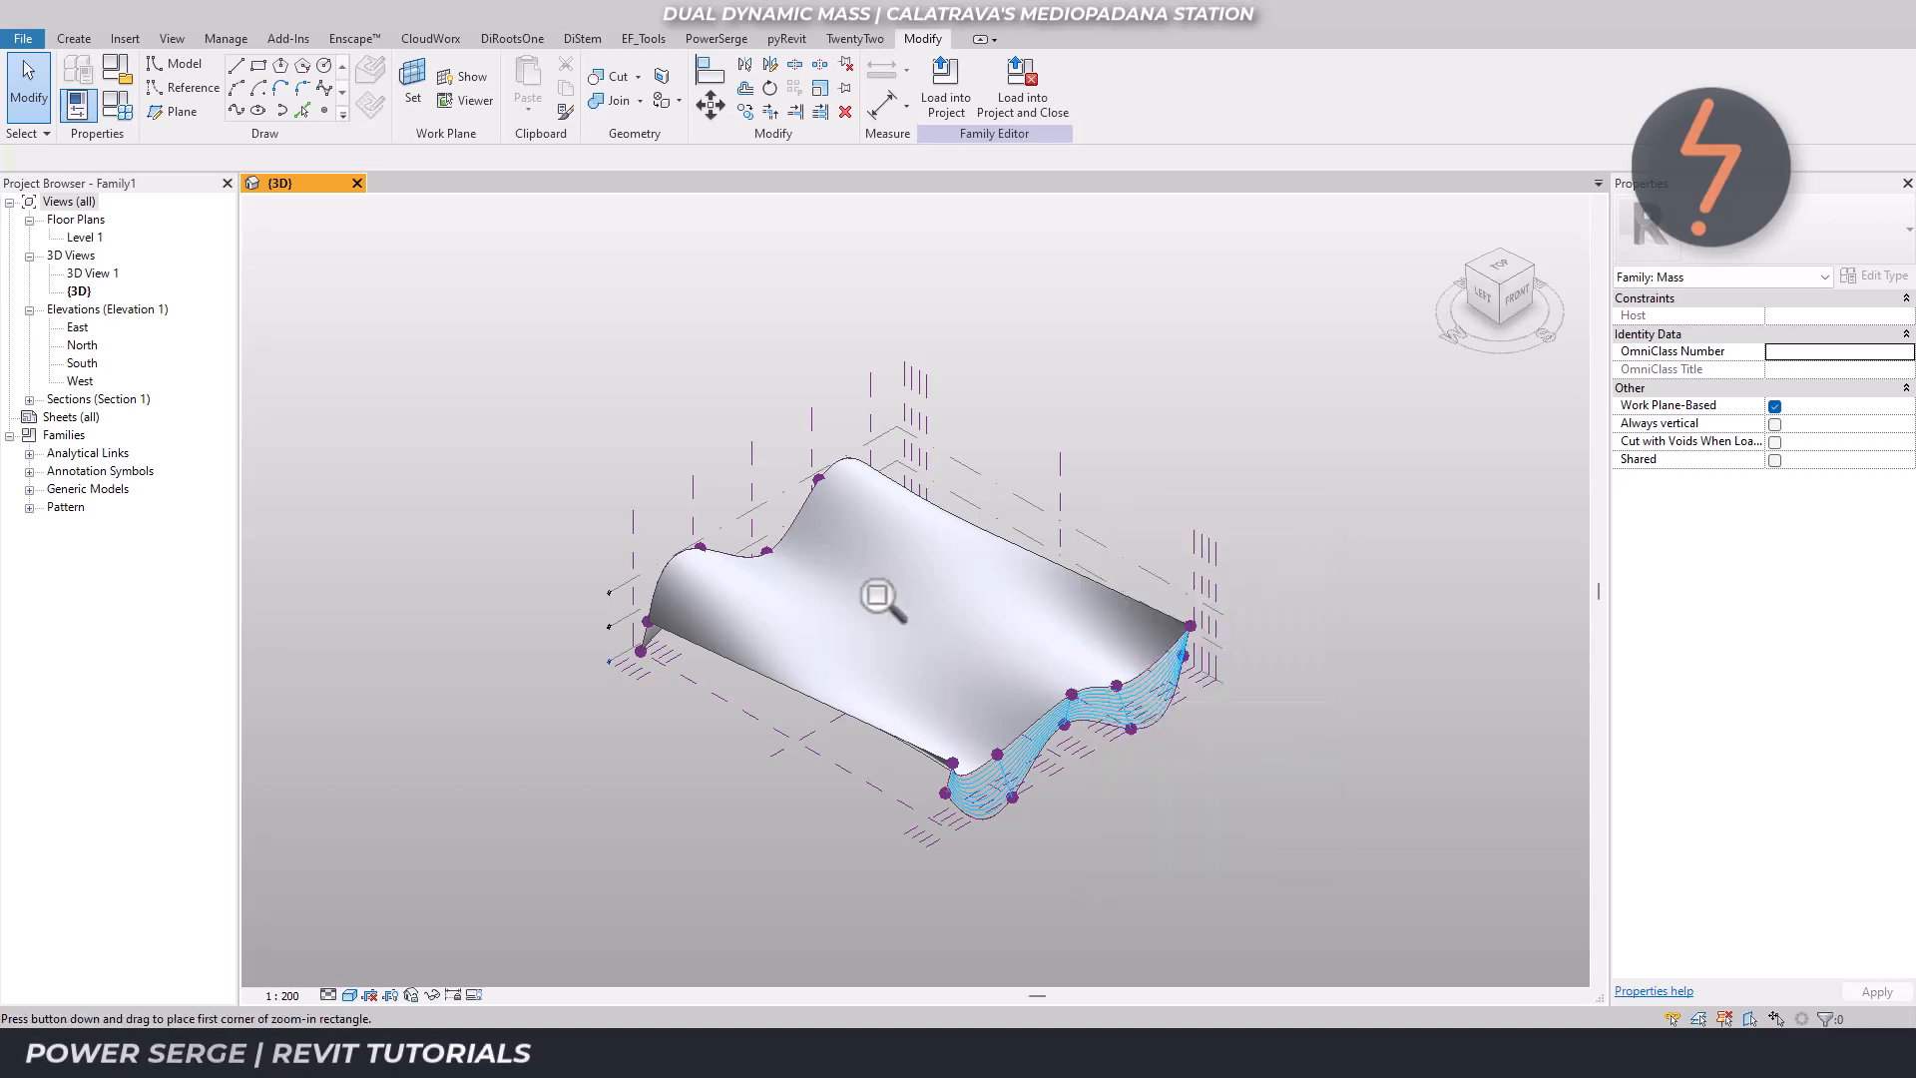
left_click_drag(847, 571, 1266, 880)
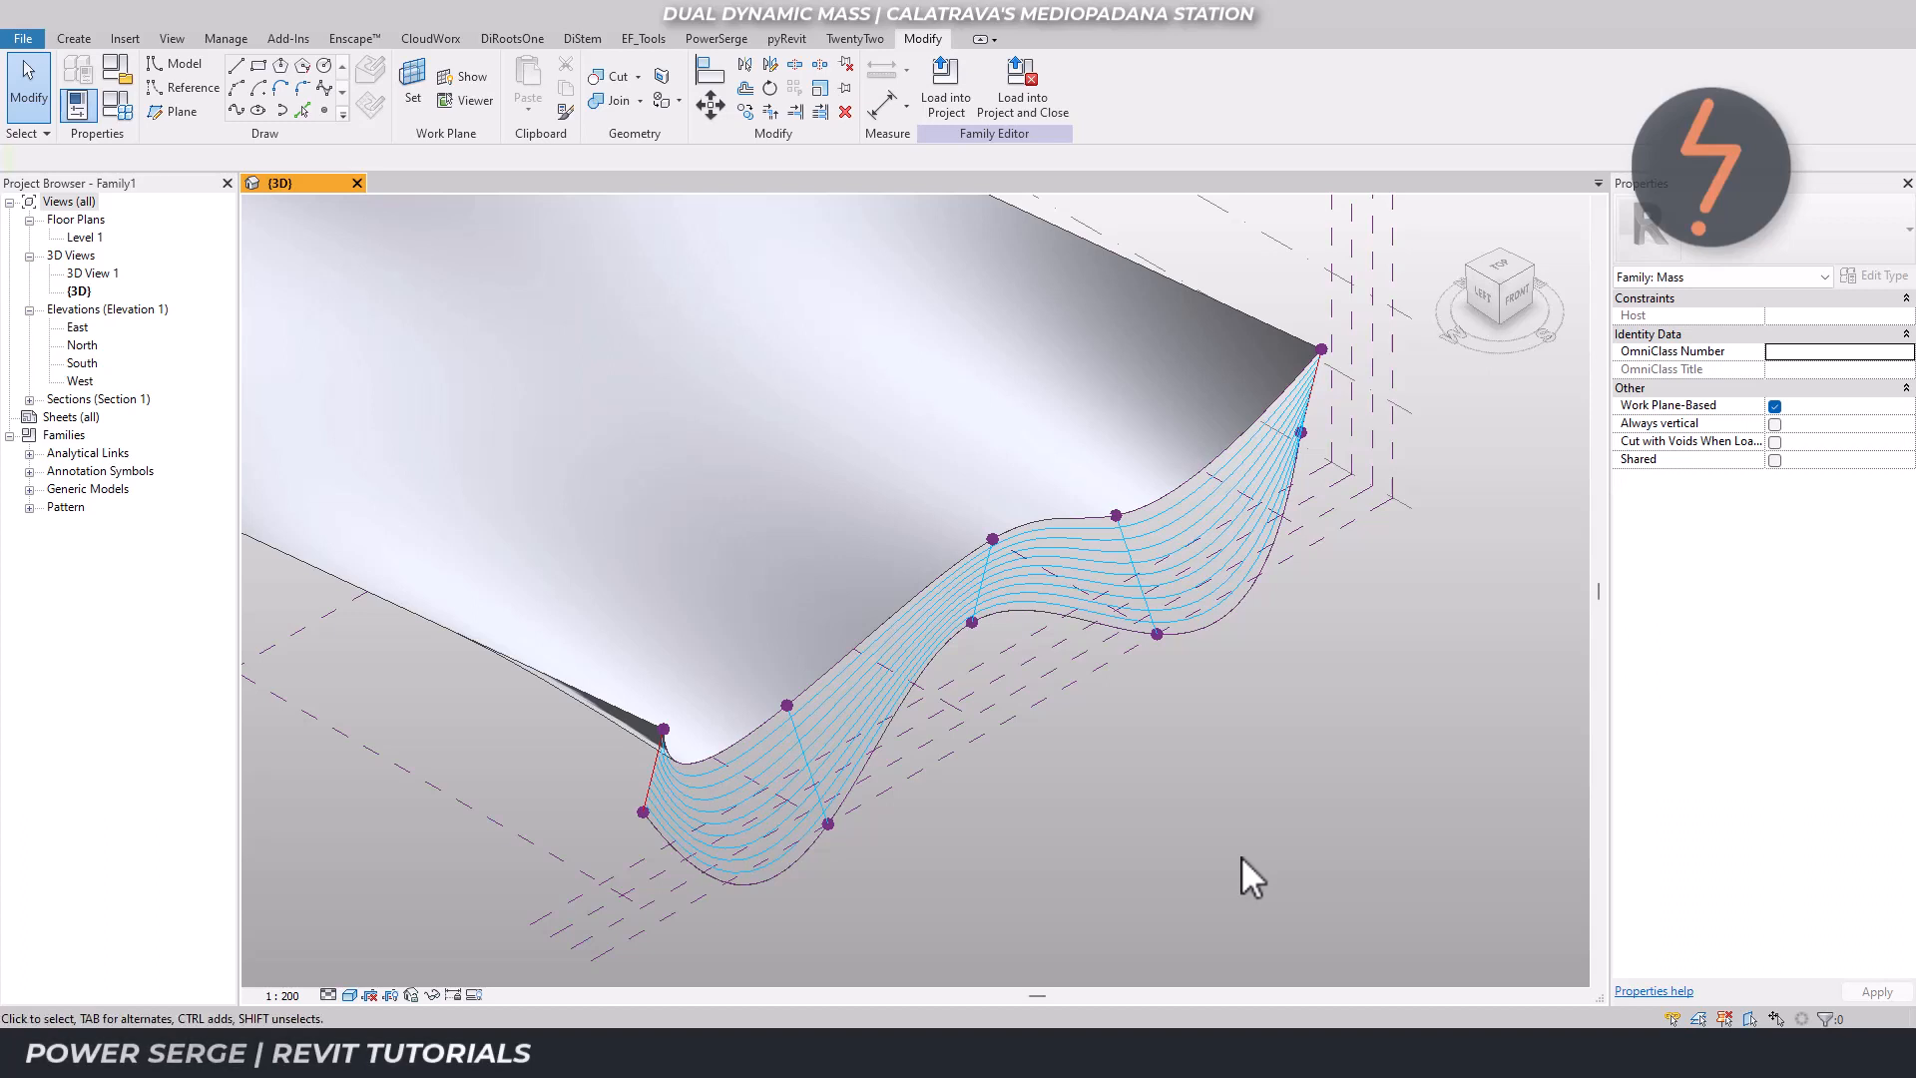
left_click(599, 705)
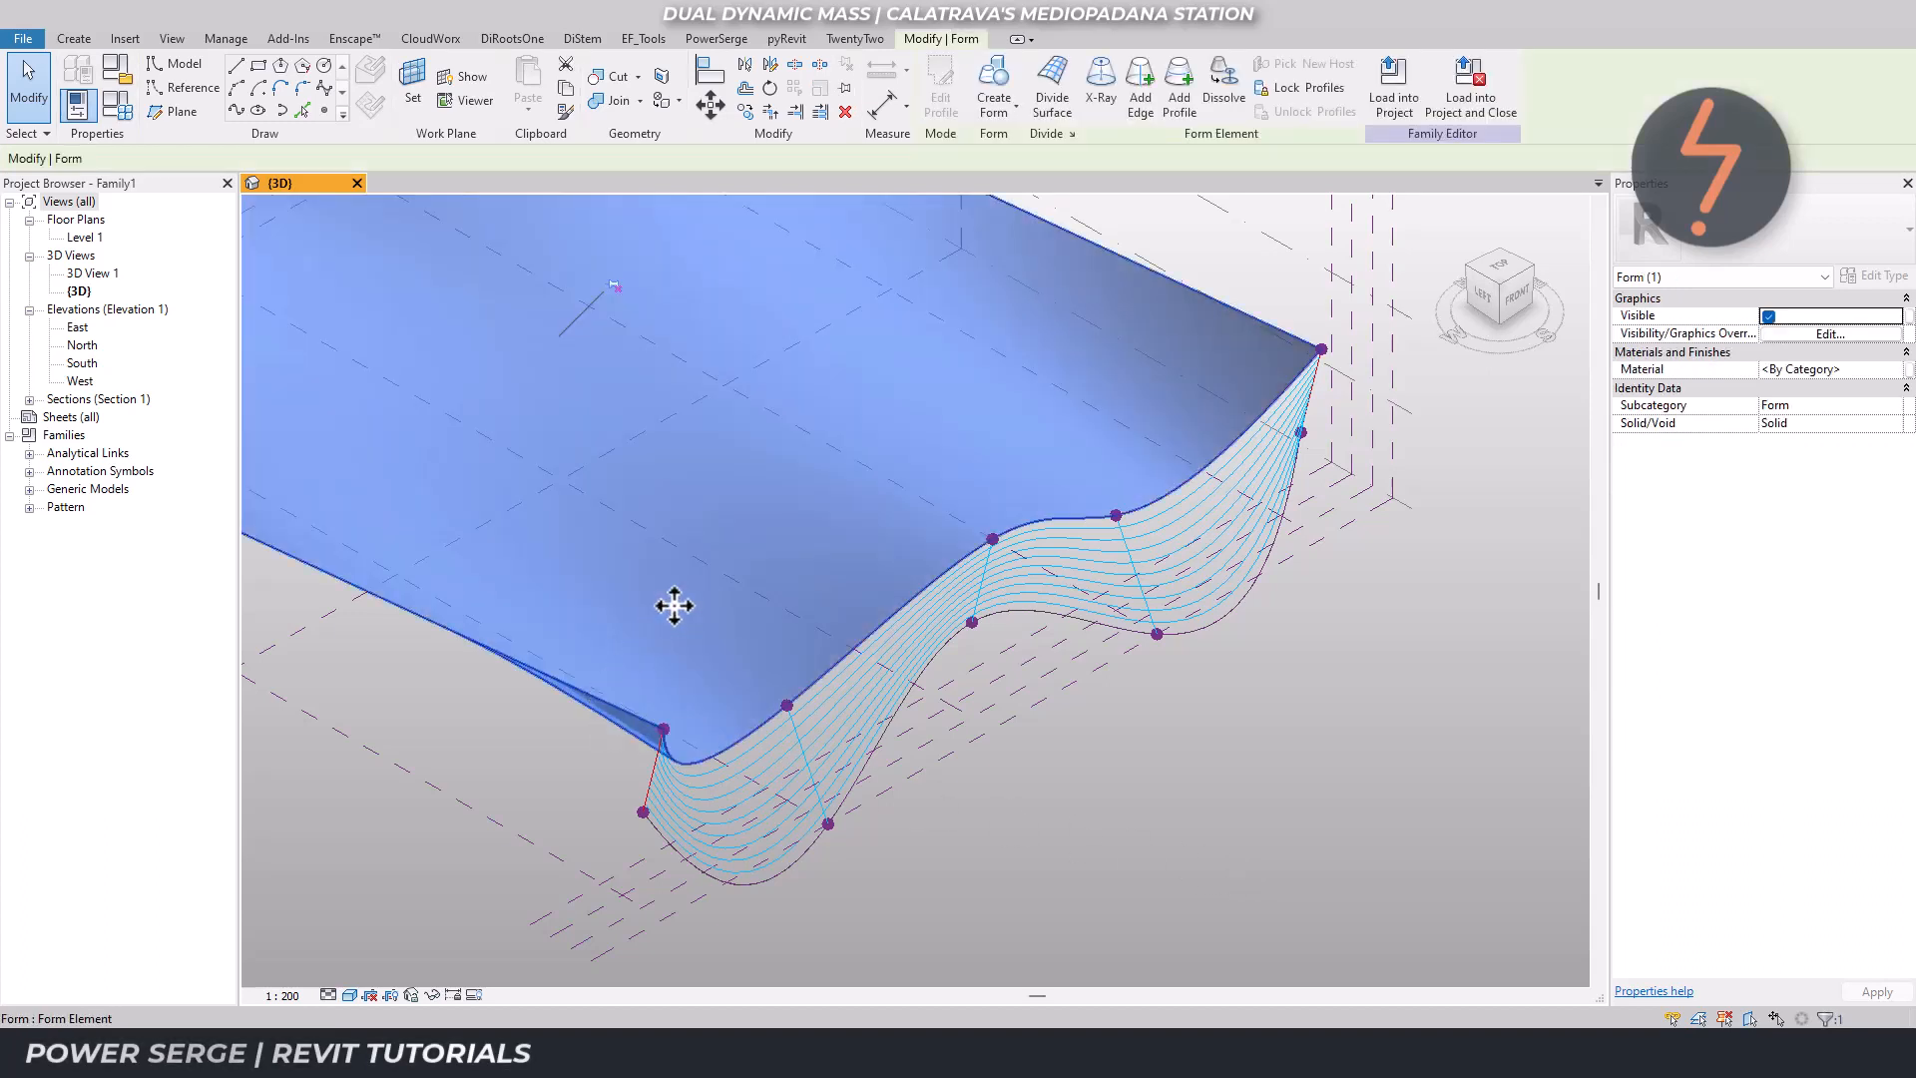
left_click(1053, 99)
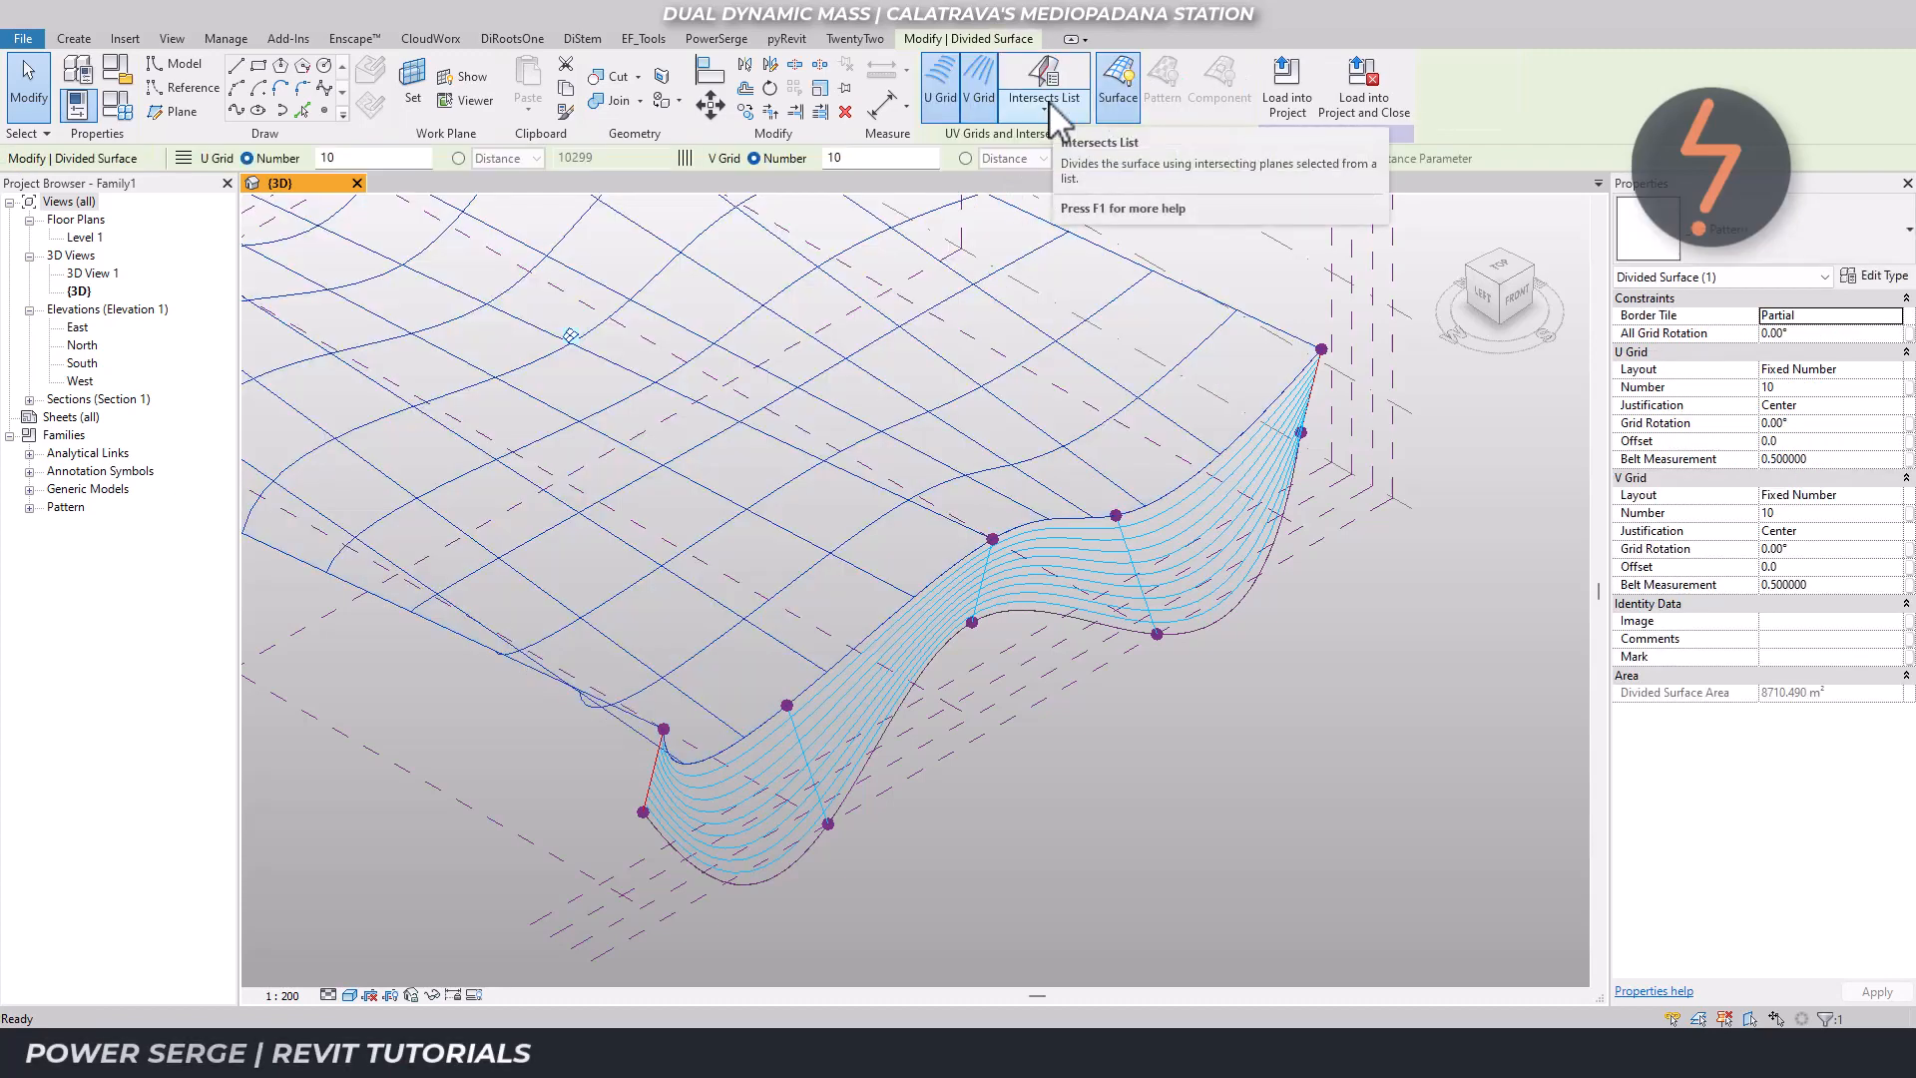
left_click(1825, 386)
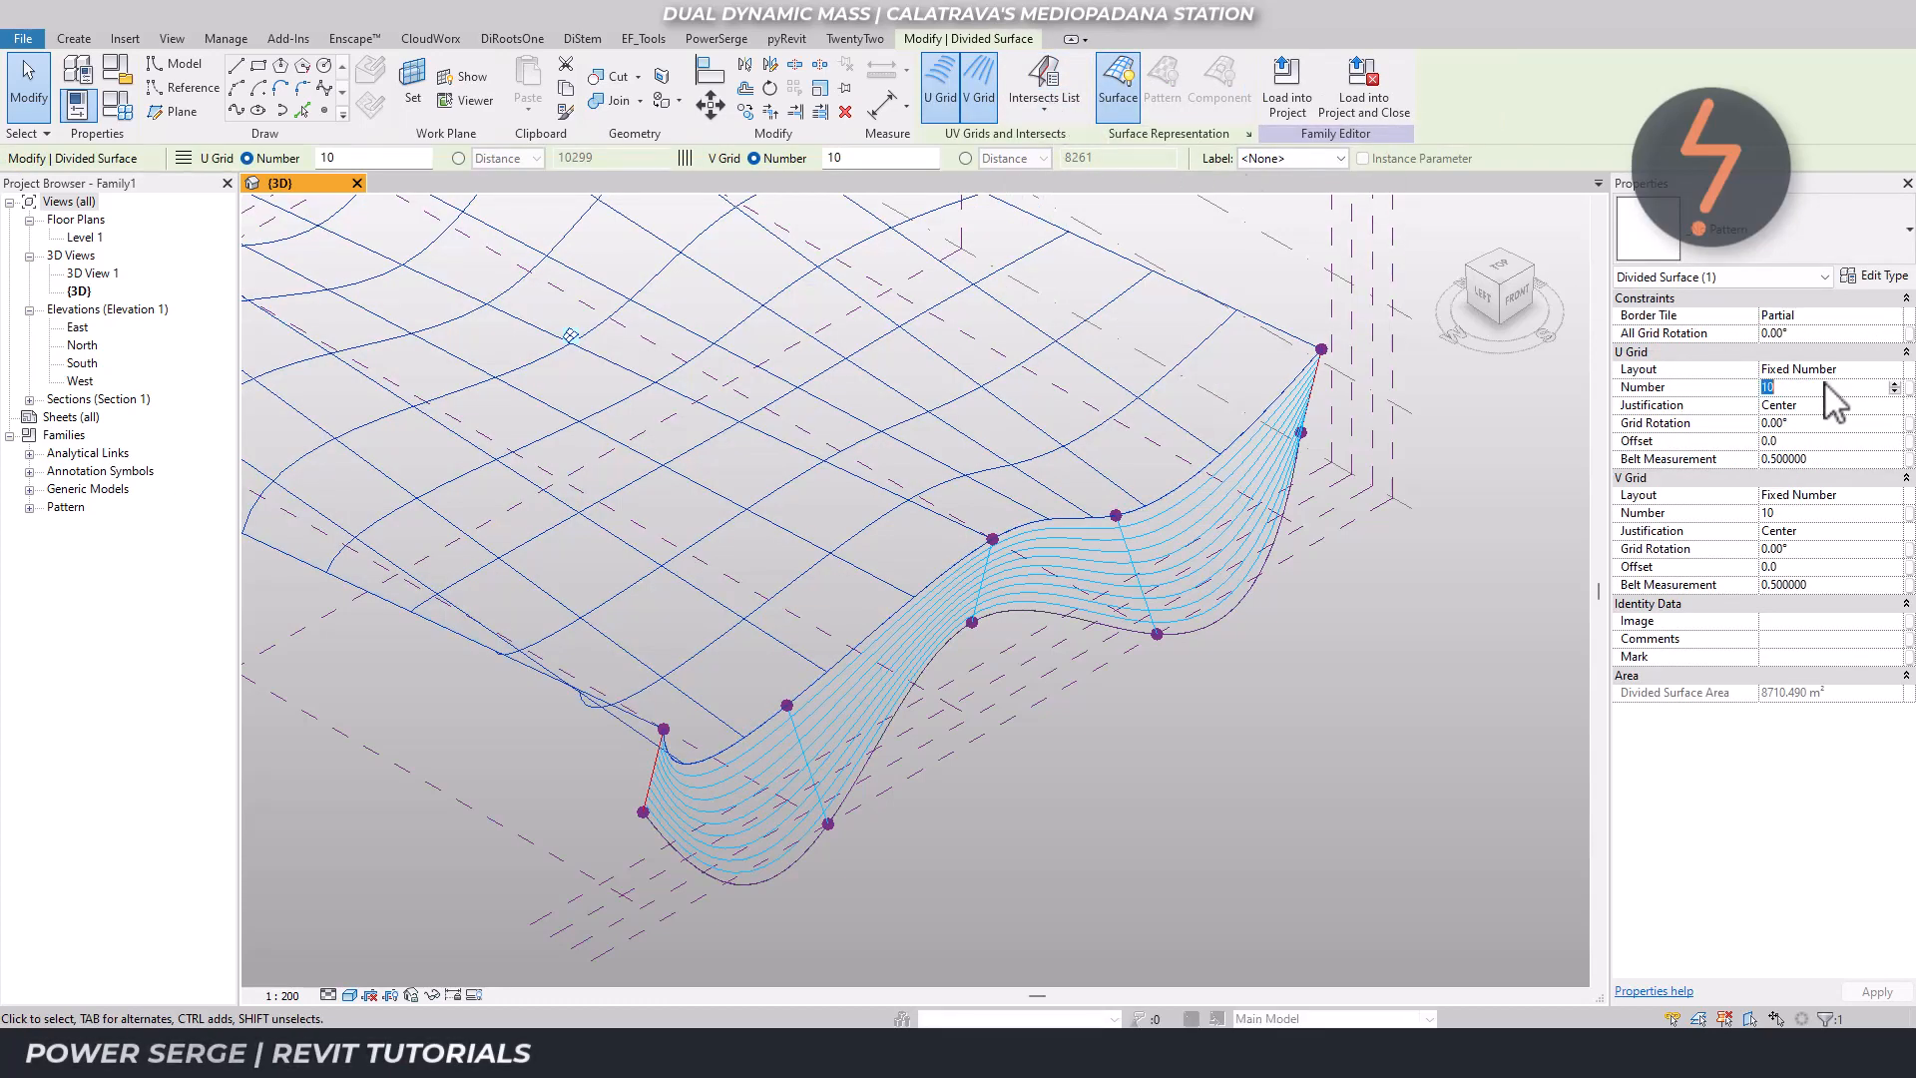
type("1")
left_click(1821, 513)
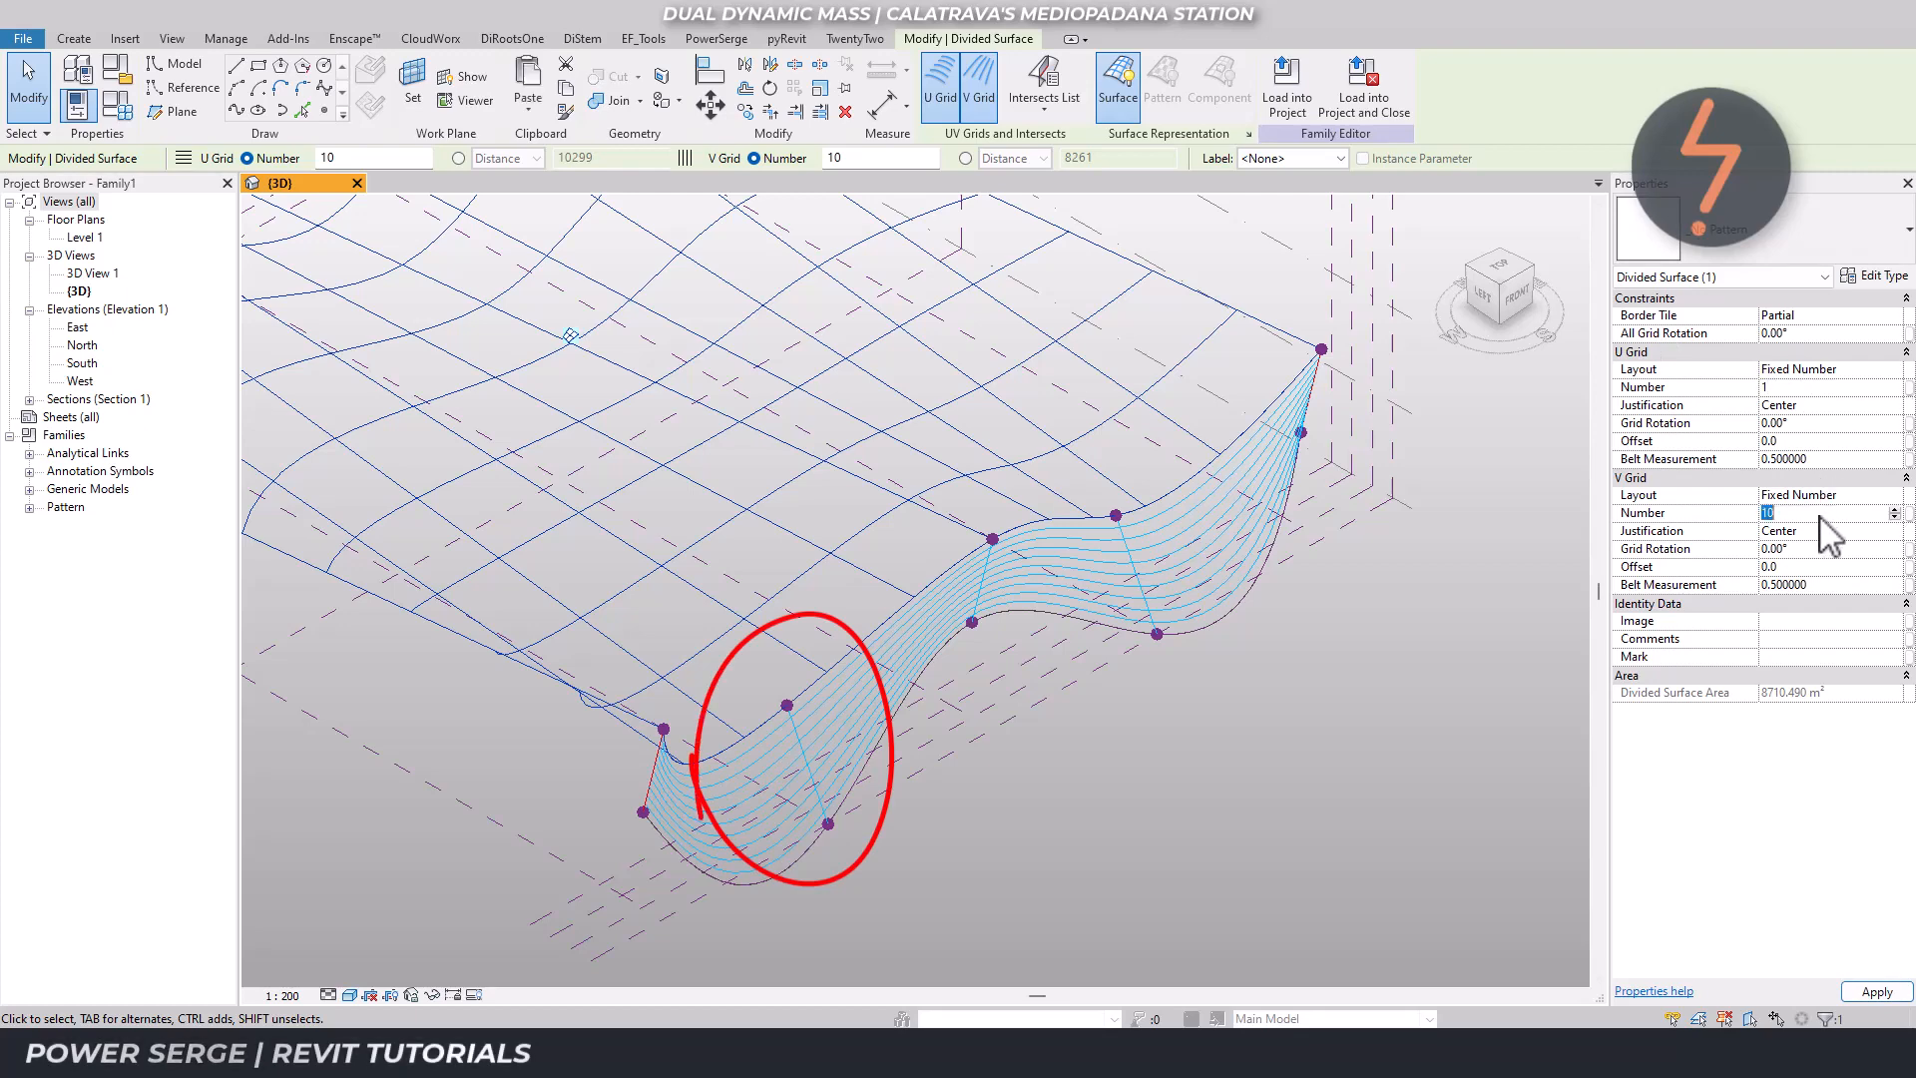
left_click(1230, 862)
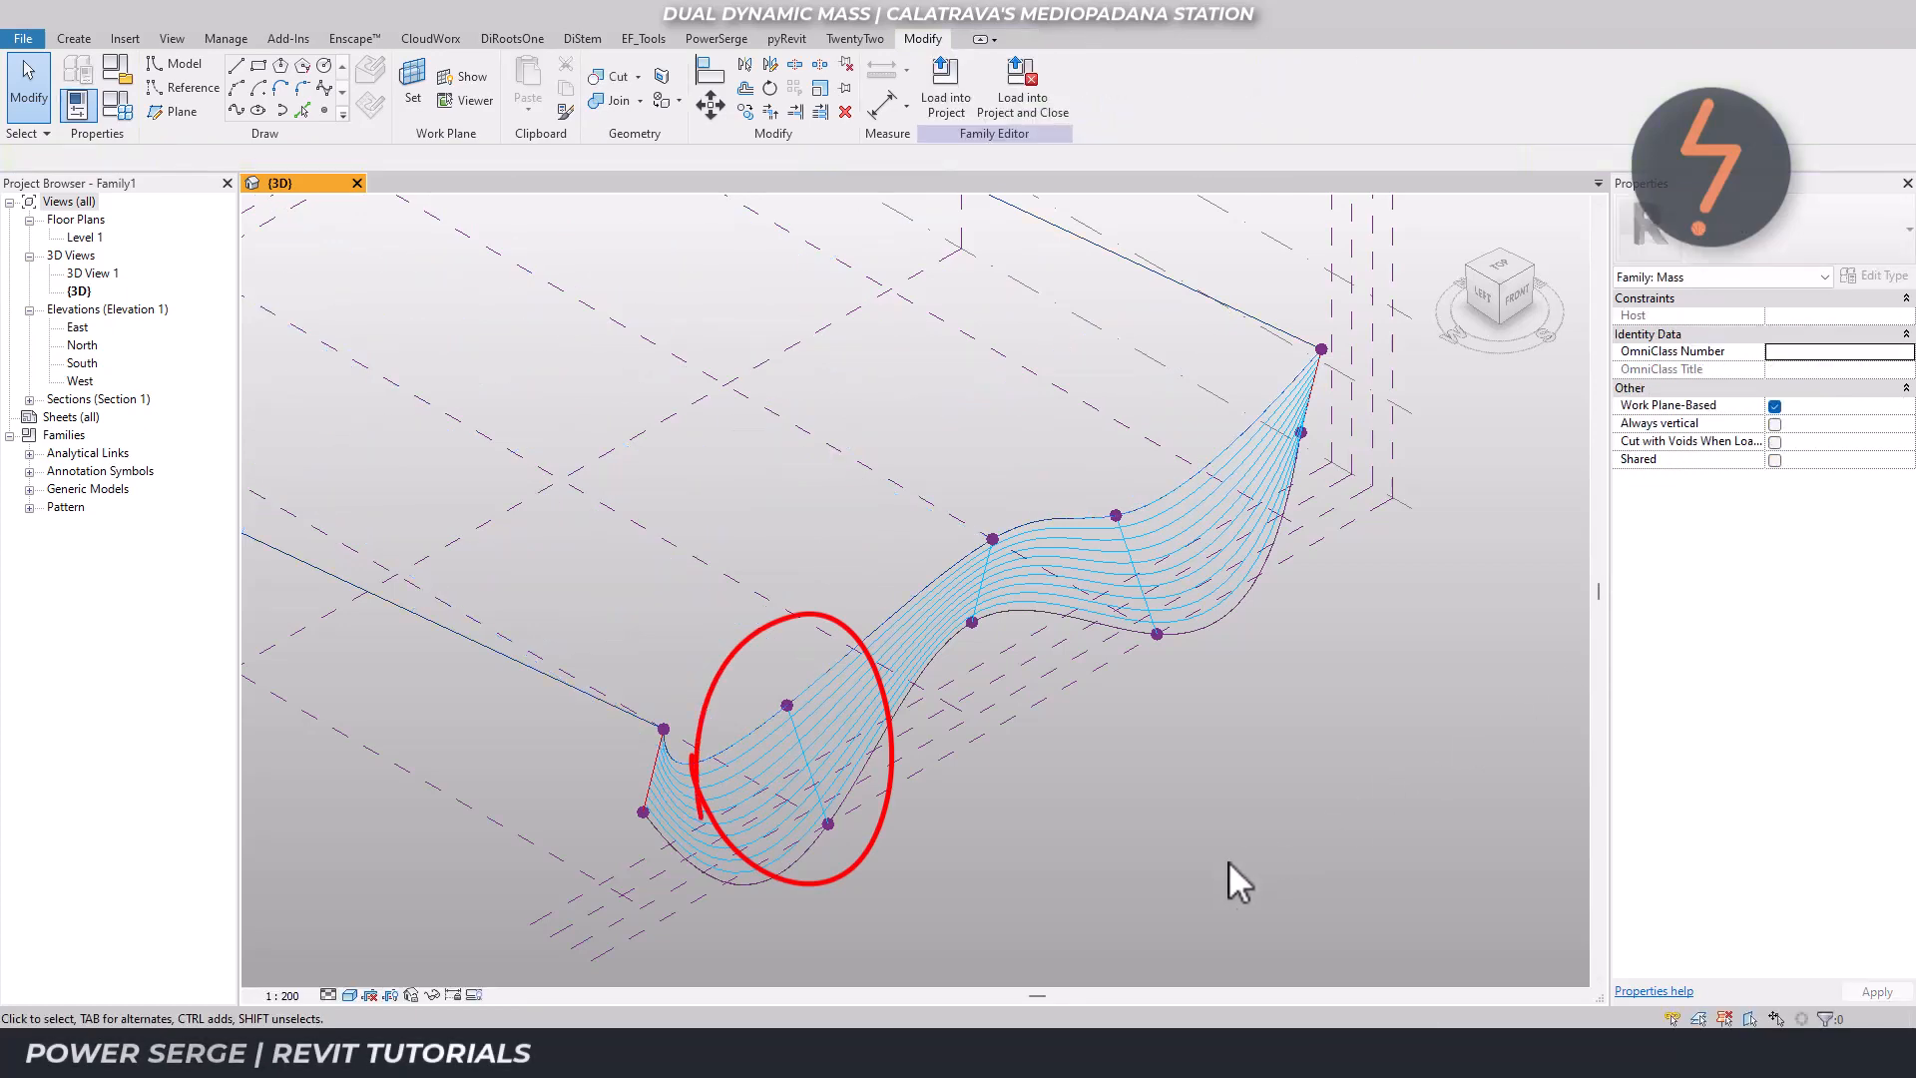
Divide the roof surface by an intersects list of reference planes A1, B1, C1, D1 and E1.
left_click(557, 680)
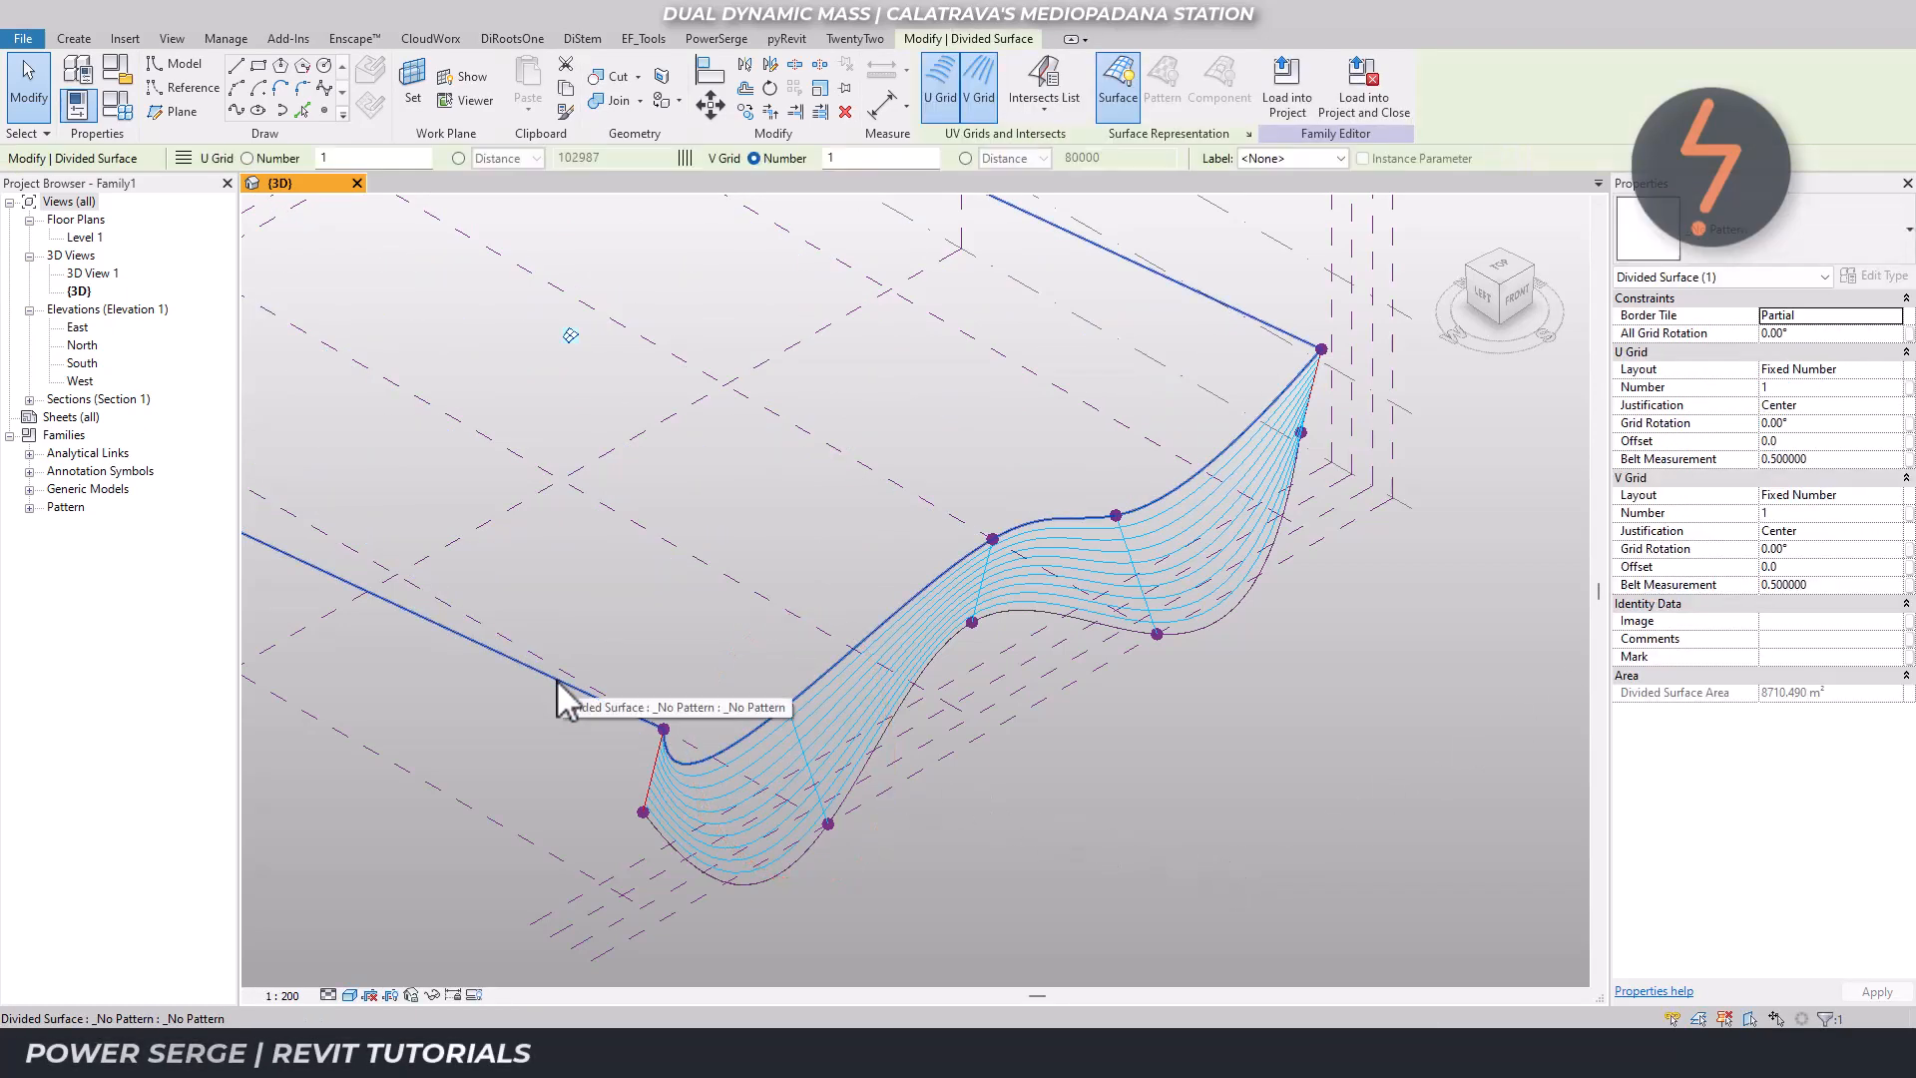
left_click(1042, 108)
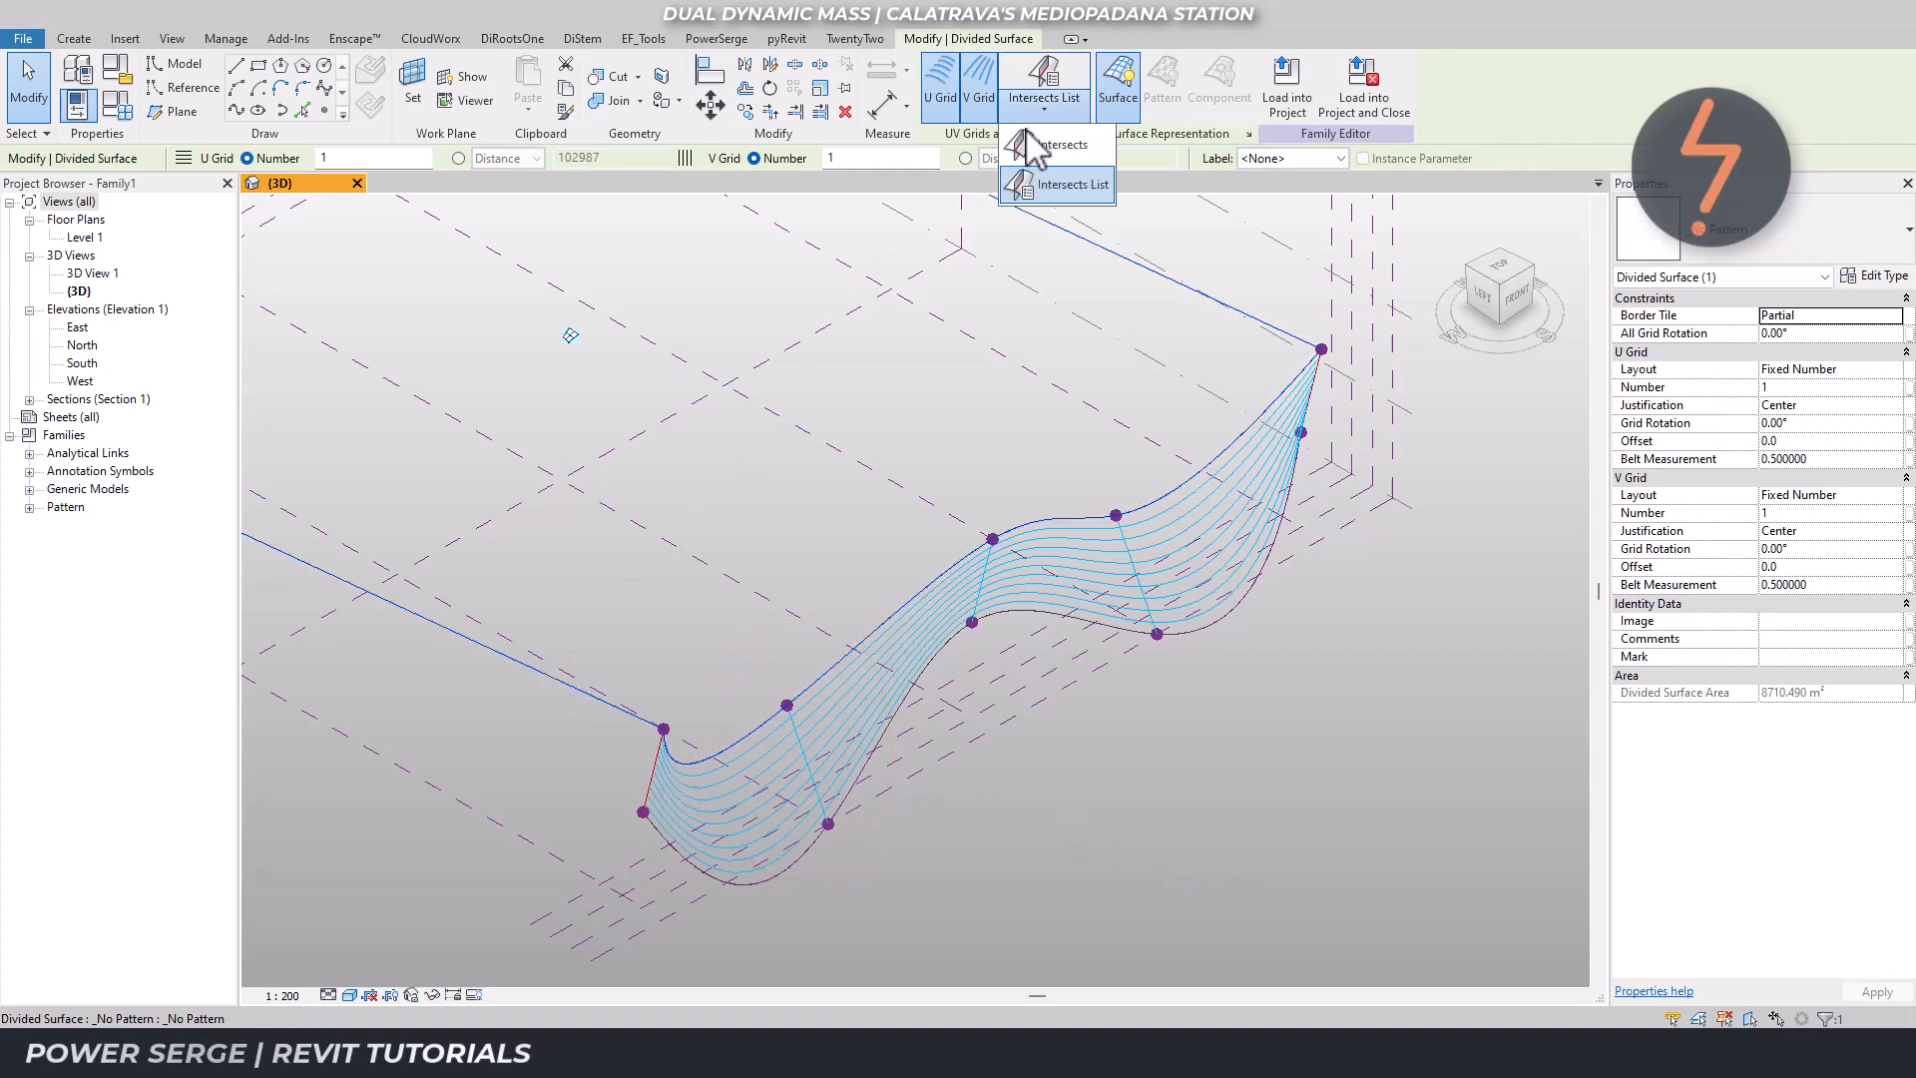
left_click(1033, 184)
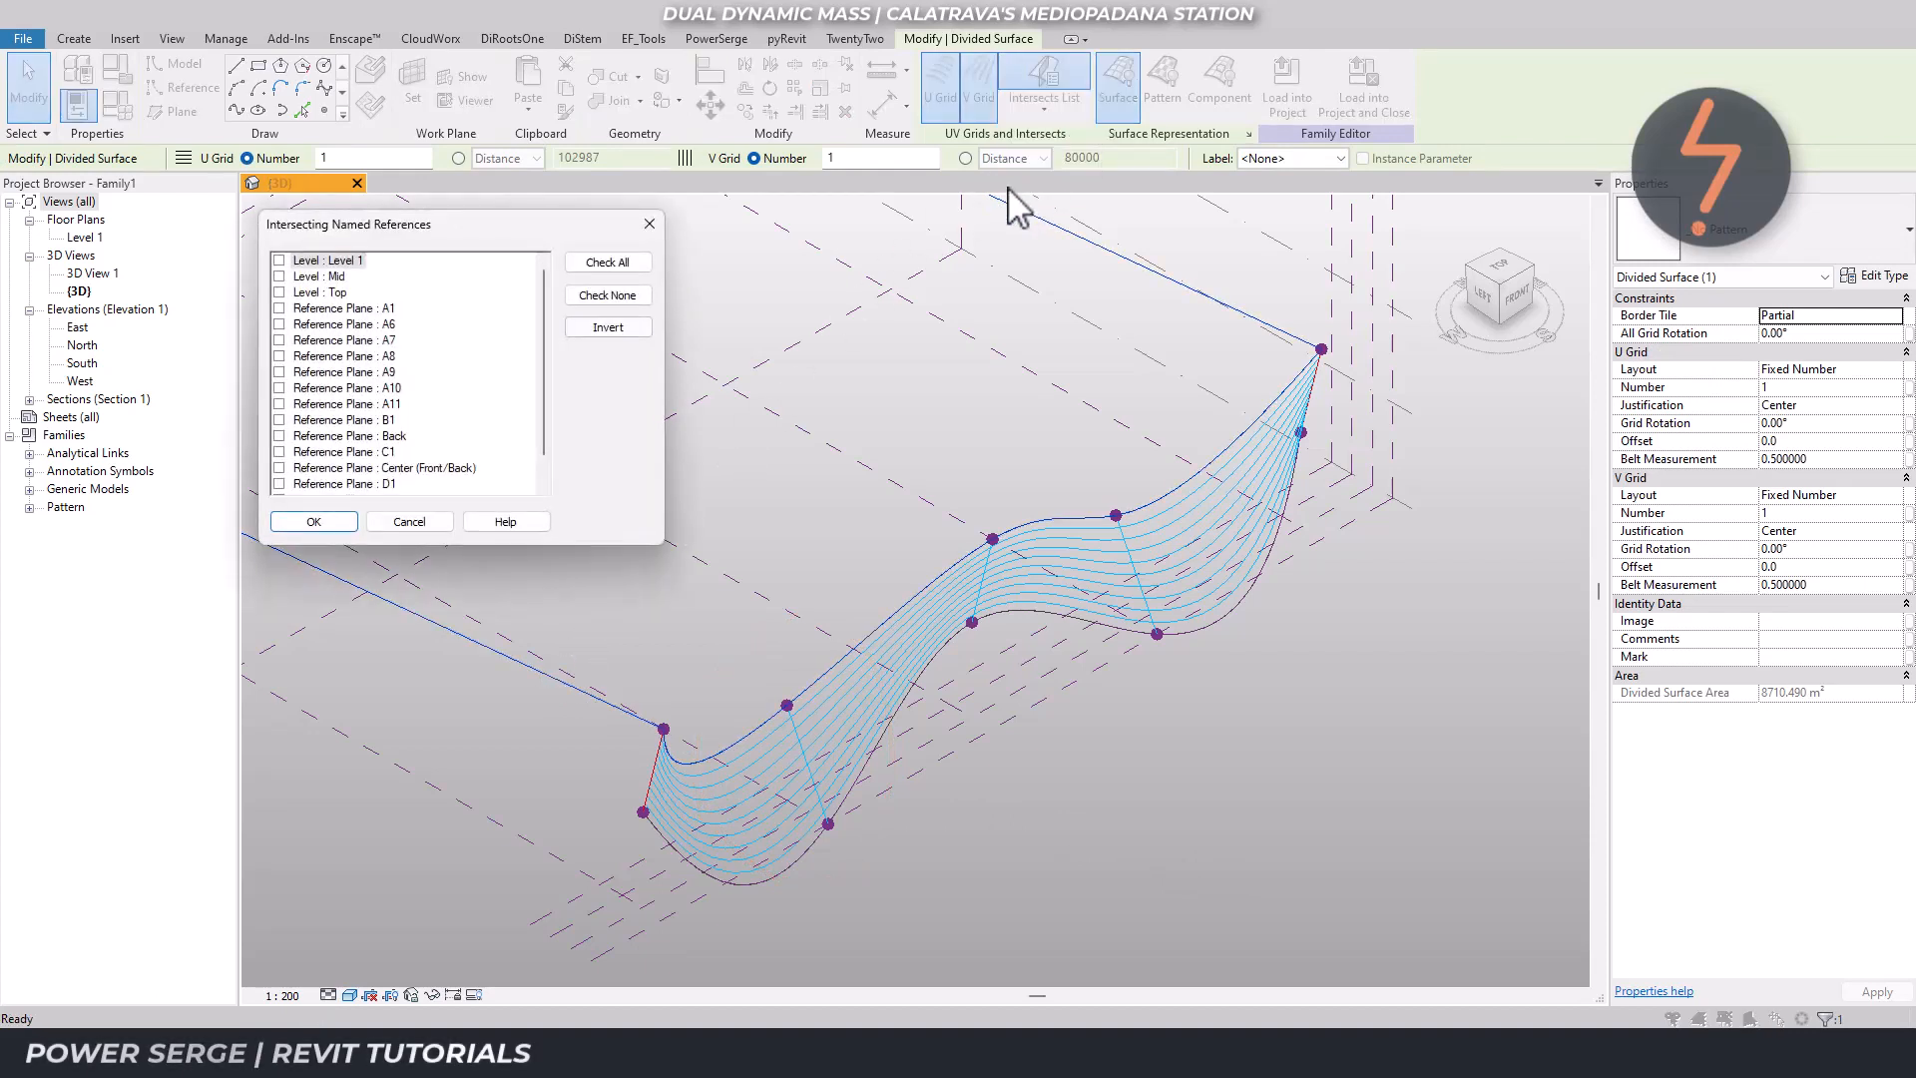
left_click(279, 309)
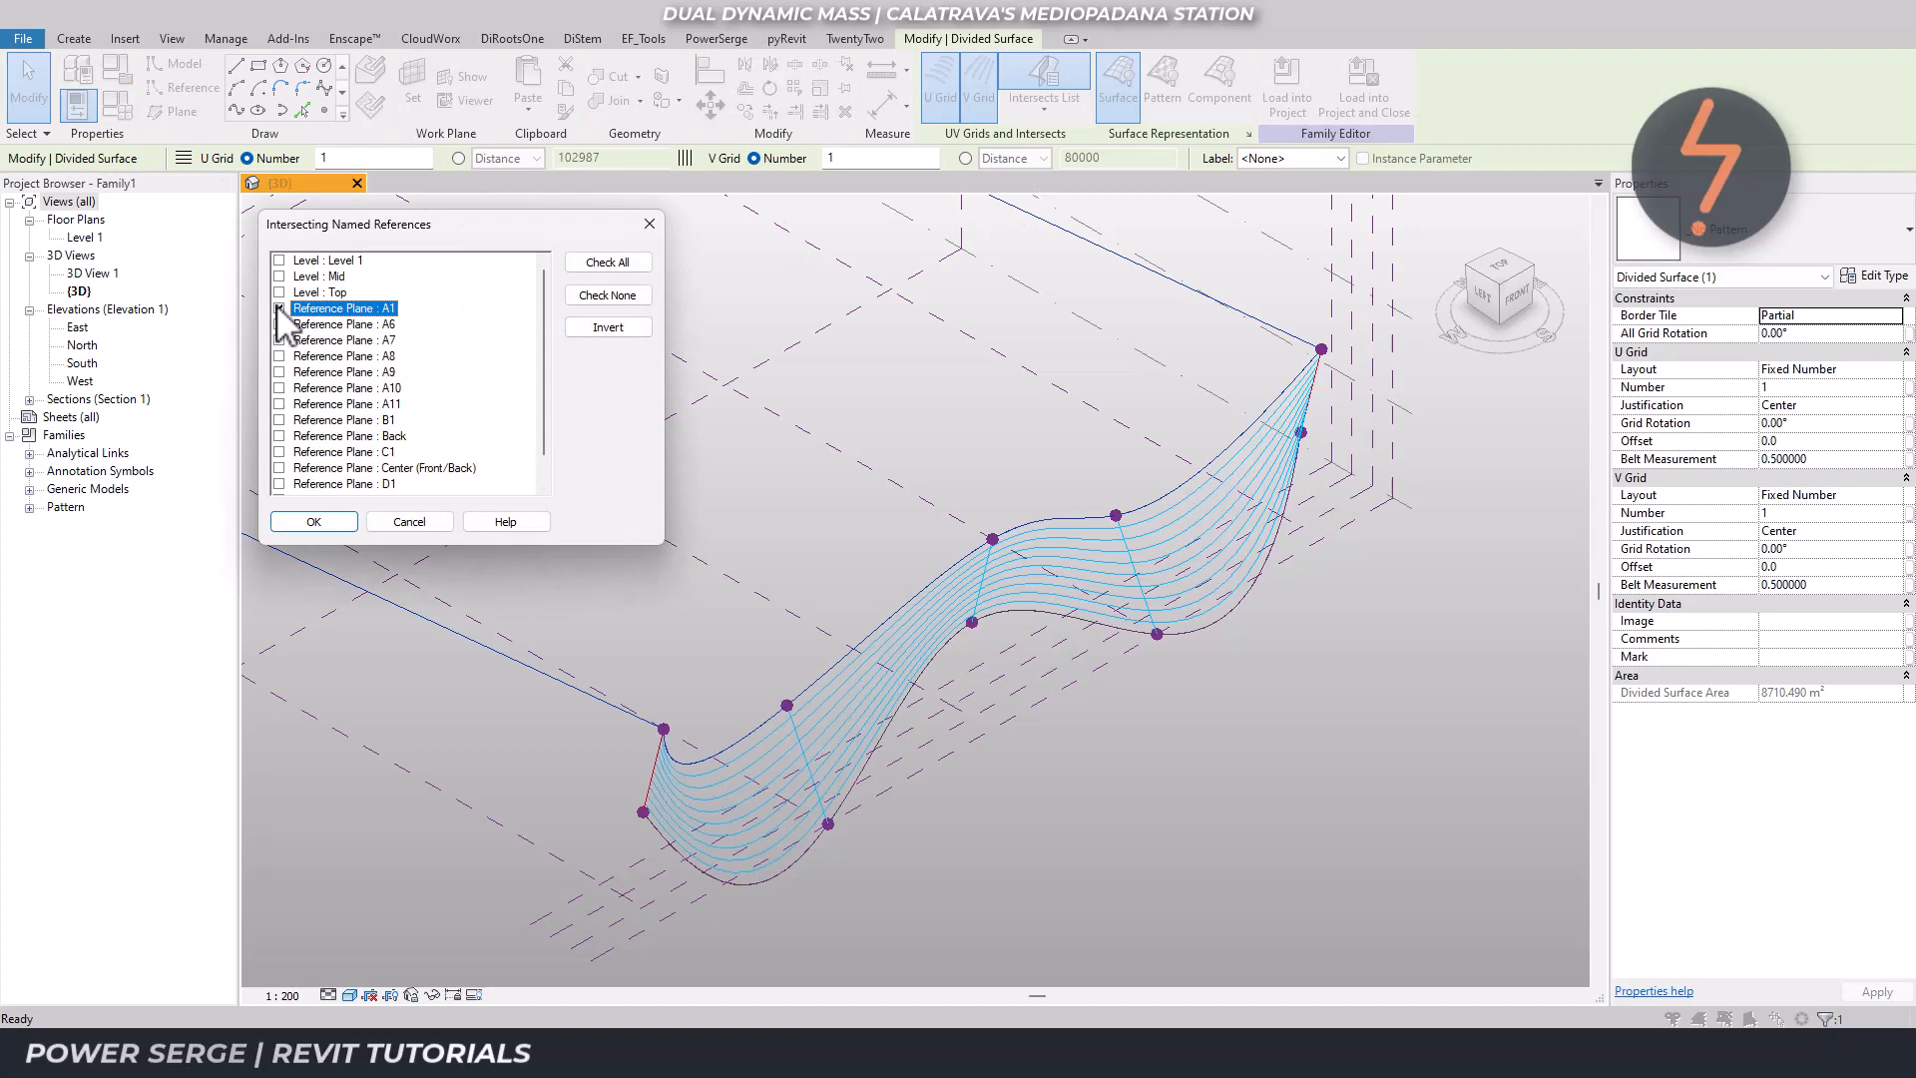
left_click(279, 420)
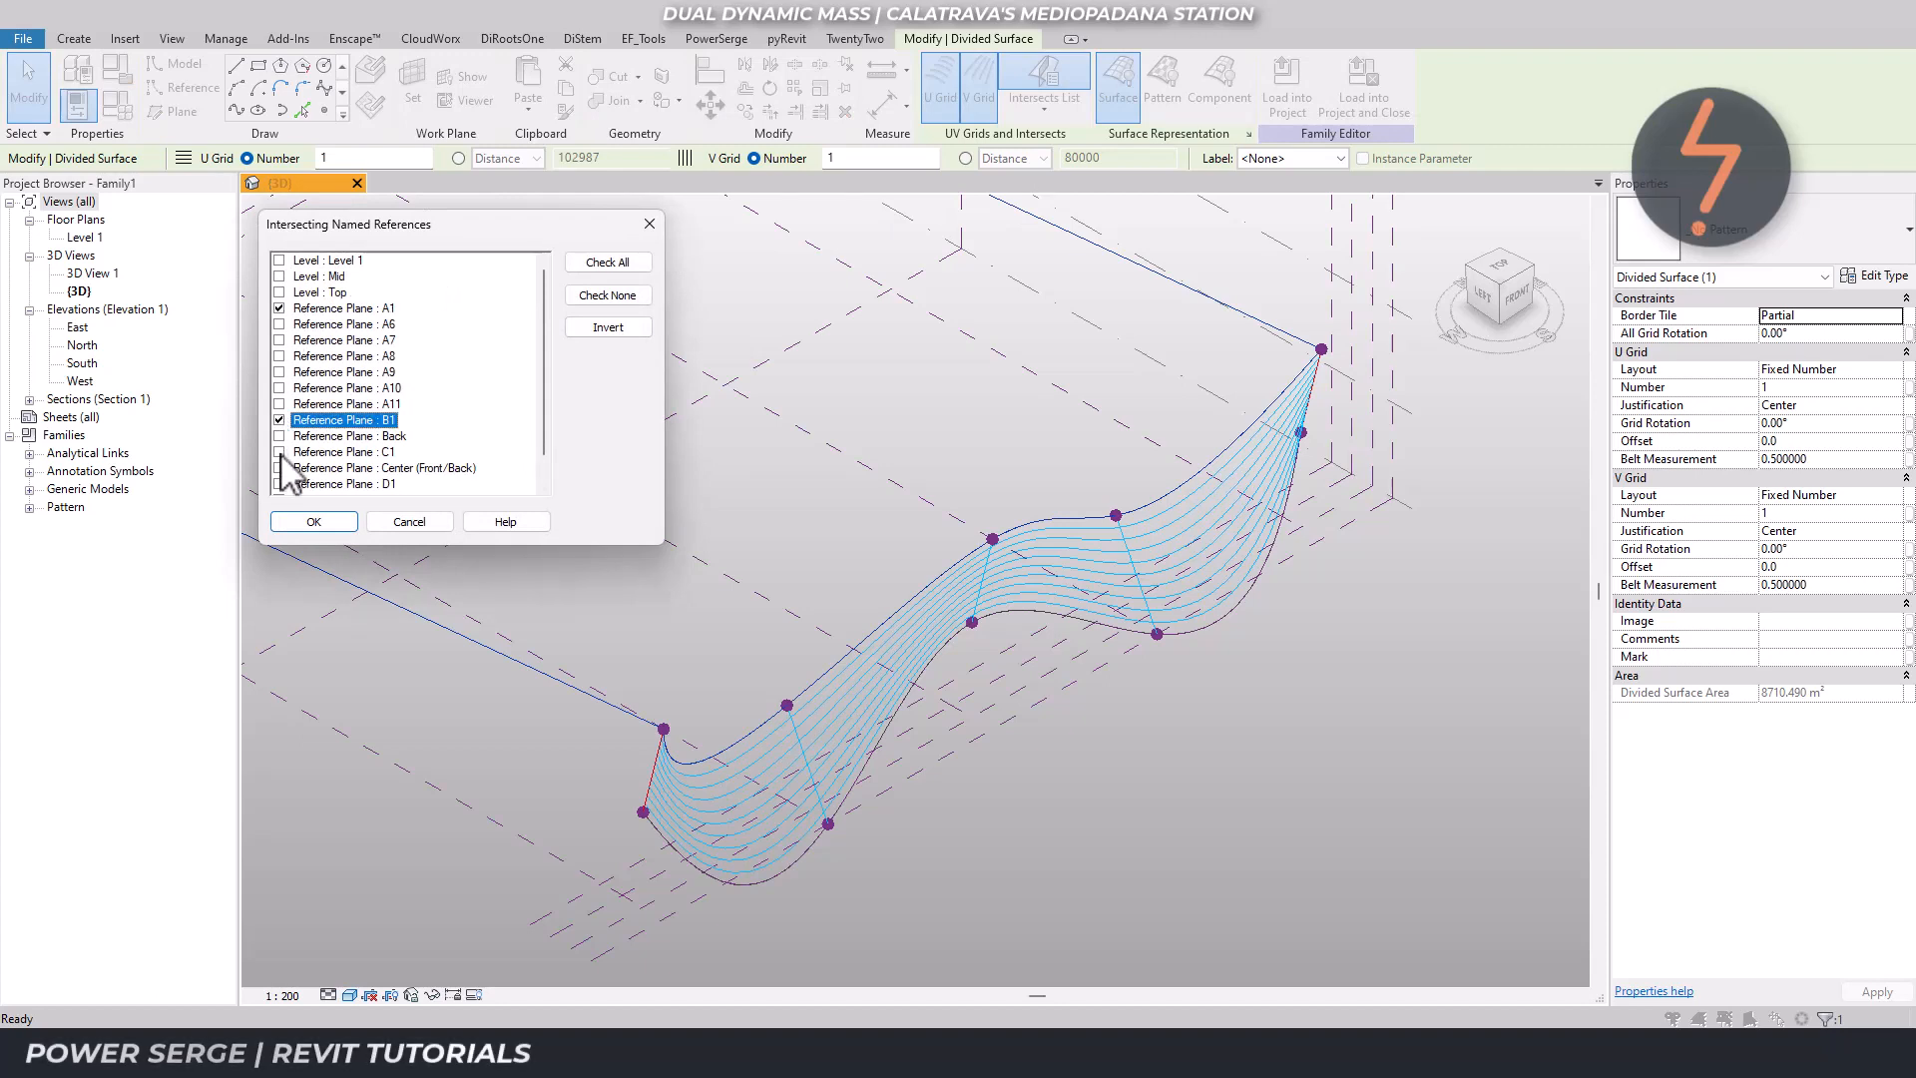
left_click(280, 452)
left_click(279, 484)
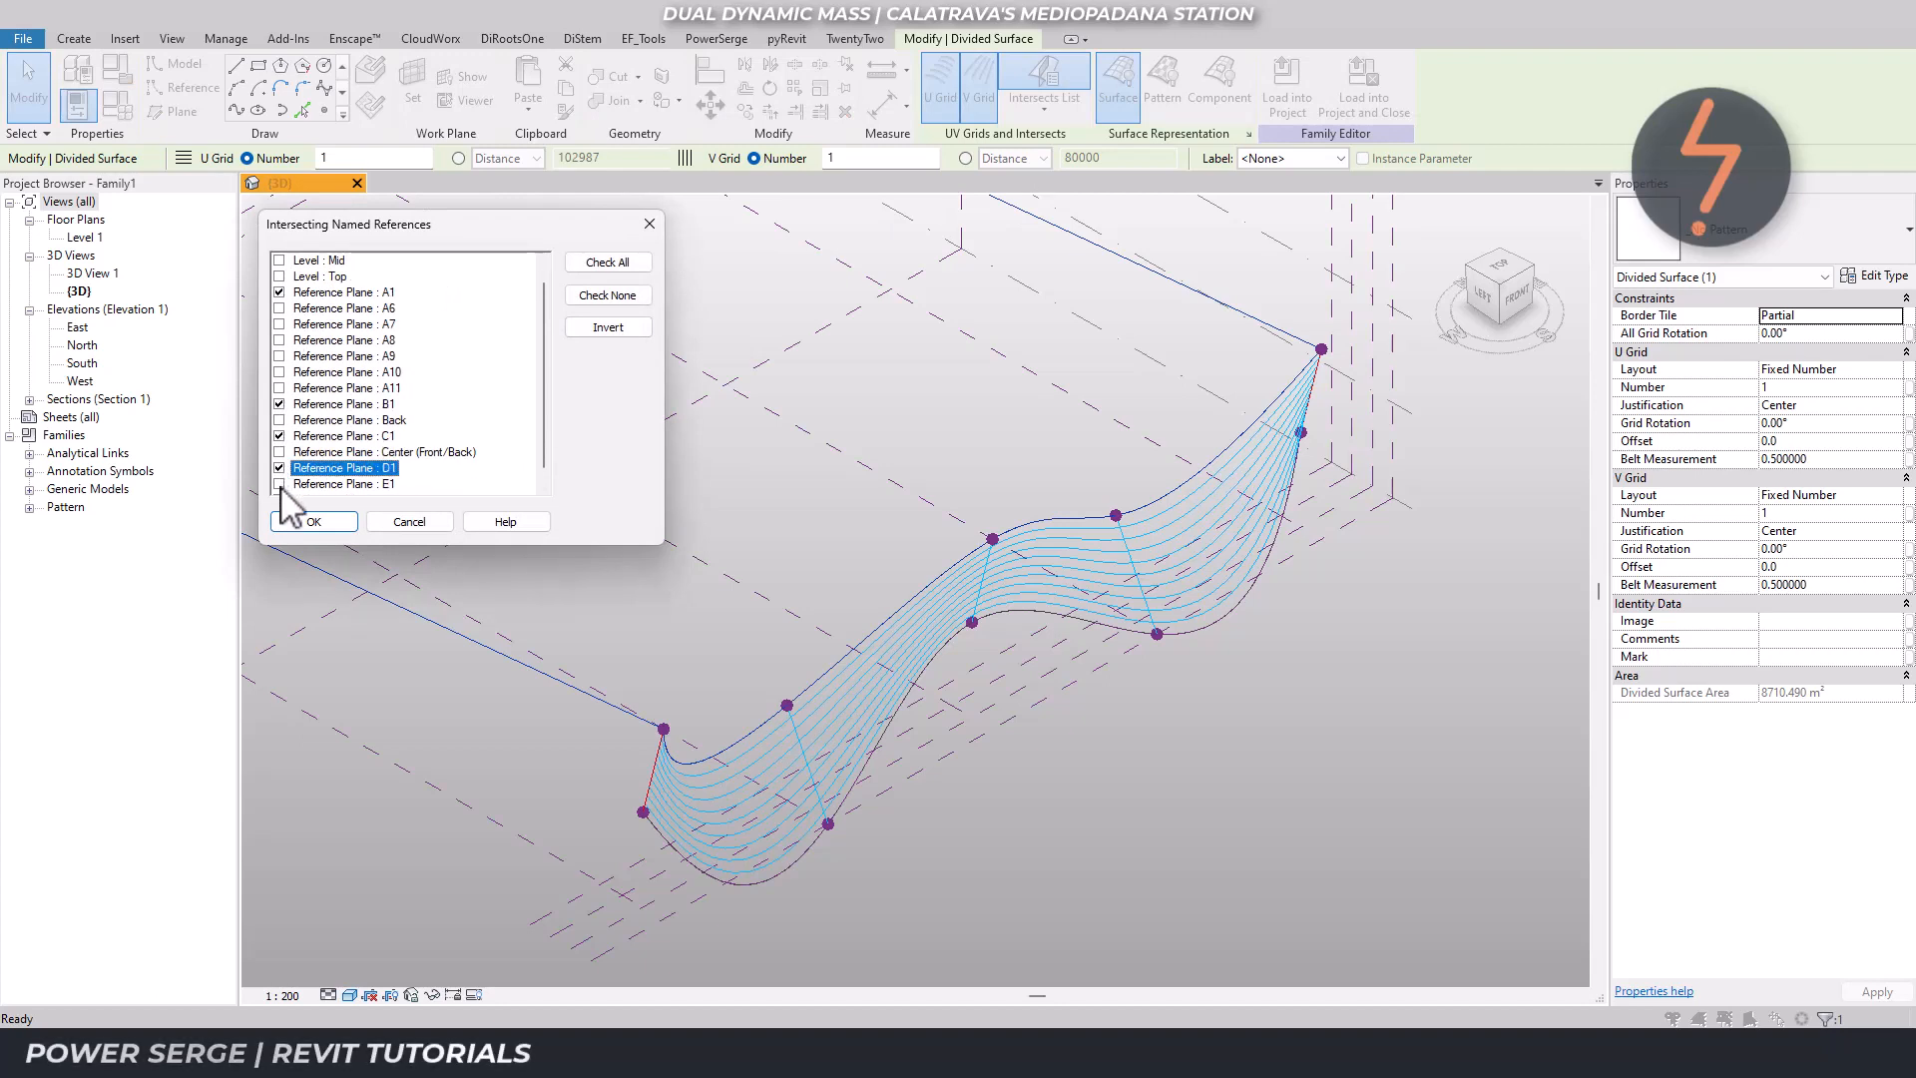
left_click(303, 519)
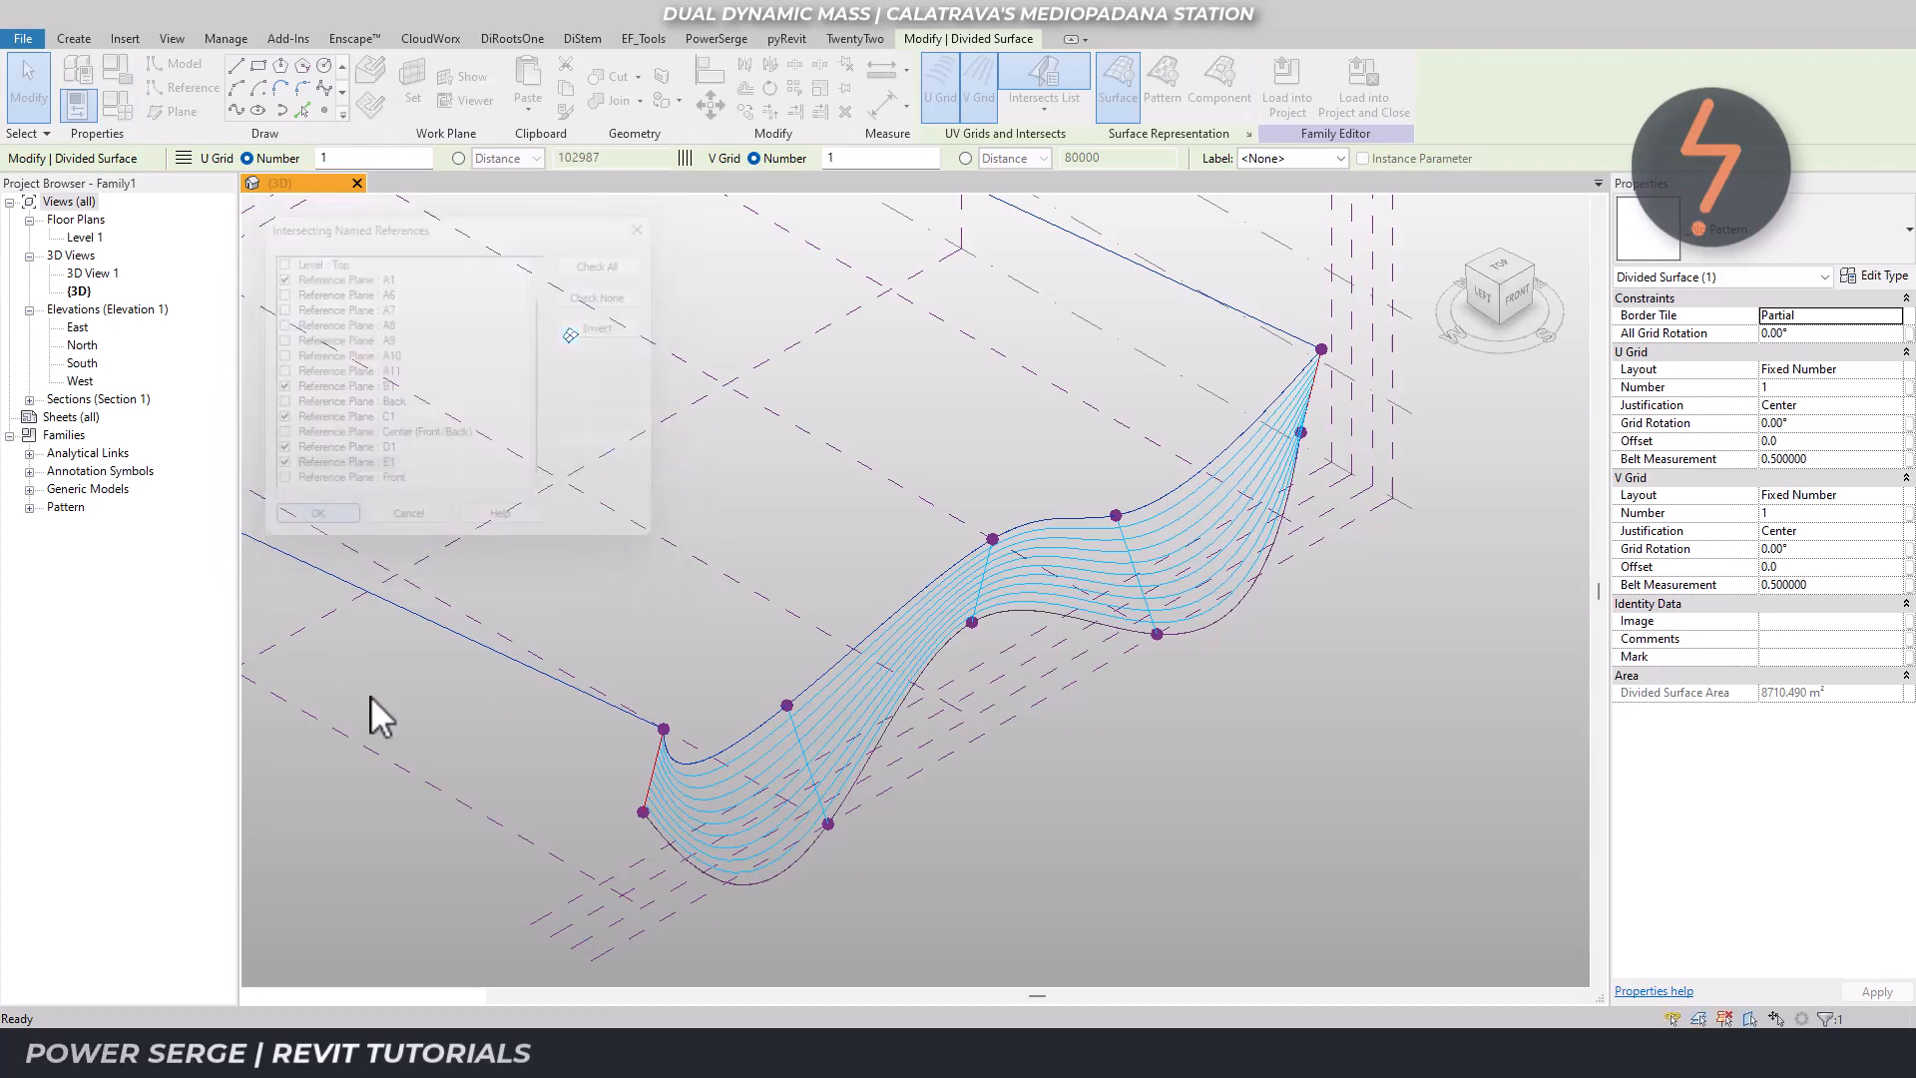
left_click(393, 754)
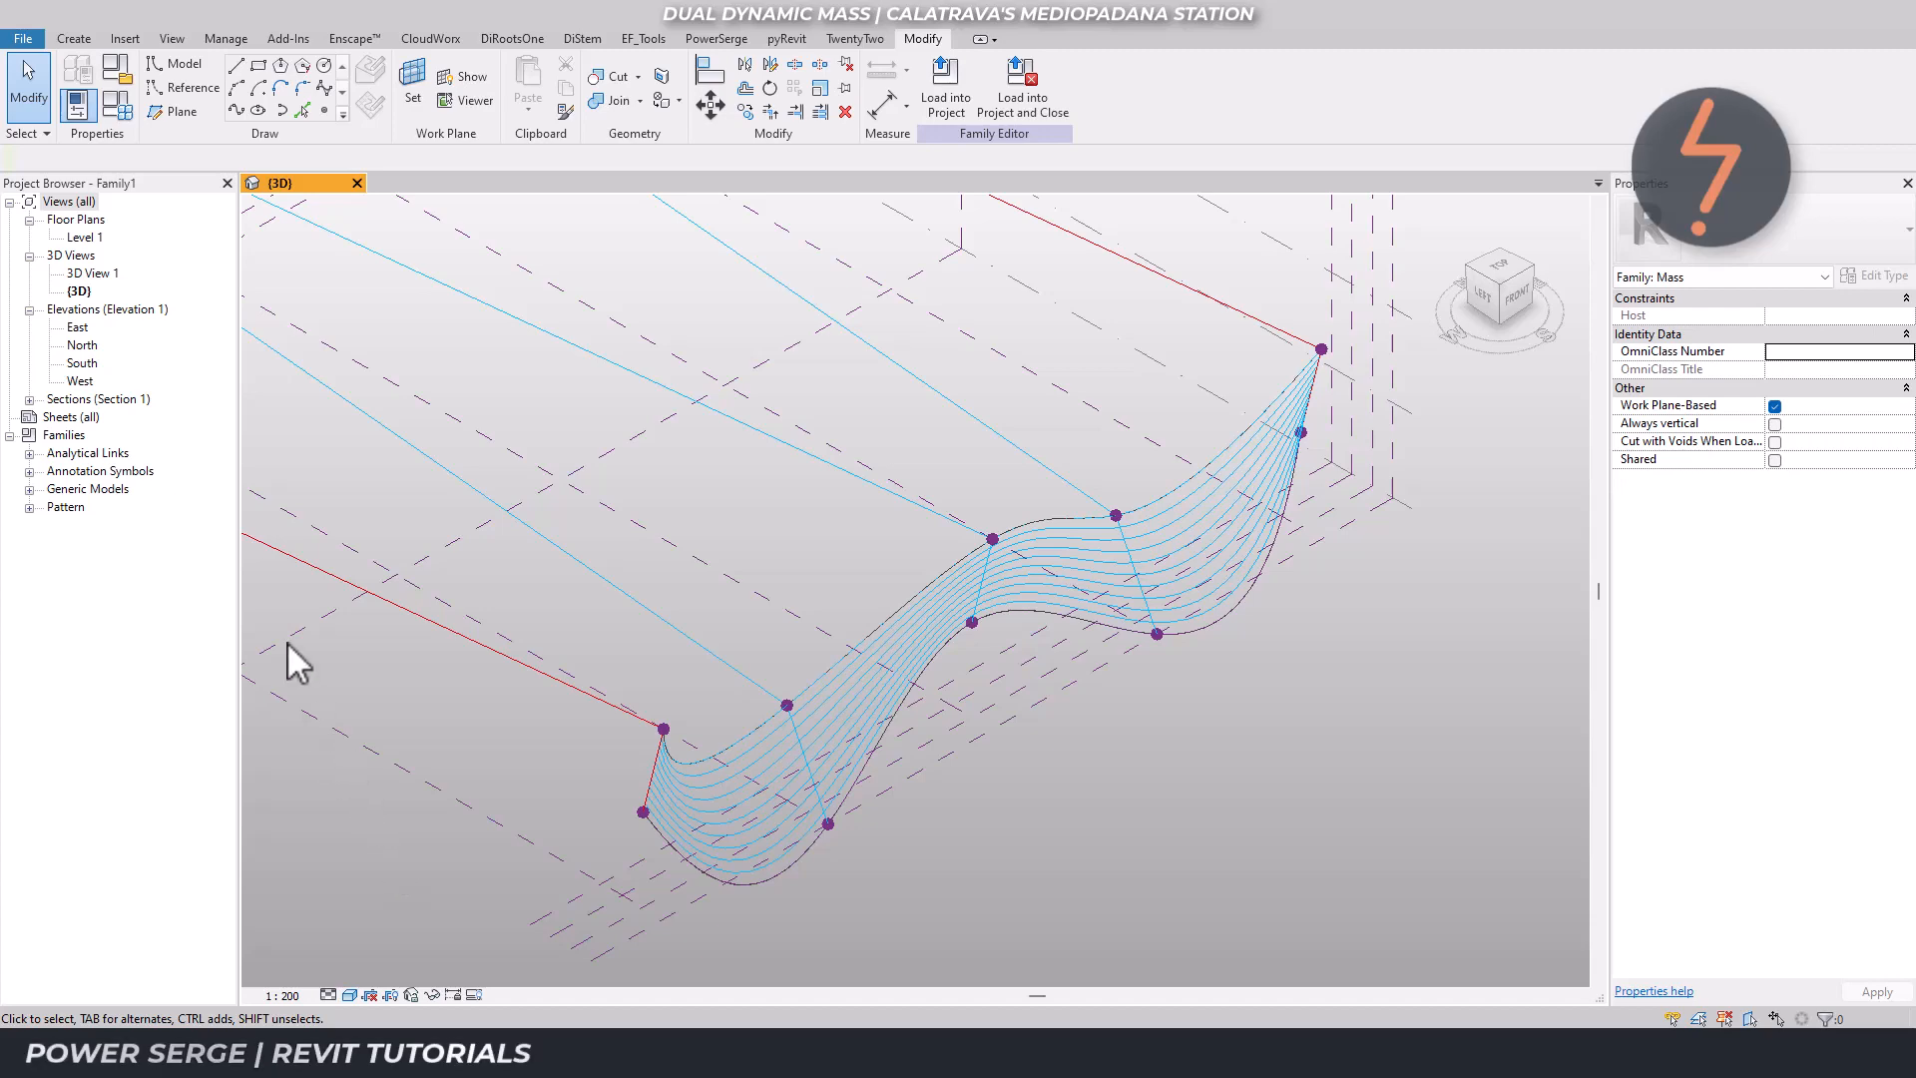
Open the Level 1 floor plan and temporarily isolate the reference planes category.
double_click(90, 238)
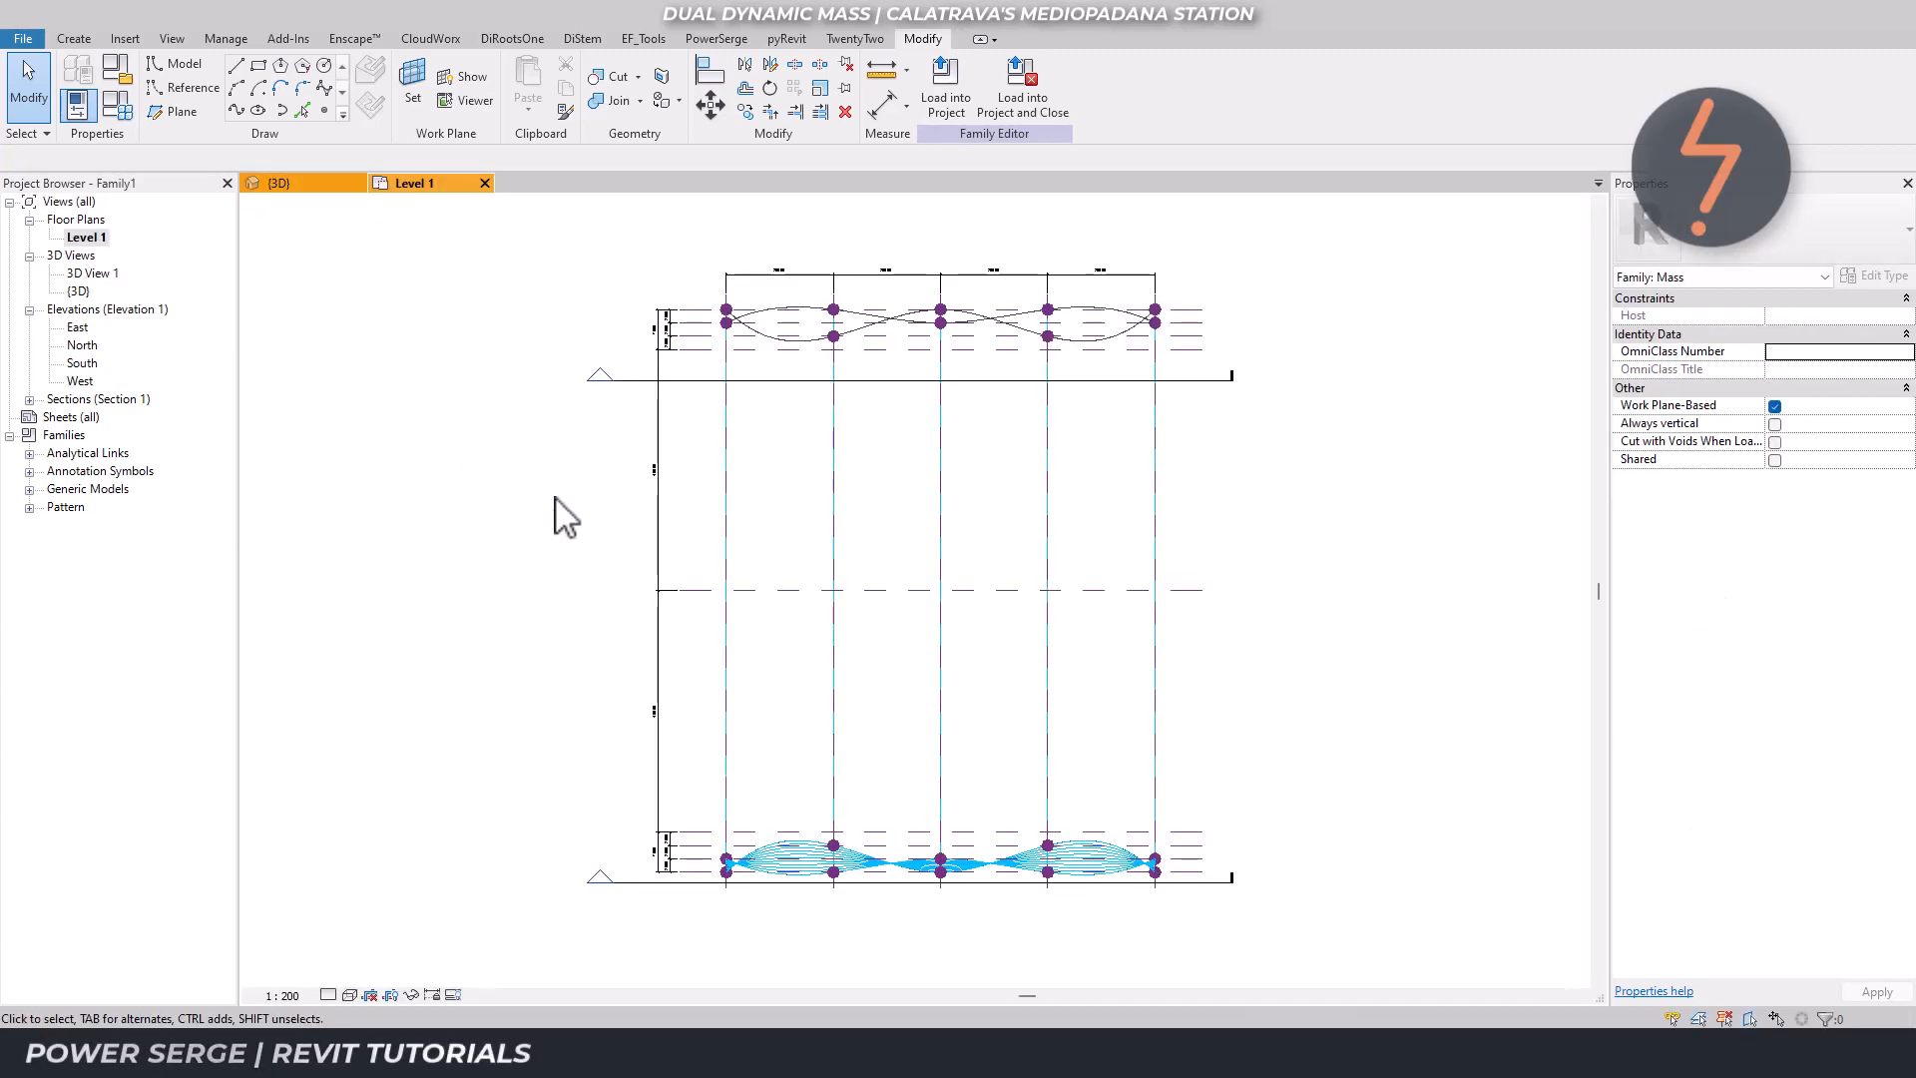
right_click(556, 498)
left_click(619, 661)
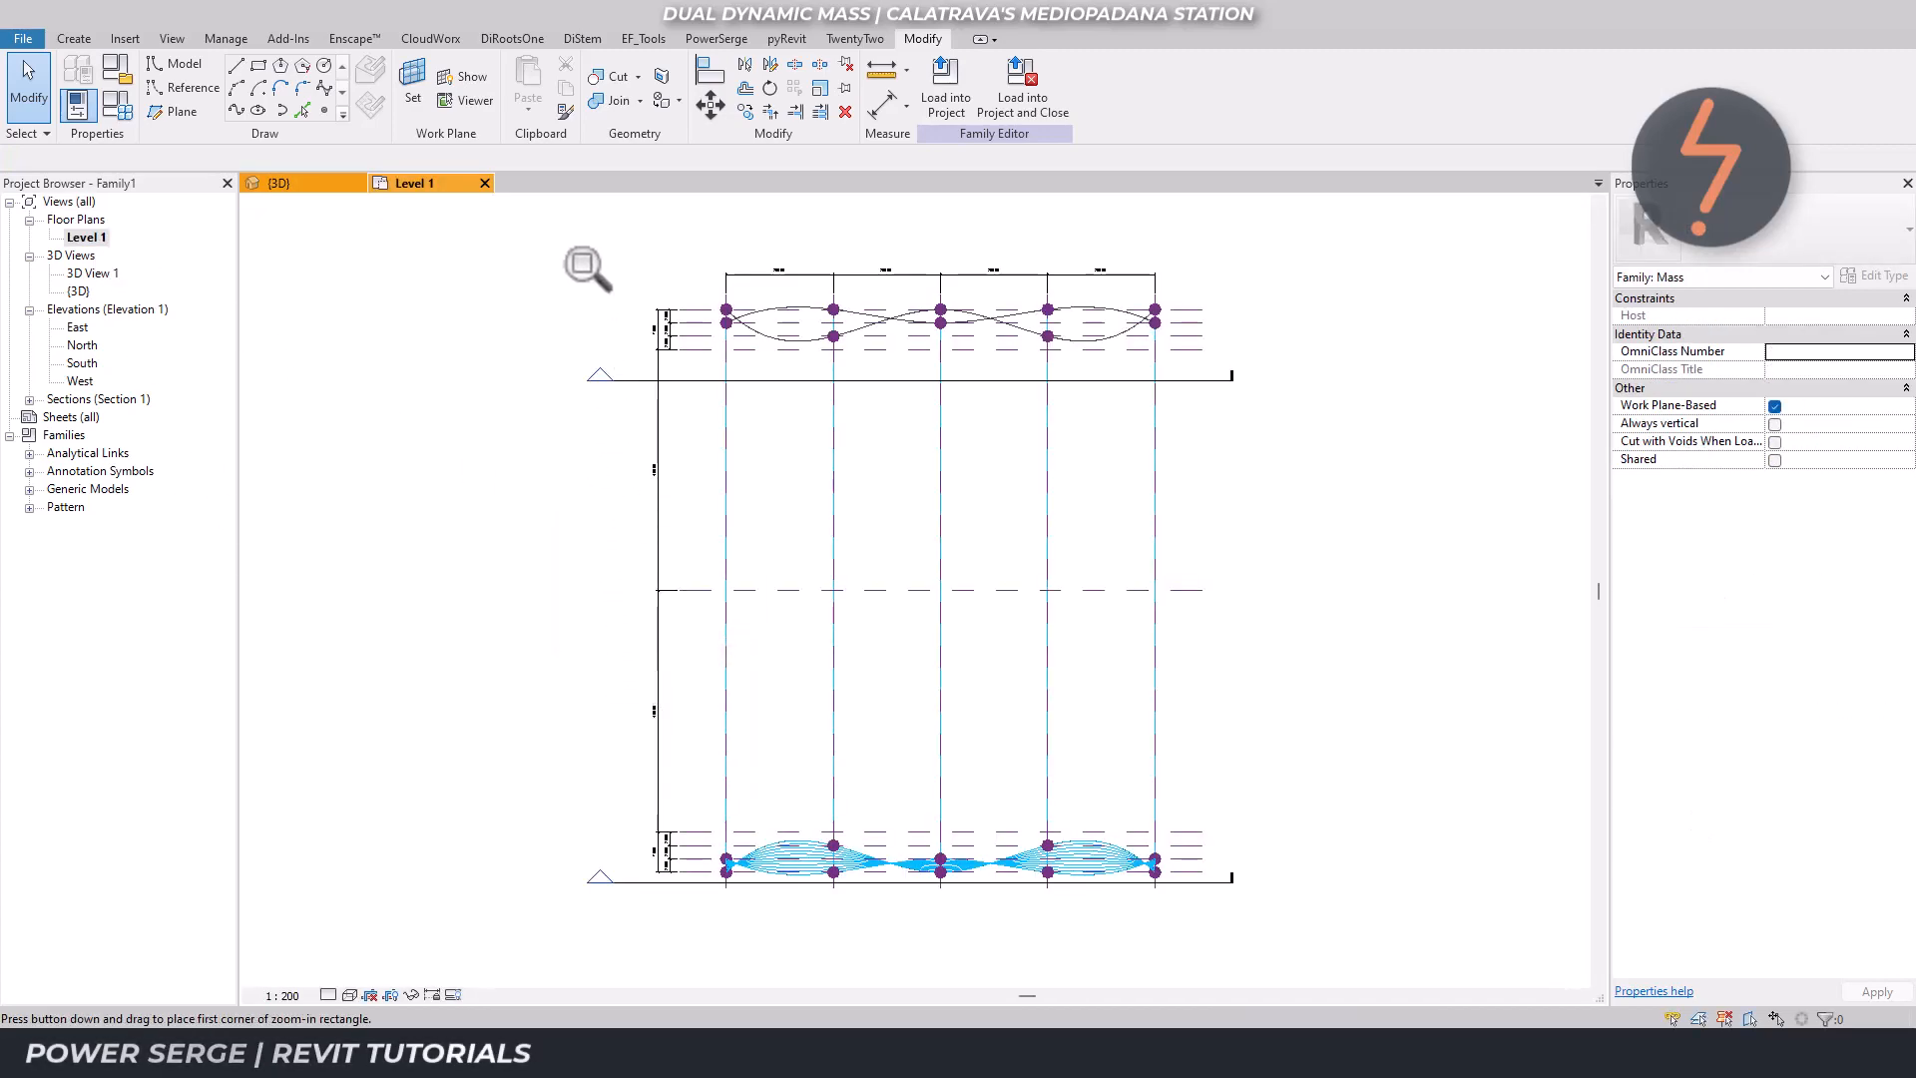
left_click_drag(561, 241, 1276, 422)
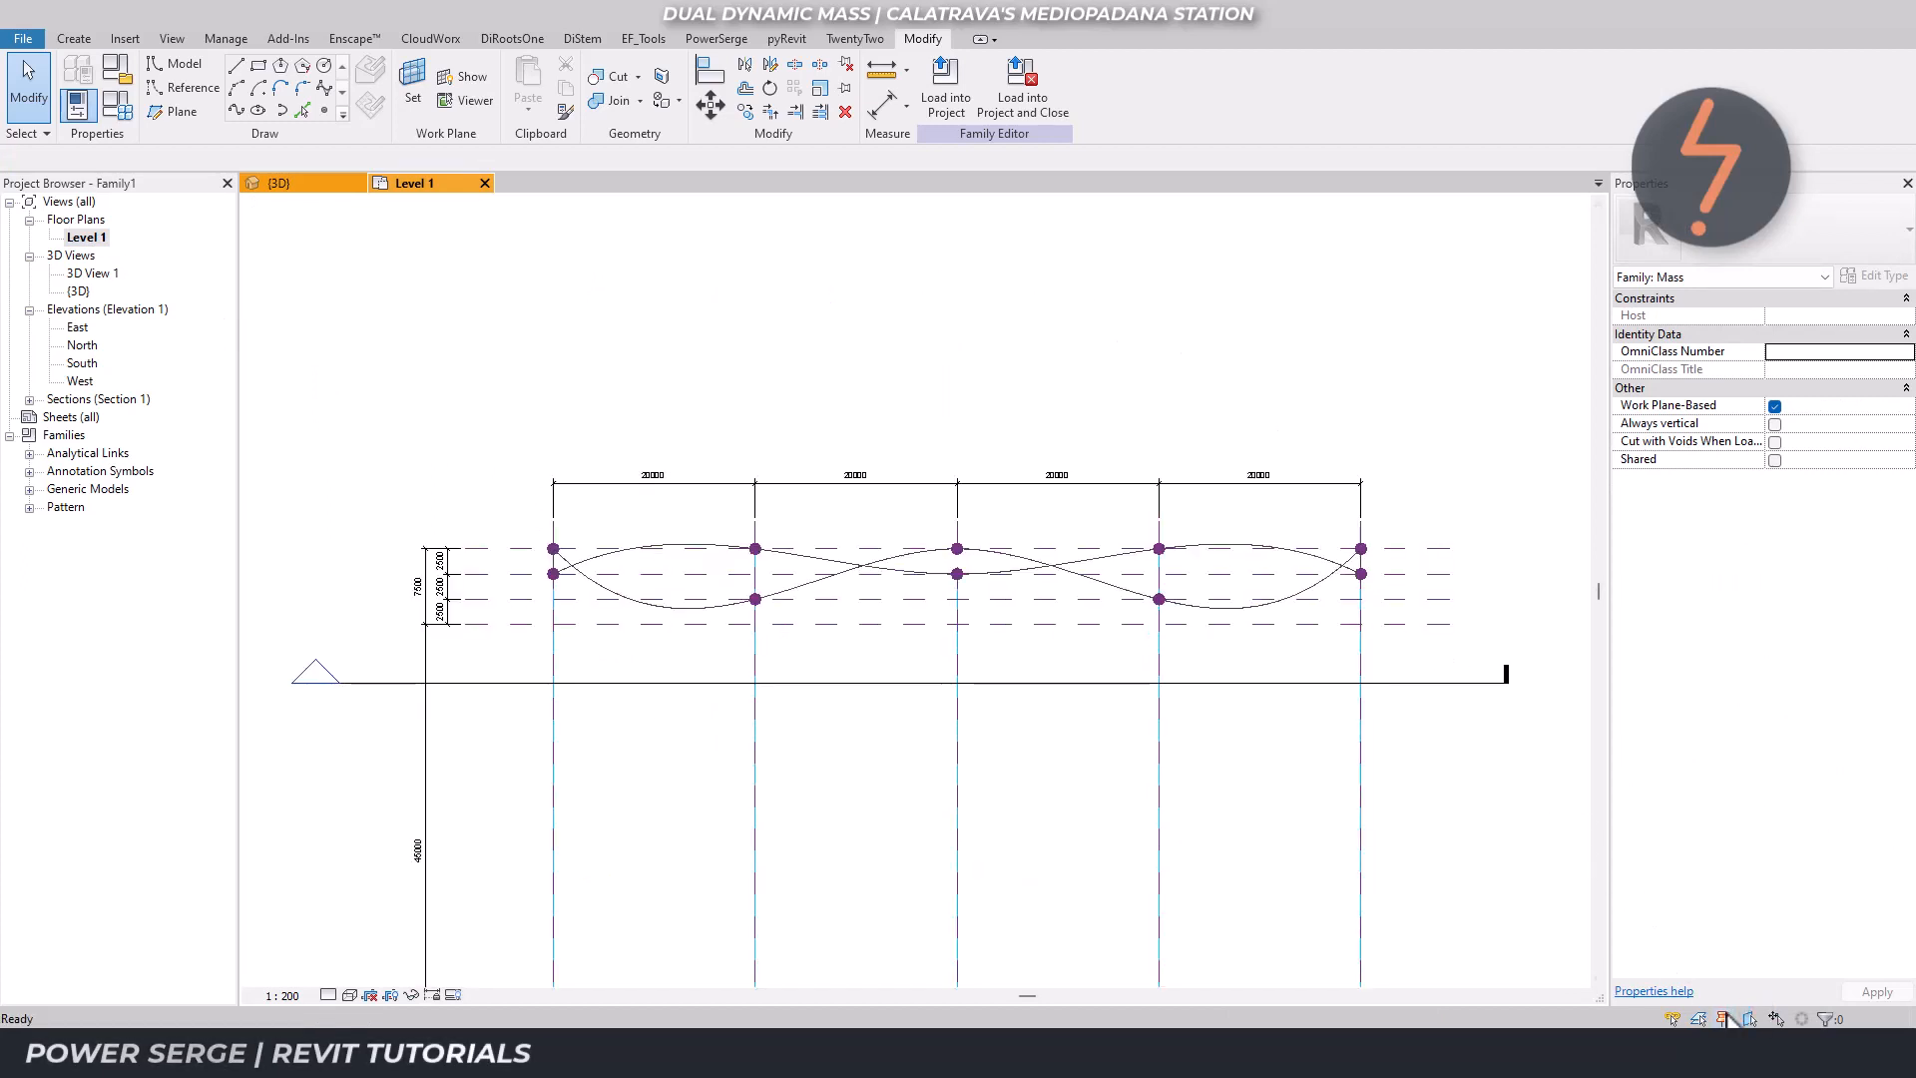
left_click(1443, 550)
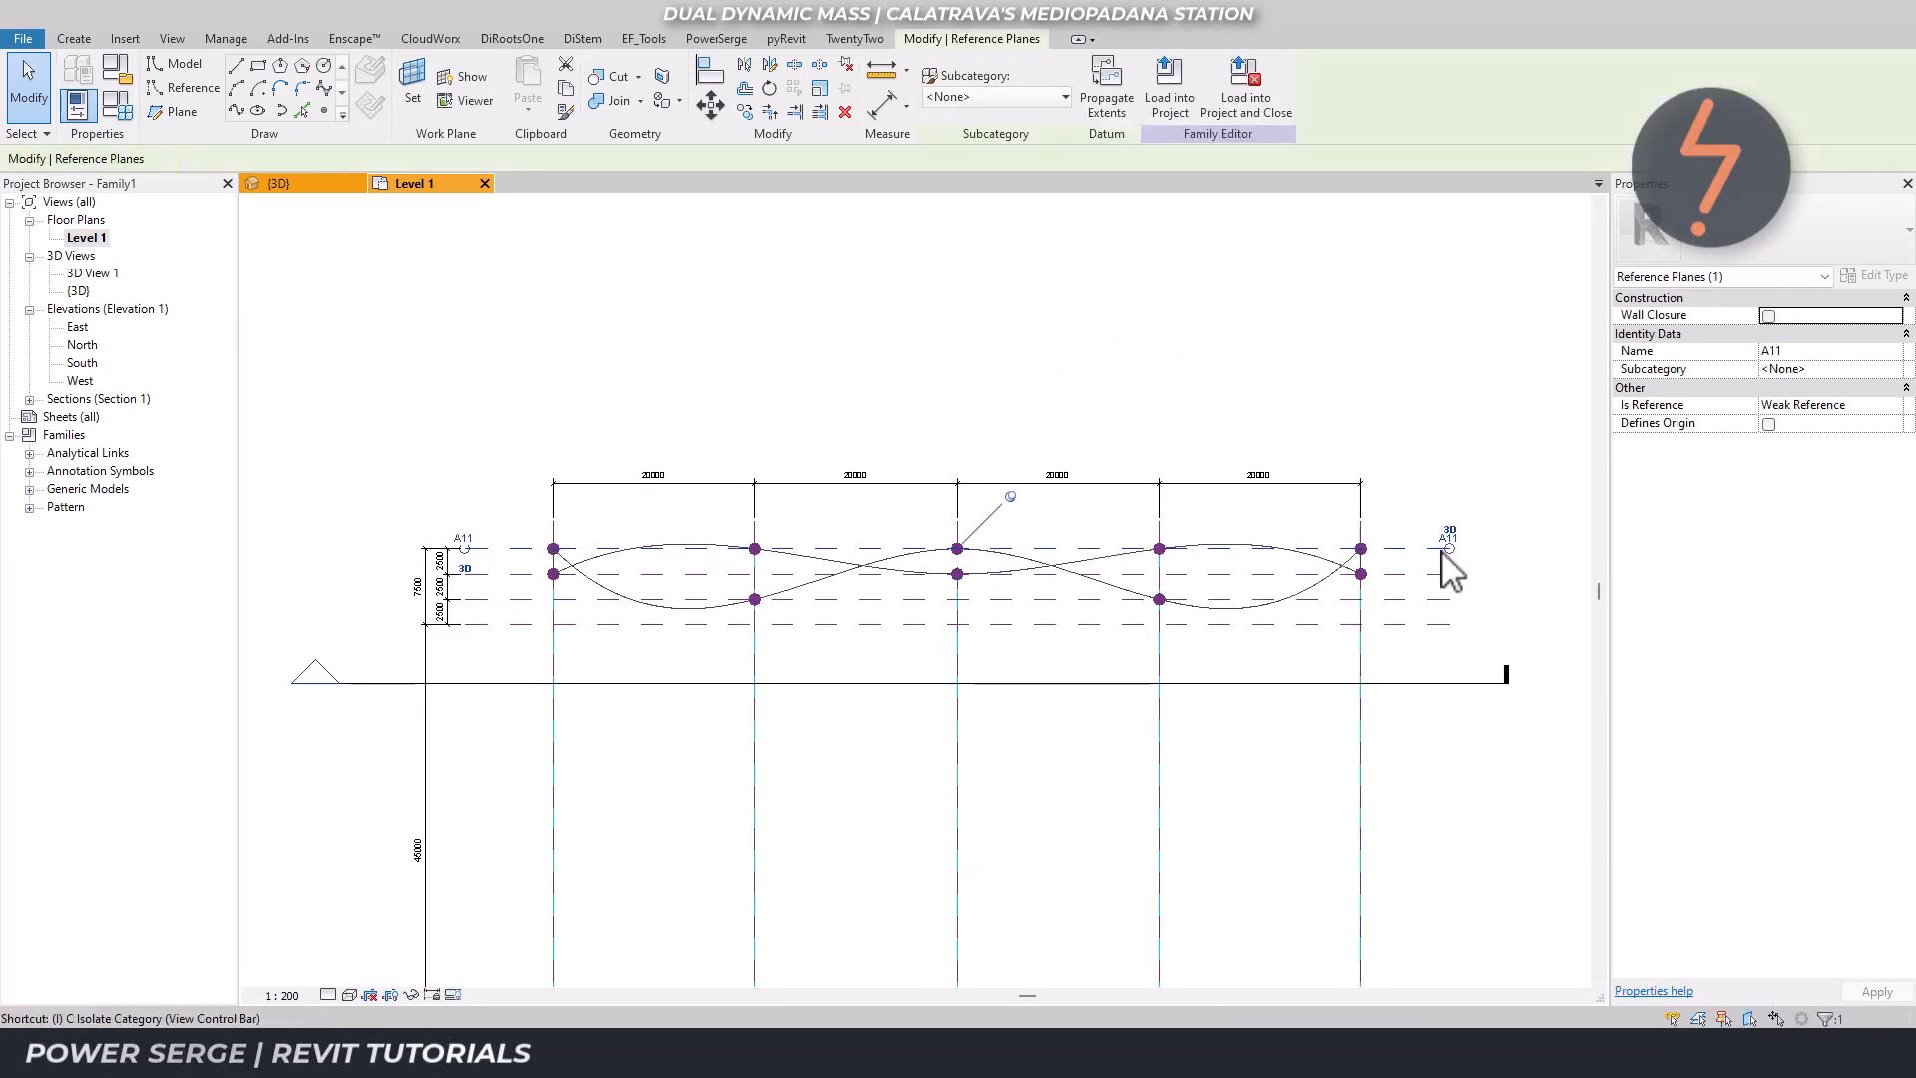
key("i")
key("c")
left_click(1212, 421)
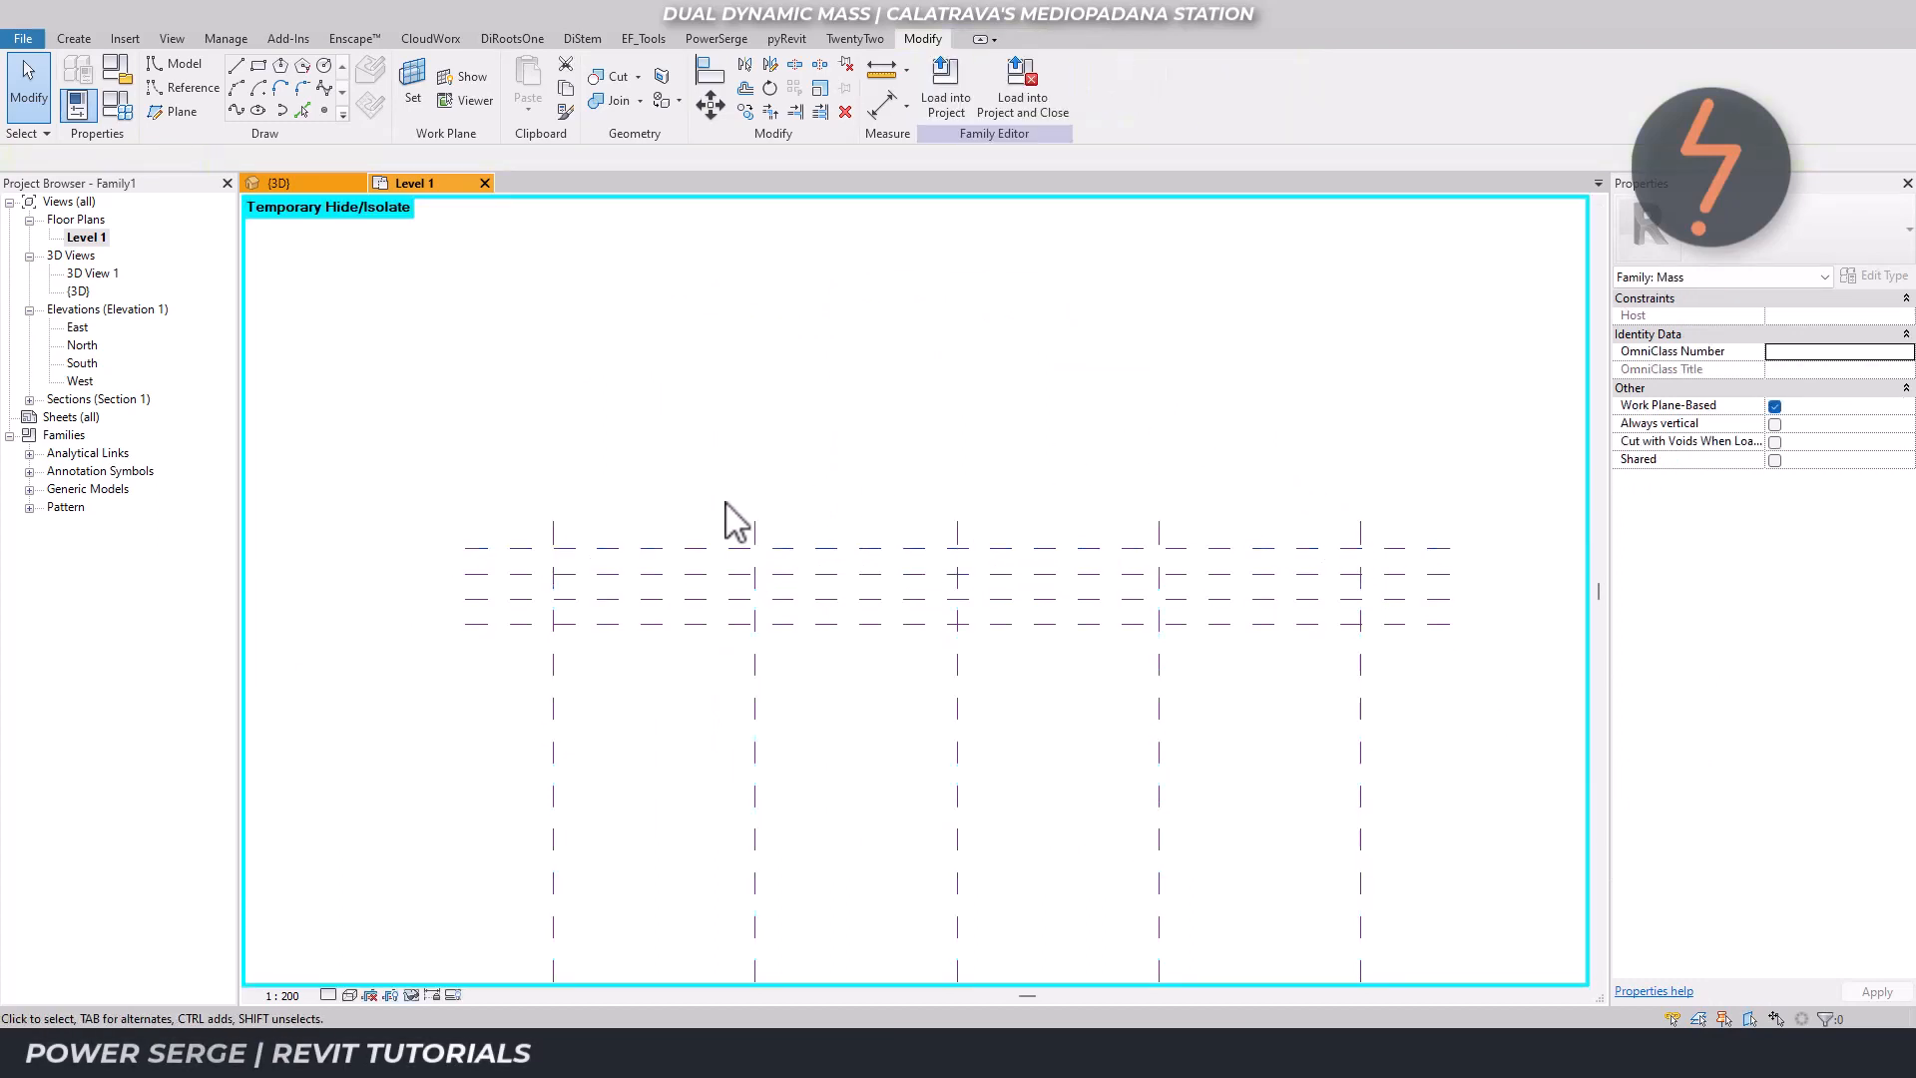
Copy vertical reference plane A1 1000 mm inward, towards the next vertical plane.
left_click(555, 547)
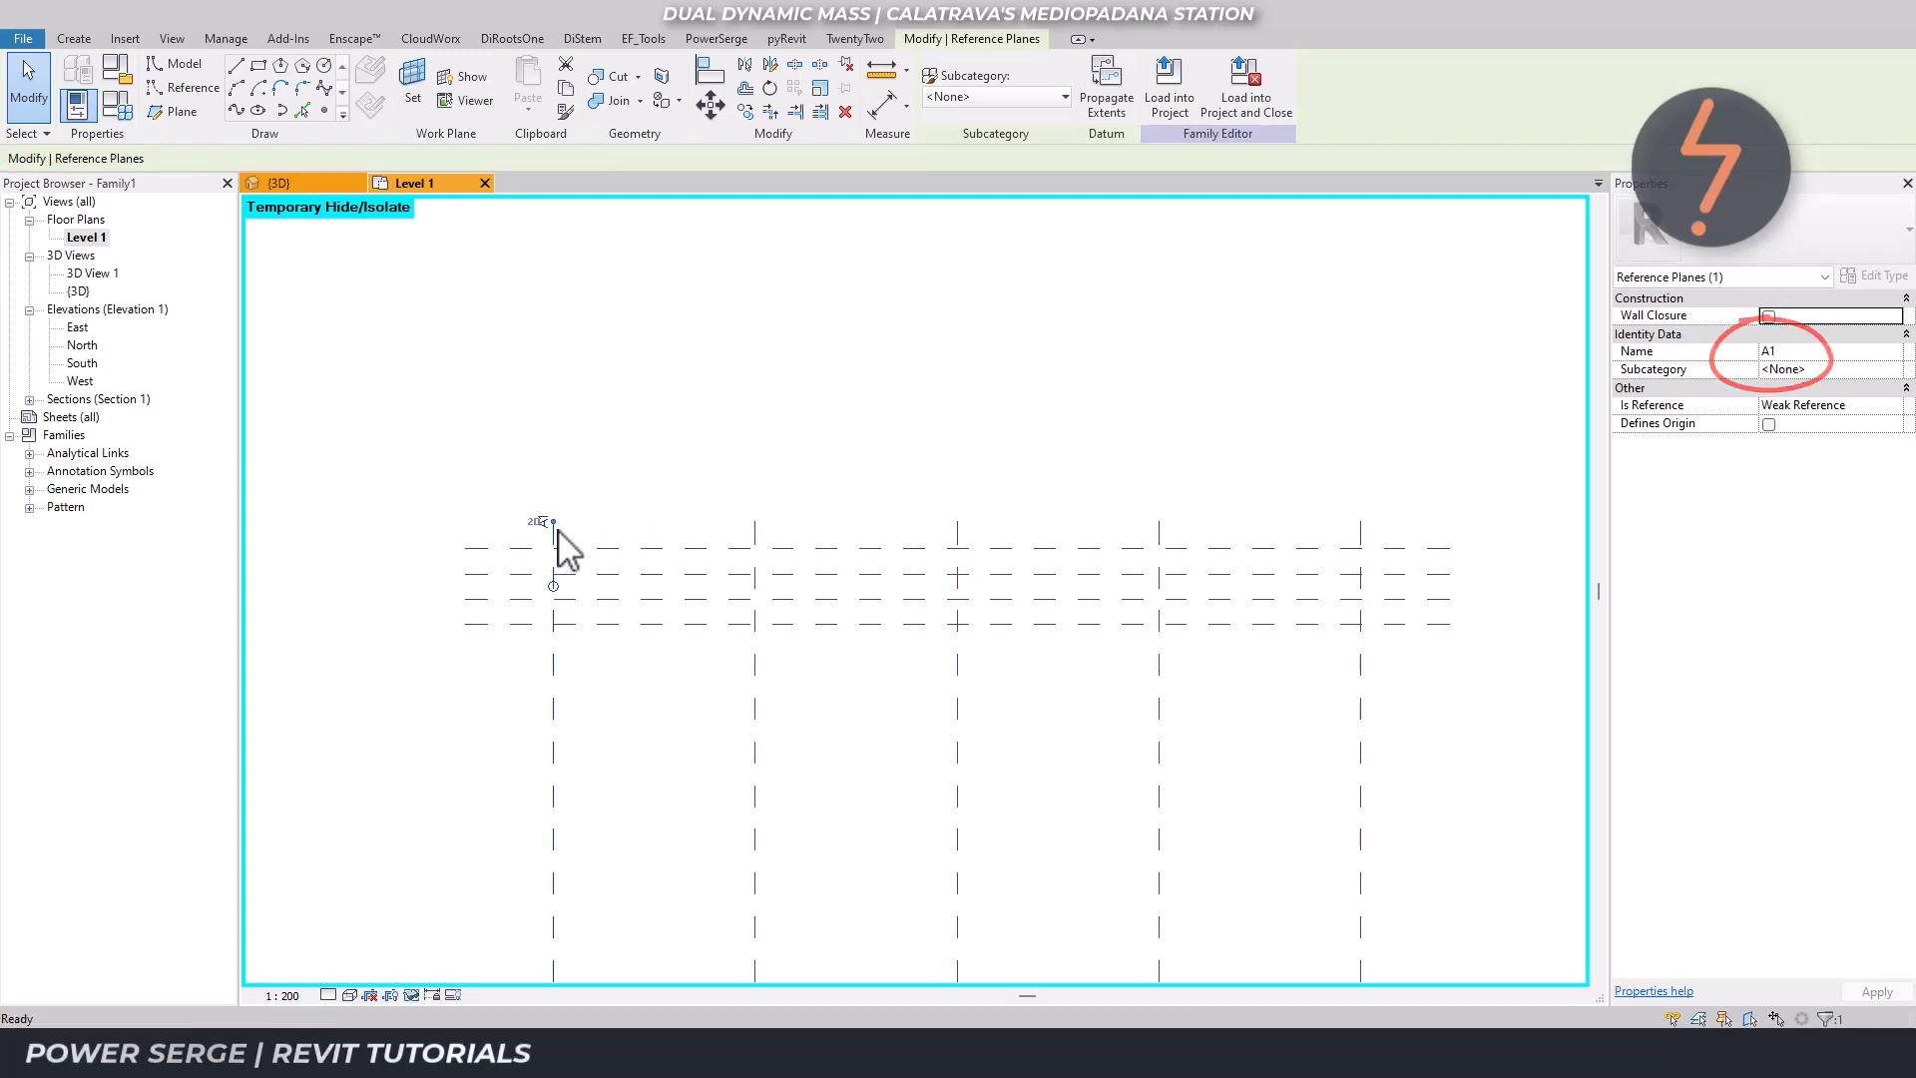
key("c")
key("o")
left_click(554, 522)
left_click(565, 523)
key("Escape")
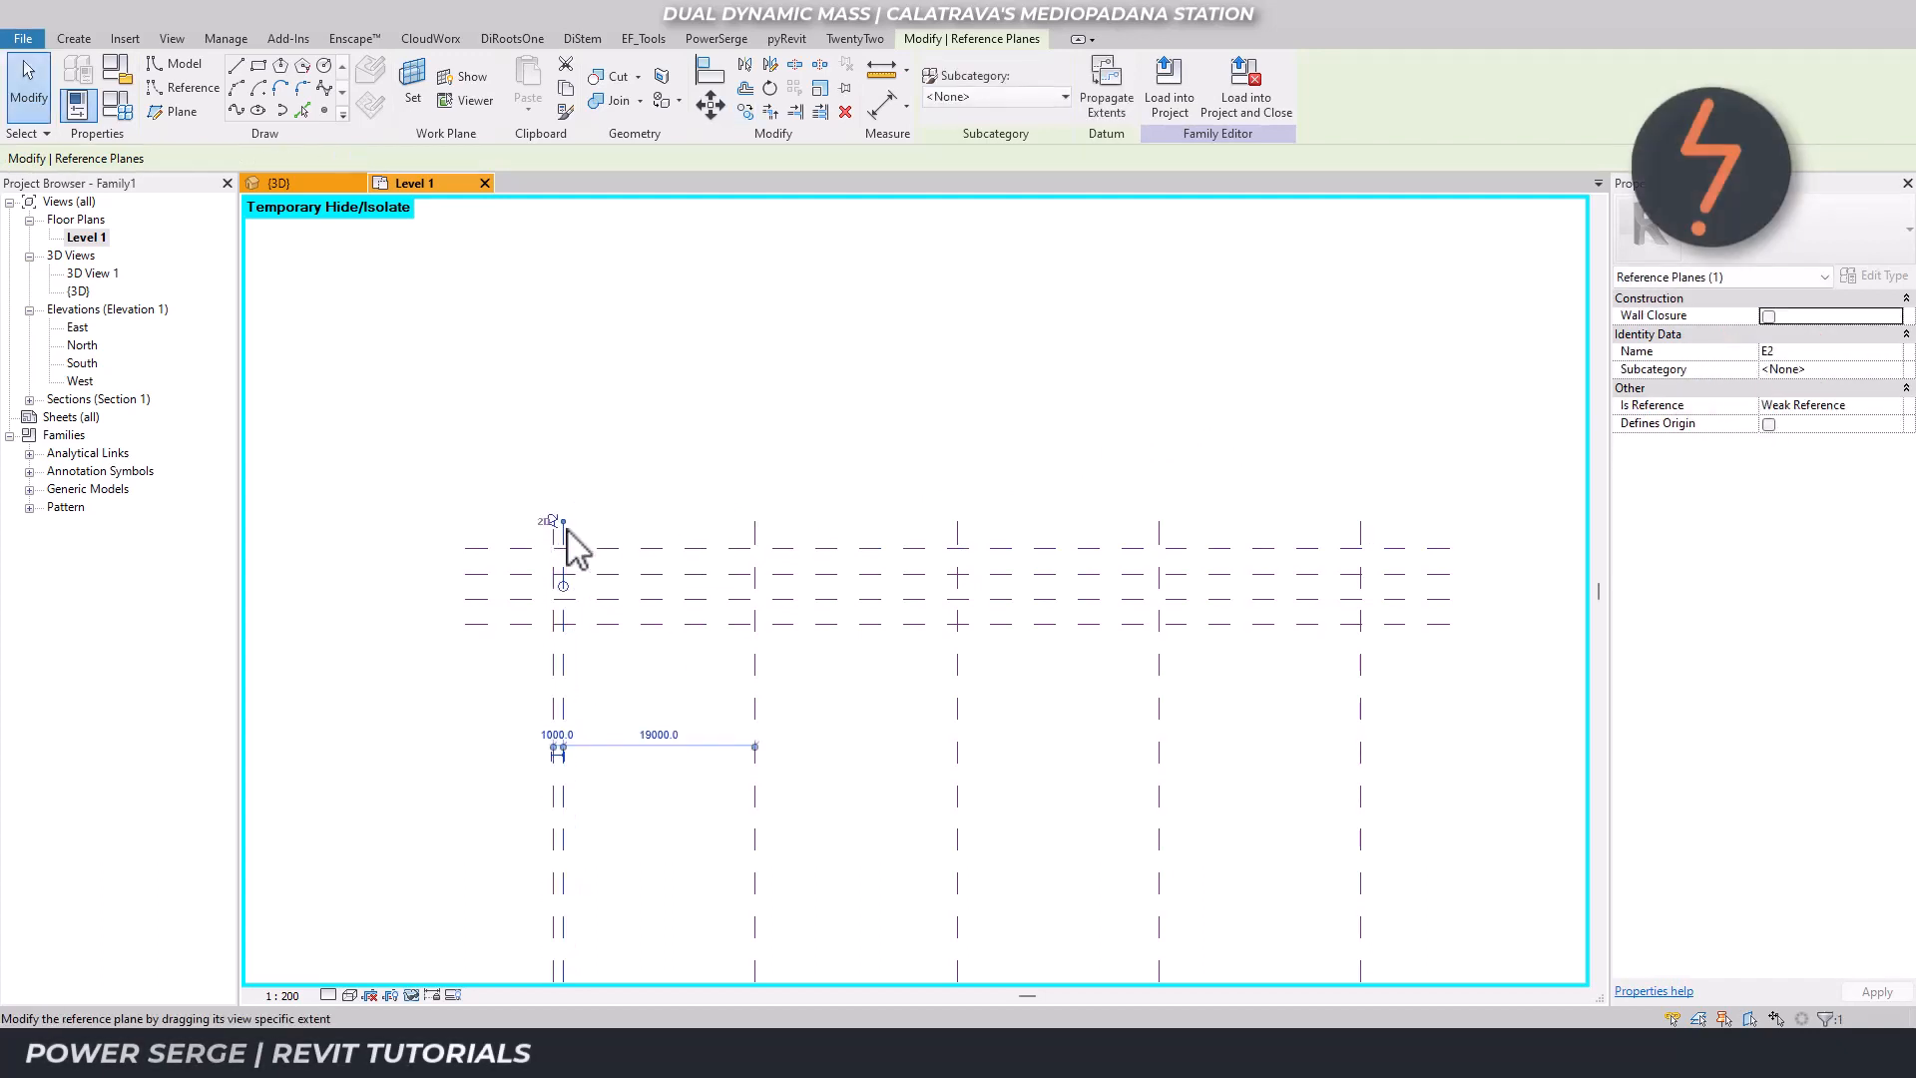
key("Escape")
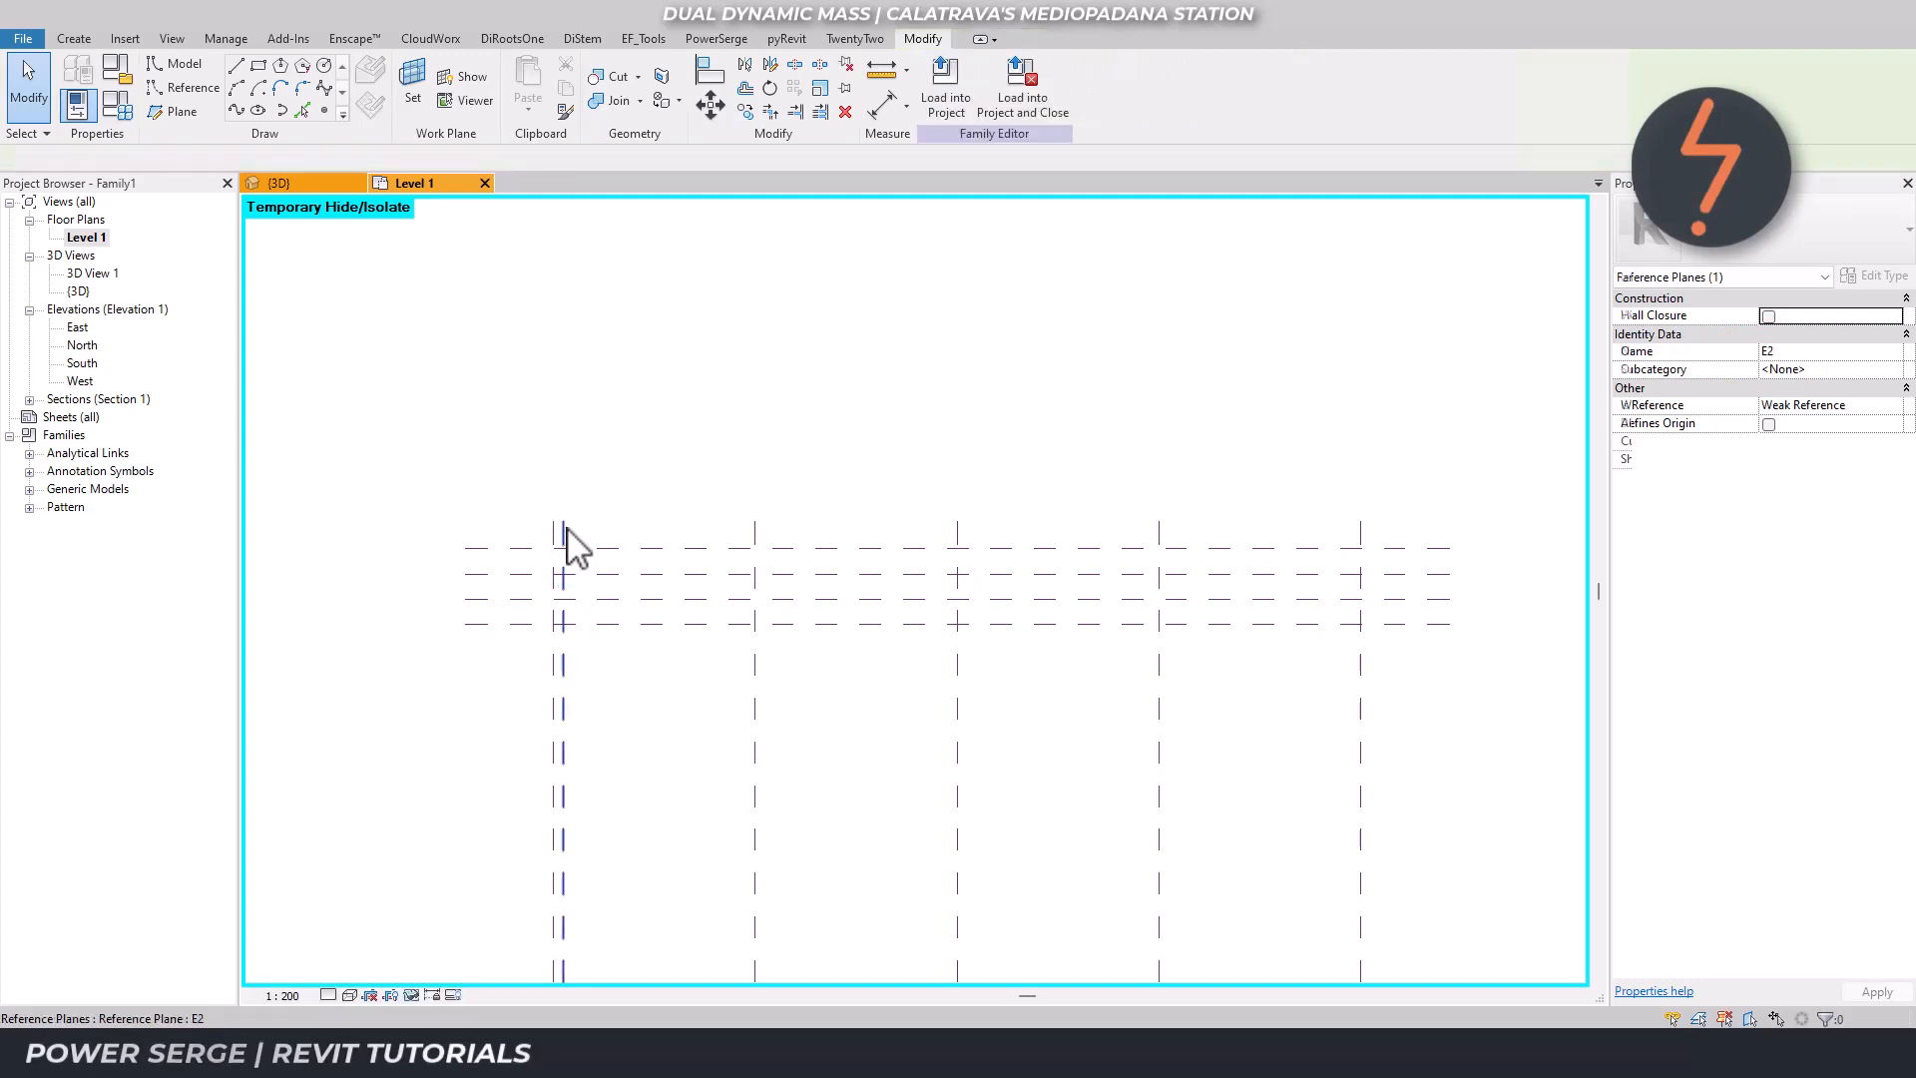
Rename the copied vertical reference plane beside A1 as A2.
left_click(563, 531)
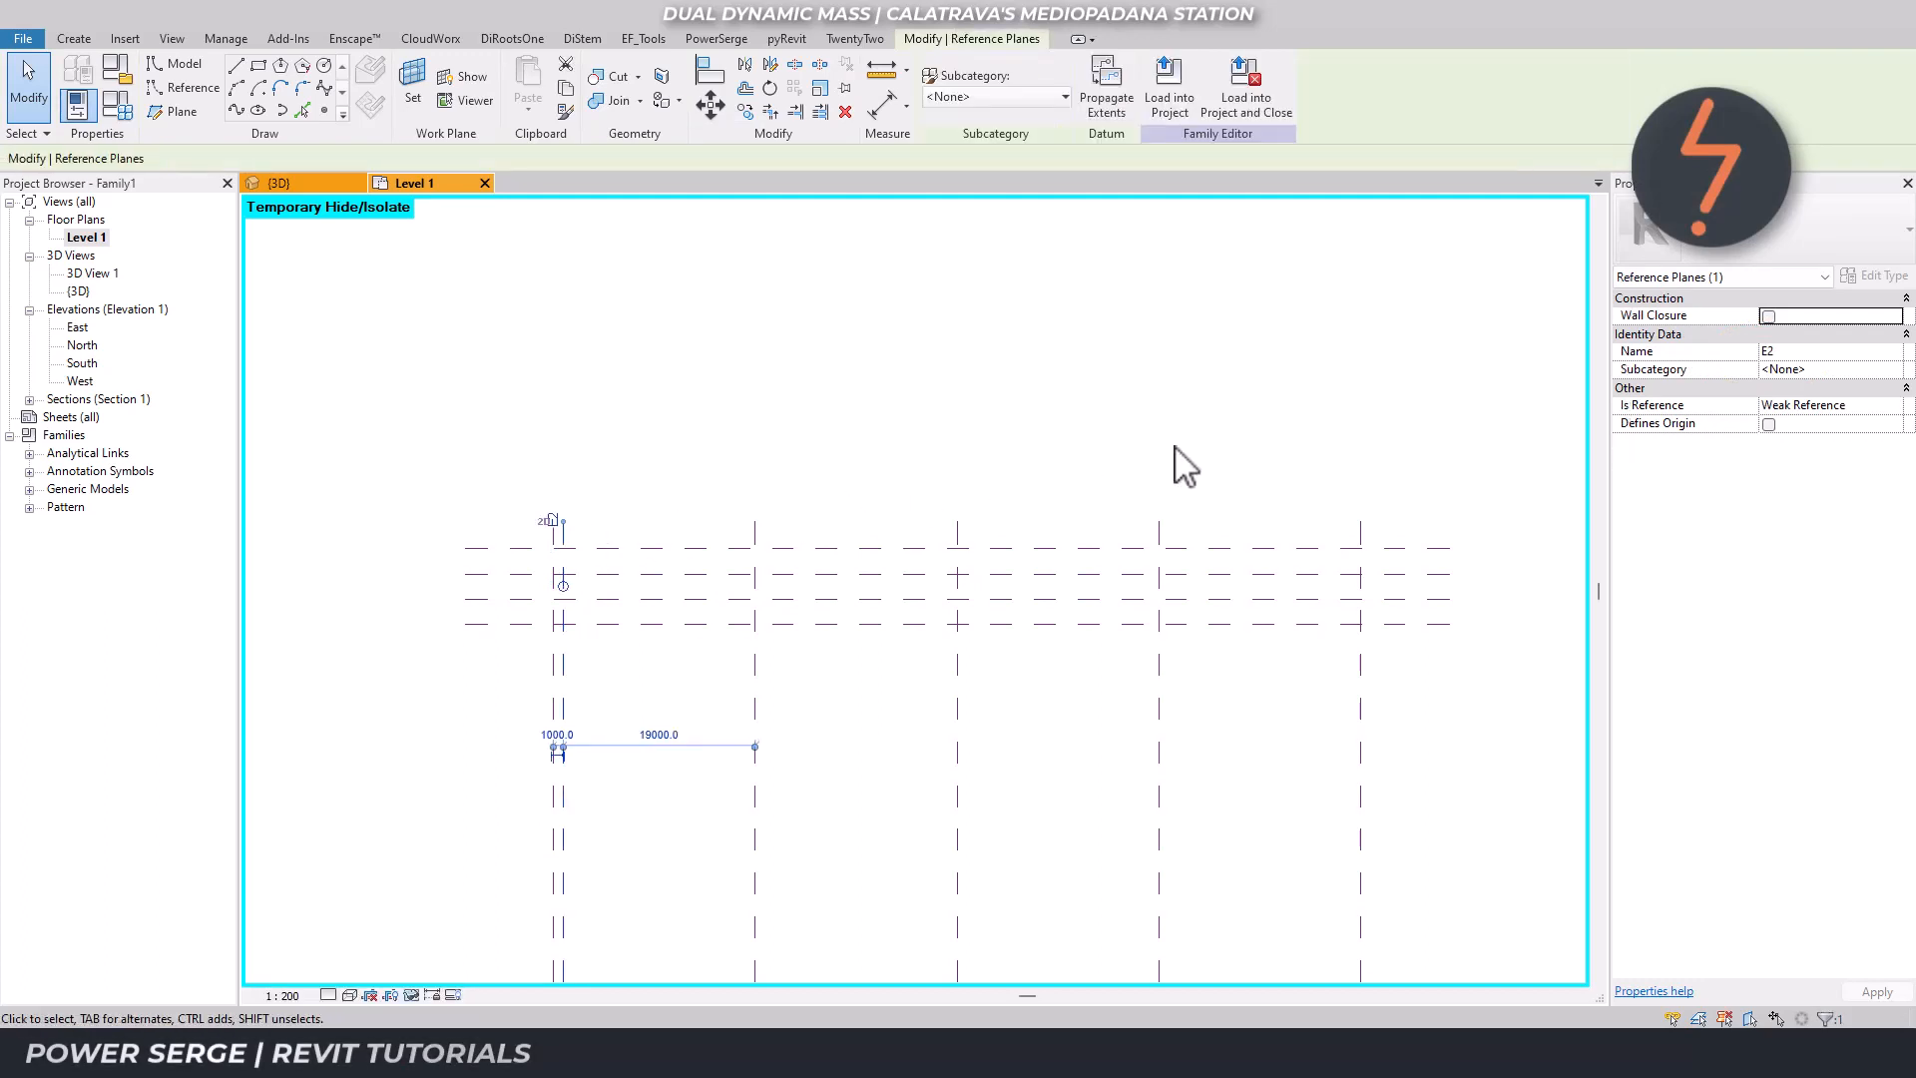
left_click(1806, 355)
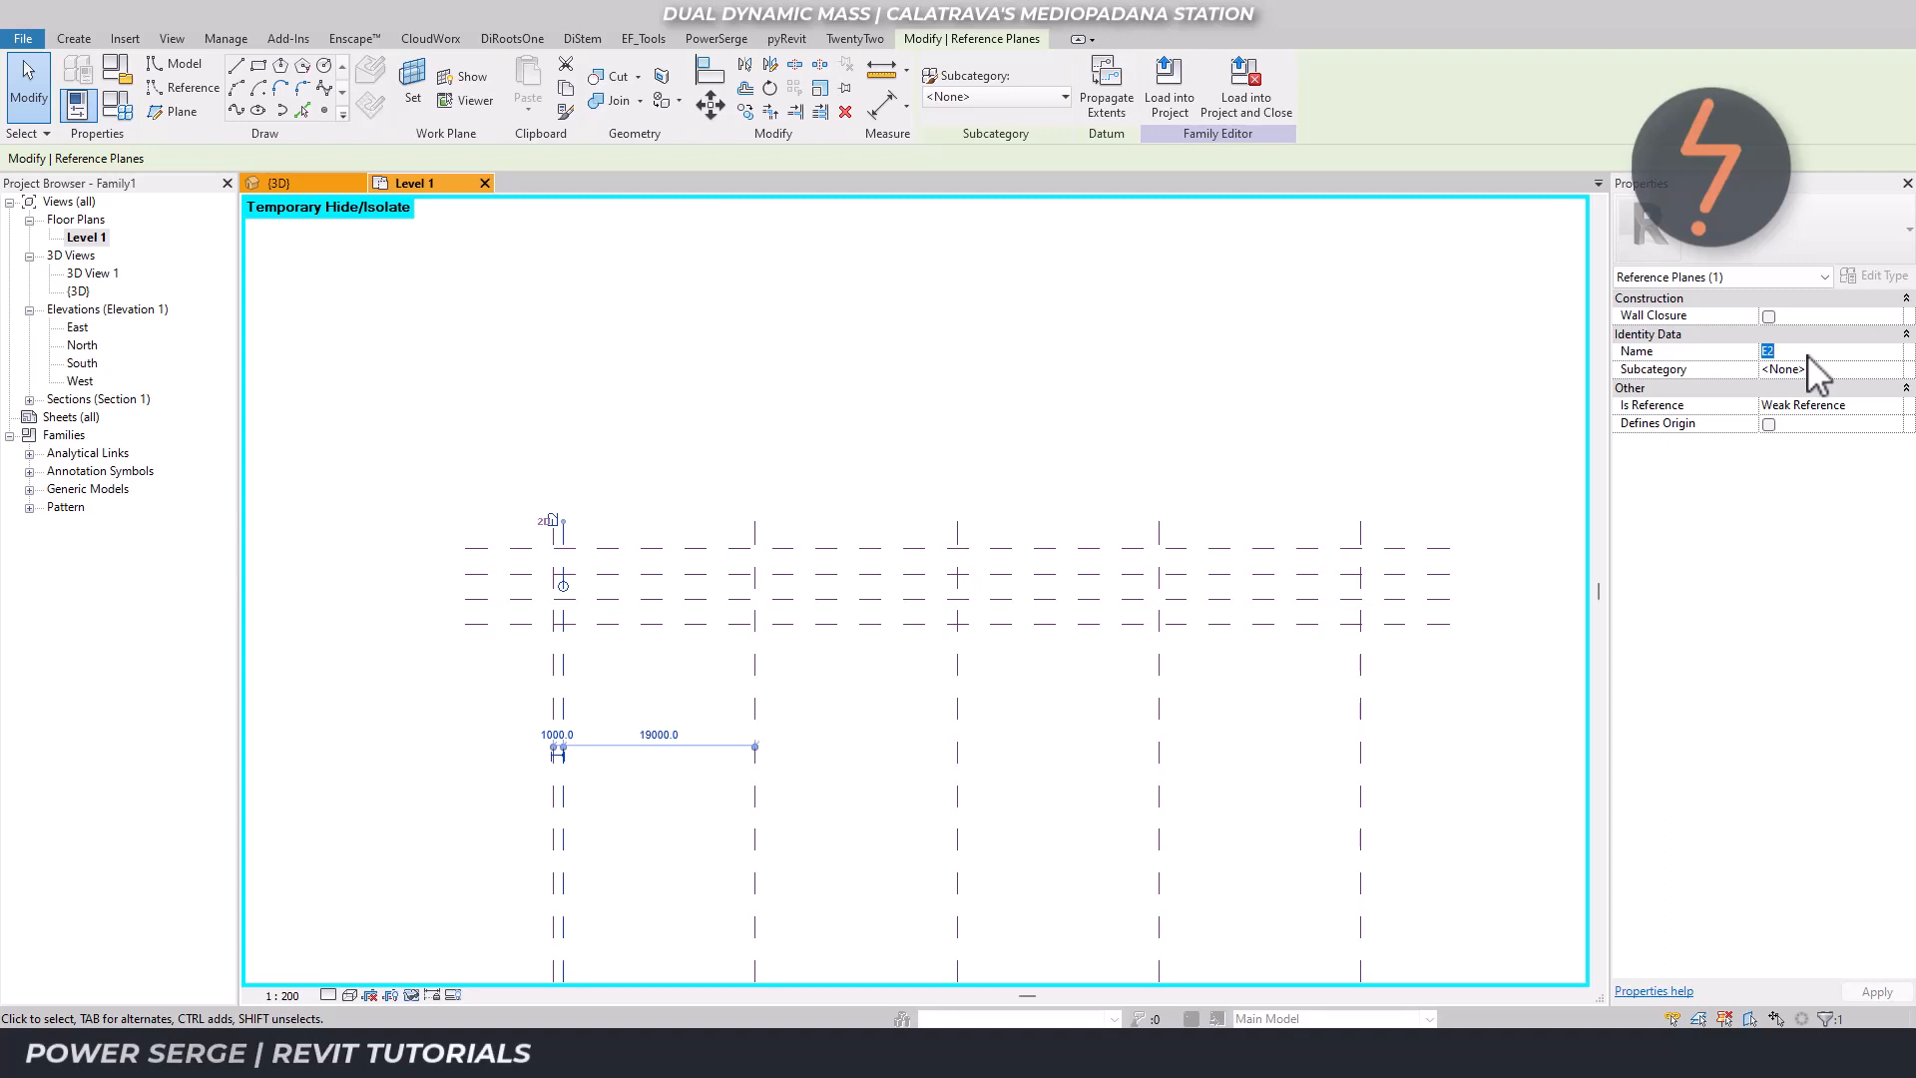
type("A")
left_click(1262, 375)
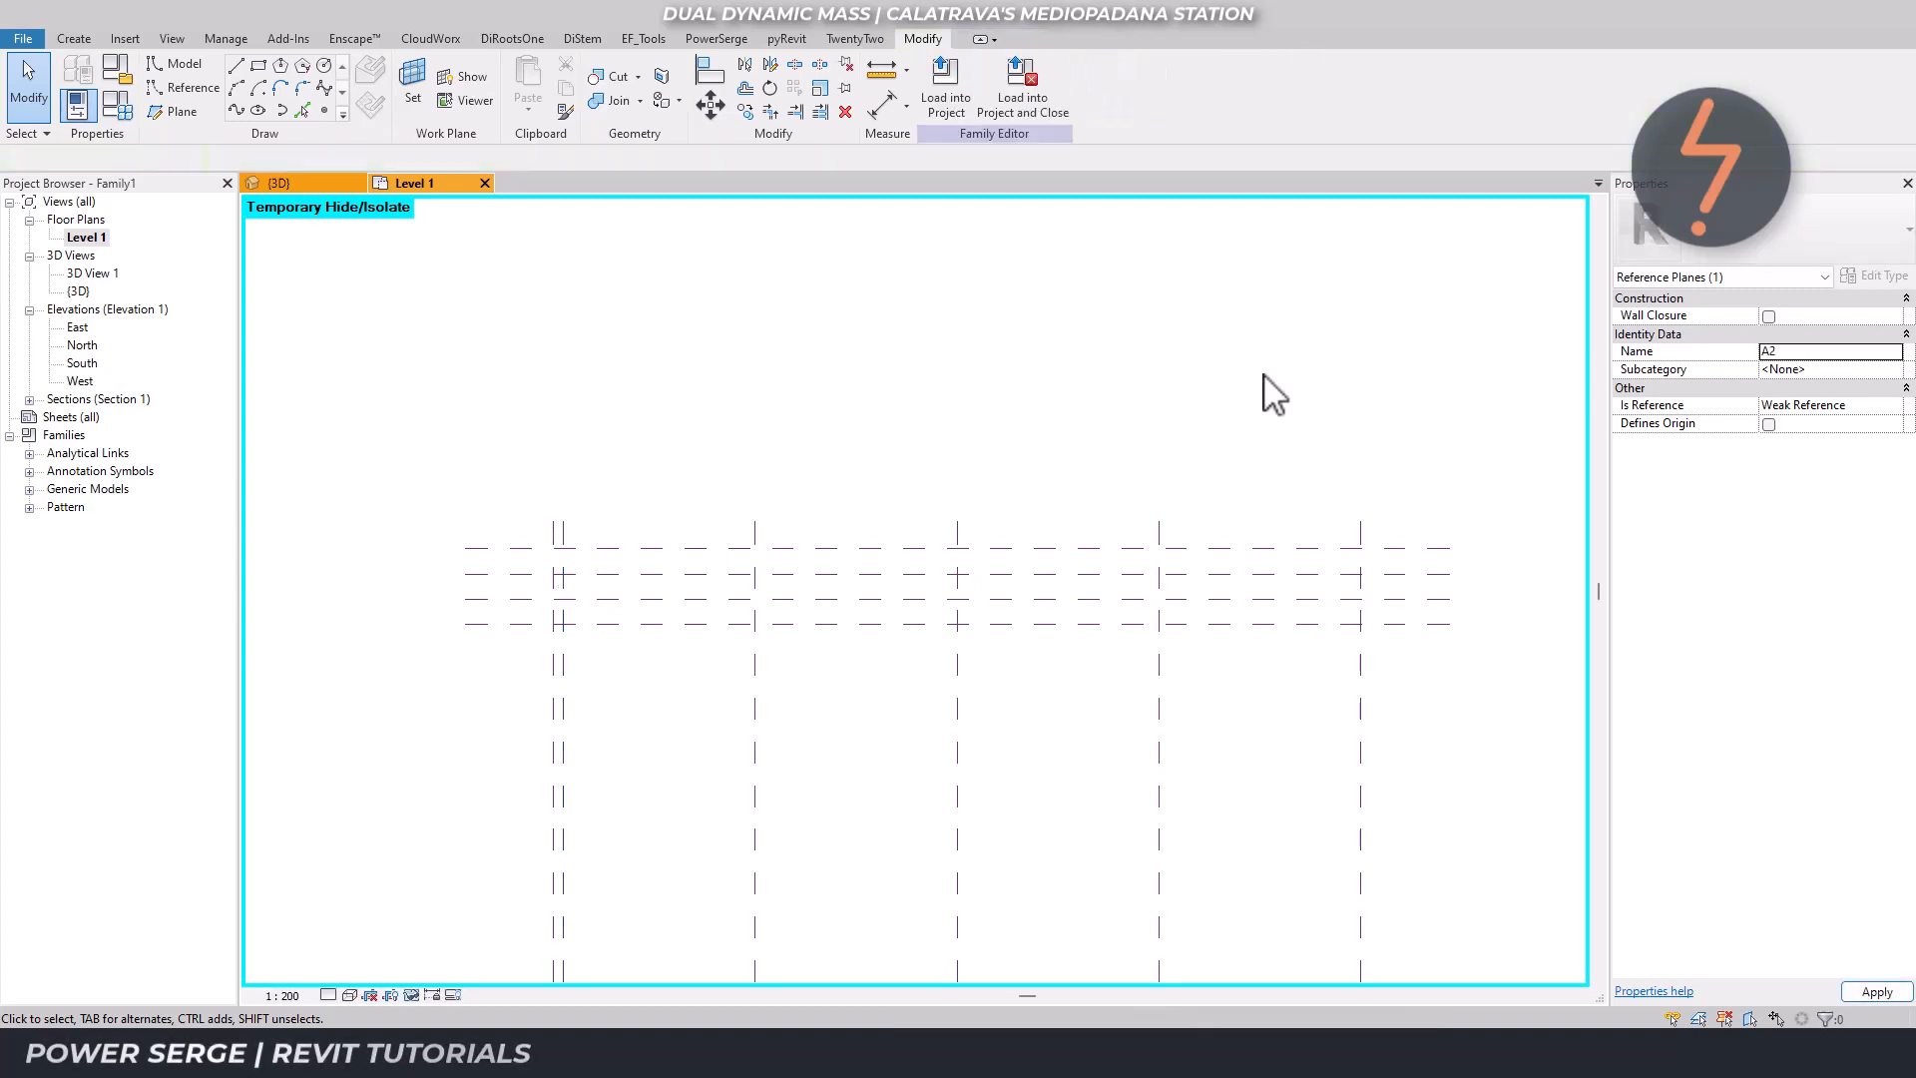
Make multiple copies of reference plane A2 at 1000 mm spacing until the bay up to the next vertical plane is filled.
left_click(564, 527)
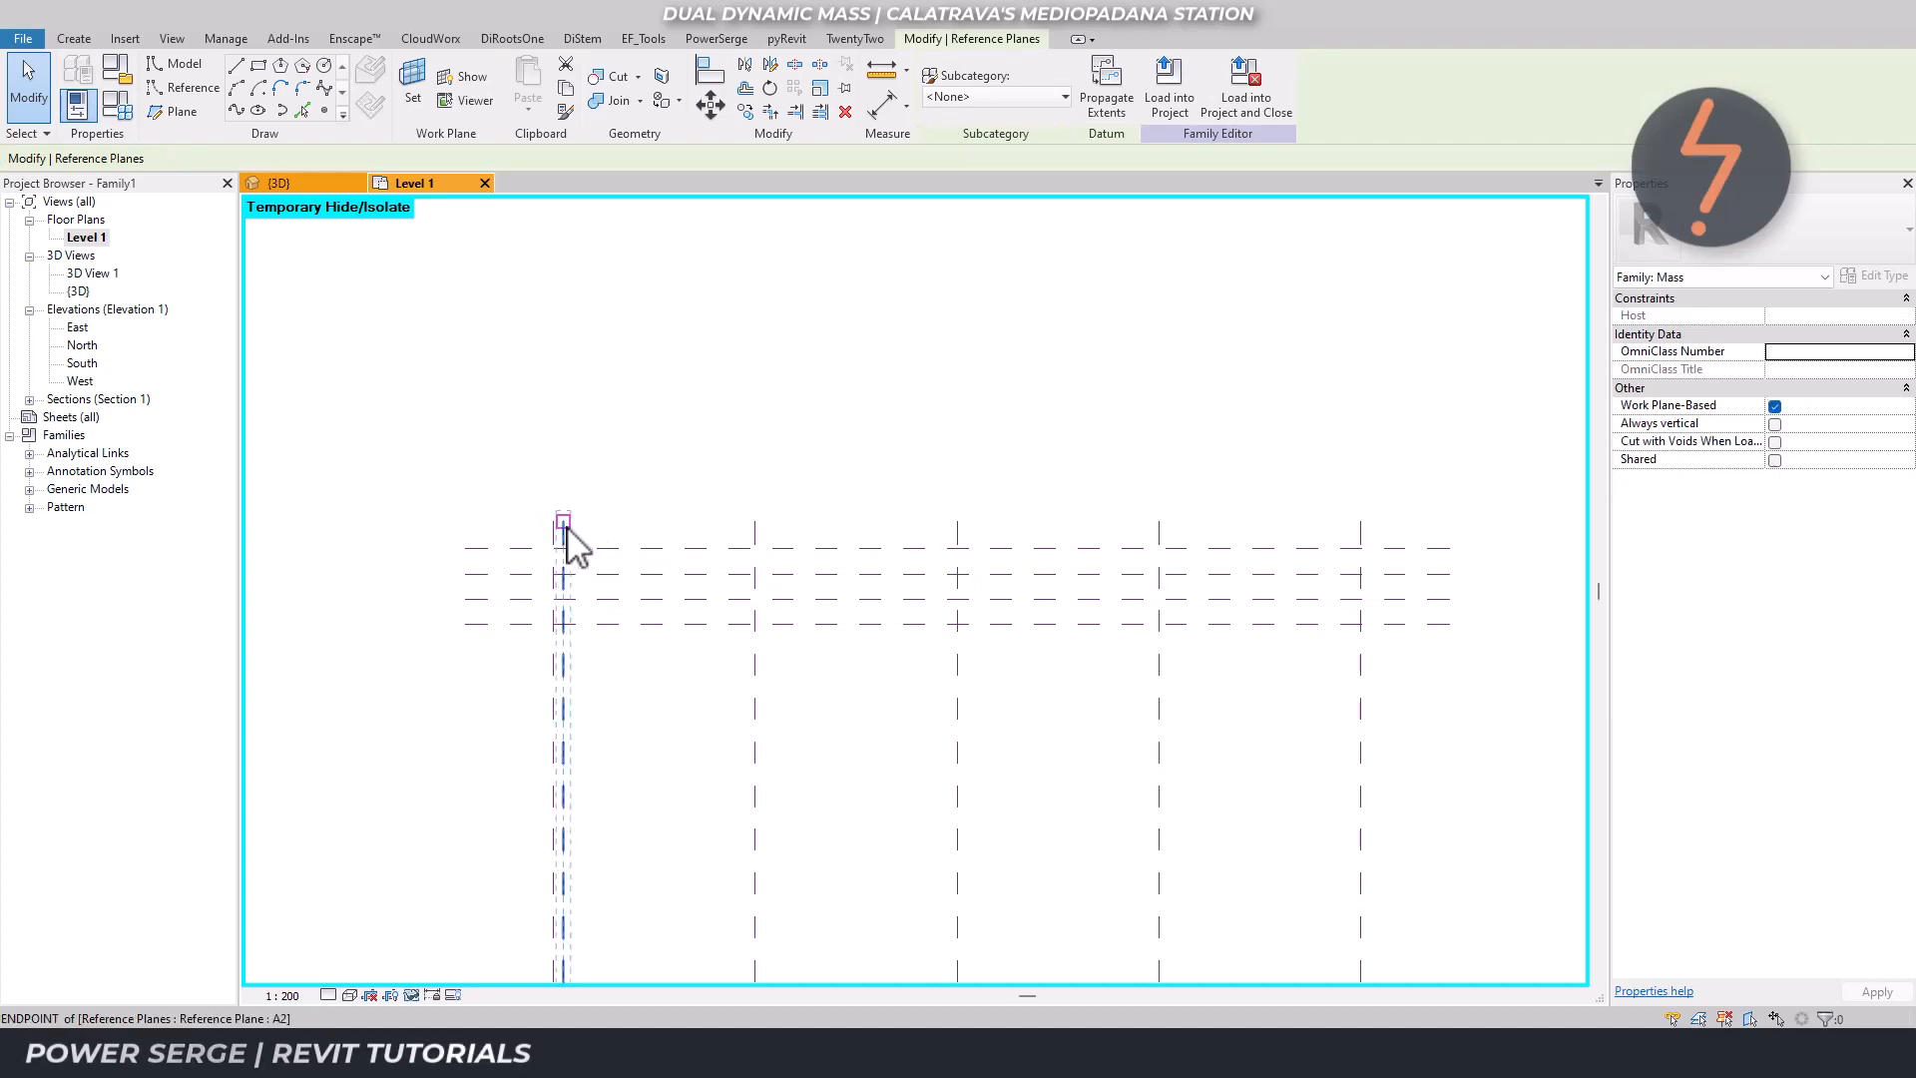
key("c")
key("o")
left_click(567, 527)
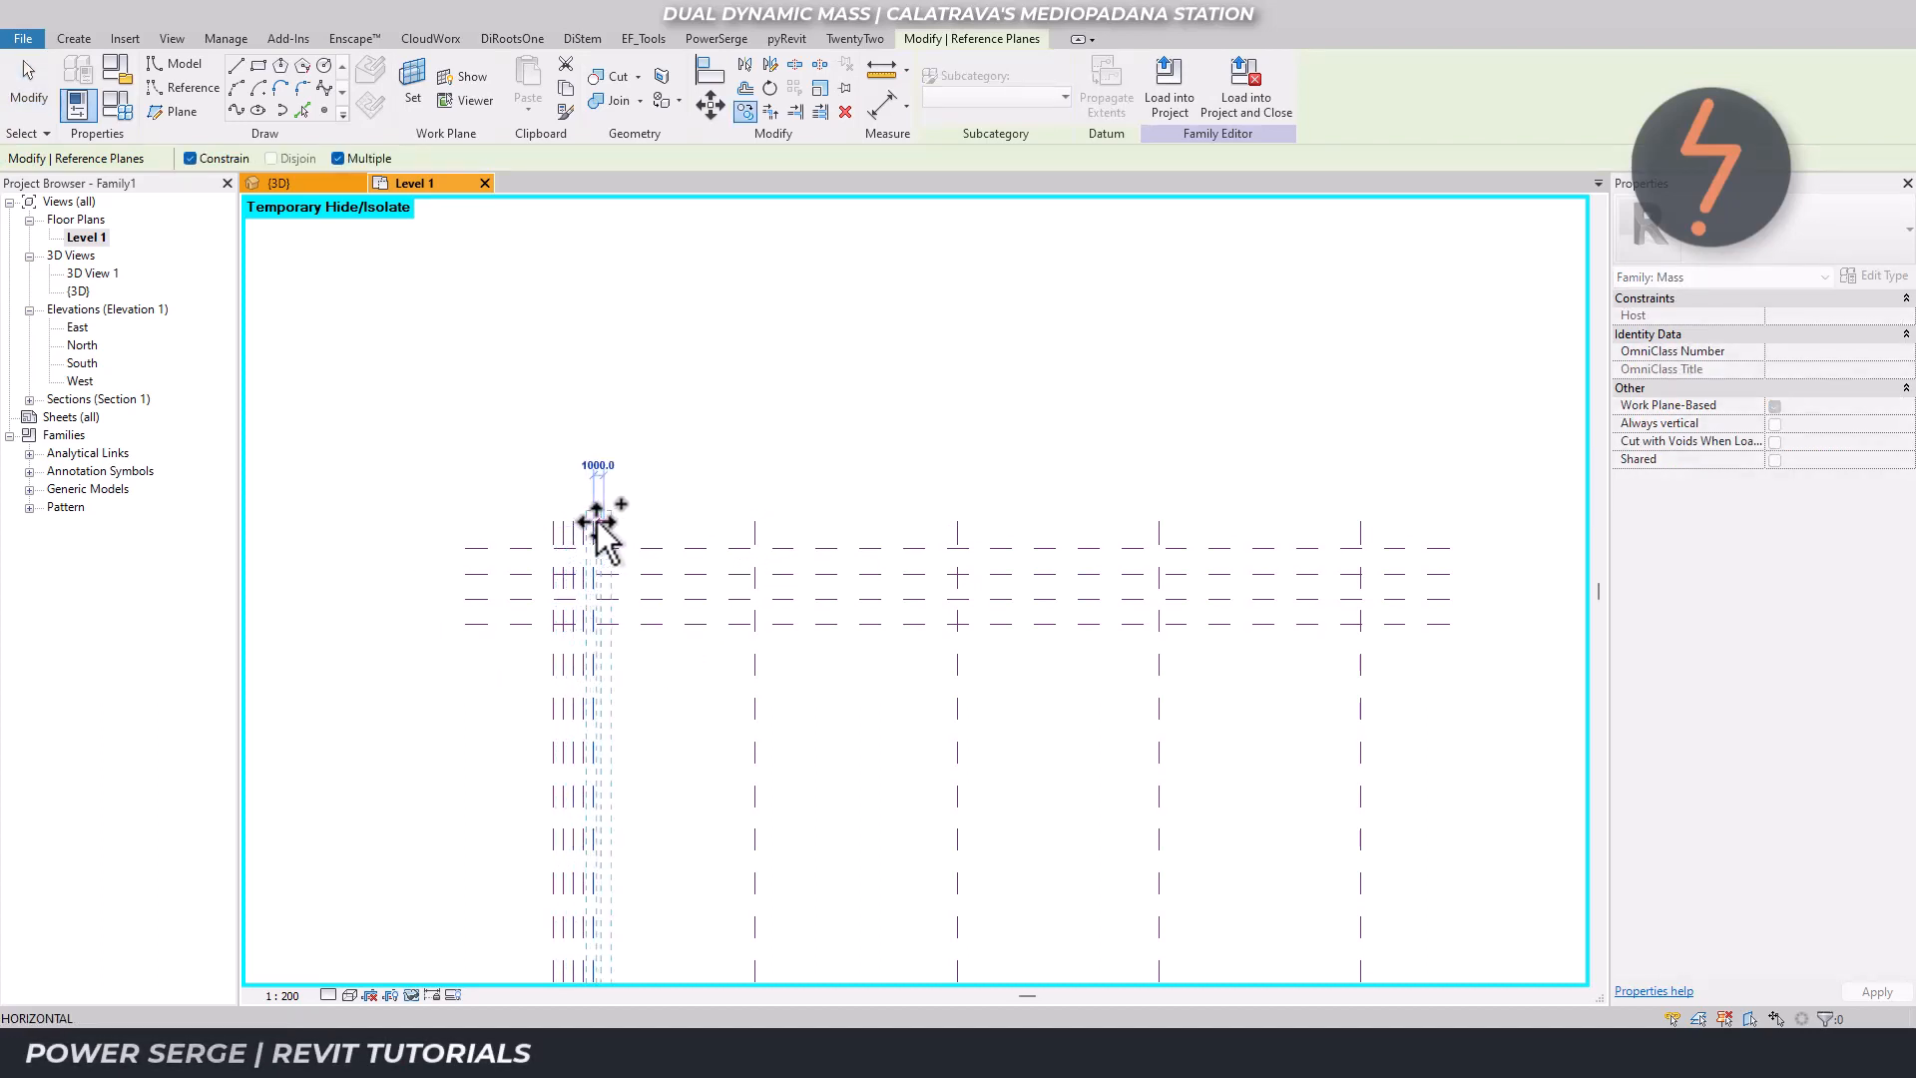
left_click(609, 519)
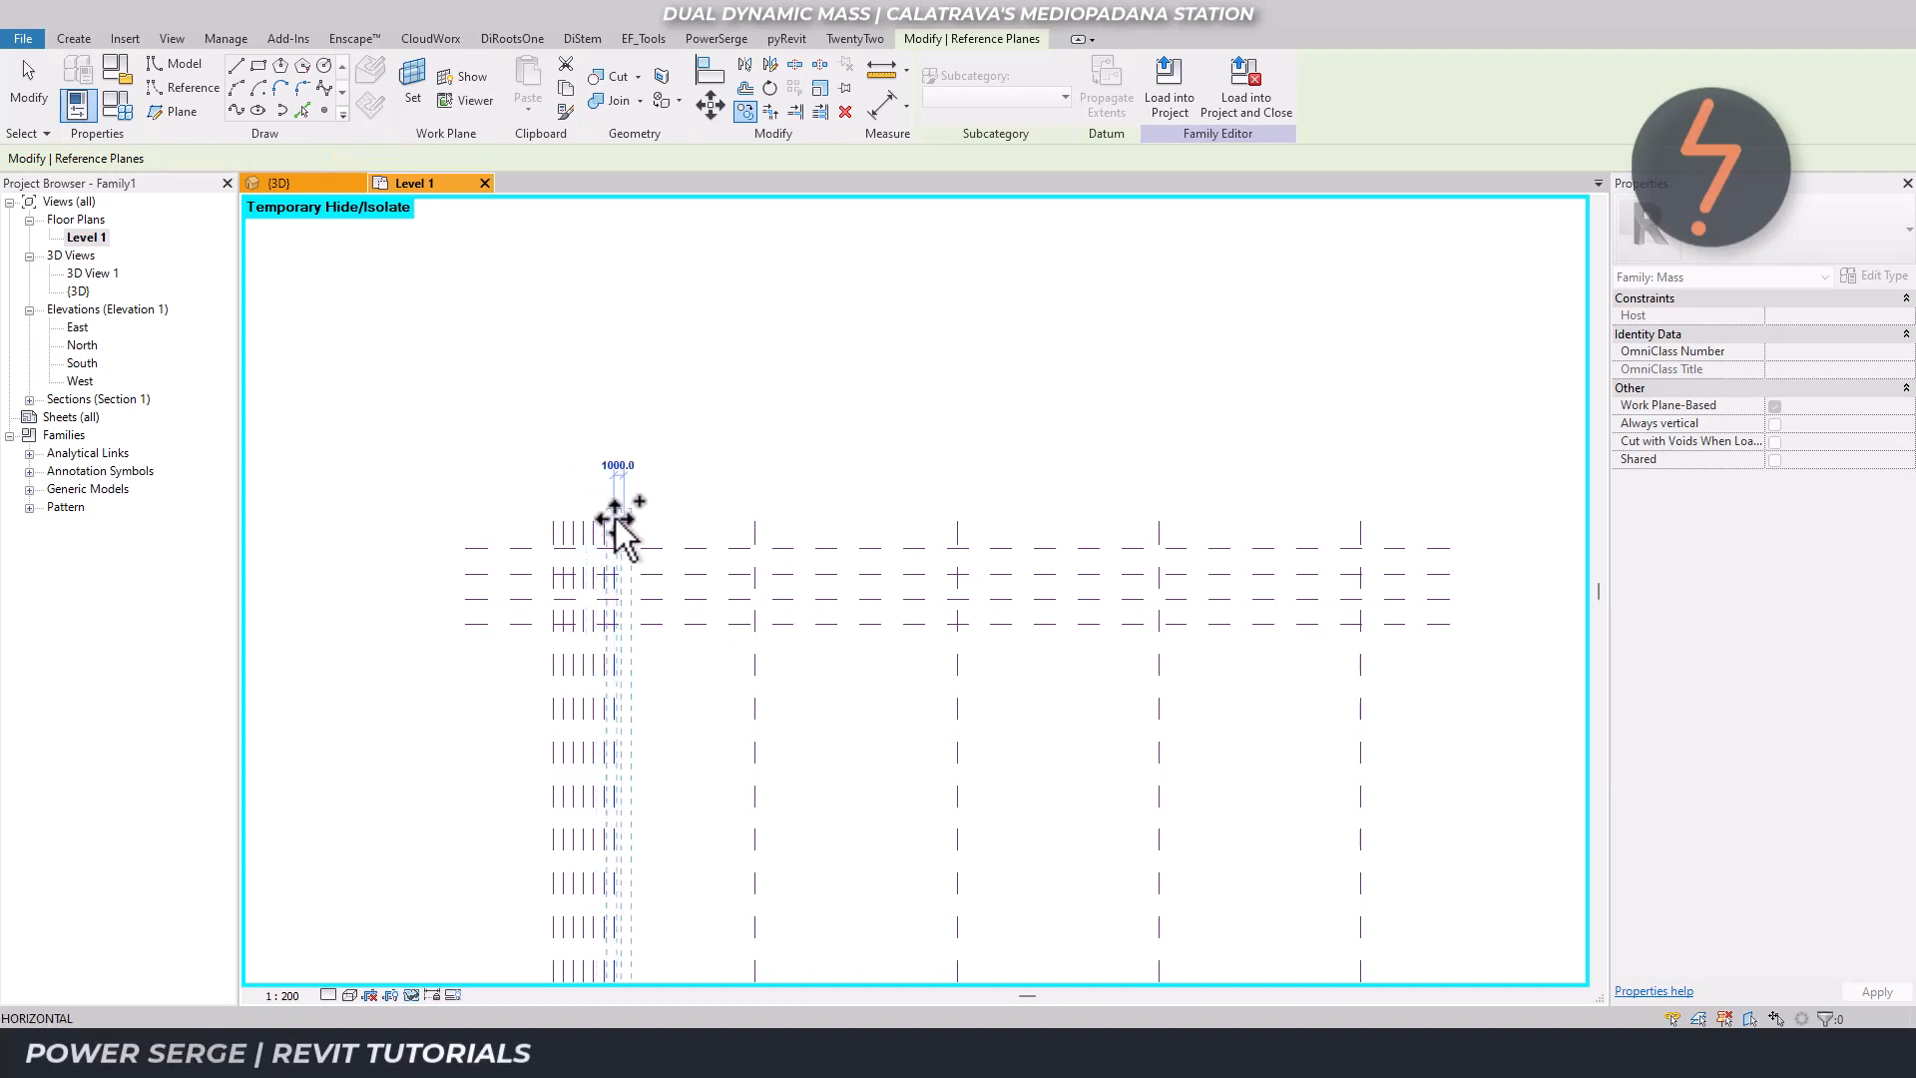
left_click(626, 519)
left_click(636, 519)
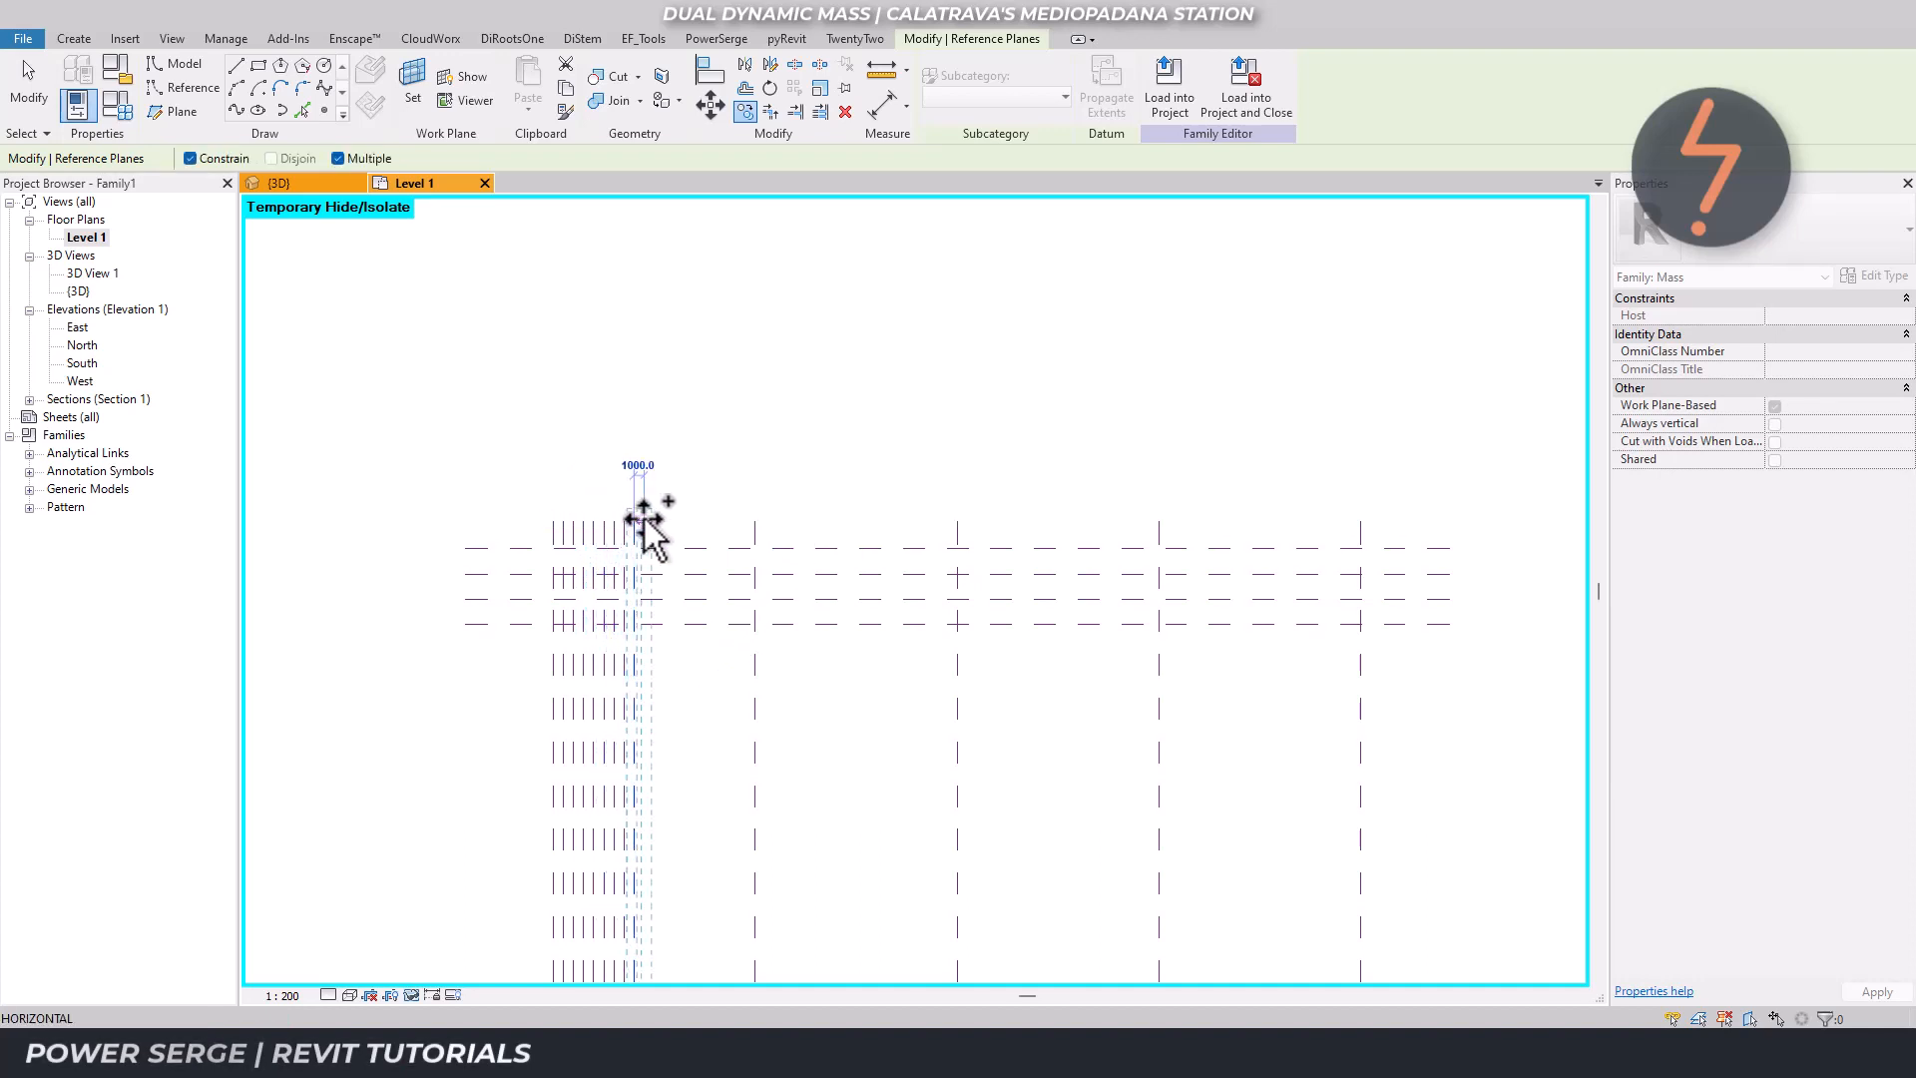
left_click(649, 521)
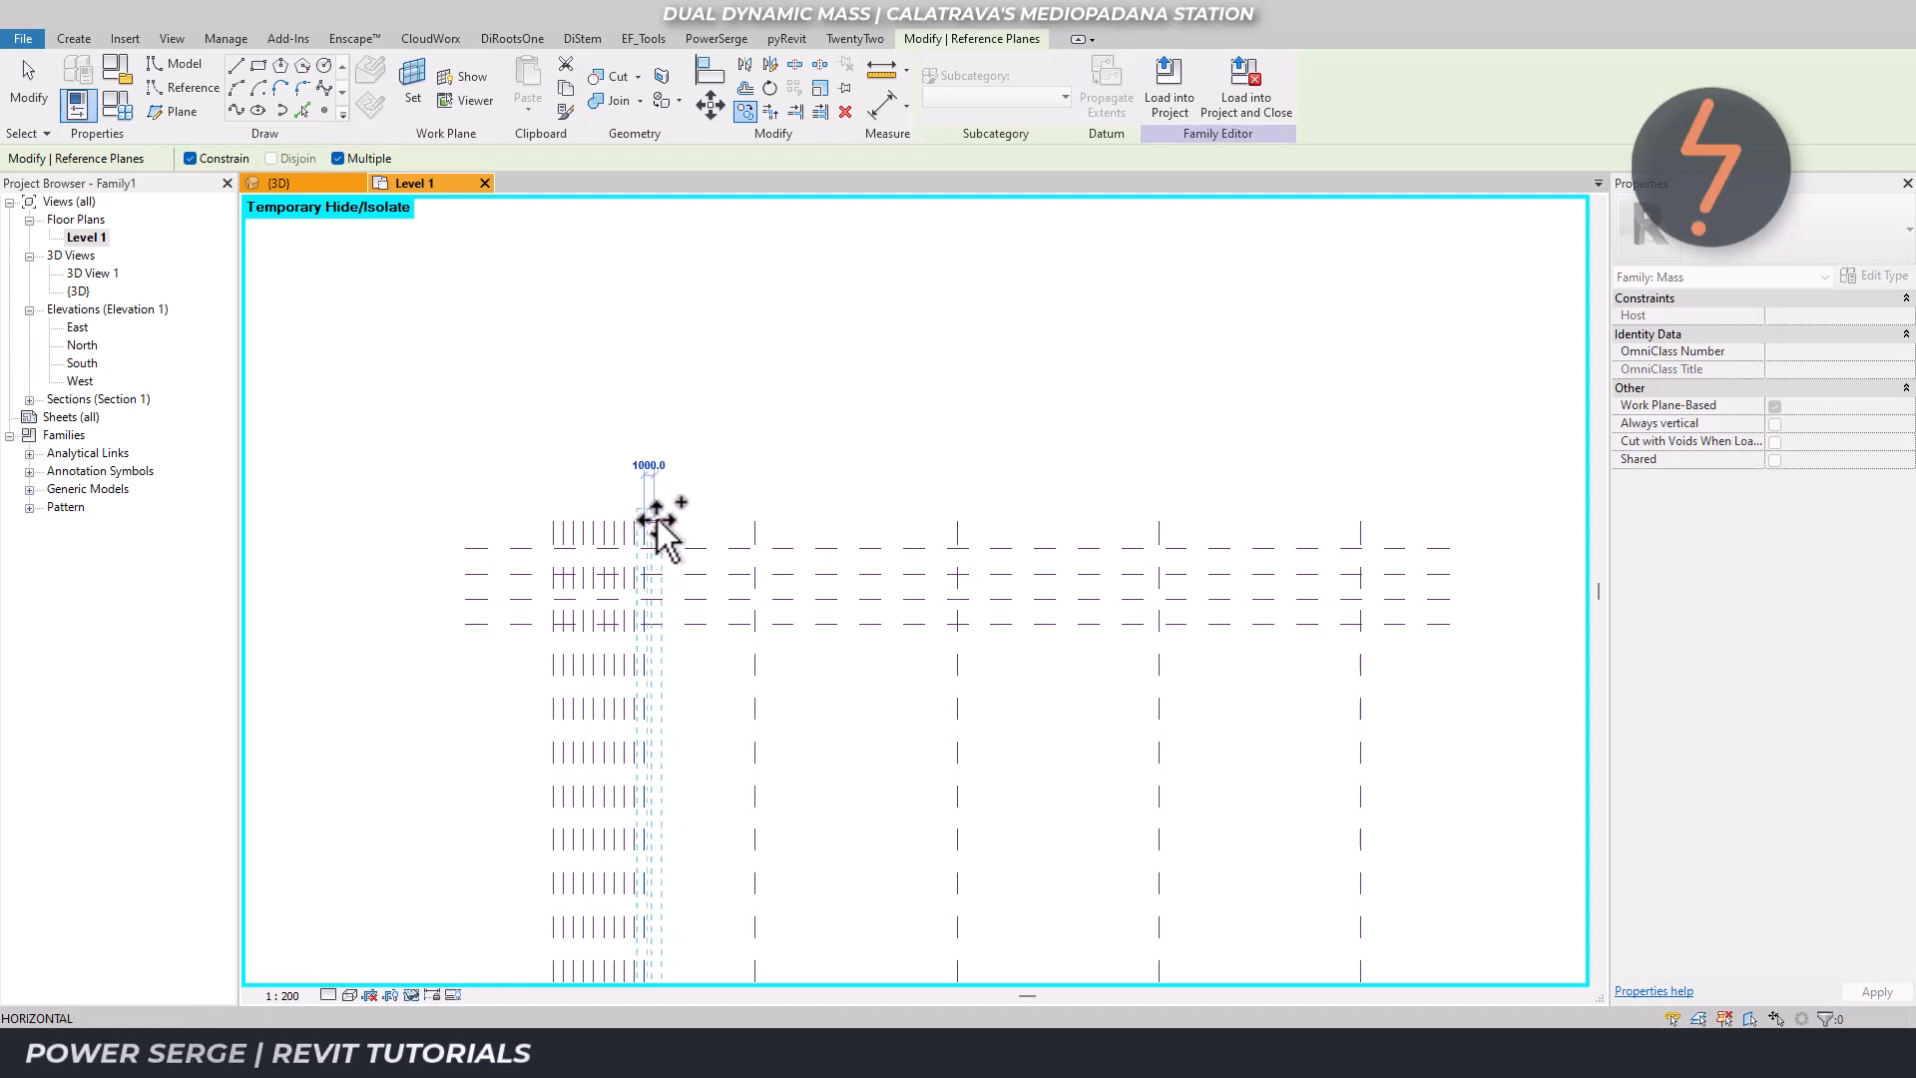
left_click(656, 521)
left_click(664, 521)
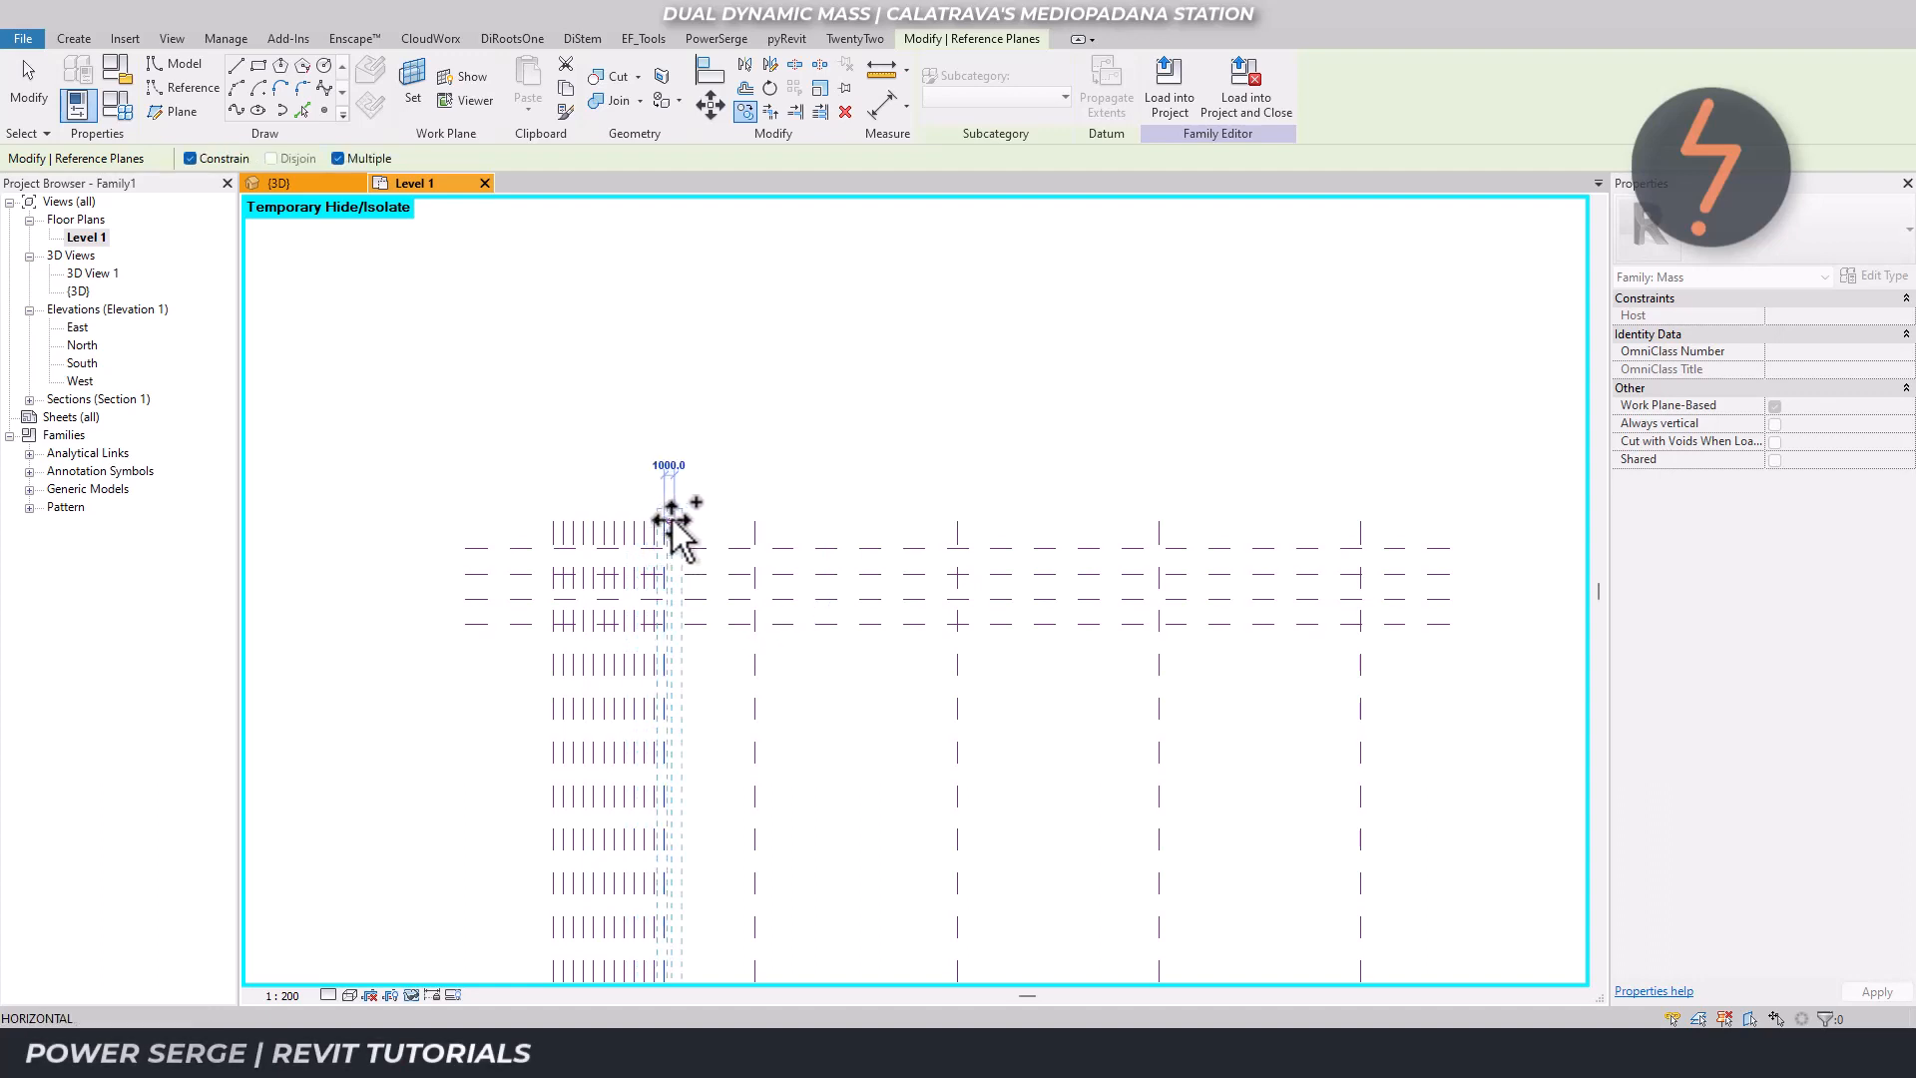
left_click(674, 520)
left_click(684, 520)
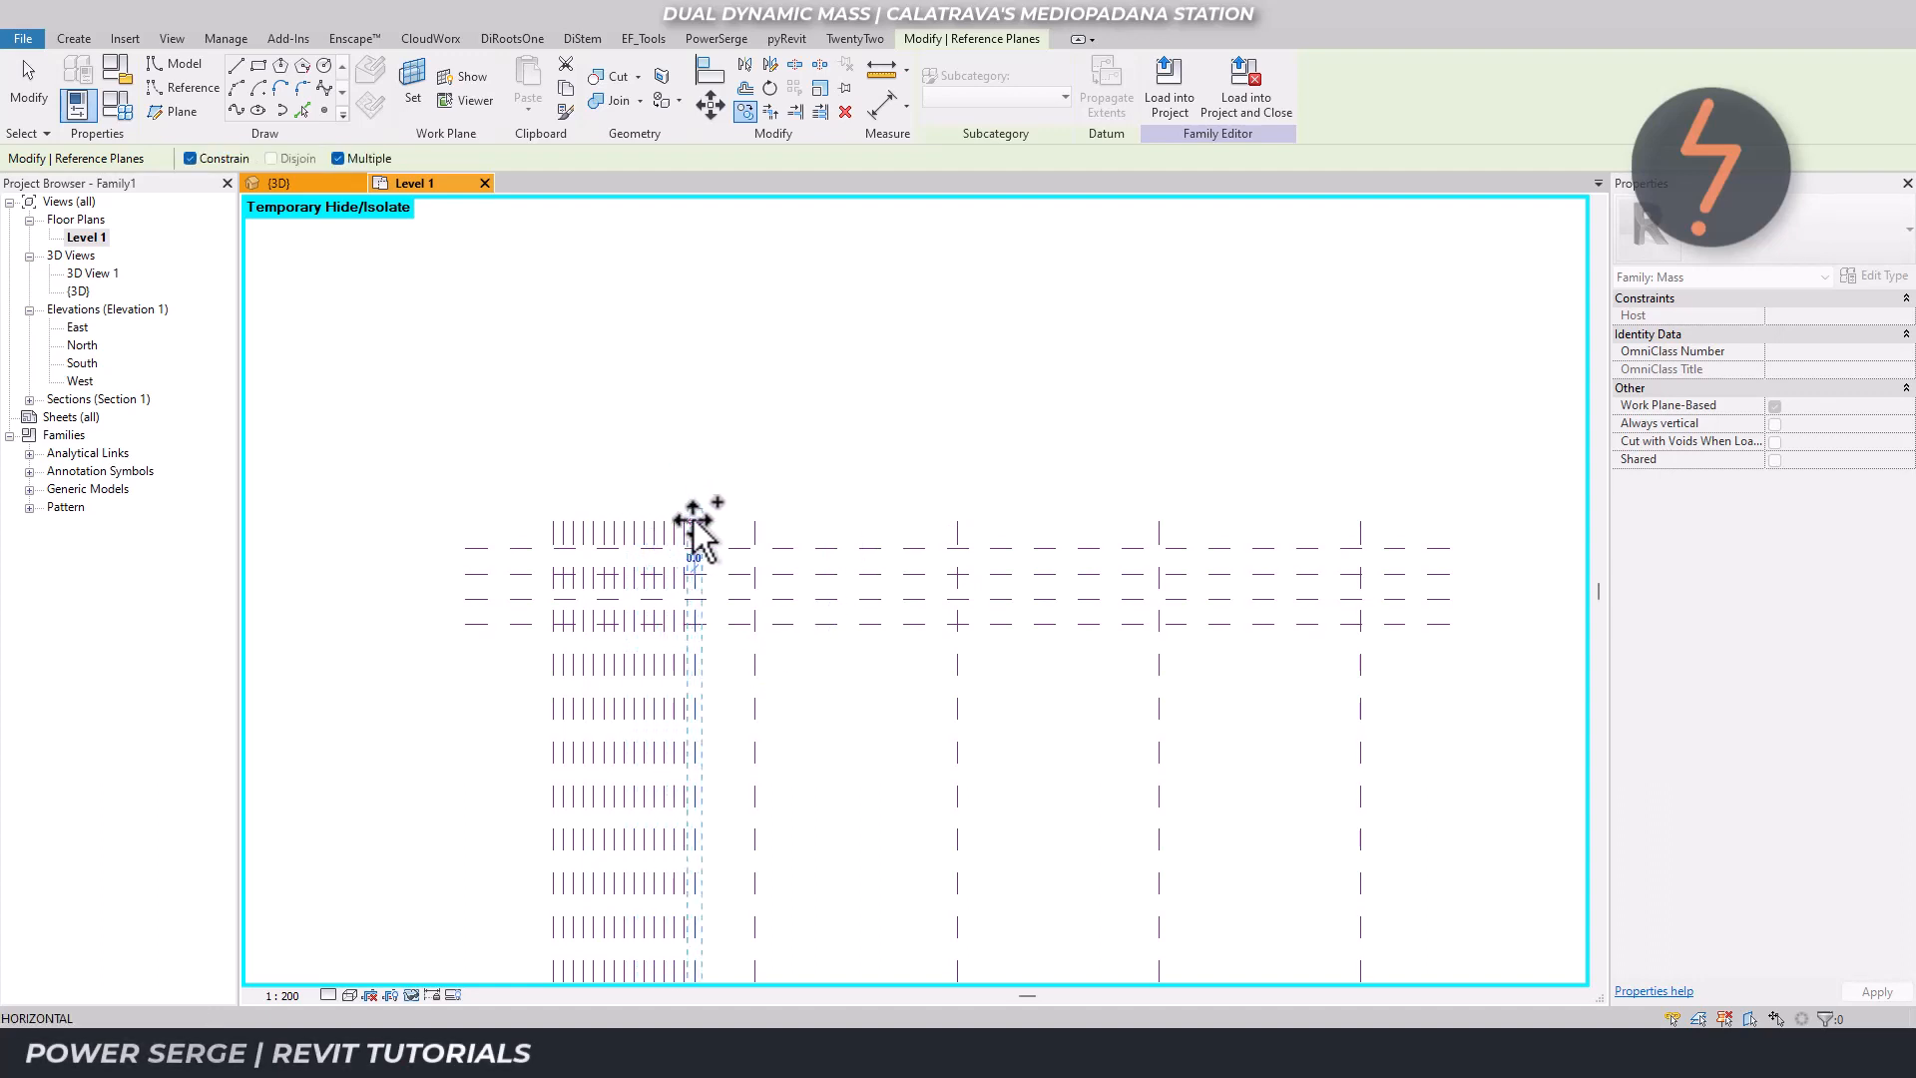
left_click(696, 520)
left_click(707, 520)
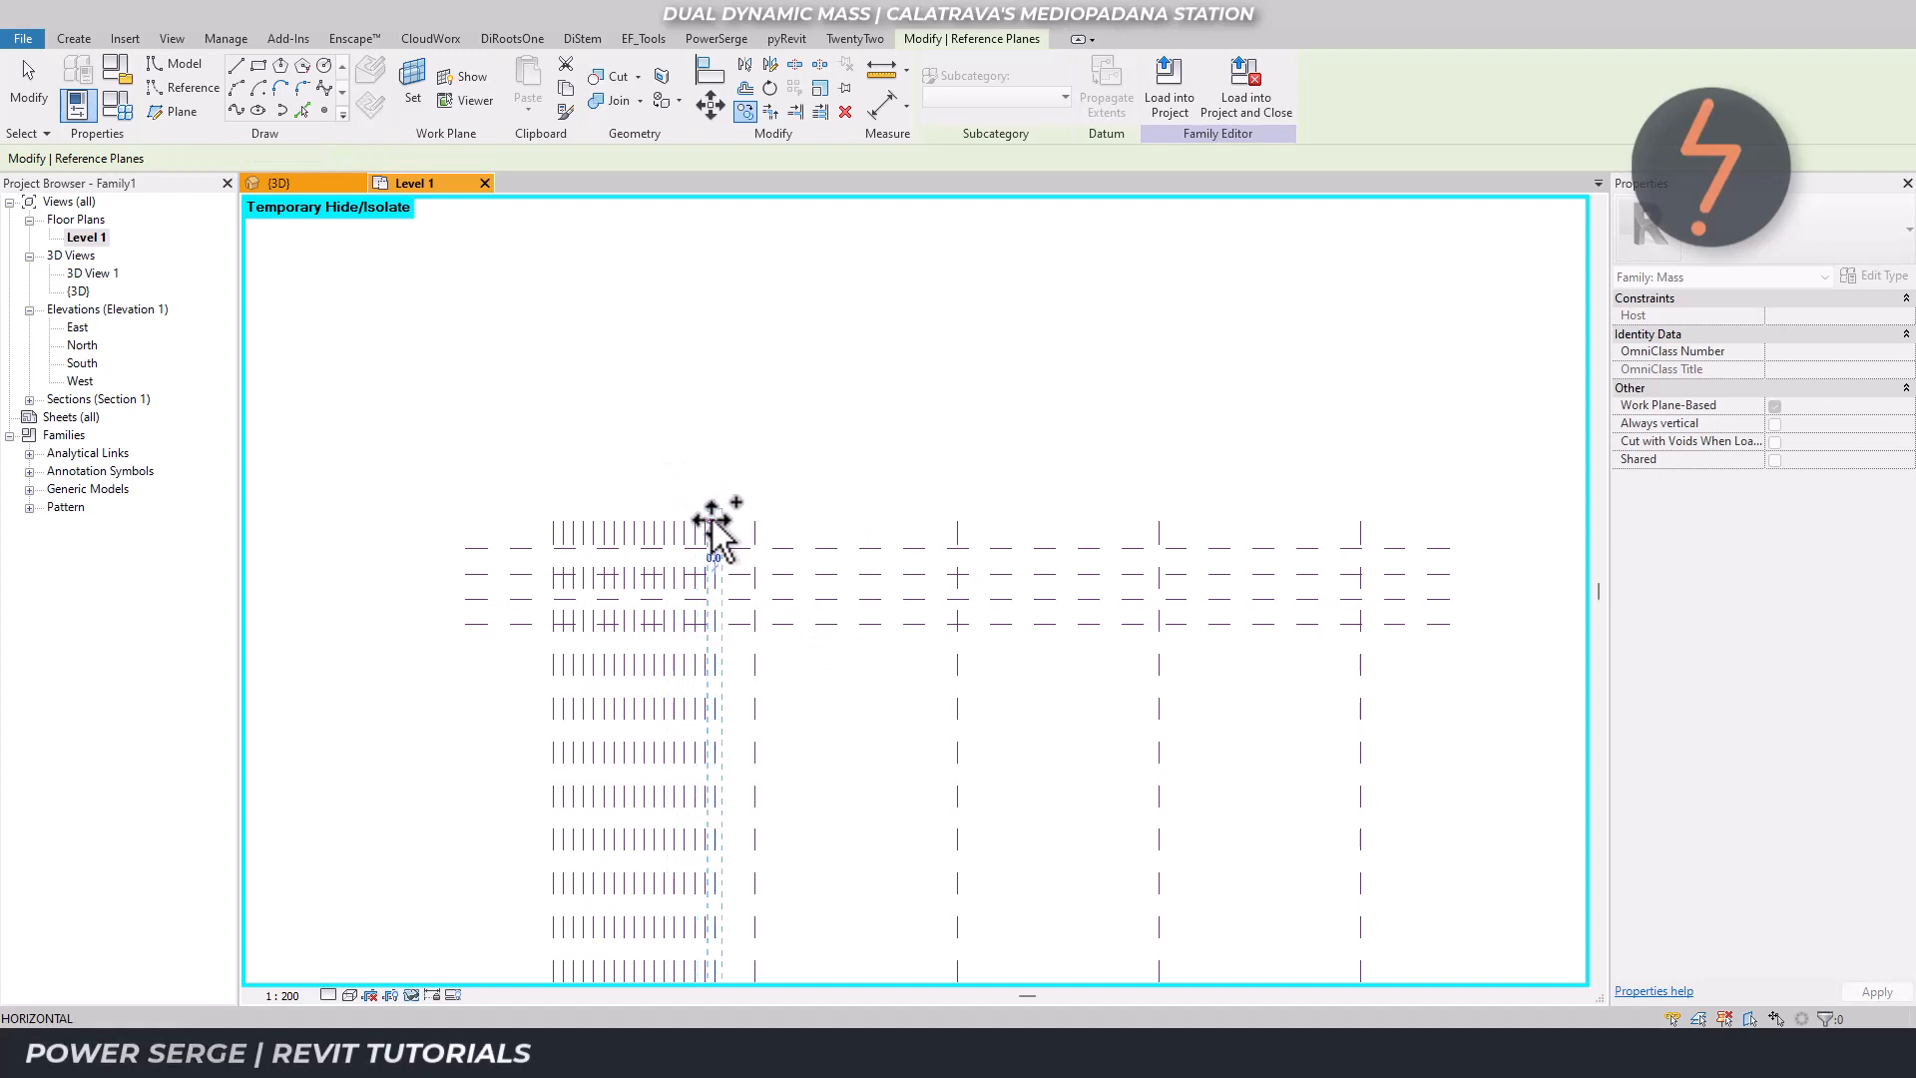
left_click(717, 519)
left_click(726, 520)
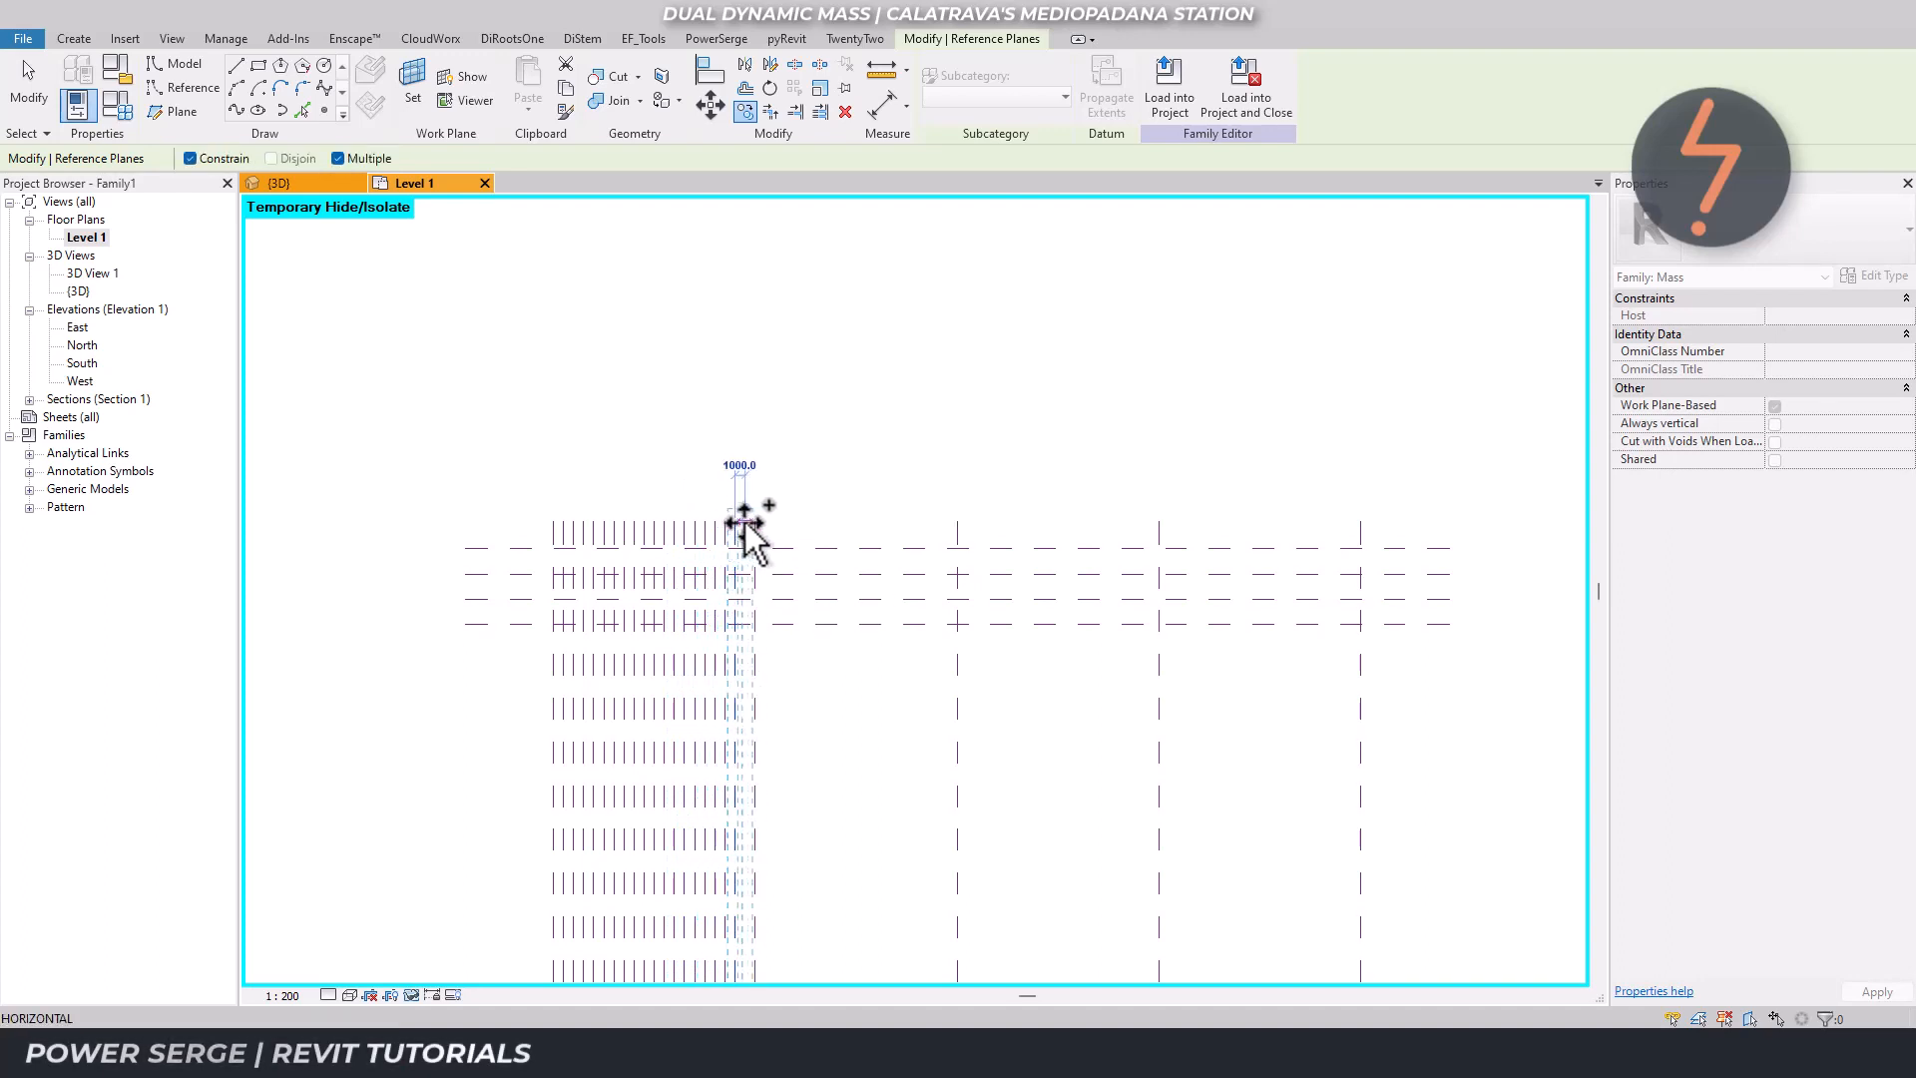
key("Escape")
key("Escape")
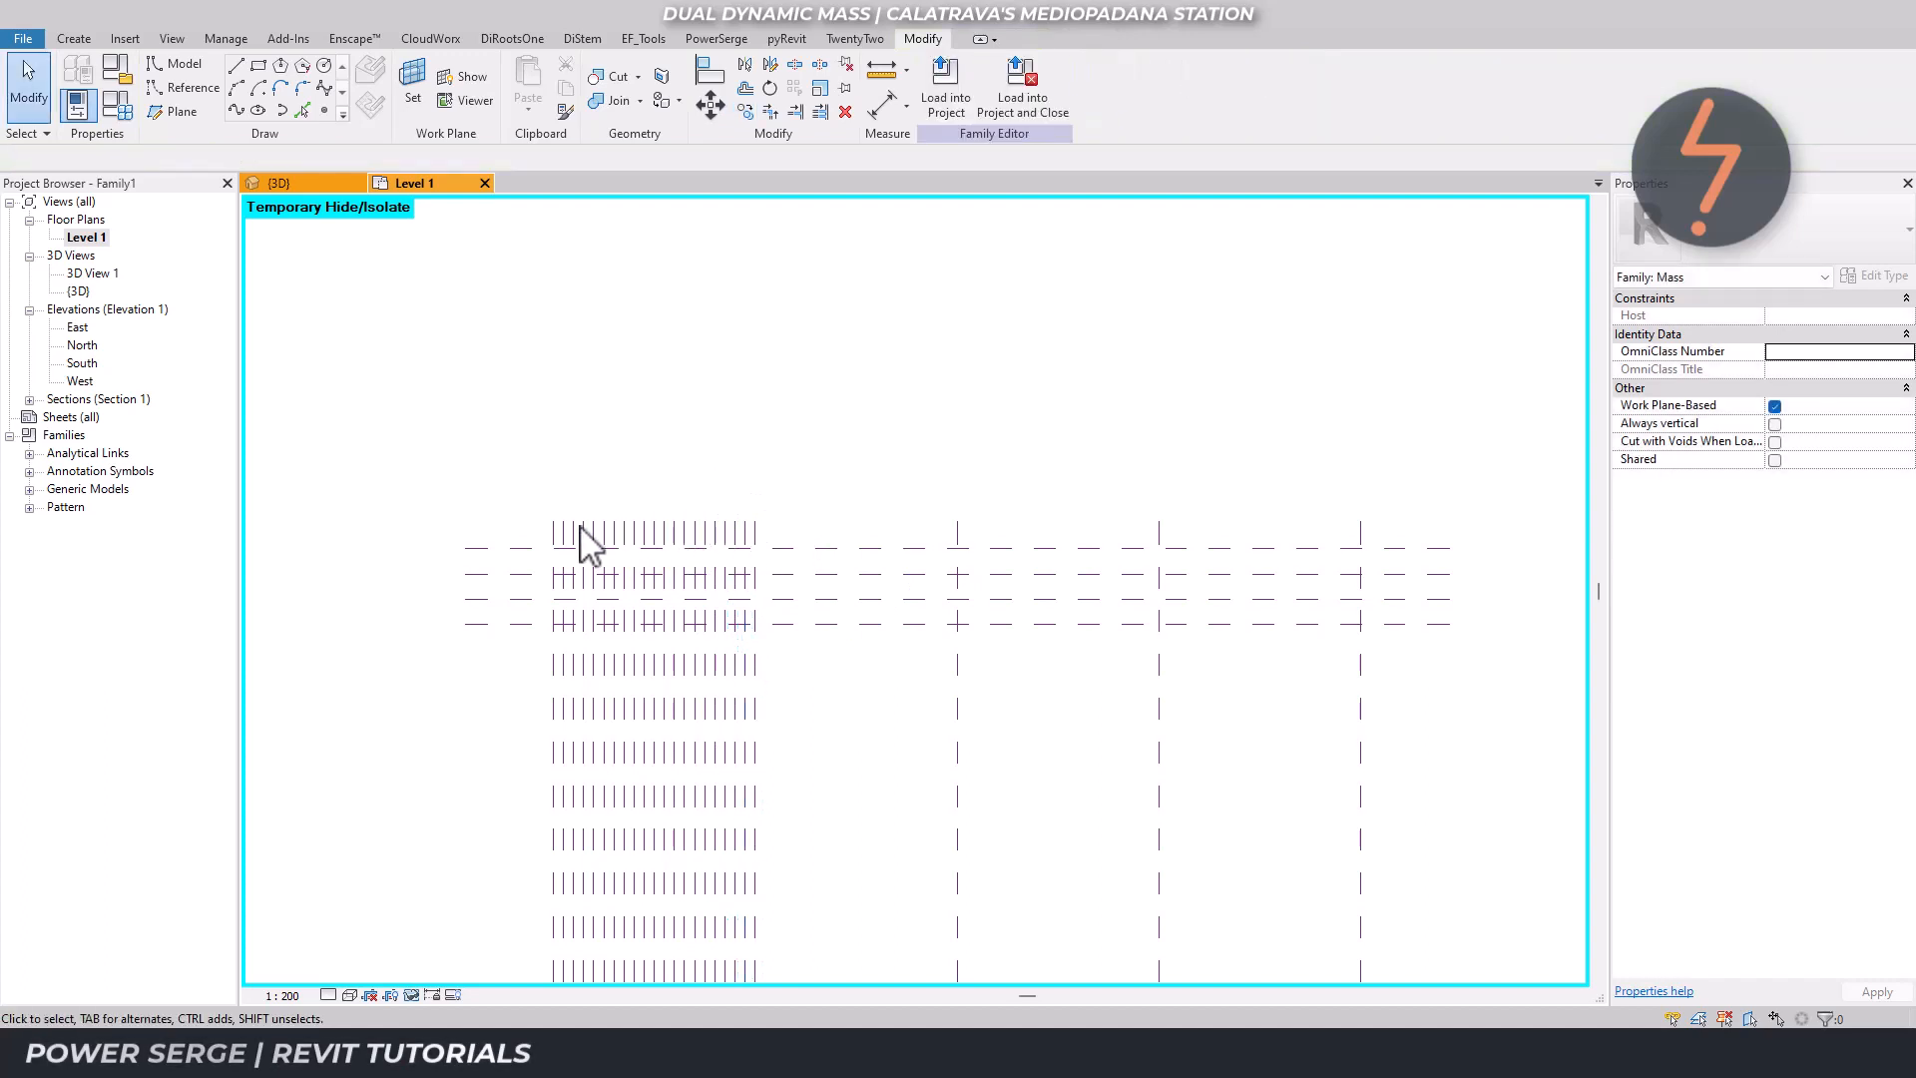
Check the names of the first and last newly copied reference planes in the bay.
left_click(578, 529)
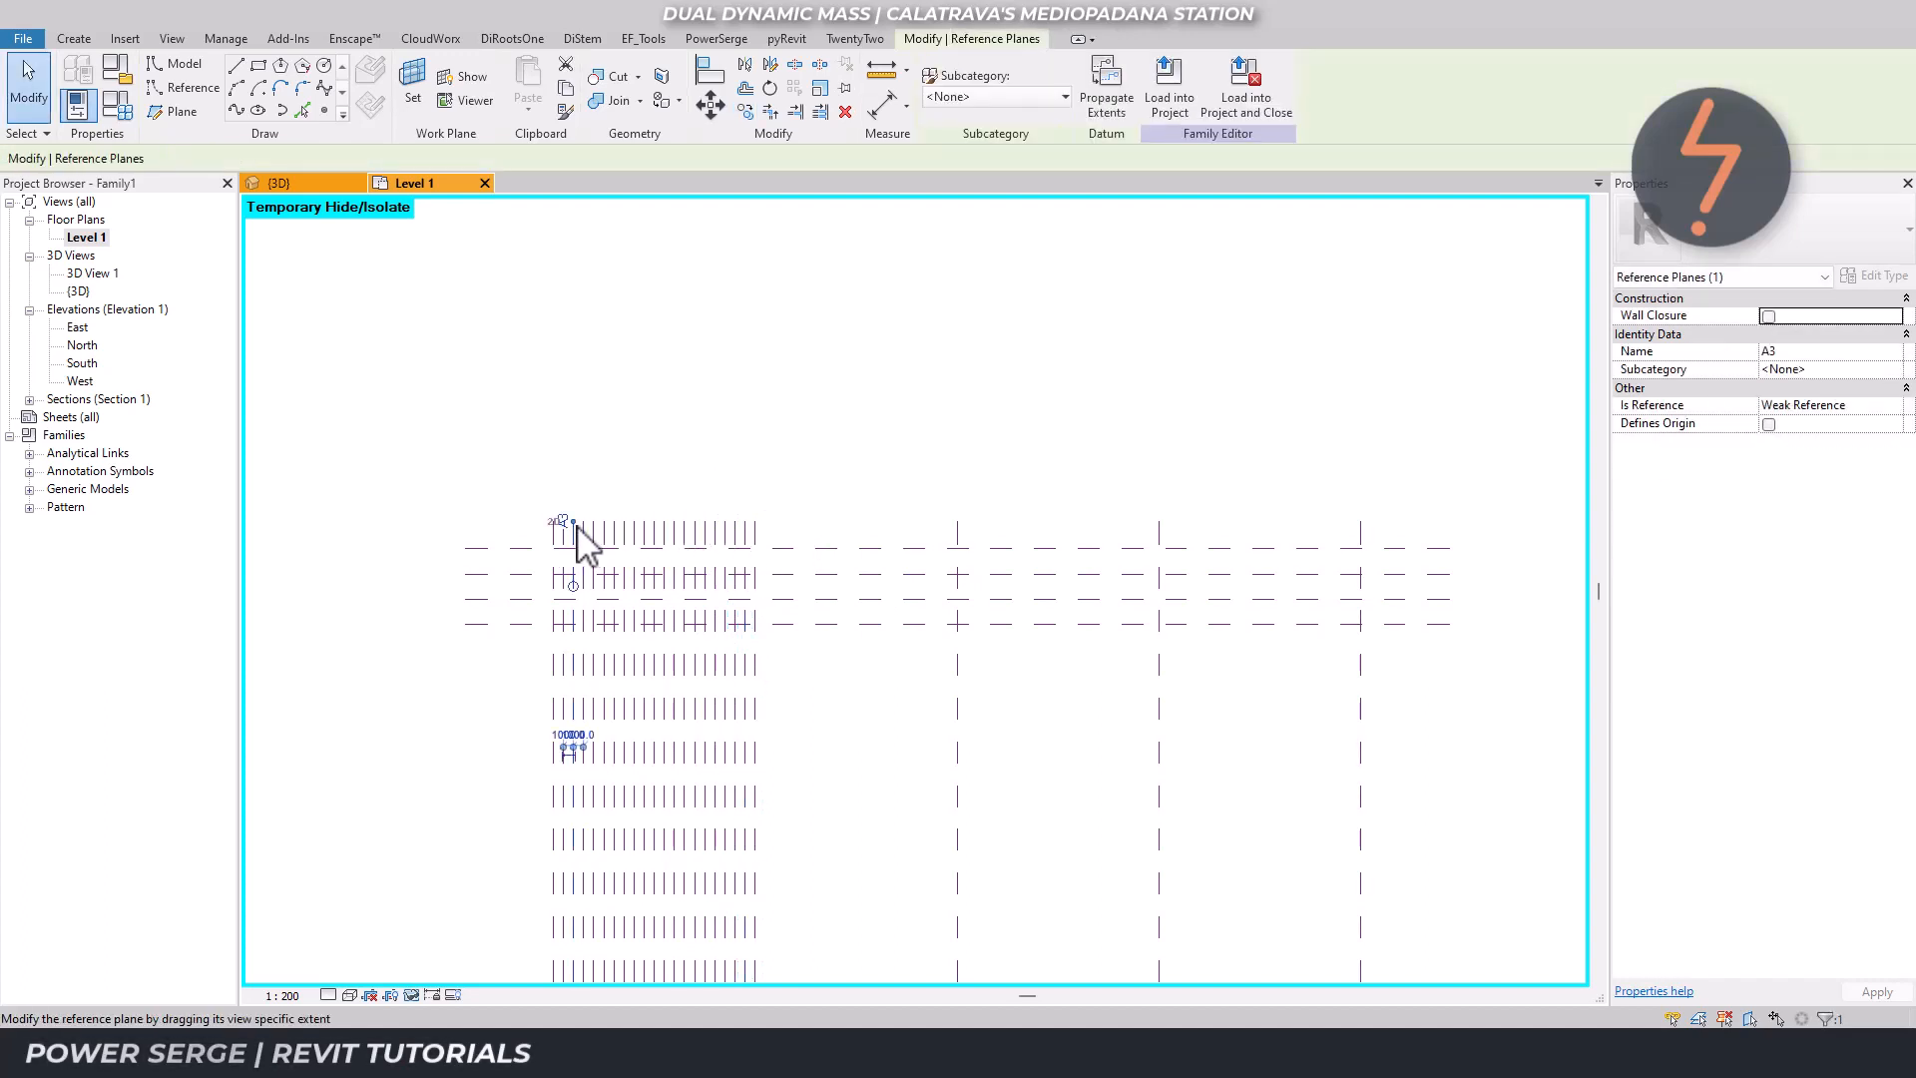
left_click(744, 526)
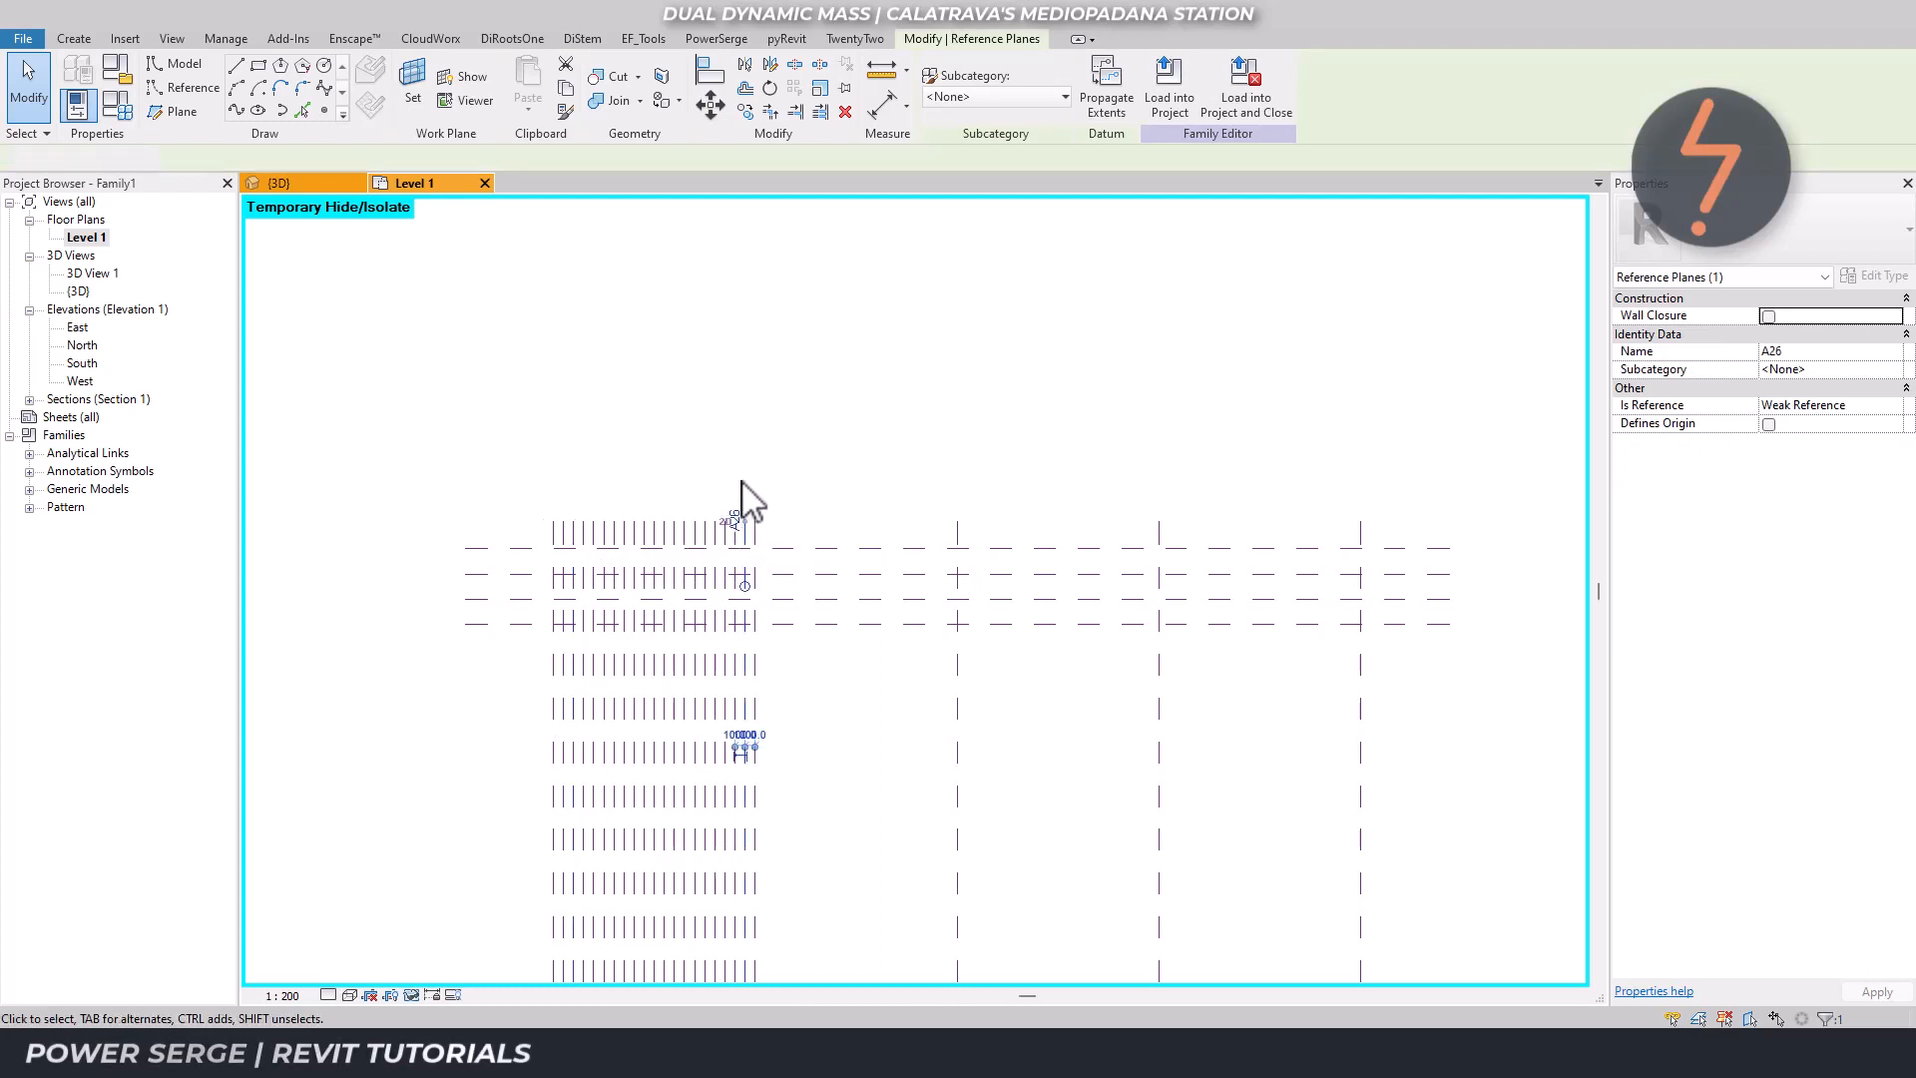
left_click(709, 469)
In the 3D view, add reference planes A2 through A26 to the intersects list of the divided side surface.
left_click(329, 184)
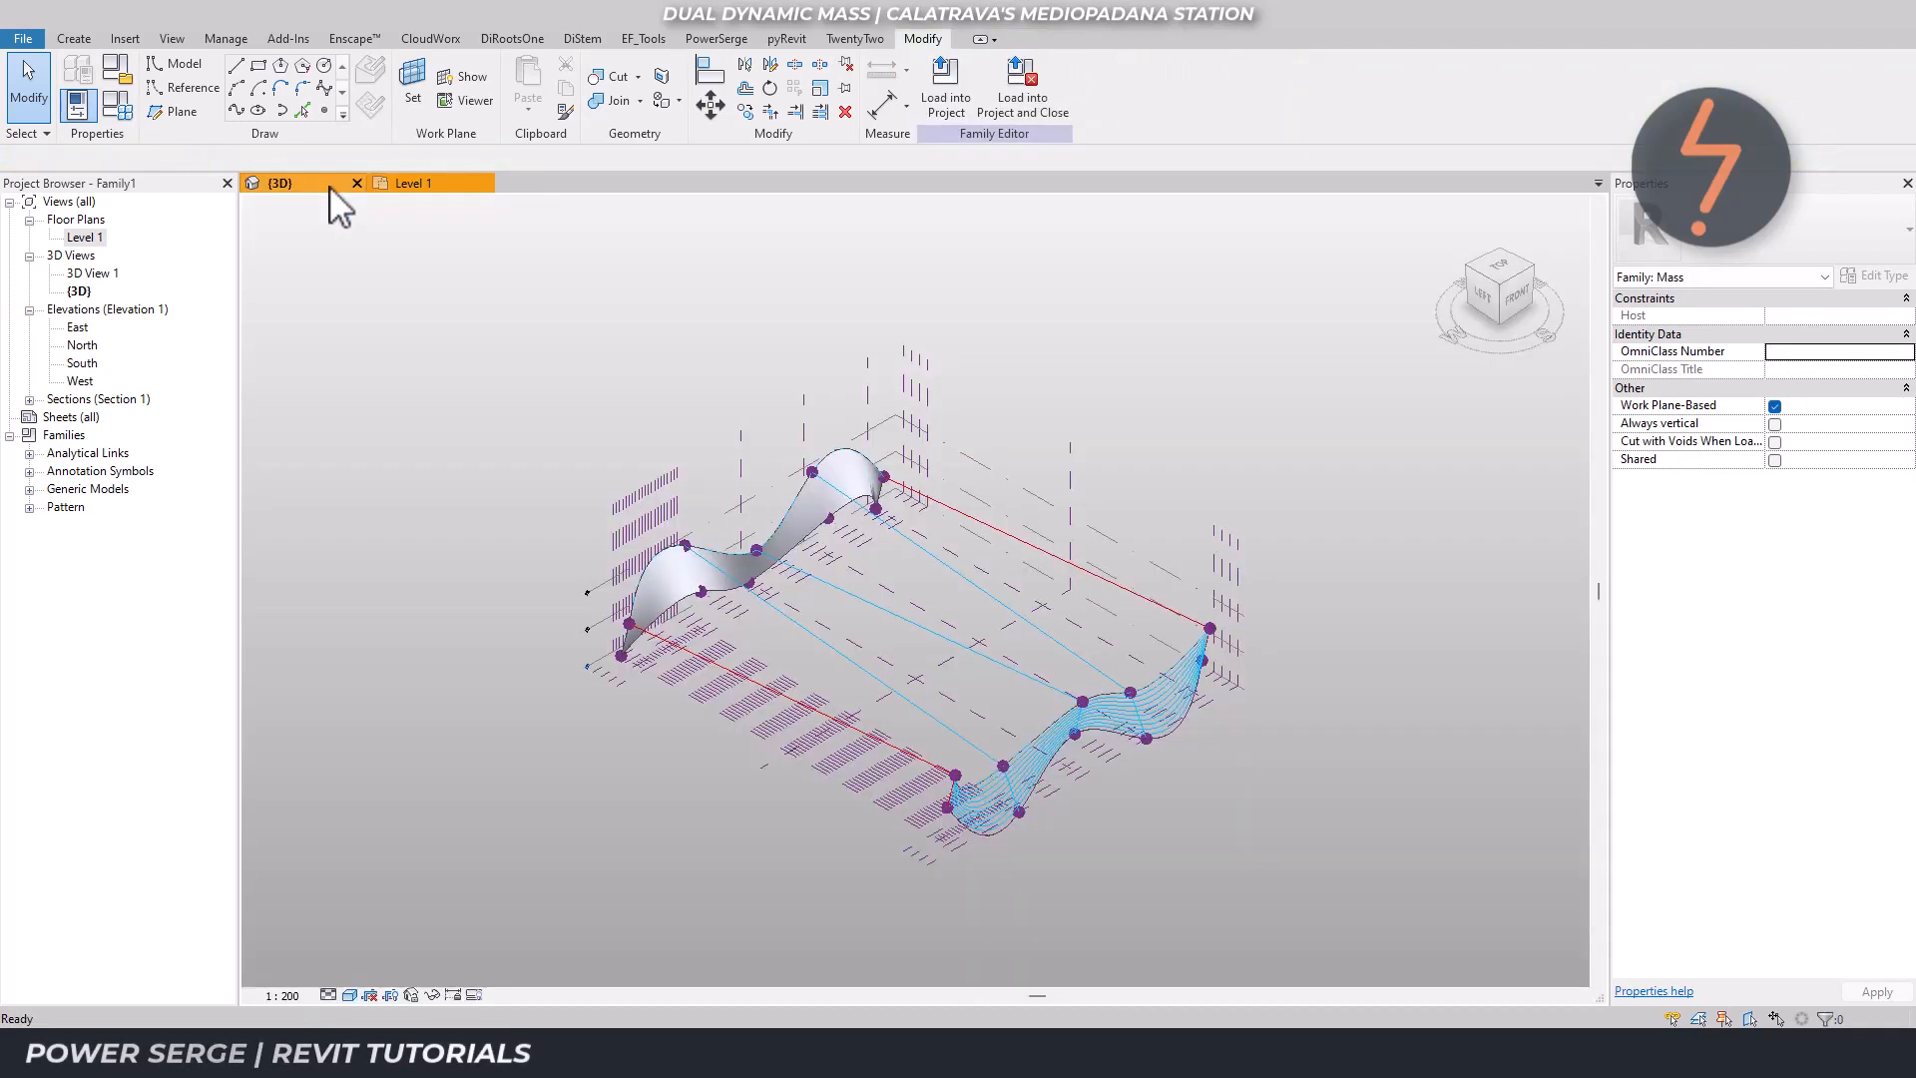
left_click(1157, 711)
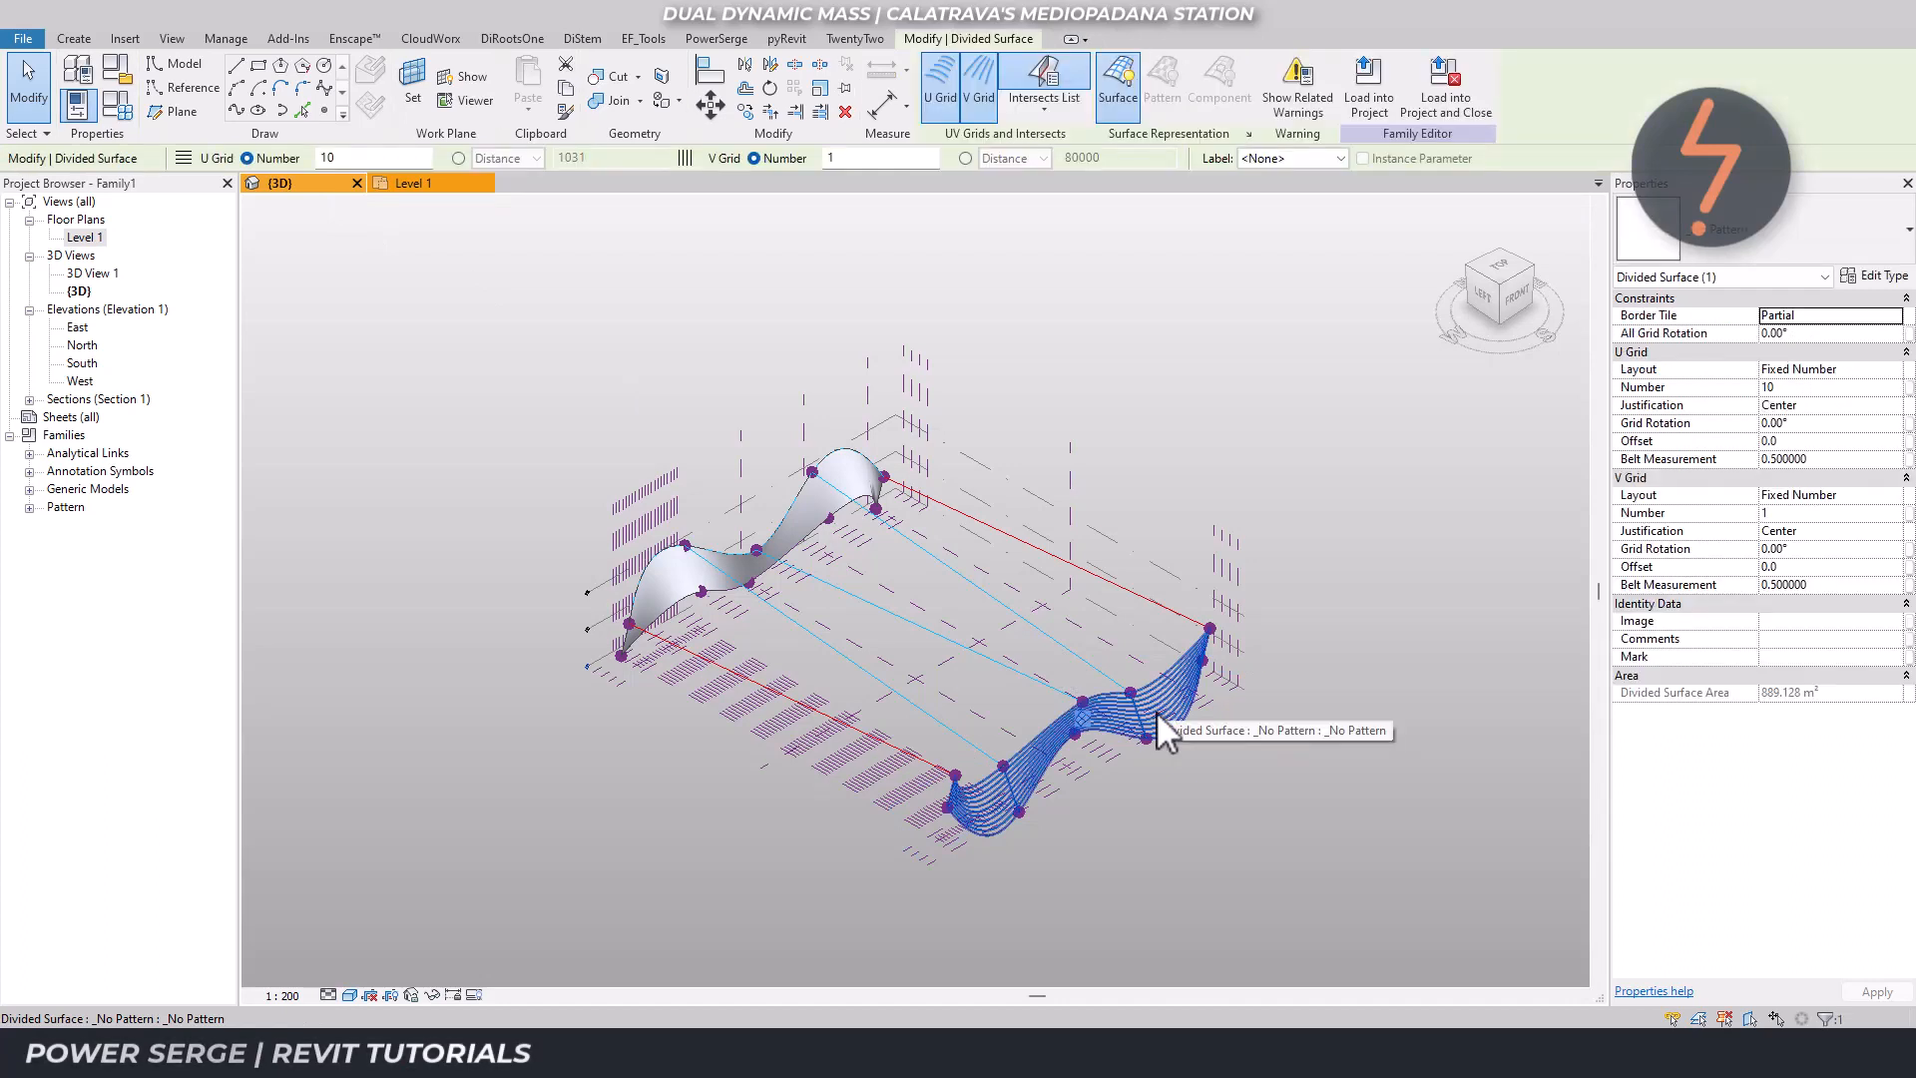
left_click(1034, 110)
left_click(1044, 184)
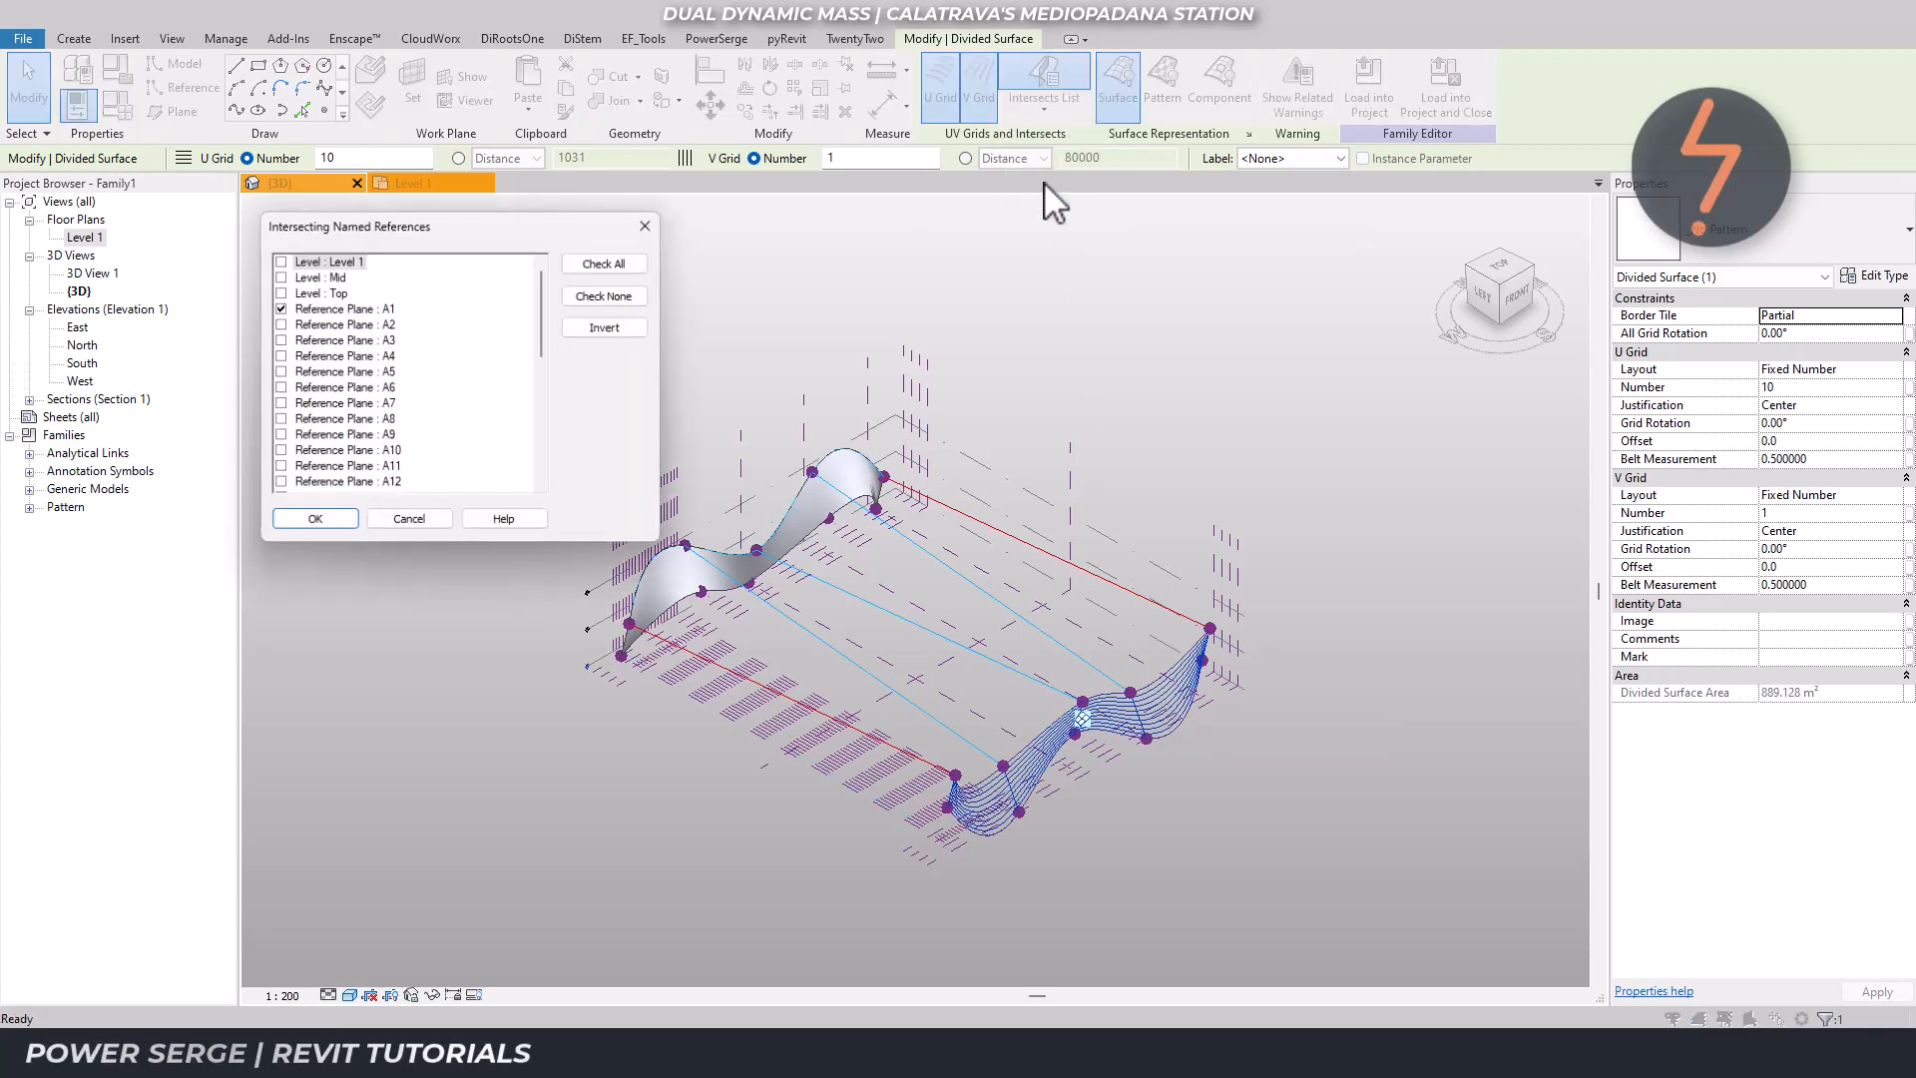
left_click(377, 326)
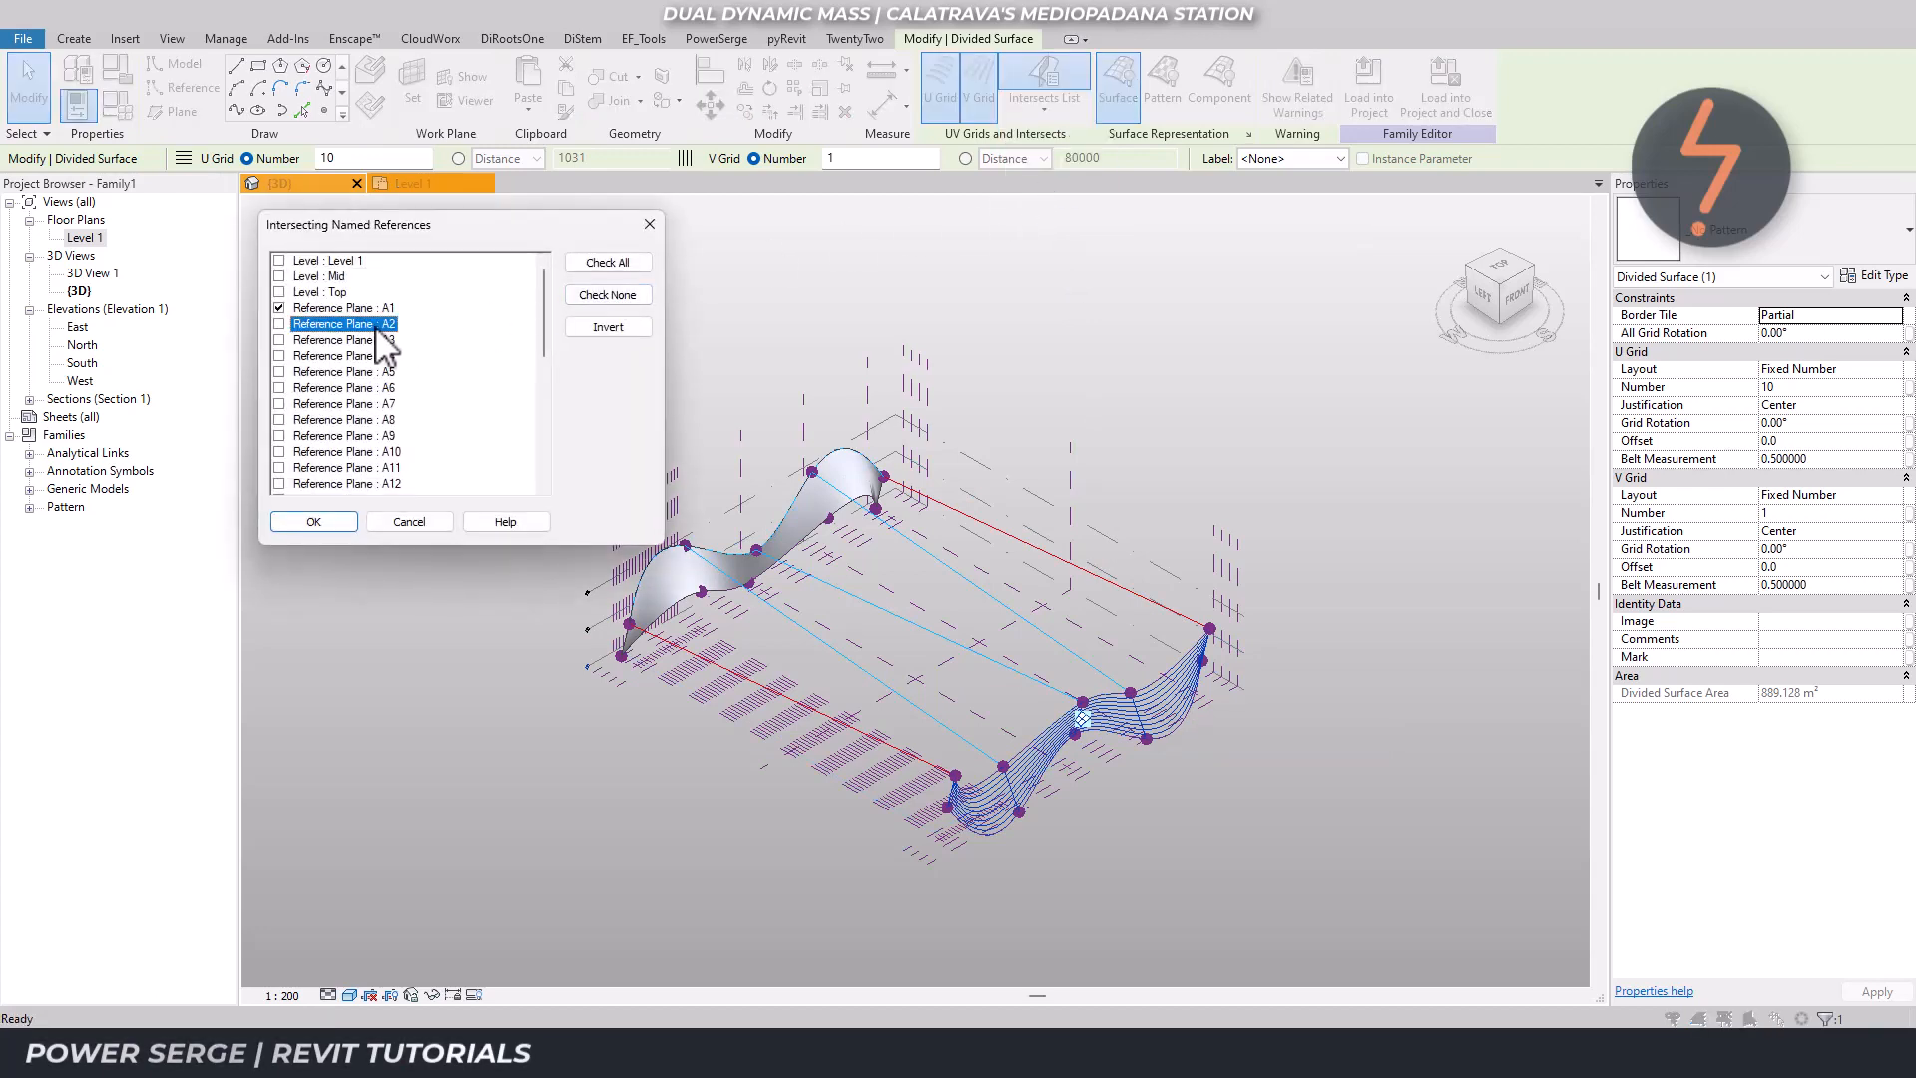
scroll(382, 345, "down", 5)
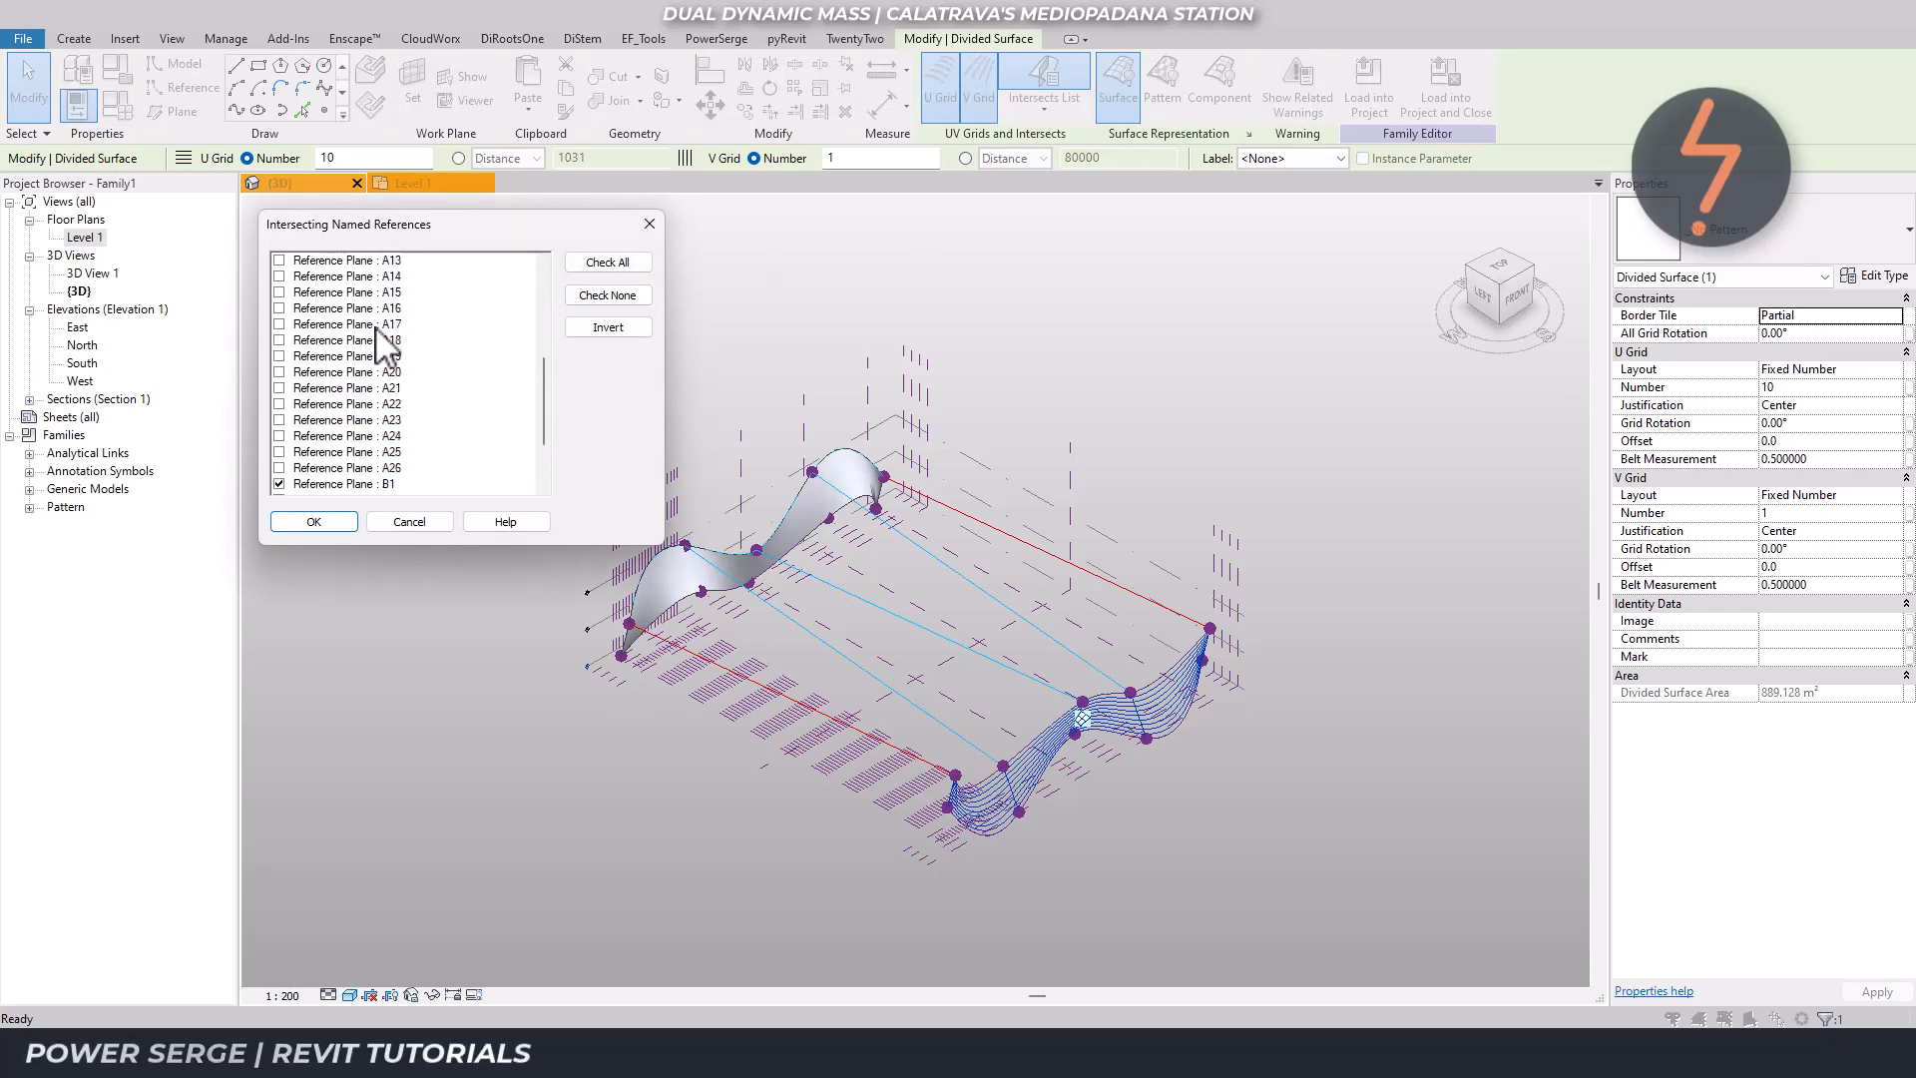
left_click(345, 467, "shift")
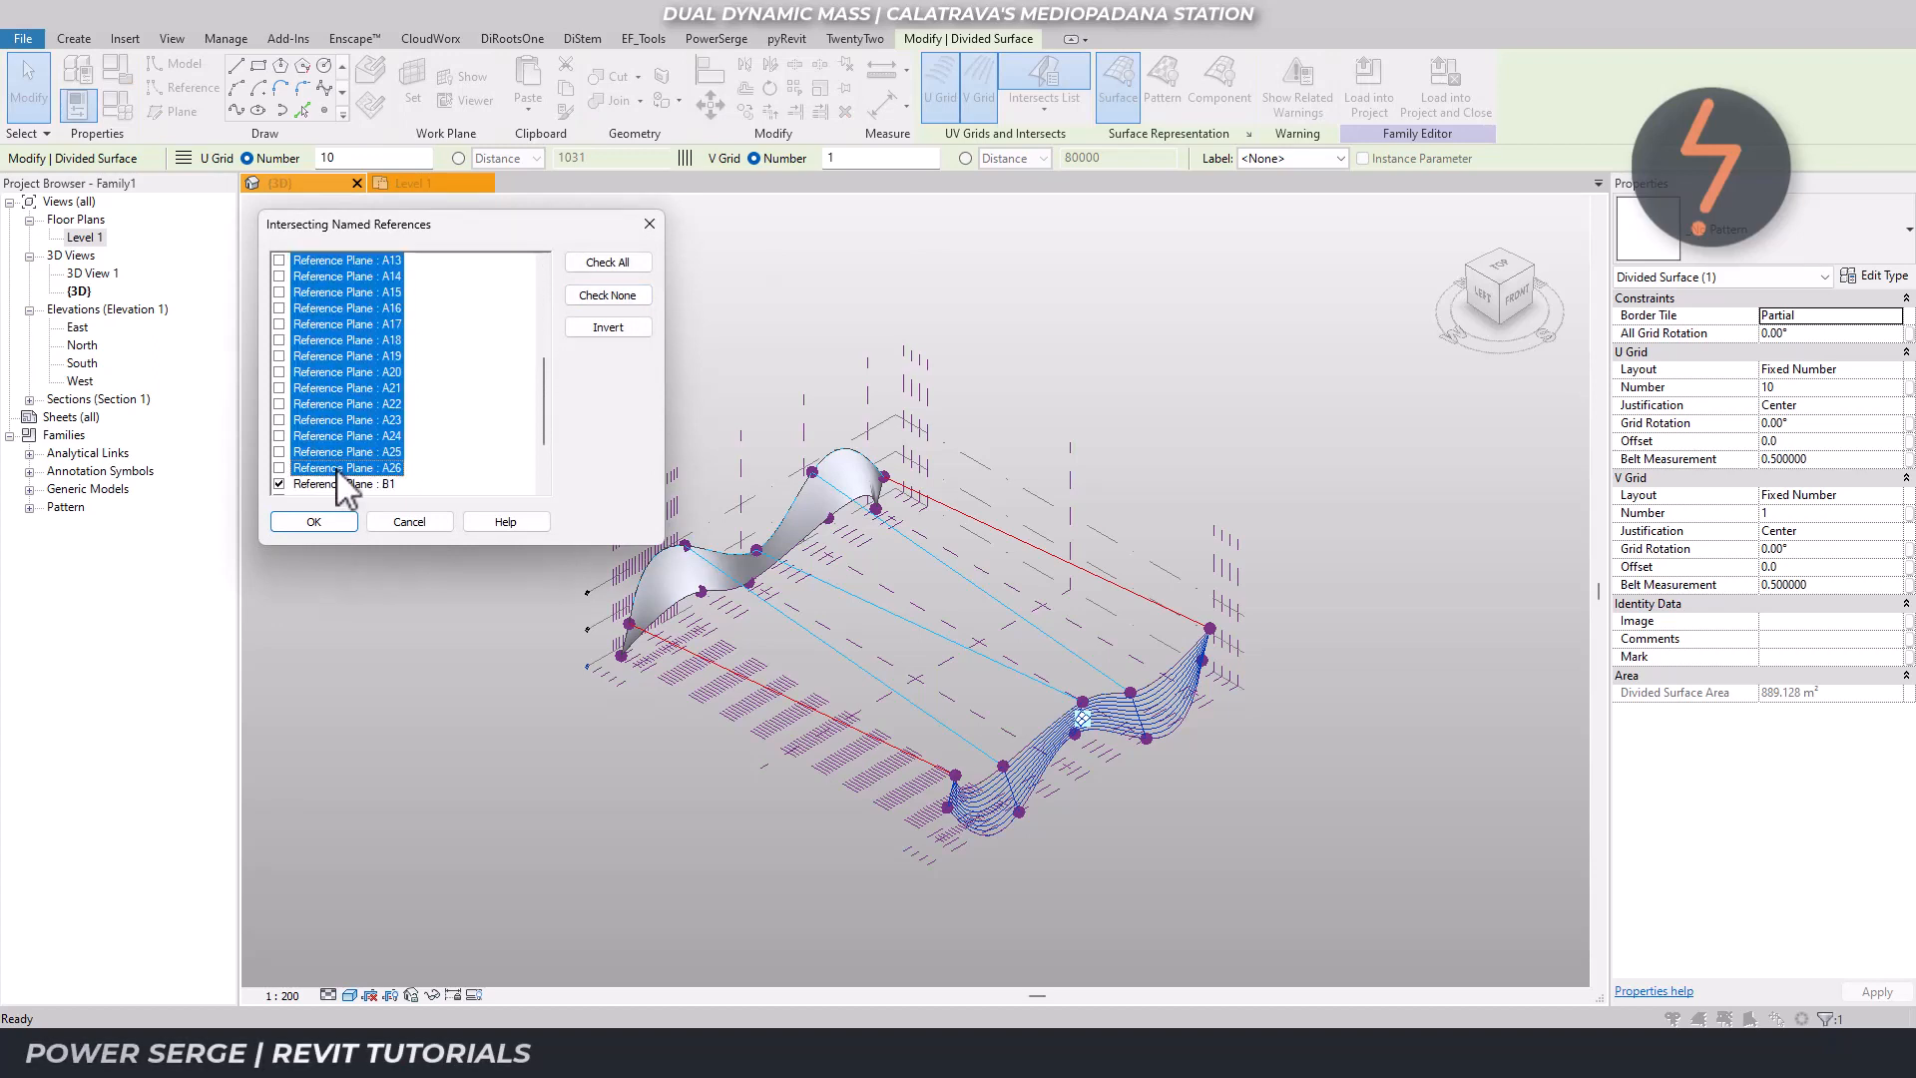
left_click(279, 467)
left_click(314, 521)
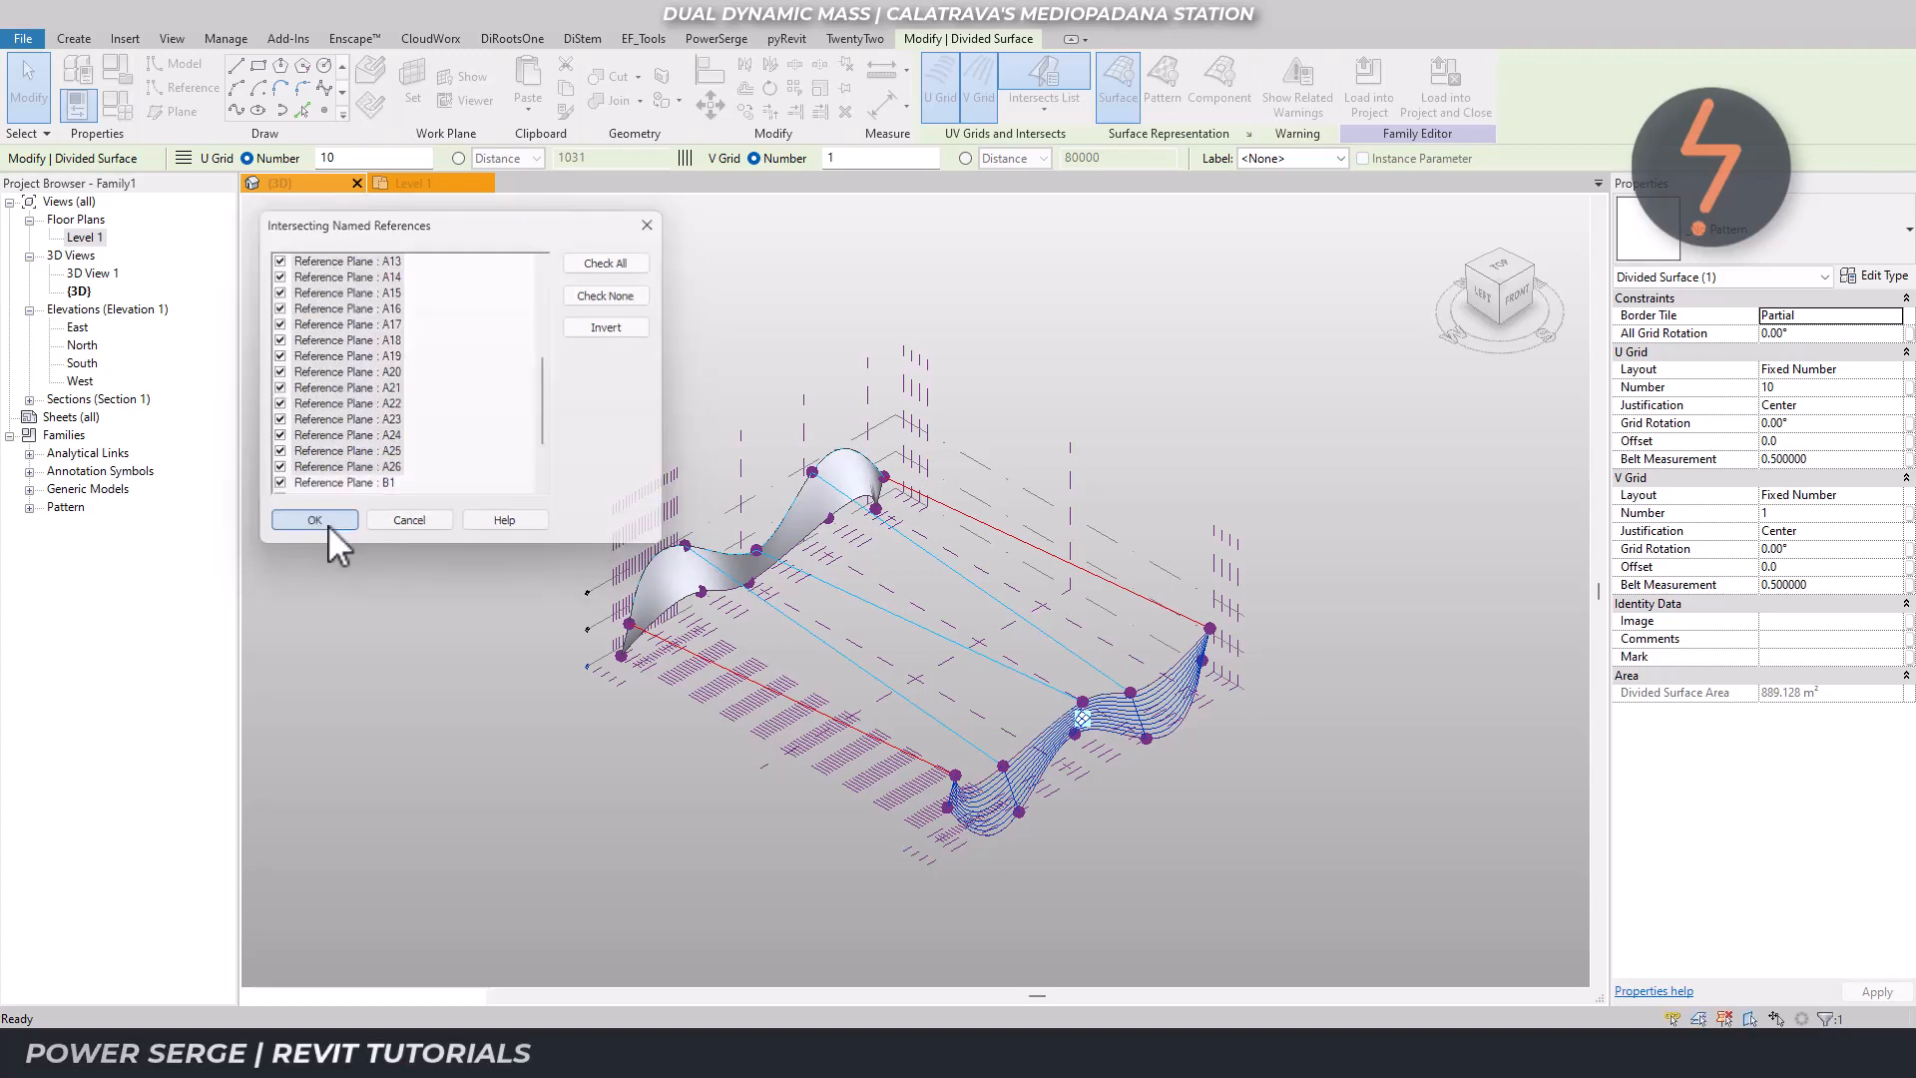
left_click(739, 804)
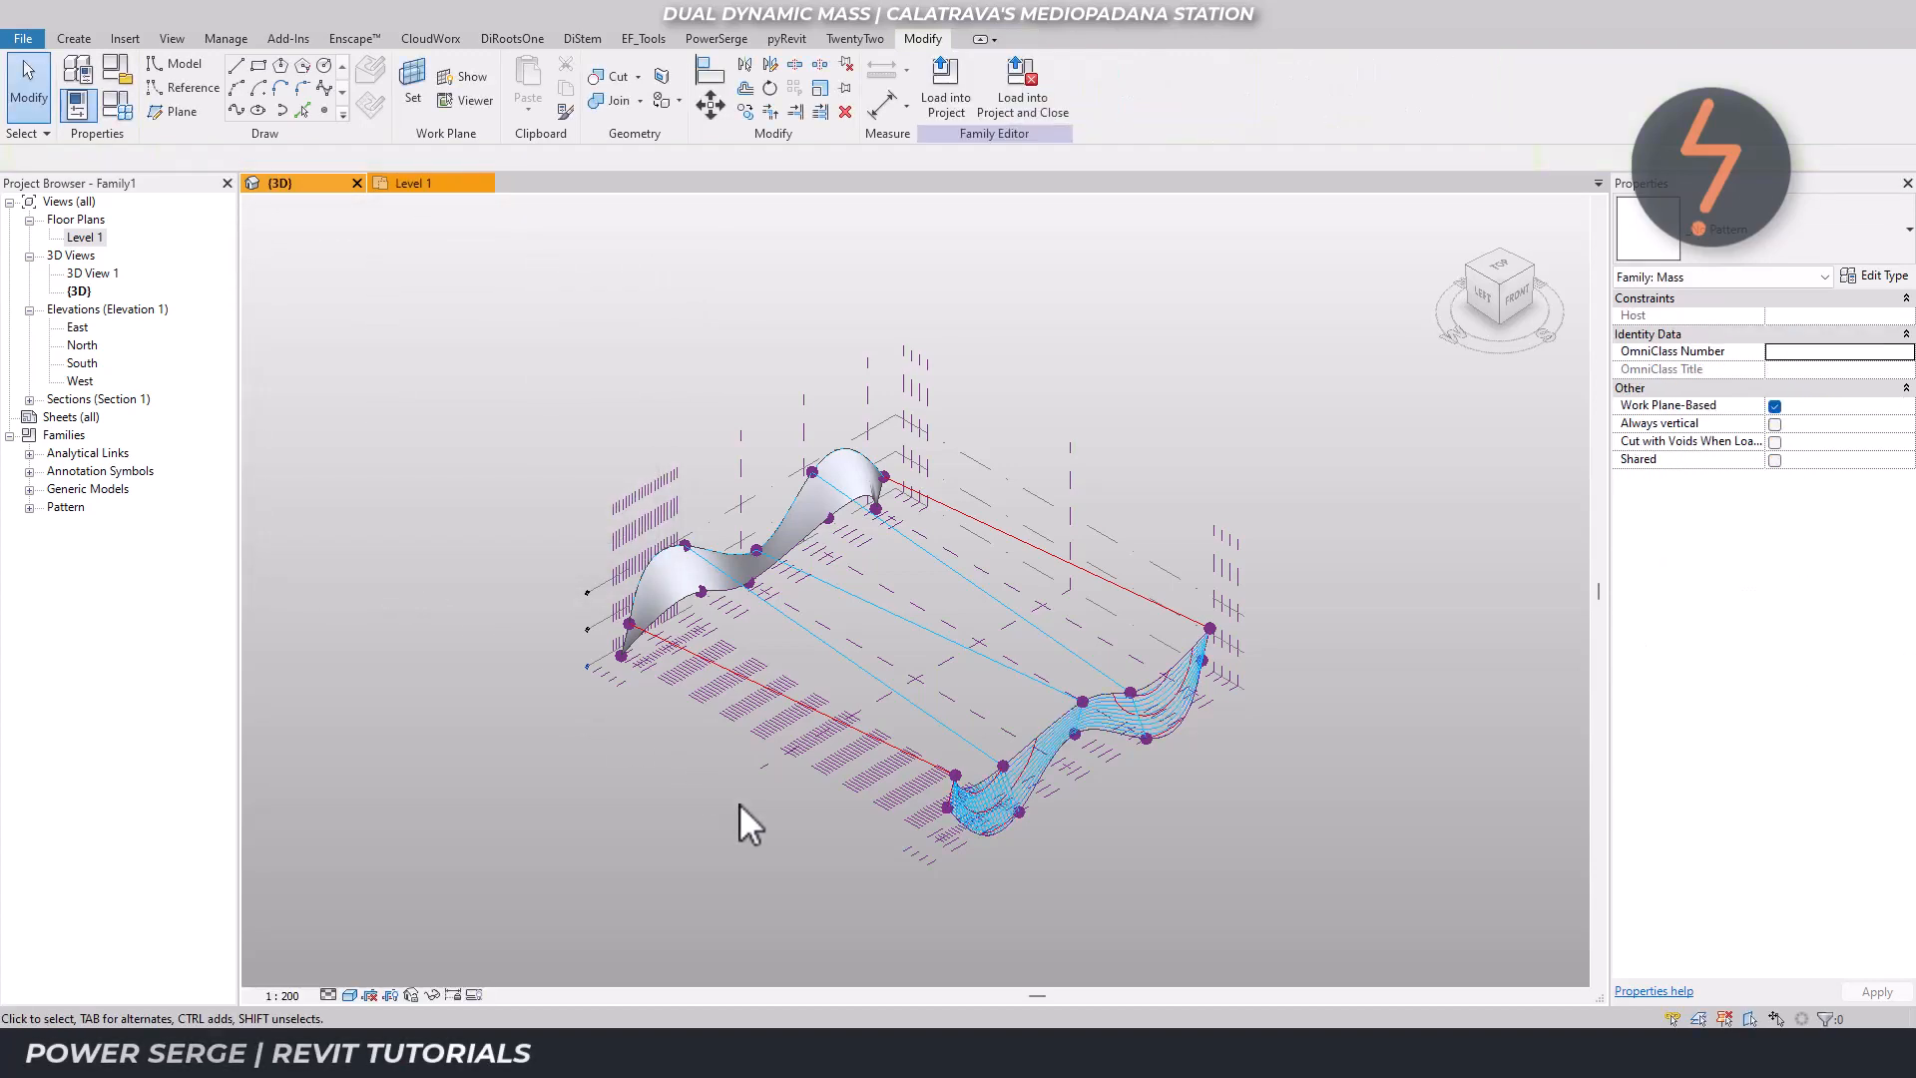
Add reference planes A2 through A26 to the intersects list of the divided roof surface.
left_click(834, 659)
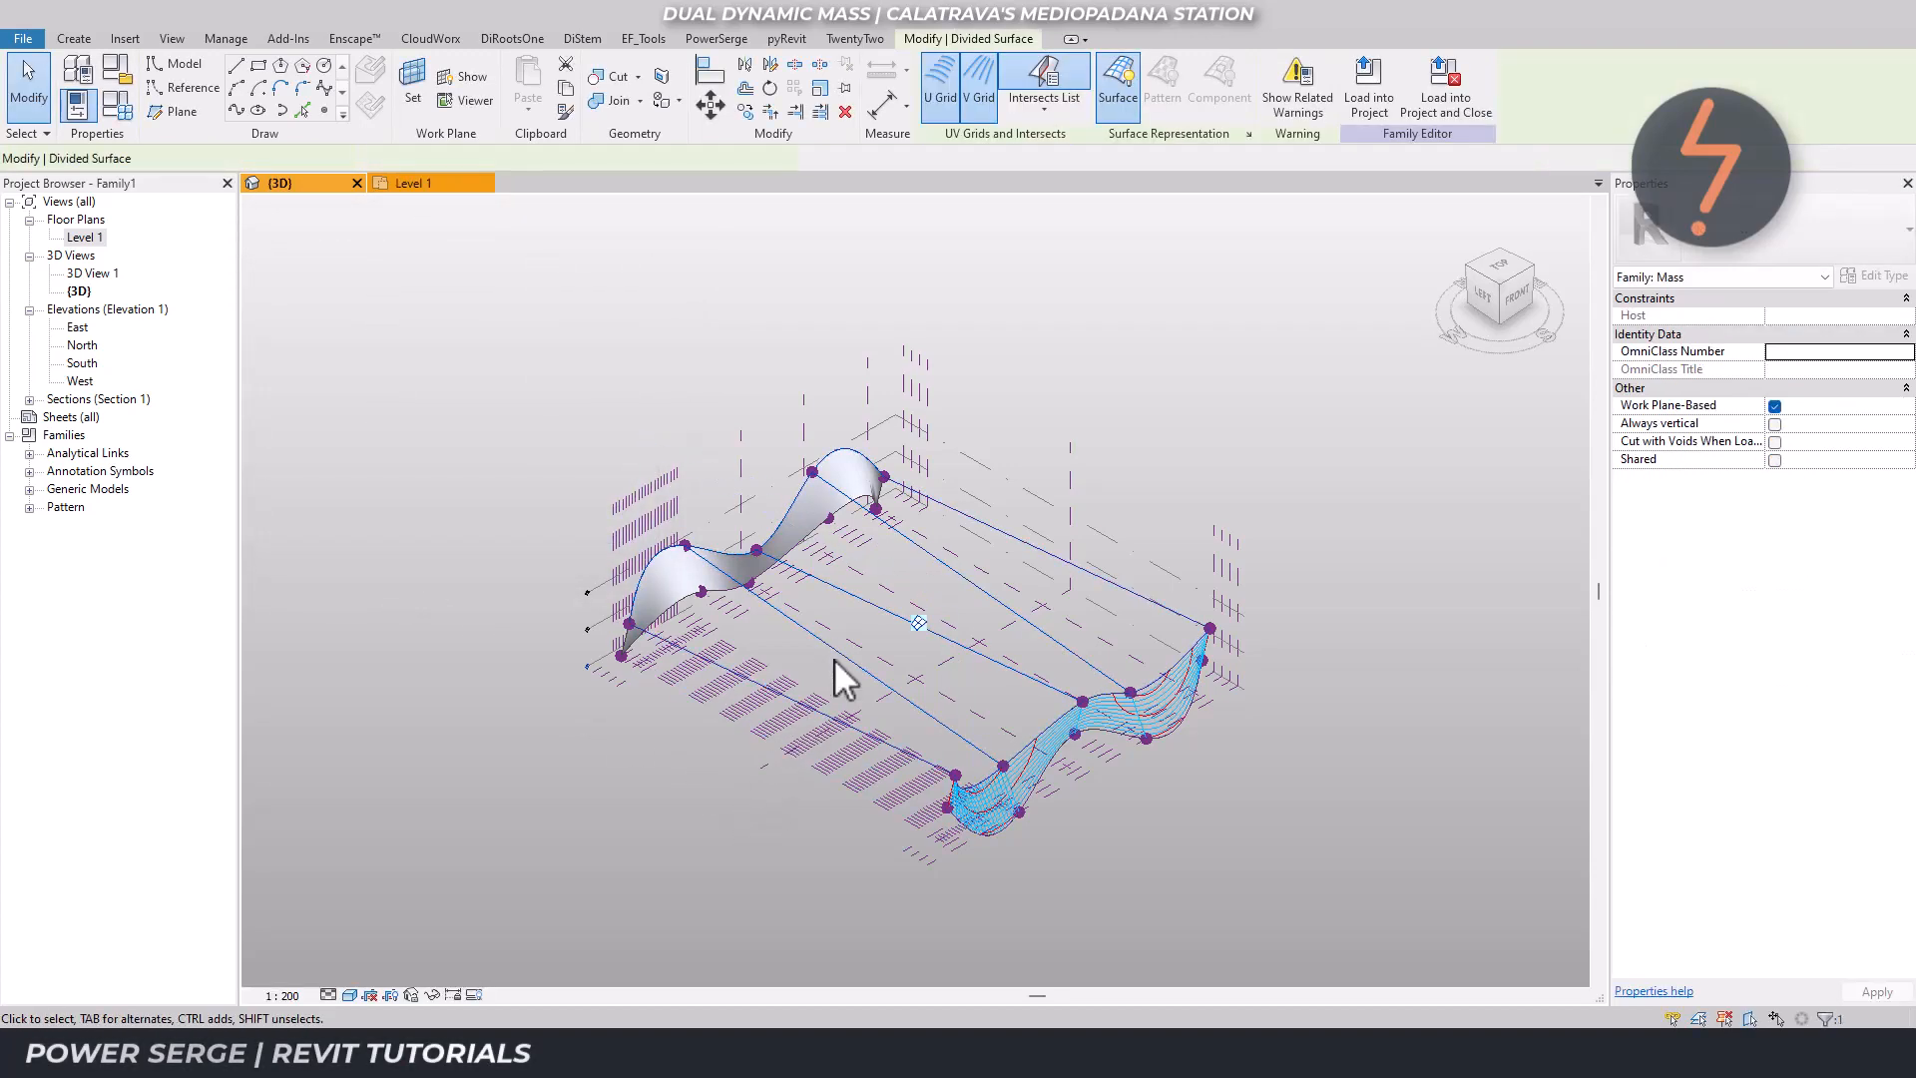
left_click(1044, 108)
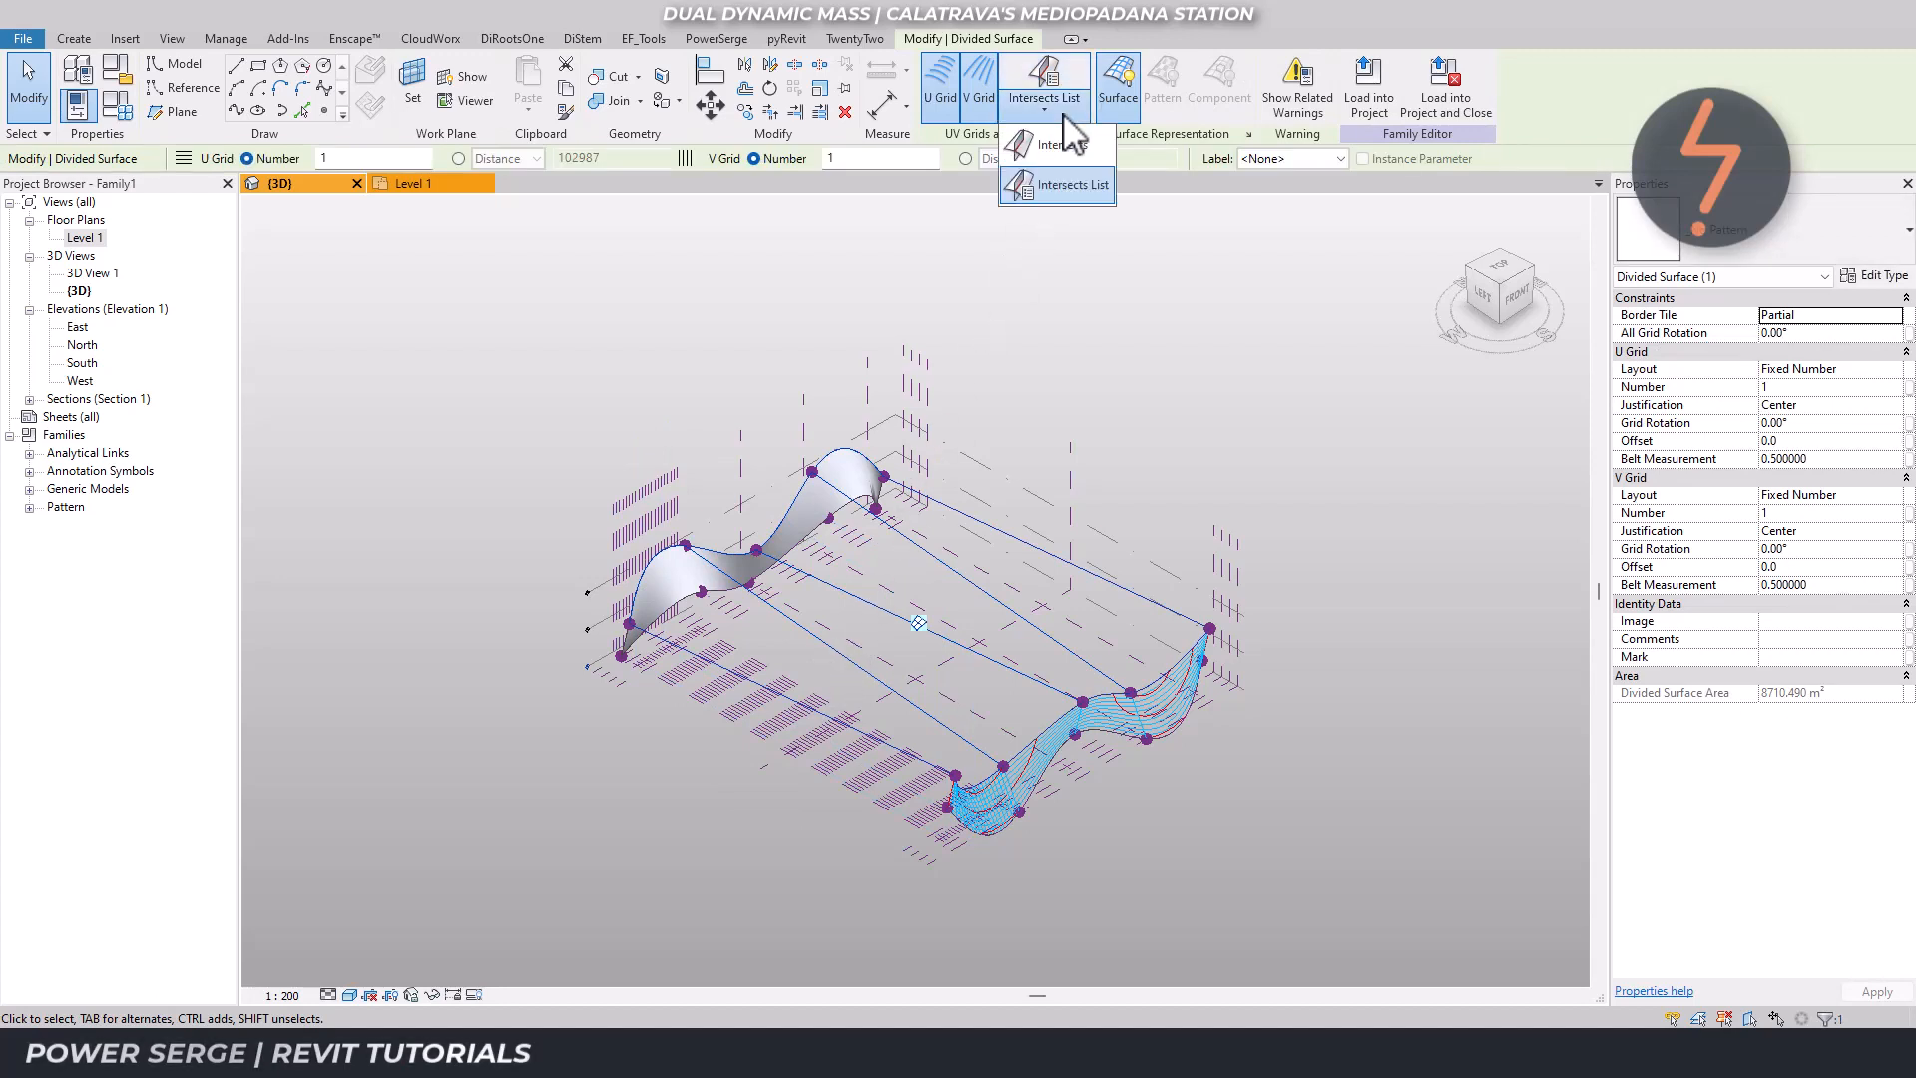
left_click(1072, 186)
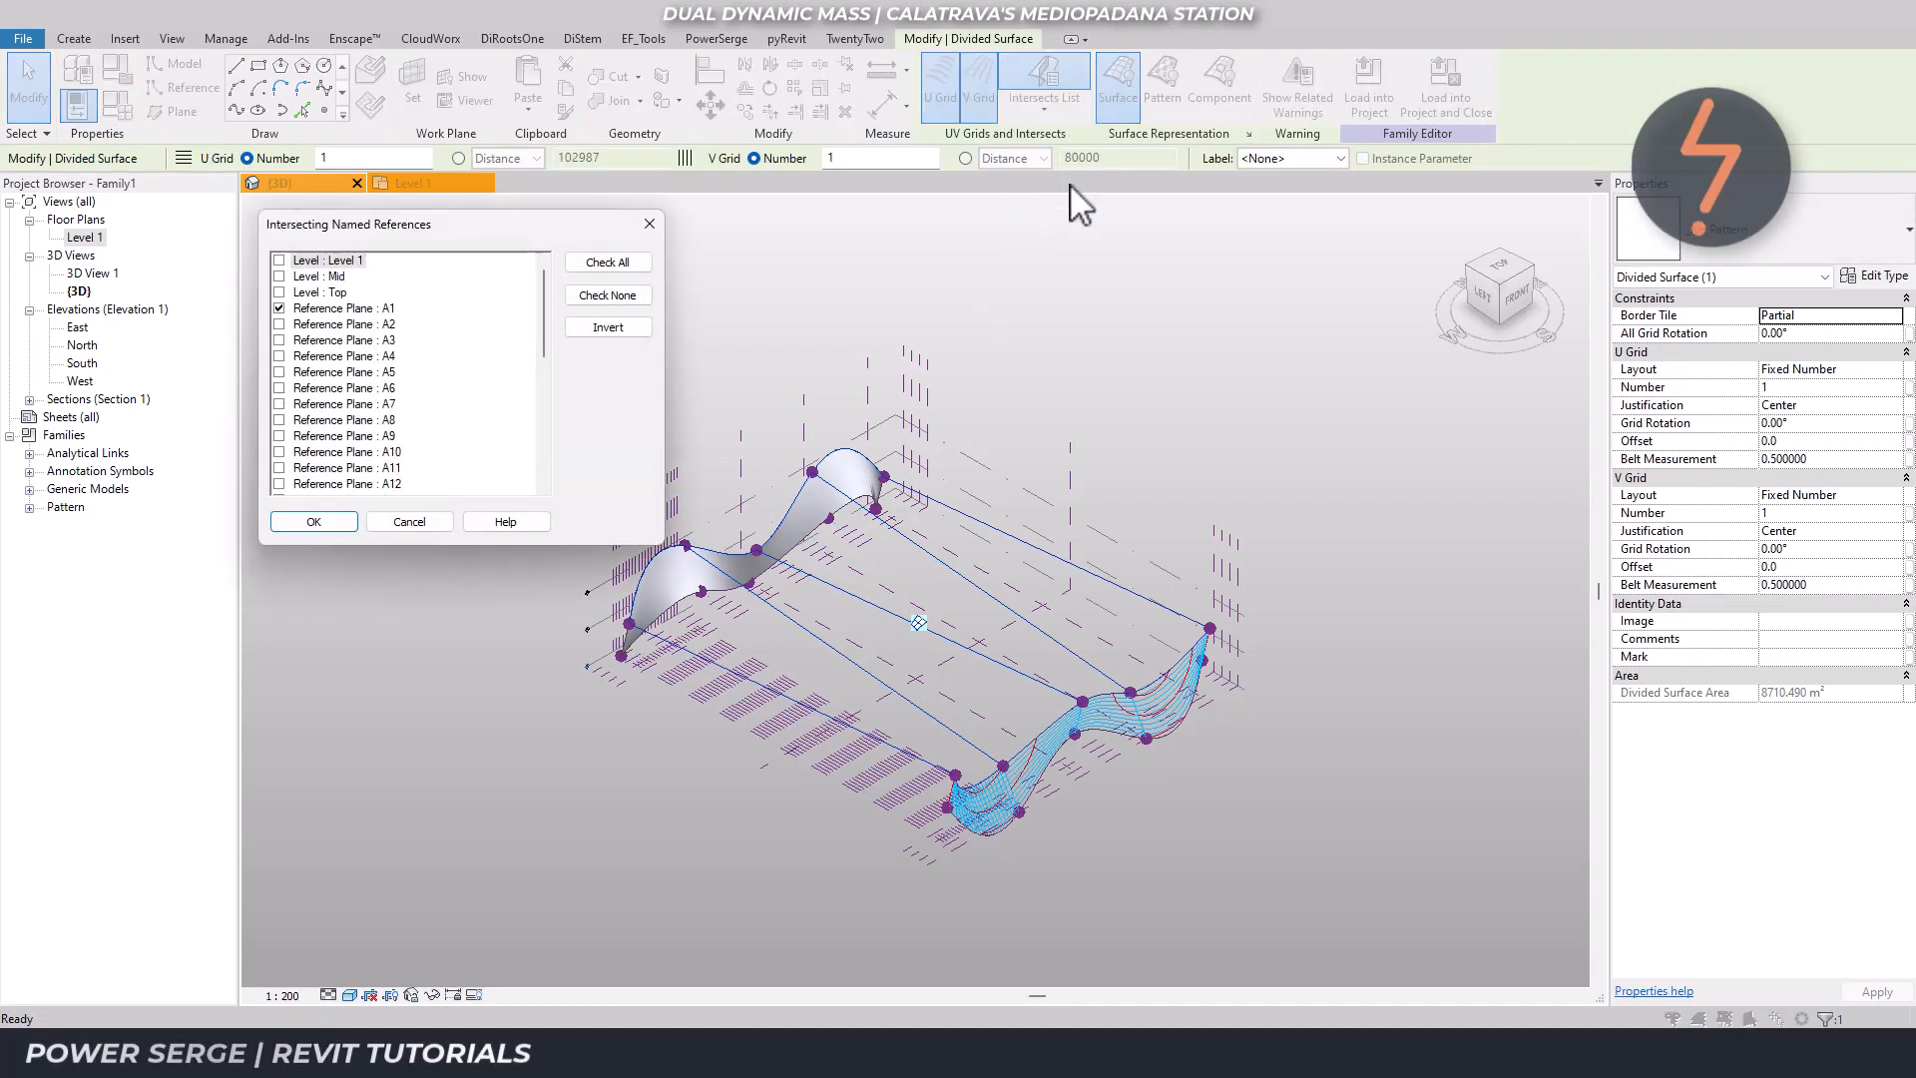
left_click(341, 325)
scroll(344, 340, "down", 1)
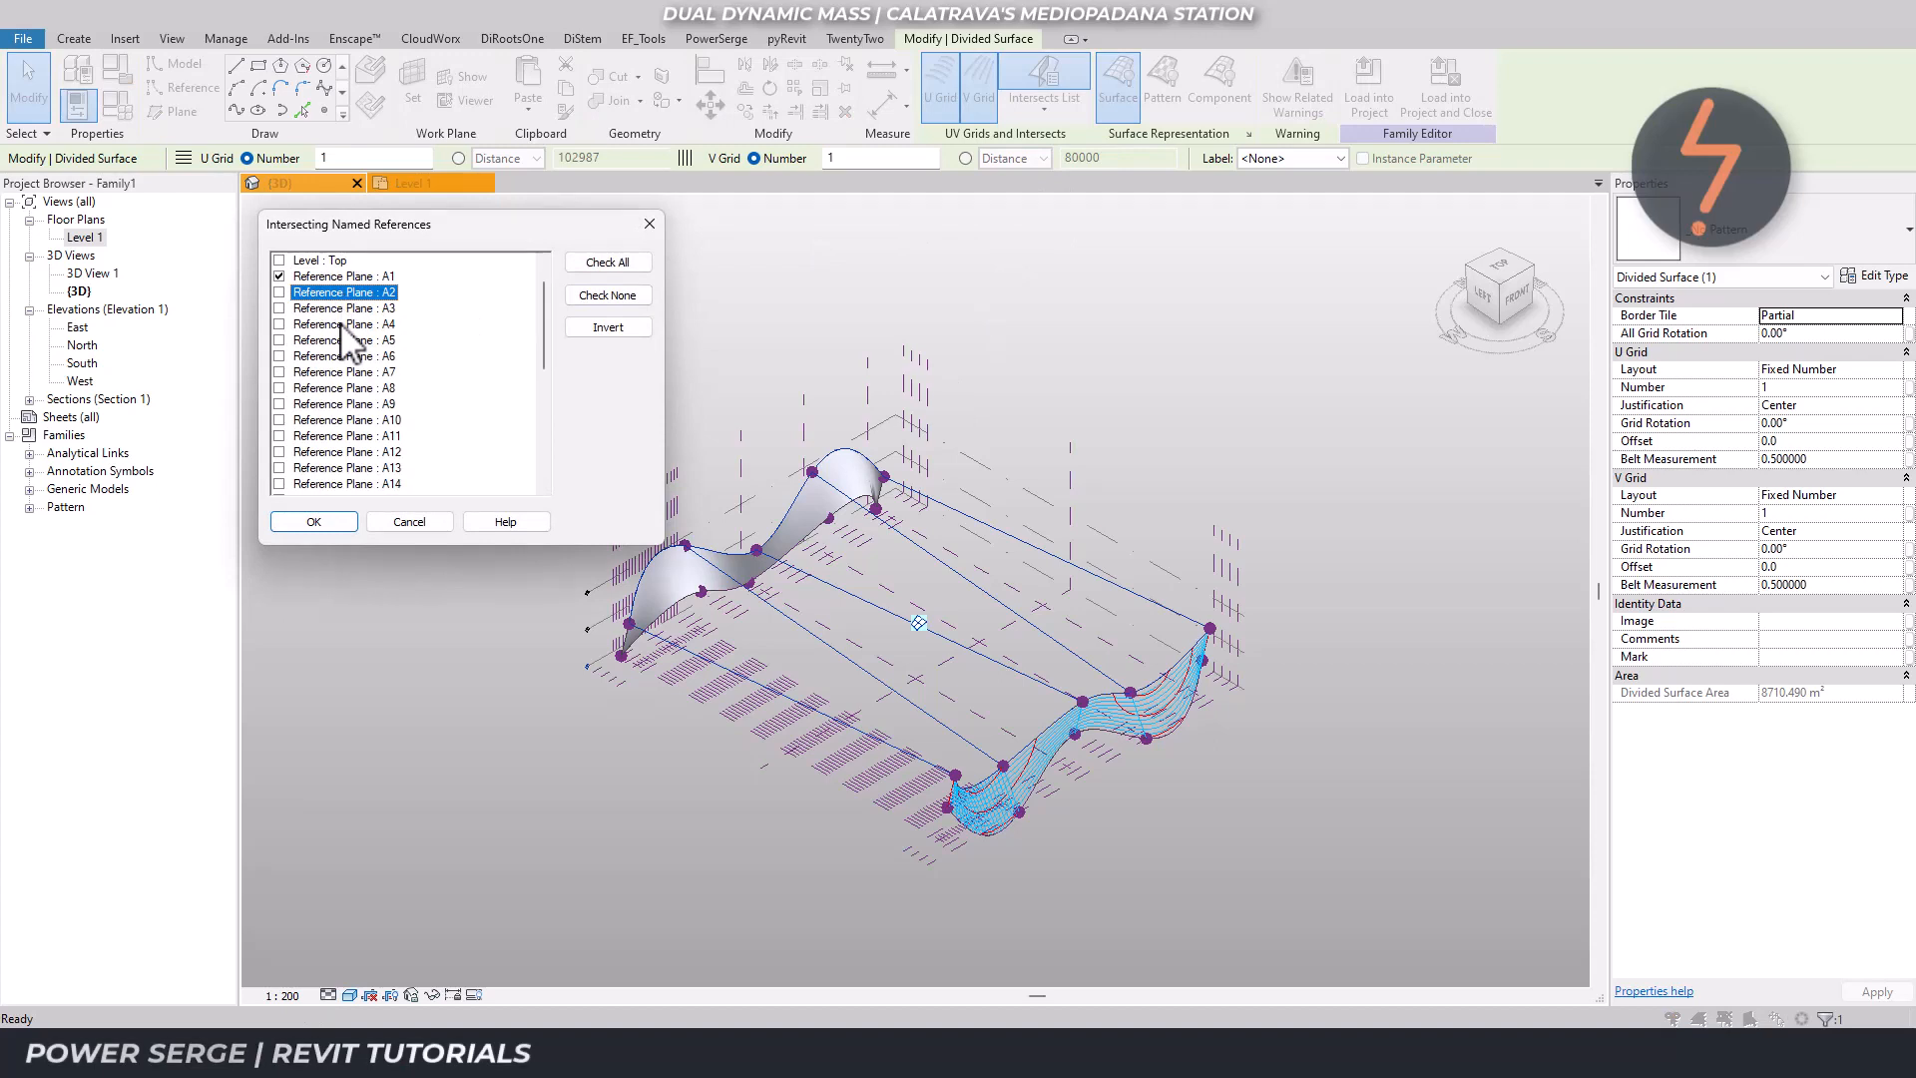
scroll(344, 339, "down", 2)
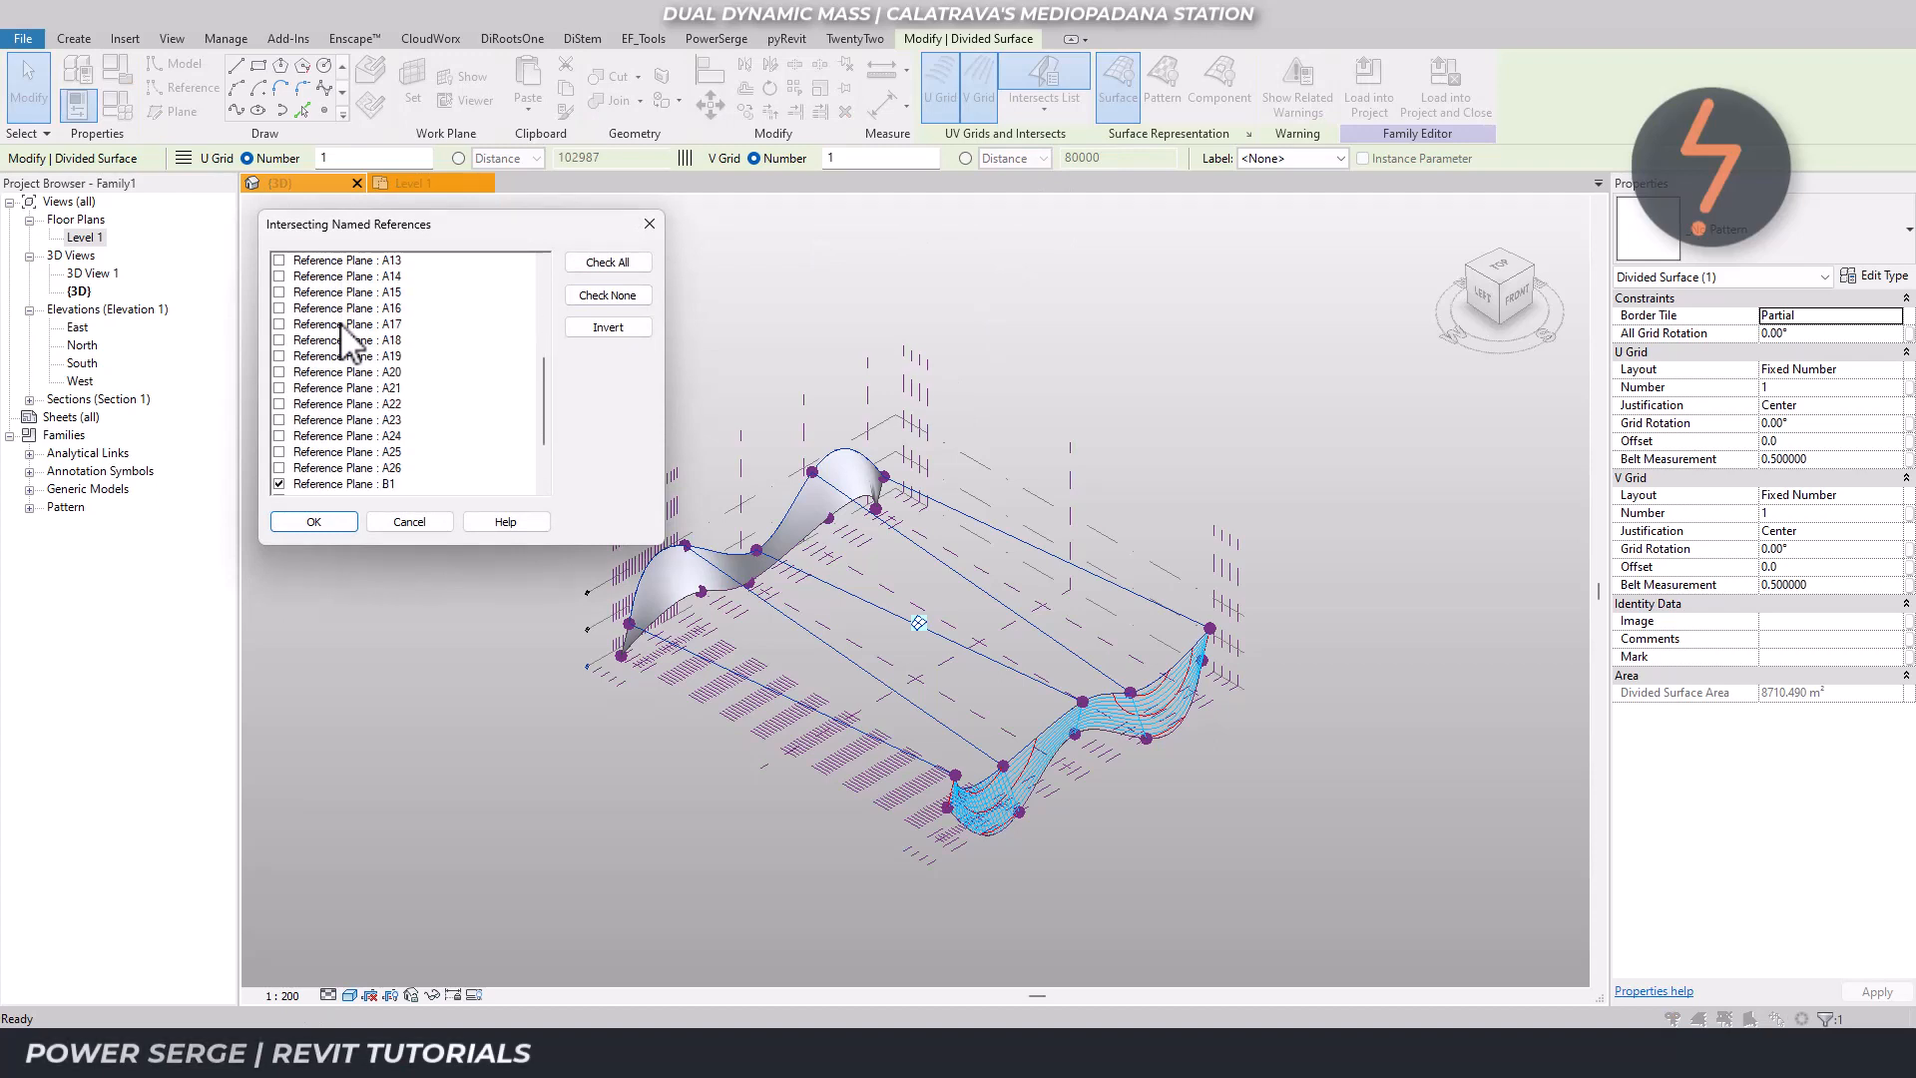
left_click(329, 467, "shift")
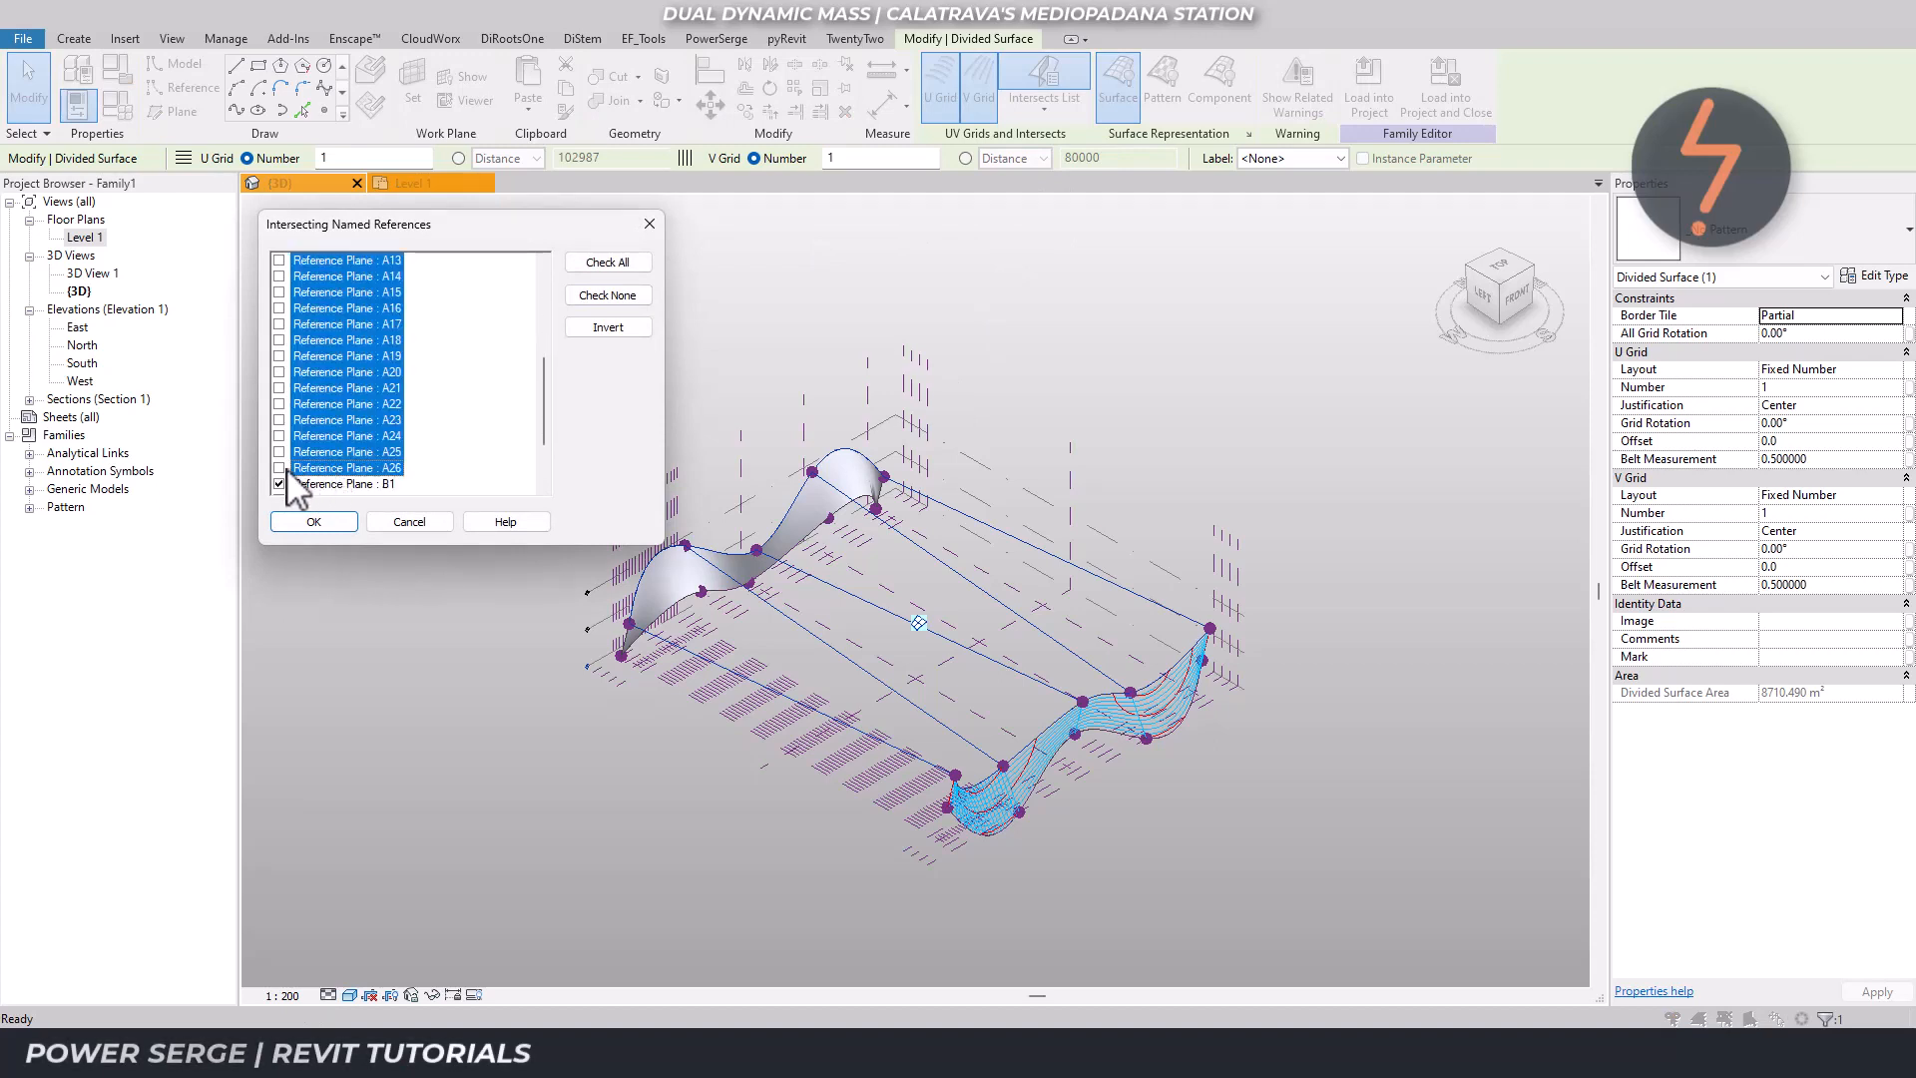
left_click(280, 468)
left_click(321, 520)
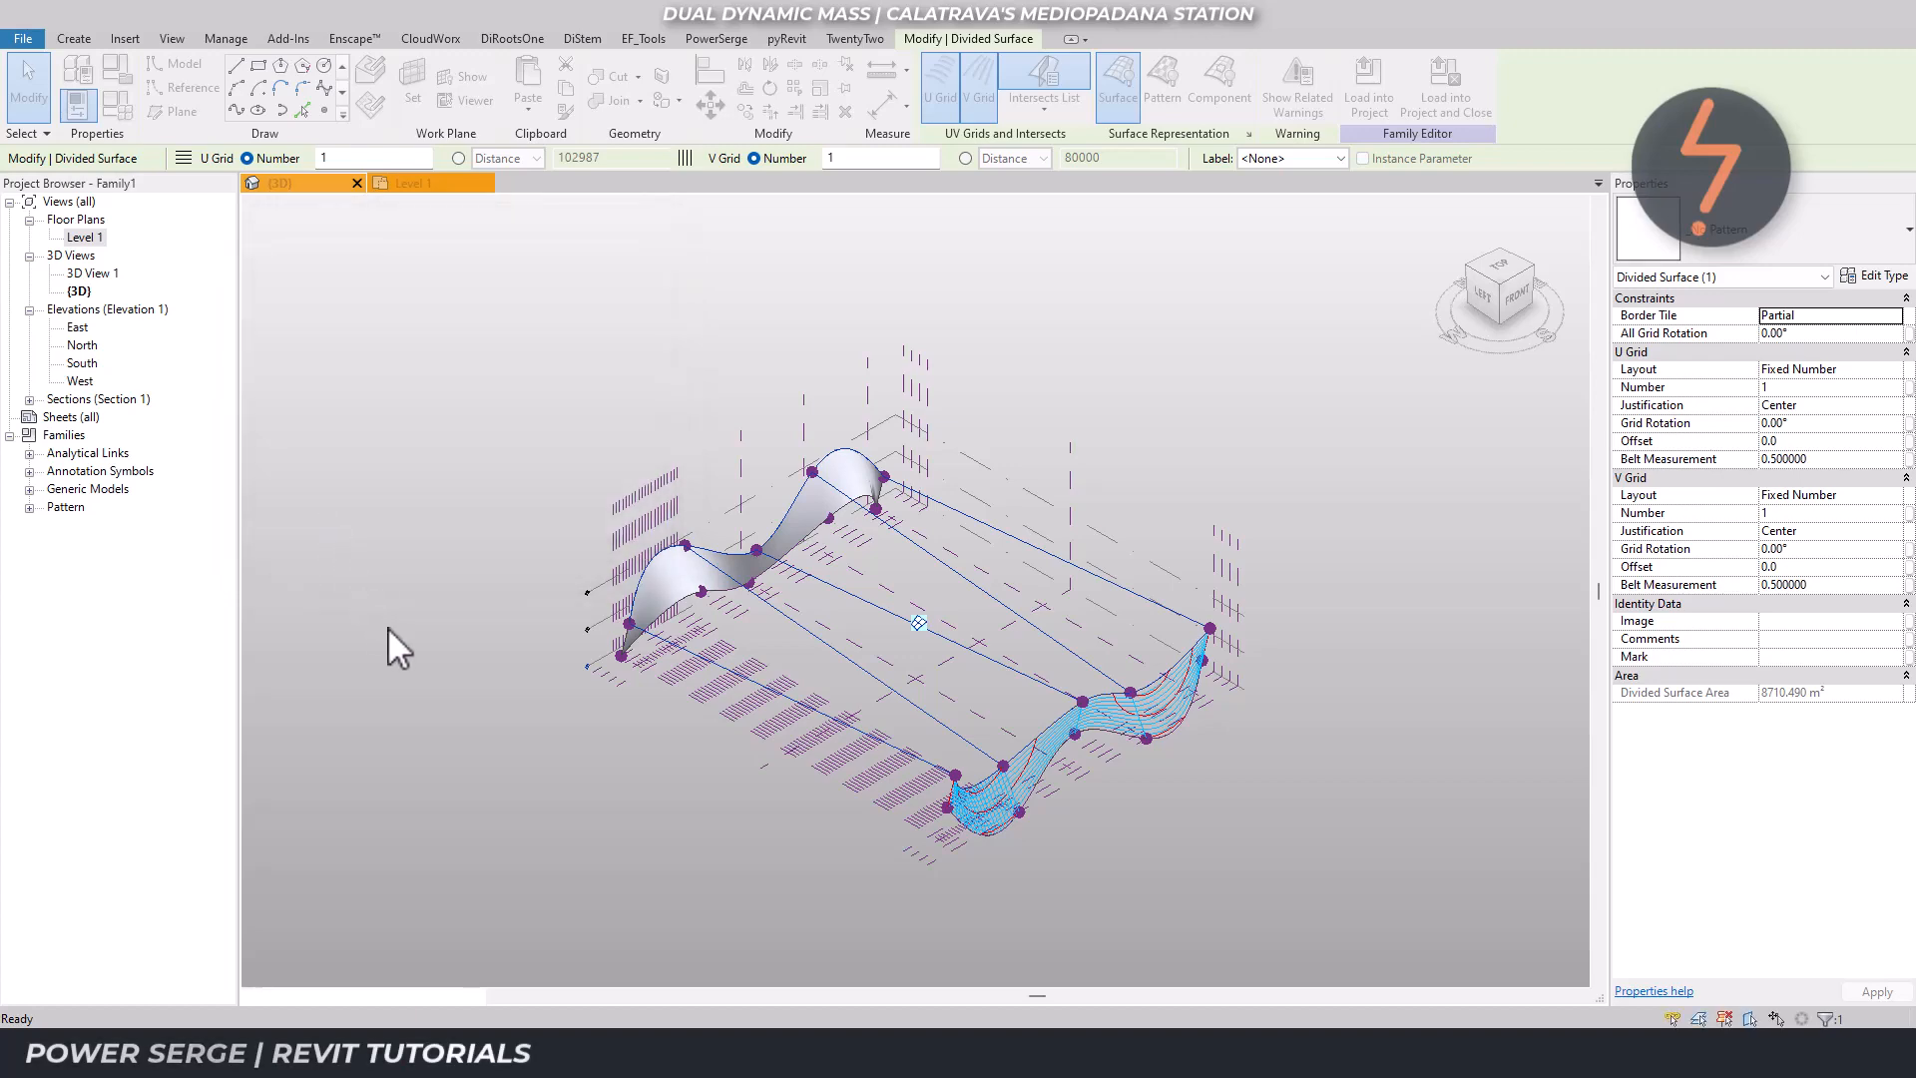
left_click(477, 781)
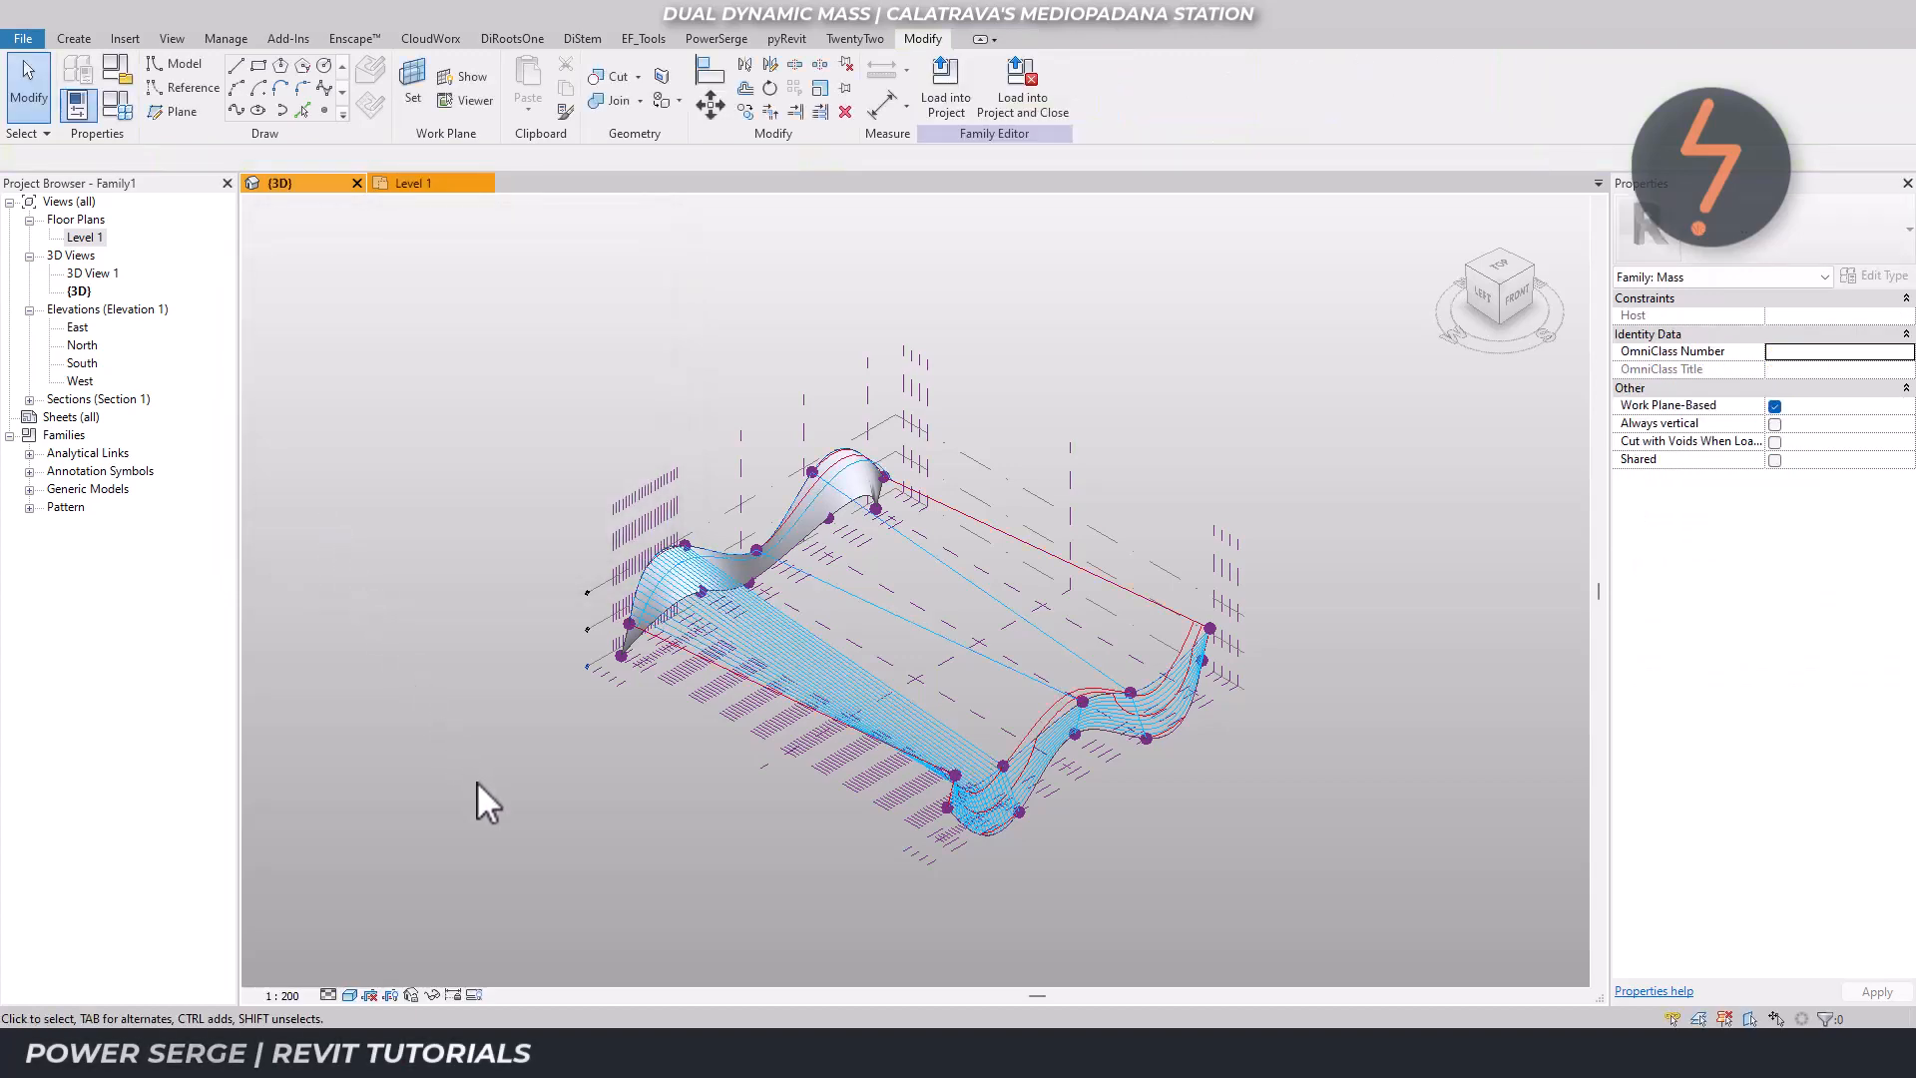
Examine the first bay's new roof and side surface divisions close up in the 3D view.
right_click(444, 503)
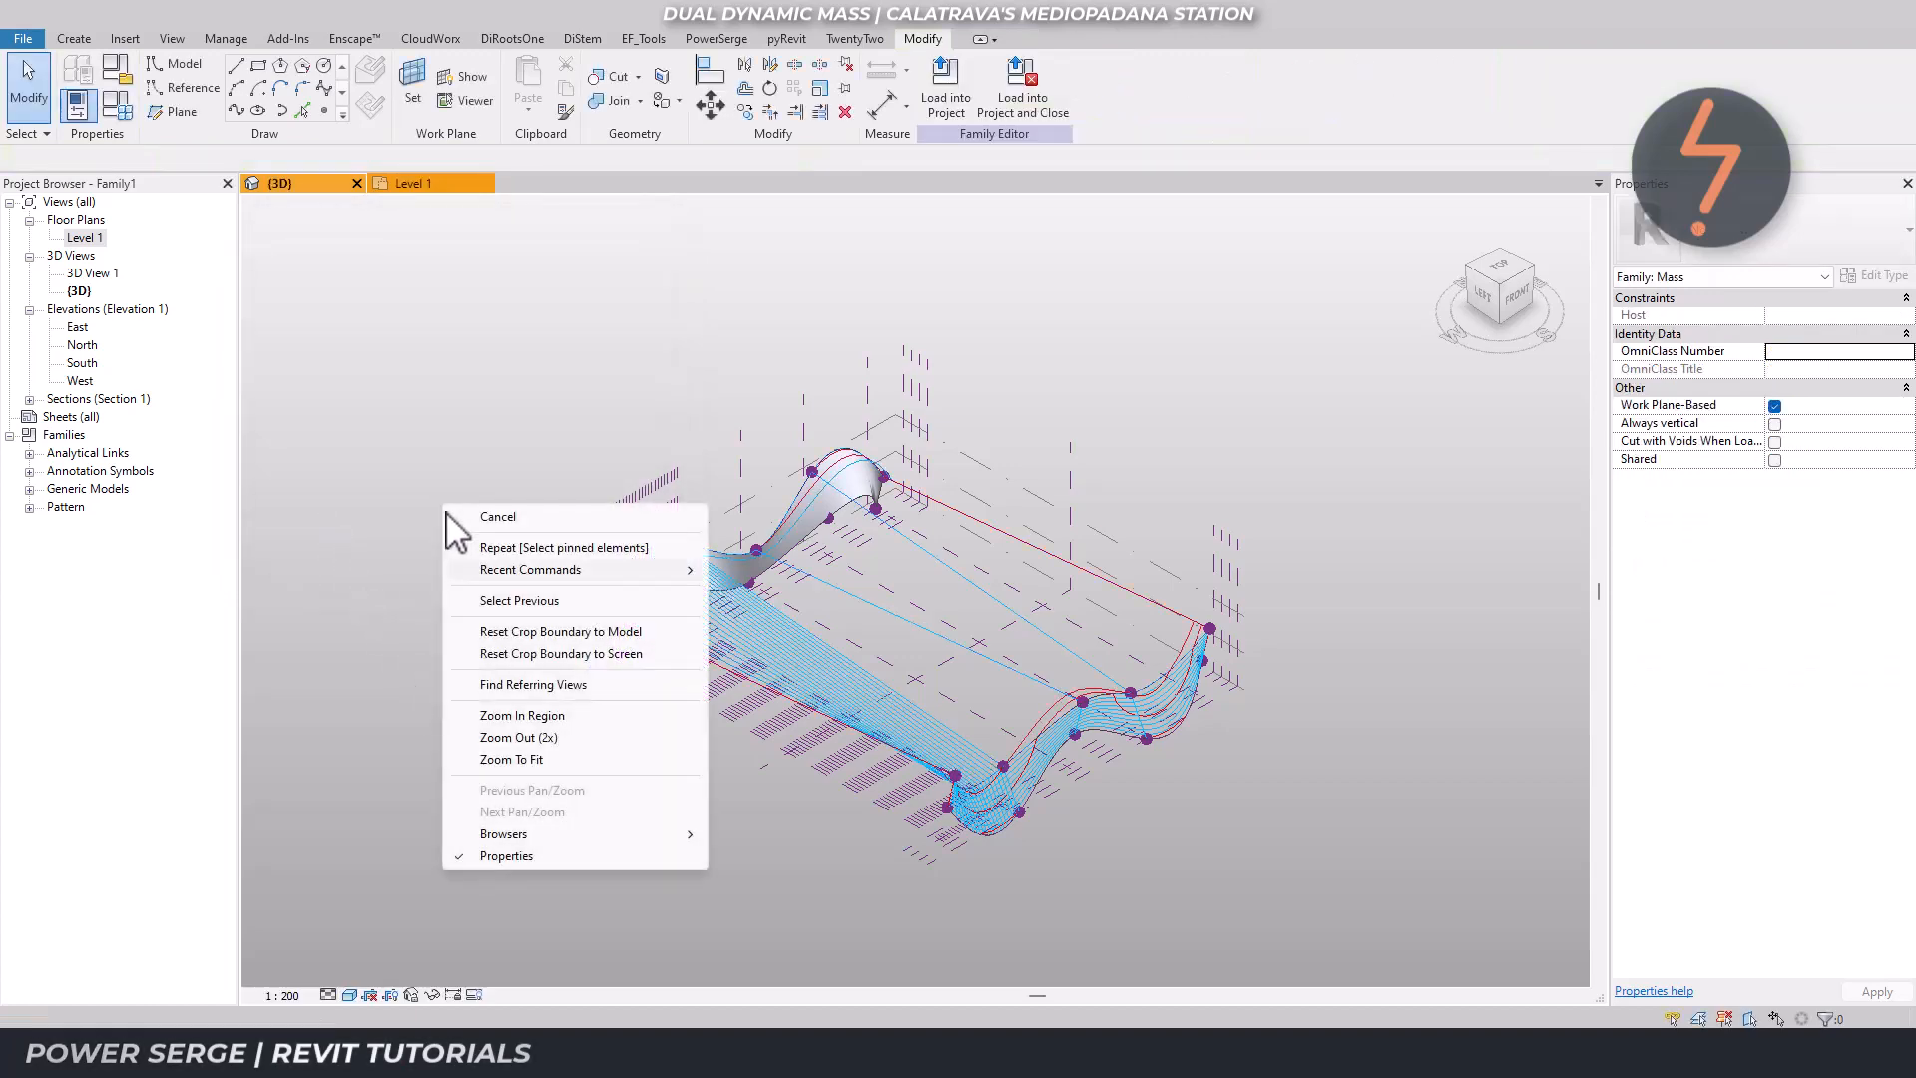
left_click(514, 717)
left_click_drag(526, 499, 1074, 880)
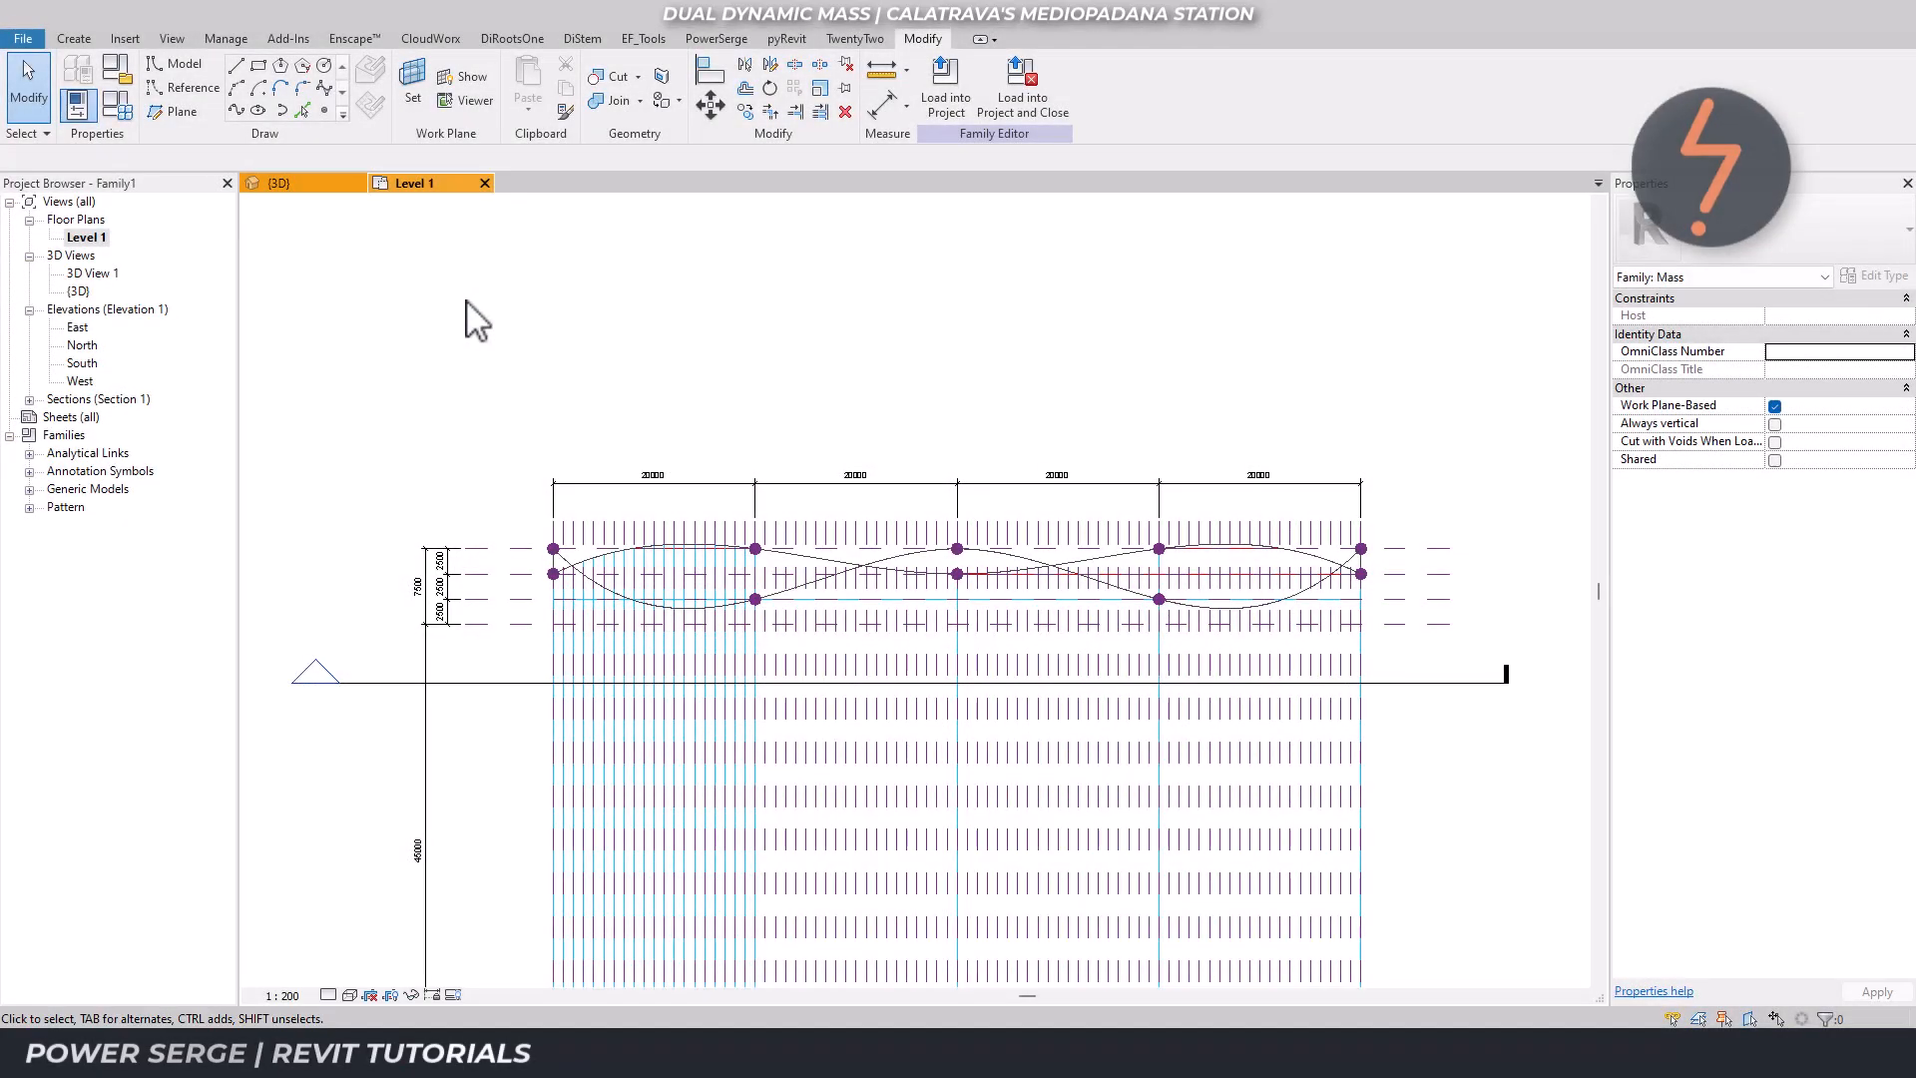
In the 3D view, add reference planes B2 through D20 to the intersects list of the divided side surface.
left_click(331, 189)
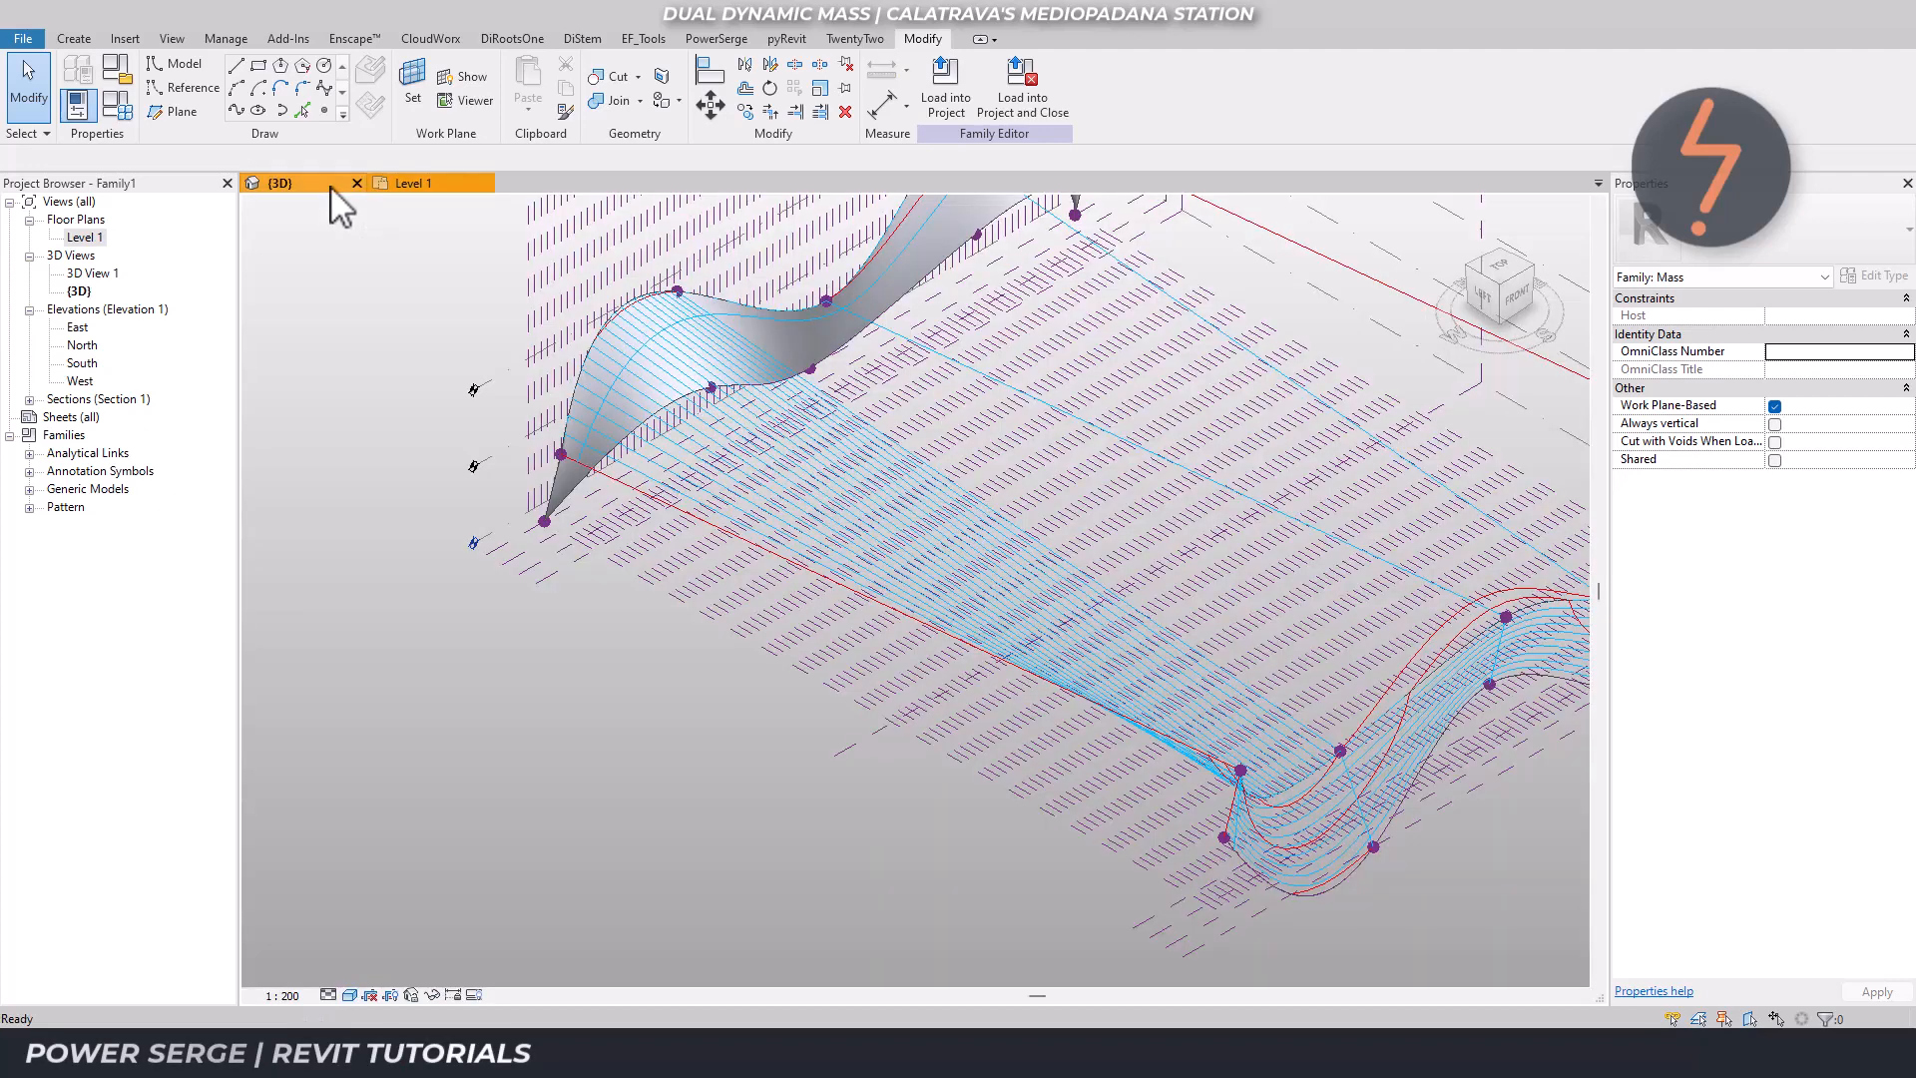
right_click(631, 842)
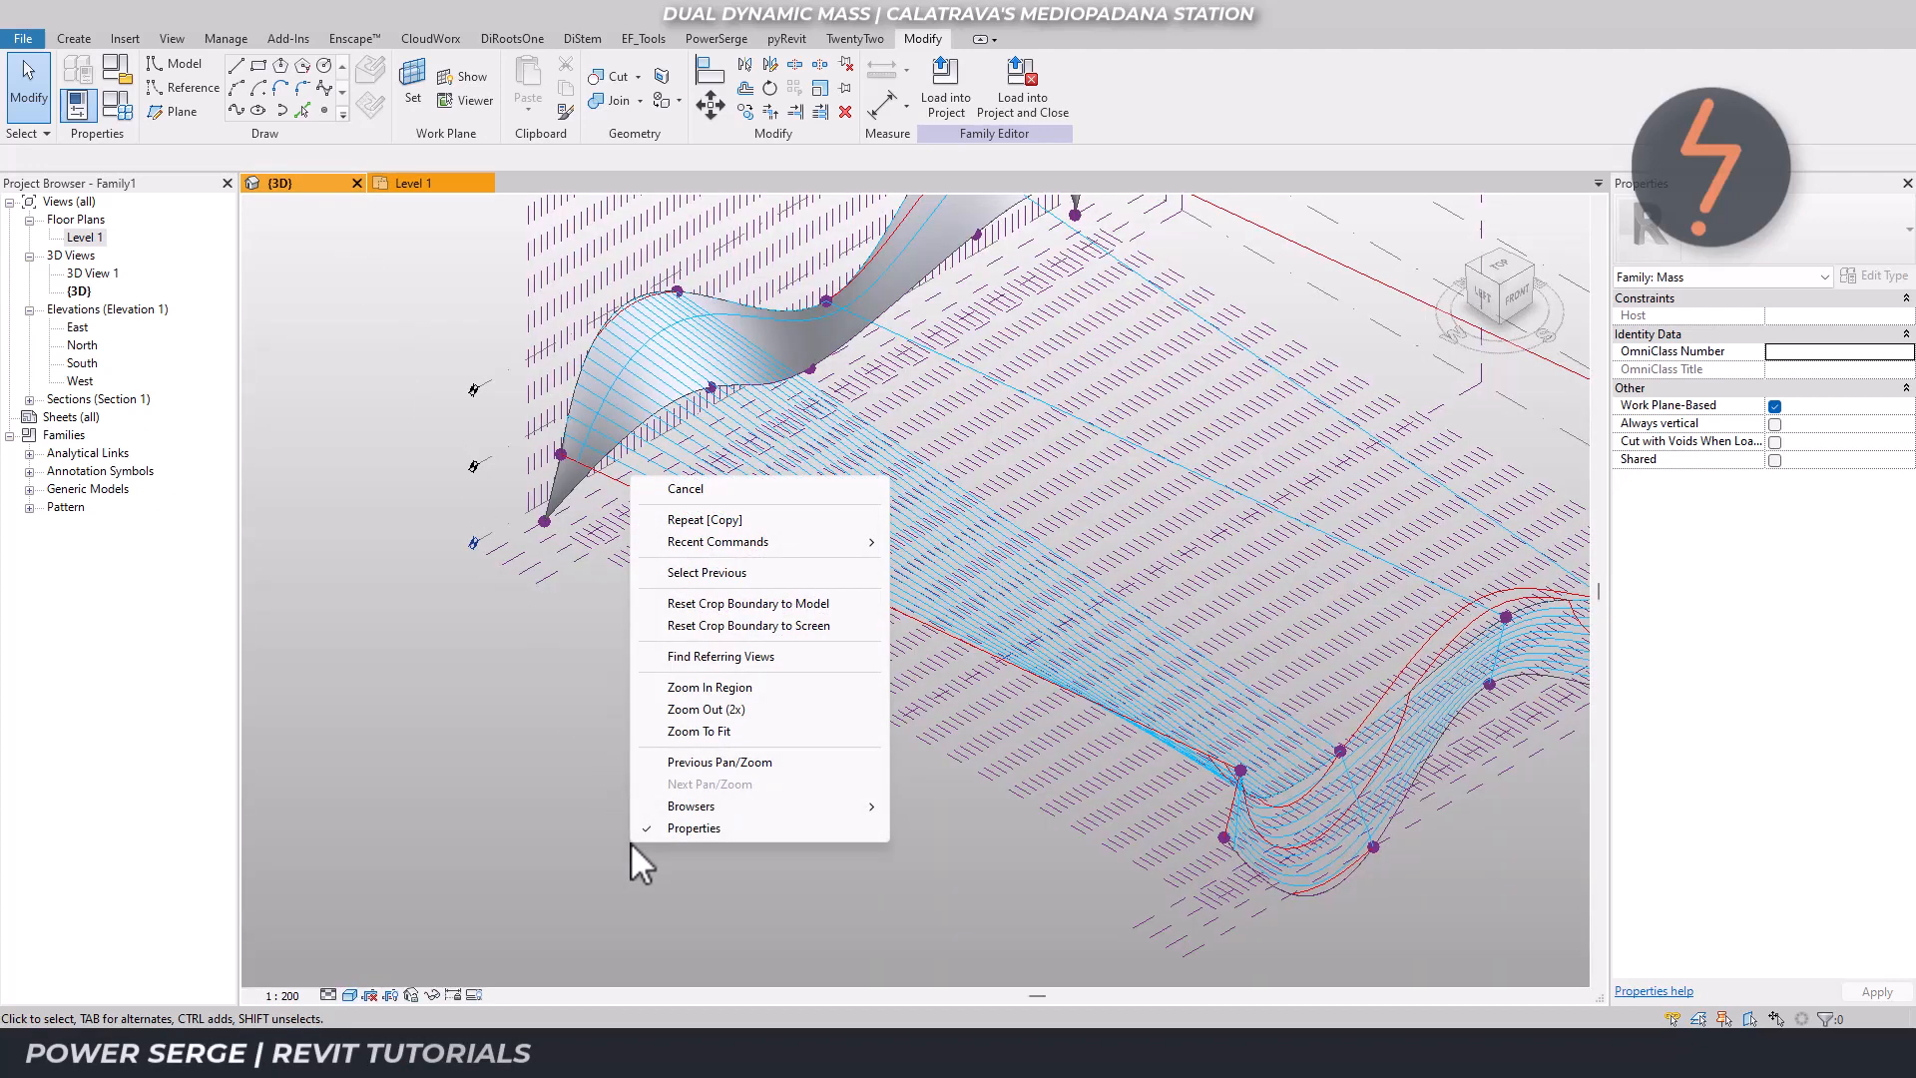
left_click(668, 763)
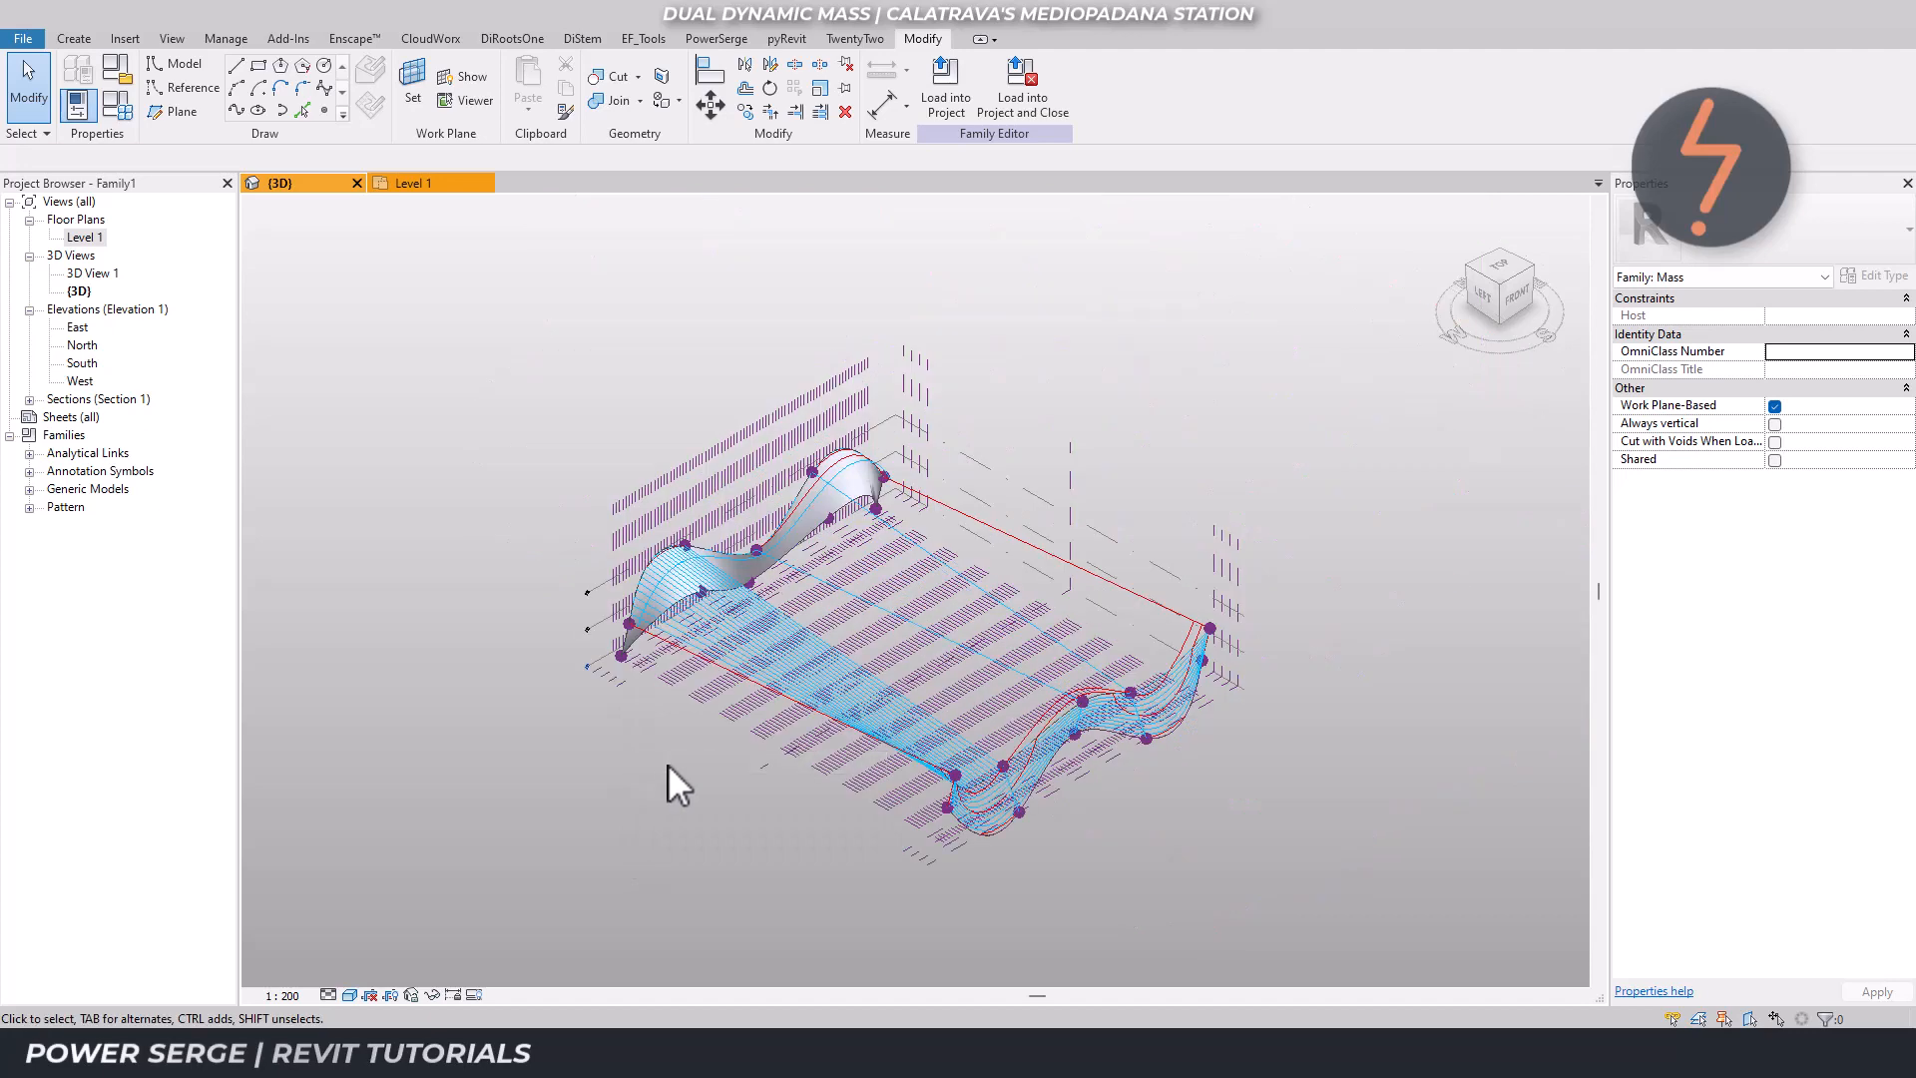
left_click(1176, 721)
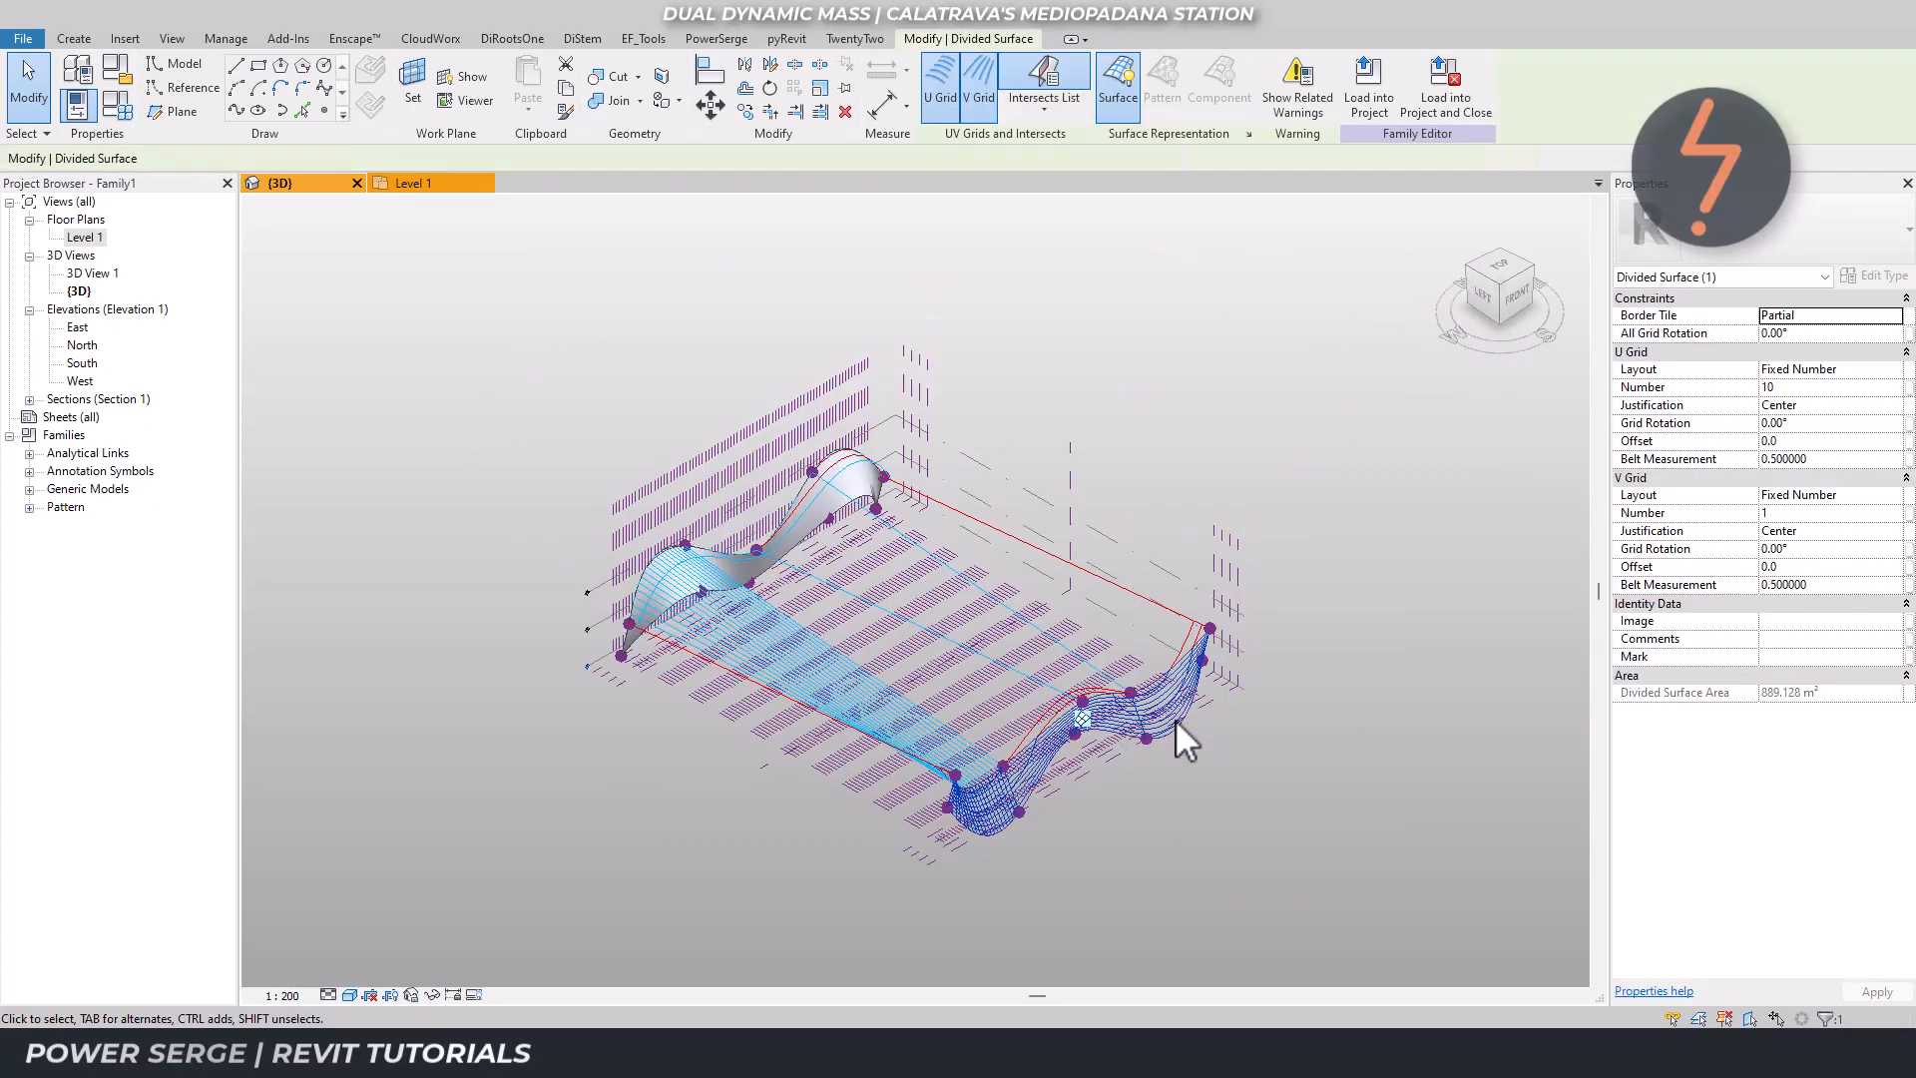
left_click(1044, 108)
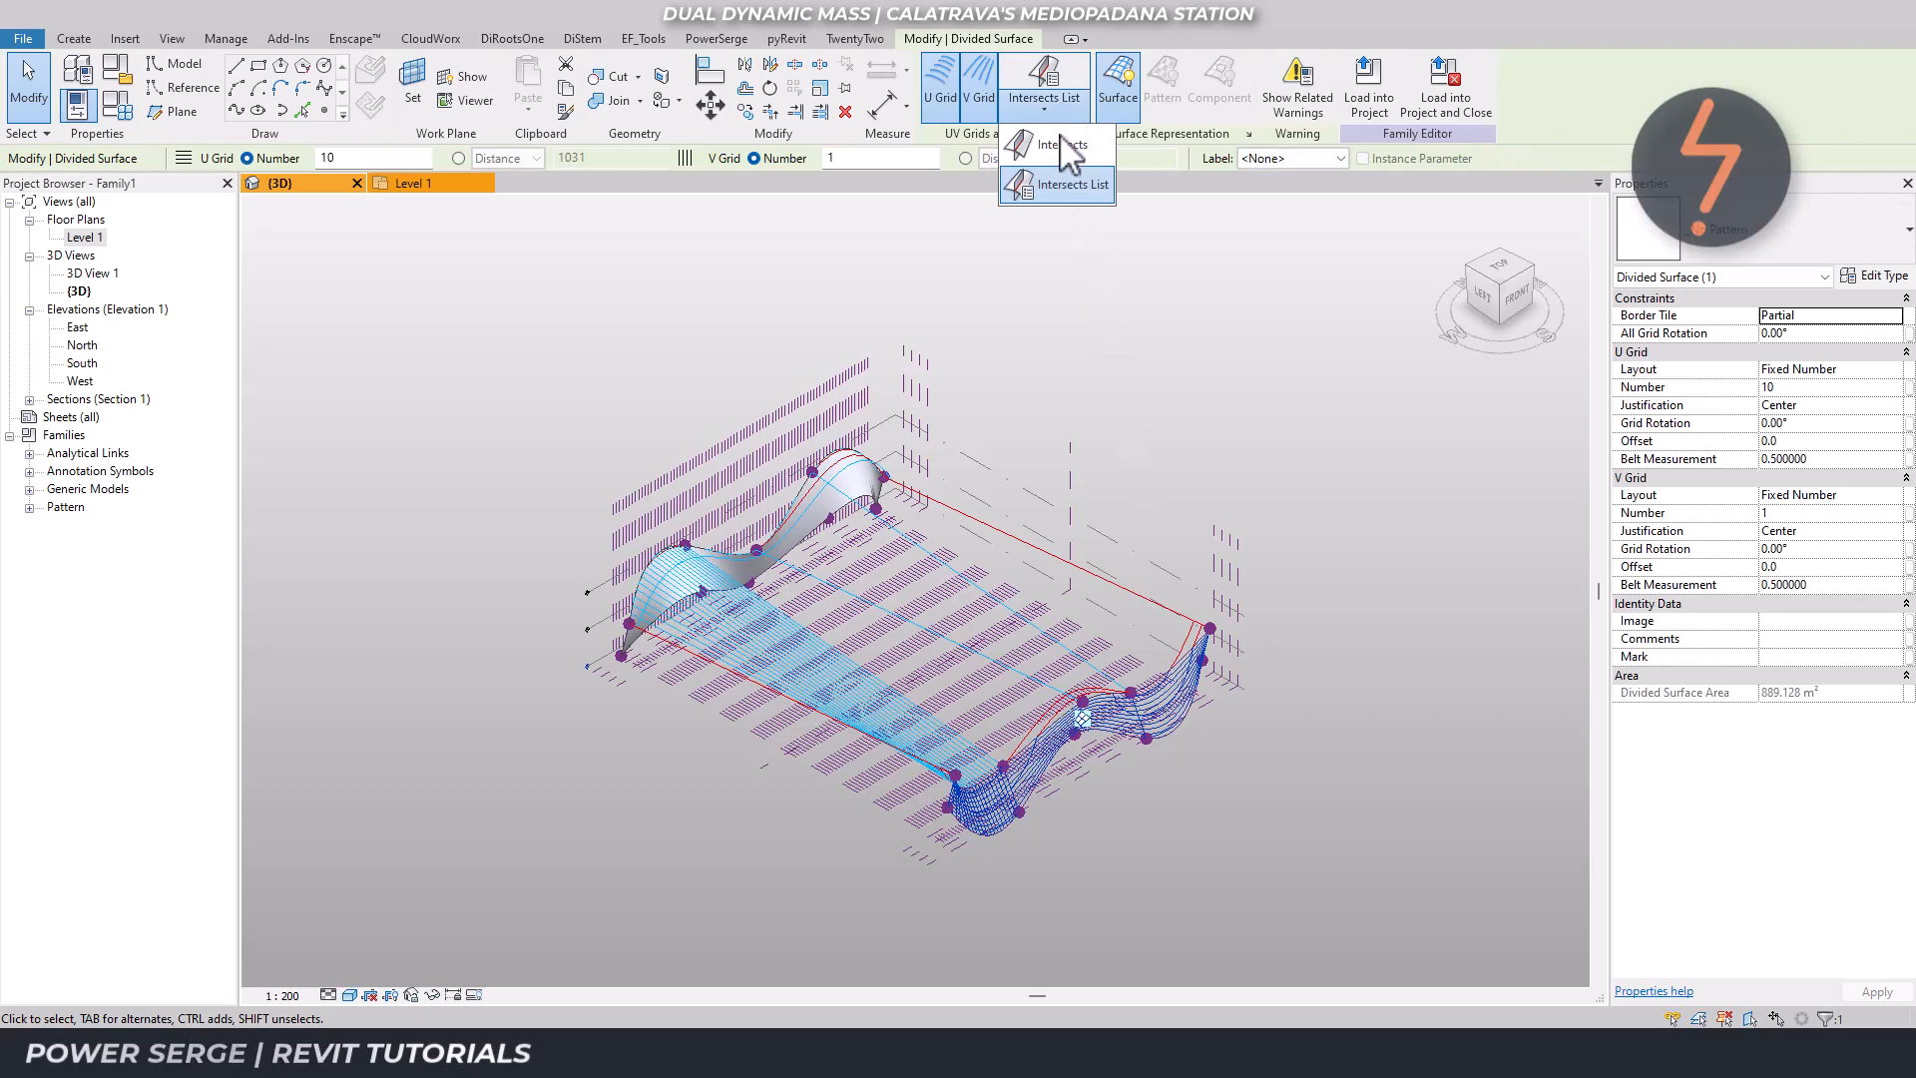
left_click(1066, 192)
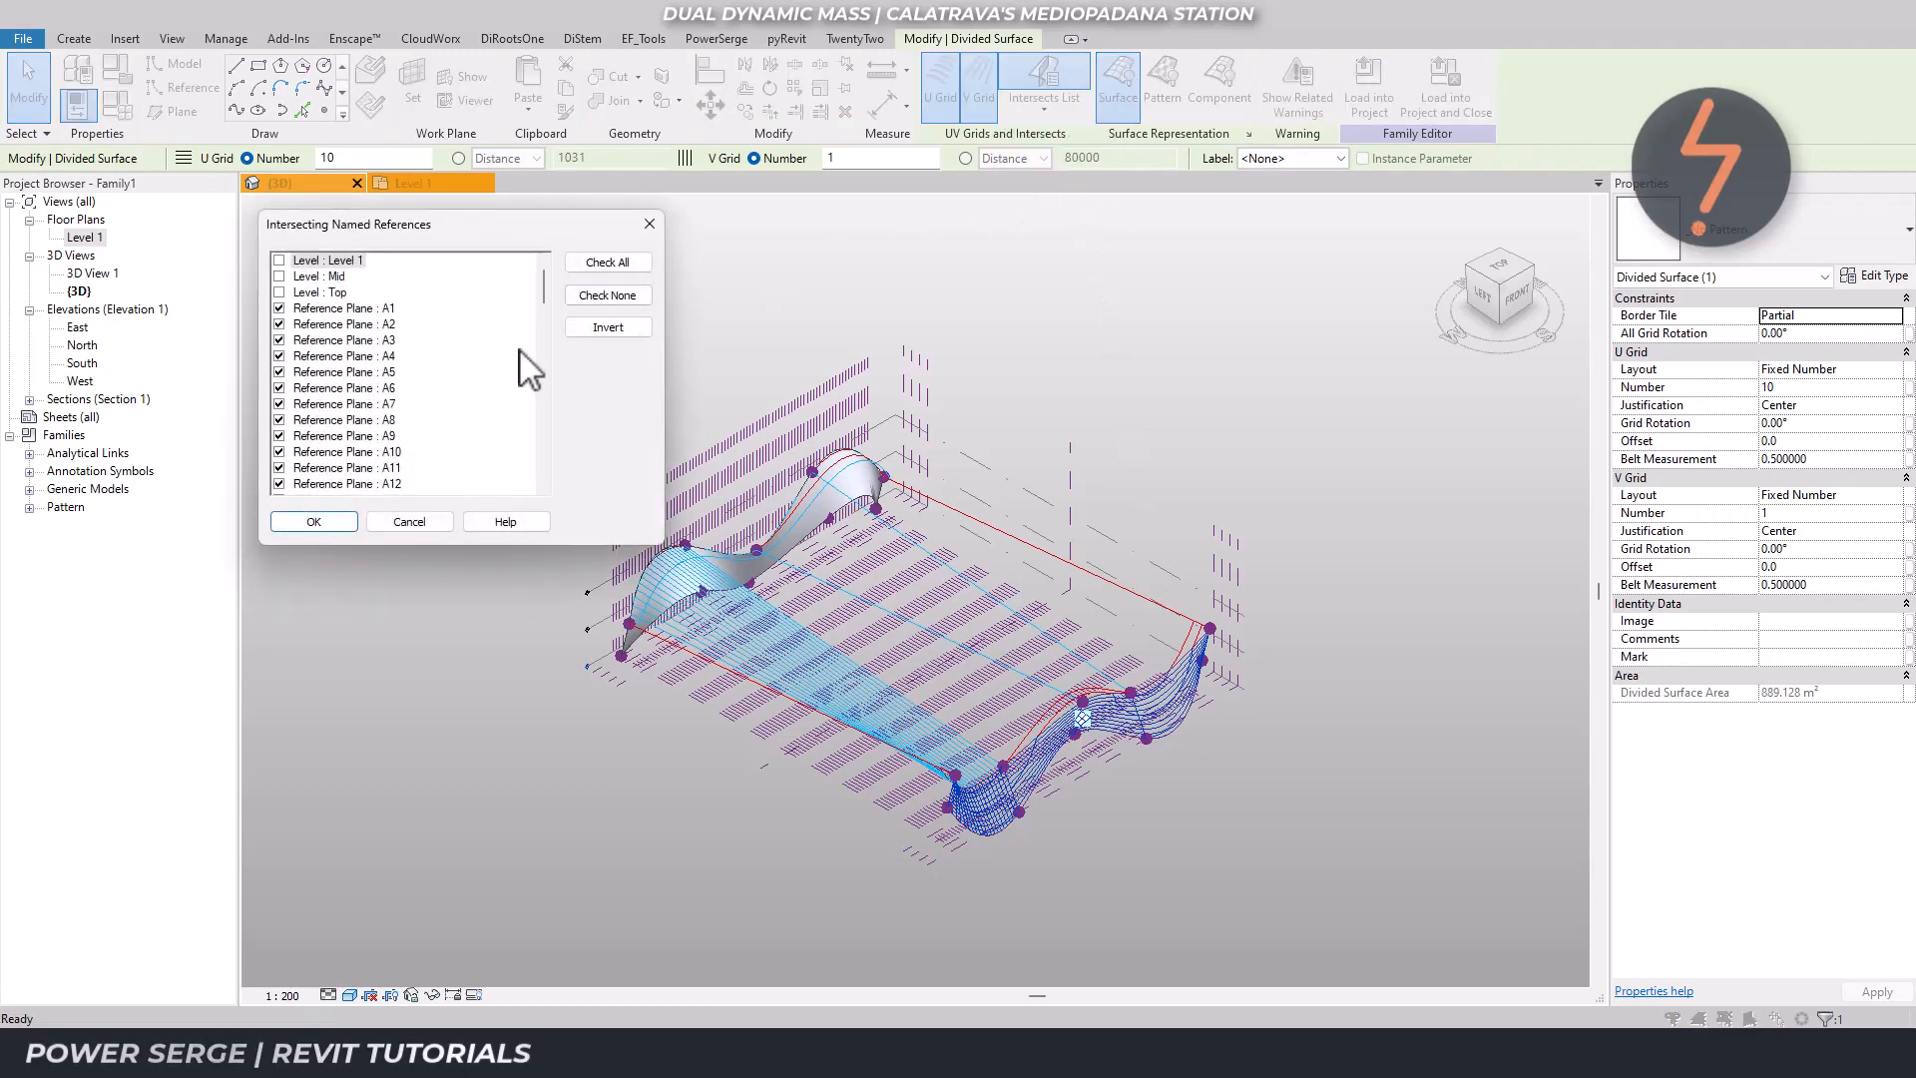
scroll(454, 389, "down", 1)
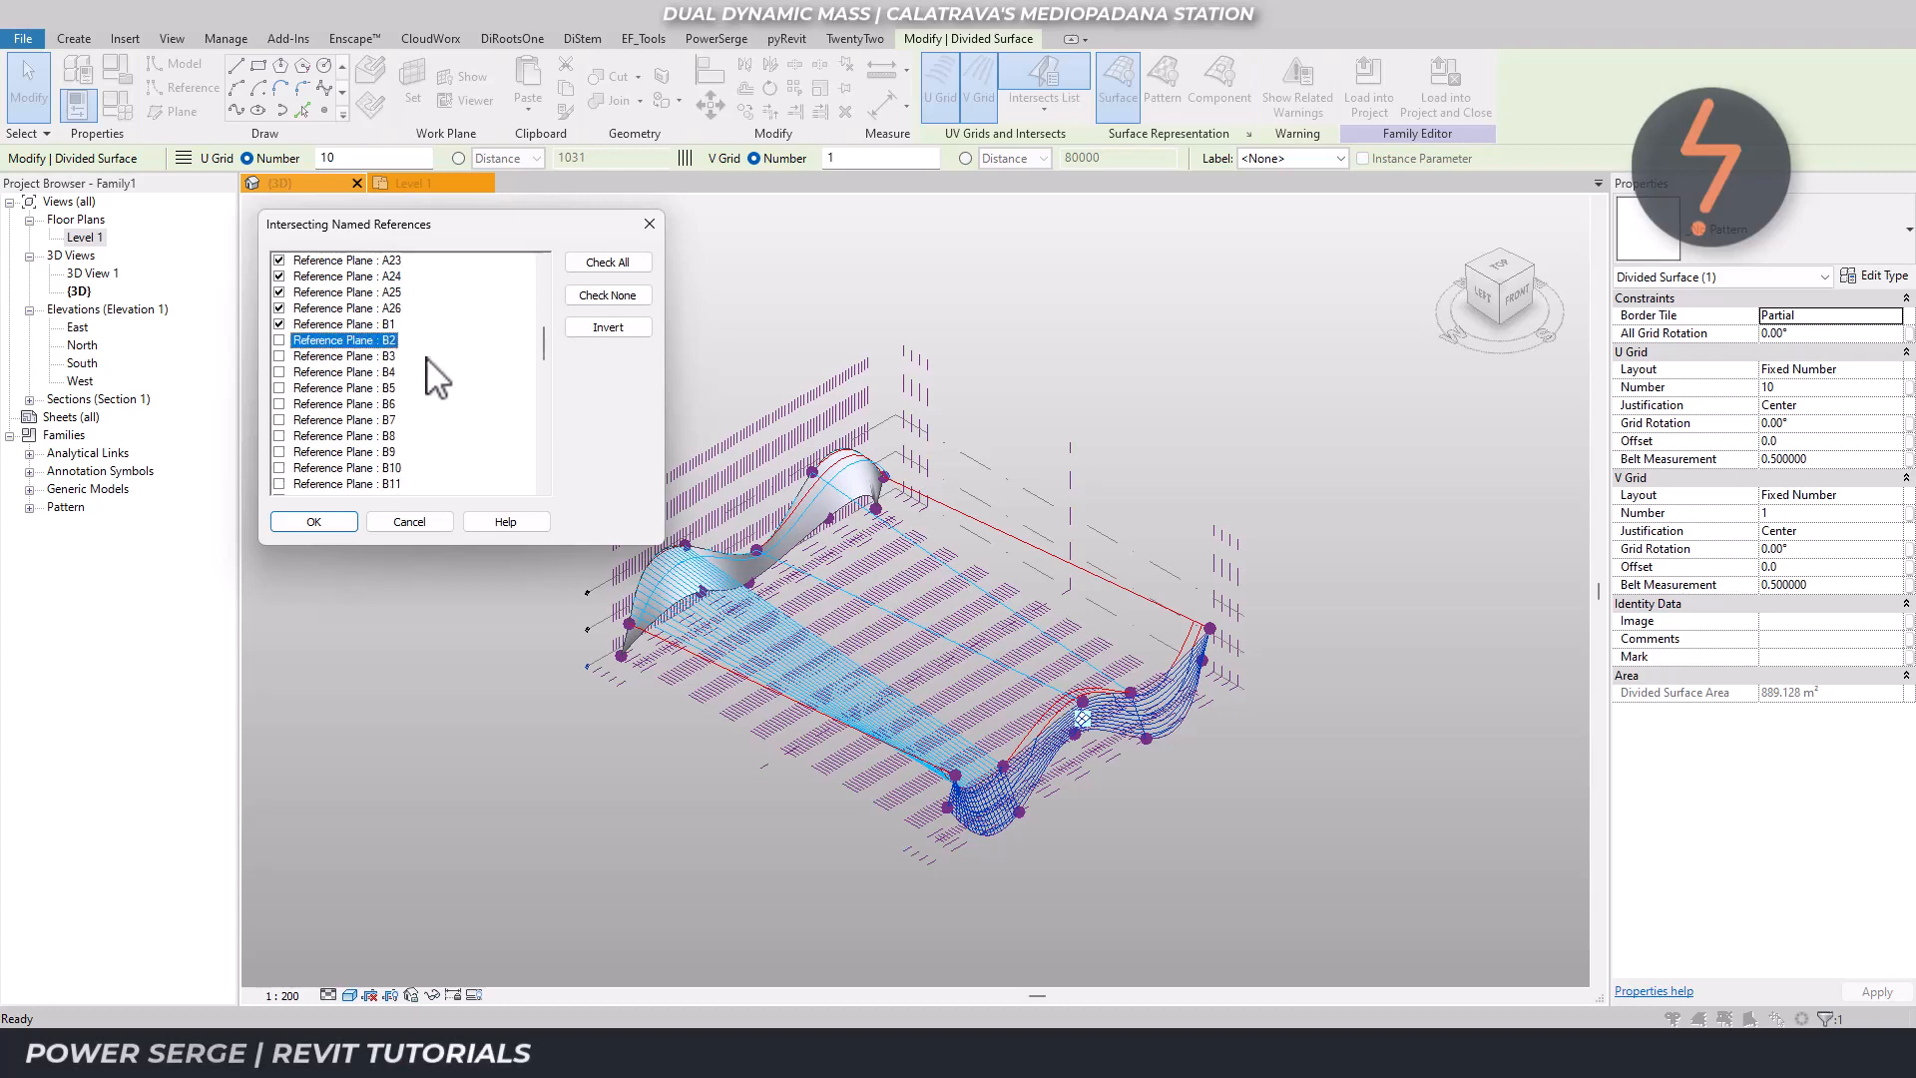
scroll(439, 378, "down", 4)
scroll(446, 383, "down", 1)
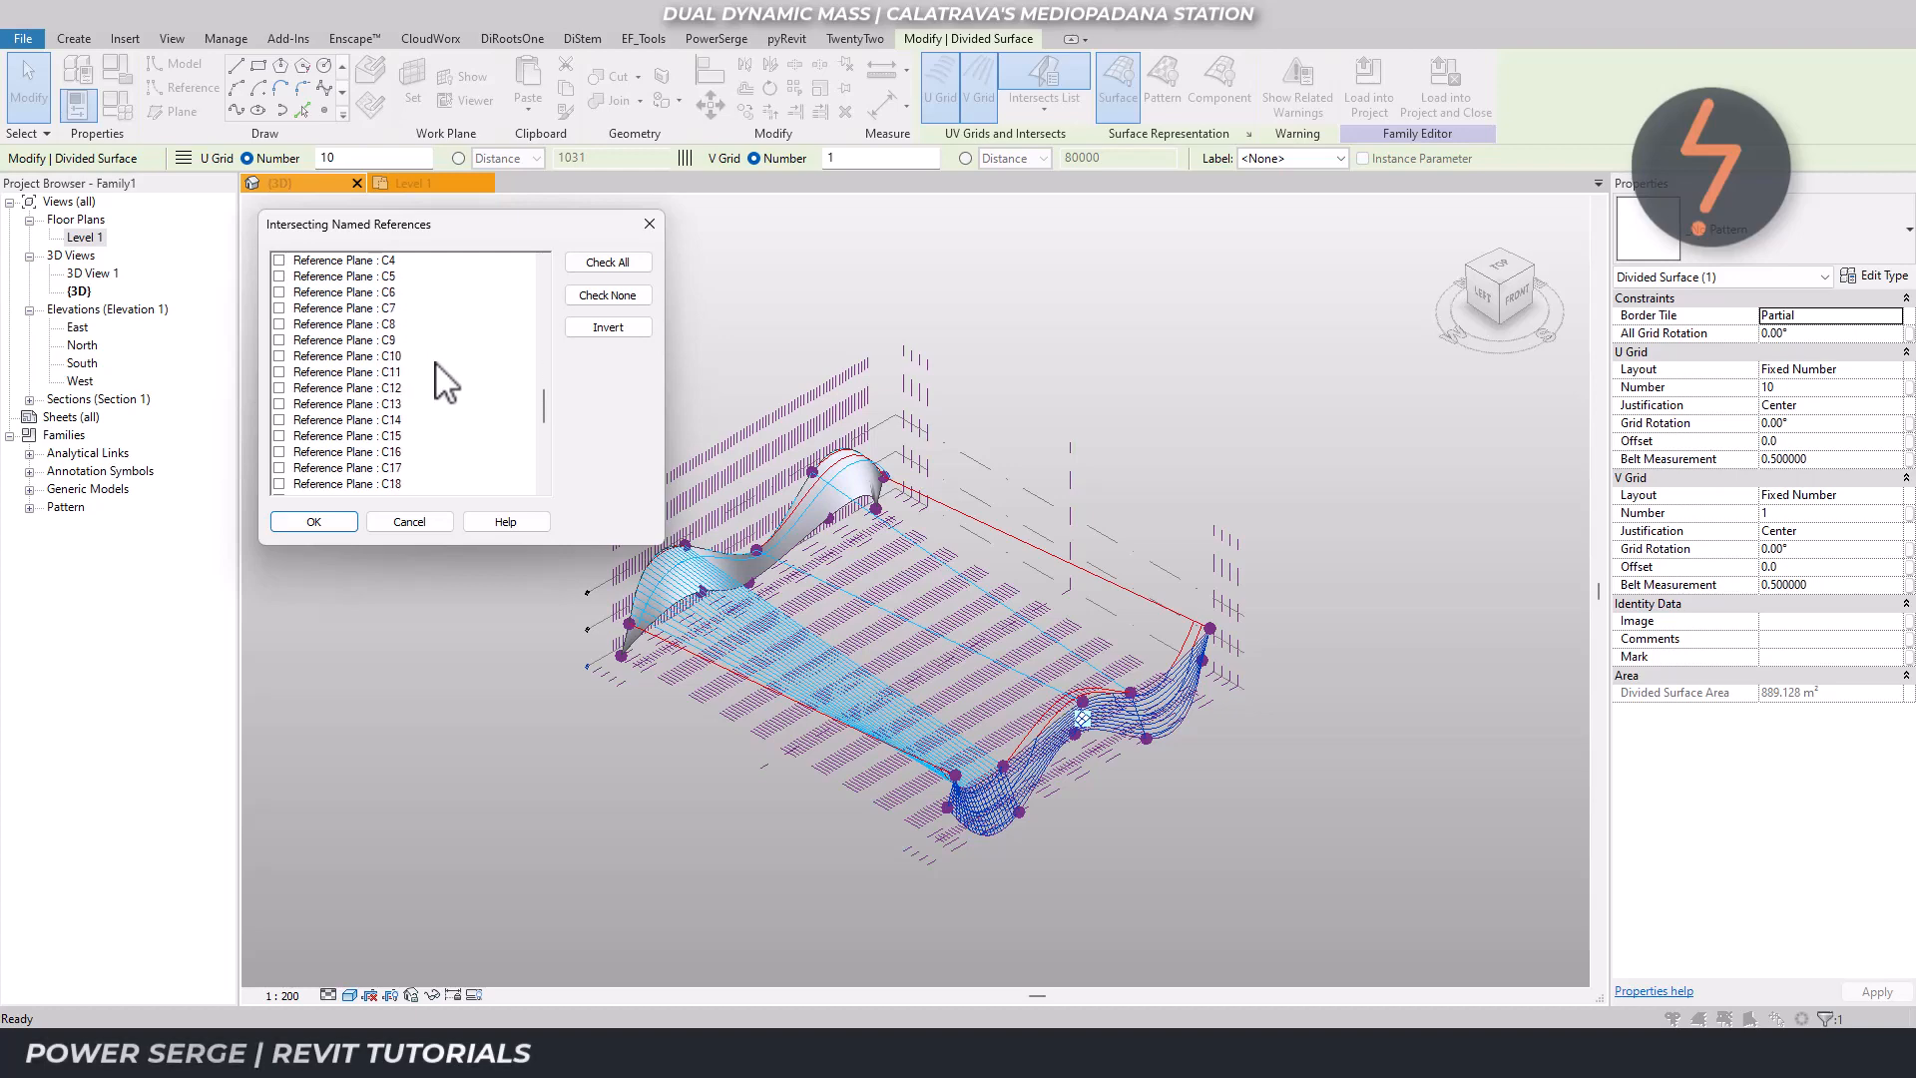
scroll(446, 382, "down", 5)
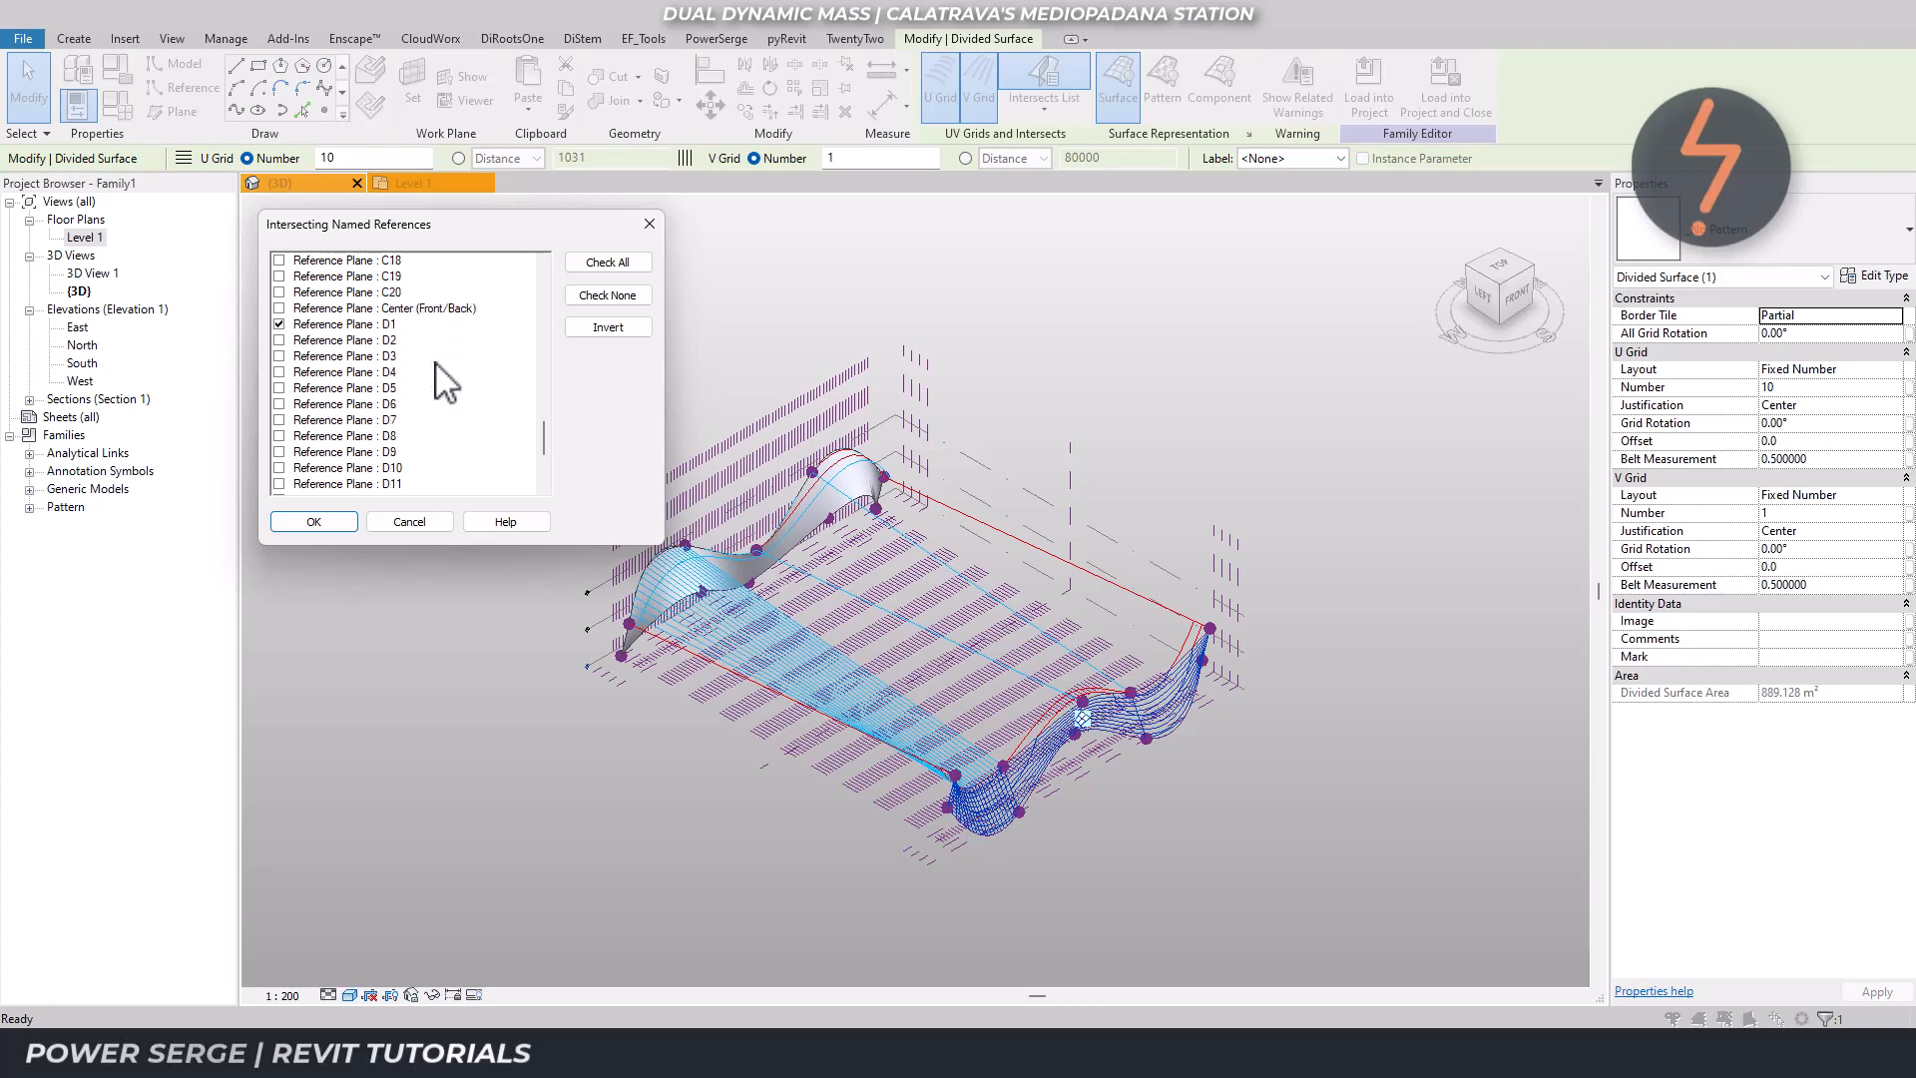
scroll(446, 382, "down", 2)
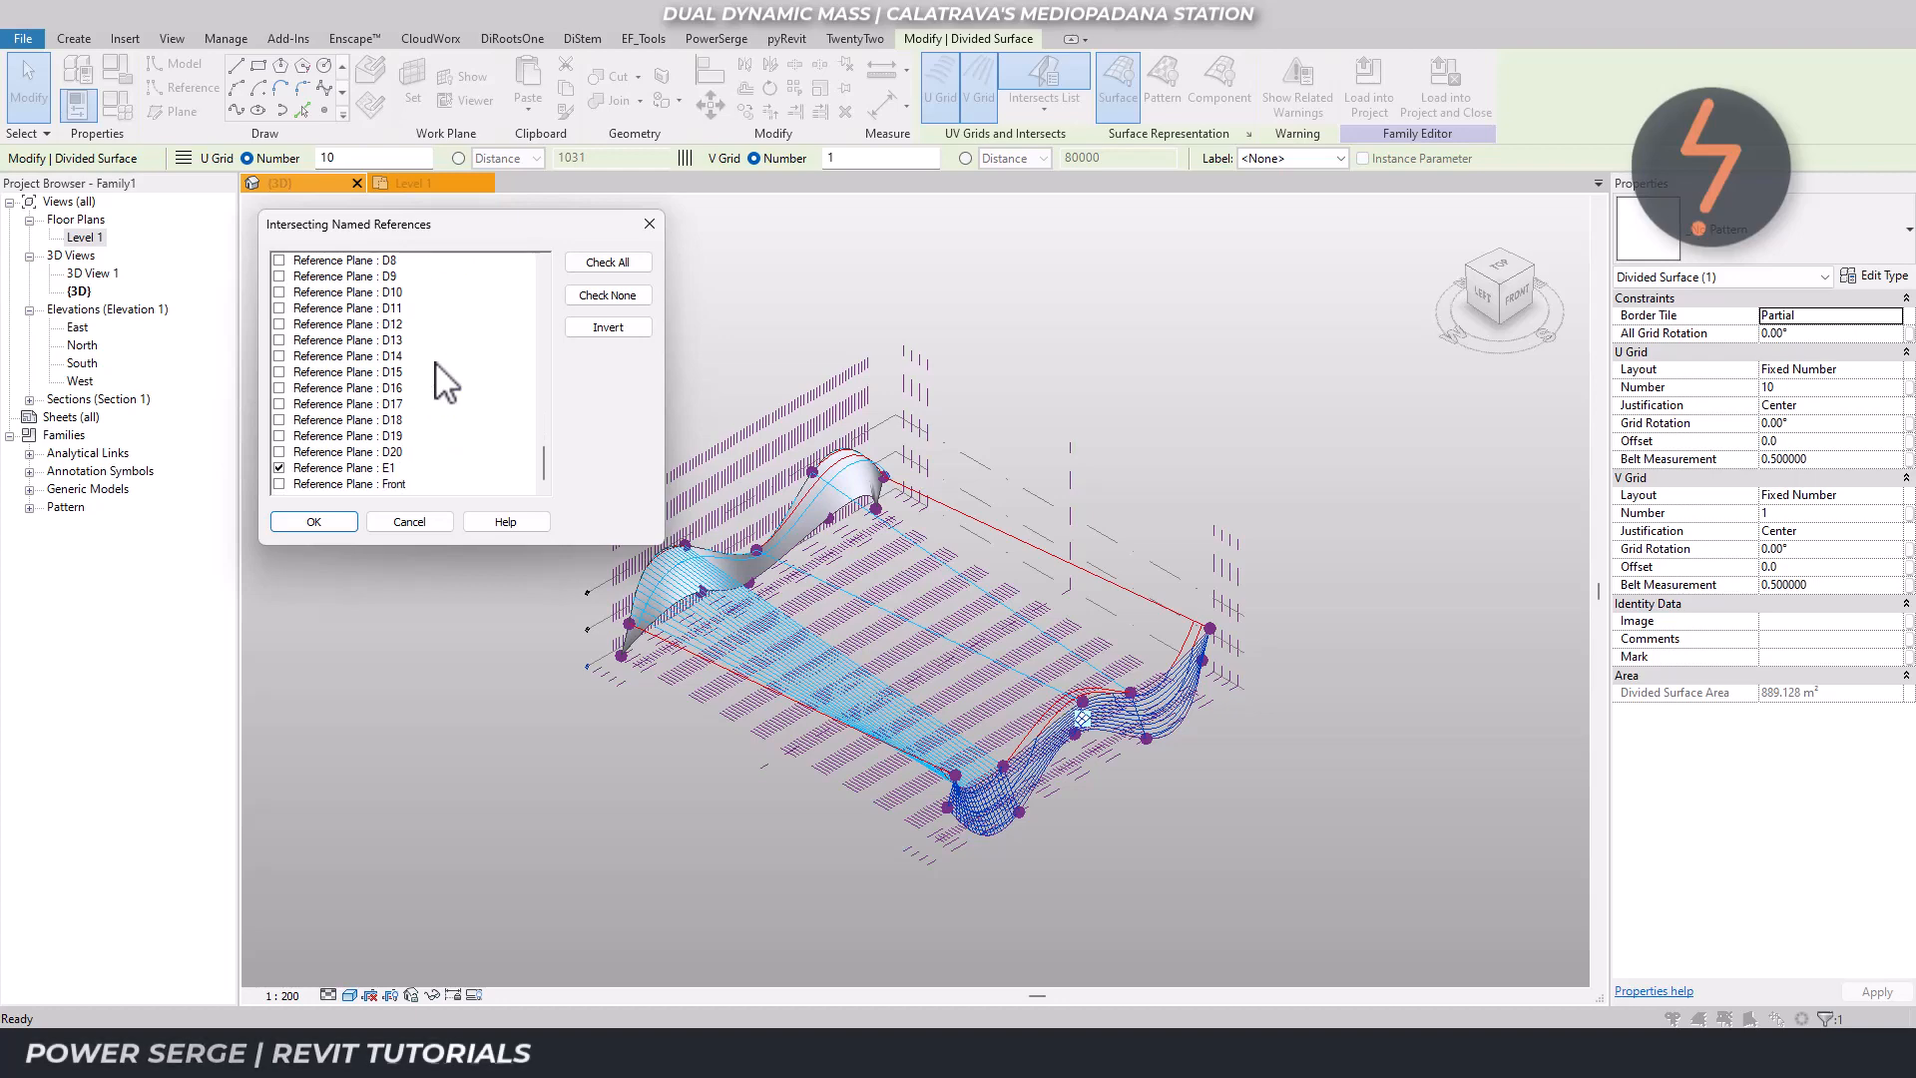
left_click(285, 454, "shift")
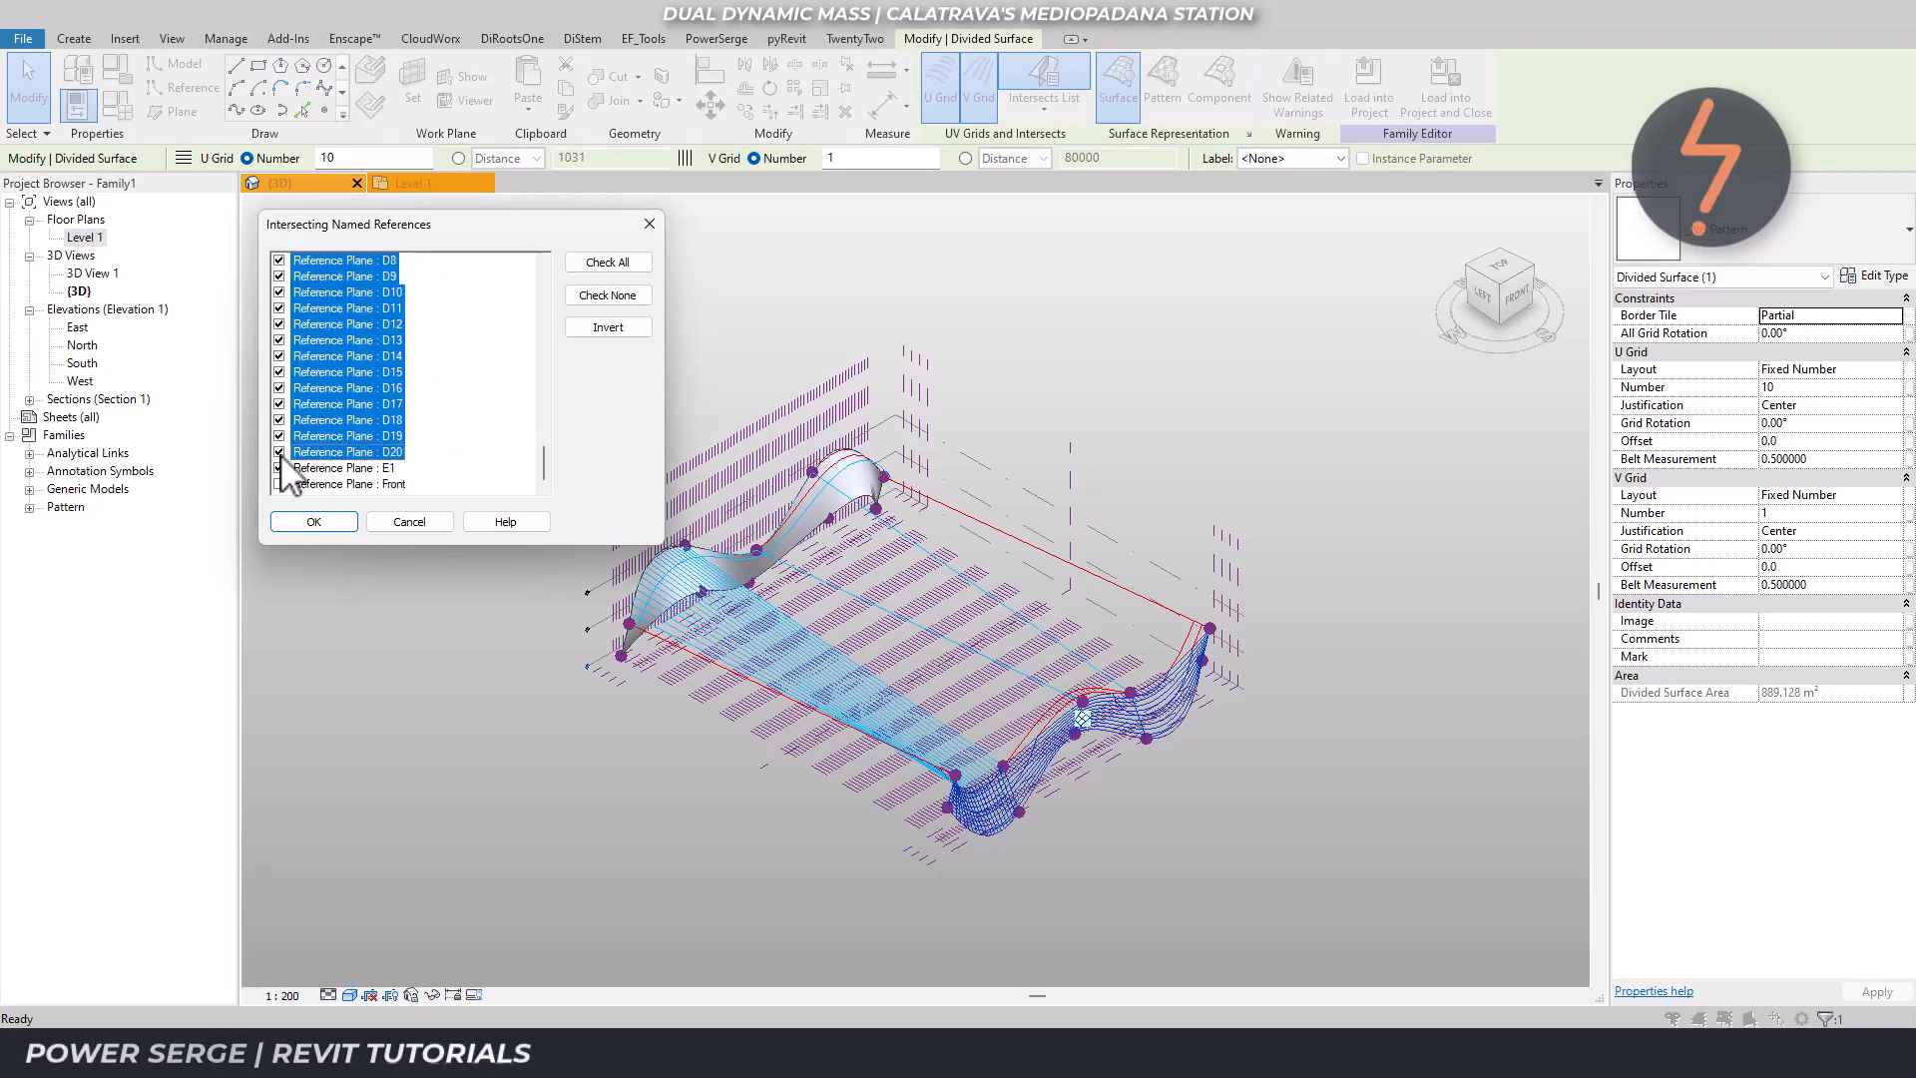
left_click(329, 518)
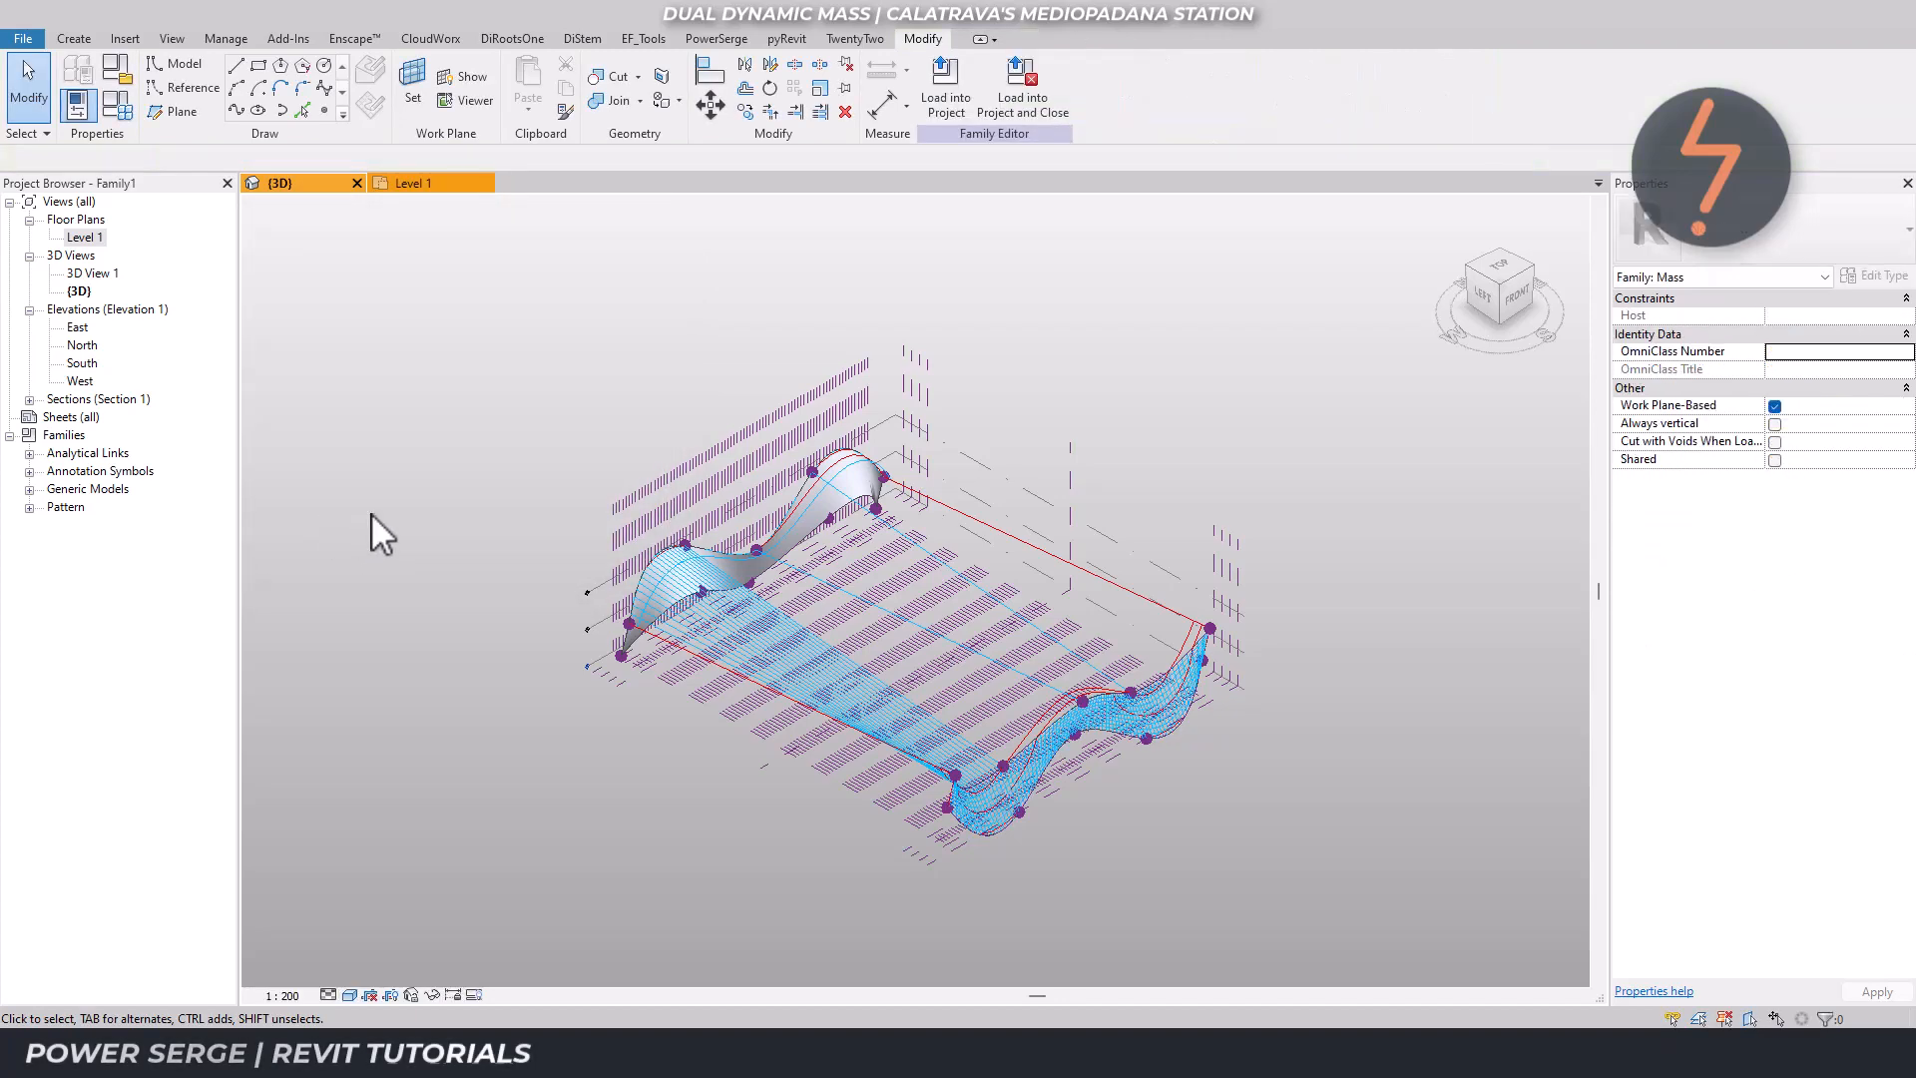
Add reference planes B2 through D20 to the intersects list of the divided roof surface.
left_click(980, 519)
left_click(1046, 106)
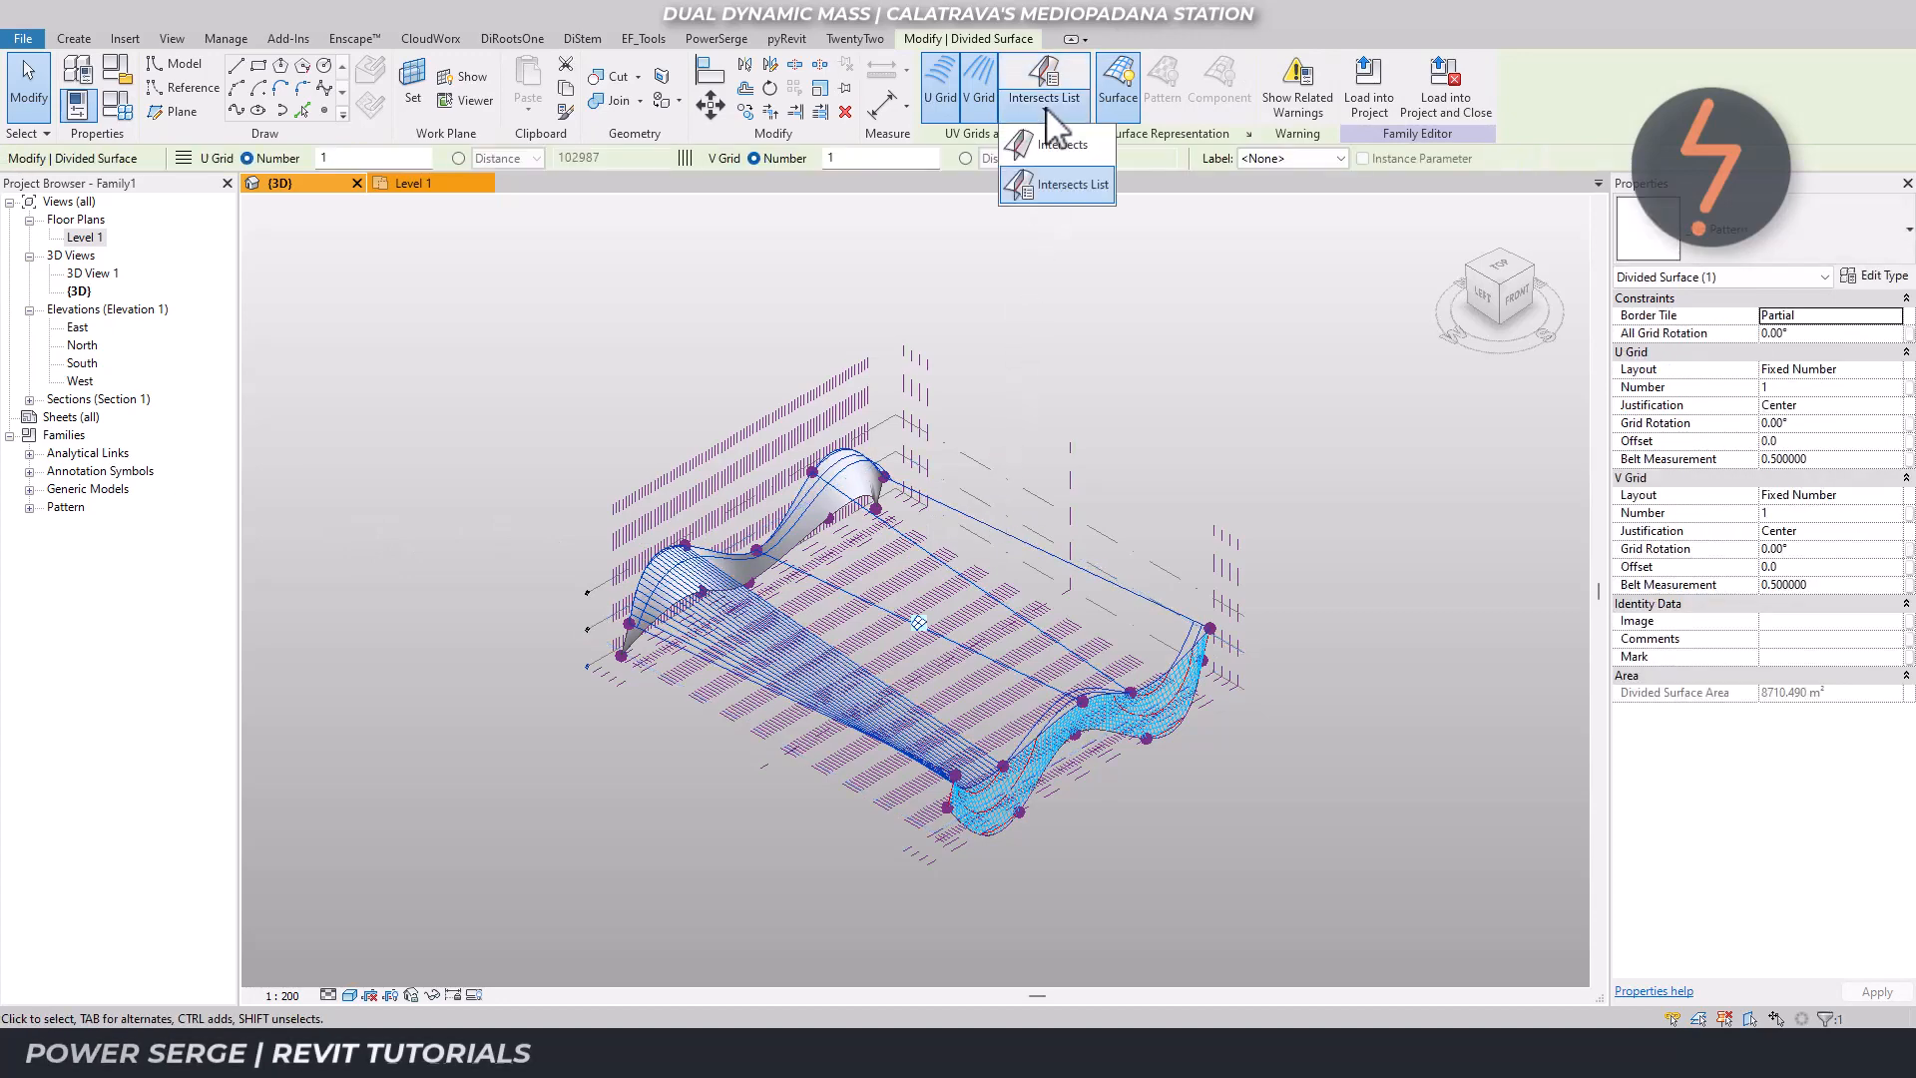
left_click(1053, 193)
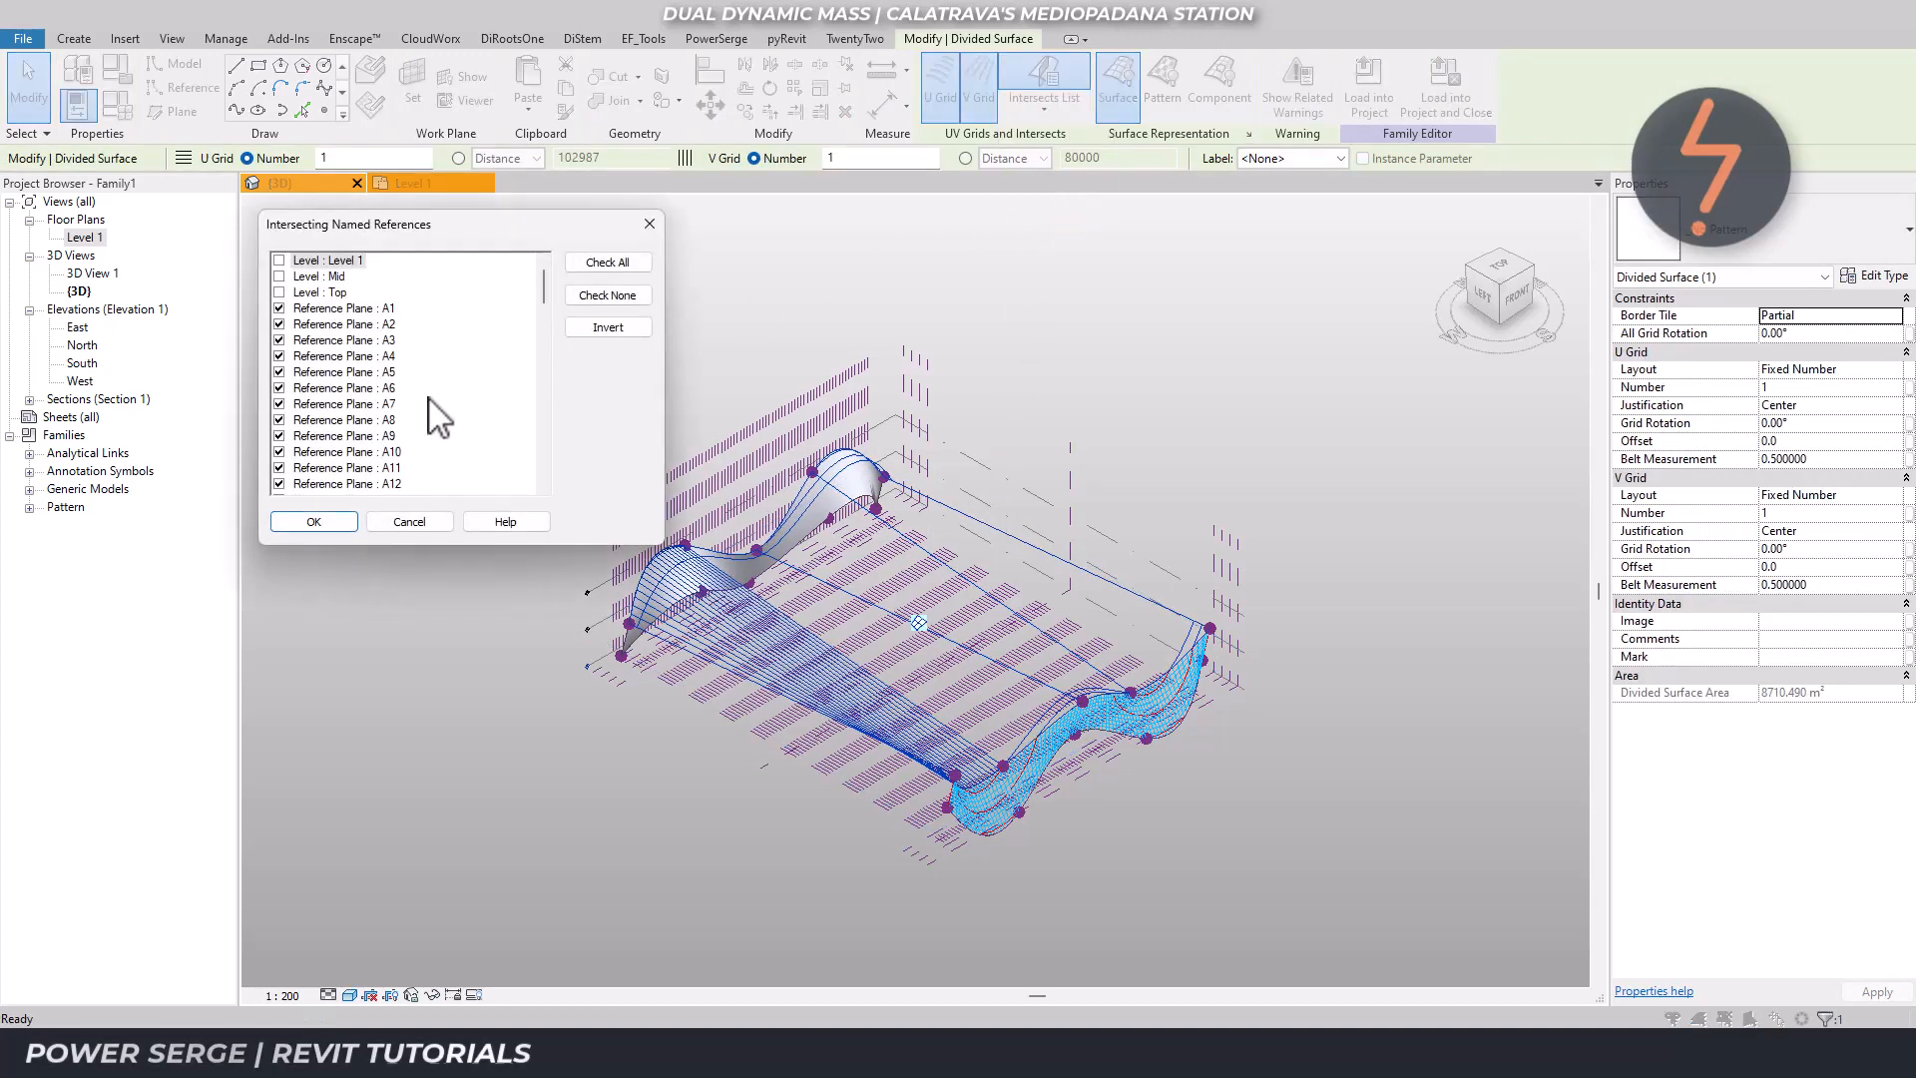
scroll(438, 418, "down", 3)
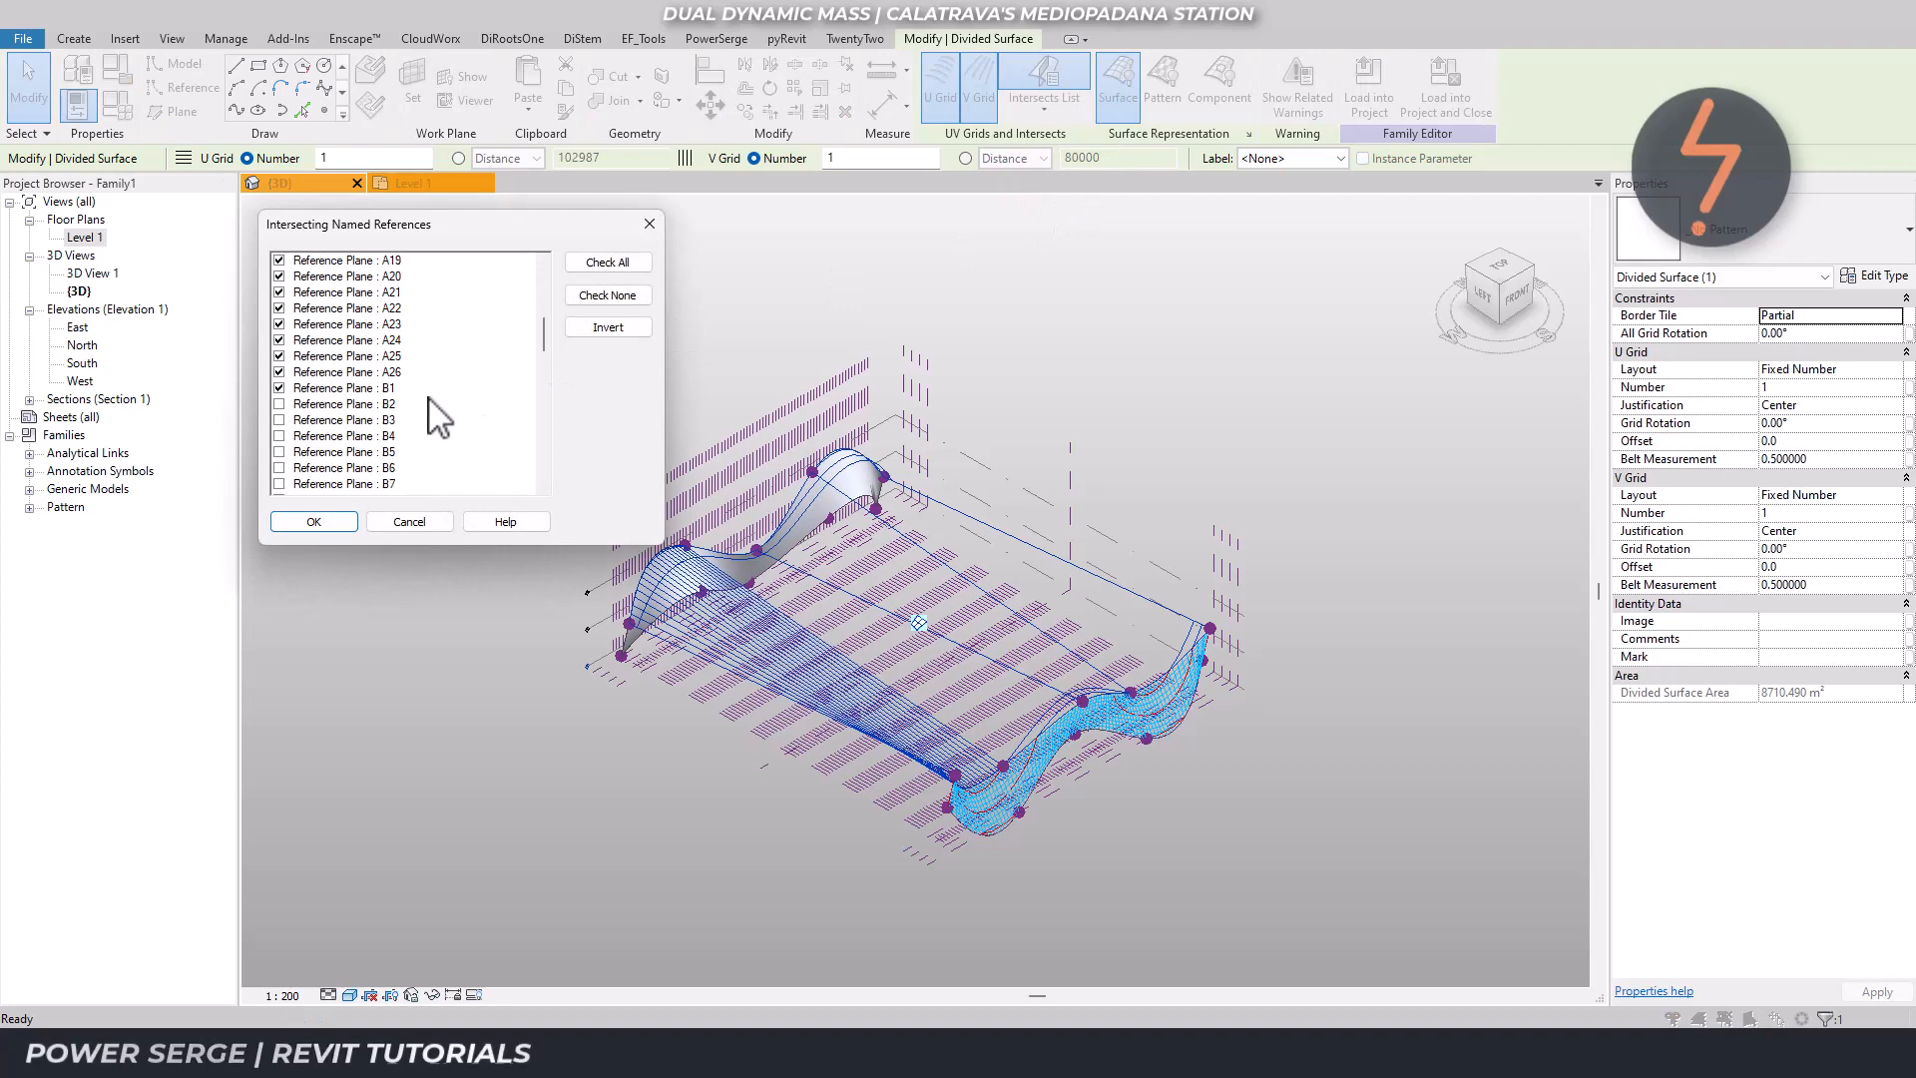
left_click(415, 389)
scroll(425, 405, "down", 3)
scroll(431, 414, "down", 3)
scroll(432, 414, "down", 3)
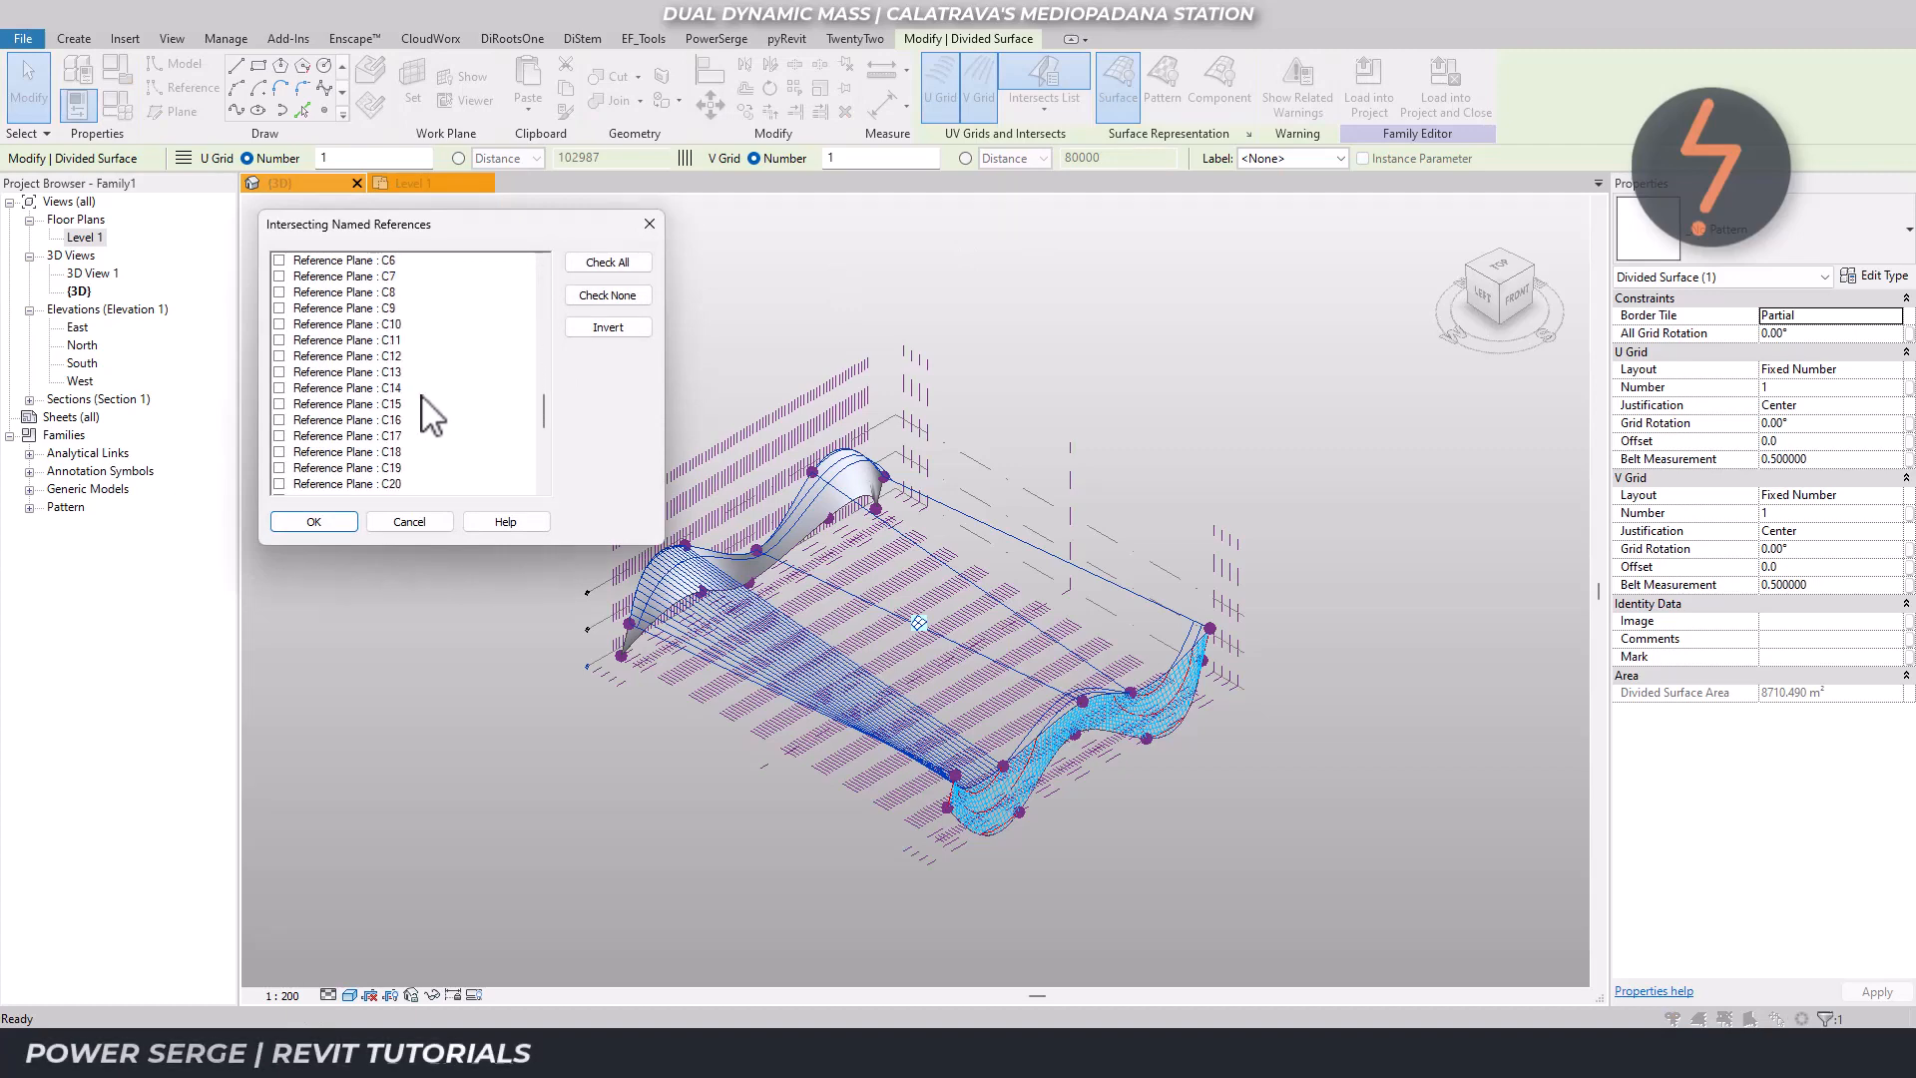
scroll(431, 414, "down", 5)
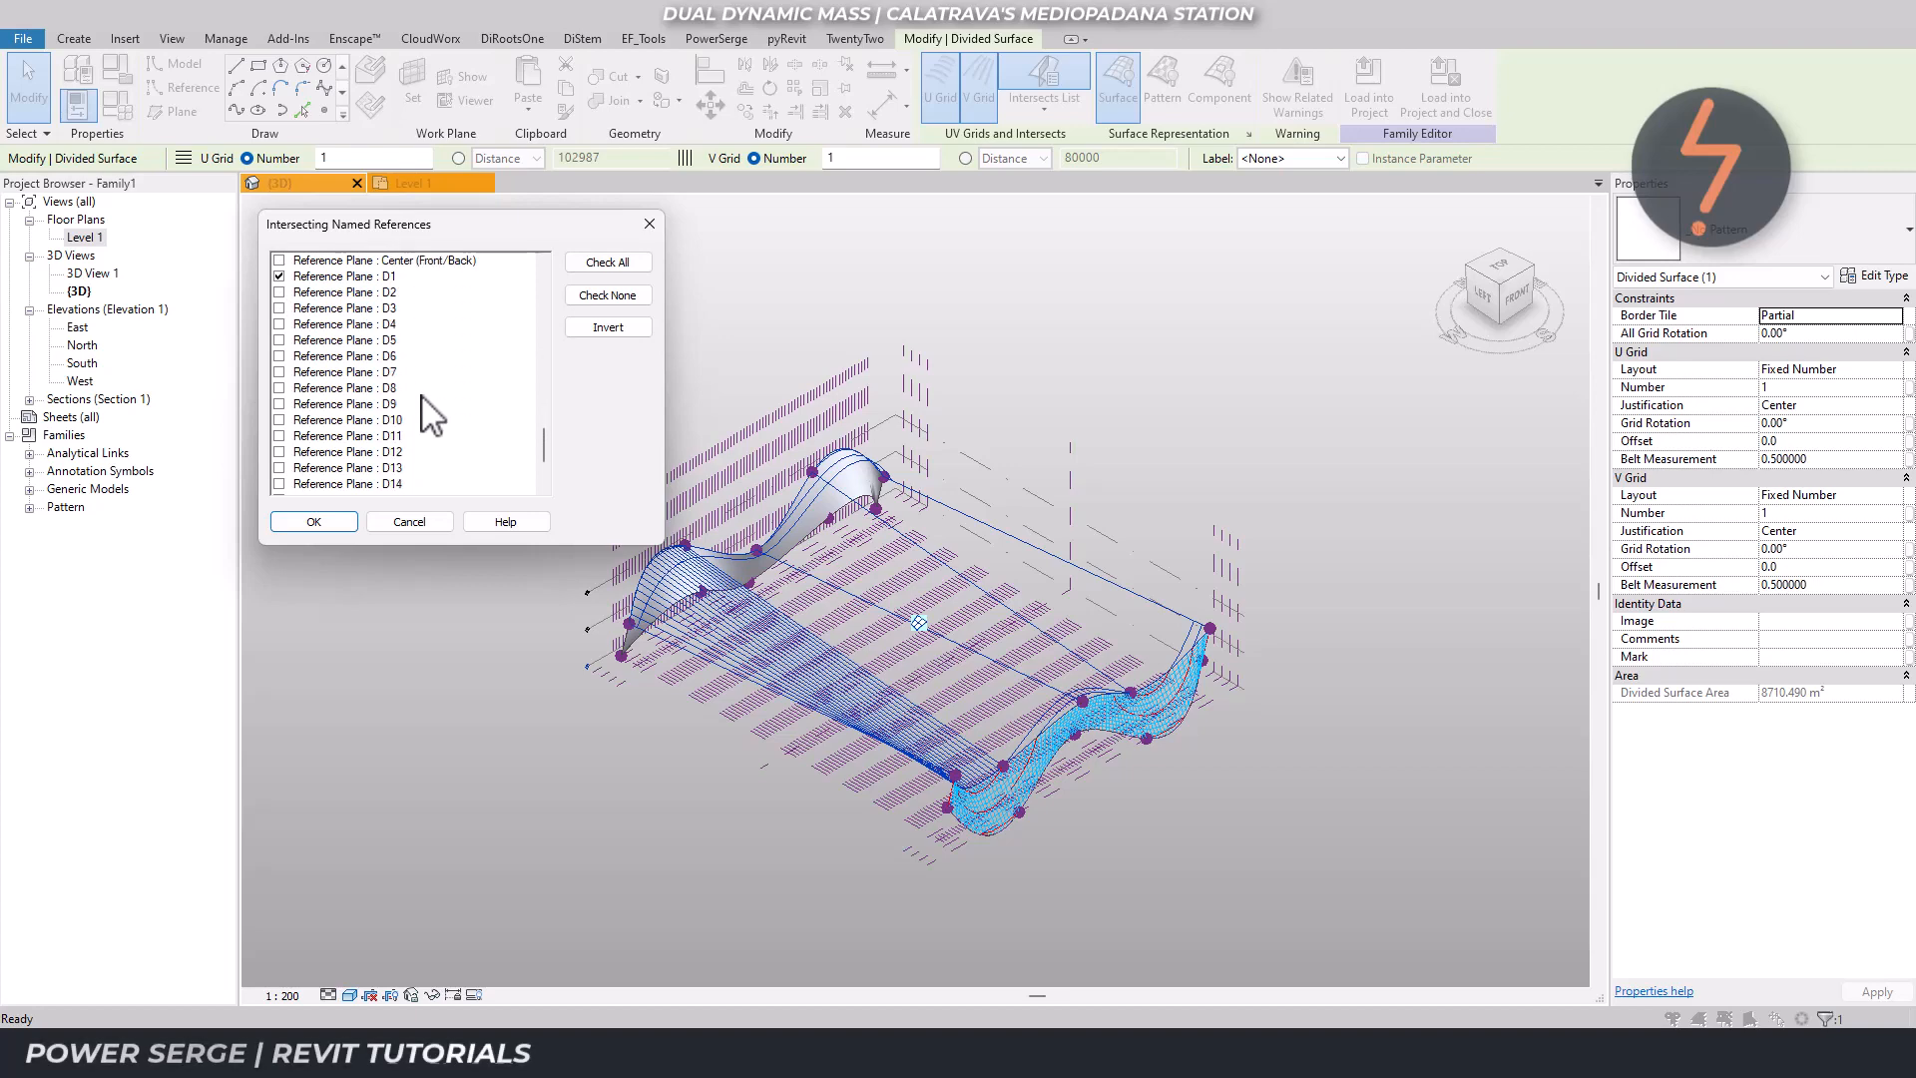
scroll(431, 414, "down", 2)
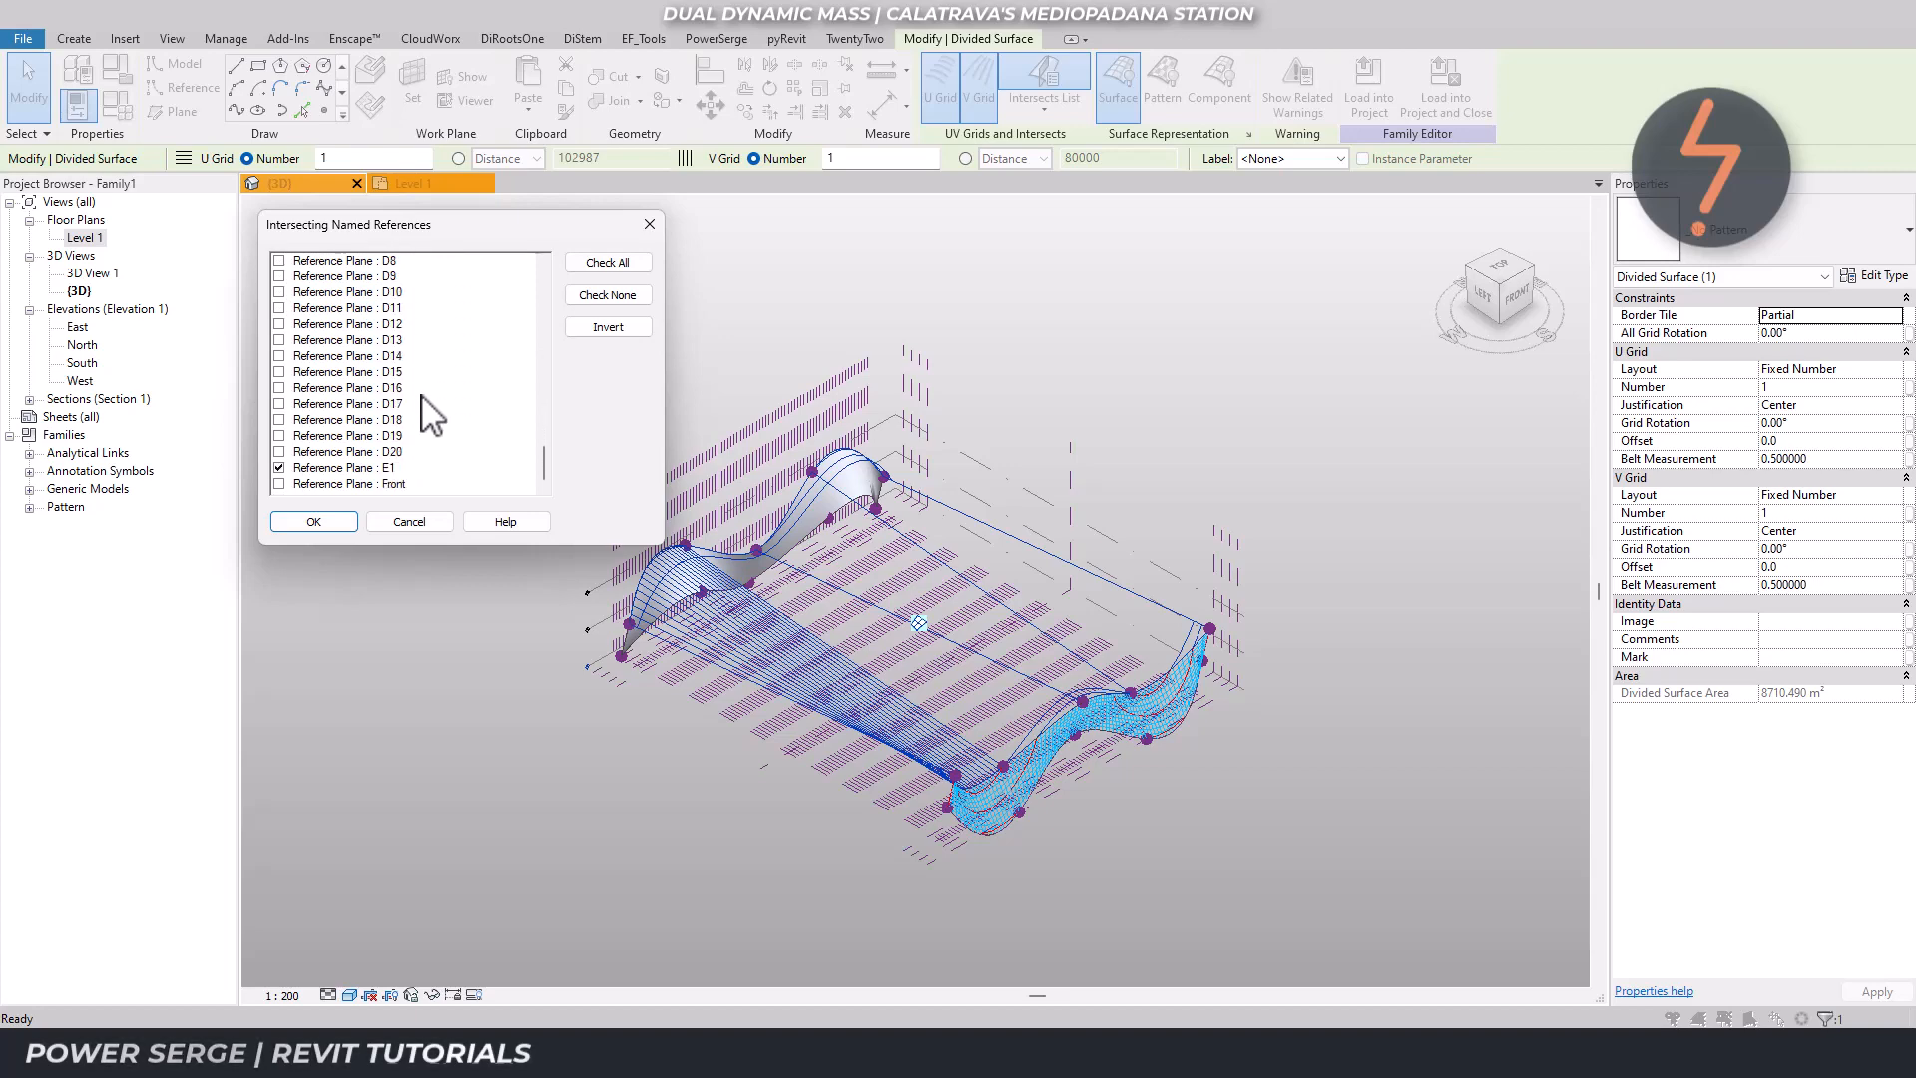
left_click(291, 453, "shift")
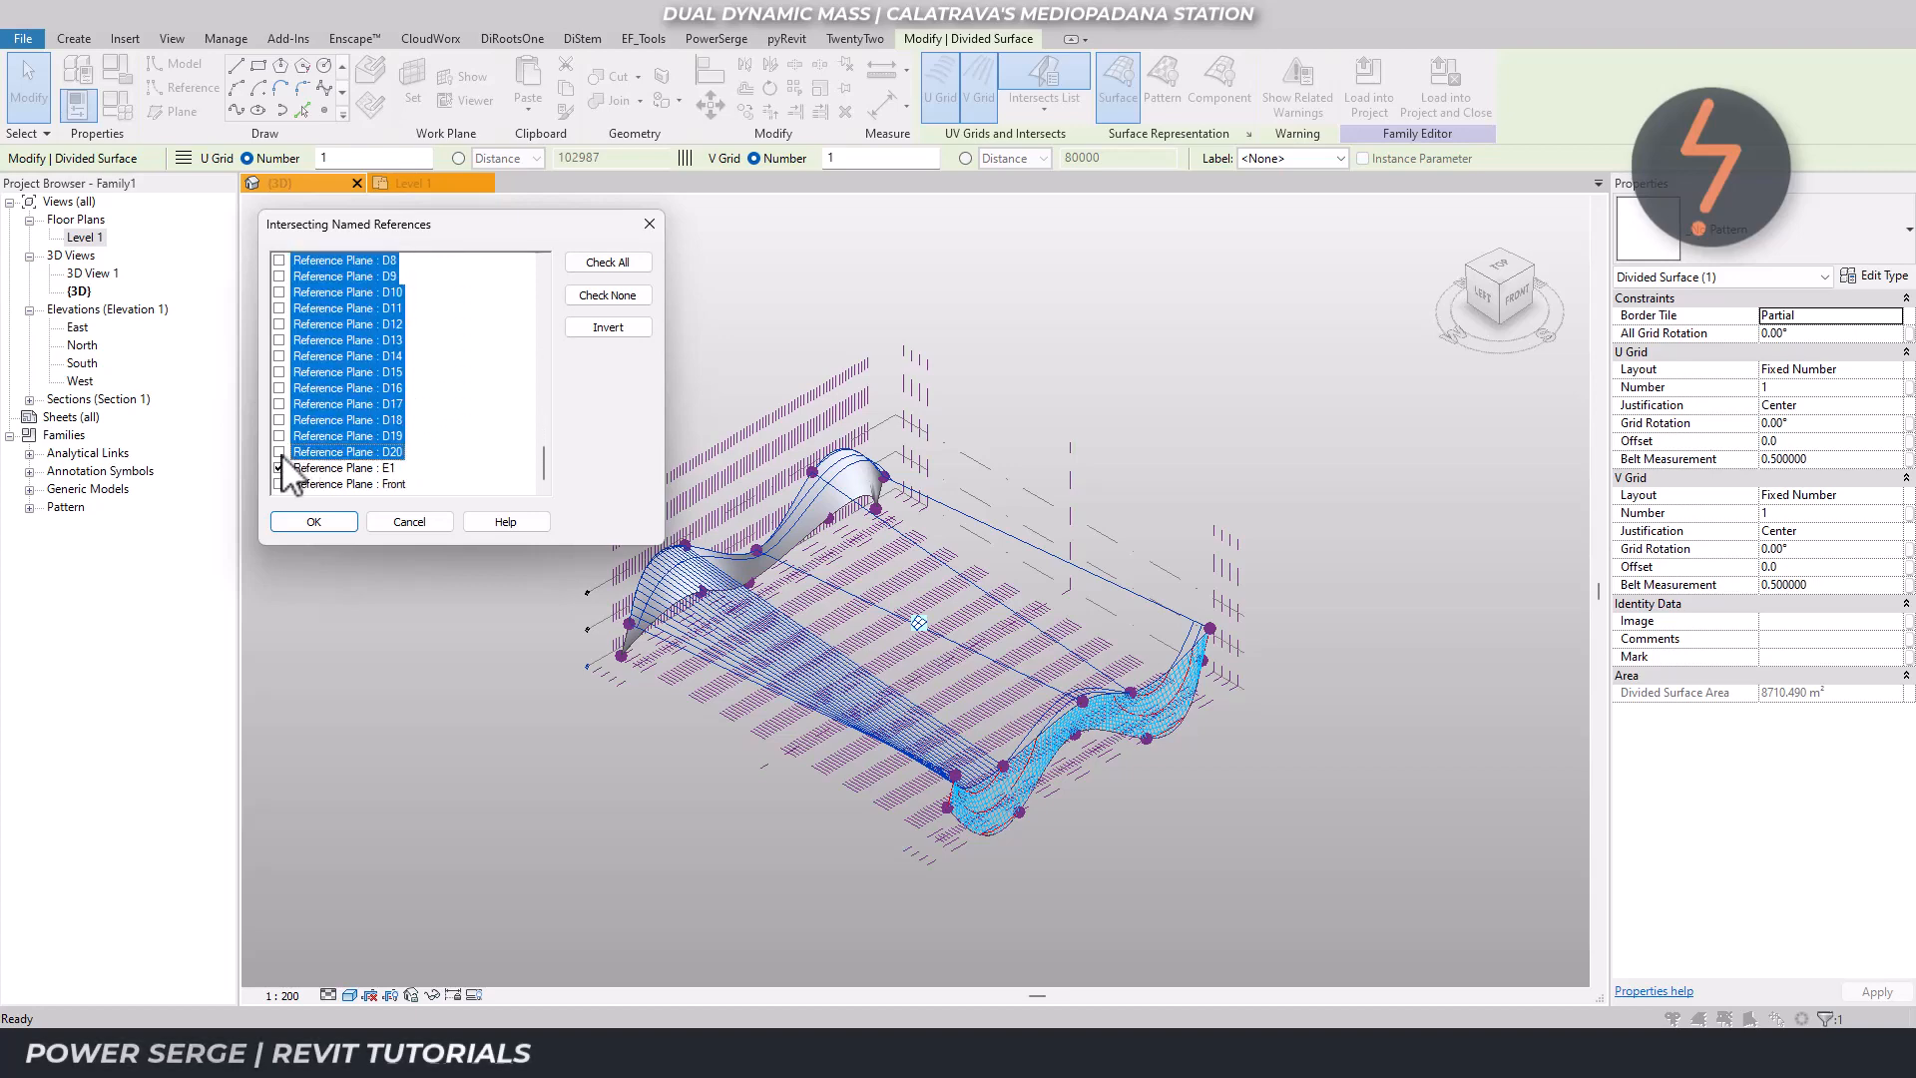
left_click(313, 521)
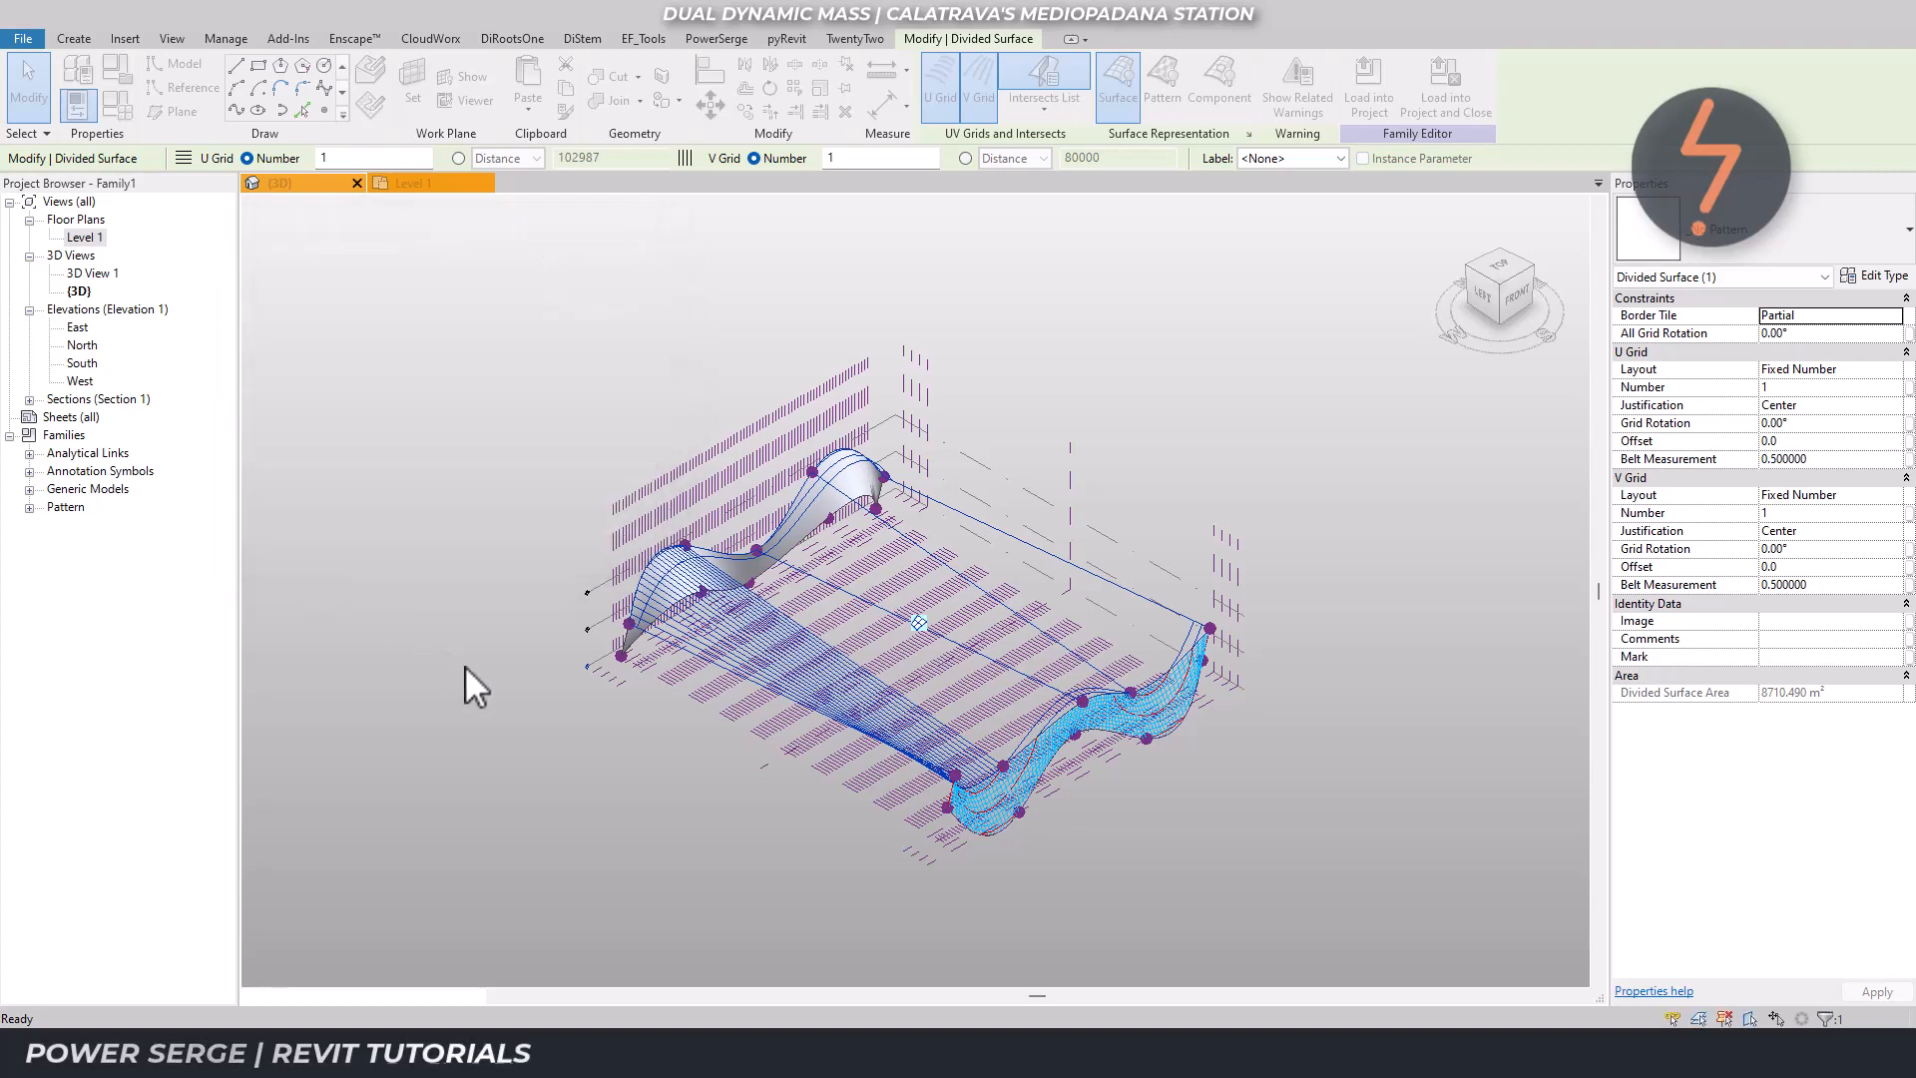
key("Escape")
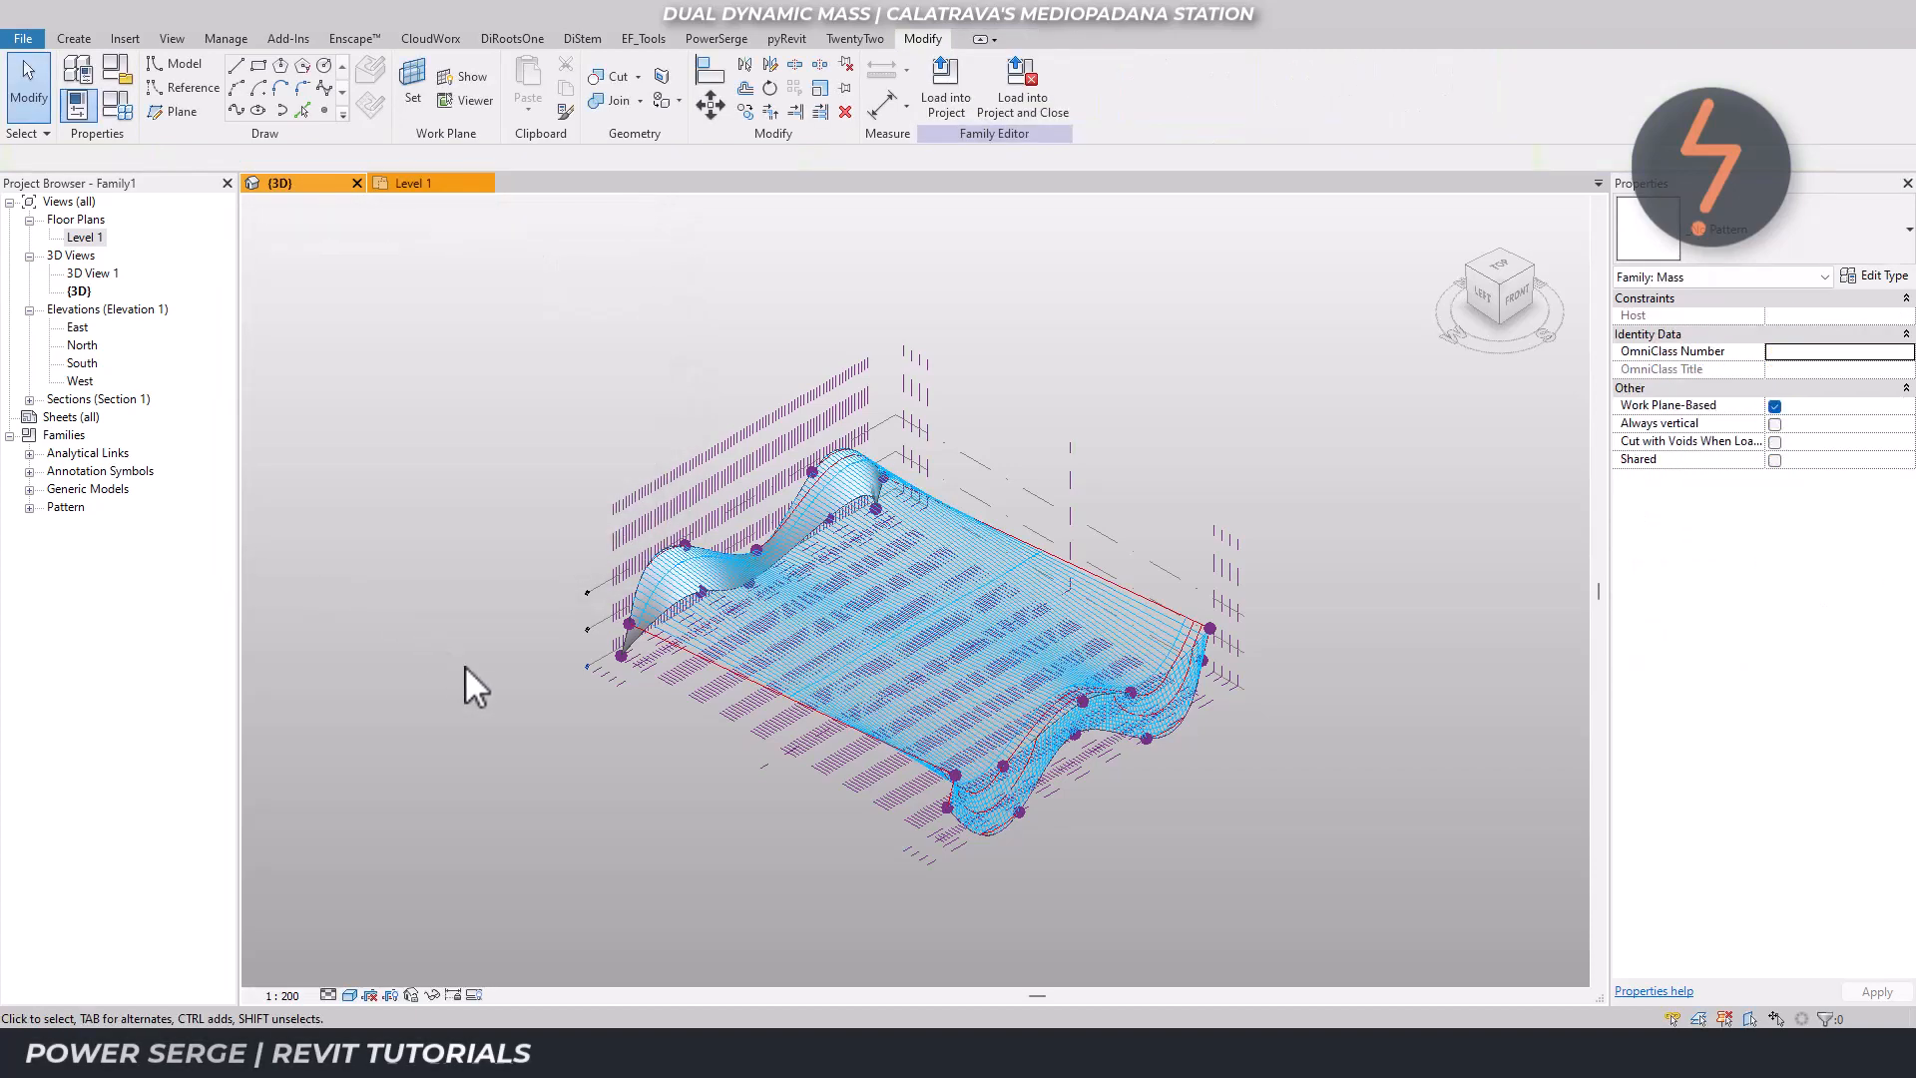
Divide the undivided side surface at the opposite end of the mass and set its U and V grid numbers to 1.
left_click(1459, 285)
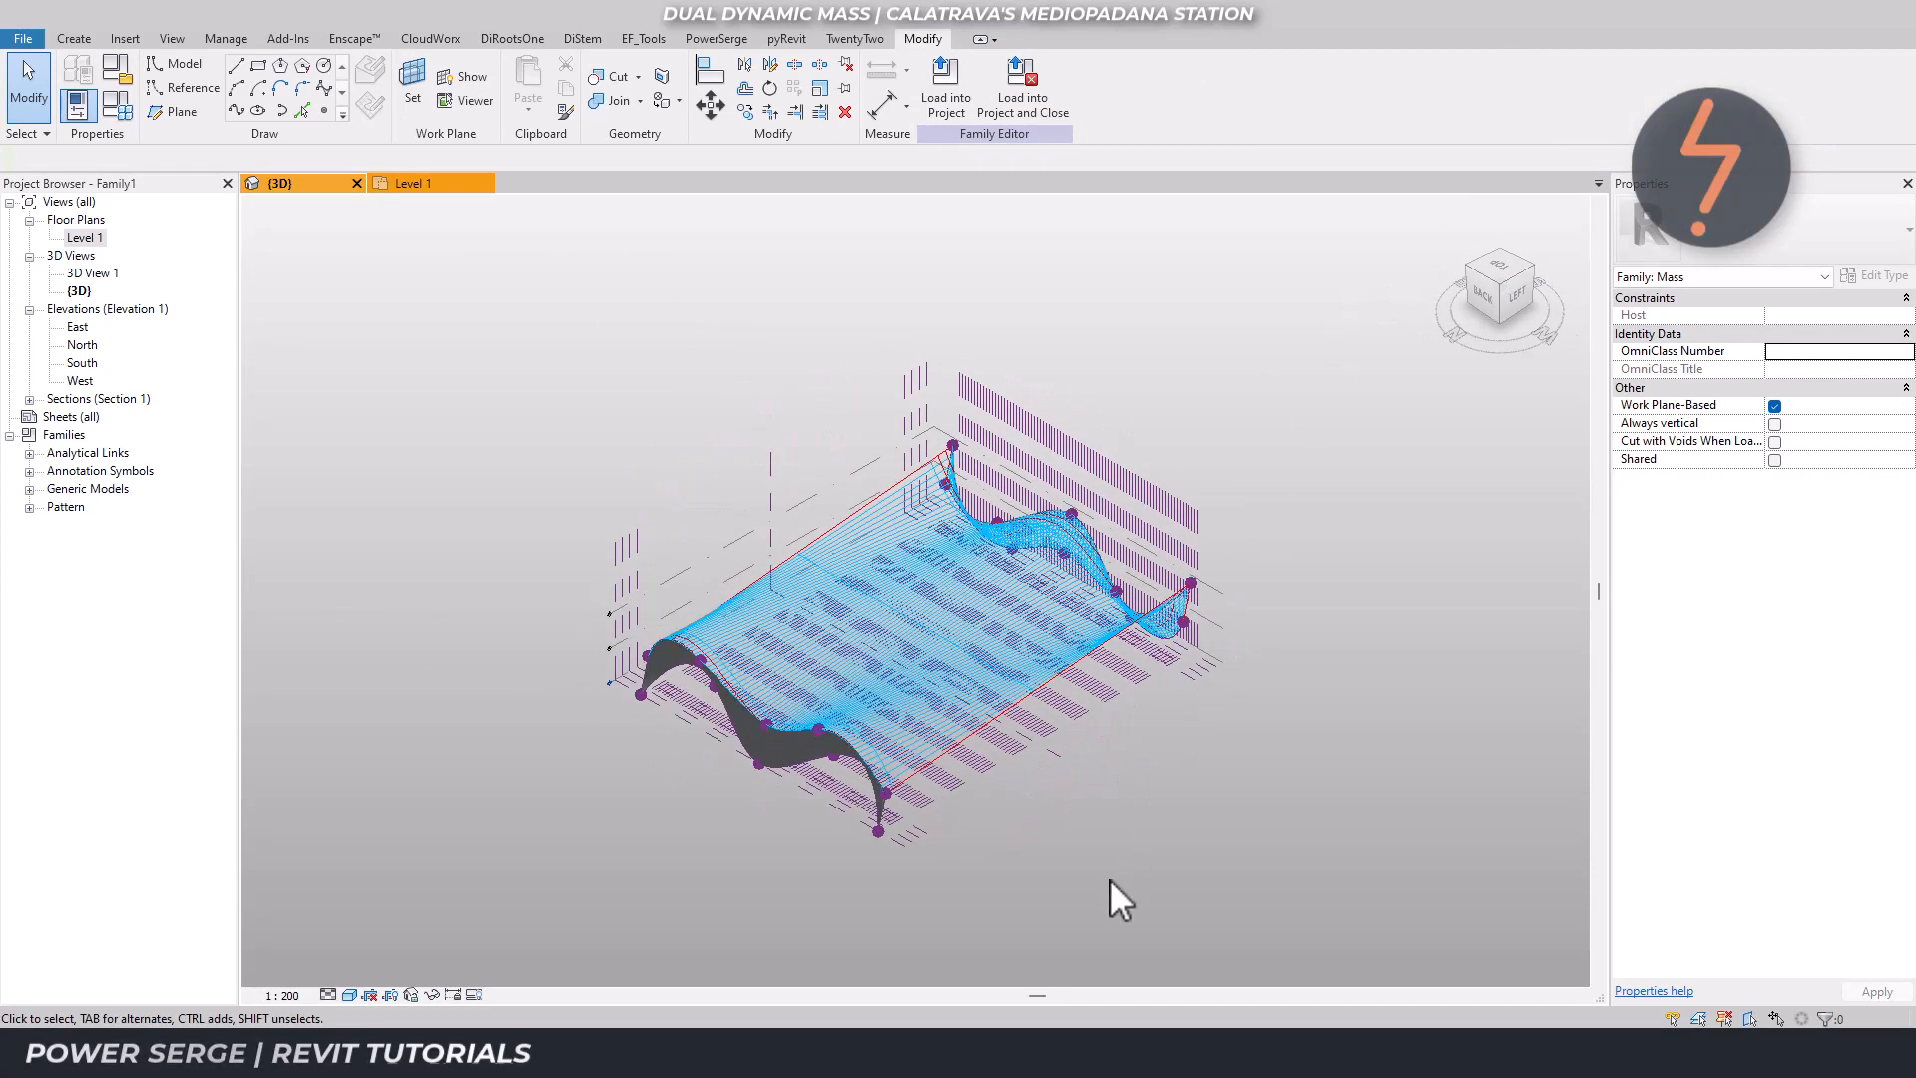
left_click(777, 742)
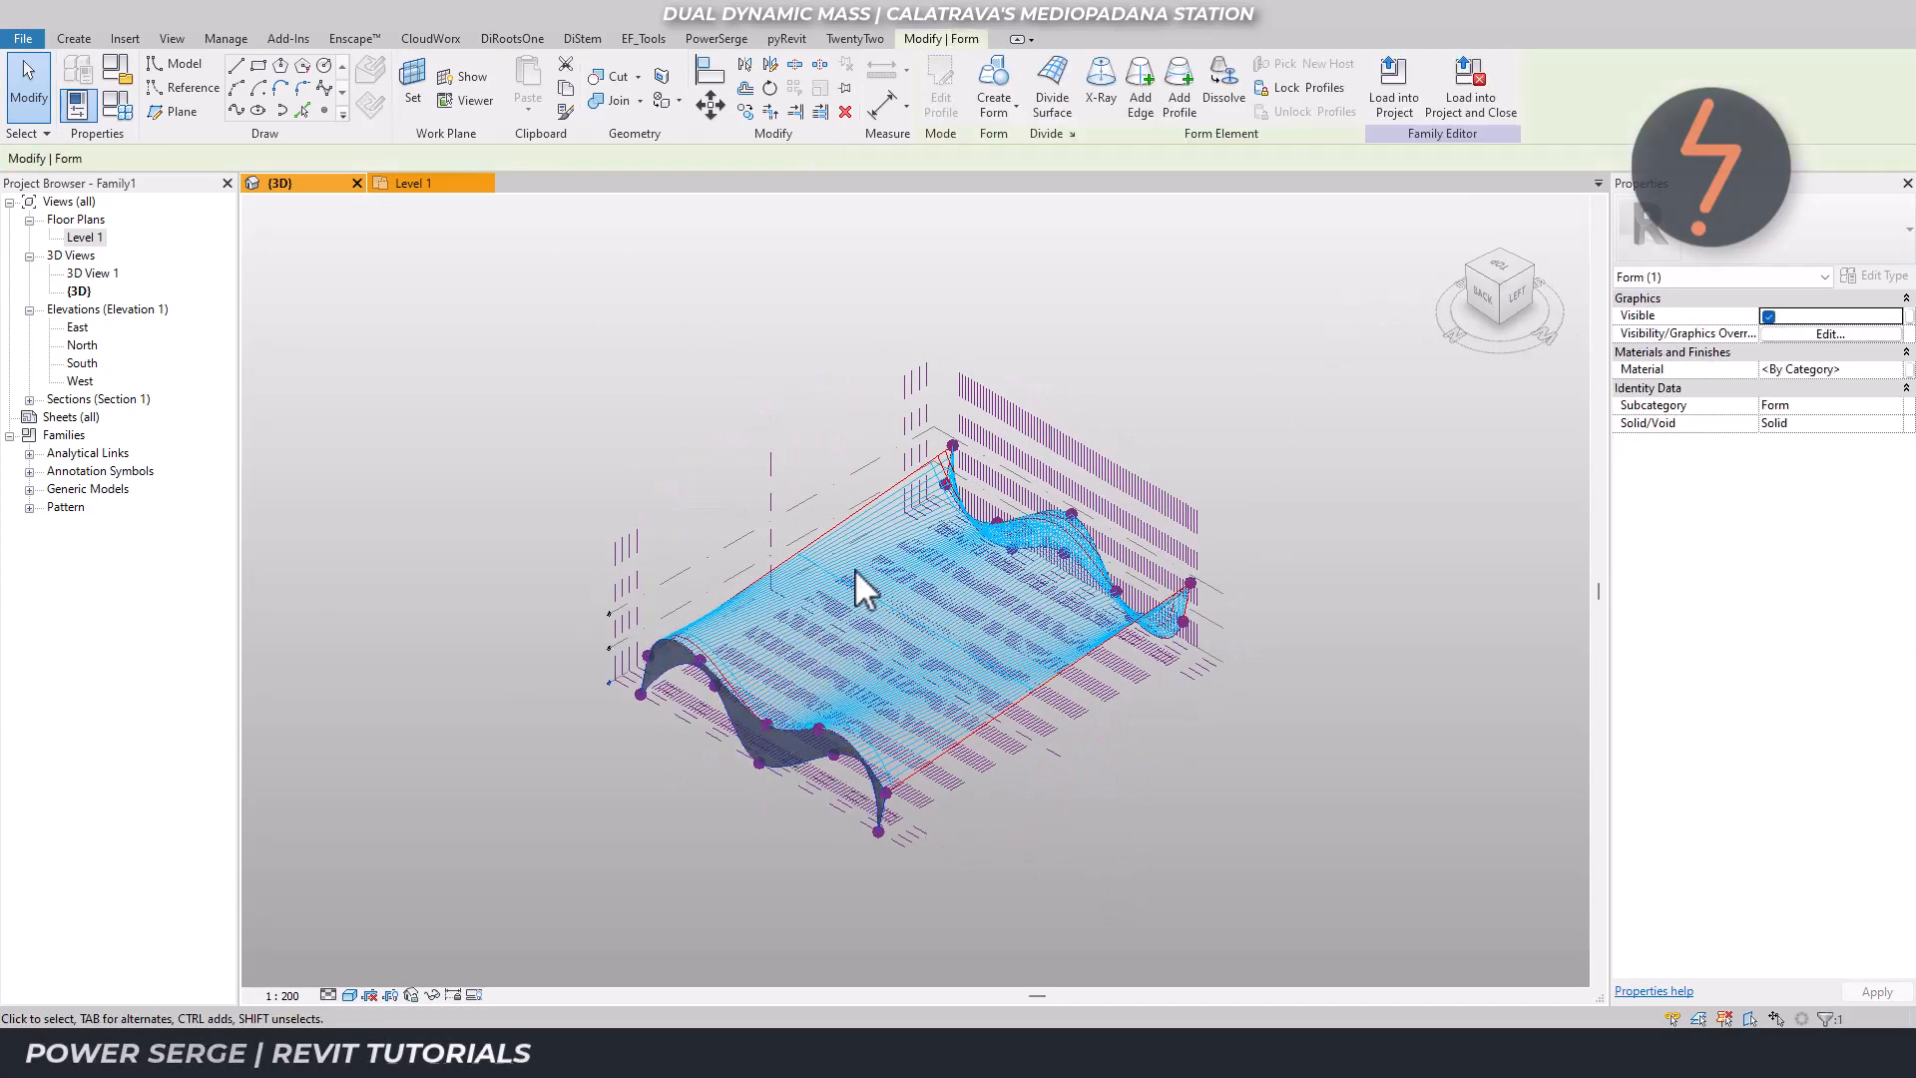
left_click(1053, 100)
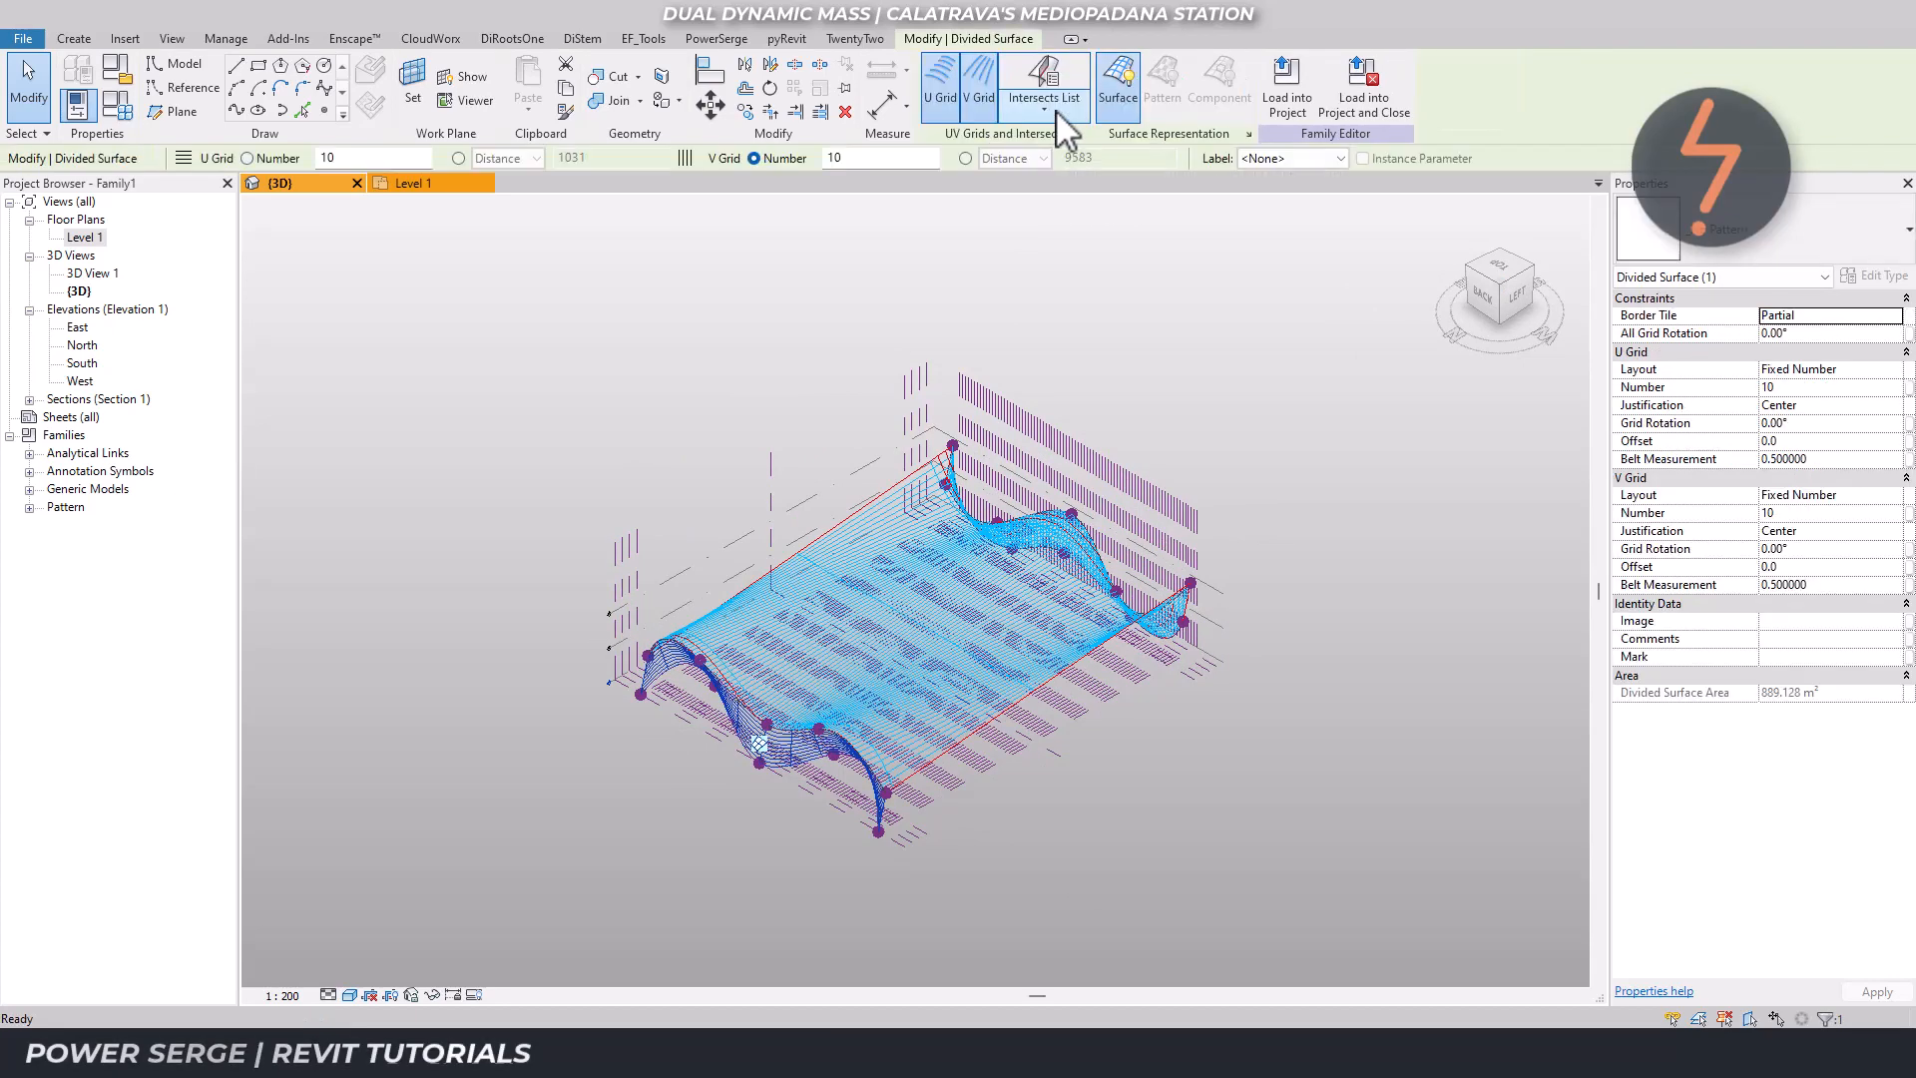
left_click(1802, 390)
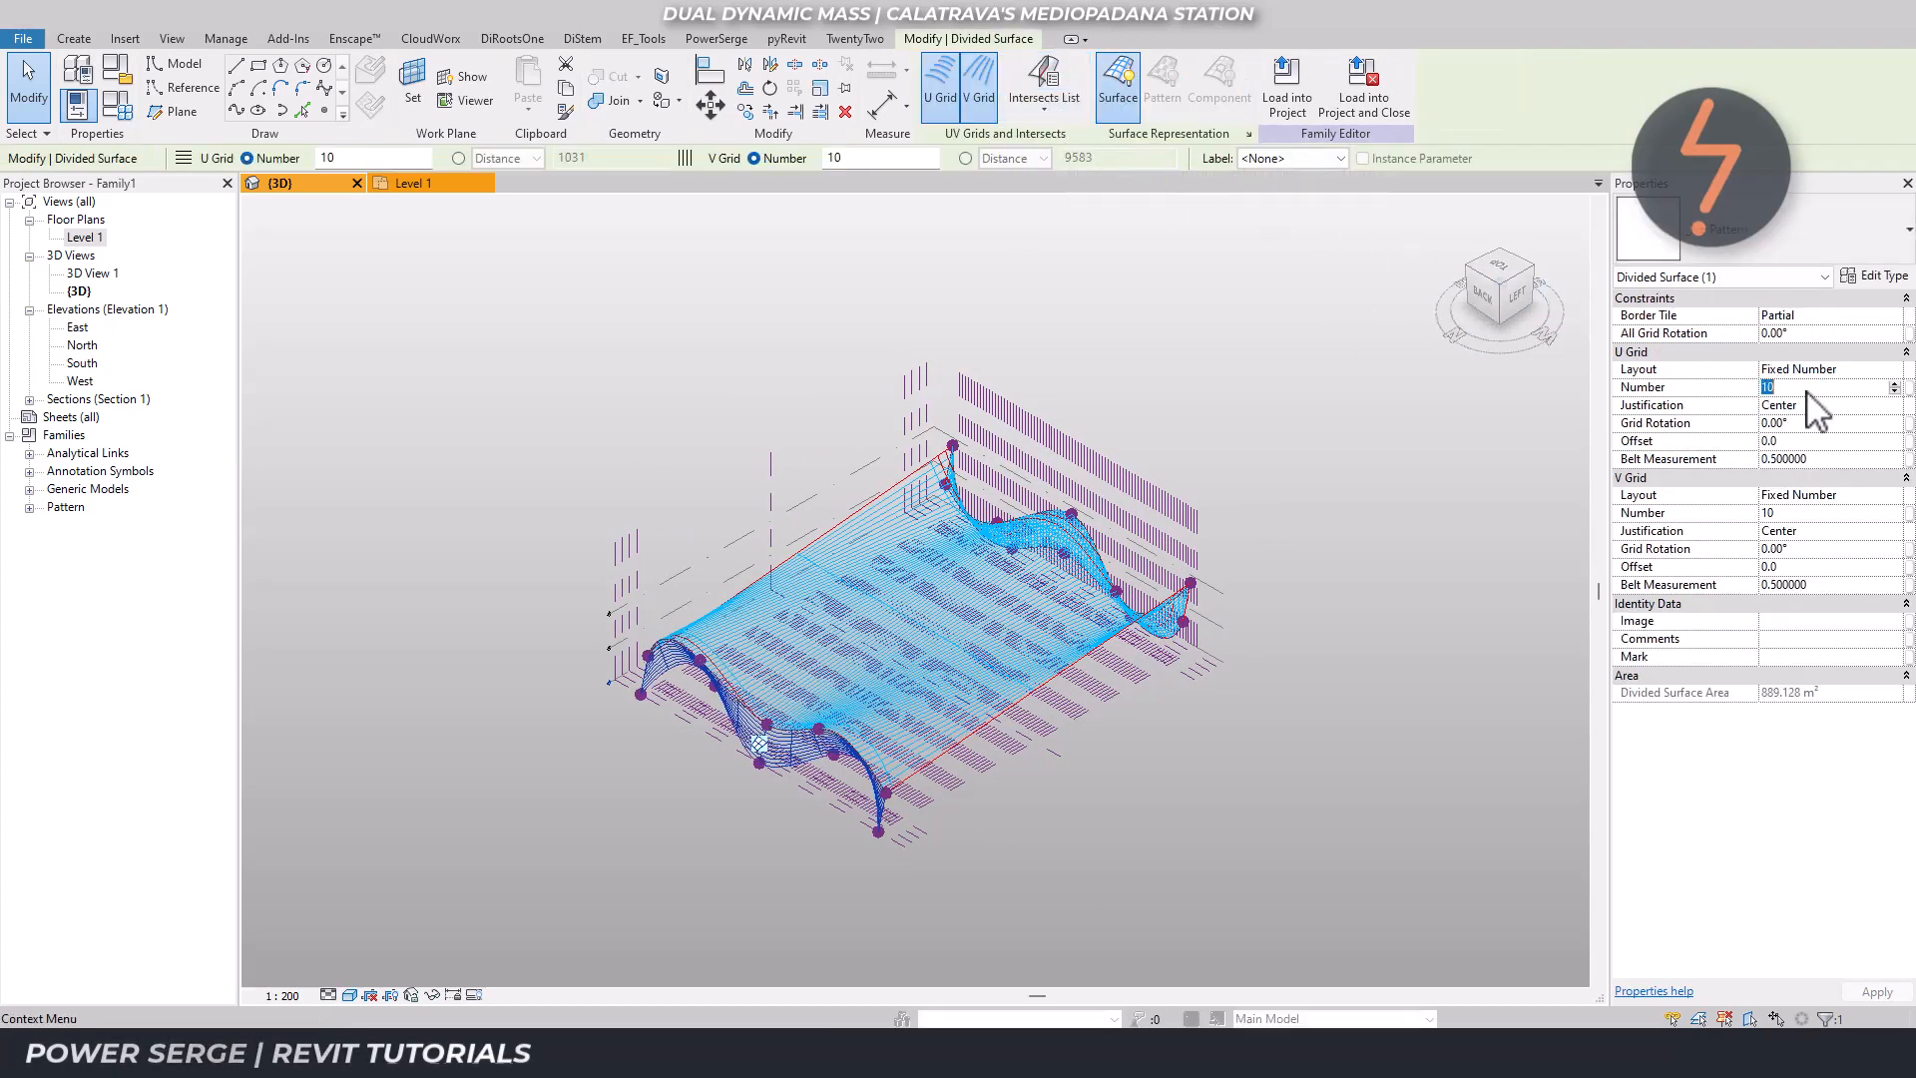
type("1")
left_click(1796, 513)
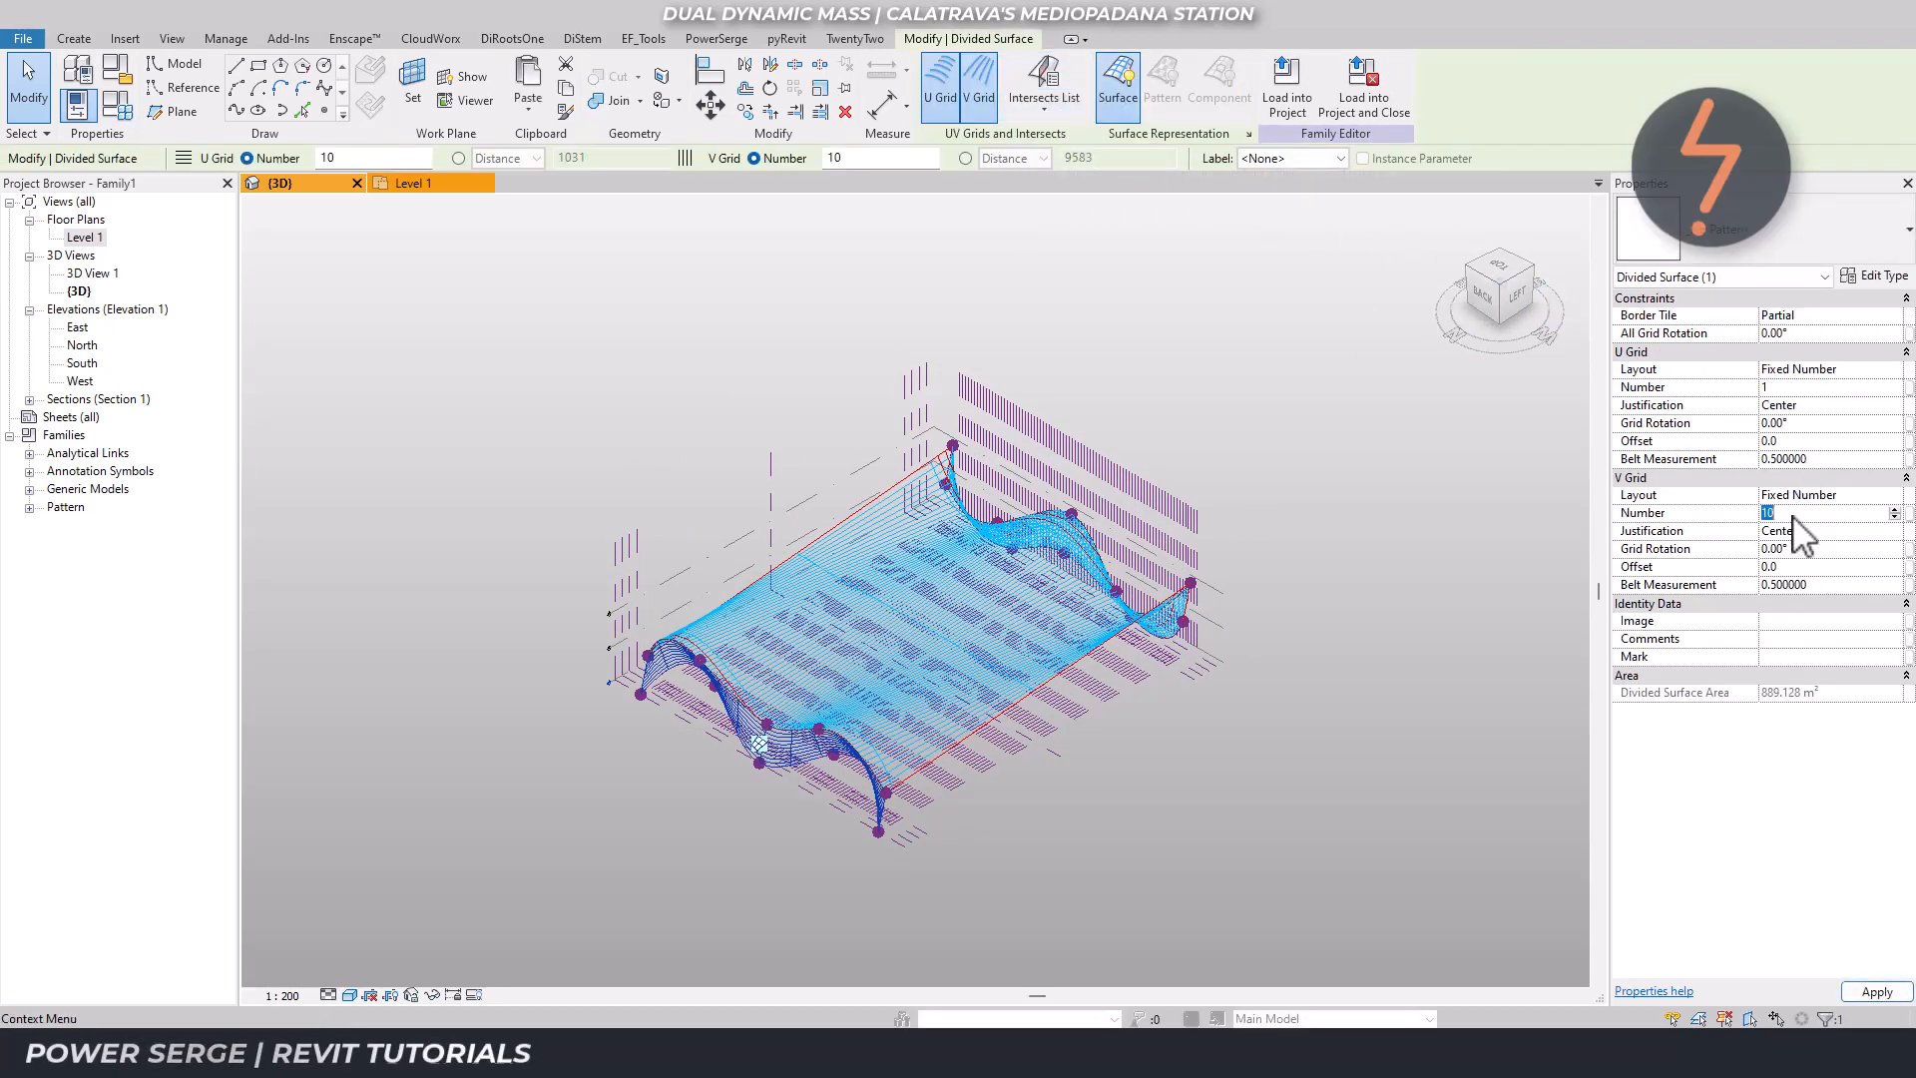
type("1")
key("Return")
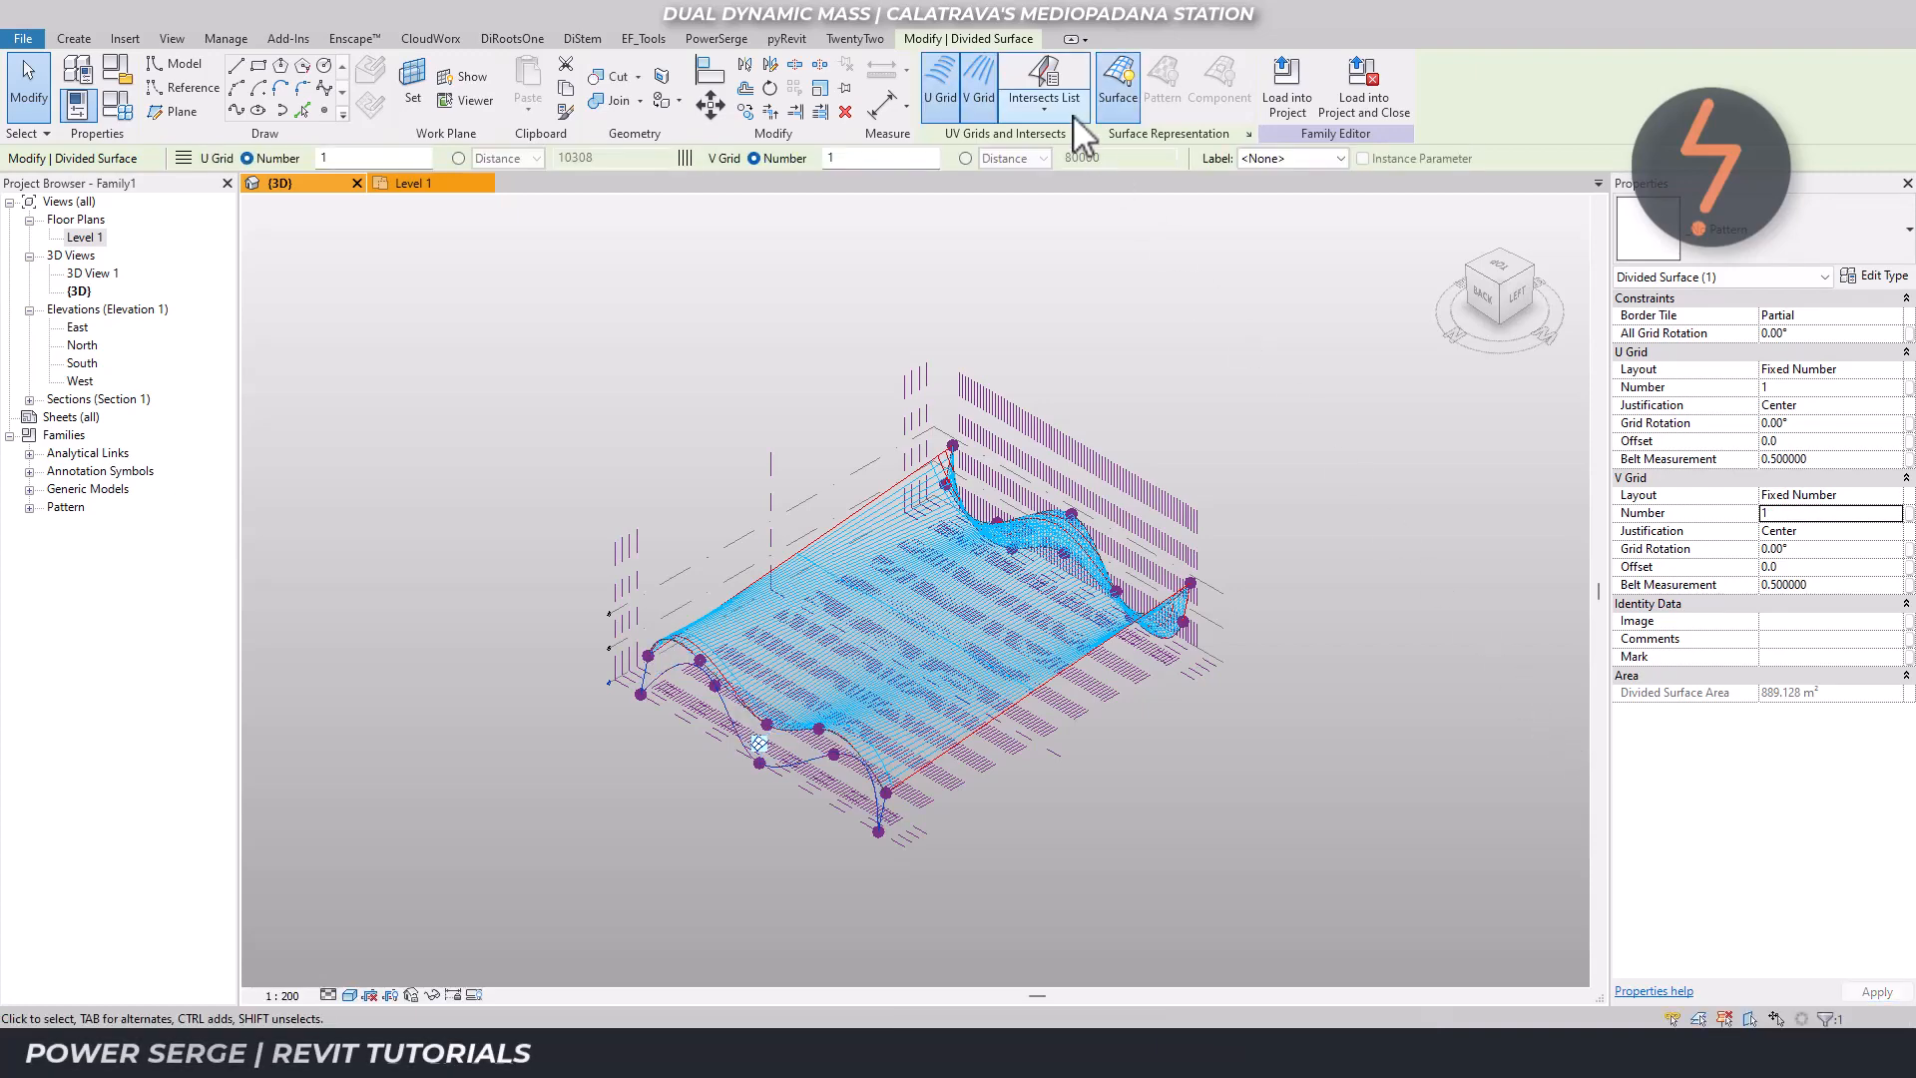
Include reference planes A1 through E1 in the intersects list of the newly divided opposite side surface.
left_click(1044, 102)
left_click(1073, 187)
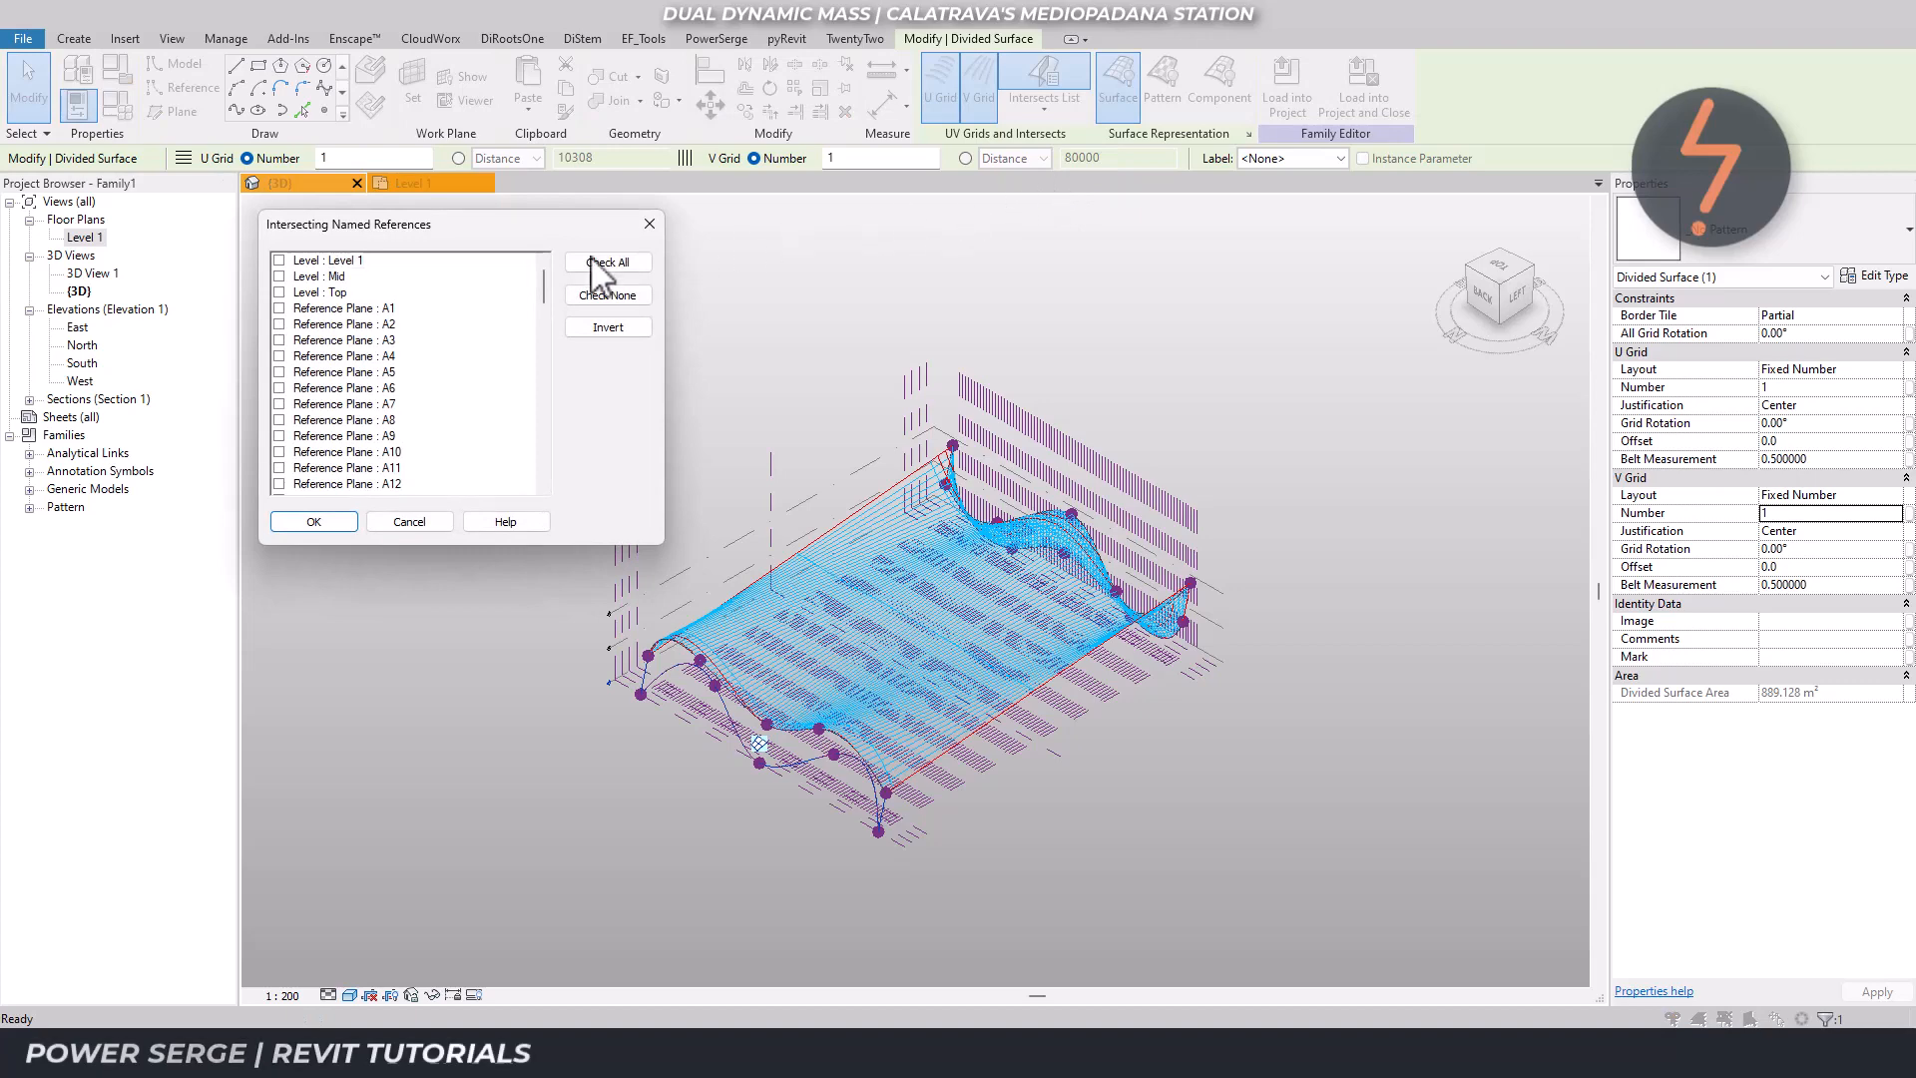
left_click(279, 308)
scroll(414, 387, "down", 8)
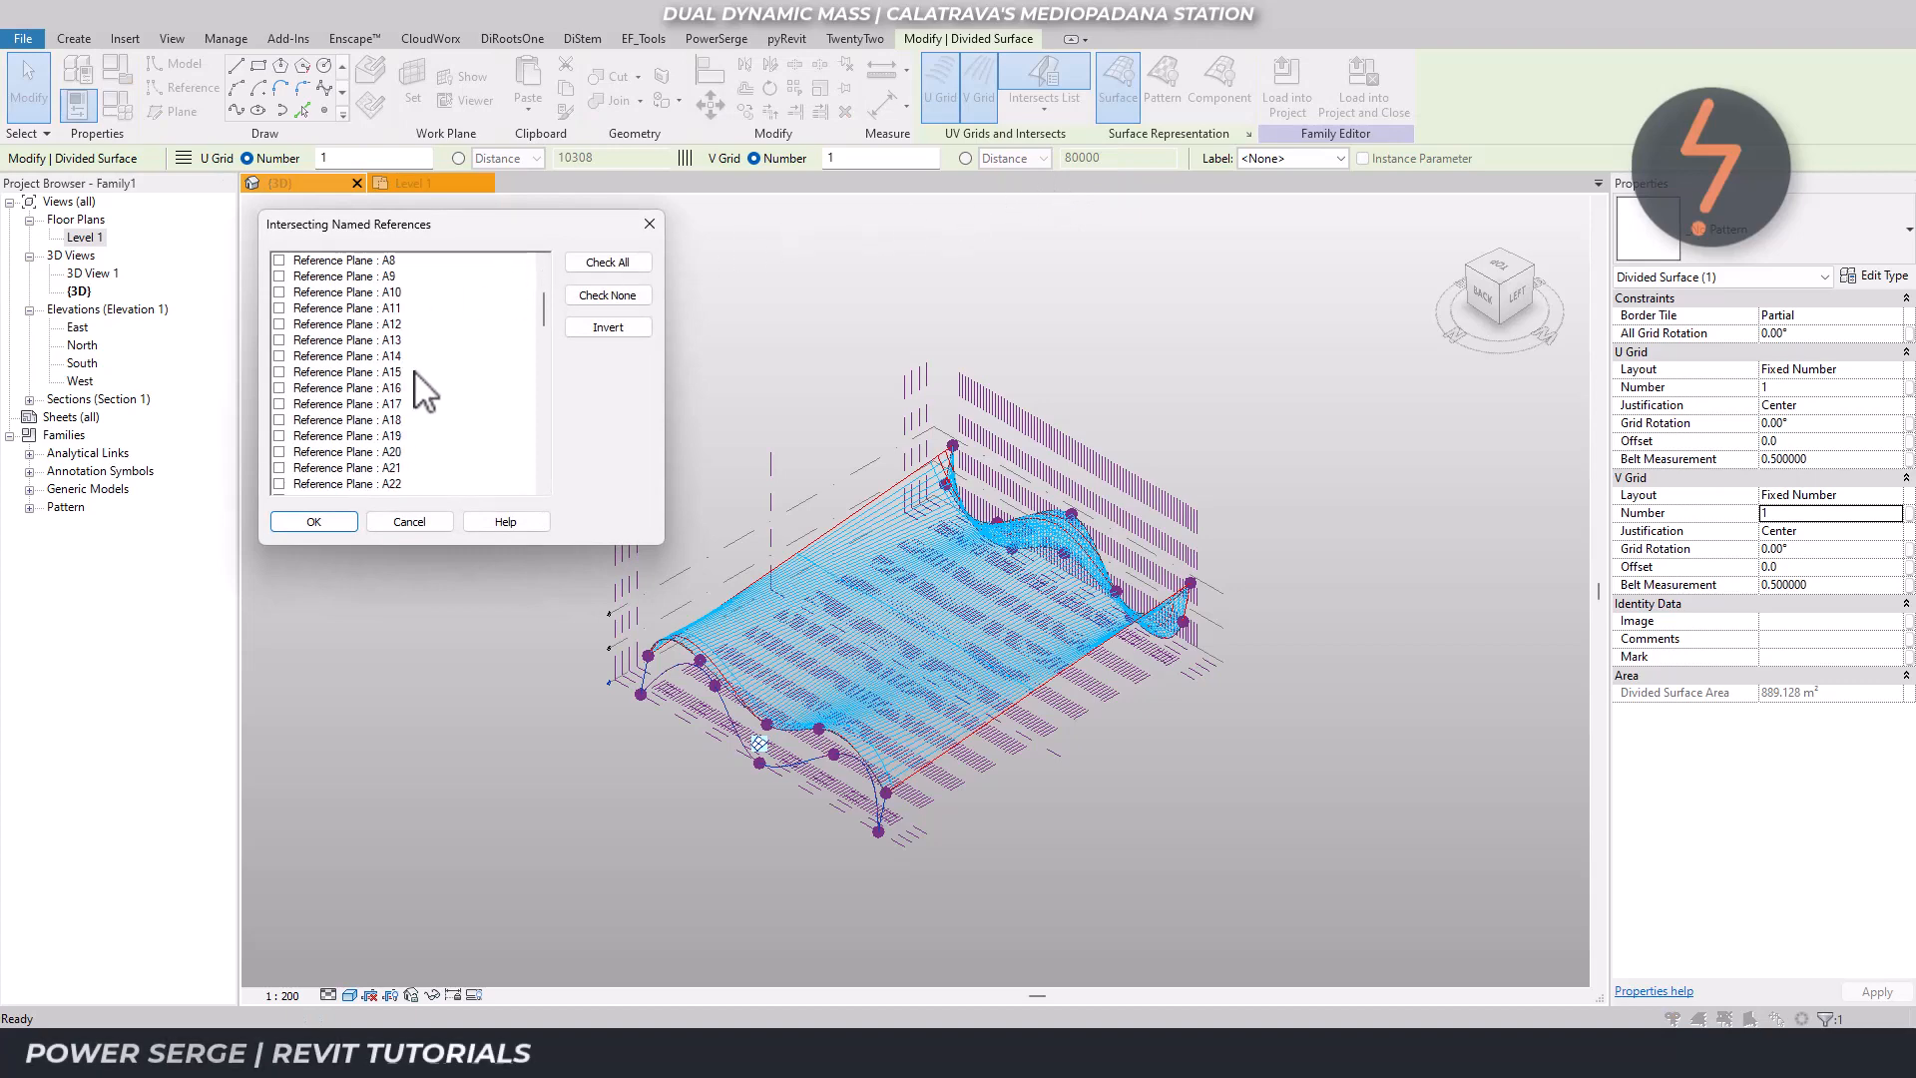
scroll(417, 377, "down", 12)
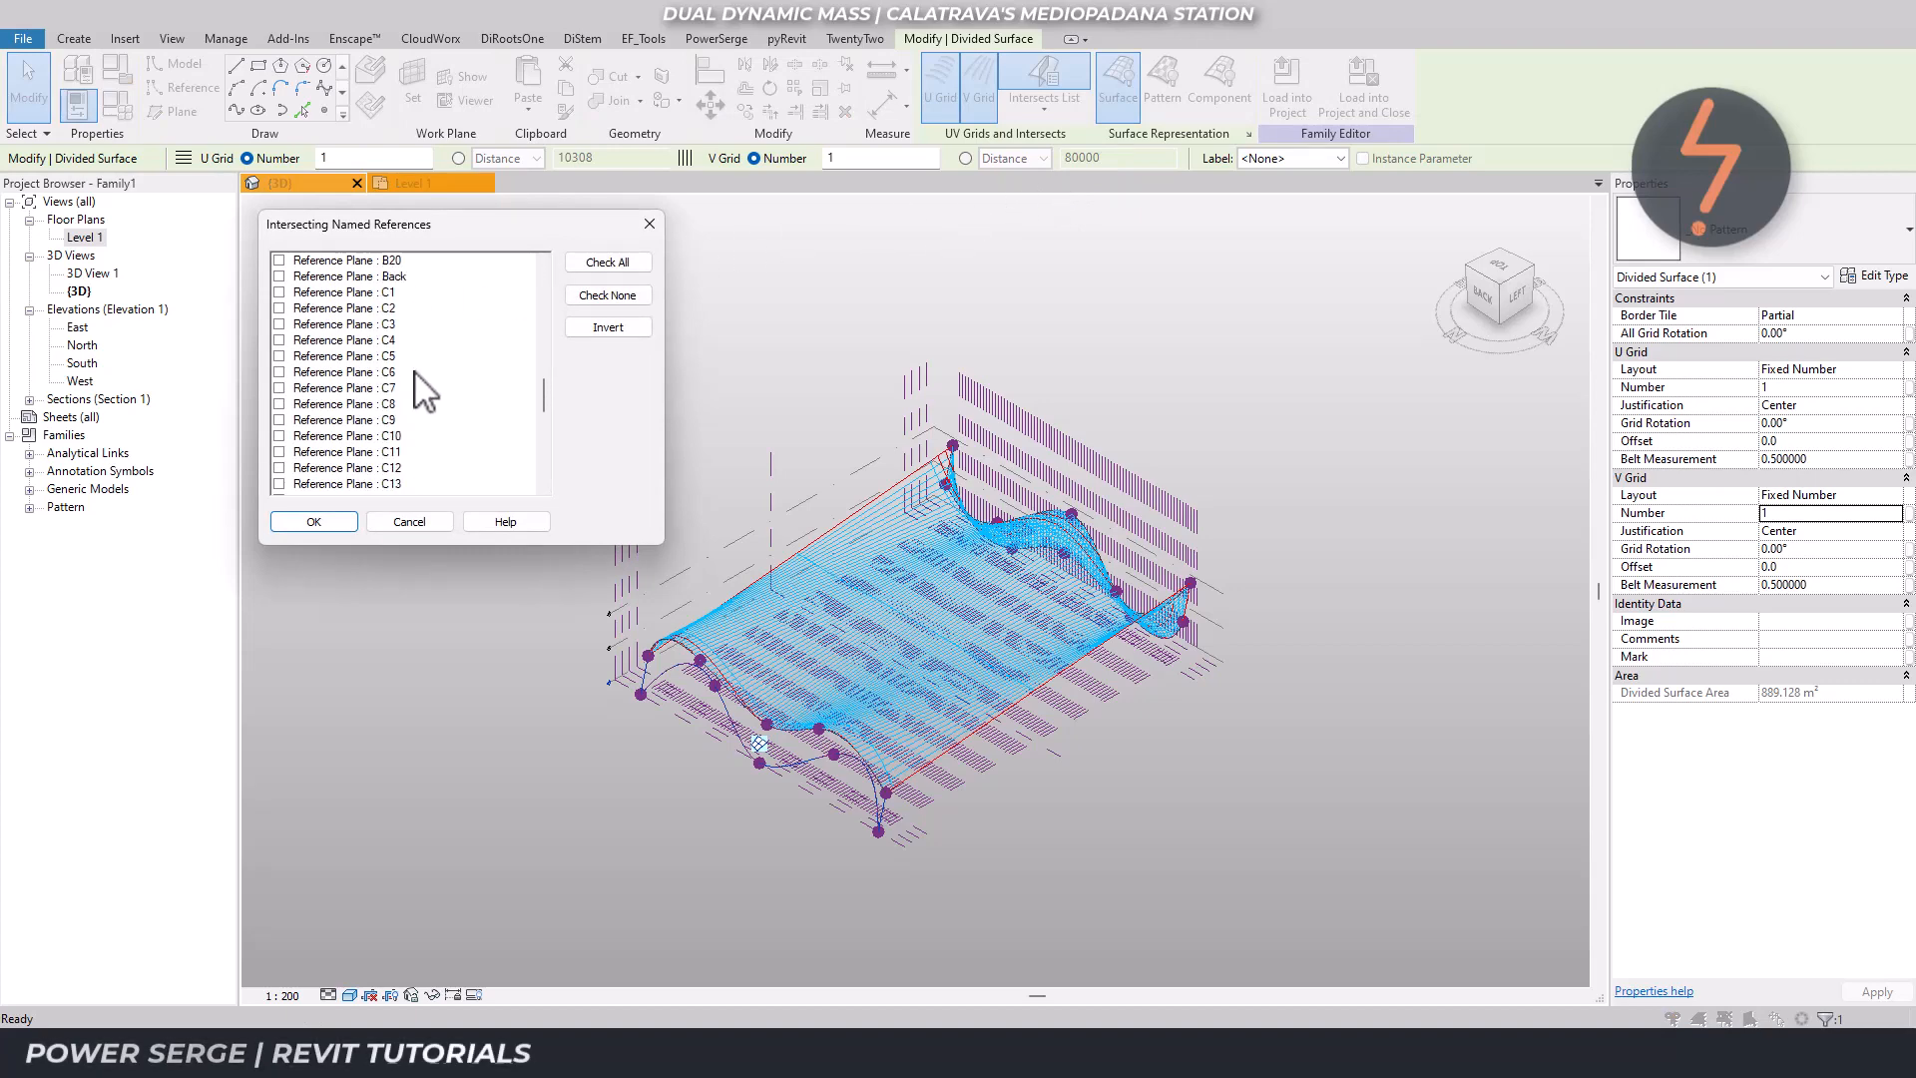
scroll(427, 393, "down", 4)
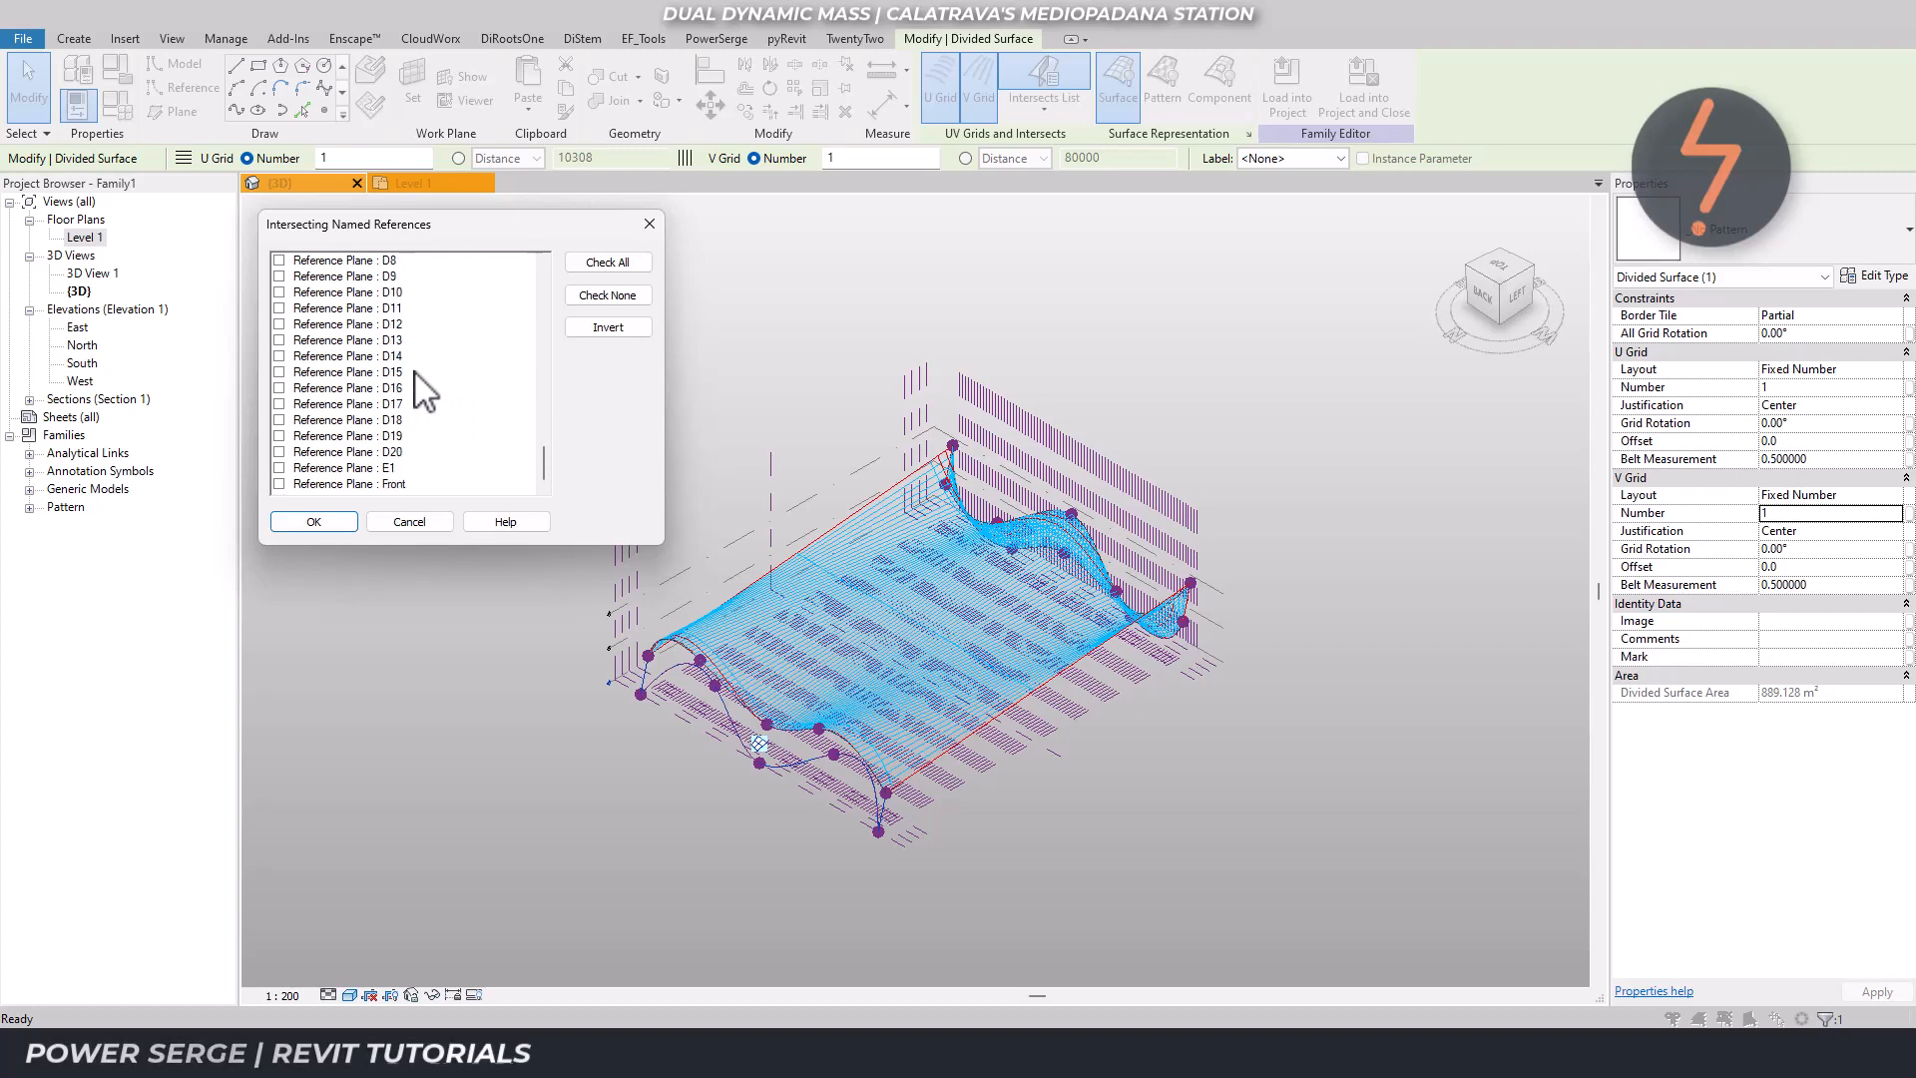
left_click(280, 467, "shift")
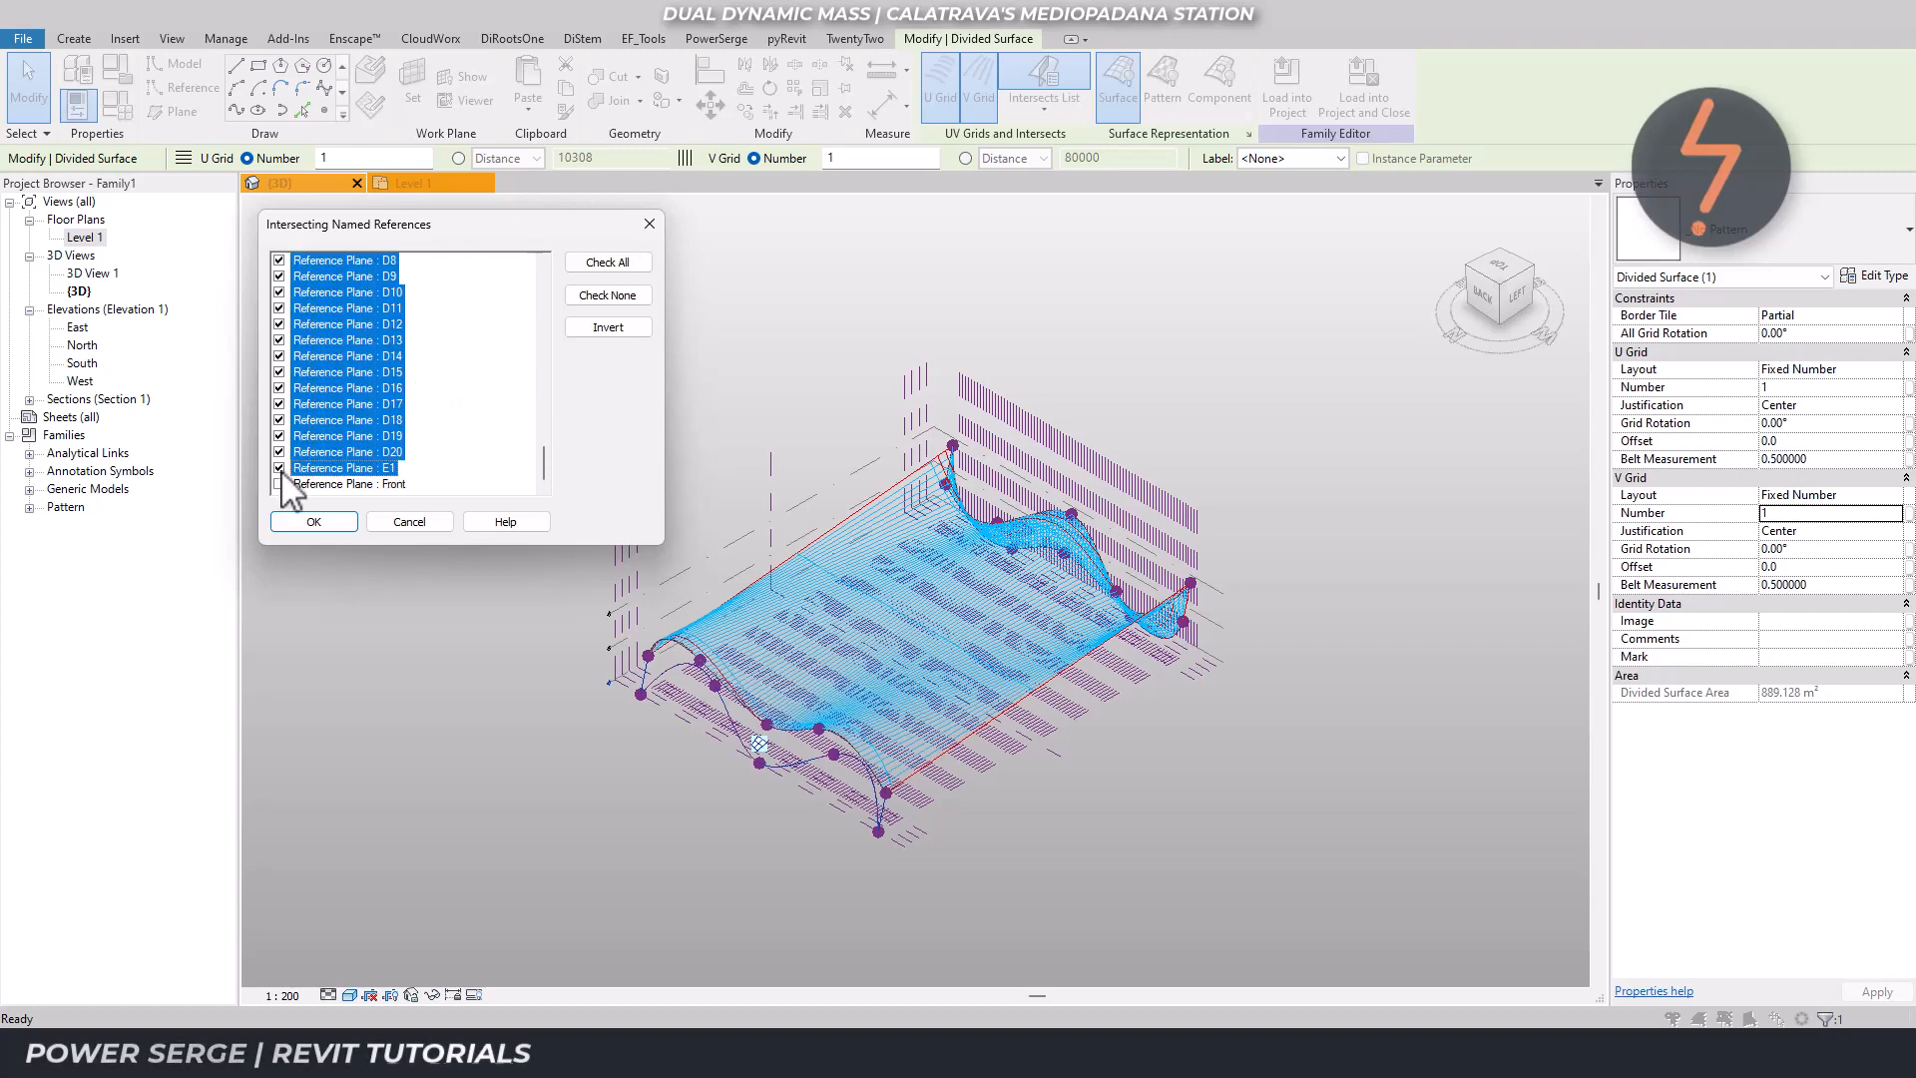
left_click(311, 521)
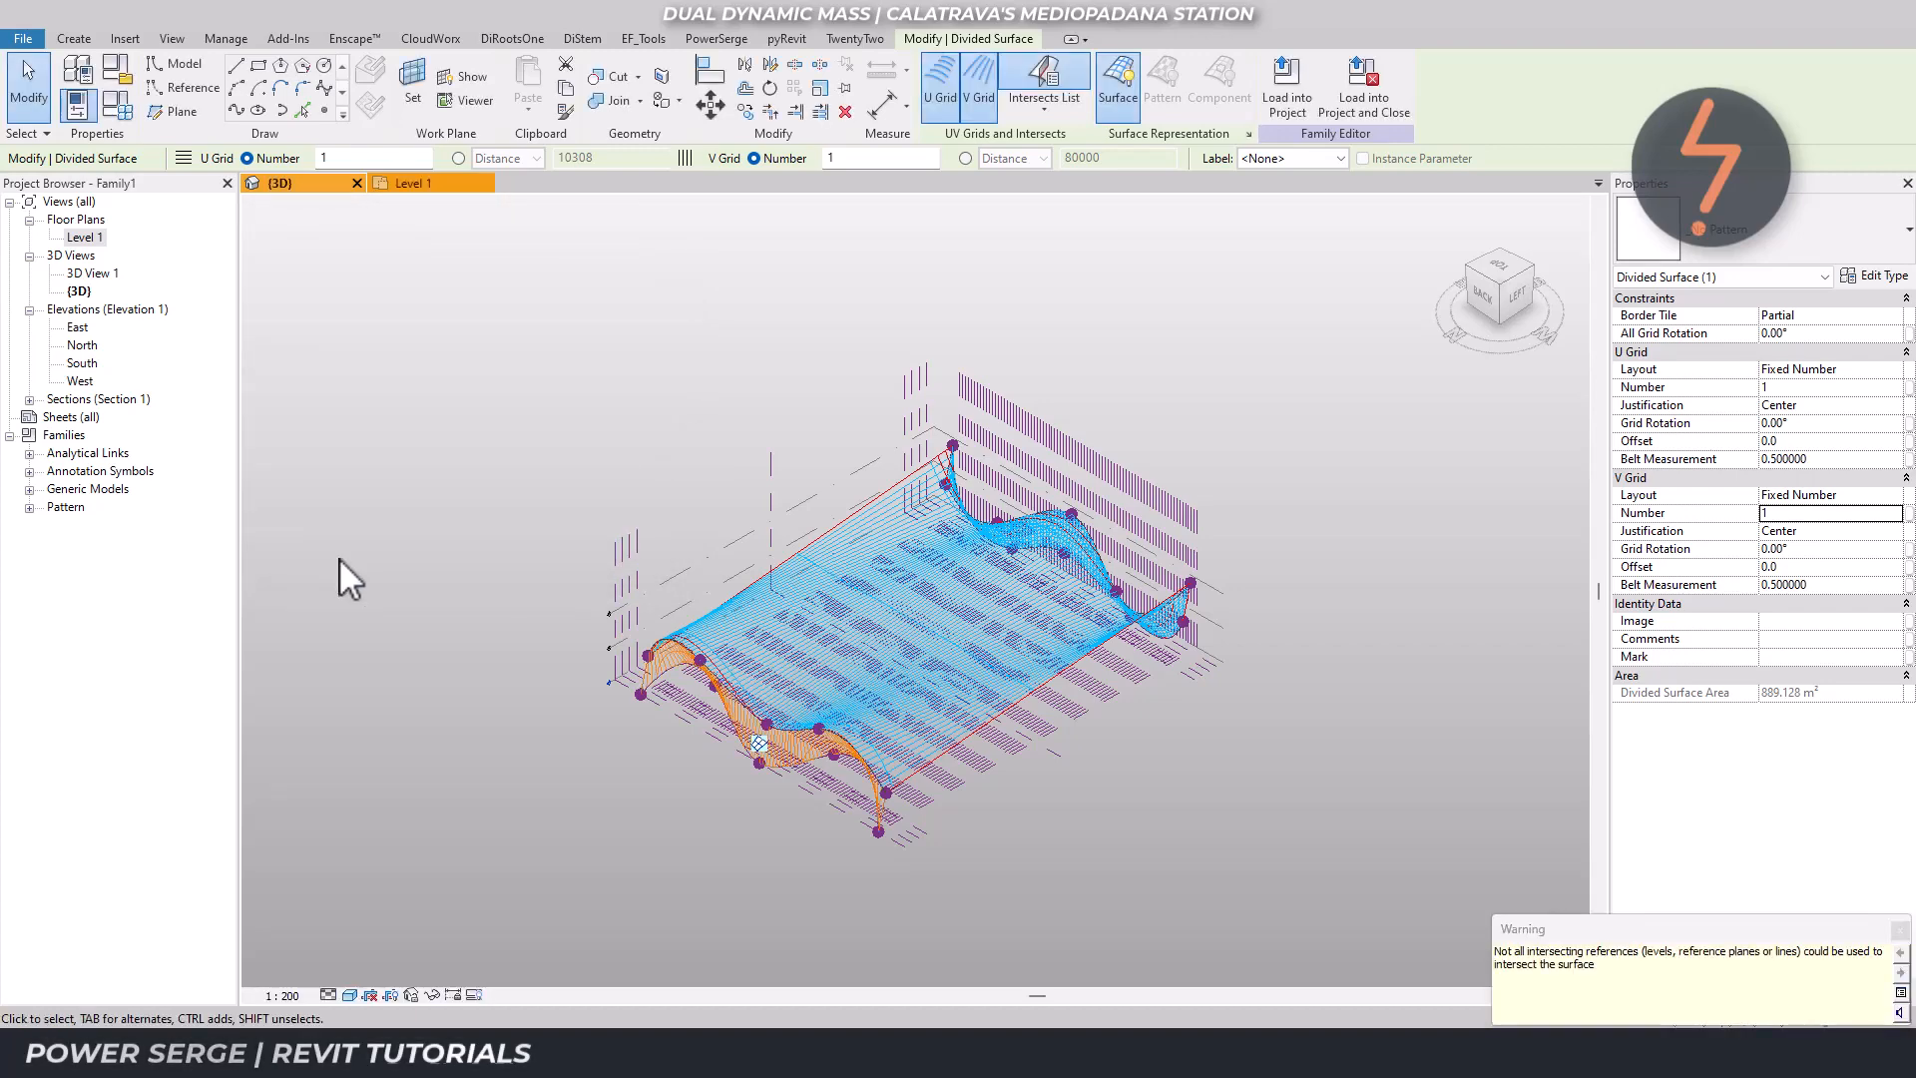
left_click(340, 576)
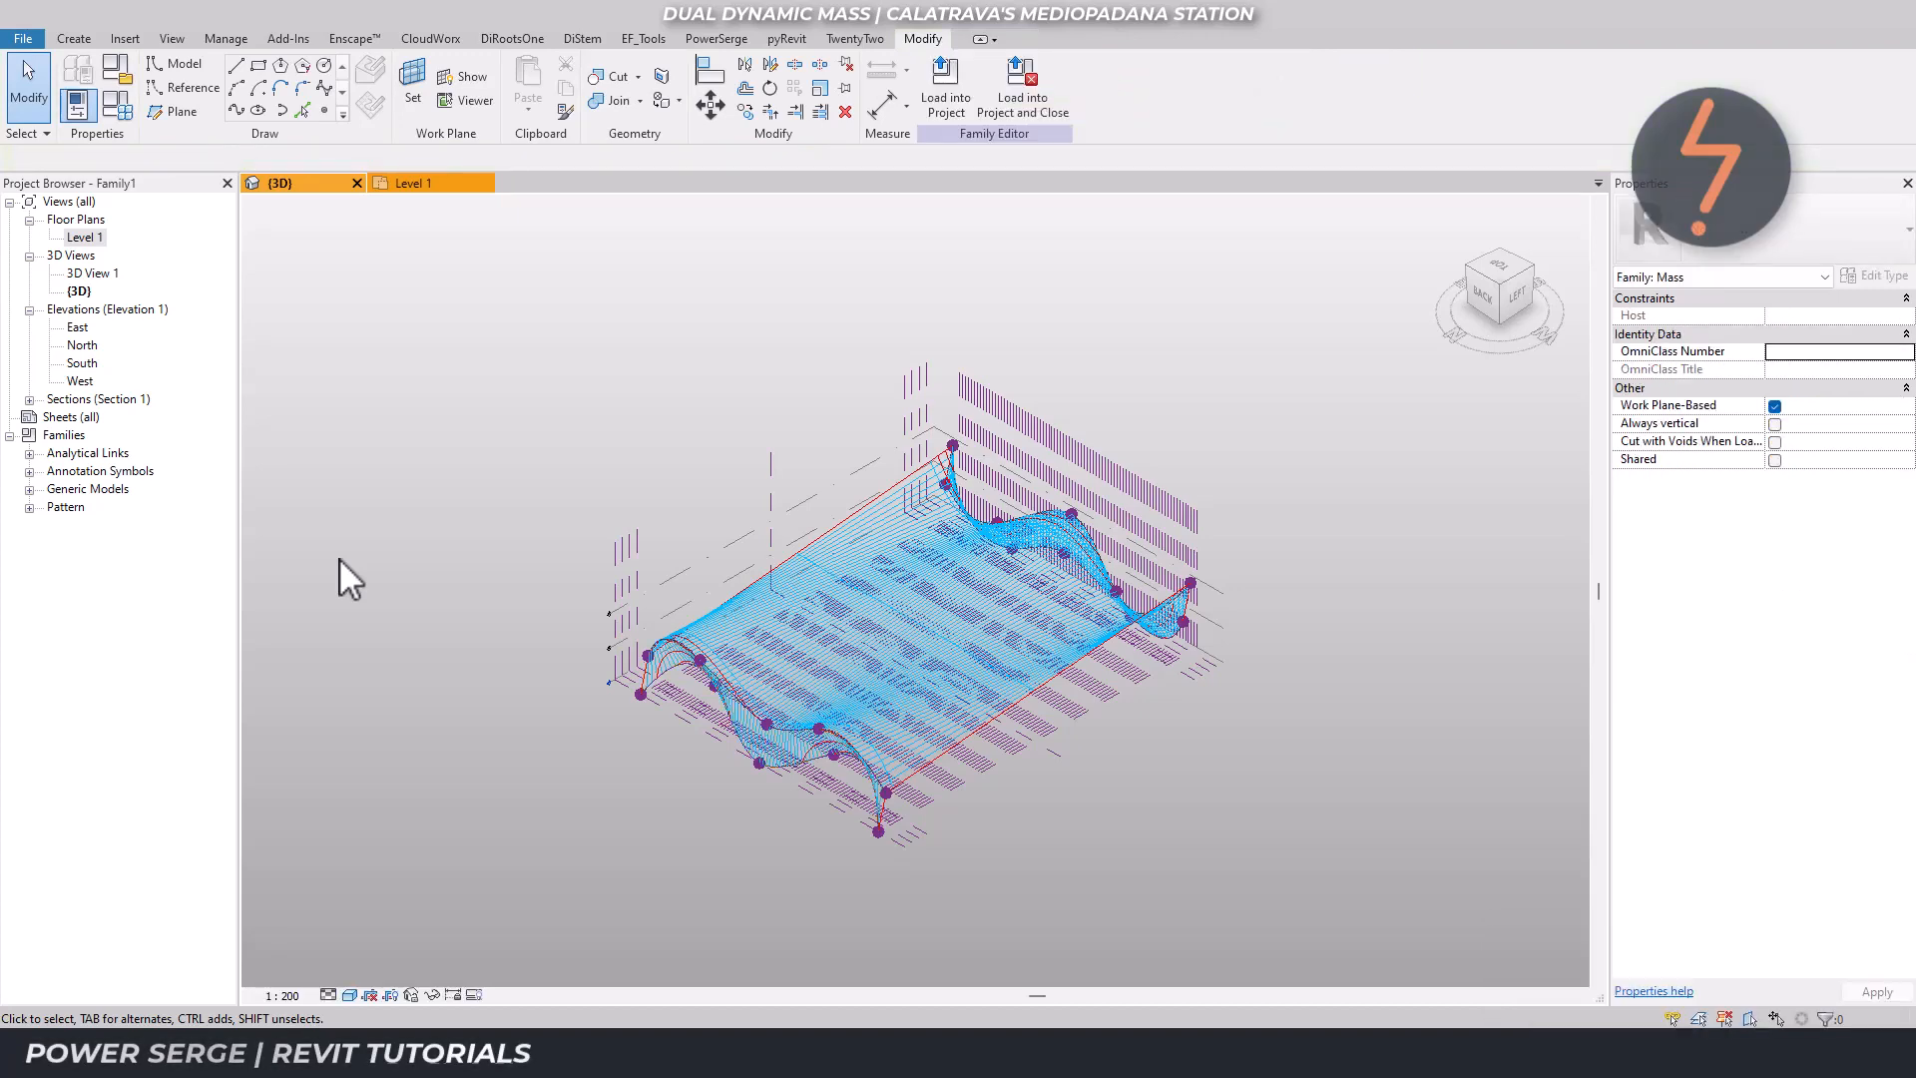
right_click(339, 559)
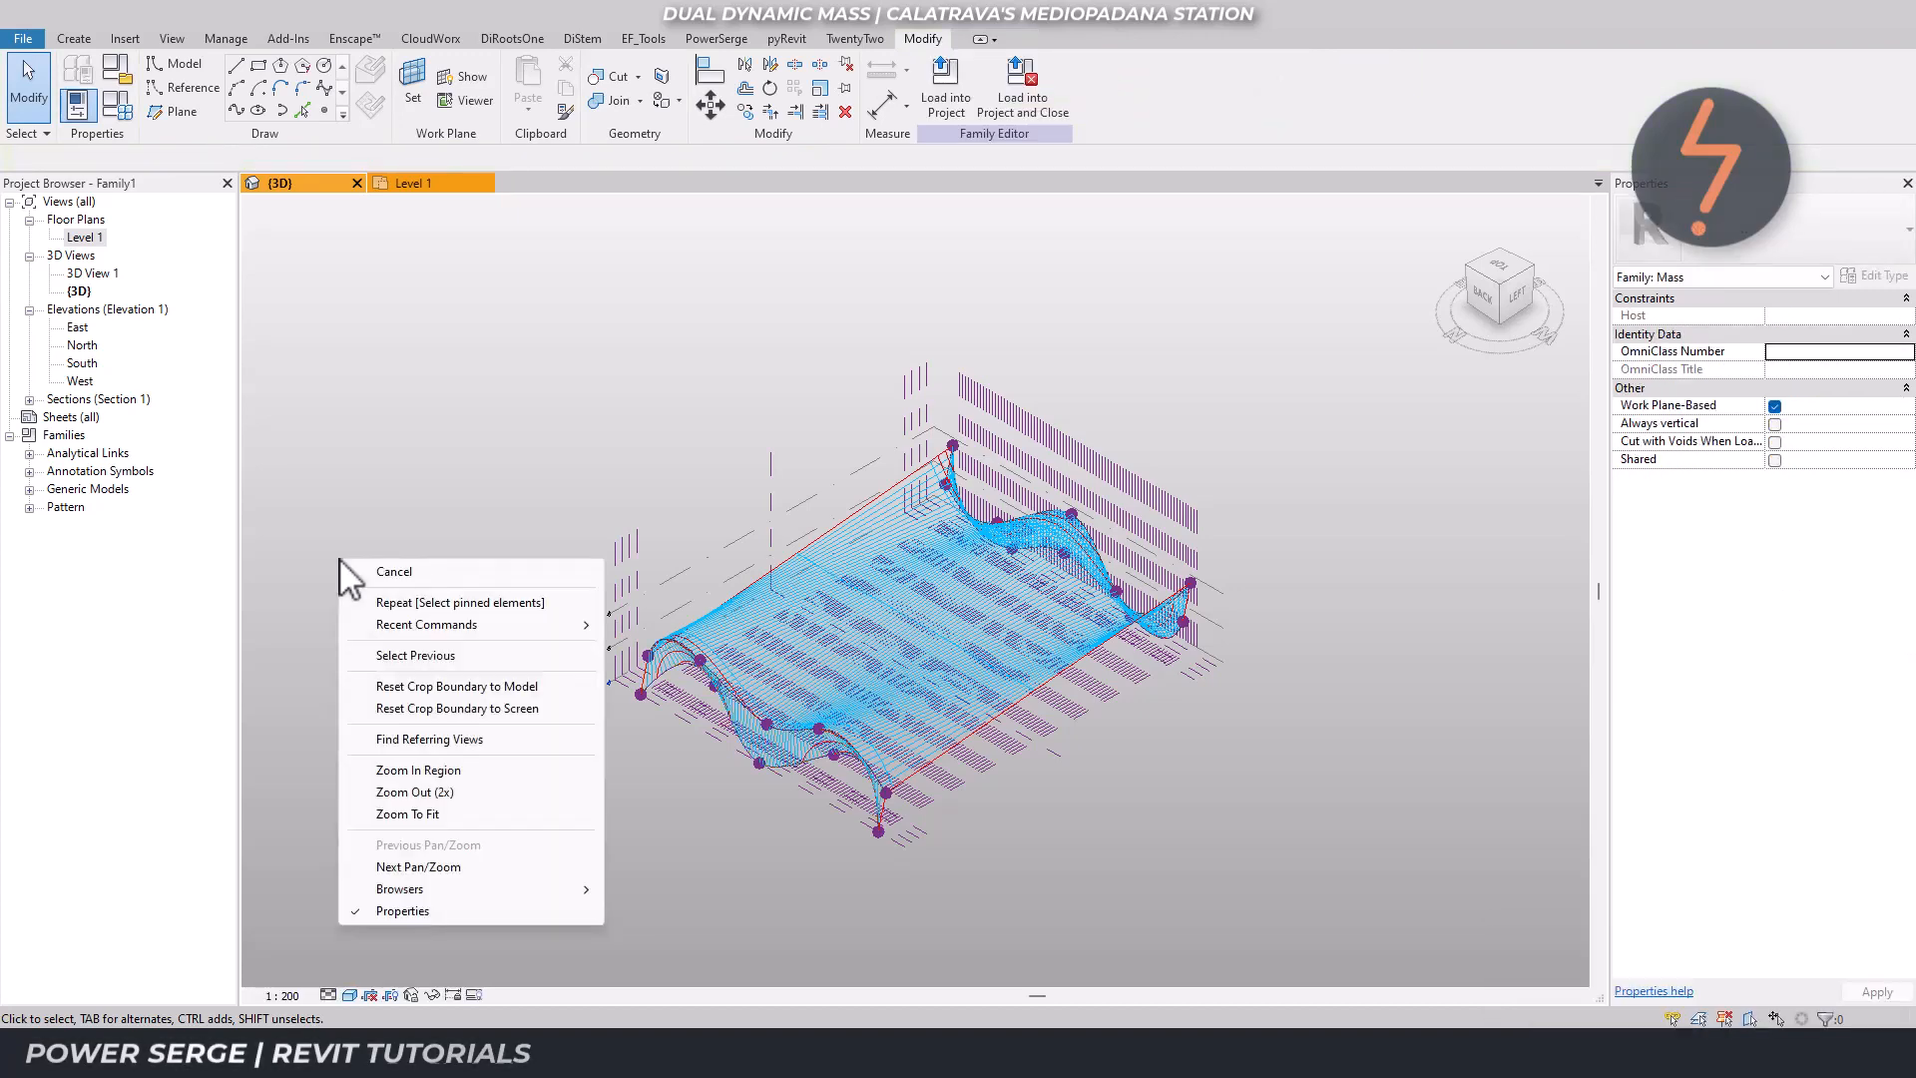
Show the nodes on the divided side surface at the near end of the mass.
left_click(429, 772)
left_click_drag(562, 590, 953, 863)
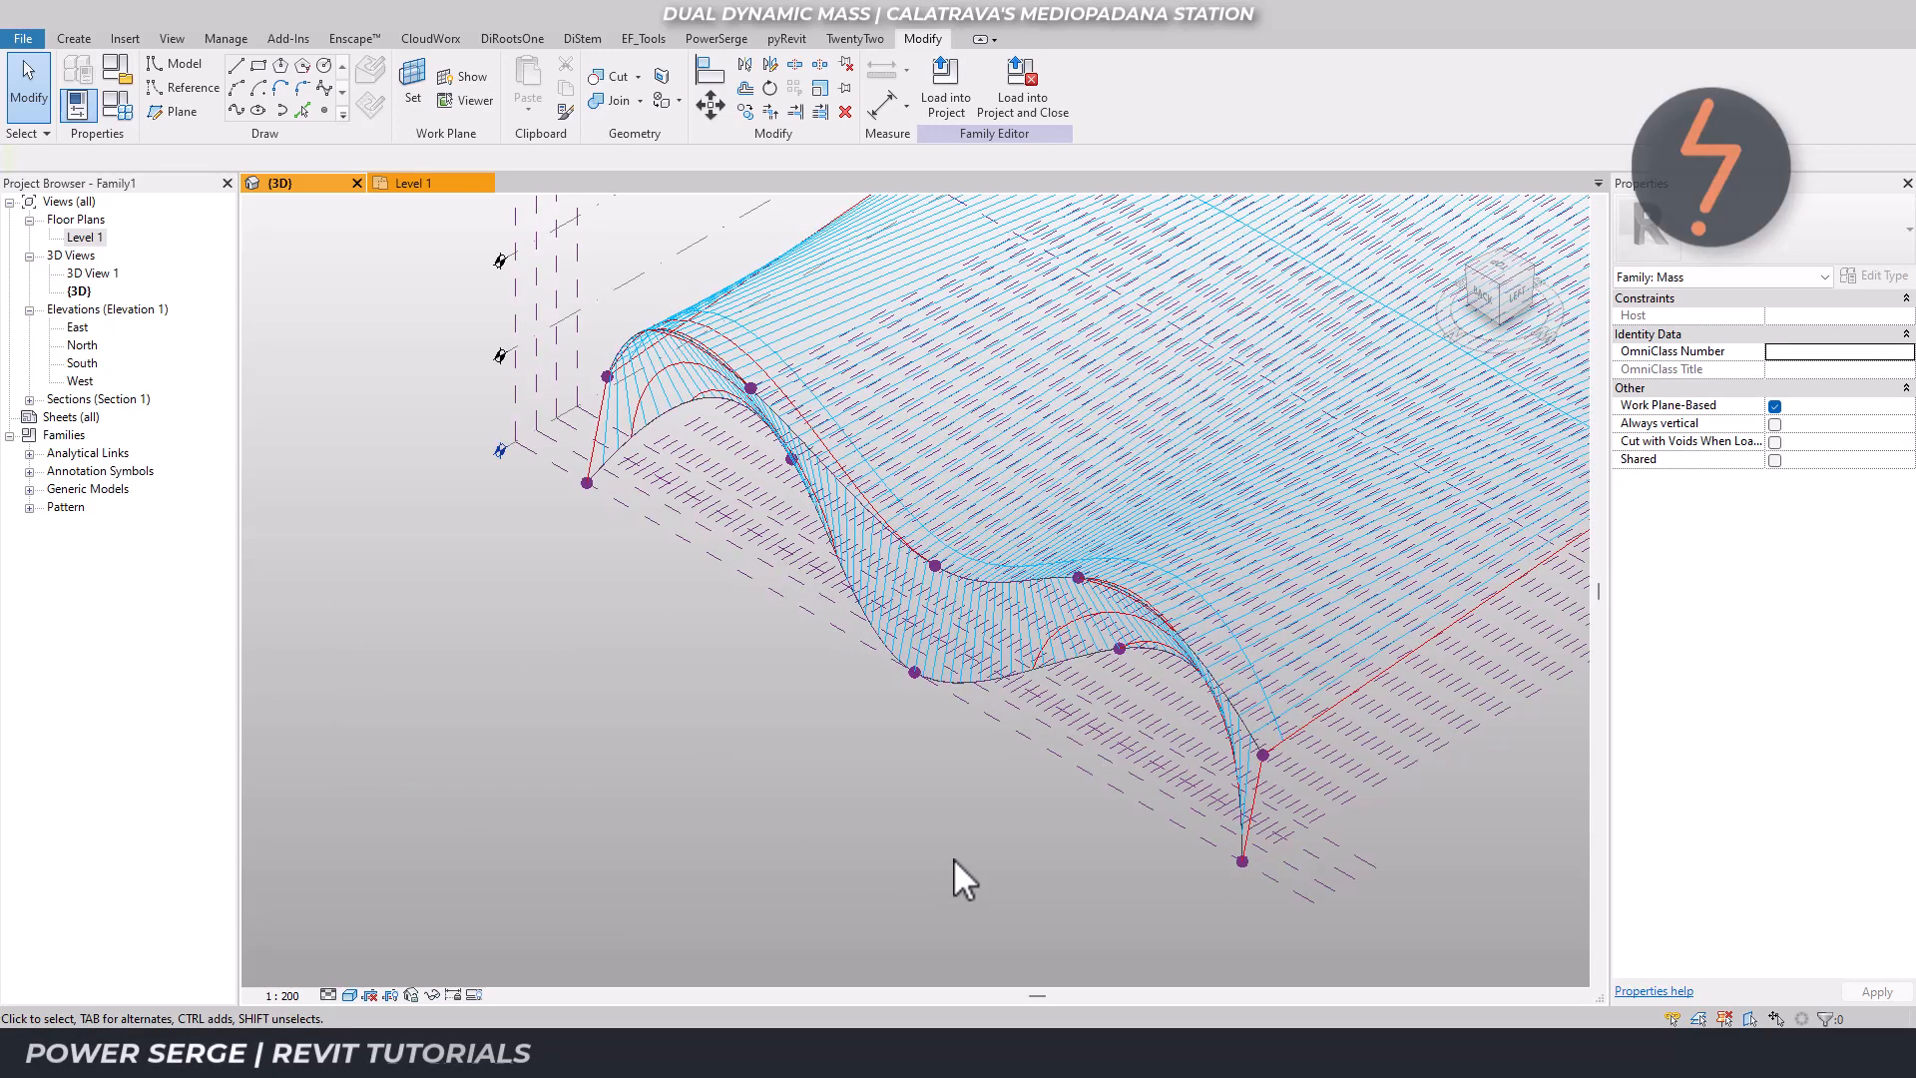
left_click(980, 663)
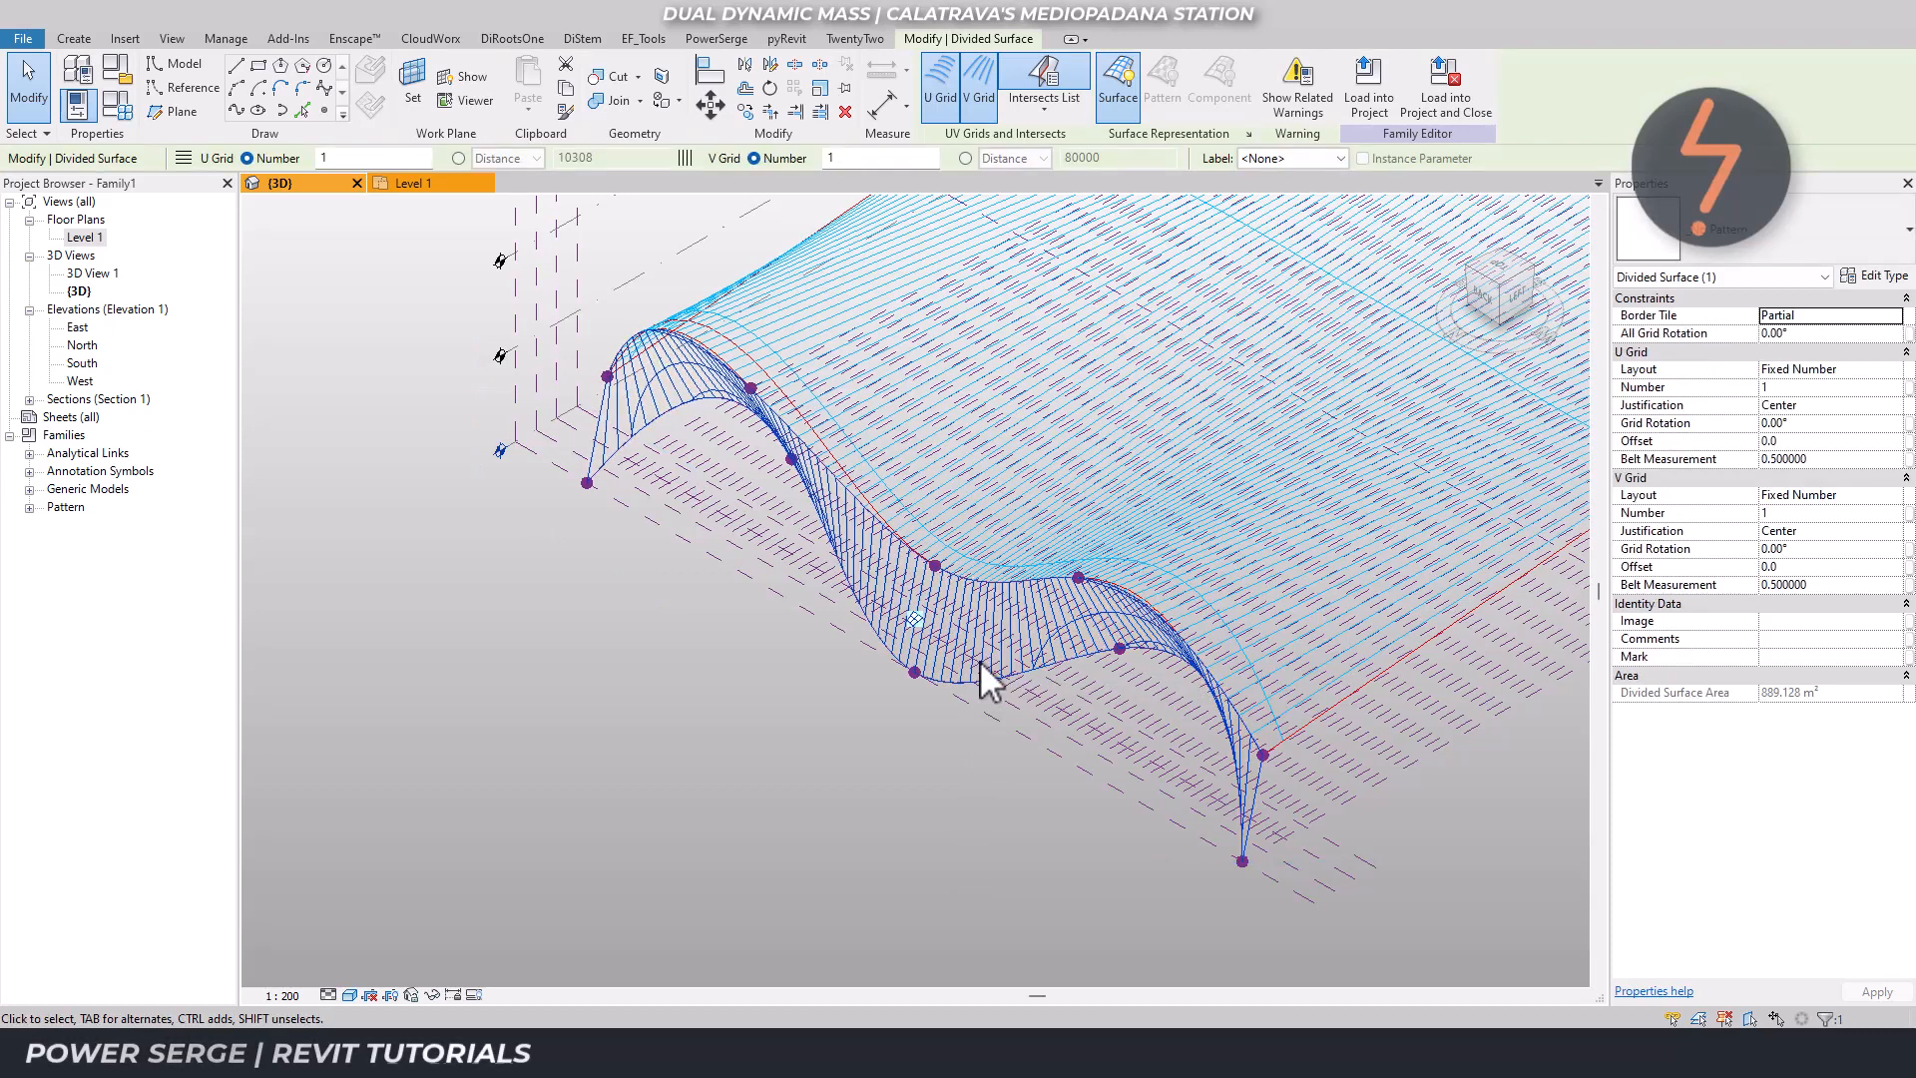
left_click(1249, 135)
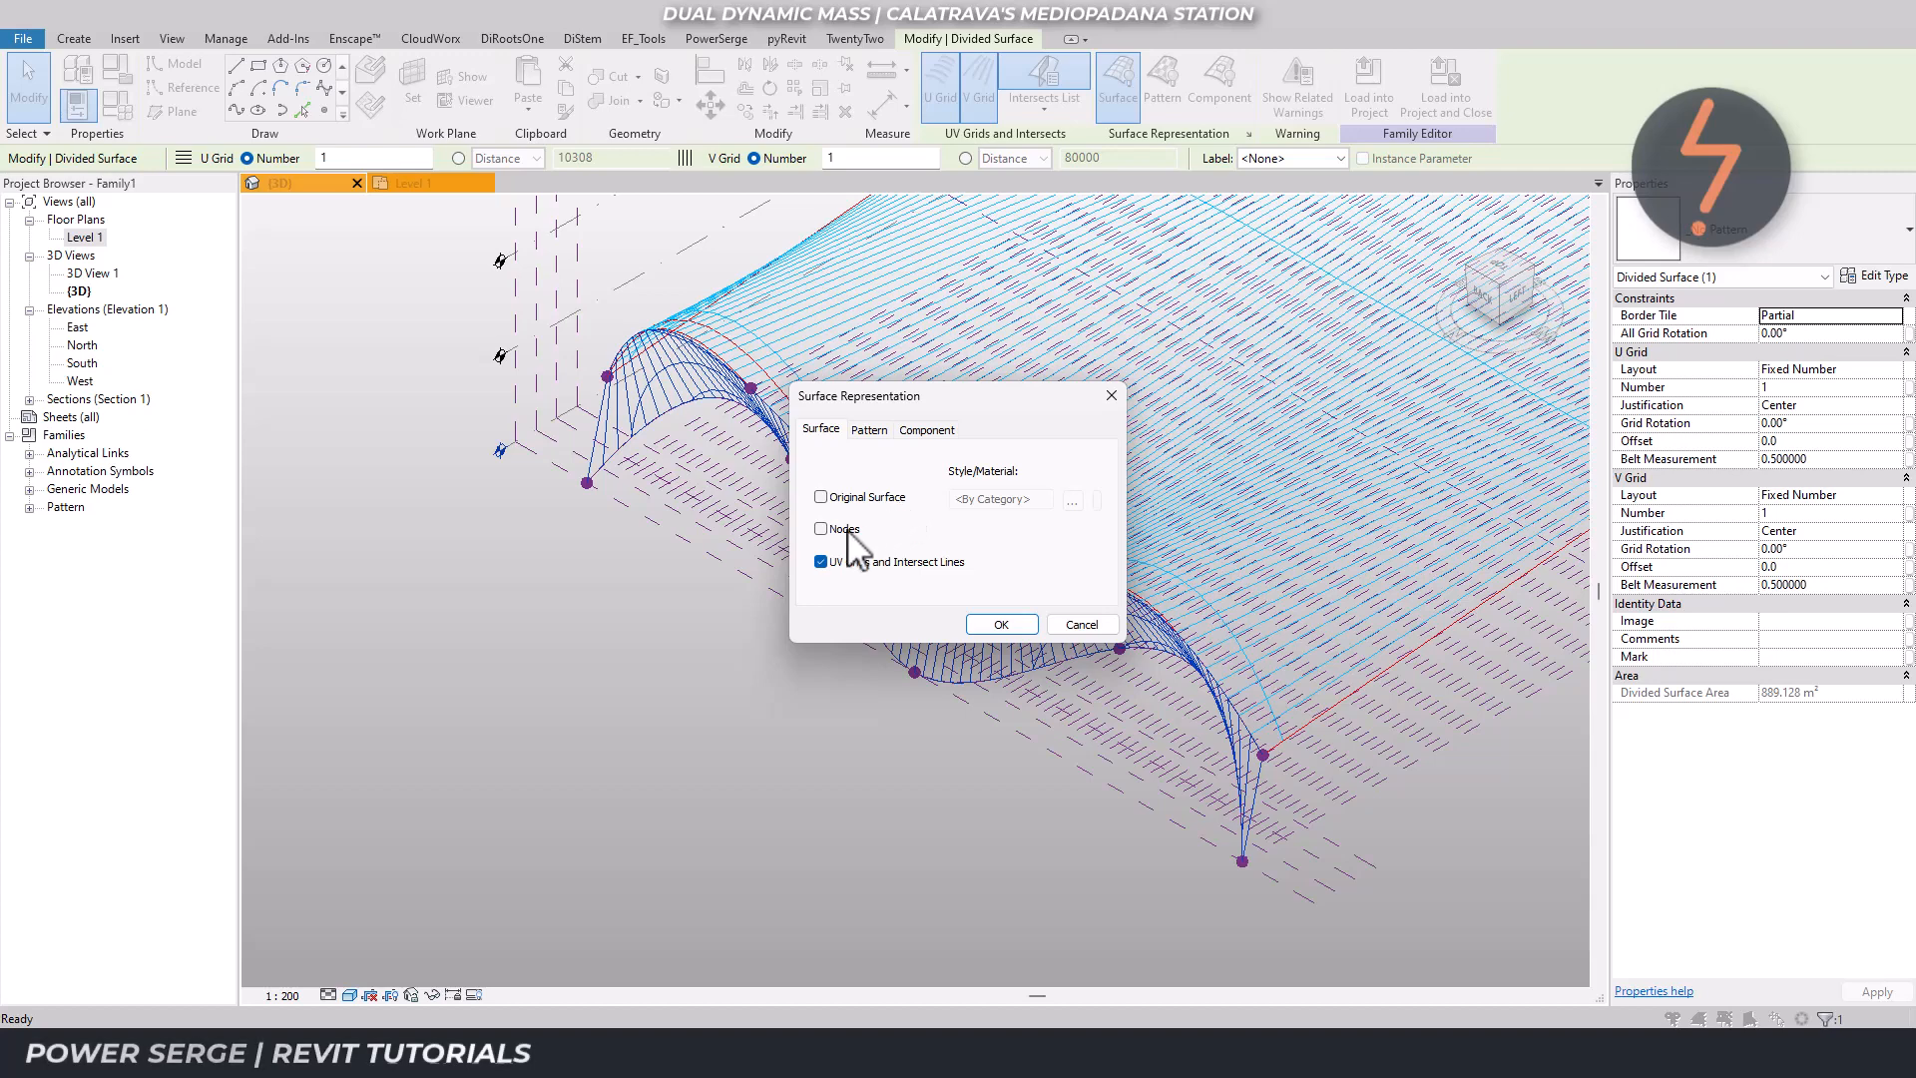
left_click(844, 529)
left_click(1001, 624)
left_click(535, 864)
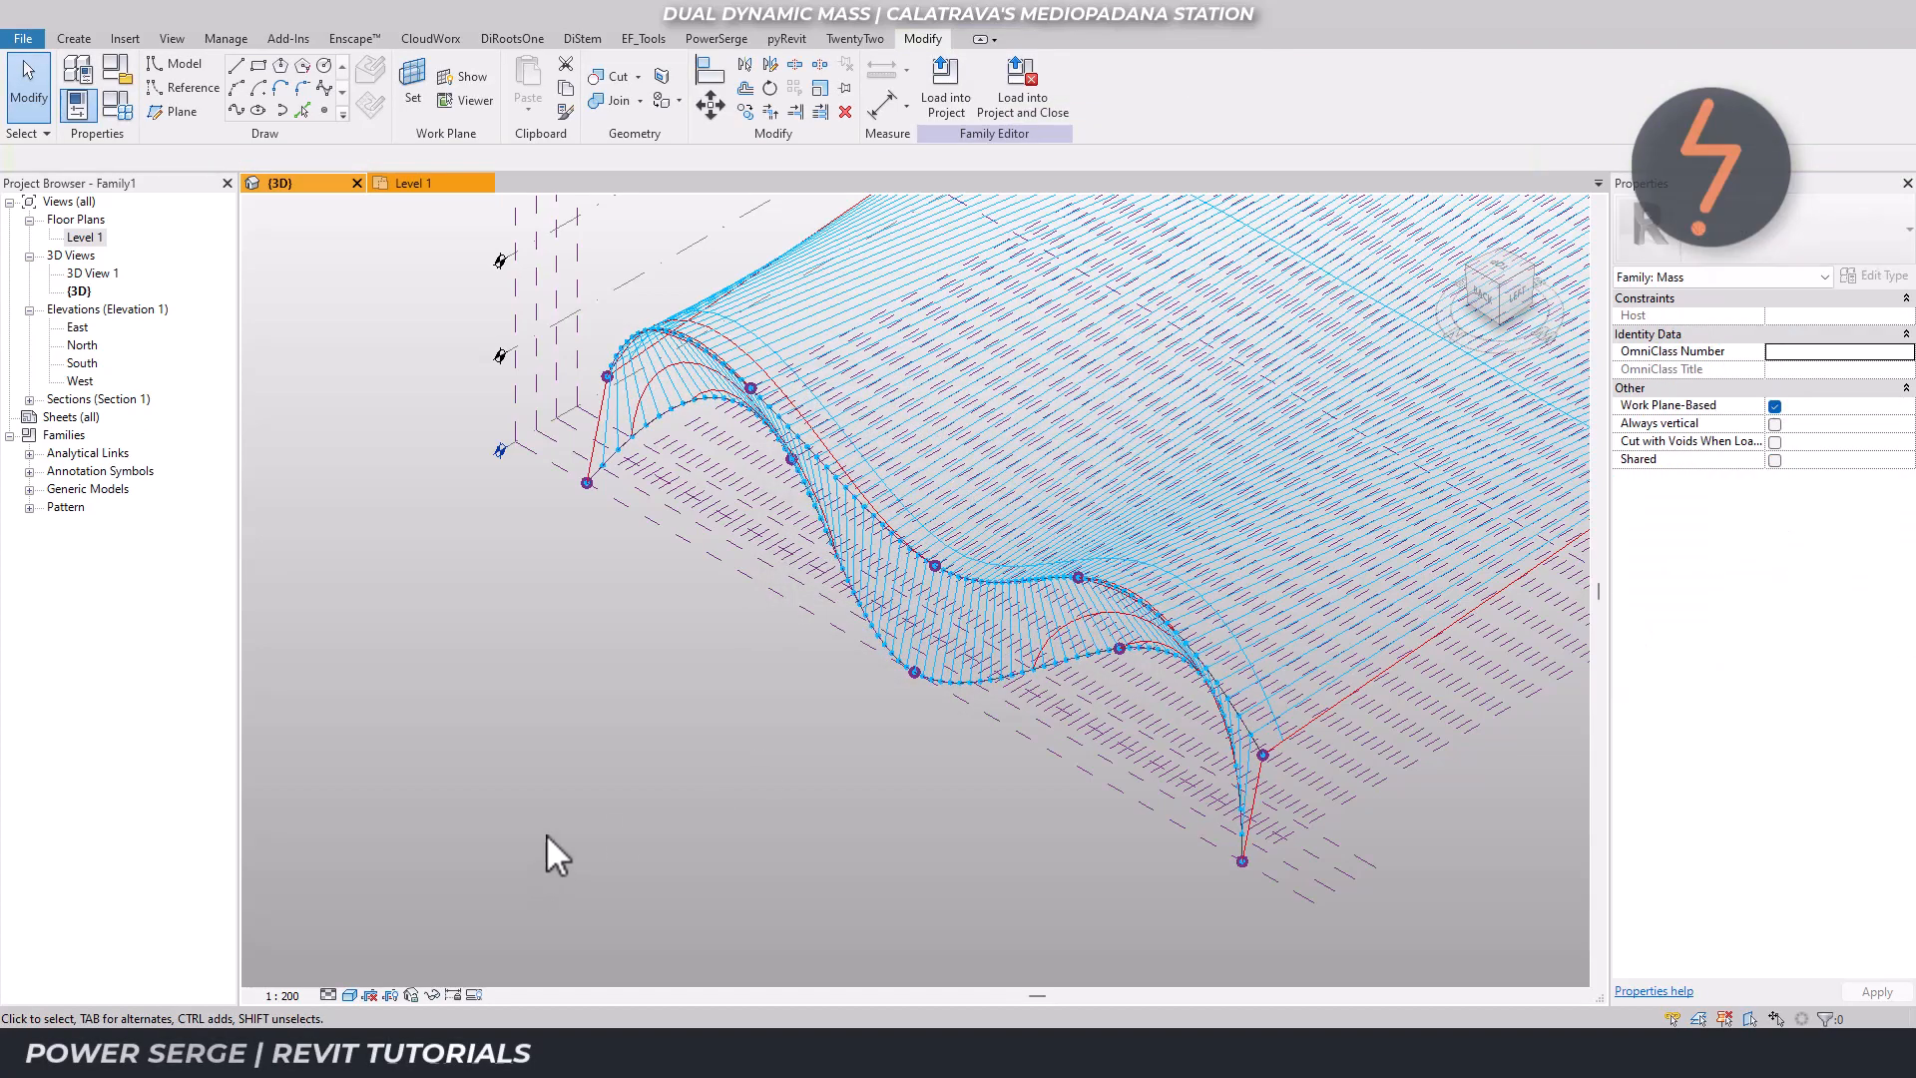
Show the nodes on the divided roof surface along with its UV grids and intersect lines.
left_click(771, 330)
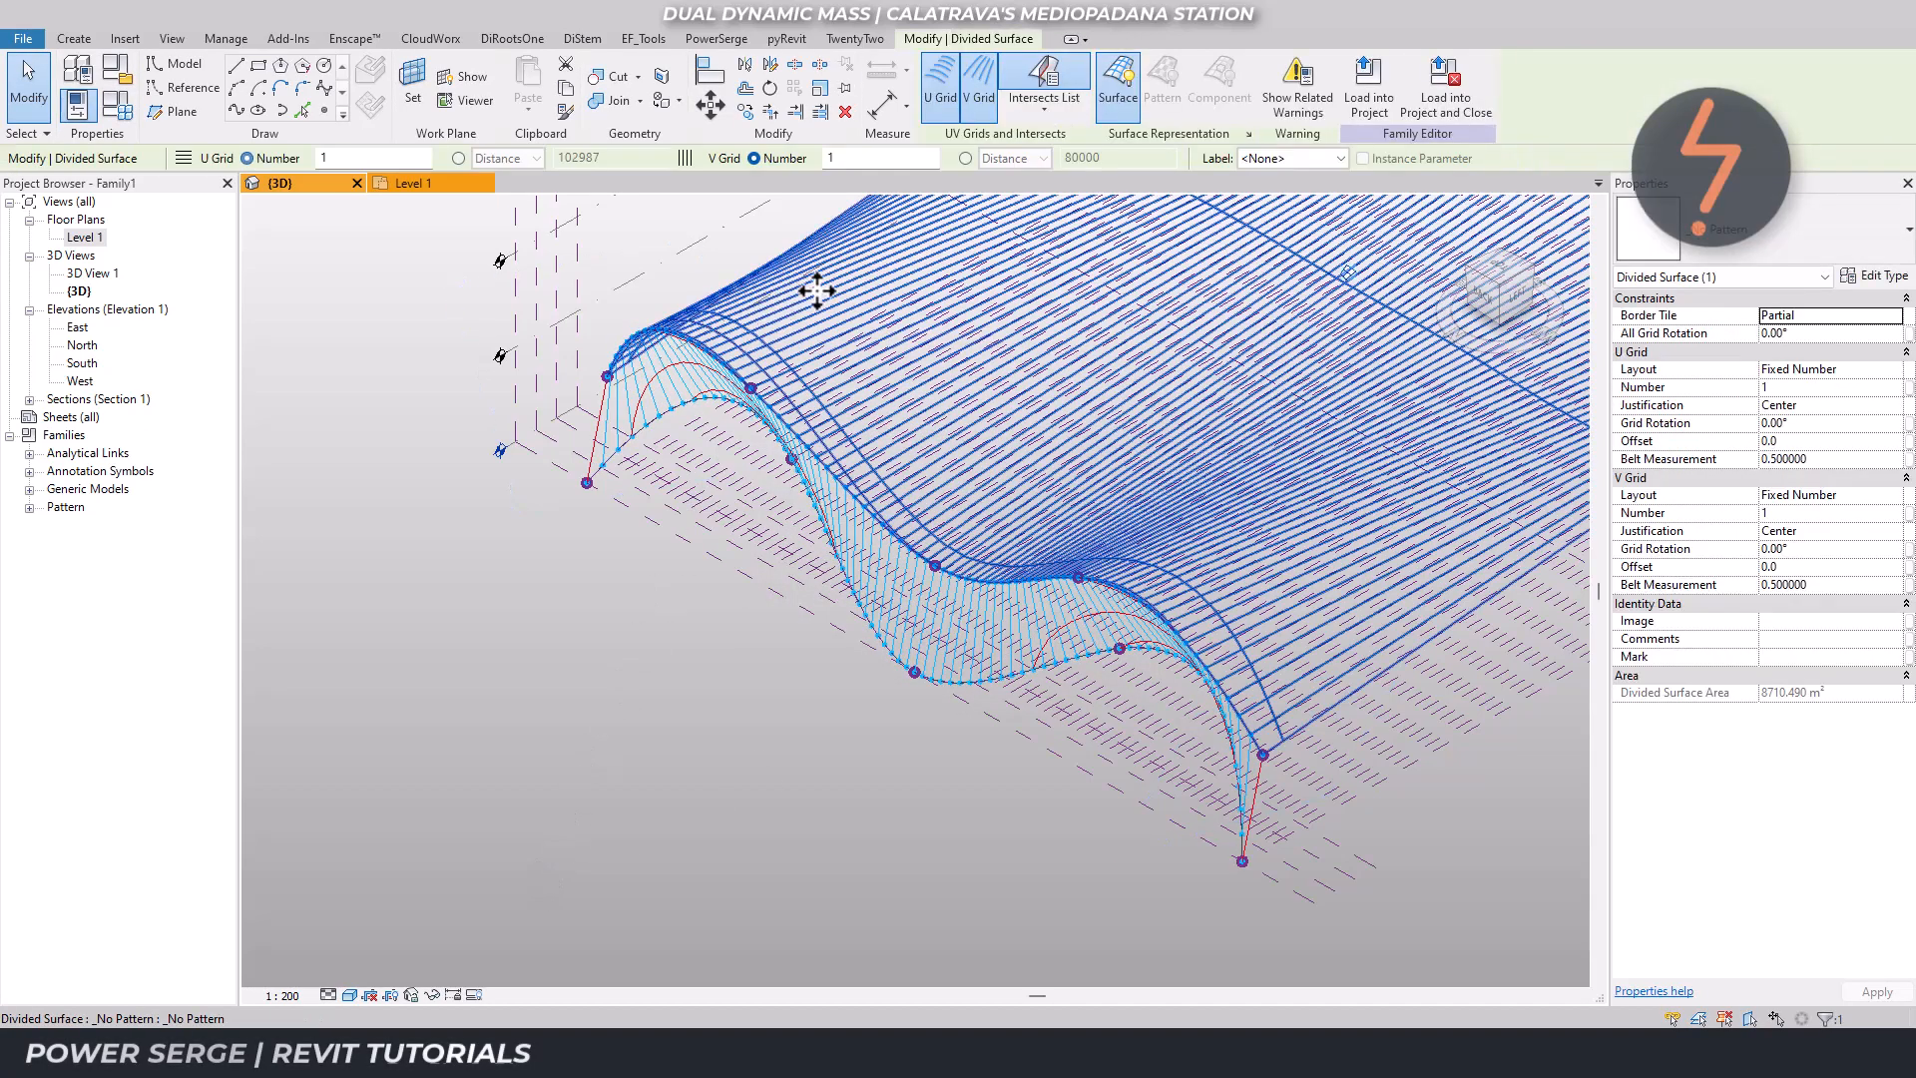
left_click(1249, 134)
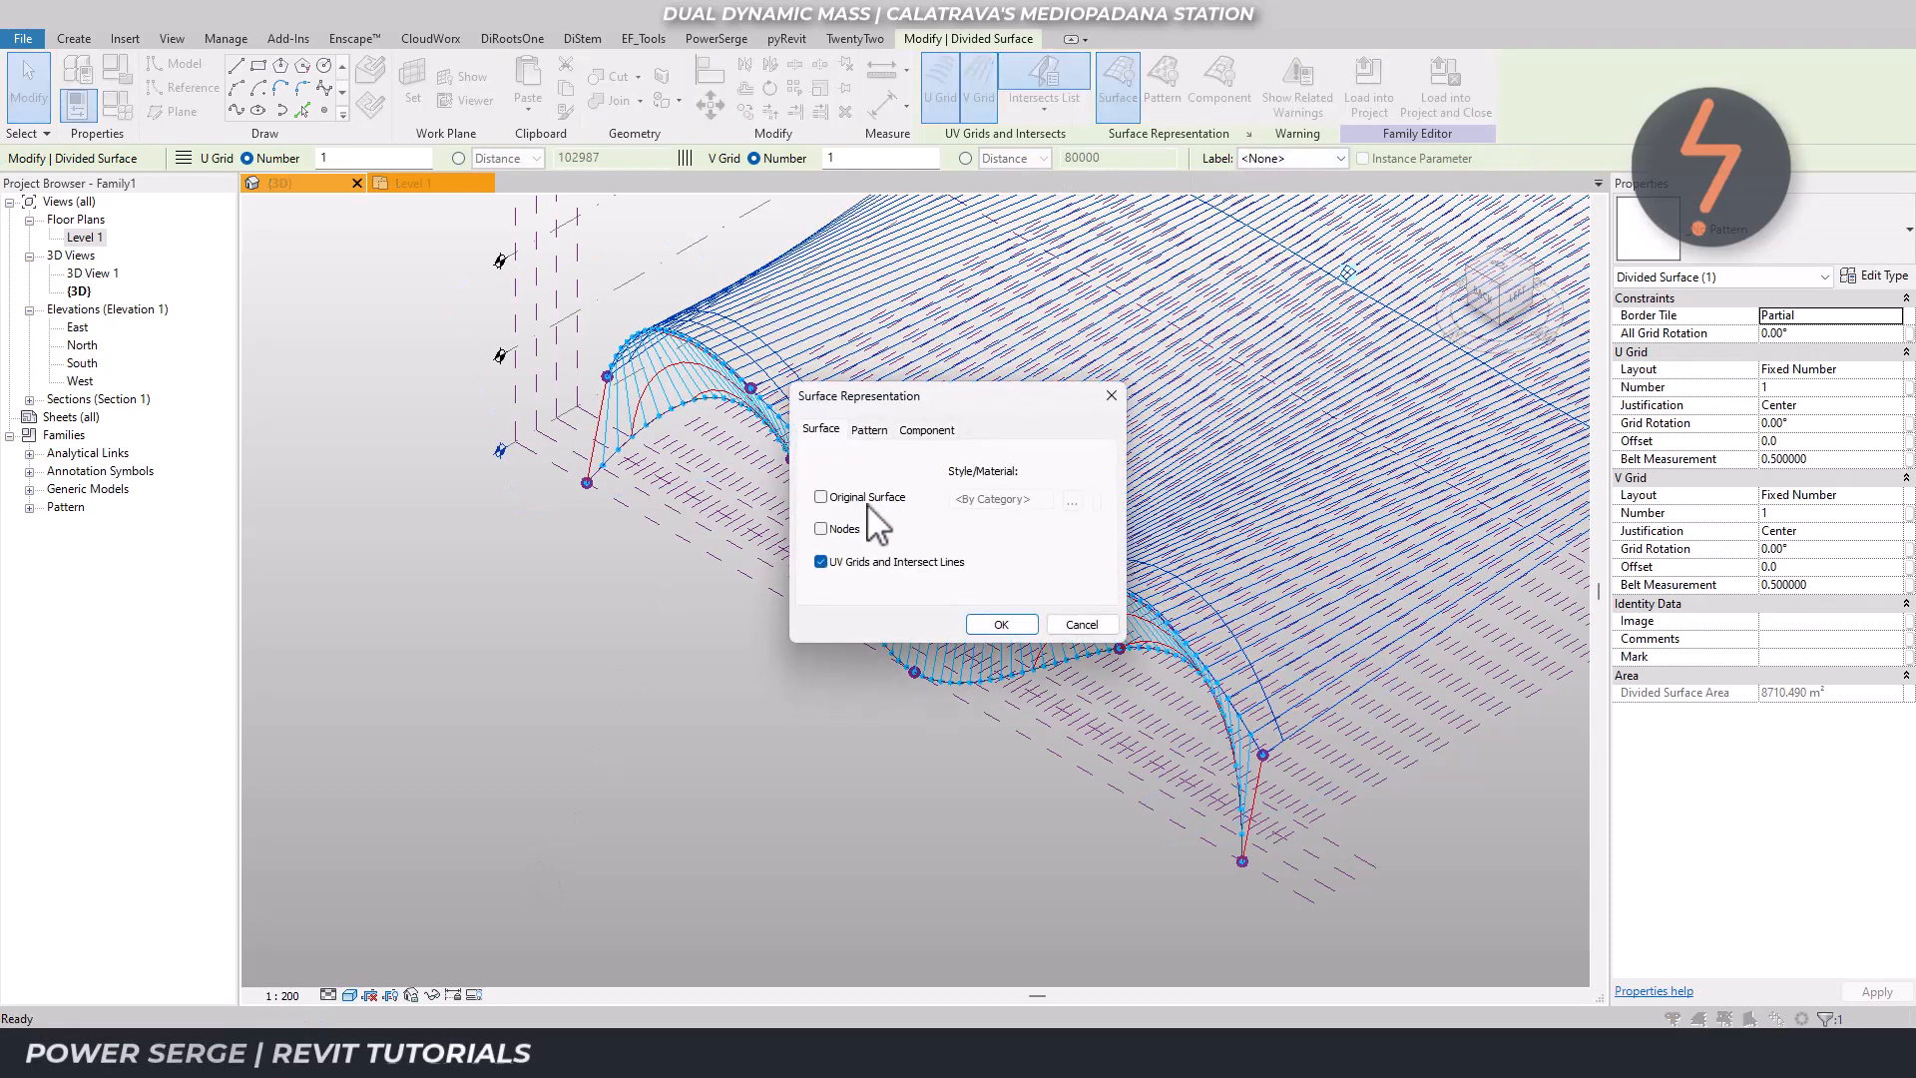
left_click(845, 529)
left_click(1002, 625)
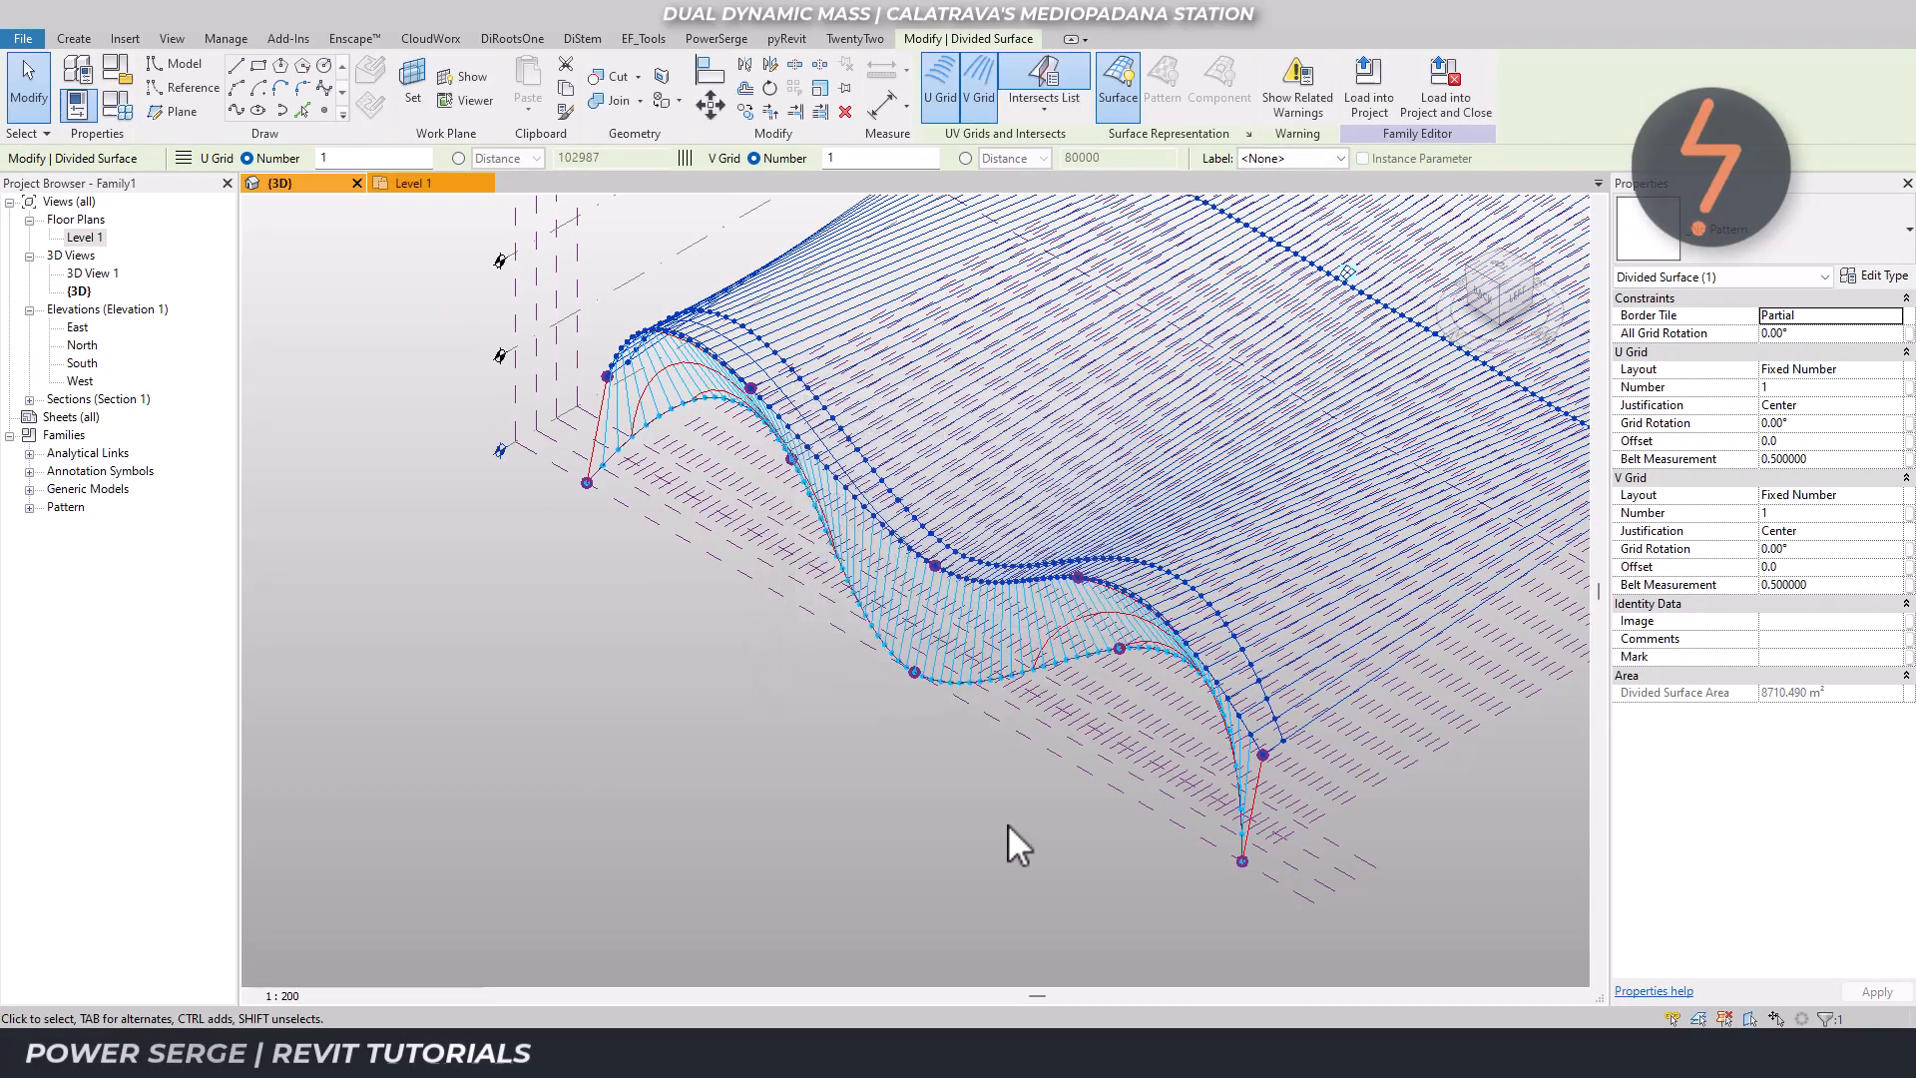
key("Escape")
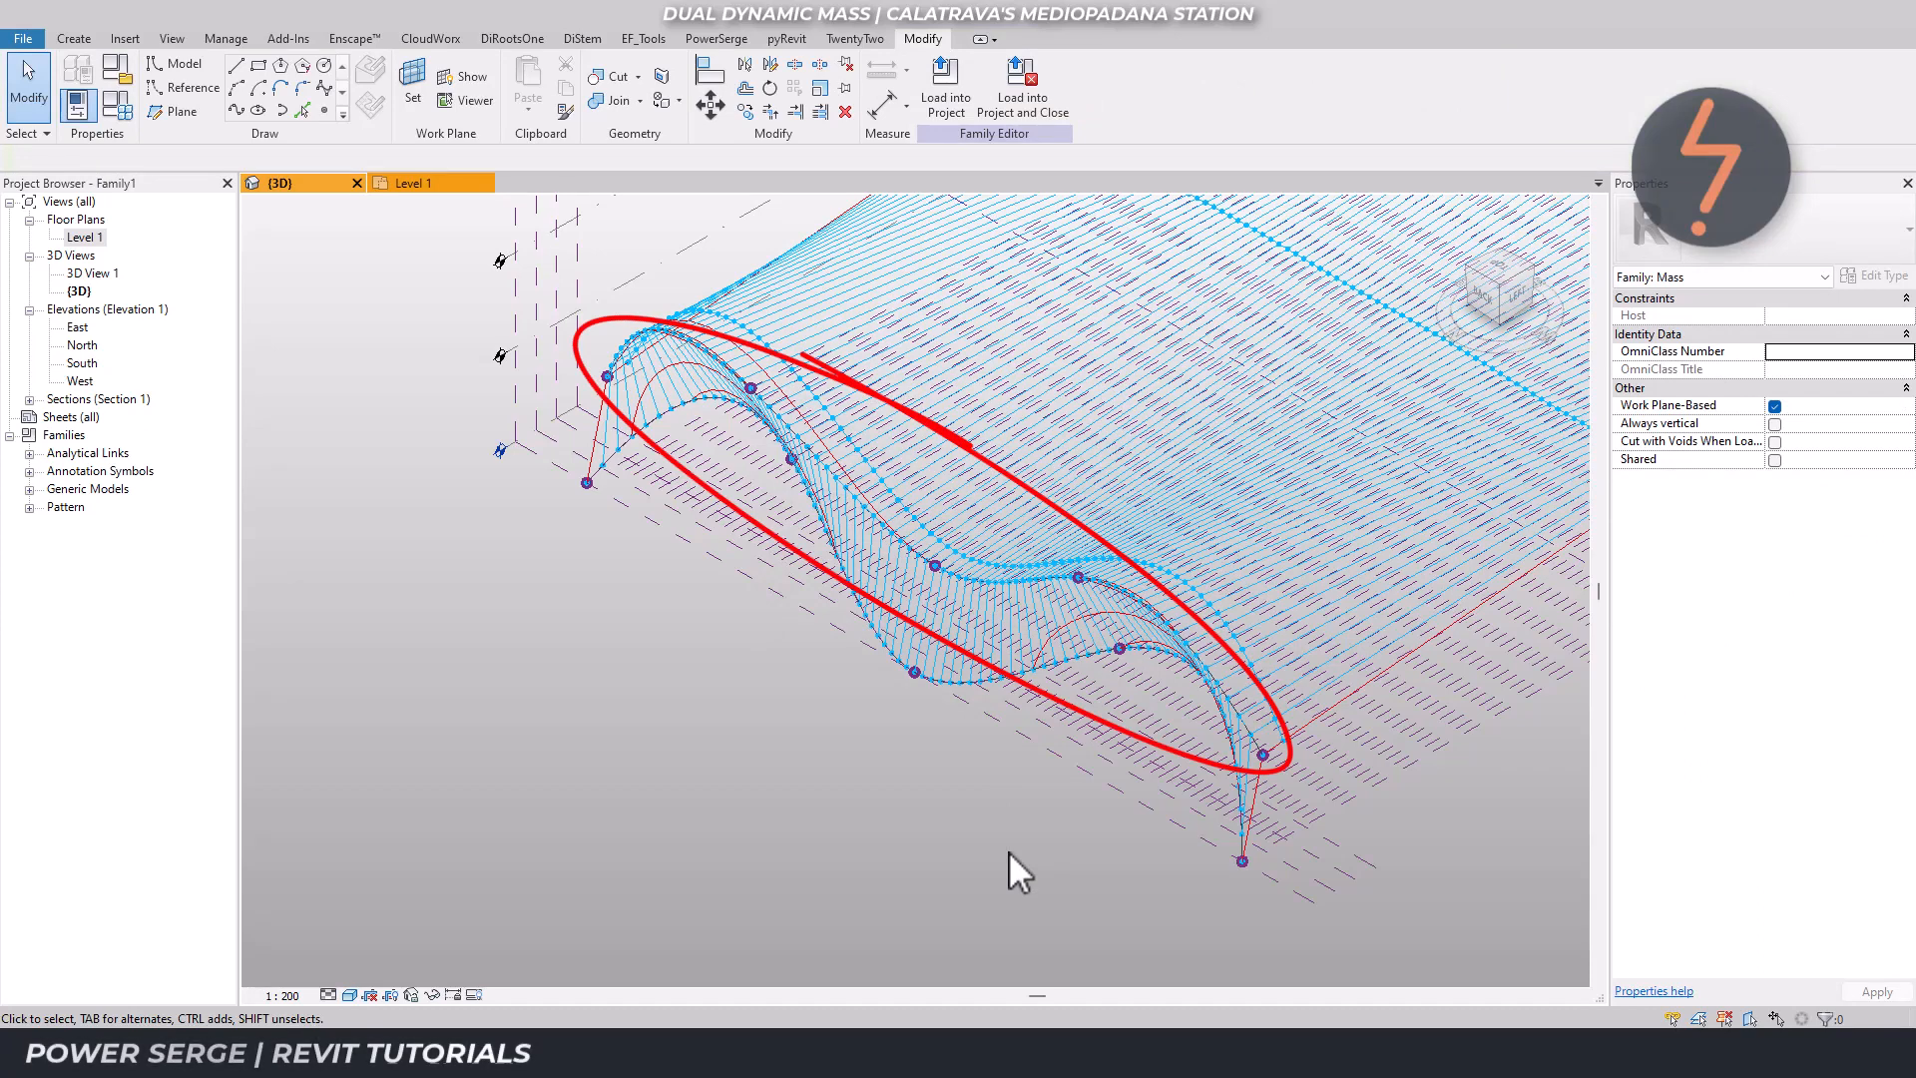
right_click(1009, 852)
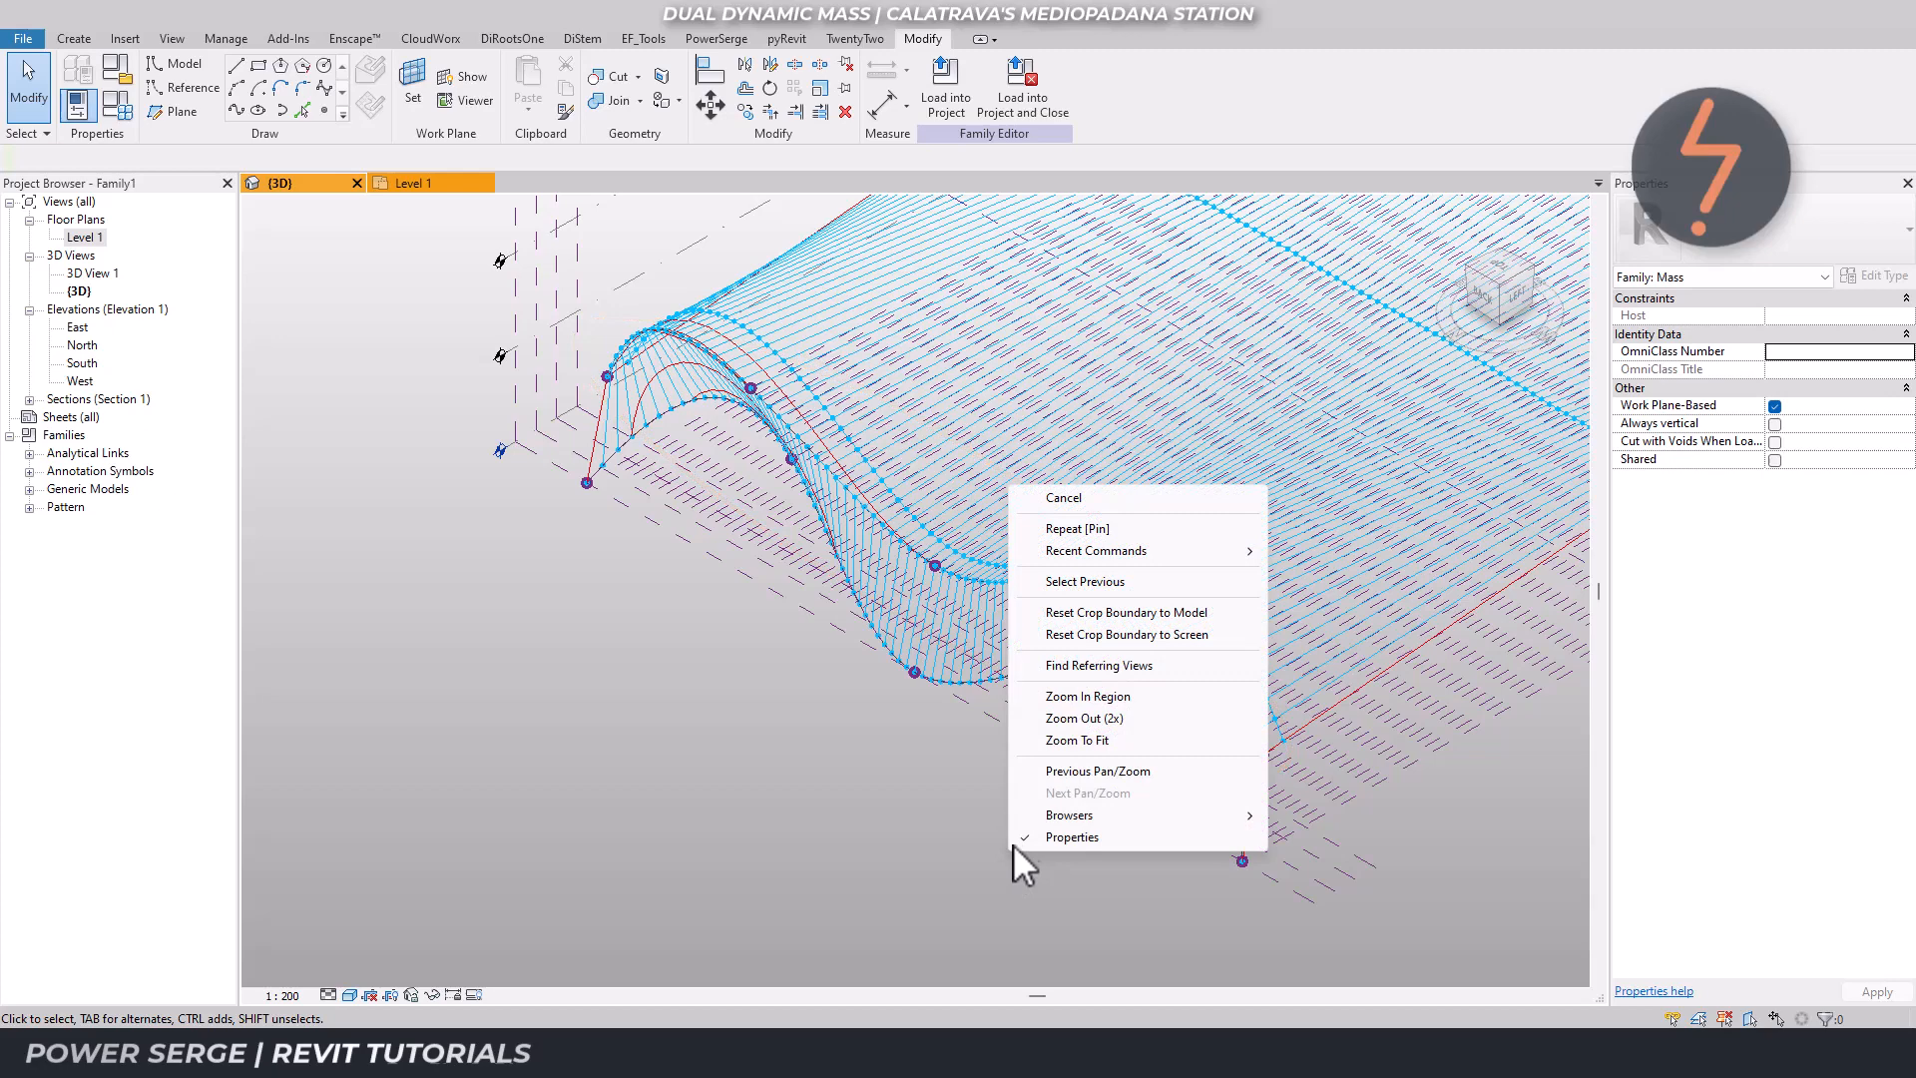
left_click(1058, 775)
right_click(1219, 843)
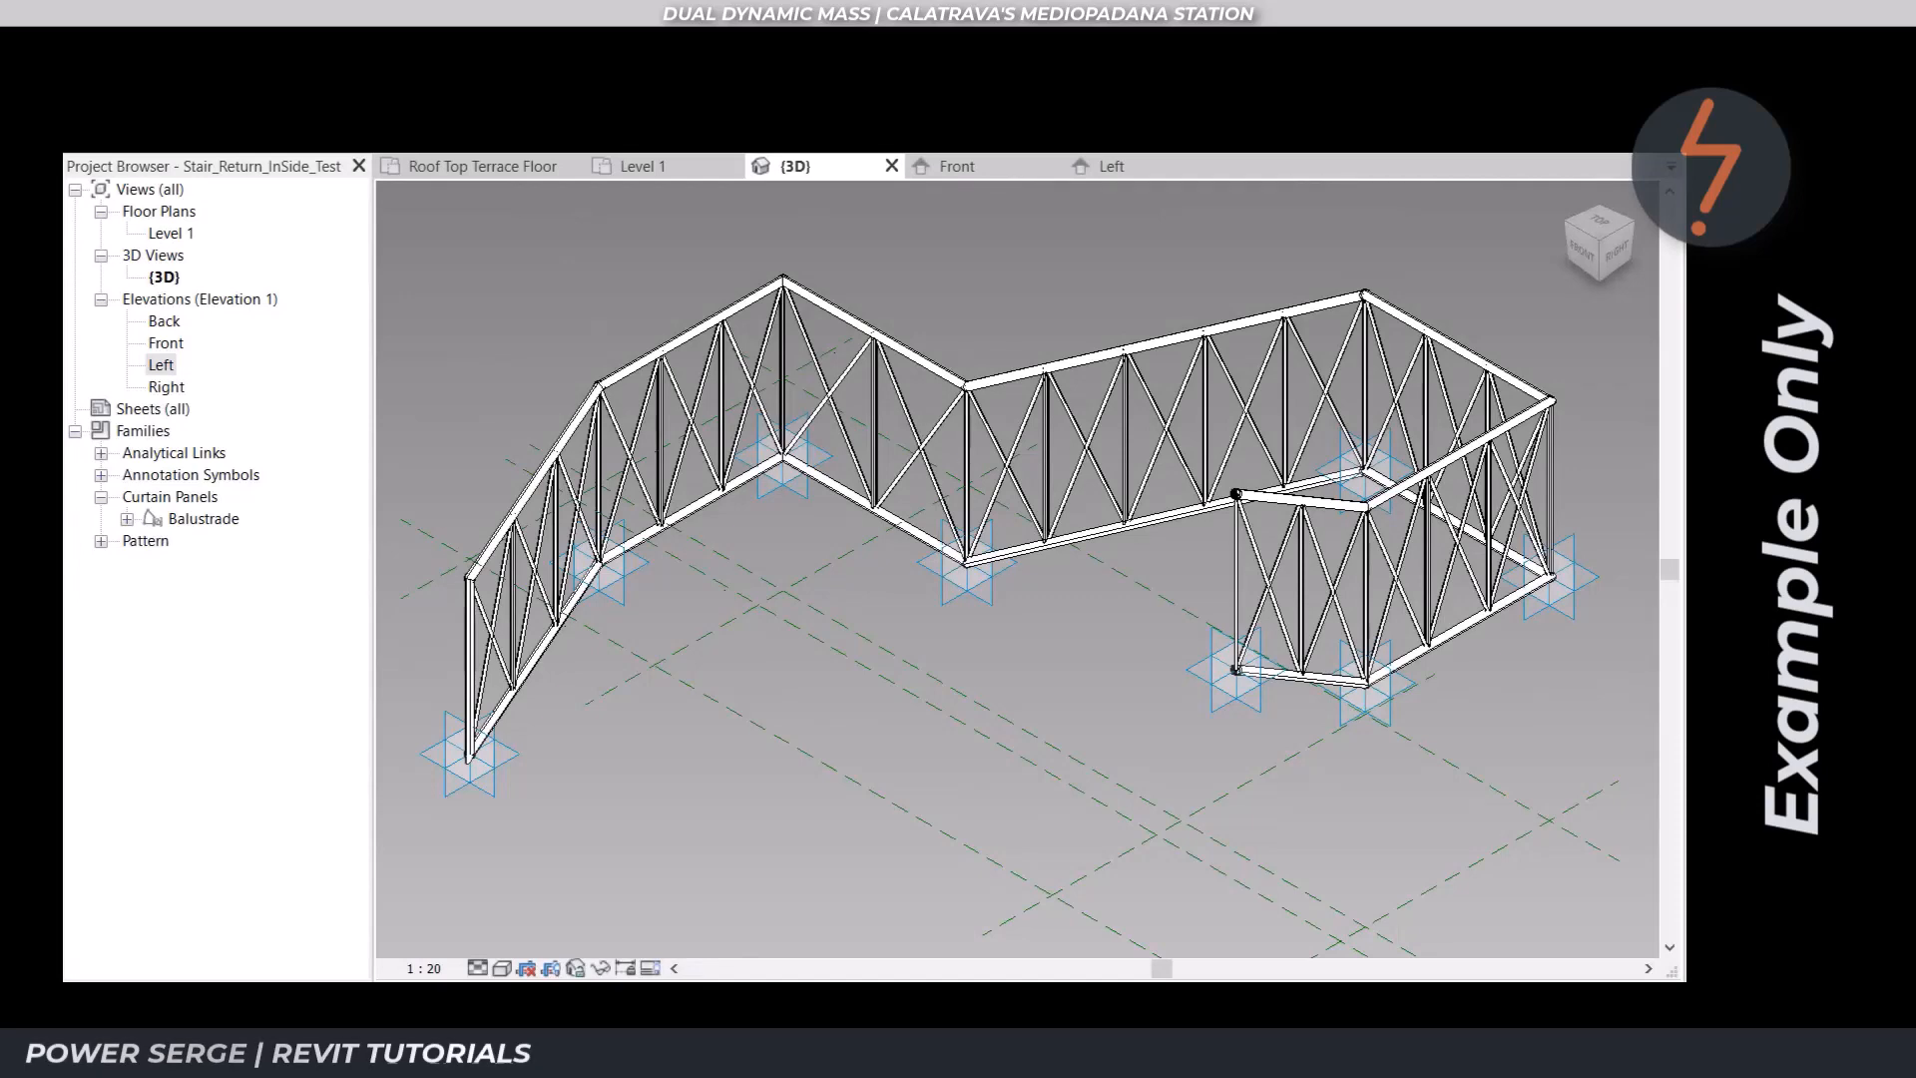
In the AdaptiveStairs_R22 project, create a Stair_Return_InSide_Test instance and place its first adaptive points on the line endpoints beside the three-tread flight.
left_click(1176, 207)
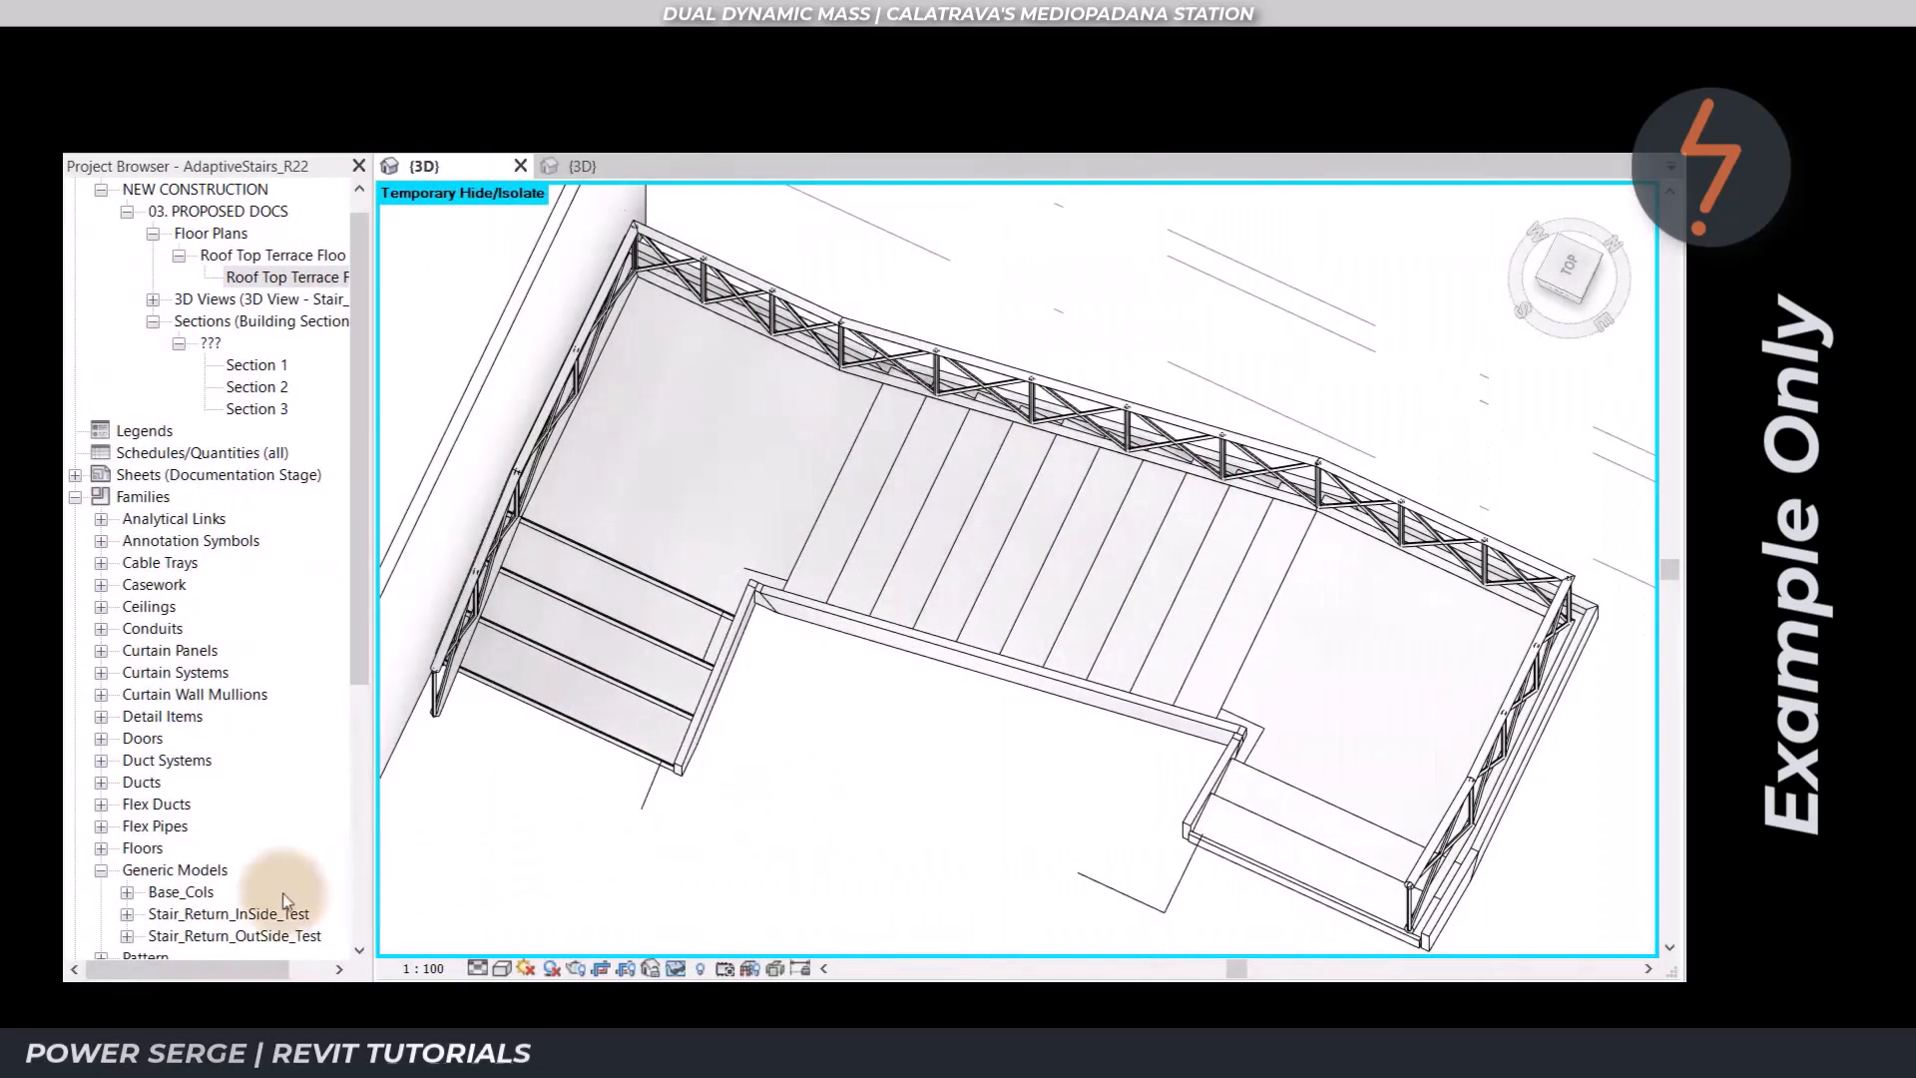
left_click(127, 913)
right_click(241, 938)
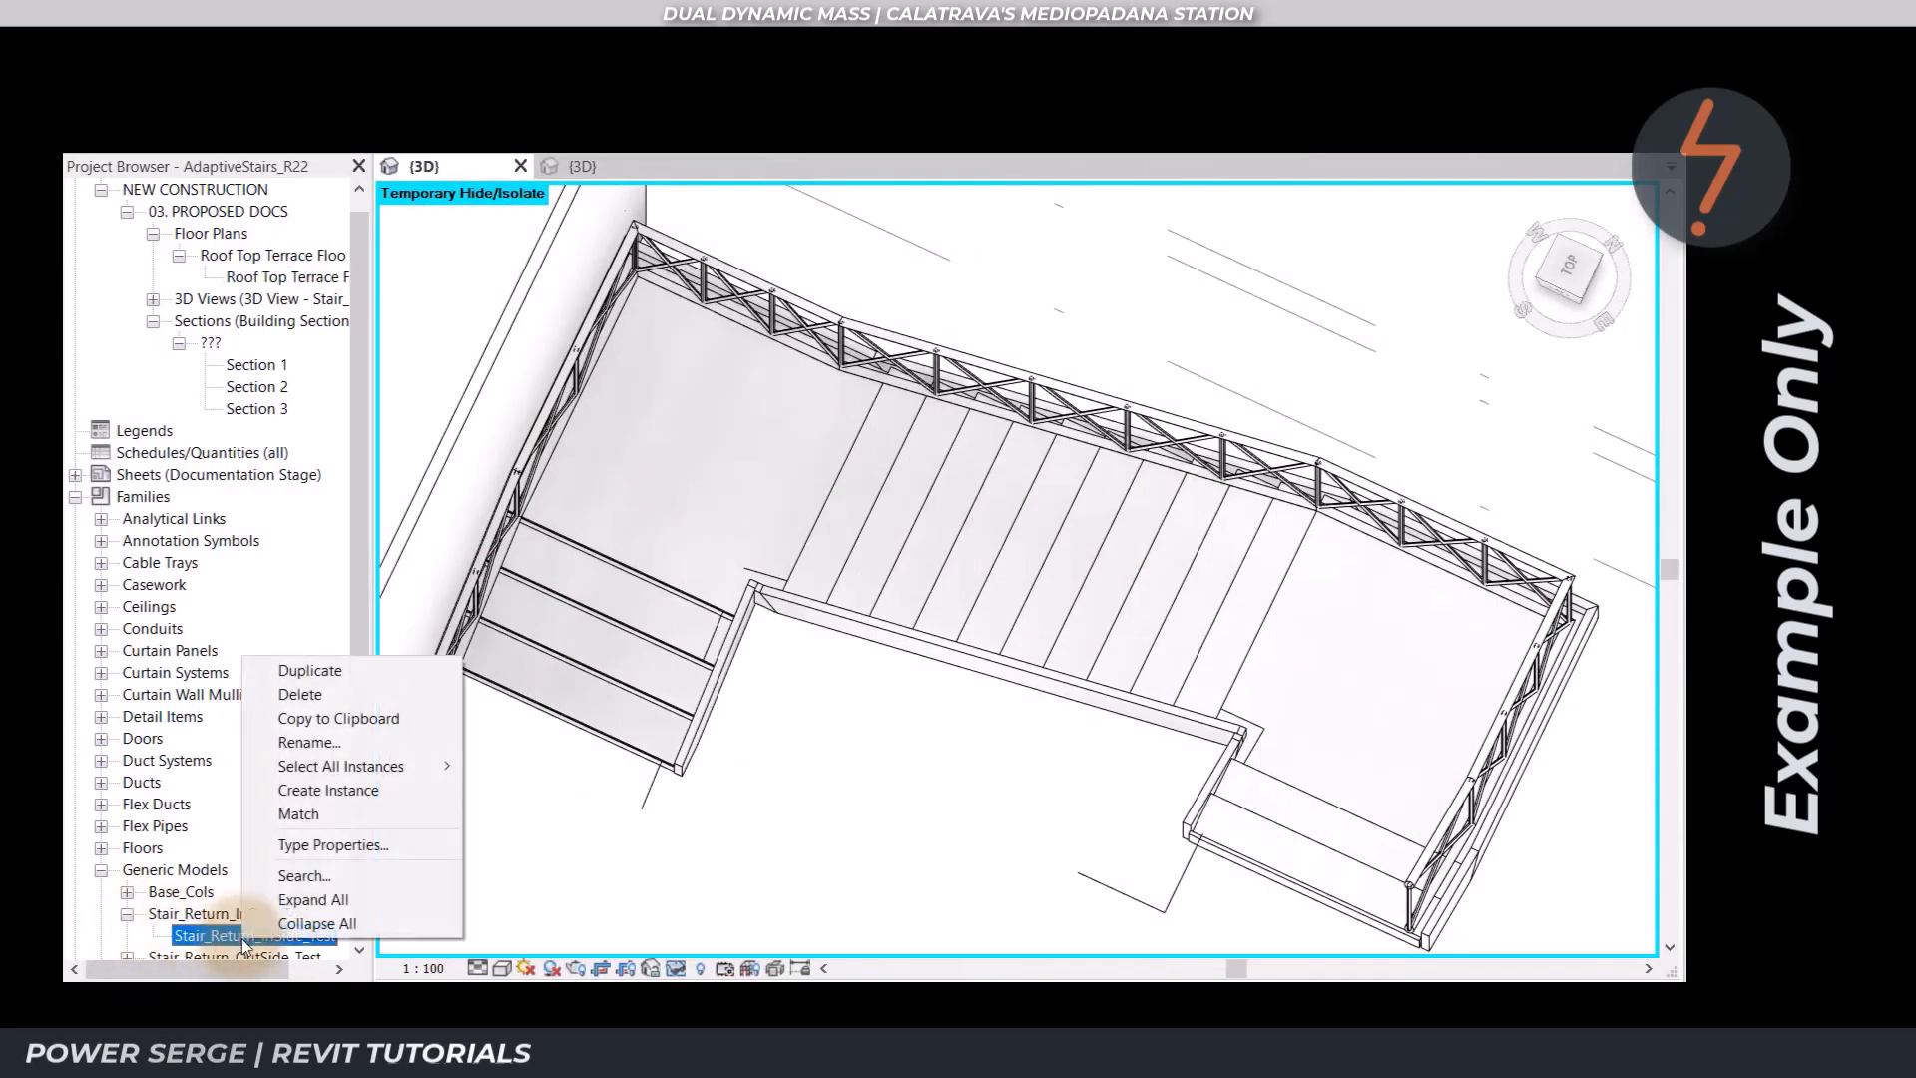
left_click(353, 786)
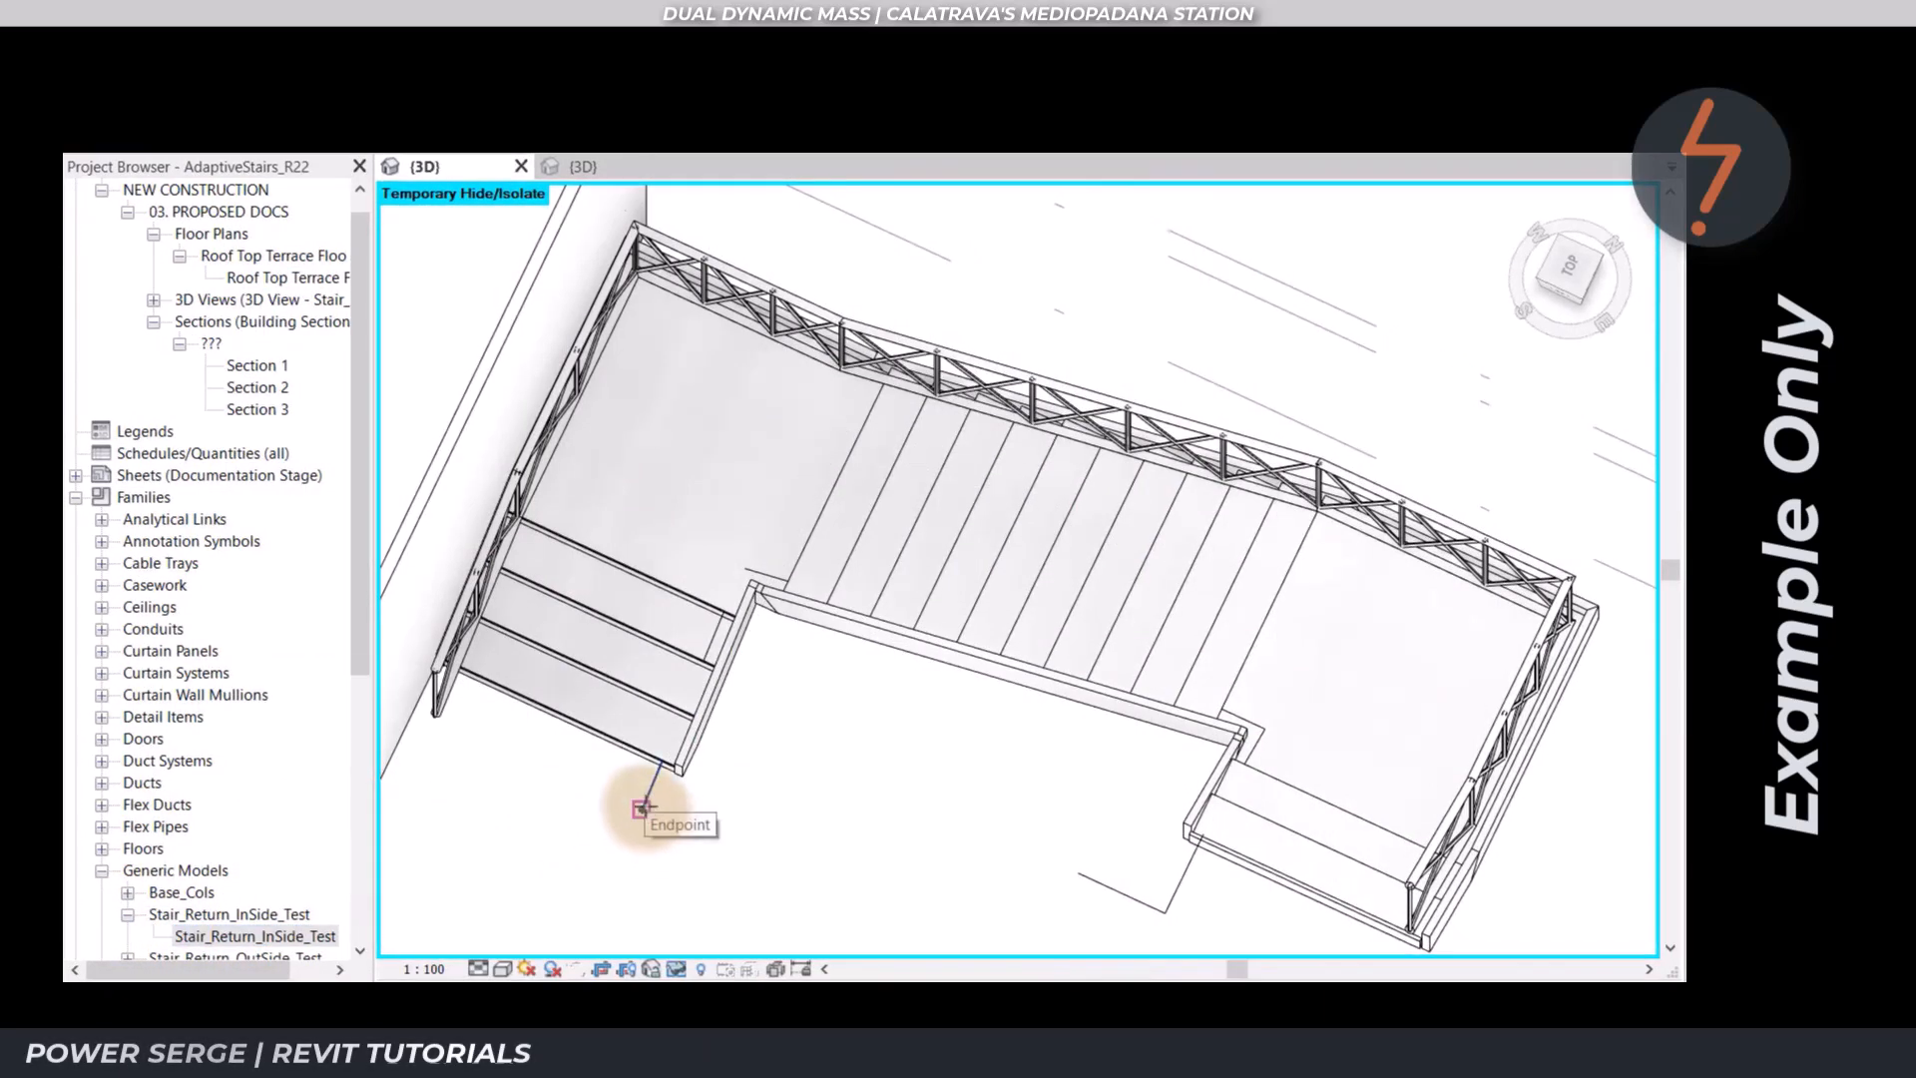
left_click(641, 809)
left_click(747, 567)
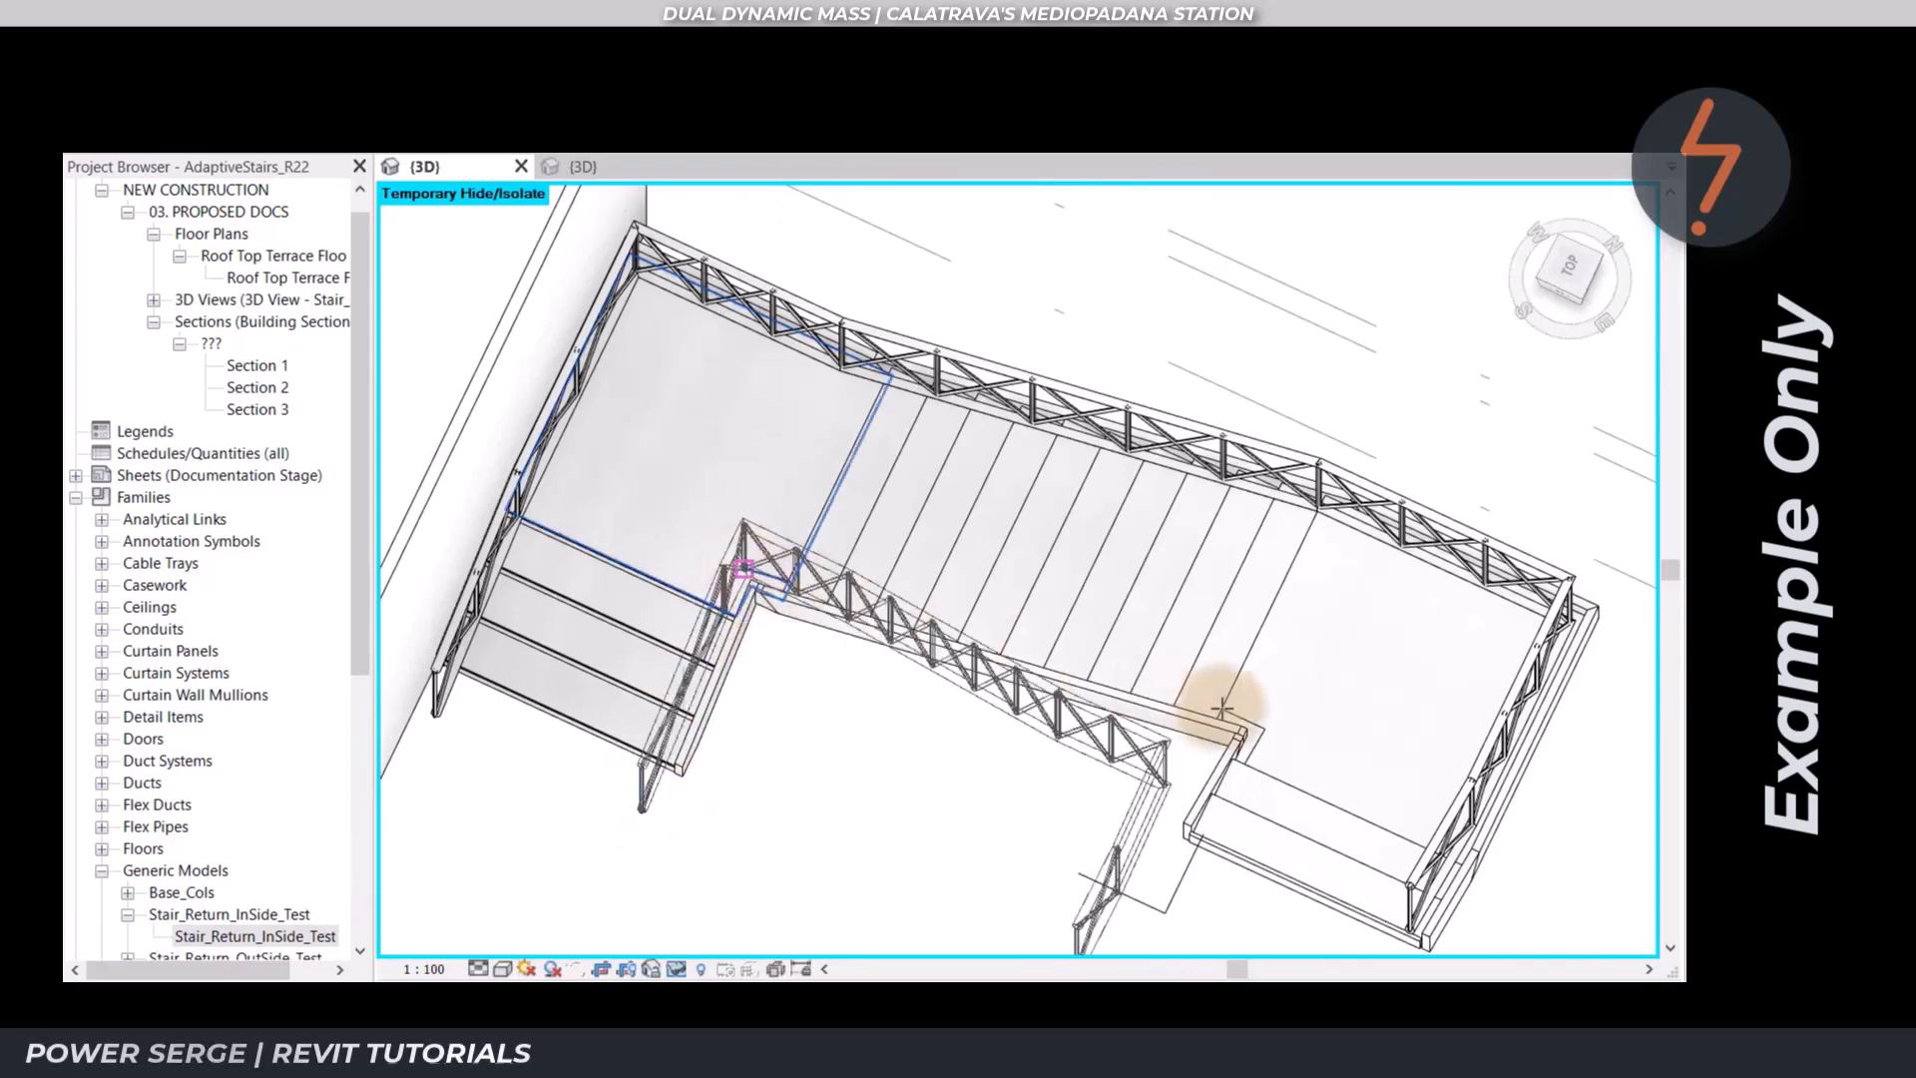
Place the remaining adaptive points from the far landing corner to the free end of the reference line, completing the inner balustrade.
left_click(1263, 729)
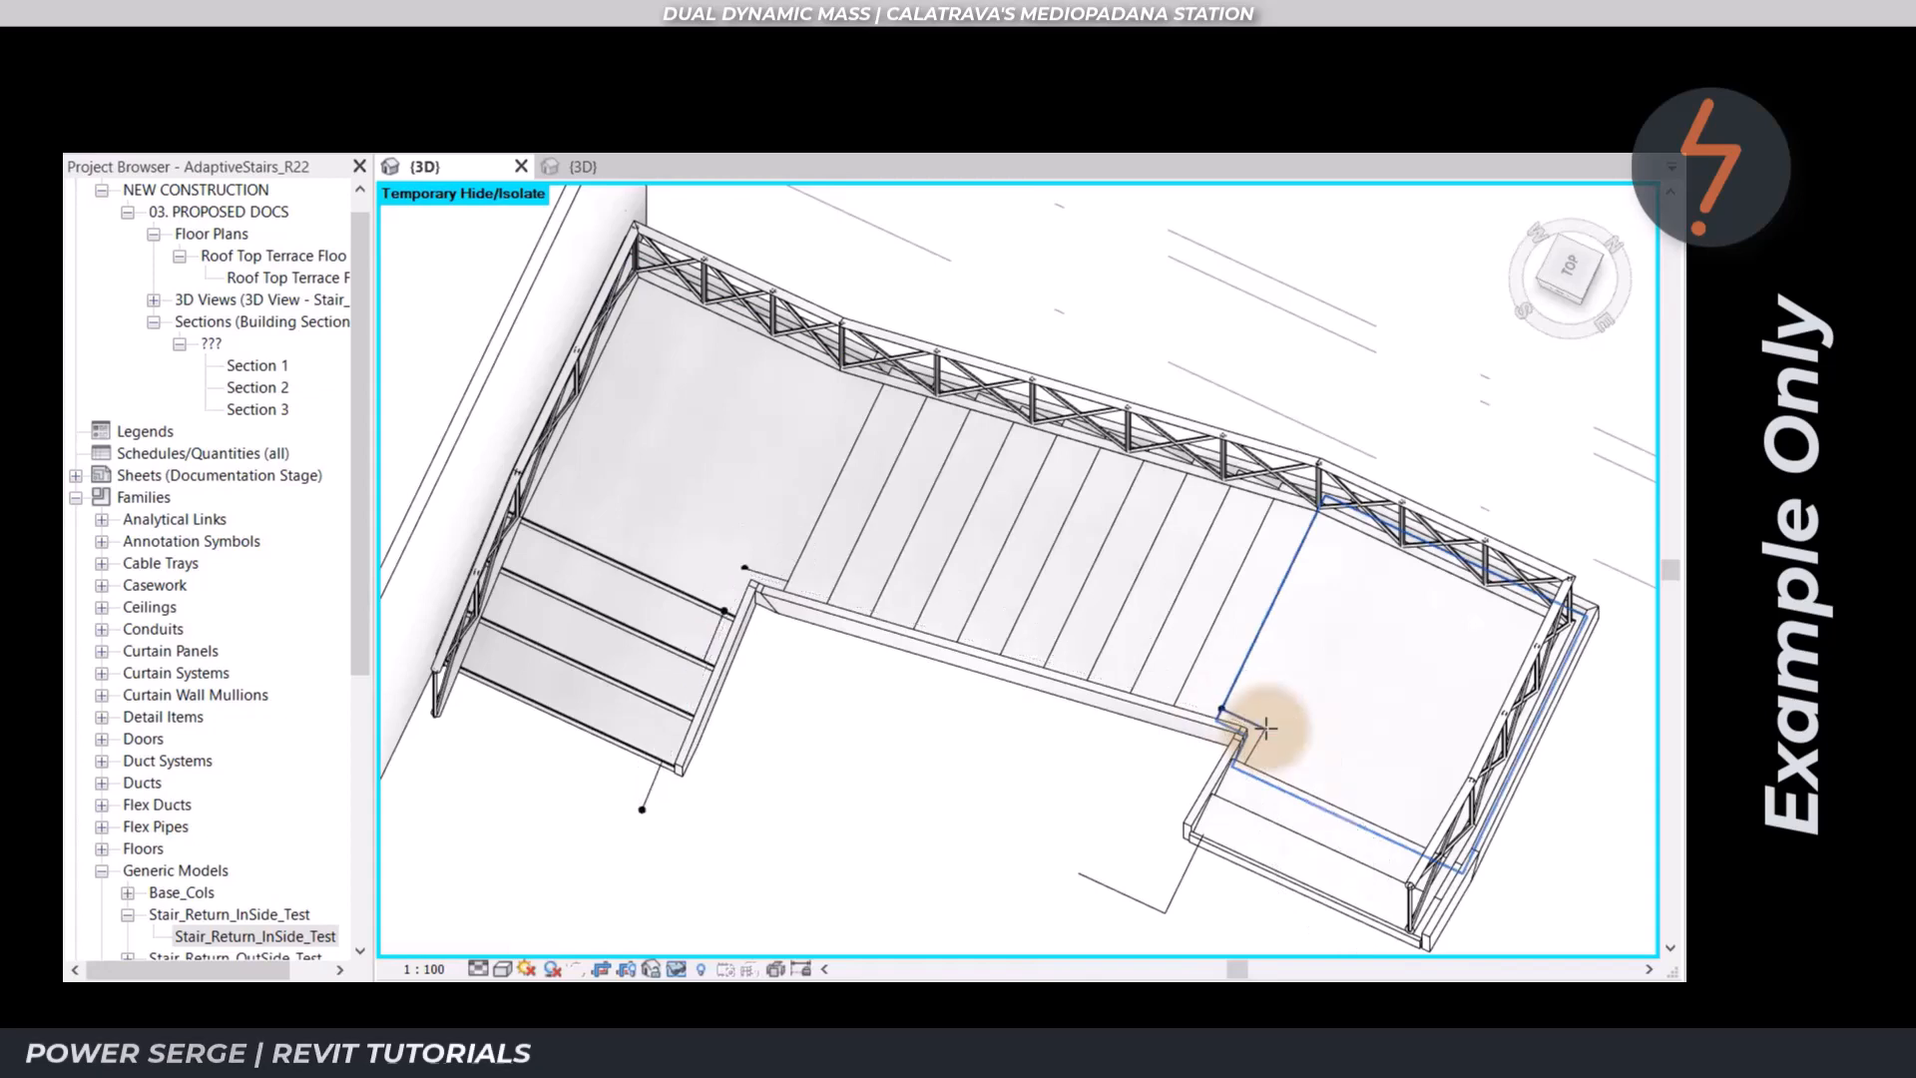
scroll(1211, 821, "up", 2)
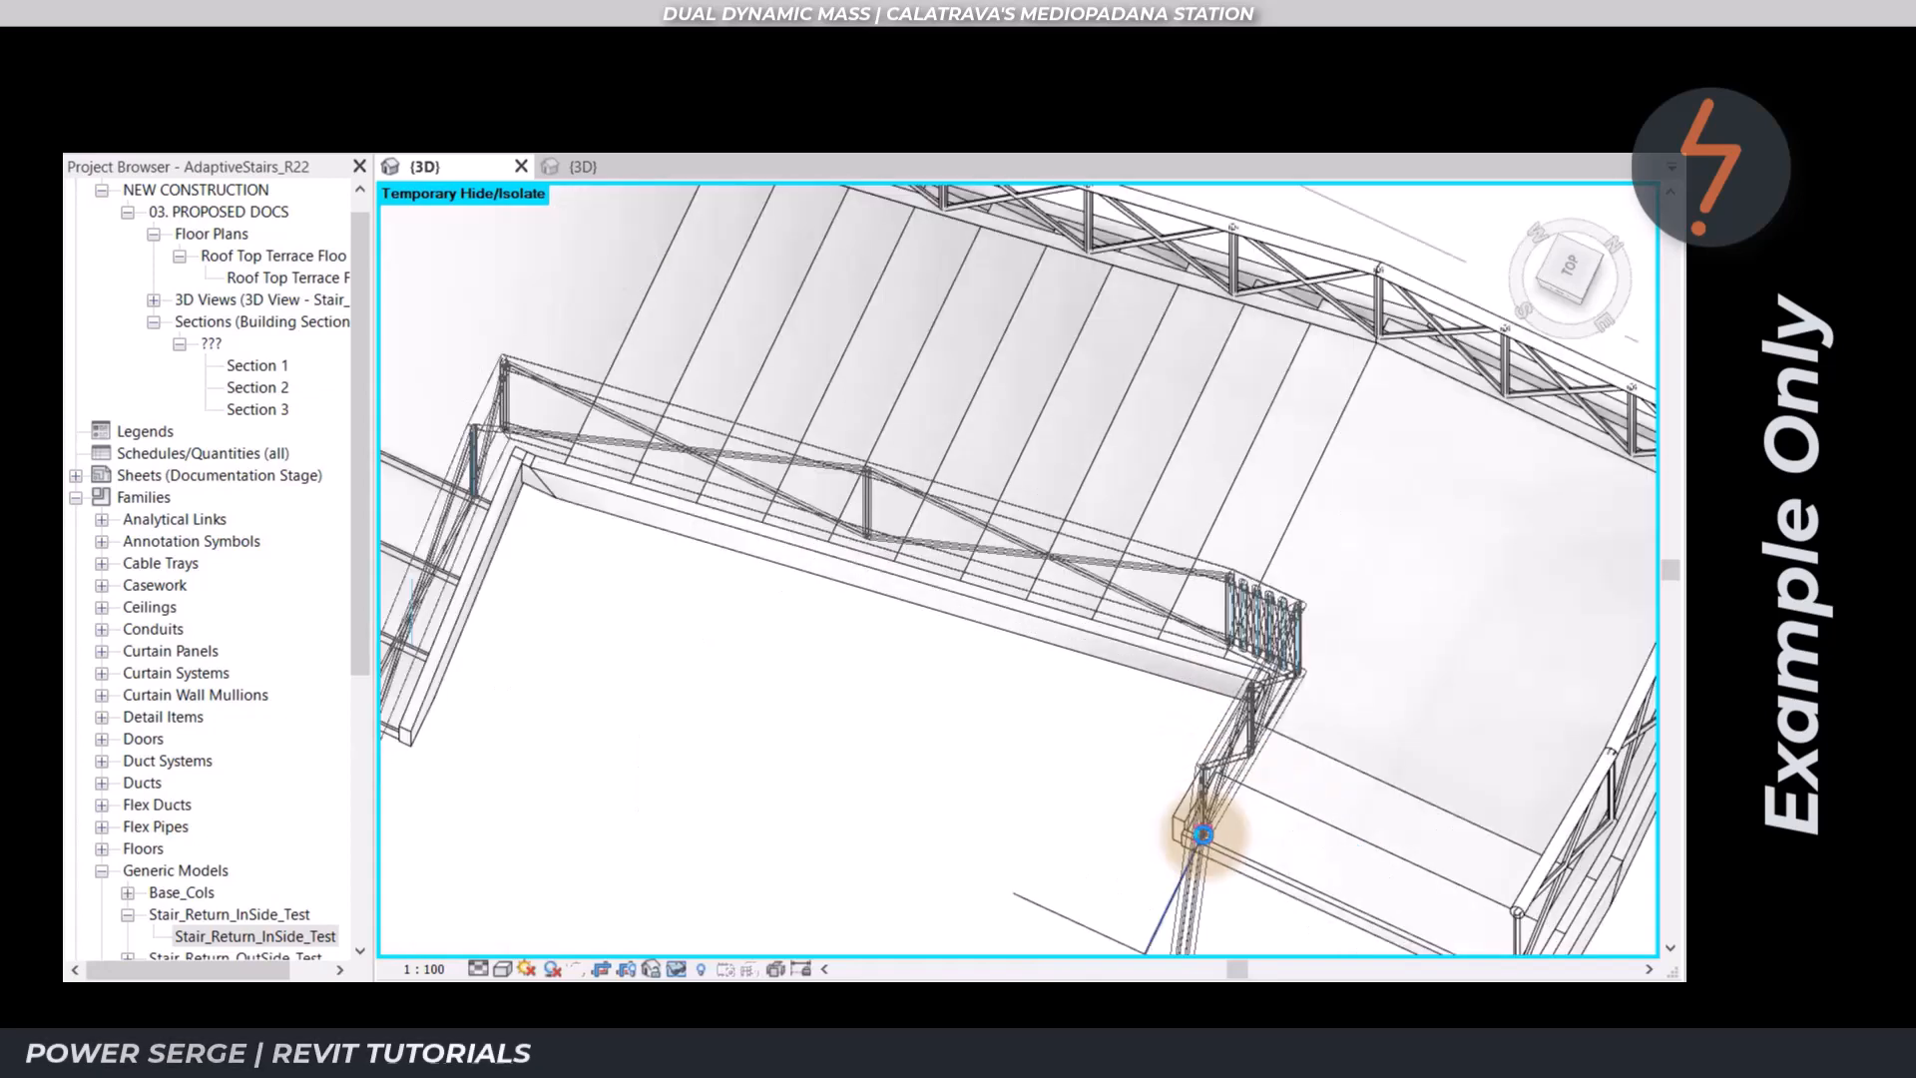
scroll(1202, 833, "up", 3)
scroll(1205, 835, "down", 3)
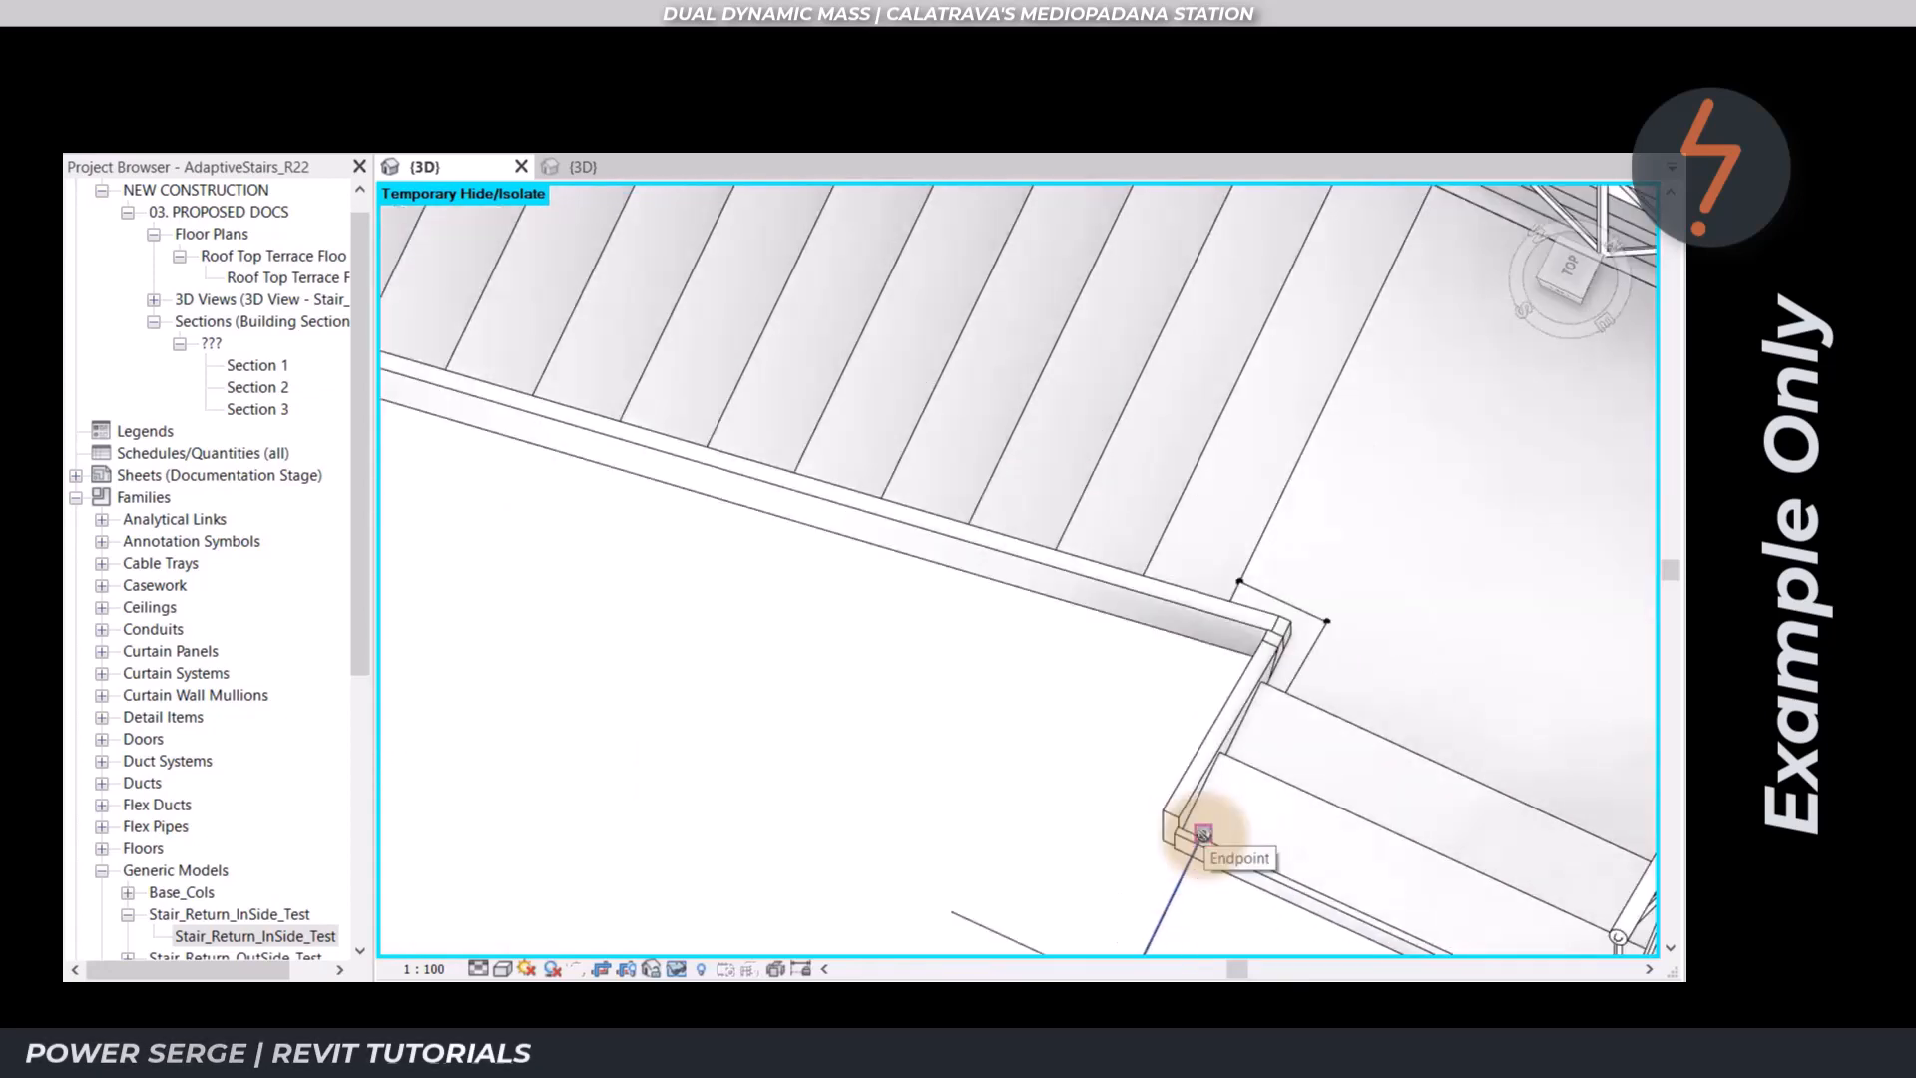
scroll(1203, 841, "down", 2)
left_click(1158, 925)
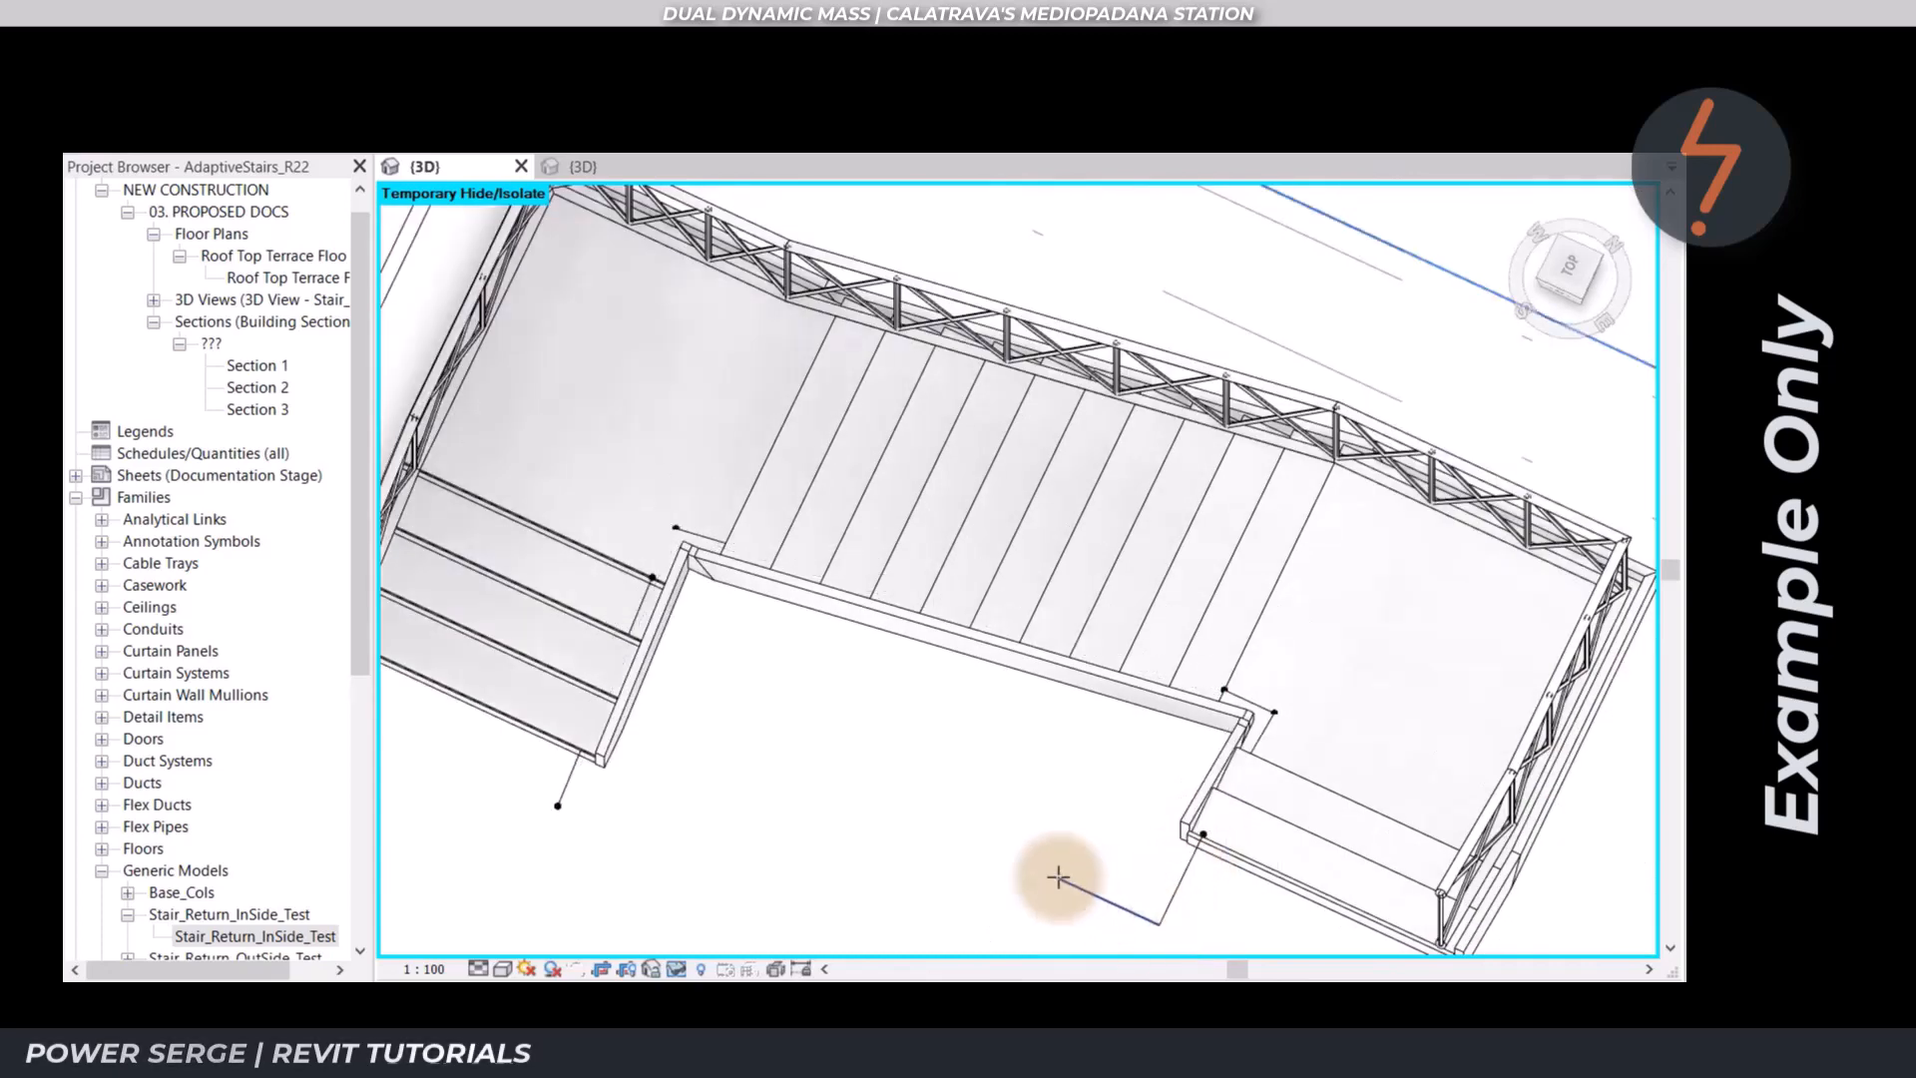
left_click(1058, 878)
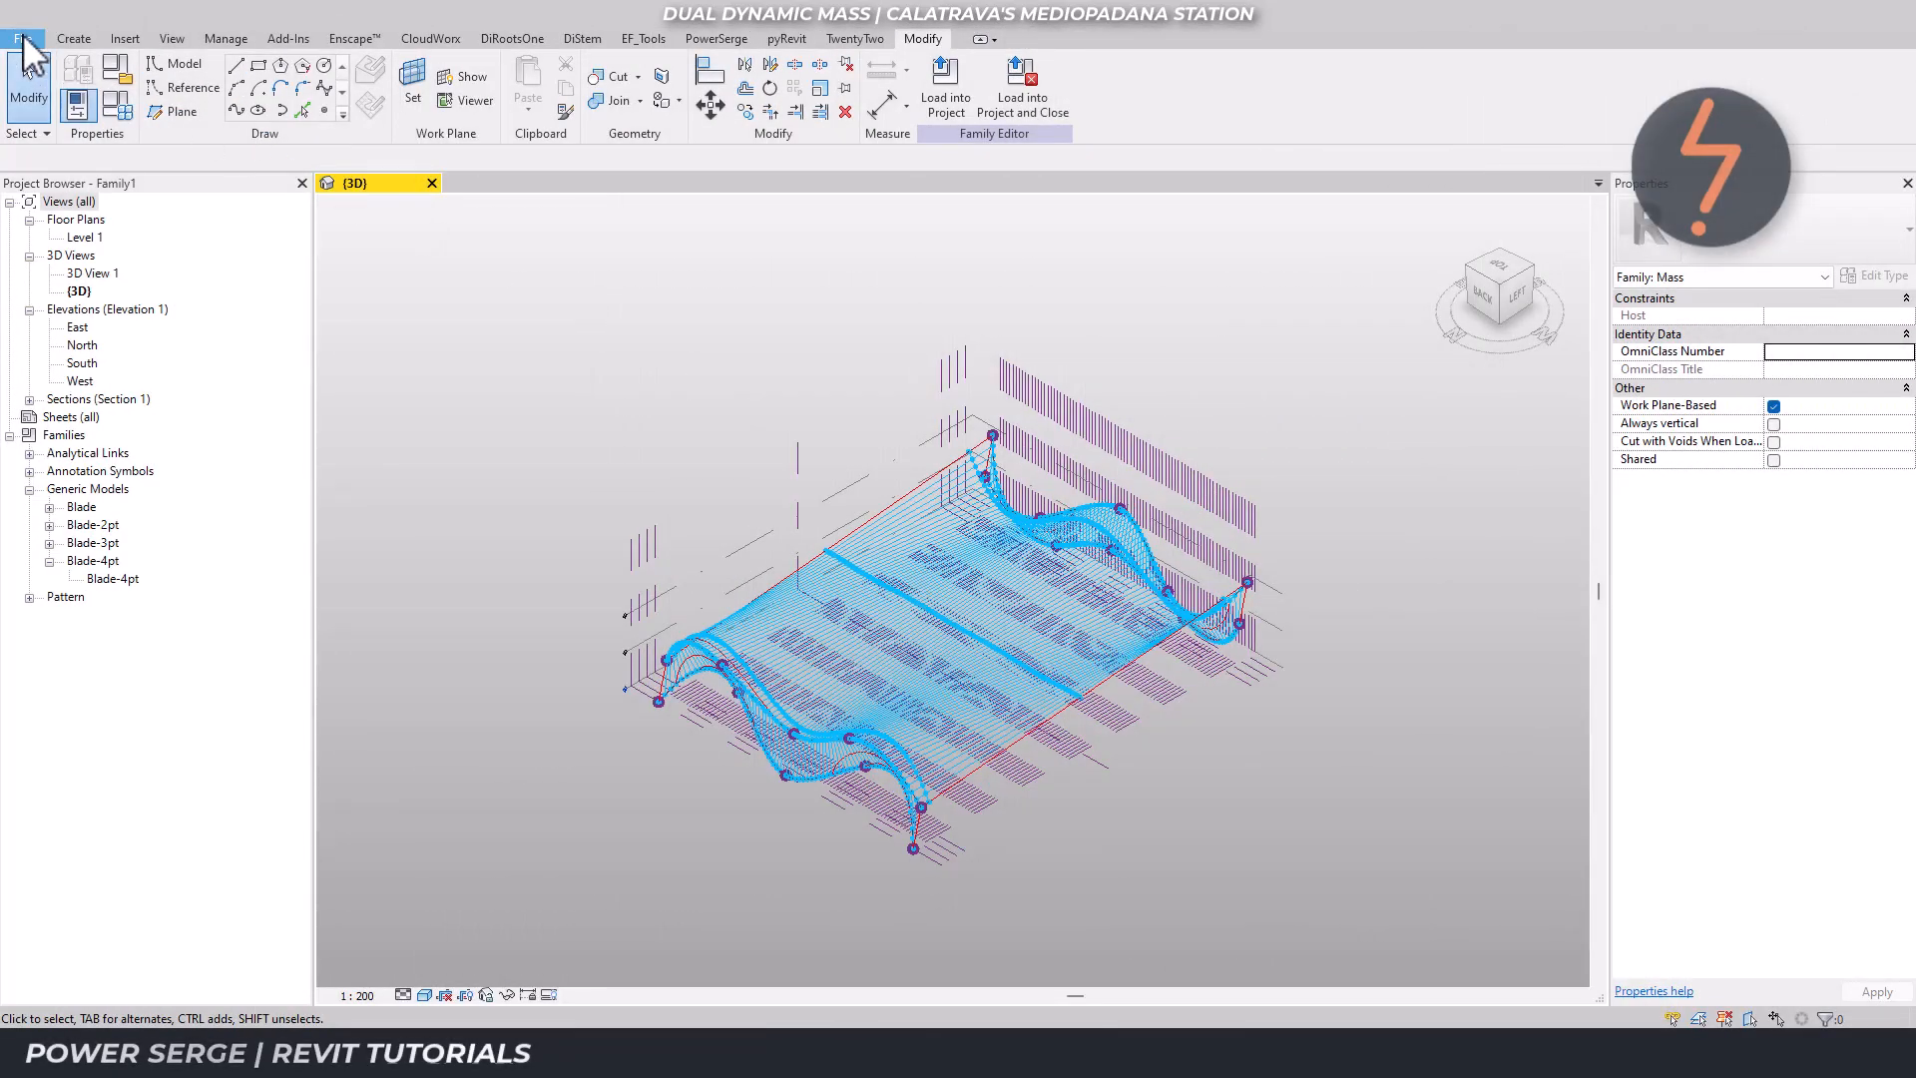
Back in the mass family, create a new family from the Metric Generic Model Adaptive template.
left_click(24, 40)
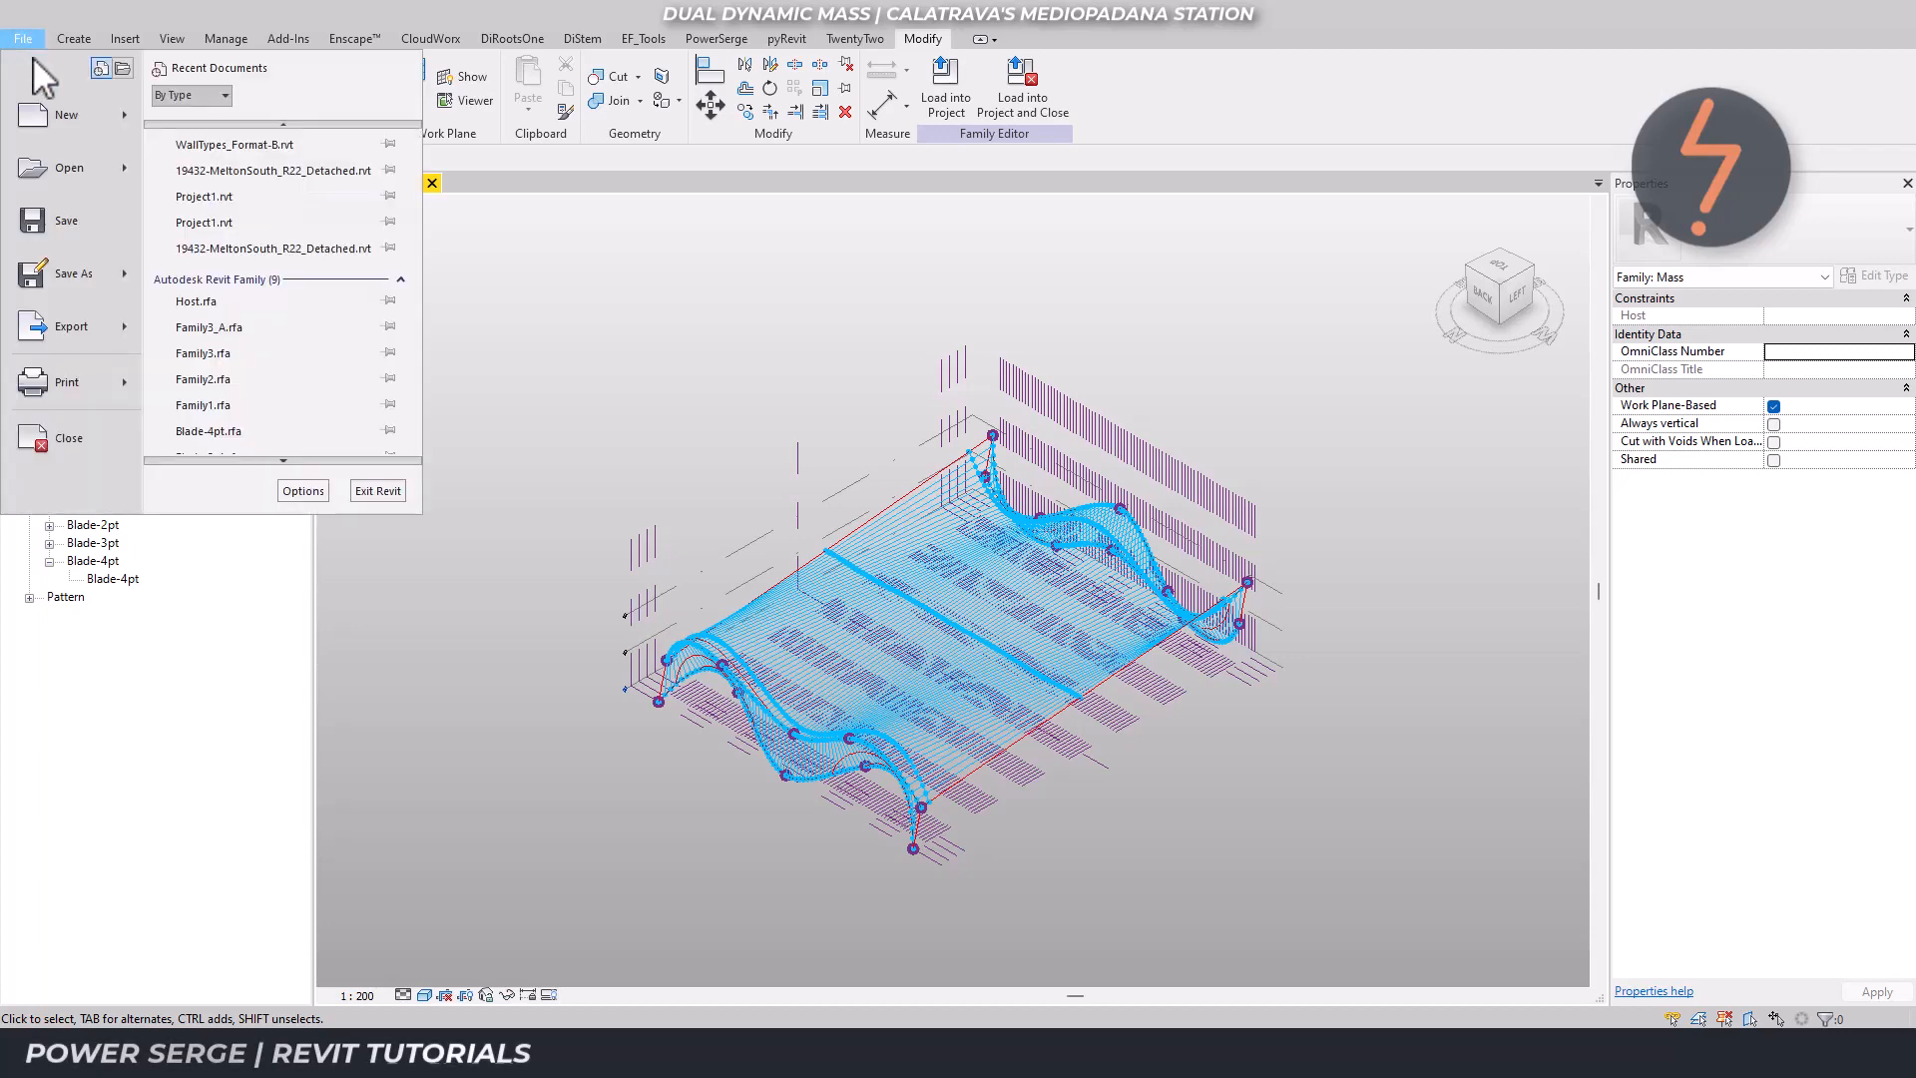
mouse_move(58, 116)
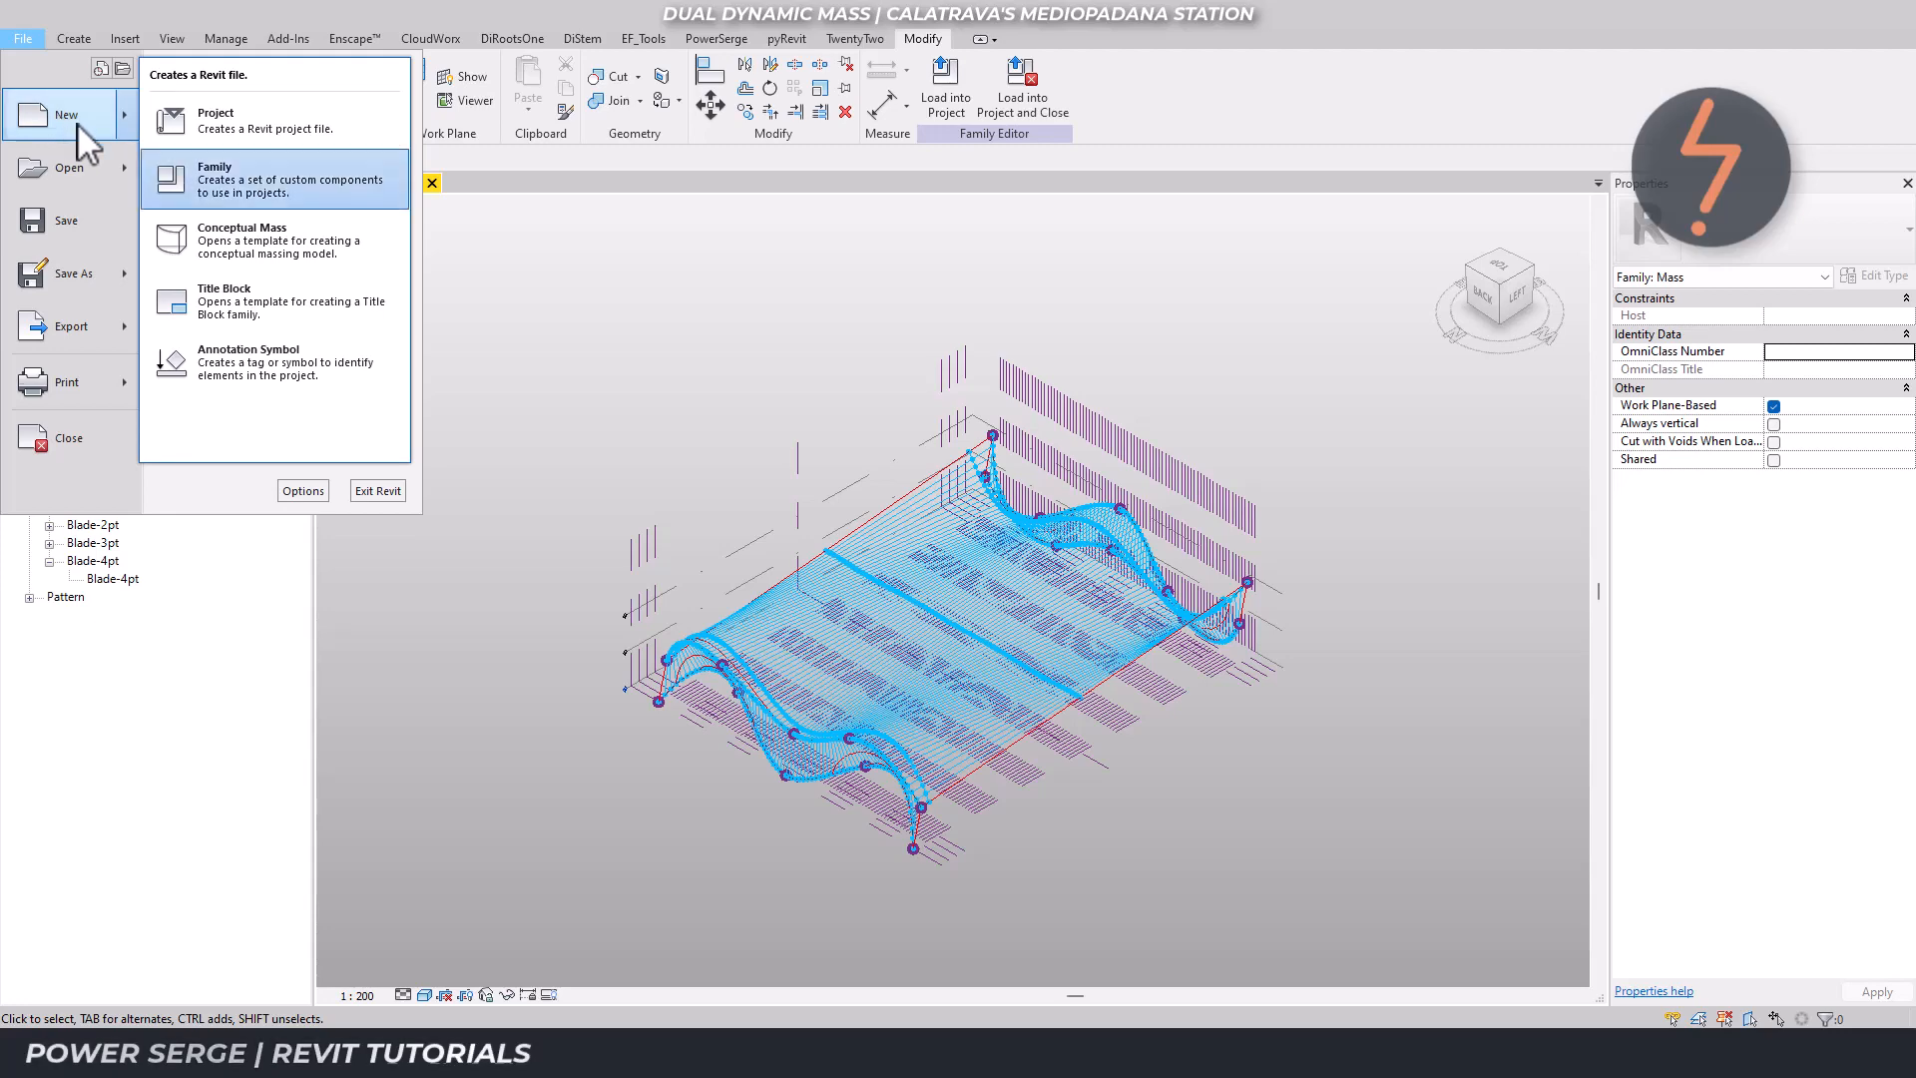
left_click(235, 195)
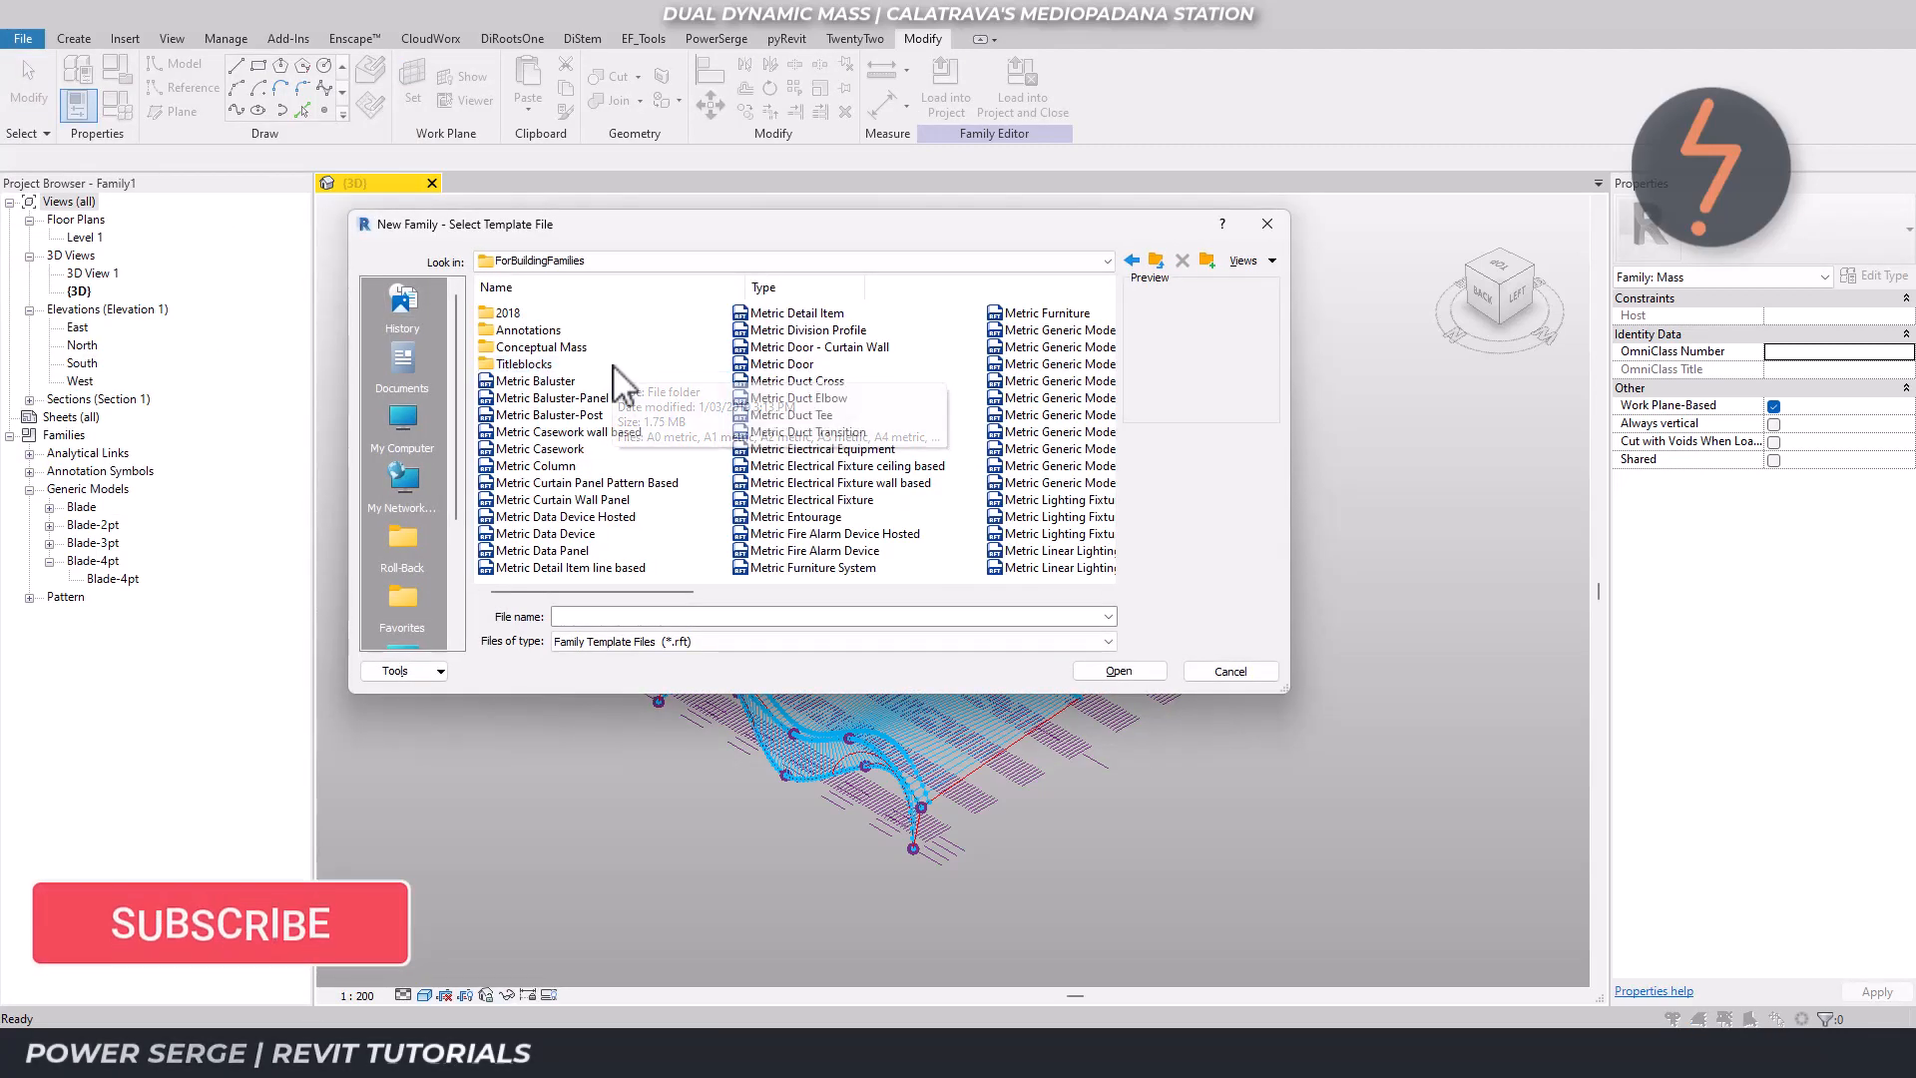
left_click(1107, 592)
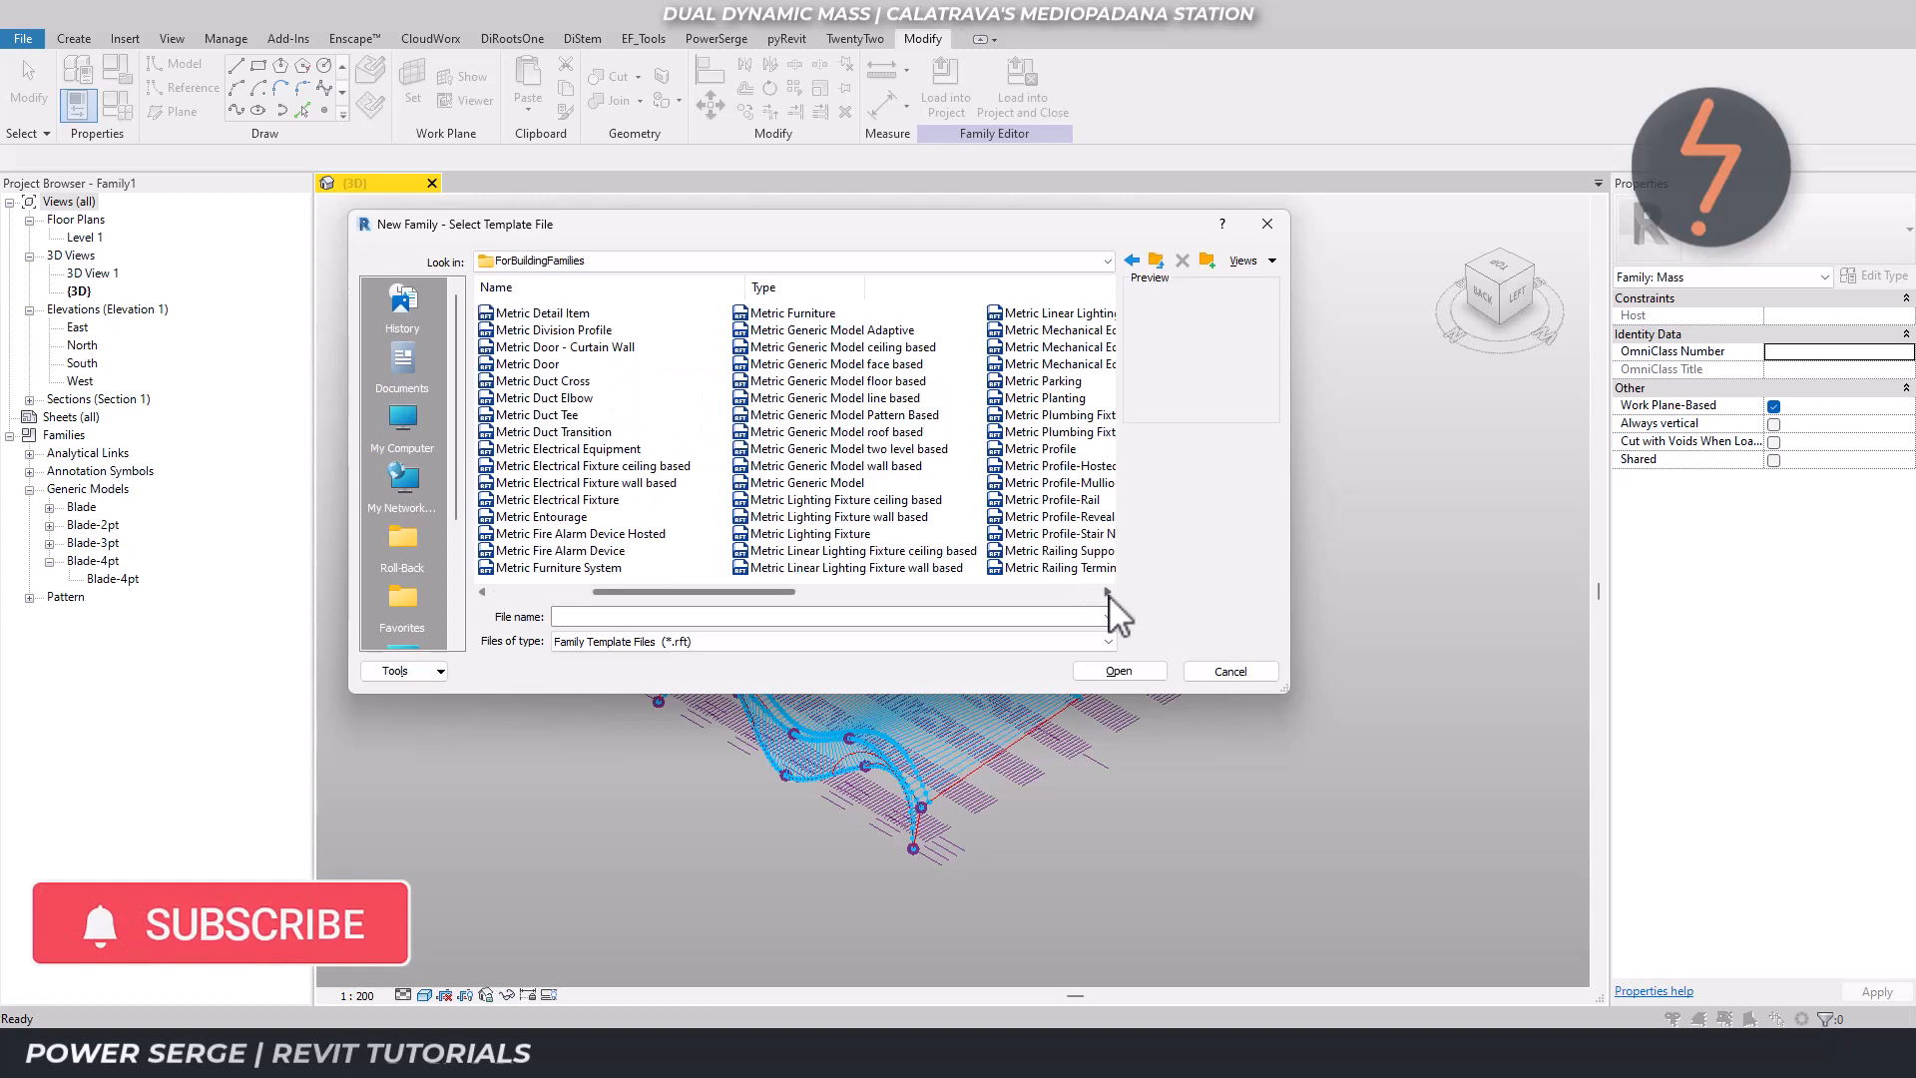
left_click(878, 333)
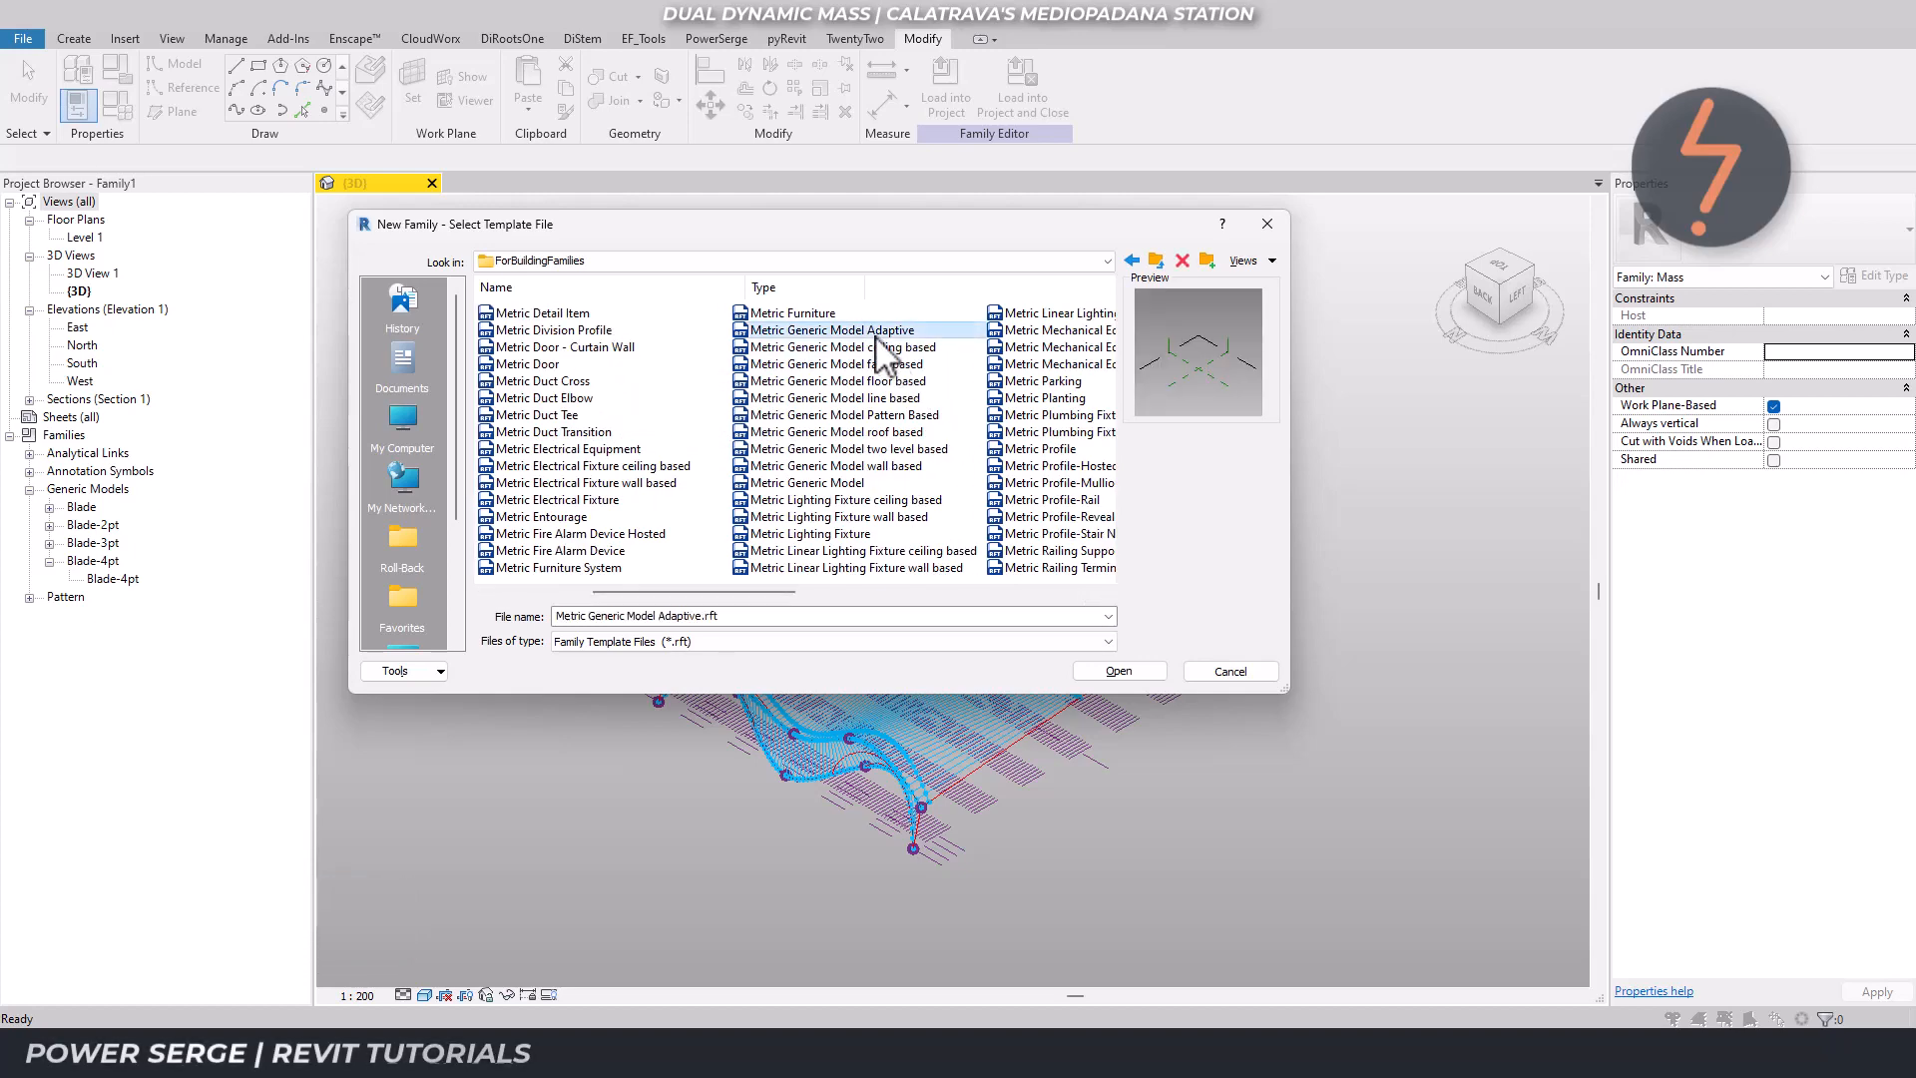
left_click(1119, 671)
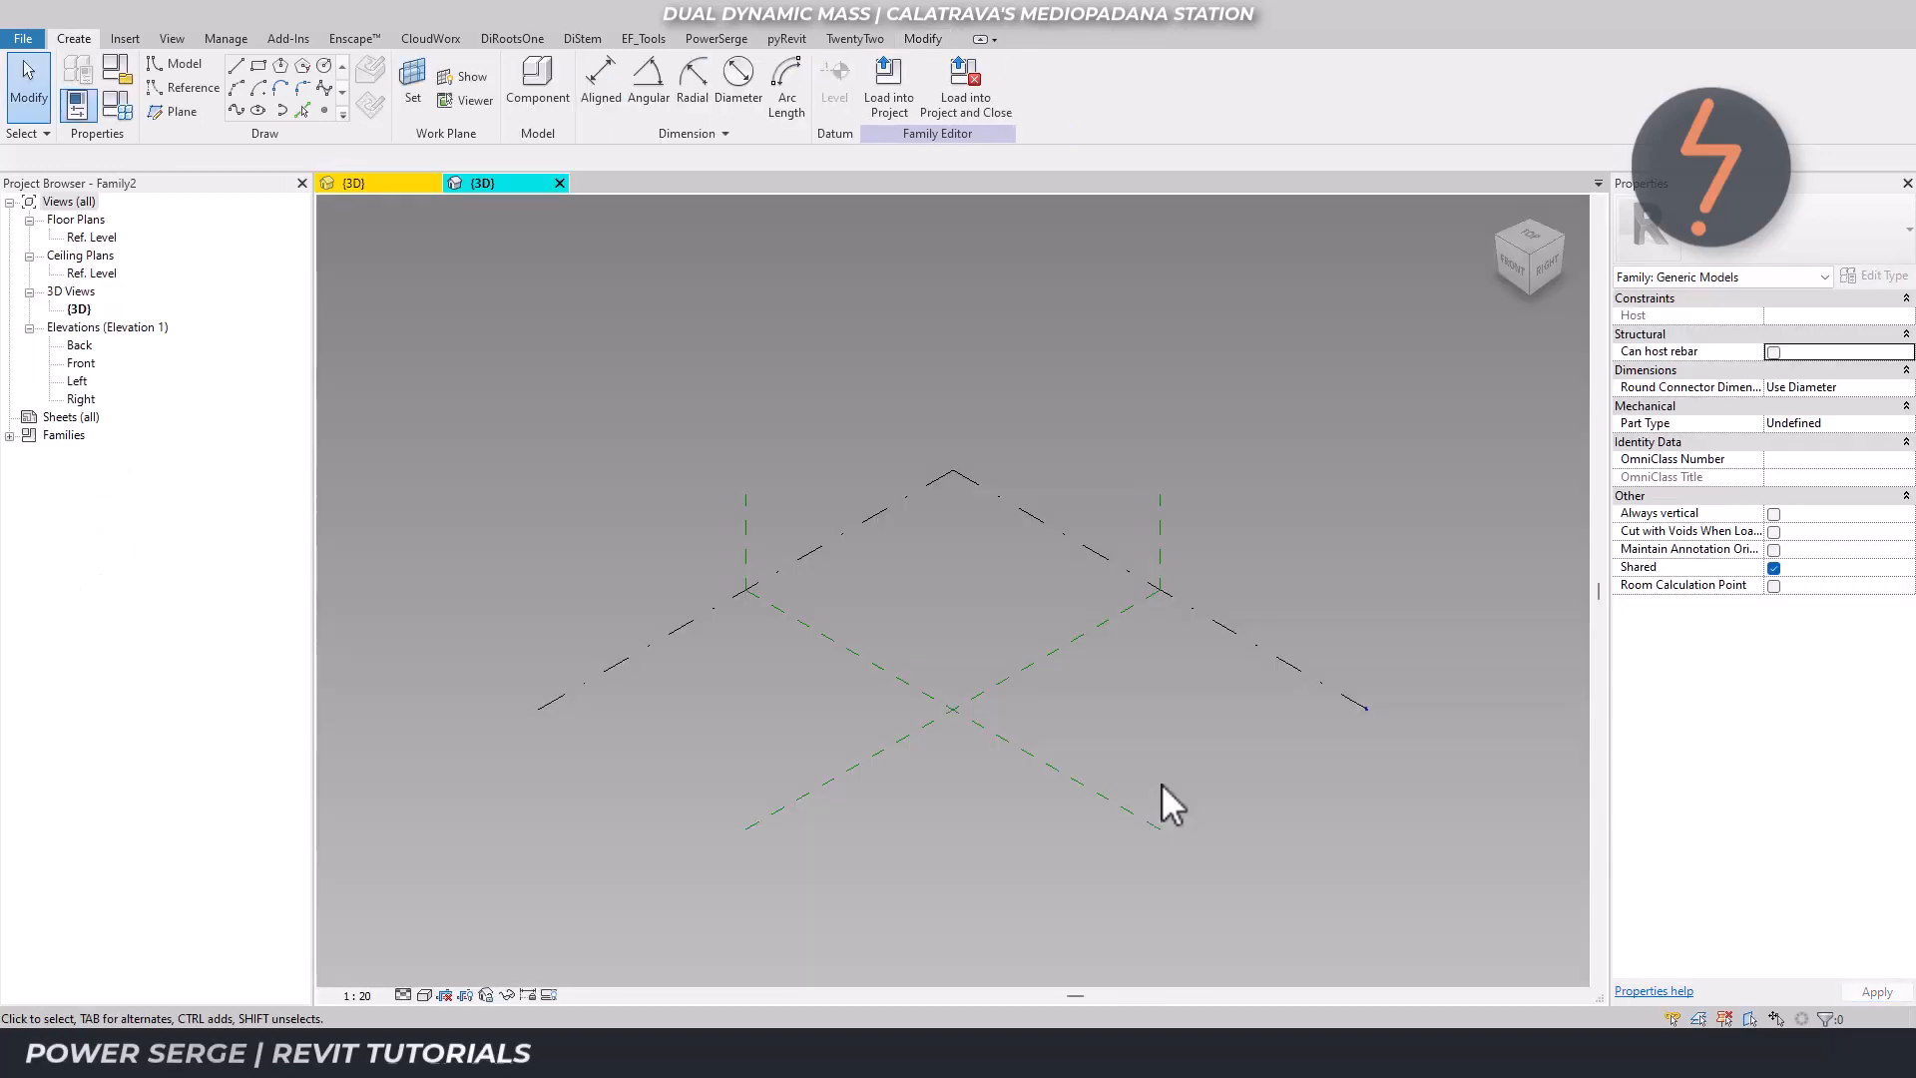
Copy the Center (Front/Back) reference plane 3000 mm toward the back.
left_click(1007, 749)
key("c")
key("o")
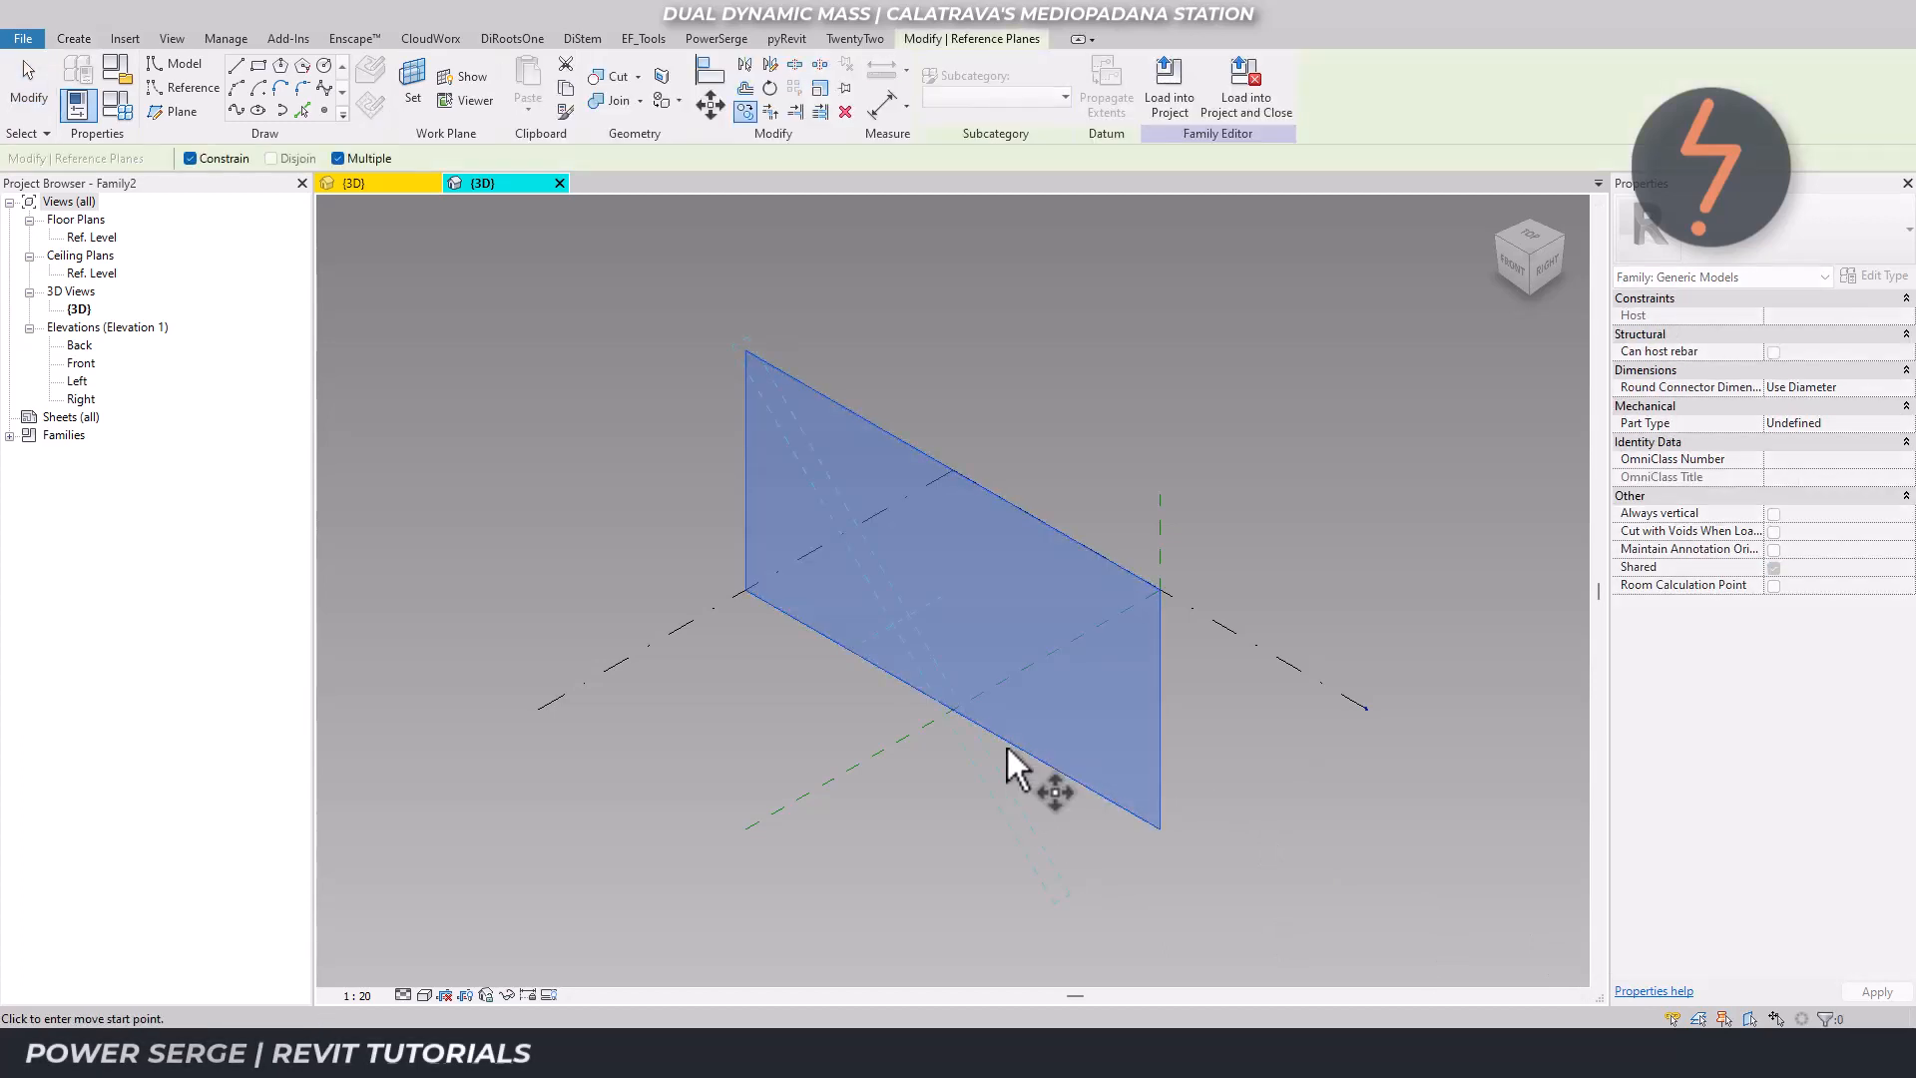
type("2000")
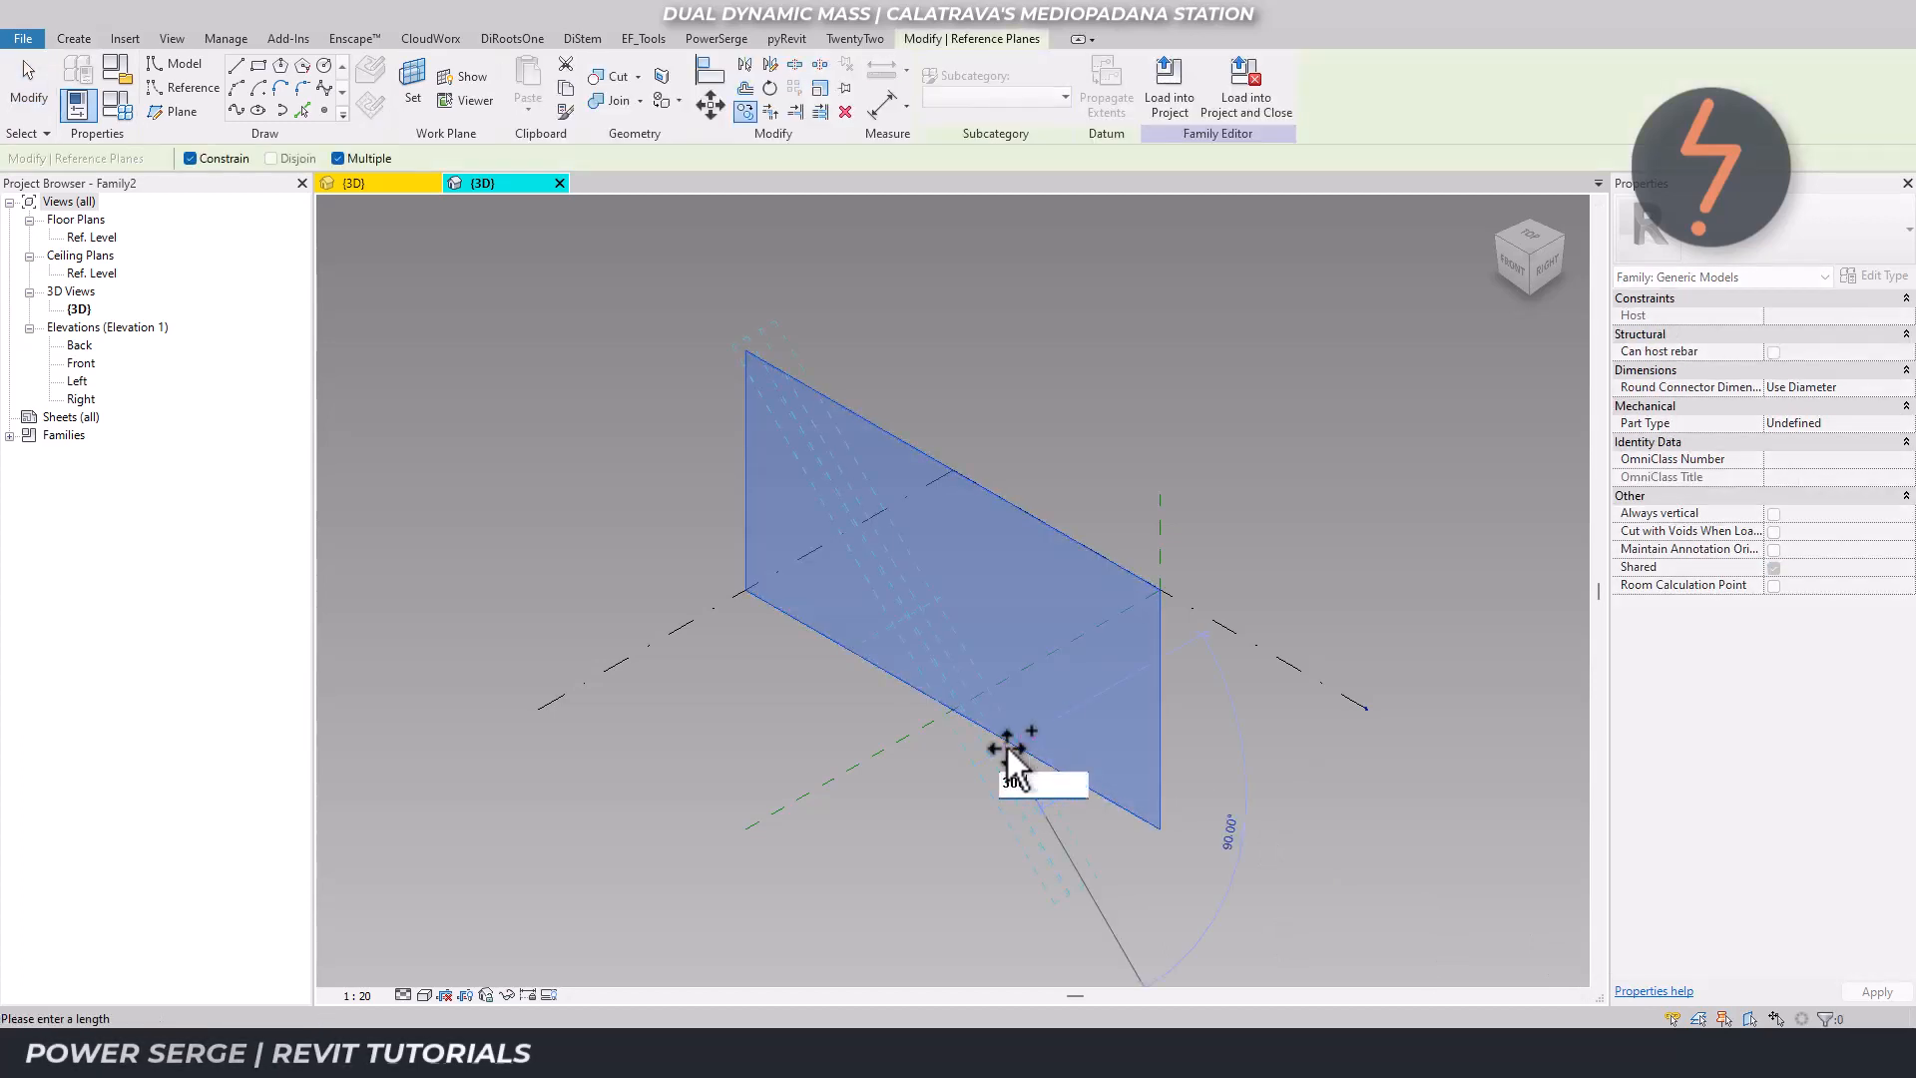
key("Return")
left_click(1006, 744)
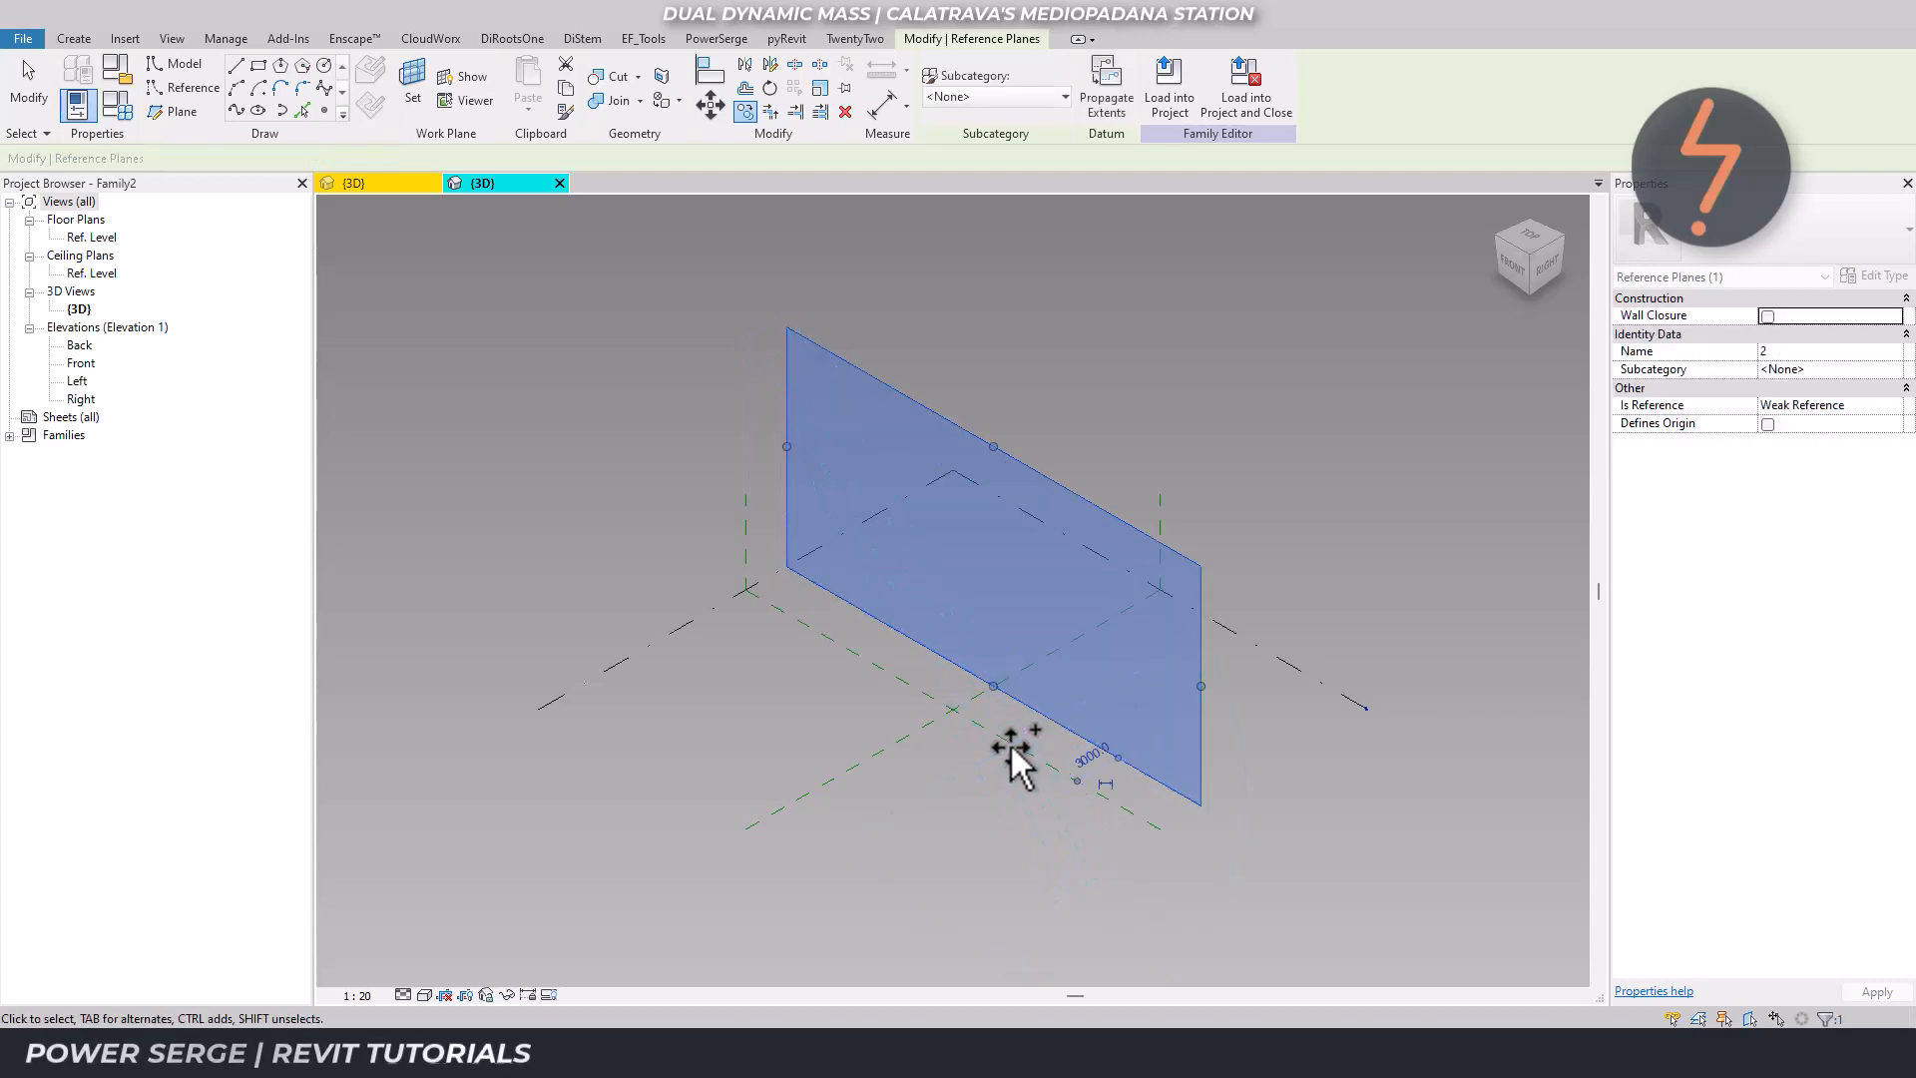
key("ctrl+z")
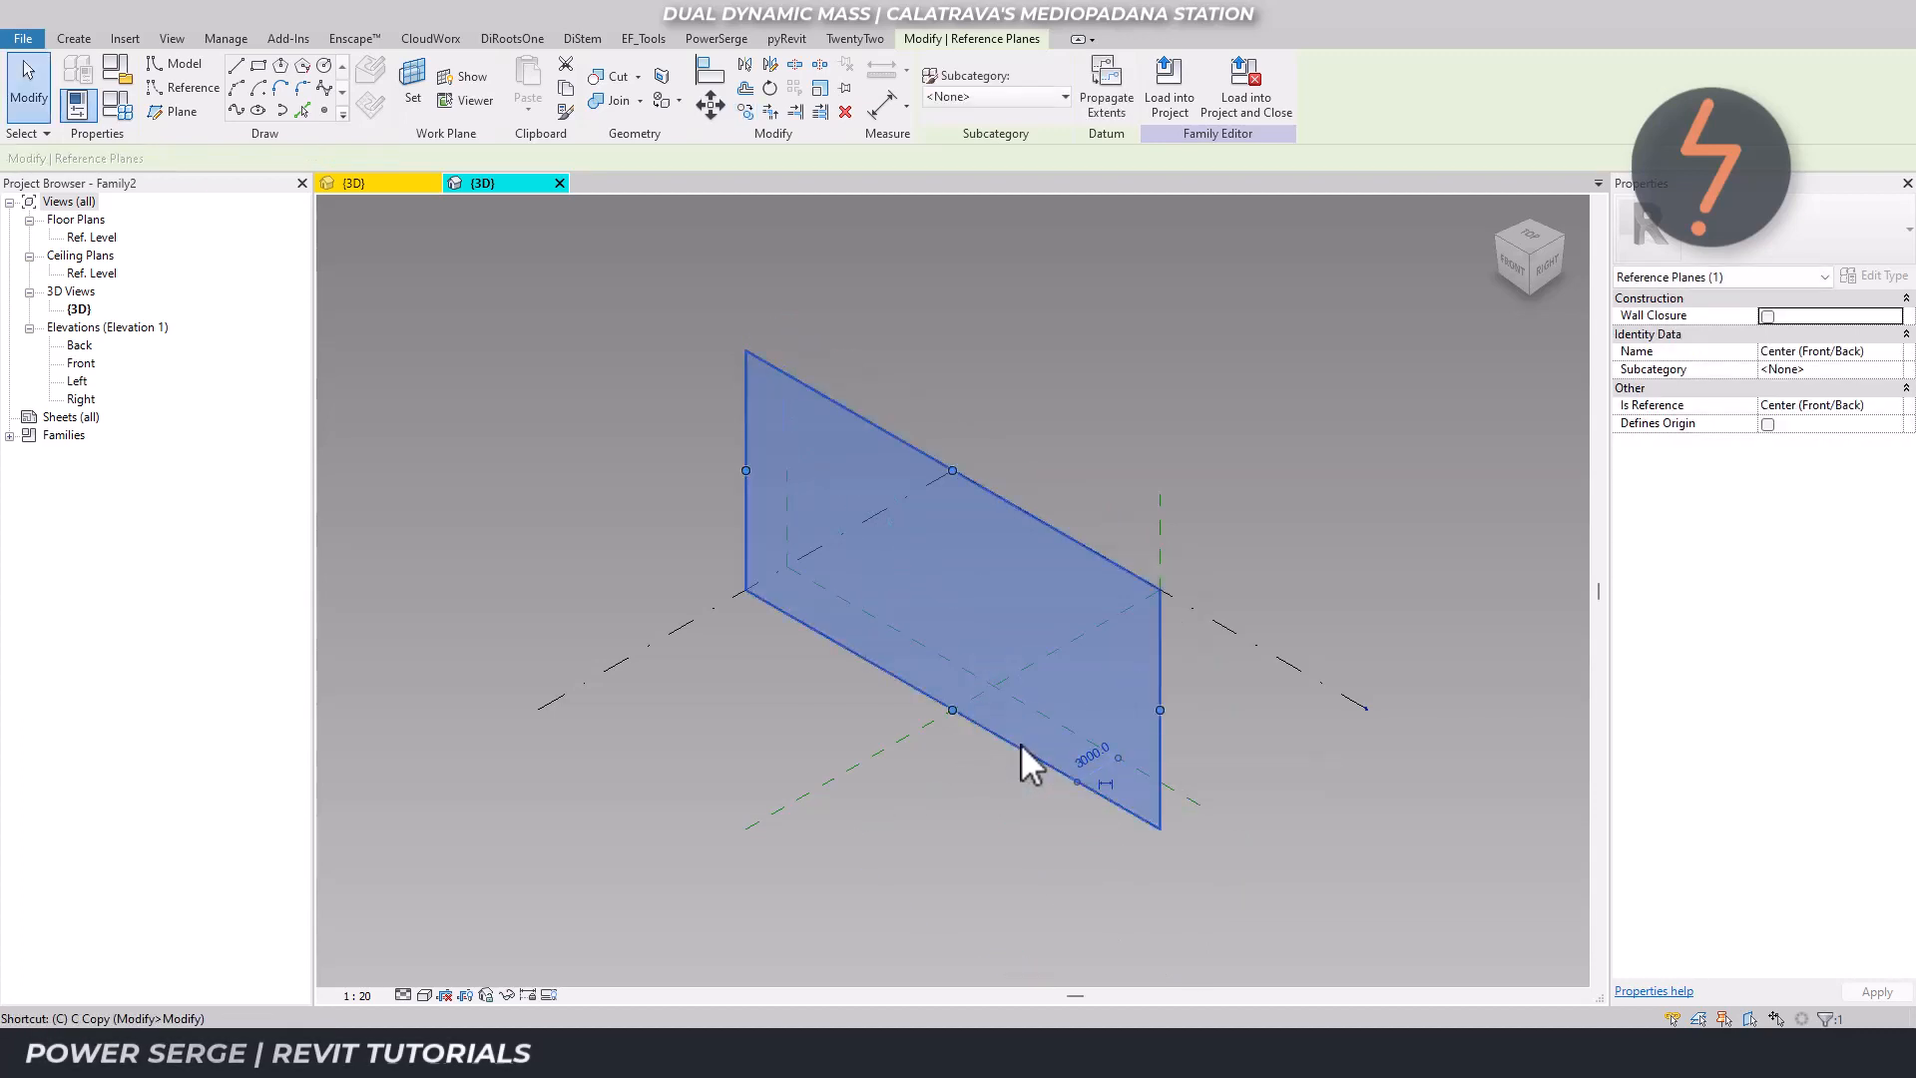
Copy the Center (Front/Back) reference plane 3000 mm toward the front.
type("co3000")
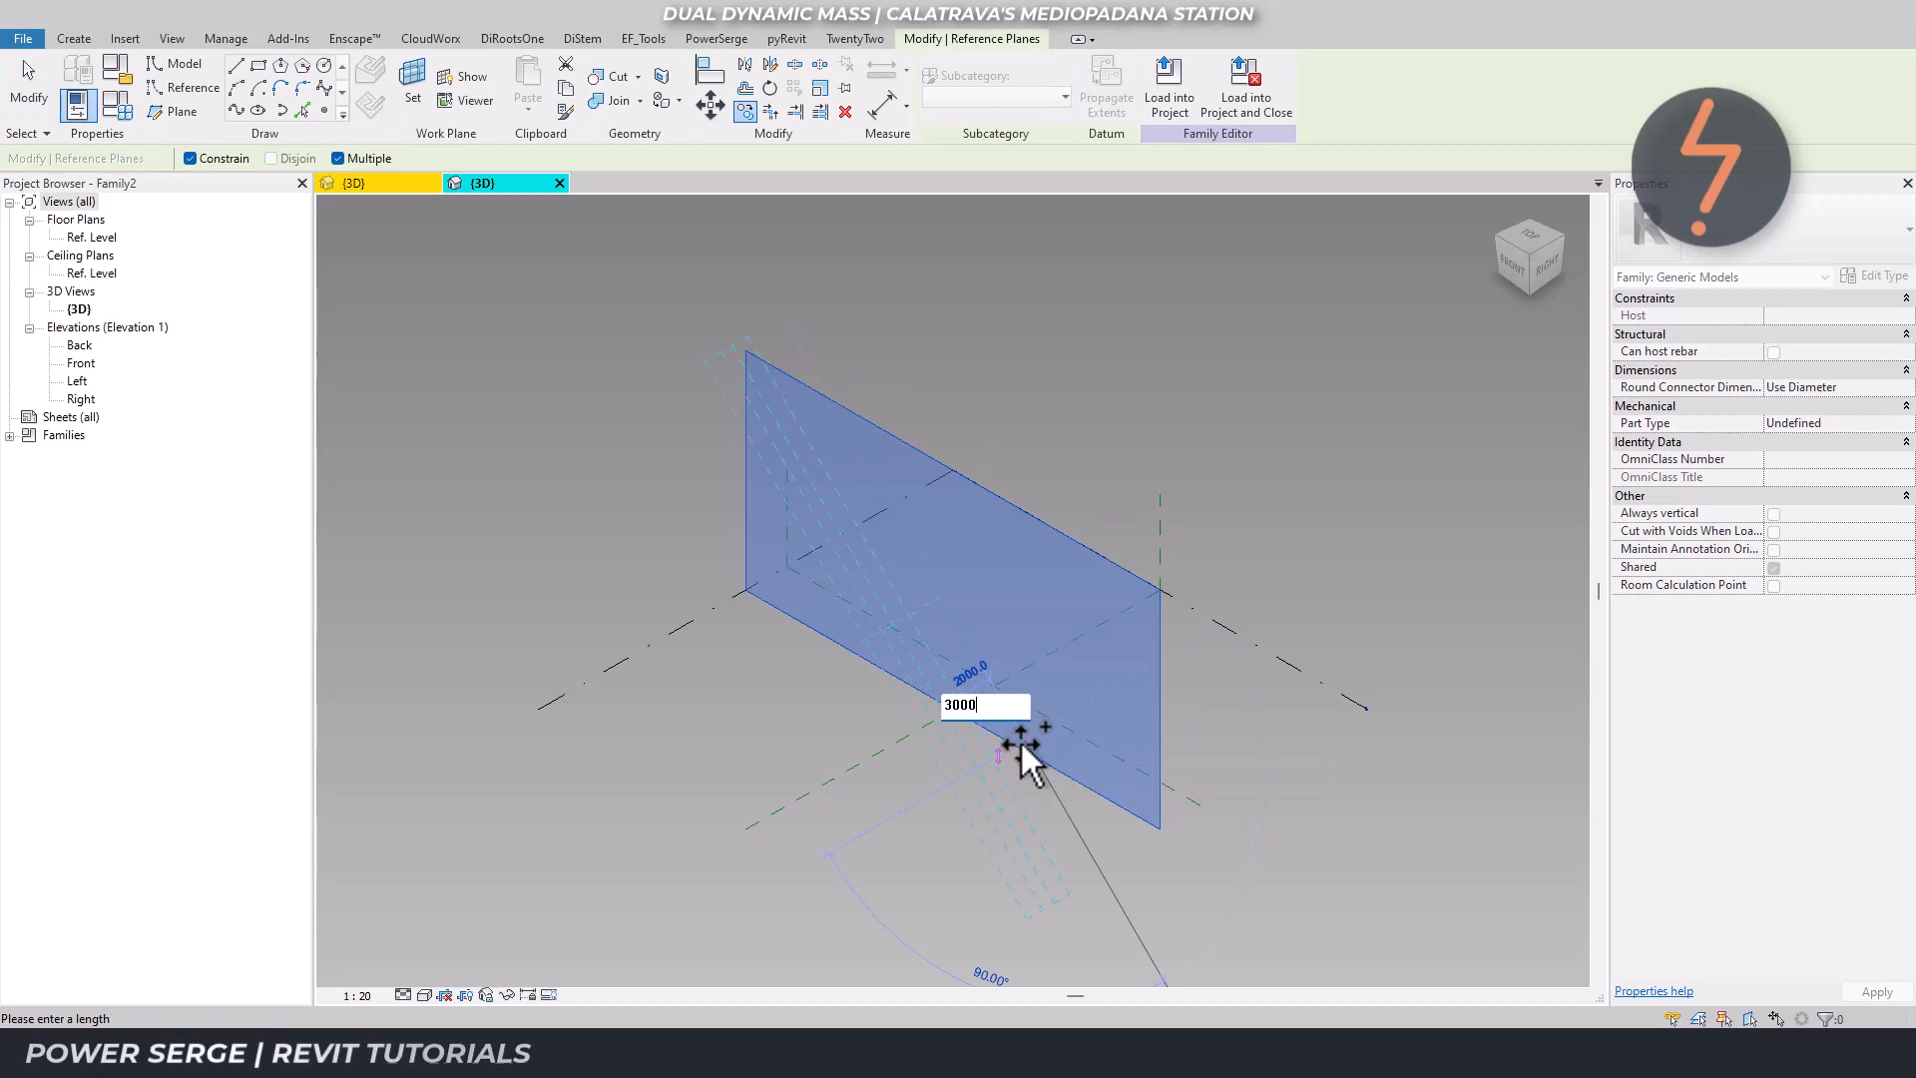
key("Return")
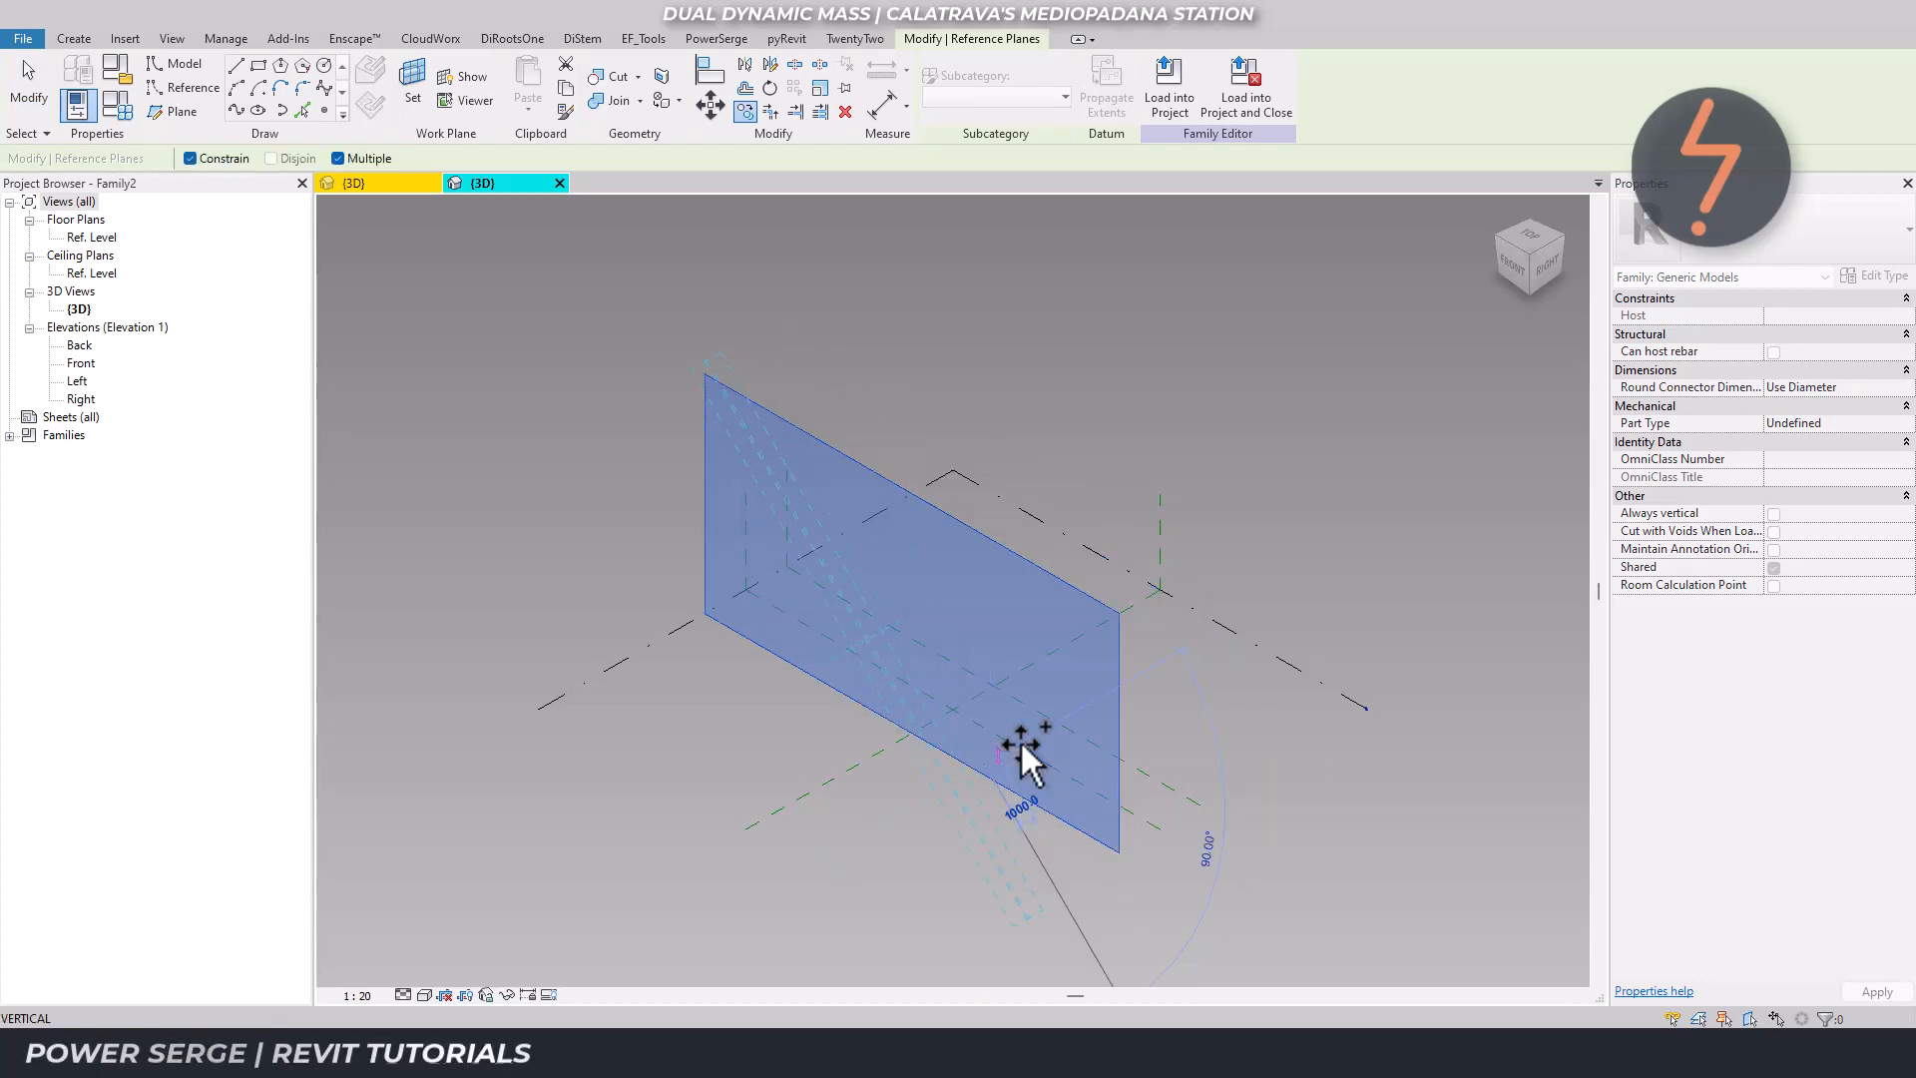
key("Escape")
key("Escape")
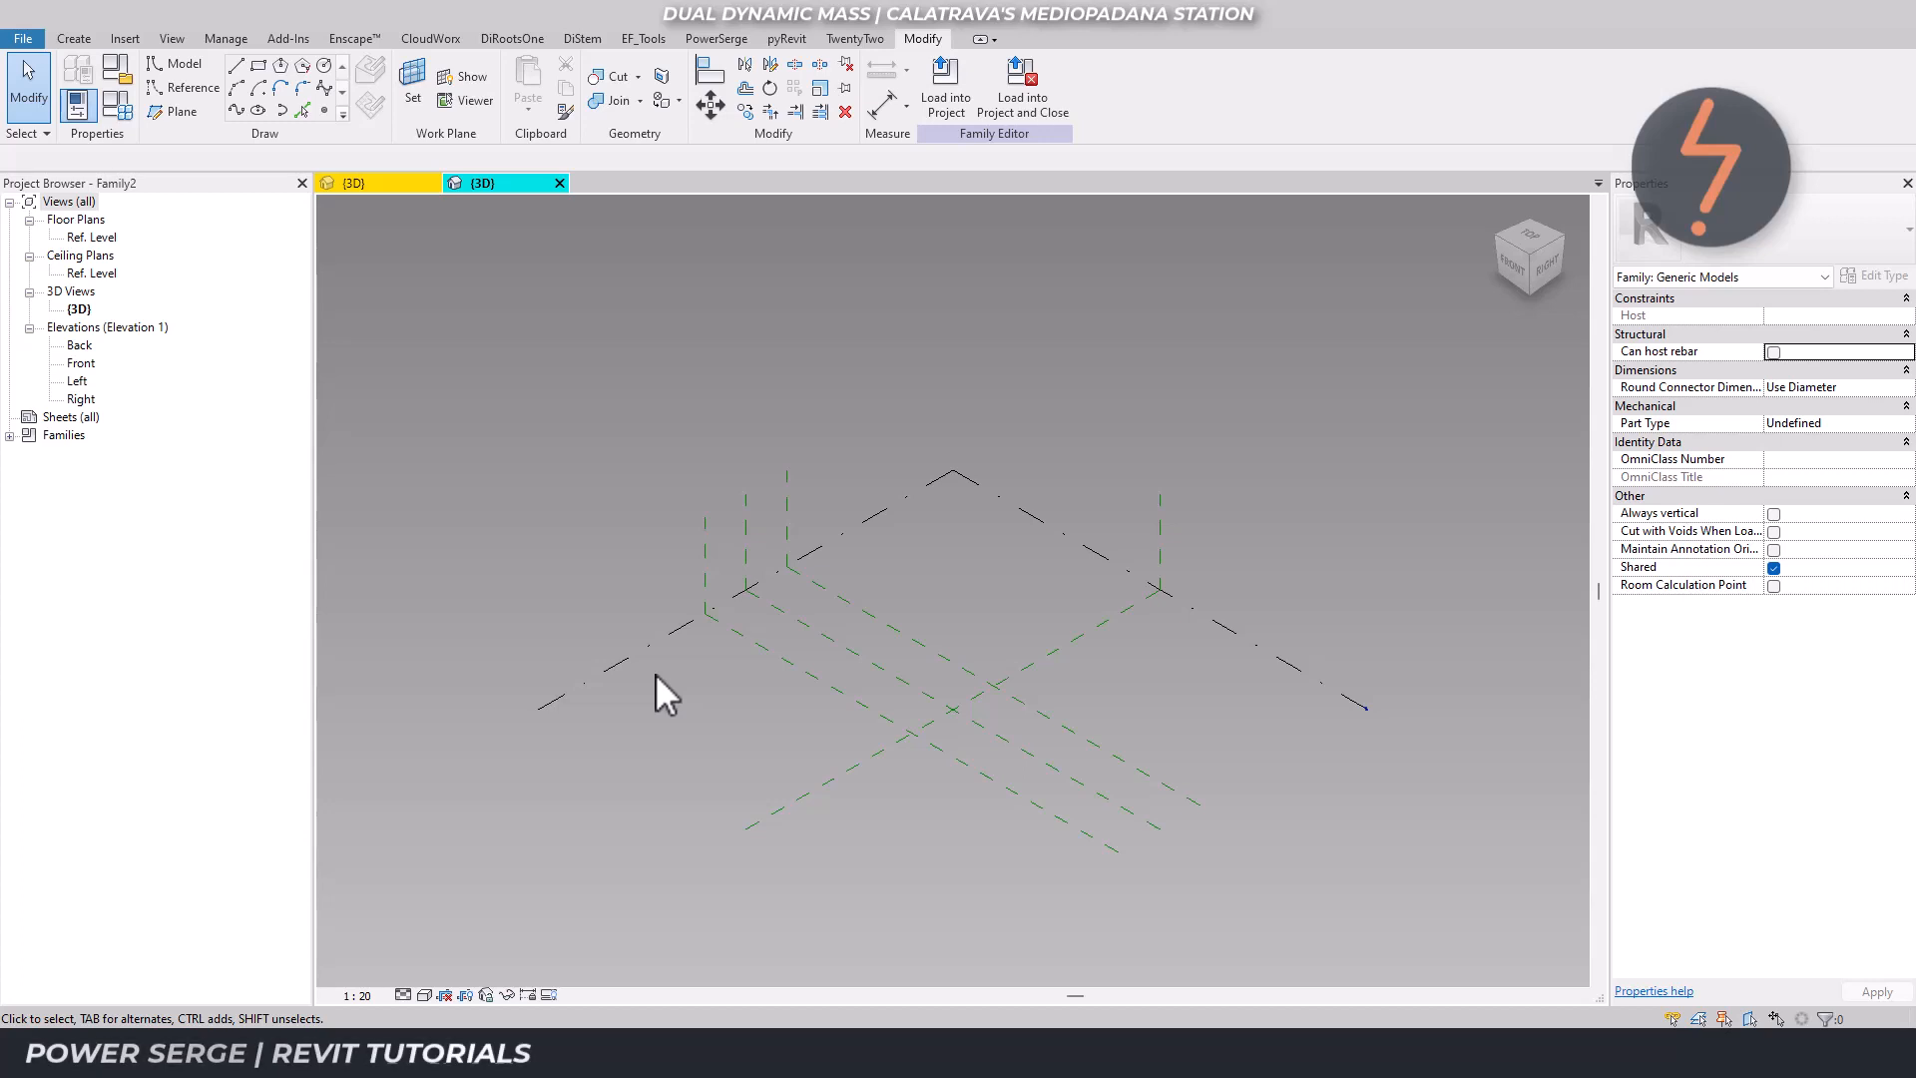
Copy Ref. Level upward to make a second level above it.
left_click(655, 644)
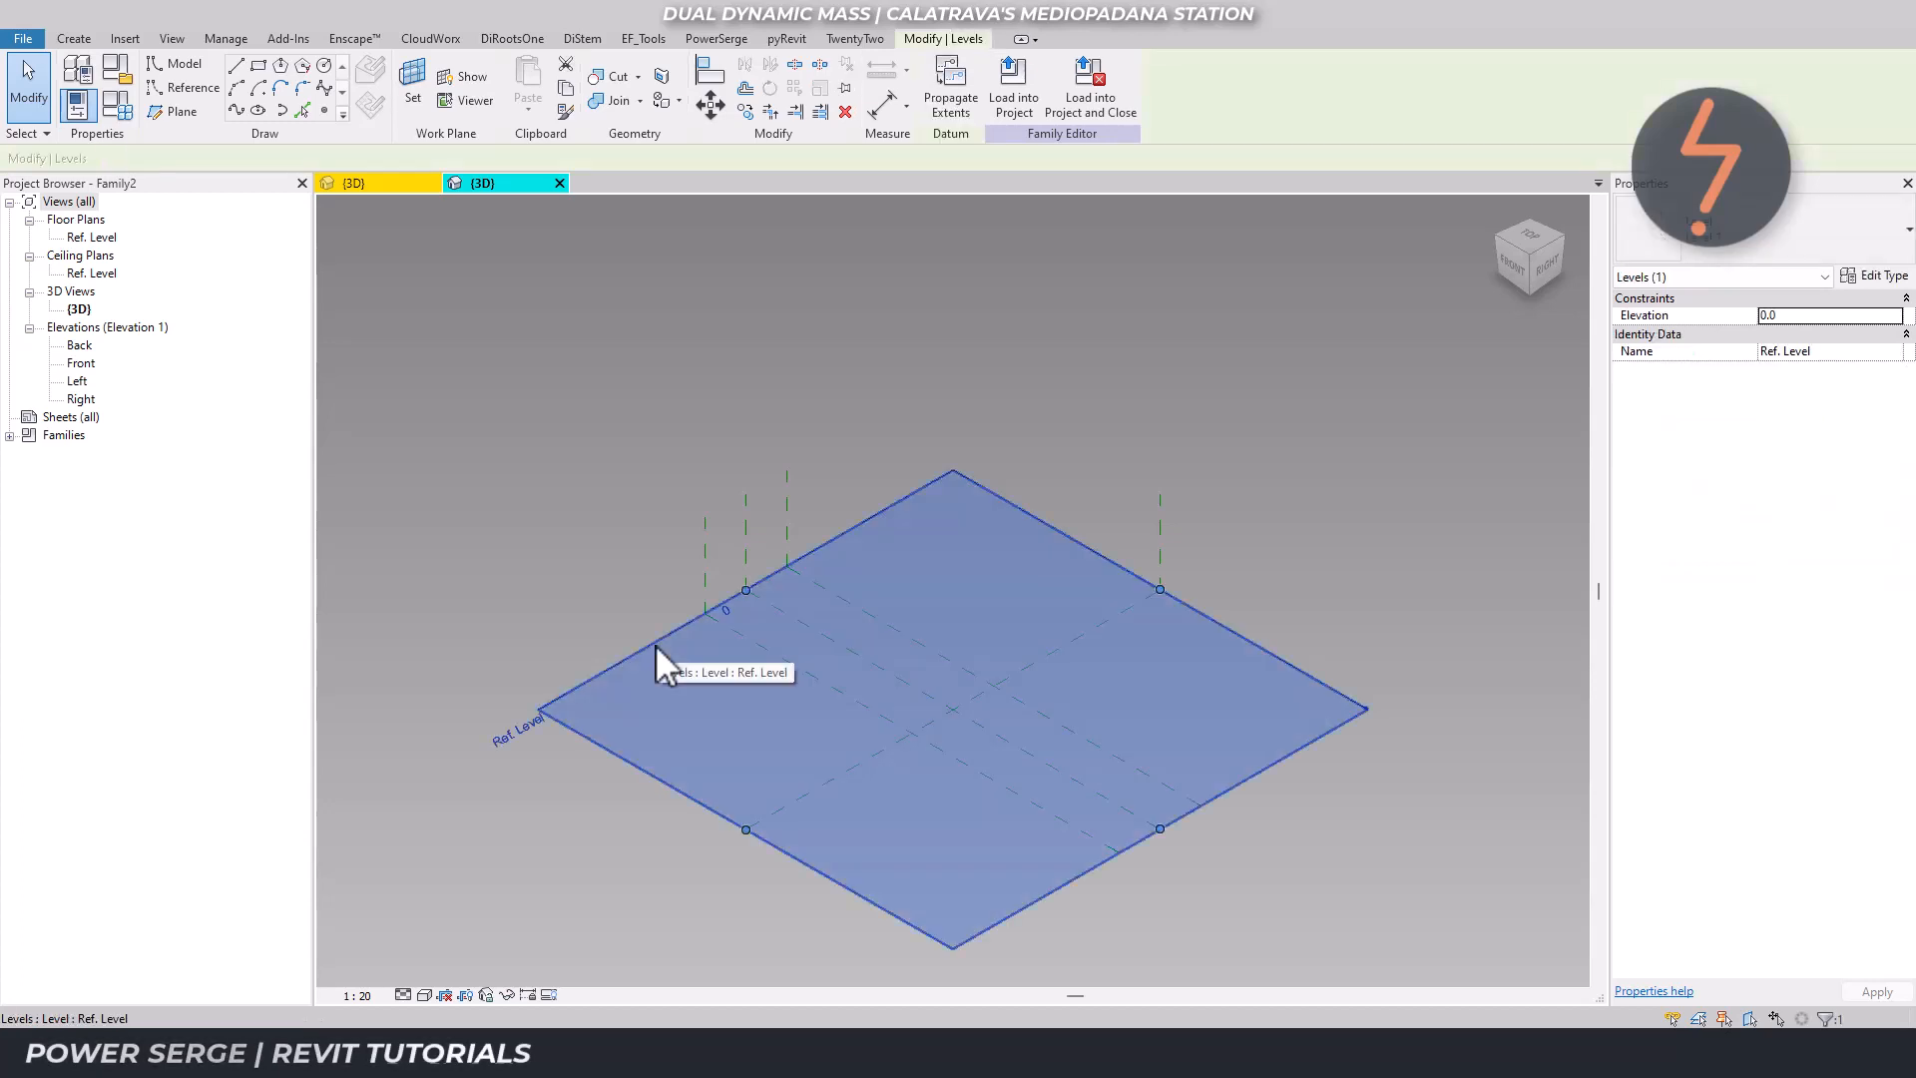
left_click_drag(654, 644, 663, 583, "ctrl")
Pin both levels and all four reference planes, and turn off the selection of pinned elements.
left_click(631, 728)
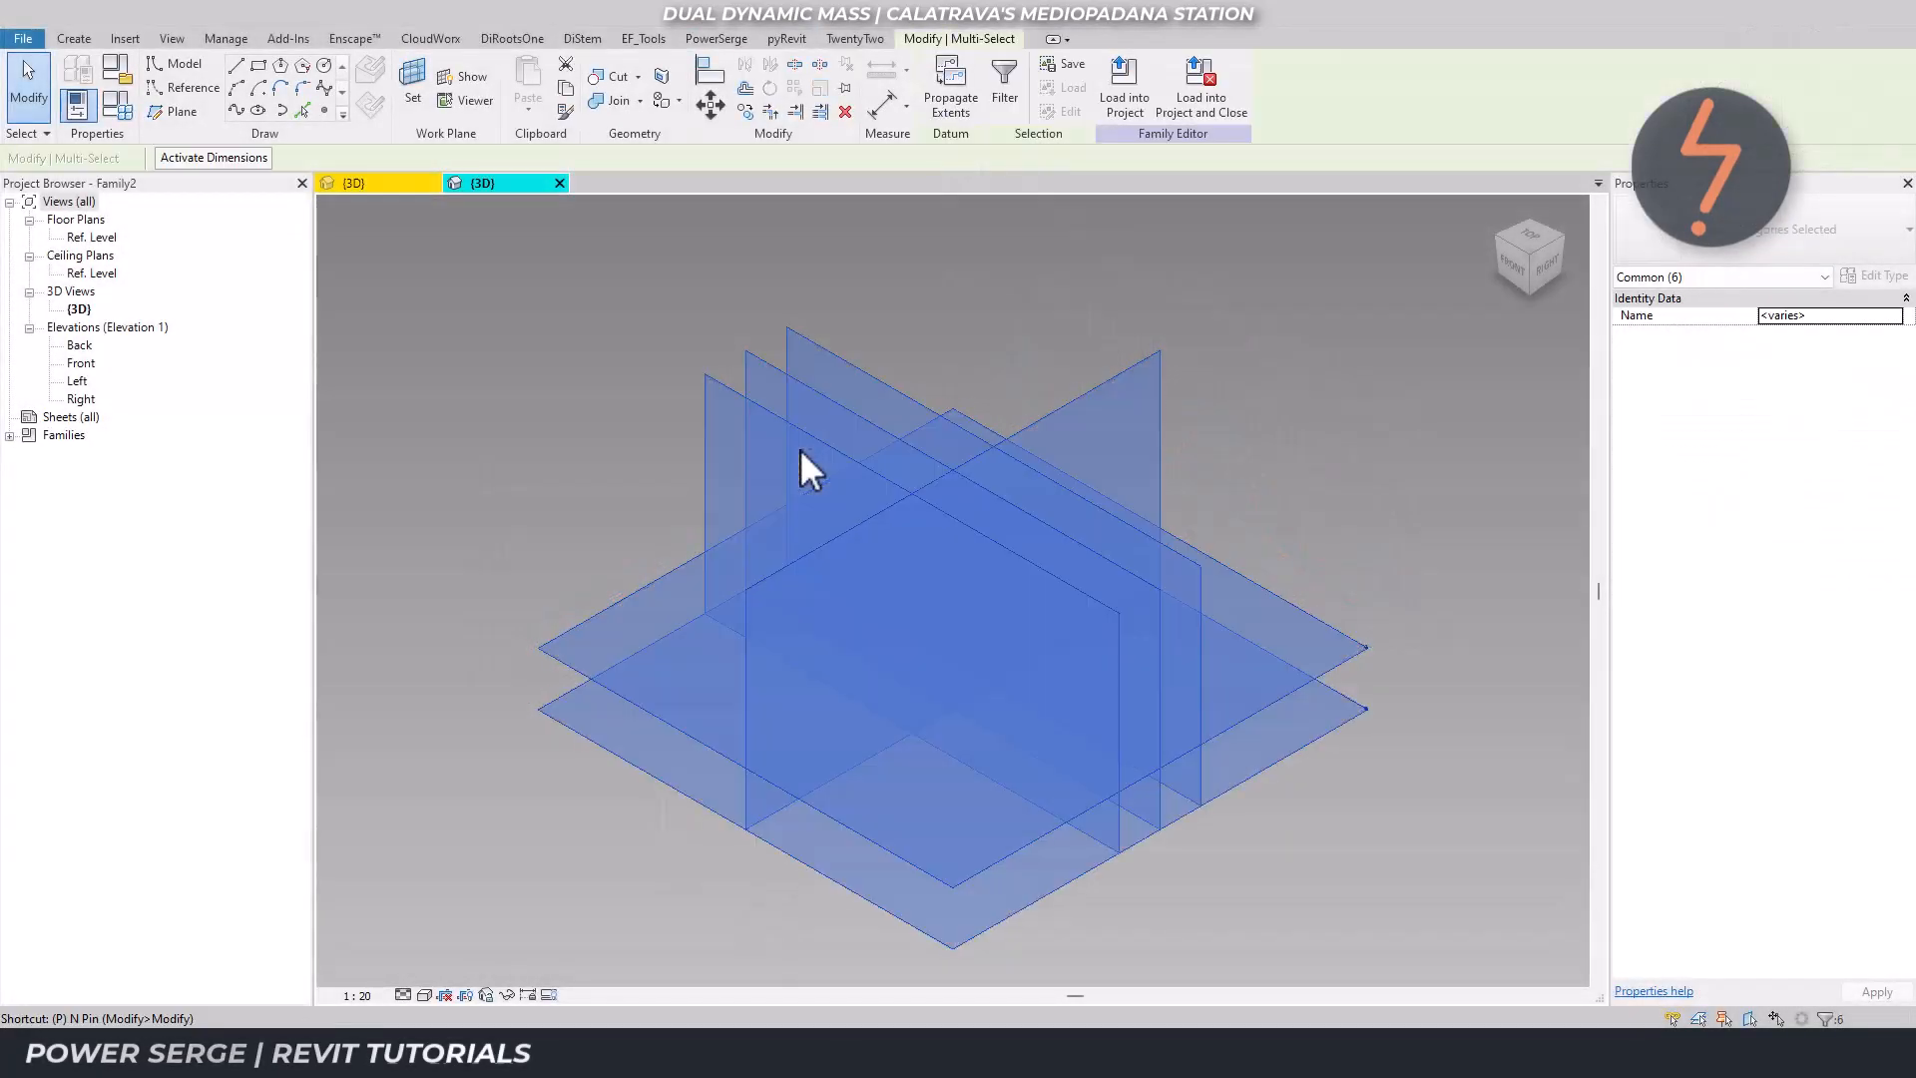
key("n")
left_click(1723, 1019)
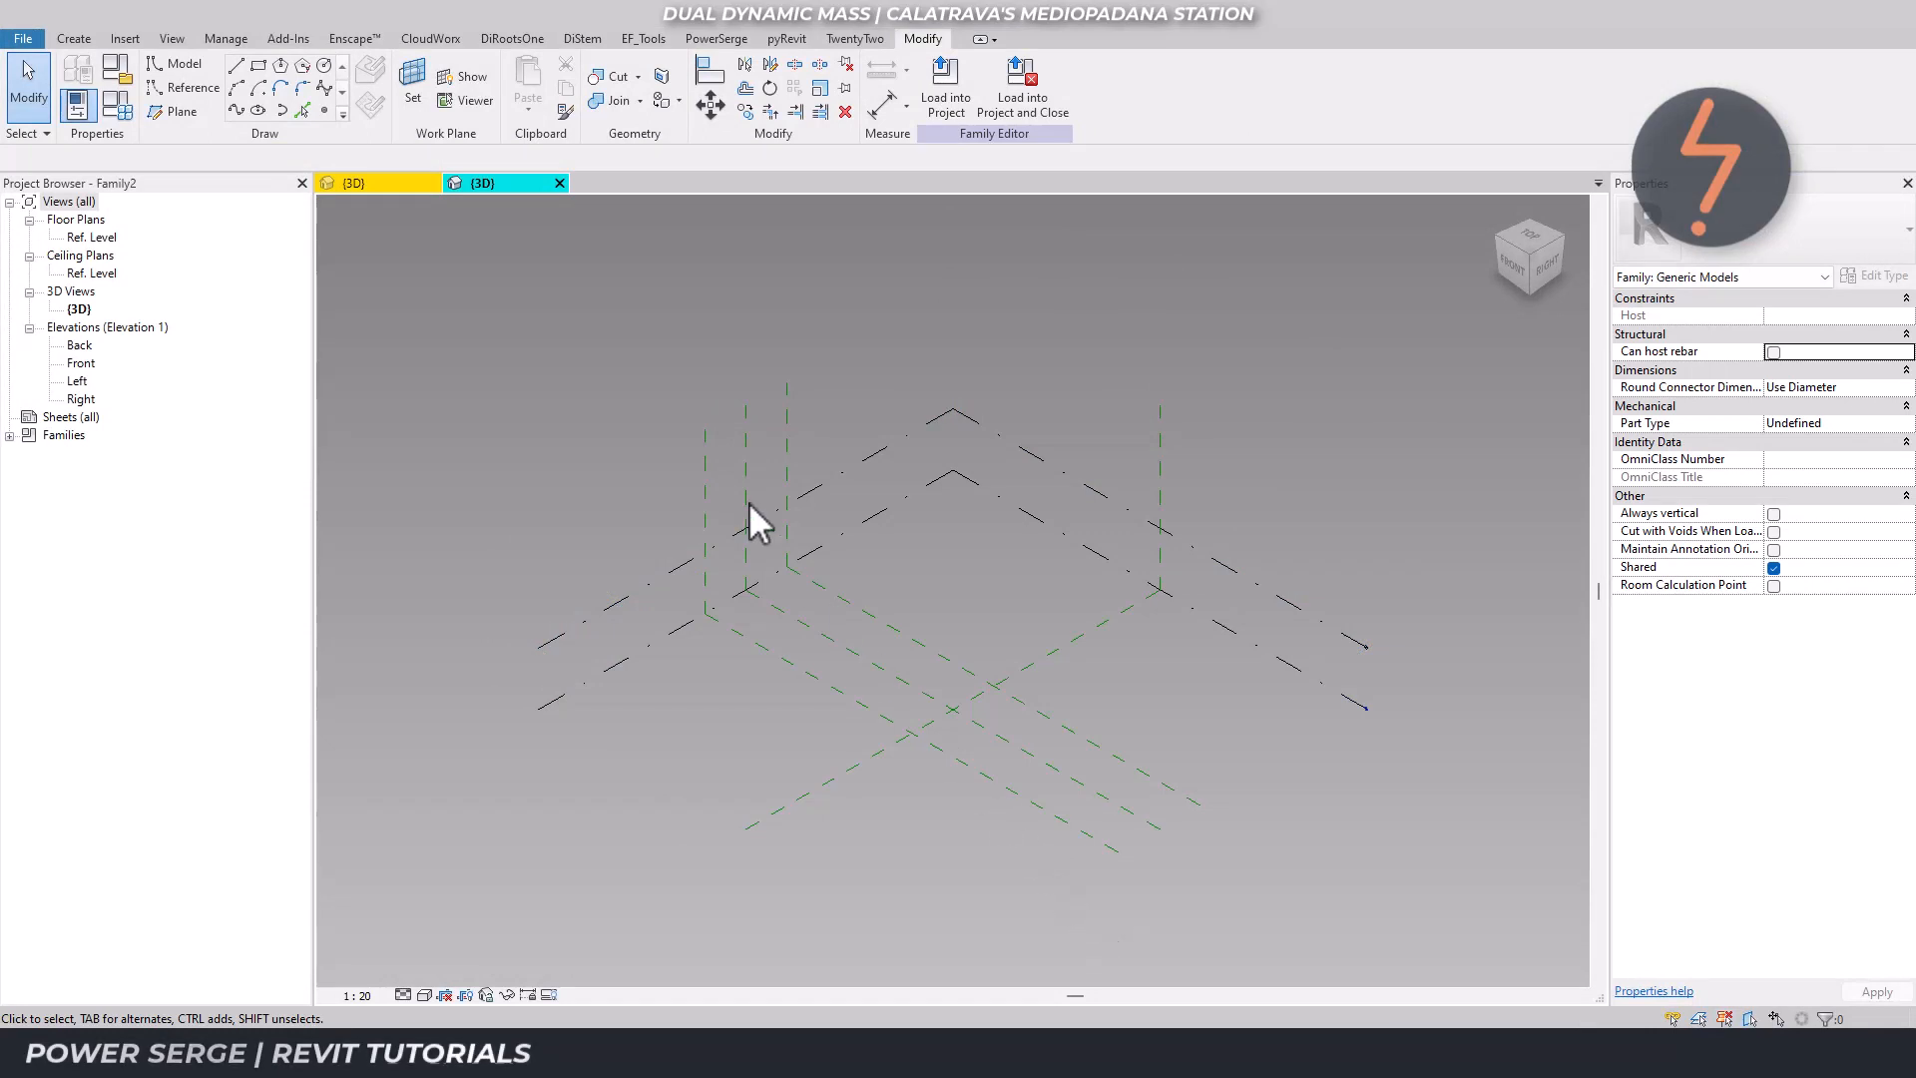
Place a reference point on Ref. Level and align it to the crossing of the Center (Left/Right) and front reference planes.
left_click(418, 103)
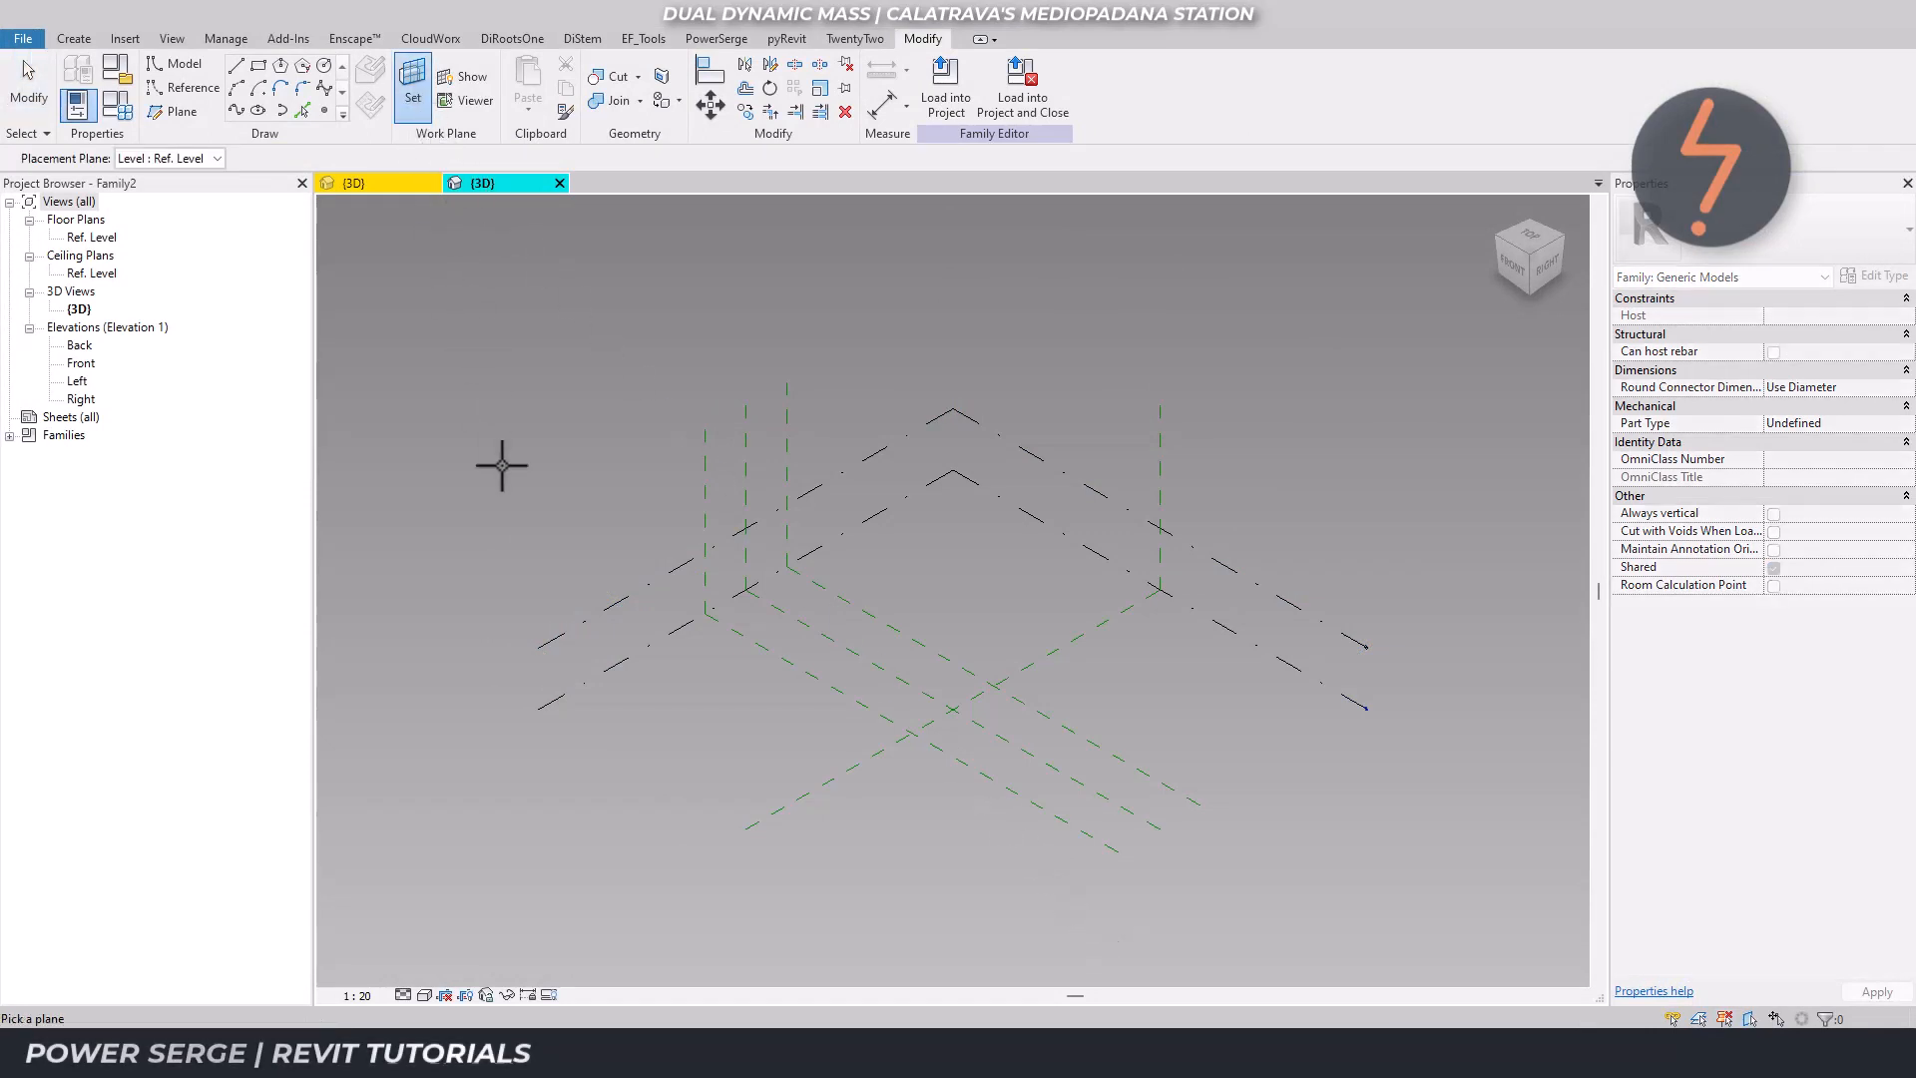
left_click(558, 704)
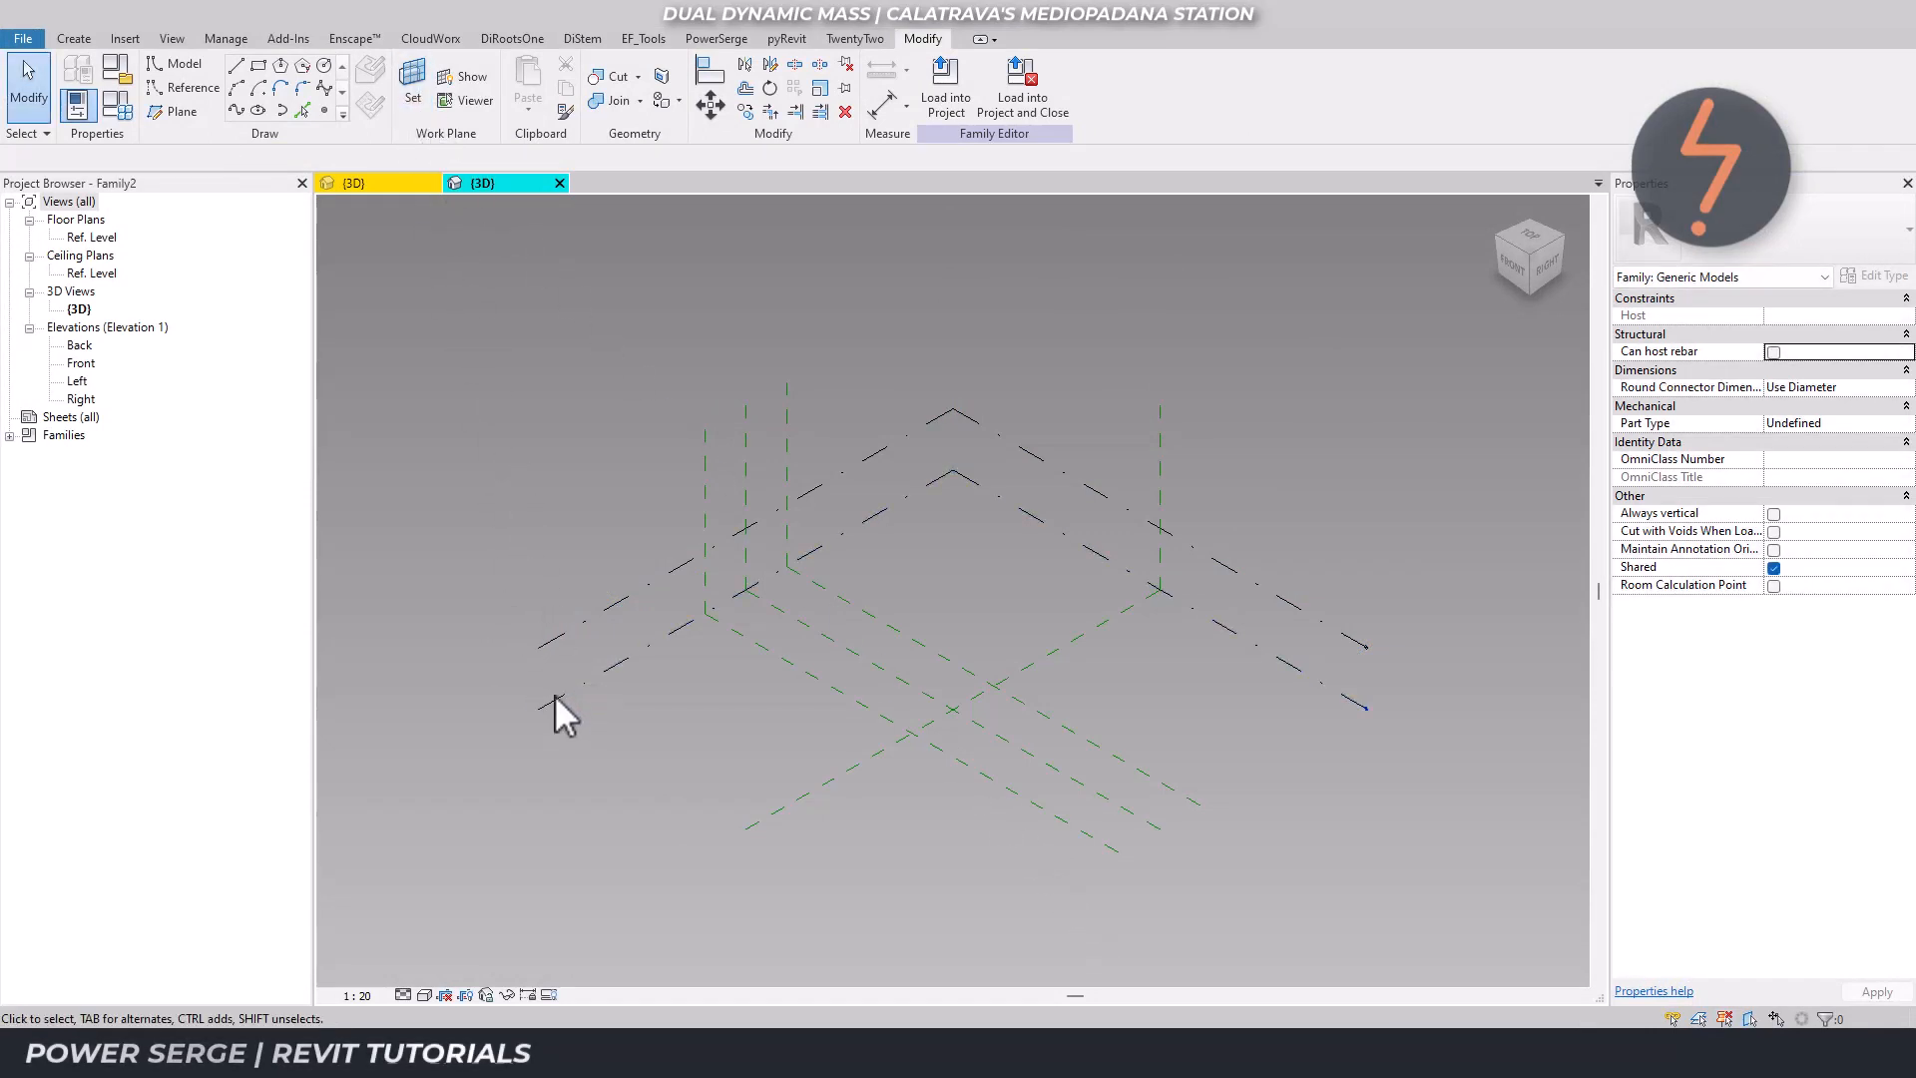
left_click(325, 110)
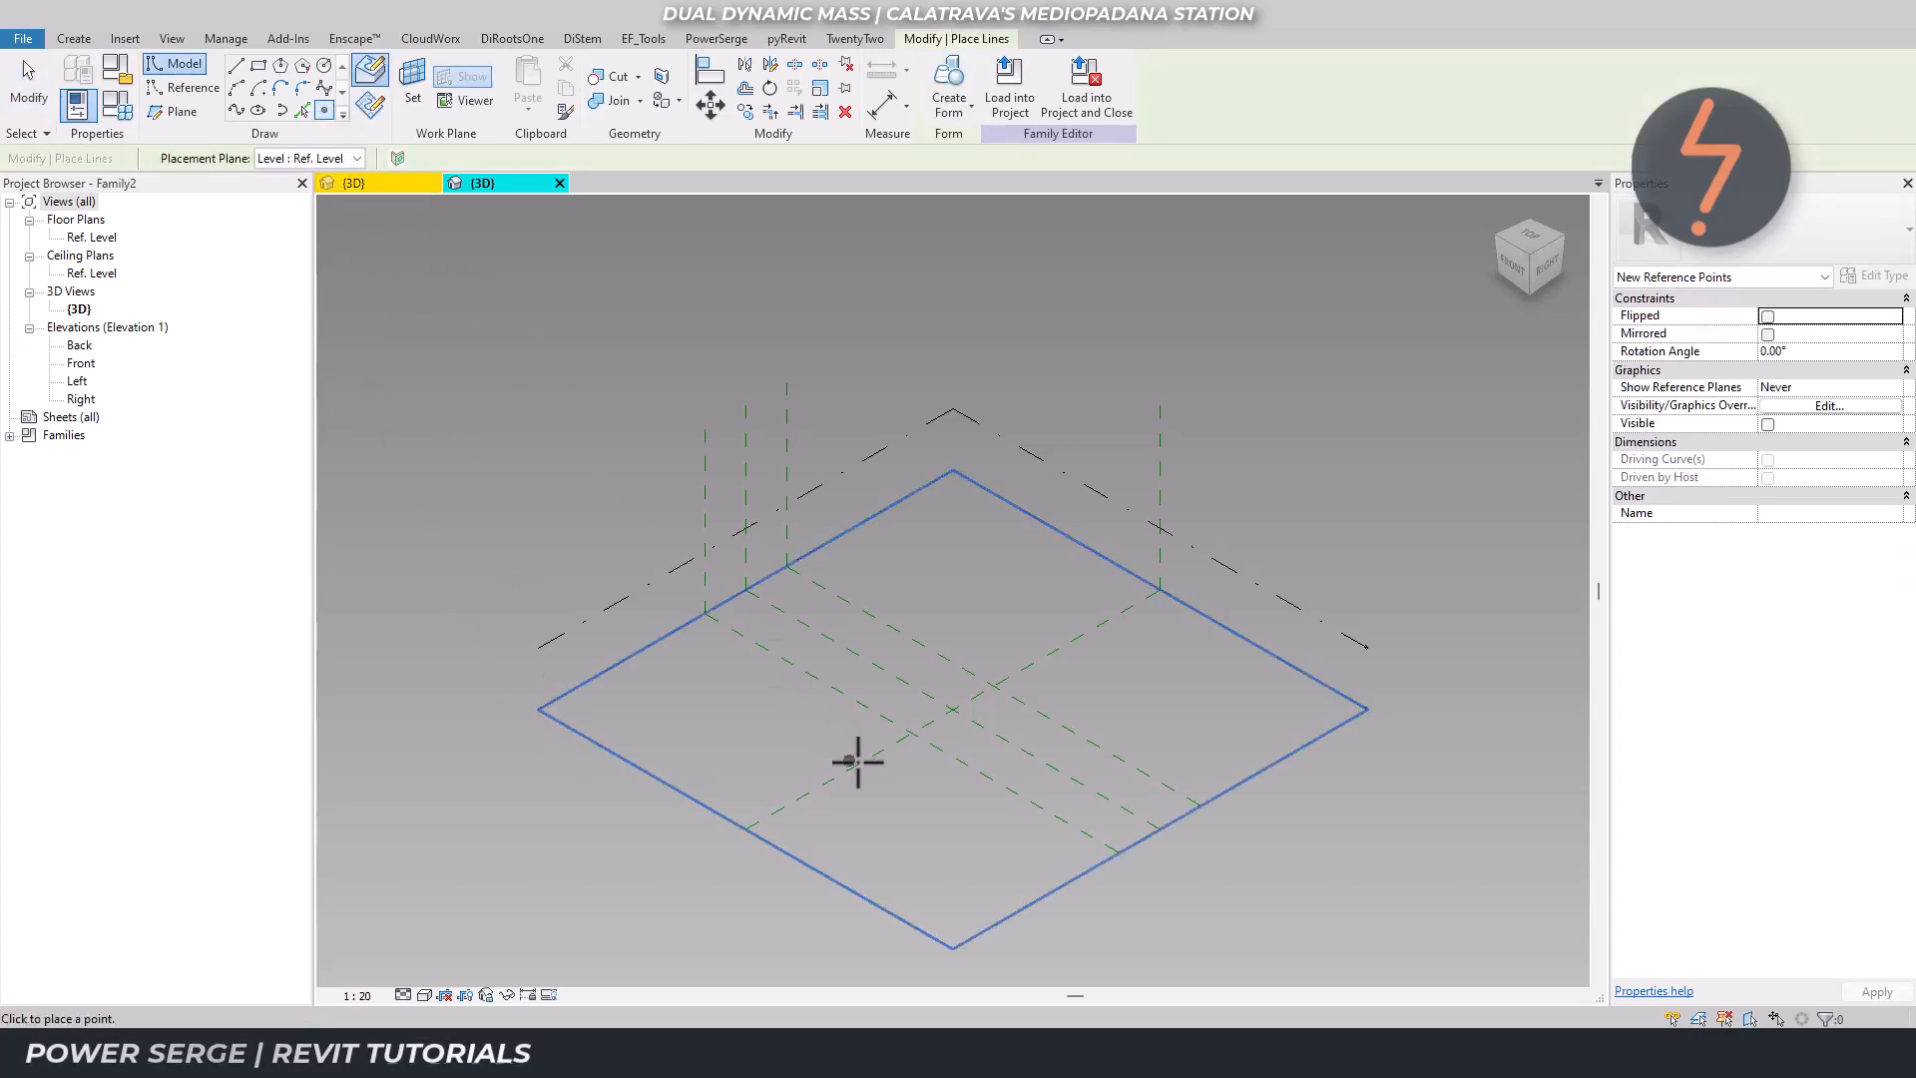
key("Escape")
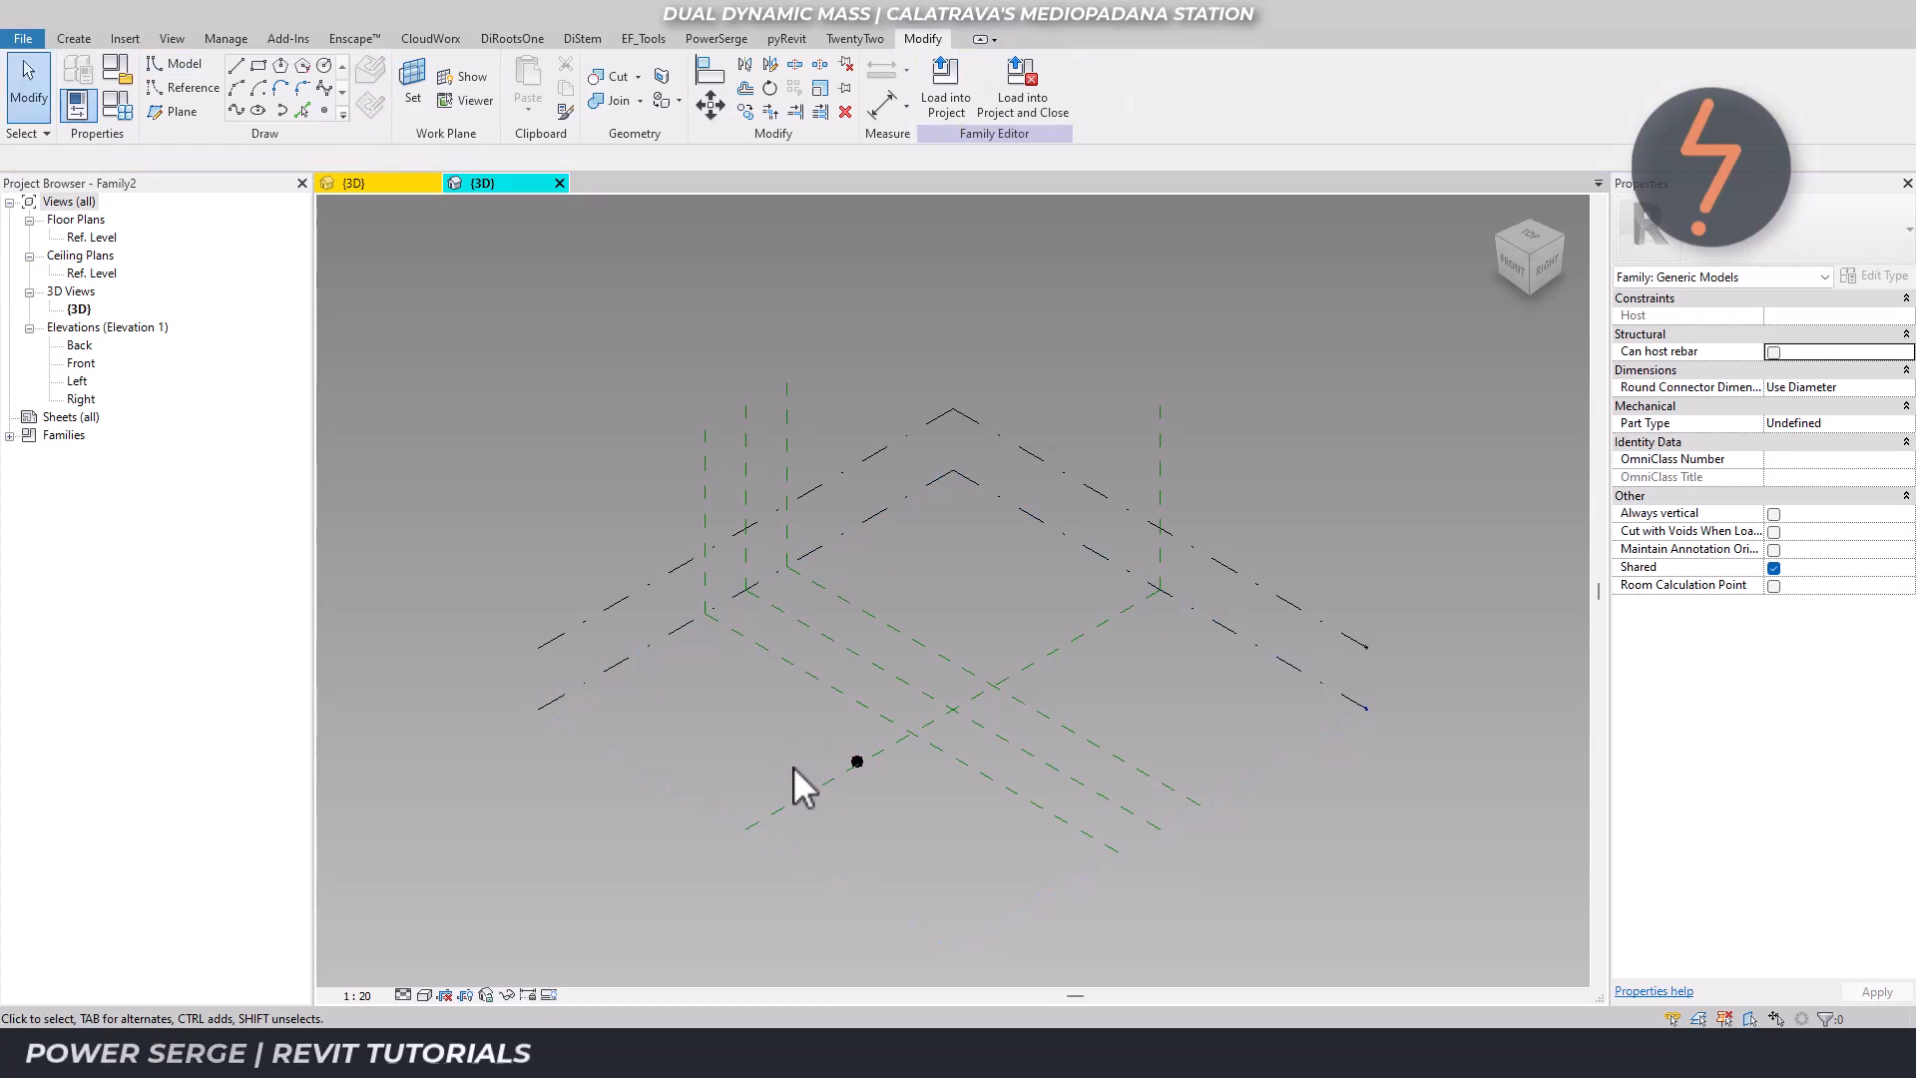
key("a")
key("l")
left_click(828, 778)
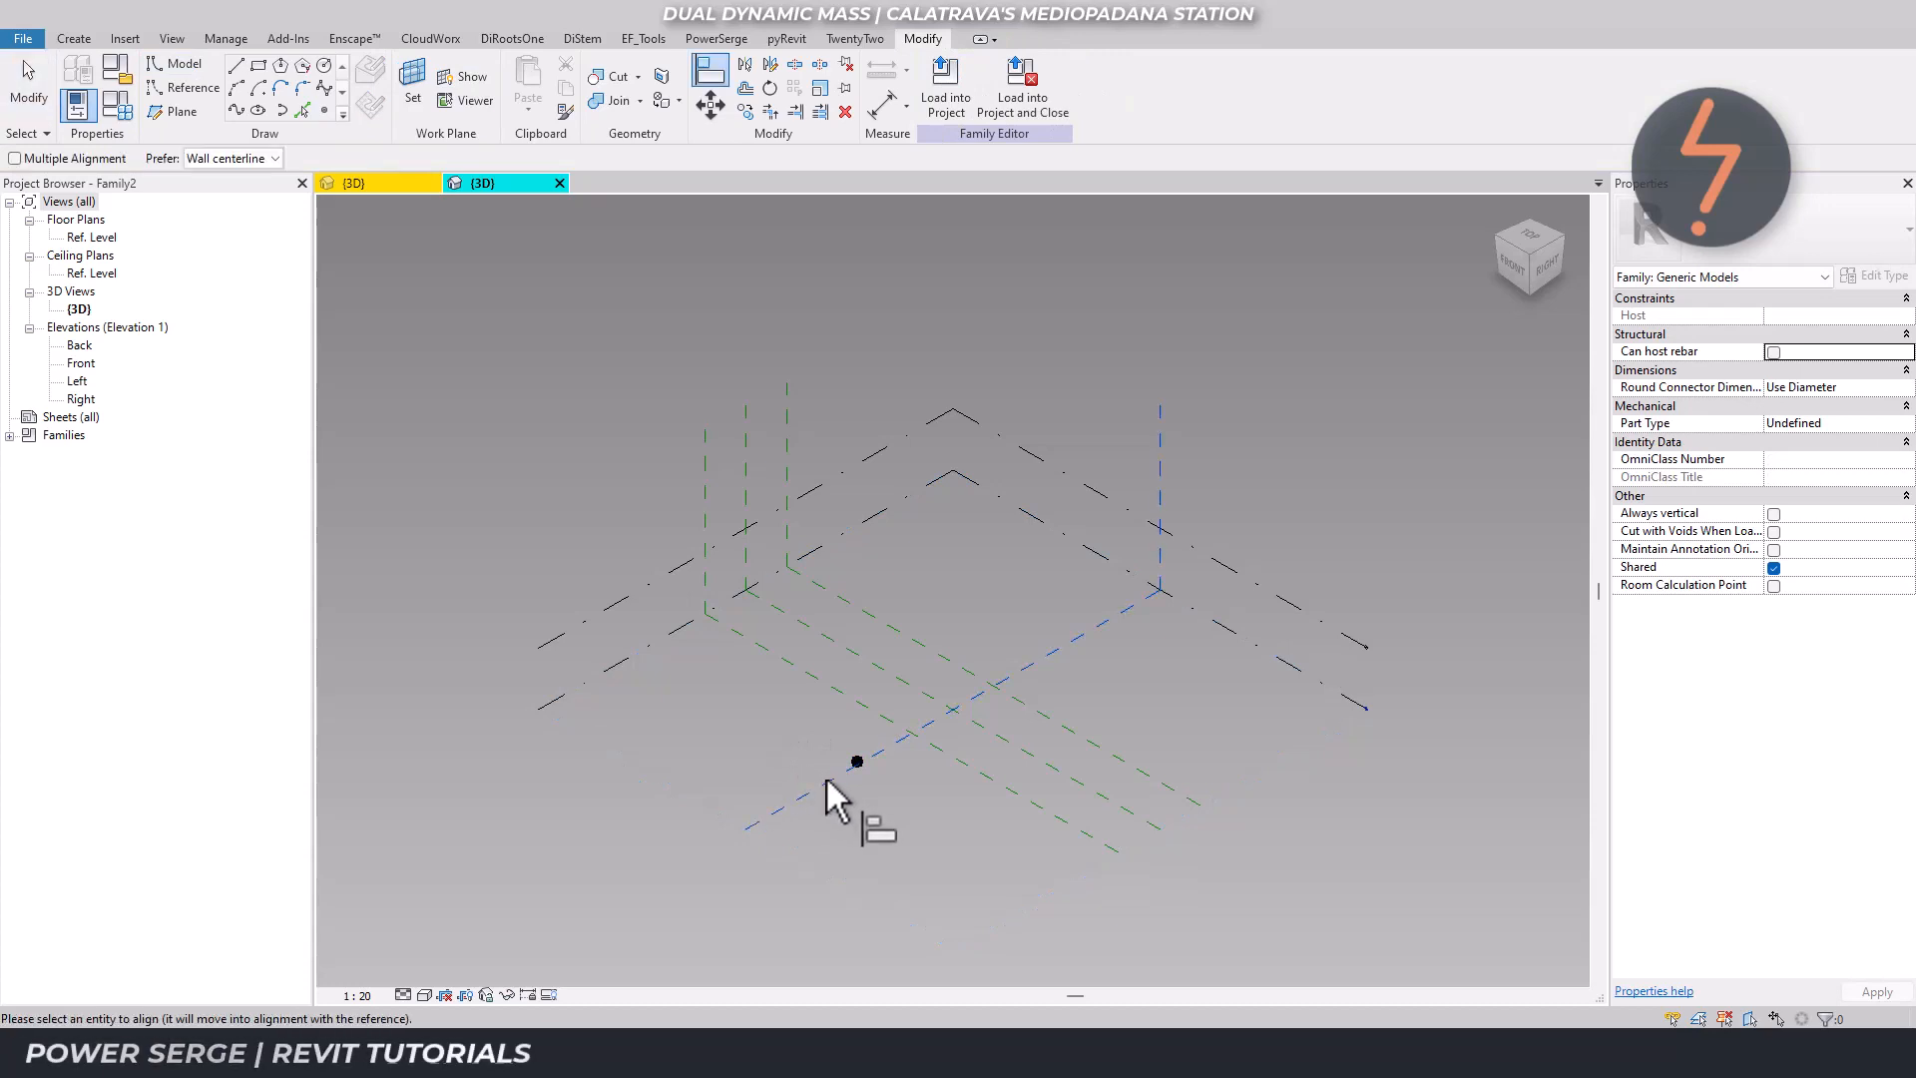
left_click(867, 758)
key("Escape")
key("Escape")
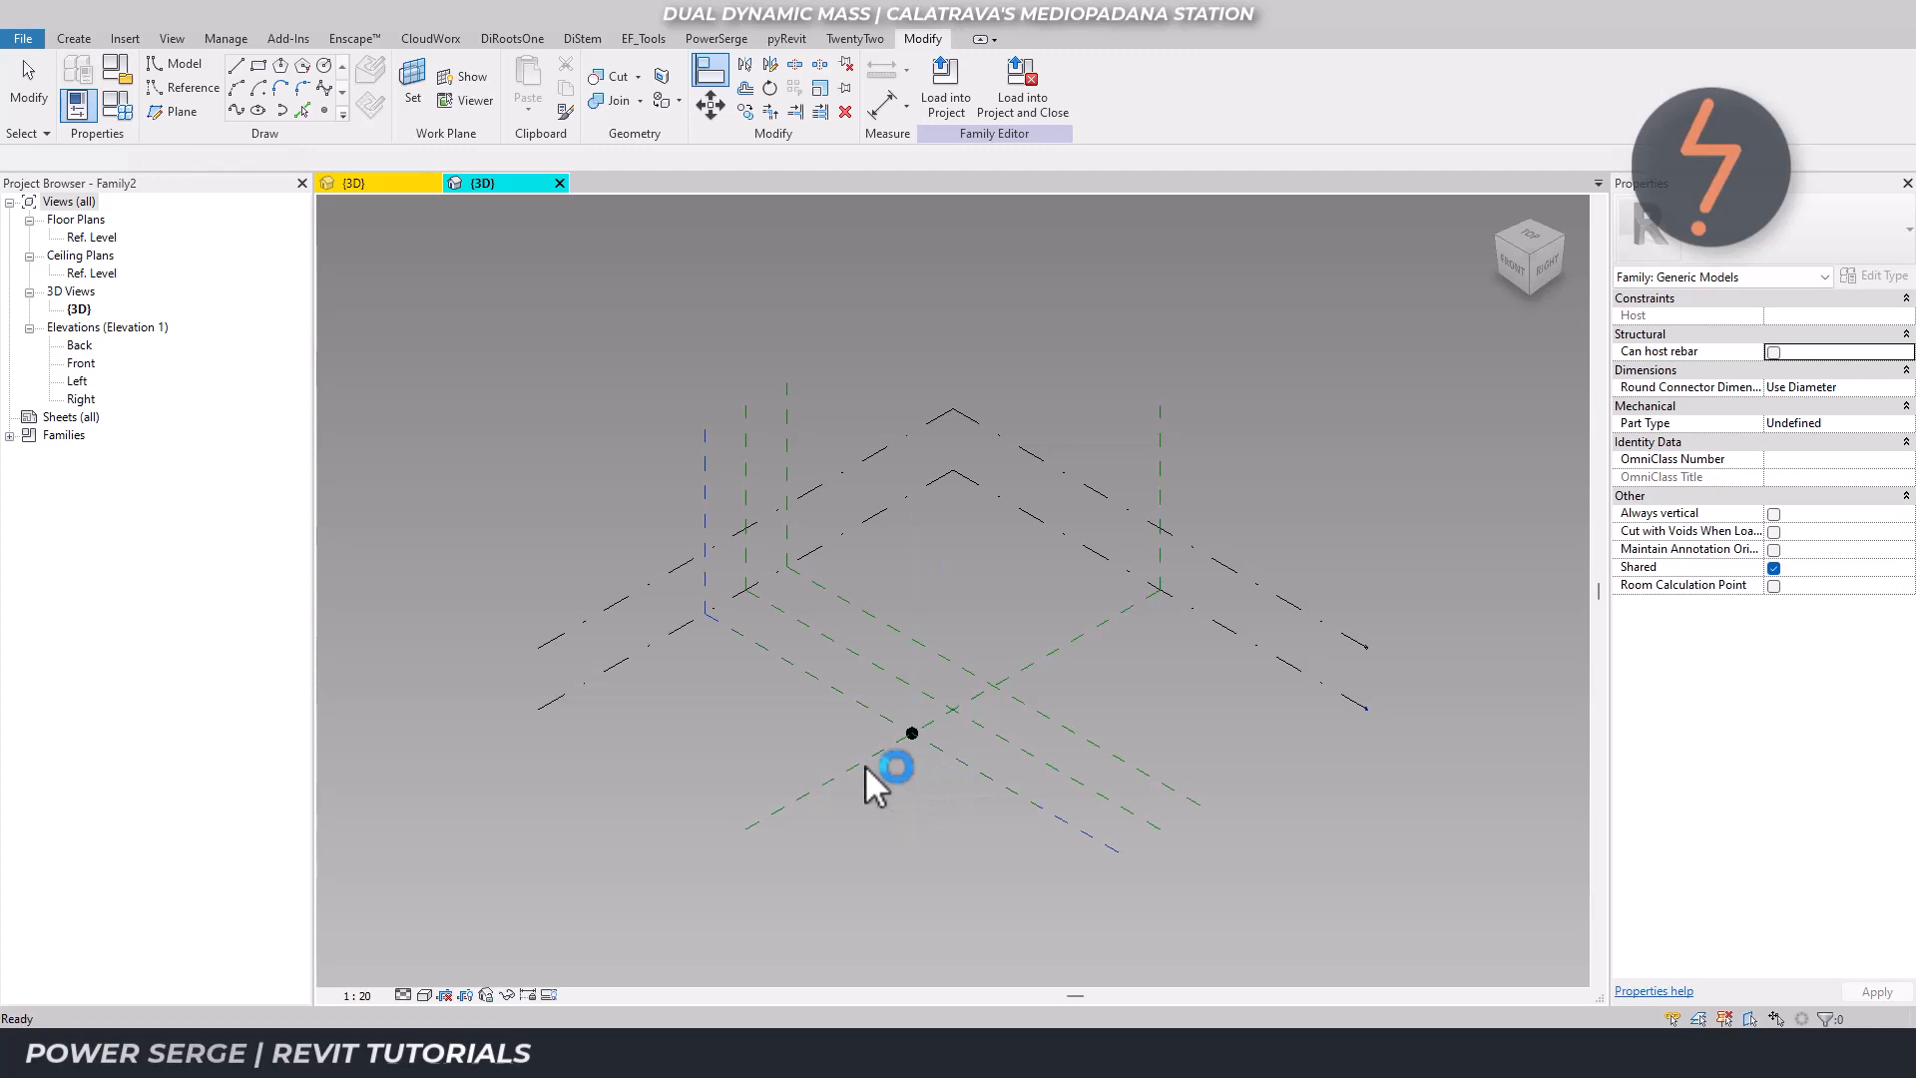
Set Level 2 as the work plane and place three reference points on it.
left_click(412, 87)
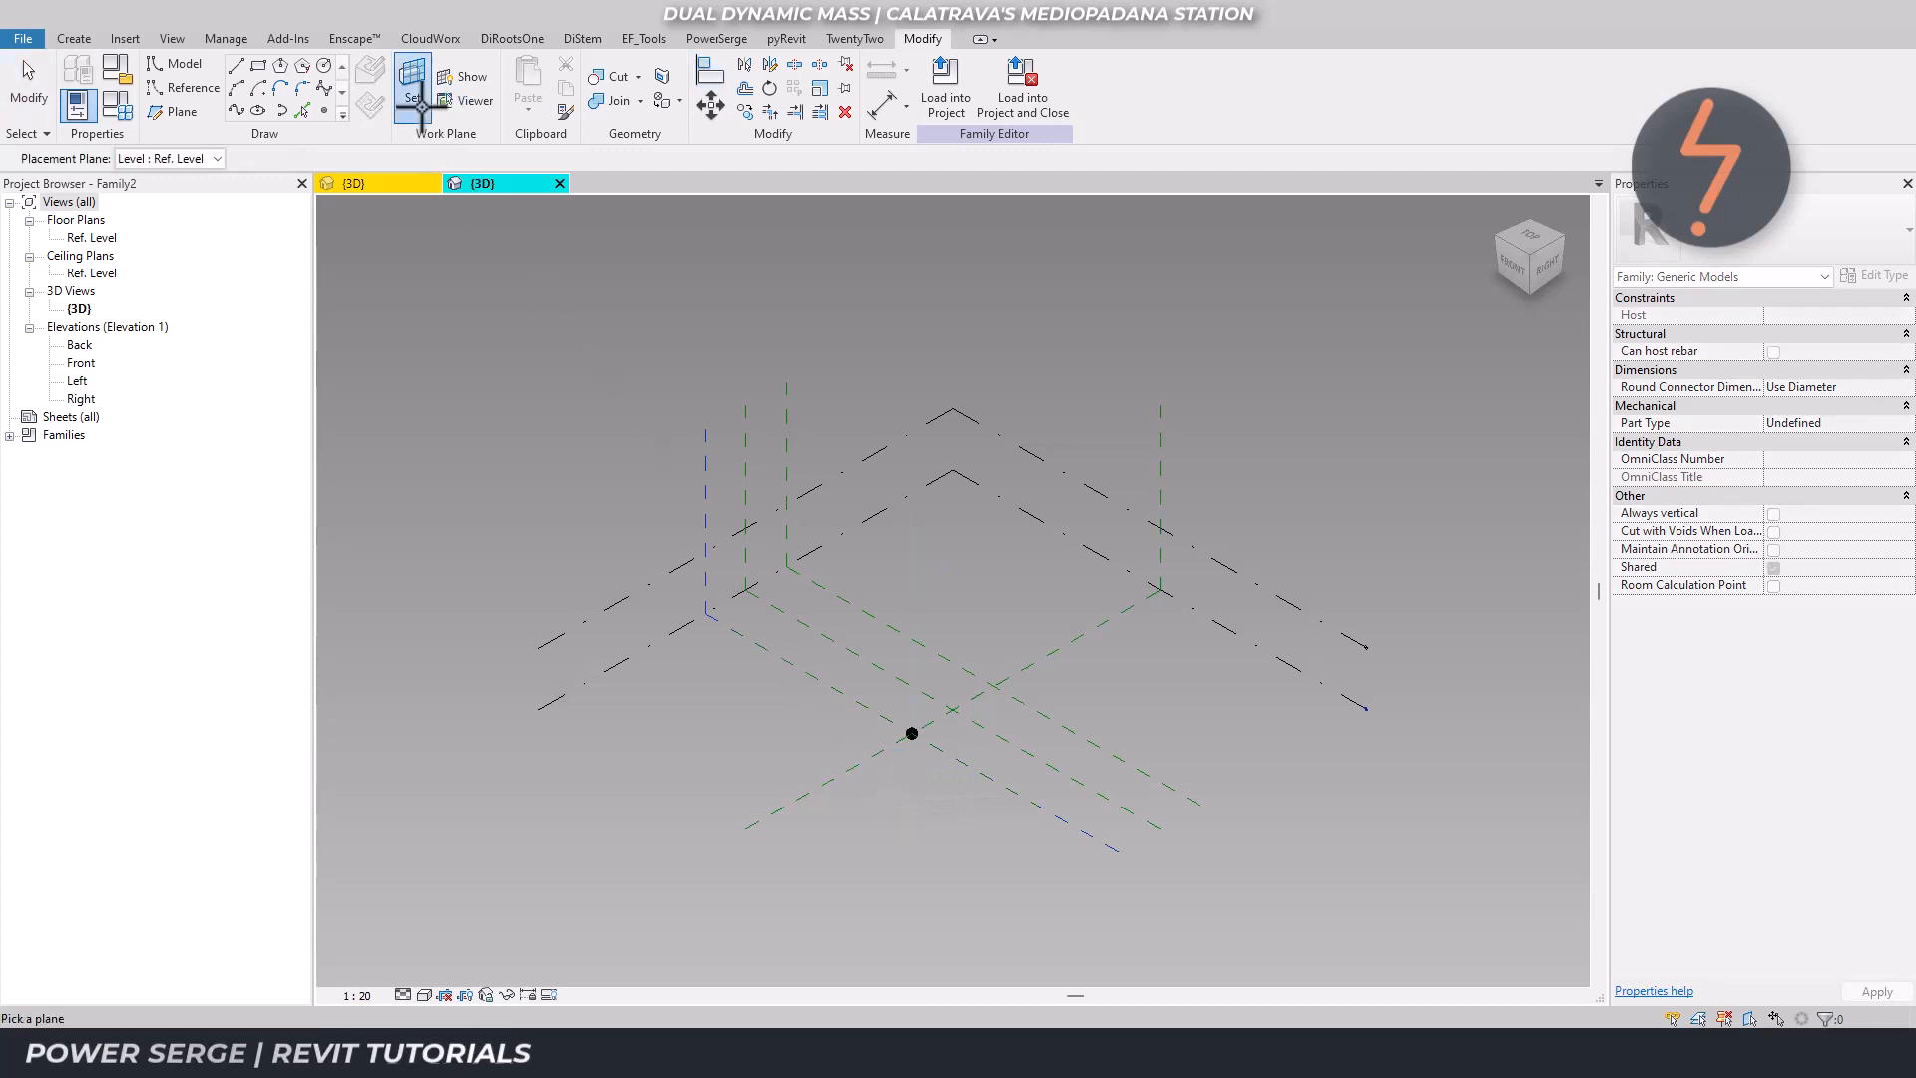
left_click(578, 621)
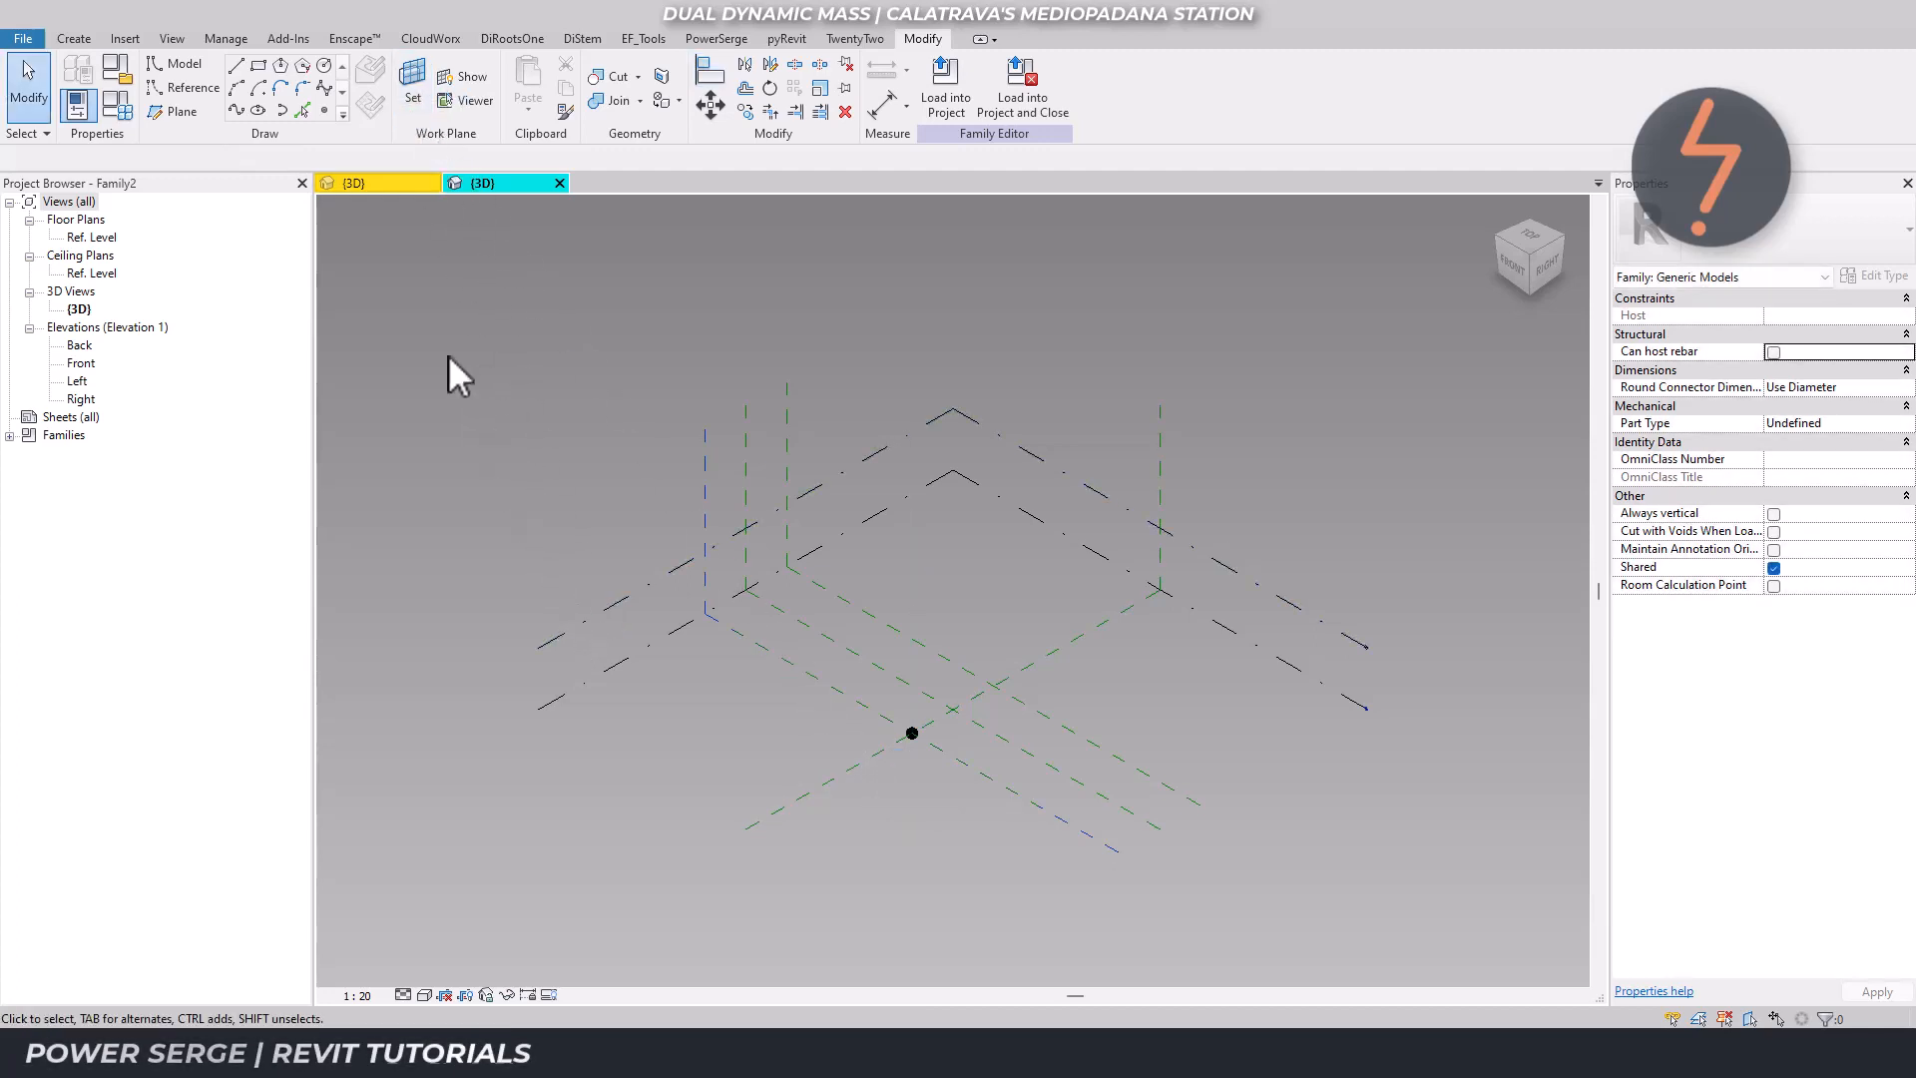
left_click(328, 111)
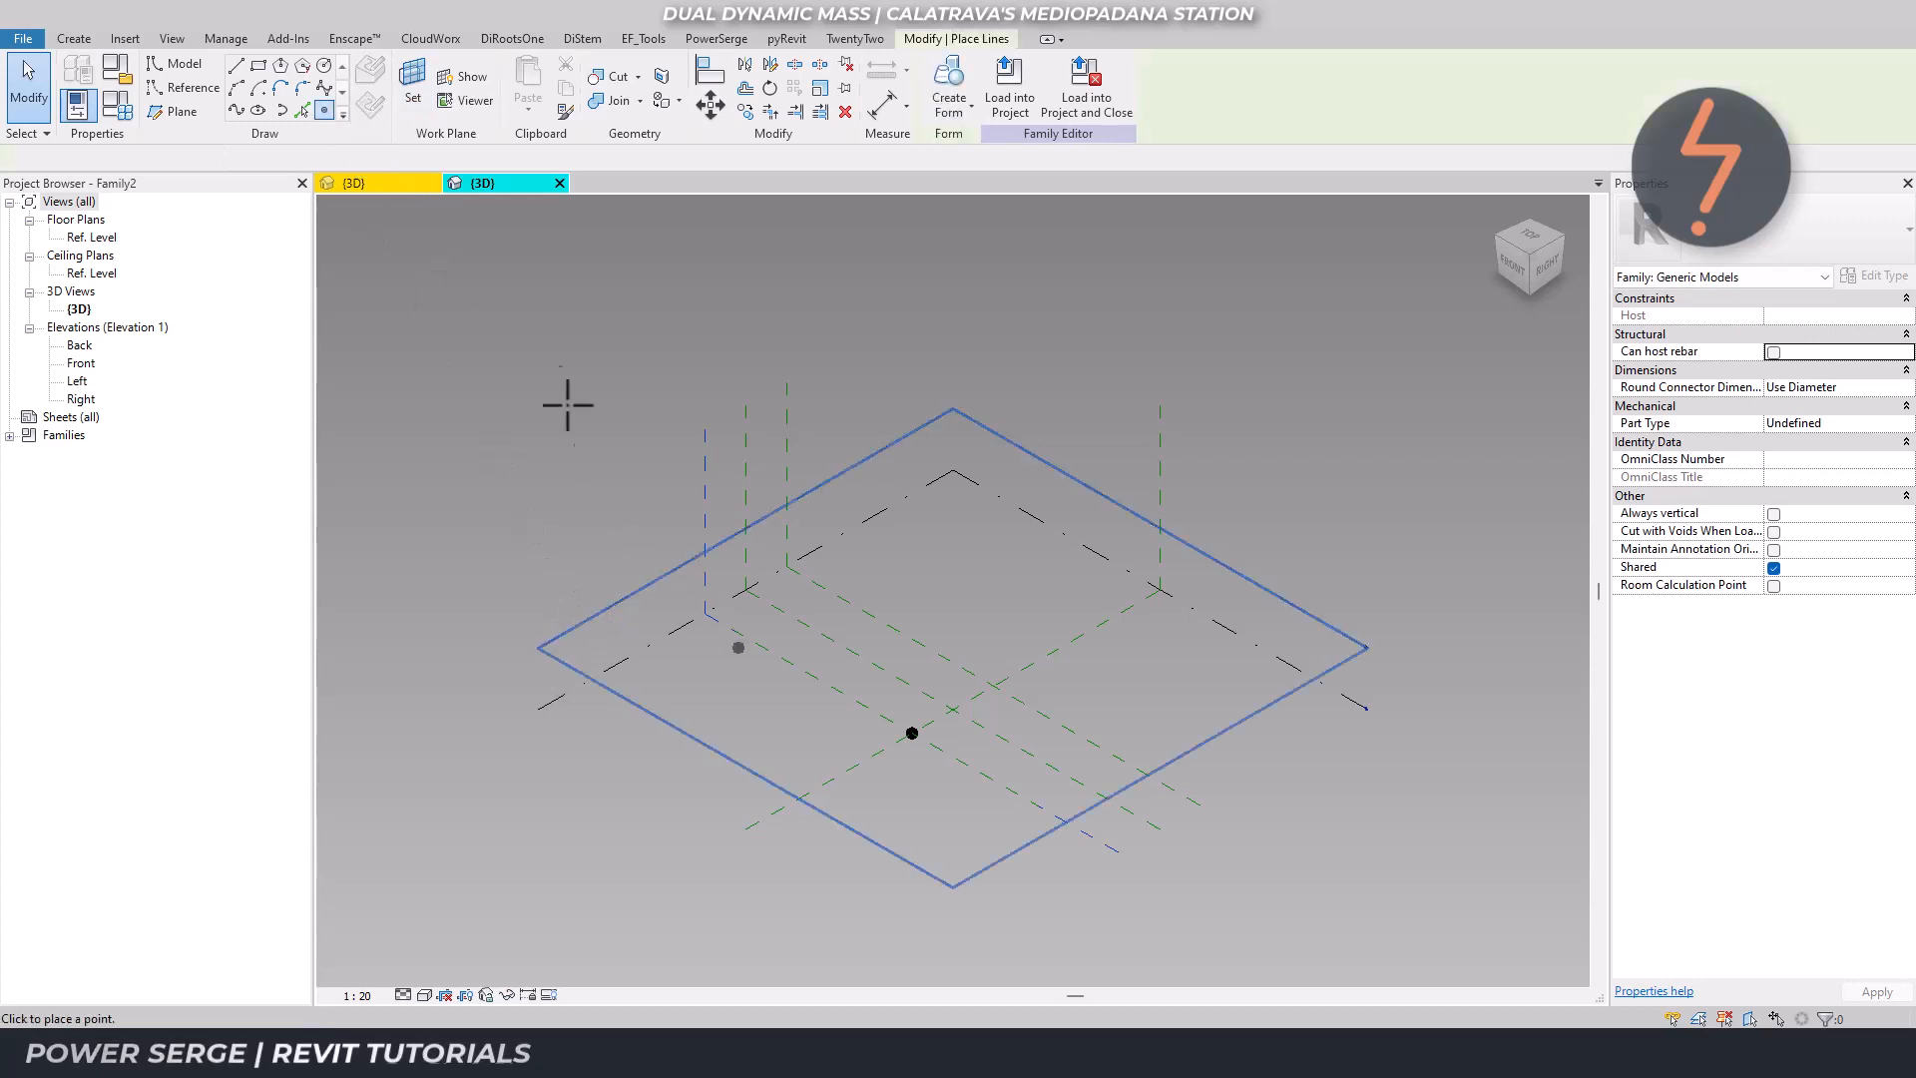
left_click(822, 717)
left_click(884, 677)
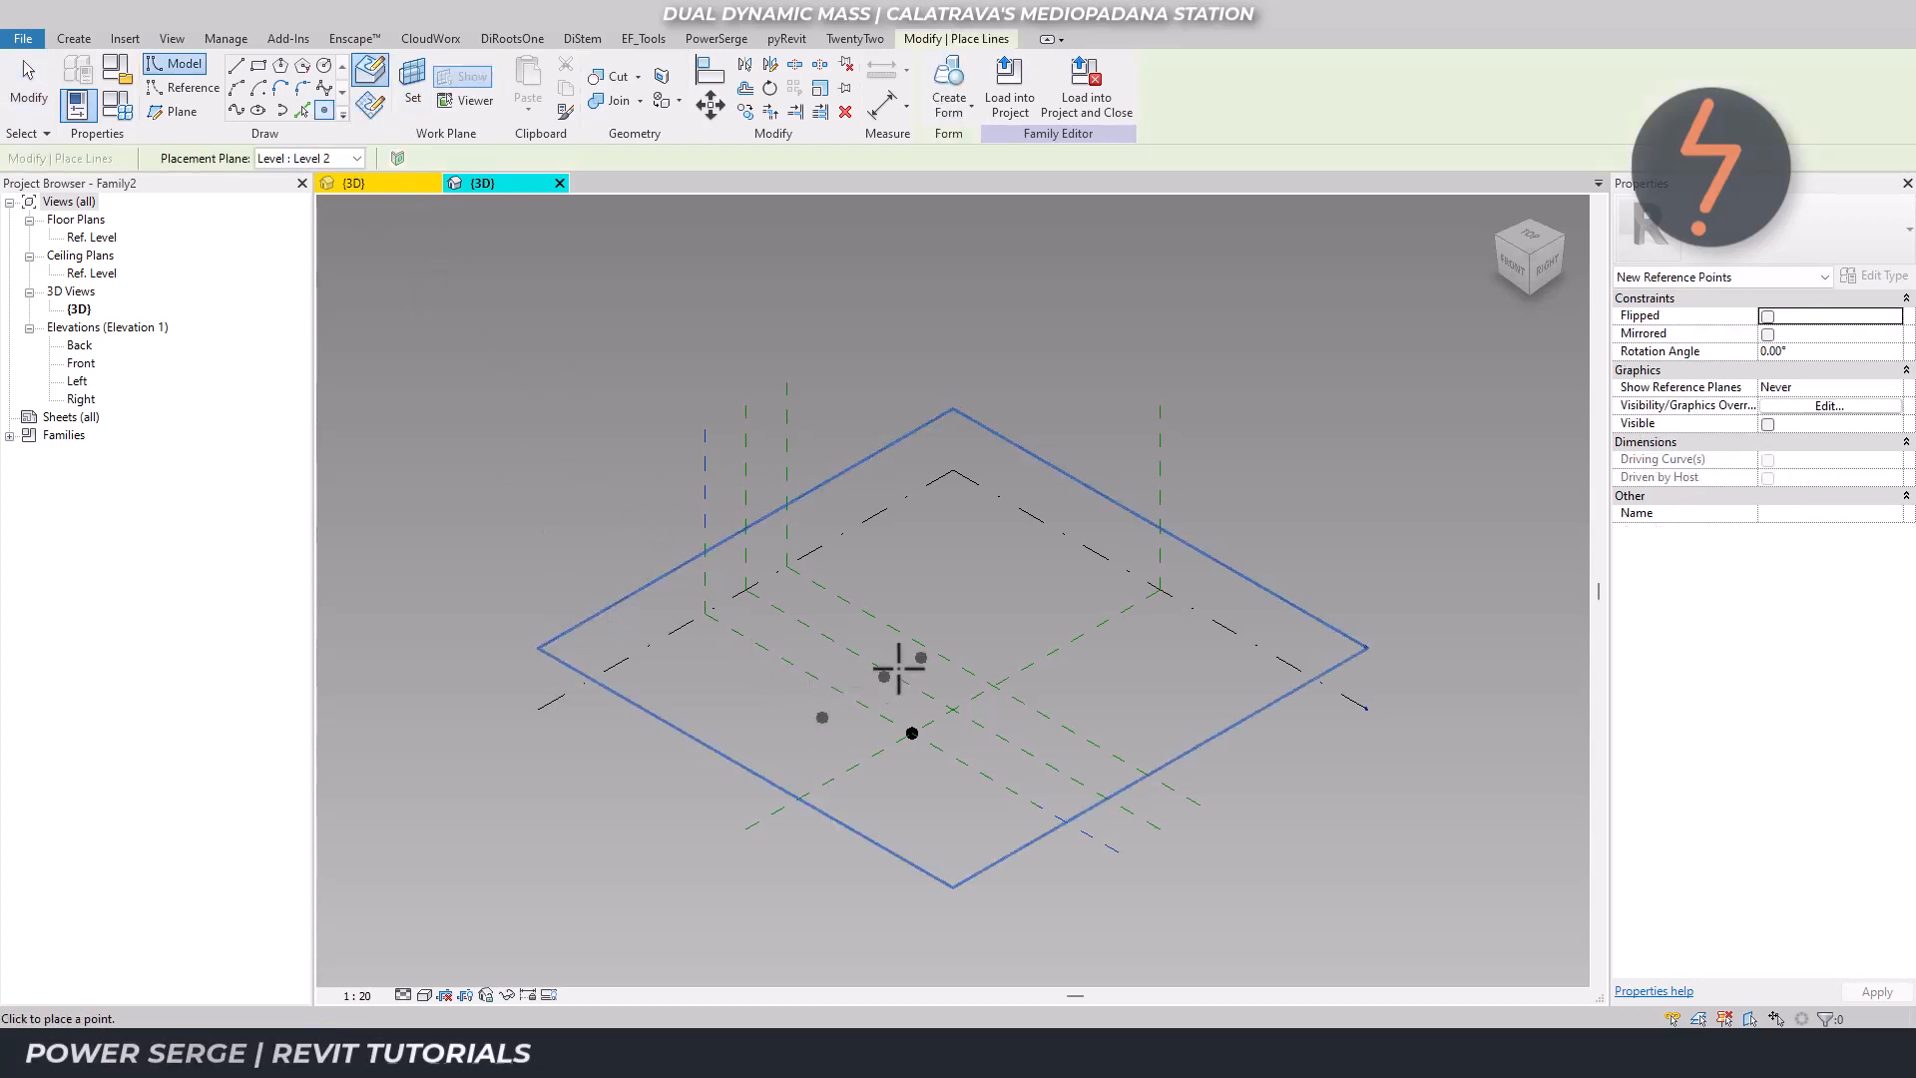
key("Escape")
key("Escape")
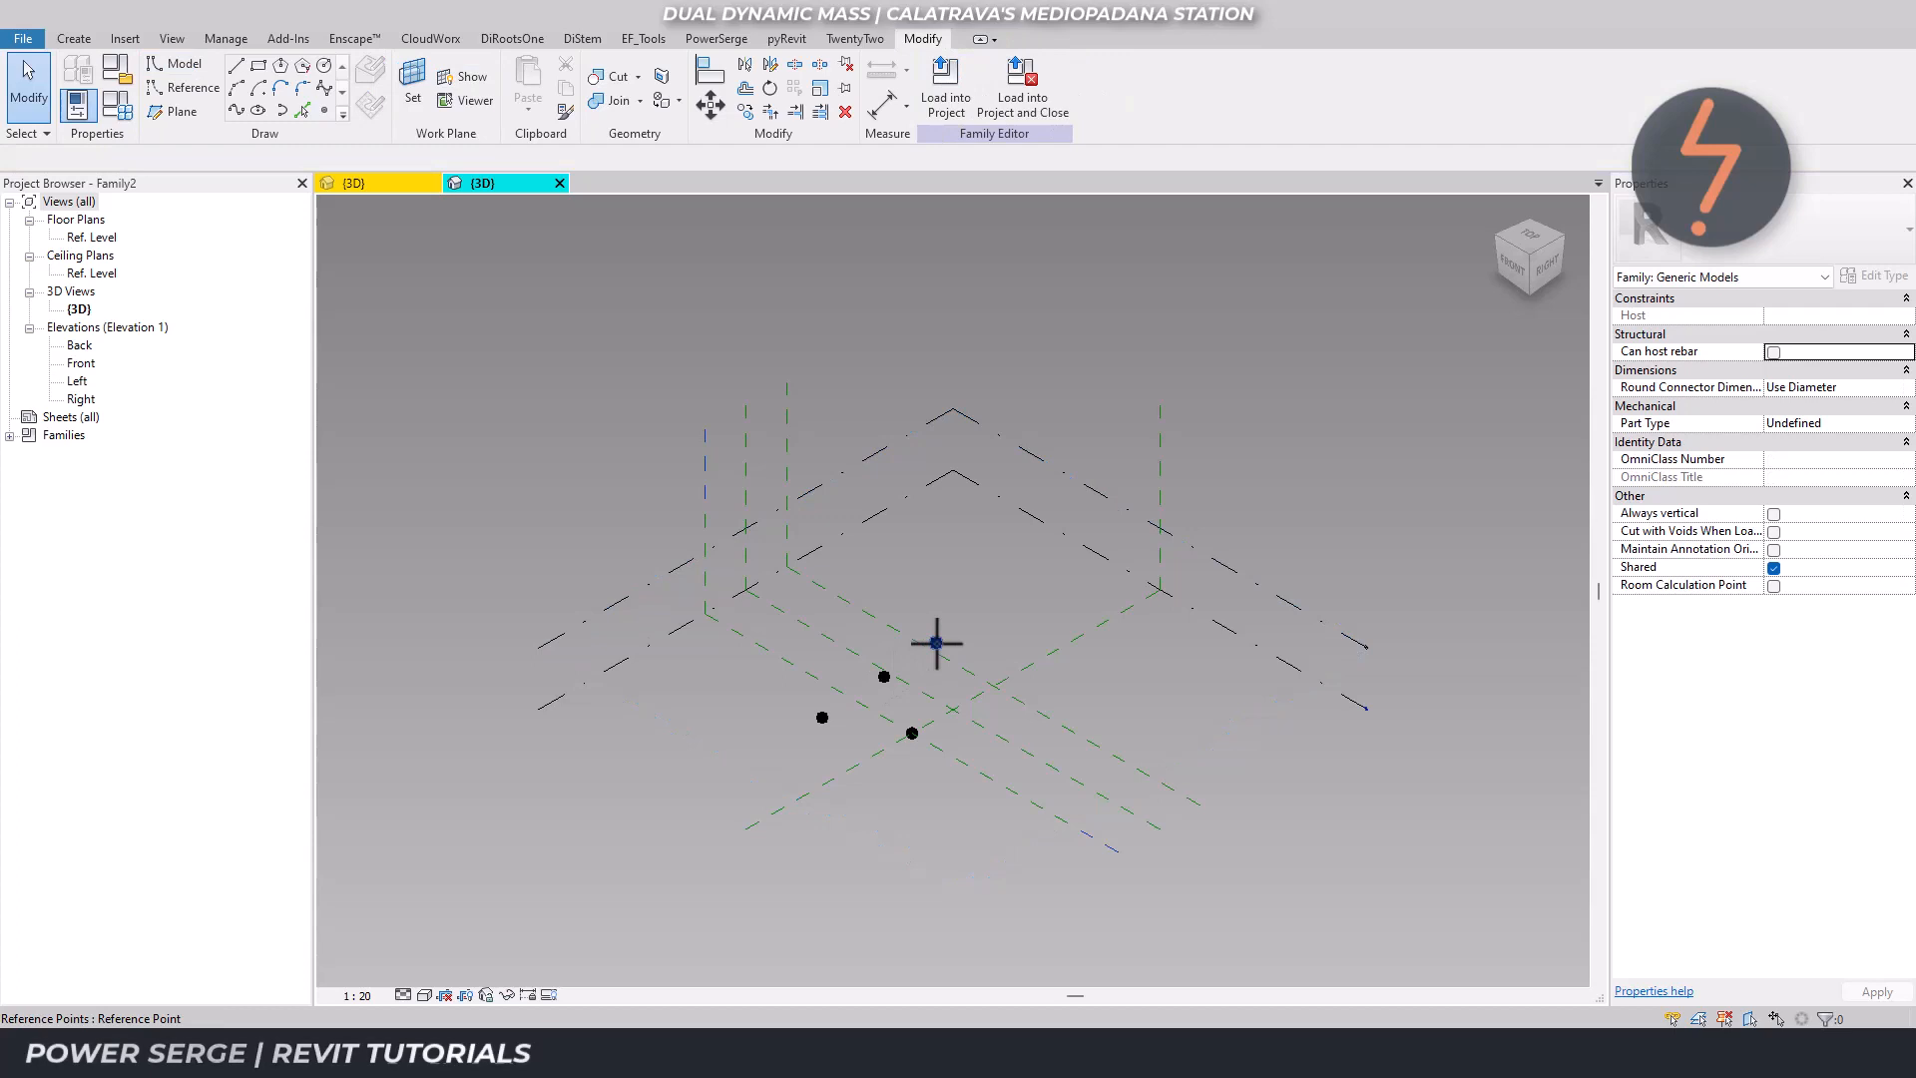
Align the three upper points to the Center (Left/Right) plane and to the back, center and front planes respectively.
key("l")
left_click(1021, 663)
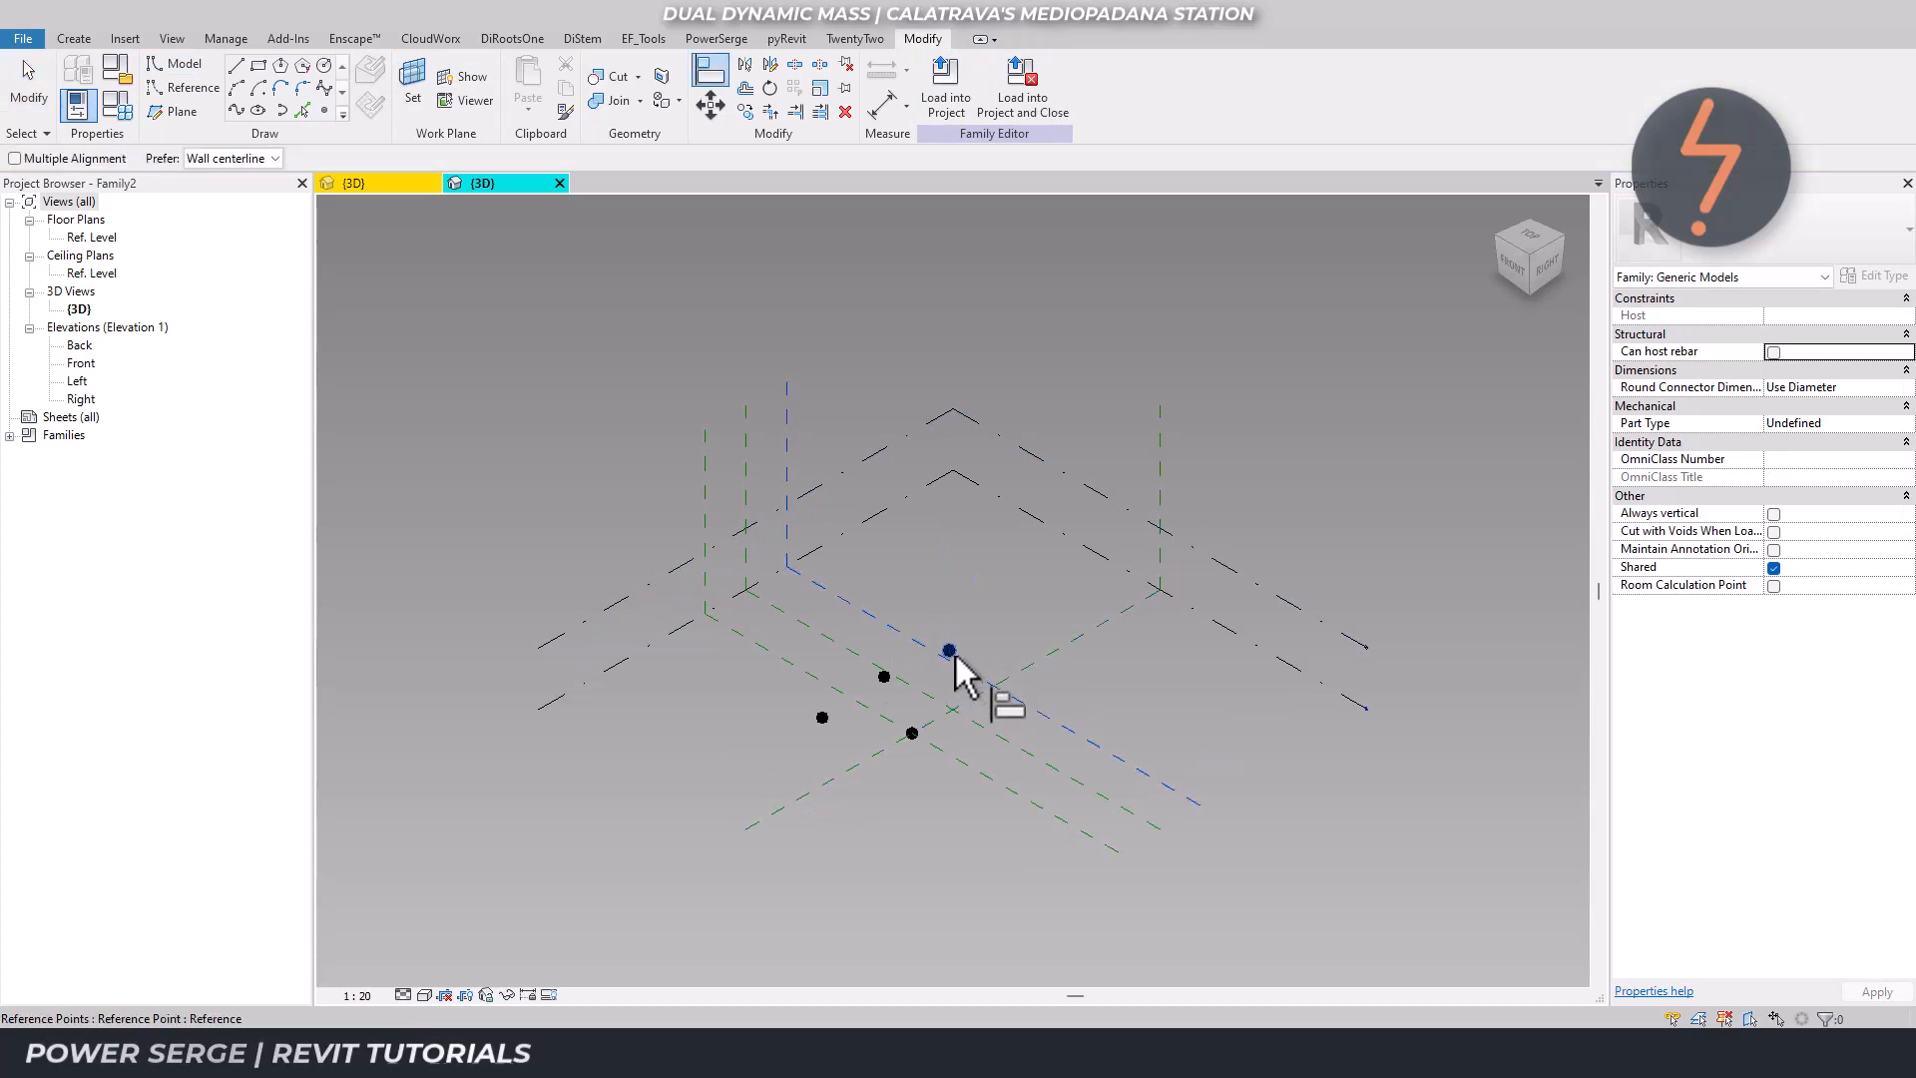
left_click(940, 646)
left_click(952, 644)
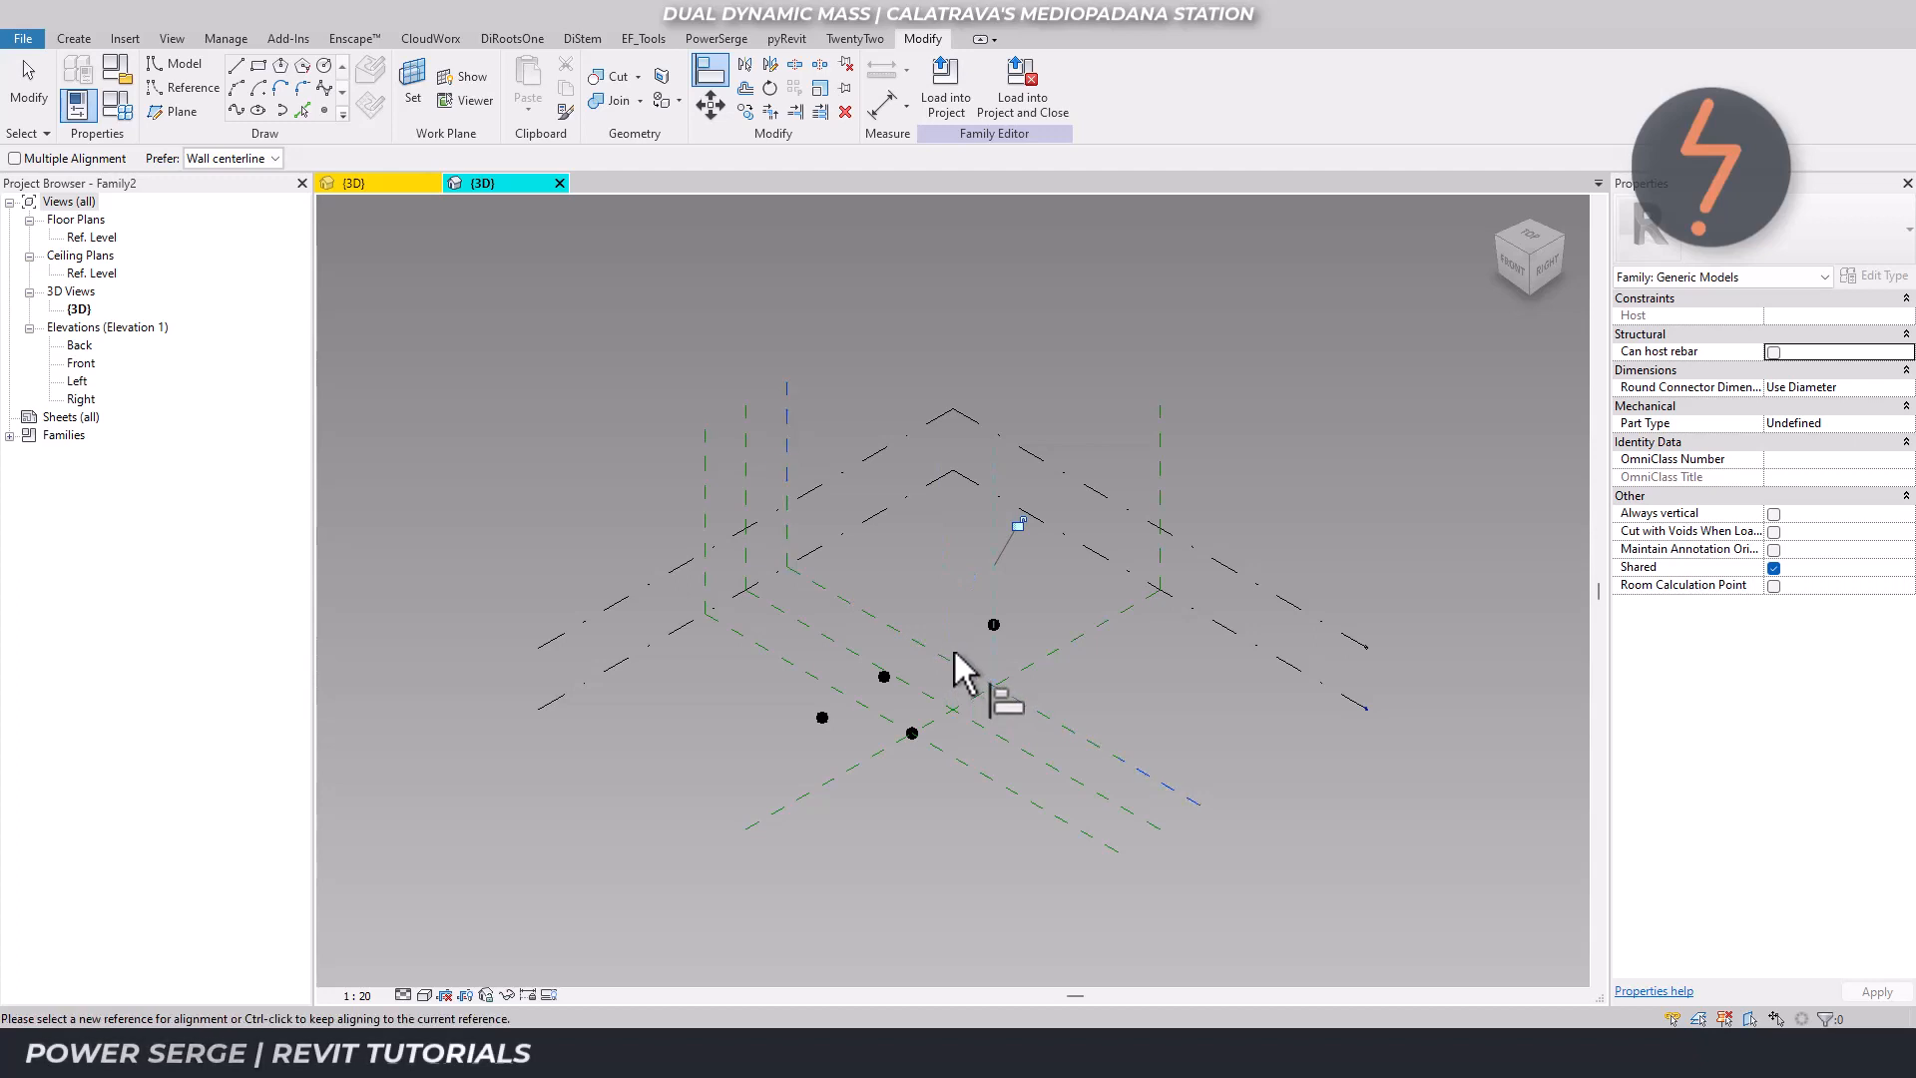
left_click(894, 683)
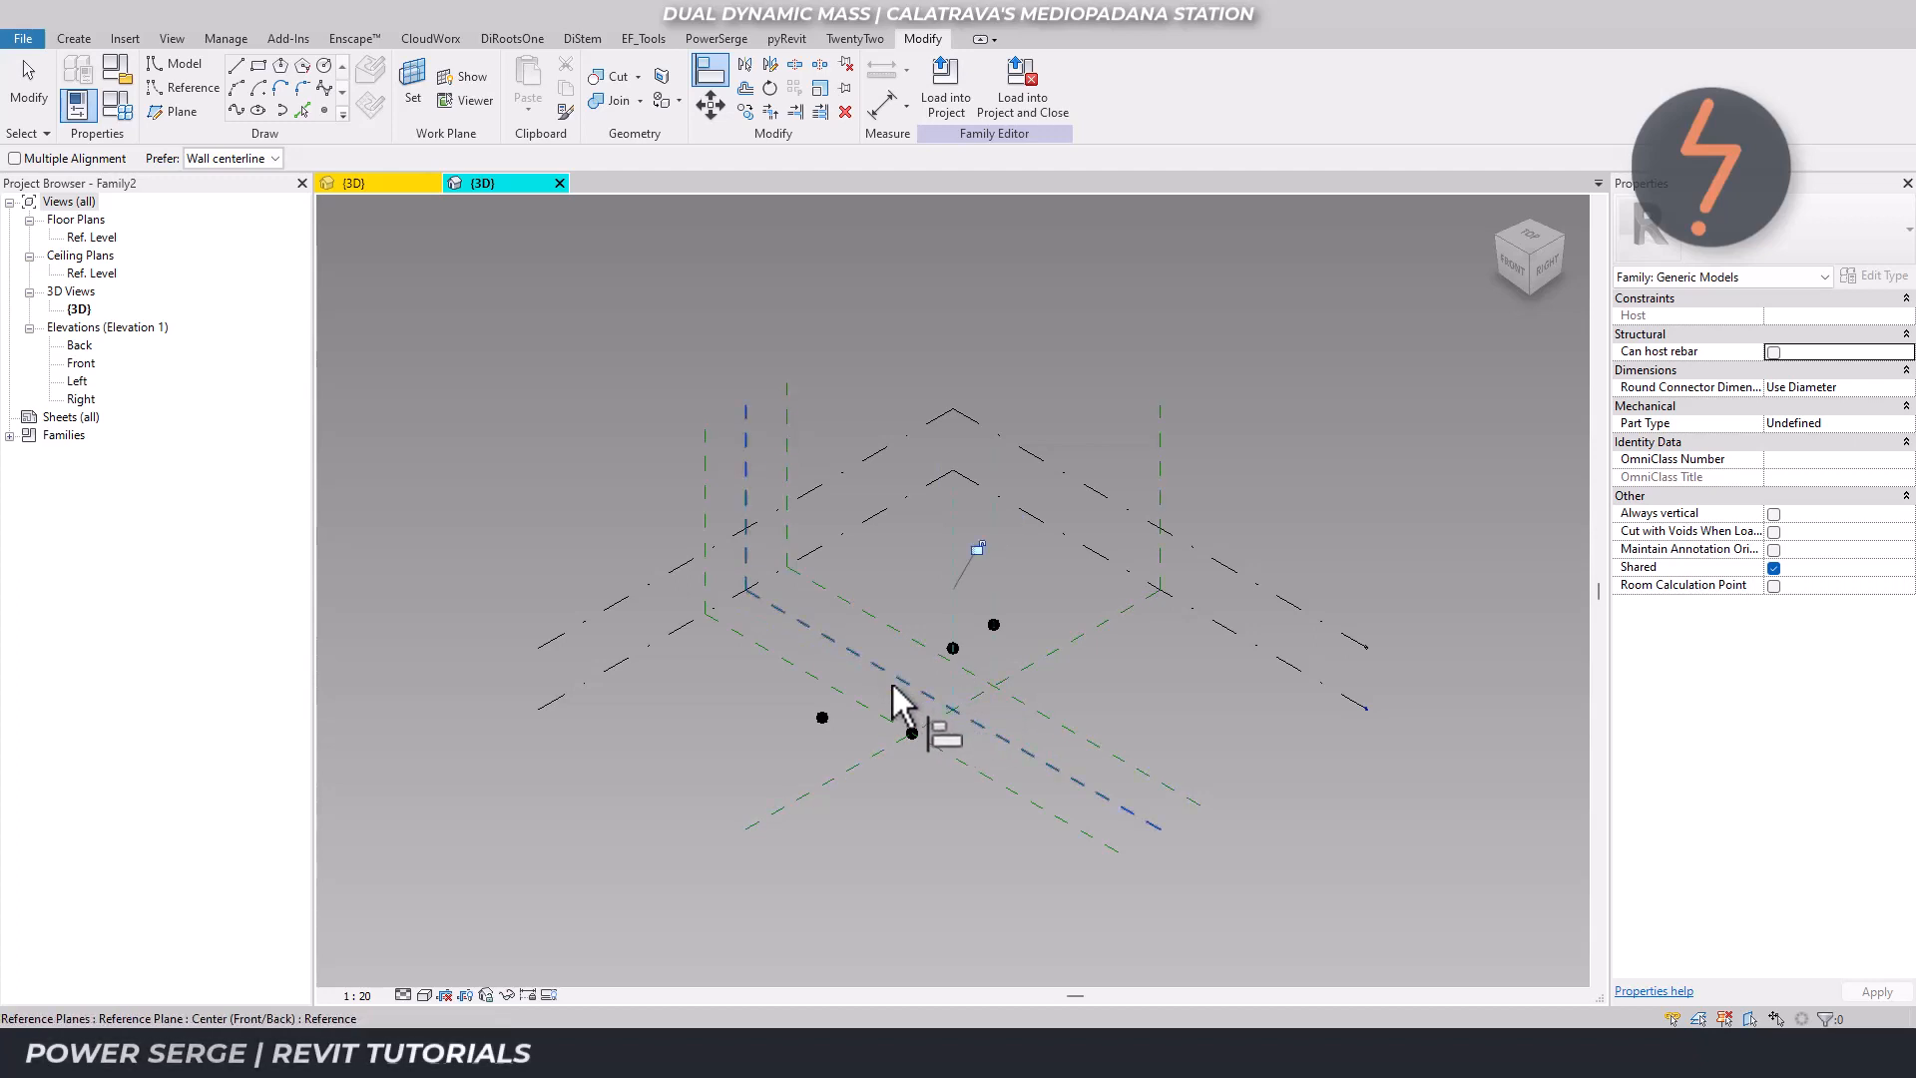
left_click(887, 689)
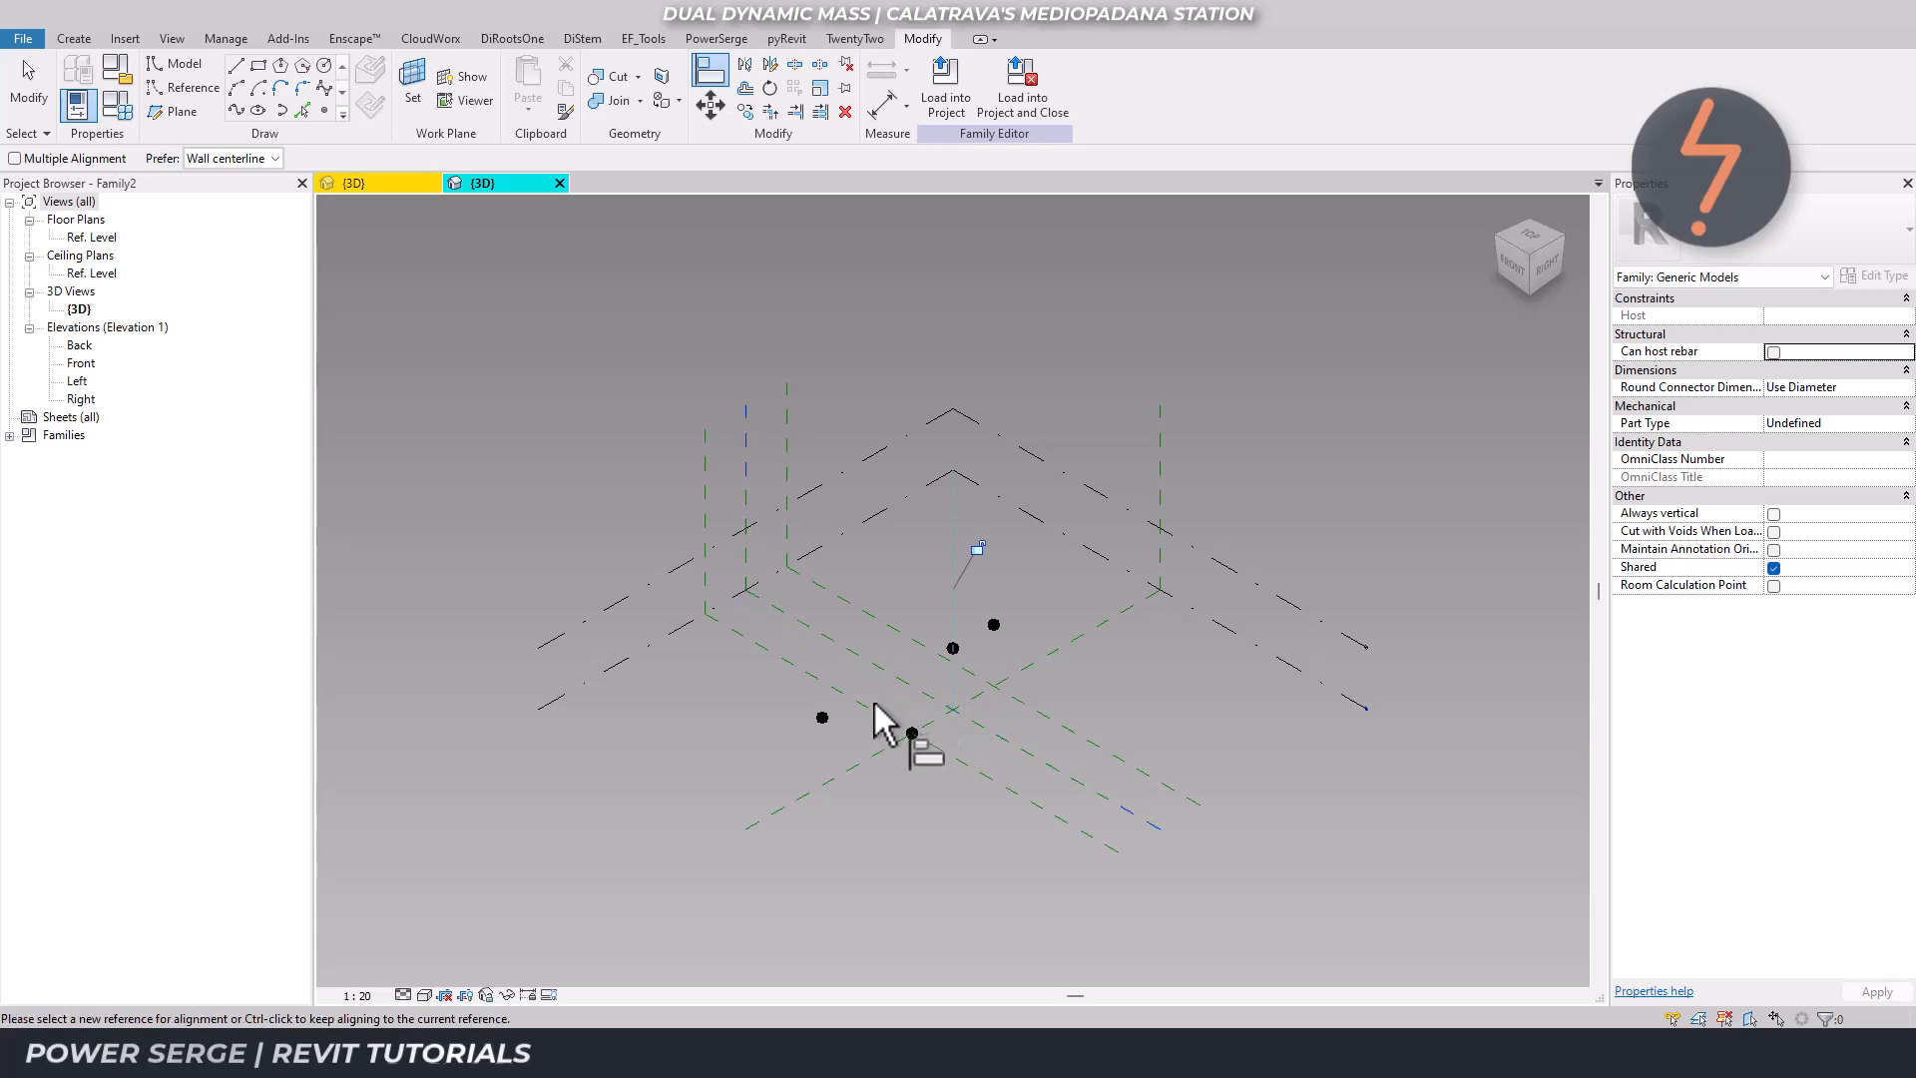
left_click(824, 714)
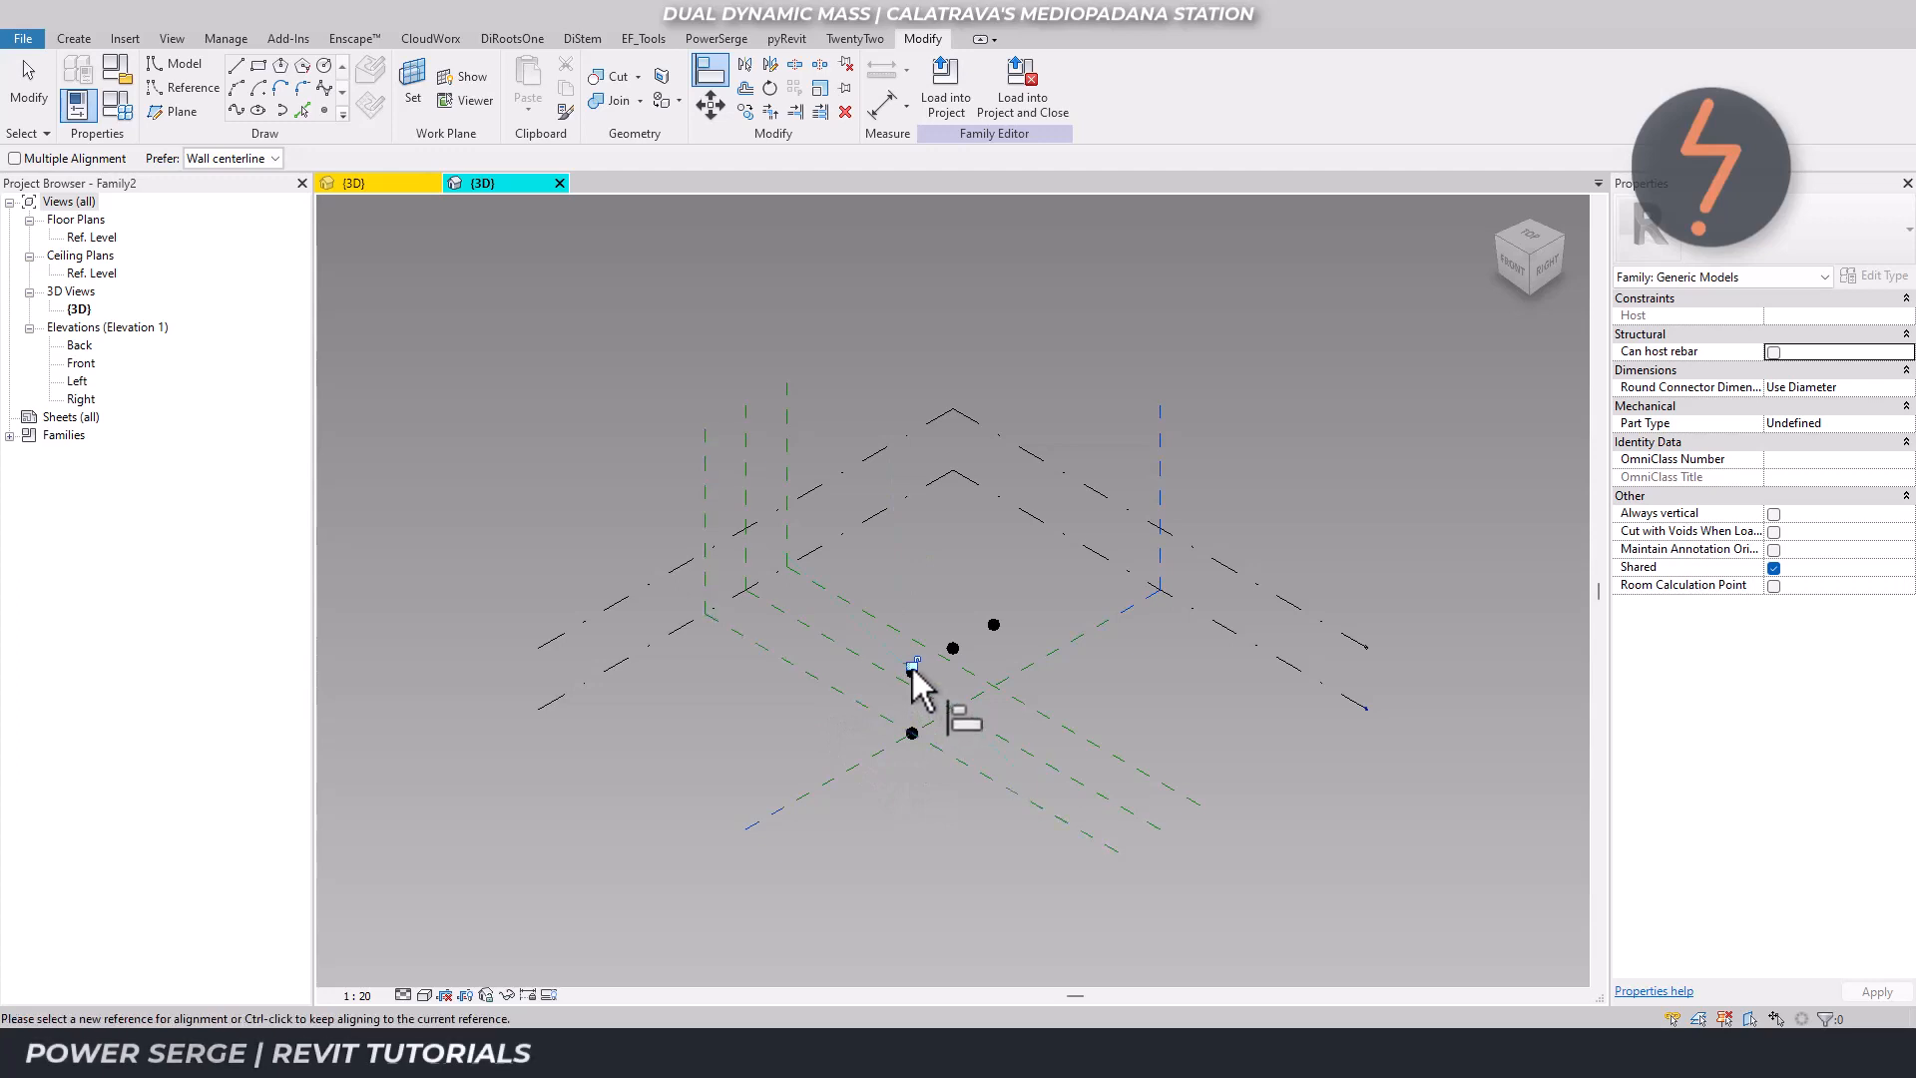
key("Escape")
Select all four reference points and make them adaptive.
left_click_drag(871, 559, 1019, 789)
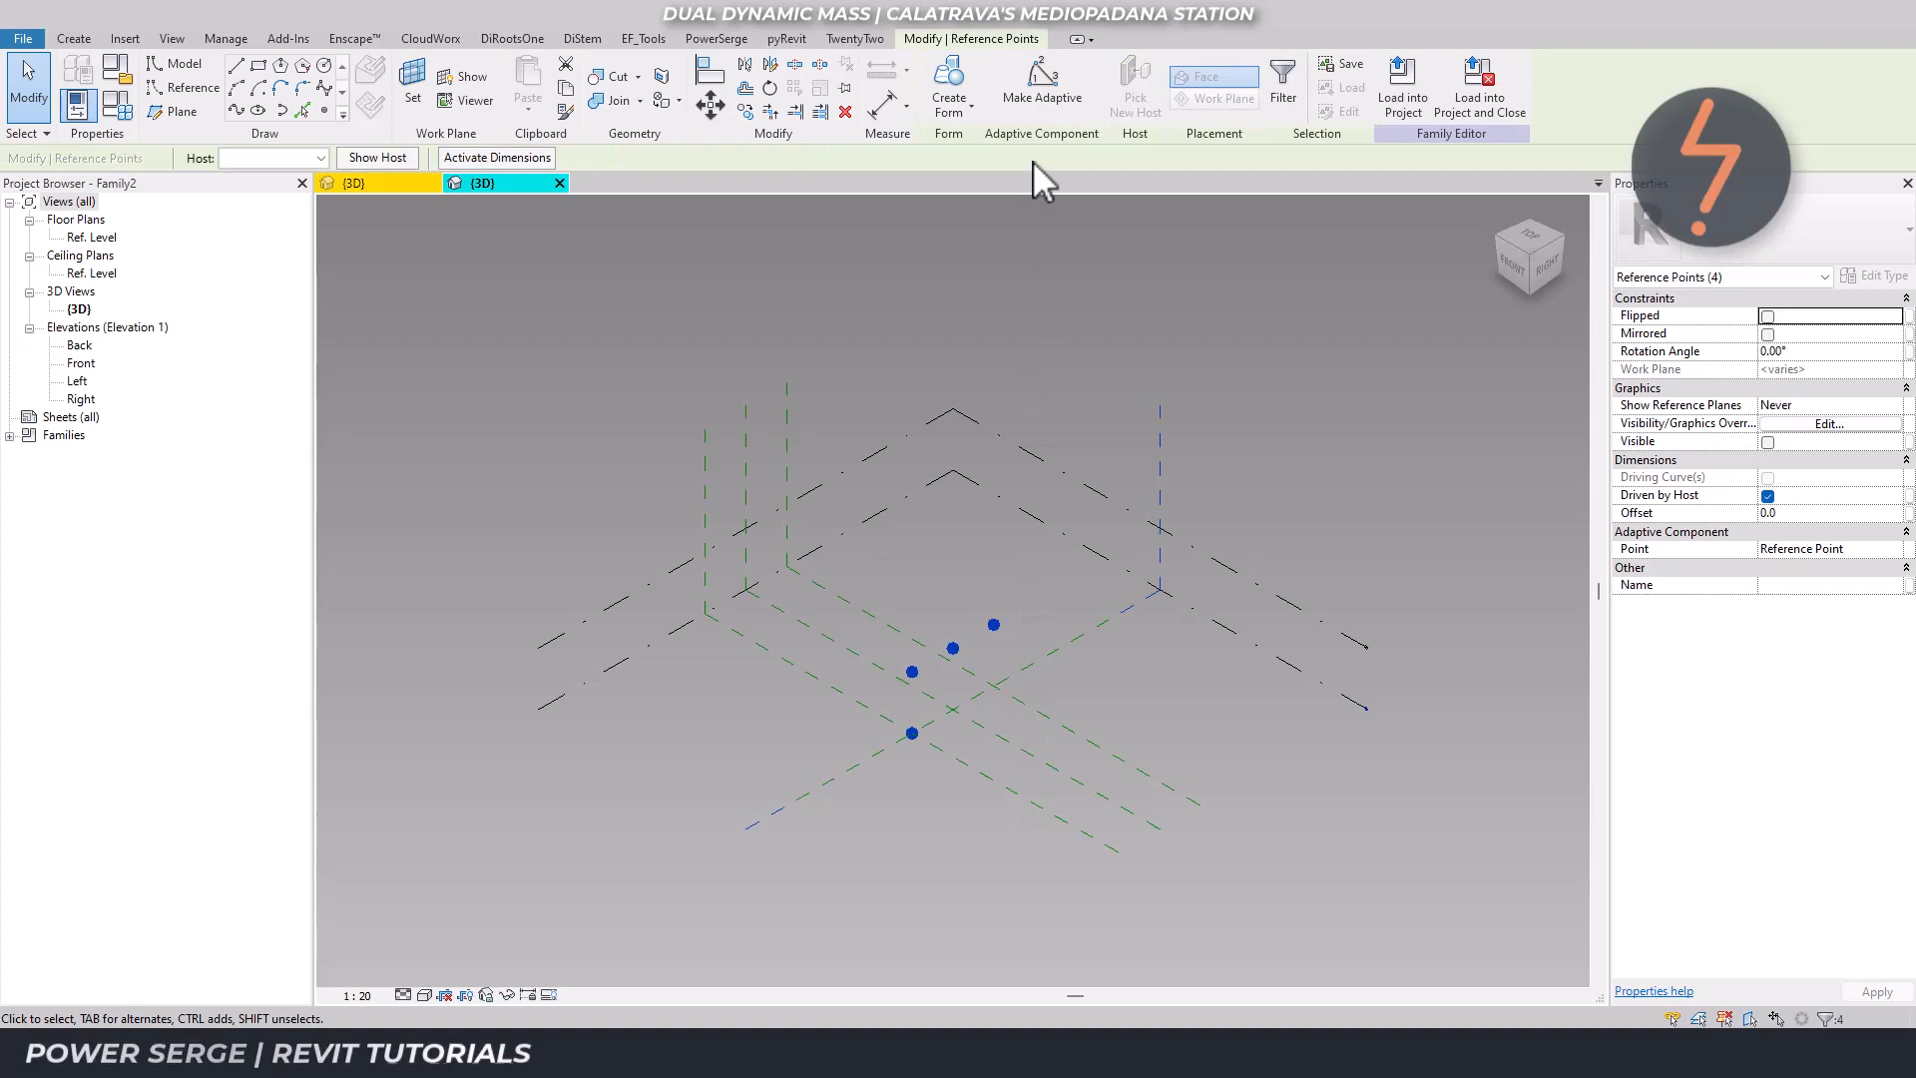
left_click(1039, 100)
left_click(1056, 248)
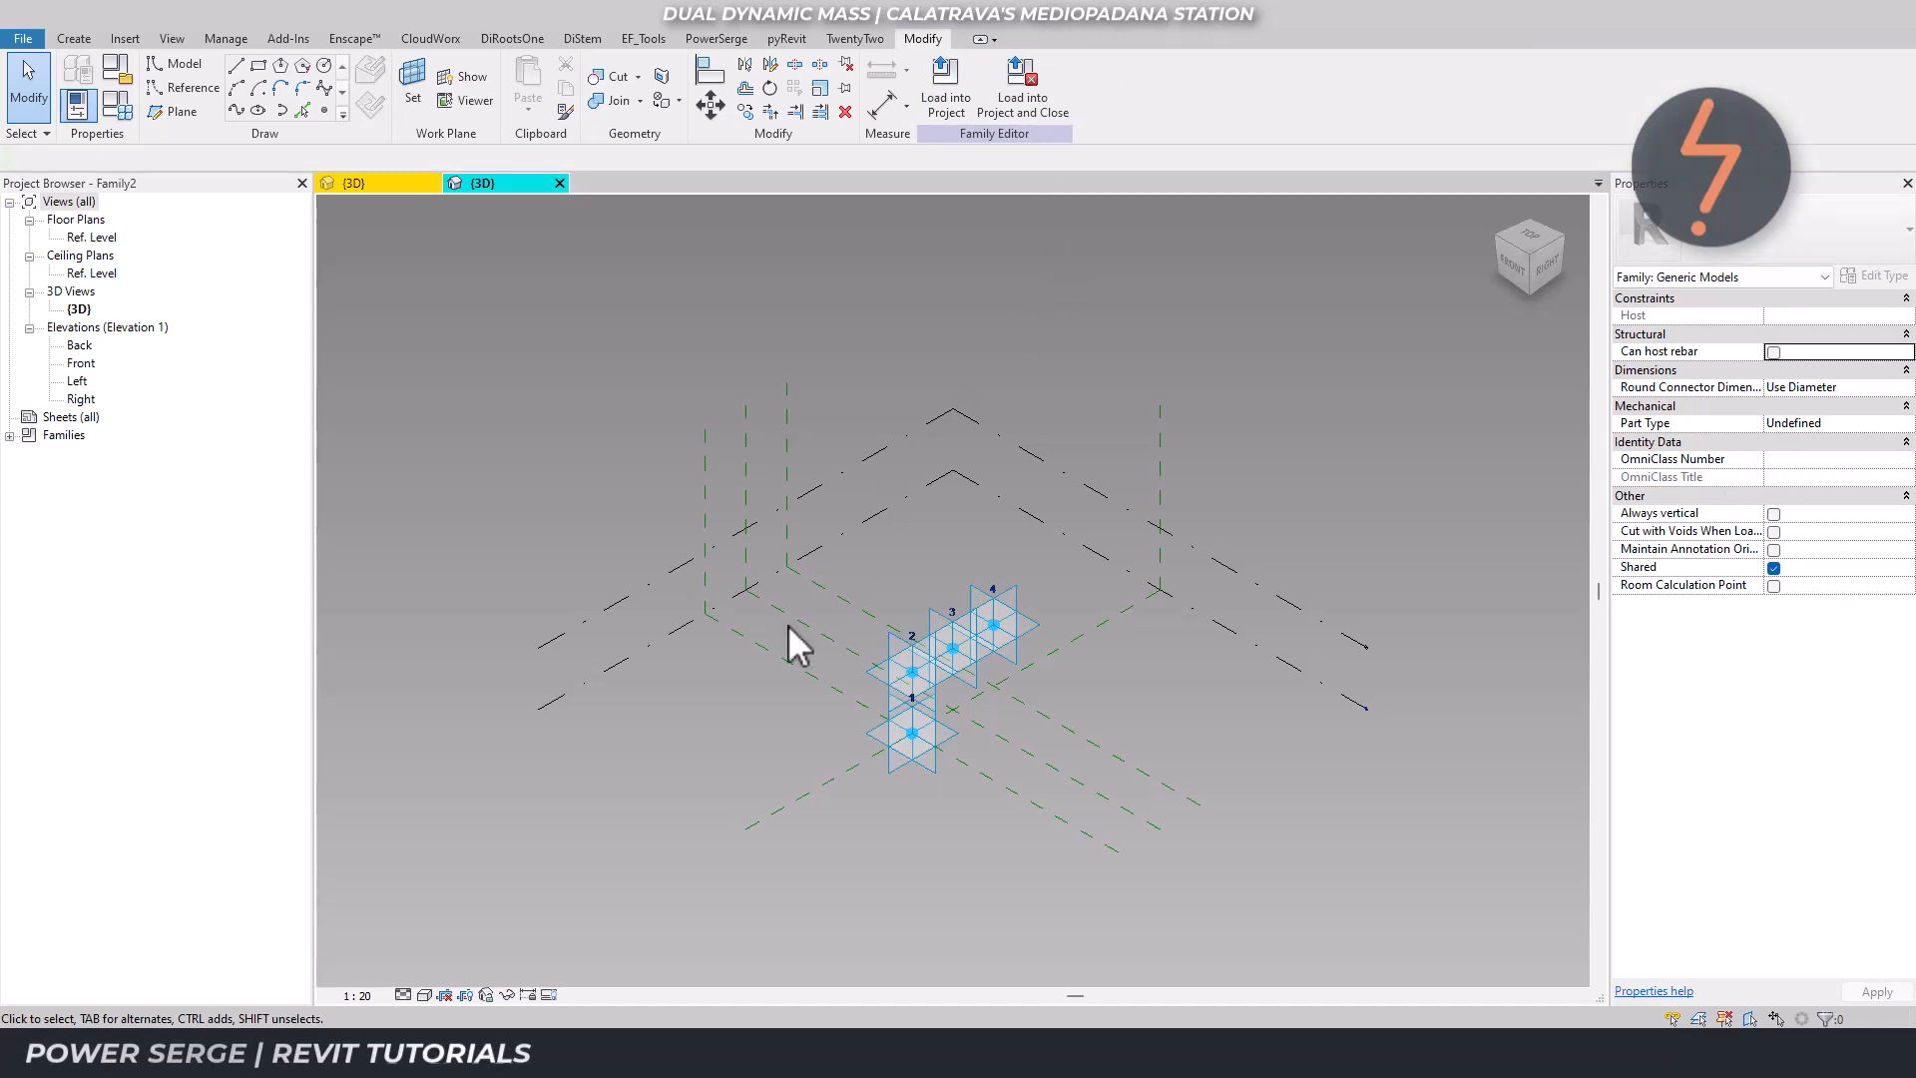
Draw a chain of reference lines with 3D Snapping through adaptive points 1, 2, 3 and 4.
right_click(746, 680)
left_click(810, 529)
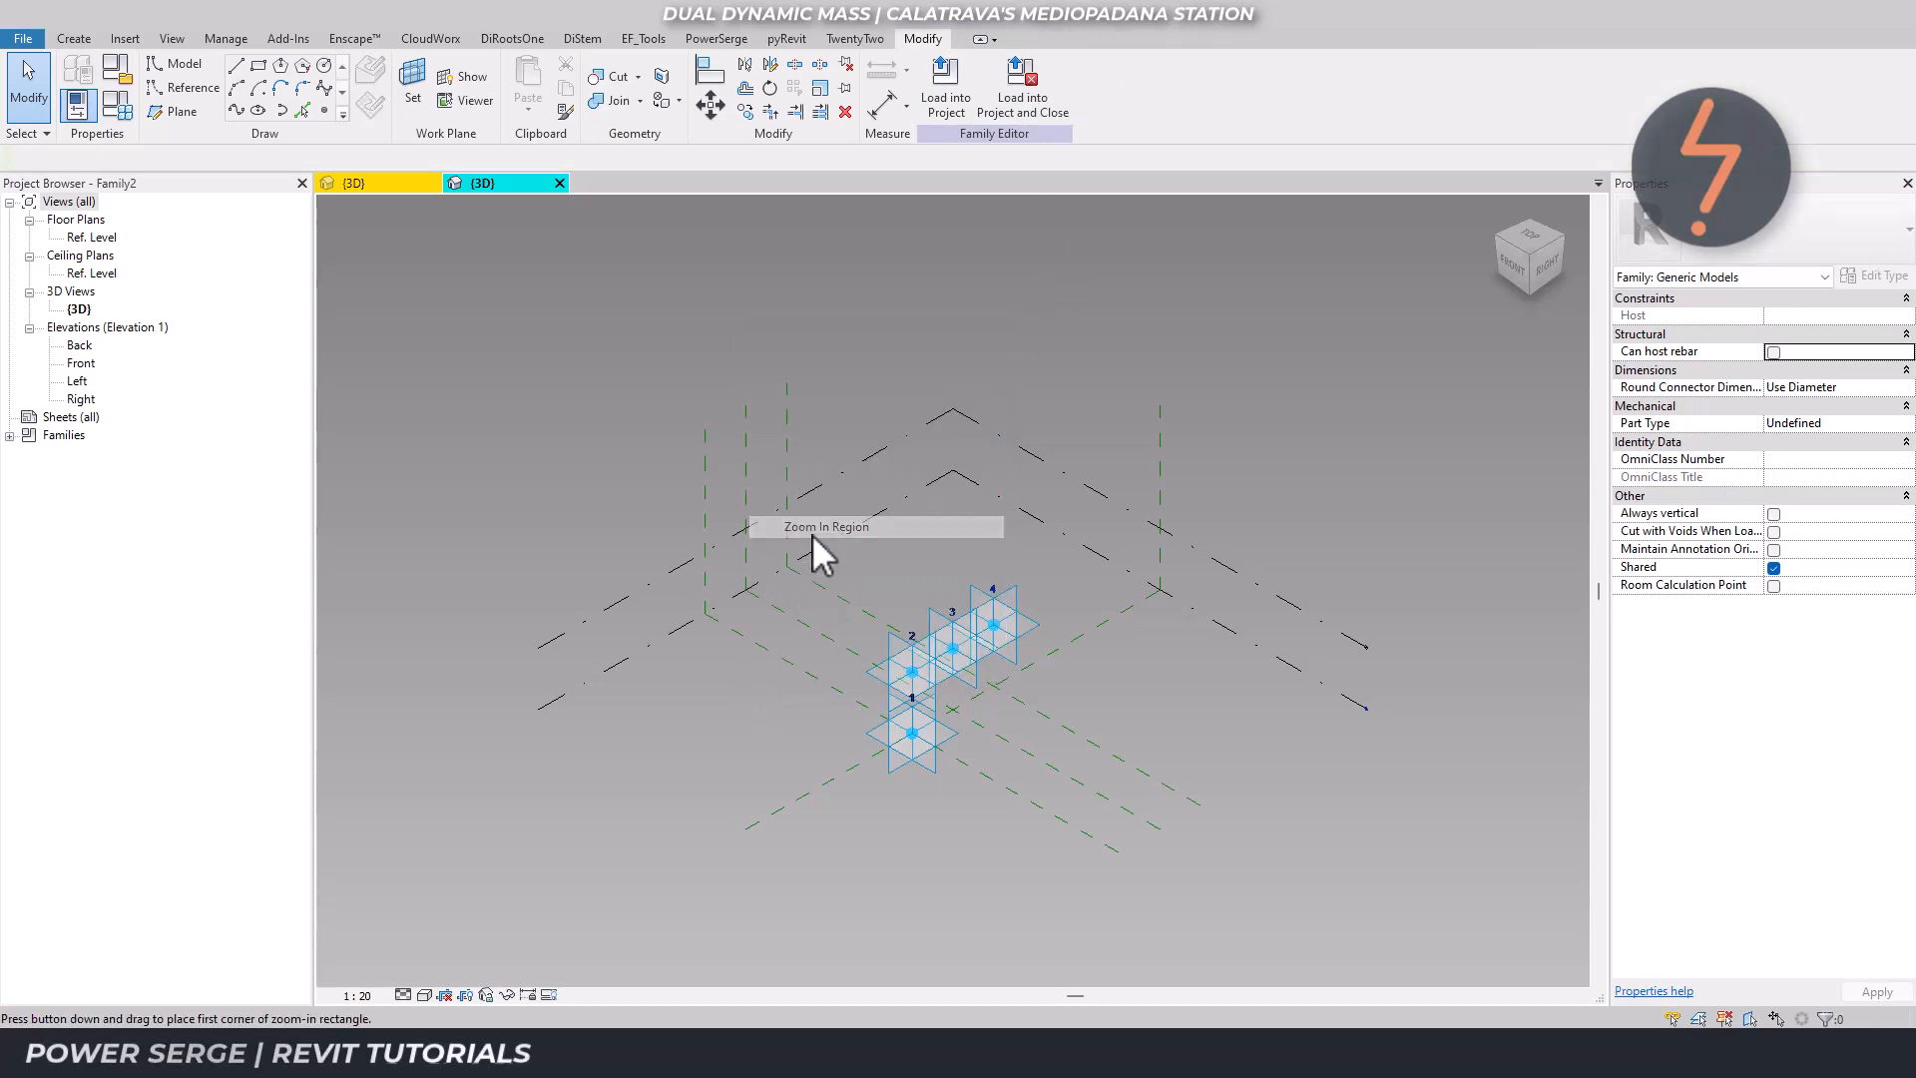
left_click_drag(844, 555, 1078, 826)
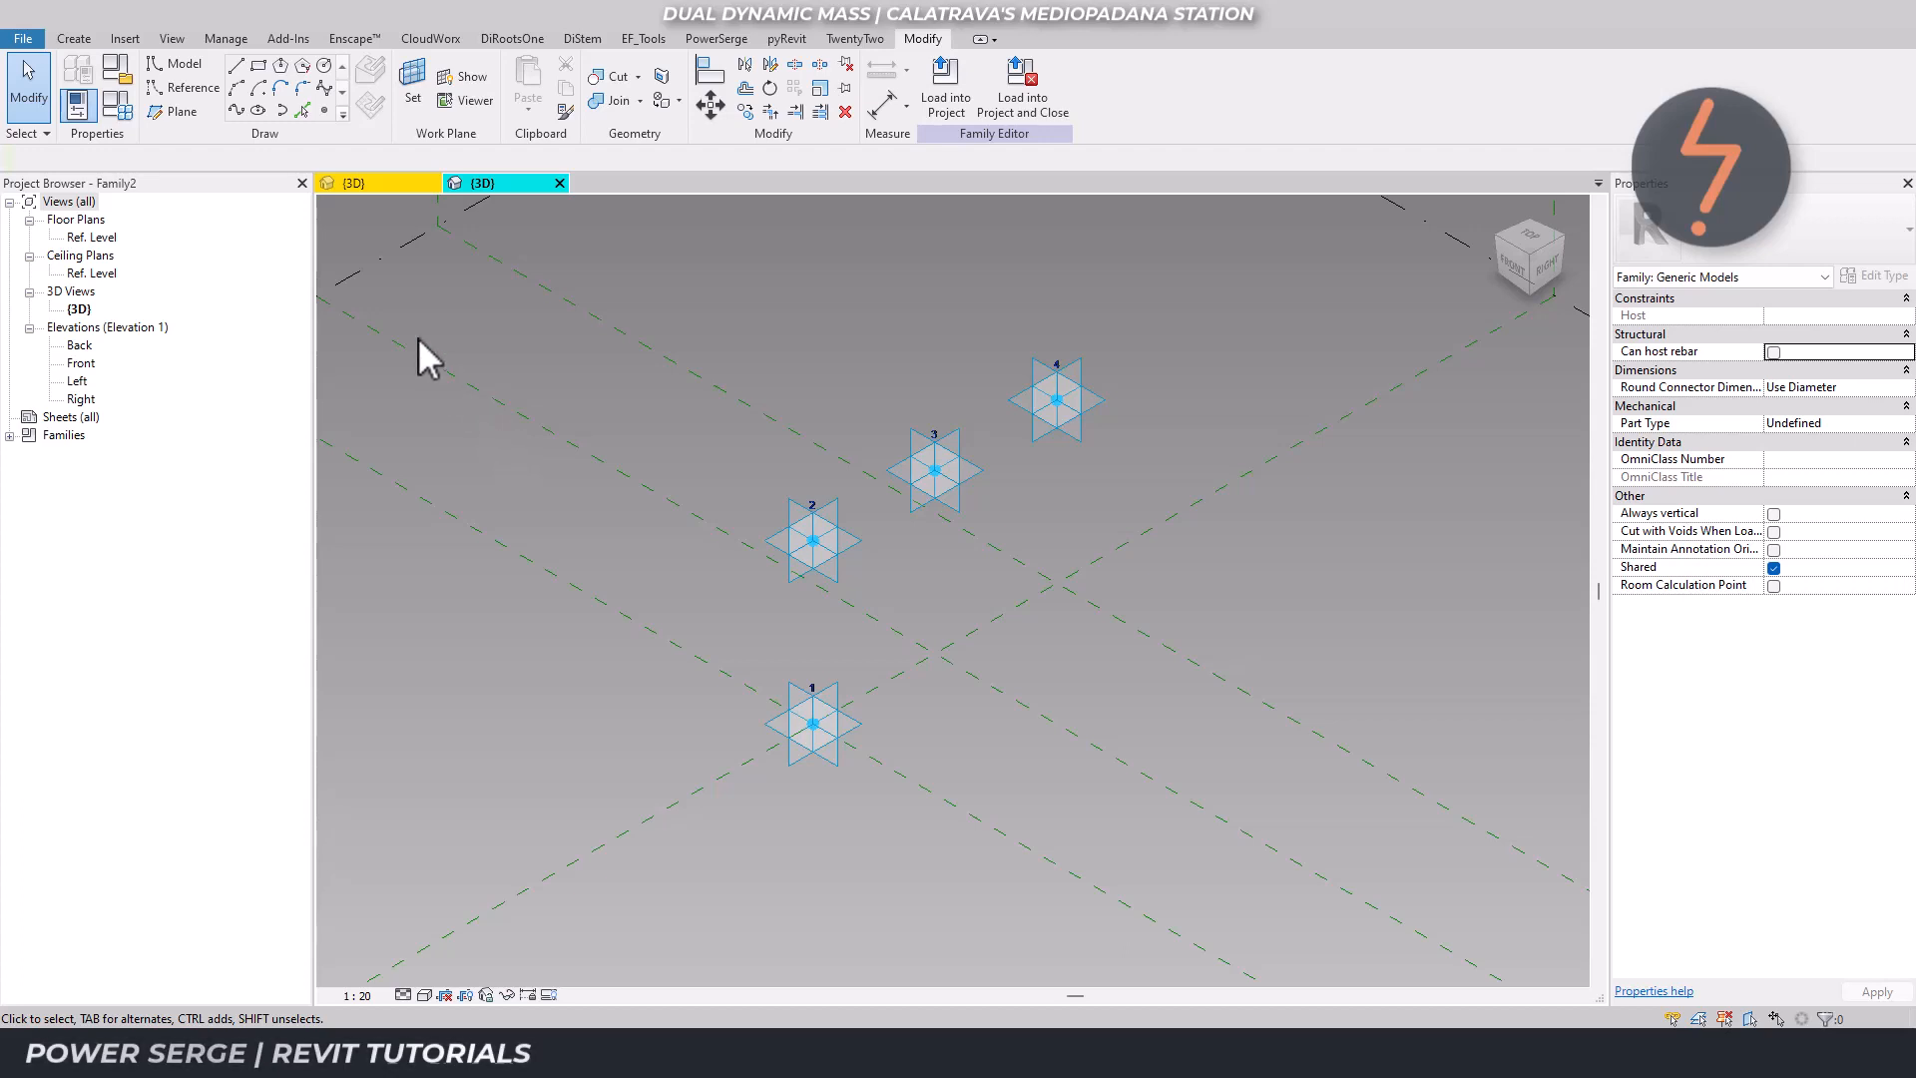
left_click(199, 97)
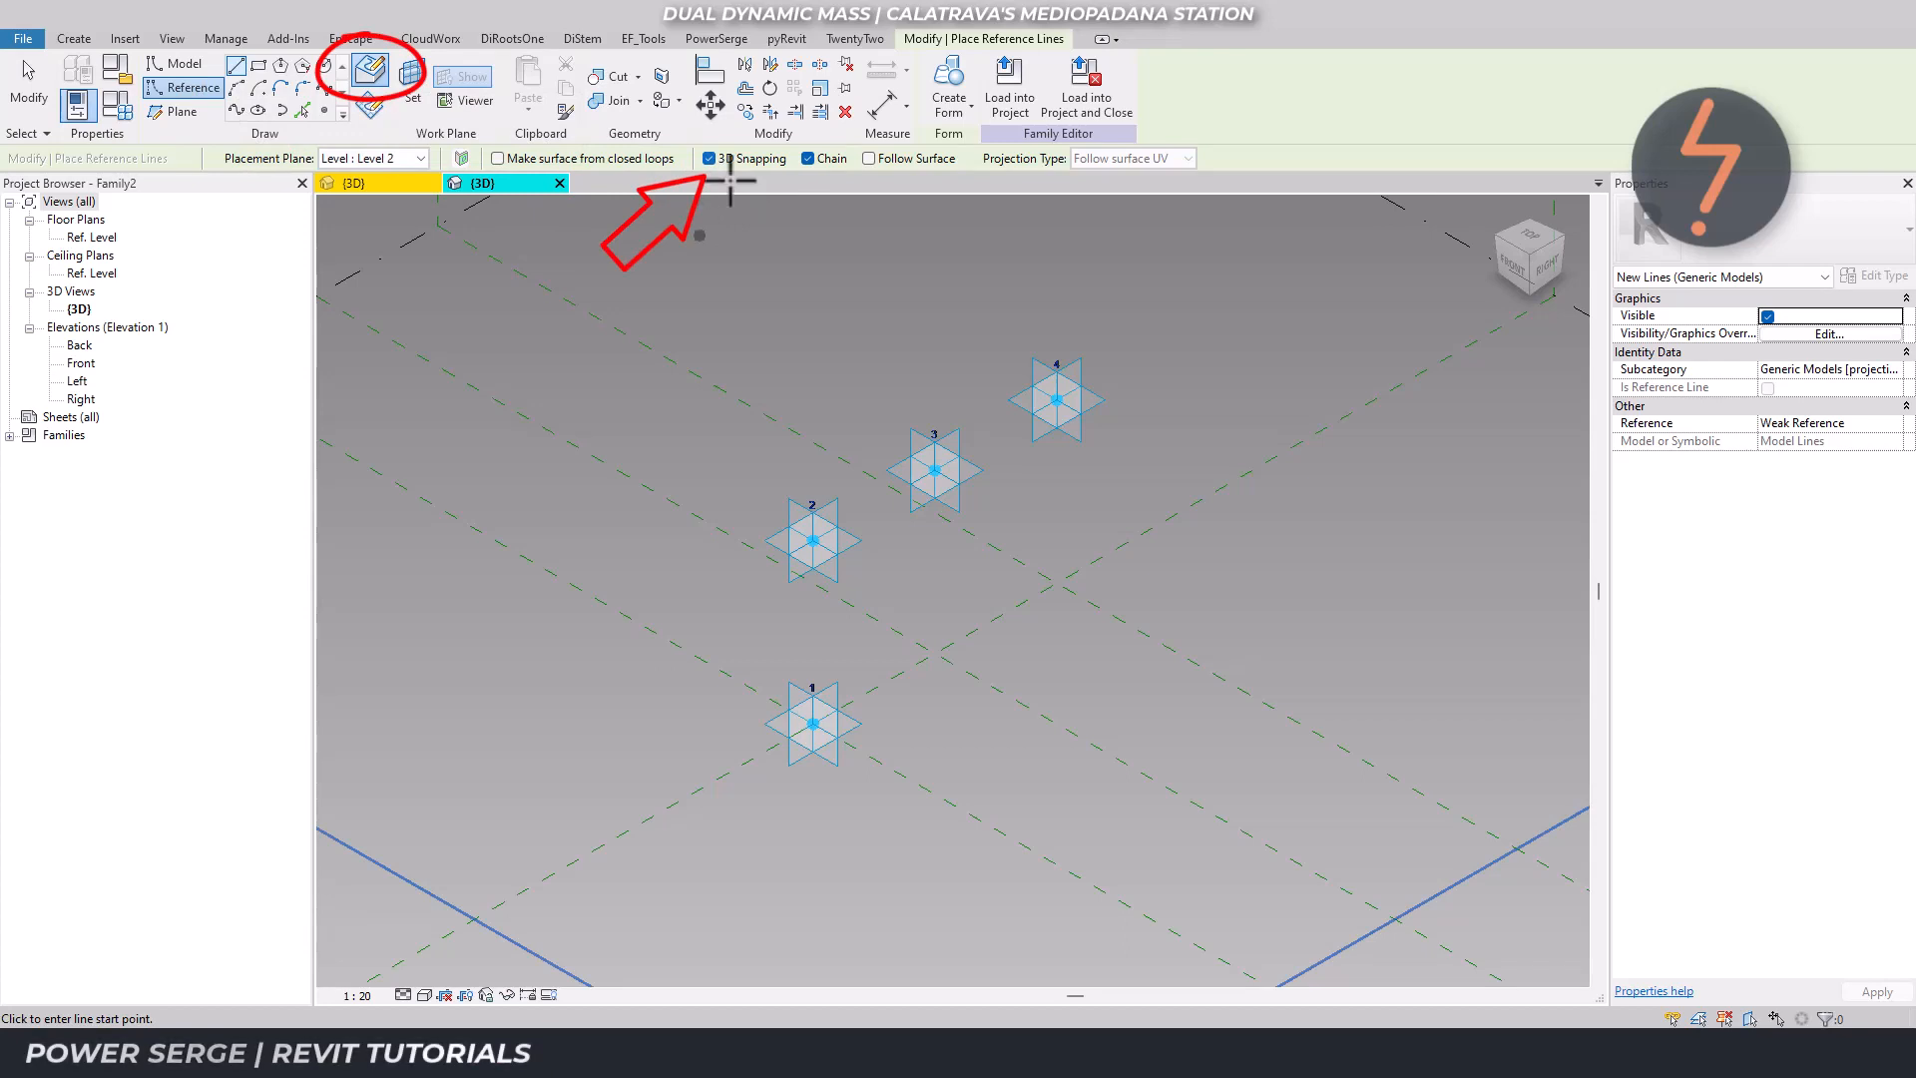
left_click(811, 722)
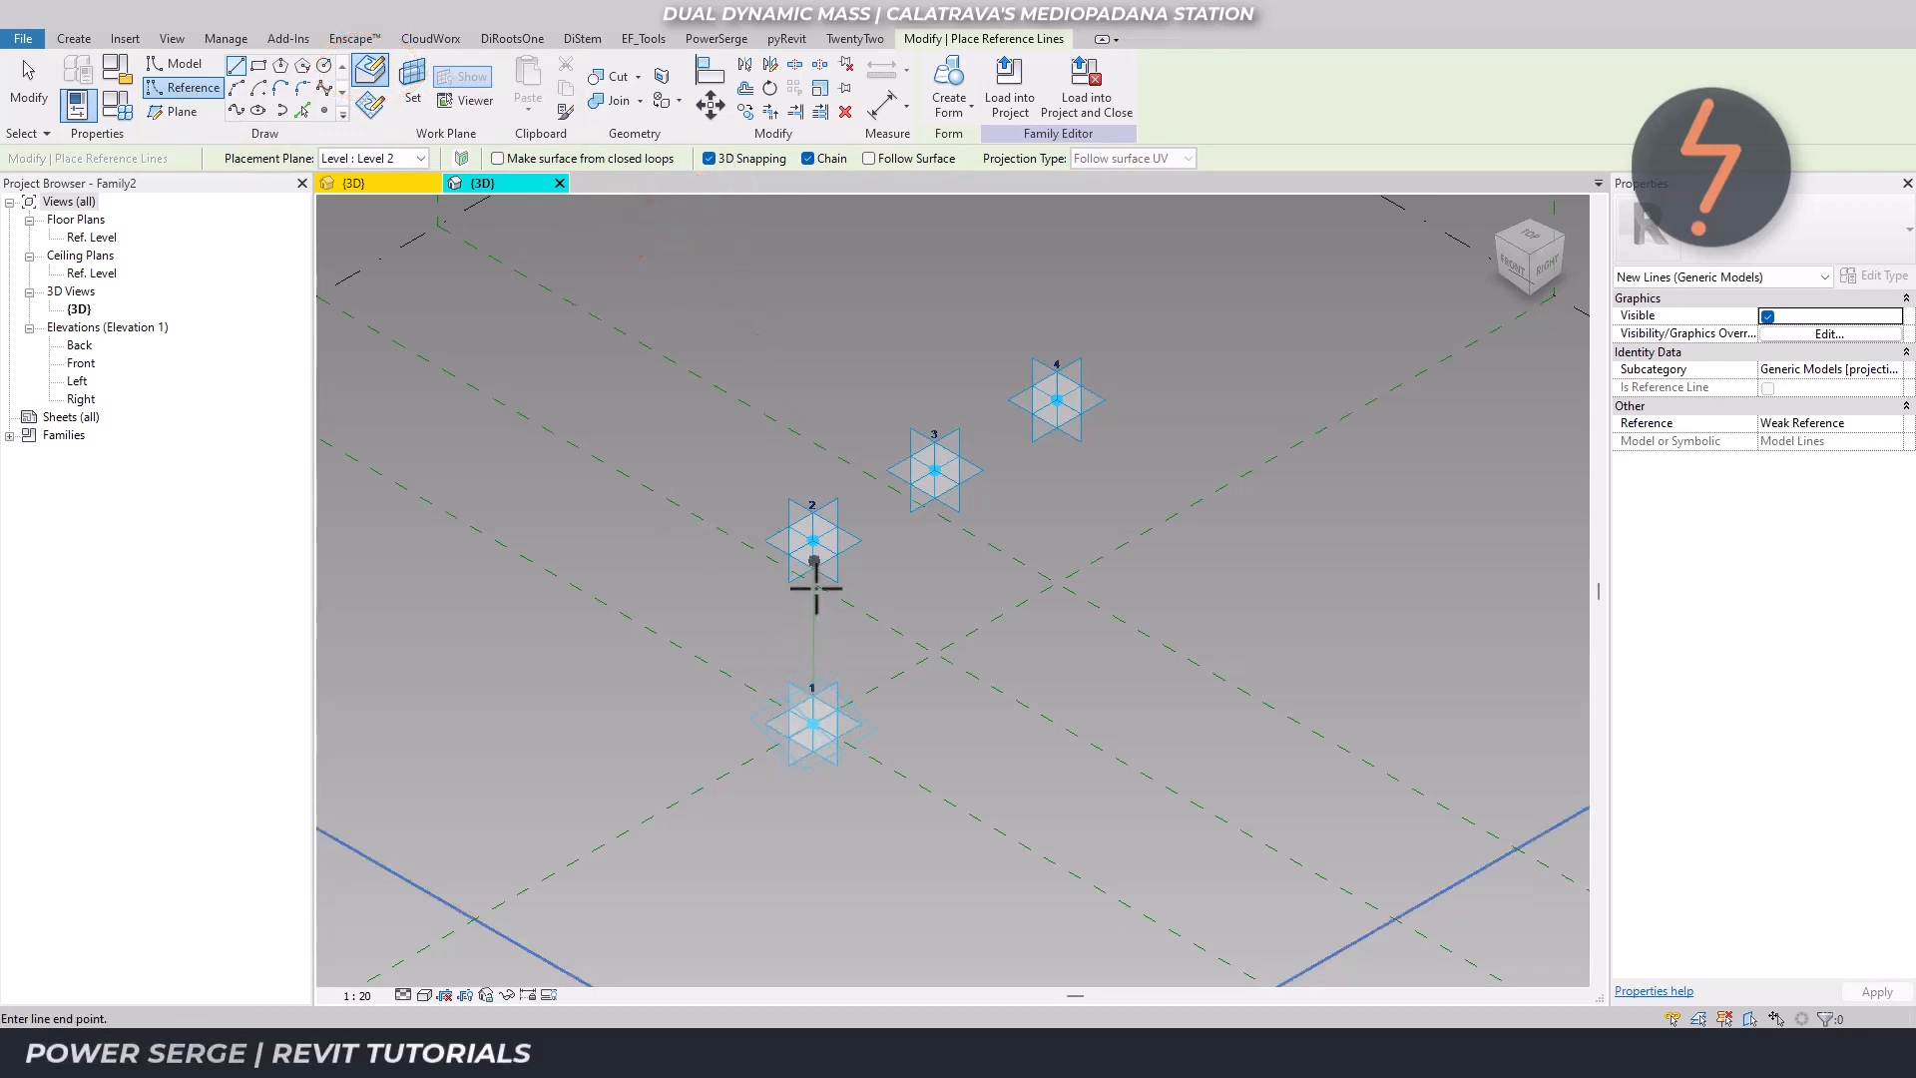
left_click(812, 541)
left_click(934, 470)
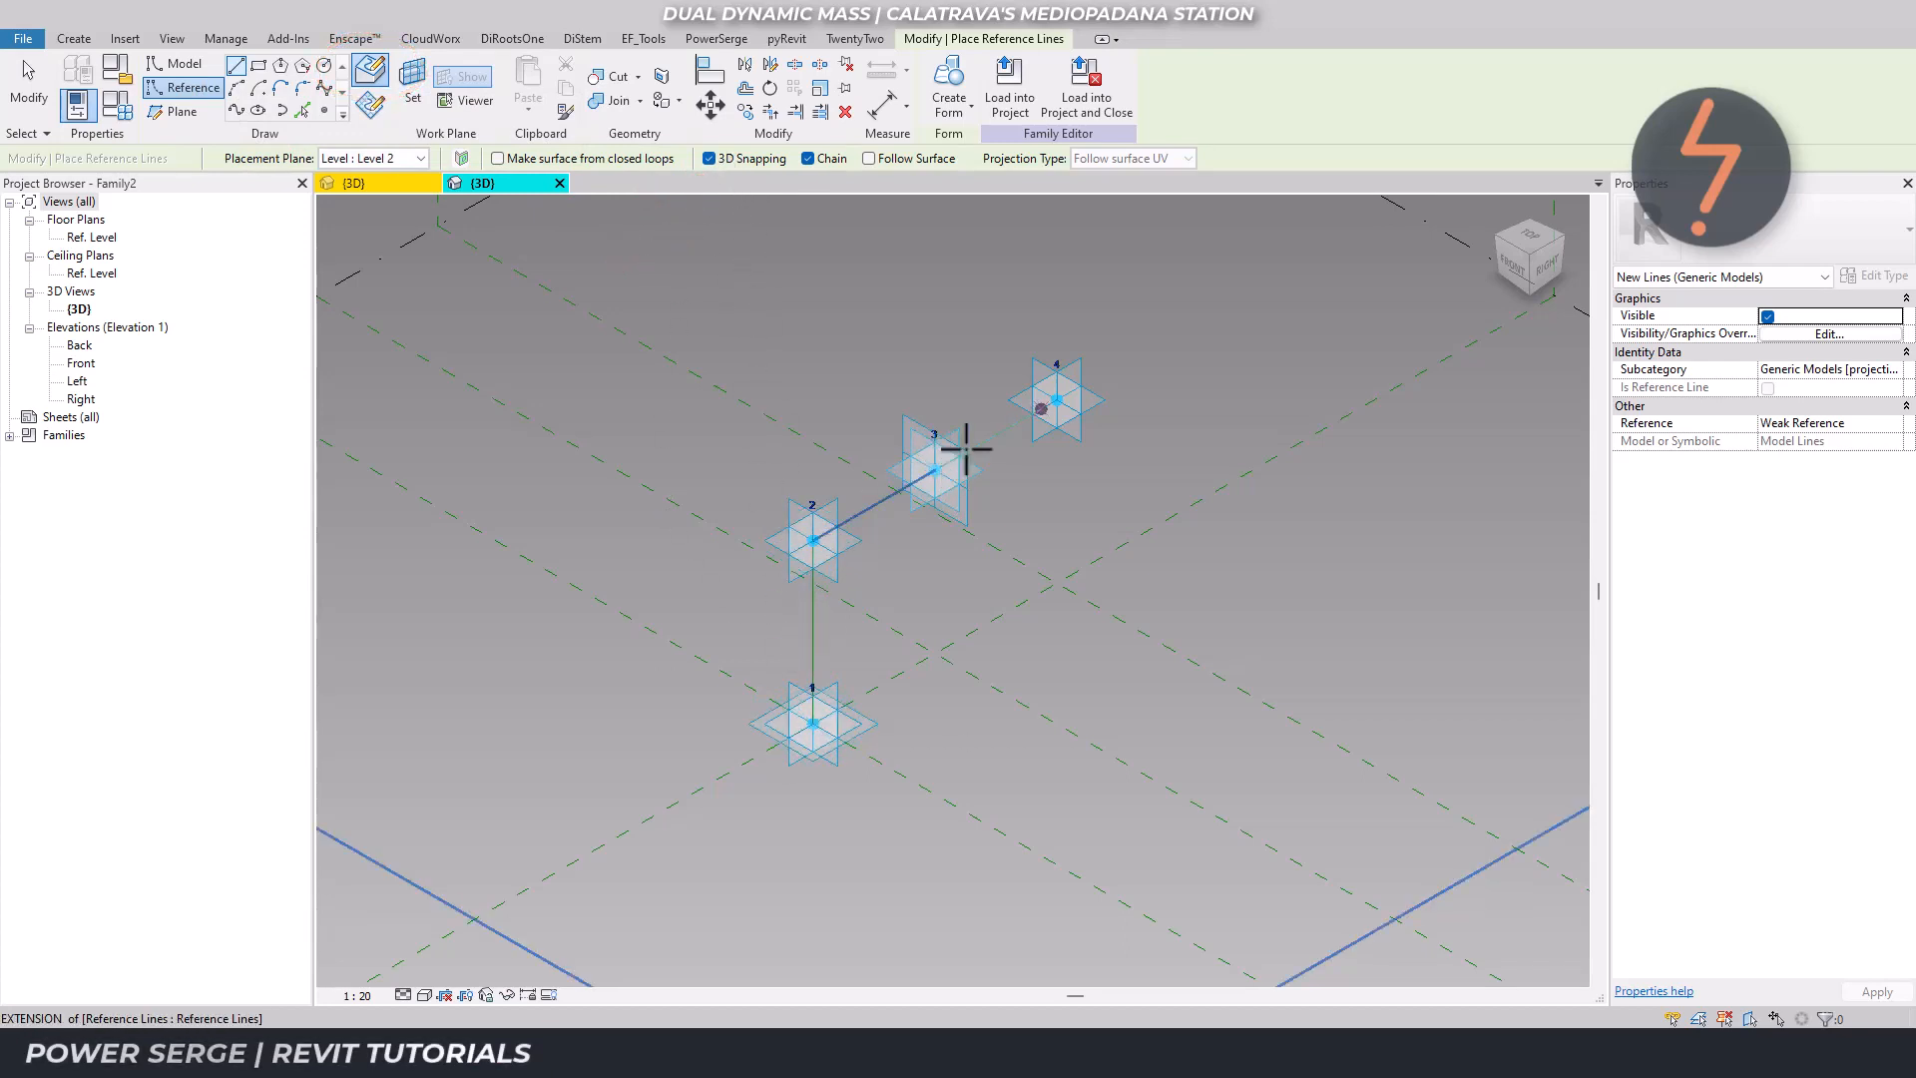
left_click(1055, 399)
key("Escape")
key("Escape")
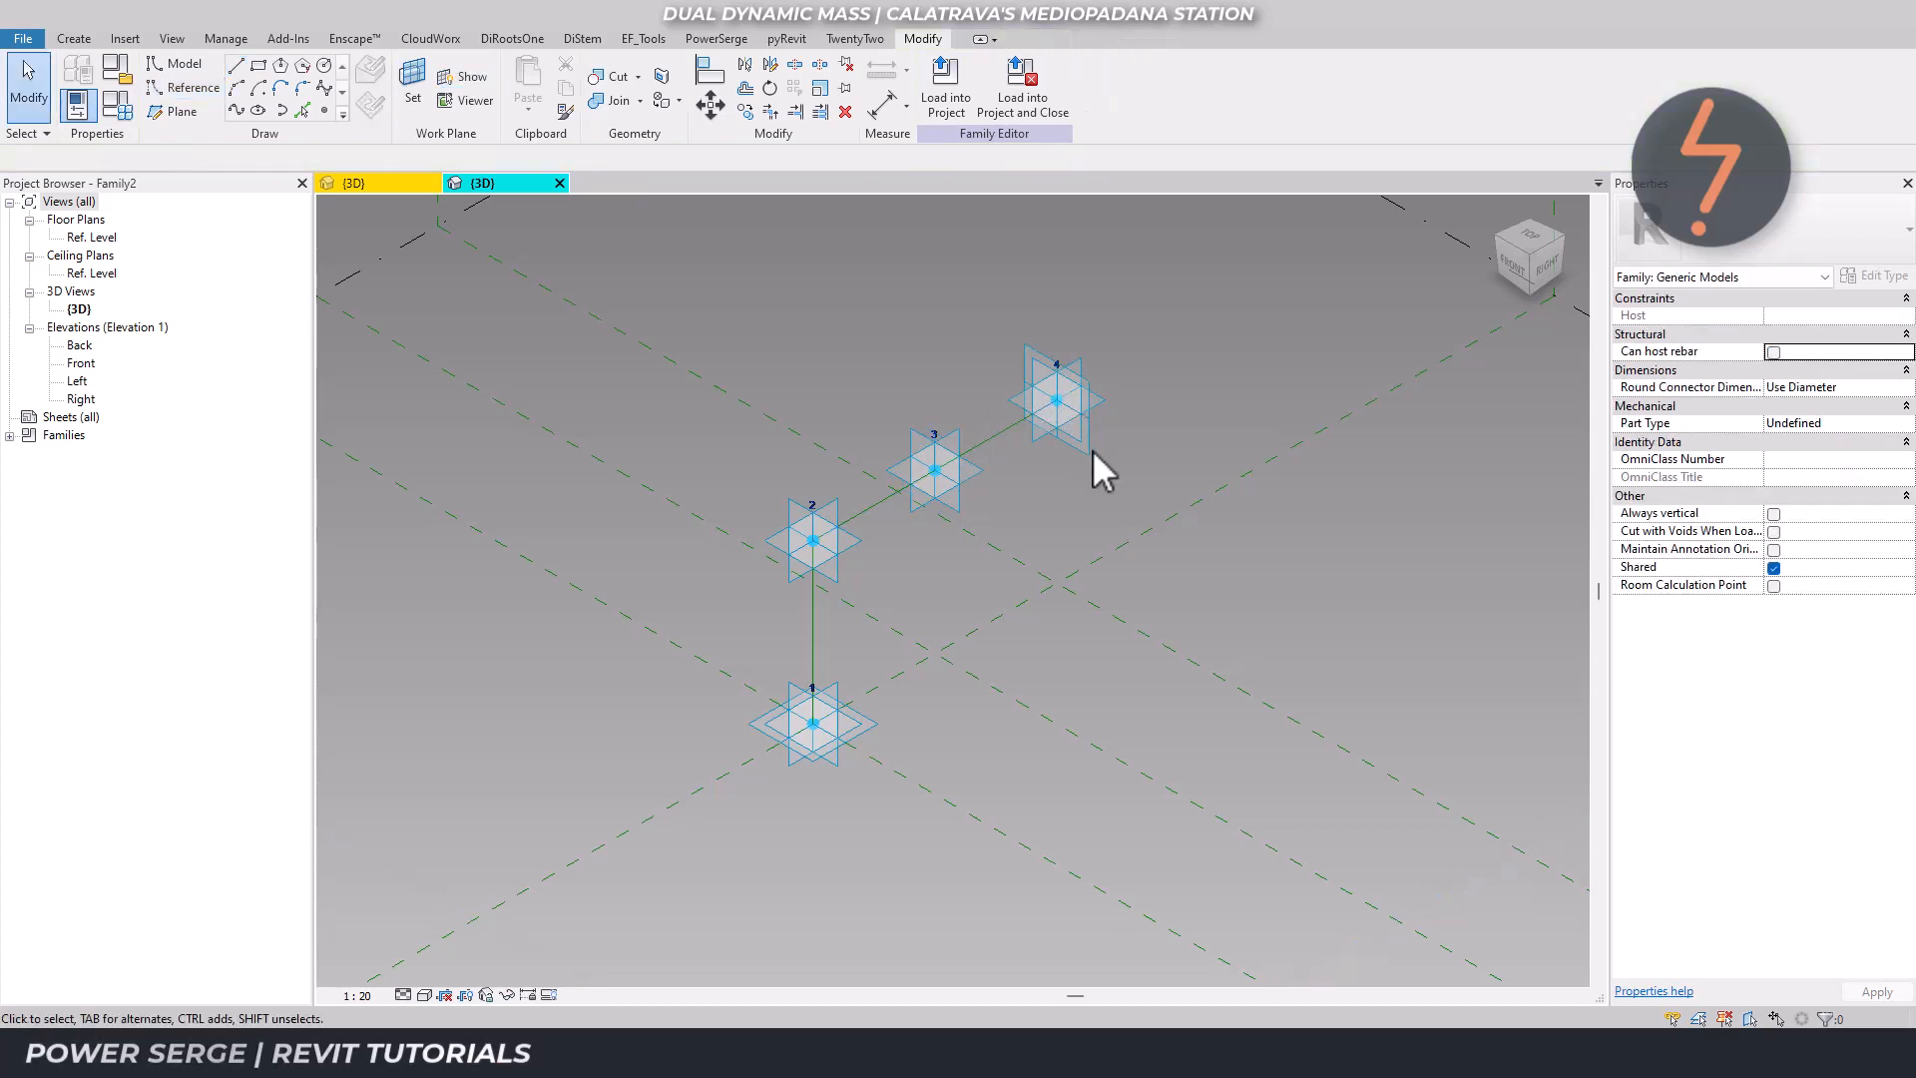
Flex the reference line chain by raising adaptive point 4, lowering point 3 and shifting point 2 toward the front.
left_click(1092, 449)
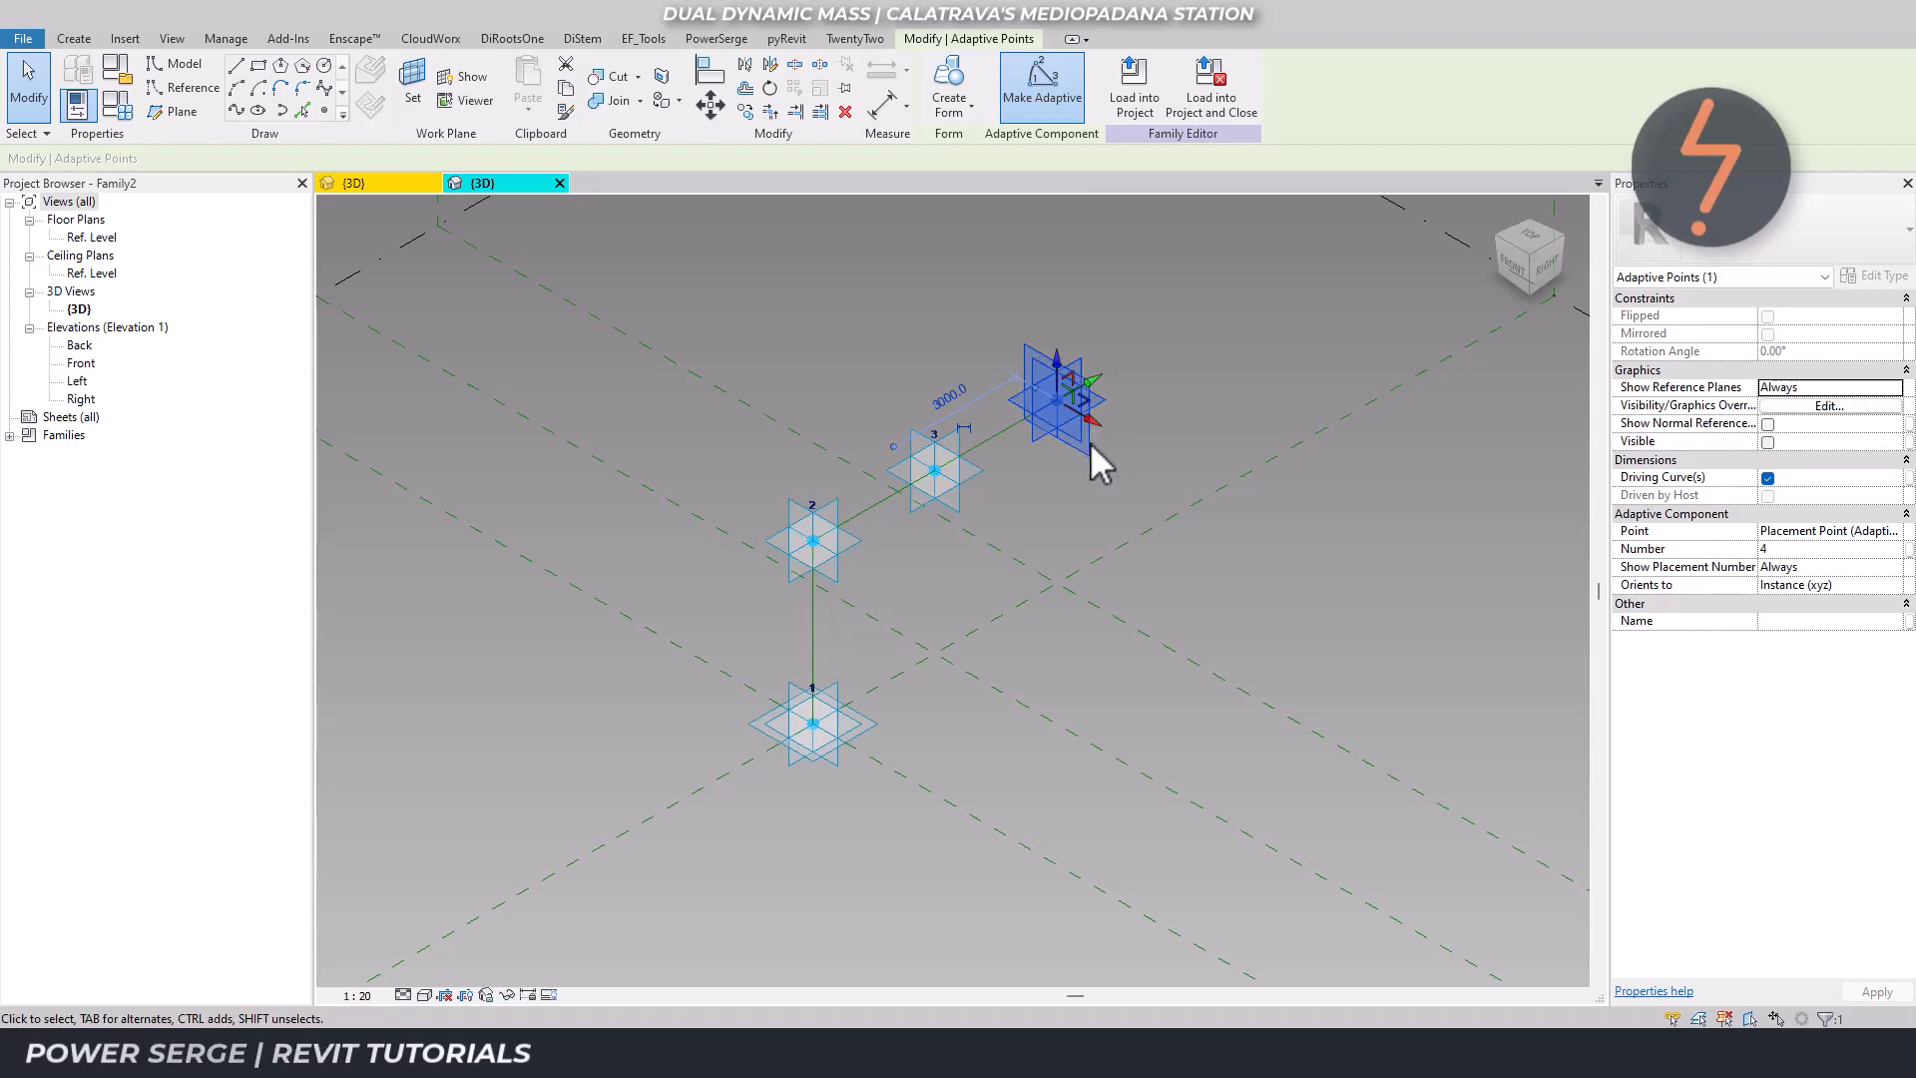
left_click_drag(1061, 368, 1057, 290)
left_click(1184, 411)
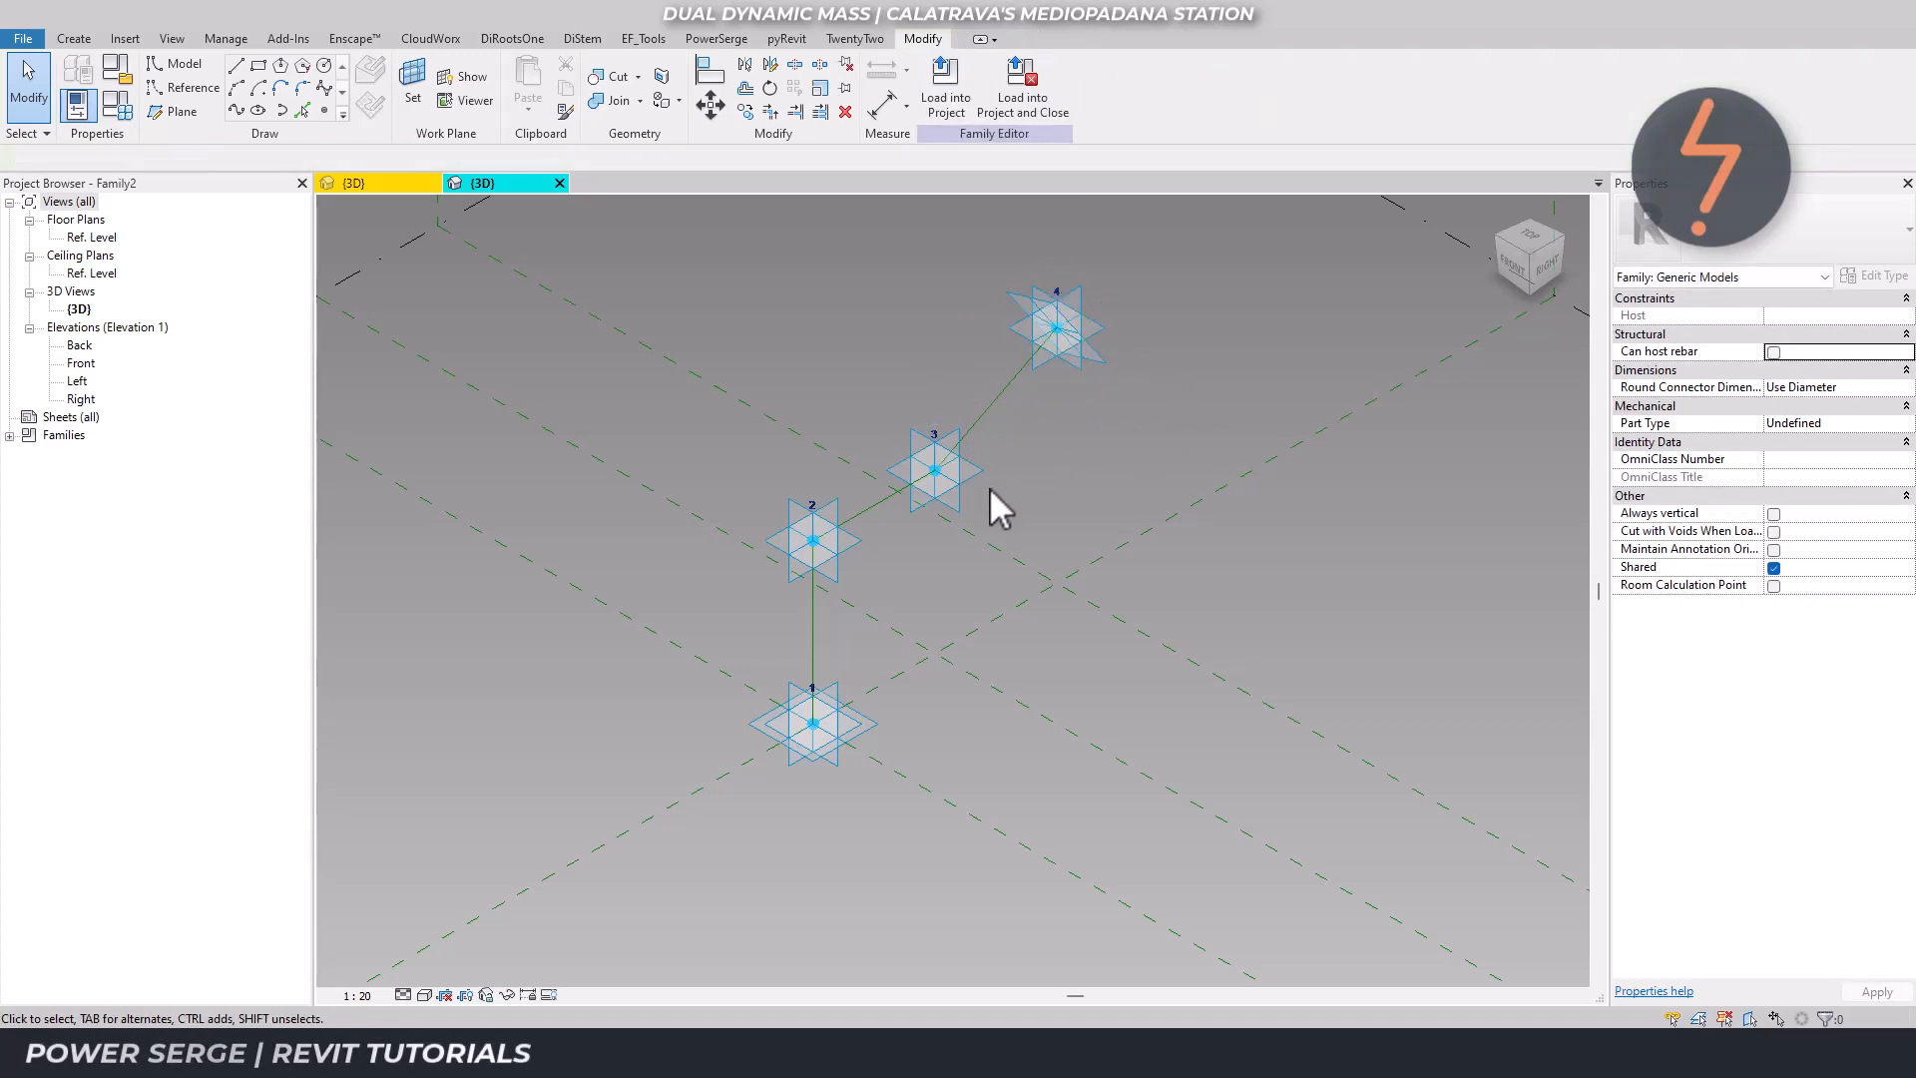
left_click(948, 464)
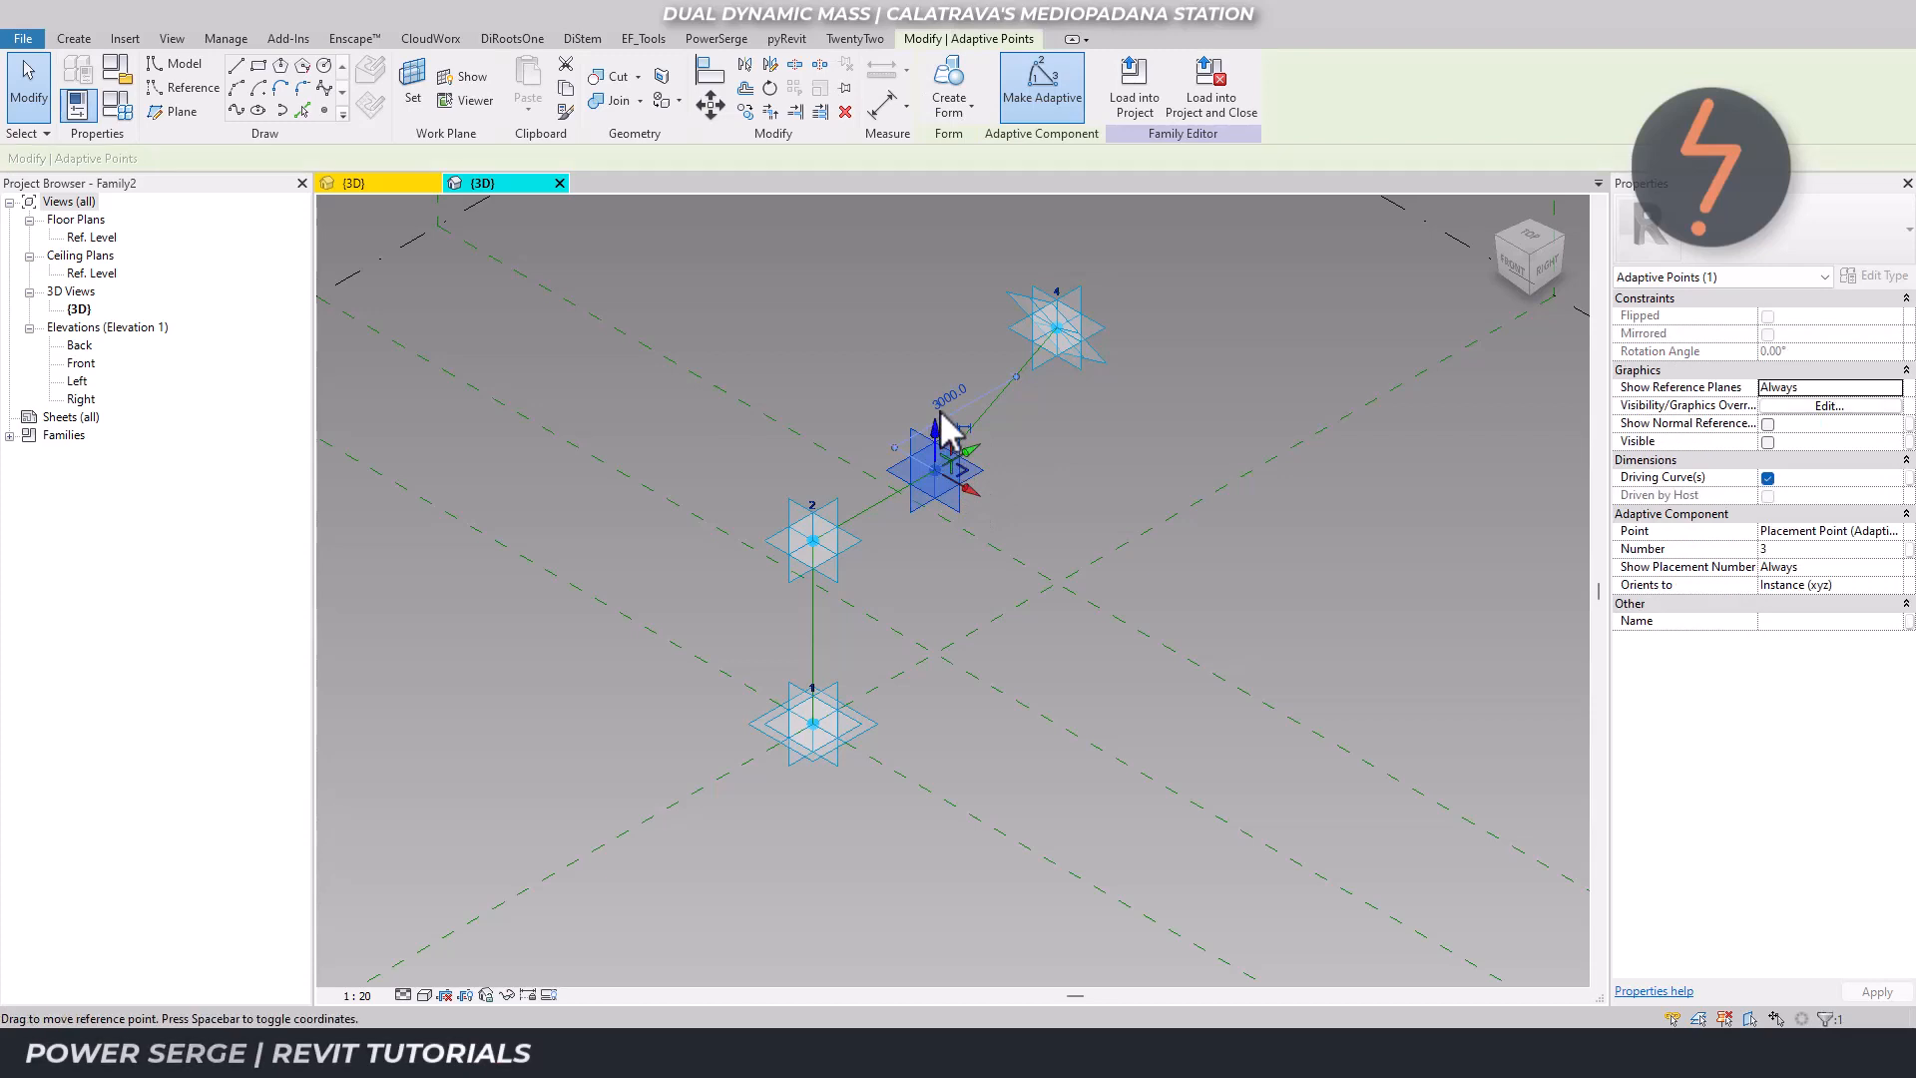
left_click_drag(943, 414, 943, 477)
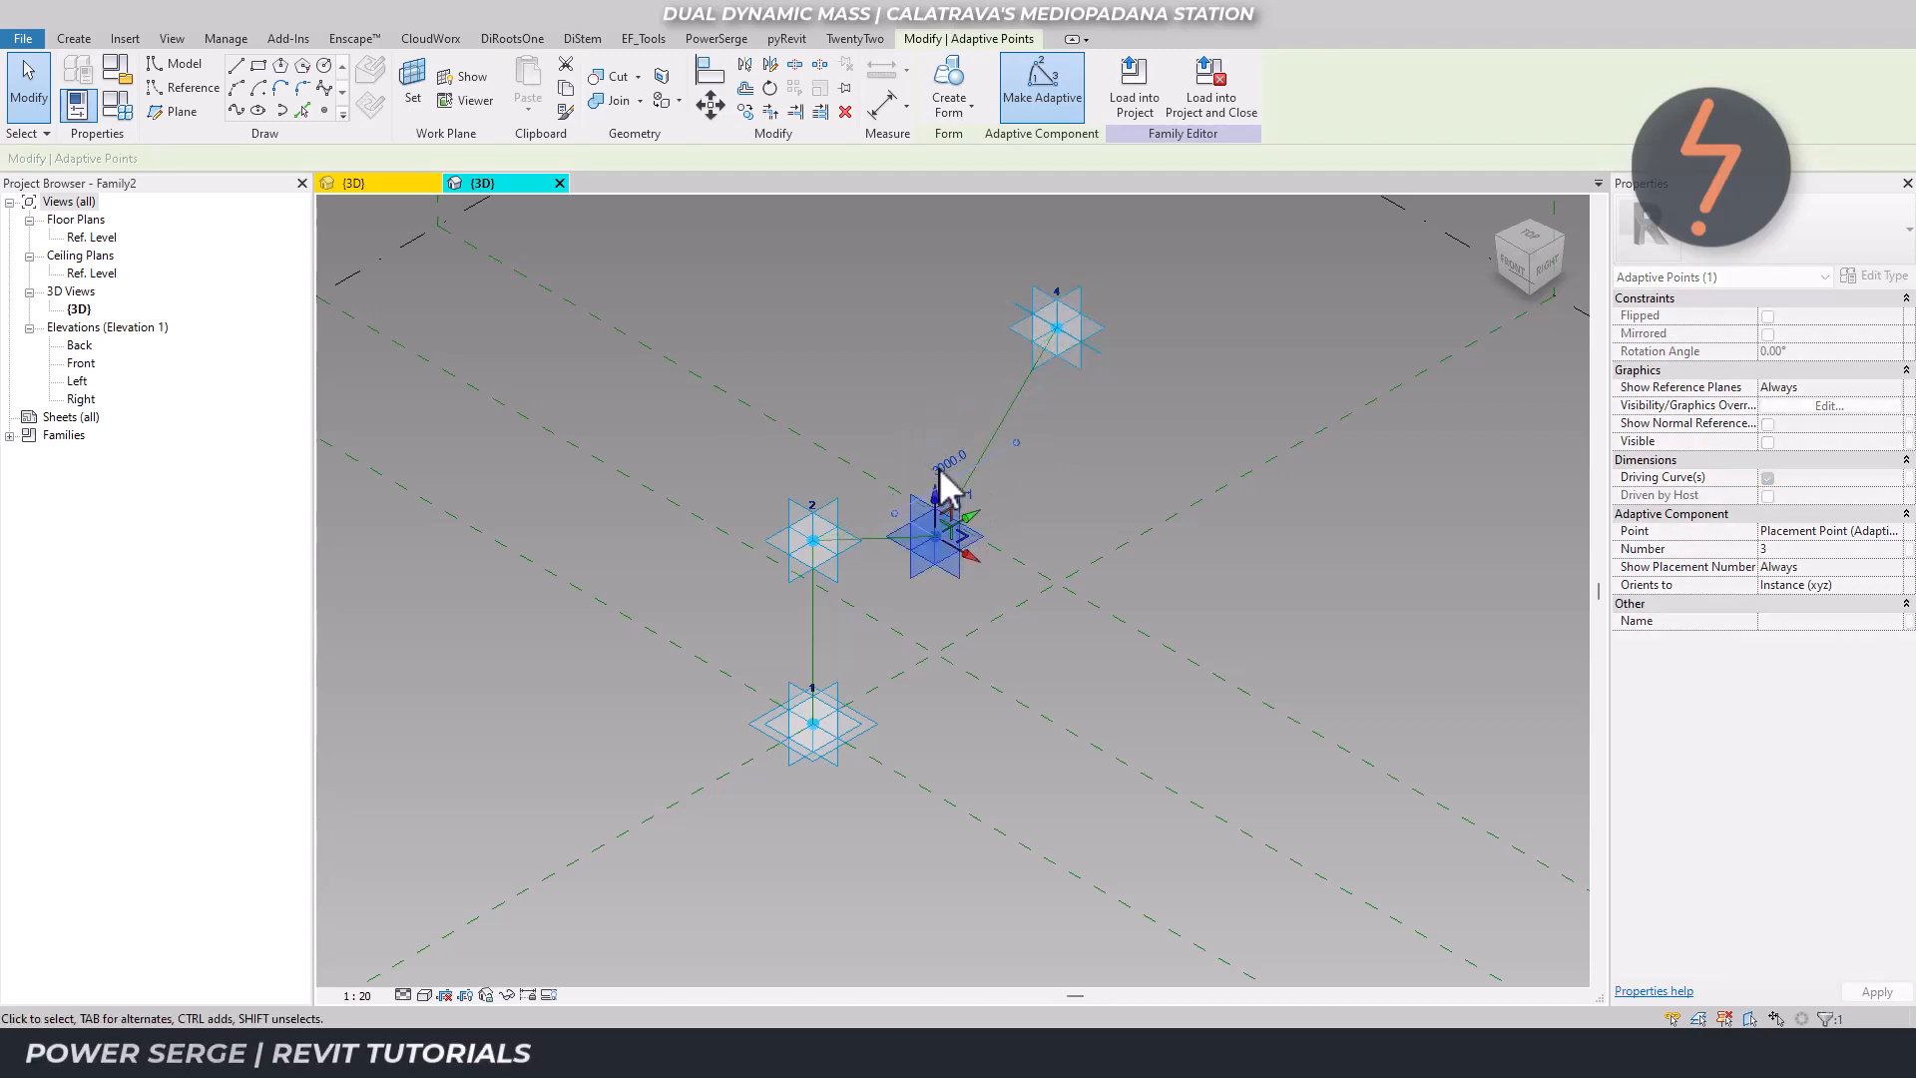
left_click(916, 365)
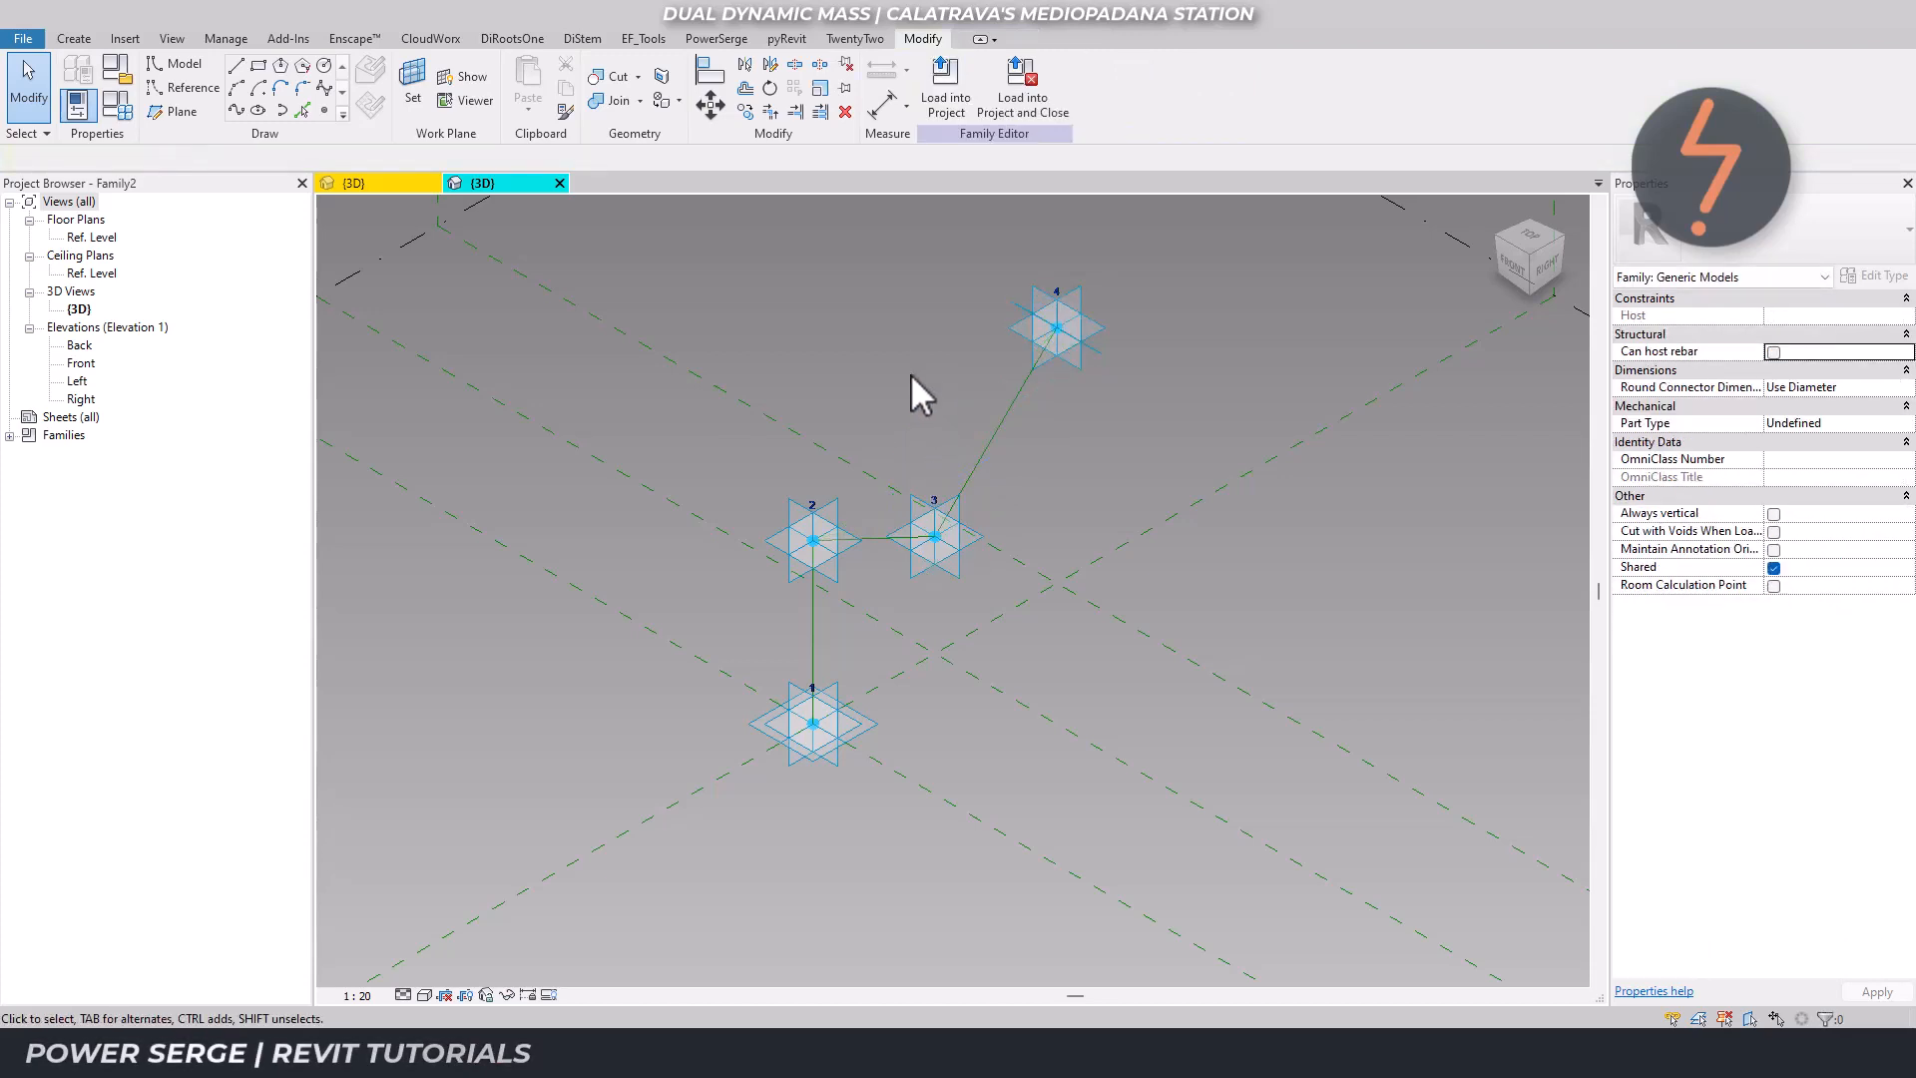
left_click(849, 518)
left_click_drag(859, 530, 747, 603)
left_click(839, 337)
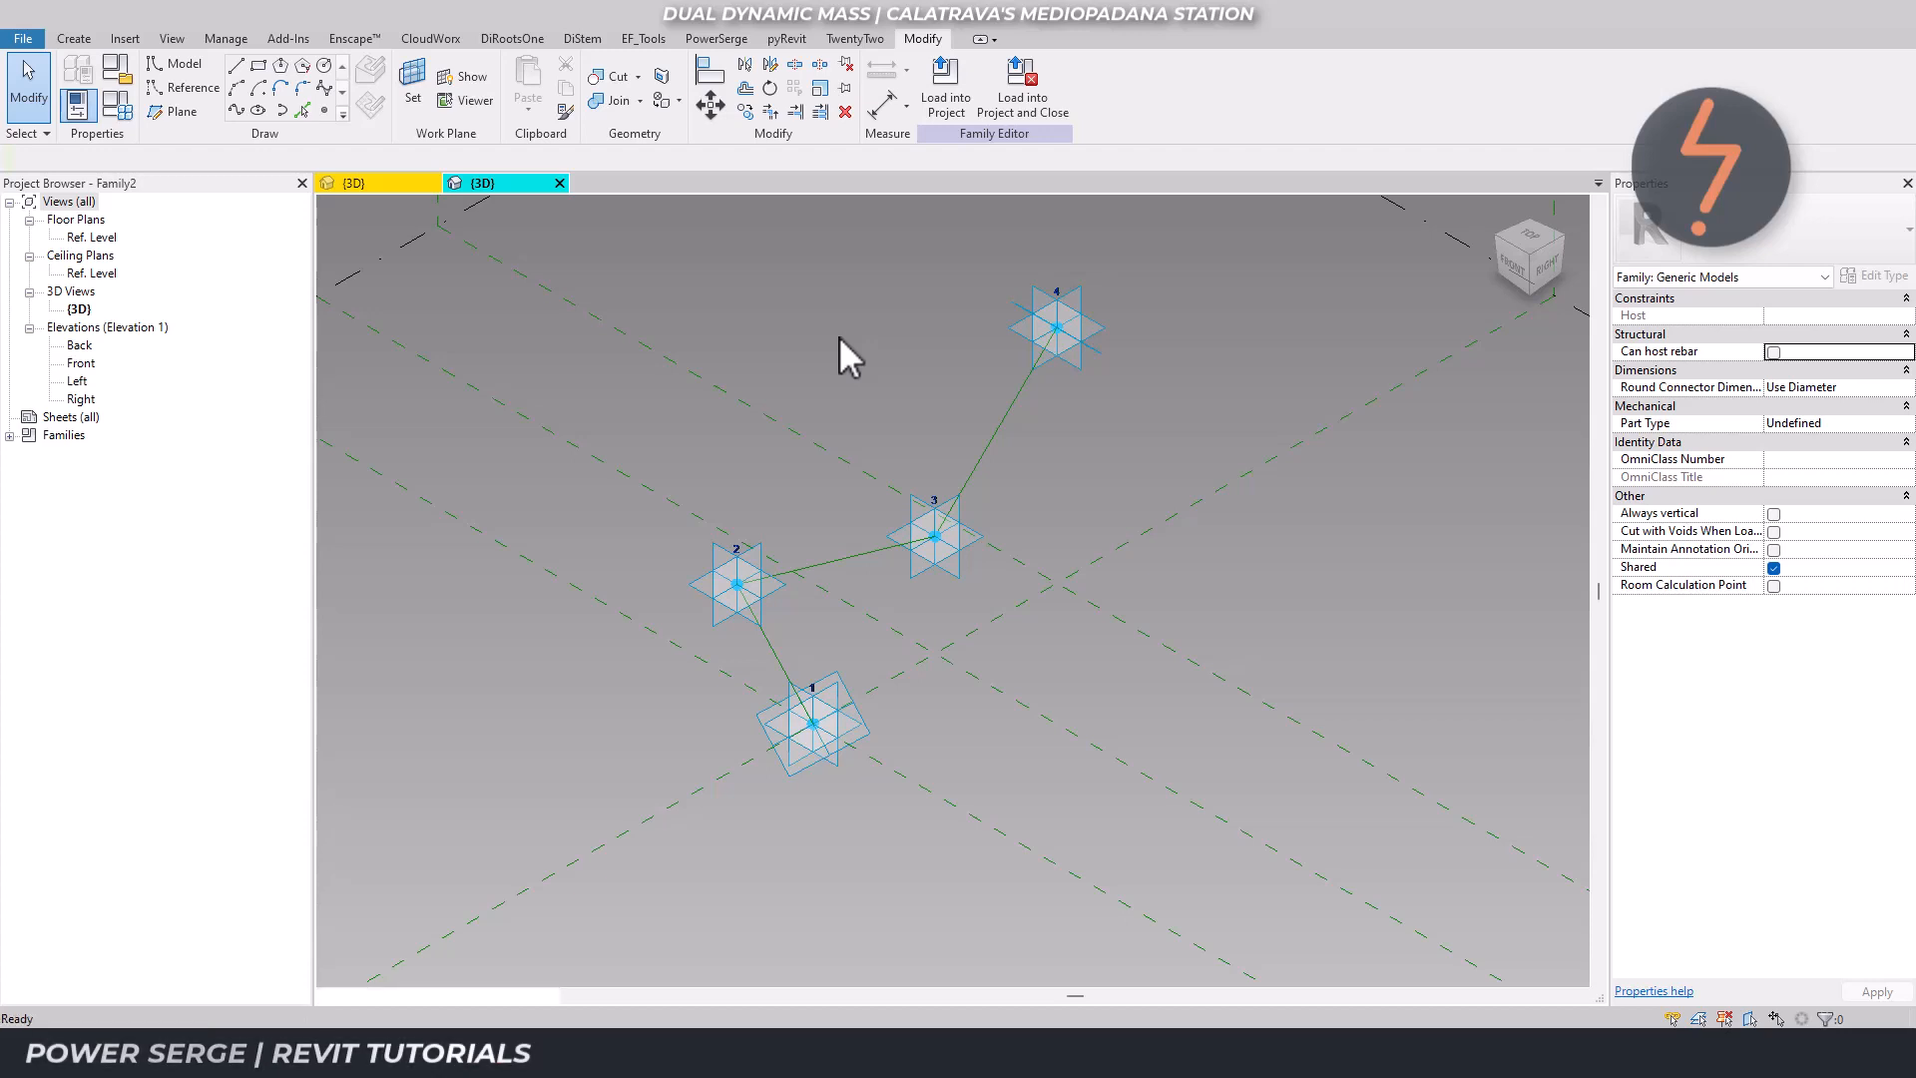
Undo the moves of adaptive points 4, 3 and 2.
key("ctrl+z")
key("ctrl+z")
key("ctrl+z")
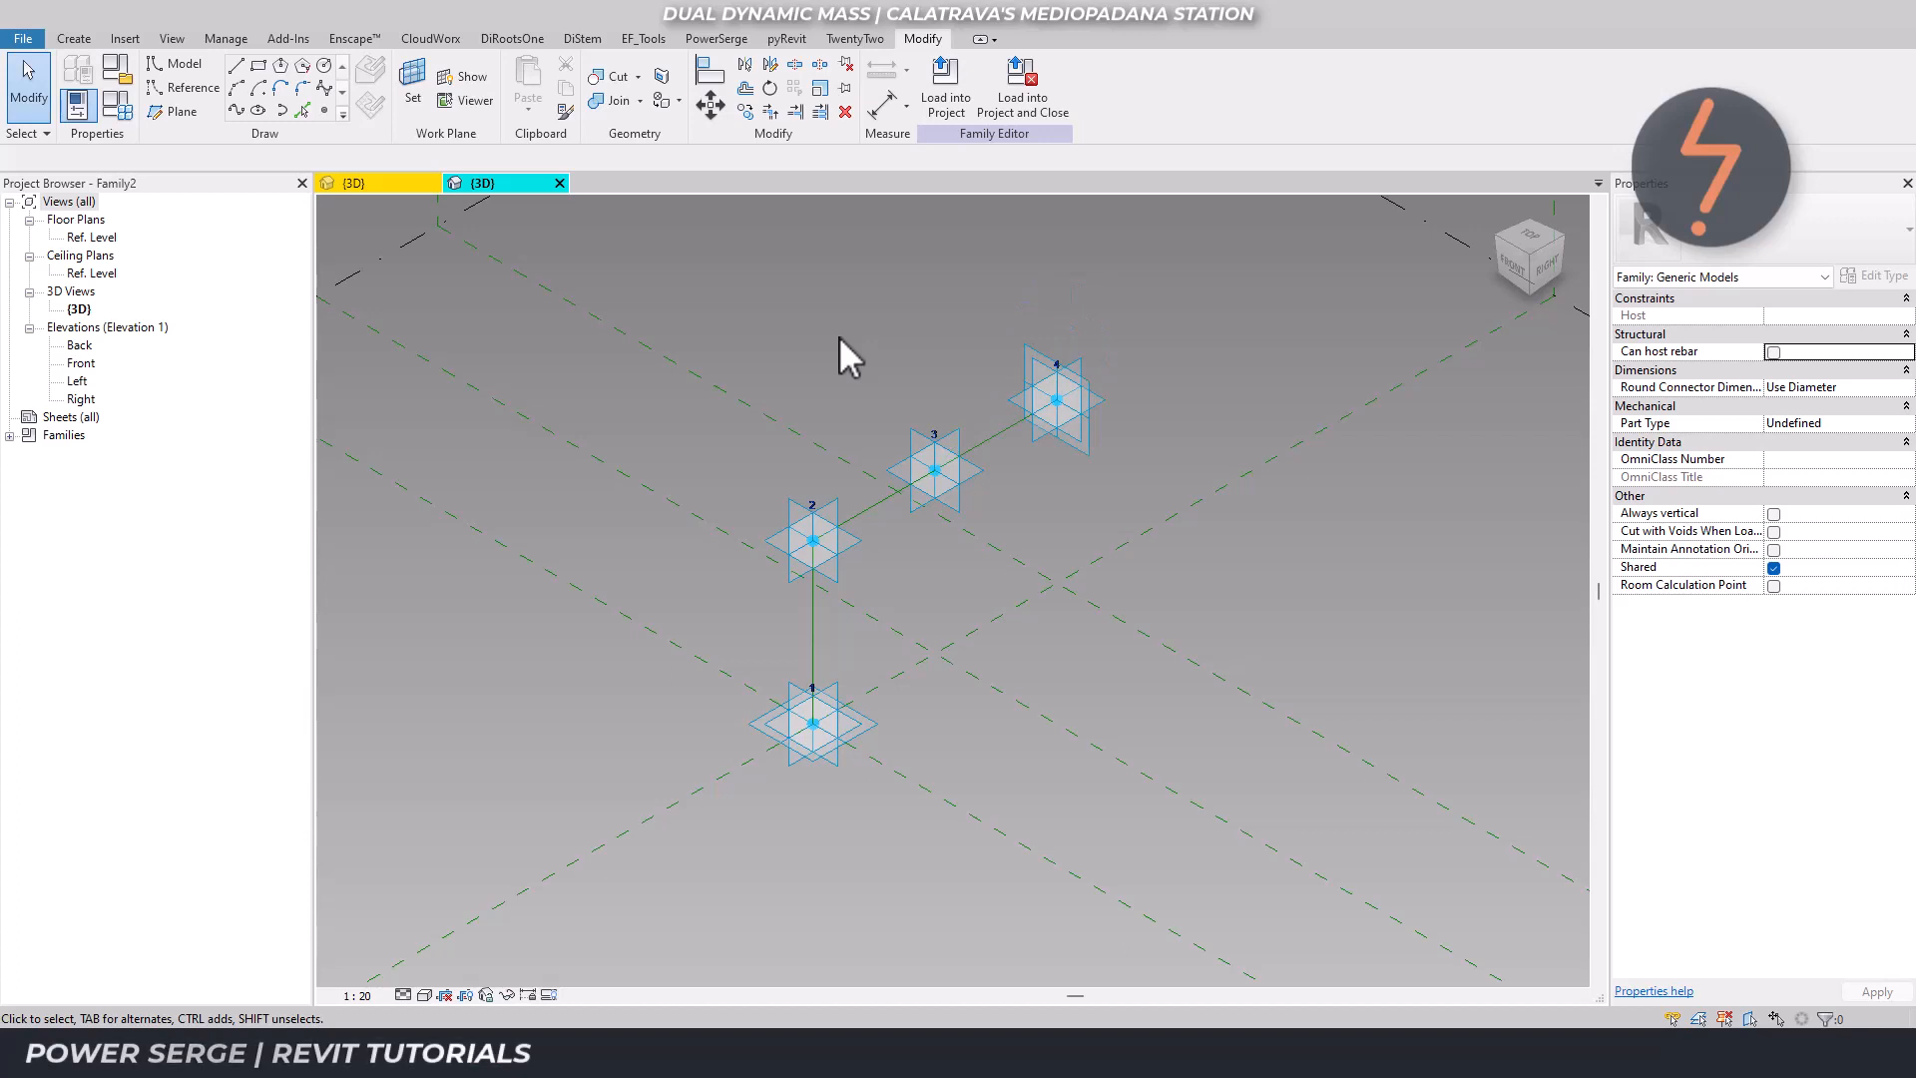
Place a reference point midway along the vertical reference line between points 1 and 2, and set its plane as the work plane.
left_click(325, 110)
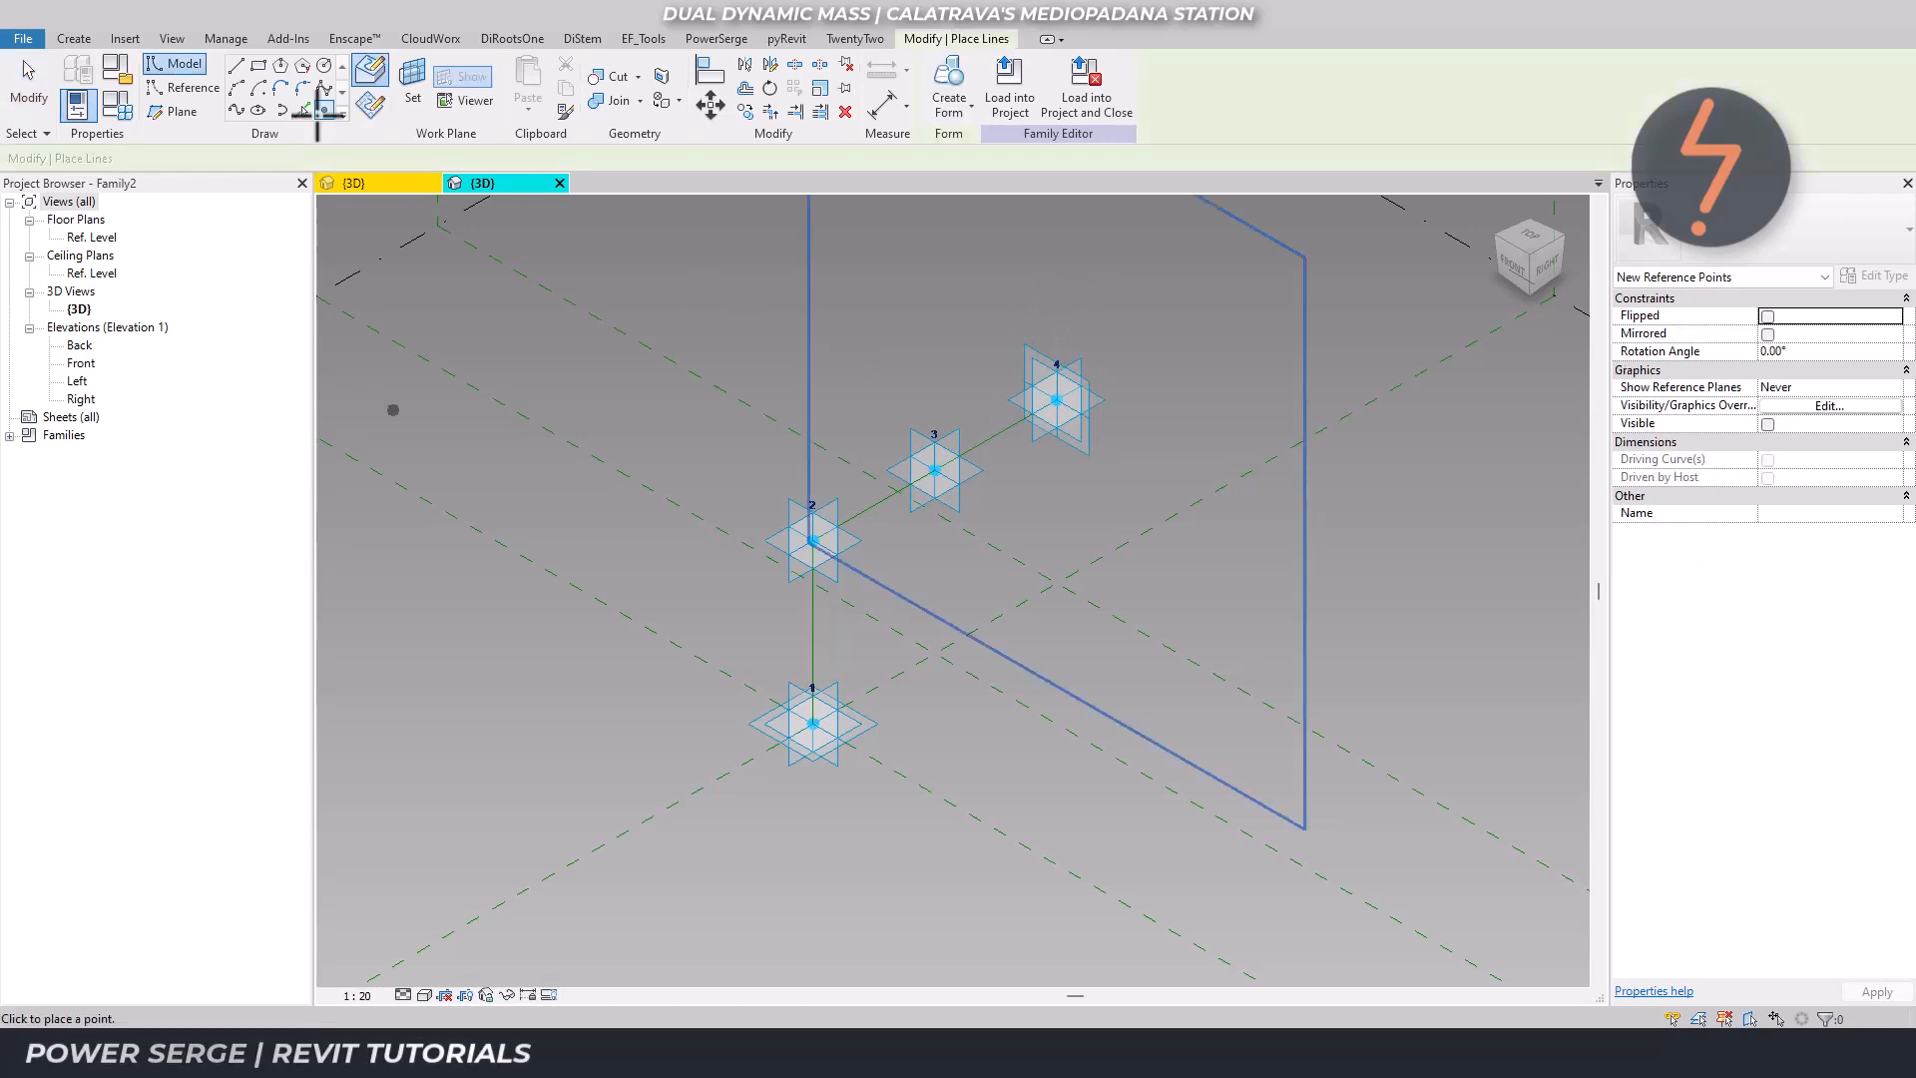
left_click(813, 632)
key("Escape")
key("Escape")
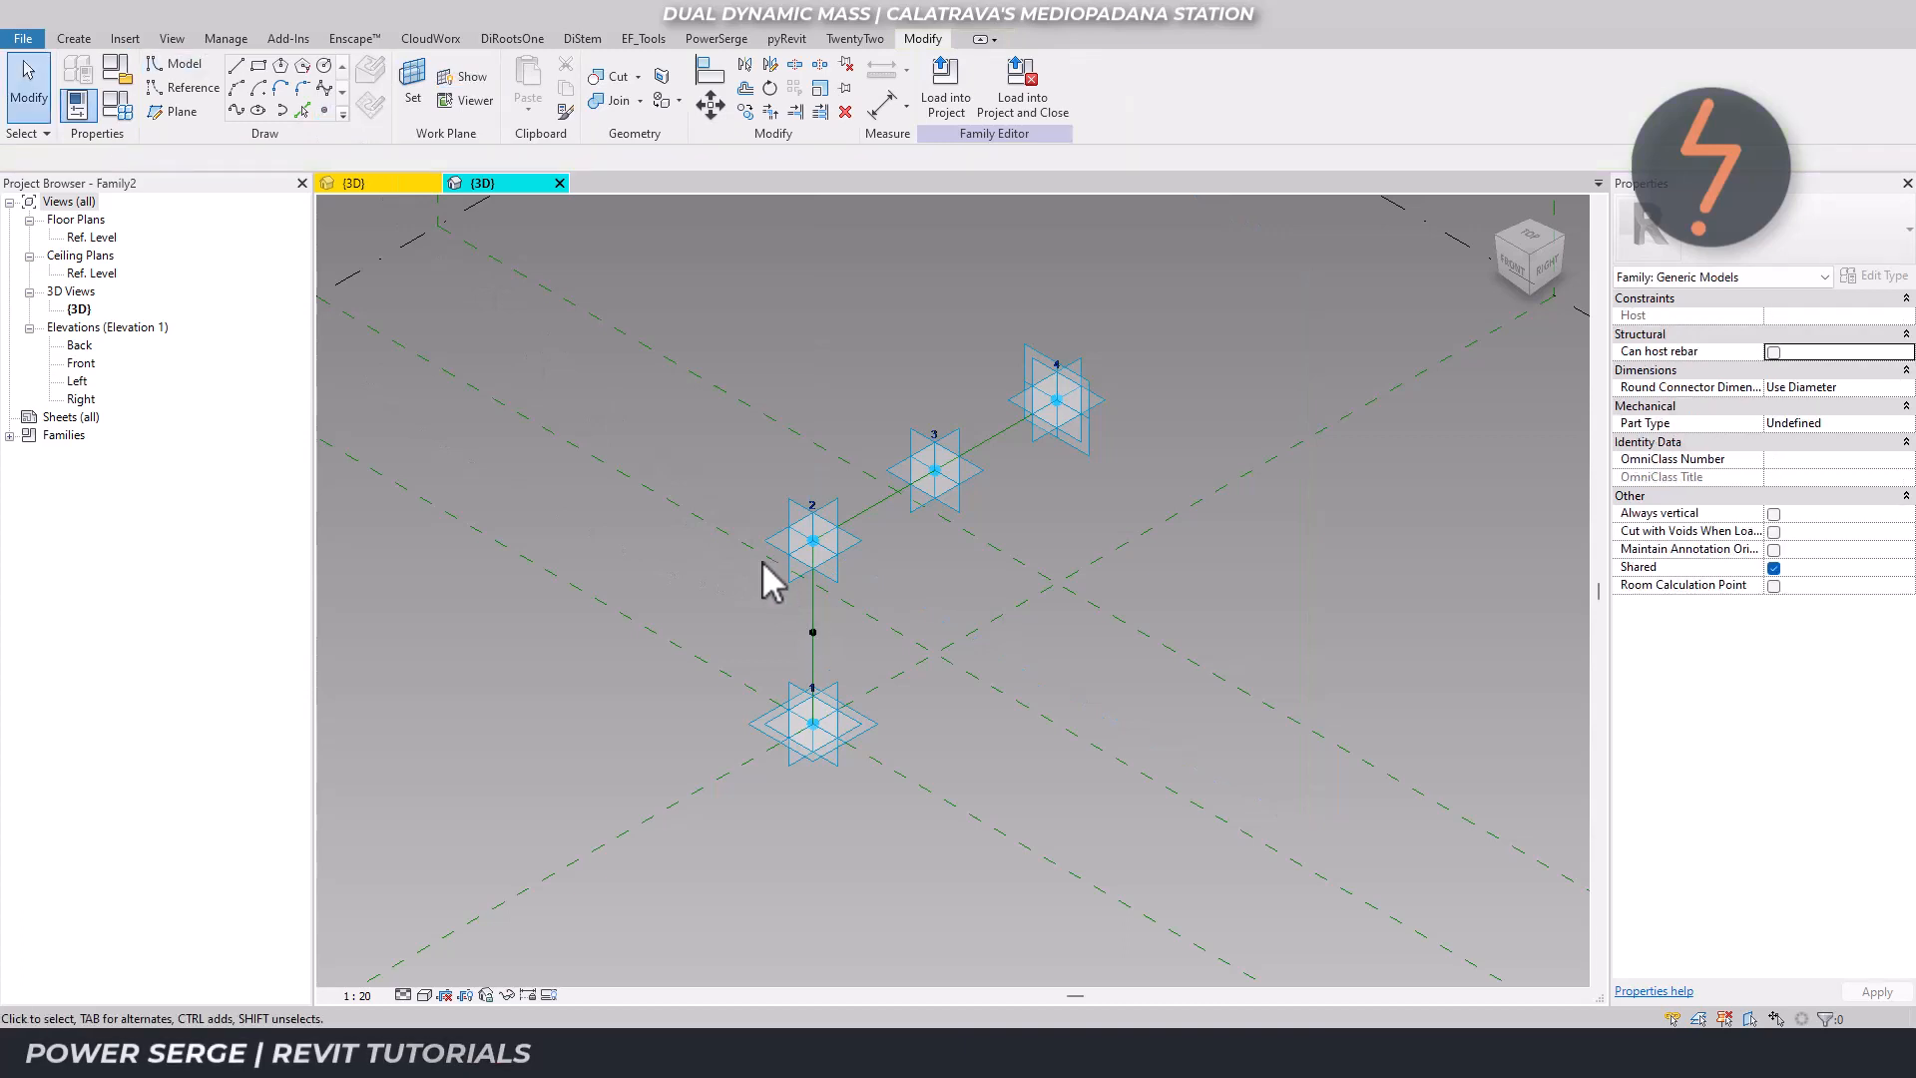
left_click(422, 101)
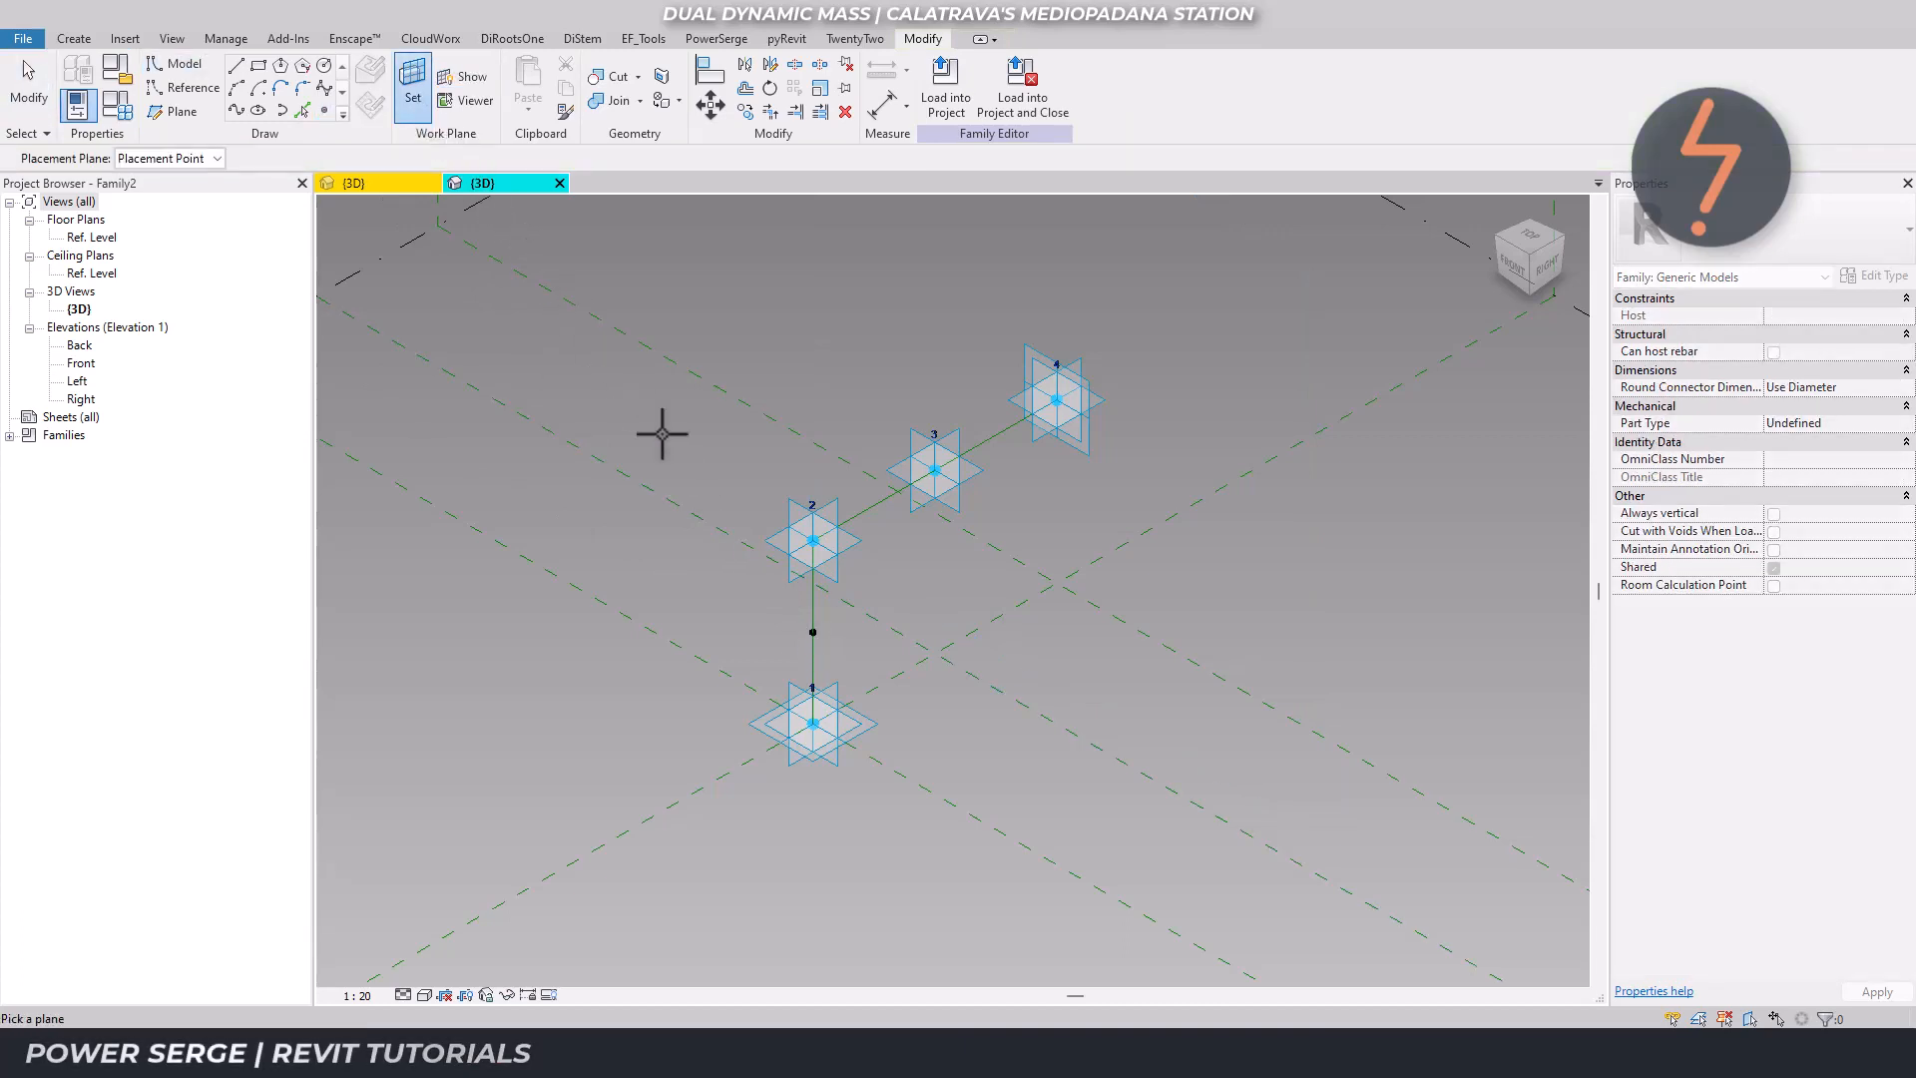
left_click(805, 631)
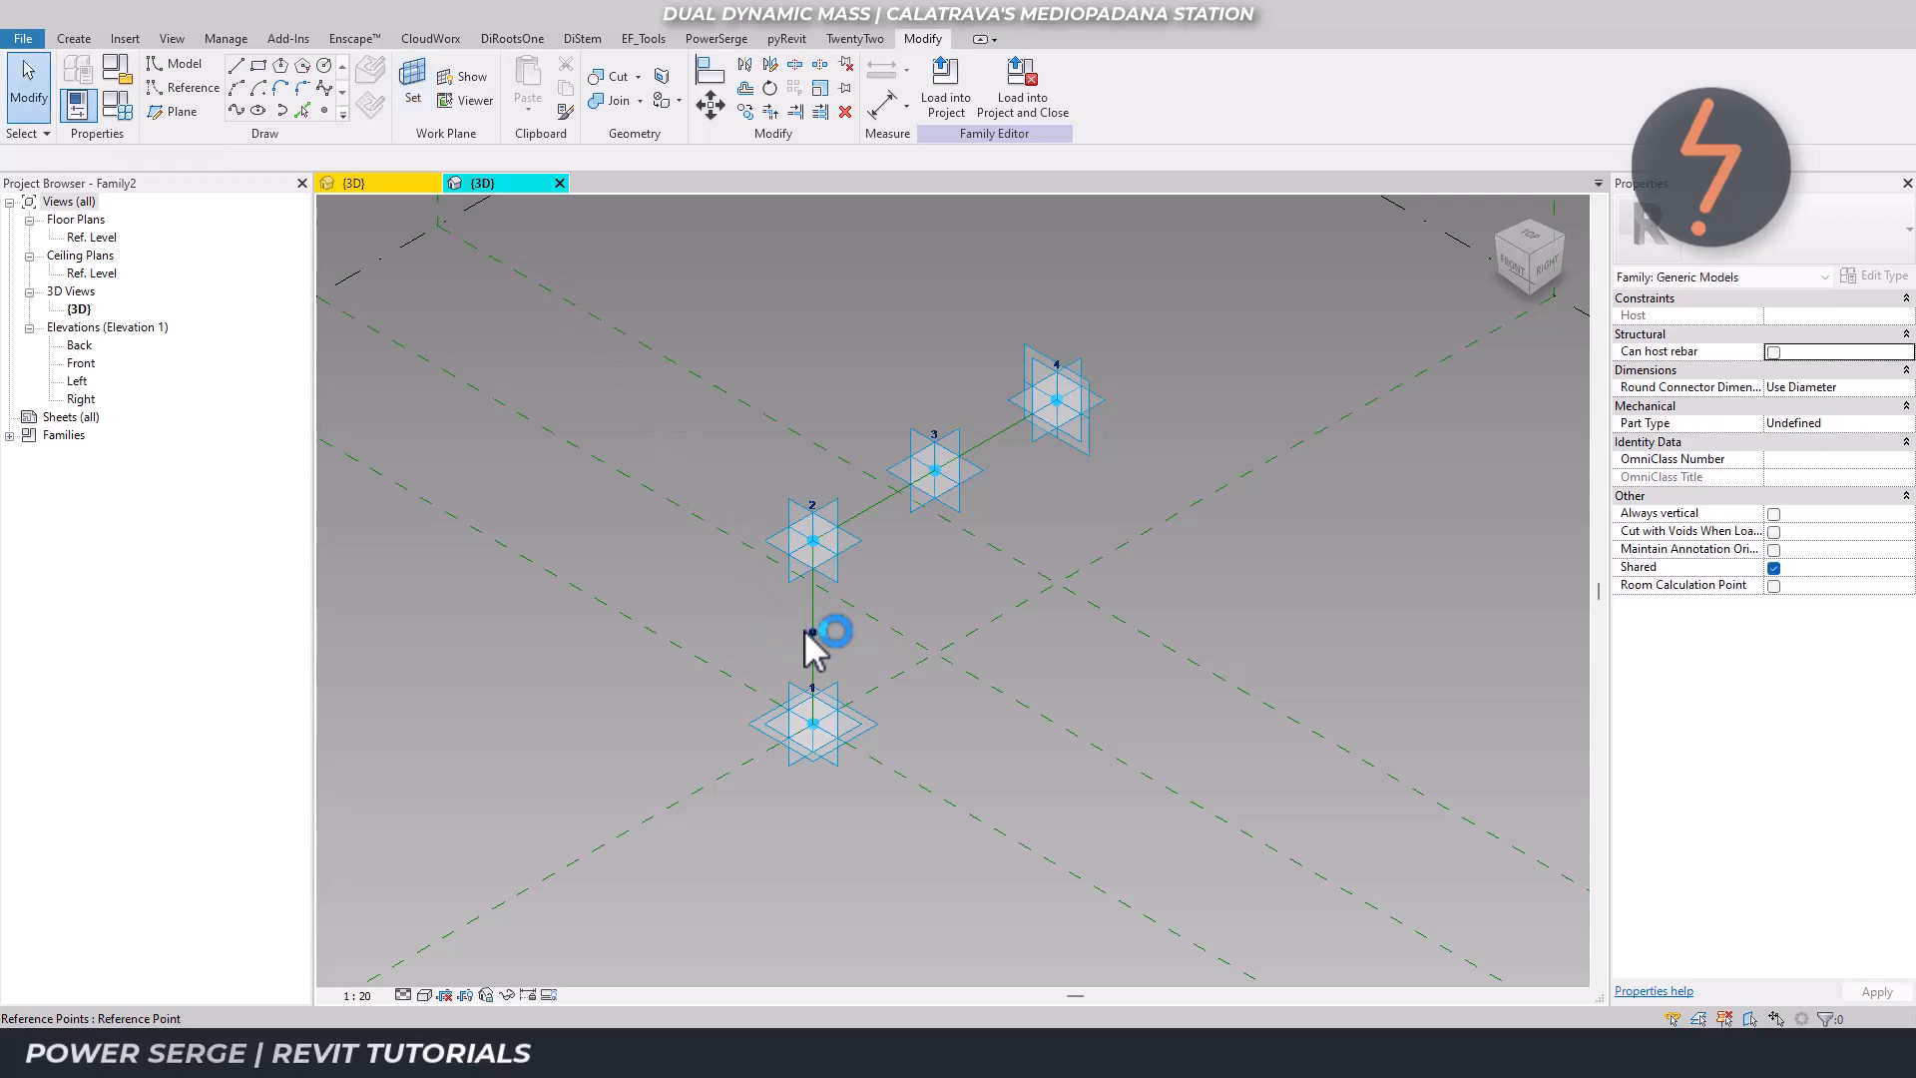
Draw a model-line rectangle about 2078 by 604 mm around the reference point on the vertical line, using its horizontal work plane.
left_click(260, 67)
left_click(783, 602)
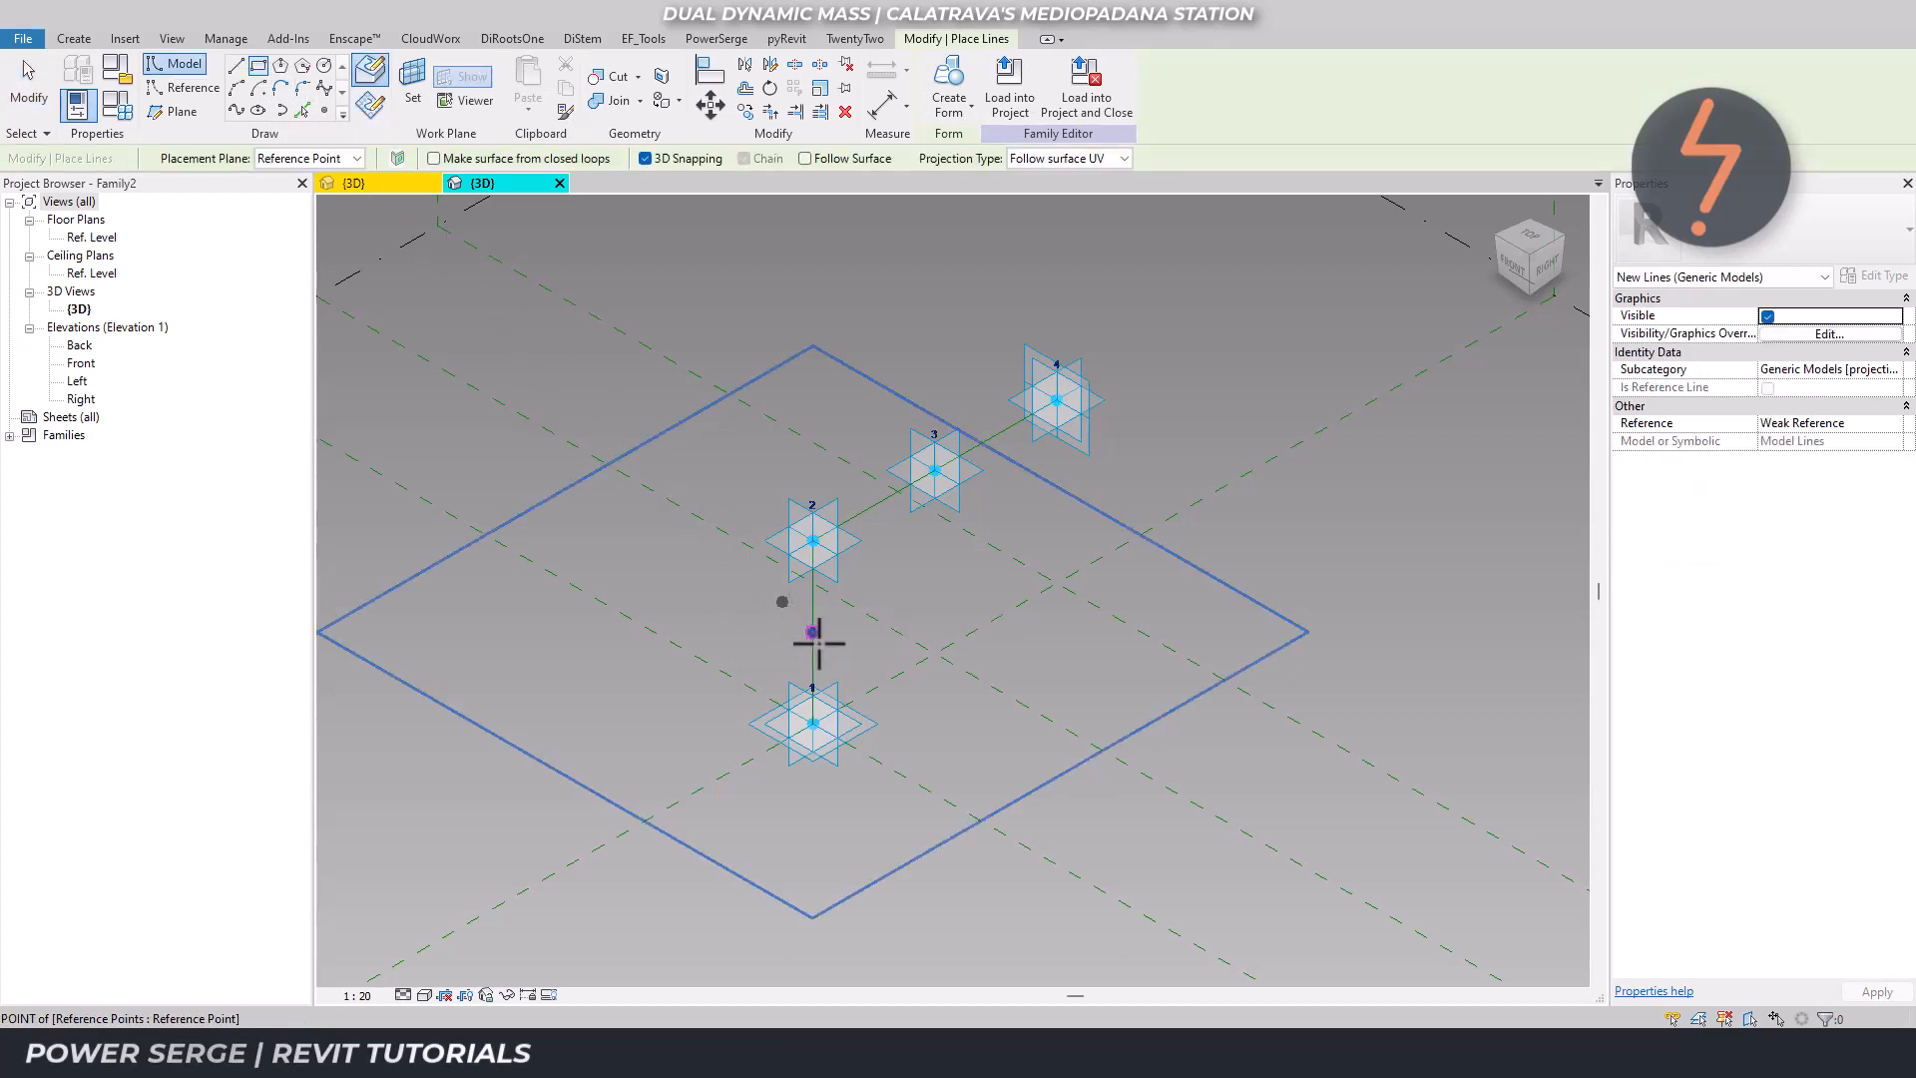
left_click(843, 664)
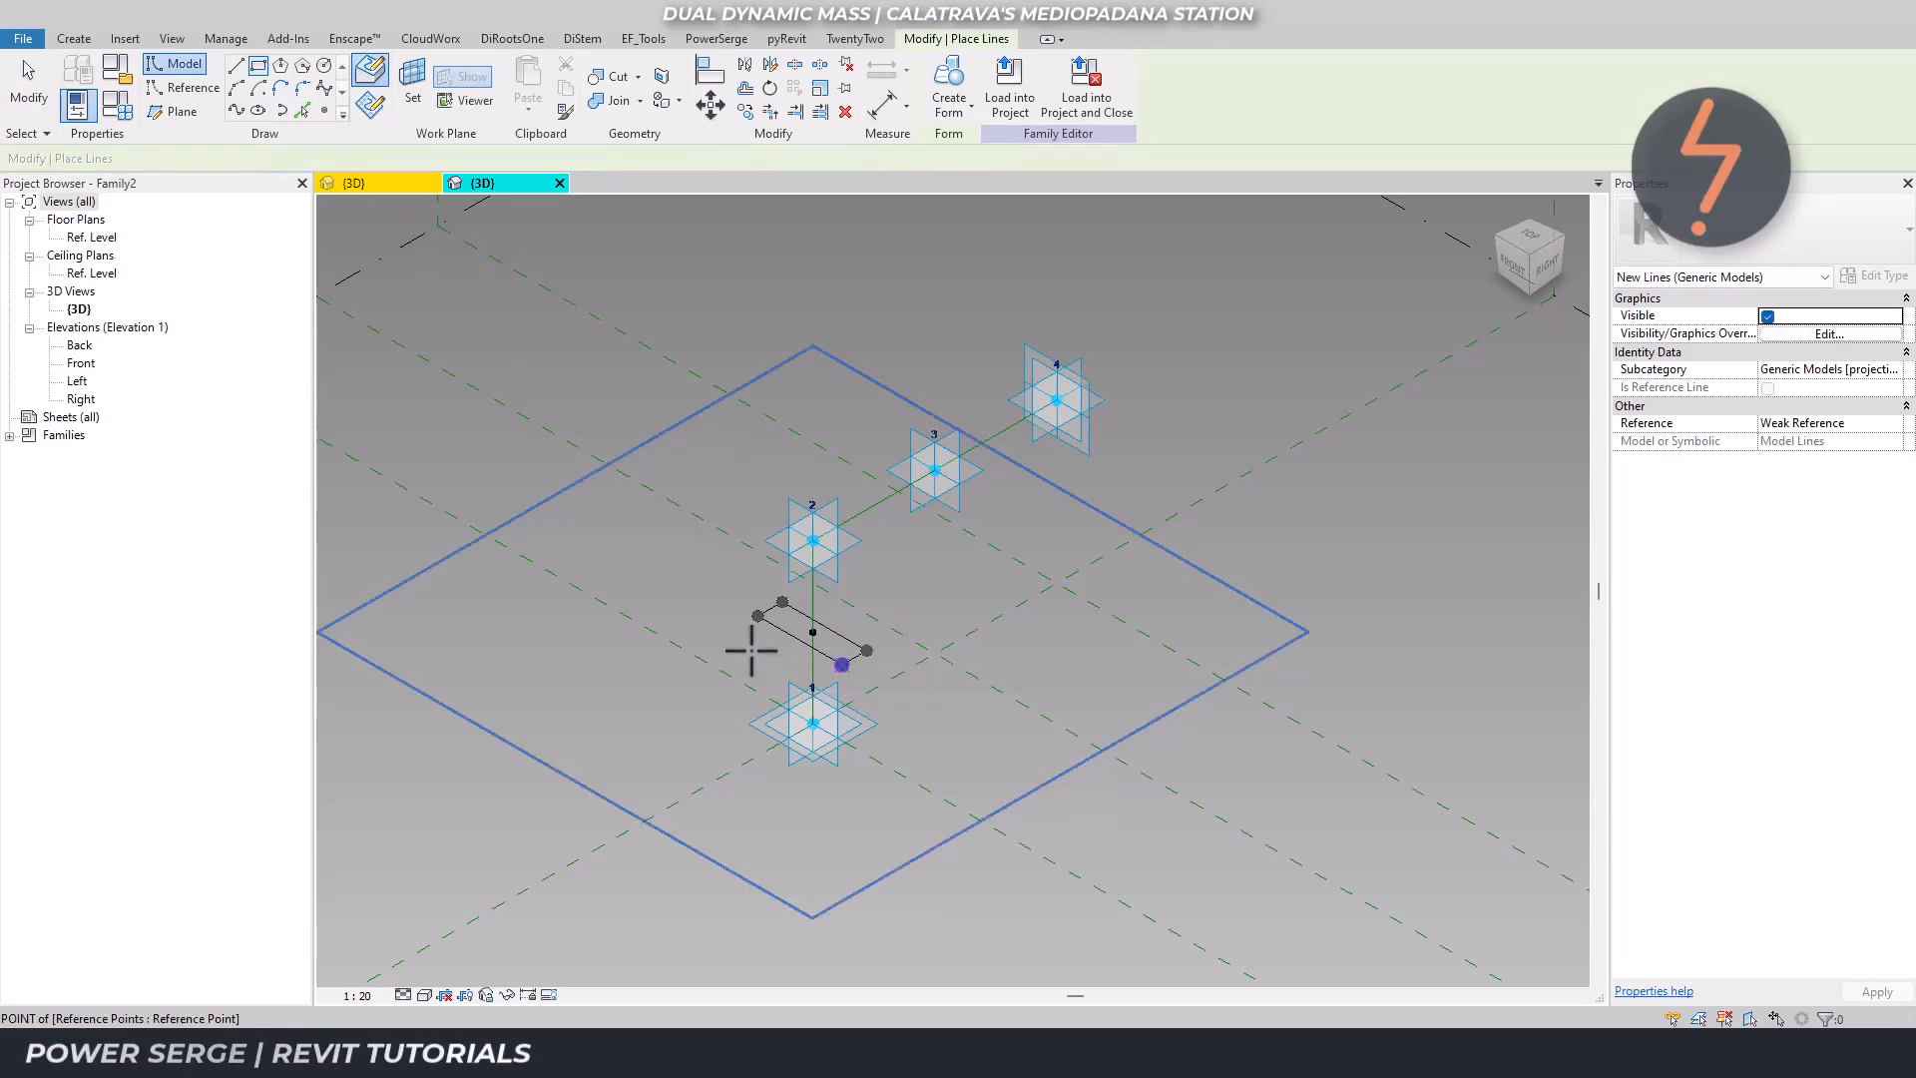
key("Escape")
key("Escape")
Add an aligned dimension string between the rectangle's two long edges and the central reference point.
right_click(750, 651)
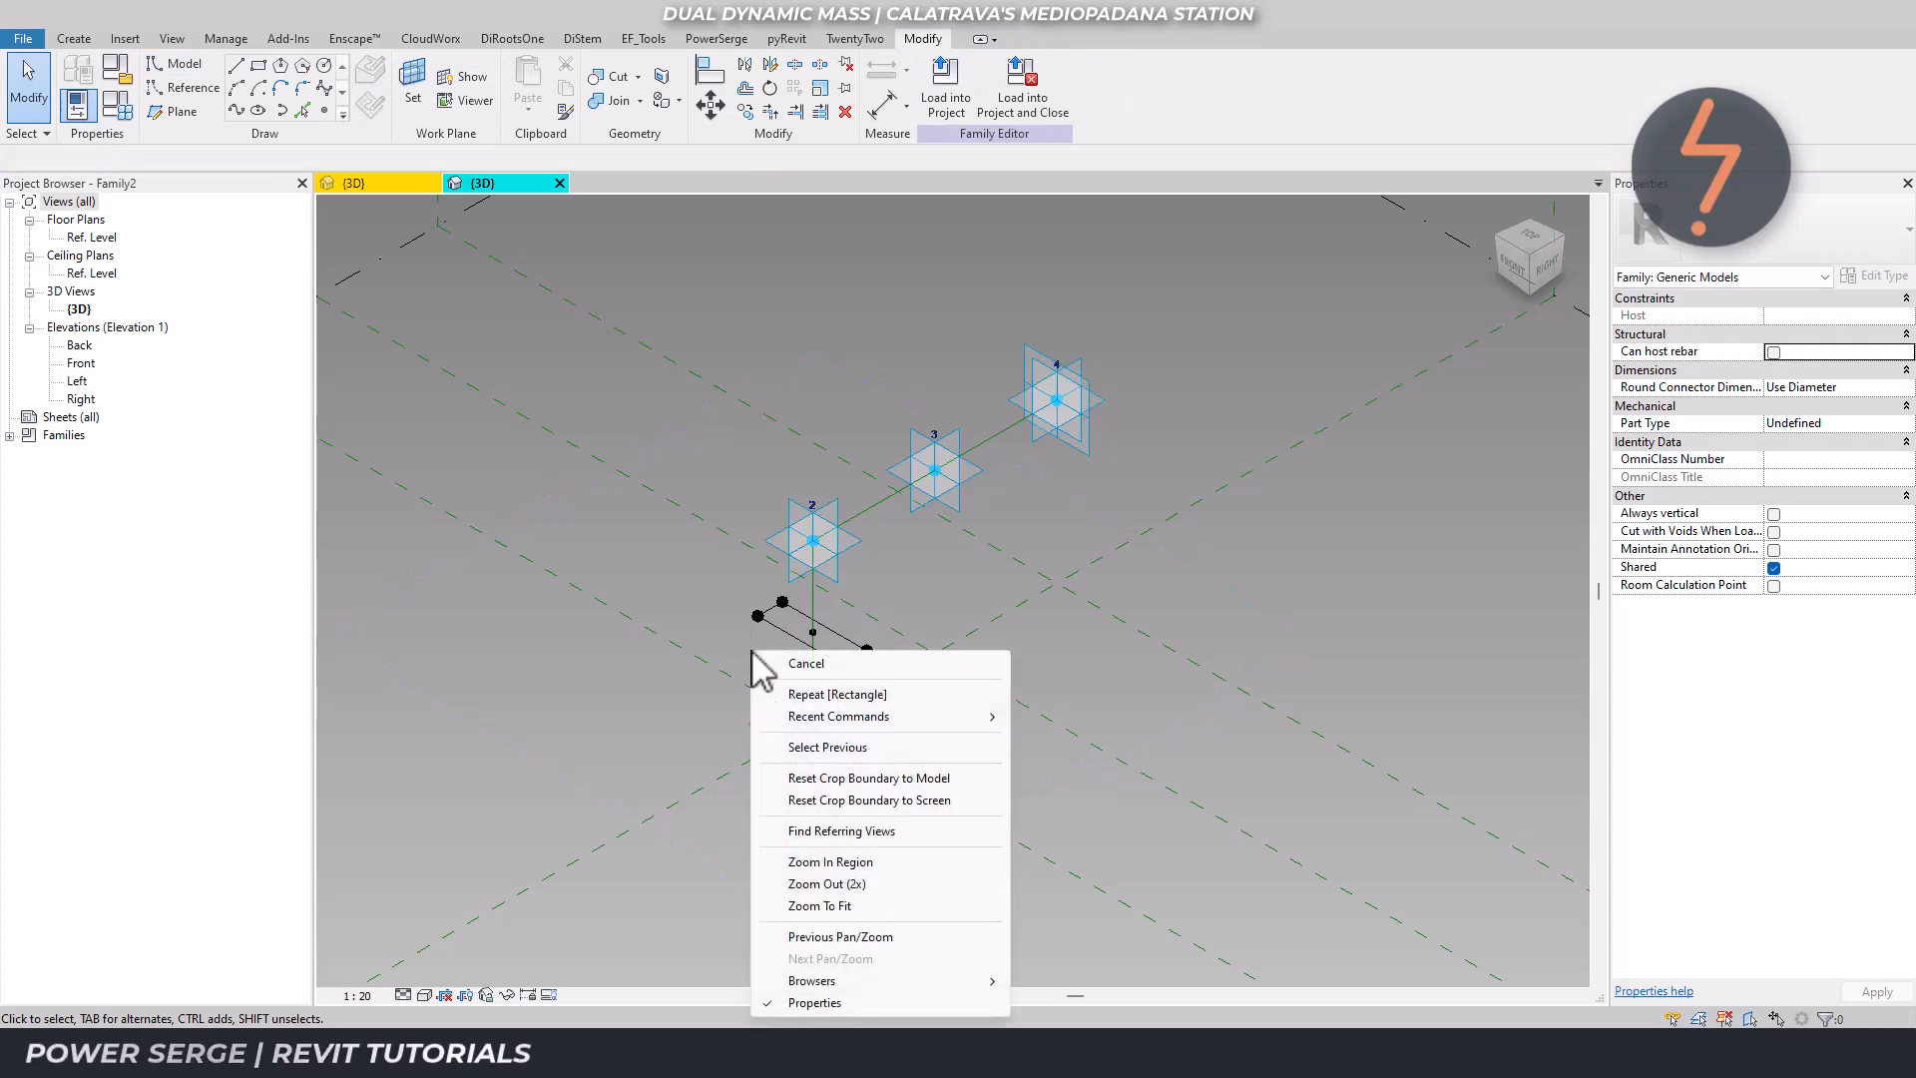
left_click(839, 864)
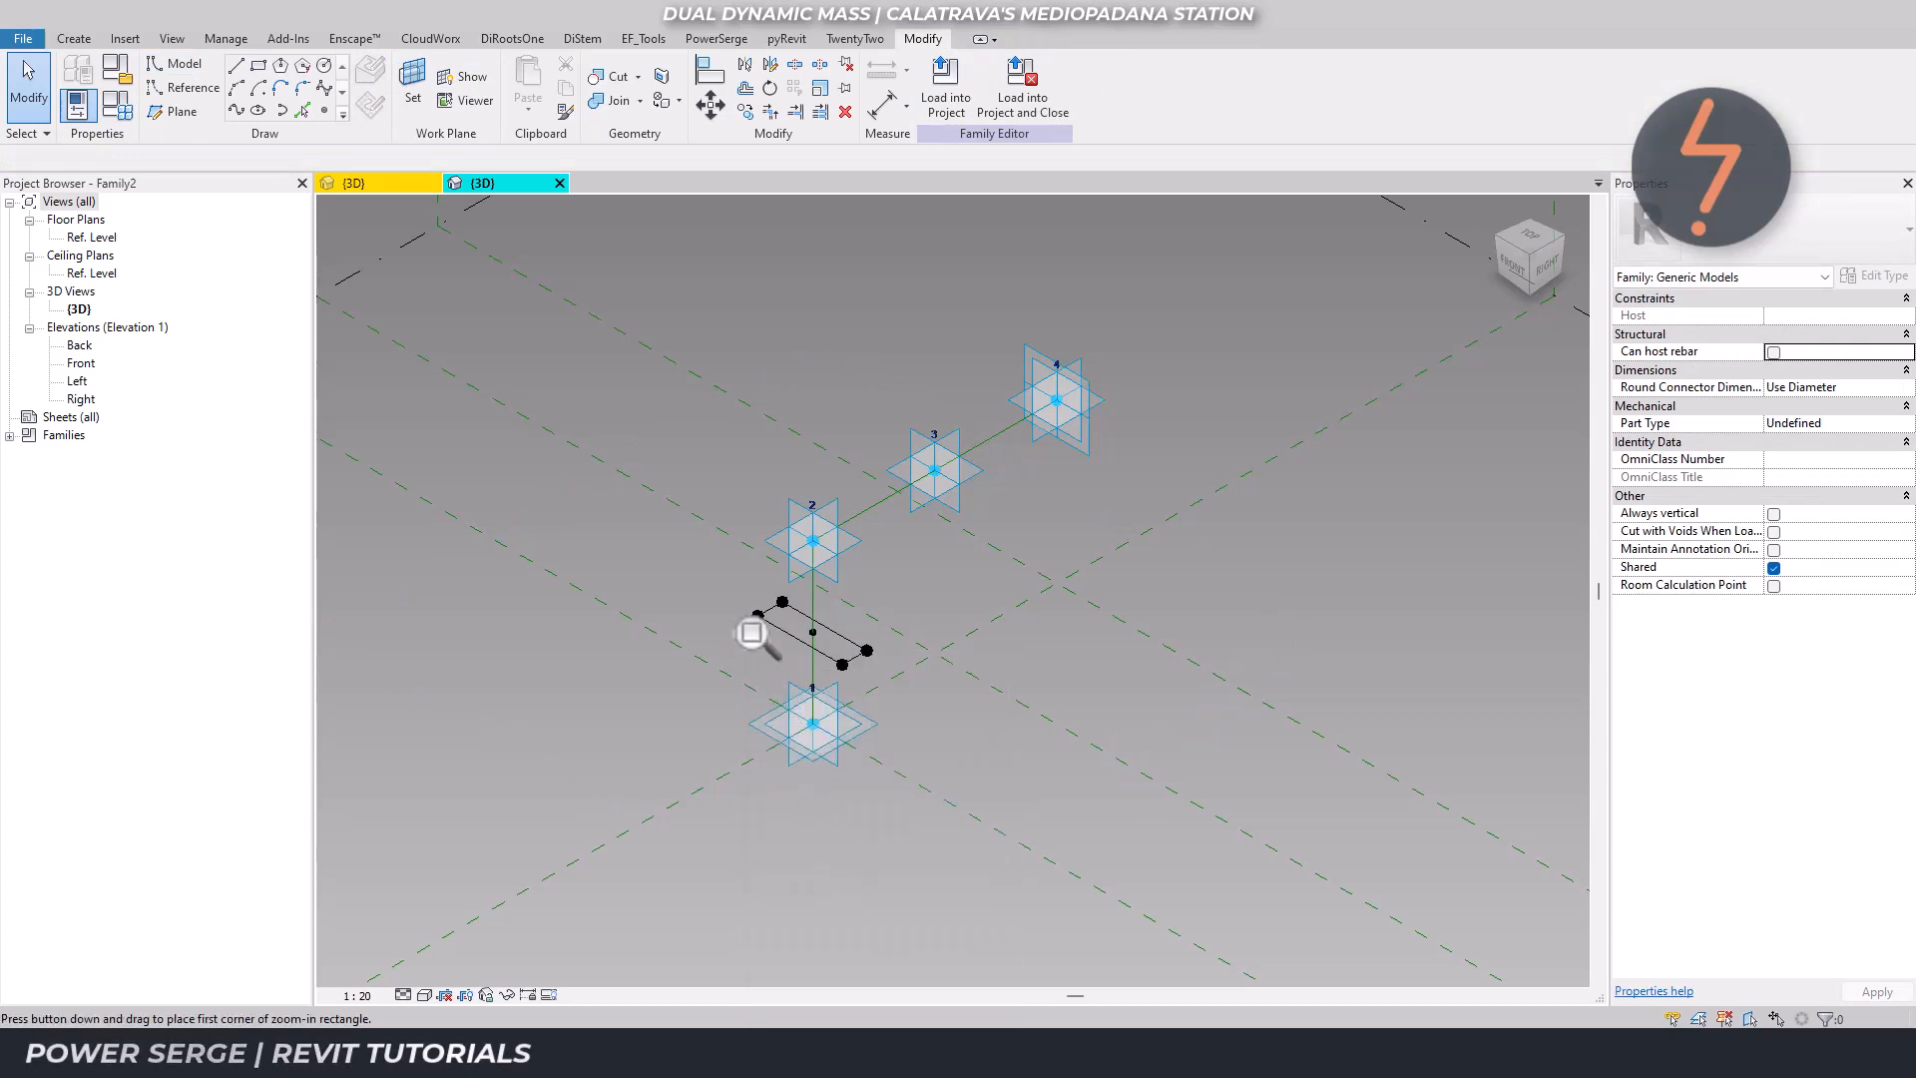
left_click_drag(706, 543, 917, 698)
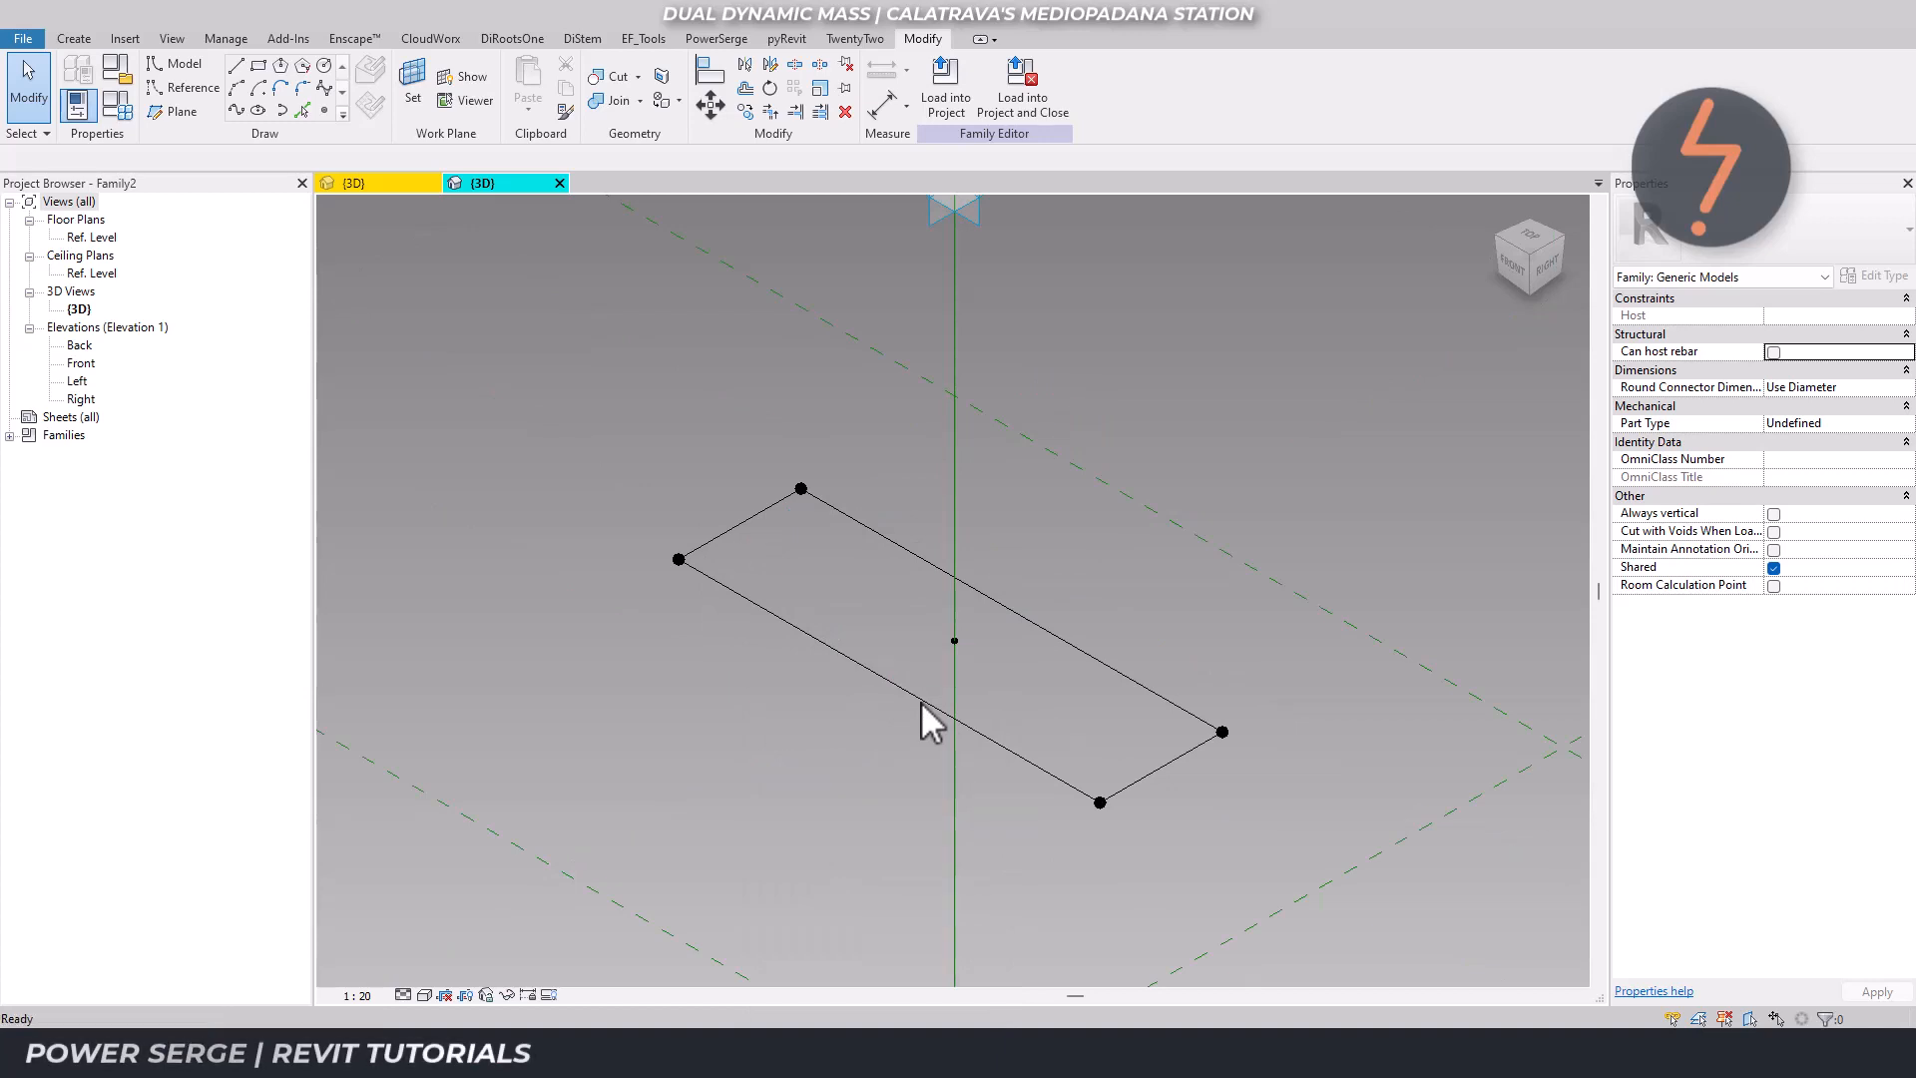
key("d")
key("i")
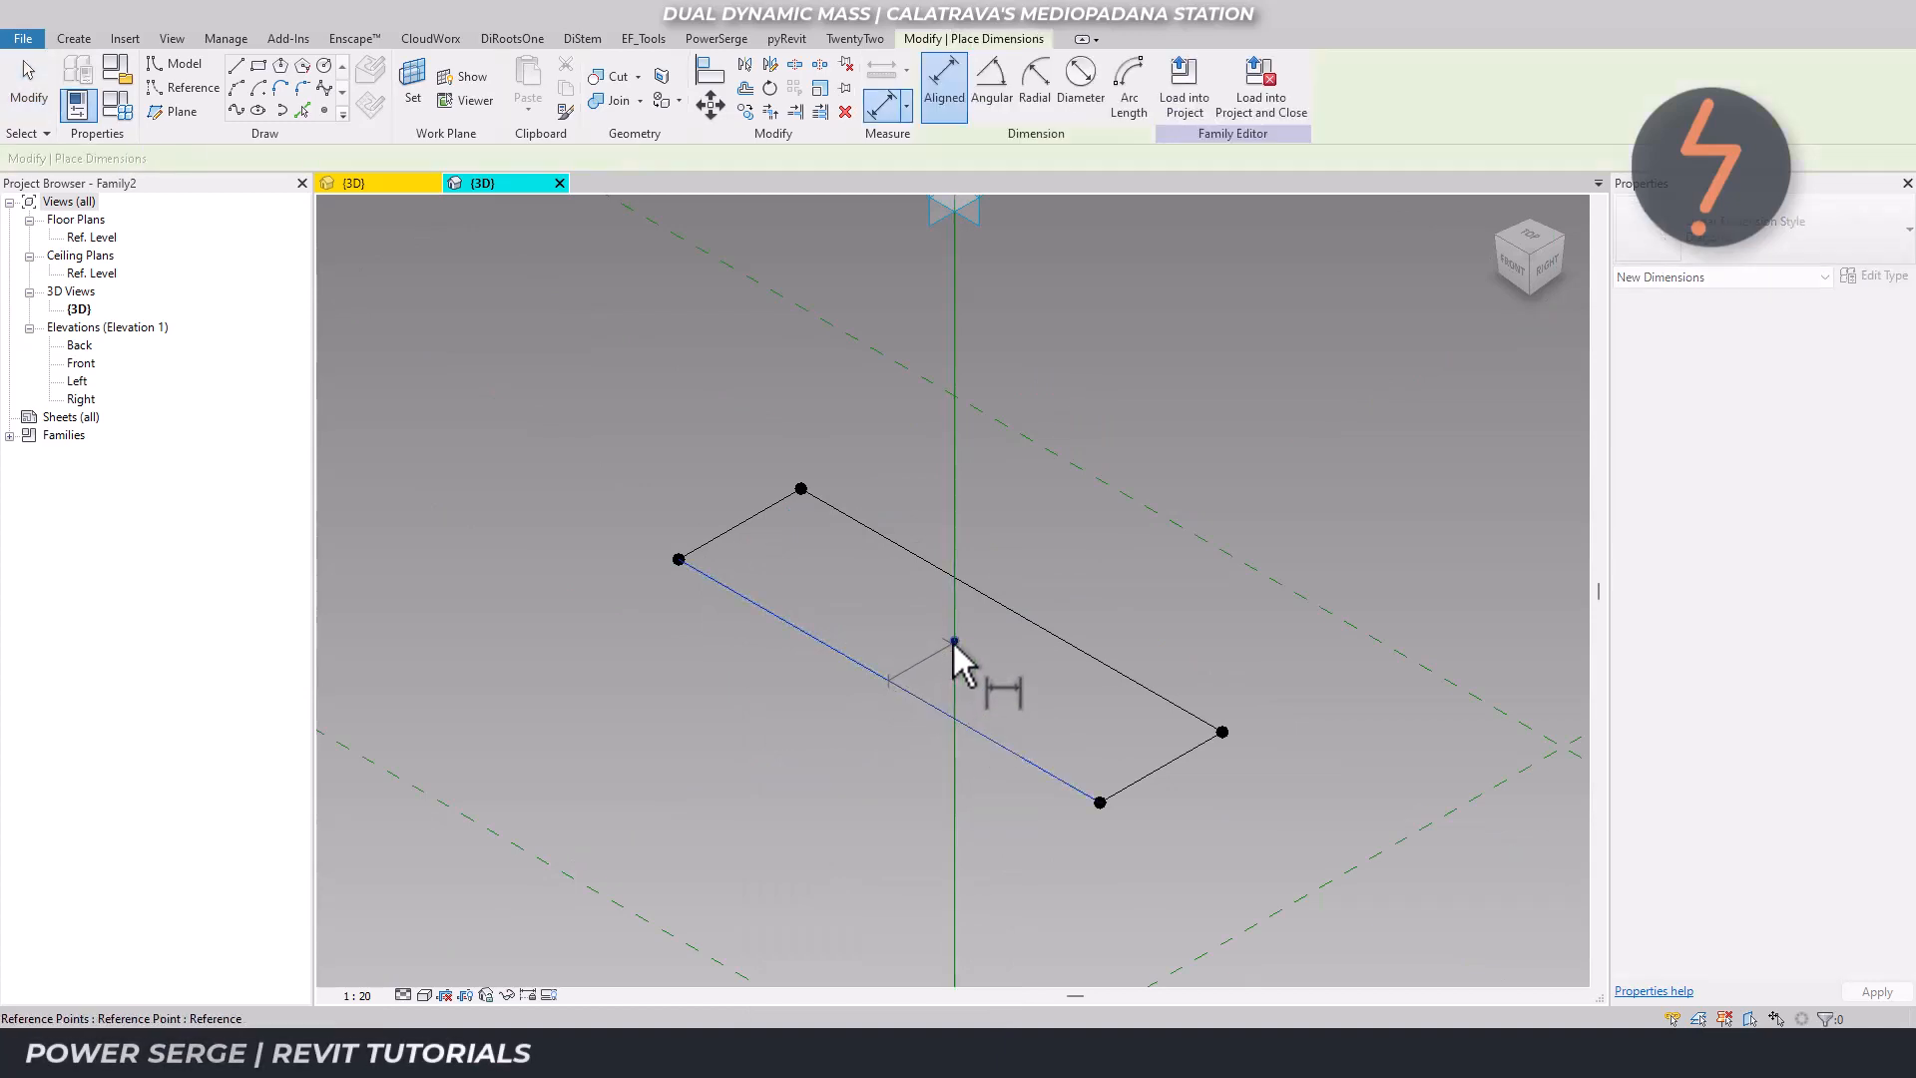
left_click(954, 642)
left_click(1001, 611)
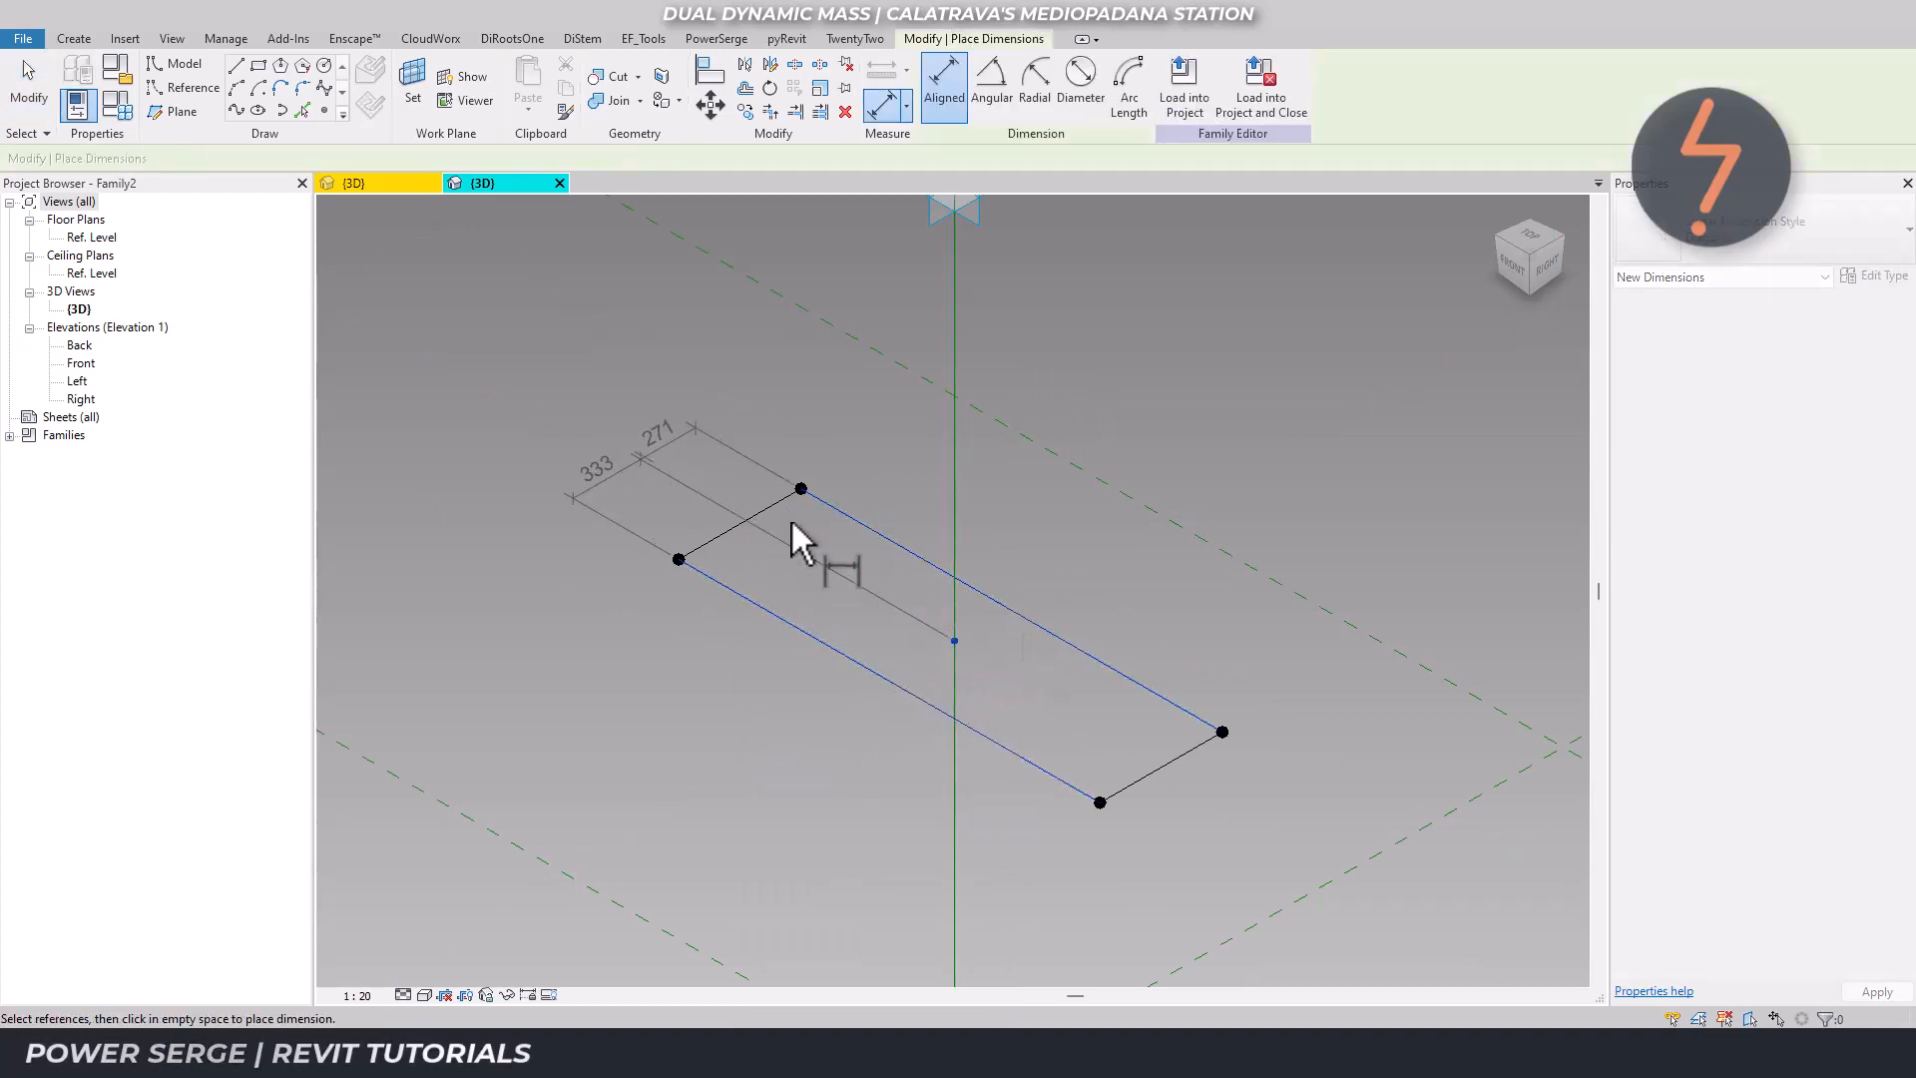
left_click(622, 449)
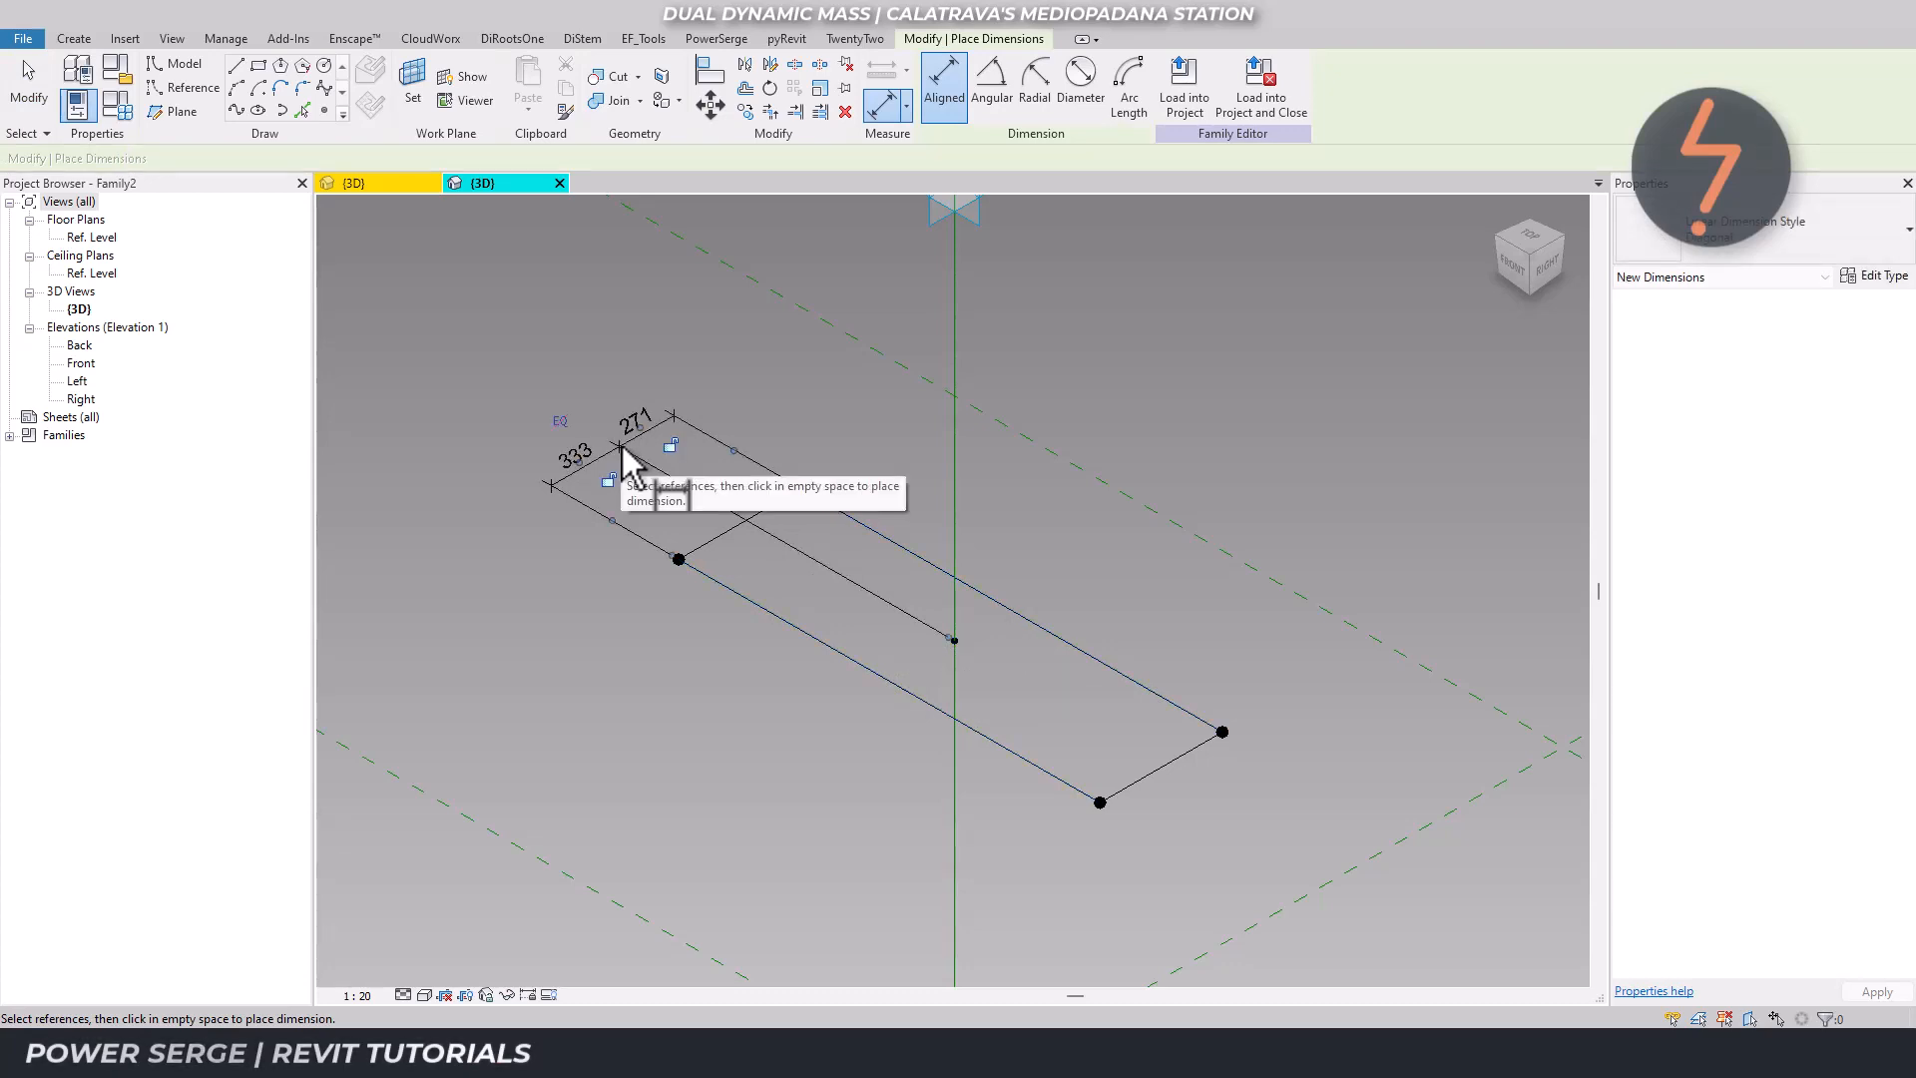
key("Escape")
key("Escape")
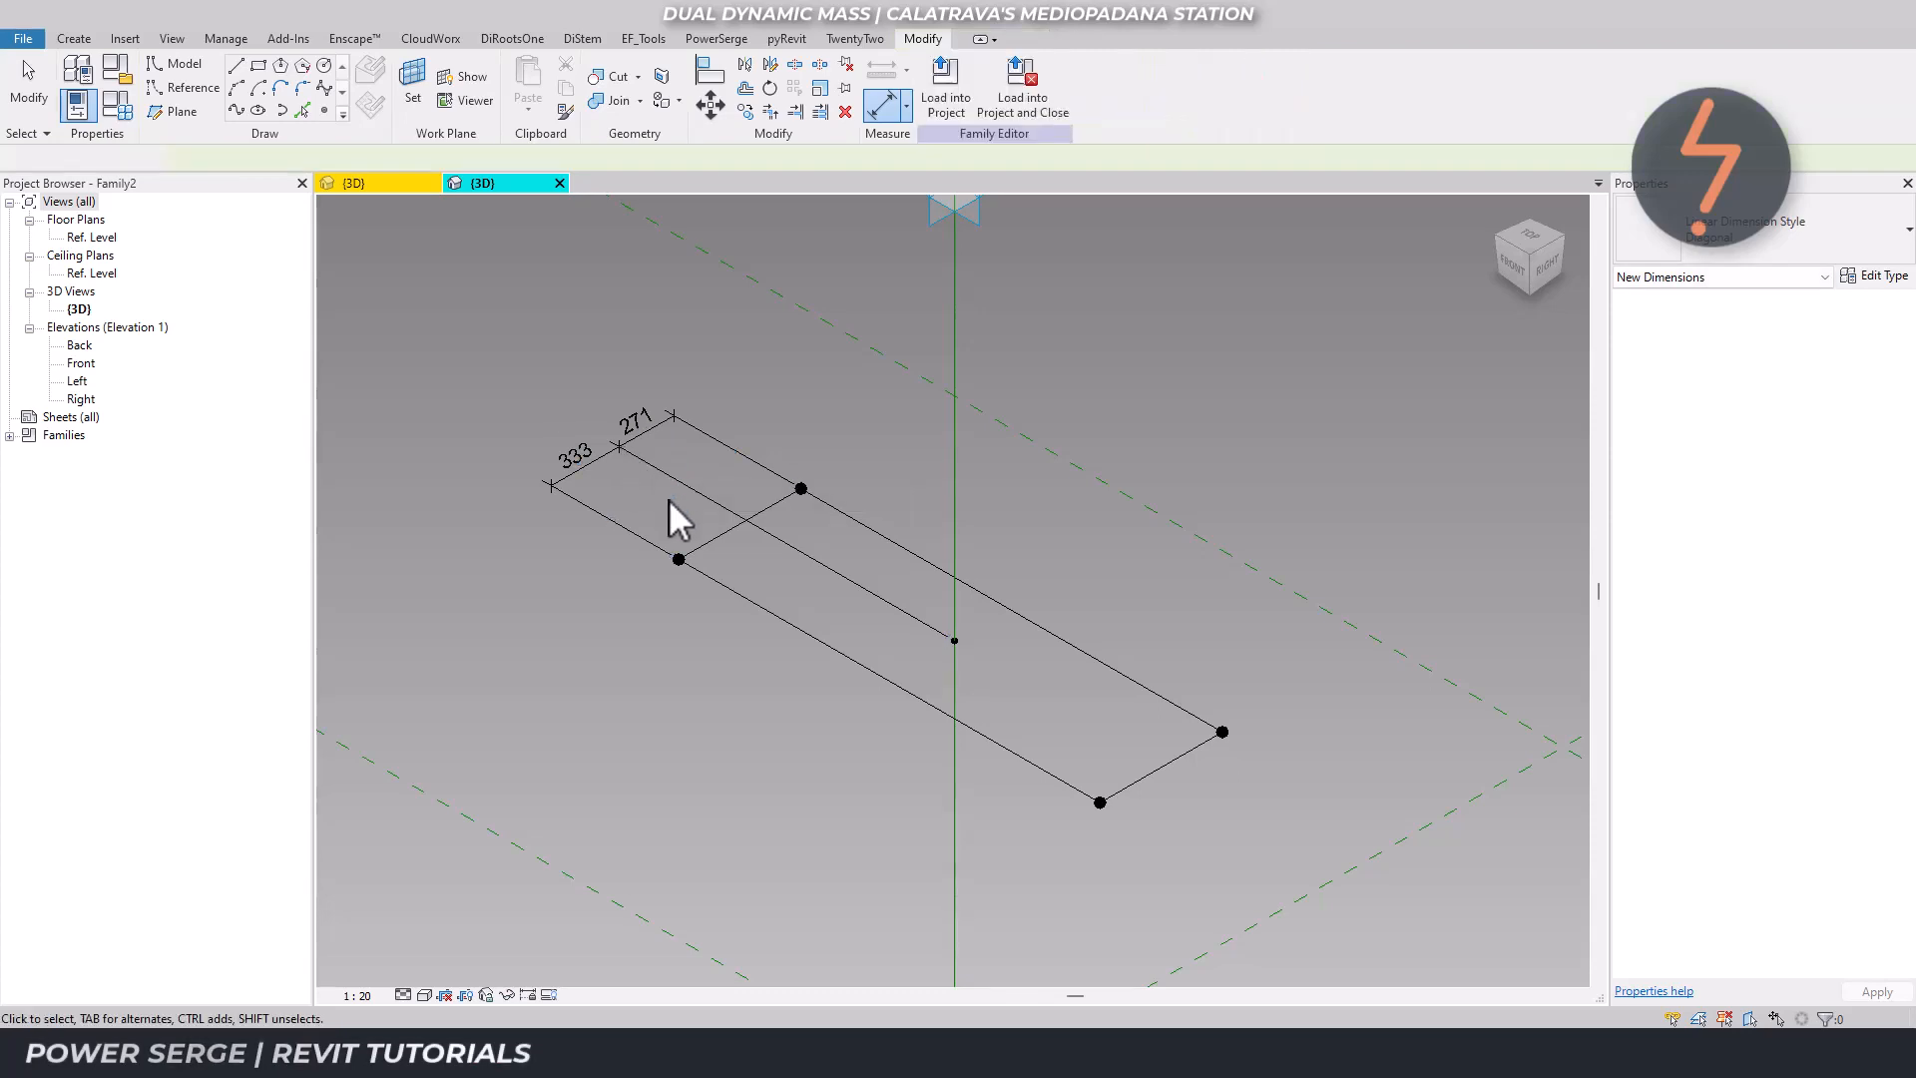
Set the distance from the reference point to each long edge of the rectangle to 250 mm.
left_click(778, 620)
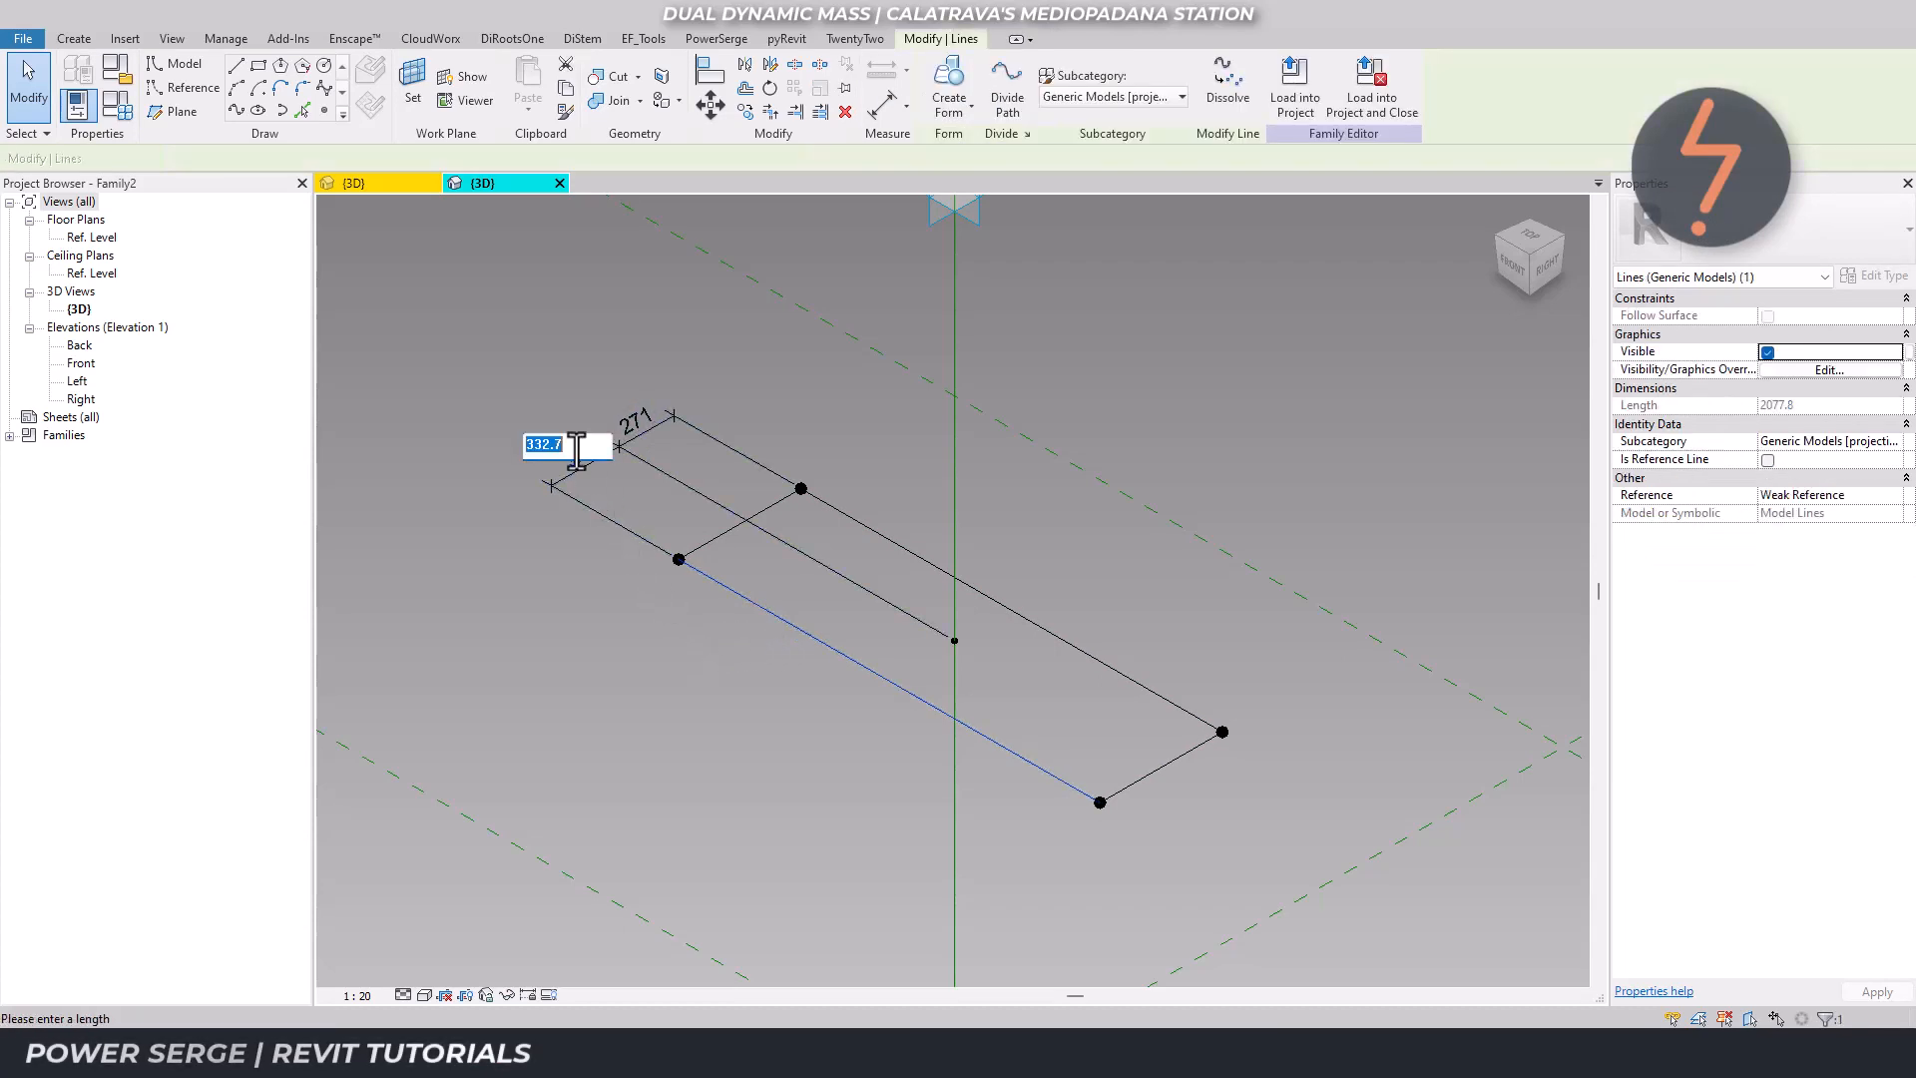
type("250")
key("Return")
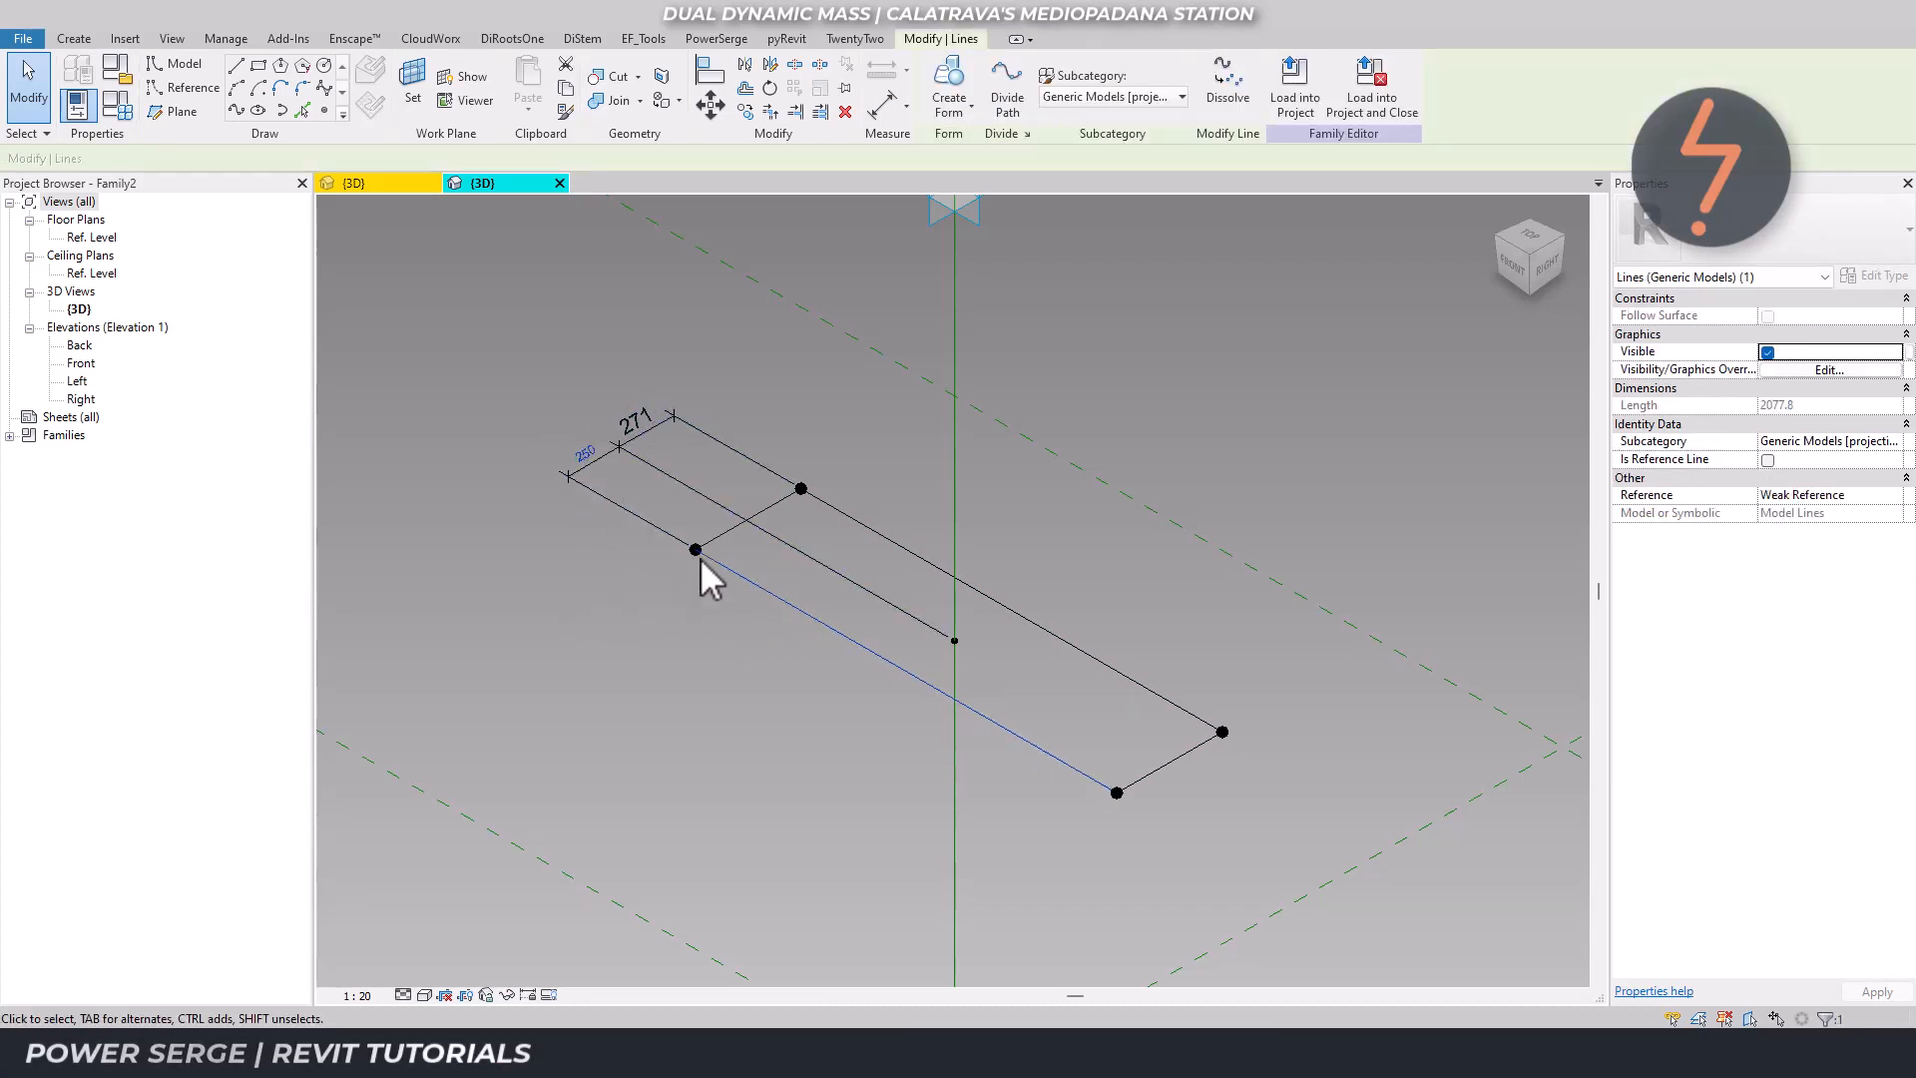
left_click(850, 506)
left_click(637, 419)
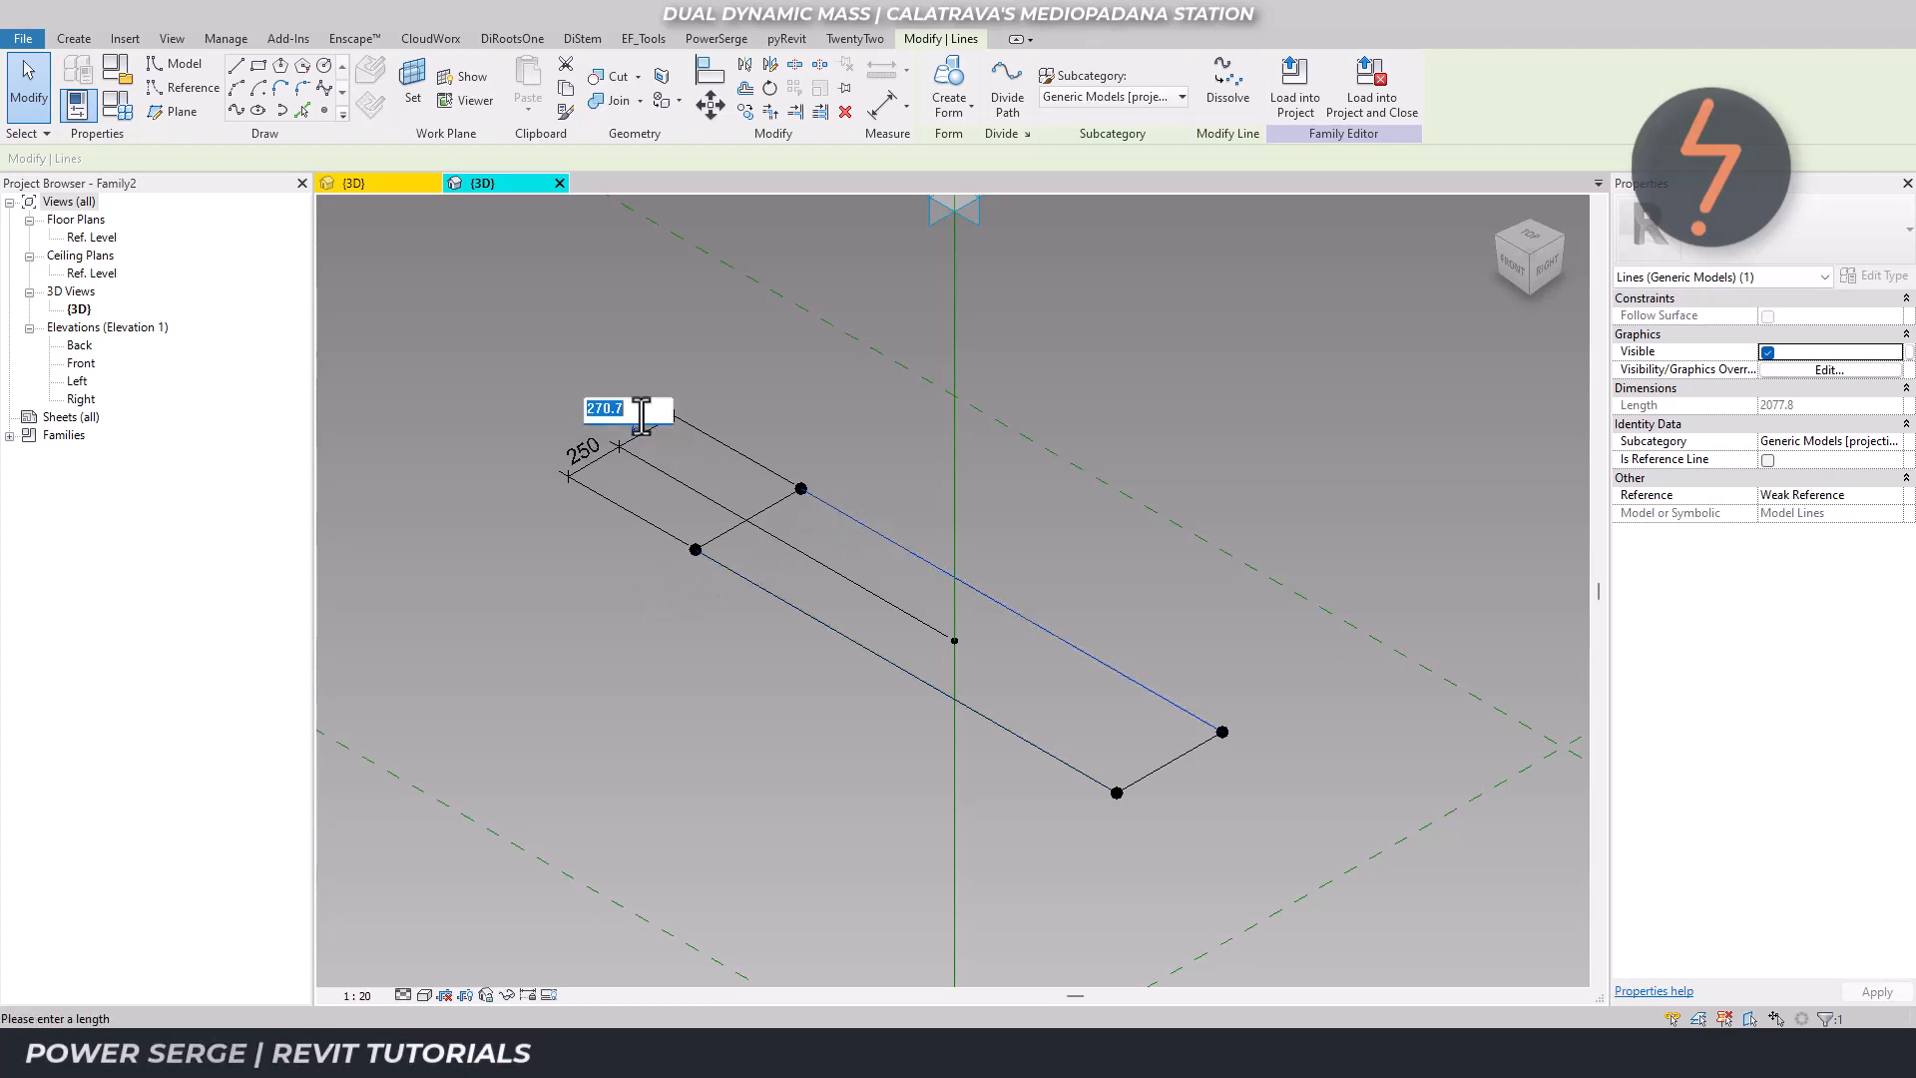
type("250")
key("Return")
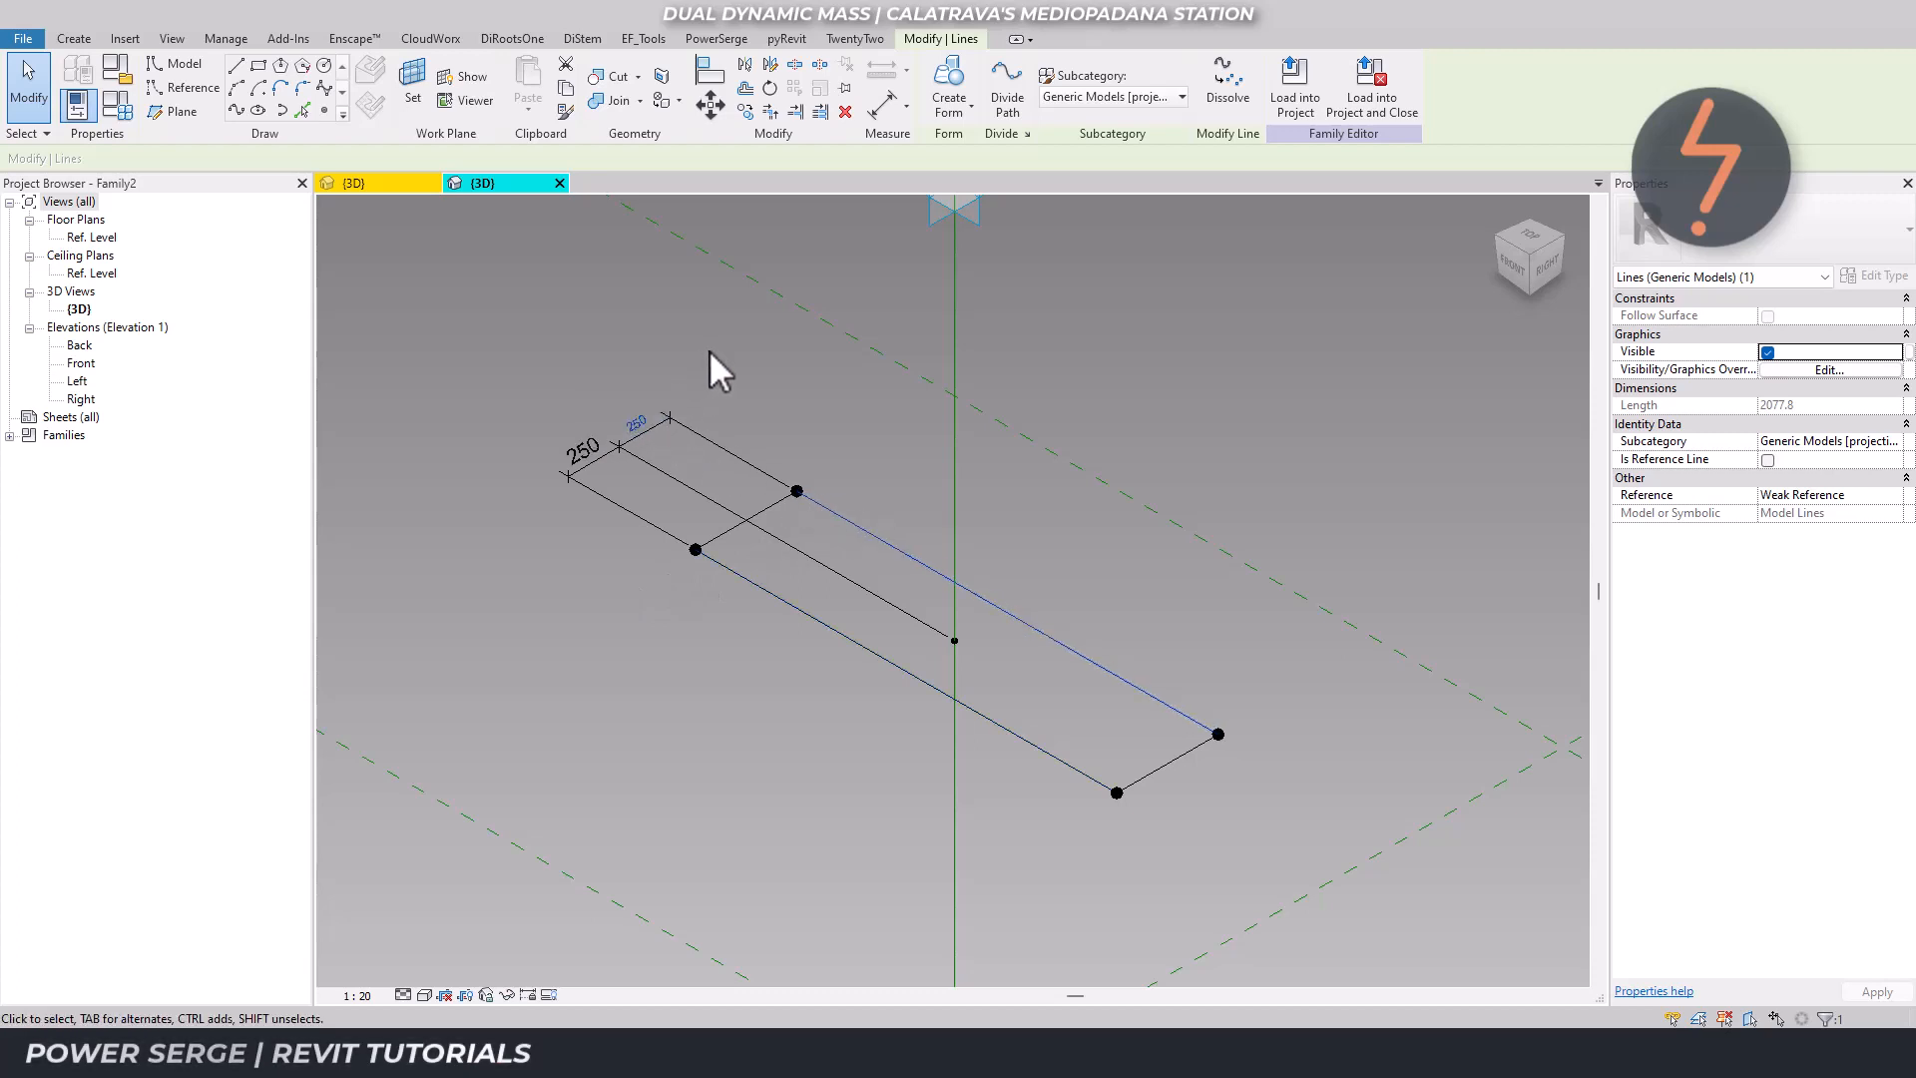
left_click(709, 349)
Add an aligned dimension string between the rectangle's two short edges and the central reference point.
key("d")
key("i")
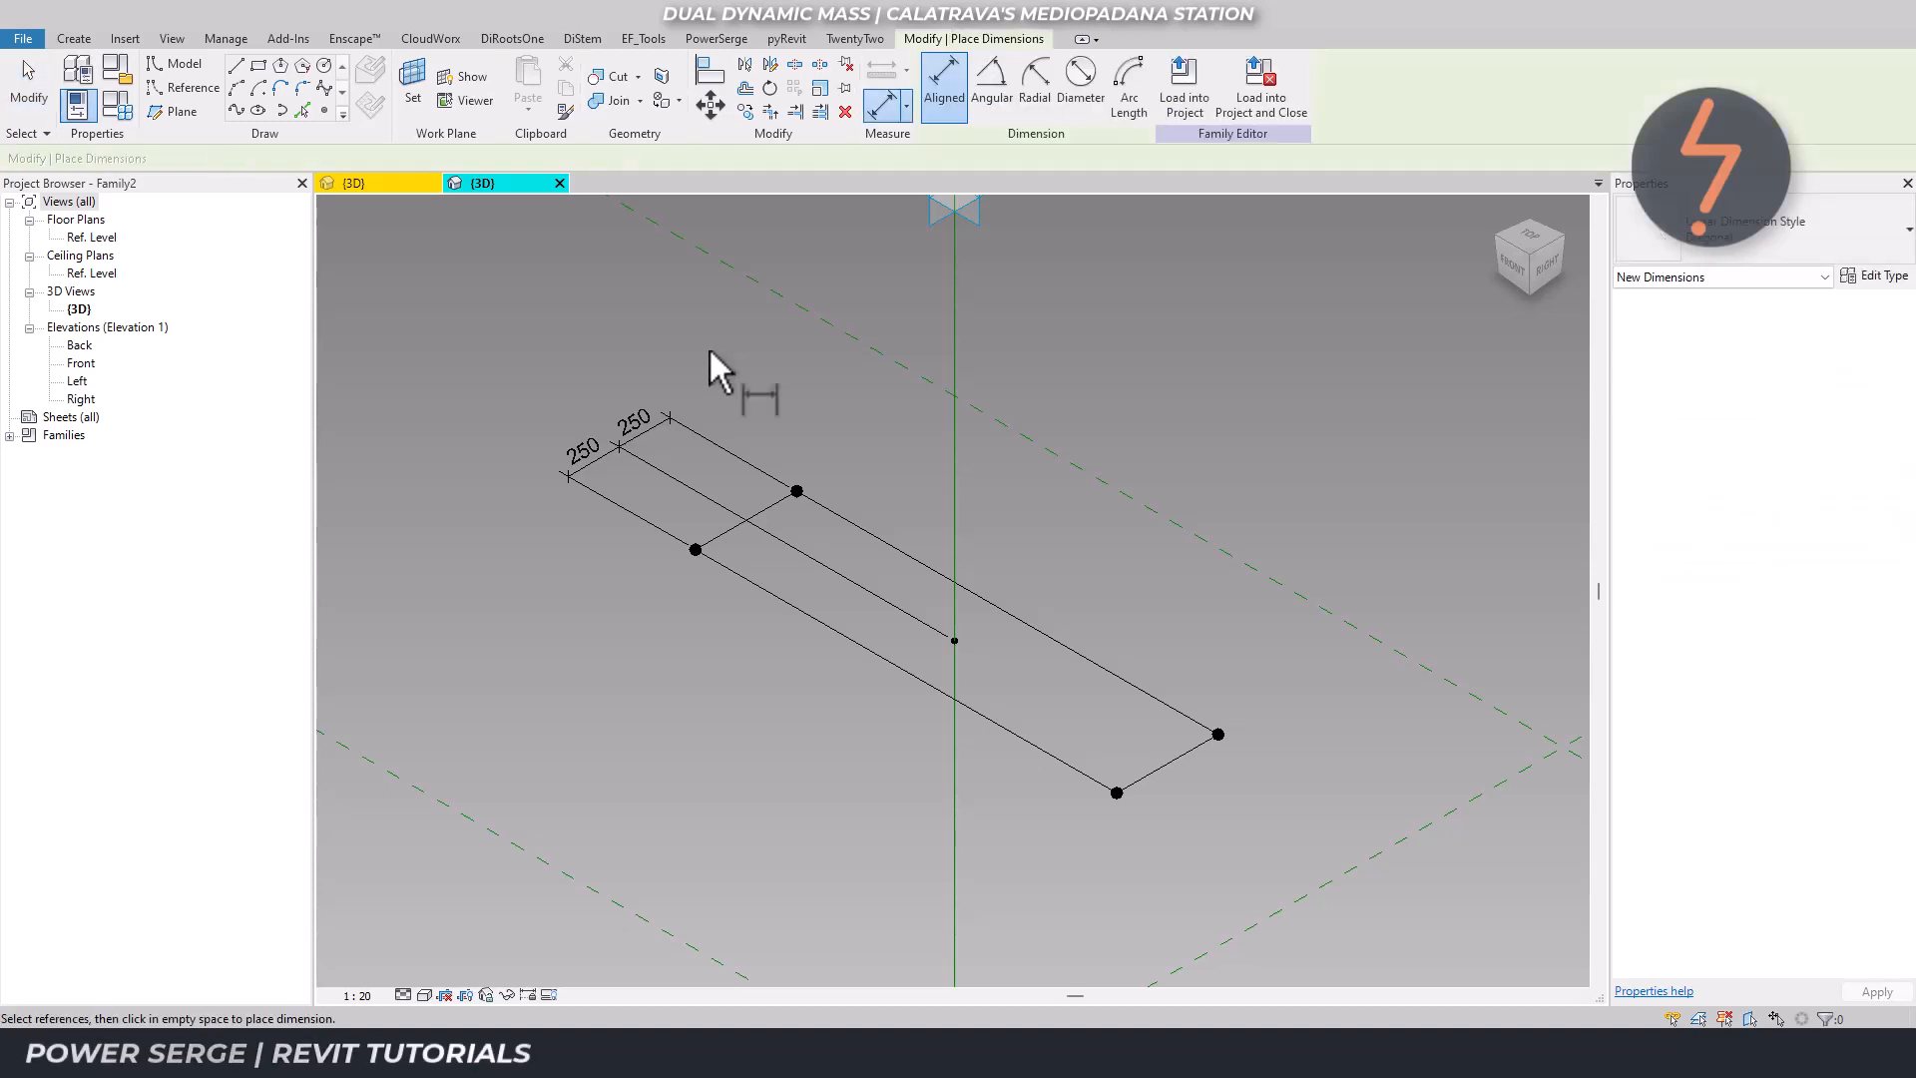
left_click(723, 544)
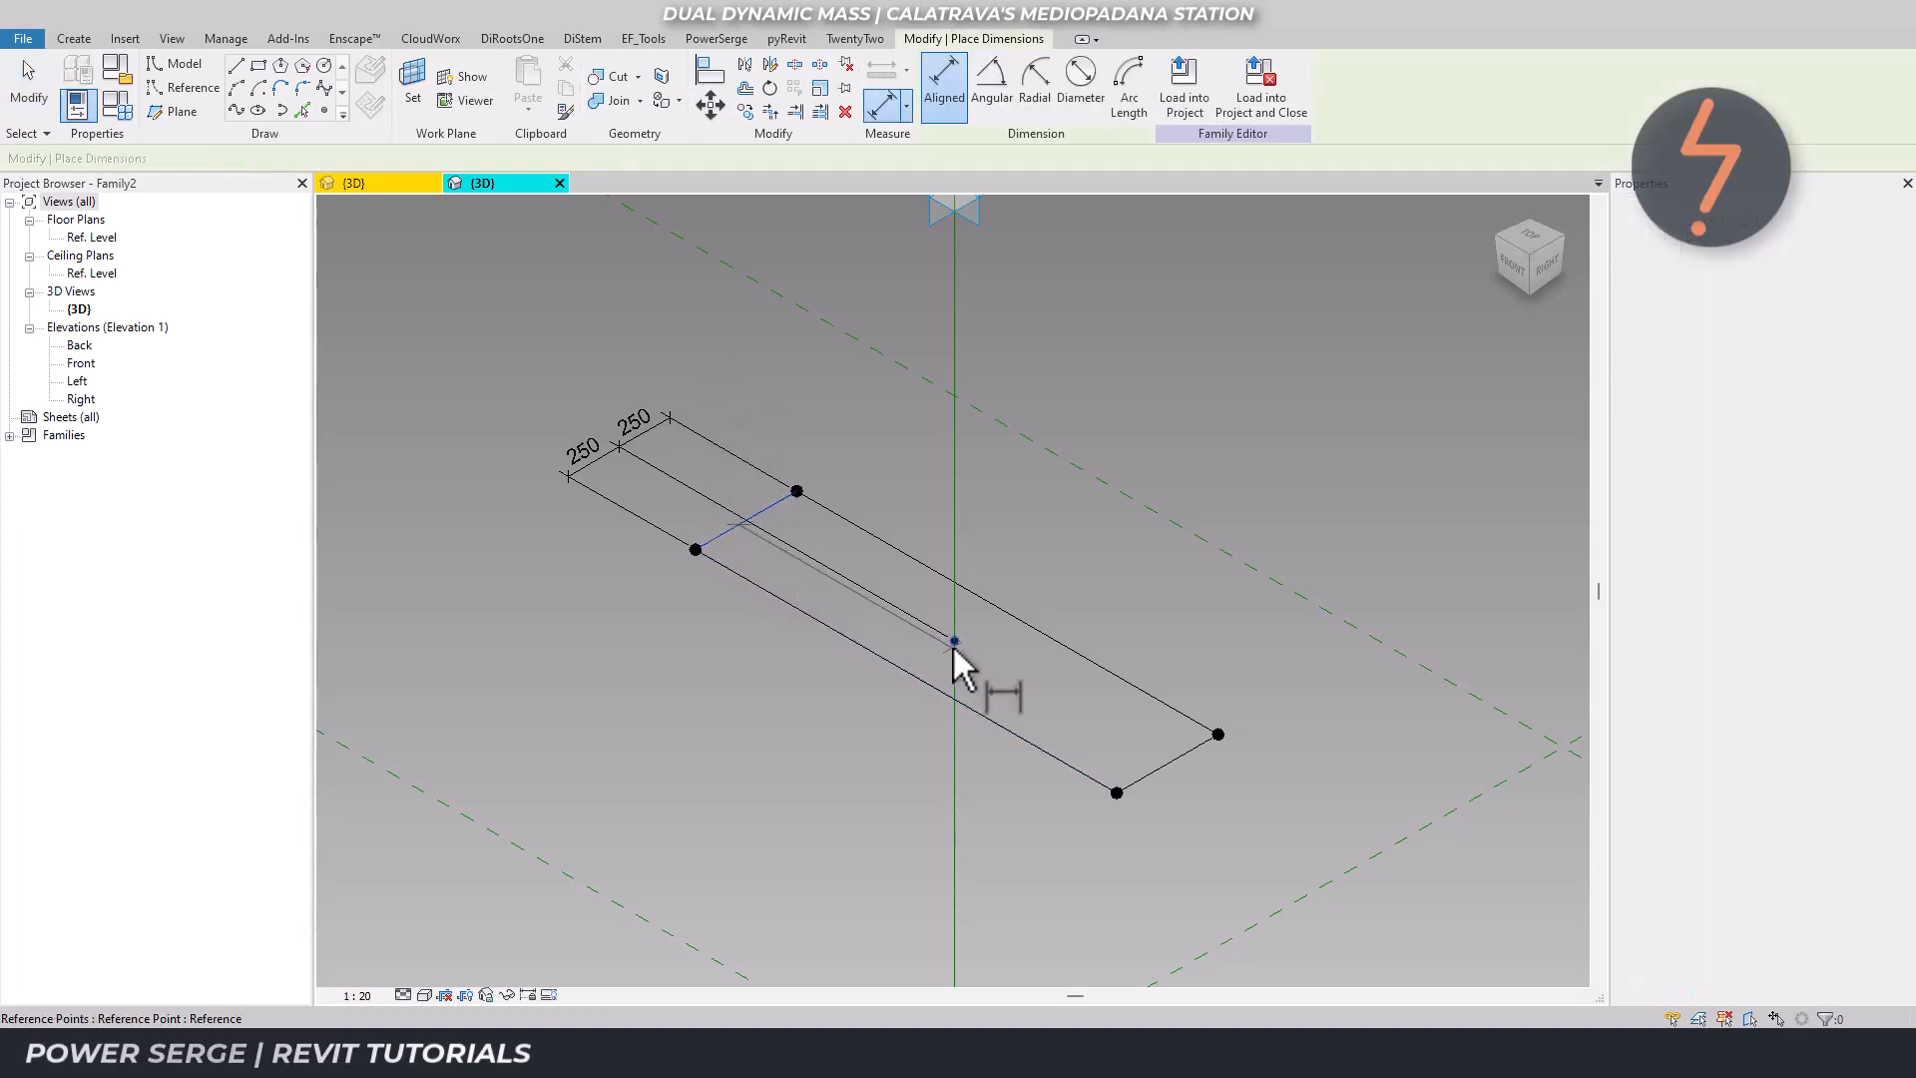
left_click(954, 641)
left_click(1131, 795)
left_click(1031, 845)
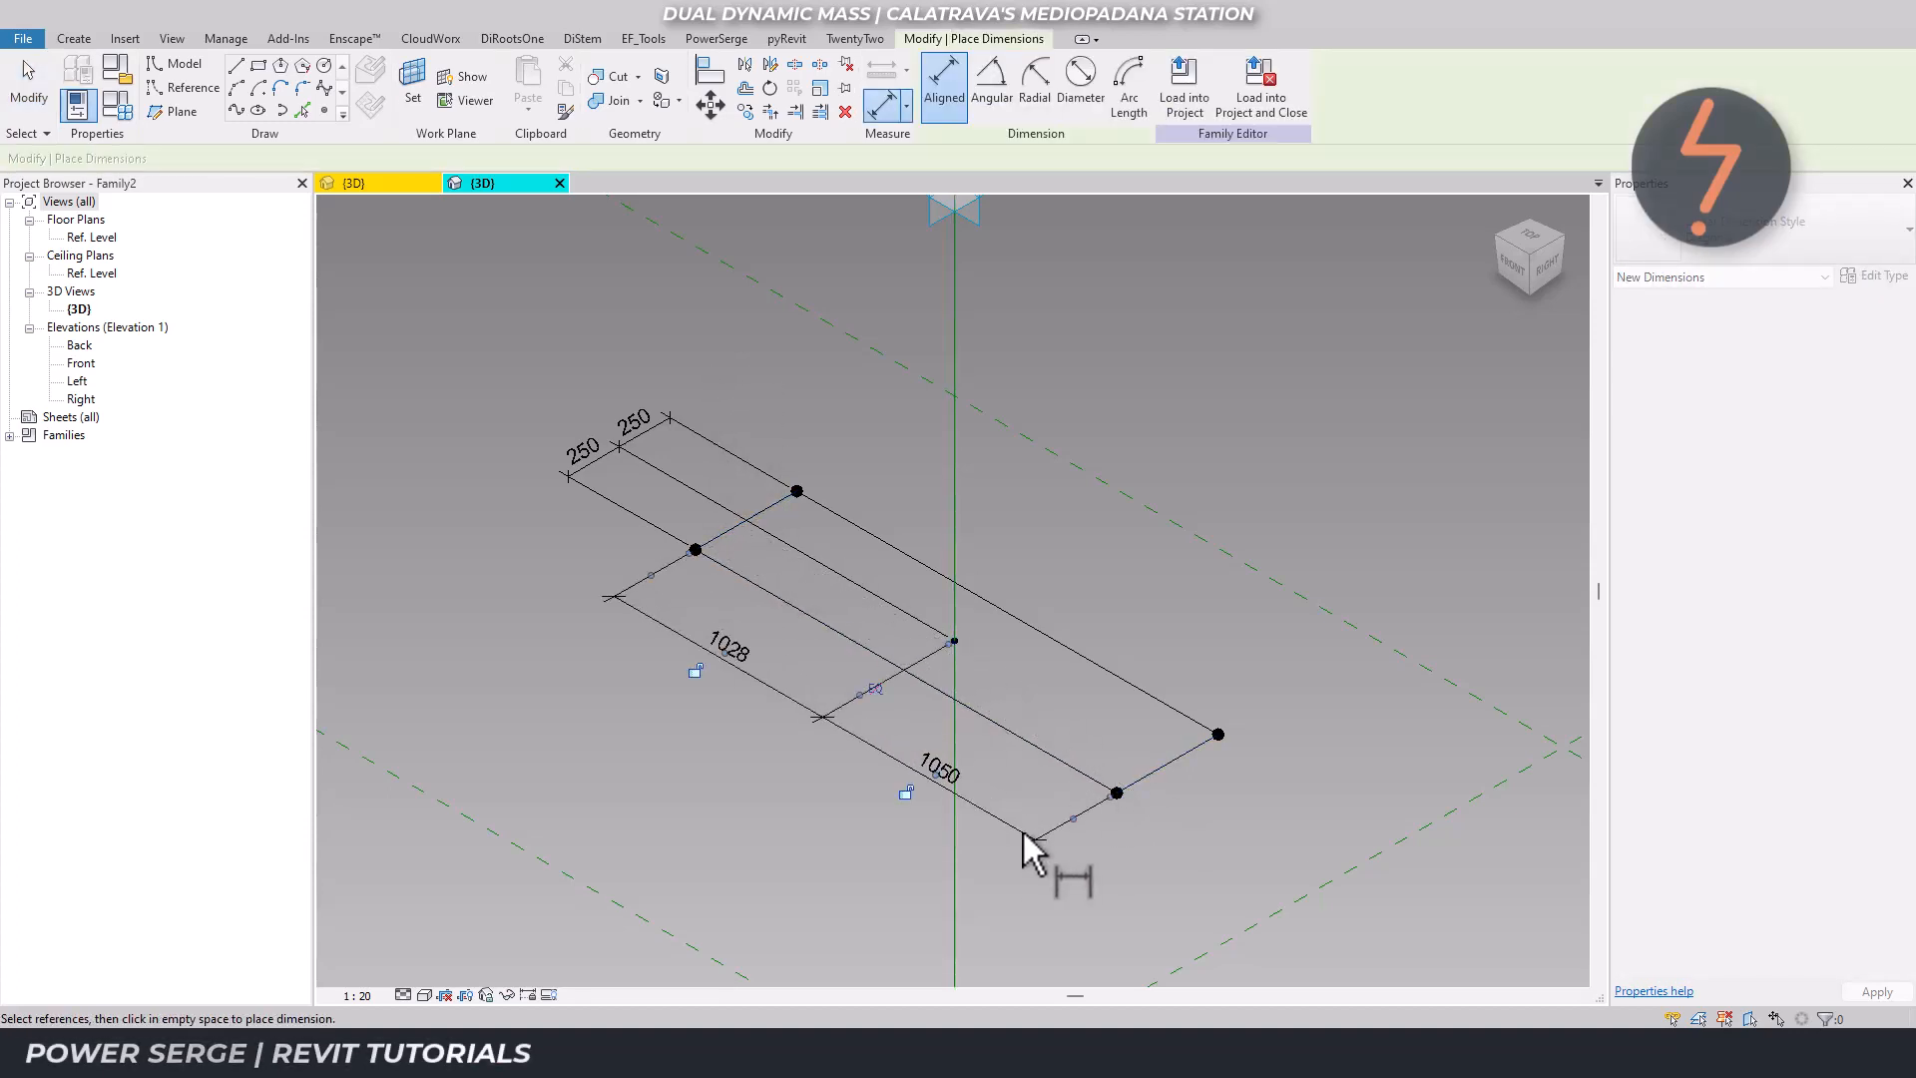
key("Escape")
key("Escape")
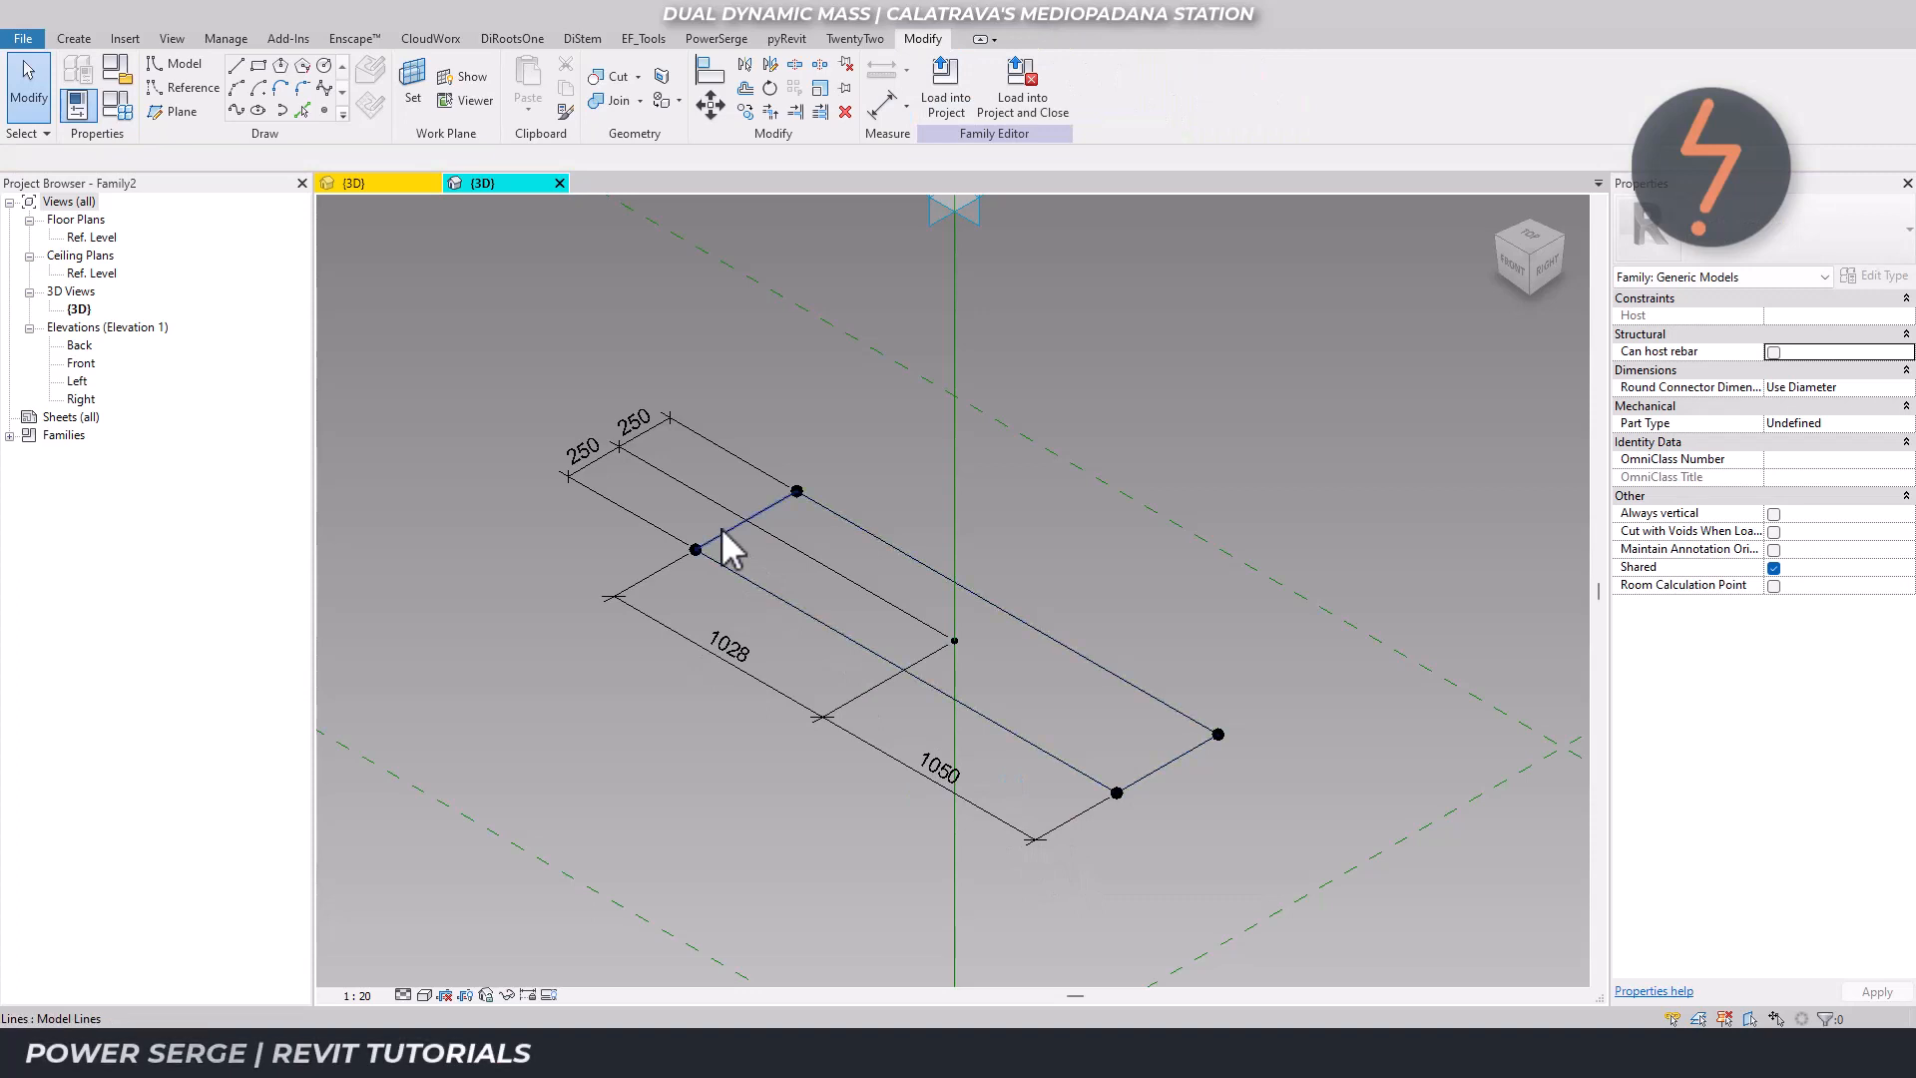
Set the distance from the reference point to each short edge of the rectangle to 250 mm.
left_click(723, 533)
left_click(719, 647)
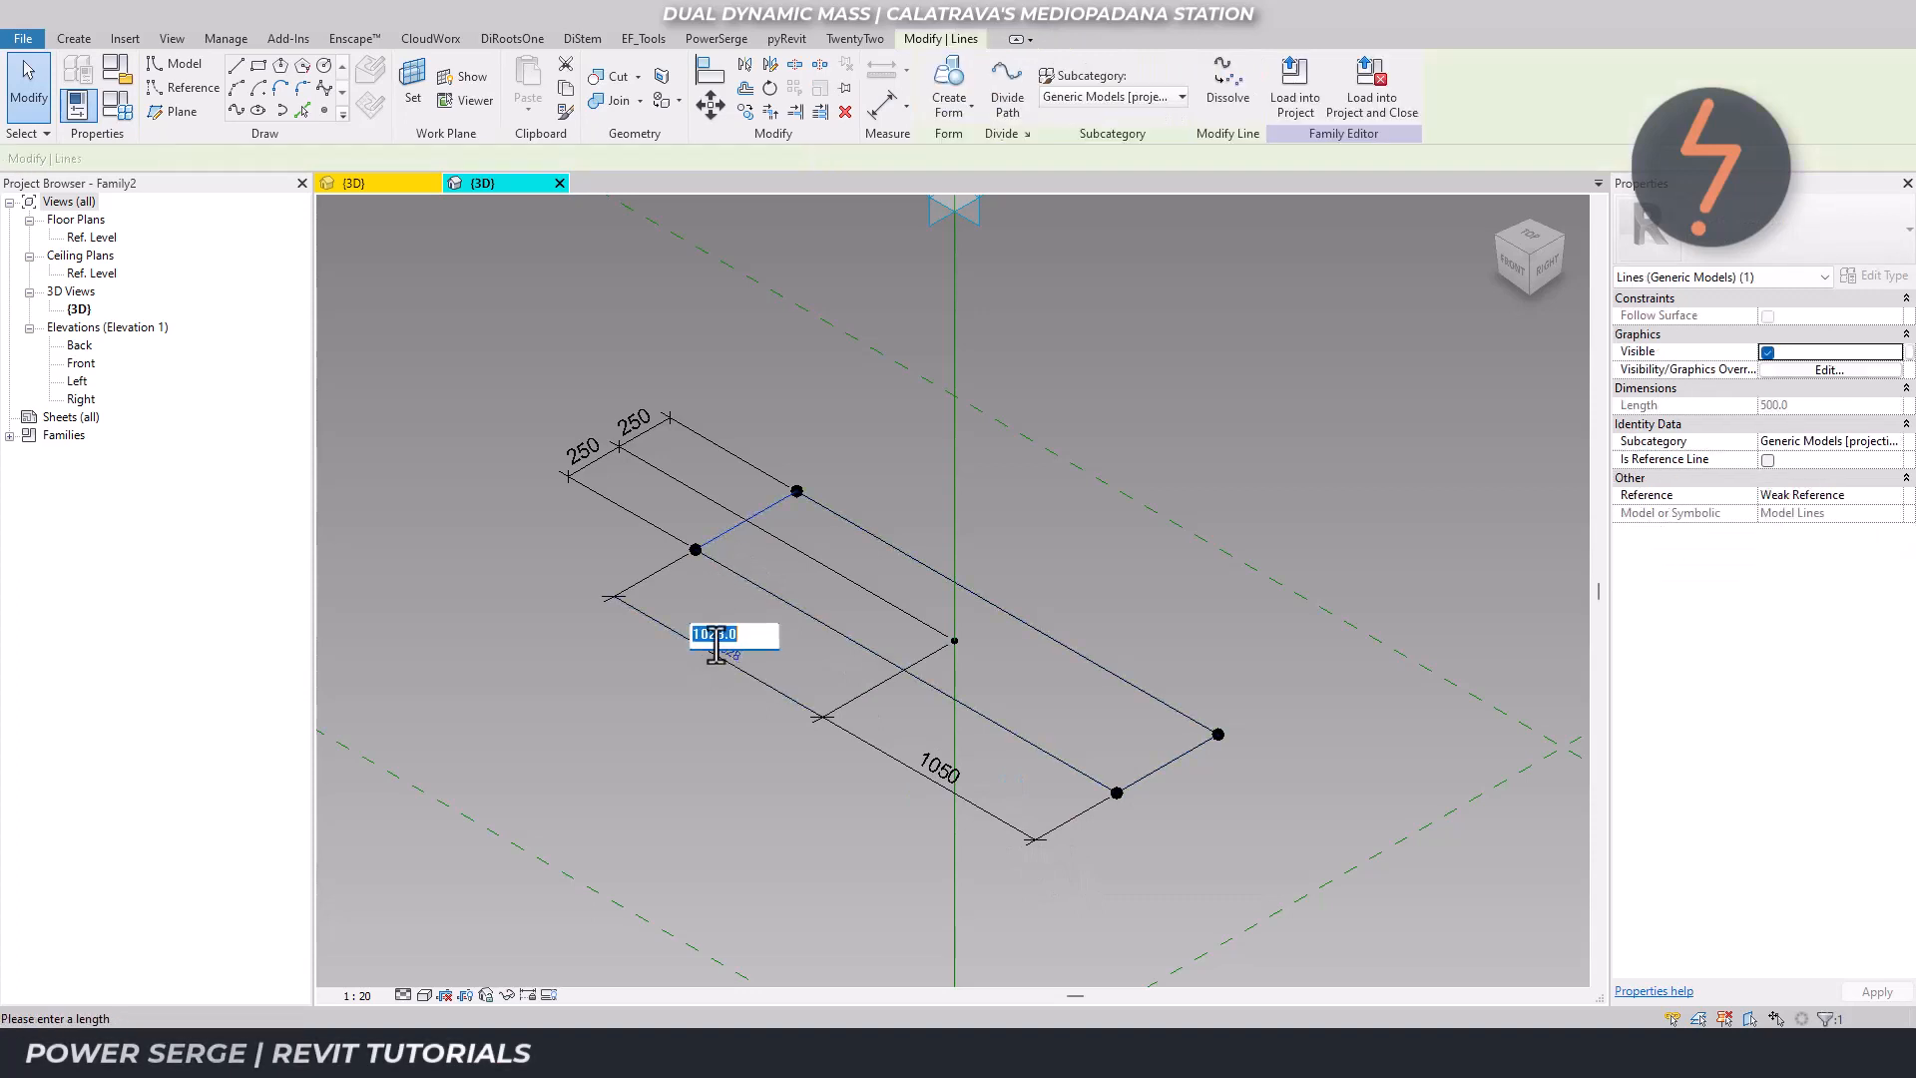
type("250")
key("Return")
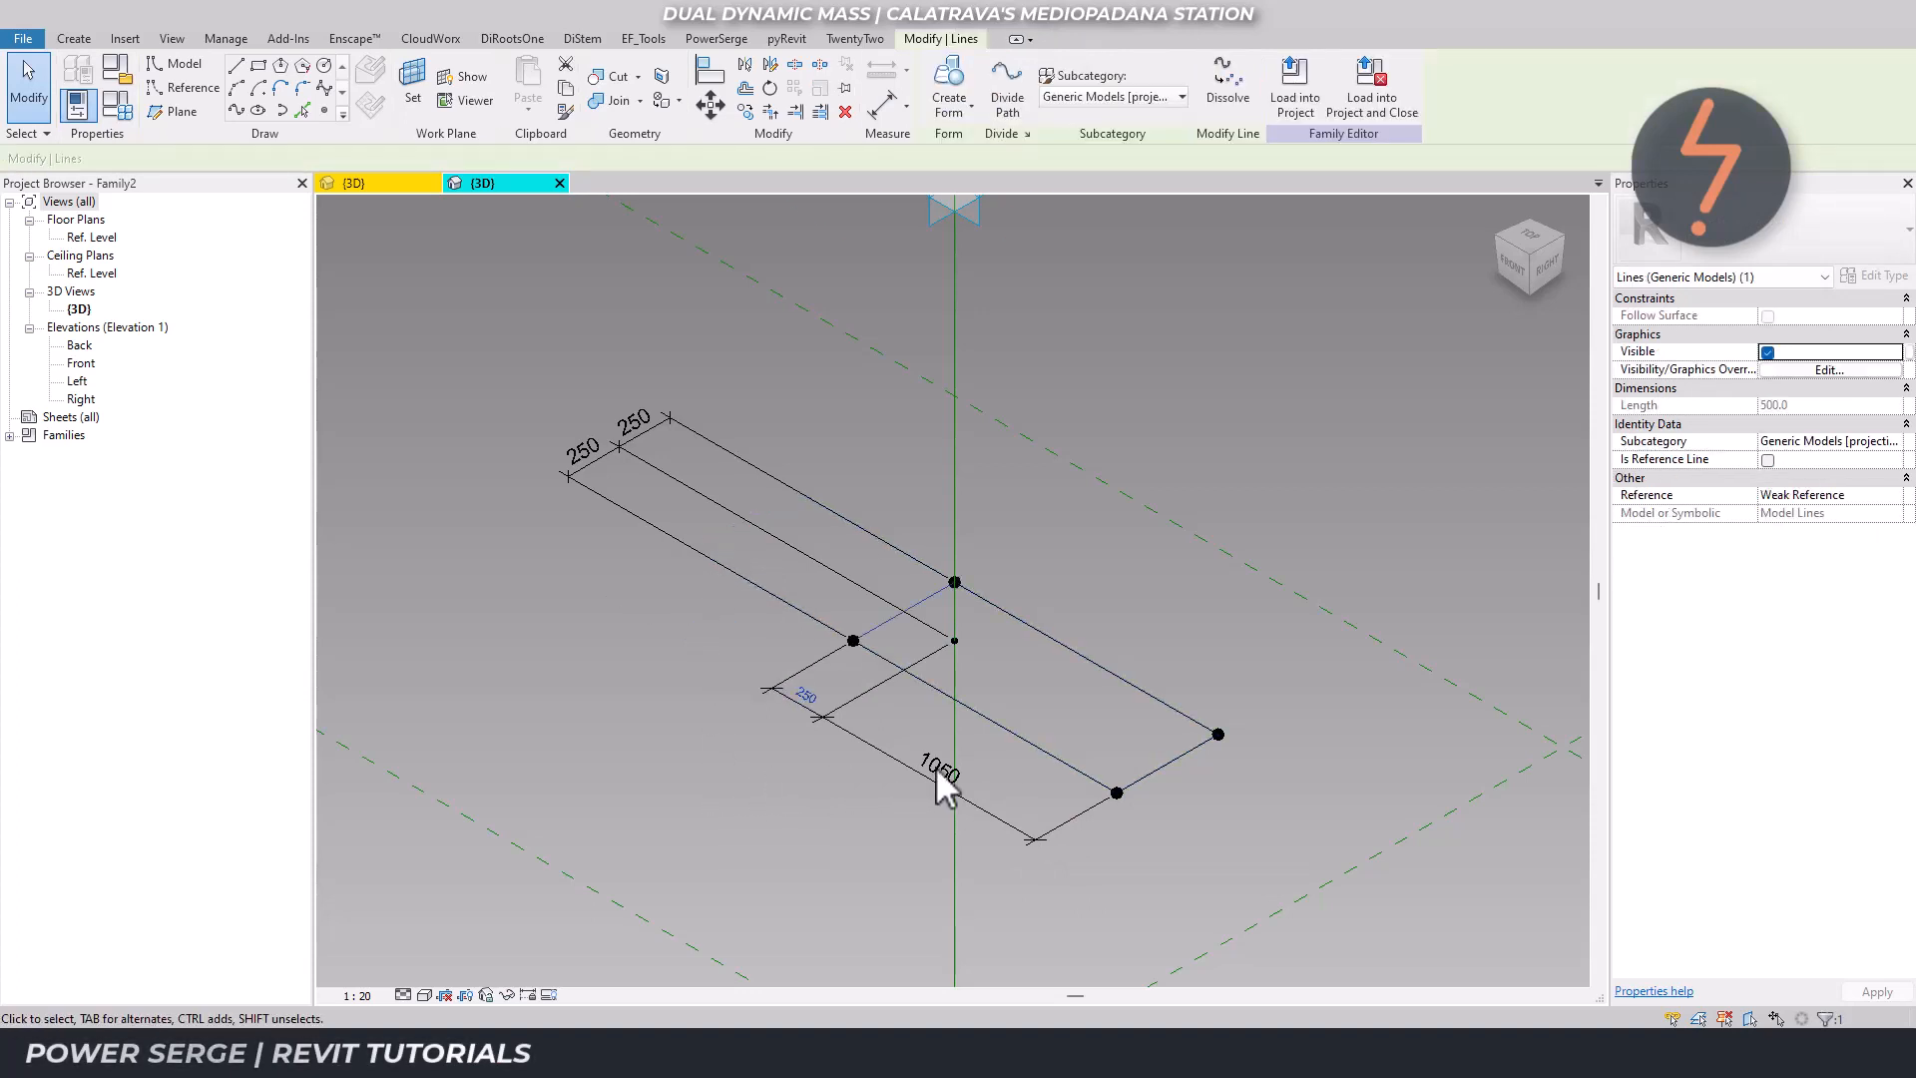
left_click(1168, 761)
left_click(942, 780)
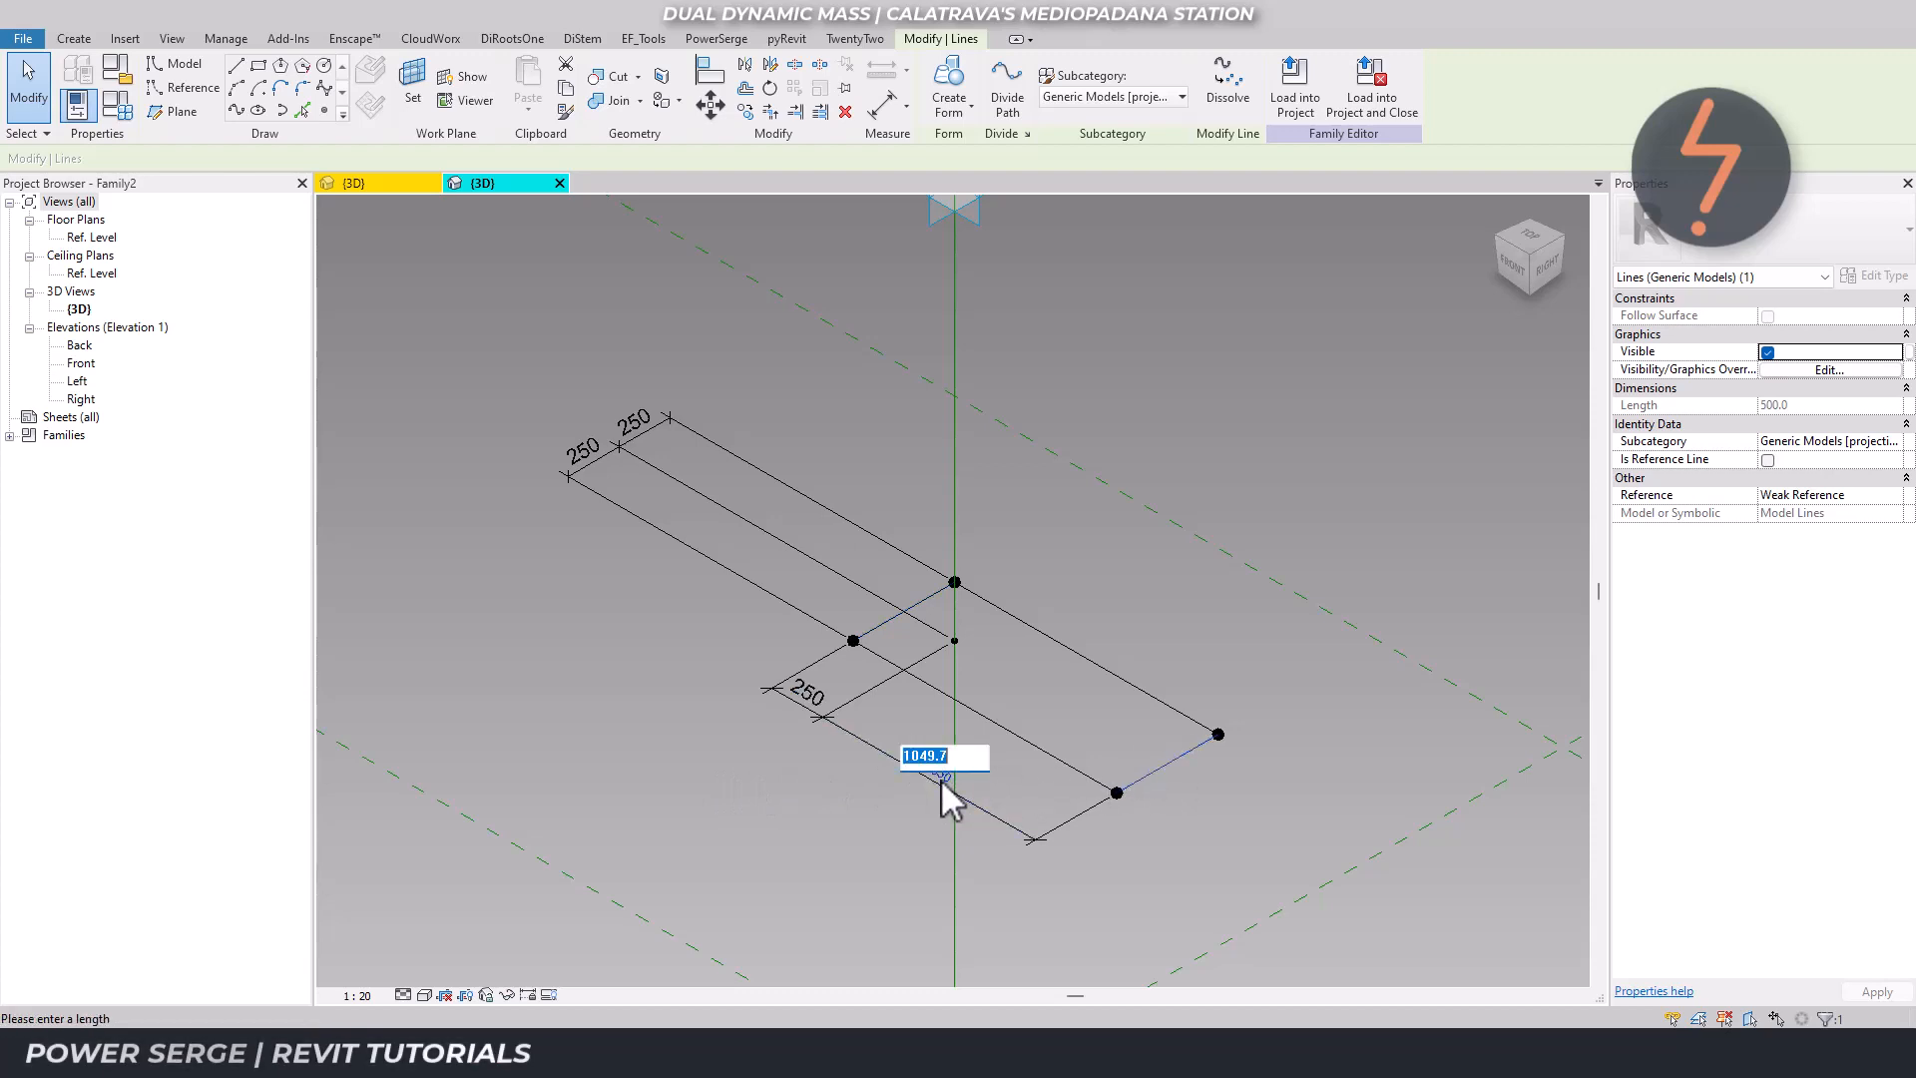
type("250")
key("Return")
left_click(839, 871)
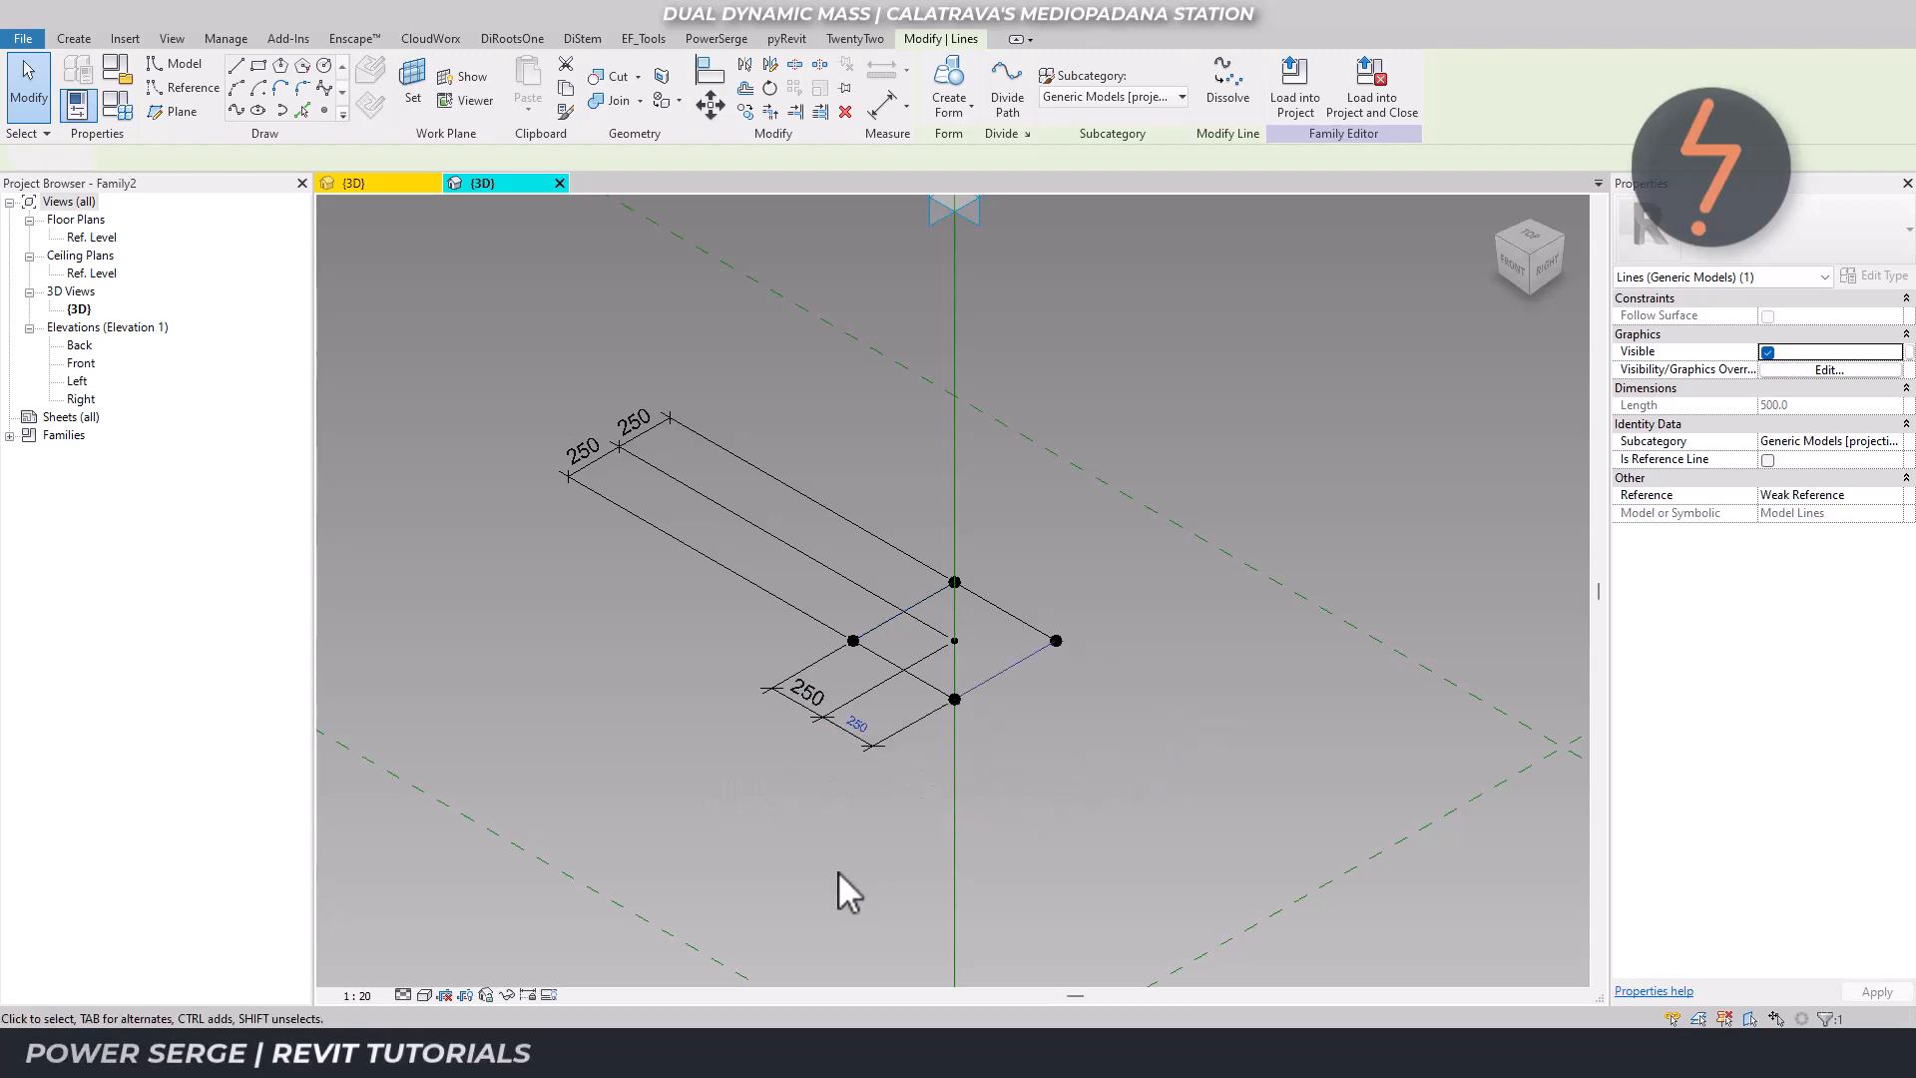
Delete both dimension strings around the square profile.
left_click(858, 745)
key("Delete")
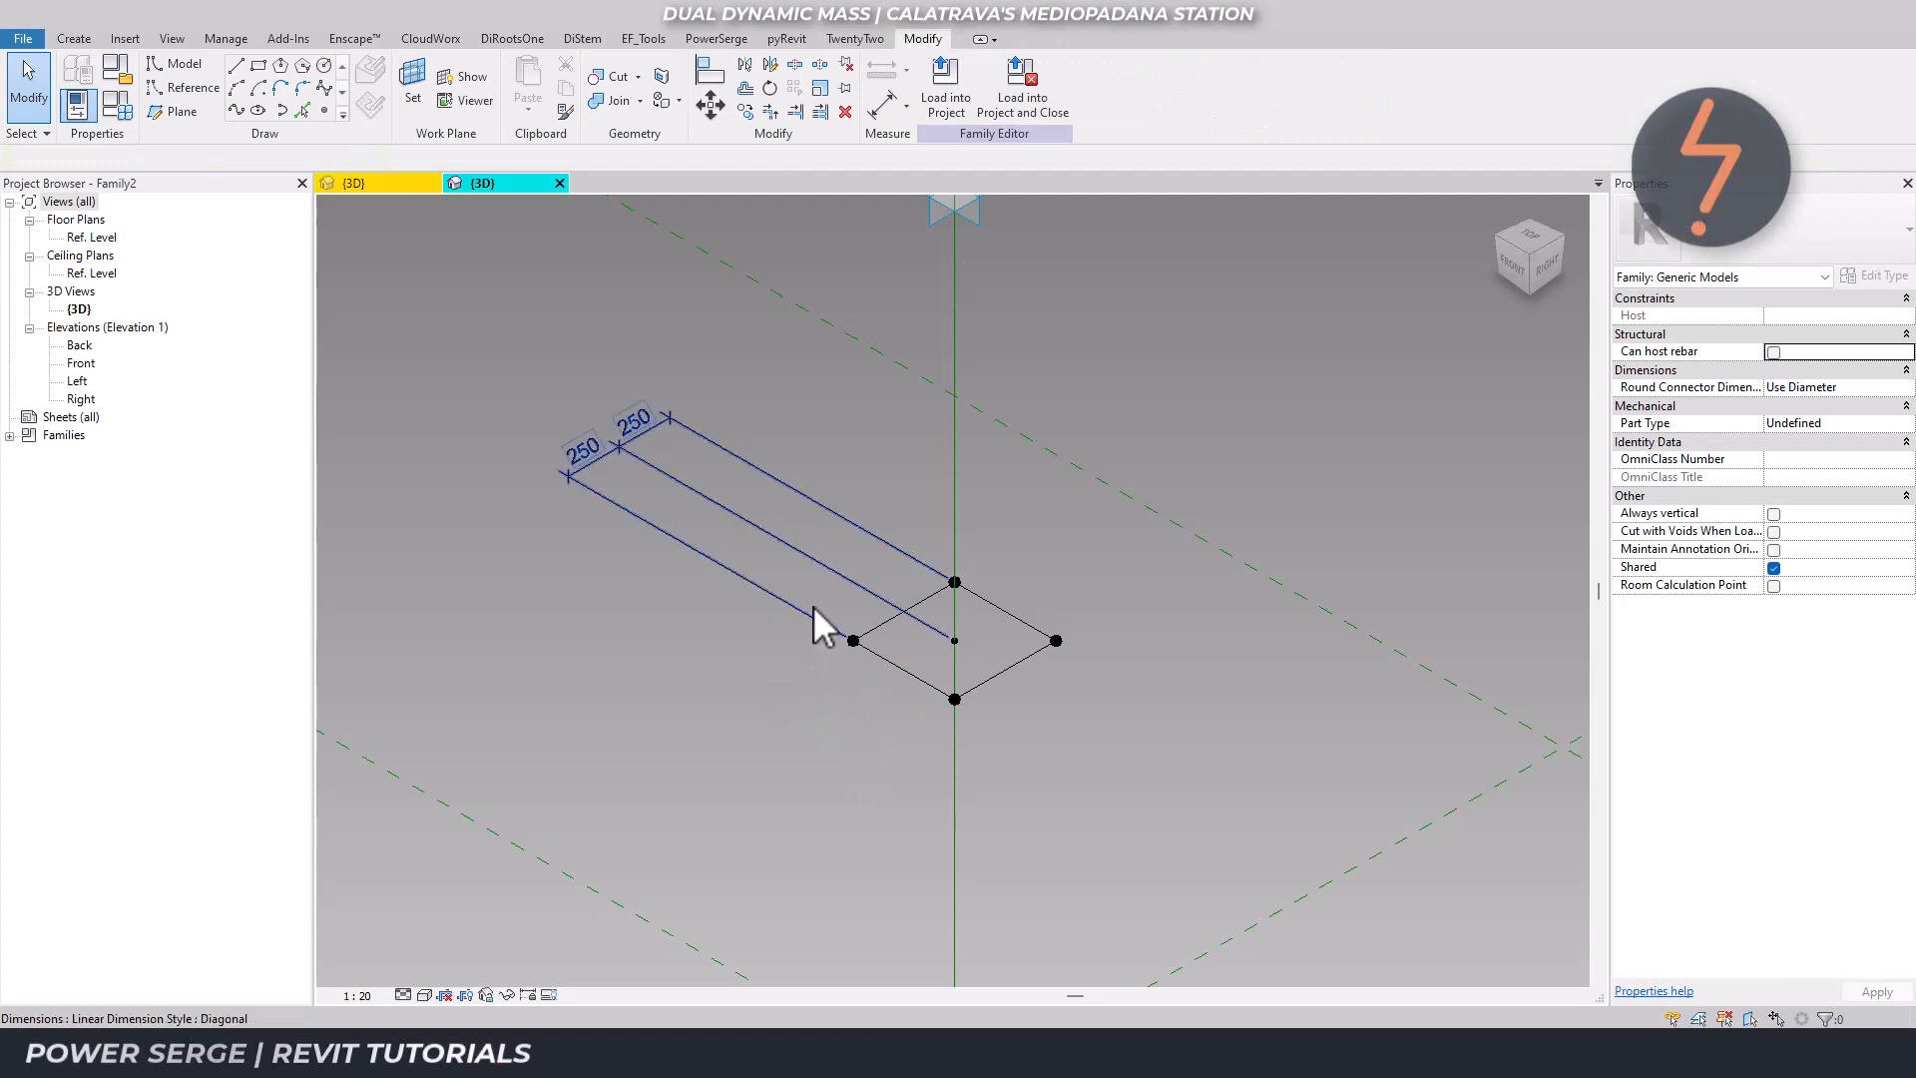
left_click(821, 627)
key("Delete")
Create a solid form by sweeping the square profile along the reference line chain through points 1 to 4.
right_click(760, 716)
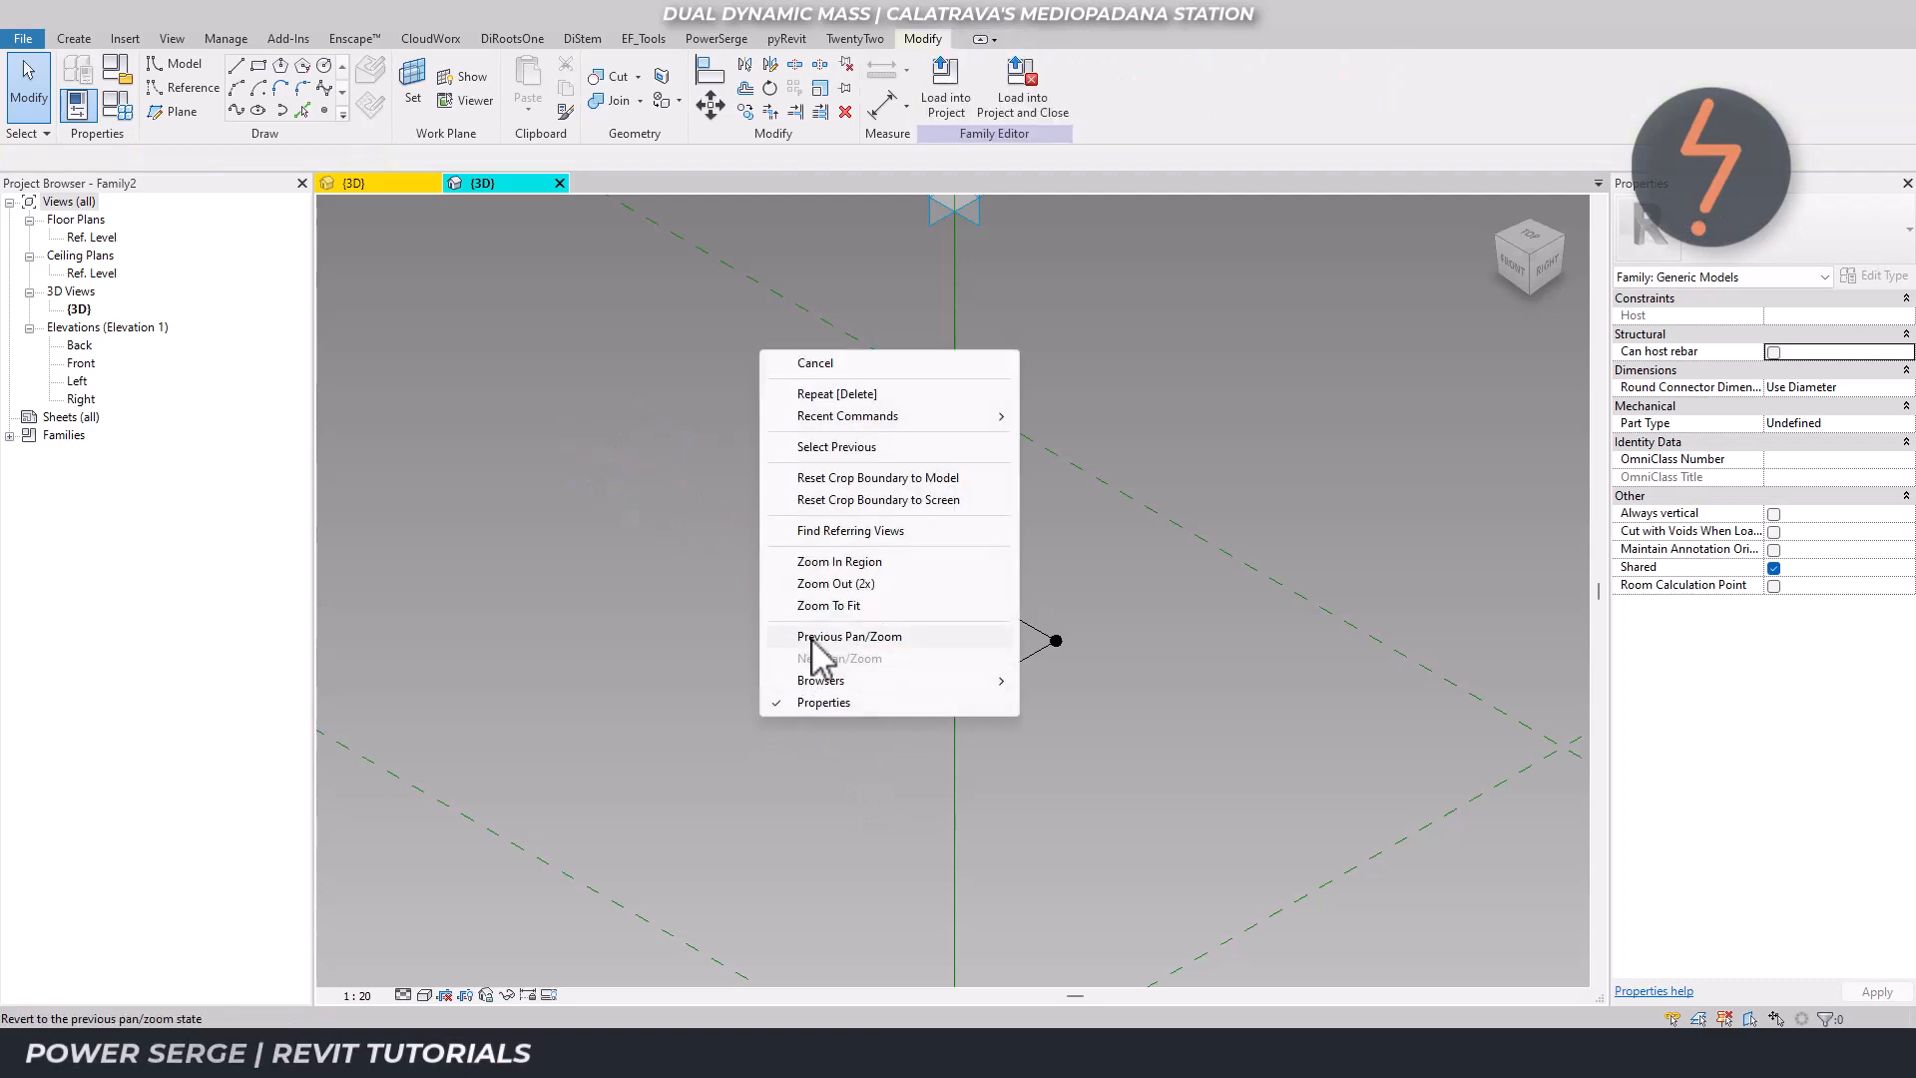
left_click(813, 638)
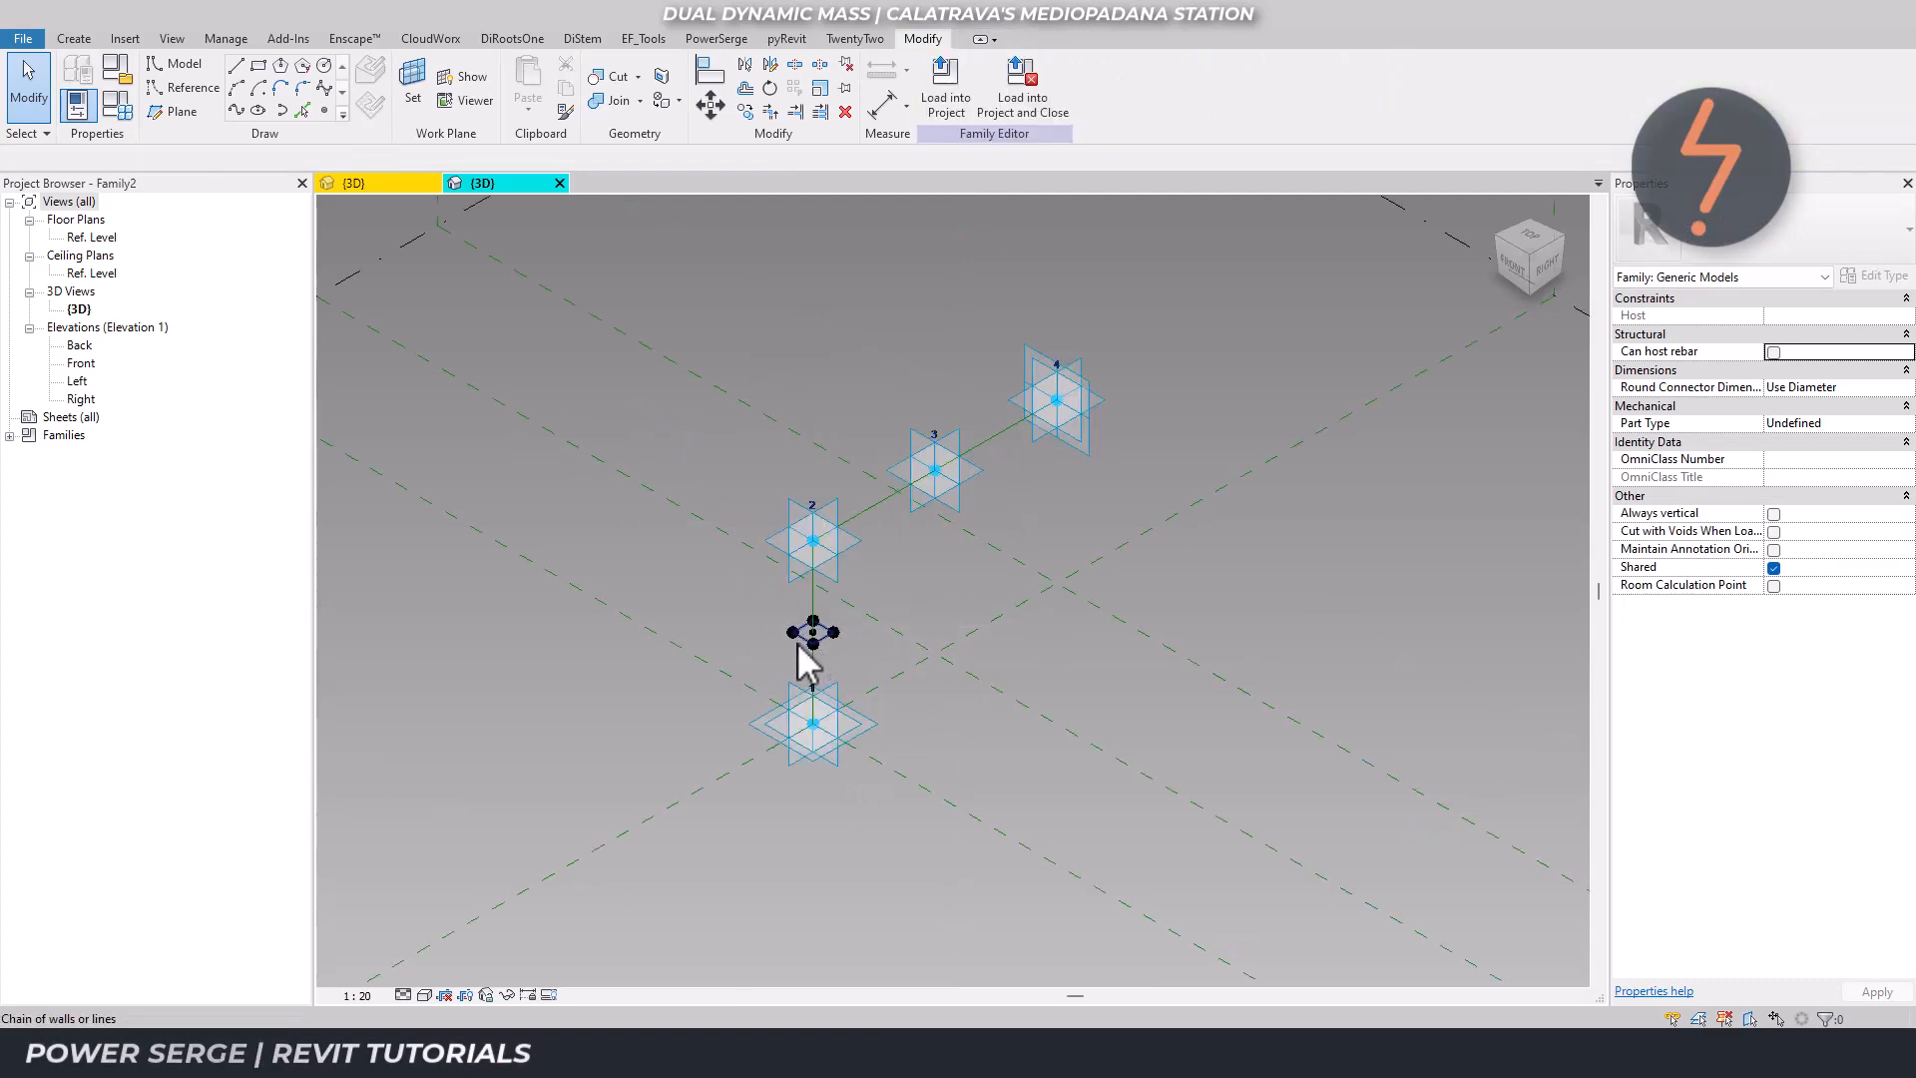
left_click(808, 654)
key("Tab")
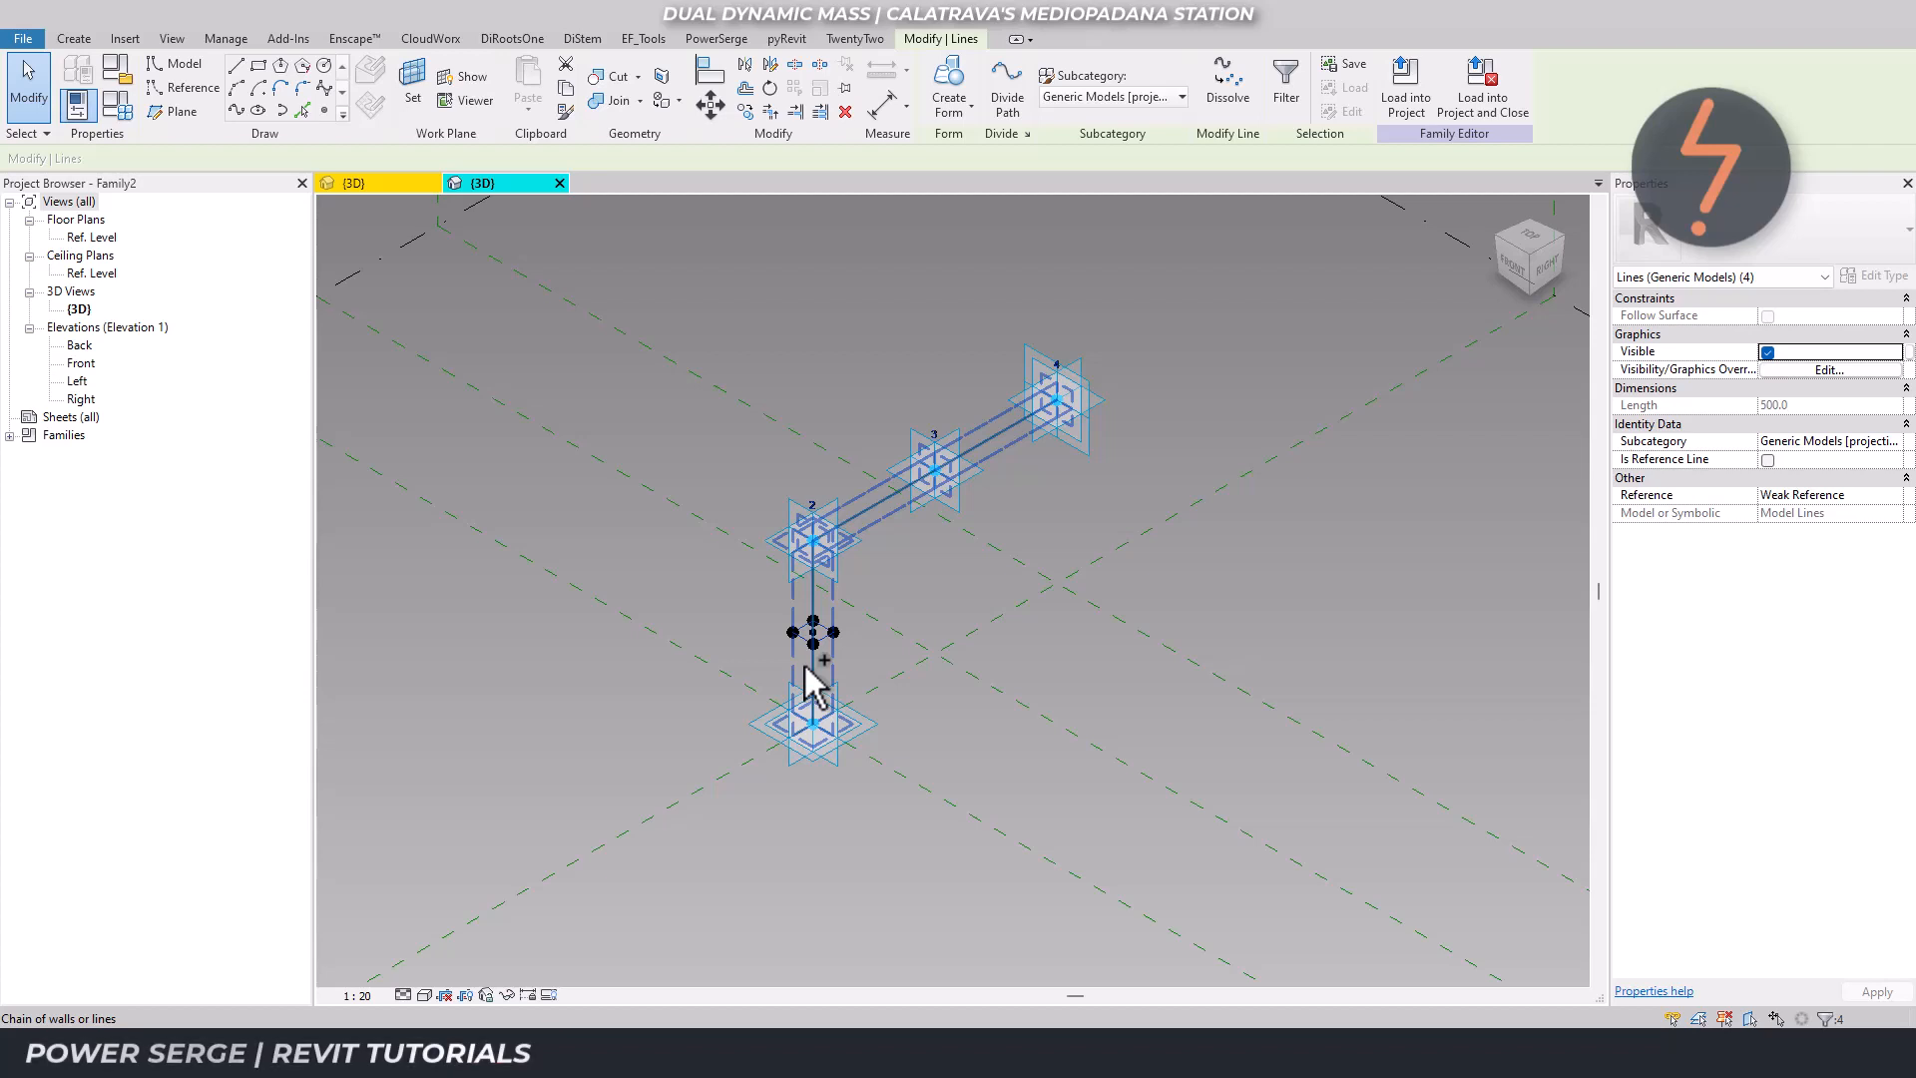
left_click(808, 670)
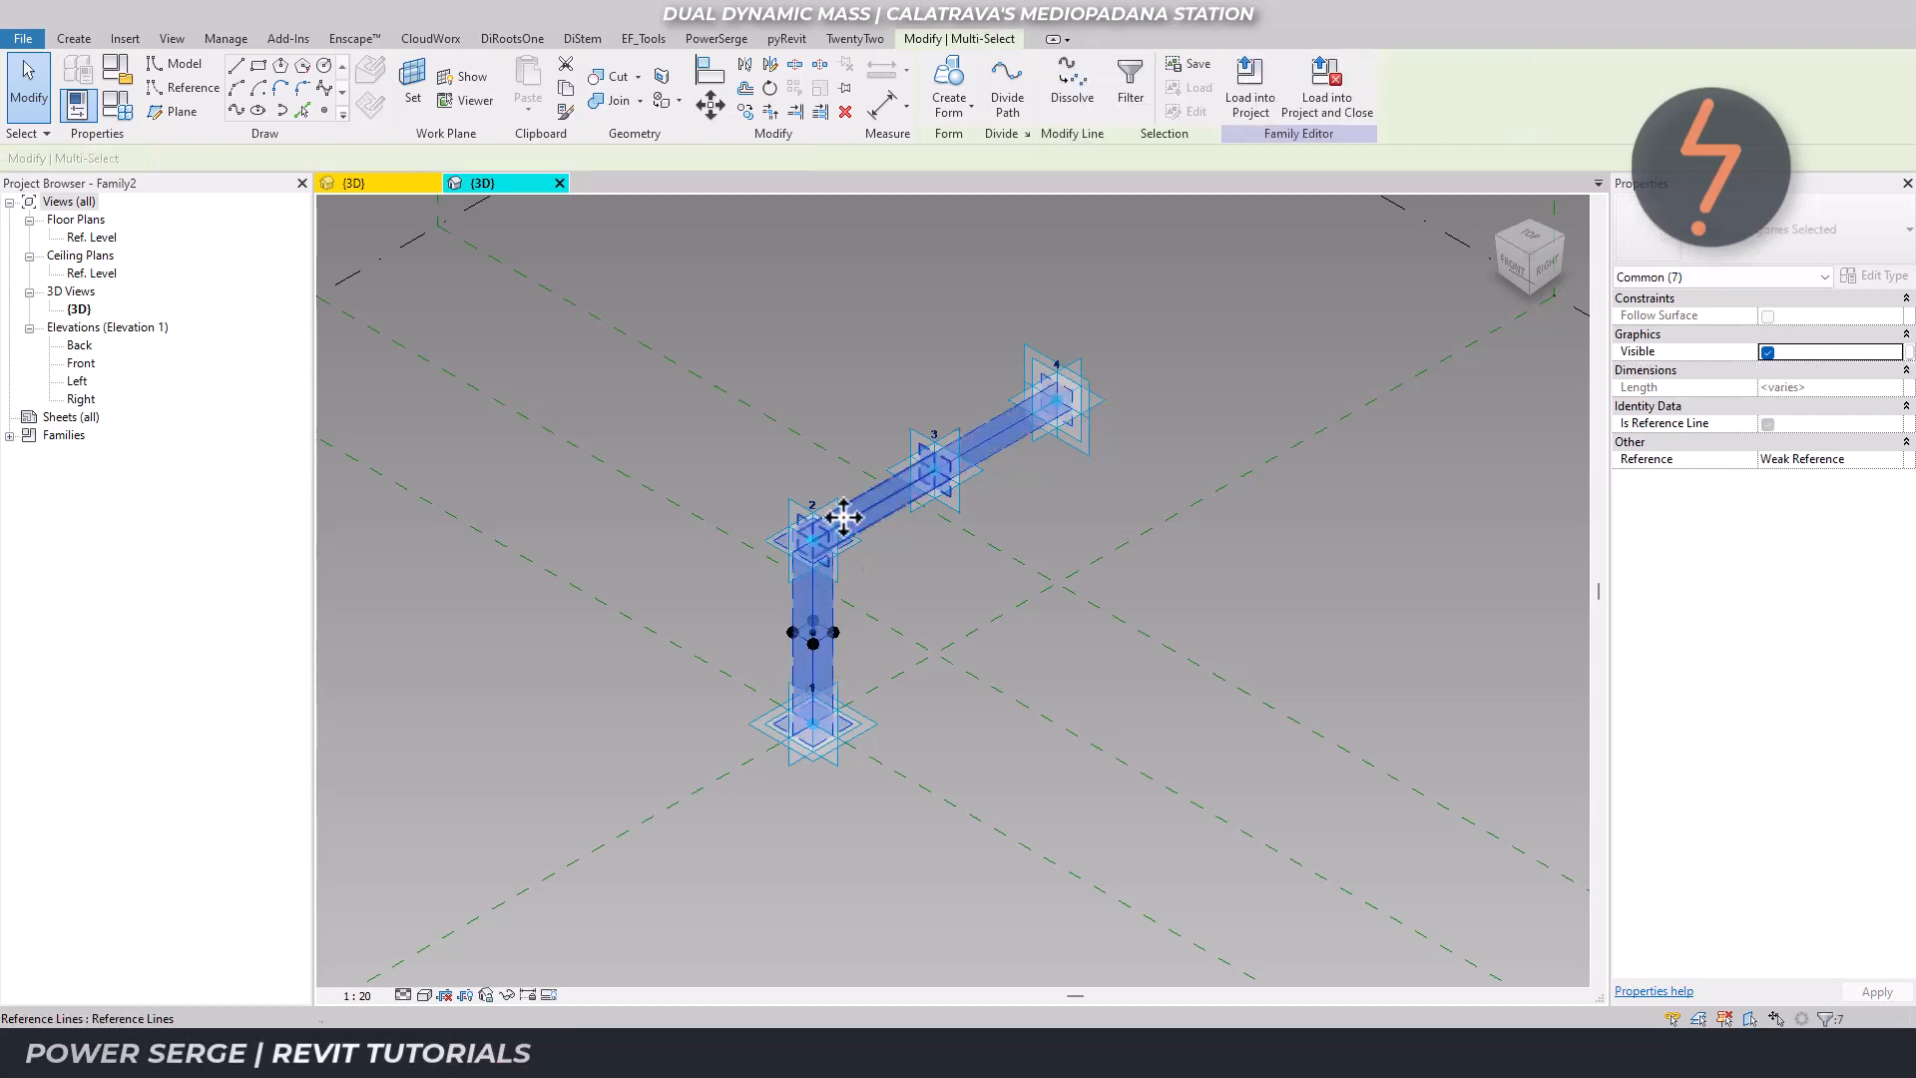
left_click(960, 118)
left_click(968, 149)
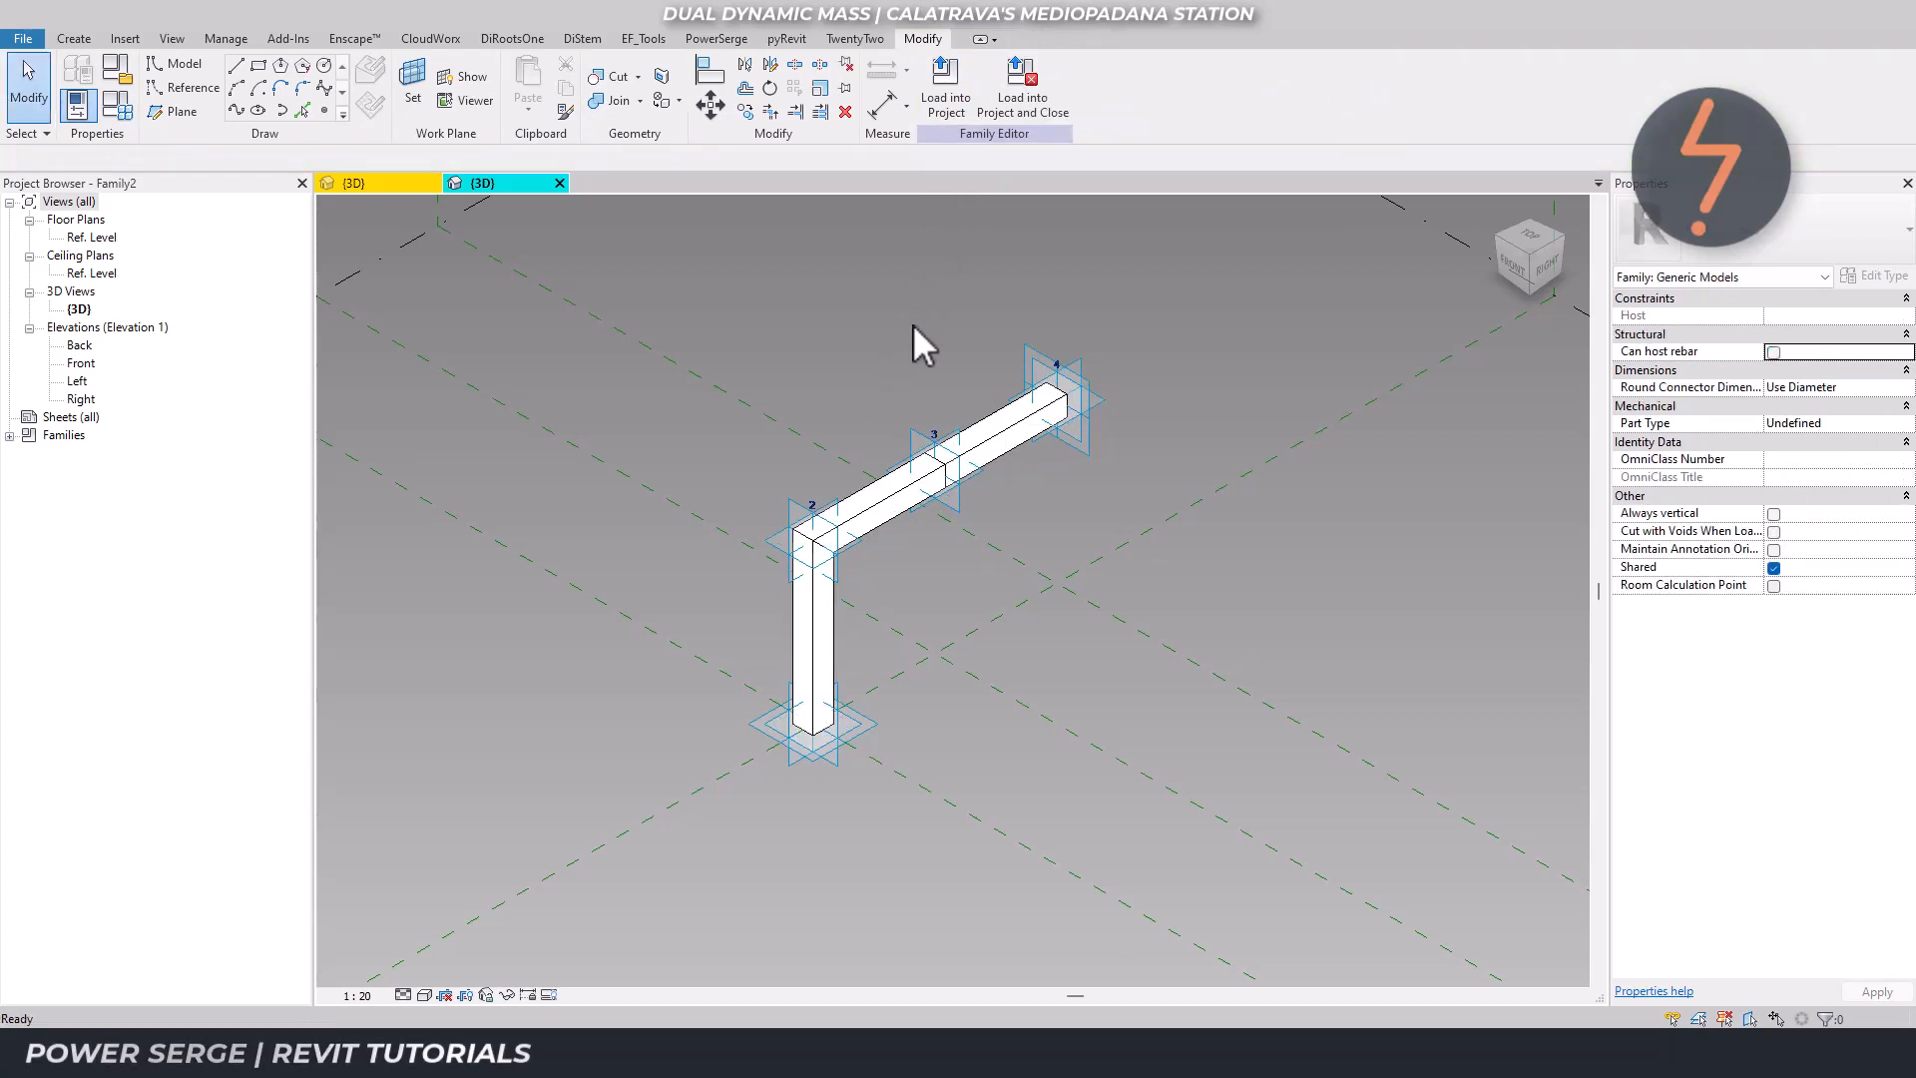
Flex the solid blade by raising adaptive point 4 and shifting adaptive point 2 toward the front.
left_click(1053, 358)
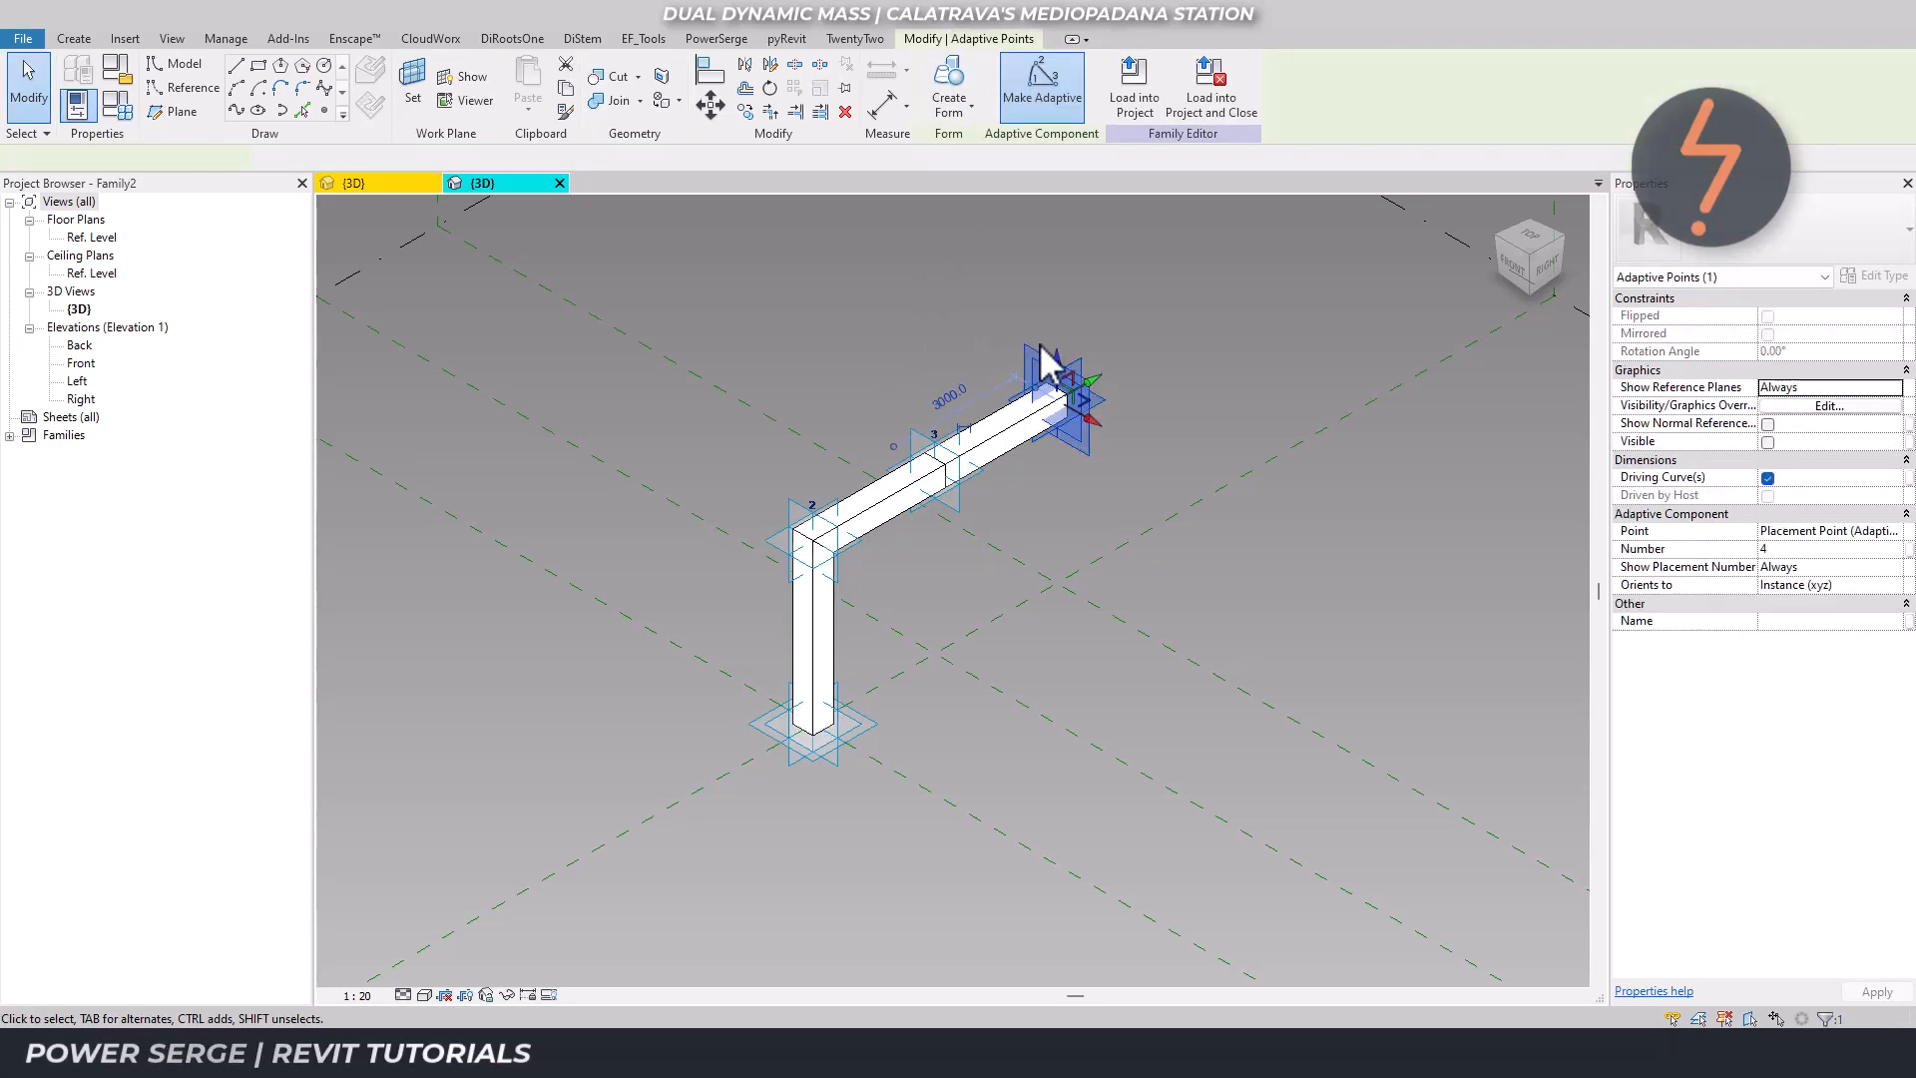
left_click_drag(1066, 364, 1069, 308)
key("Escape")
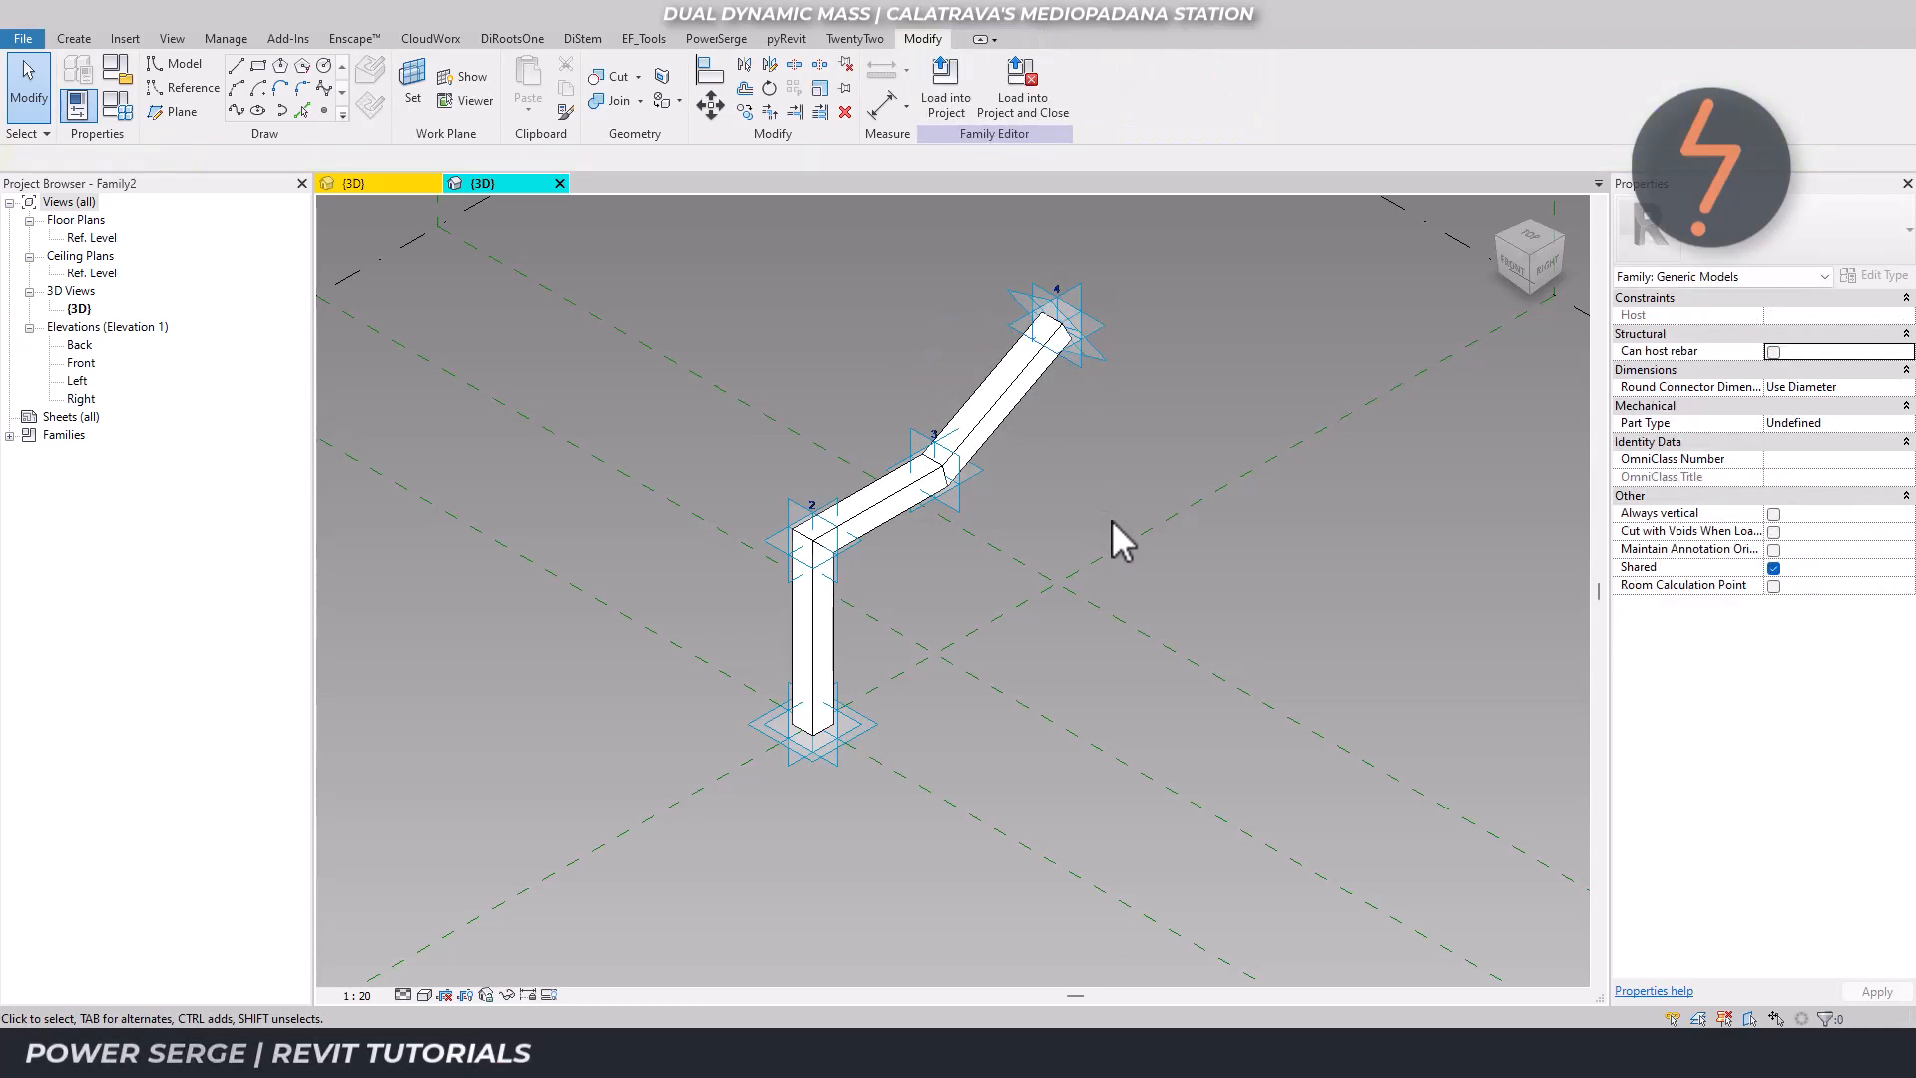
left_click(849, 584)
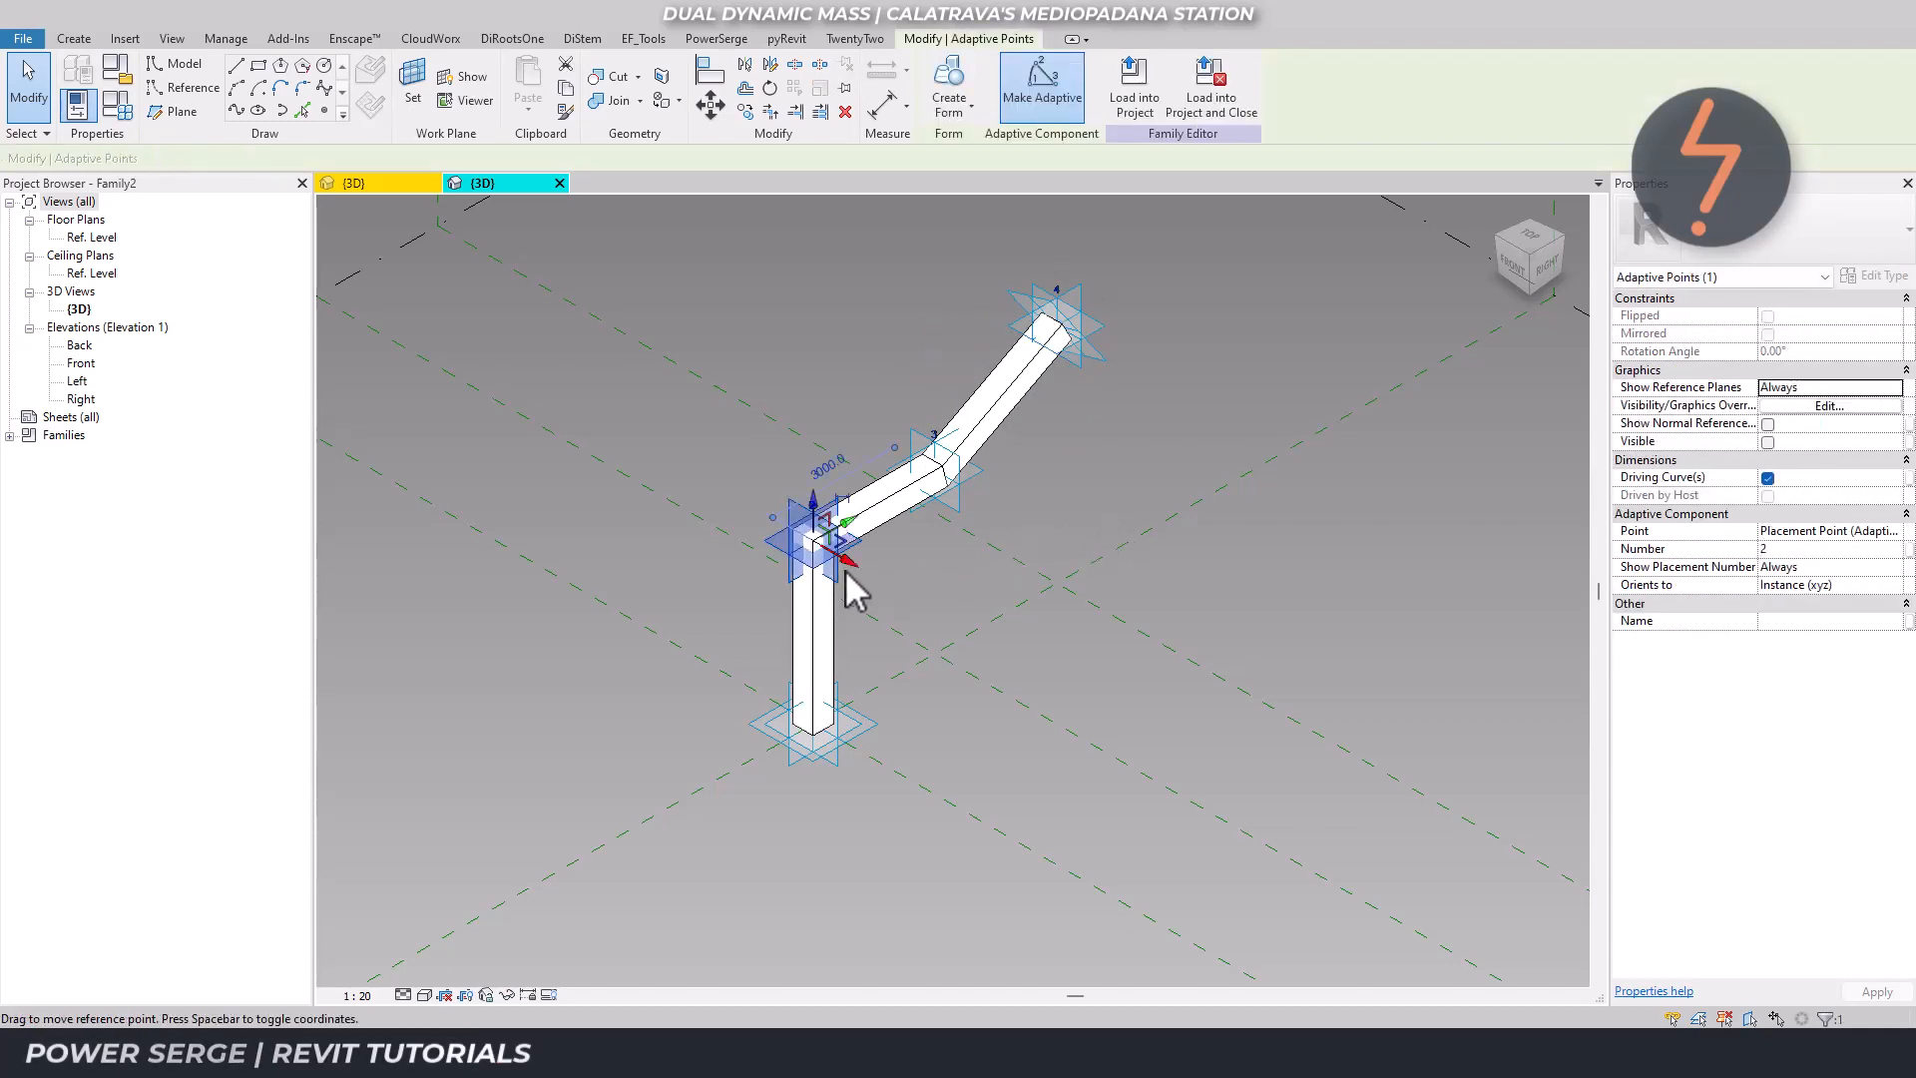
left_click_drag(851, 525, 733, 564)
left_click(721, 442)
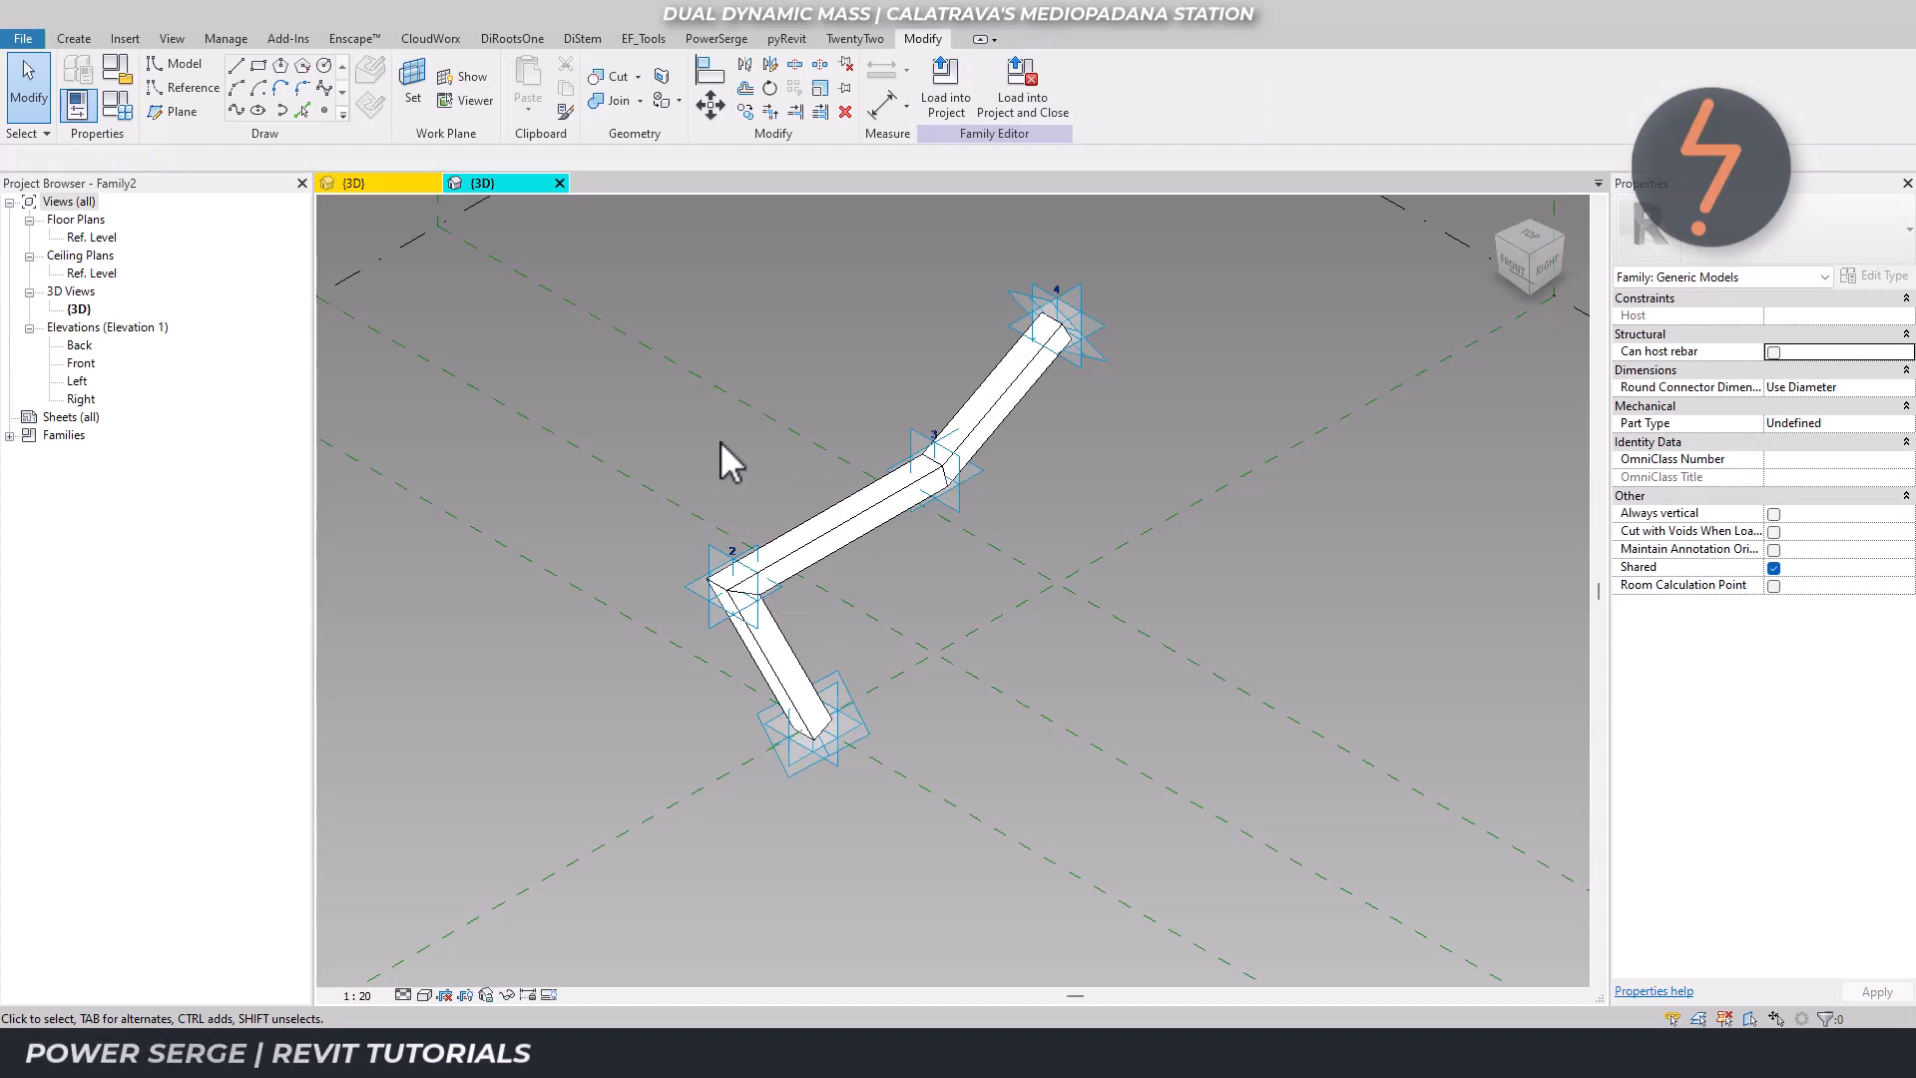
Load the finished Blade-4pt adaptive family into the wavy conceptual mass family.
left_click(945, 80)
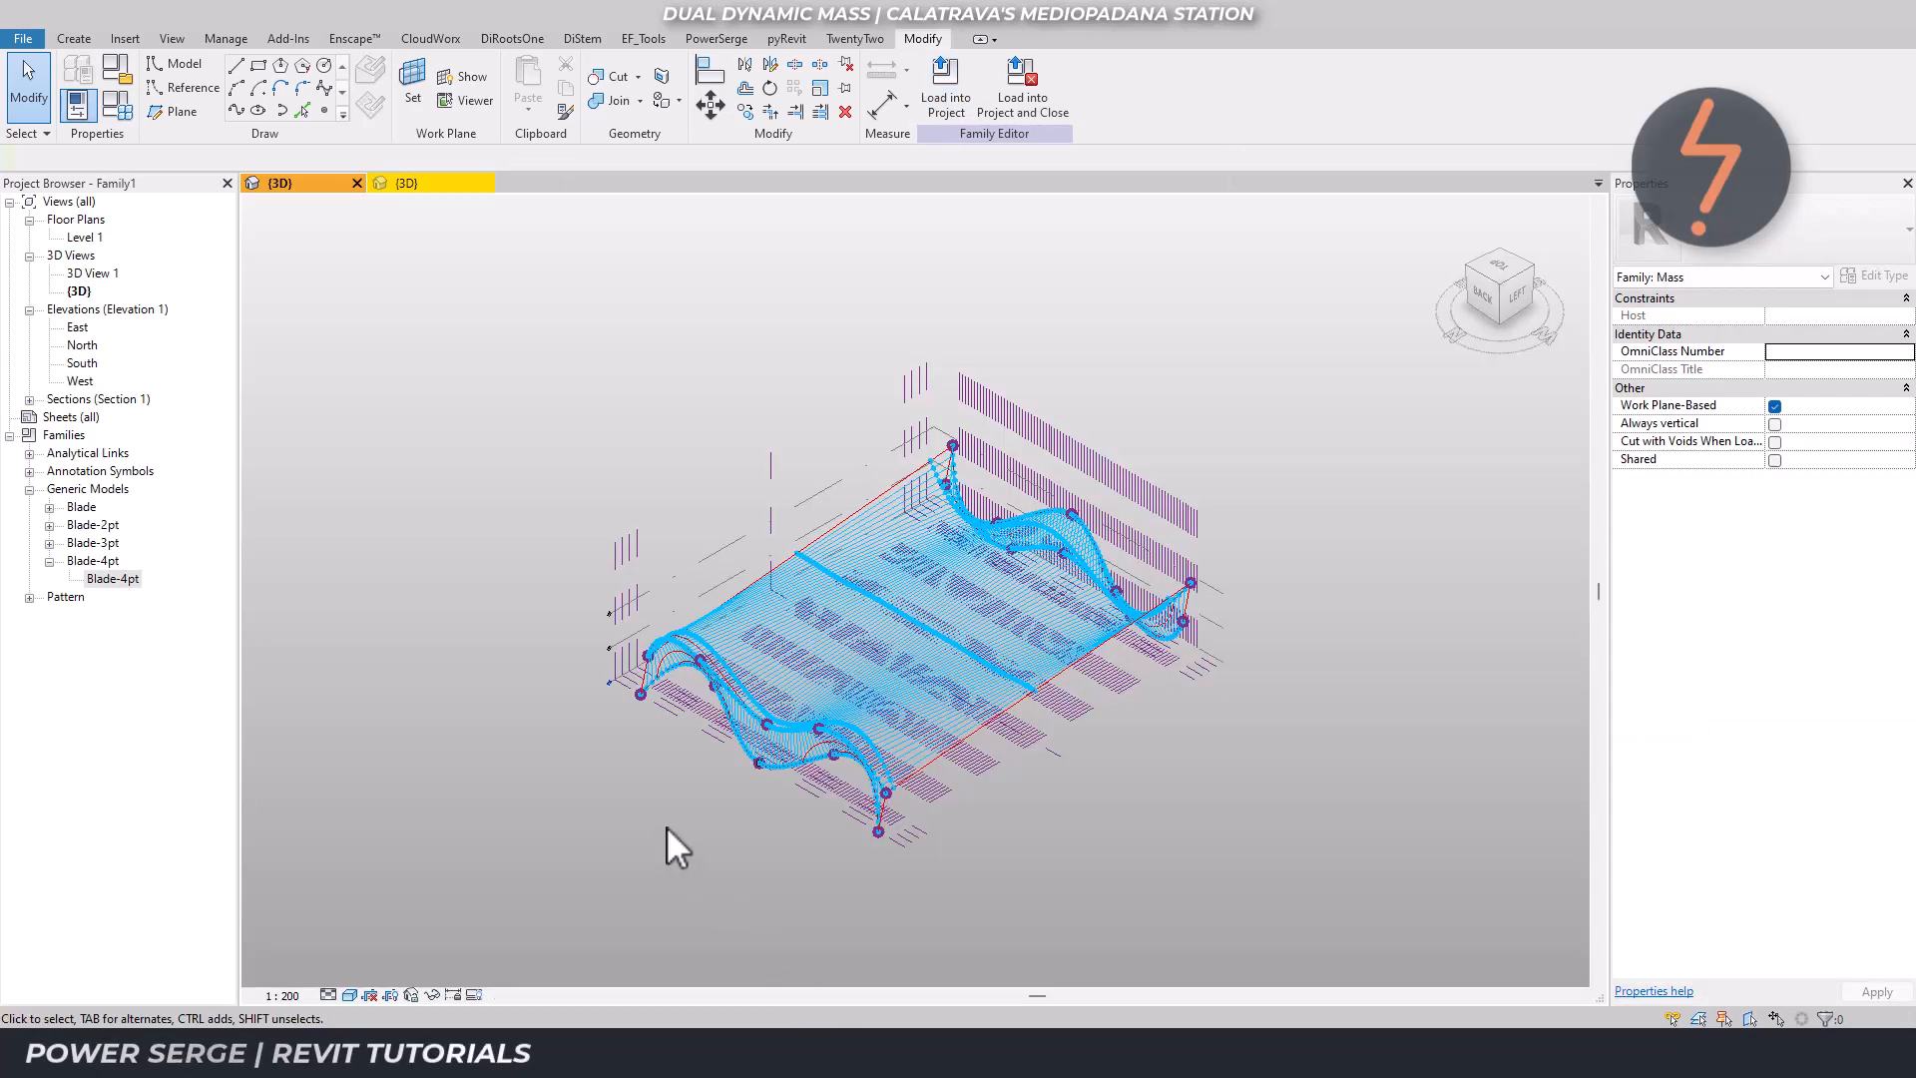
right_click(667, 826)
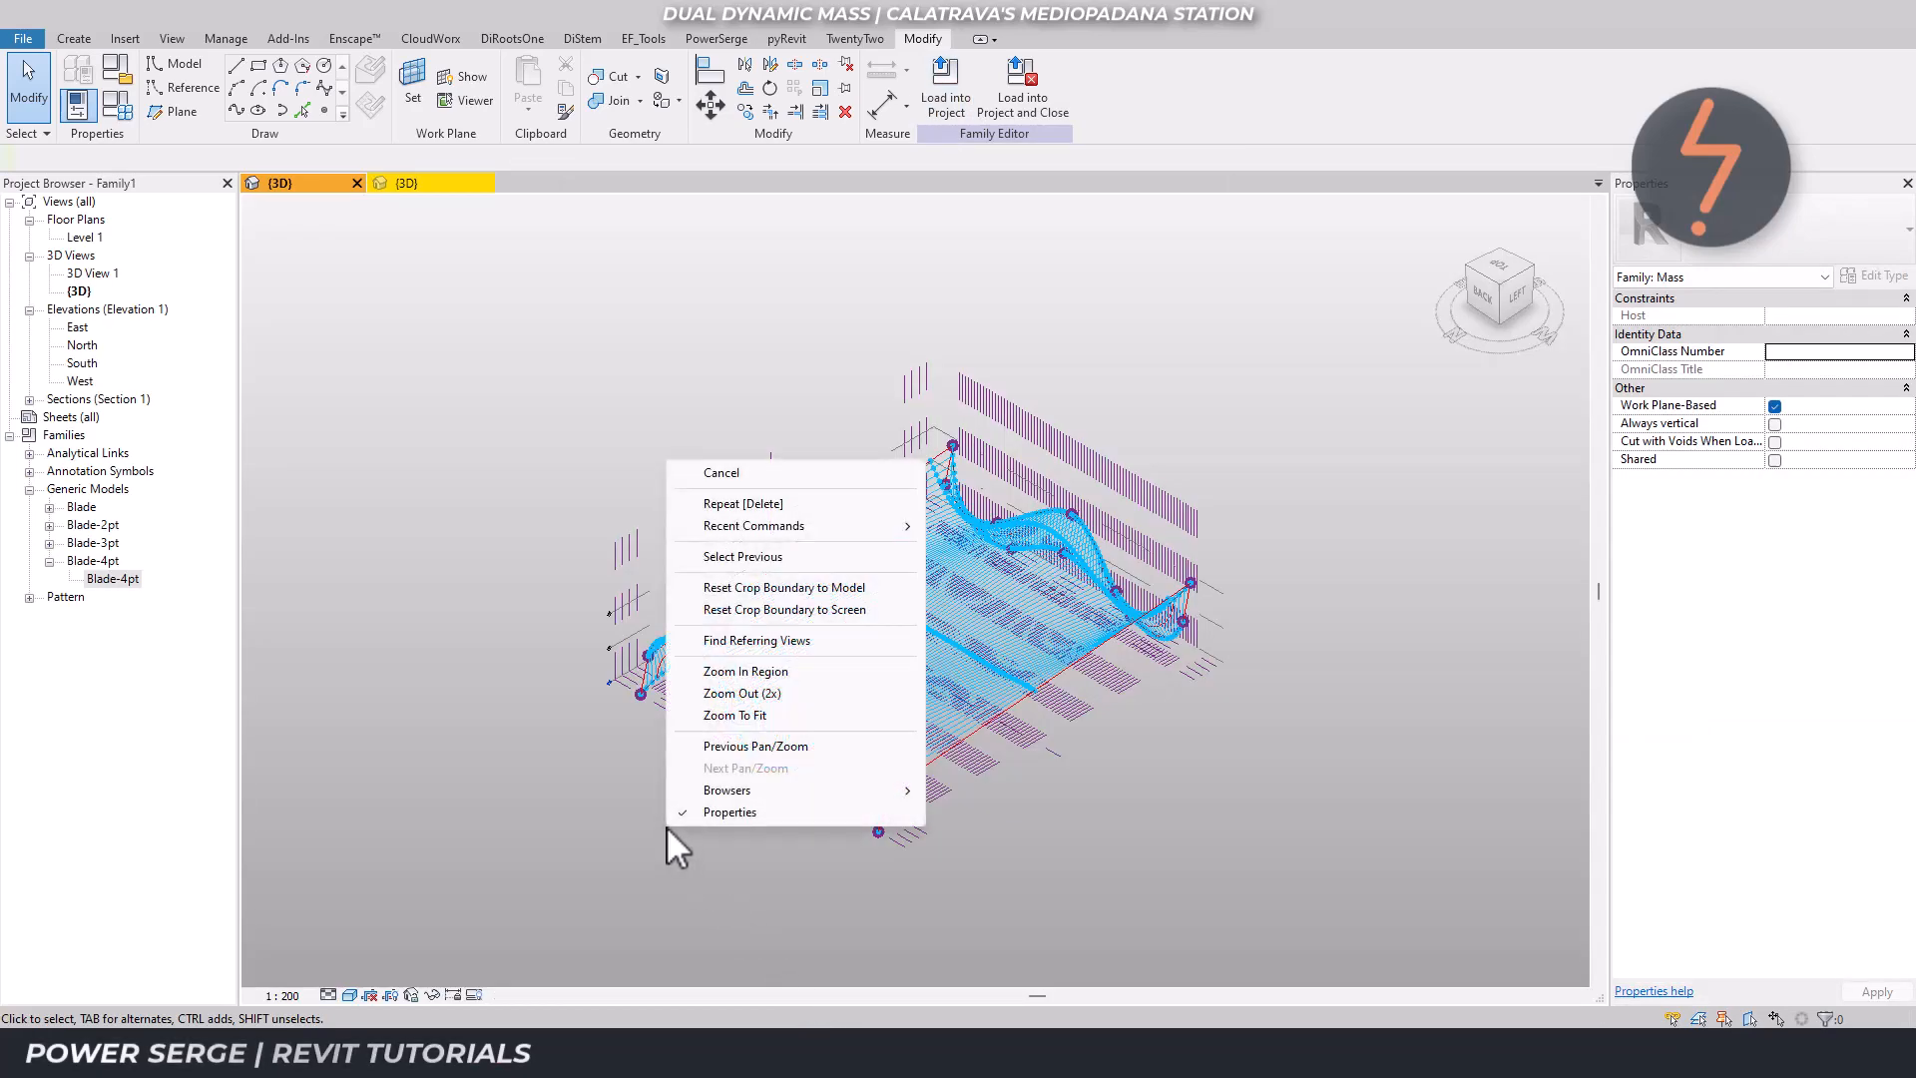
left_click(733, 671)
left_click_drag(721, 778, 1084, 504)
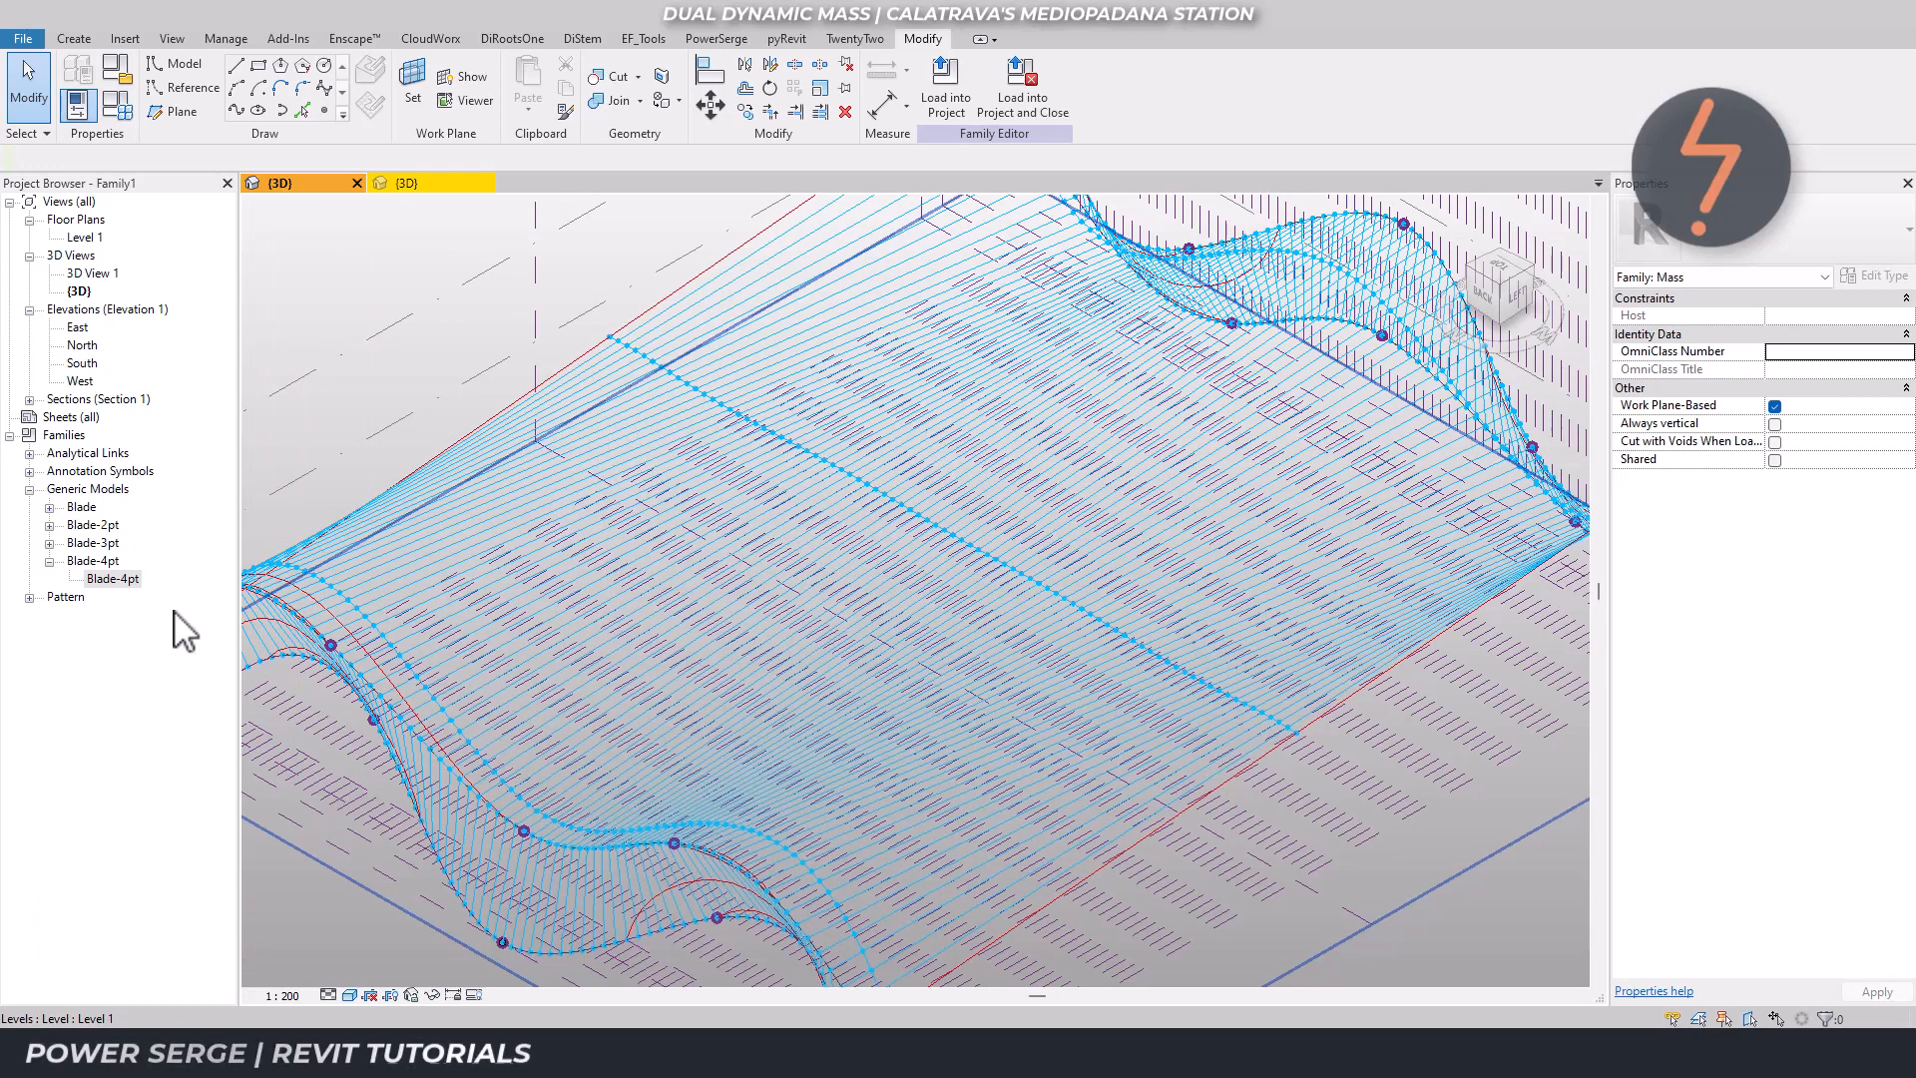
Place one Blade-4pt instance through the lower and upper nodes at the near edge, and the matching upper and lower nodes at the far edge.
right_click(125, 587)
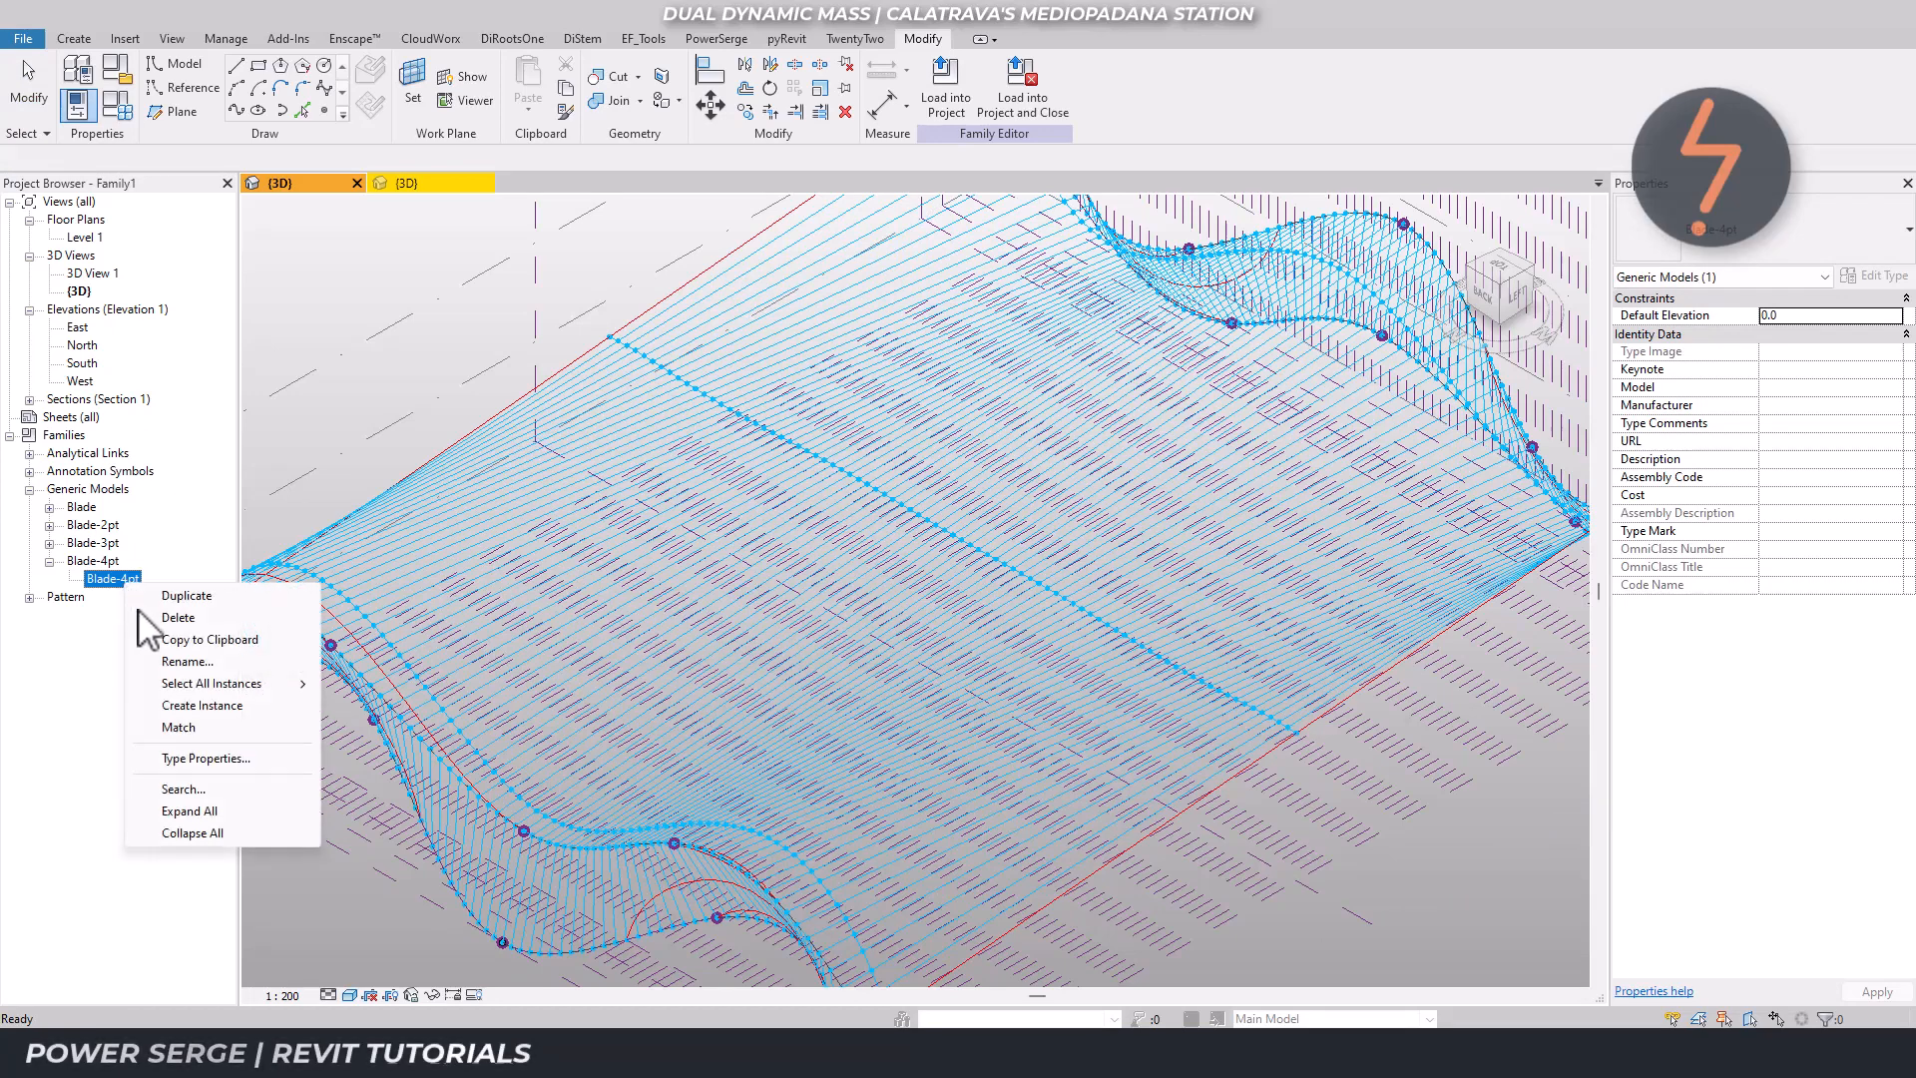
left_click(189, 706)
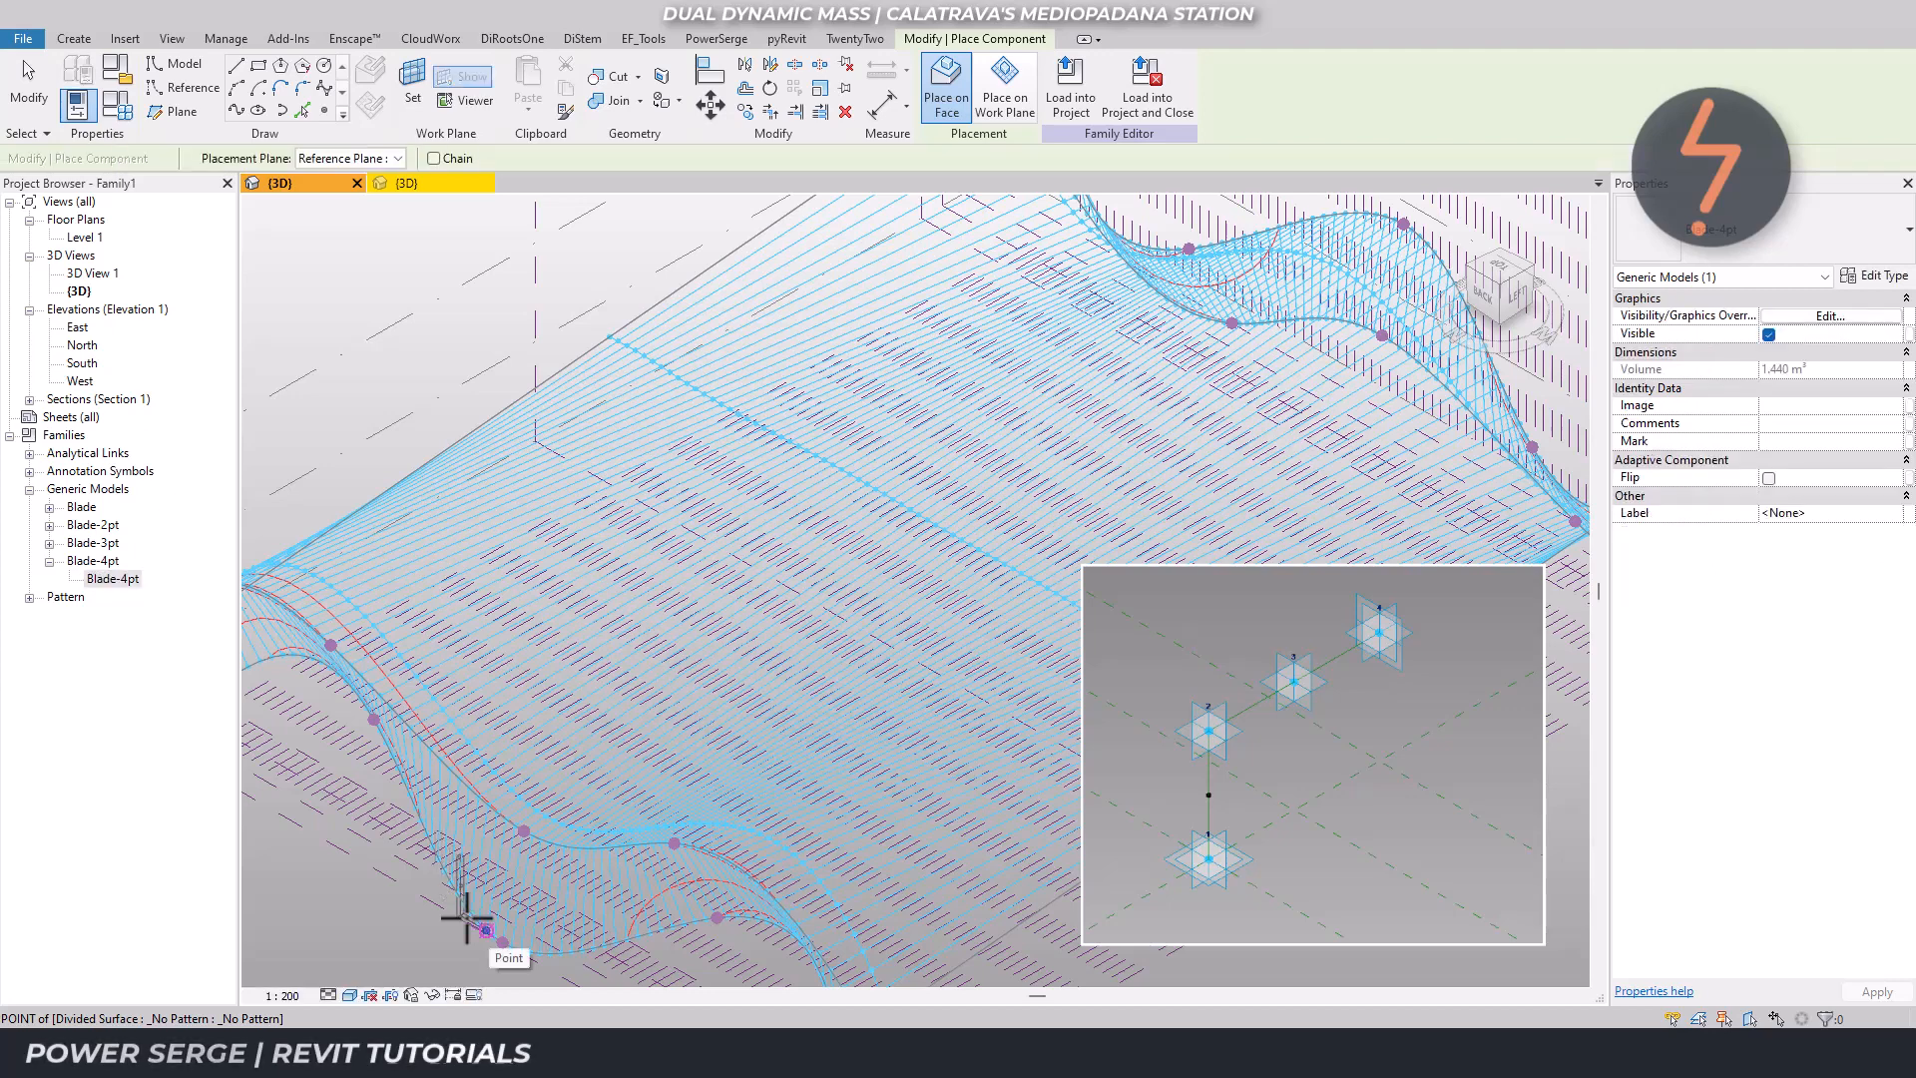
left_click(502, 939)
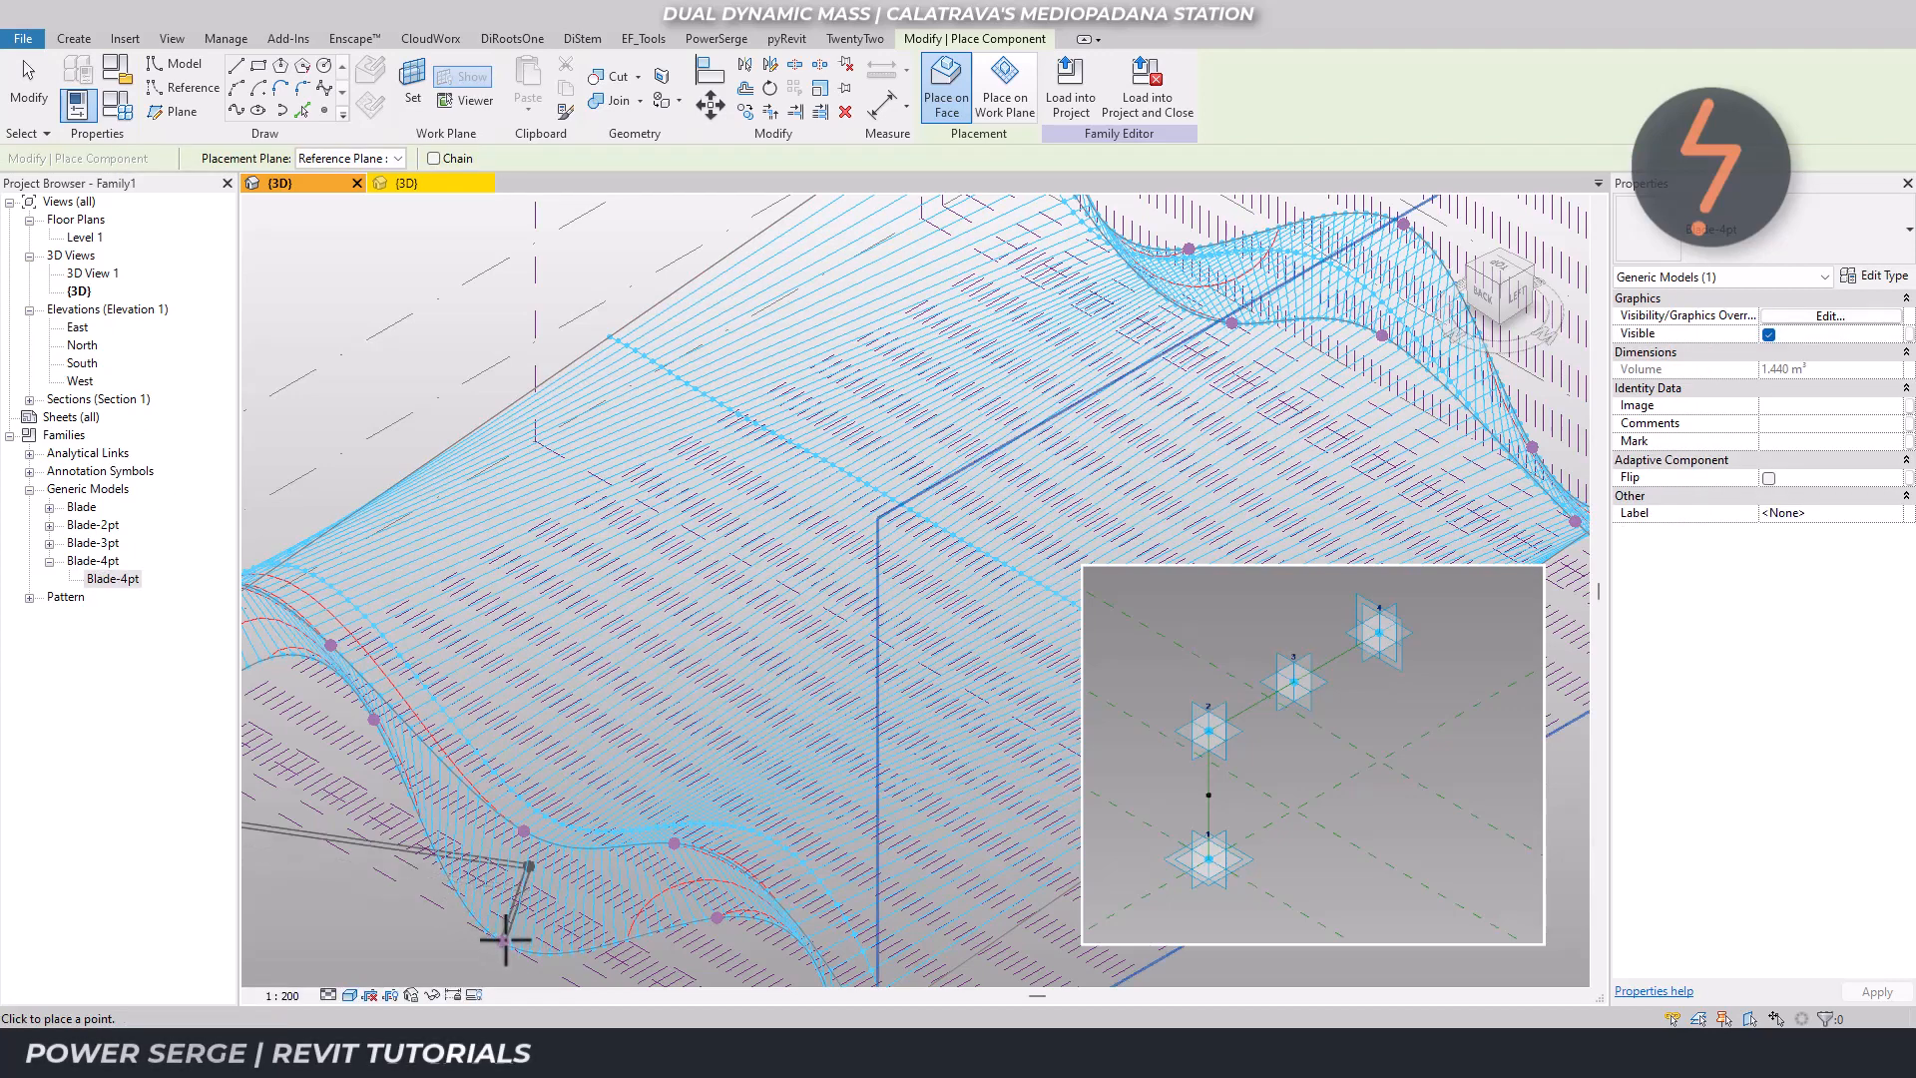
left_click(524, 830)
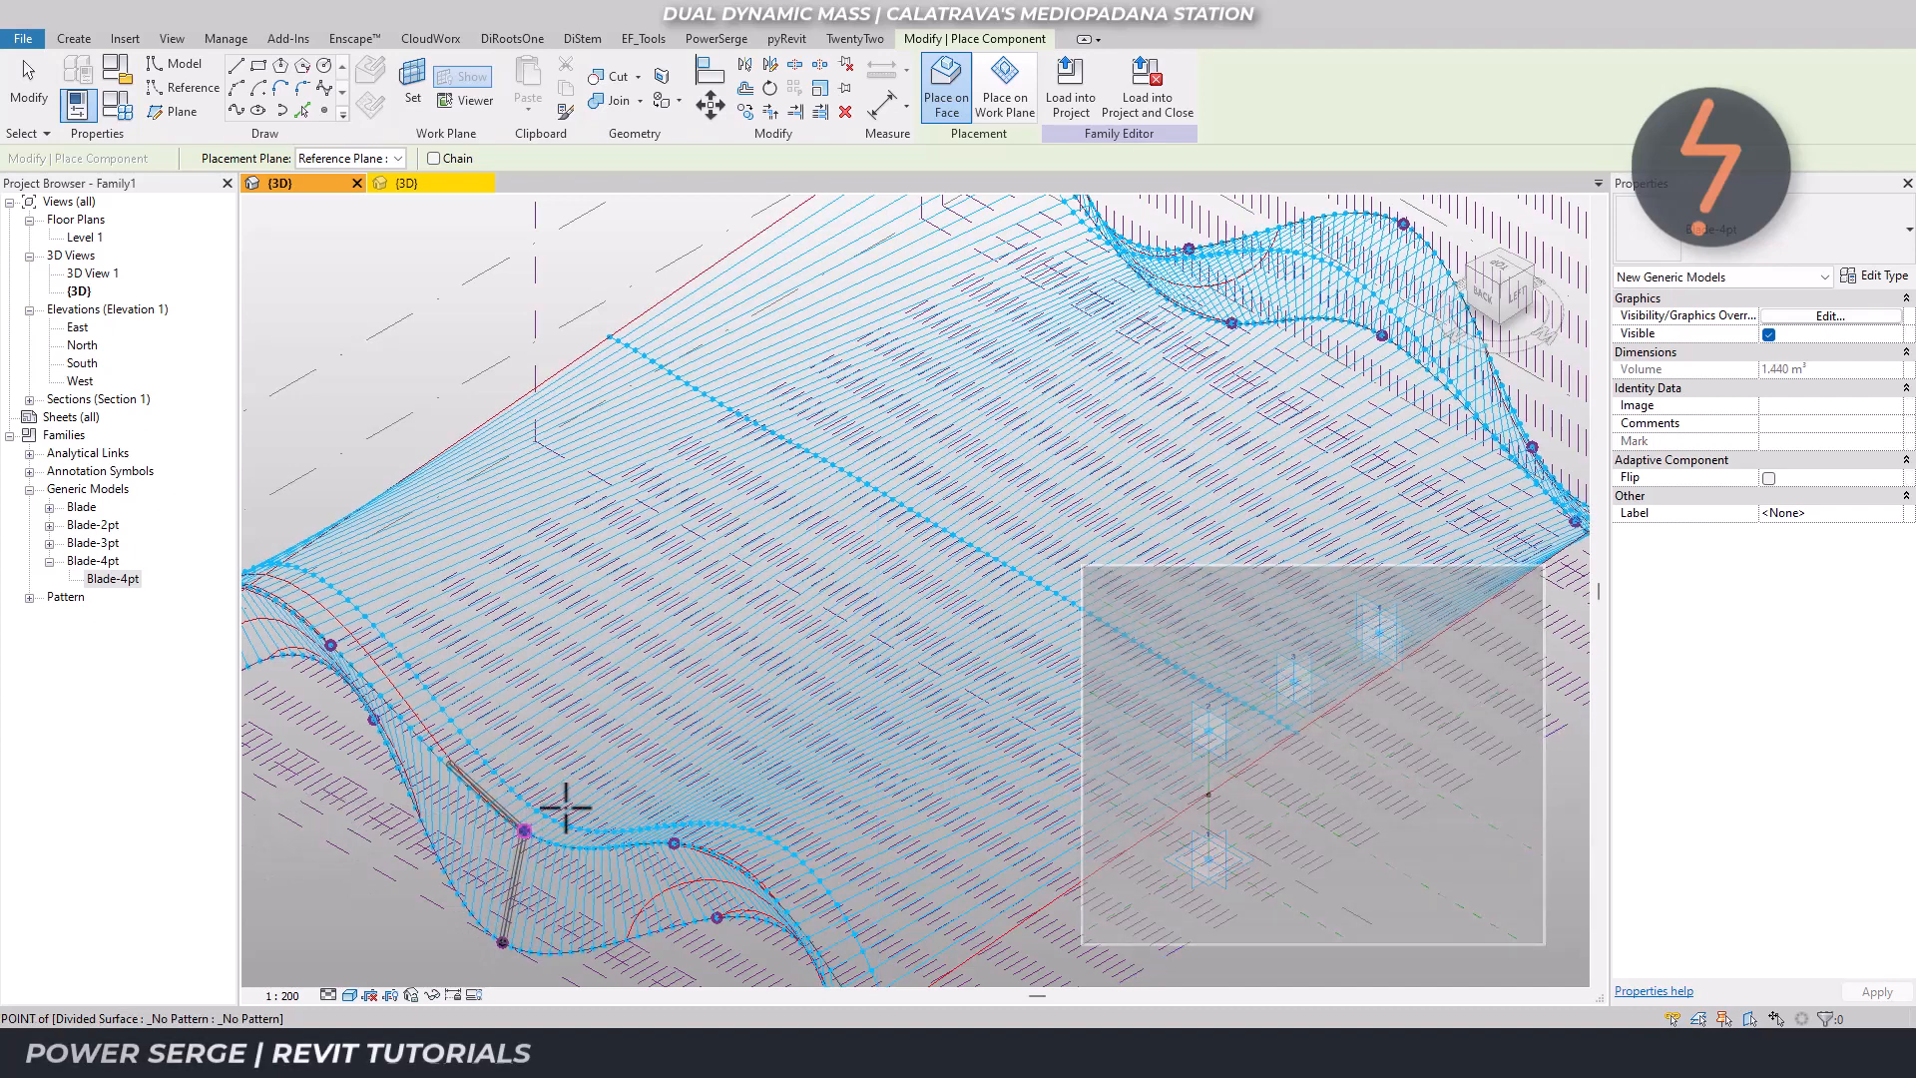
left_click(1403, 225)
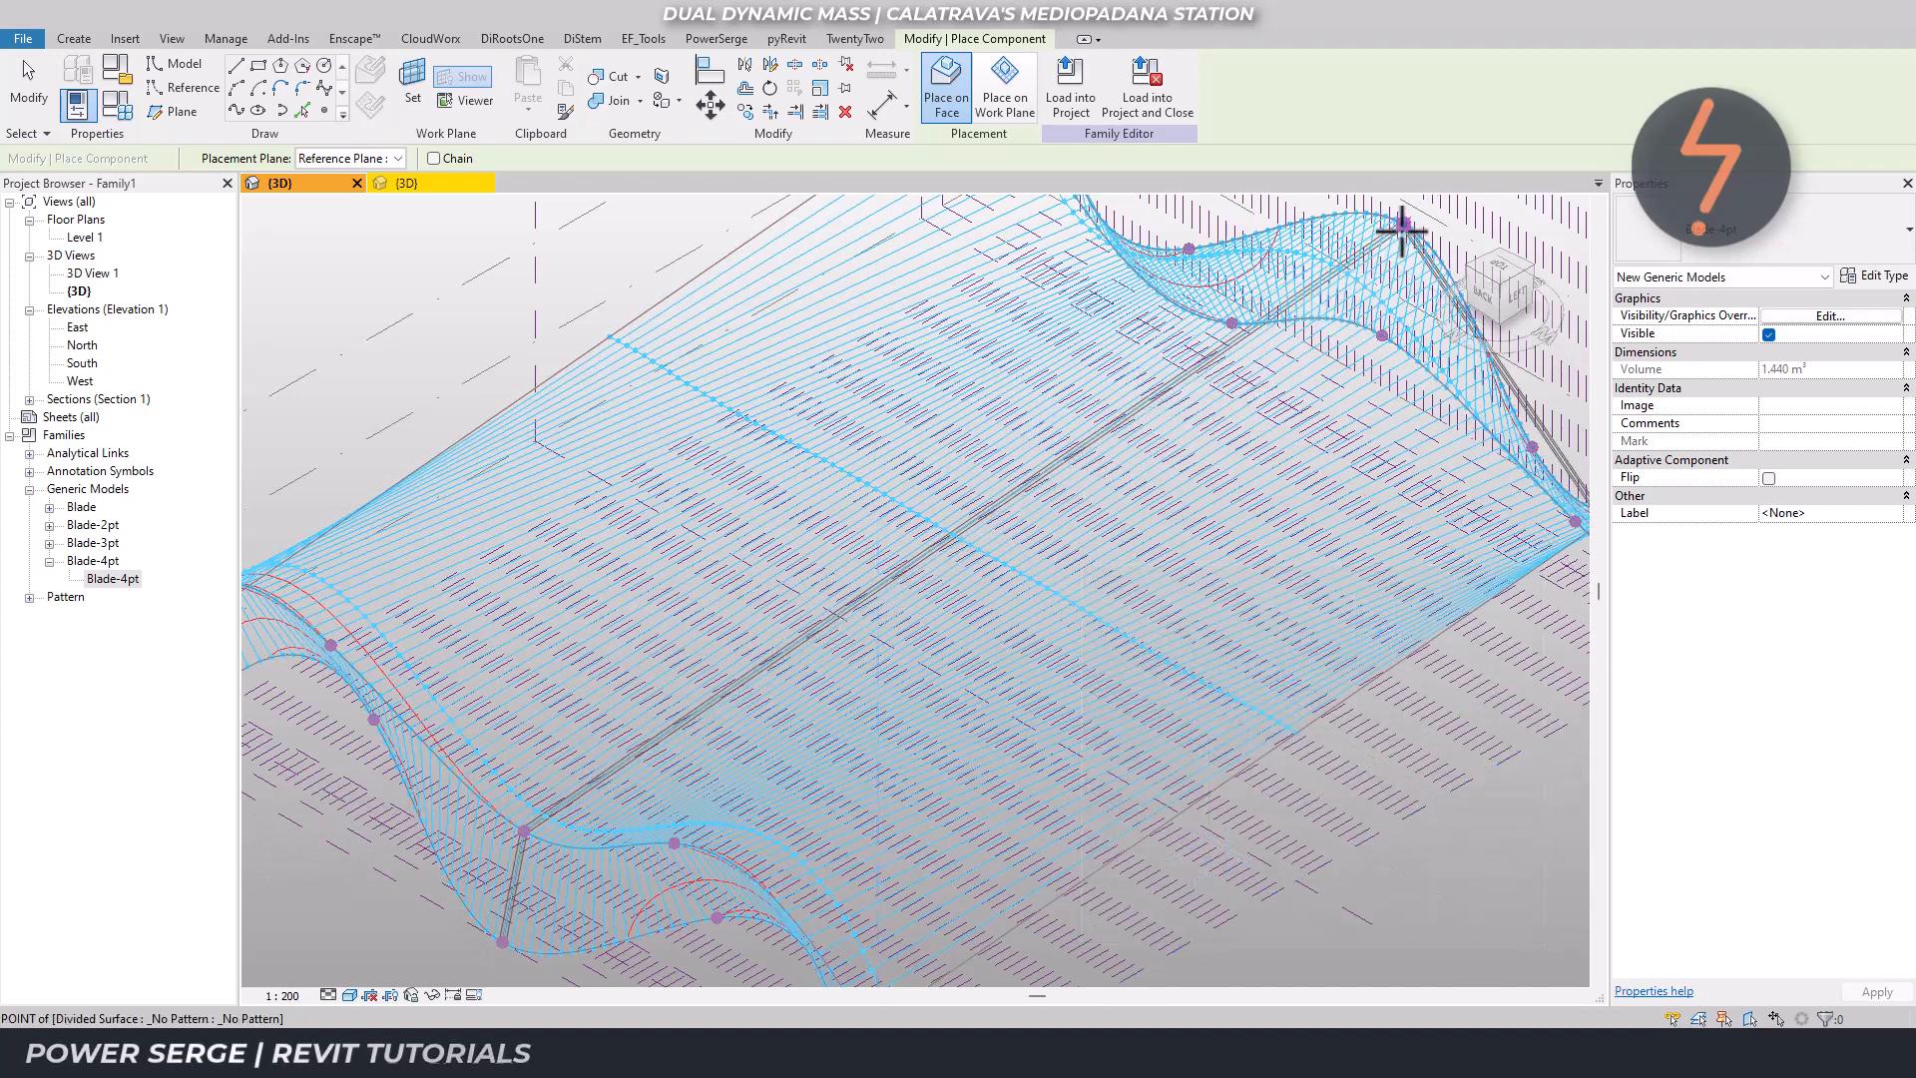
left_click(1381, 335)
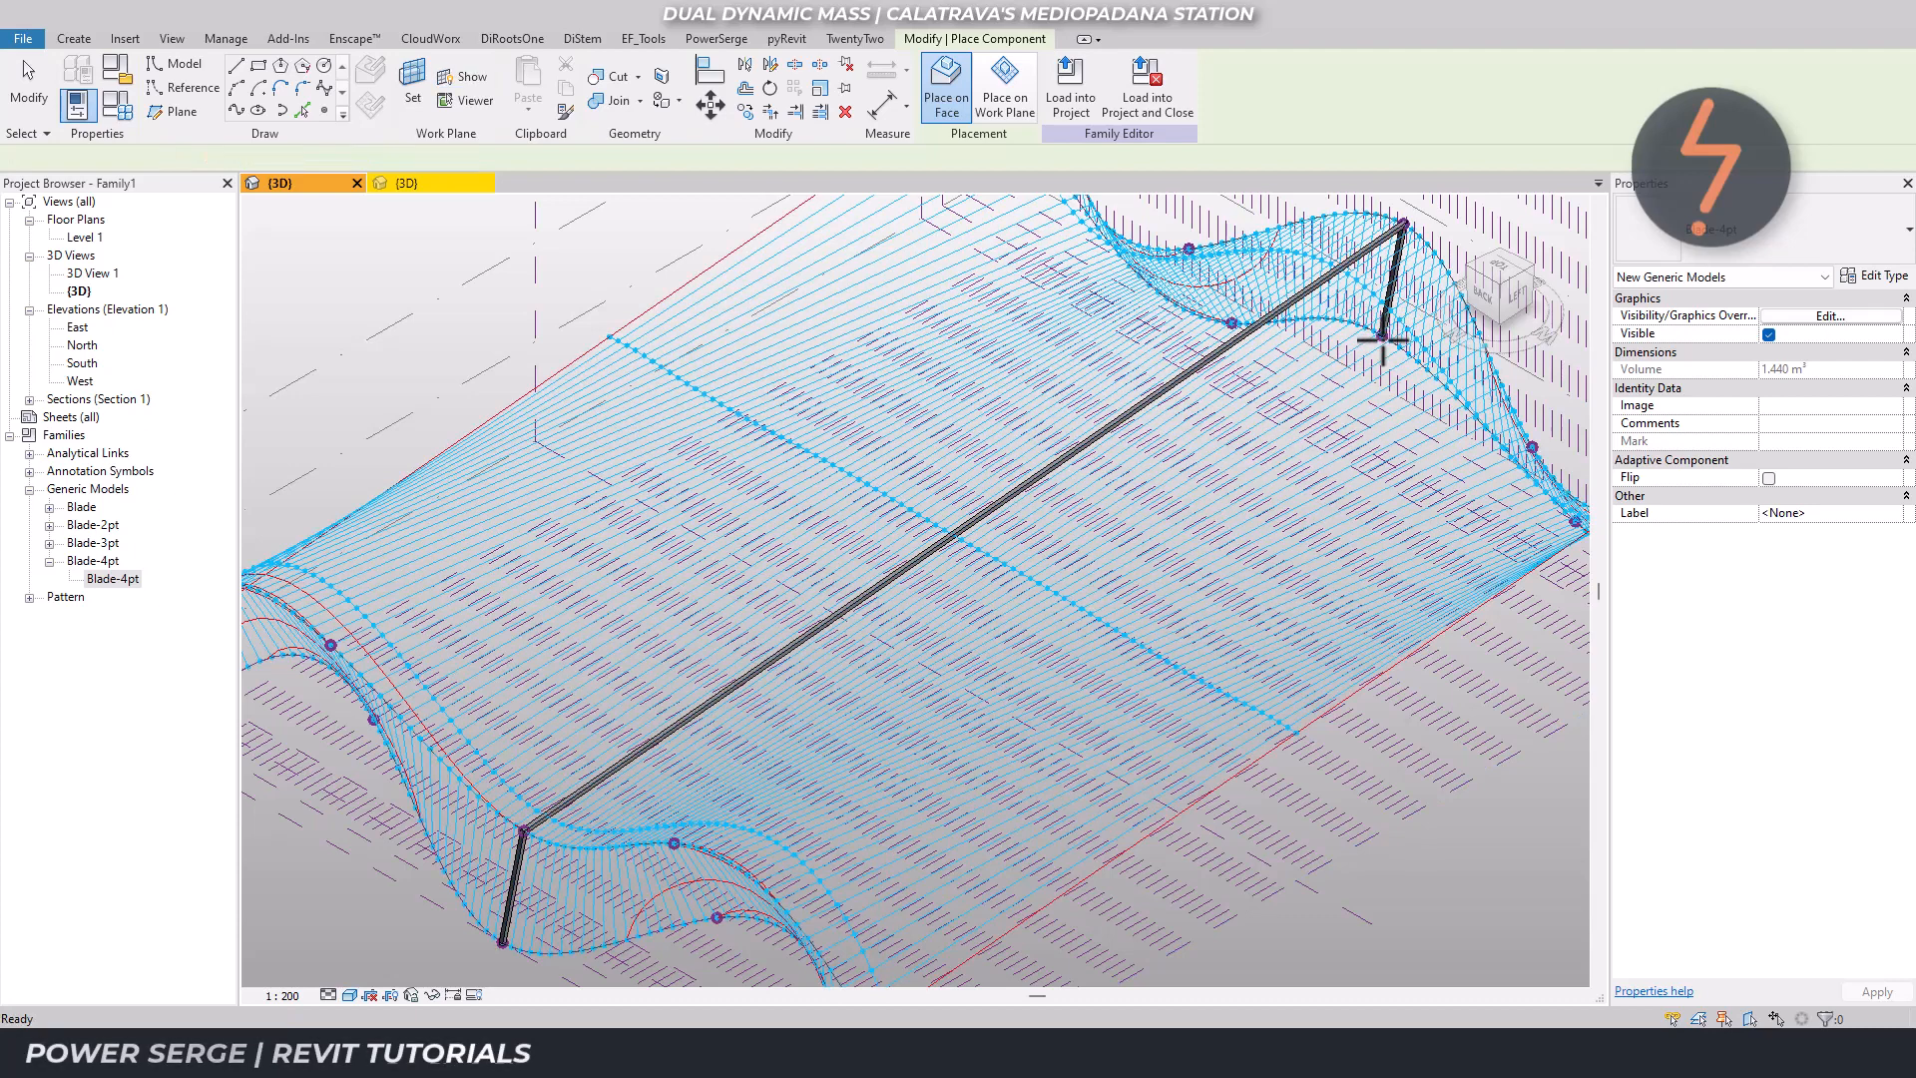
key("Escape")
key("Escape")
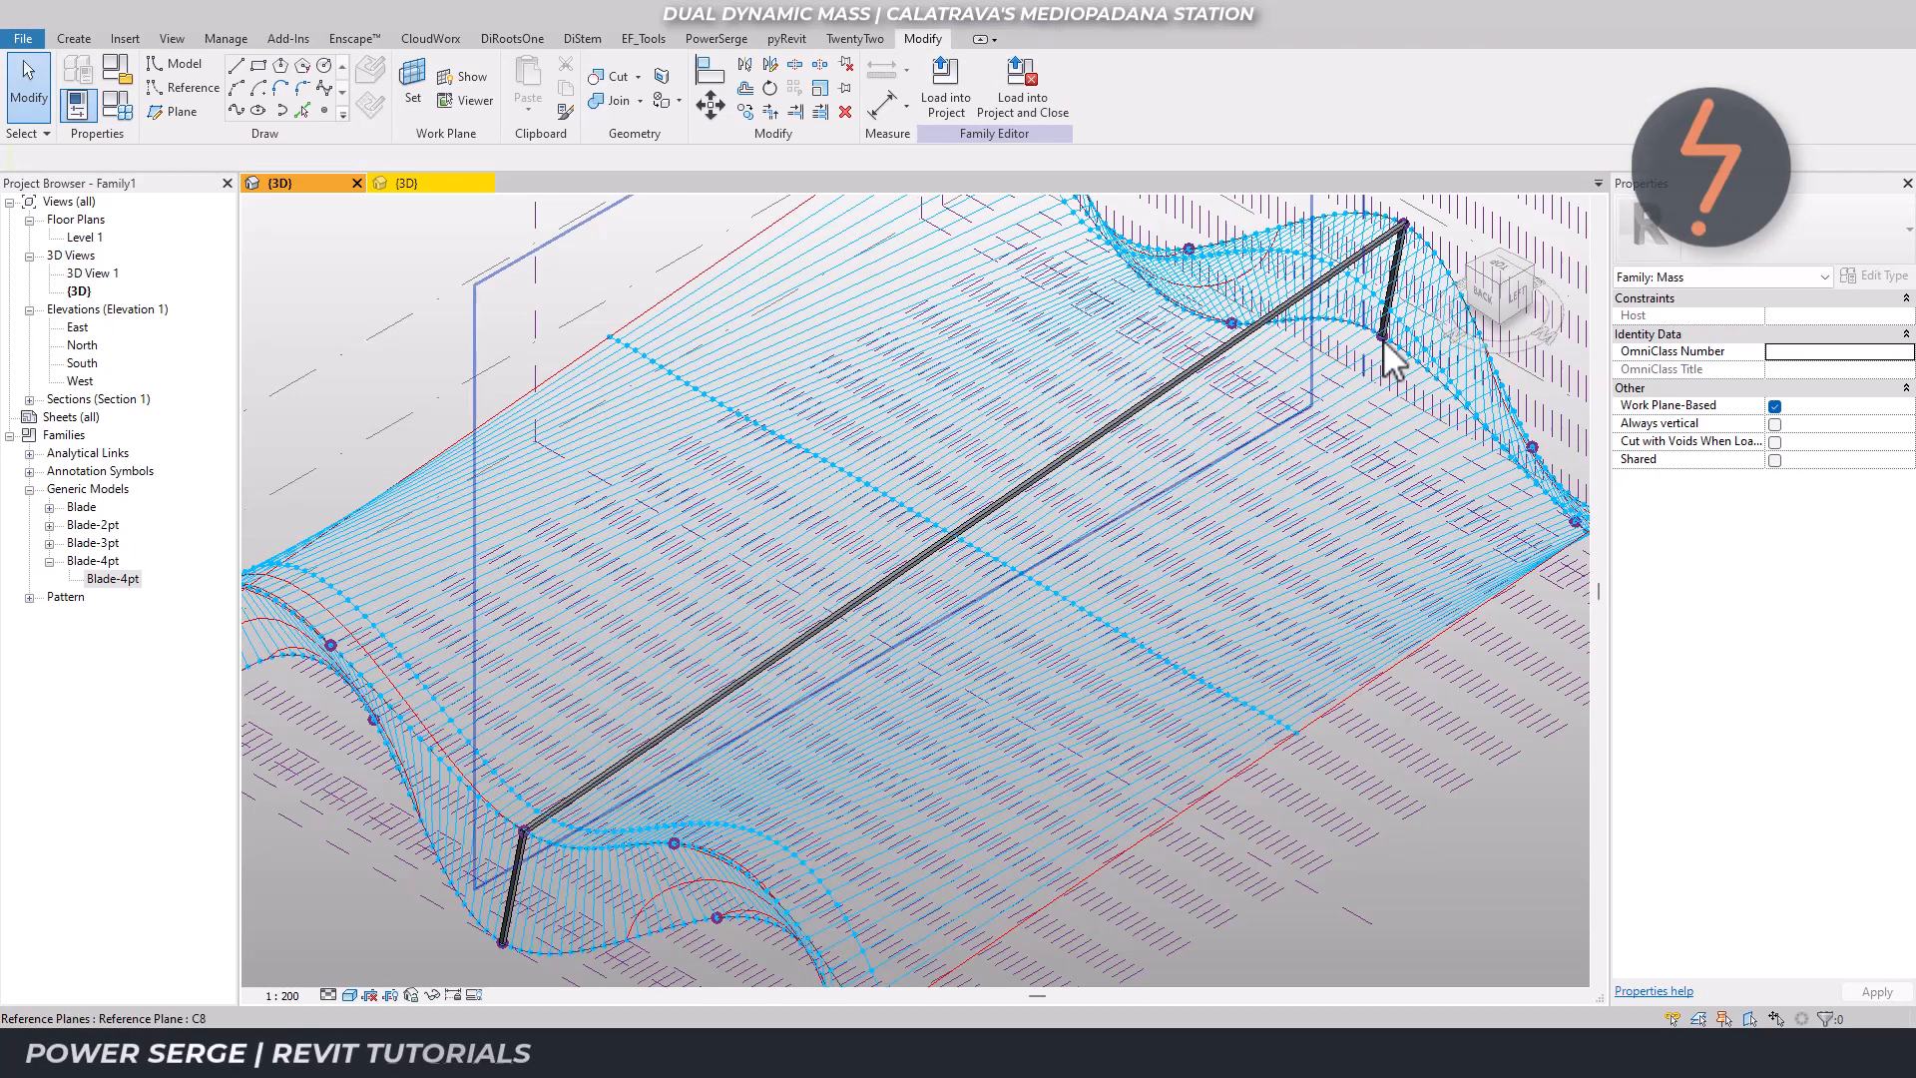
Repeat the placed four-point blade across all nodes of the divided mass and inspect the selected repeaters in 3D.
left_click(1354, 279)
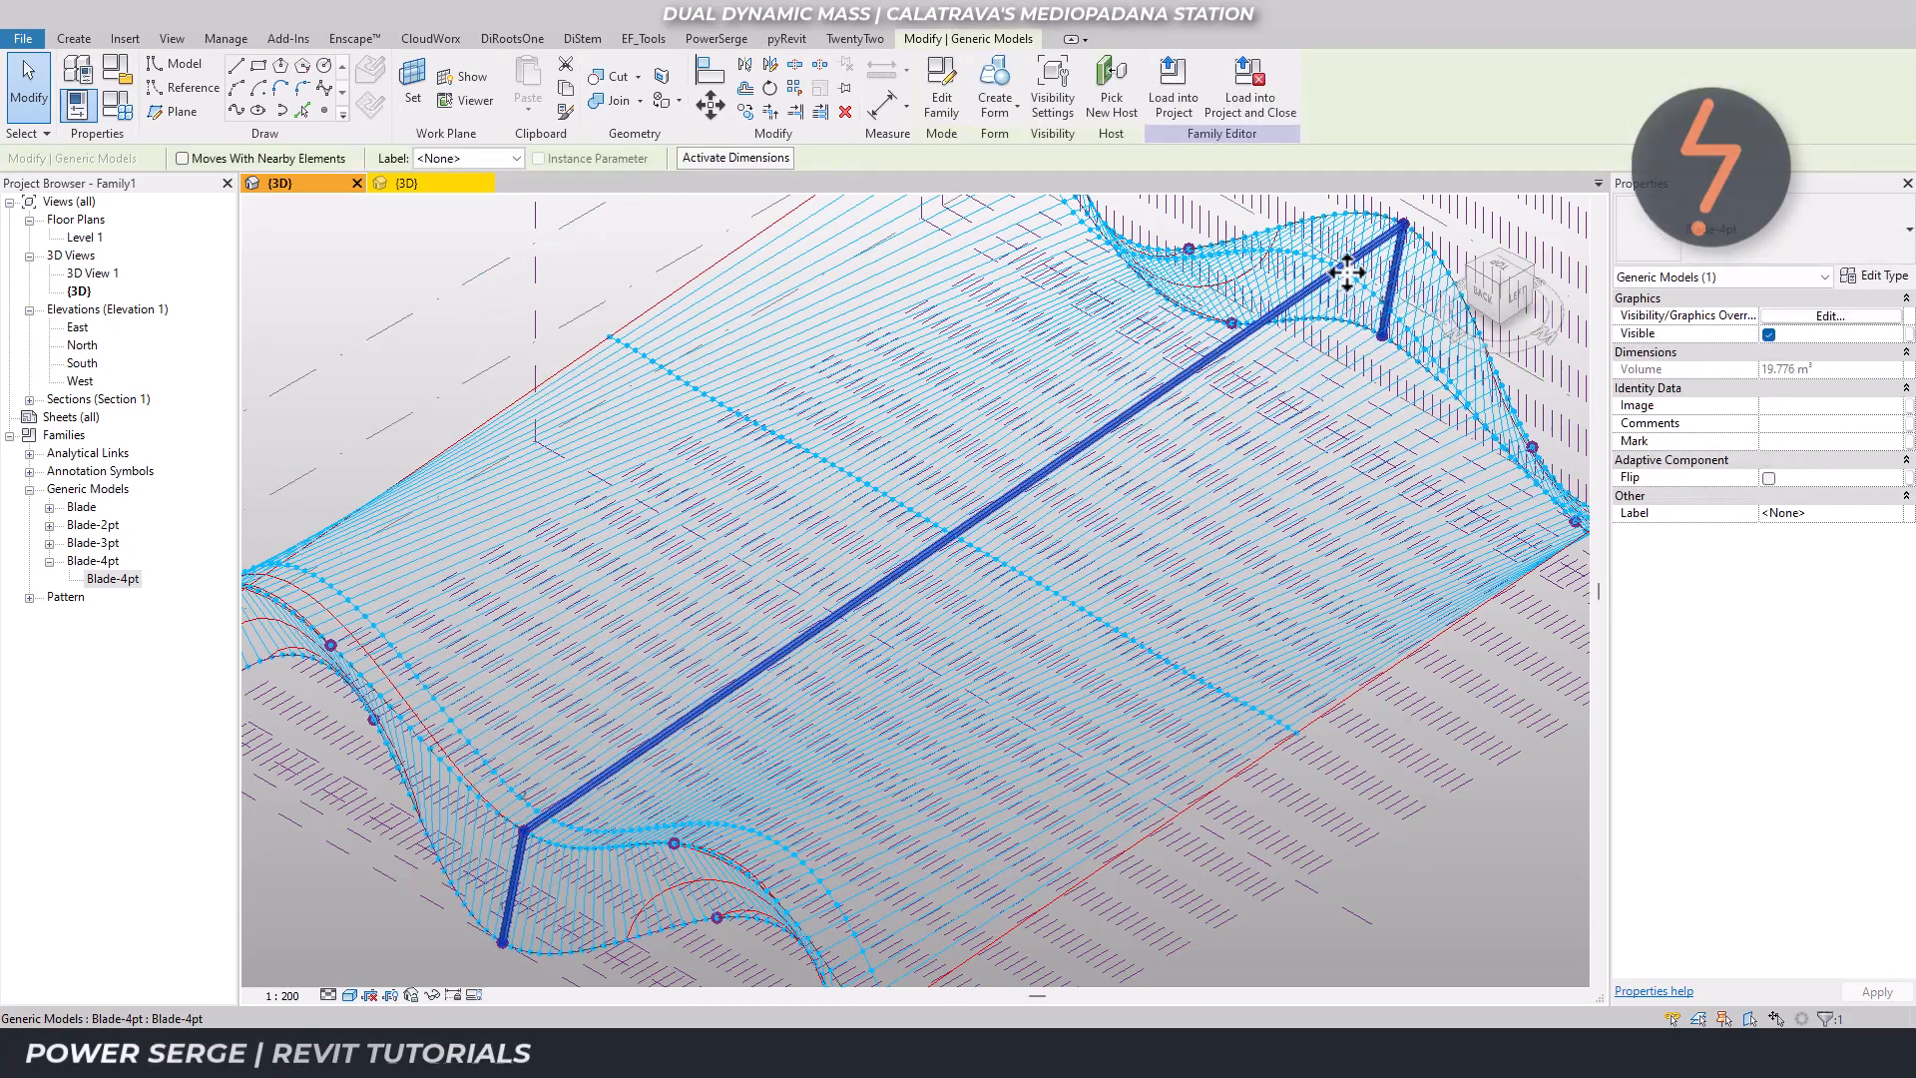
left_click(803, 96)
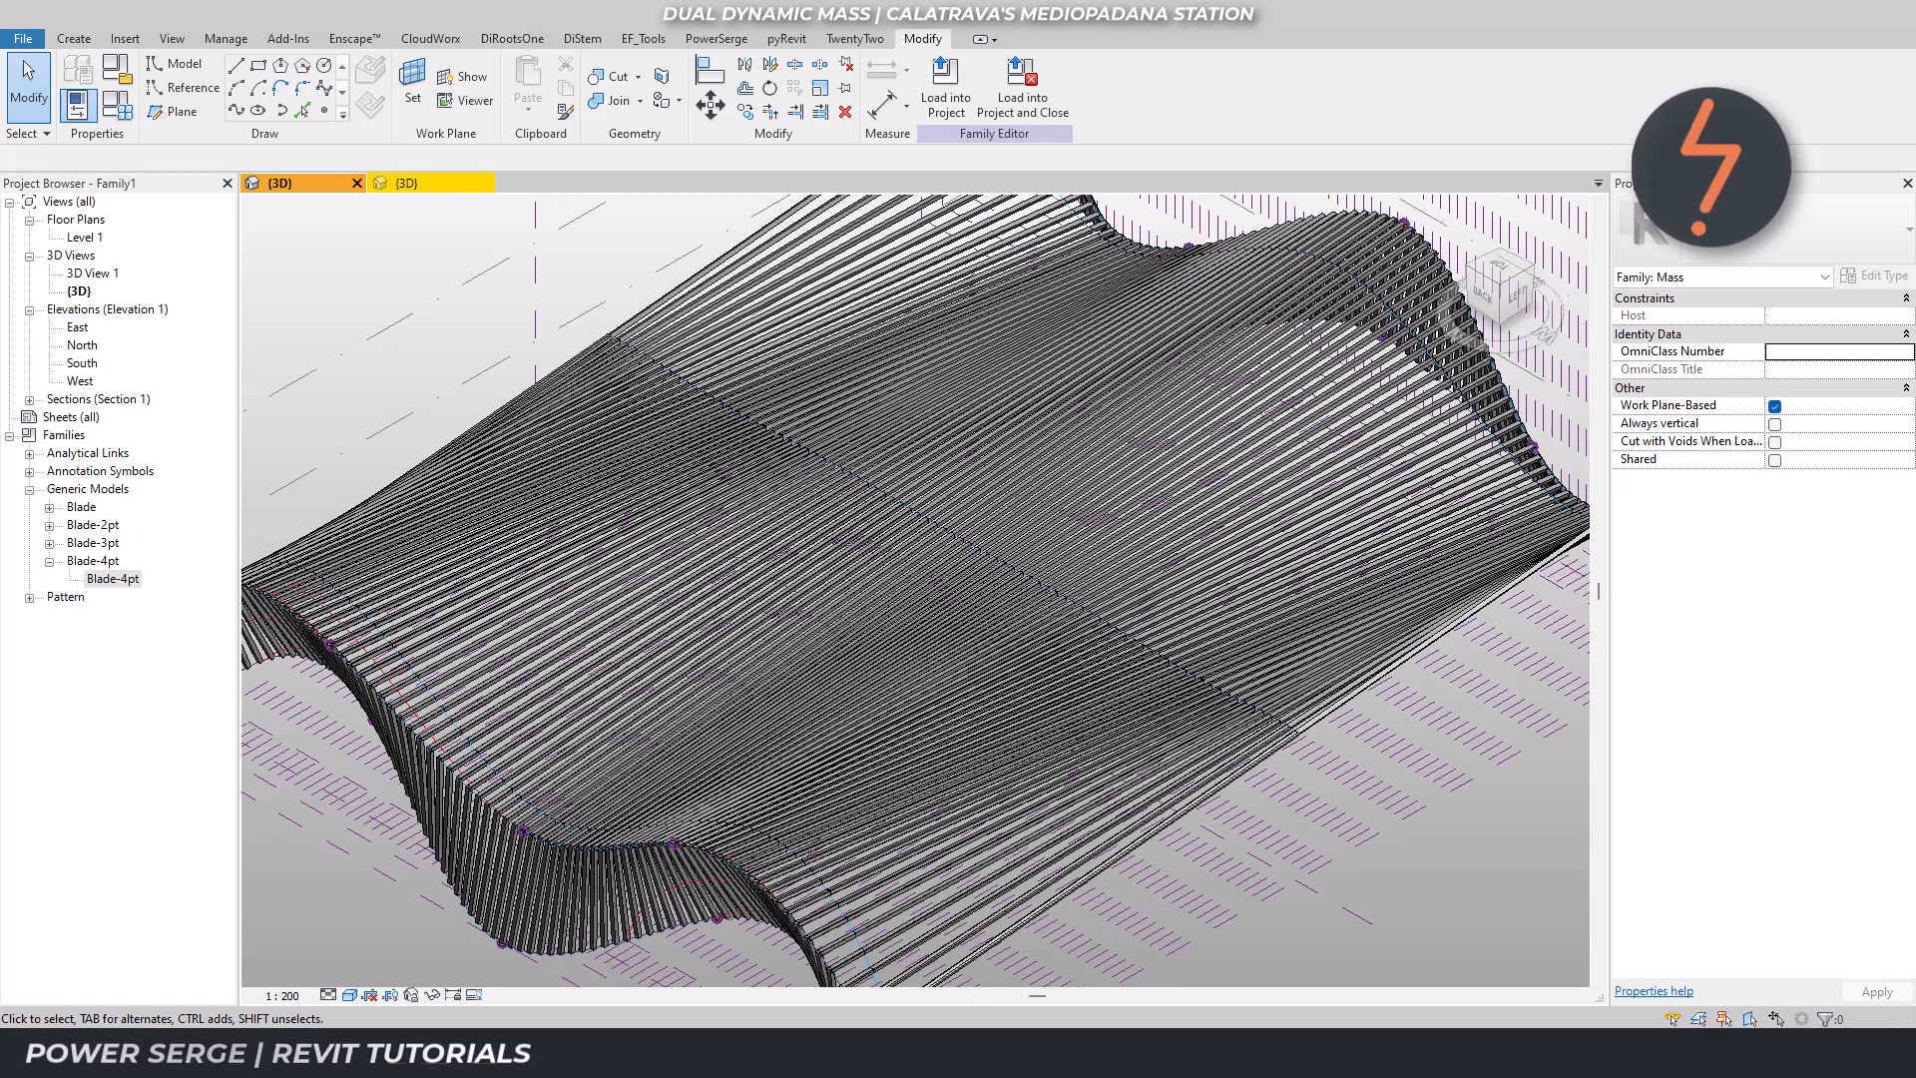
left_click_drag(1525, 890, 1038, 595)
middle_click_drag(1022, 595, 974, 593, "shift")
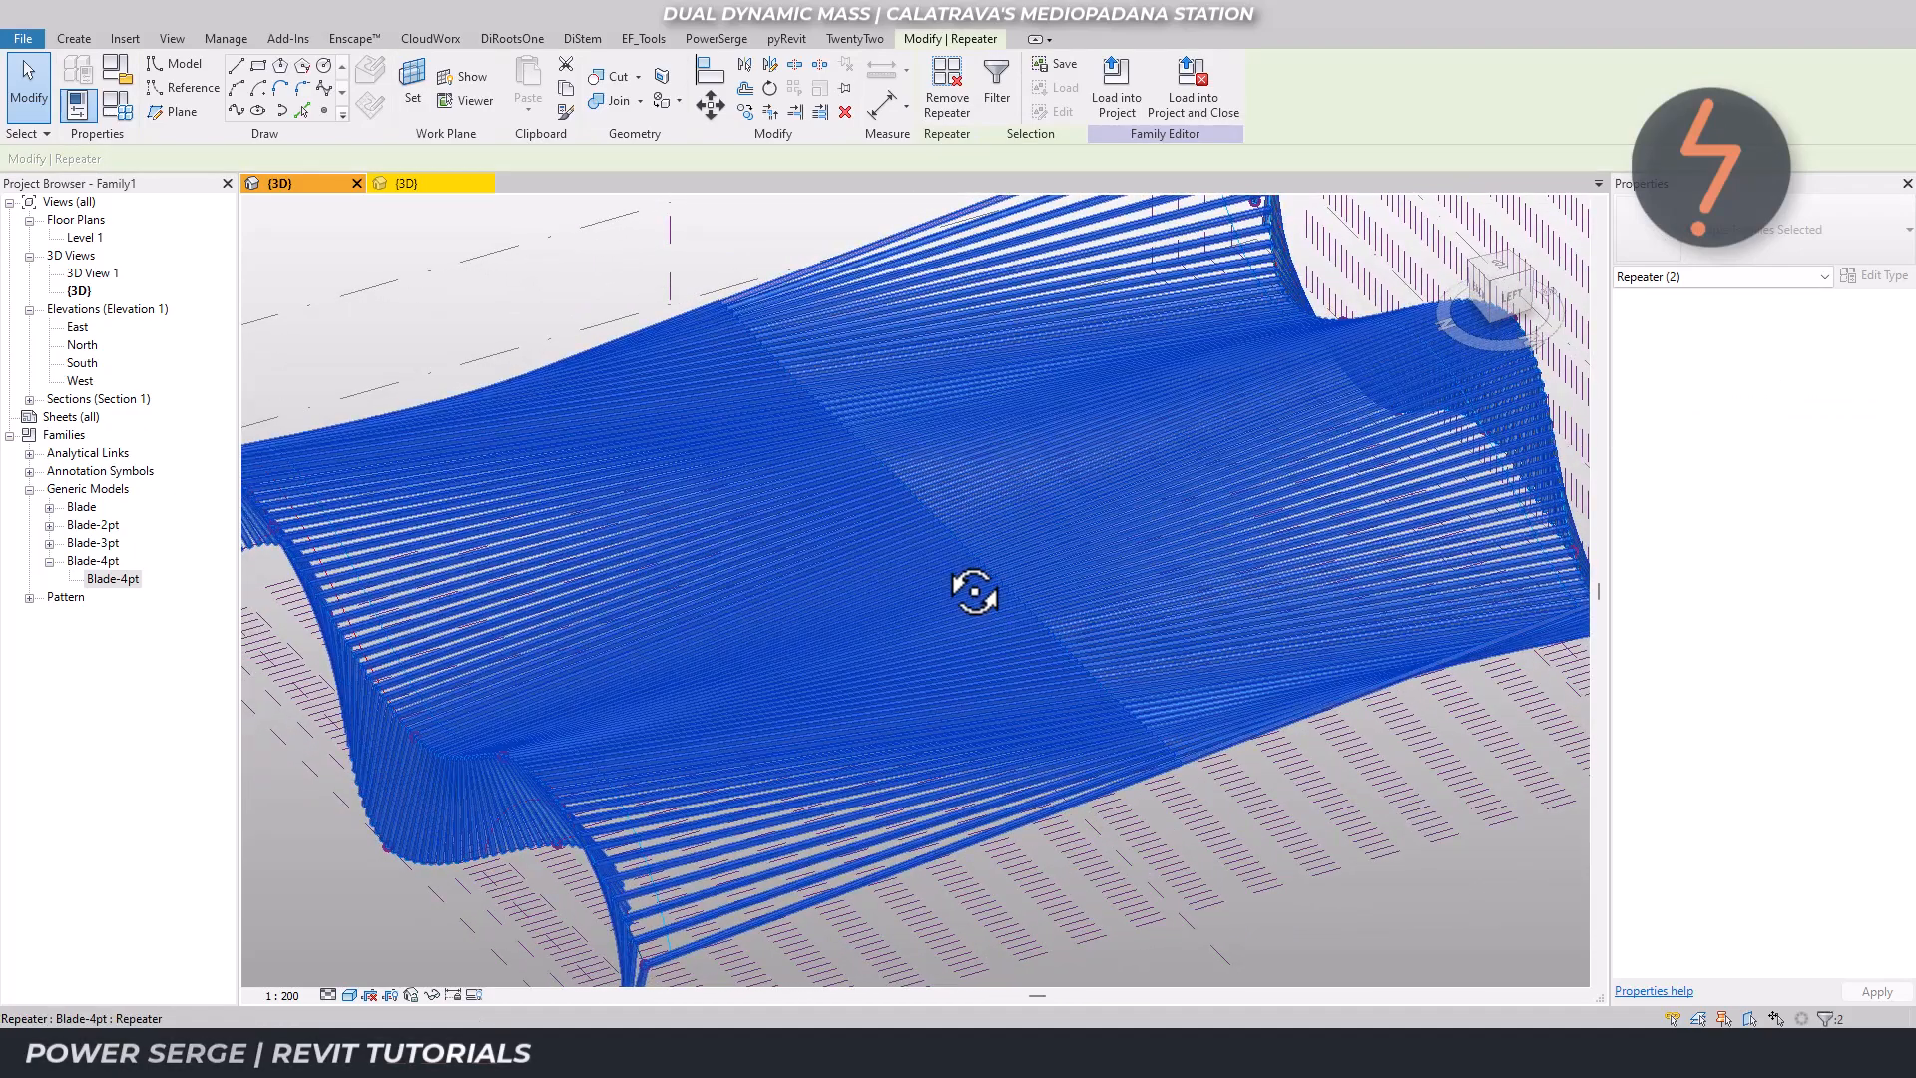